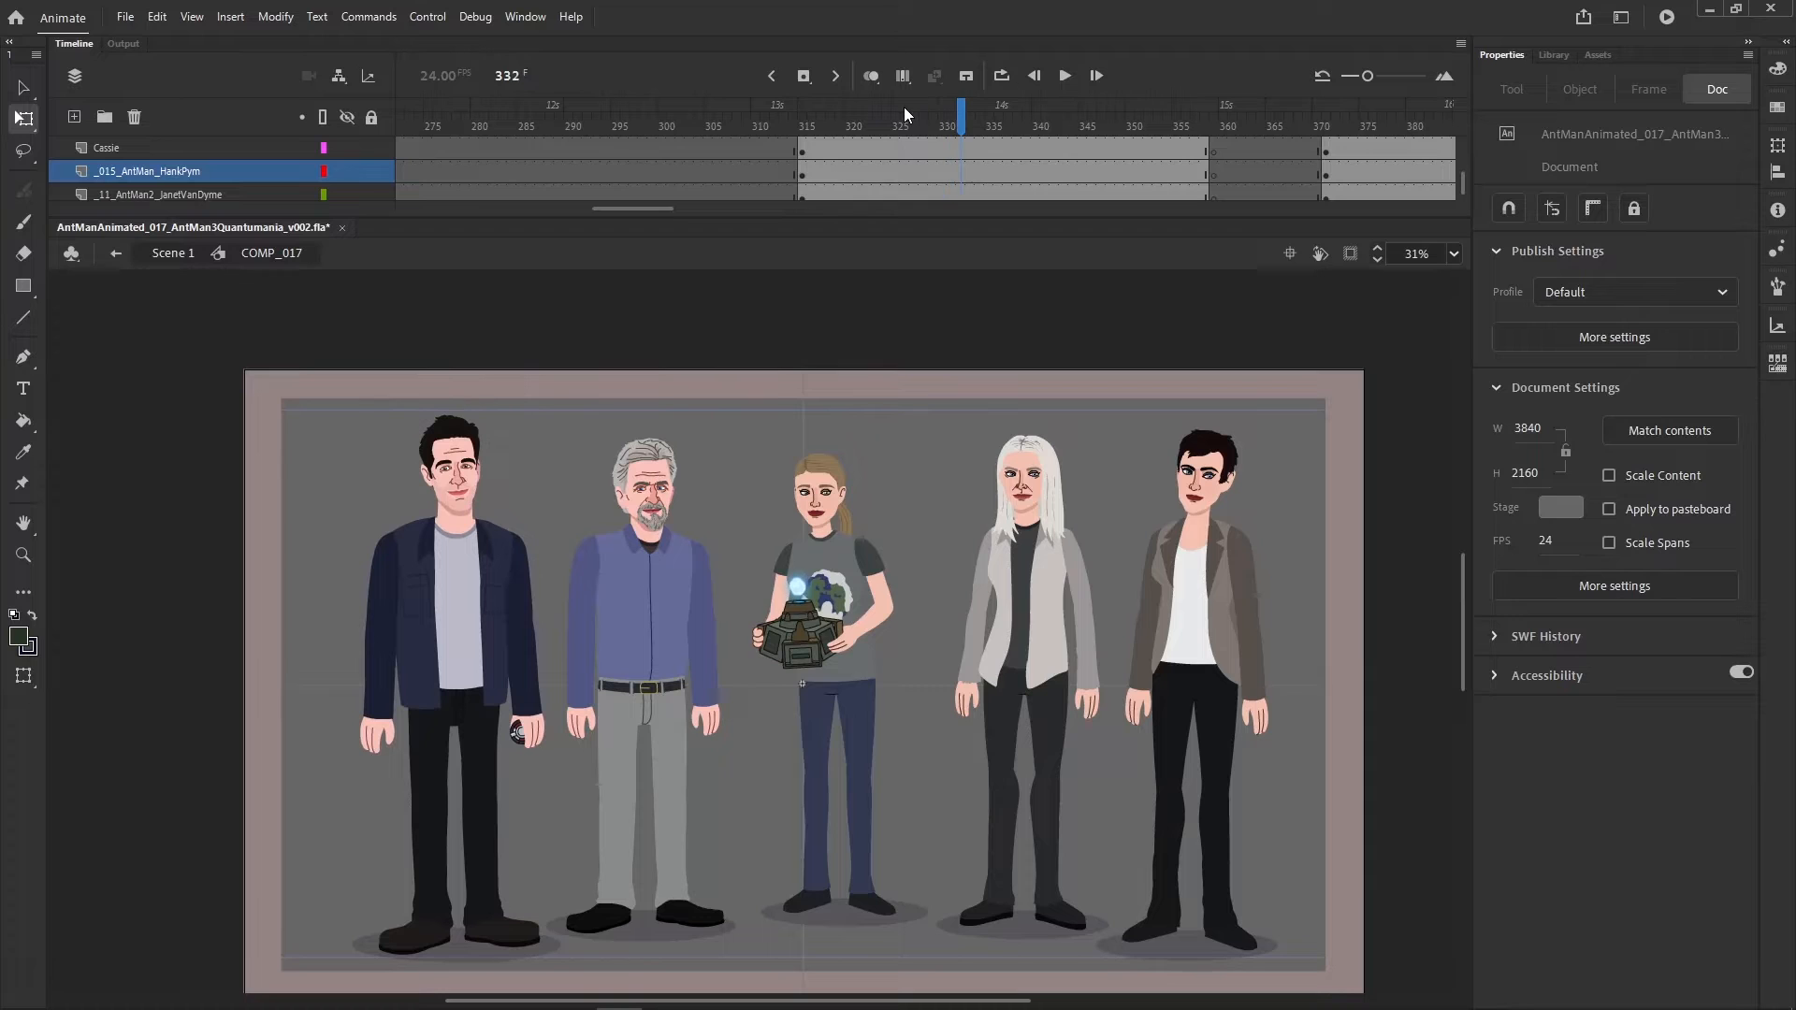
- Scrub COMP_017 between frames 319 and 354 to examine the timing of the characters' poses and motion
{"action": "key", "text": "period"}
{"action": "key", "text": "period"}
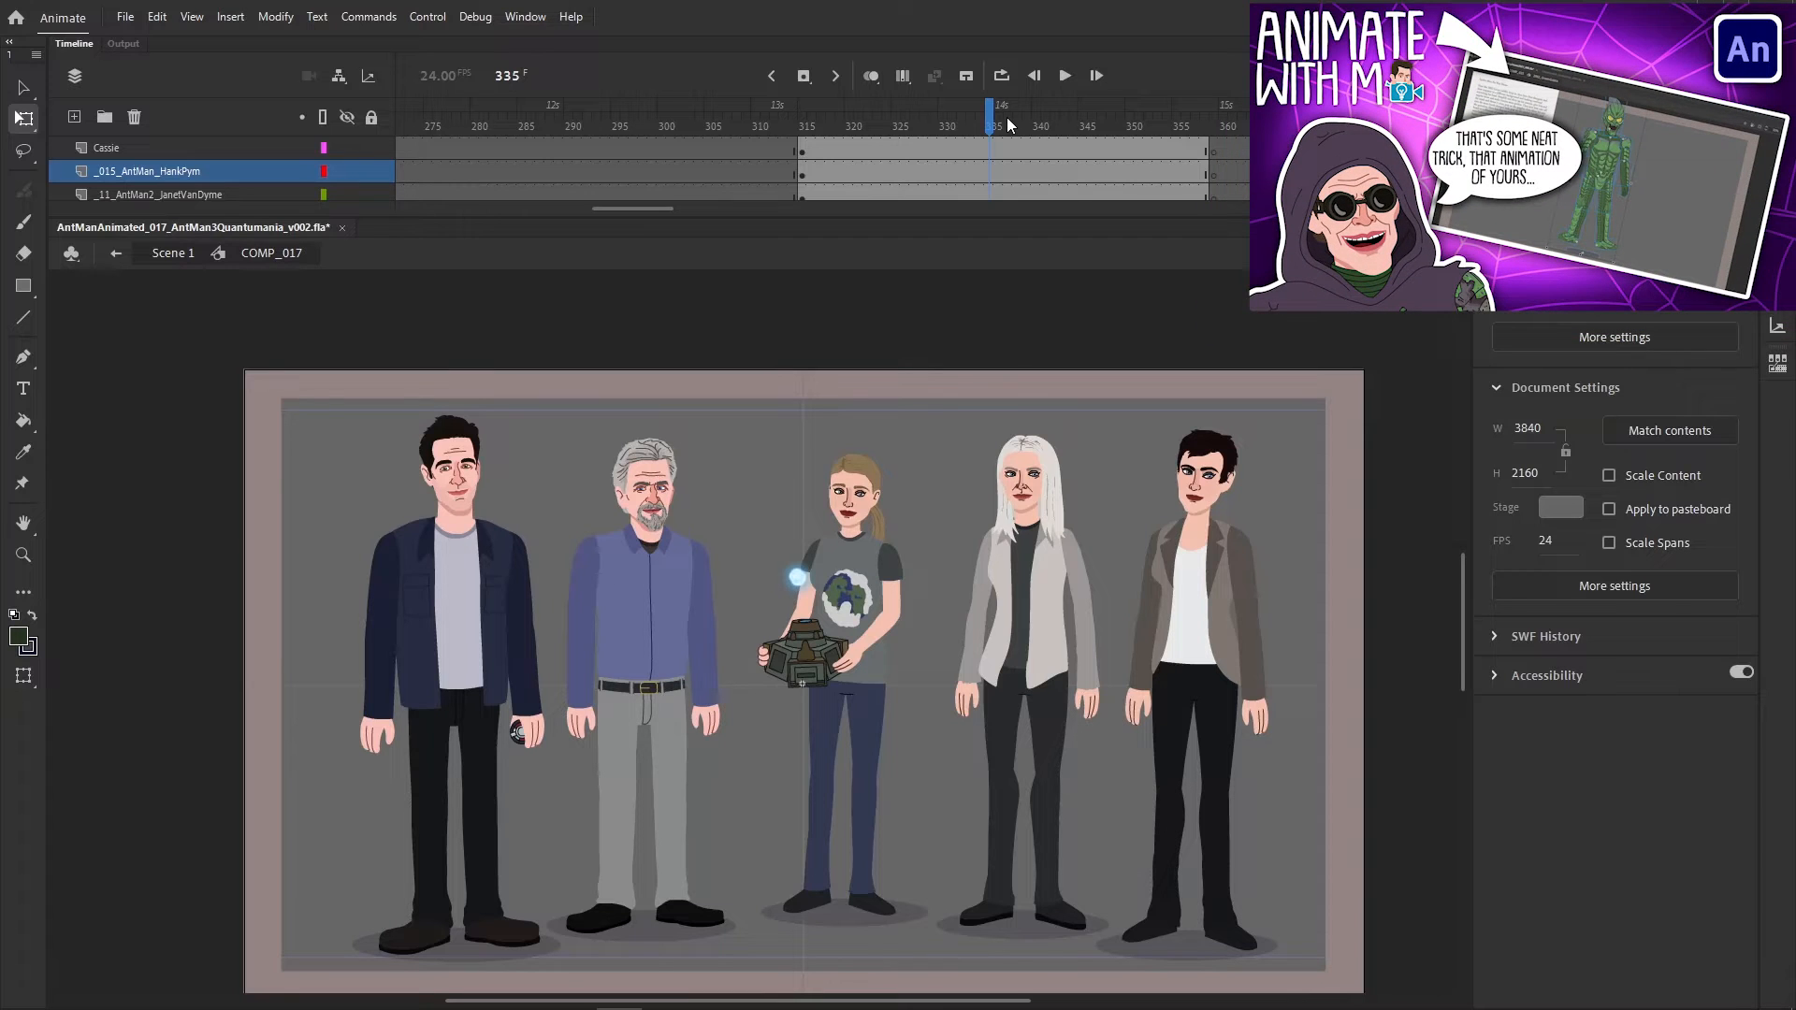
{"action": "left_click", "coordinate": [1007, 116]}
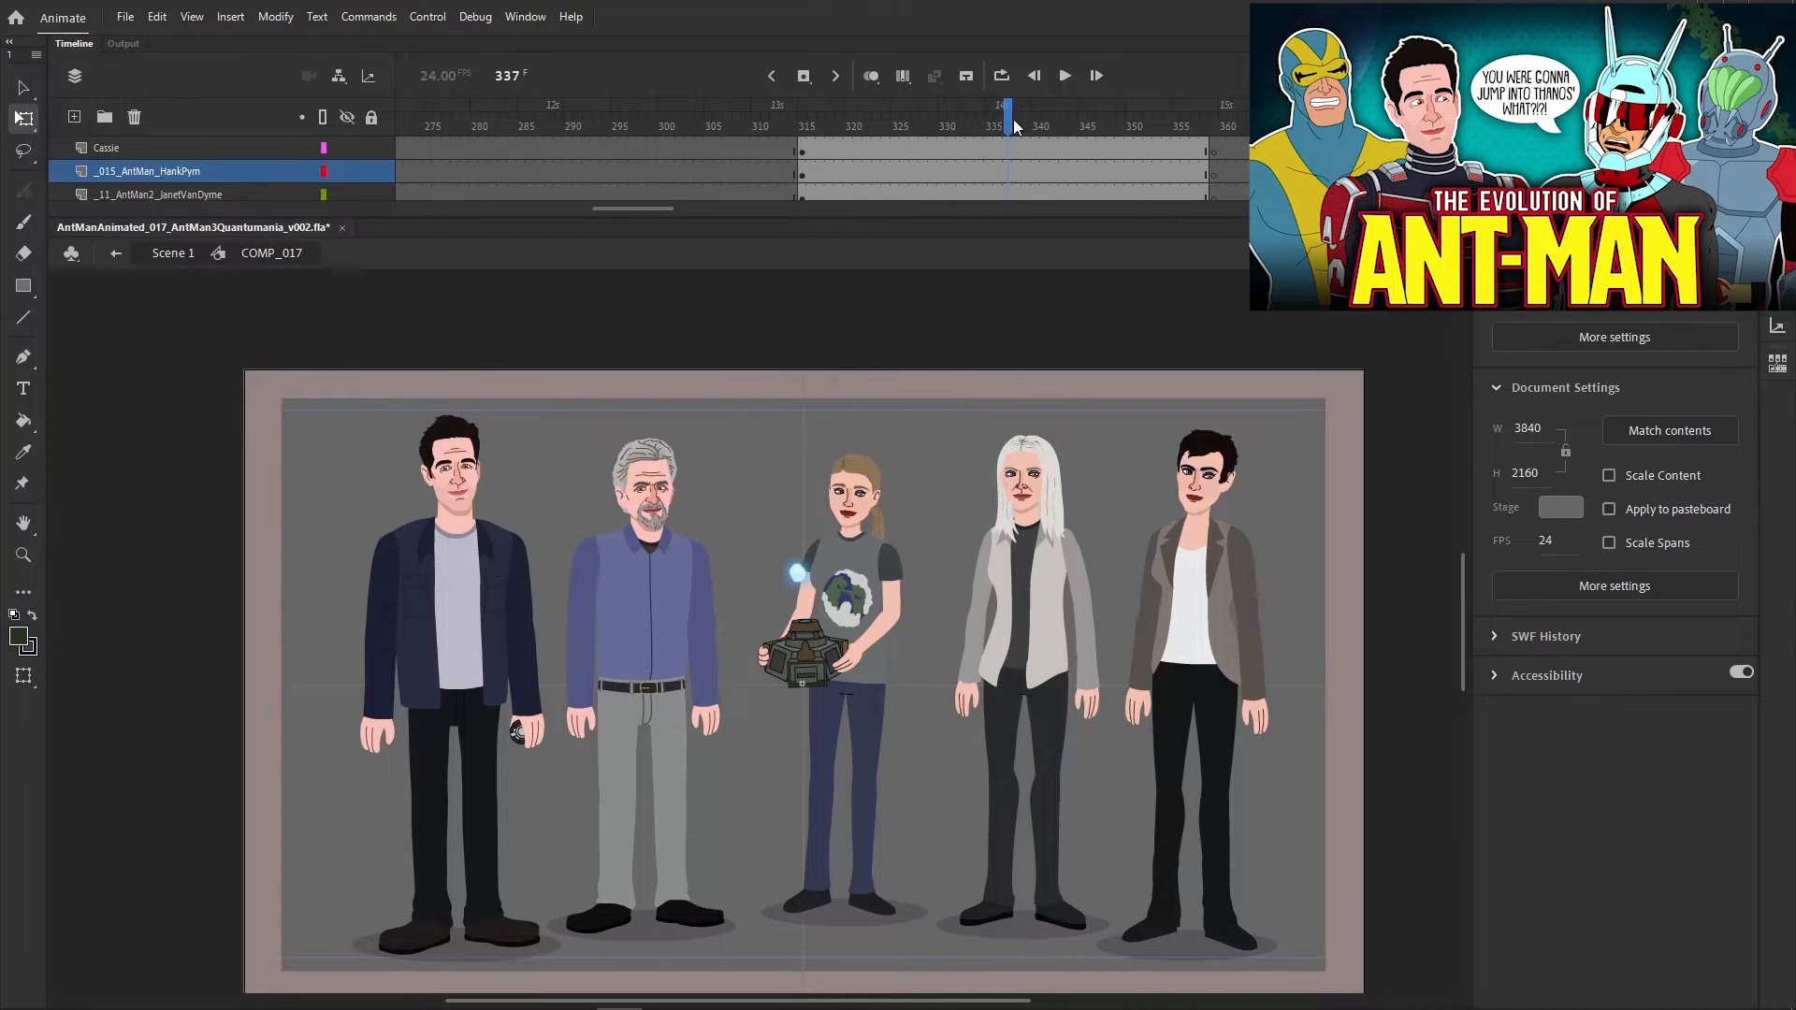
{"action": "left_click", "coordinate": [1010, 116]}
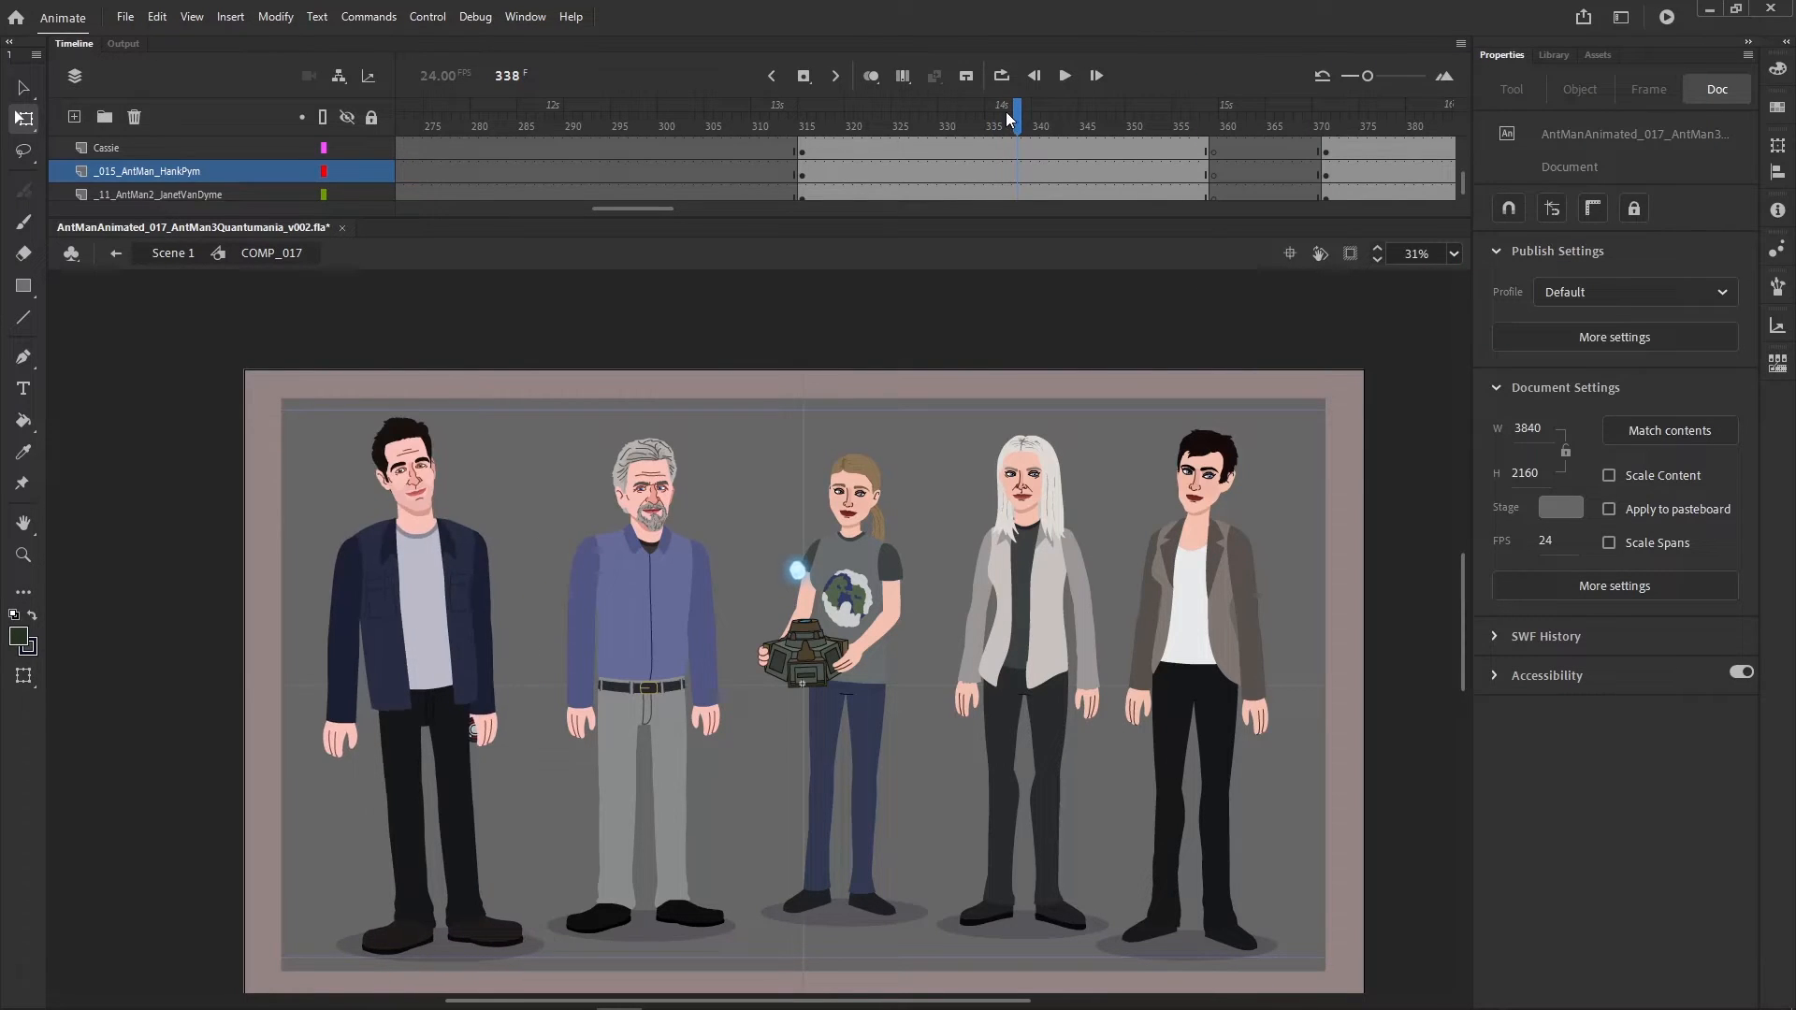
{"action": "mouse_move", "coordinate": [1018, 117]}
{"action": "left_mouse_down"}
{"action": "mouse_move", "coordinate": [808, 119]}
{"action": "mouse_move", "coordinate": [1192, 169]}
{"action": "mouse_move", "coordinate": [1026, 126]}
{"action": "left_mouse_up"}
{"action": "key", "text": "comma"}
{"action": "key", "text": "comma"}
{"action": "key", "text": "comma"}
{"action": "key", "text": "comma"}
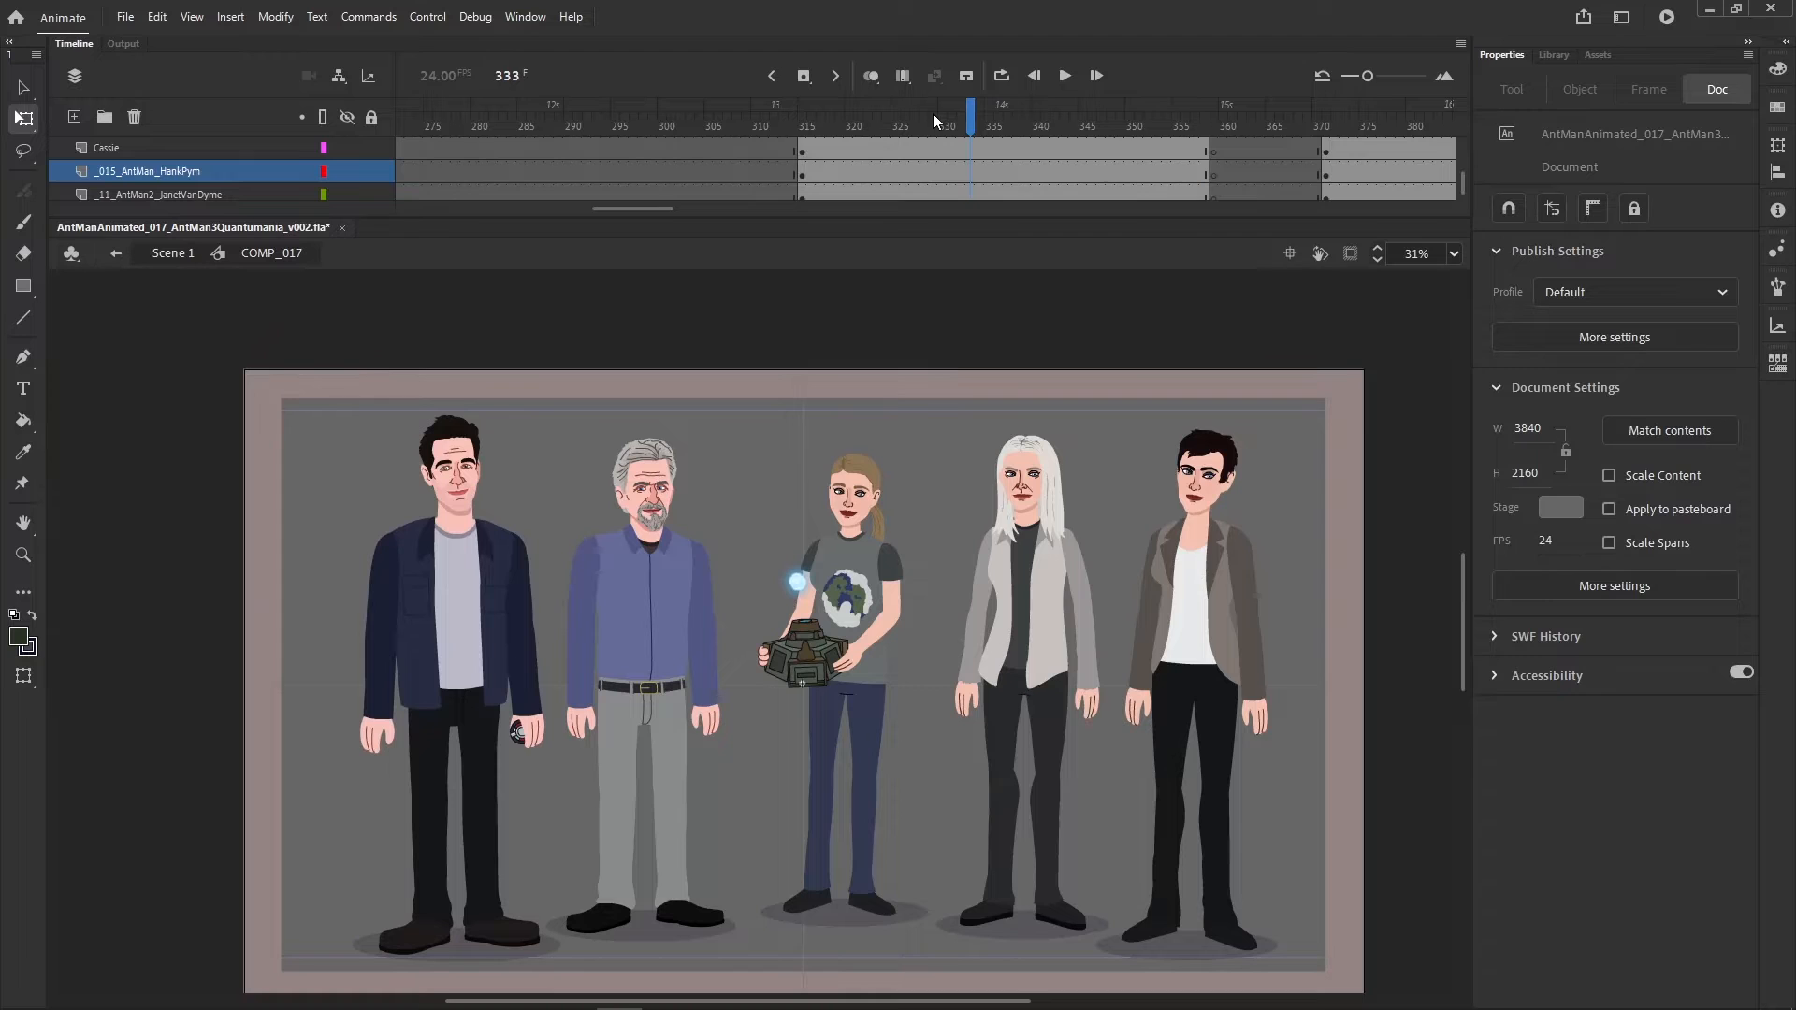
{"action": "left_click", "coordinate": [951, 126]}
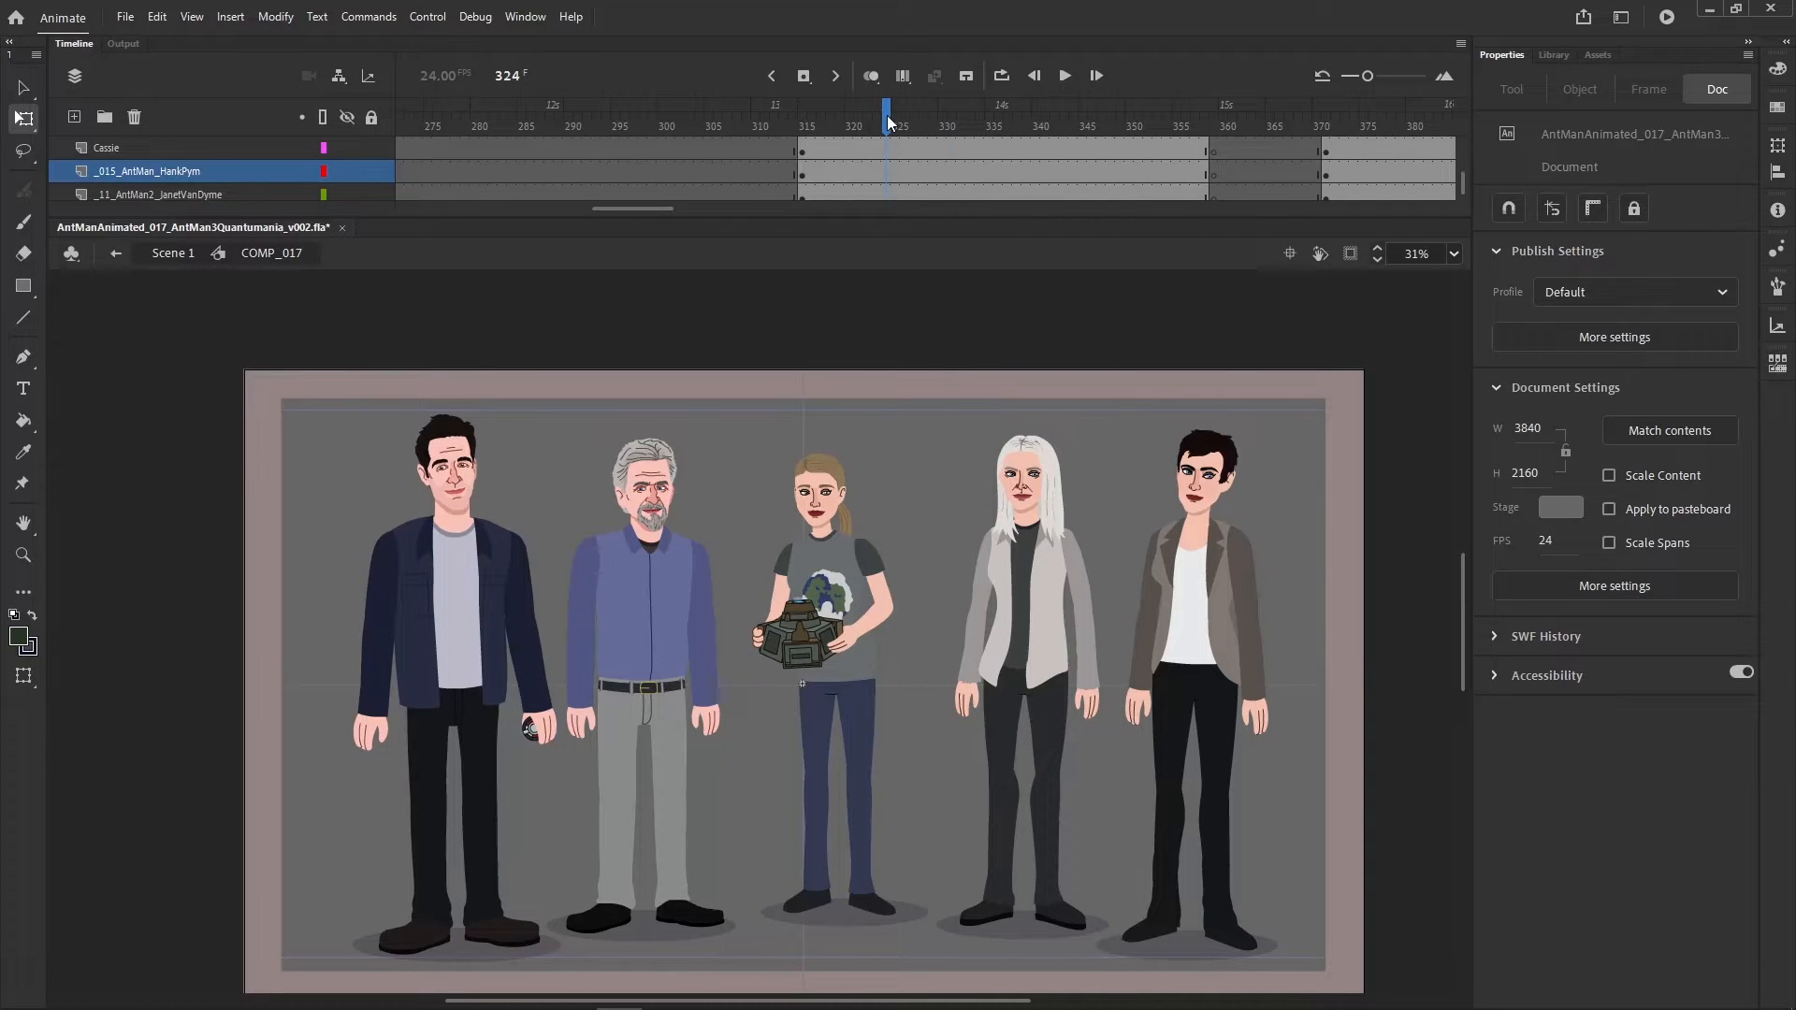
{"action": "left_click", "coordinate": [839, 122]}
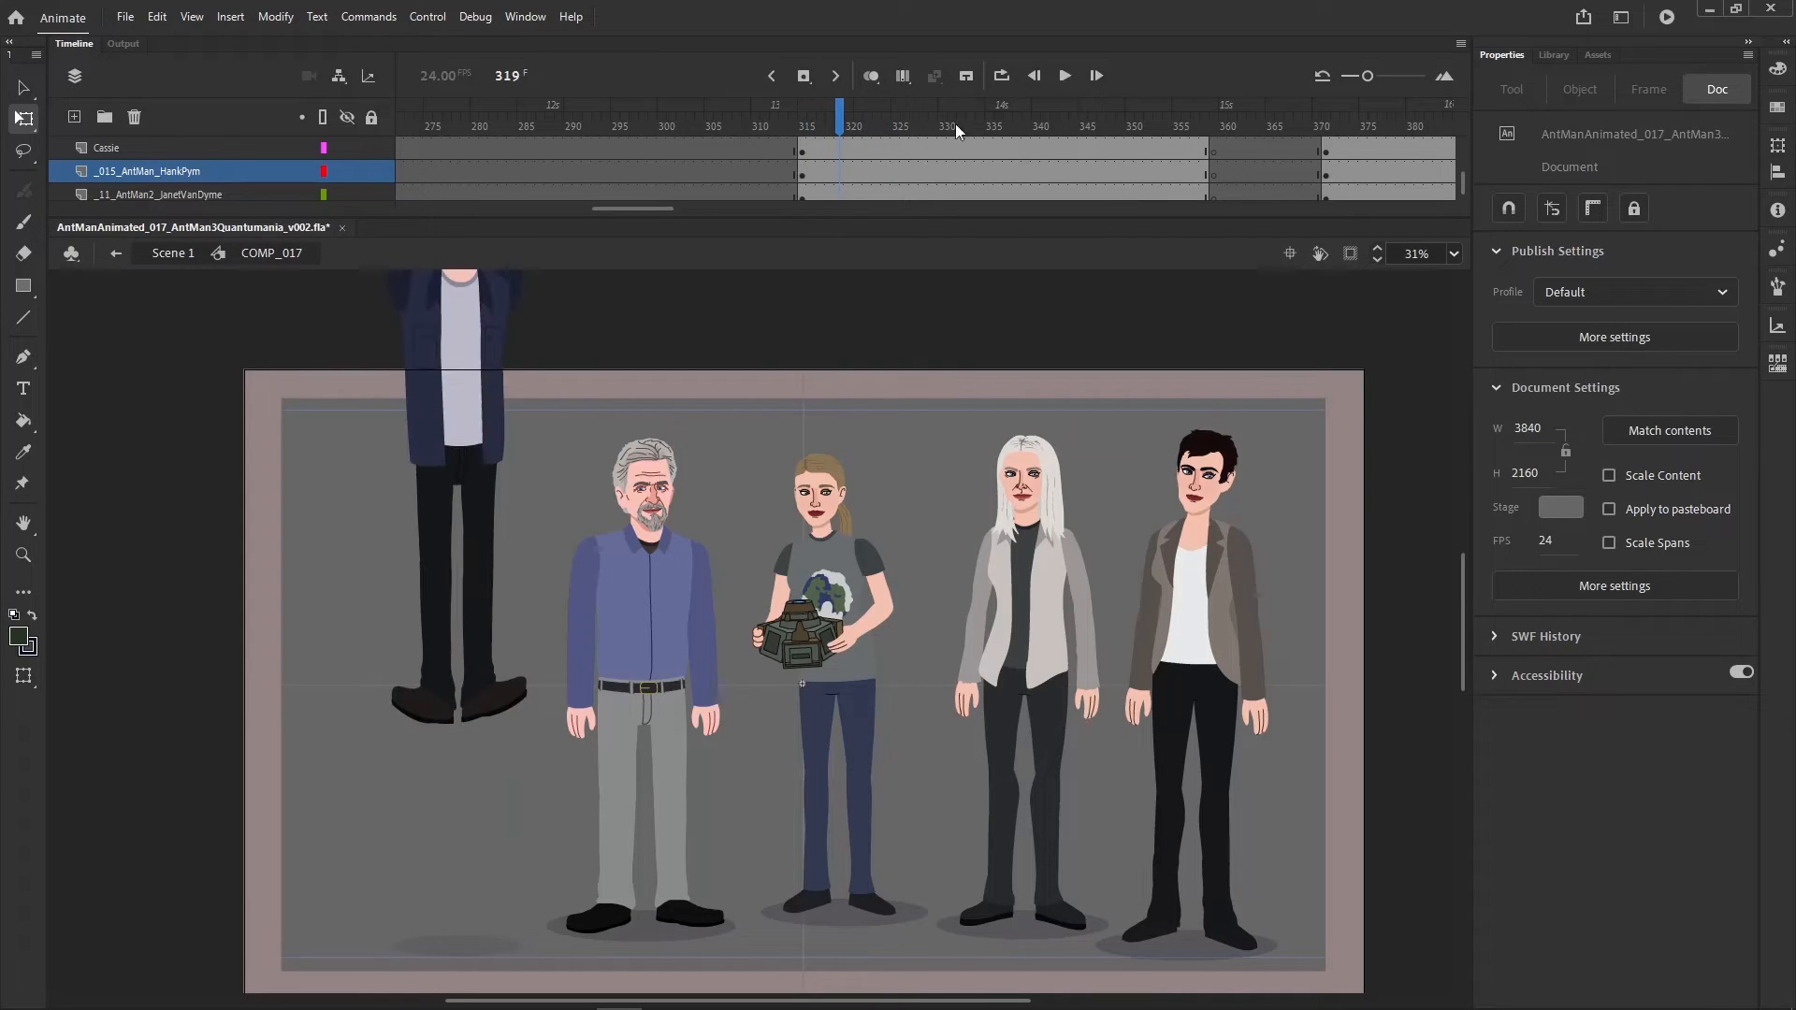
{"action": "left_click", "coordinate": [999, 121]}
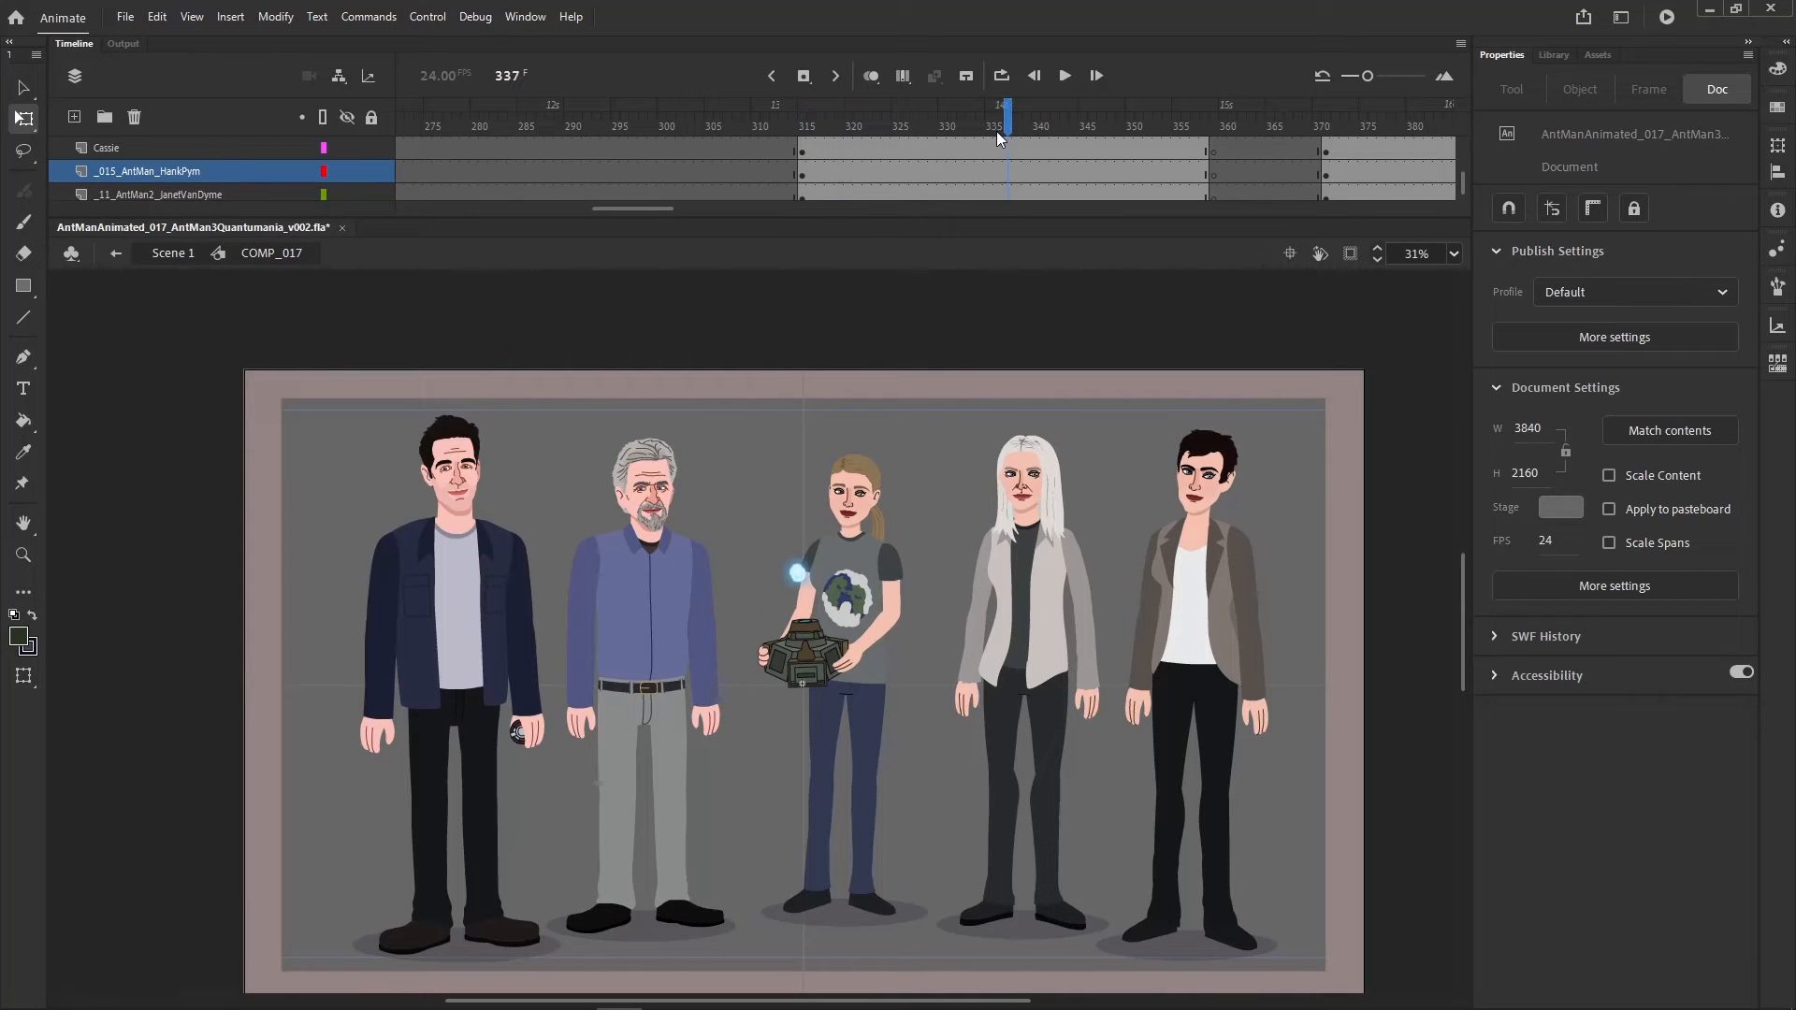
{"action": "left_click", "coordinate": [914, 116]}
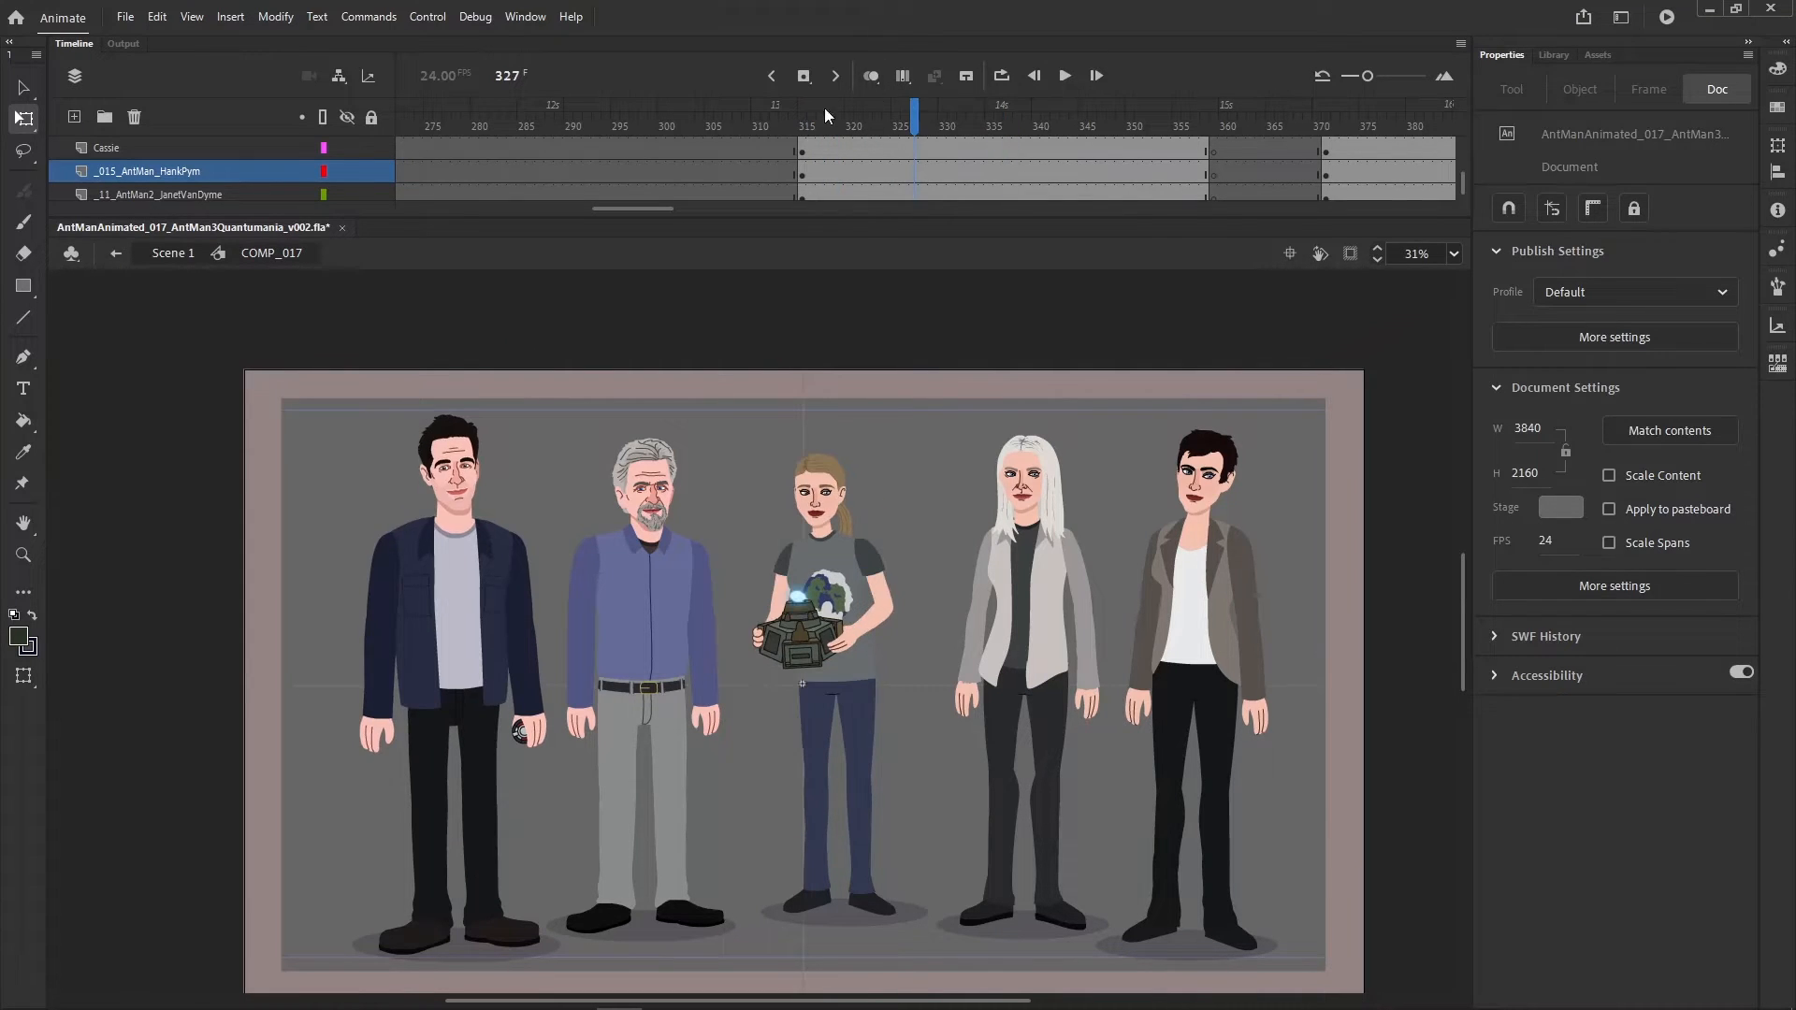
{"action": "left_click_drag", "start_coordinate": [918, 120], "coordinate": [1161, 138]}
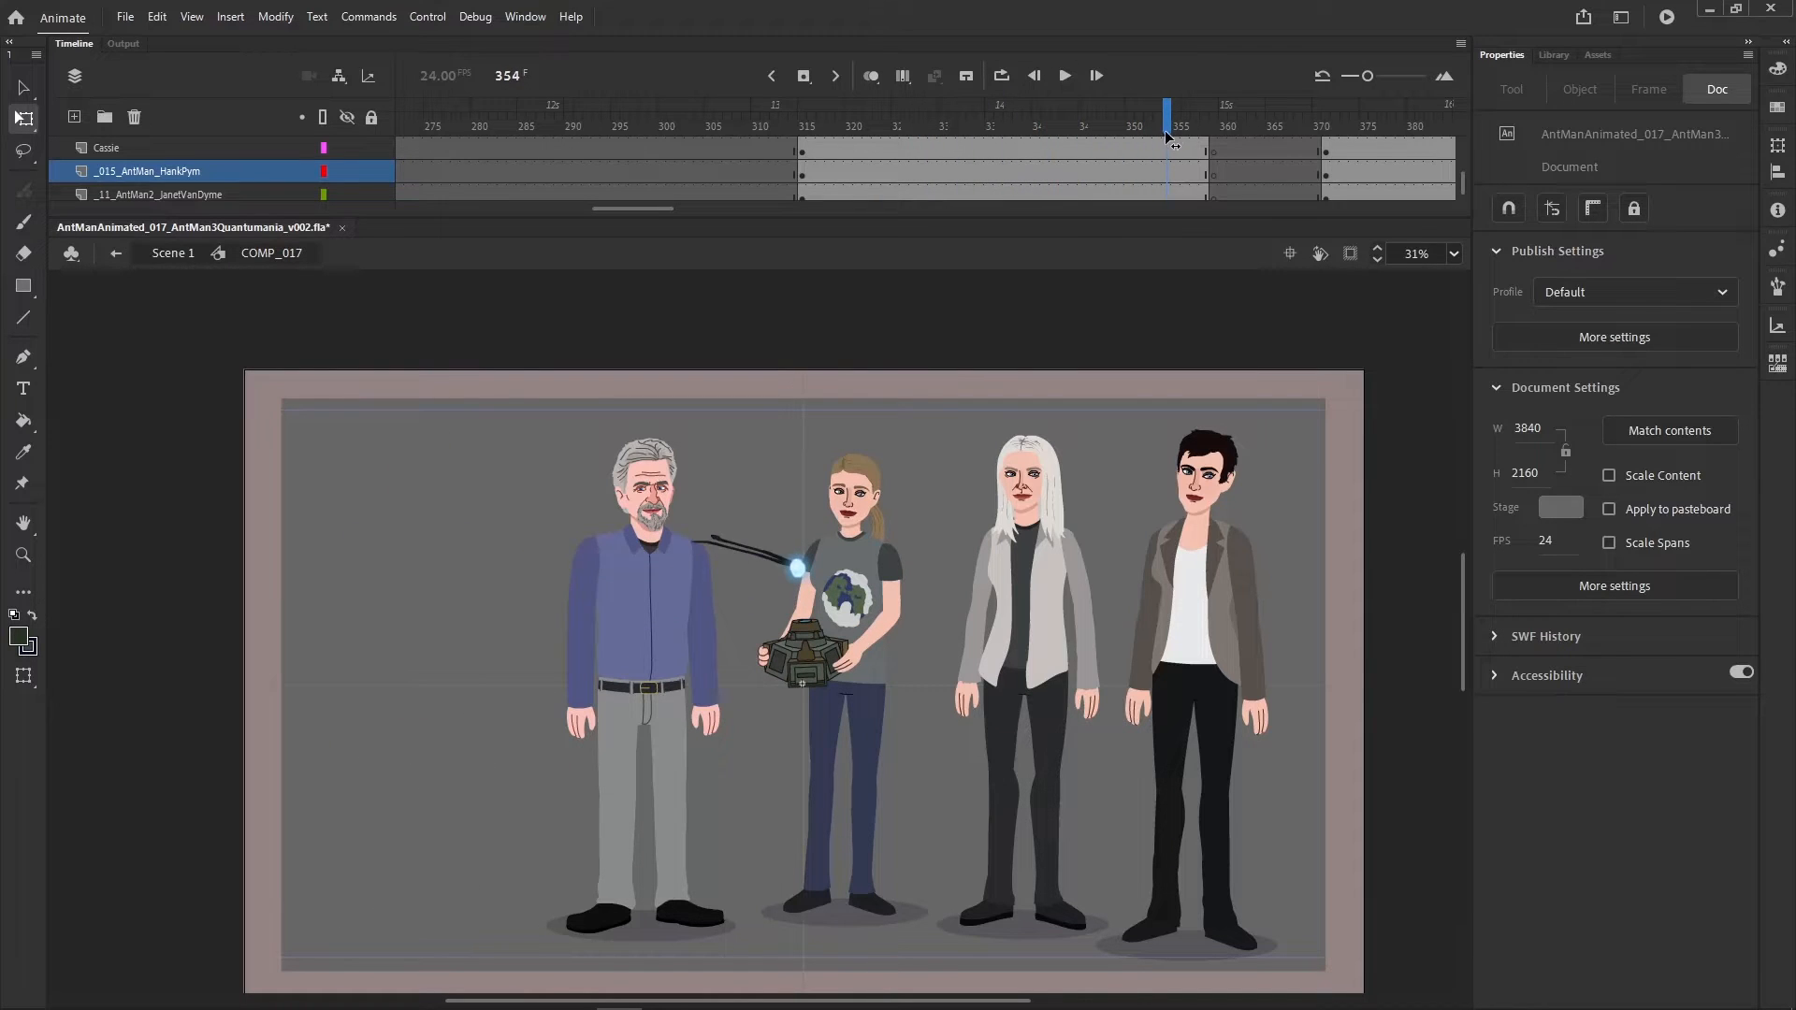
- Open the 2015_AntMan_HankPym symbol and insert keyframes on all of its layers at frame 326
{"action": "left_click", "coordinate": [900, 125]}
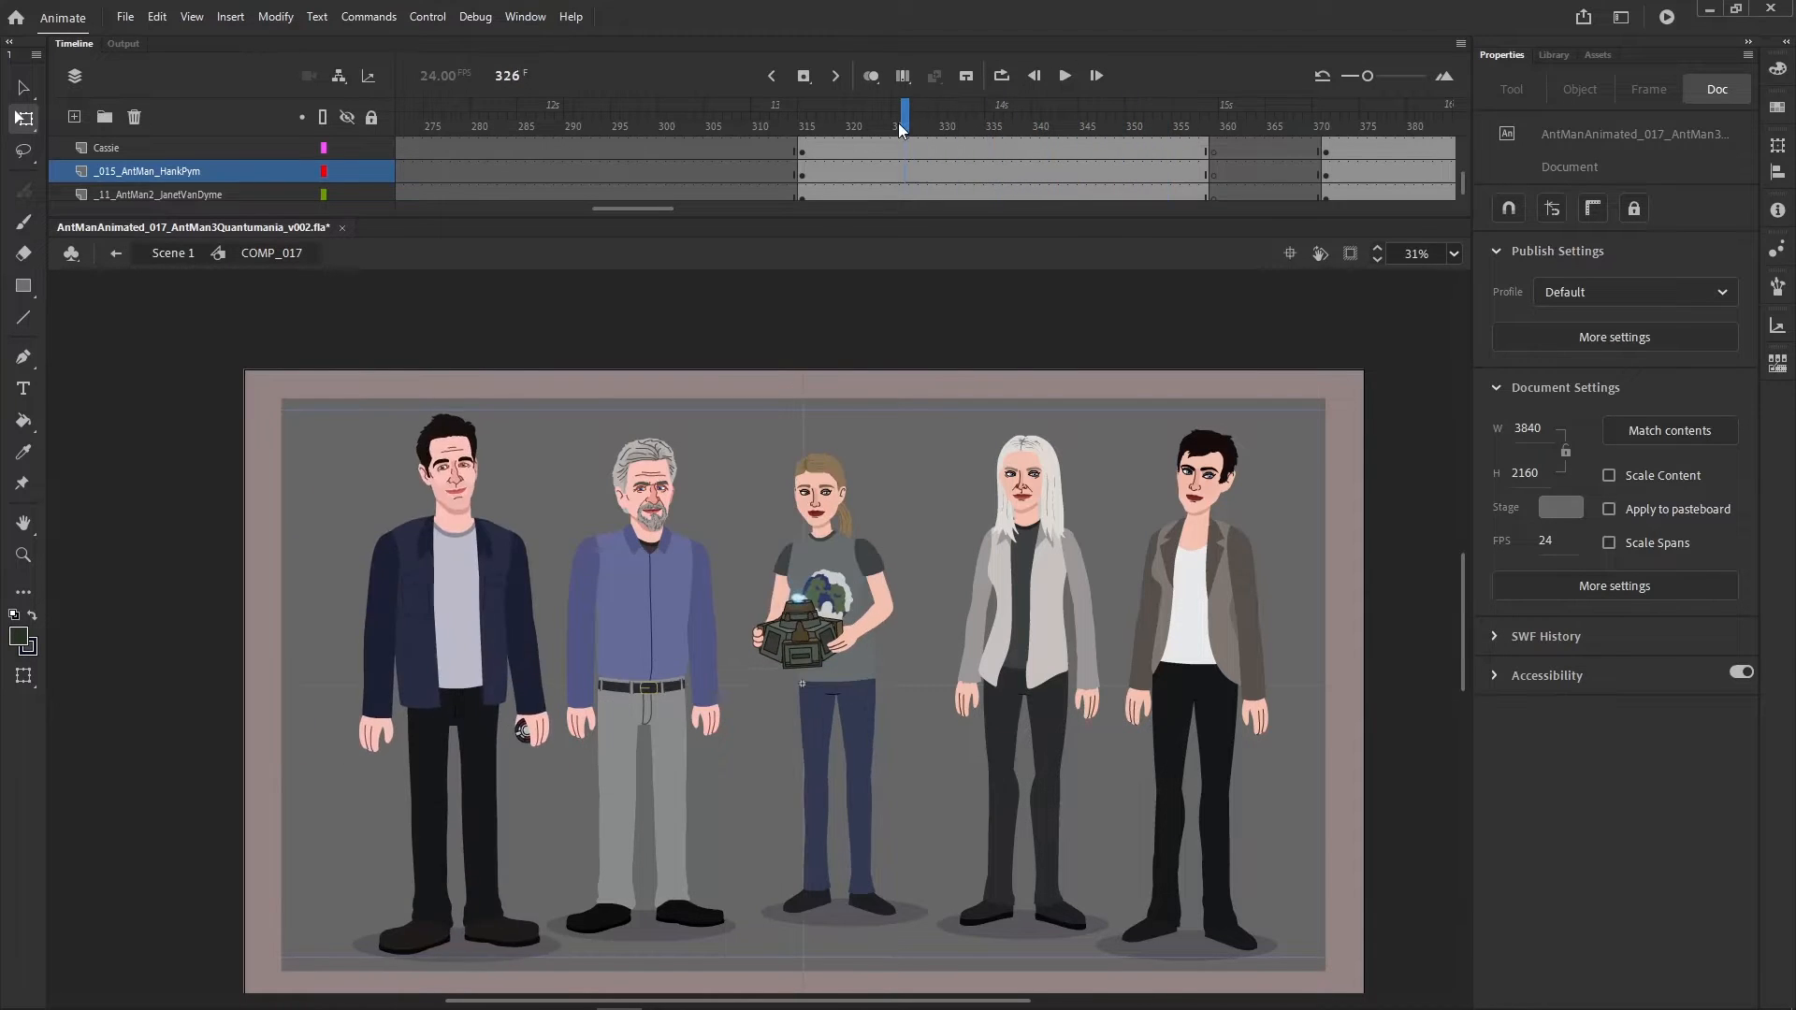
{"action": "left_click", "coordinate": [664, 465]}
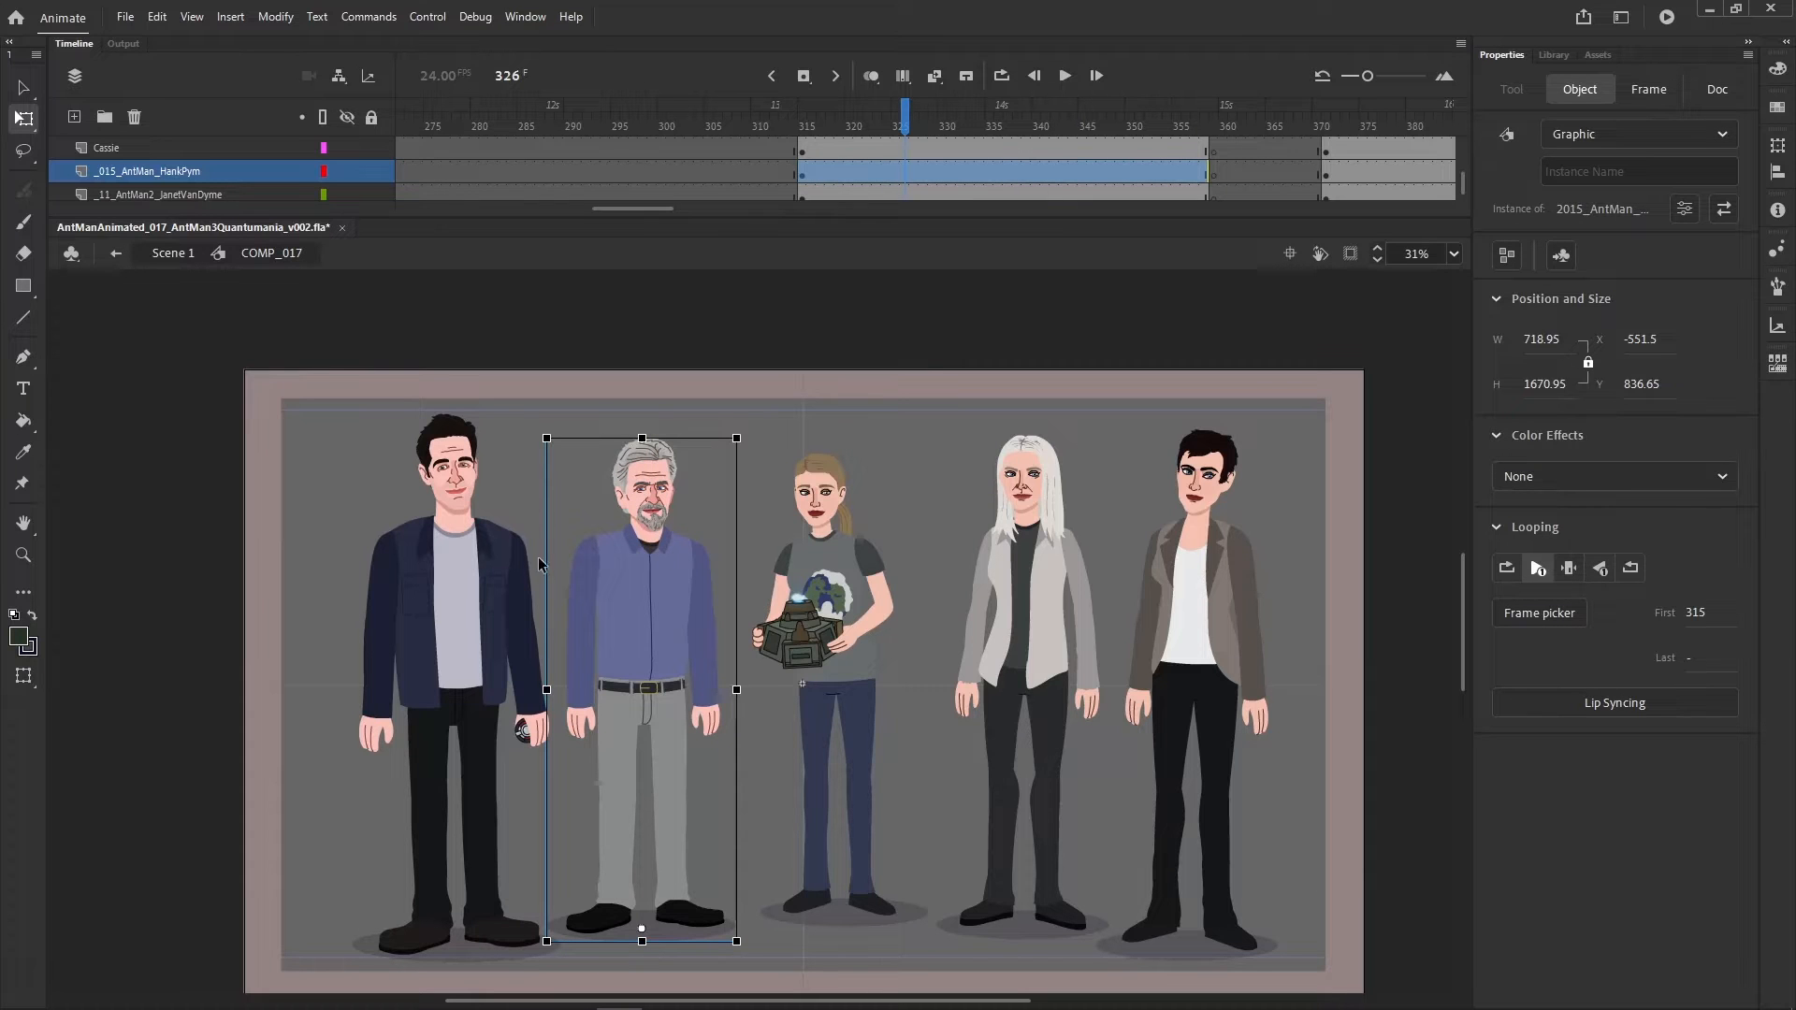
{"action": "left_click", "coordinate": [912, 132]}
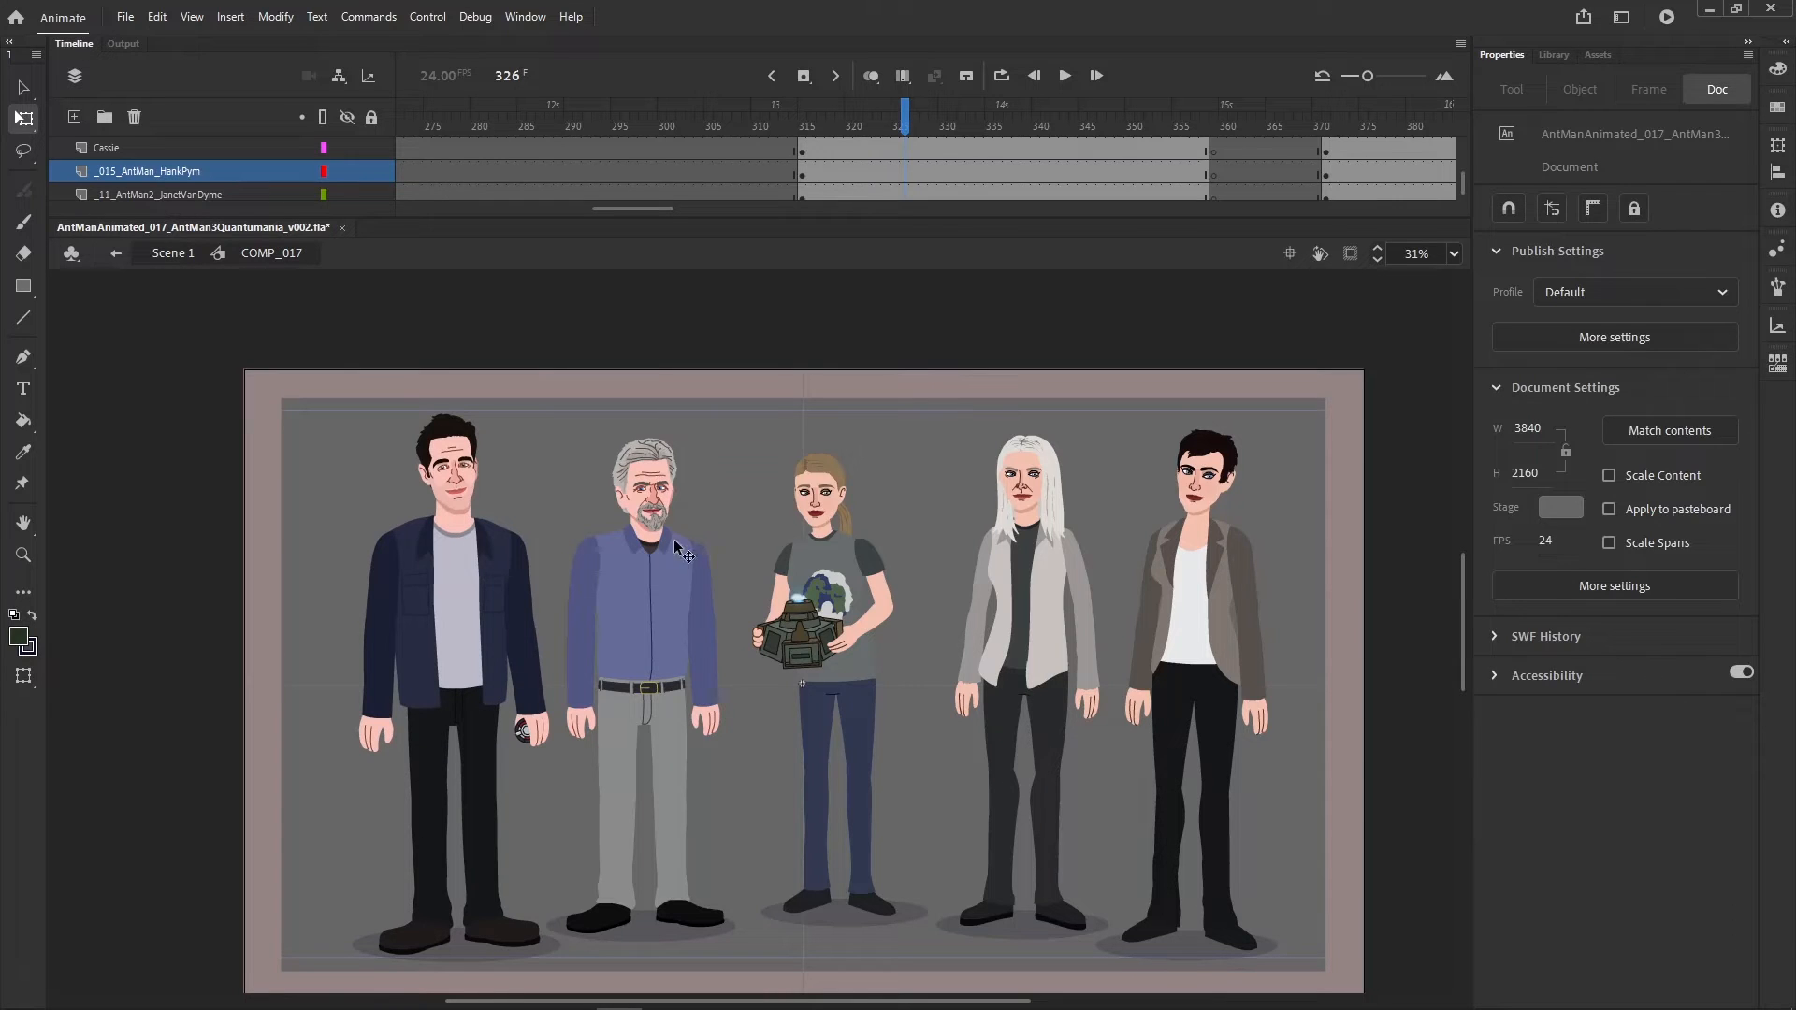
{"action": "double_click", "coordinate": [655, 477]}
{"action": "scroll", "coordinate": [921, 169], "scroll_direction": "up", "scroll_amount": 3}
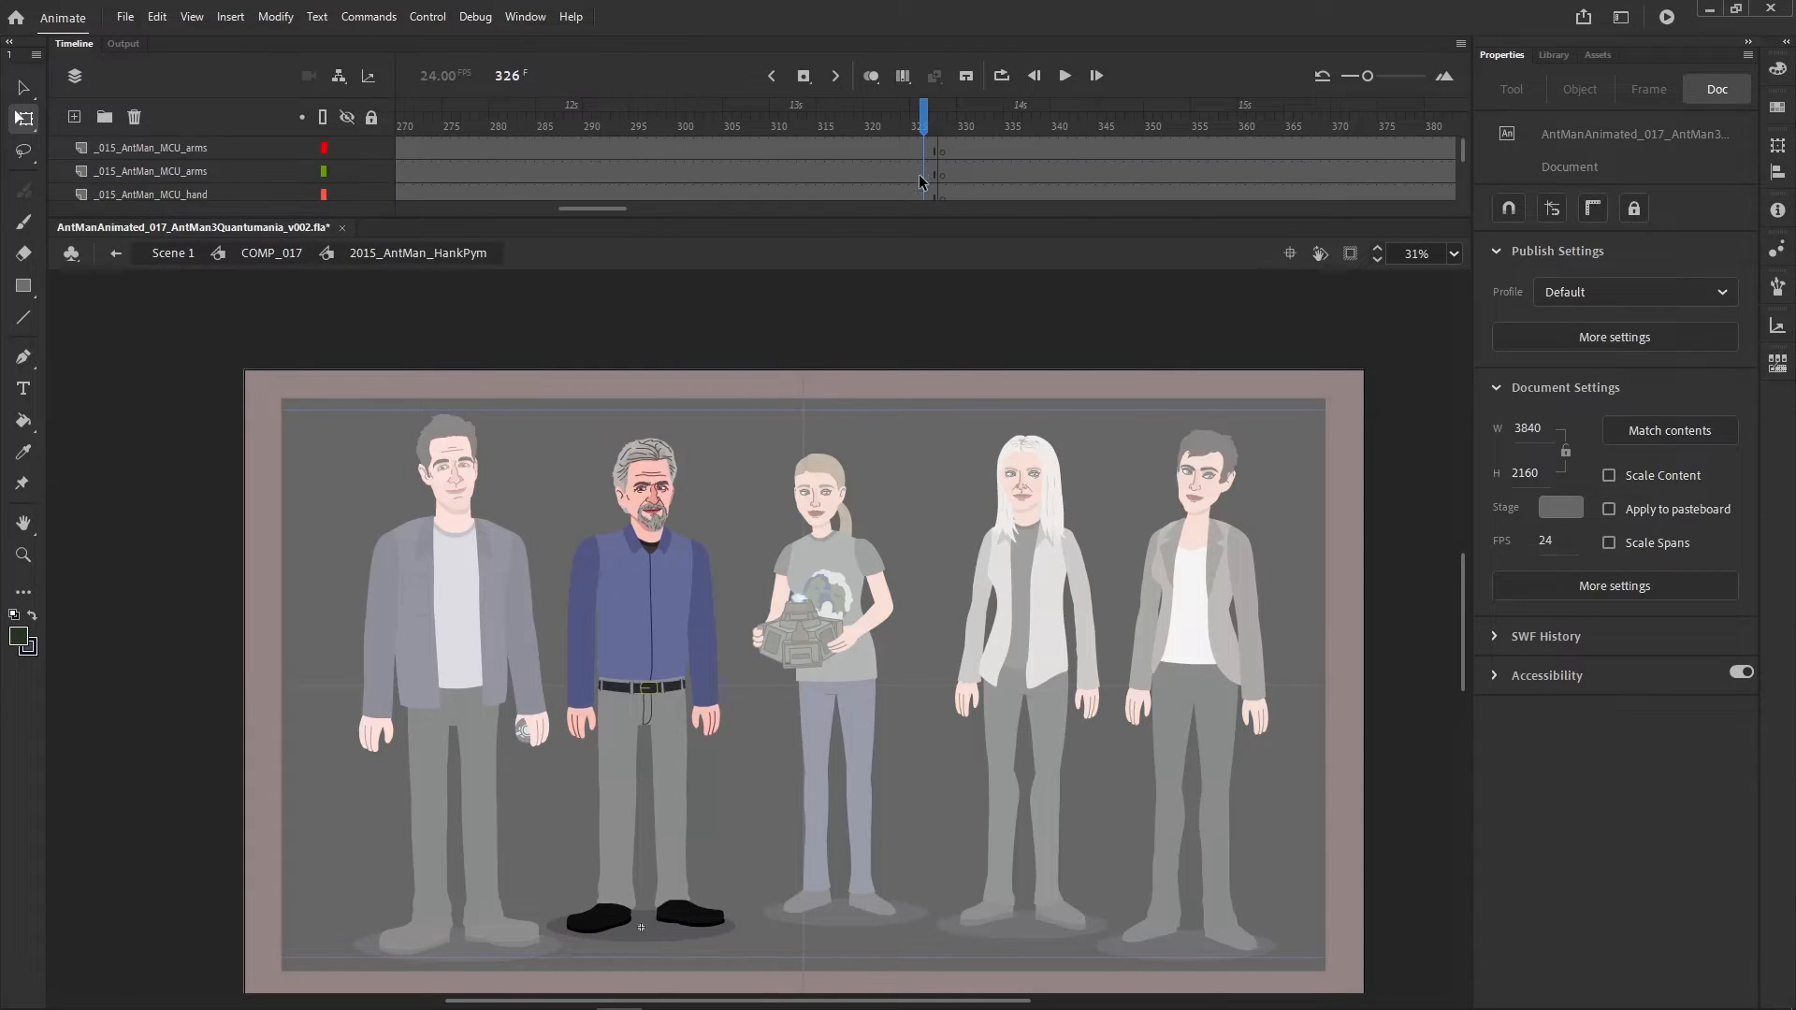
{"action": "left_click_drag", "start_coordinate": [923, 169], "coordinate": [922, 254]}
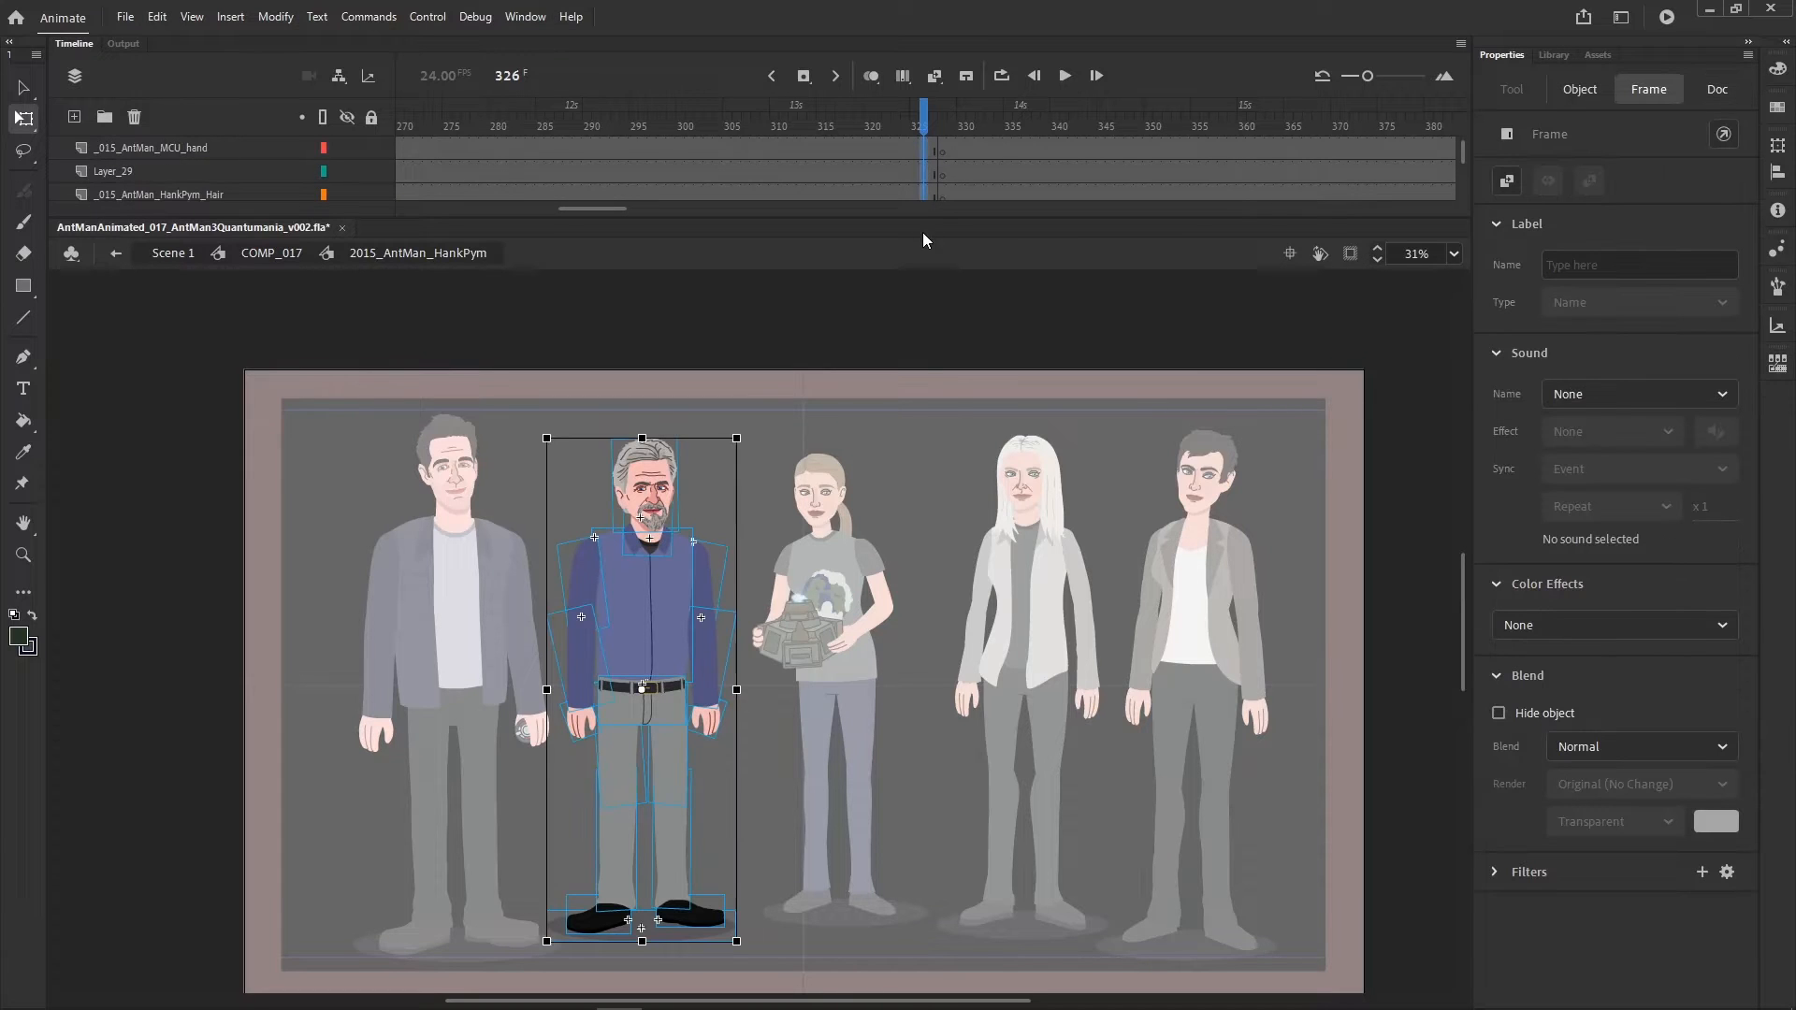
{"action": "scroll", "coordinate": [935, 176], "scroll_direction": "up", "scroll_amount": 3}
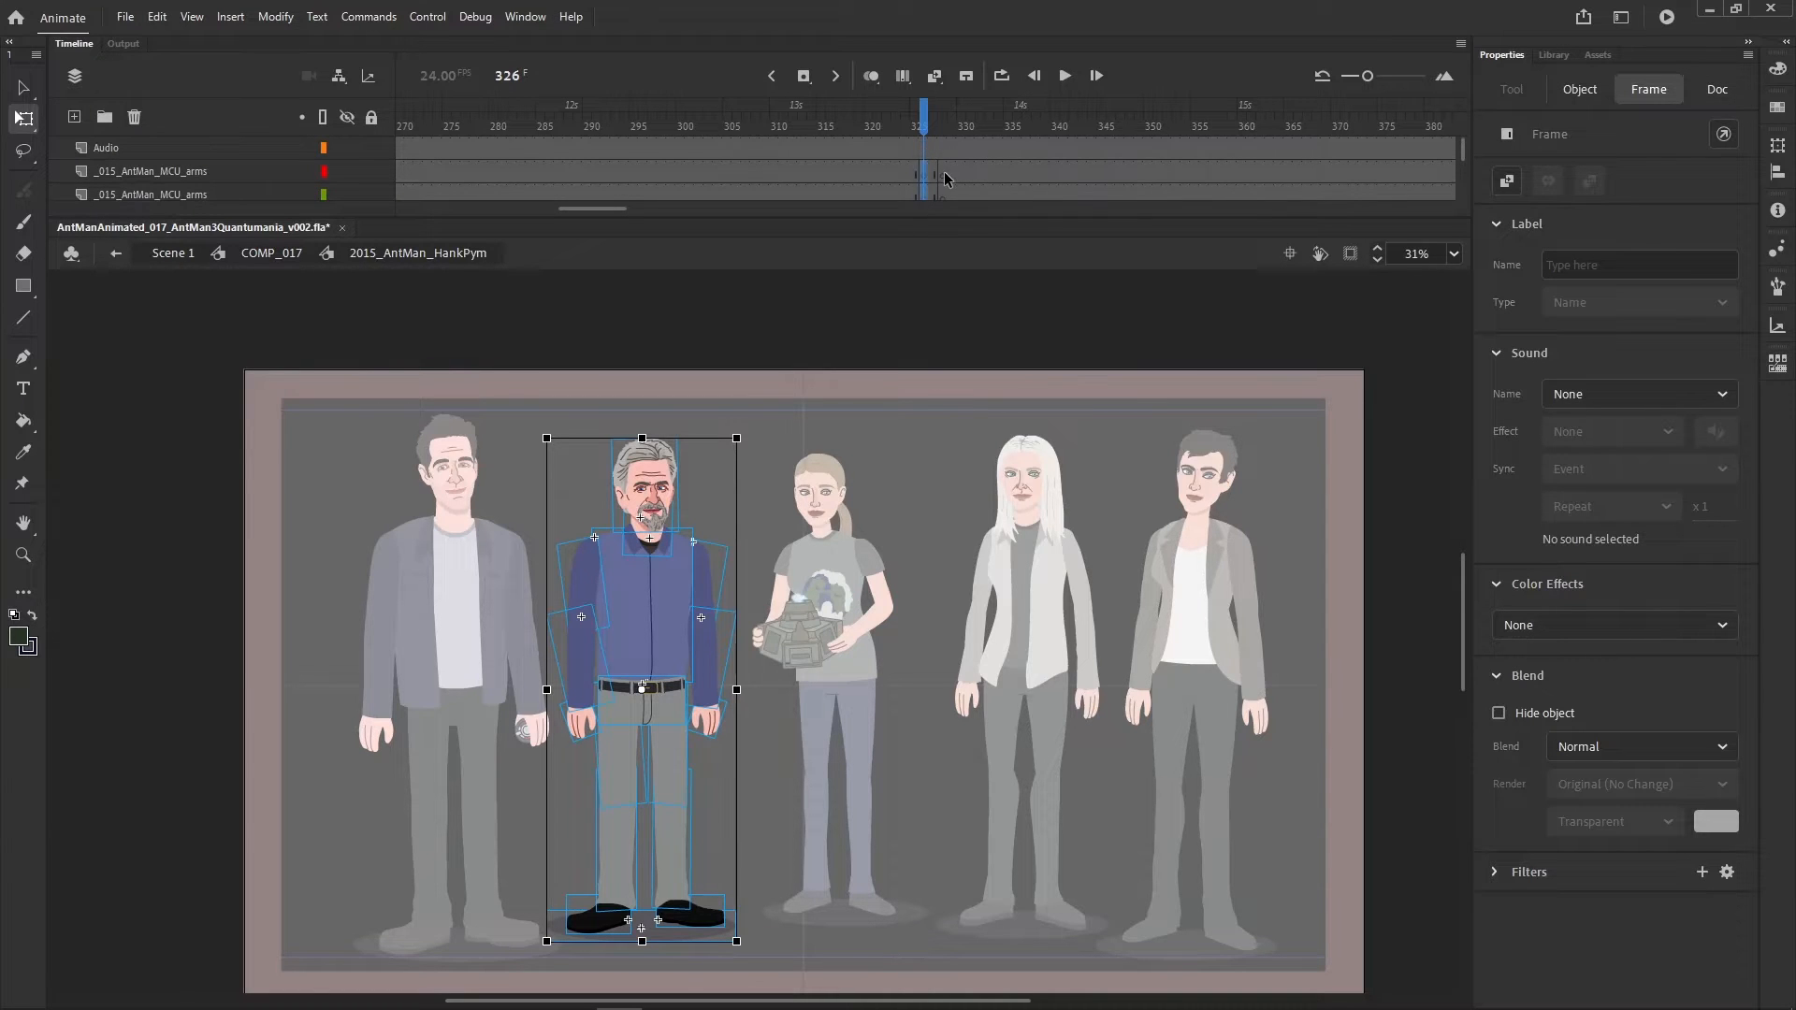
- Place the AntMan_017 sound from the library on the Hank Pym symbol's Audio layer
{"action": "left_click", "coordinate": [932, 149]}
{"action": "left_click", "coordinate": [1553, 54]}
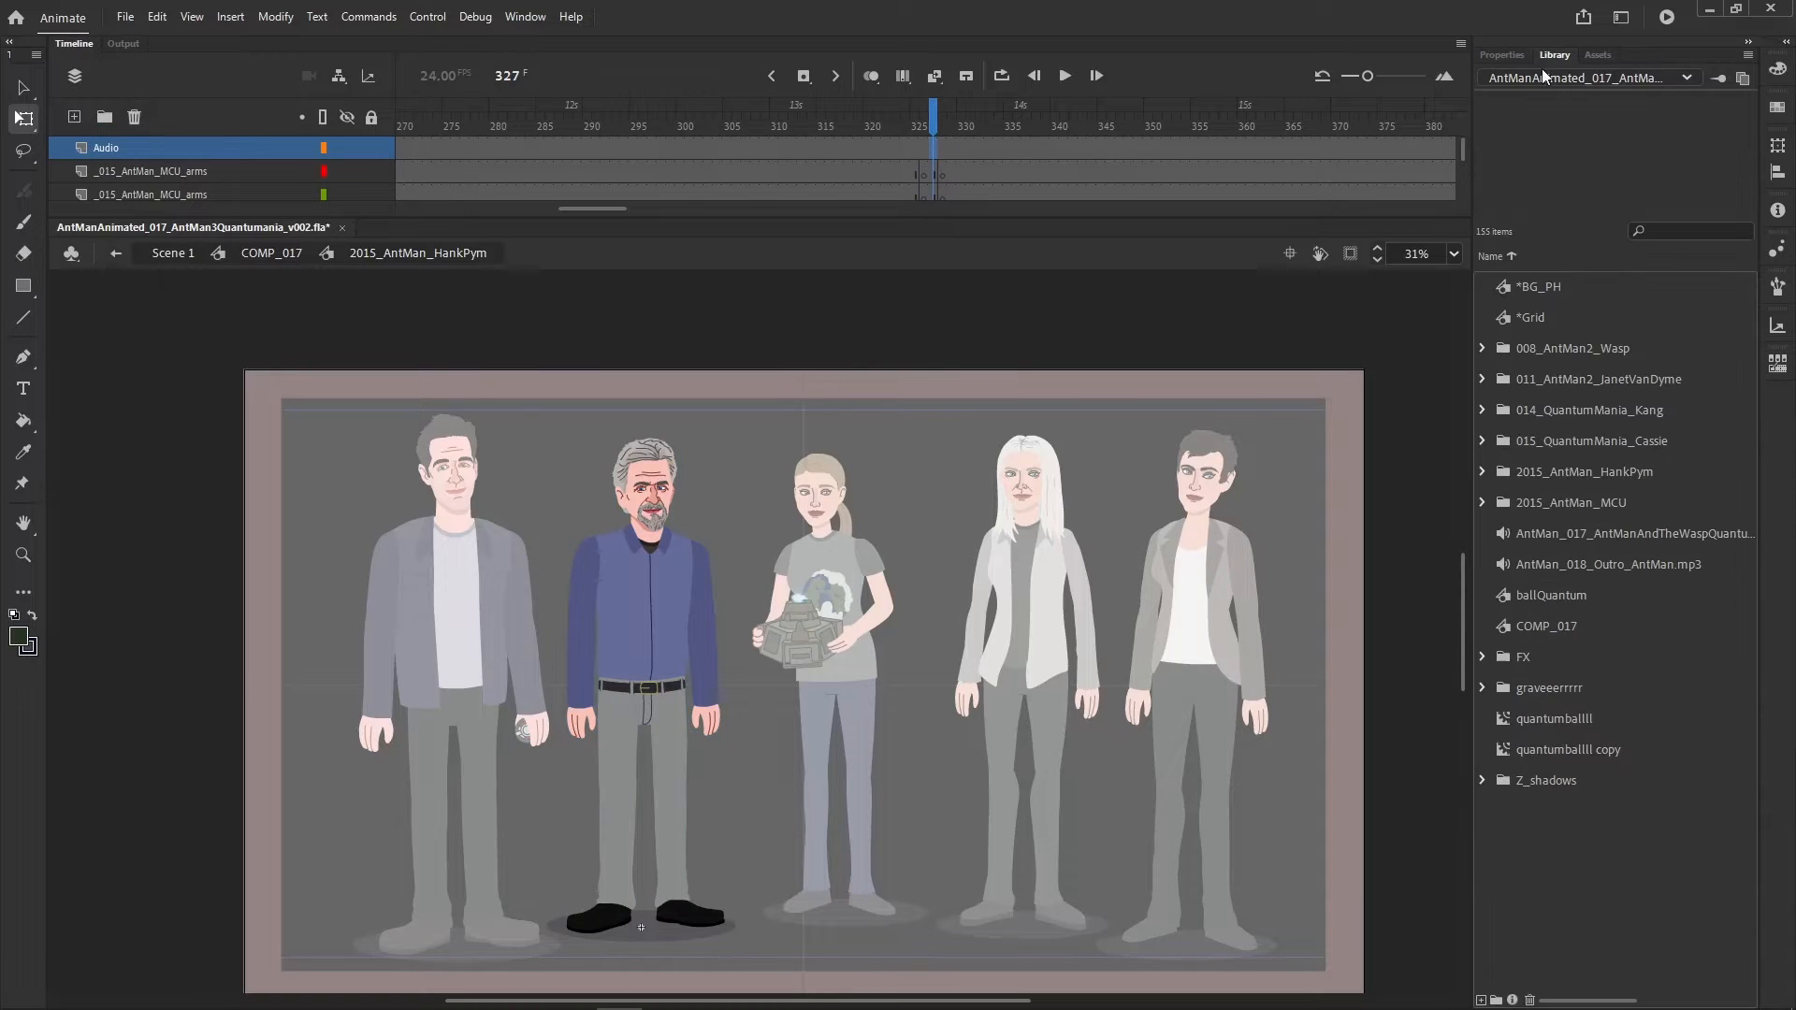
{"action": "left_click", "coordinate": [1647, 532]}
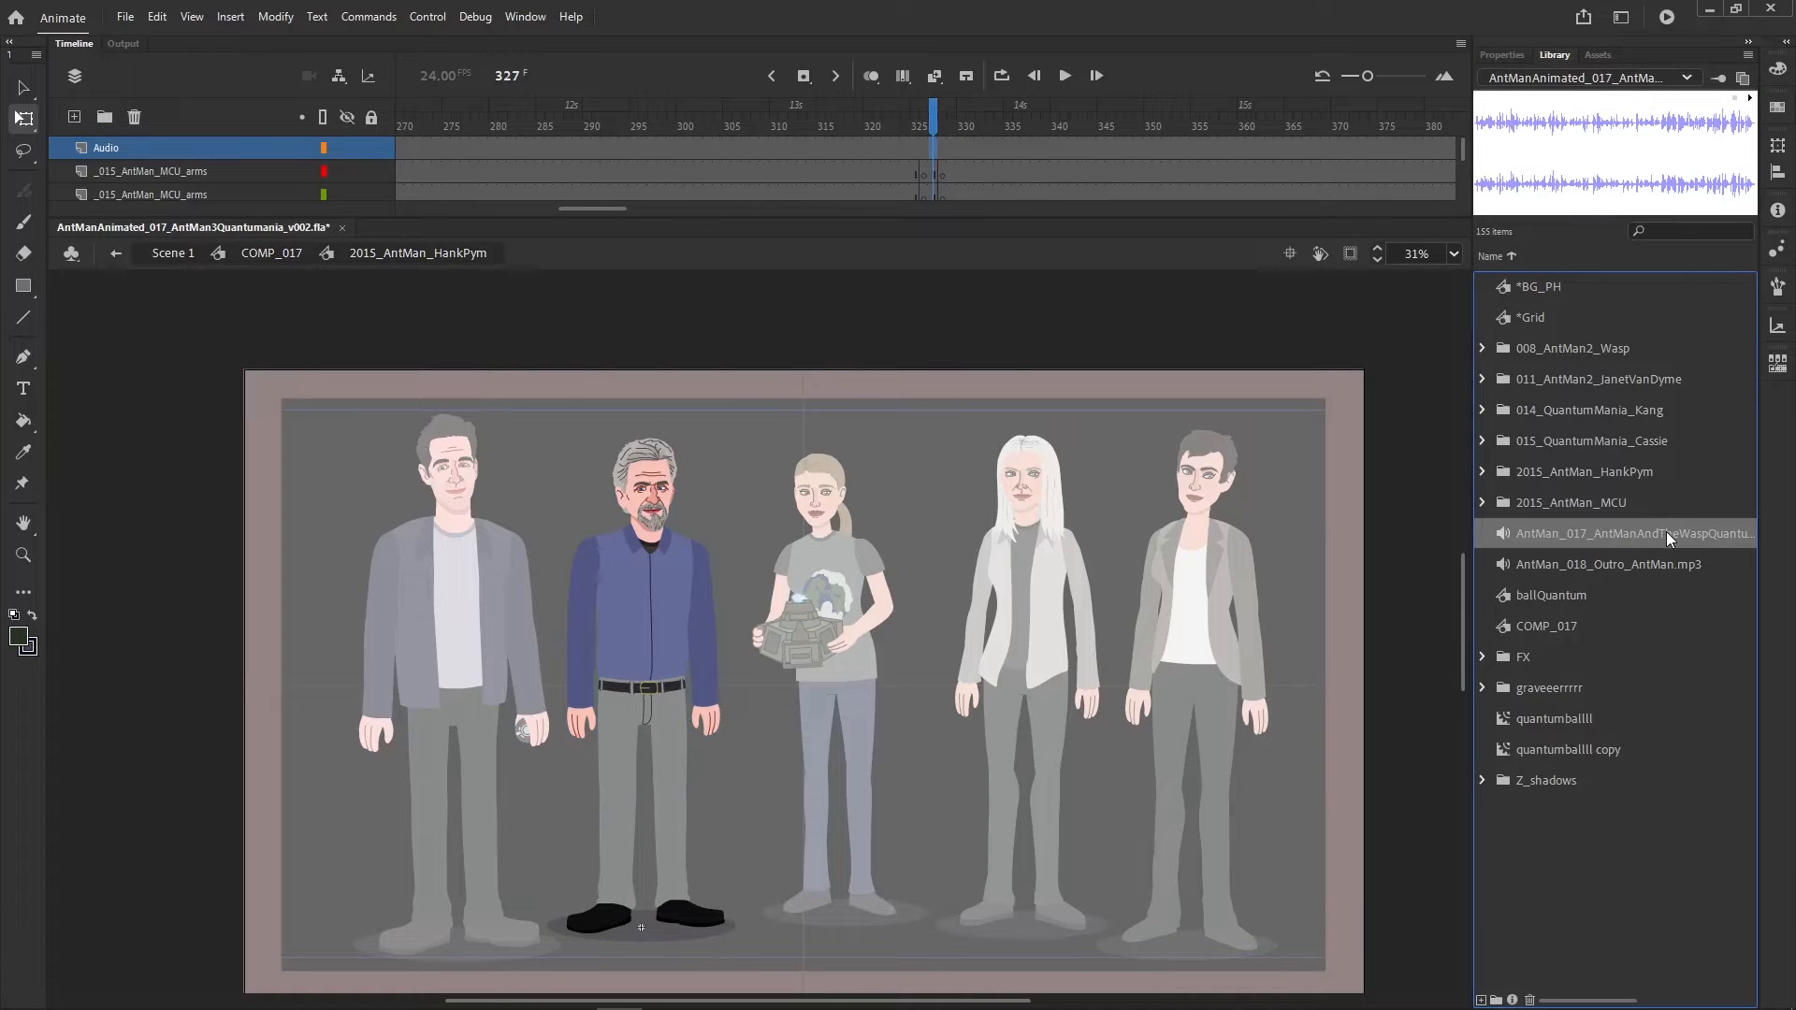
{"action": "left_click_drag", "start_coordinate": [910, 545], "coordinate": [942, 162]}
{"action": "key", "text": "ctrl+z"}
{"action": "key", "text": "ctrl+z"}
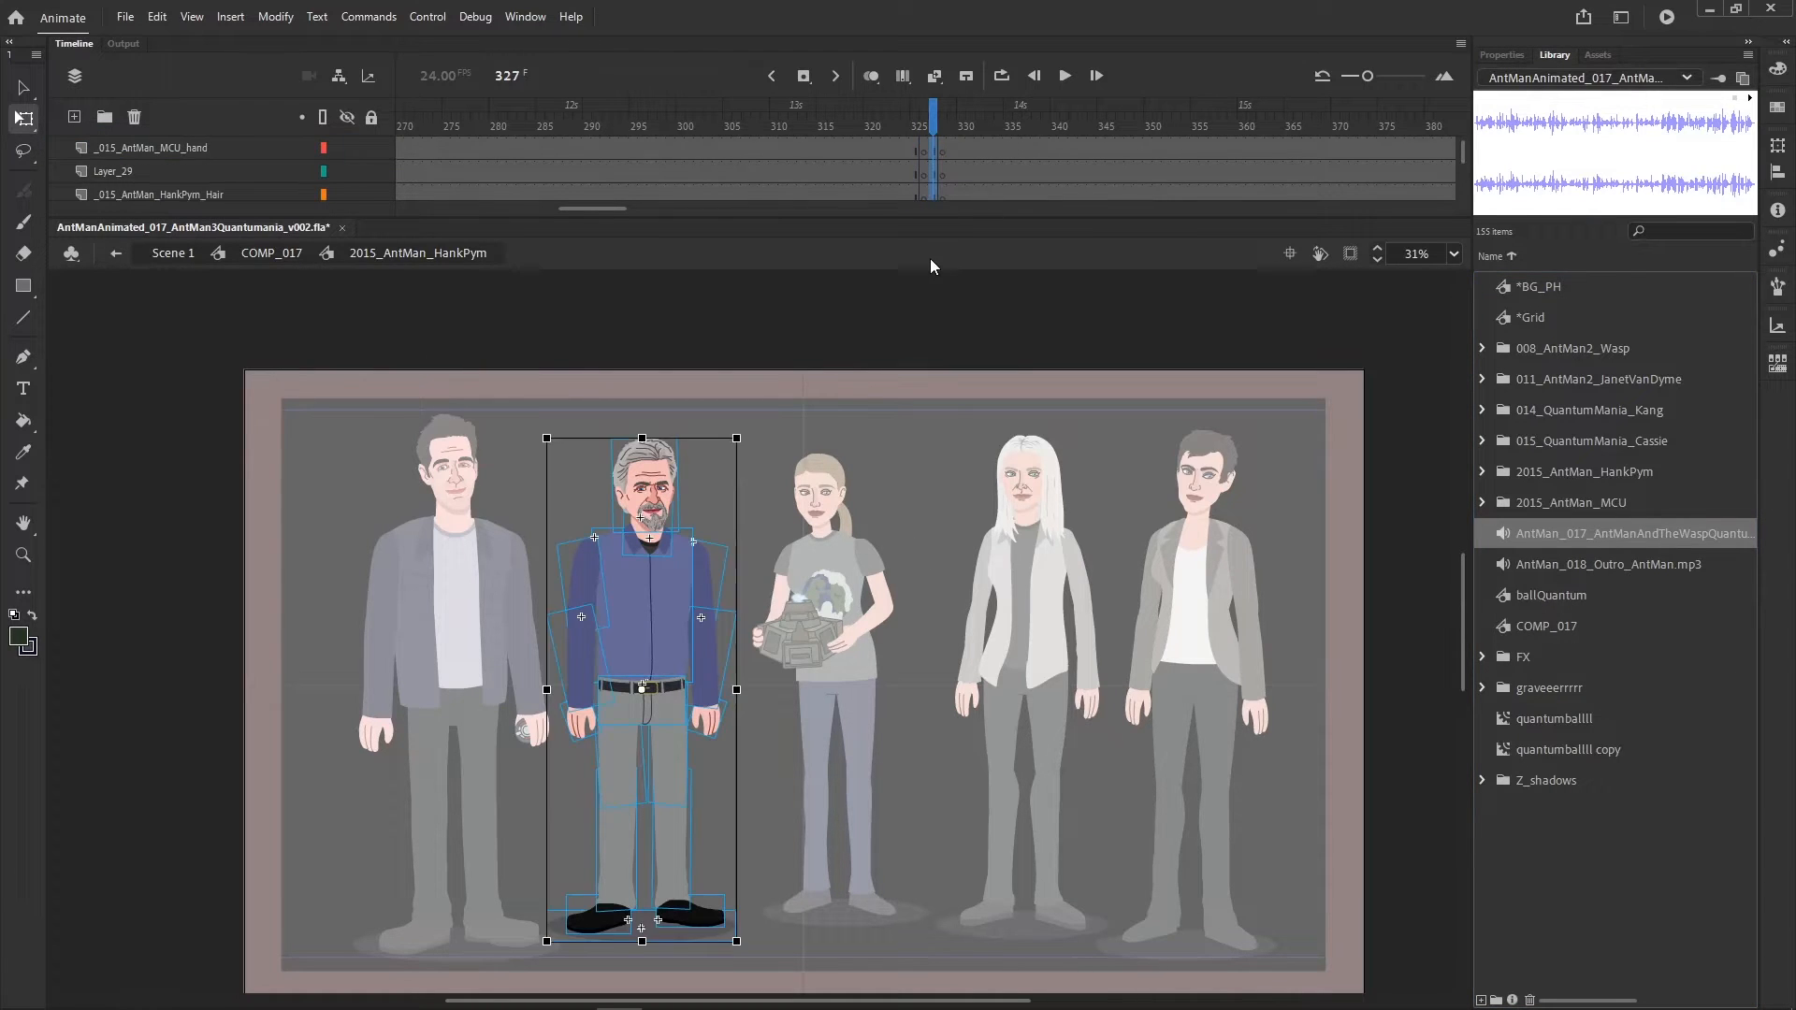
- Extend the Hank Pym pose that starts at frame 326 by inserting frames across the character's layers
{"action": "key", "text": "F5"}
{"action": "key", "text": "ctrl+z"}
{"action": "key", "text": "ctrl+z"}
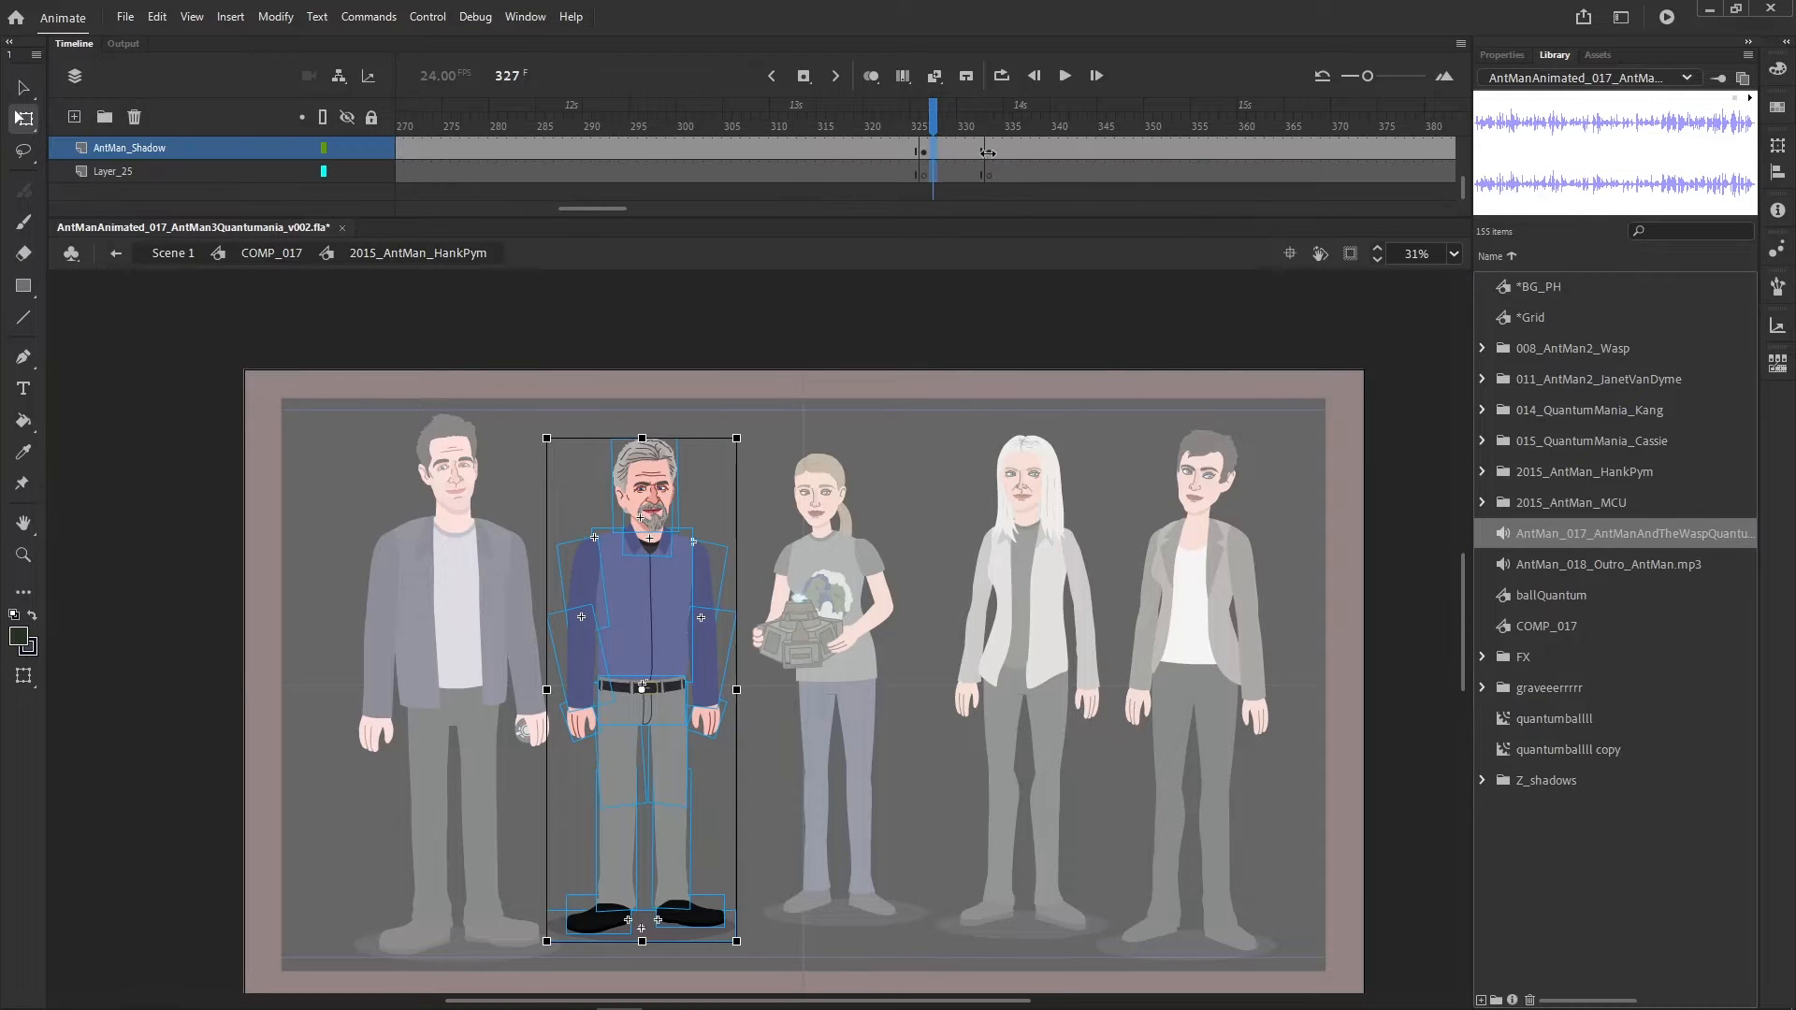
- Return to COMP_017 and play the scene through the moment the glowing ball rises
{"action": "double_click", "coordinate": [909, 493]}
{"action": "left_click_drag", "start_coordinate": [928, 117], "coordinate": [839, 126]}
{"action": "key", "text": "Return"}
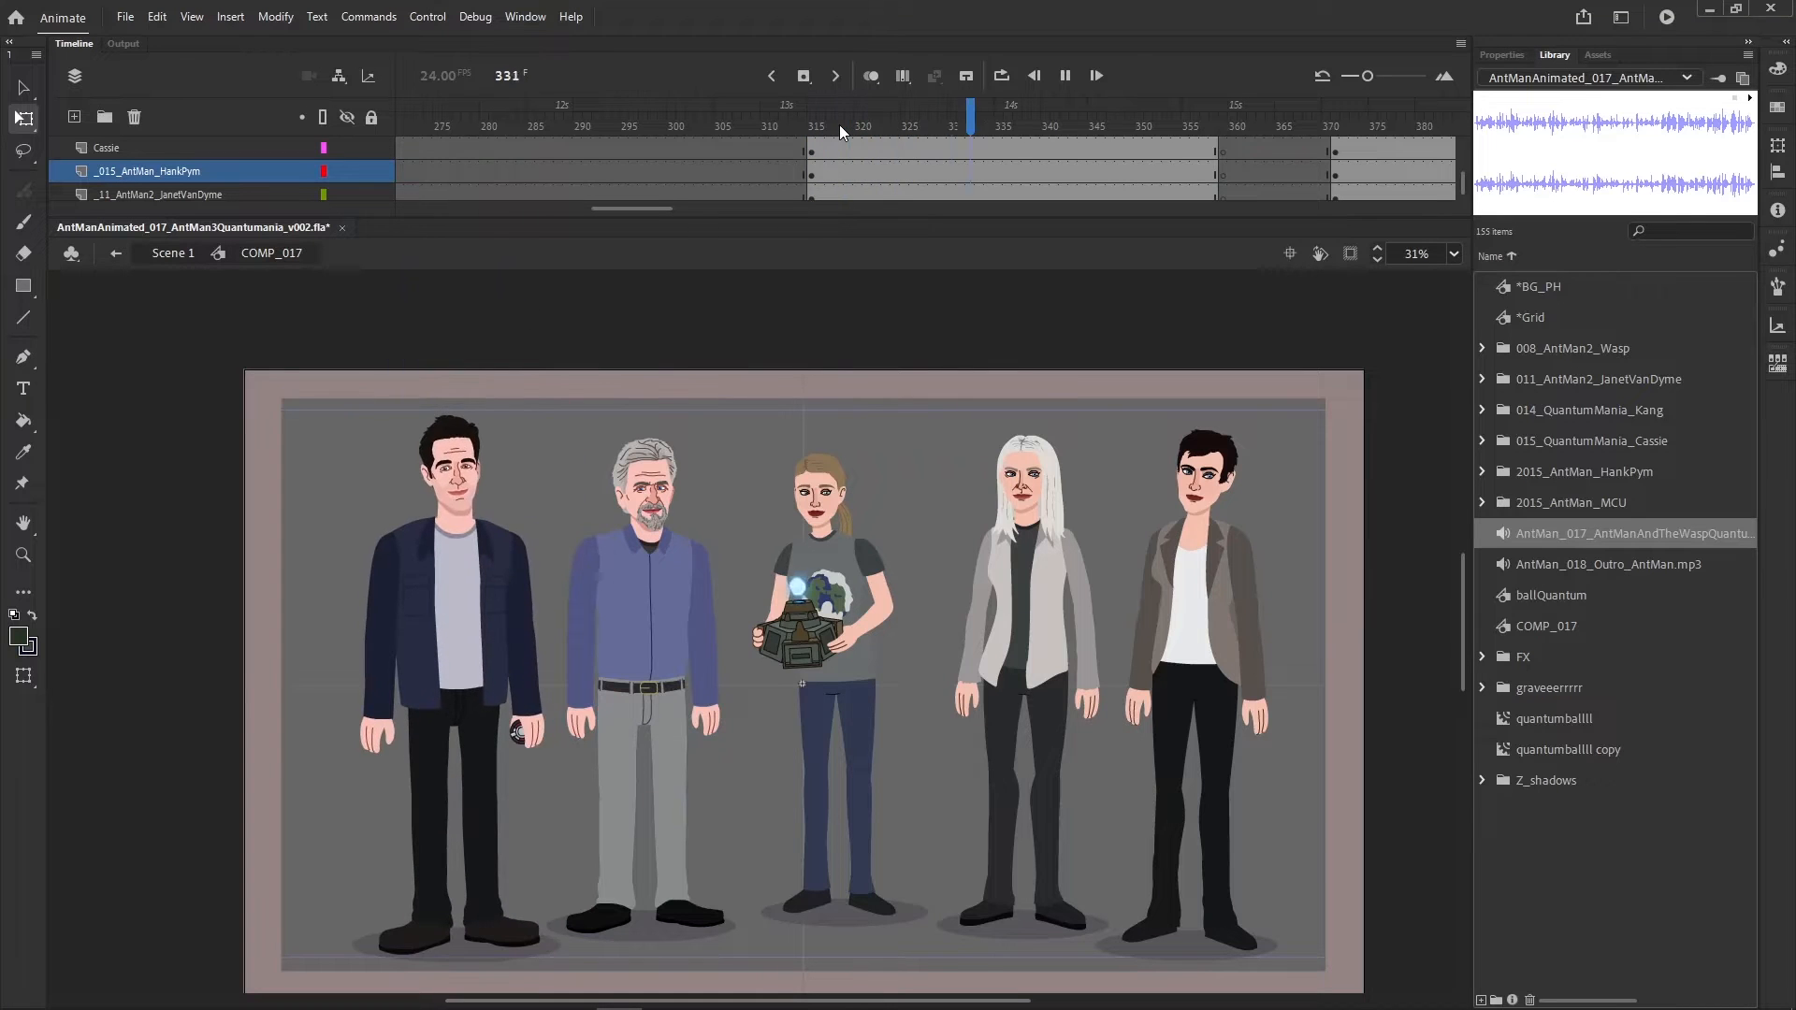
{"action": "key", "text": "Return"}
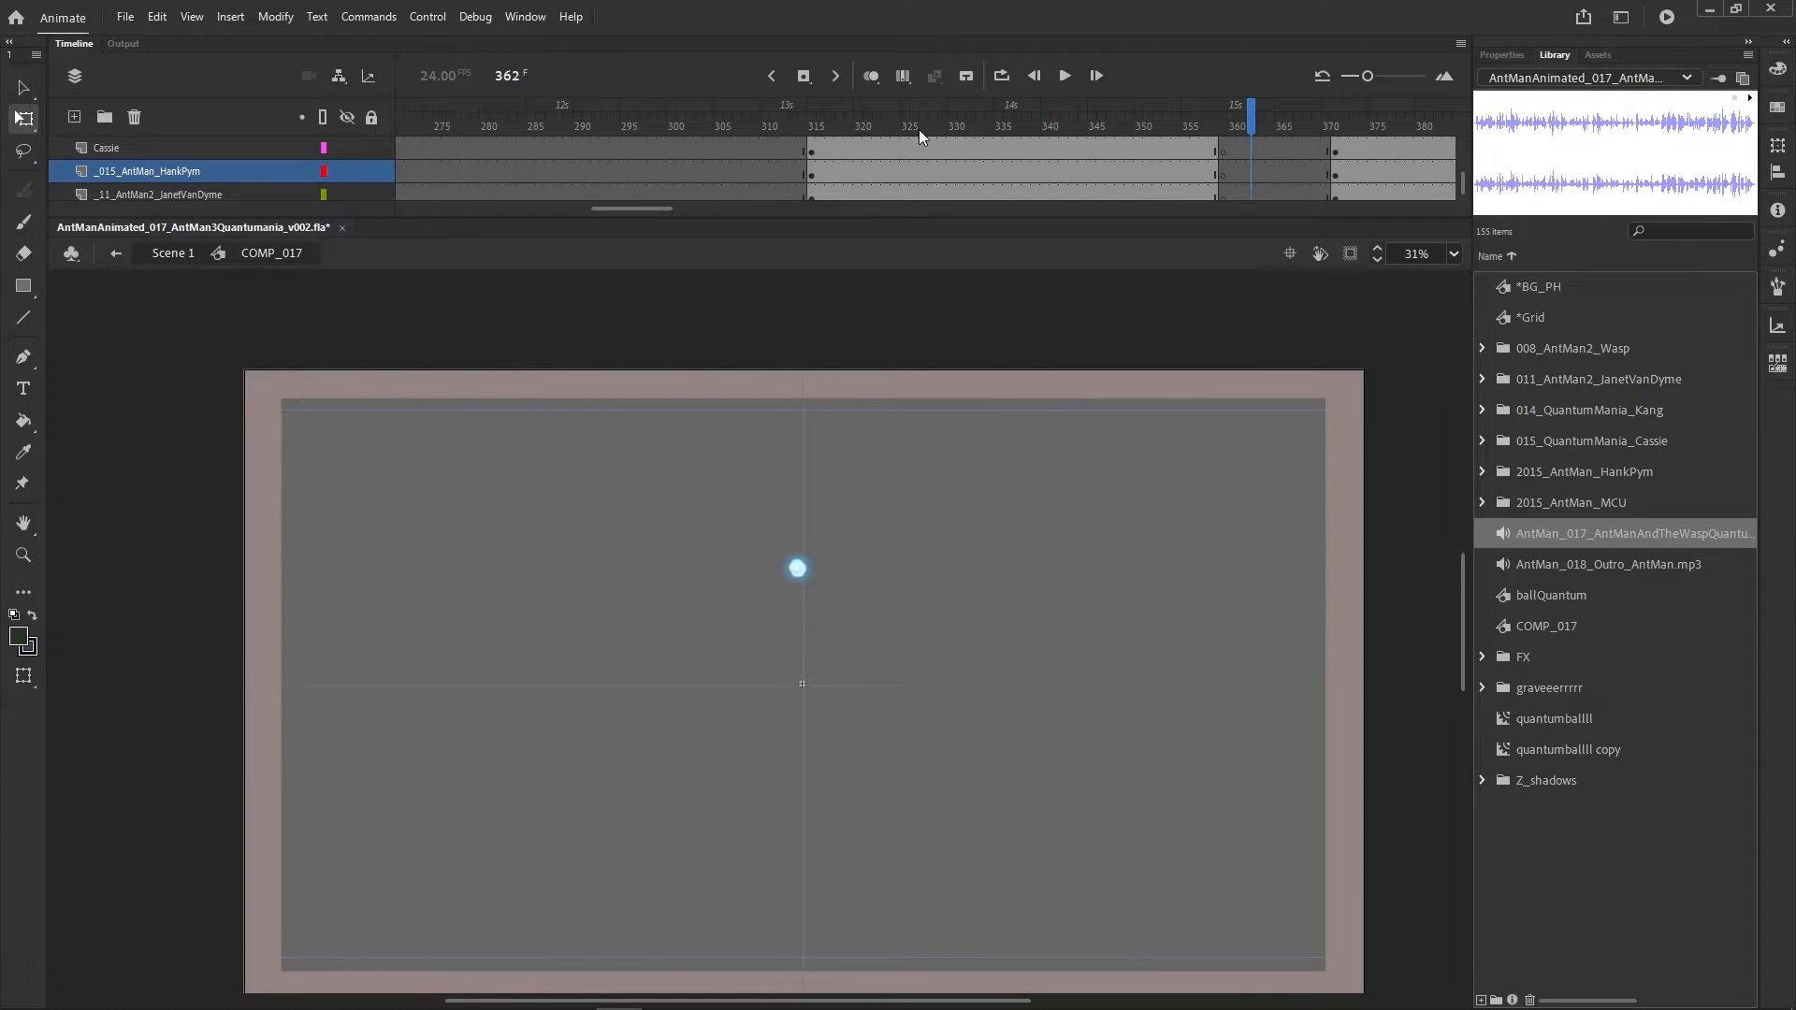
- Step through COMP_017 up to frame 338 and back to frame 335 to check when Hank Pym should react
{"action": "left_click", "coordinate": [856, 122]}
{"action": "left_click_drag", "start_coordinate": [856, 122], "coordinate": [923, 121]}
{"action": "key", "text": "period"}
{"action": "key", "text": "period"}
{"action": "key", "text": "period"}
{"action": "key", "text": "period"}
{"action": "key", "text": "period"}
{"action": "key", "text": "period"}
{"action": "key", "text": "period"}
{"action": "key", "text": "period"}
{"action": "key", "text": "period"}
{"action": "key", "text": "period"}
{"action": "key", "text": "period"}
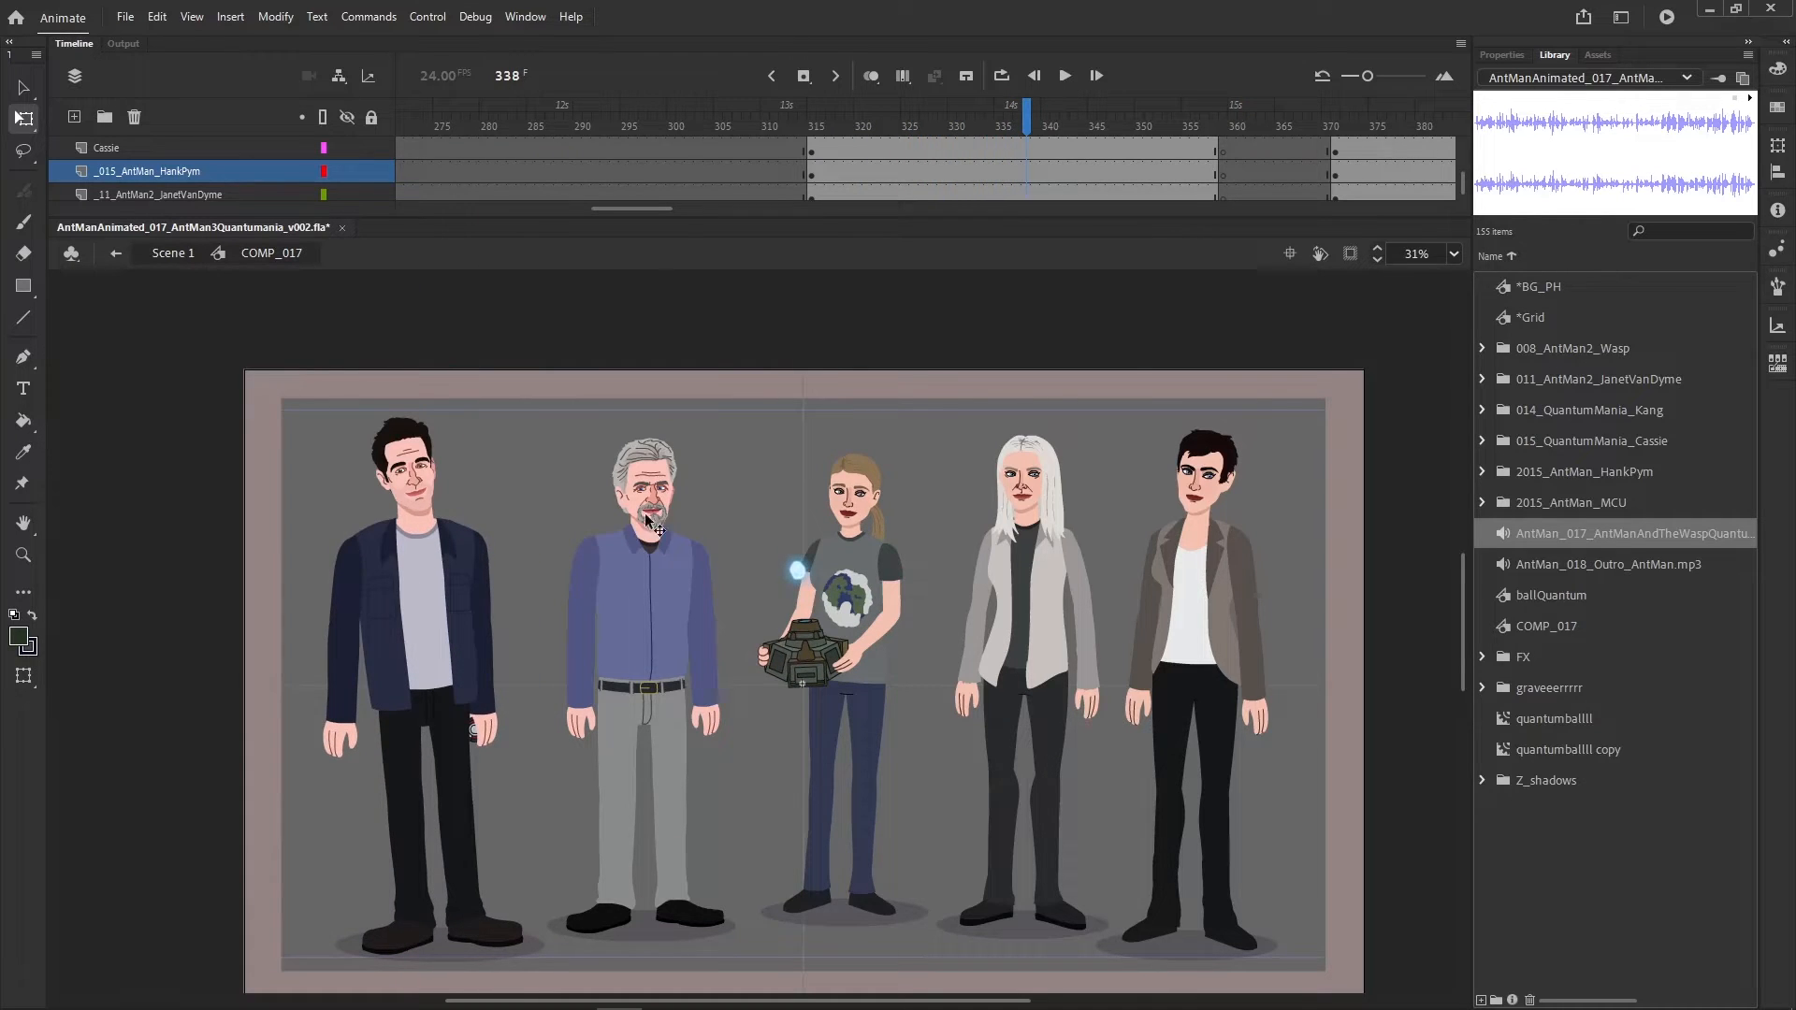
{"action": "key", "text": "comma"}
{"action": "key", "text": "comma"}
{"action": "key", "text": "comma"}
- Set a keyframe at frame 332 across the Hank Pym symbol's layers, and return to COMP_017
{"action": "double_click", "coordinate": [655, 479]}
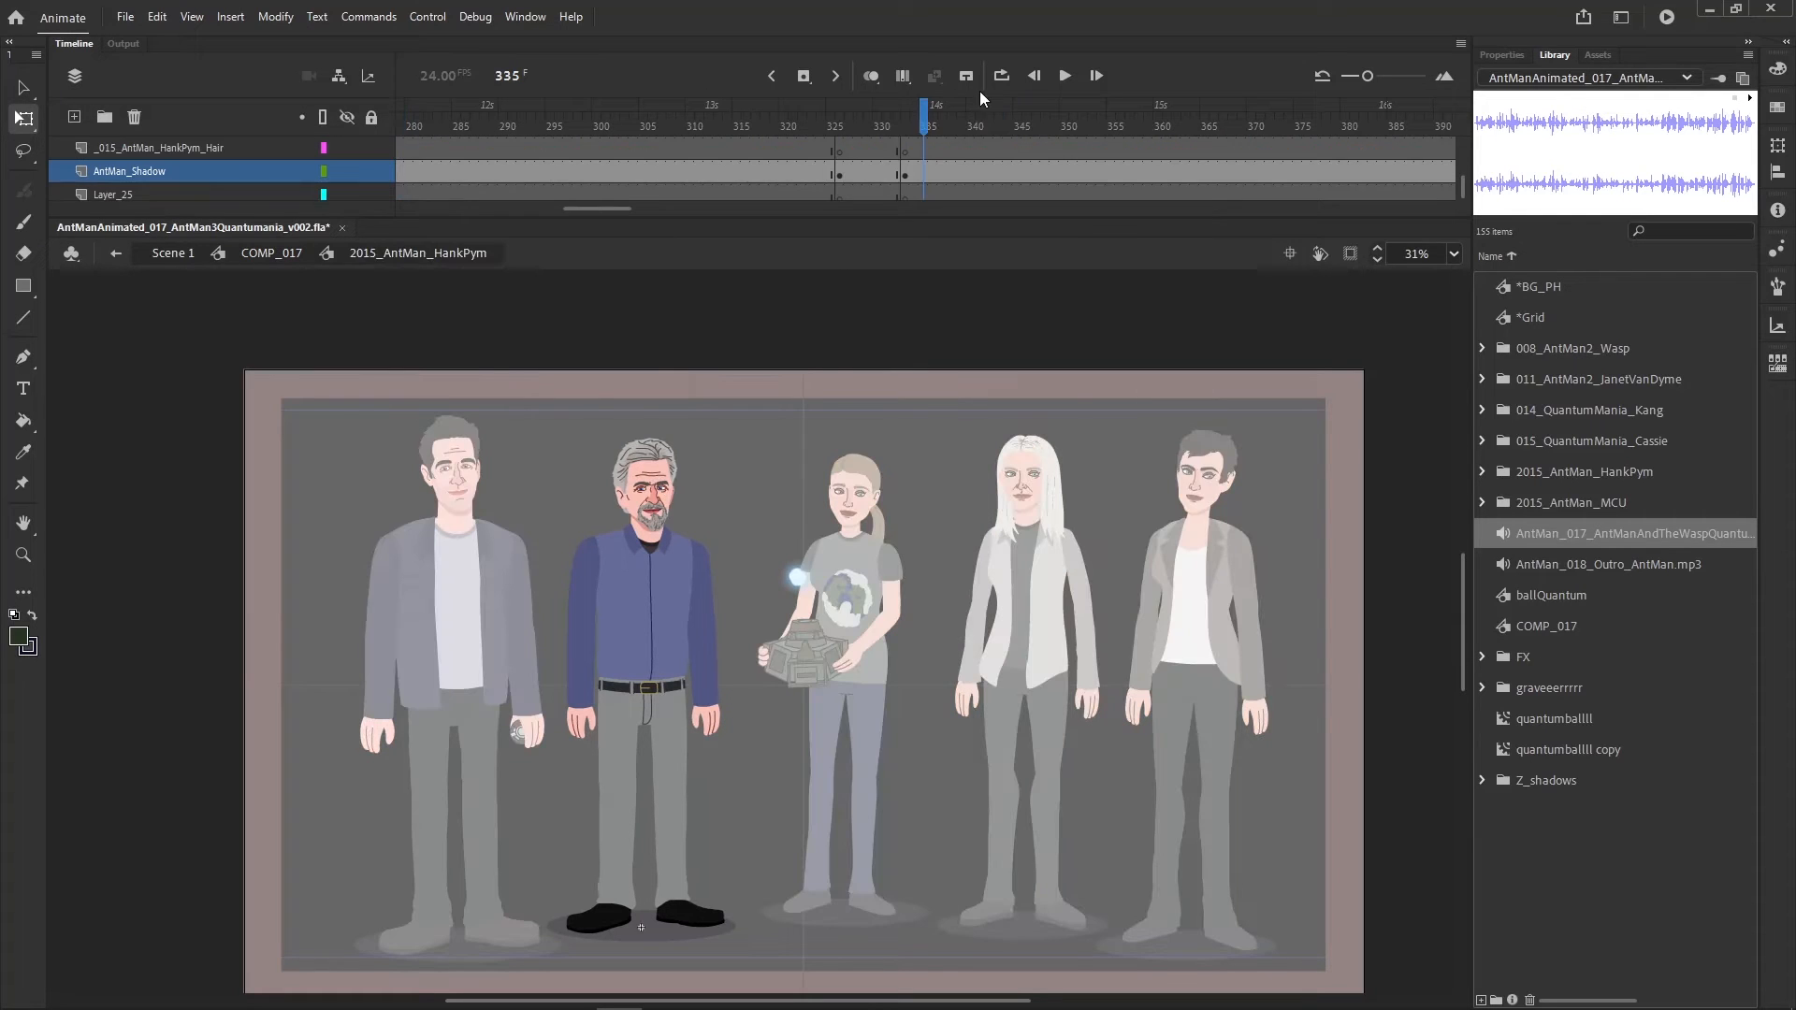
{"action": "key", "text": "comma"}
{"action": "scroll", "coordinate": [892, 167], "scroll_direction": "up", "scroll_amount": 10}
{"action": "mouse_move", "coordinate": [893, 162]}
{"action": "left_mouse_down"}
{"action": "mouse_move", "coordinate": [894, 262]}
{"action": "mouse_move", "coordinate": [895, 171]}
{"action": "left_mouse_up"}
{"action": "right_click", "coordinate": [895, 170]}
{"action": "left_click", "coordinate": [982, 292]}
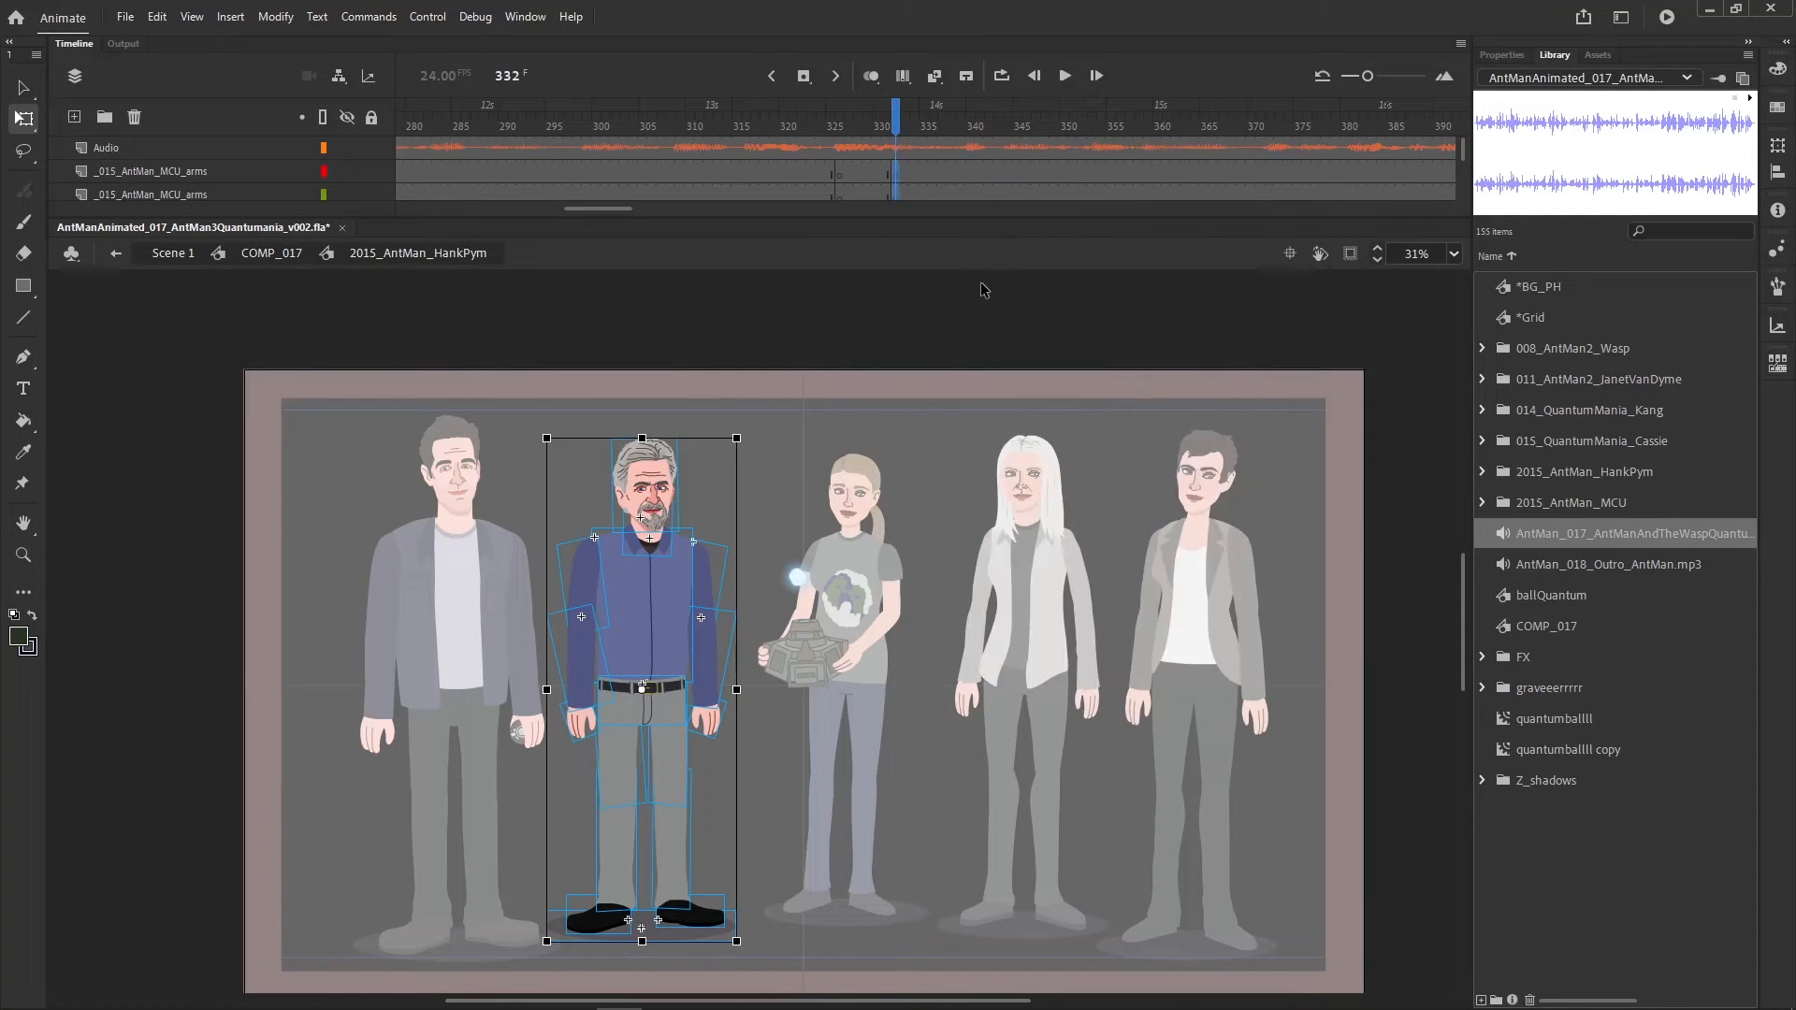
{"action": "double_click", "coordinate": [994, 466]}
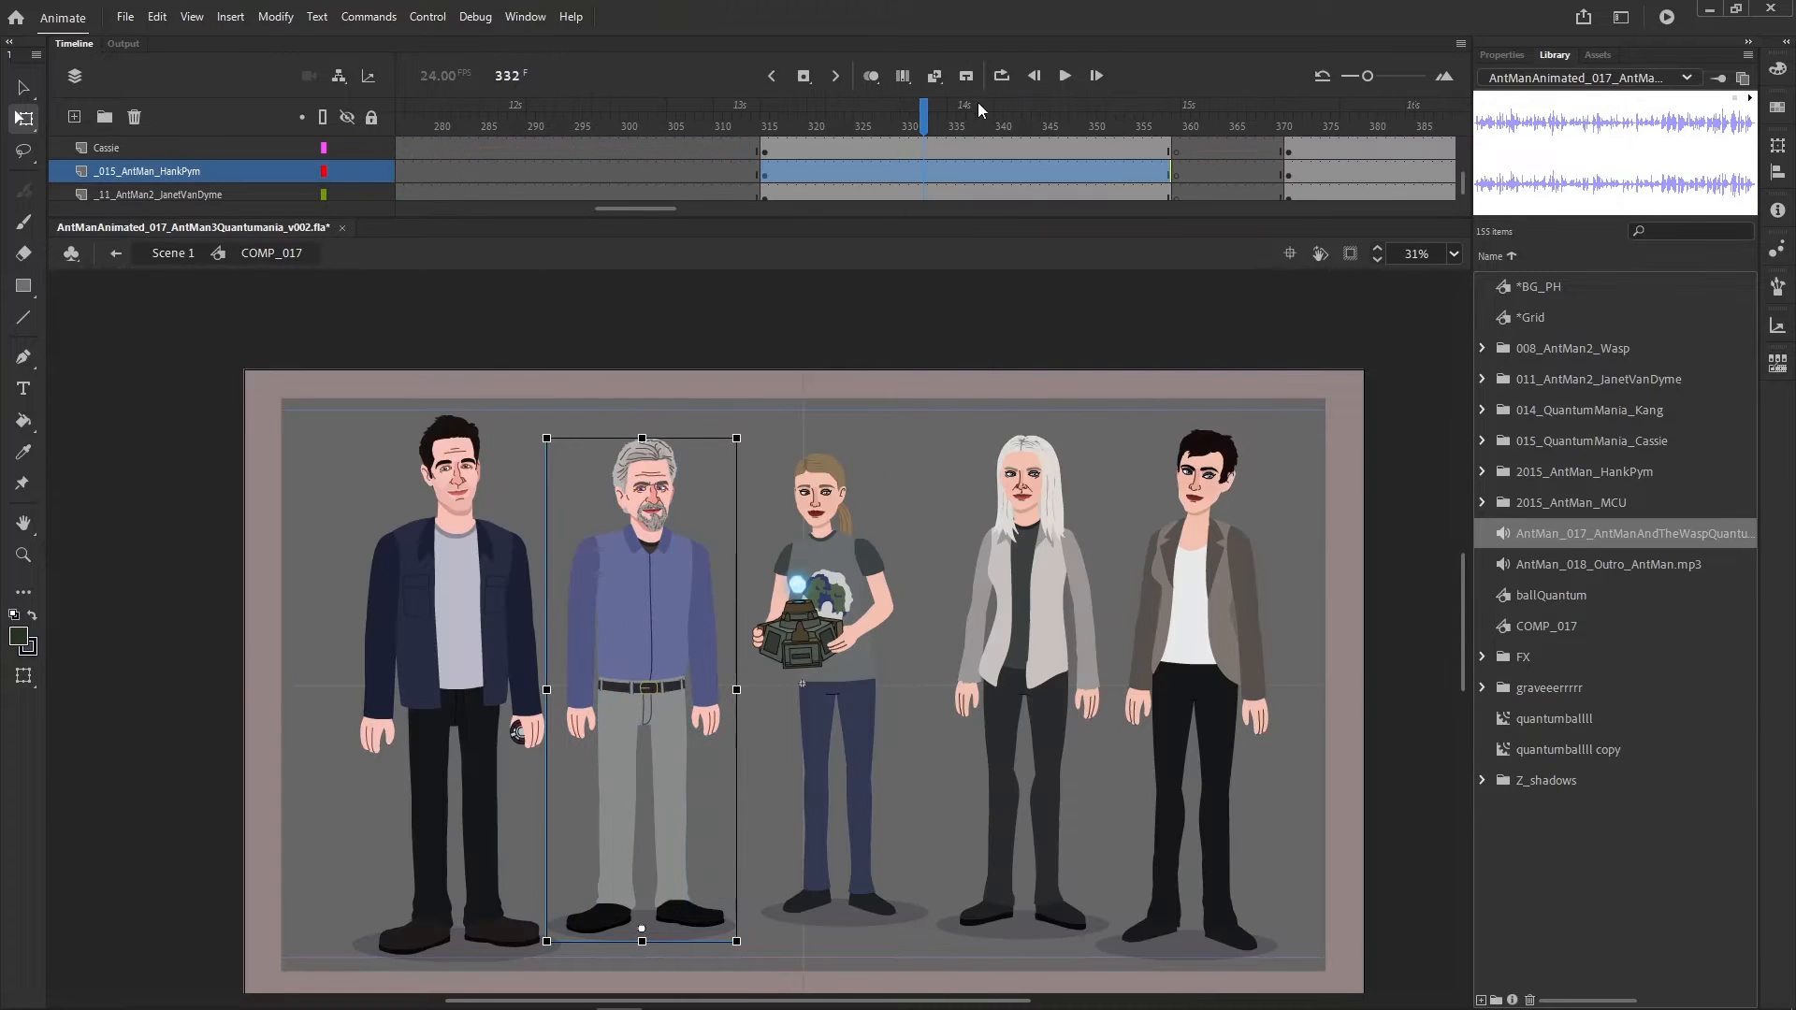
- Step from frame 334 to frame 342 to examine when the man in the dark jacket starts leaning
{"action": "left_click", "coordinate": [933, 115]}
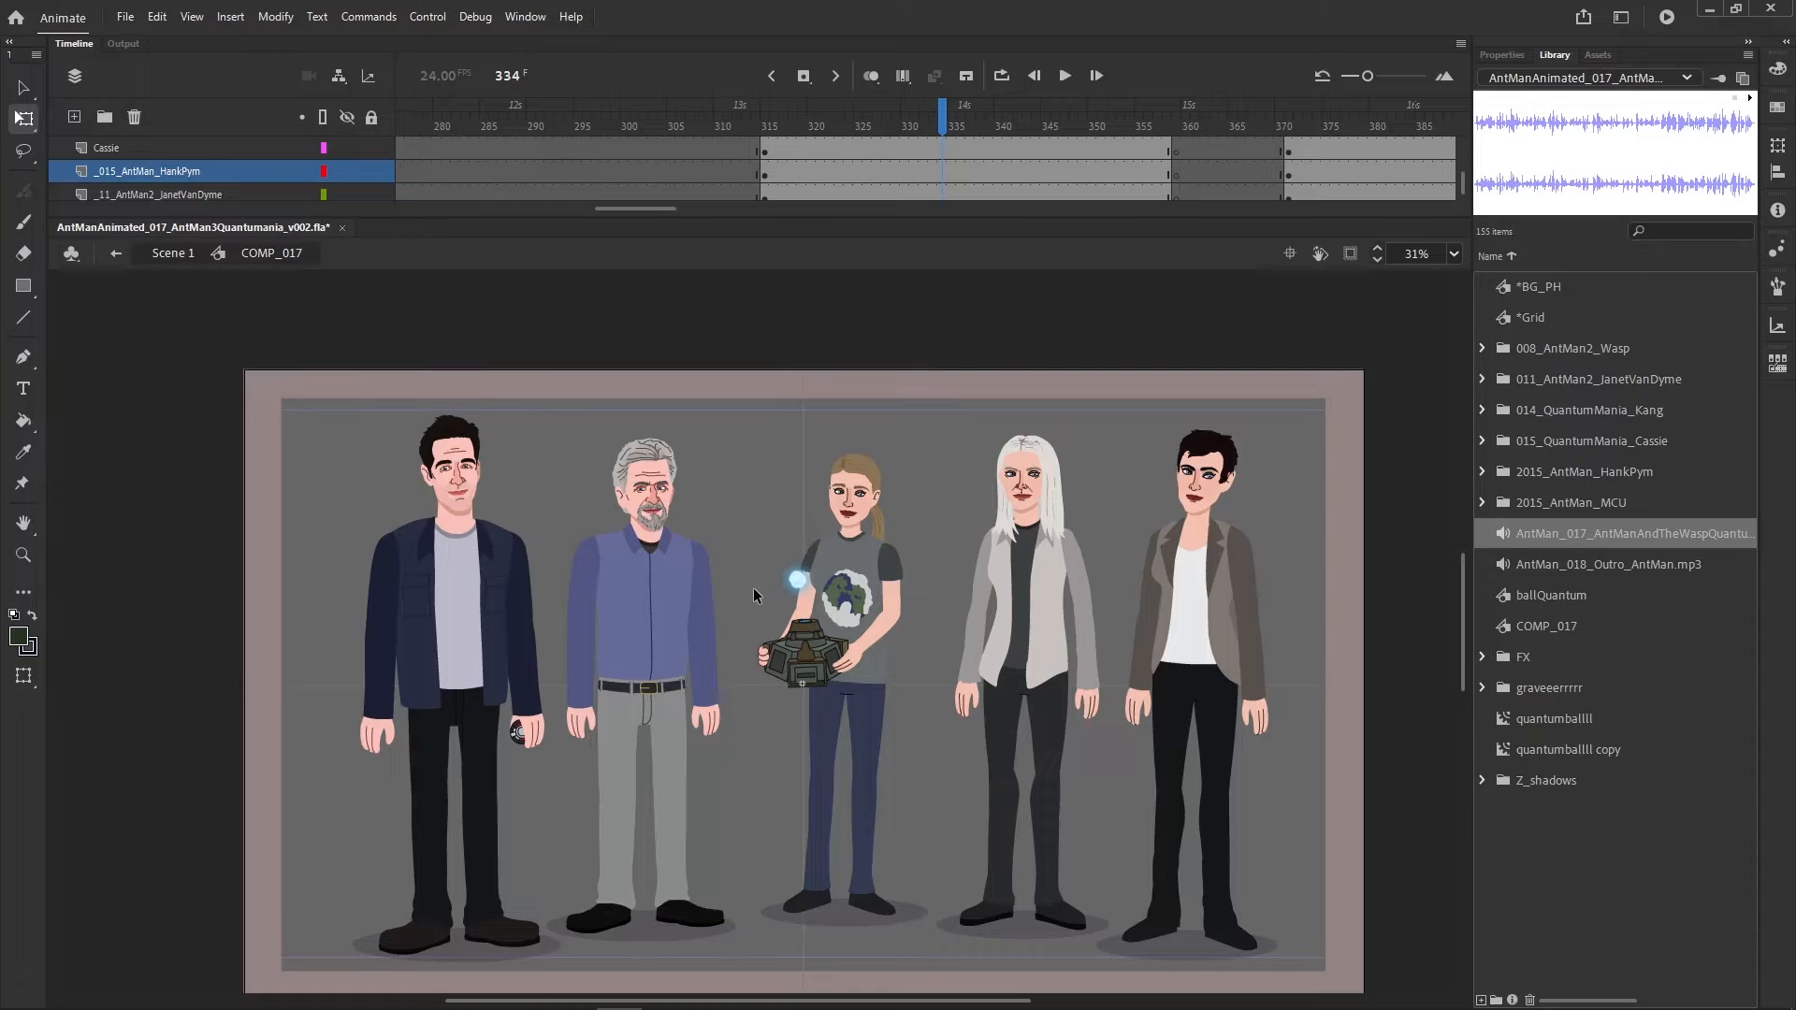
{"action": "key", "text": "period"}
{"action": "key", "text": "period"}
{"action": "key", "text": "period"}
{"action": "key", "text": "period"}
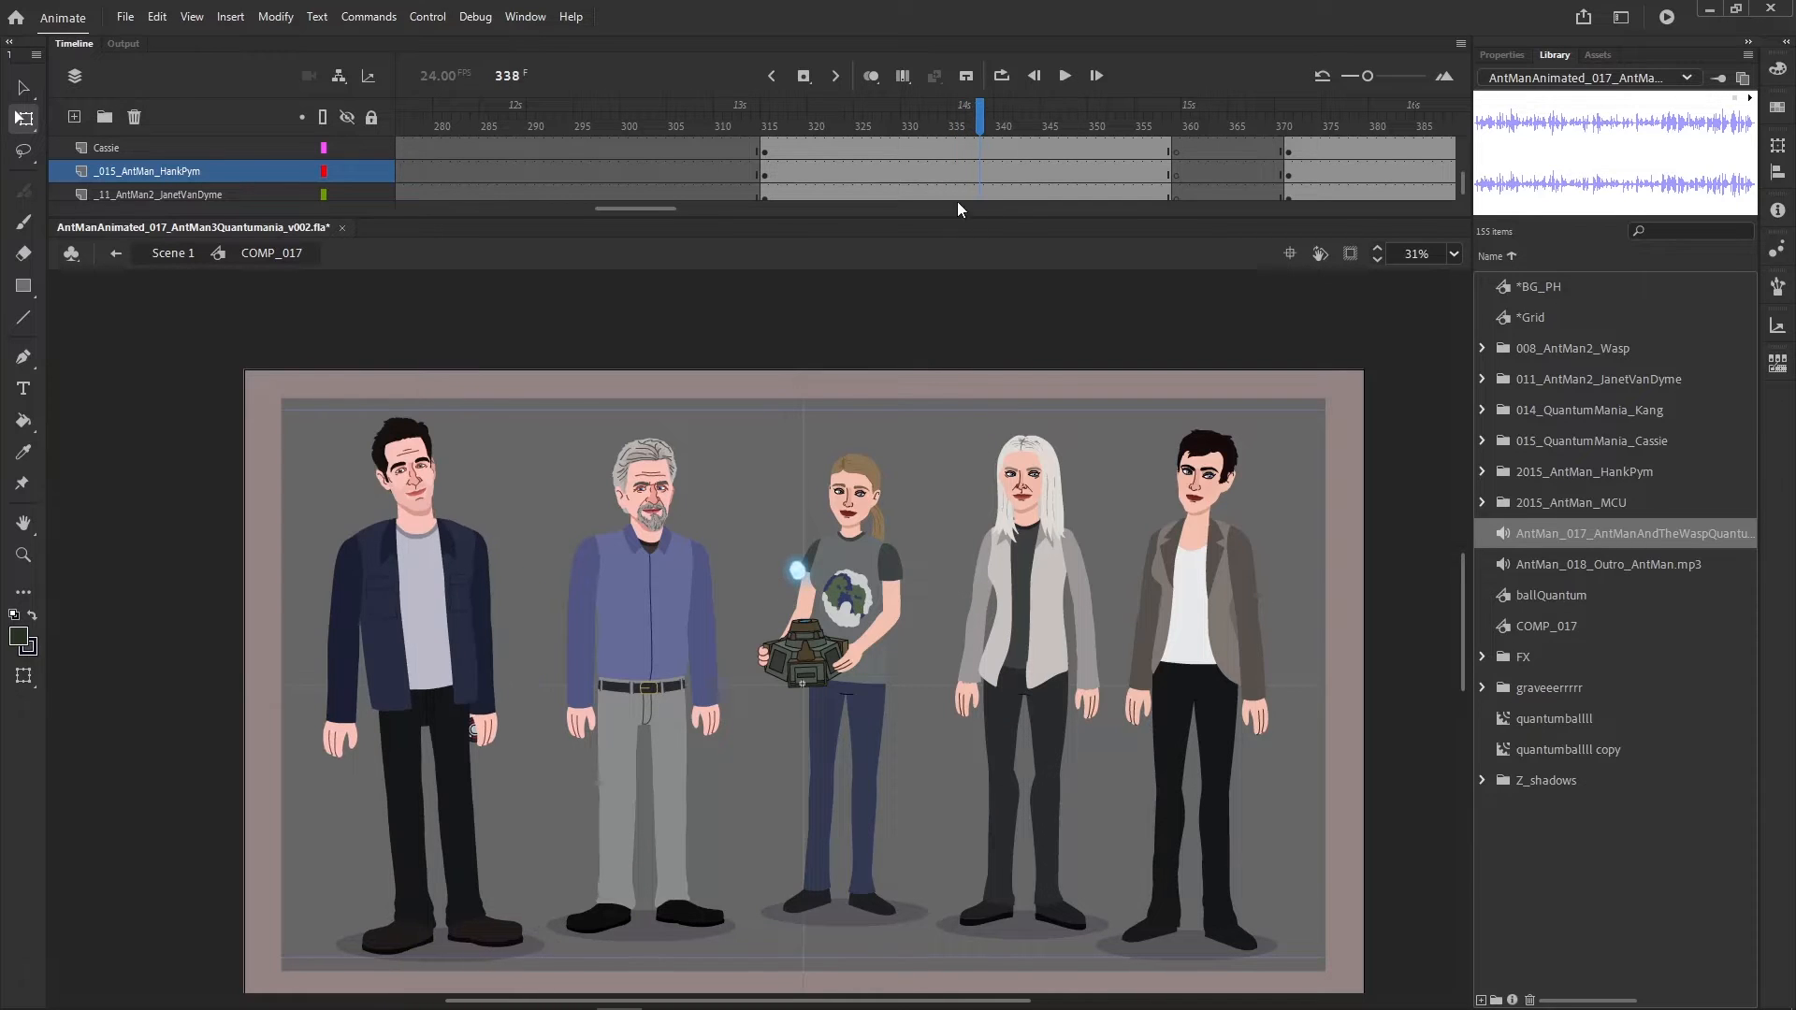
{"action": "key", "text": "period"}
{"action": "key", "text": "period"}
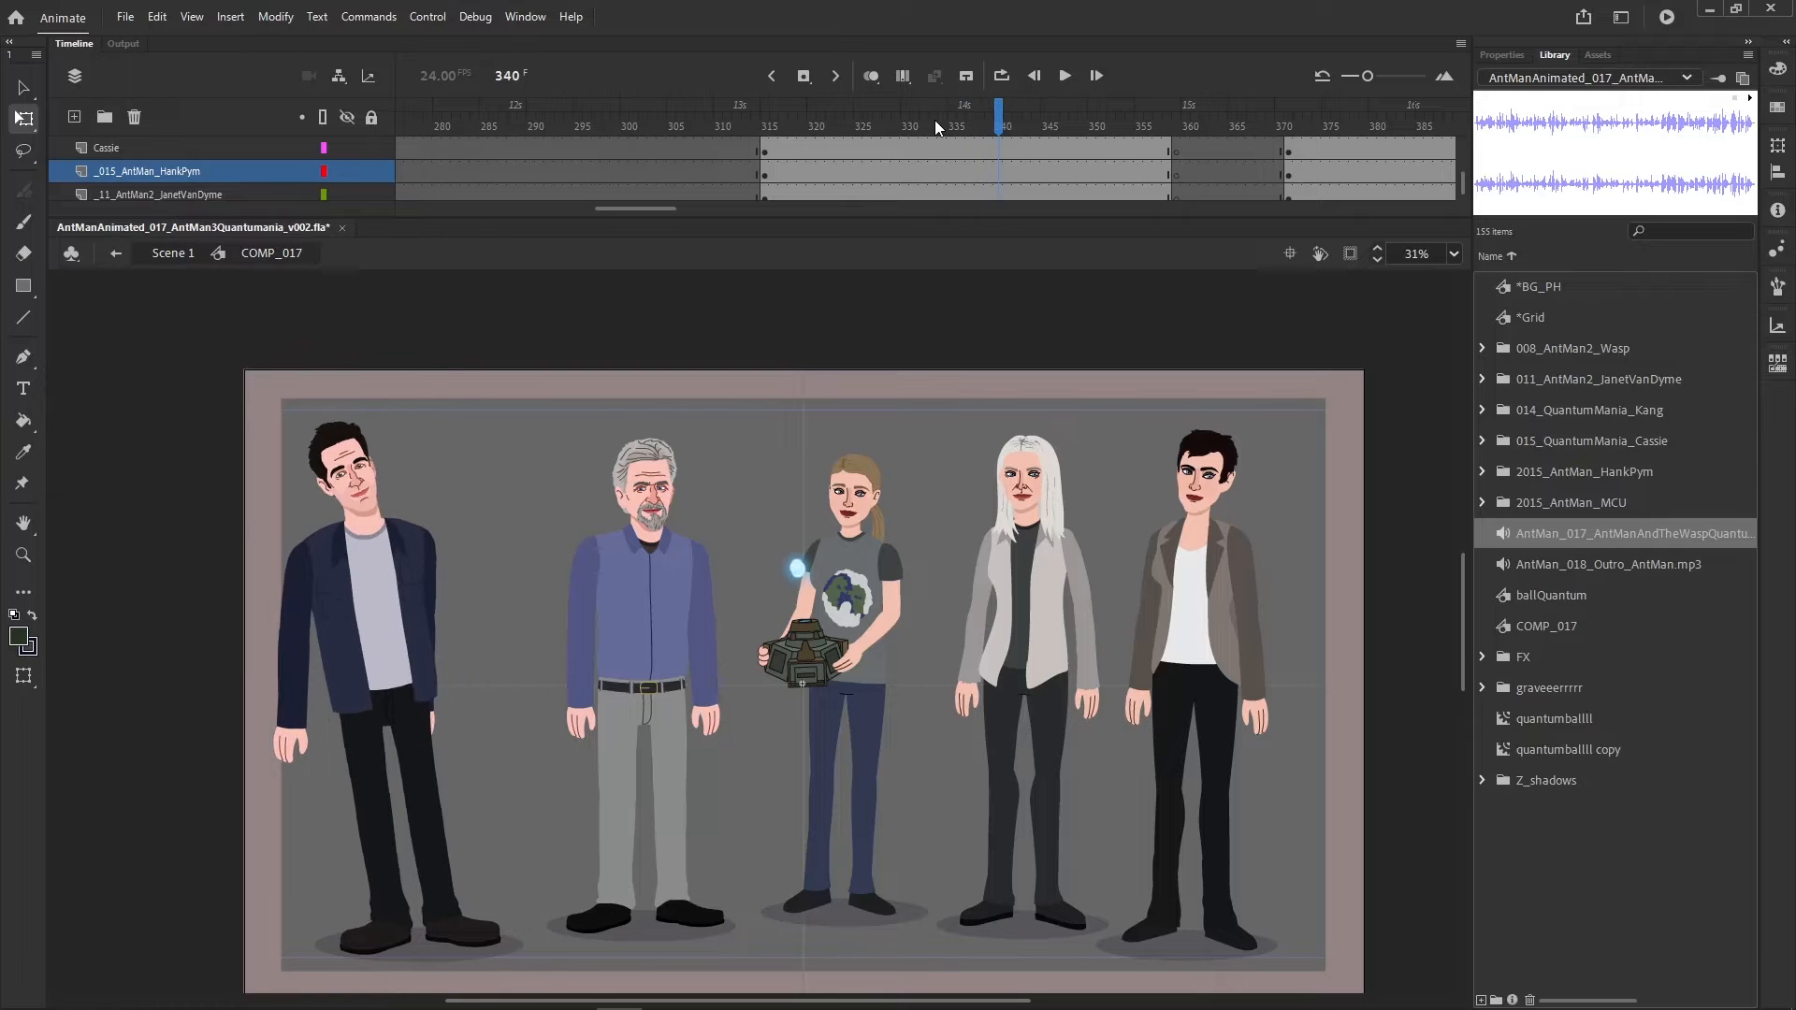
{"action": "key", "text": "period"}
{"action": "key", "text": "period"}
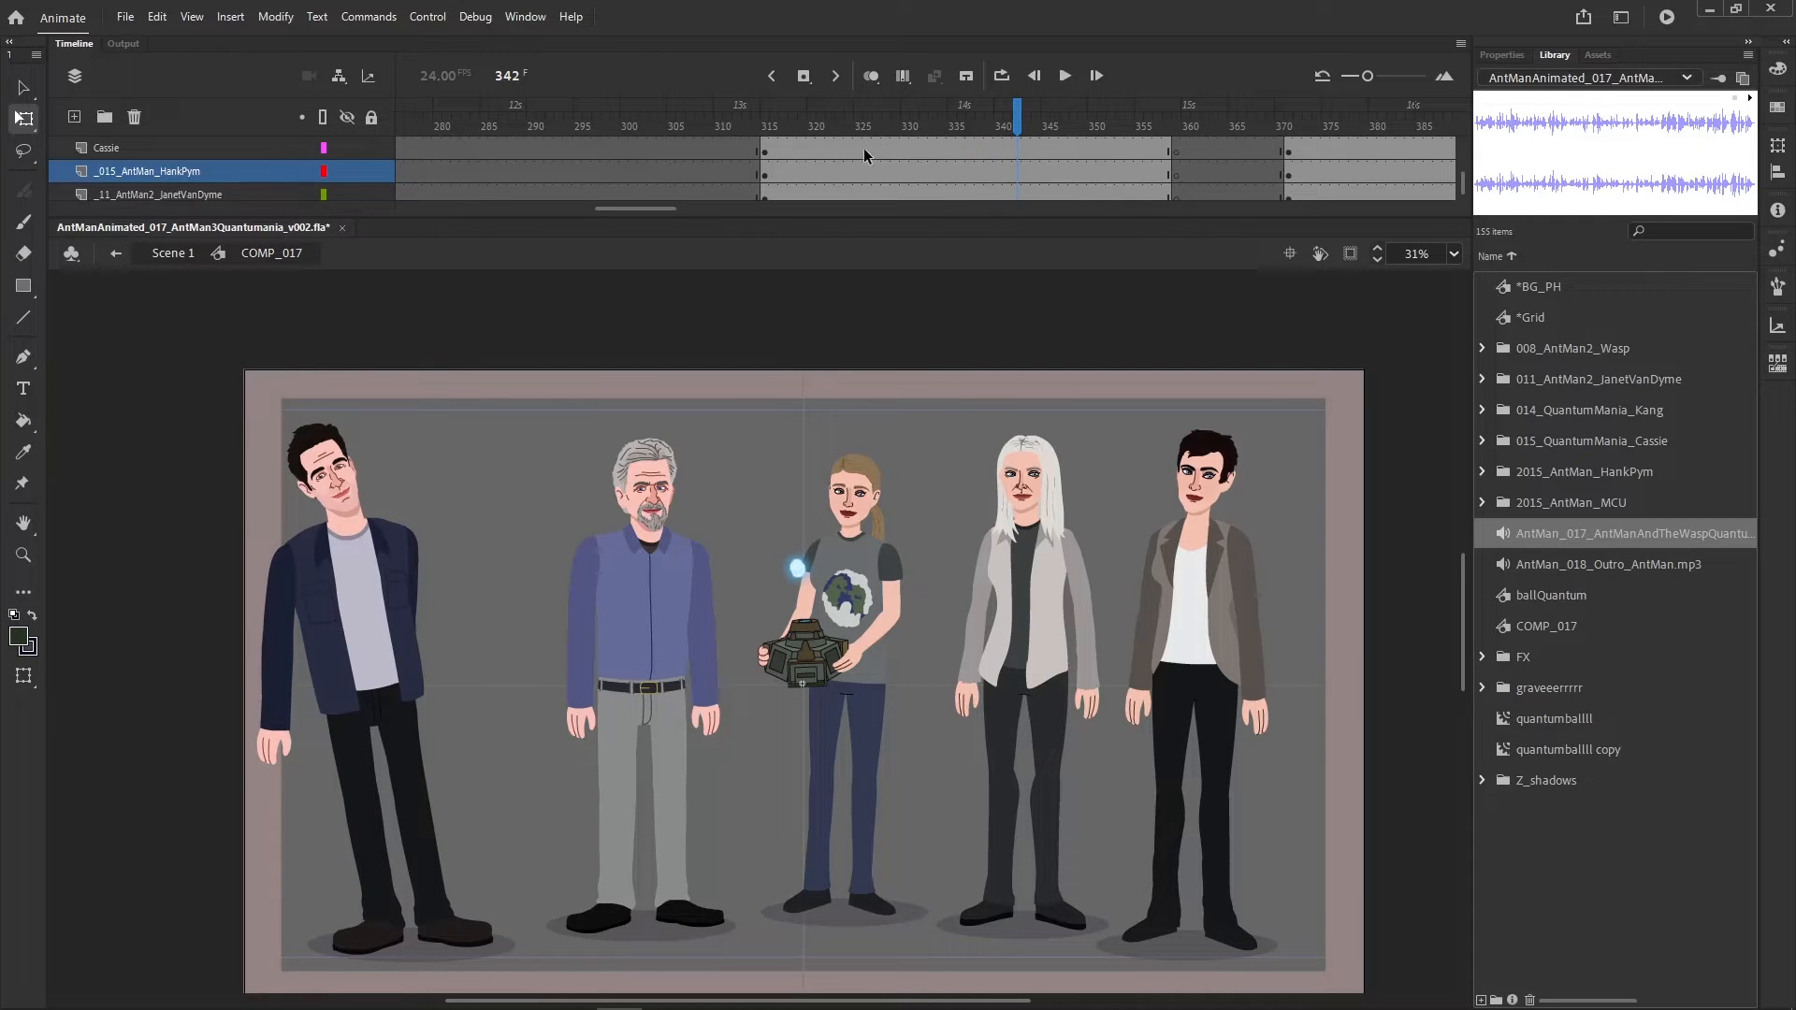
- Review the dark-jacketed man's lean and swing past Hank Pym frame by frame, through frame 348 and beyond
{"action": "left_click", "coordinate": [950, 124]}
{"action": "key", "text": "period"}
{"action": "key", "text": "period"}
{"action": "key", "text": "period"}
{"action": "key", "text": "period"}
{"action": "key", "text": "period"}
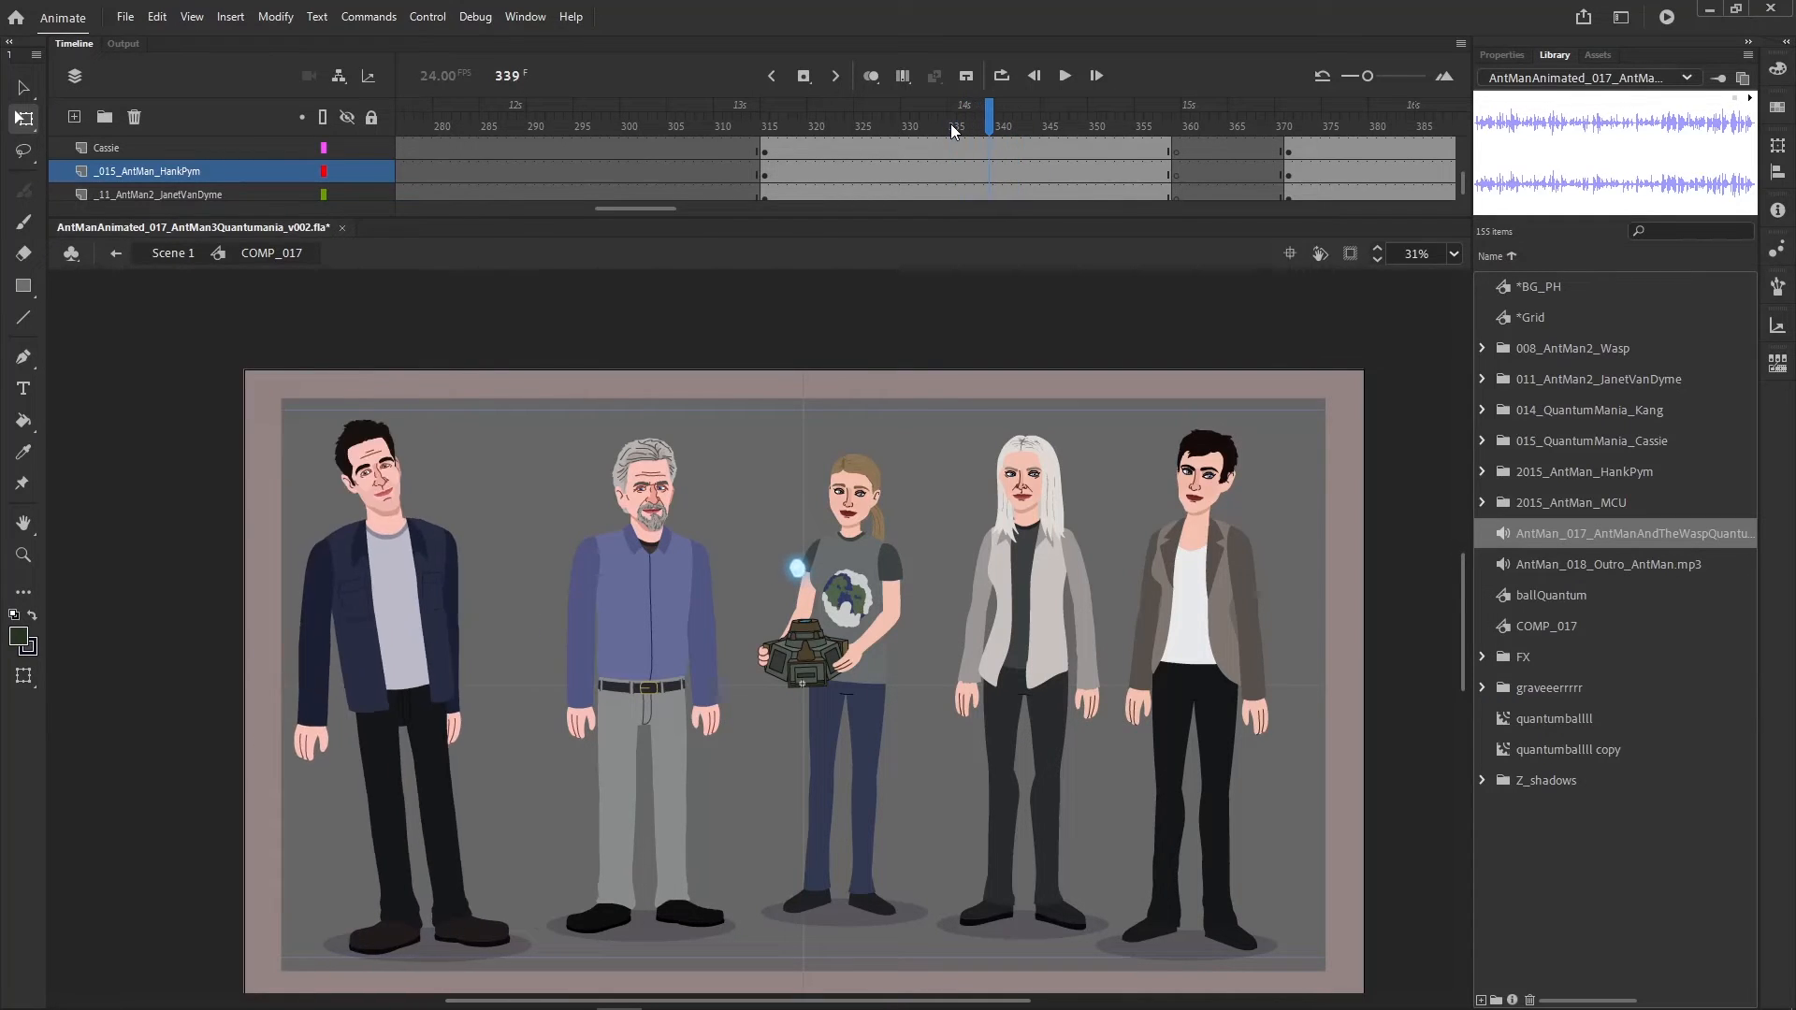
{"action": "key", "text": "period"}
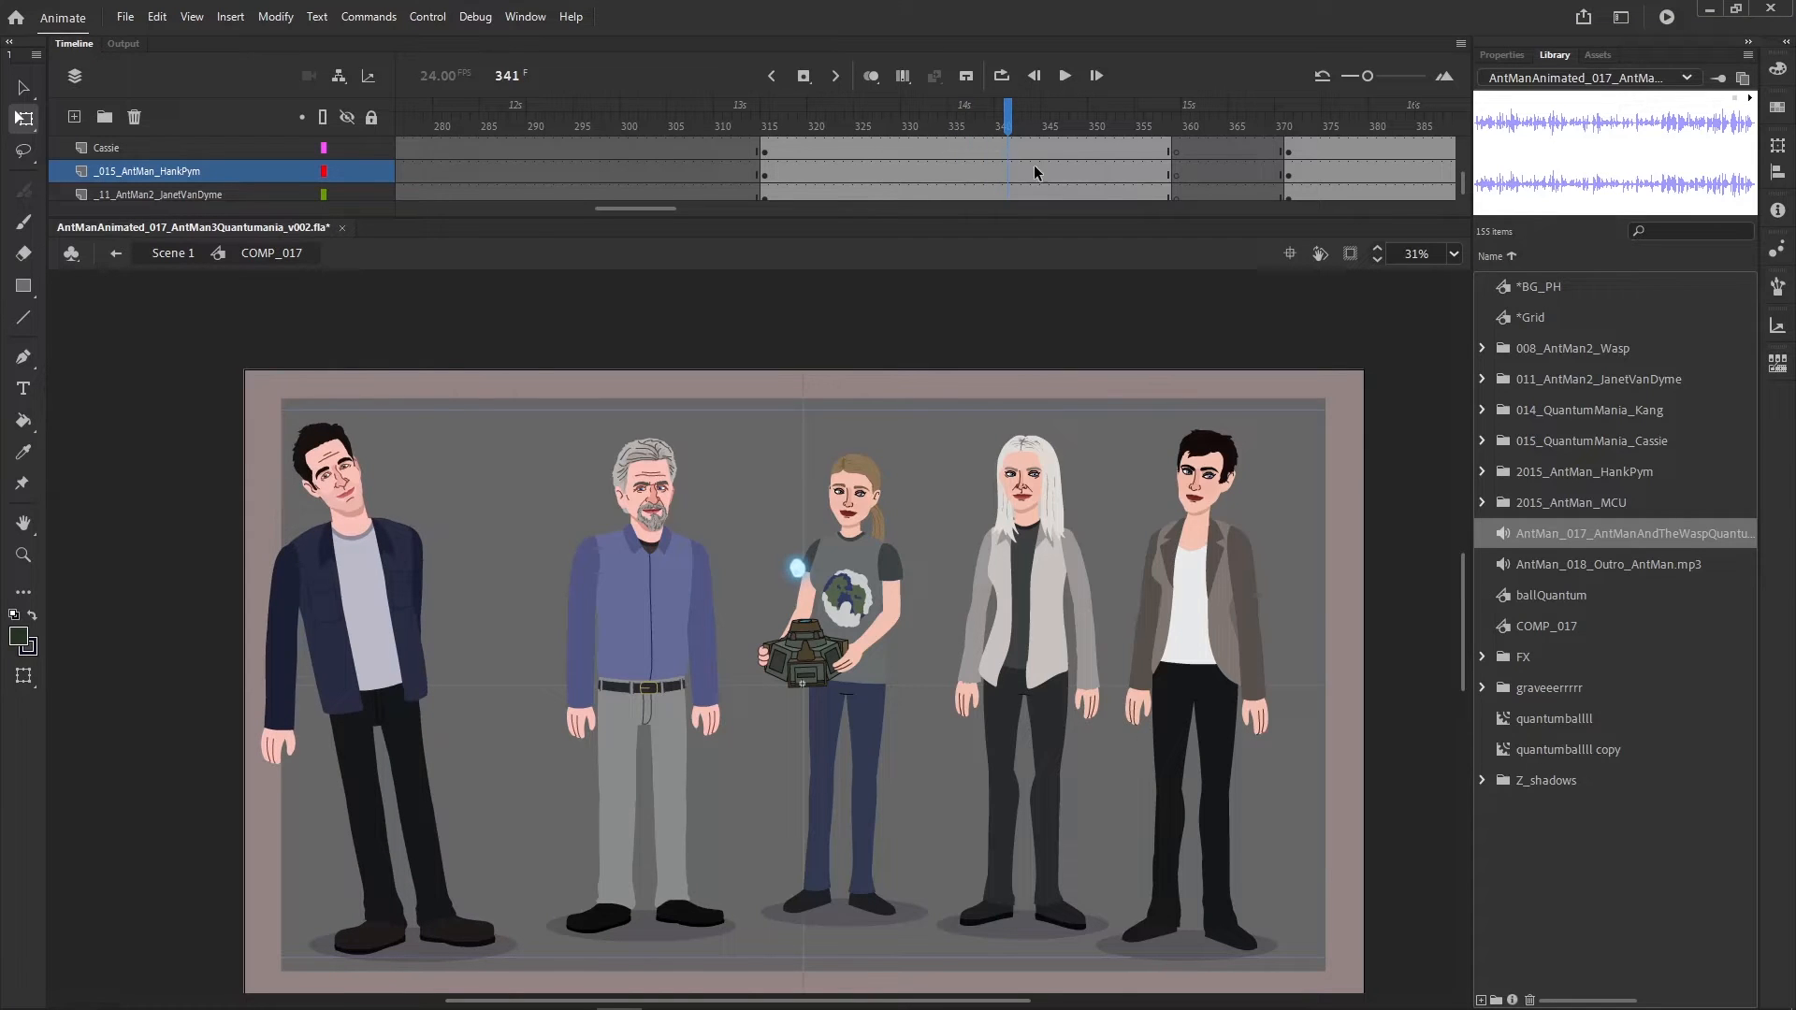
{"action": "key", "text": "period"}
{"action": "key", "text": "period"}
{"action": "key", "text": "period"}
{"action": "key", "text": "period"}
{"action": "key", "text": "period"}
{"action": "key", "text": "period"}
{"action": "key", "text": "period"}
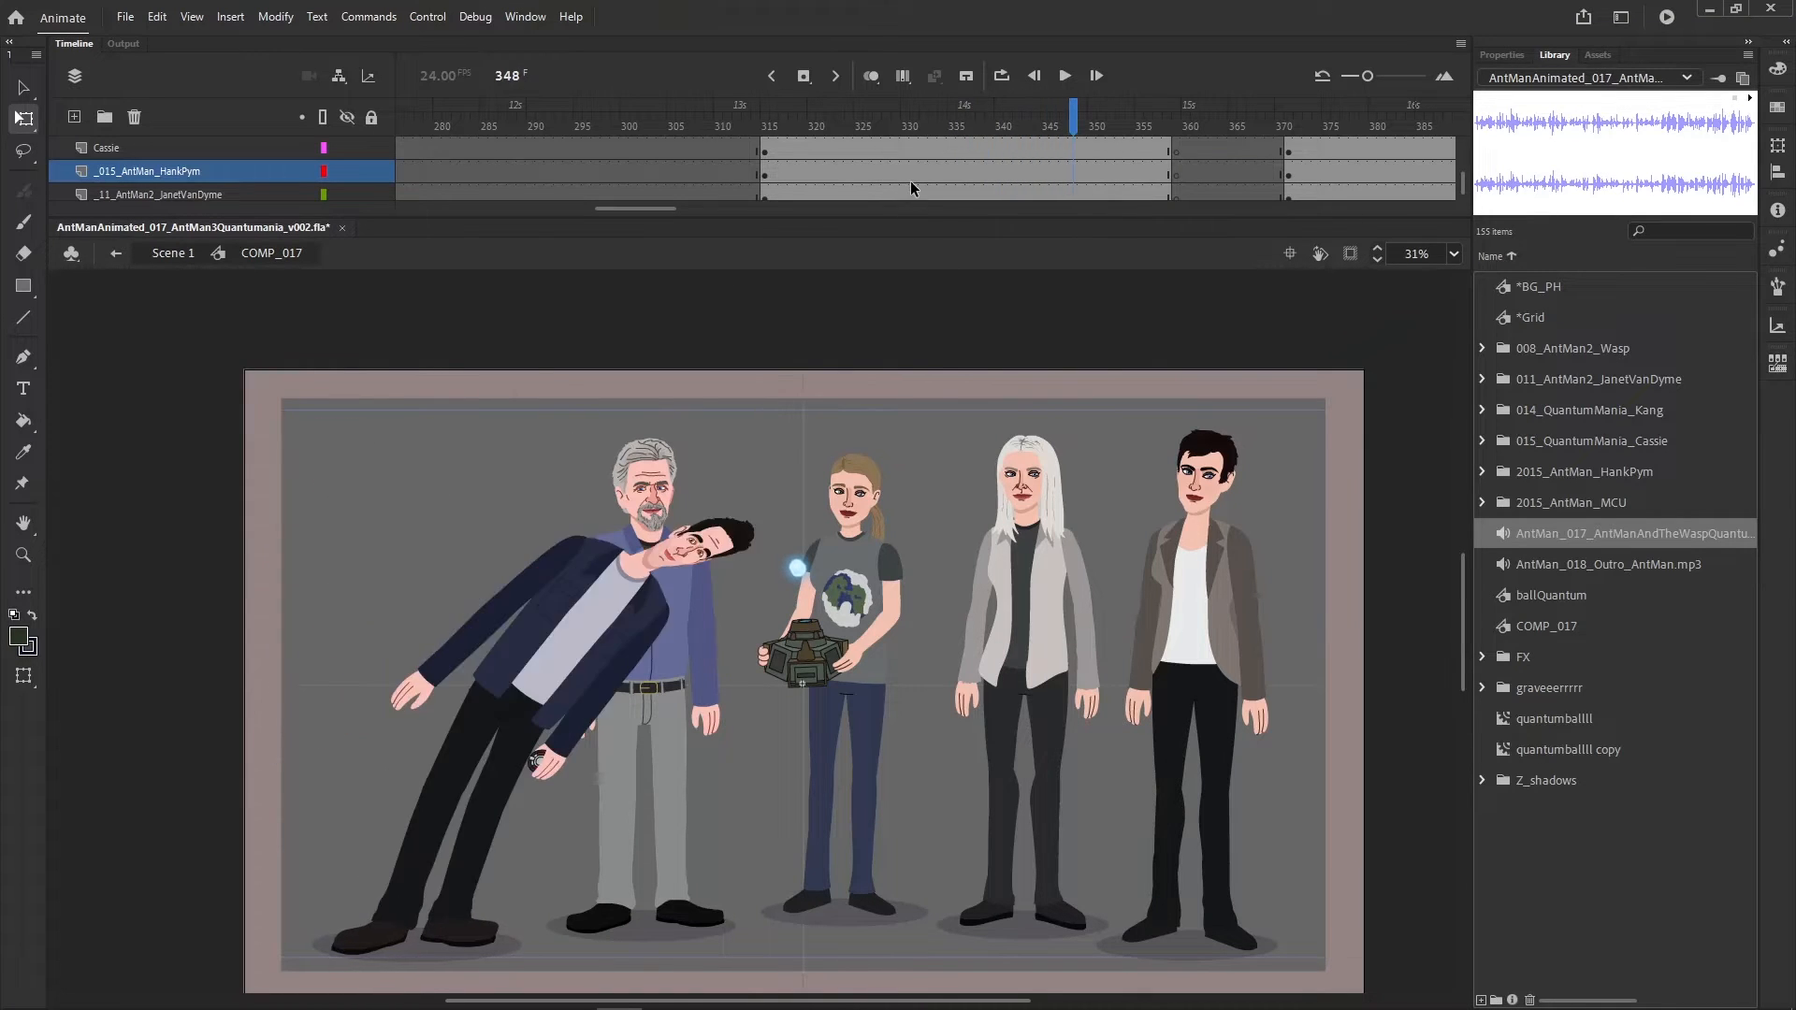
{"action": "key", "text": "period"}
{"action": "key", "text": "period"}
- Compare frames 334 to 338 and look inside the dark-jacketed man's symbol to find where his lean begins
{"action": "left_click", "coordinate": [929, 119]}
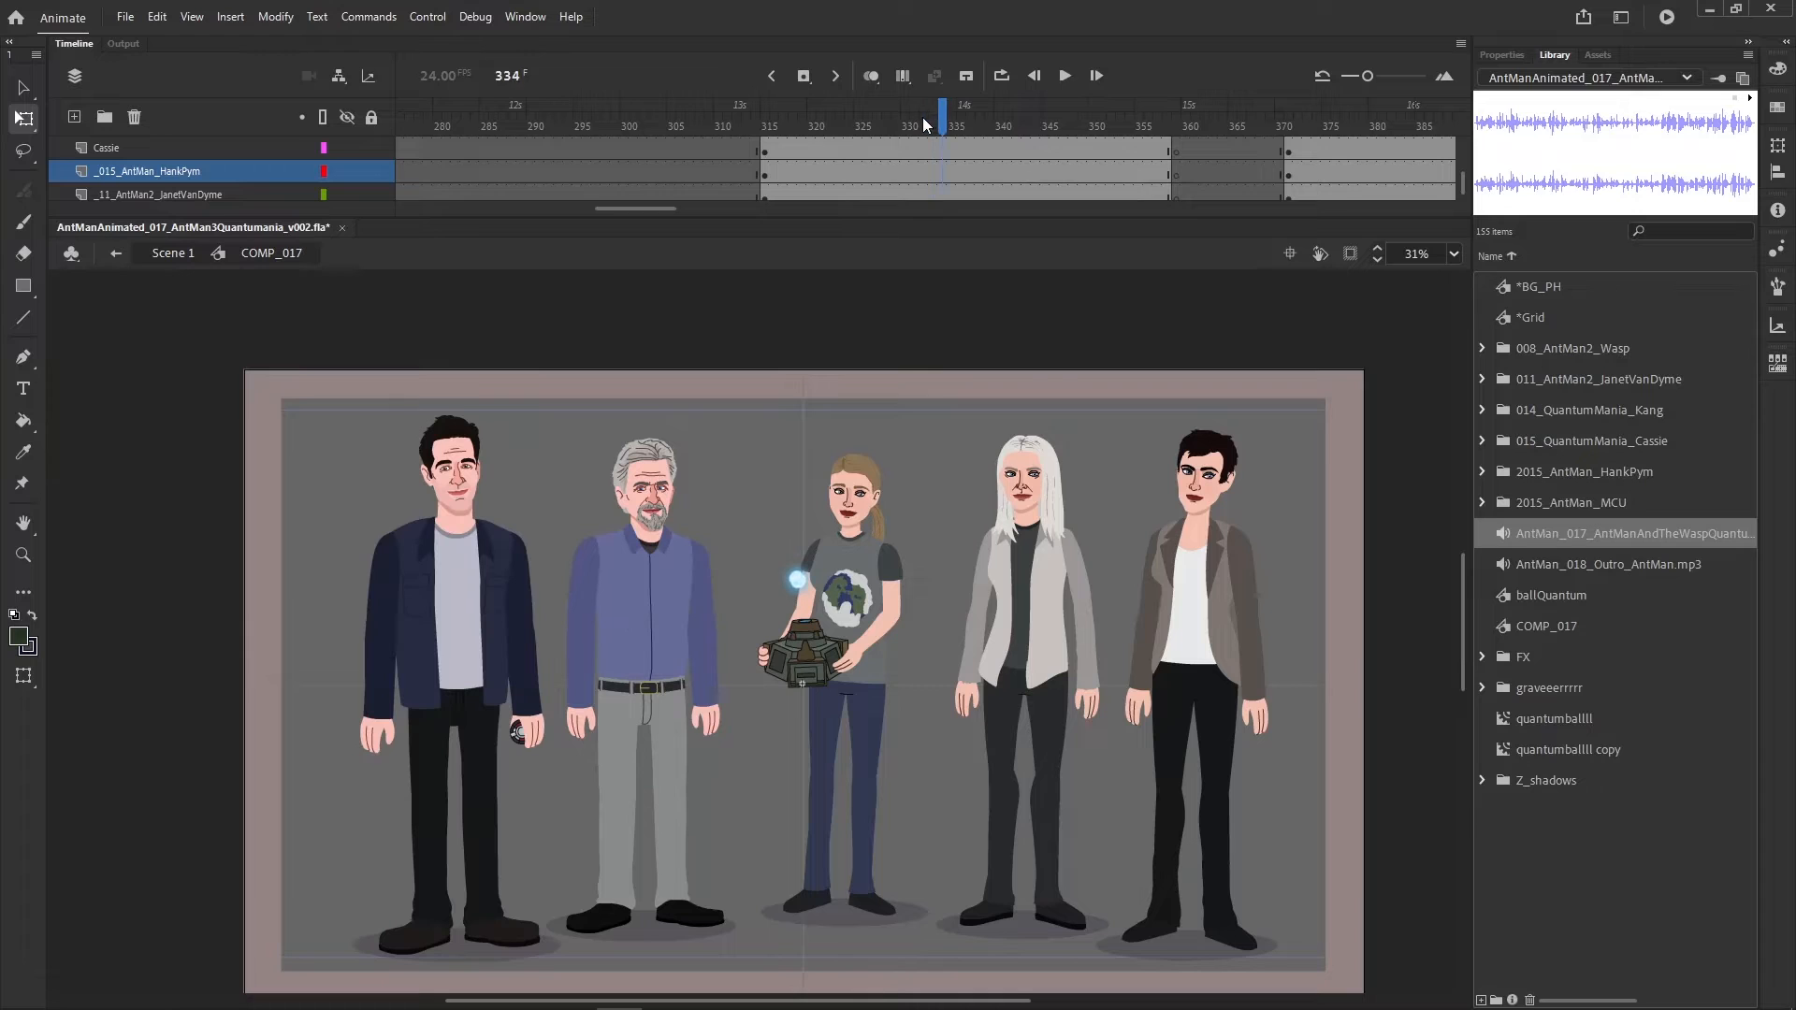
{"action": "key", "text": "period"}
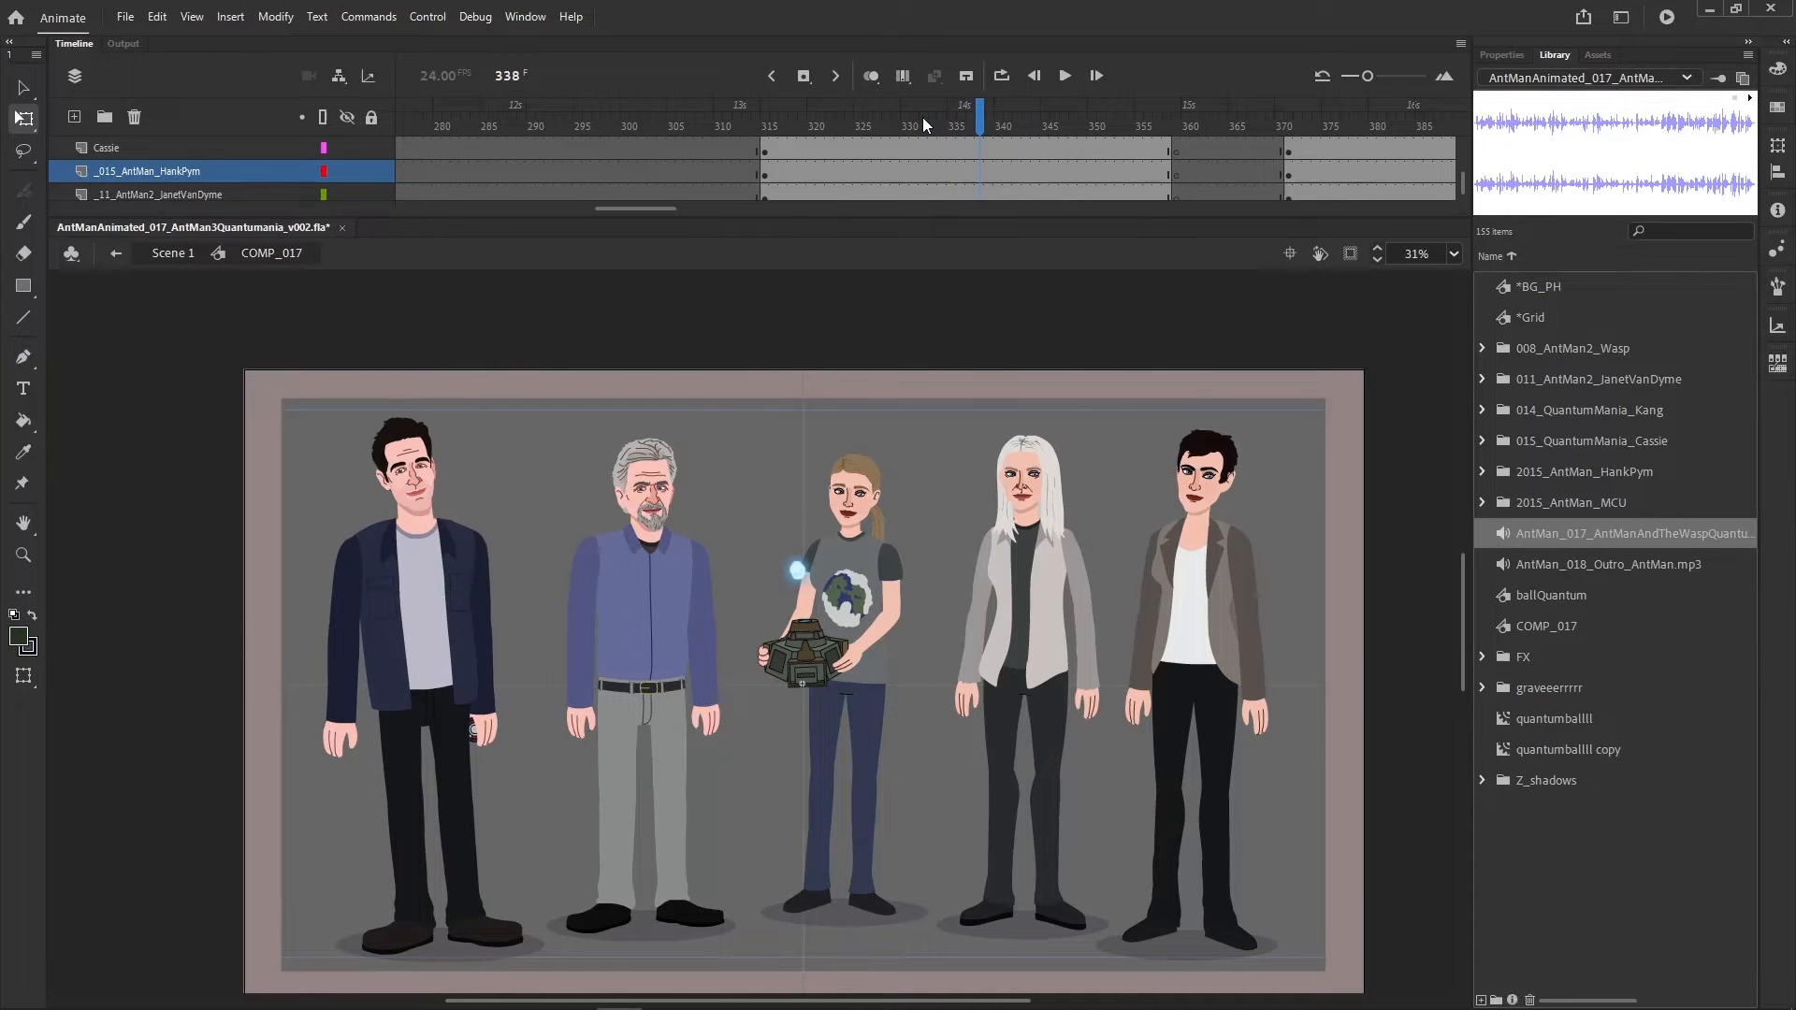
{"action": "key", "text": "comma"}
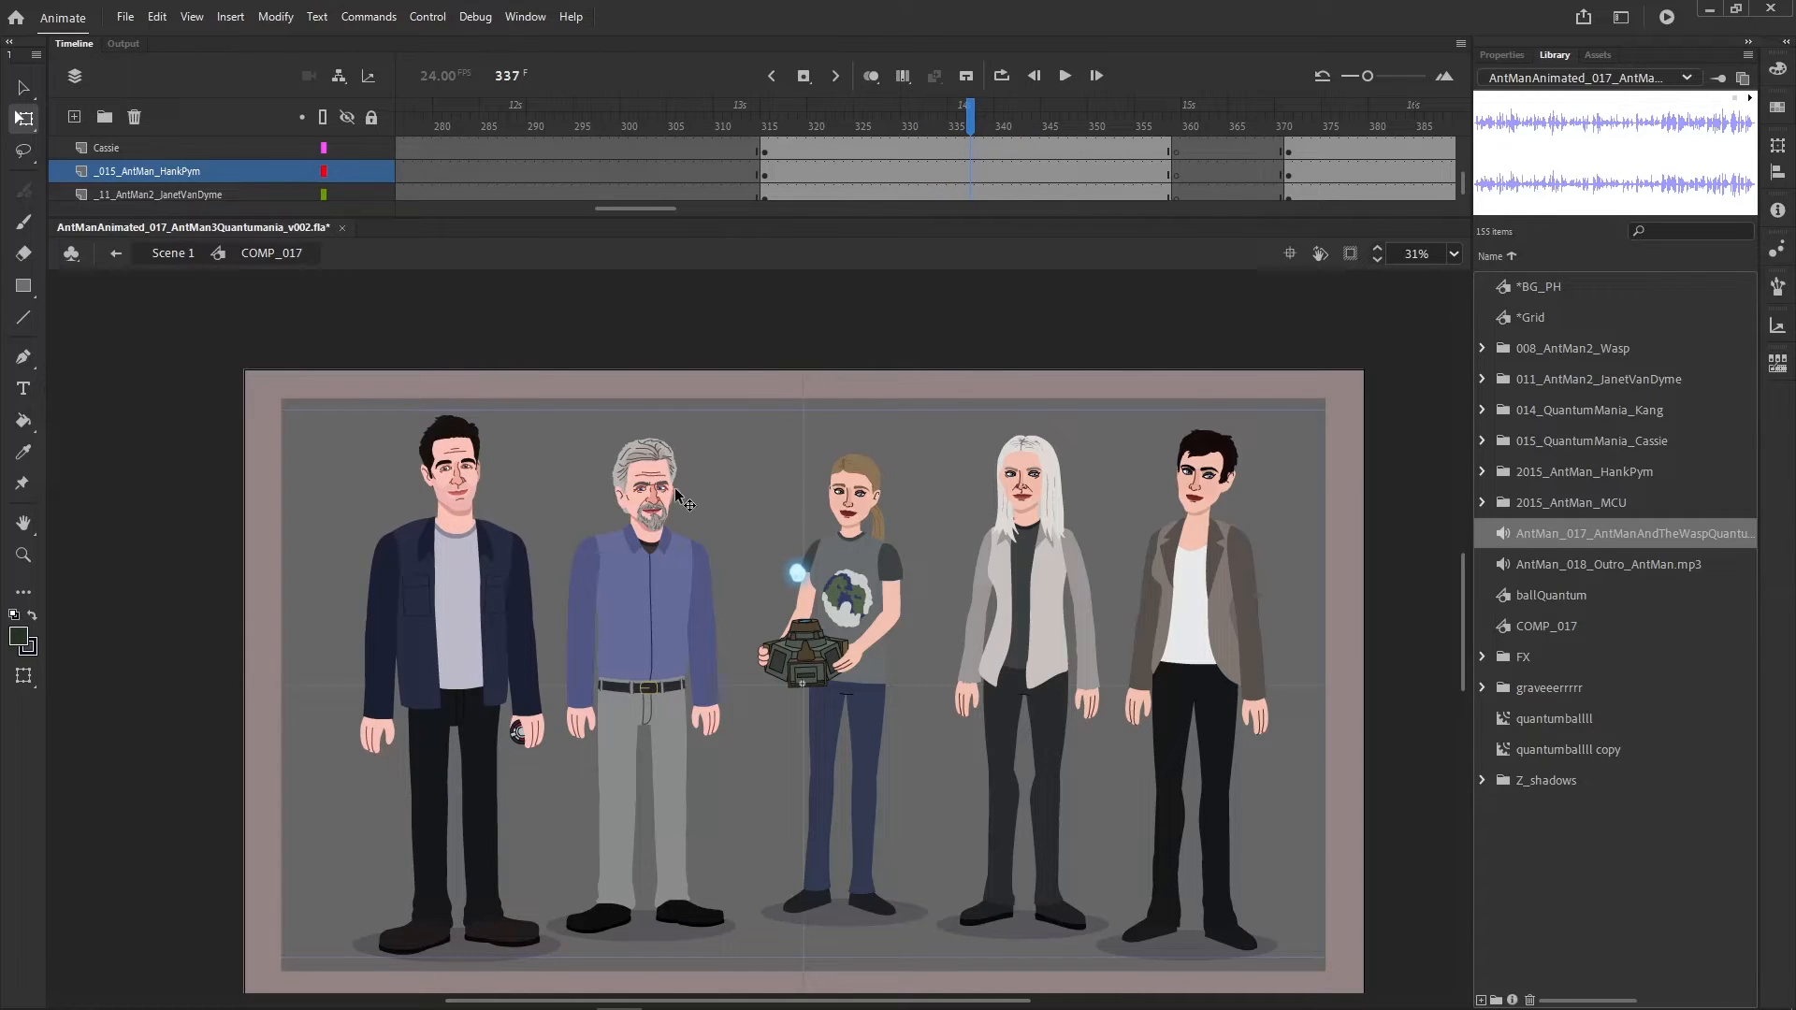
{"action": "key", "text": "period"}
{"action": "key", "text": "comma"}
{"action": "double_click", "coordinate": [438, 465]}
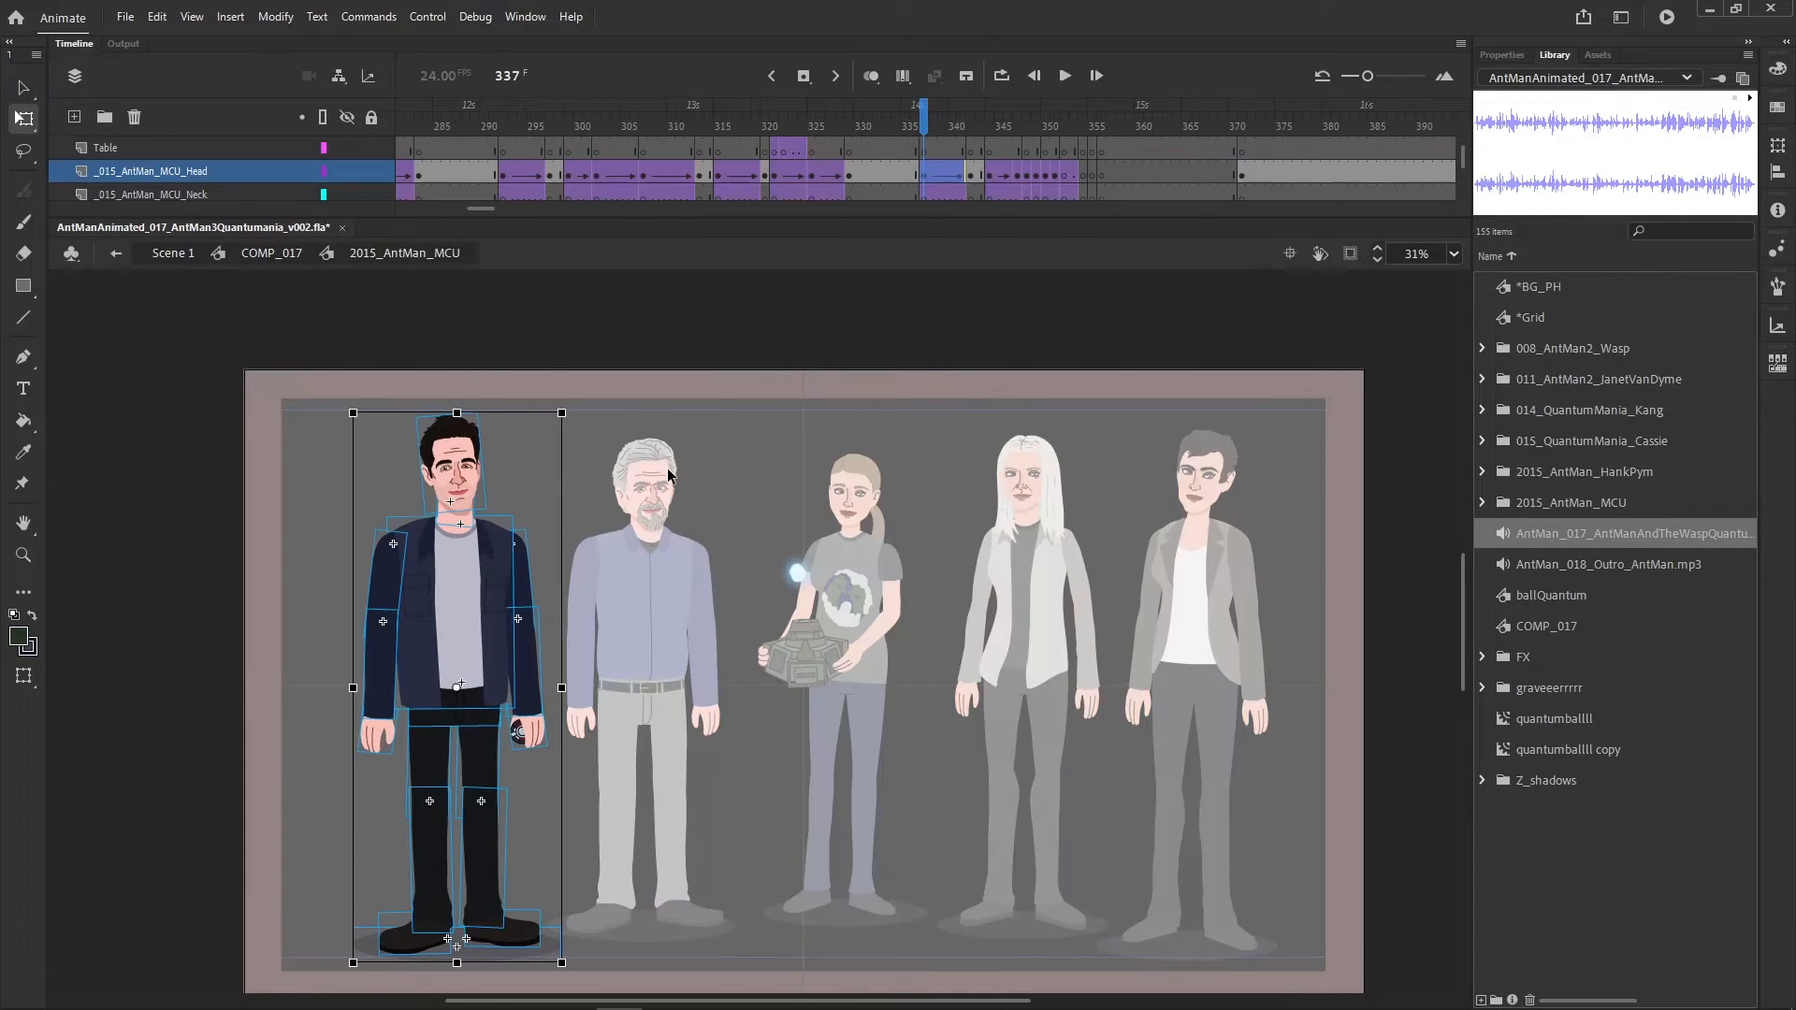
{"action": "double_click", "coordinate": [666, 472]}
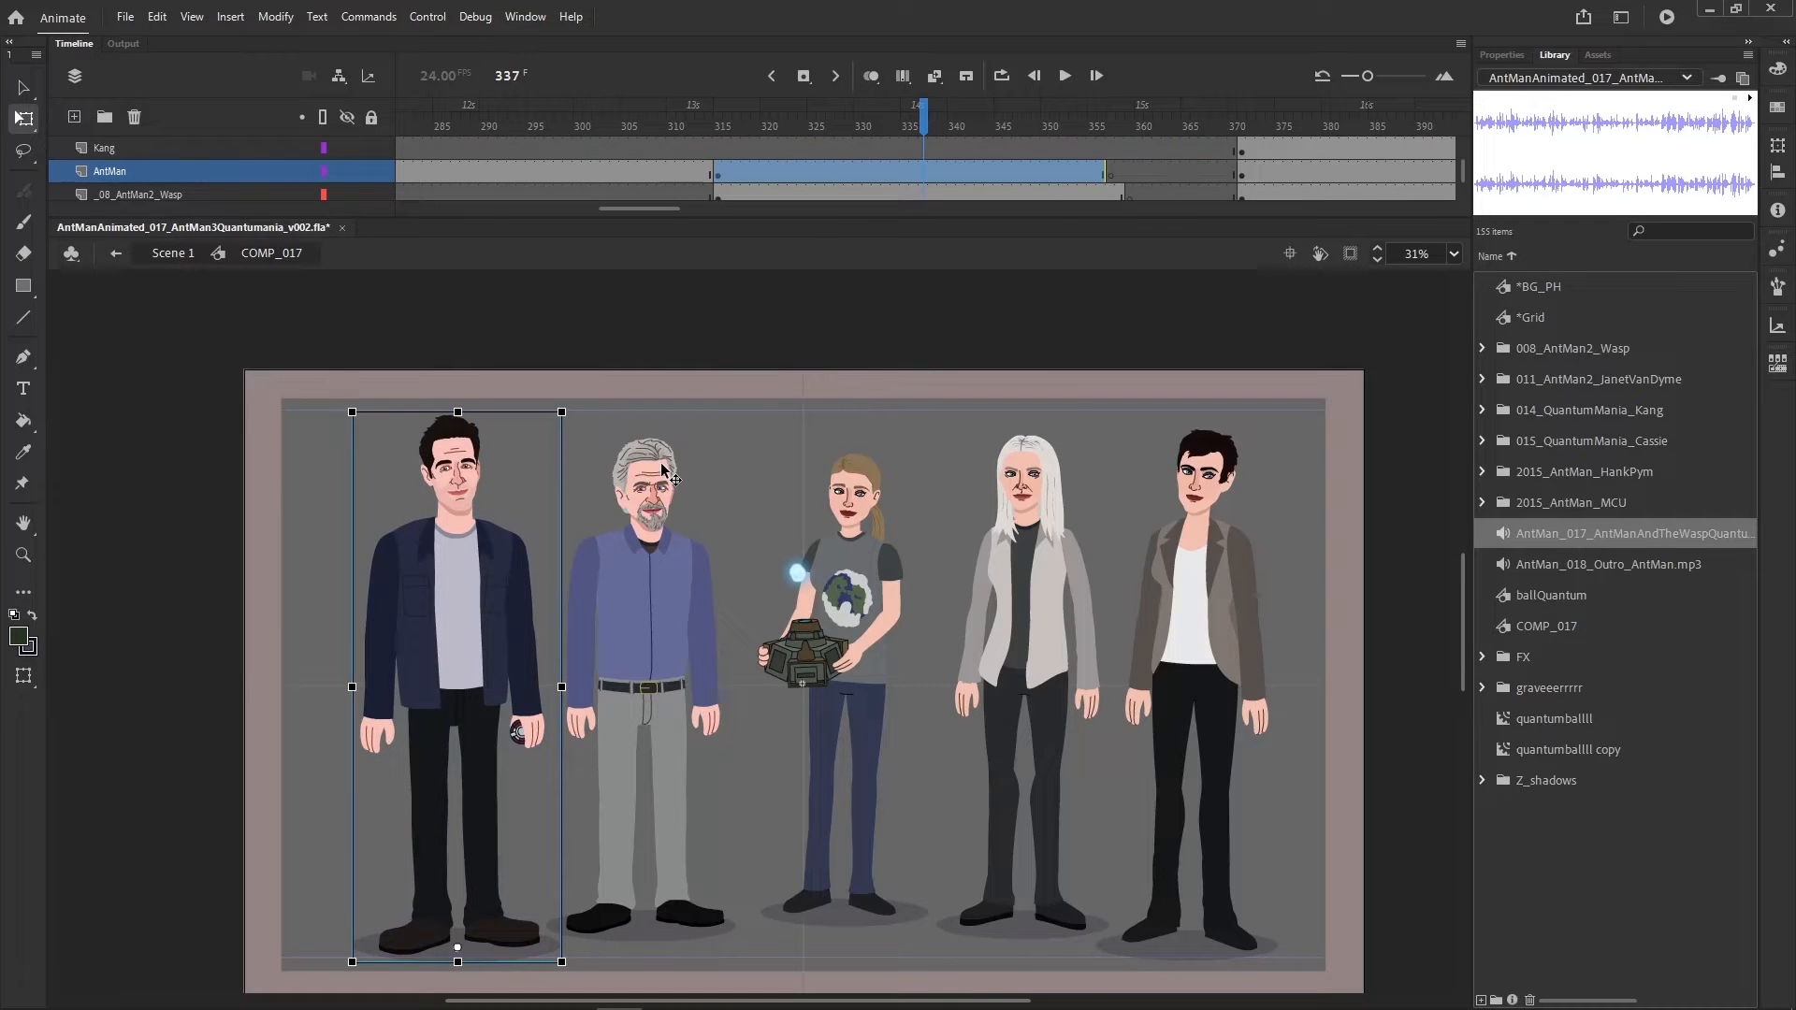
- Open the Hank Pym symbol and set a keyframe at frame 336 on the uppermost _015_AntMan_MCU_arms layer
{"action": "double_click", "coordinate": [666, 472]}
{"action": "left_click", "coordinate": [914, 166]}
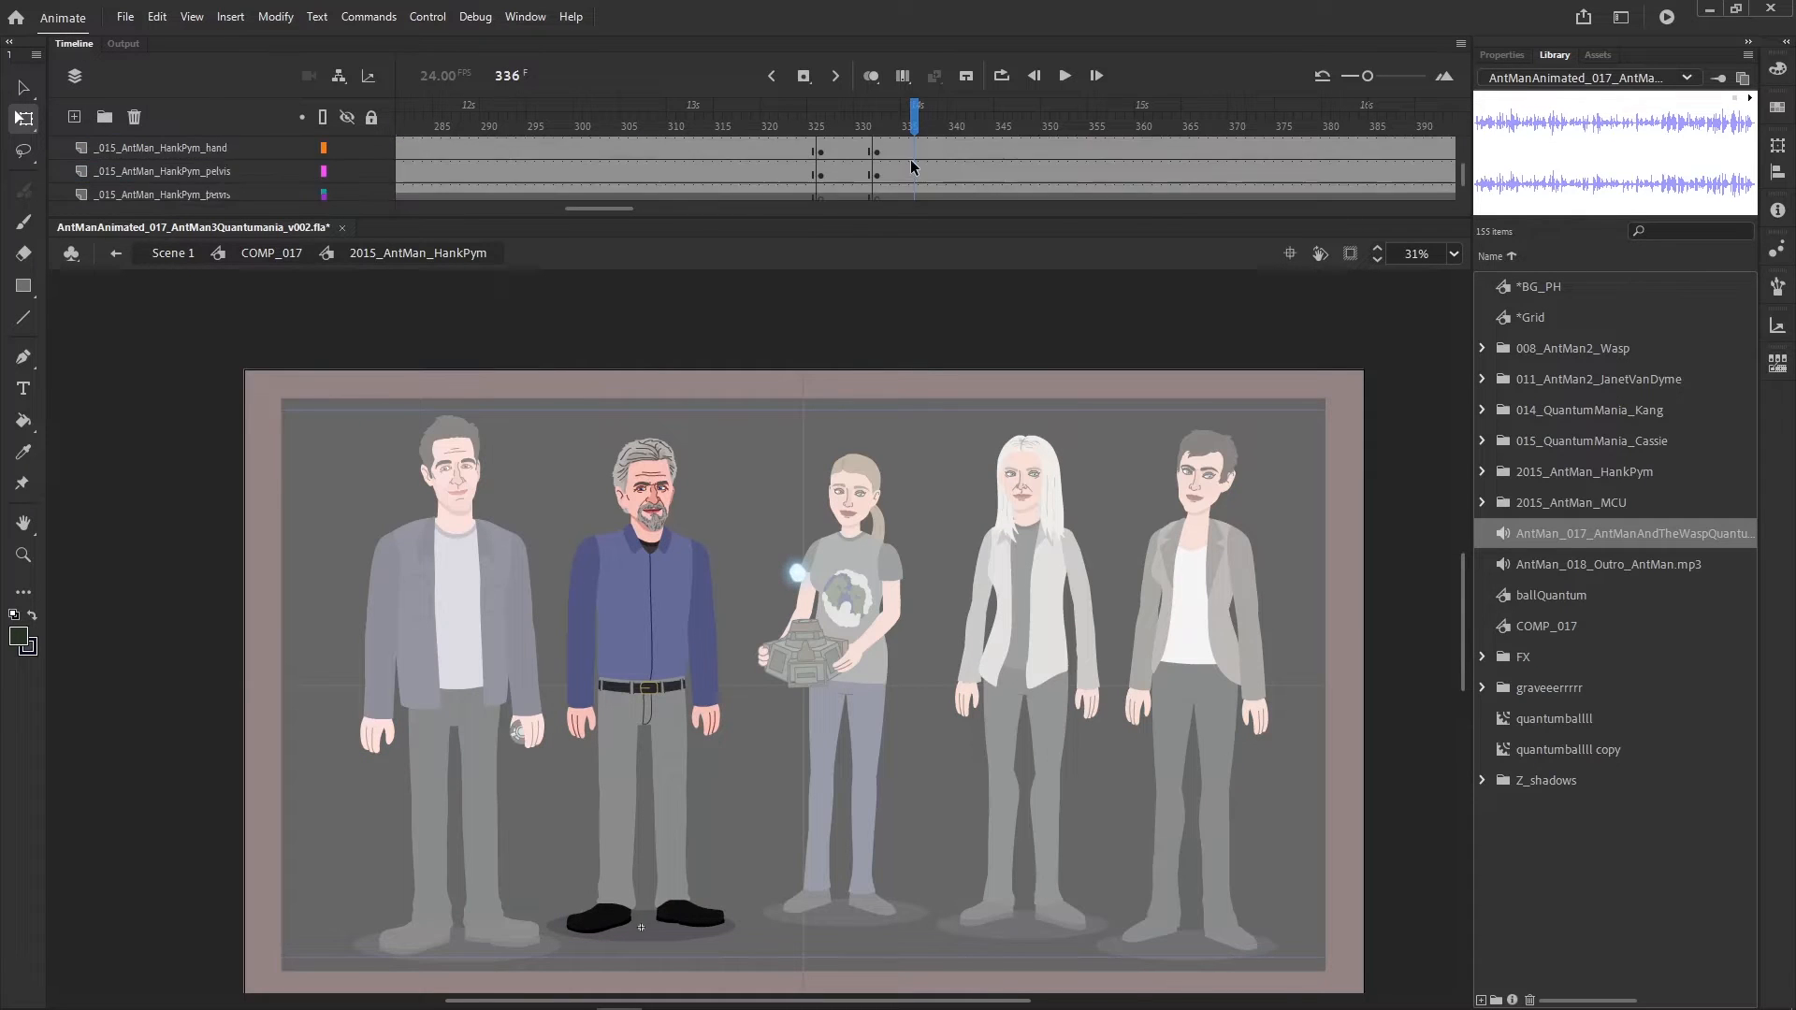
{"action": "scroll", "coordinate": [916, 168], "scroll_direction": "up", "scroll_amount": 5}
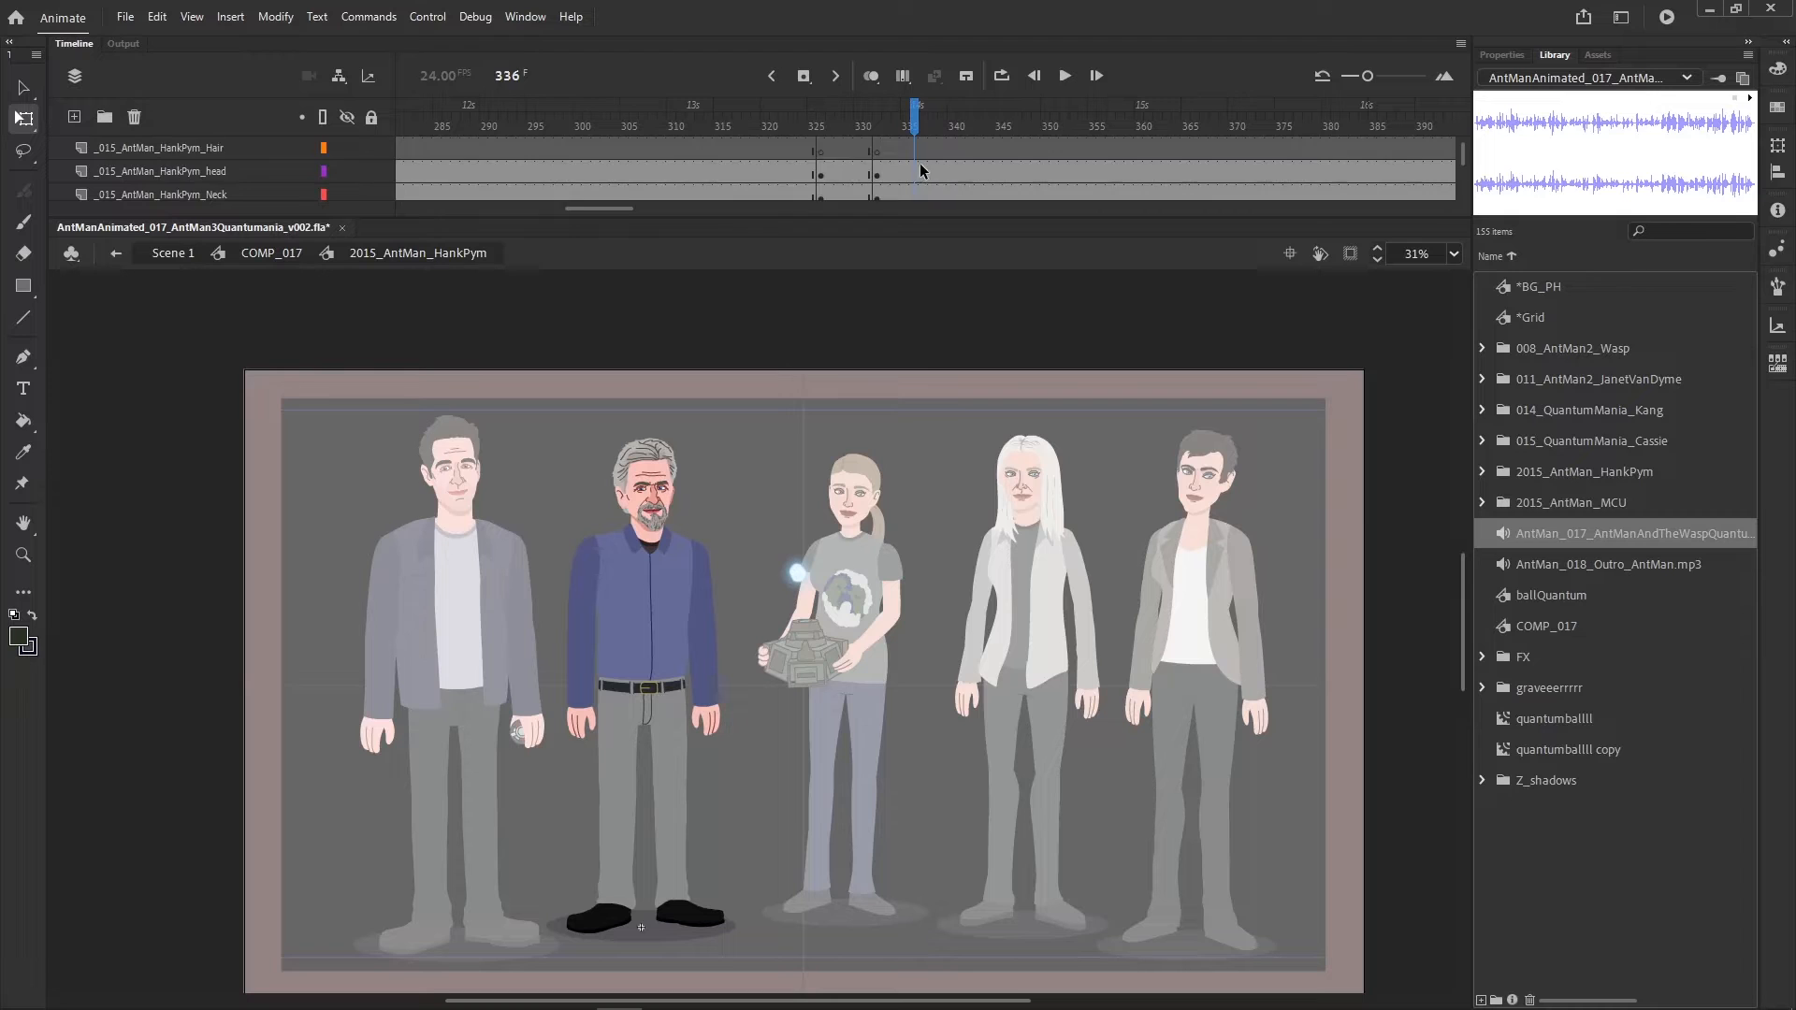
{"action": "scroll", "coordinate": [921, 172], "scroll_direction": "up", "scroll_amount": 3}
{"action": "left_click", "coordinate": [917, 171]}
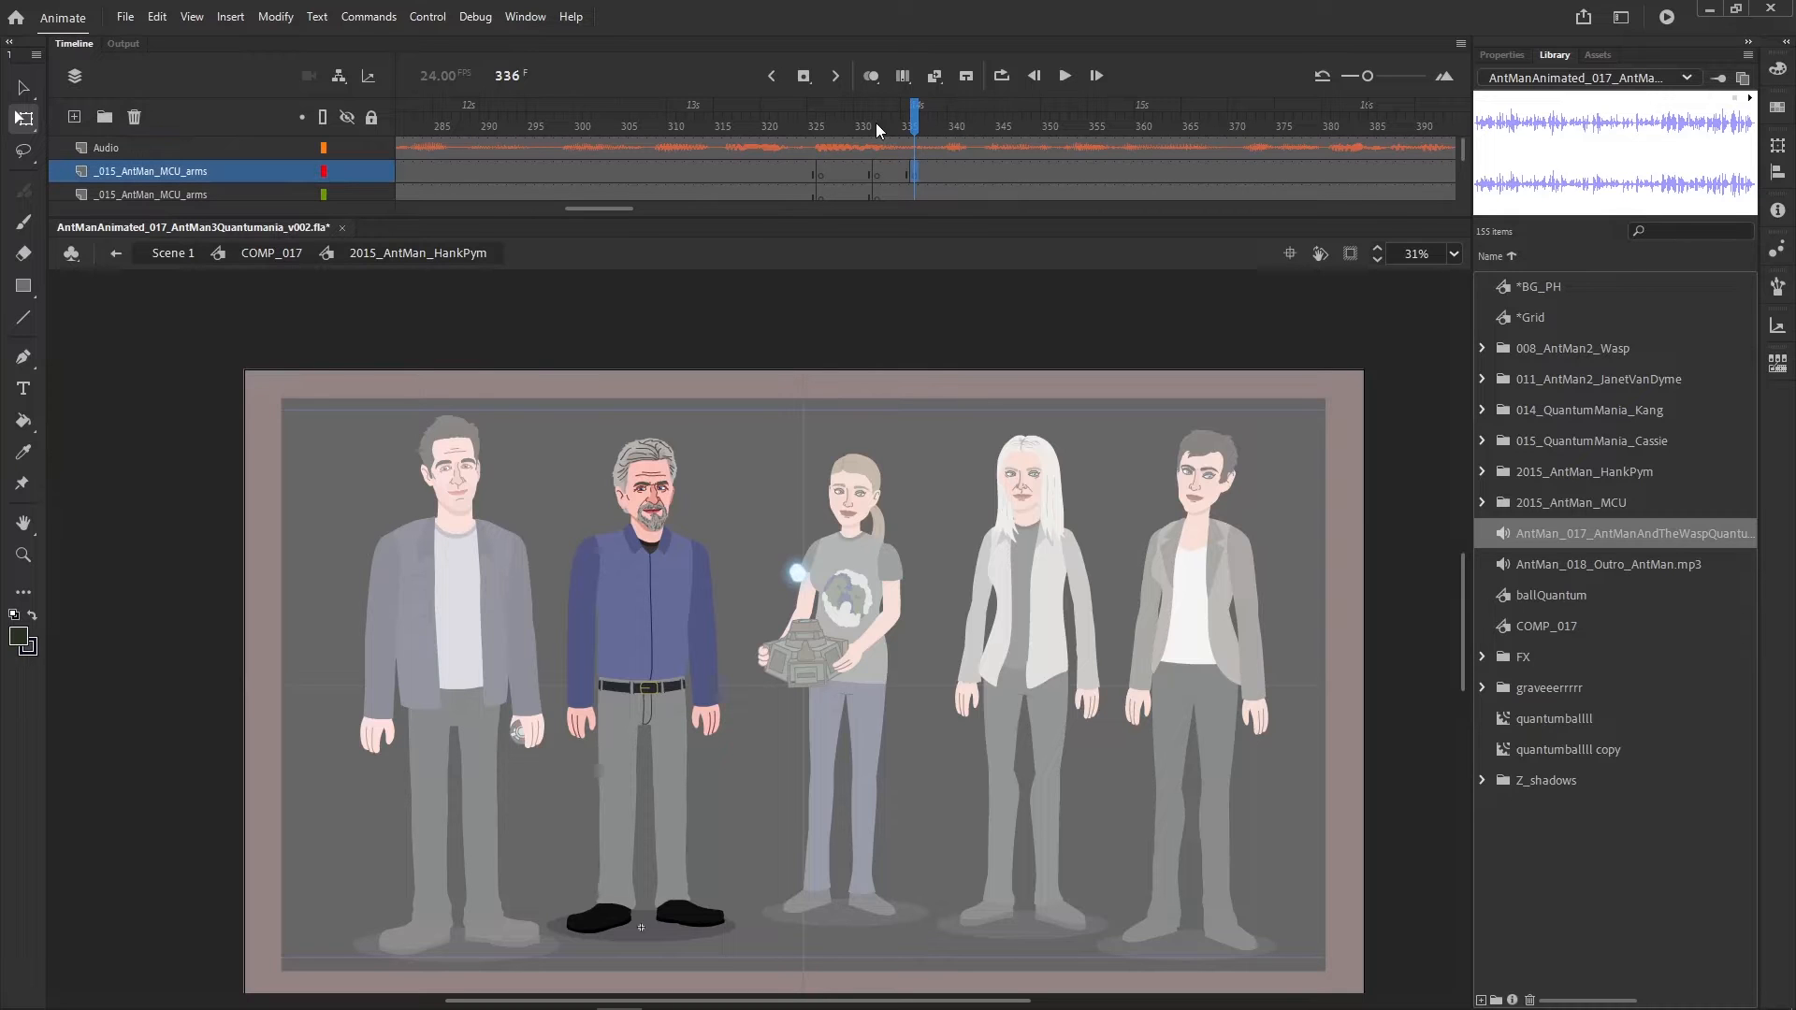
- In Hank Pym's pose at frame 333, rotate both arms slightly outward from the body, including forearms and hands
{"action": "left_click_drag", "start_coordinate": [863, 114], "coordinate": [887, 114]}
{"action": "left_click", "coordinate": [590, 646]}
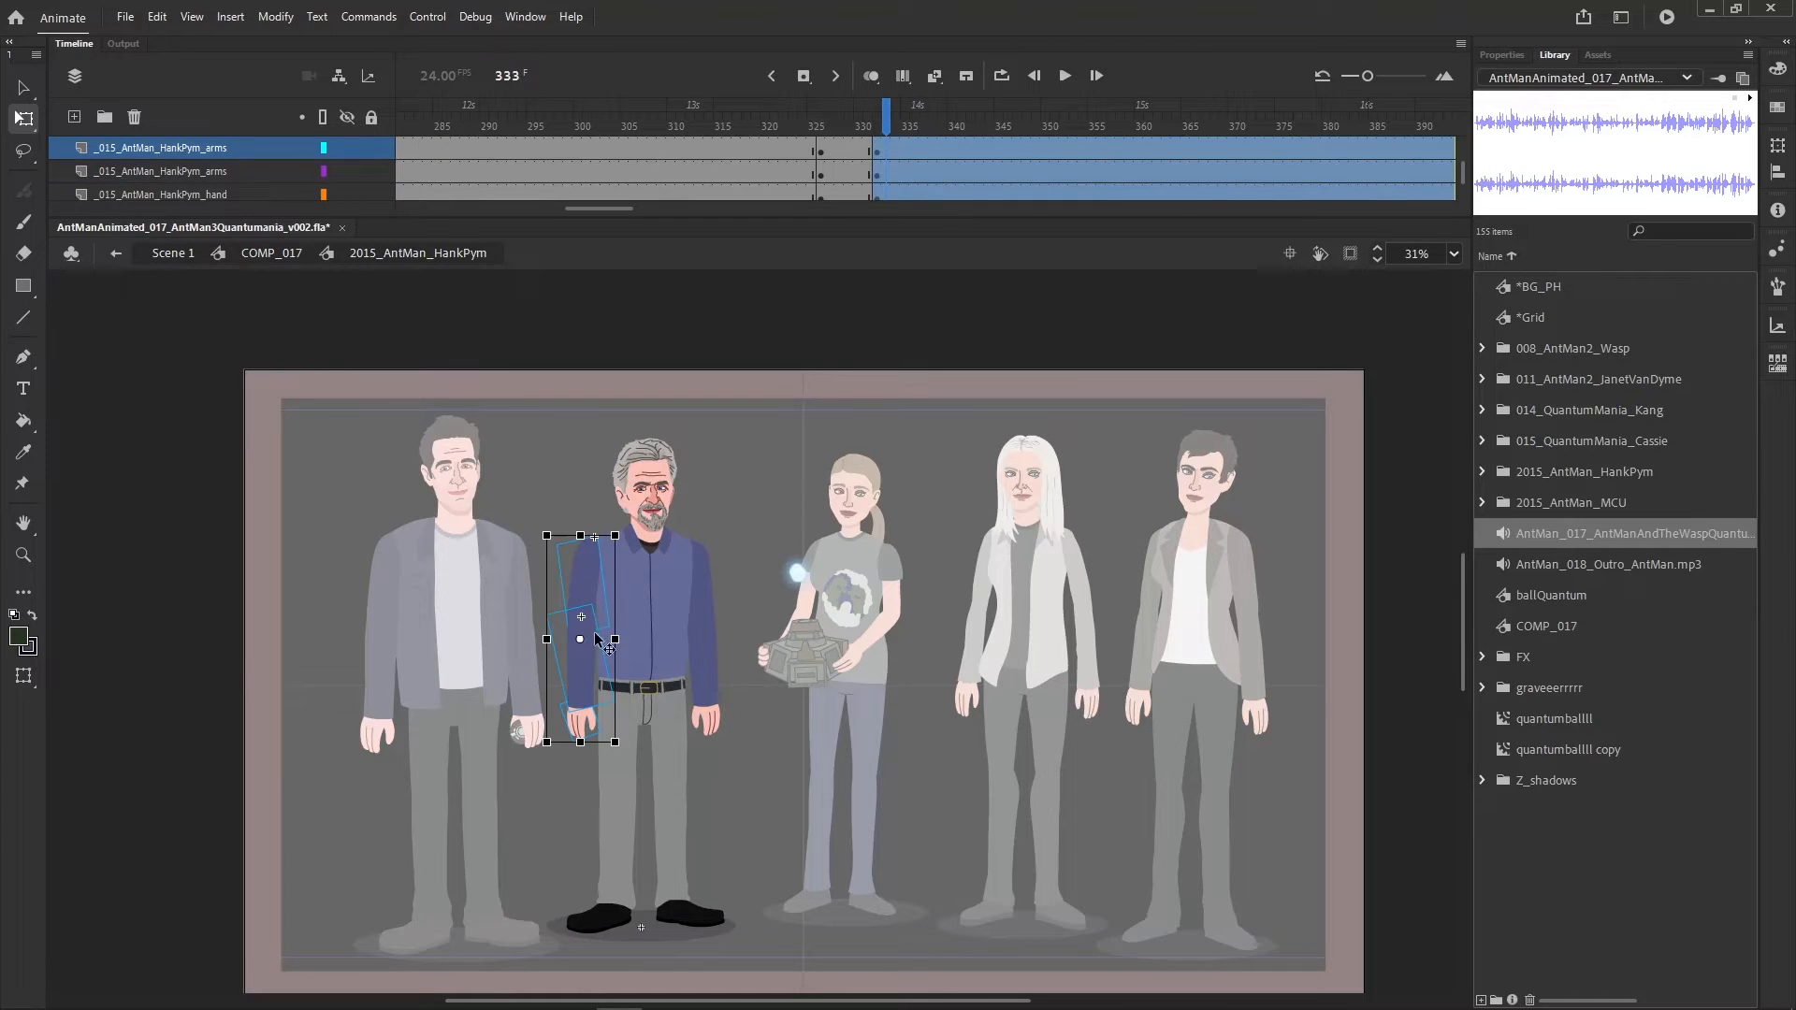
{"action": "left_click_drag", "start_coordinate": [599, 535], "coordinate": [576, 616]}
{"action": "mouse_move", "coordinate": [613, 742]}
{"action": "left_mouse_down"}
{"action": "mouse_move", "coordinate": [568, 762]}
{"action": "mouse_move", "coordinate": [593, 741]}
{"action": "left_mouse_up"}
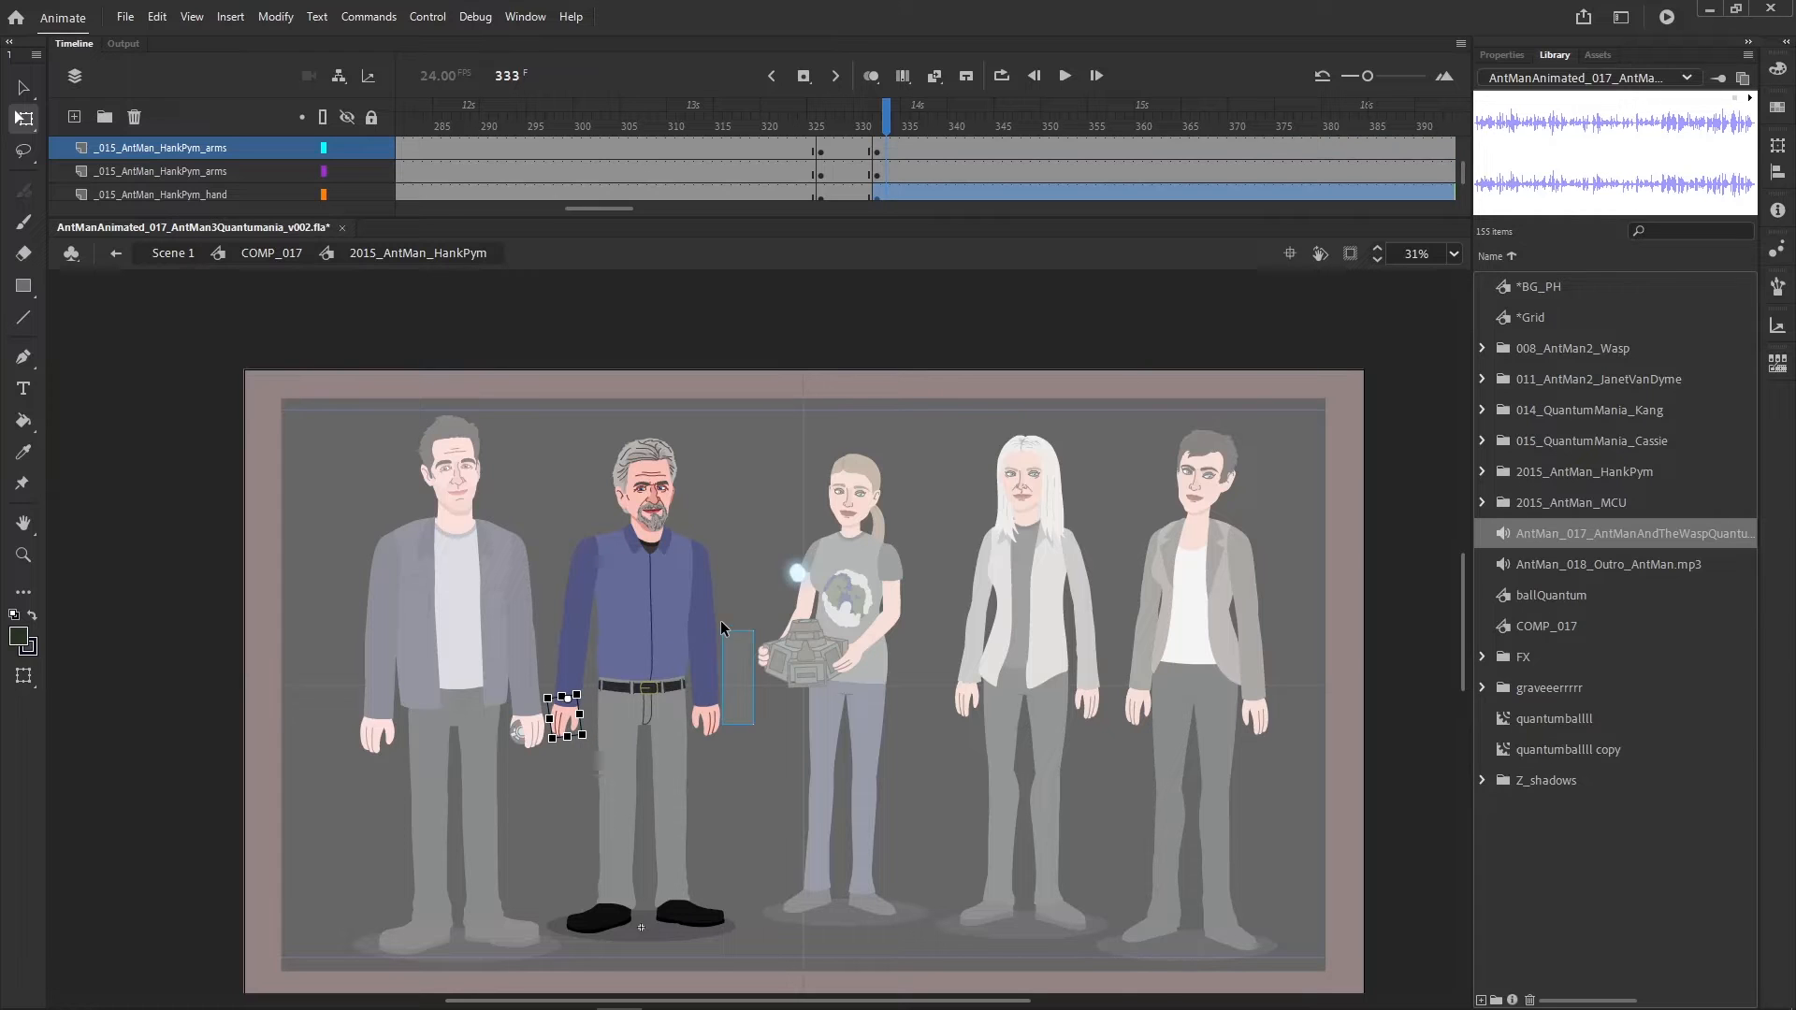
{"action": "left_click", "coordinate": [719, 662]}
{"action": "left_click_drag", "start_coordinate": [702, 638], "coordinate": [690, 541]}
{"action": "left_click_drag", "start_coordinate": [757, 746], "coordinate": [762, 745]}
- Lean Hank Pym's upper body from the hips toward the girl holding the device, and counter-rotate his head about the neck
{"action": "left_click_drag", "start_coordinate": [490, 431], "coordinate": [763, 734]}
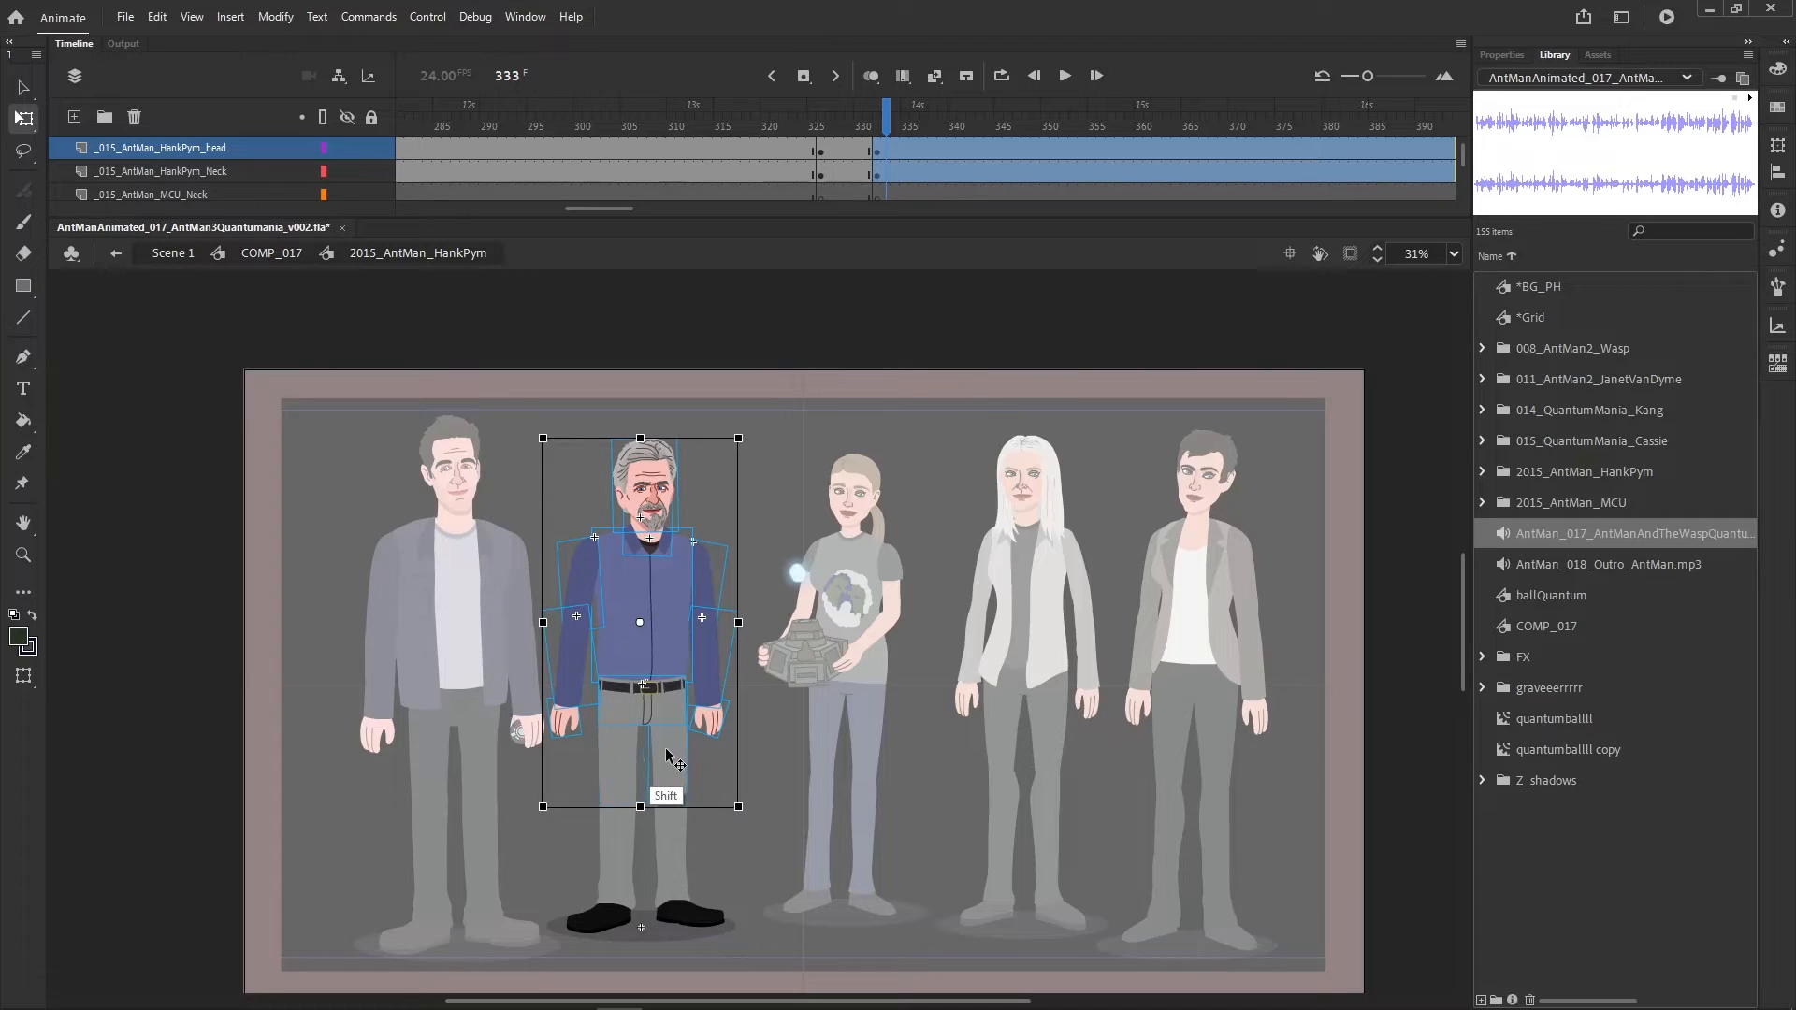
{"action": "left_click_drag", "start_coordinate": [640, 588], "coordinate": [640, 724]}
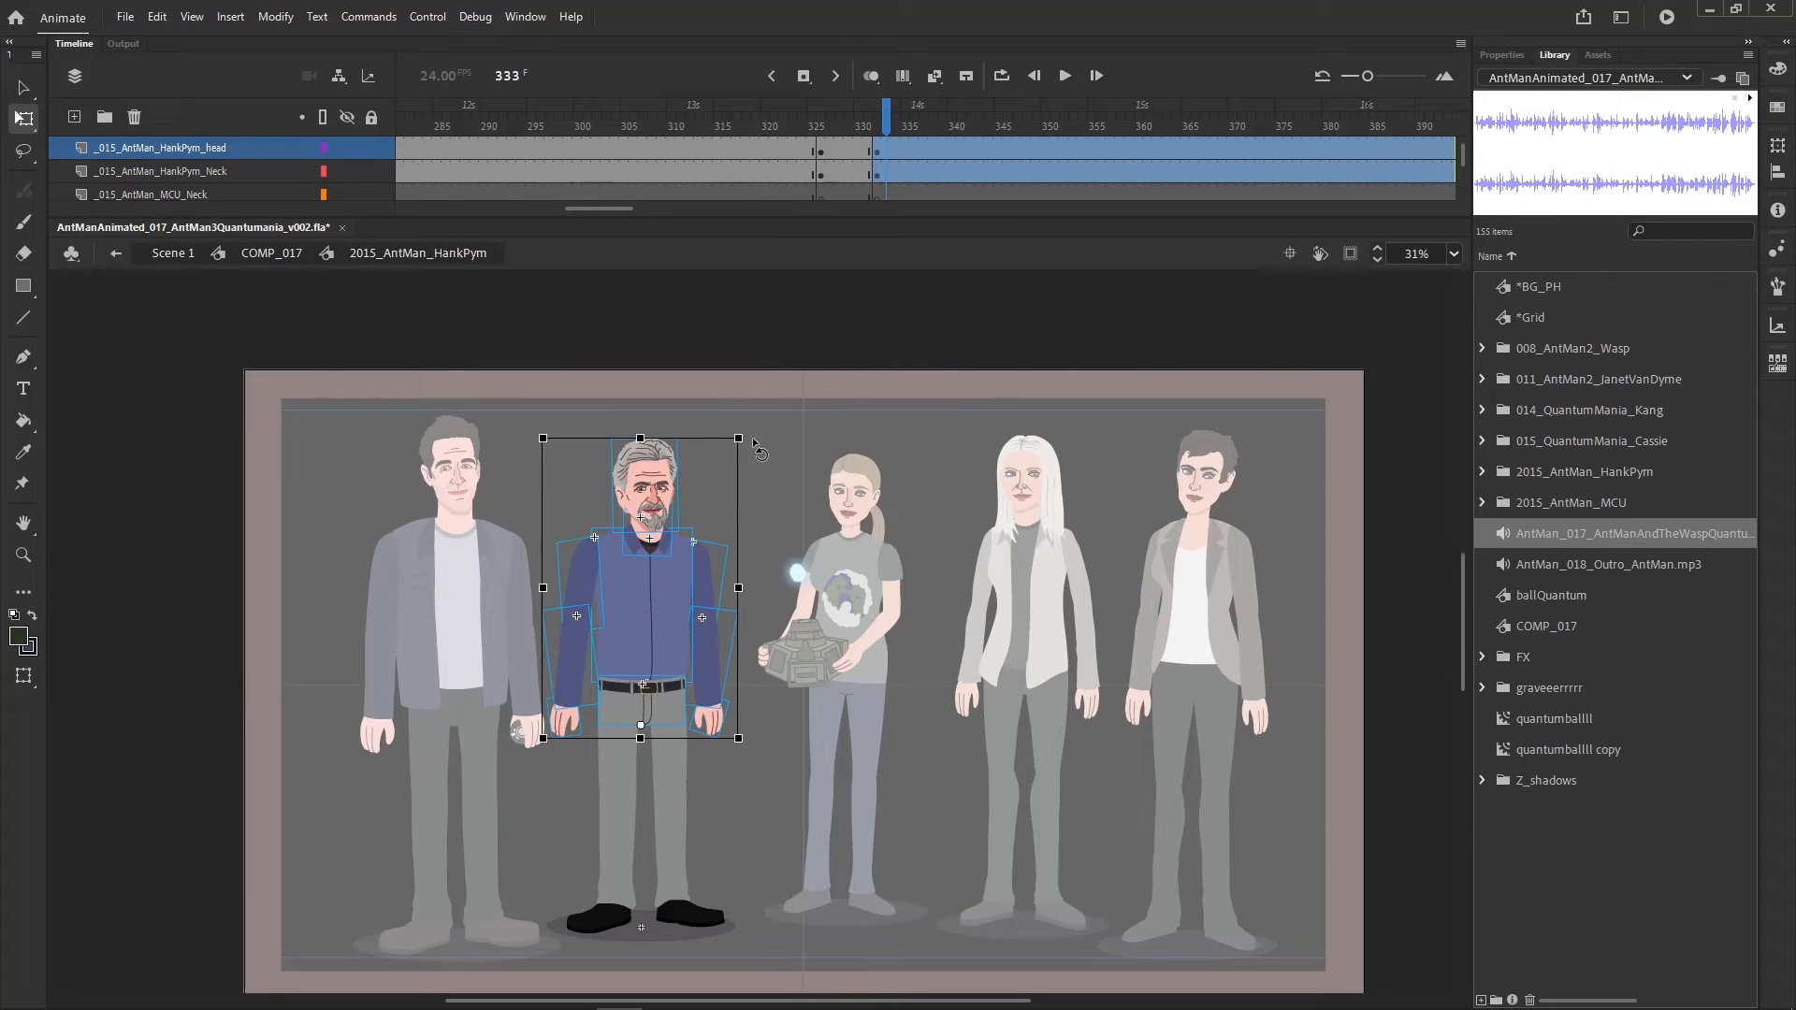
{"action": "left_click_drag", "start_coordinate": [752, 441], "coordinate": [767, 448]}
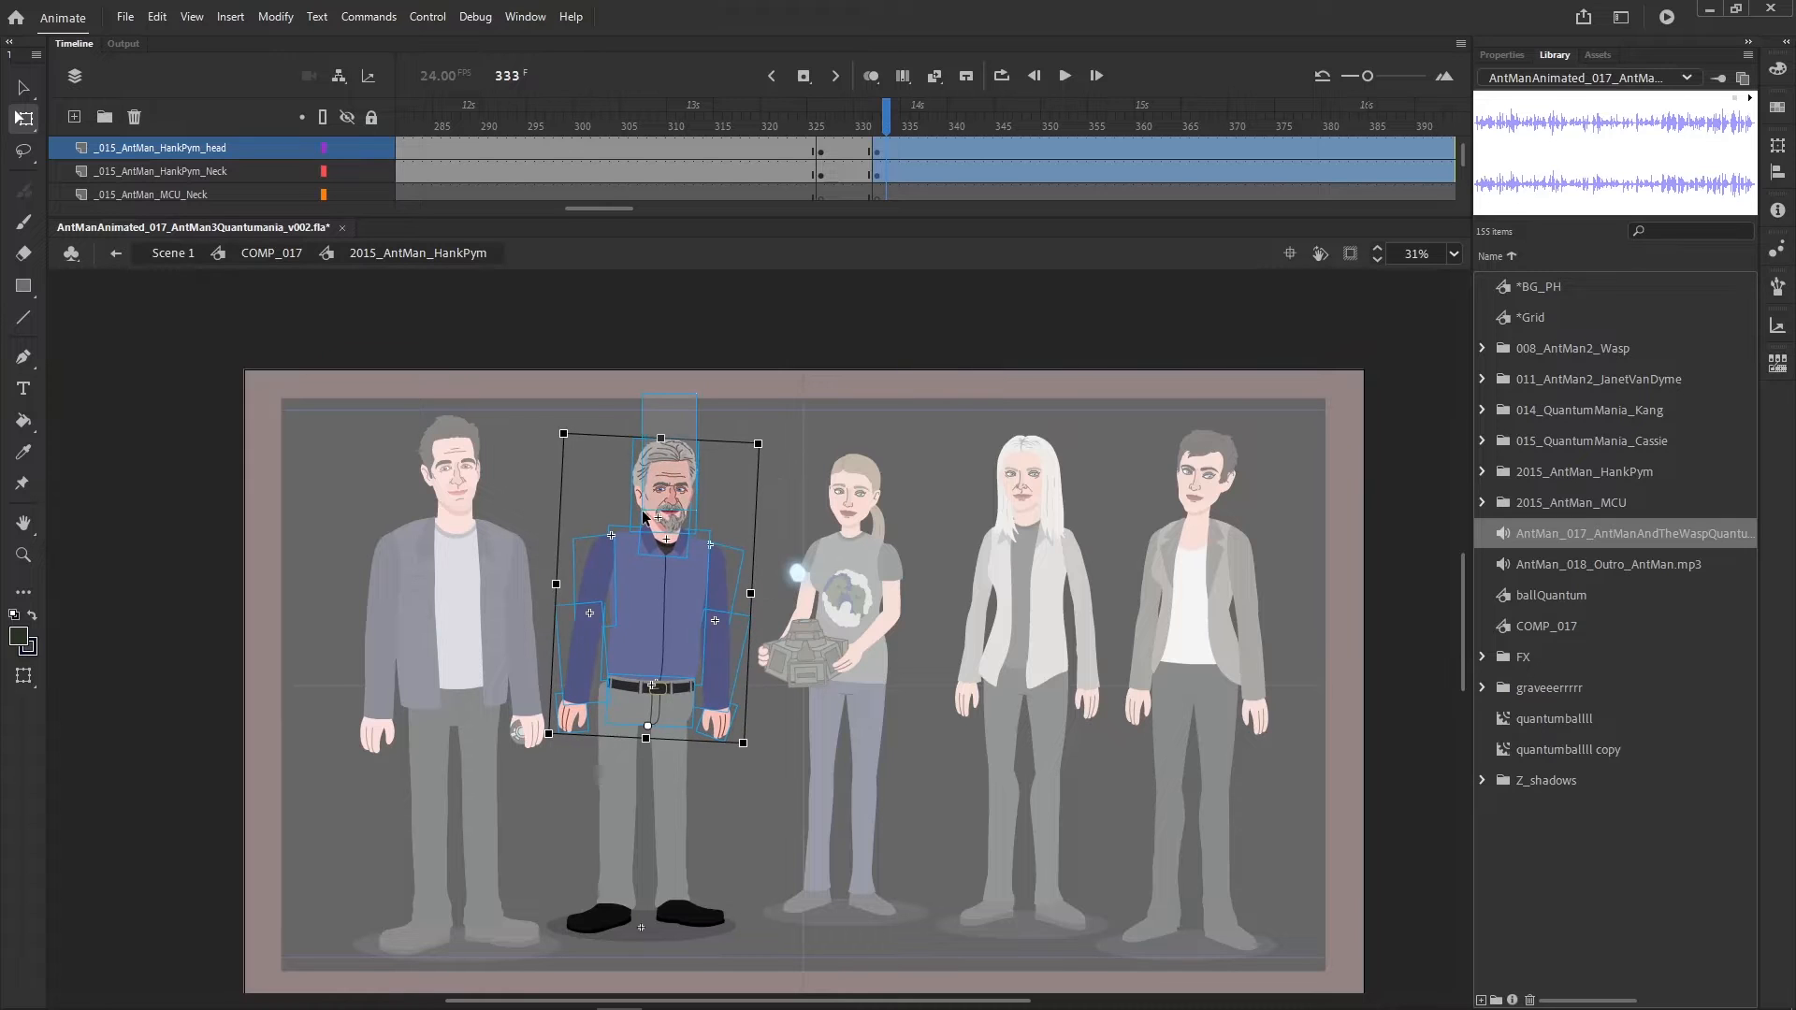
{"action": "left_click", "coordinate": [686, 490]}
{"action": "left_click_drag", "start_coordinate": [664, 497], "coordinate": [661, 542]}
{"action": "left_click_drag", "start_coordinate": [726, 442], "coordinate": [722, 440]}
- Rotate Hank Pym's legs slightly about the ankles so they line up with the leaning torso
{"action": "left_click", "coordinate": [727, 850]}
{"action": "left_click", "coordinate": [644, 804]}
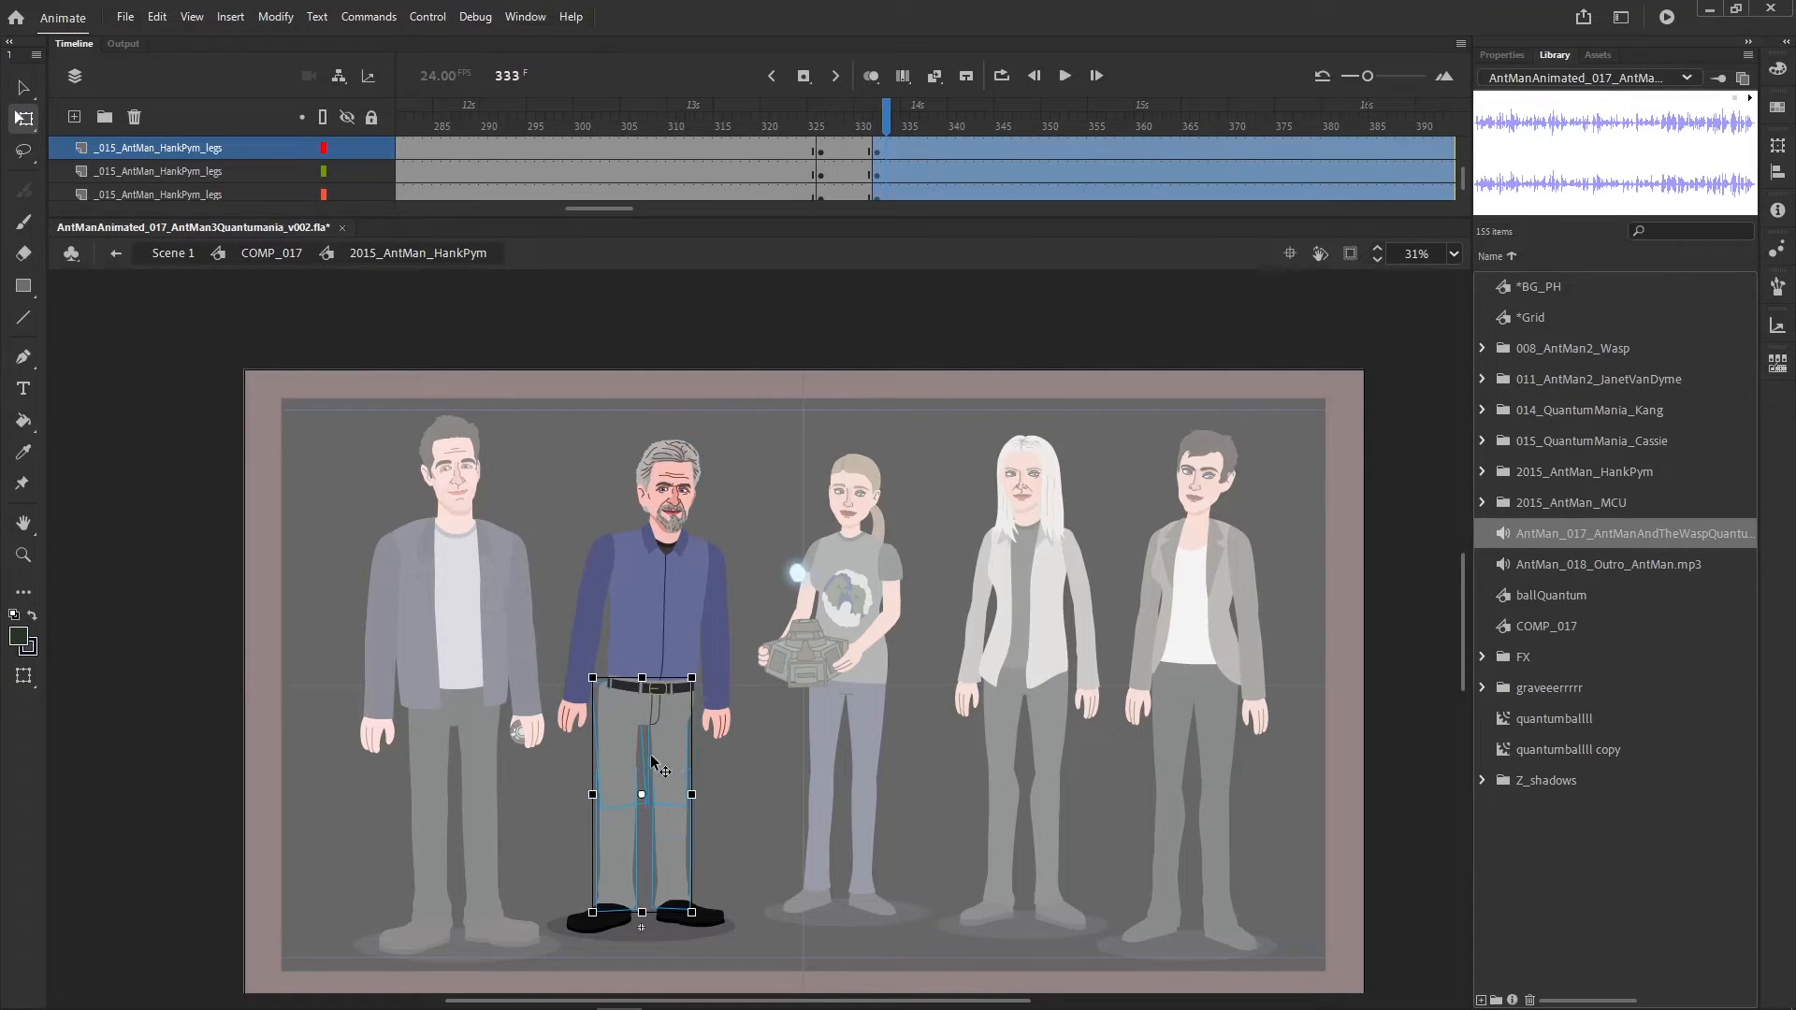
{"action": "left_click_drag", "start_coordinate": [642, 802], "coordinate": [637, 918]}
{"action": "left_click_drag", "start_coordinate": [657, 680], "coordinate": [663, 680]}
- Readjust Hank Pym's arms to the lean, bringing the arm and hand nearest the dark-jacketed man closer to the body
{"action": "left_click", "coordinate": [722, 673]}
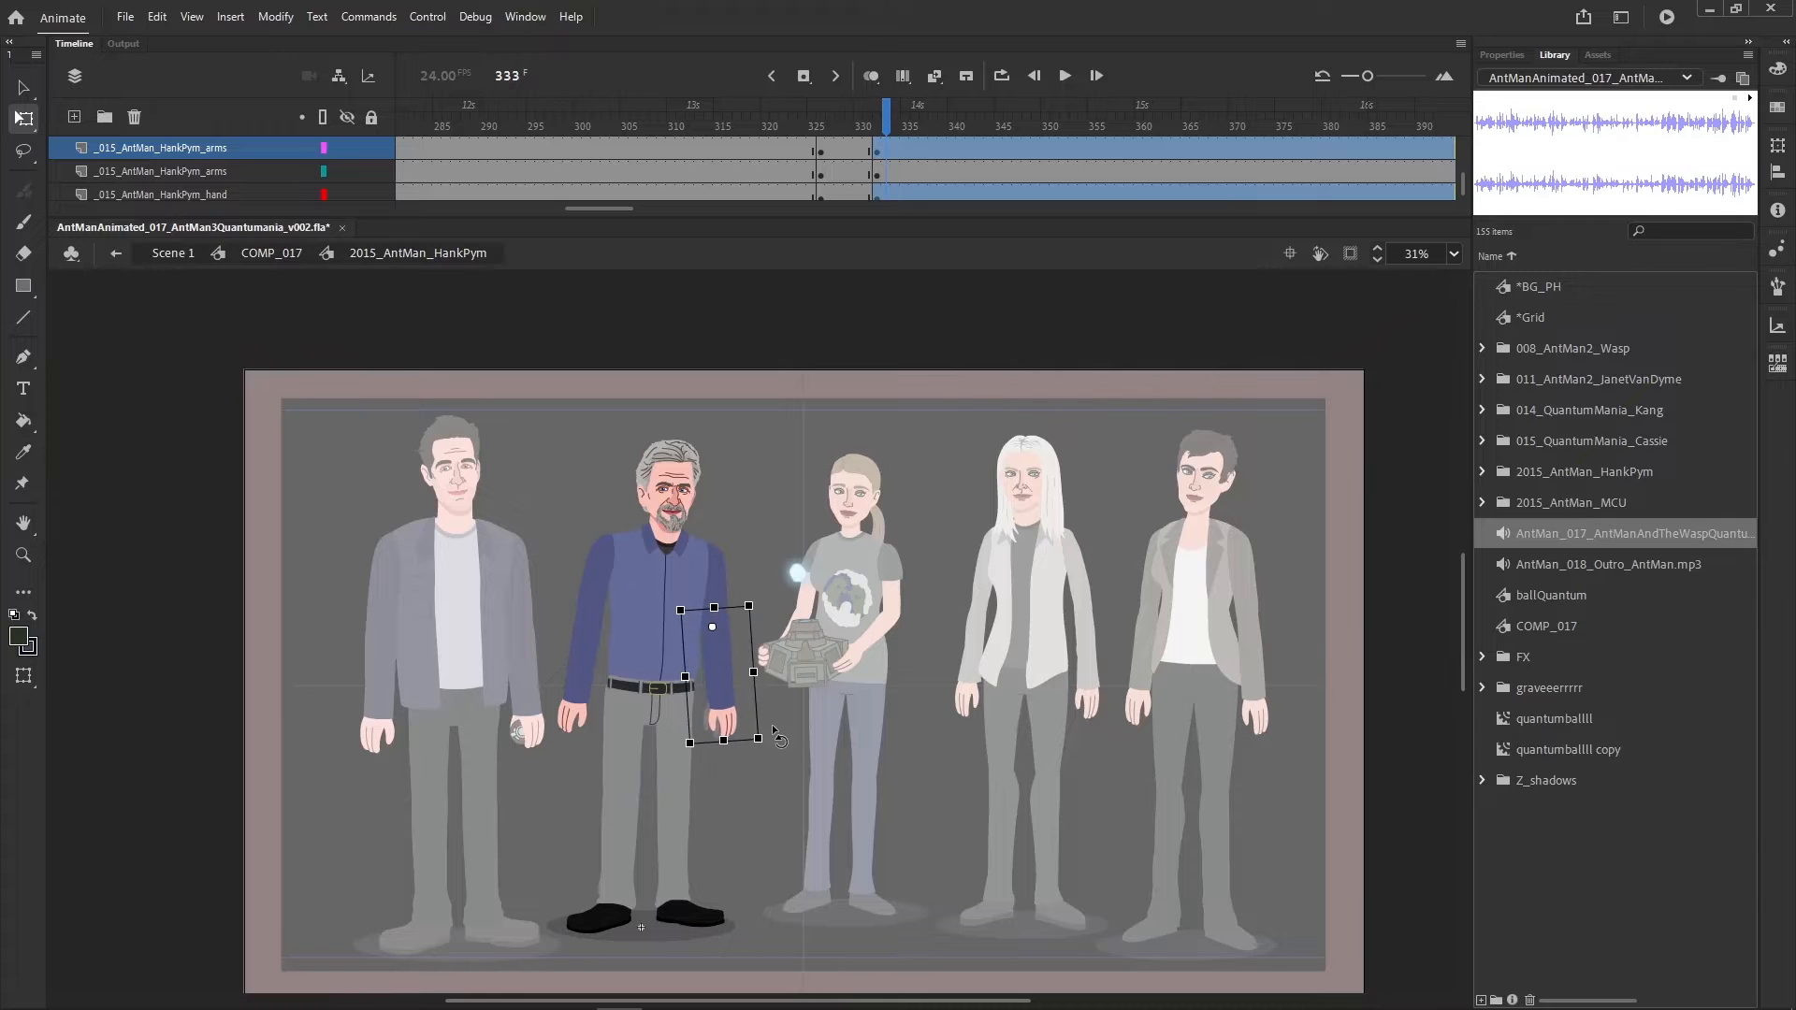
{"action": "left_click", "coordinate": [832, 568]}
{"action": "left_click_drag", "start_coordinate": [530, 740], "coordinate": [590, 599]}
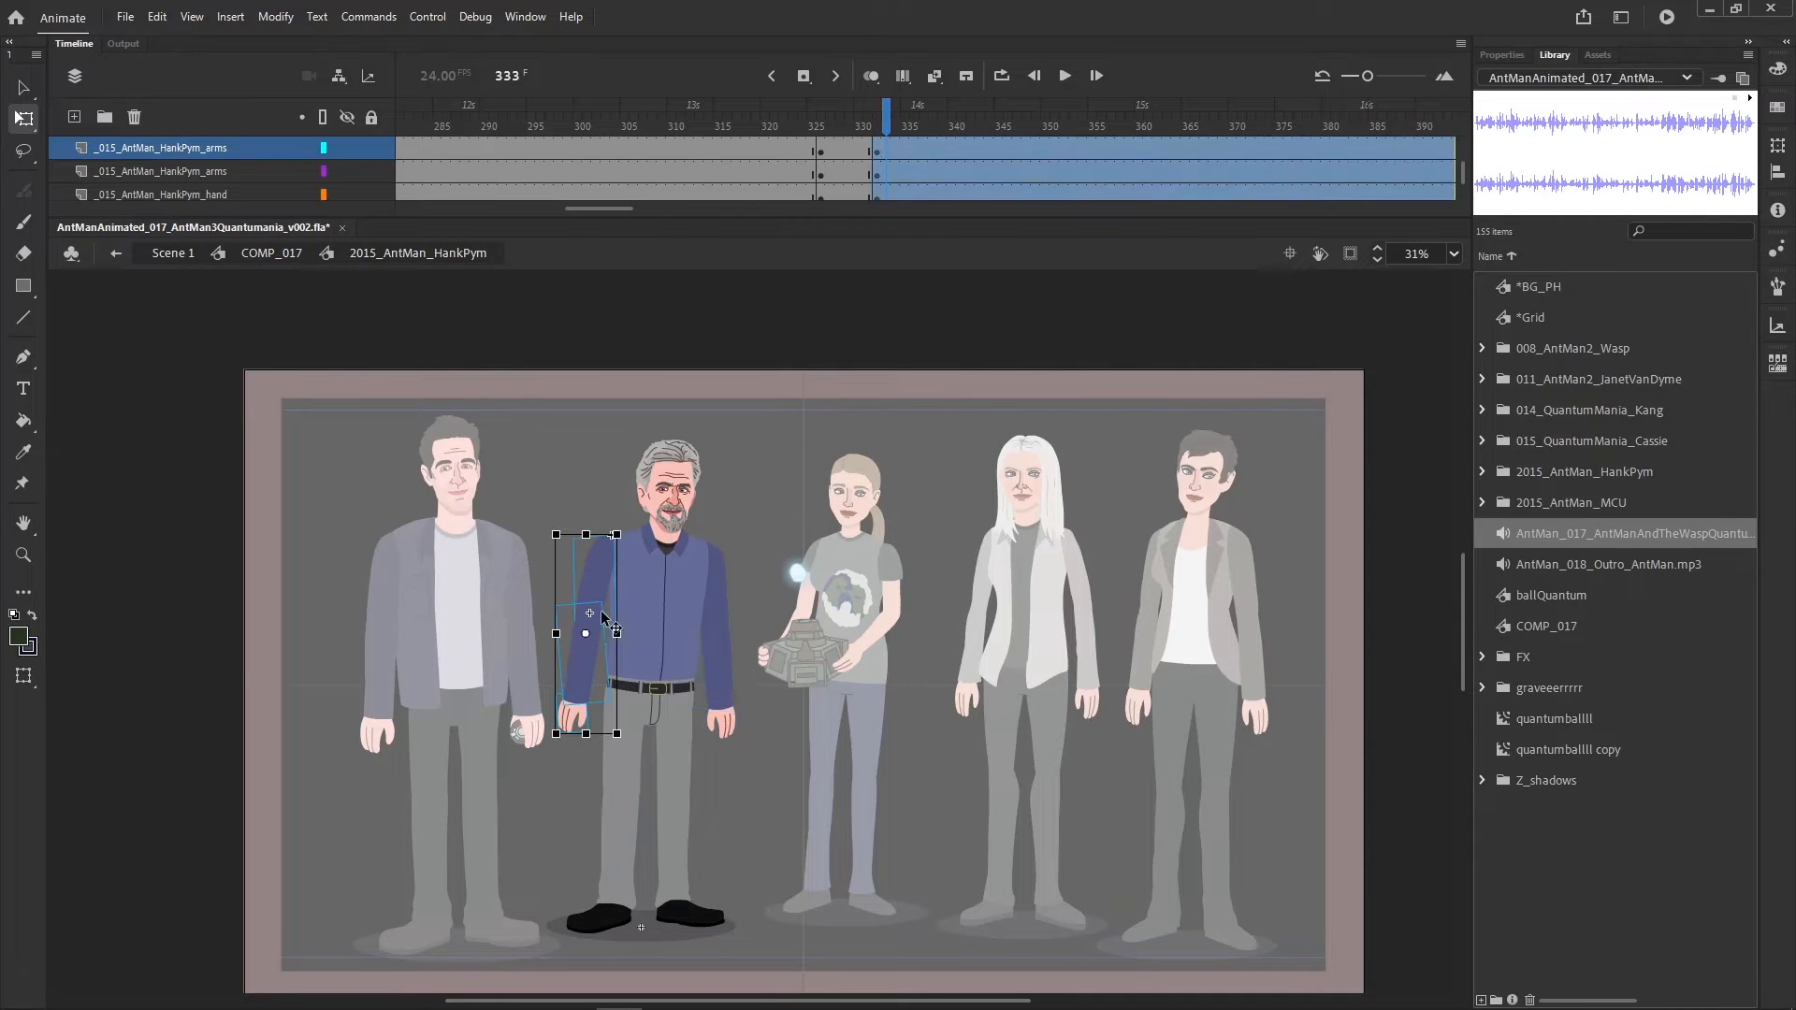
{"action": "left_click_drag", "start_coordinate": [639, 734], "coordinate": [642, 734]}
{"action": "left_click_drag", "start_coordinate": [542, 782], "coordinate": [590, 668]}
{"action": "mouse_move", "coordinate": [627, 729]}
{"action": "left_mouse_down"}
{"action": "mouse_move", "coordinate": [585, 722]}
{"action": "mouse_move", "coordinate": [615, 738]}
{"action": "left_mouse_up"}
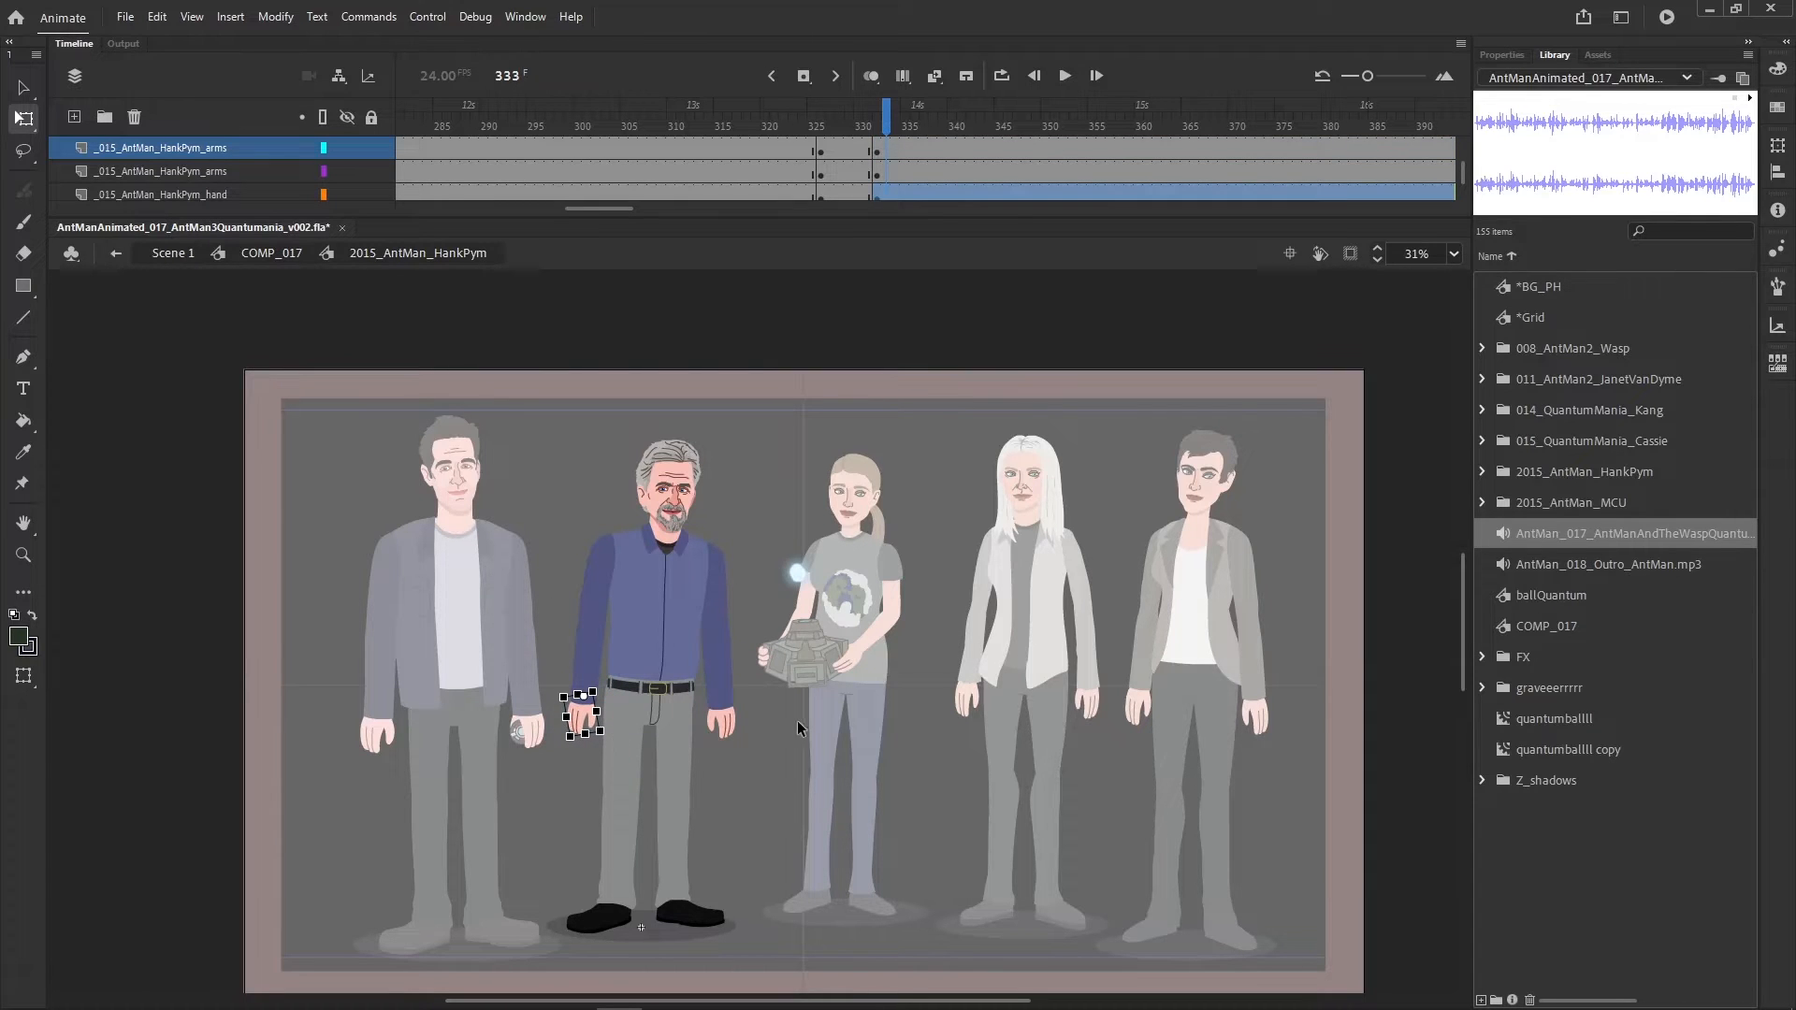
- Fine-tune the forearm nearest the girl and tilt Hank Pym's head slightly, comparing the pose with the neighbouring frames
{"action": "mouse_move", "coordinate": [868, 125]}
{"action": "left_mouse_down"}
{"action": "mouse_move", "coordinate": [849, 125]}
{"action": "mouse_move", "coordinate": [886, 126]}
{"action": "left_mouse_up"}
{"action": "left_click_drag", "start_coordinate": [750, 729], "coordinate": [713, 624]}
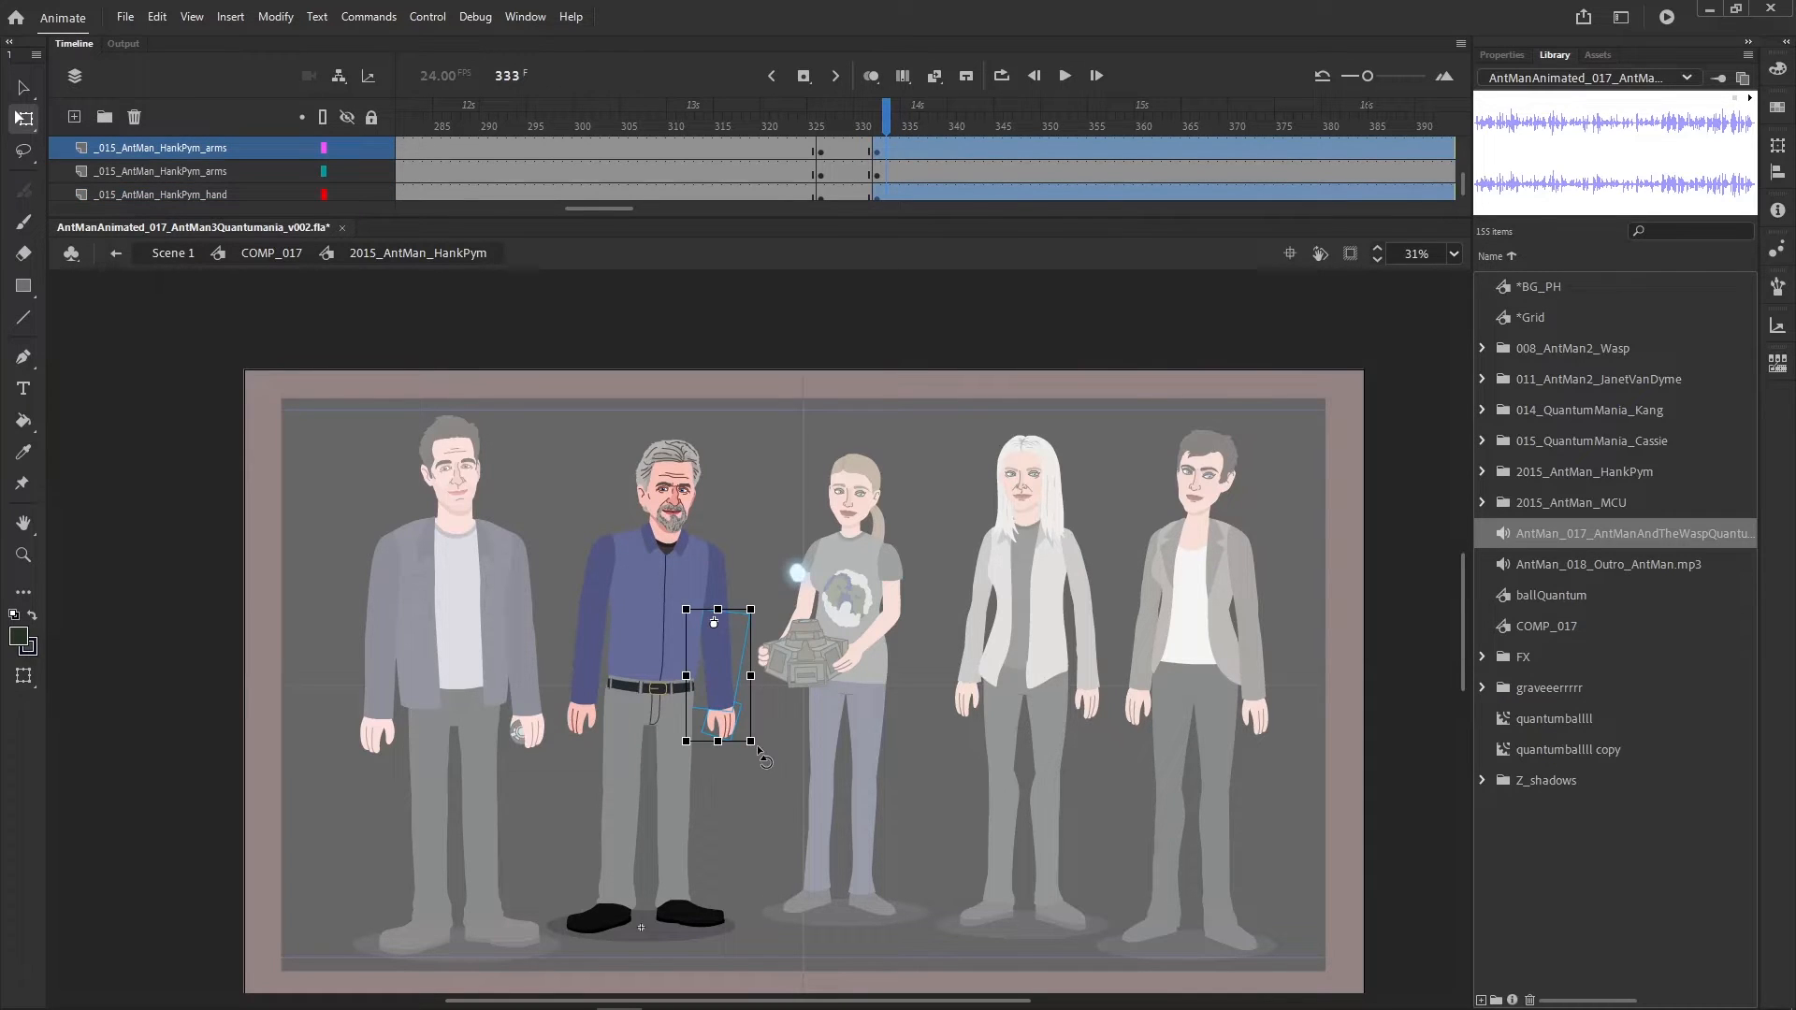
{"action": "left_click_drag", "start_coordinate": [760, 750], "coordinate": [763, 750]}
{"action": "left_click", "coordinate": [796, 764]}
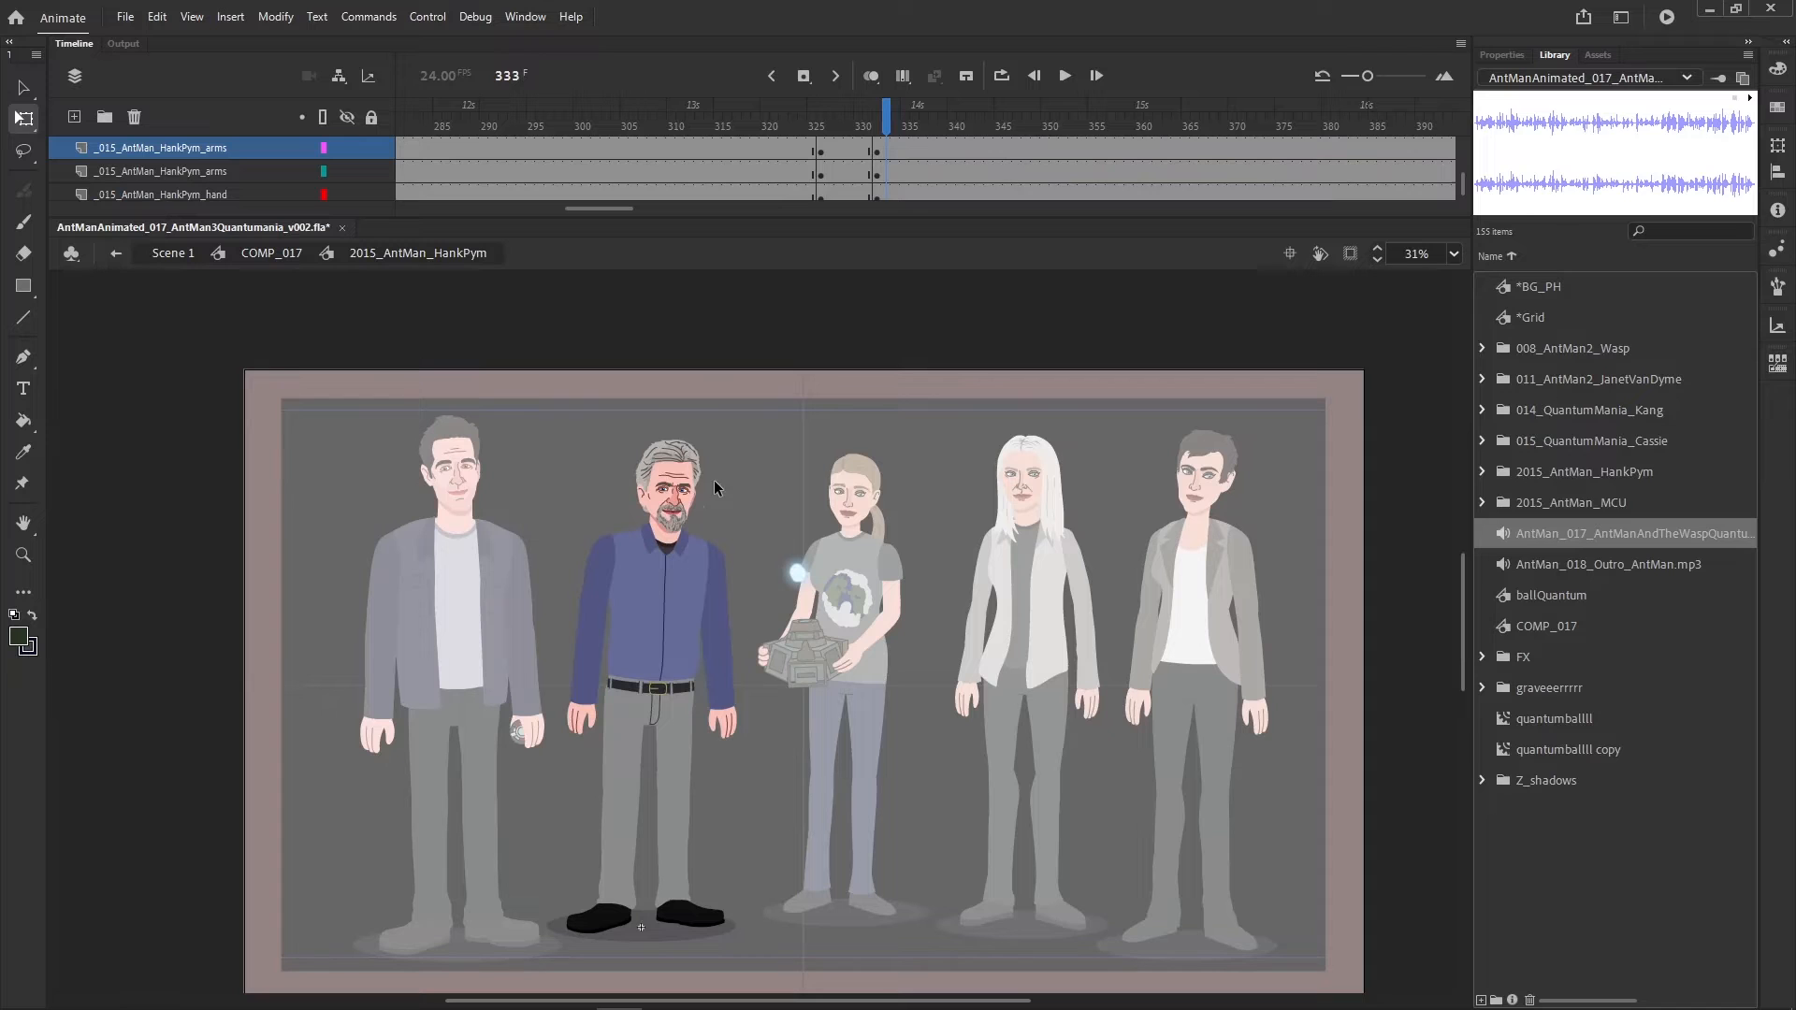
{"action": "left_click", "coordinate": [675, 470]}
{"action": "left_click_drag", "start_coordinate": [708, 438], "coordinate": [721, 423]}
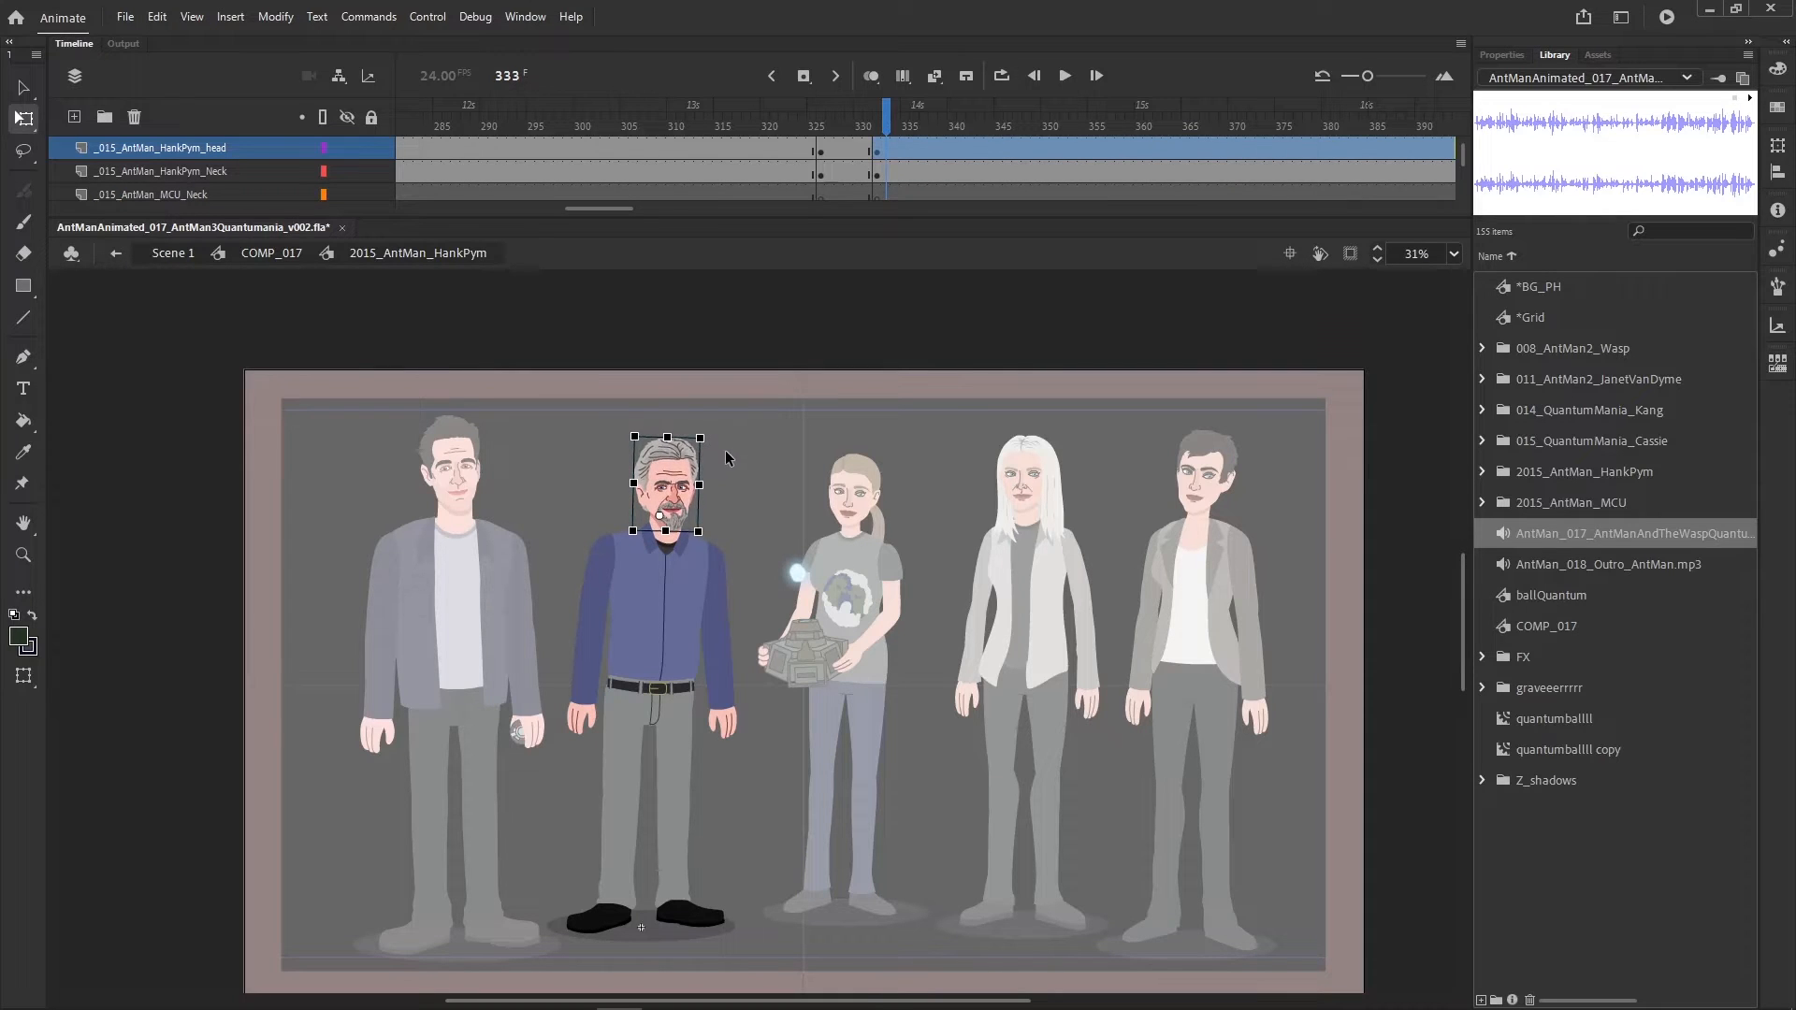
{"action": "mouse_move", "coordinate": [886, 124]}
{"action": "left_mouse_down"}
{"action": "mouse_move", "coordinate": [840, 138]}
{"action": "mouse_move", "coordinate": [890, 151]}
{"action": "left_mouse_up"}
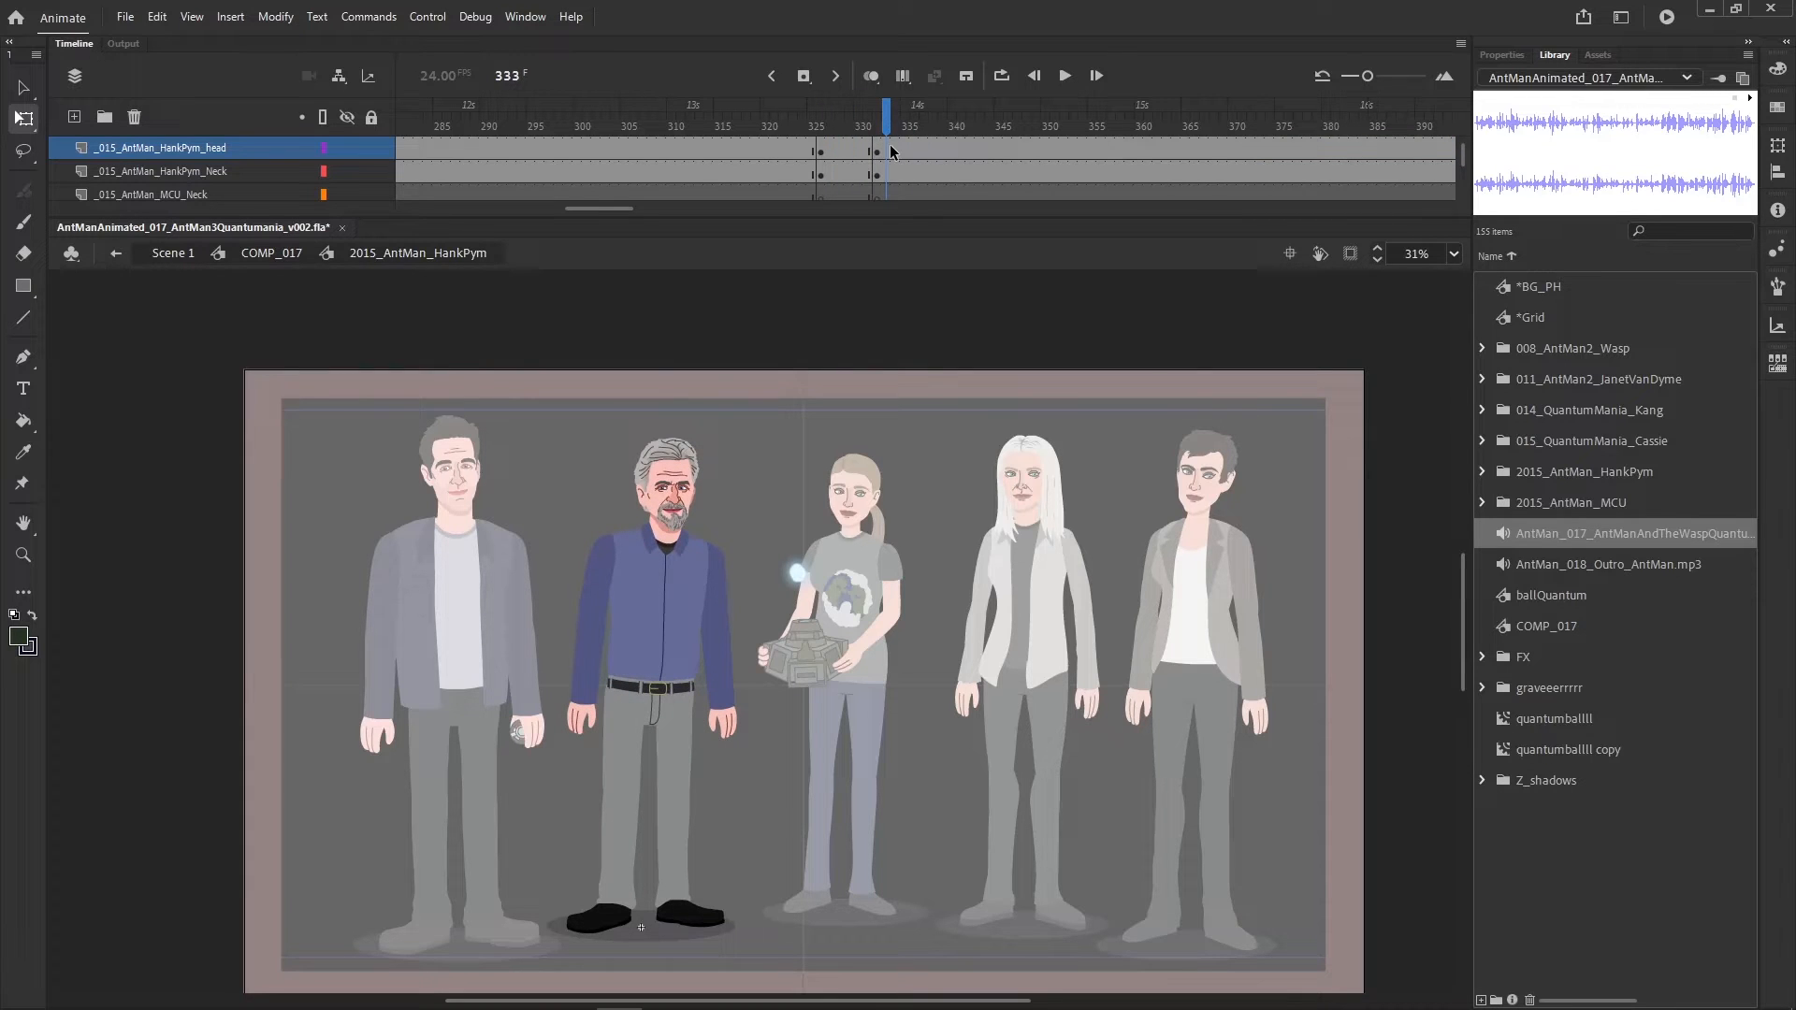
- Create an eased classic tween between frames 326 and 332 across all of Hank Pym's layers
{"action": "scroll", "coordinate": [849, 150], "scroll_direction": "up", "scroll_amount": 2}
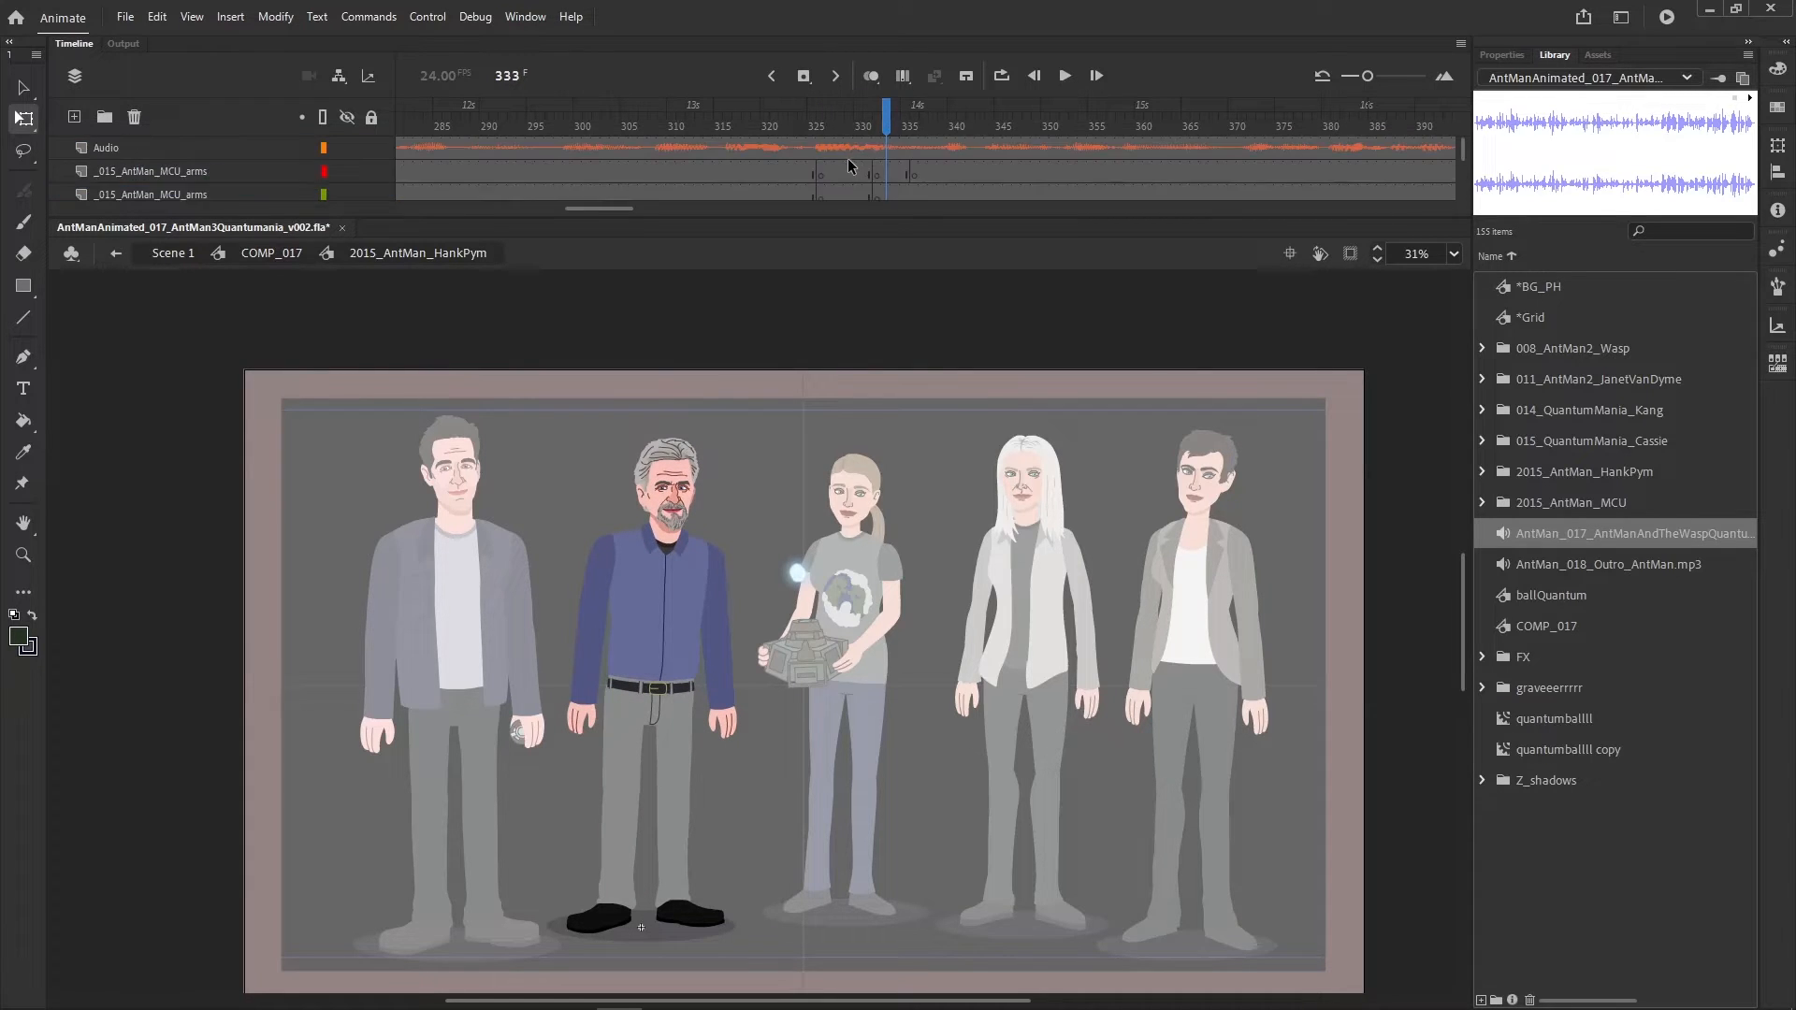
{"action": "left_click", "coordinate": [830, 196]}
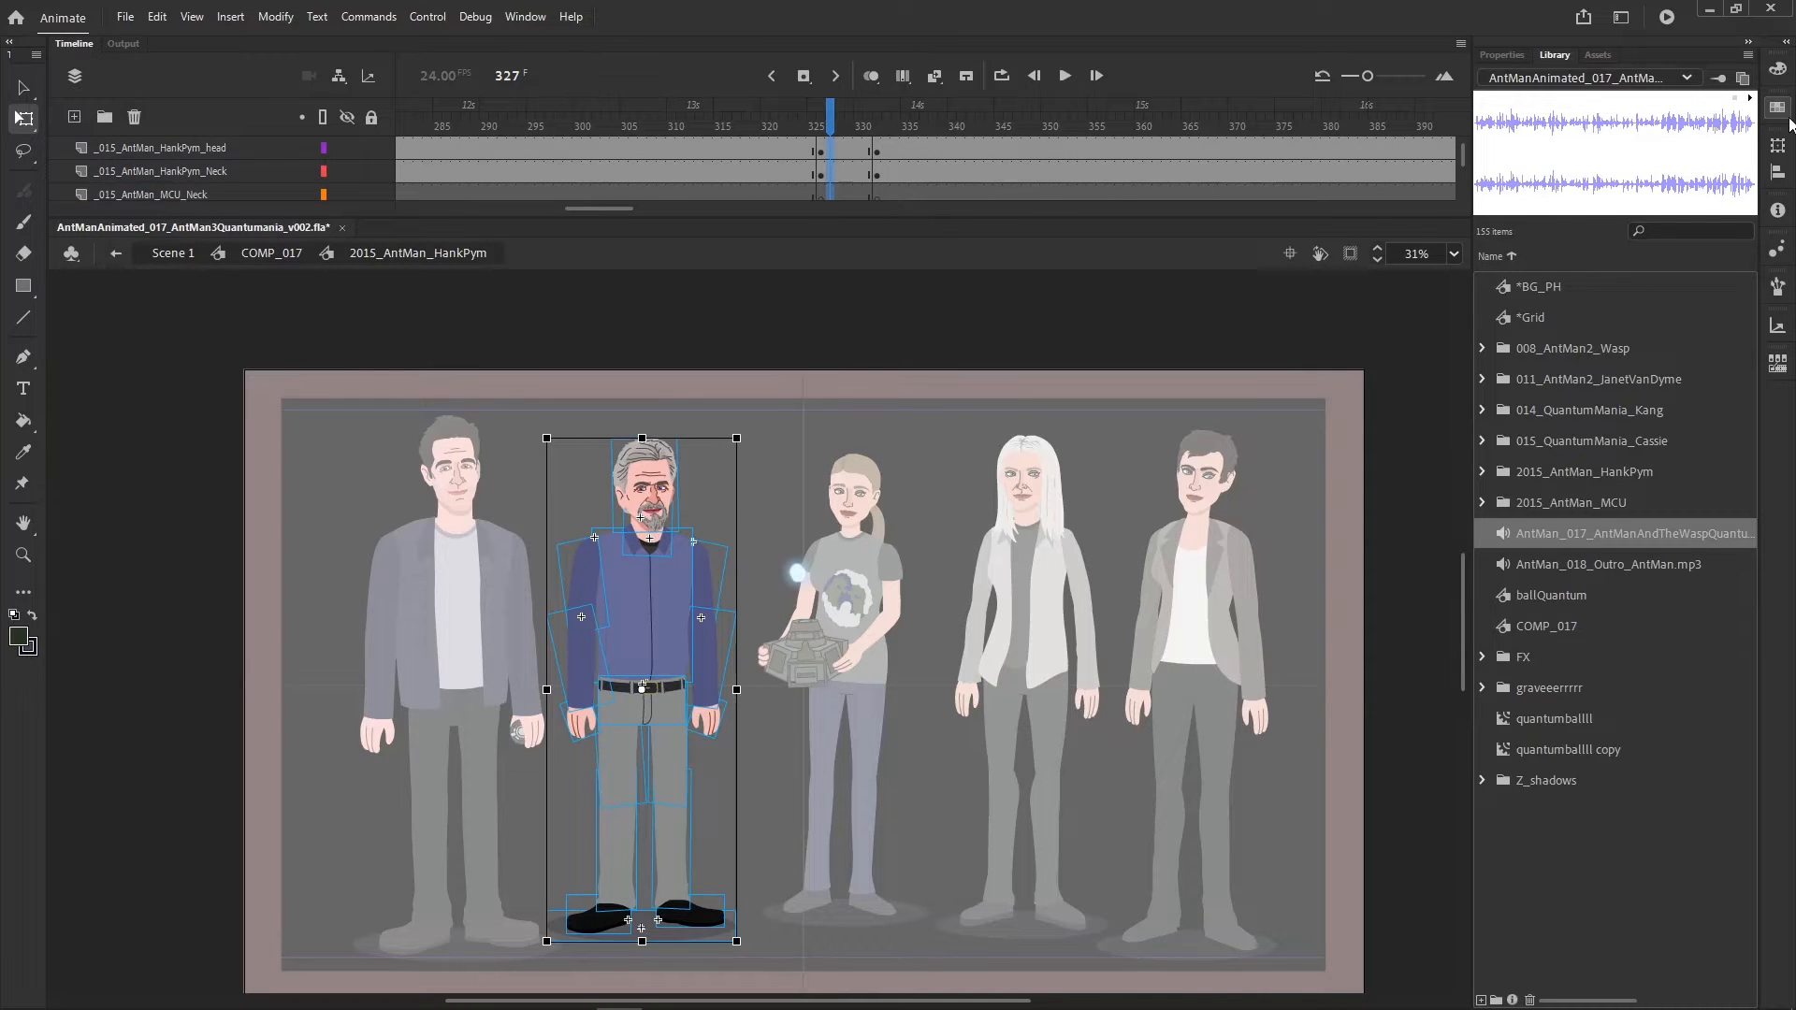
{"action": "key", "text": "F3"}
{"action": "left_click", "coordinate": [1503, 56]}
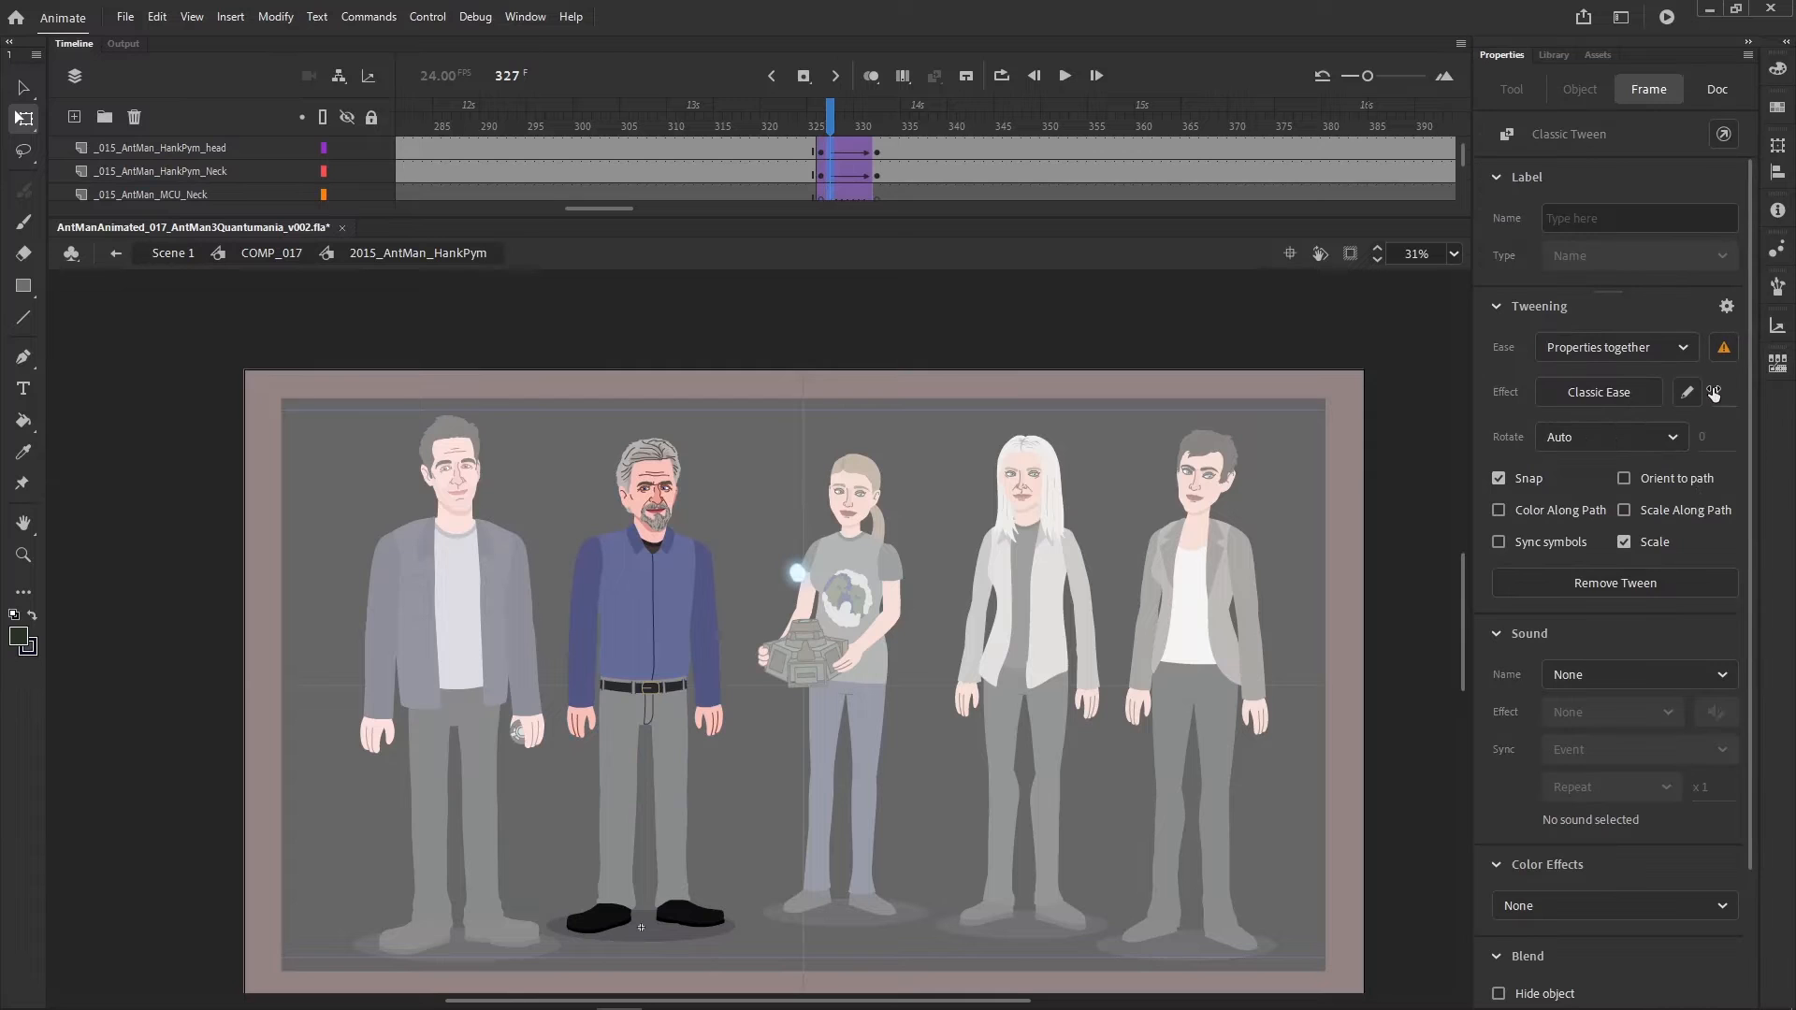
{"action": "left_click_drag", "start_coordinate": [1717, 393], "coordinate": [1777, 87]}
{"action": "left_click", "coordinate": [879, 426]}
- Step through the new tween from frame 326 to frame 332 to check Hank Pym's lean
{"action": "key", "text": "comma"}
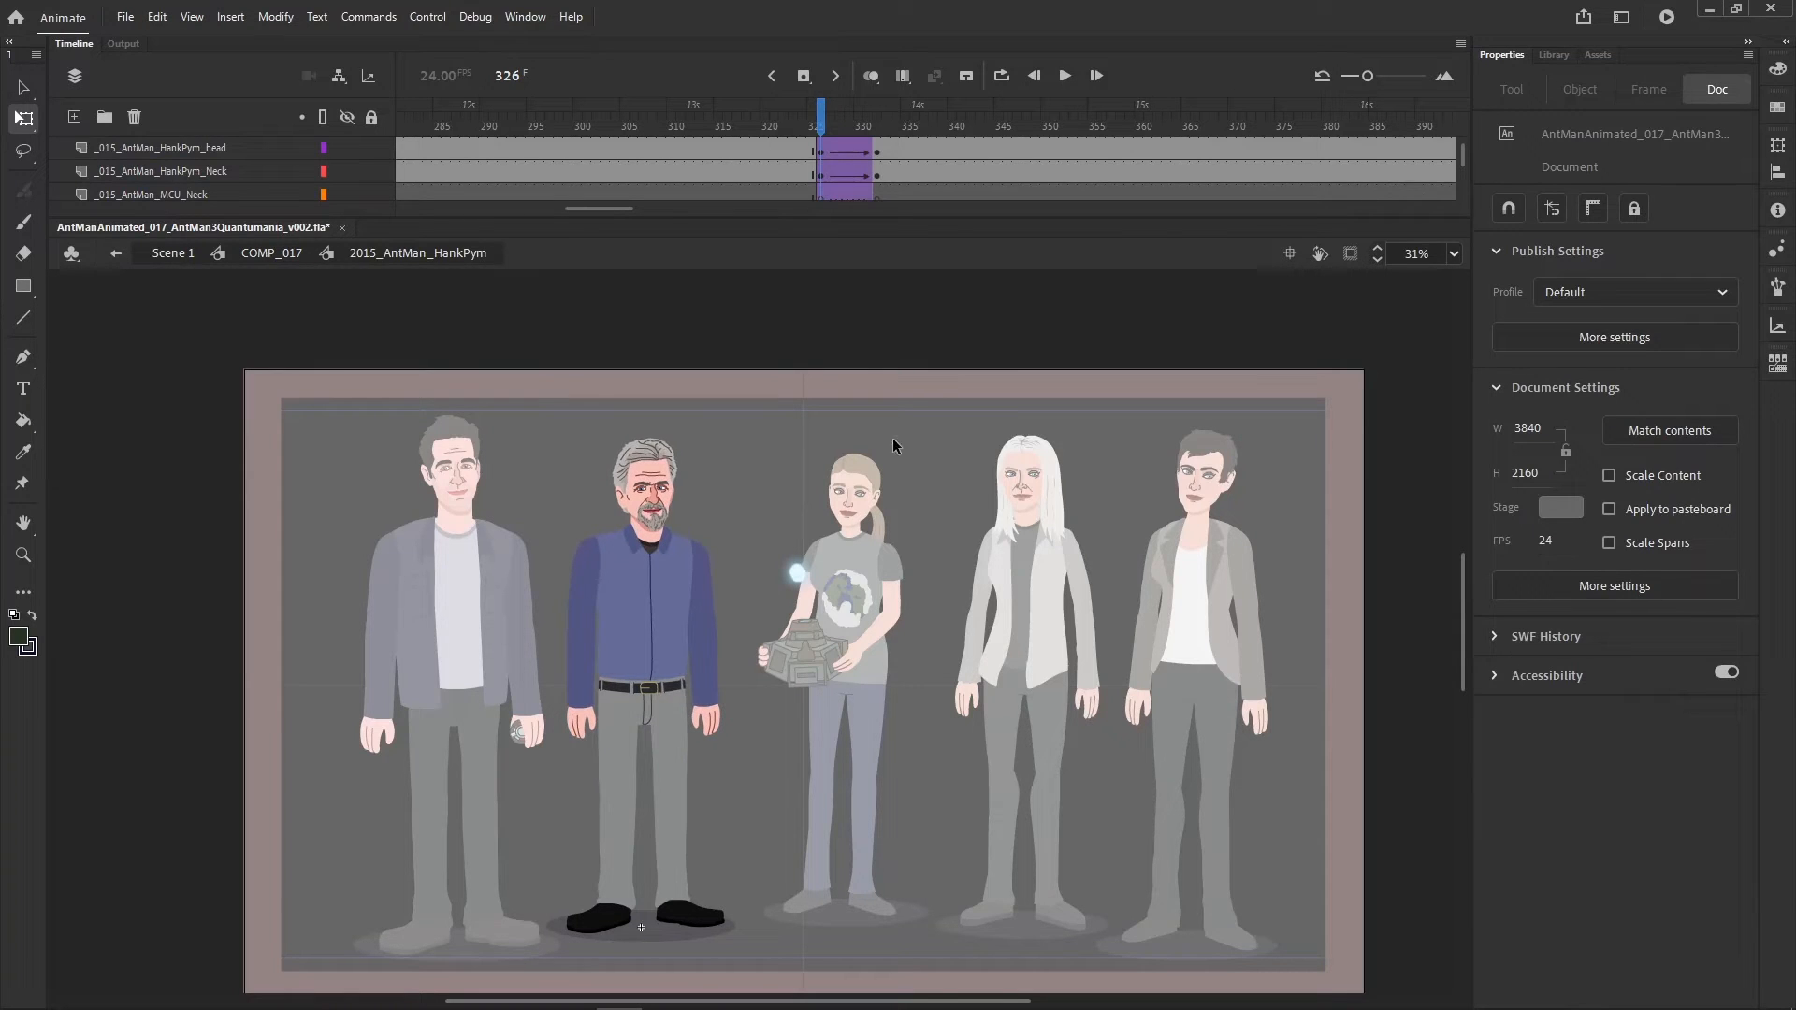
{"action": "key", "text": "period"}
{"action": "key", "text": "period"}
{"action": "key", "text": "period"}
{"action": "key", "text": "period"}
{"action": "key", "text": "period"}
{"action": "key", "text": "period"}
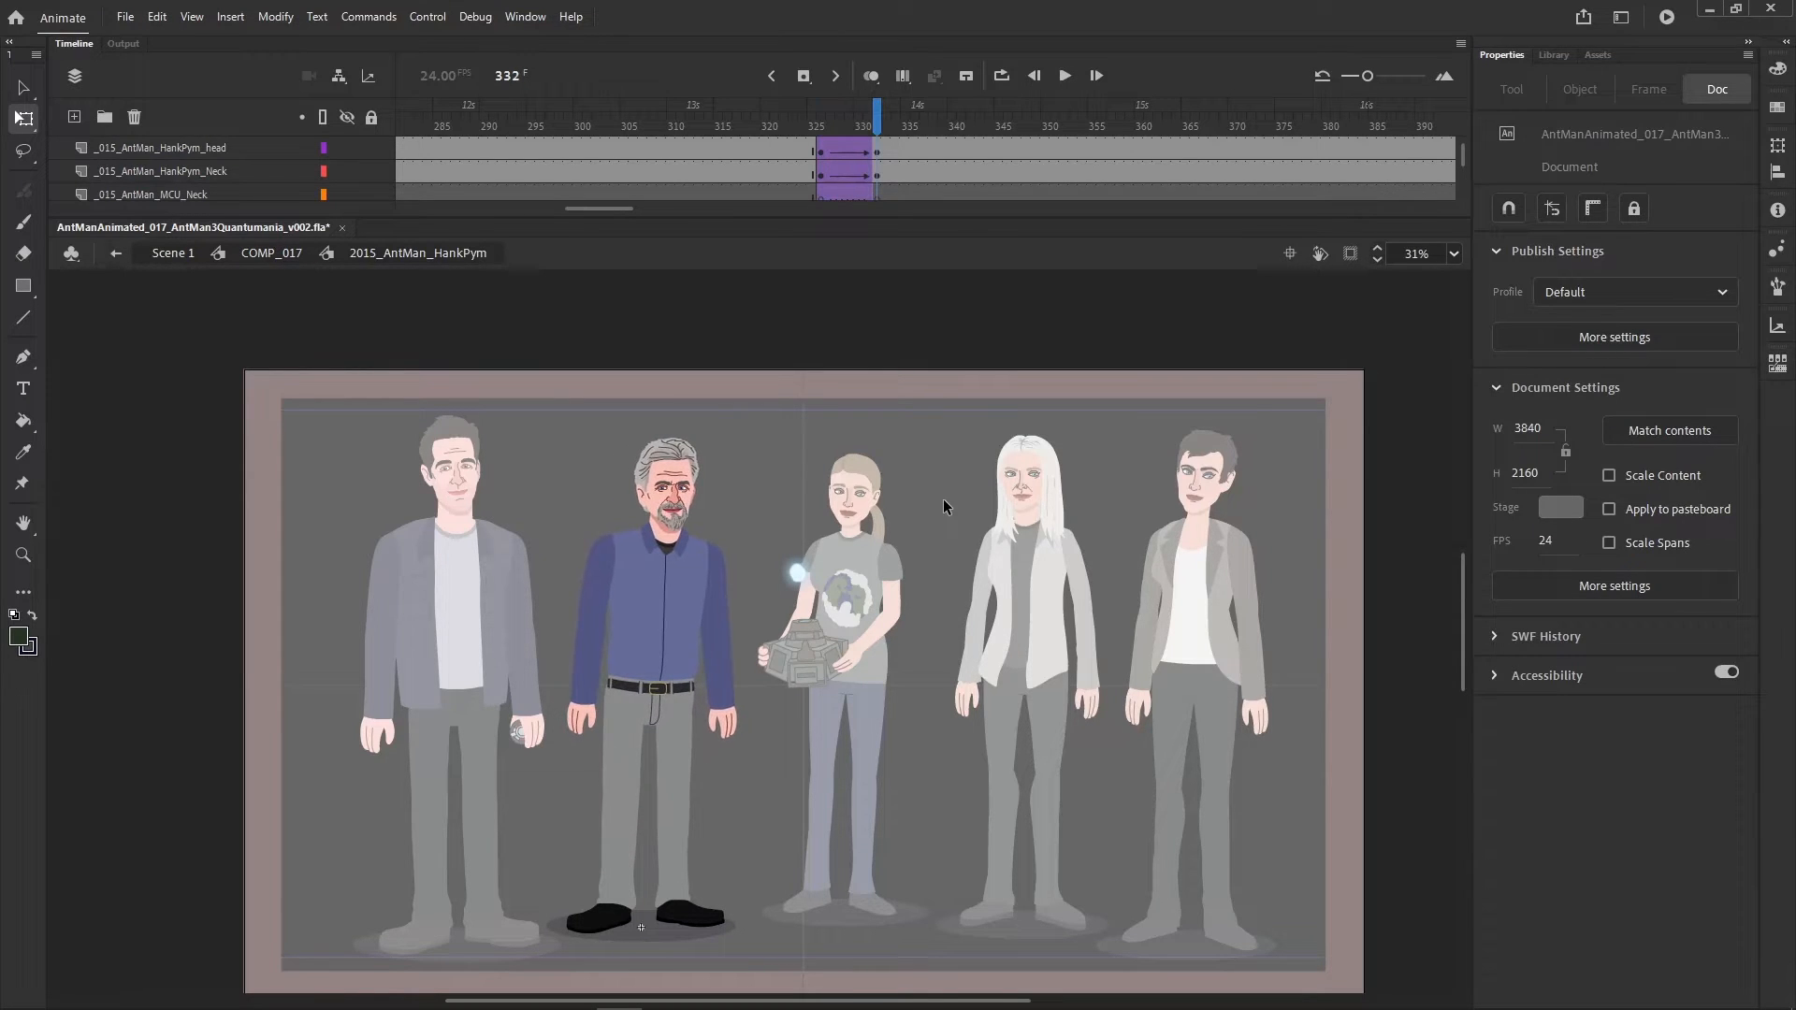
- Set the classic tween's ease-out to 100 across Hank Pym's layers and play the motion back
{"action": "scroll", "coordinate": [839, 173], "scroll_direction": "up", "scroll_amount": 3}
{"action": "left_click_drag", "start_coordinate": [831, 304], "coordinate": [834, 306]}
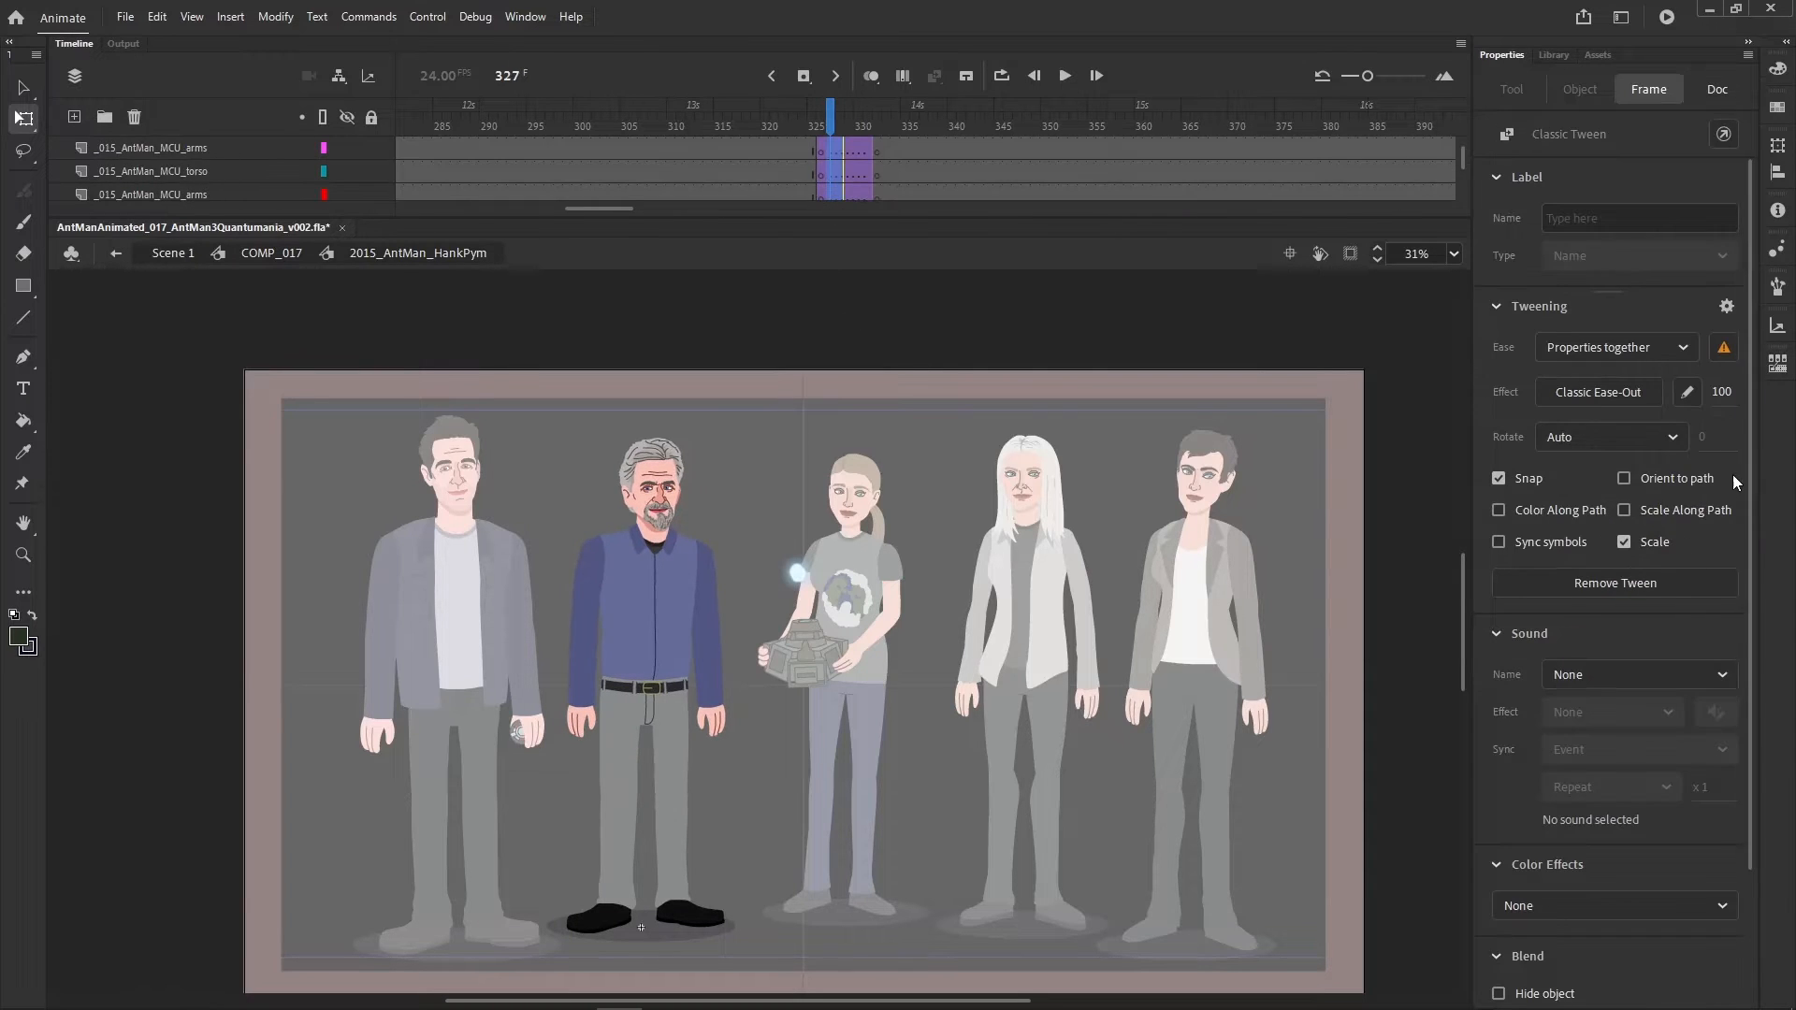
{"action": "left_click", "coordinate": [824, 129]}
{"action": "key", "text": "Return"}
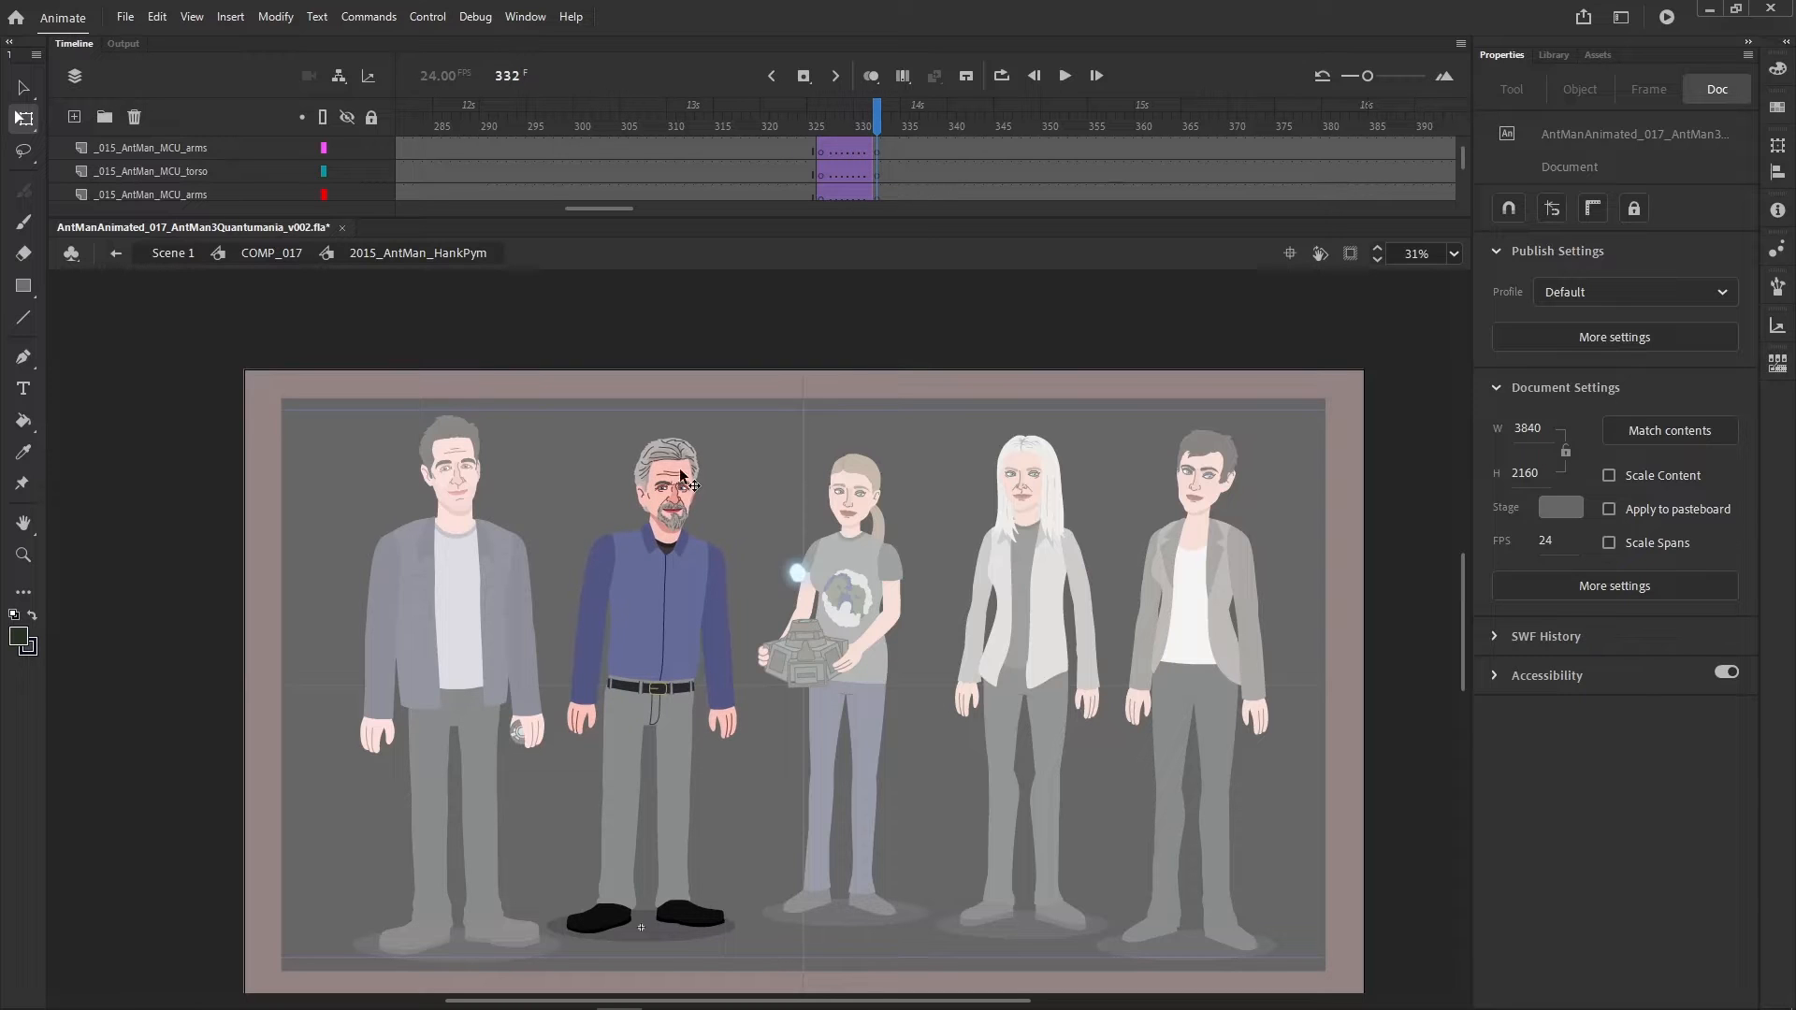
- Synchronize the symbols over all frames of the _015_AntMan_HankPym_head layer, and check the head's looping settings at frame 326
{"action": "left_click", "coordinate": [669, 475]}
{"action": "left_click", "coordinate": [827, 140]}
{"action": "left_click", "coordinate": [721, 340]}
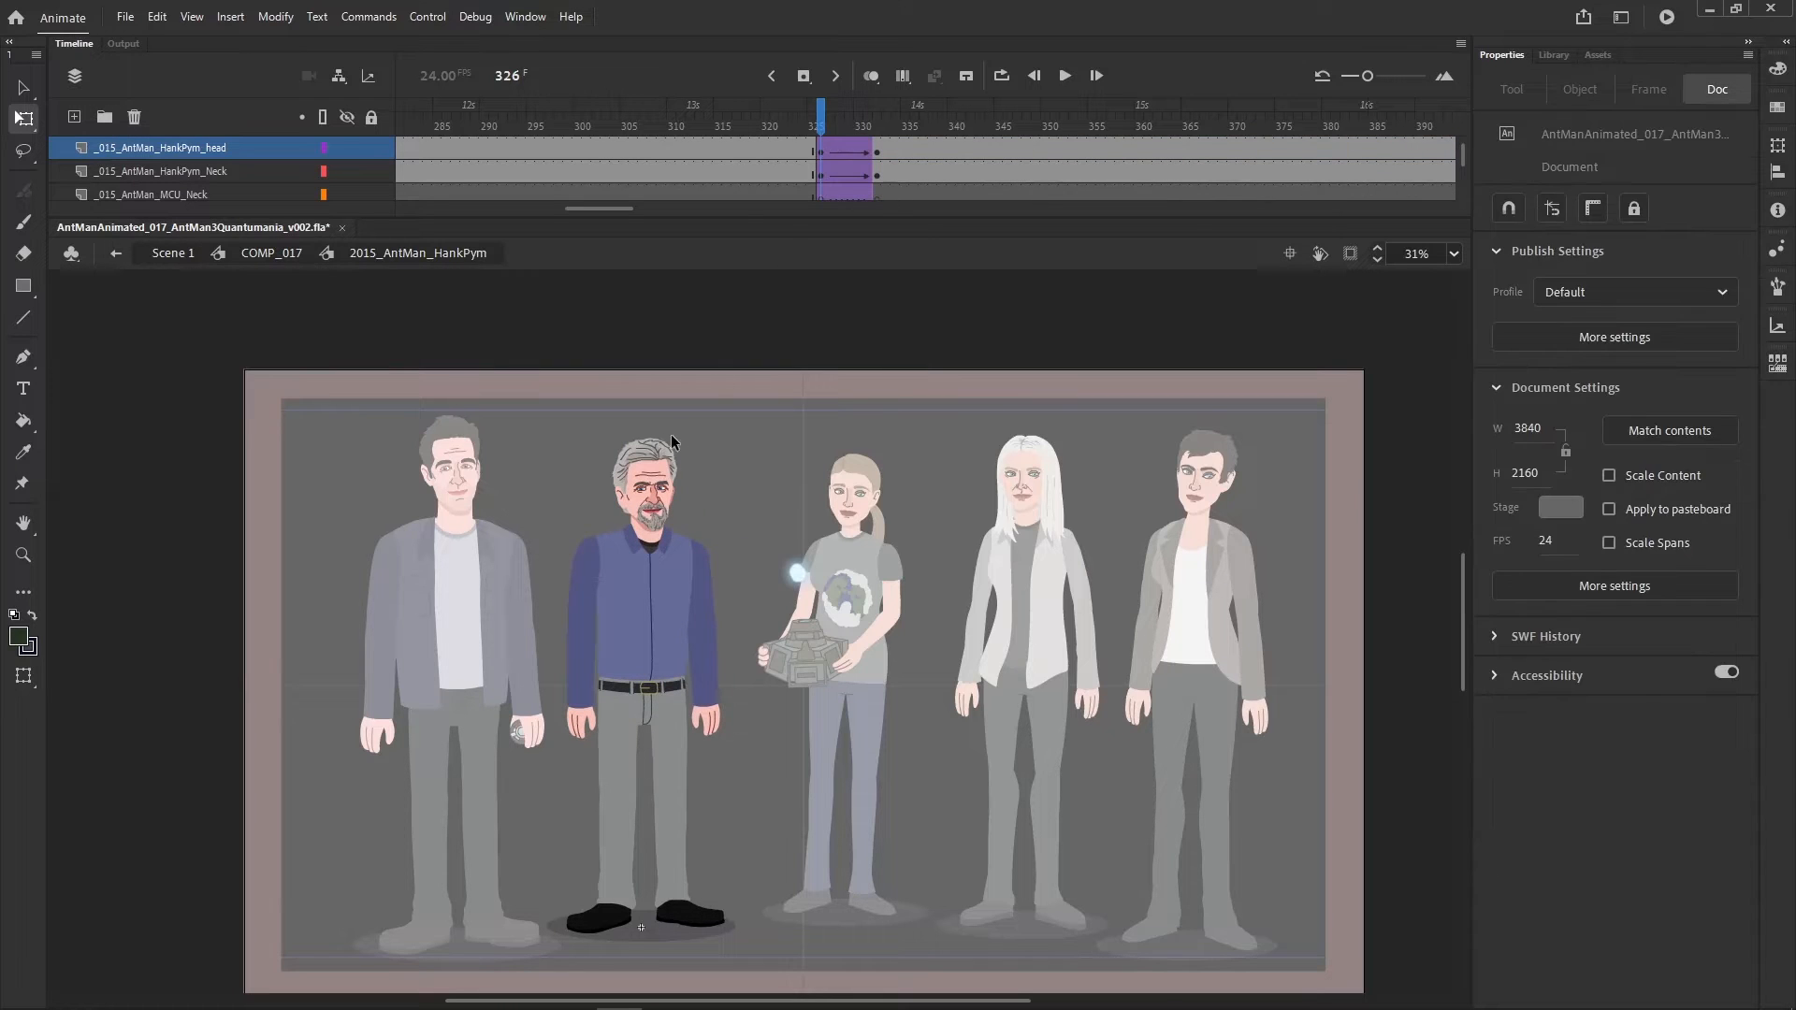
{"action": "left_click", "coordinate": [664, 478]}
{"action": "left_click", "coordinate": [149, 148]}
{"action": "right_click", "coordinate": [904, 151]}
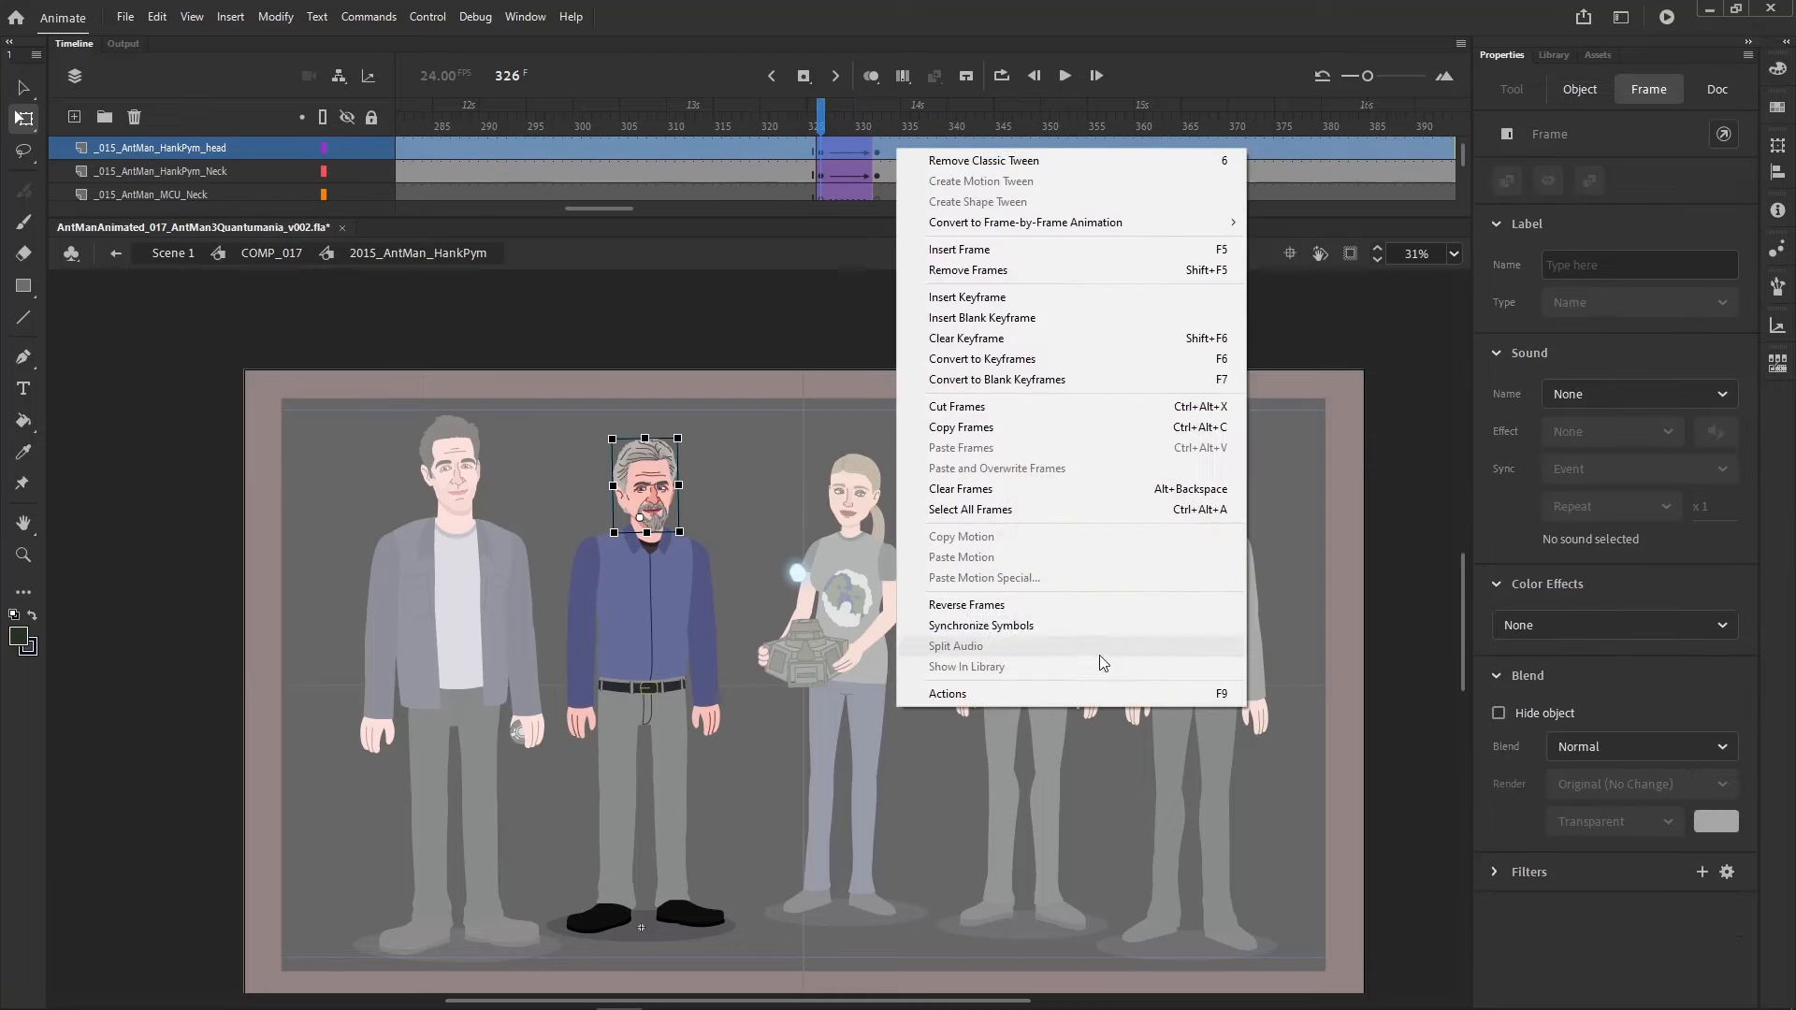
{"action": "left_click", "coordinate": [1028, 621]}
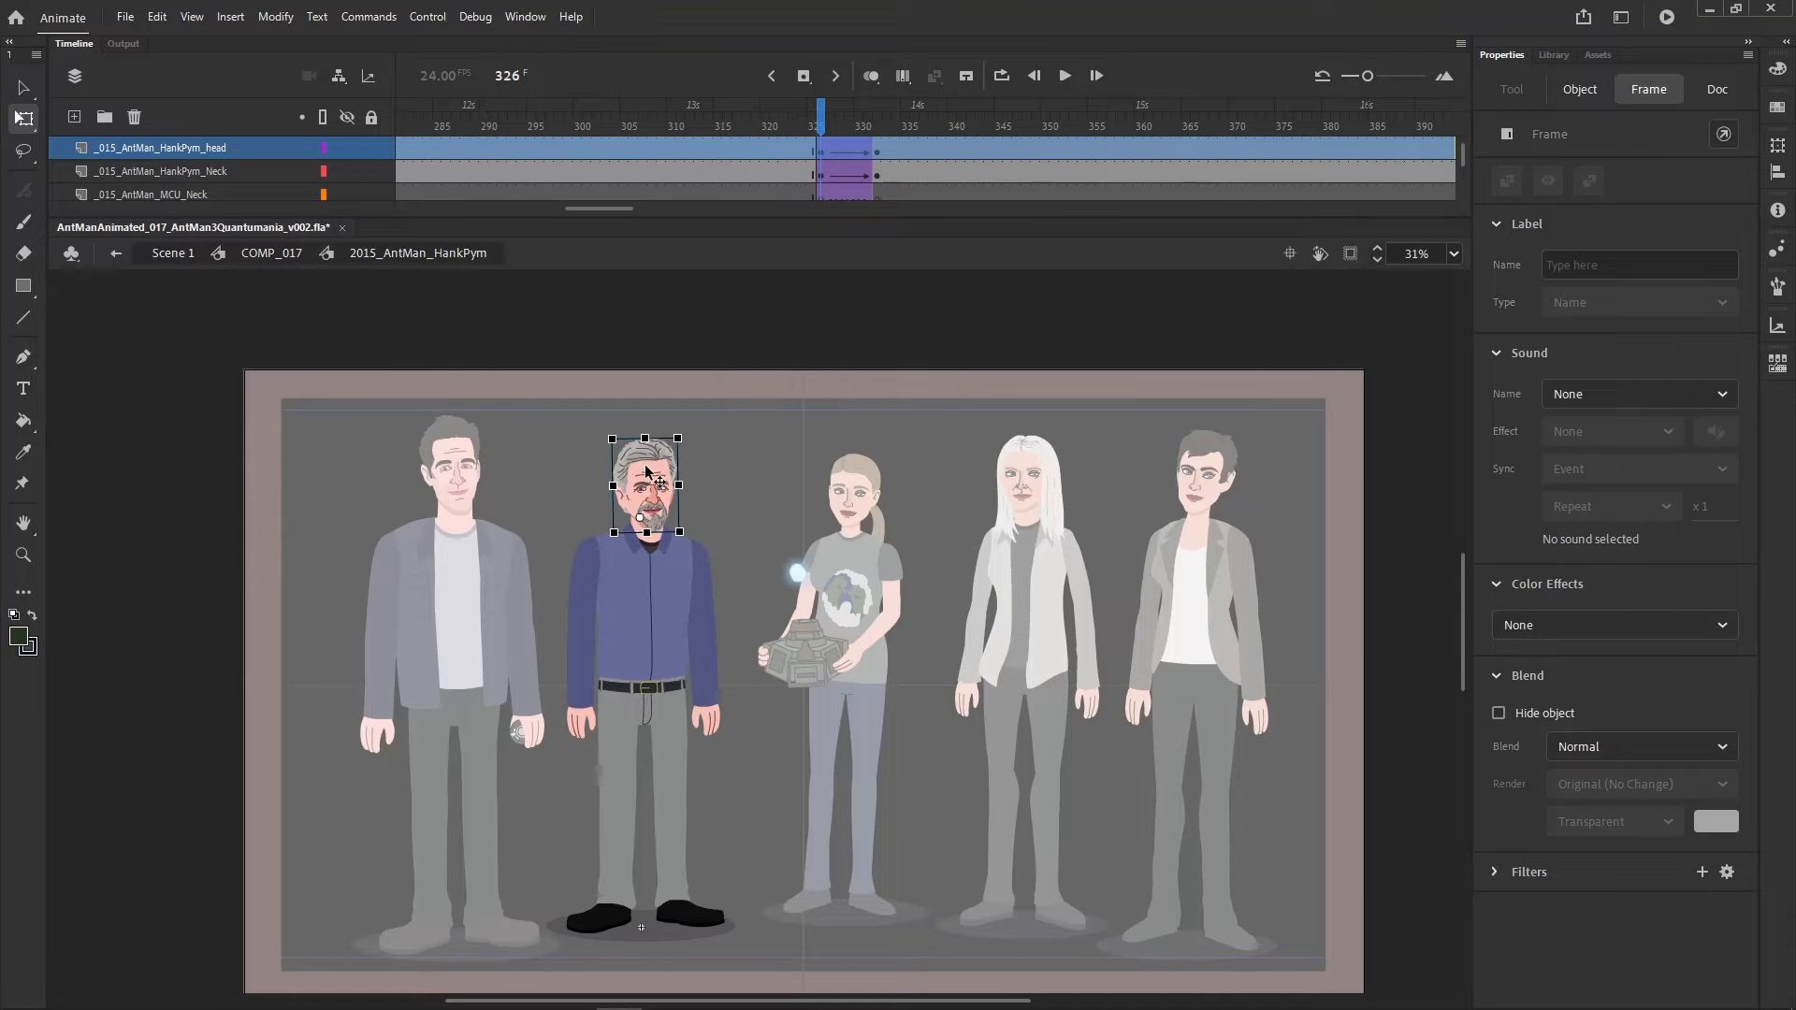
{"action": "left_click", "coordinate": [647, 471]}
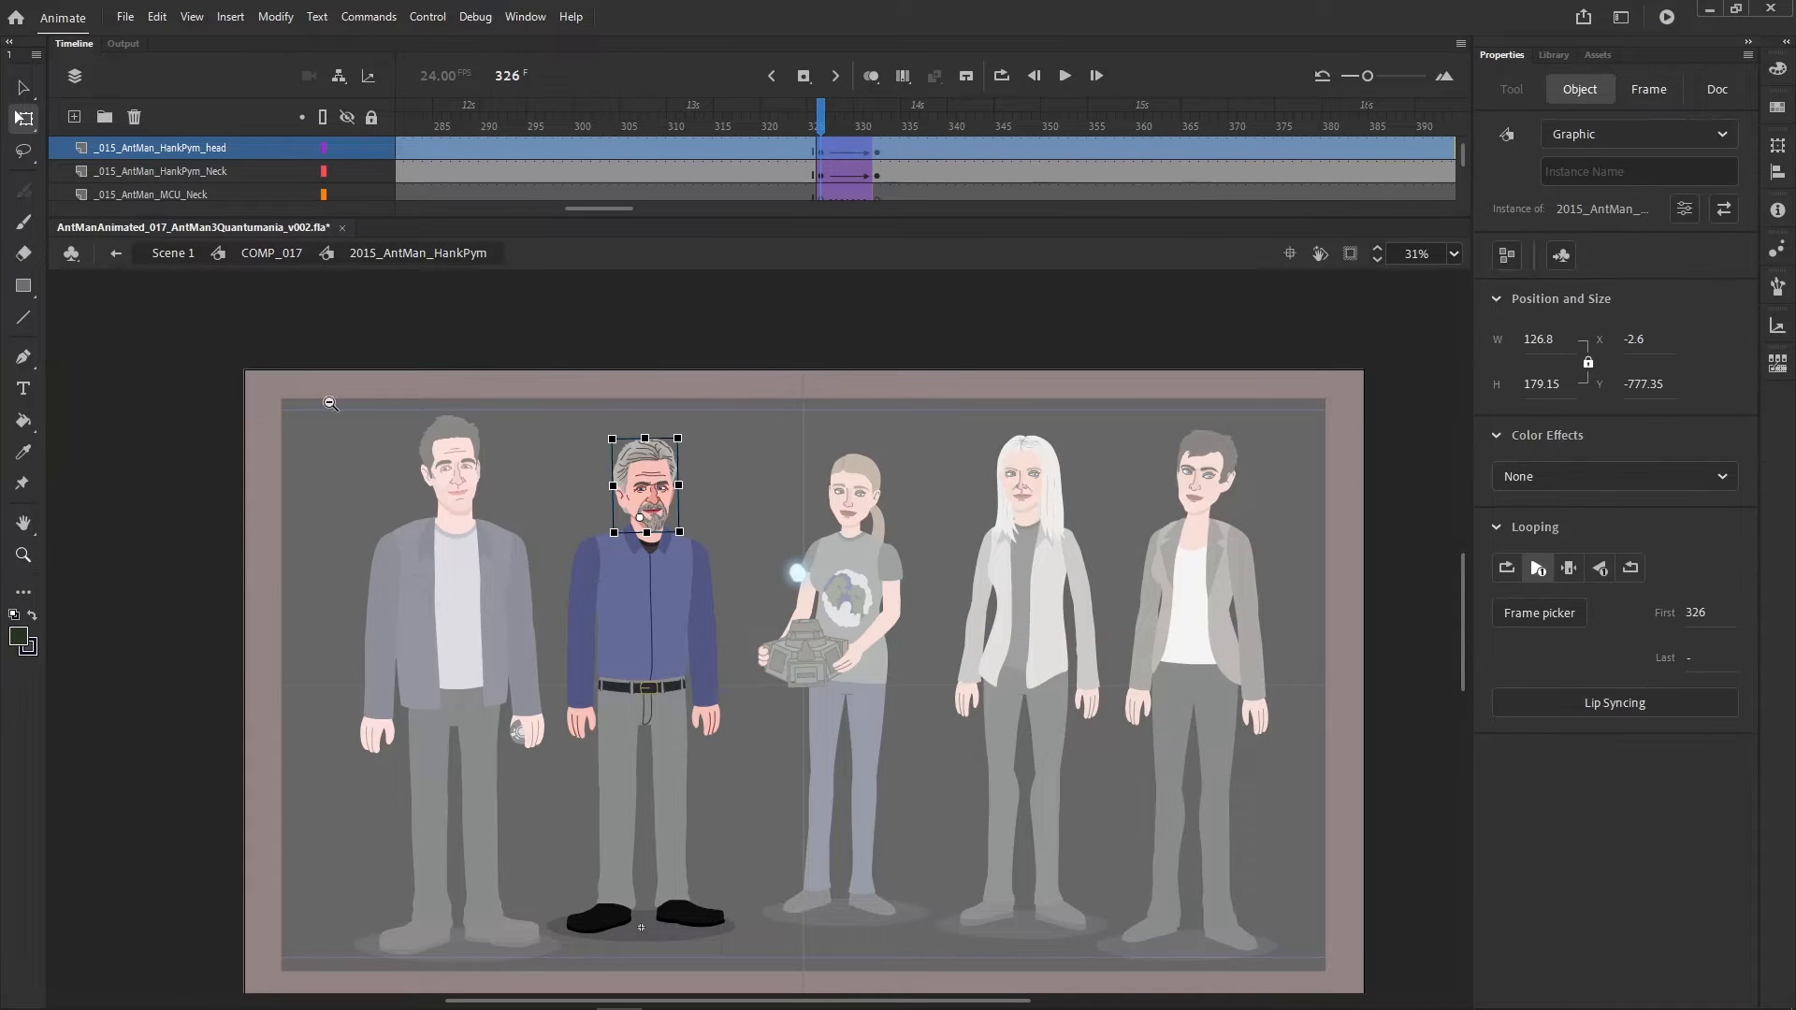
- Insert keyframes at frame 315 across all layers inside the 2015_AntMan_HankPym symbol
{"action": "key", "text": "z"}
{"action": "left_click_drag", "start_coordinate": [528, 416], "coordinate": [865, 707]}
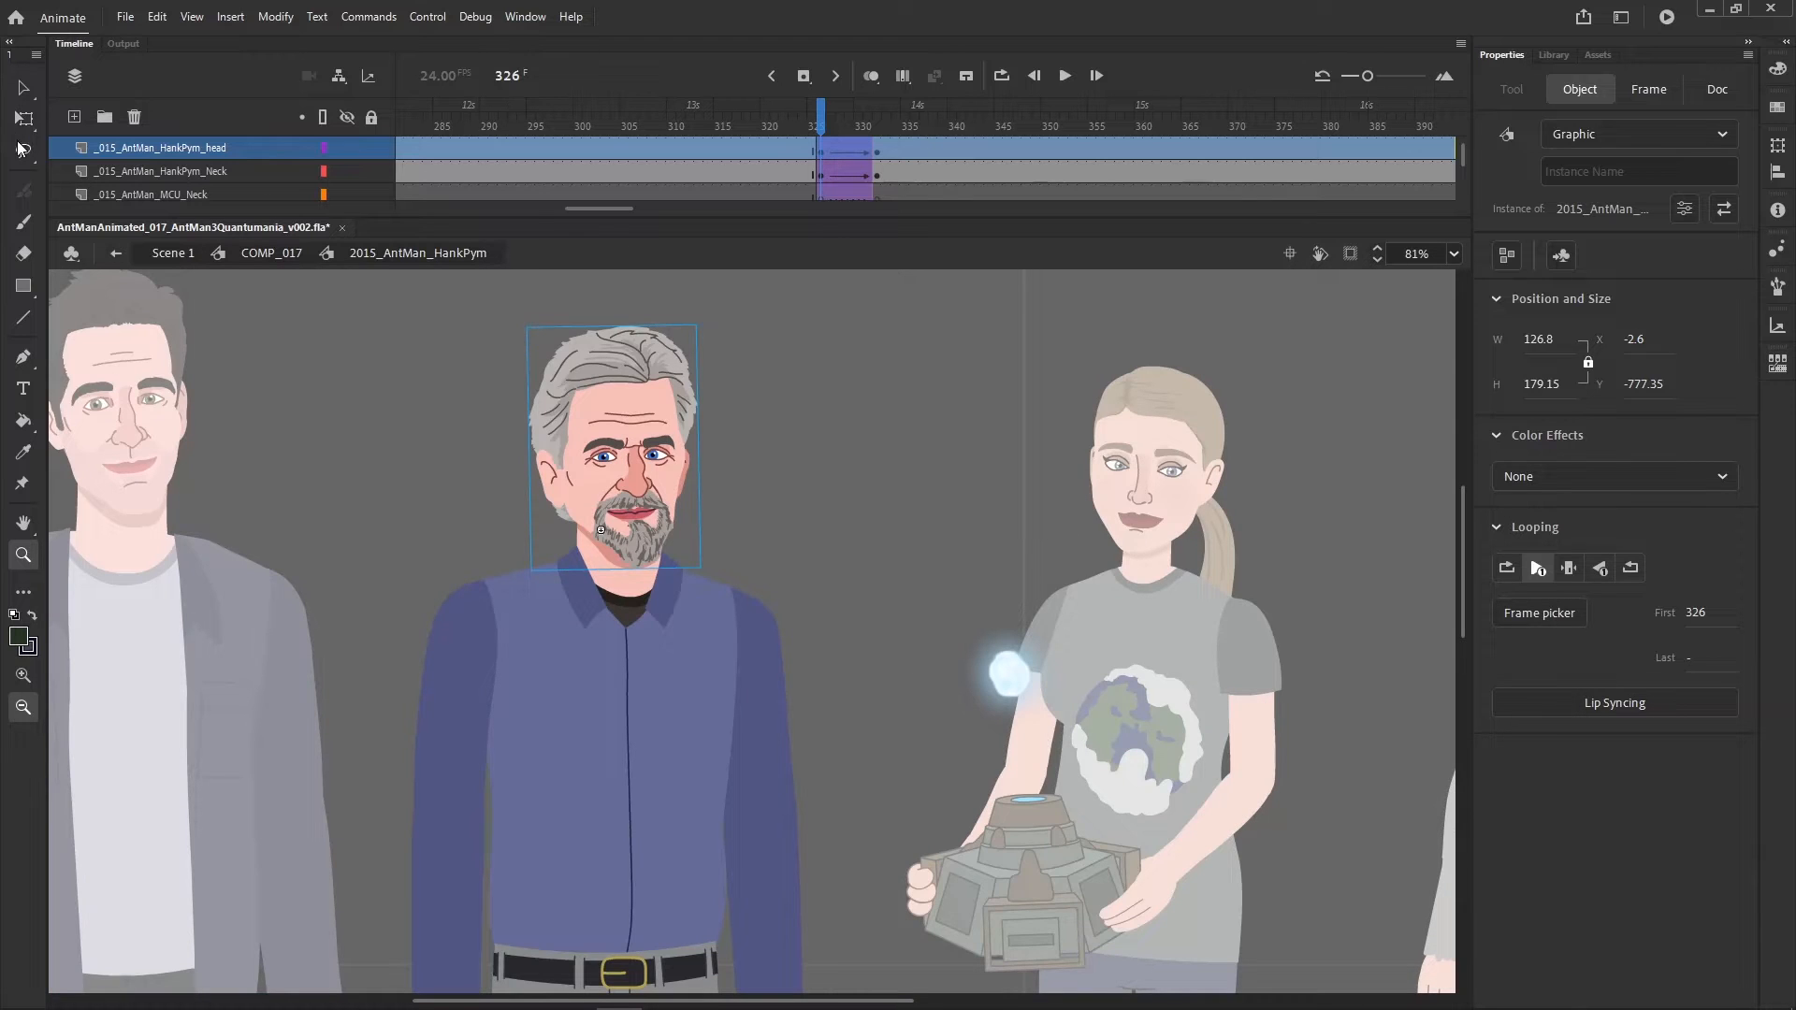
{"action": "key", "text": "q"}
{"action": "double_click", "coordinate": [907, 379]}
{"action": "left_click", "coordinate": [823, 118]}
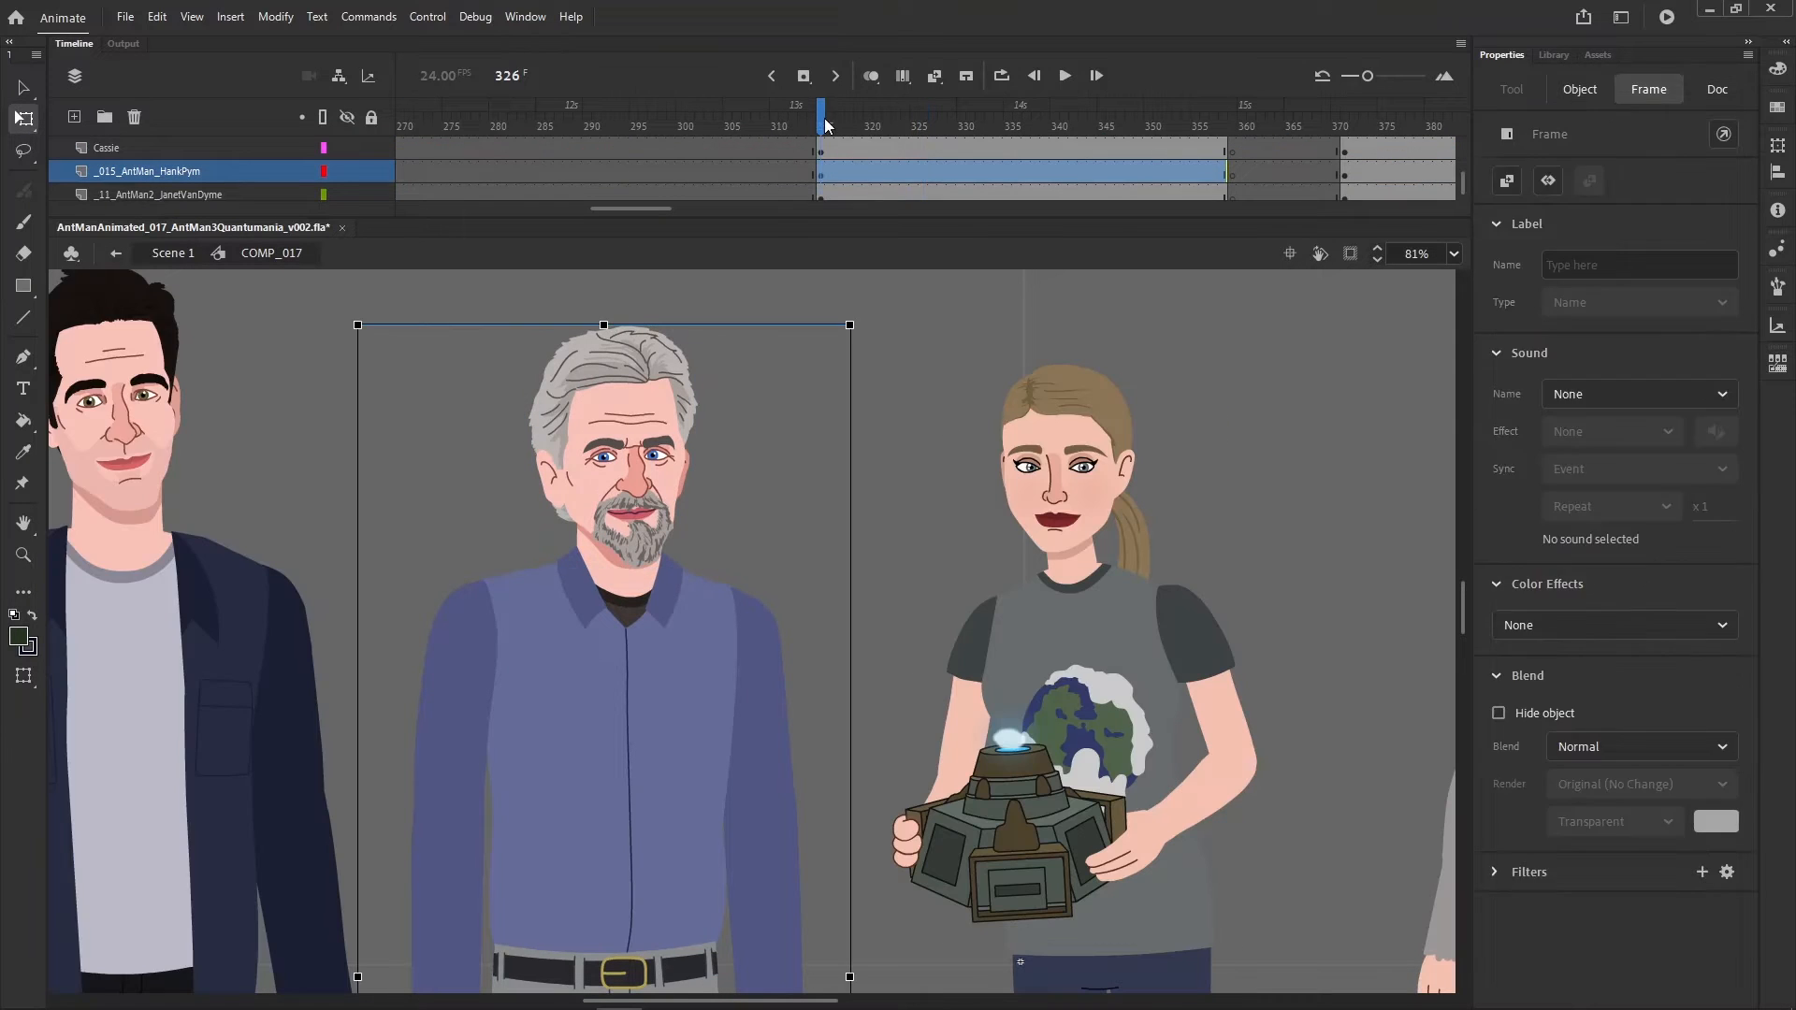
{"action": "double_click", "coordinate": [654, 488]}
{"action": "scroll", "coordinate": [870, 168], "scroll_direction": "up", "scroll_amount": 3}
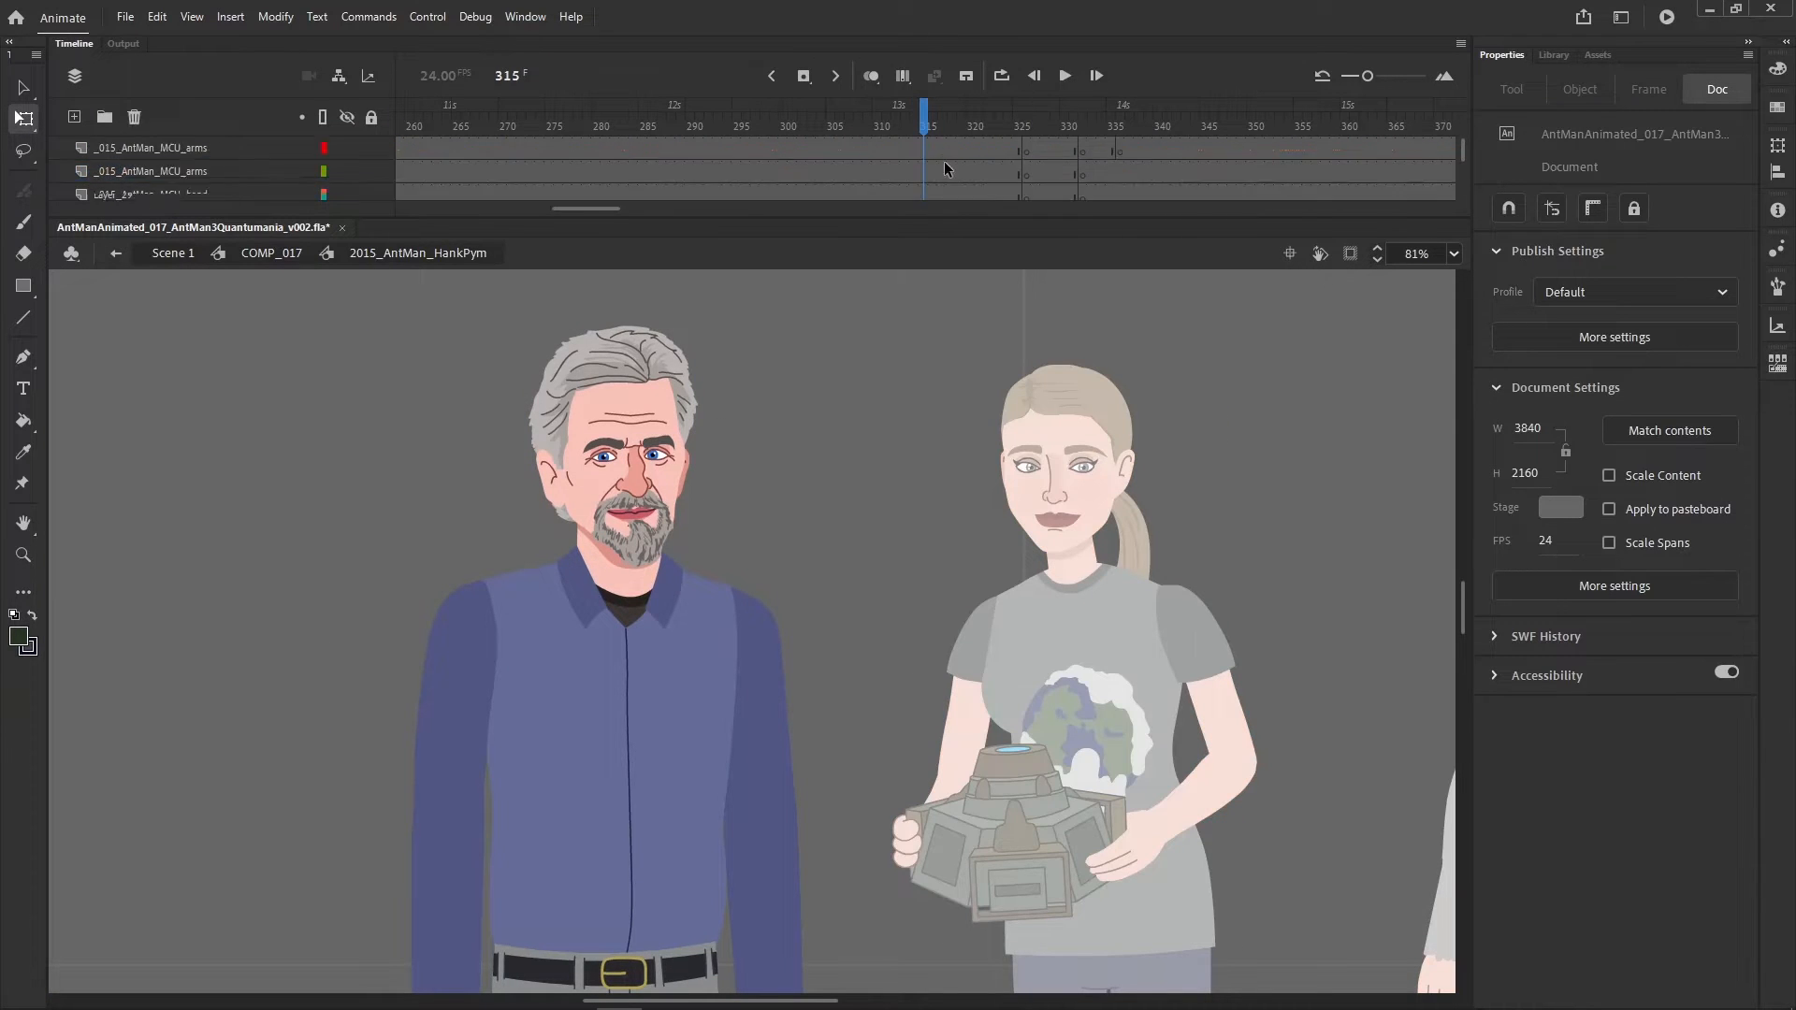
{"action": "left_click", "coordinate": [923, 170]}
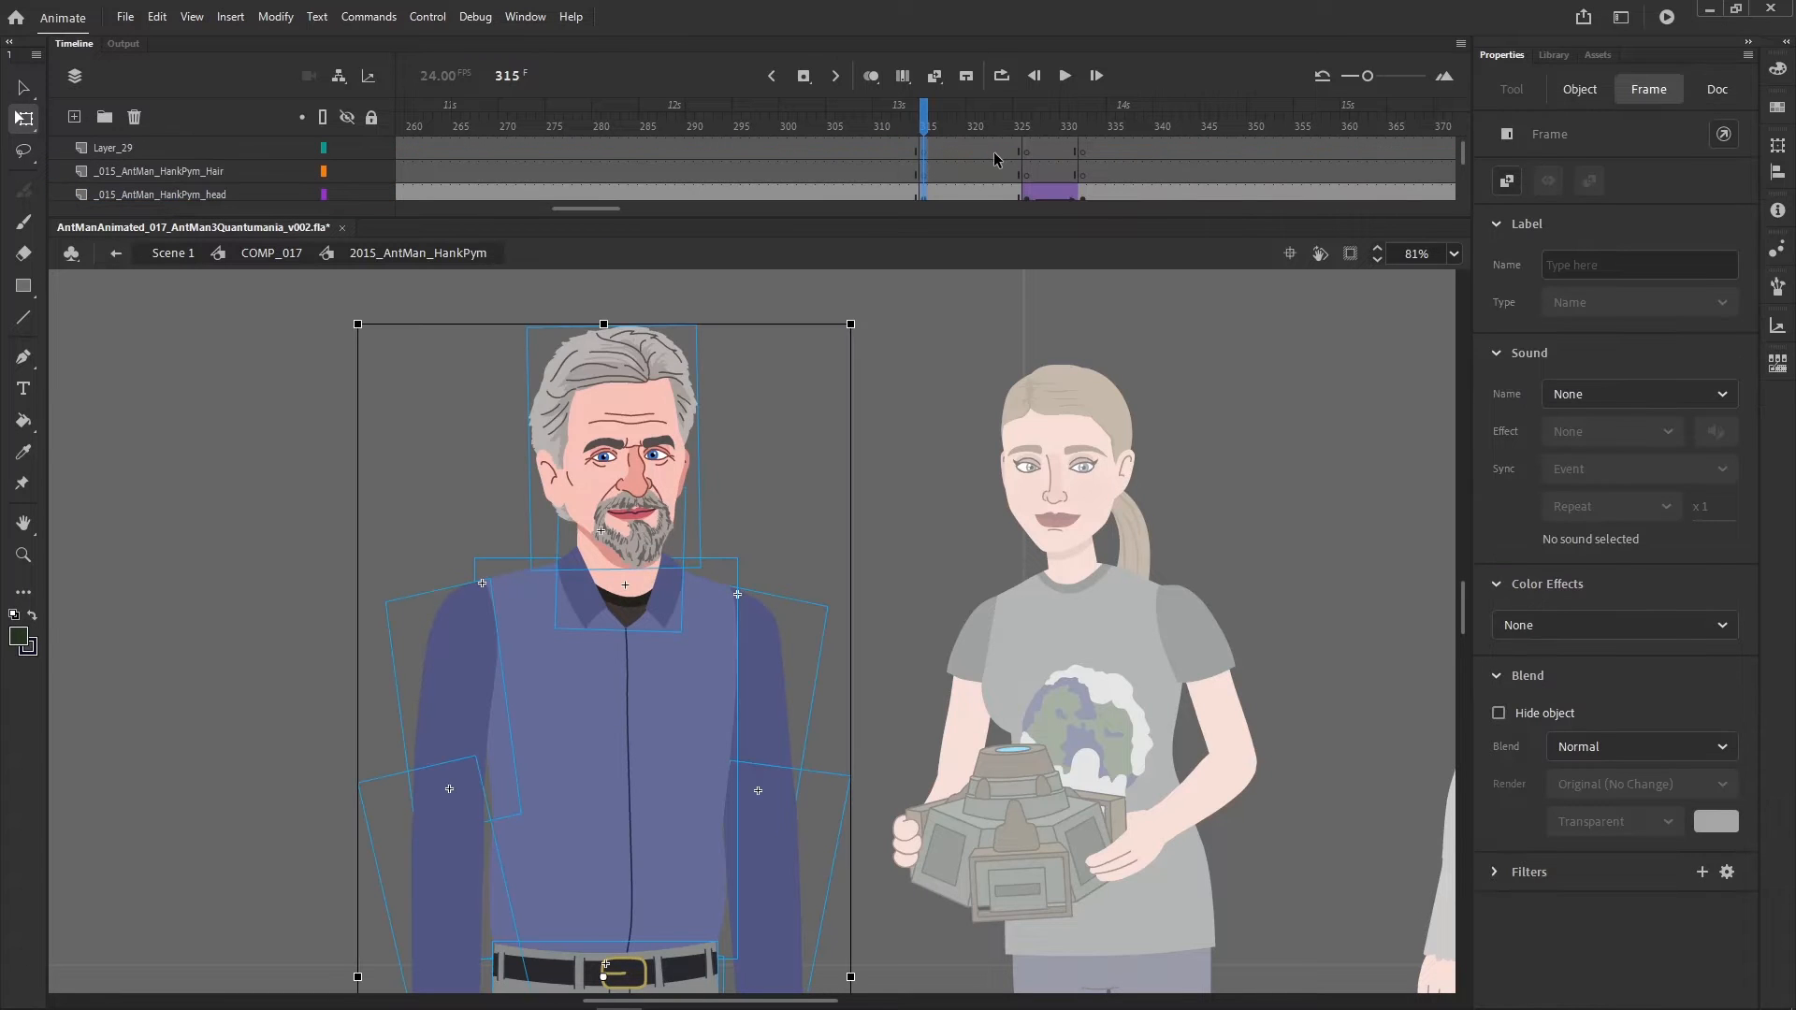
- Remove frames 324 and 325 across all of Hank Pym's layers so the lean tween starts at frame 324, and play it back
{"action": "double_click", "coordinate": [998, 389]}
{"action": "left_click_drag", "start_coordinate": [925, 126], "coordinate": [1008, 124]}
{"action": "scroll", "coordinate": [1012, 165], "scroll_direction": "up", "scroll_amount": 3}
{"action": "left_click", "coordinate": [1071, 146]}
{"action": "left_click", "coordinate": [679, 432]}
{"action": "double_click", "coordinate": [652, 412]}
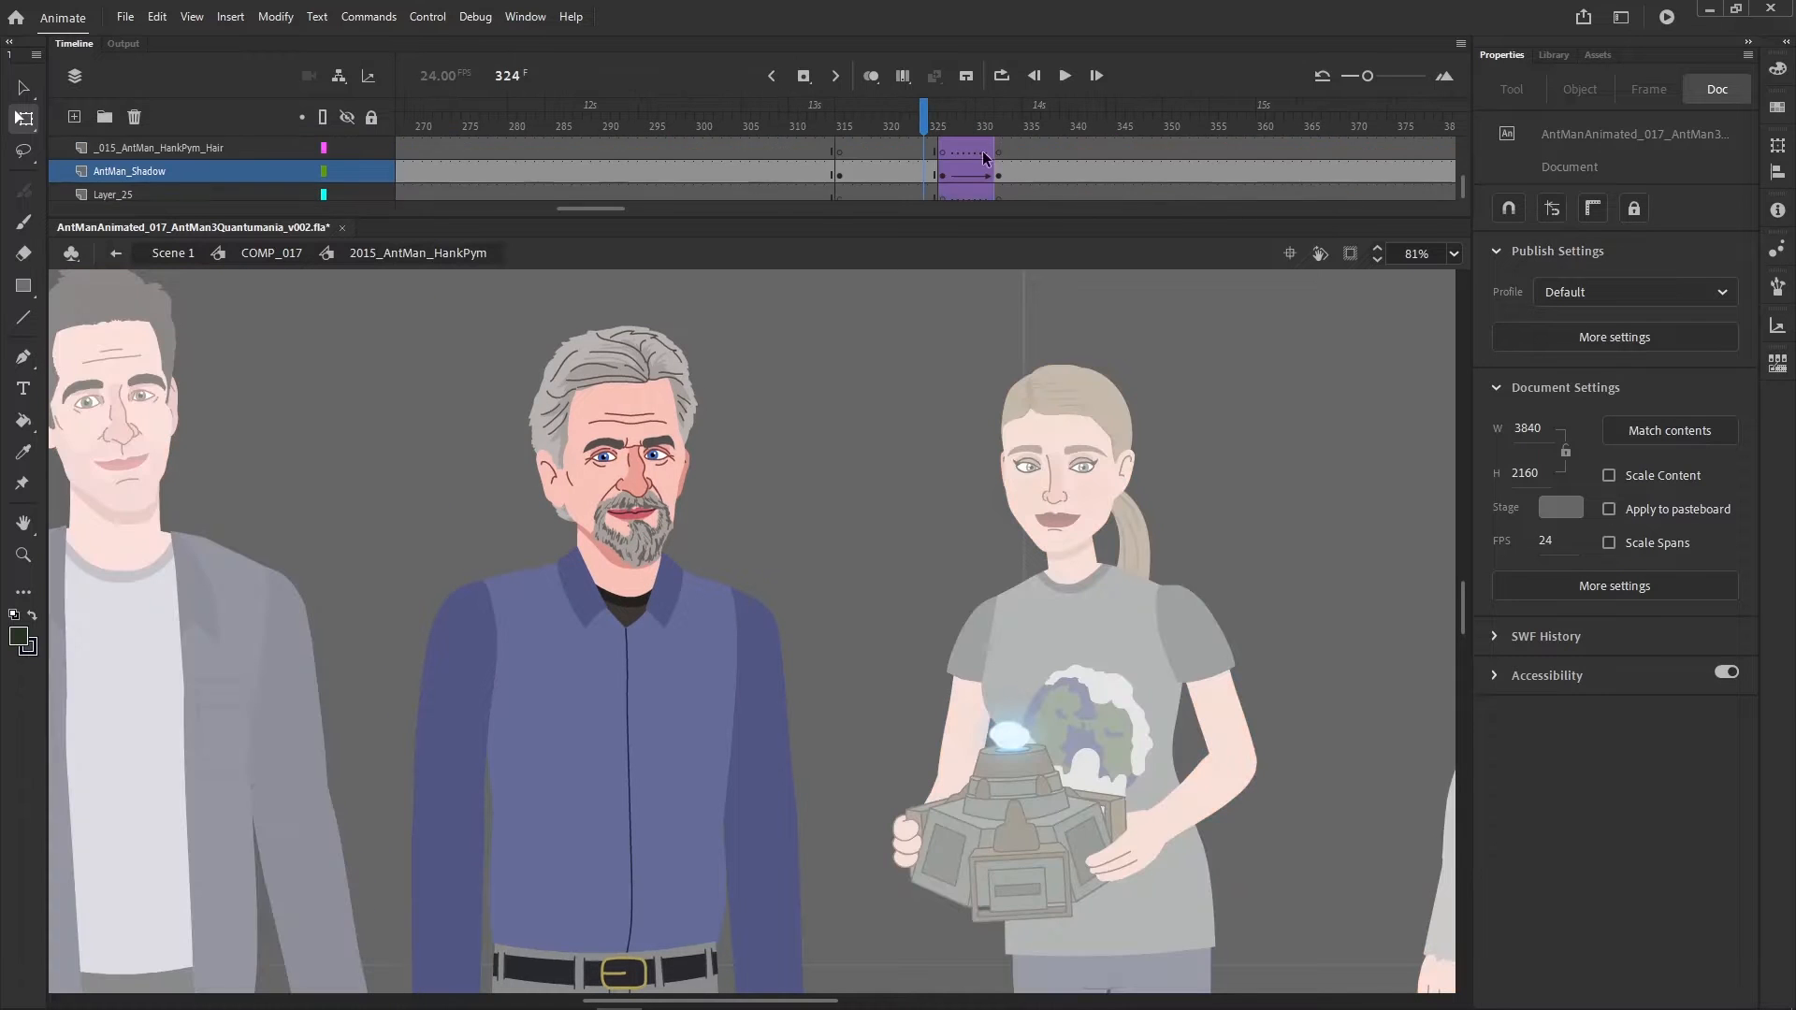
{"action": "left_click", "coordinate": [924, 173]}
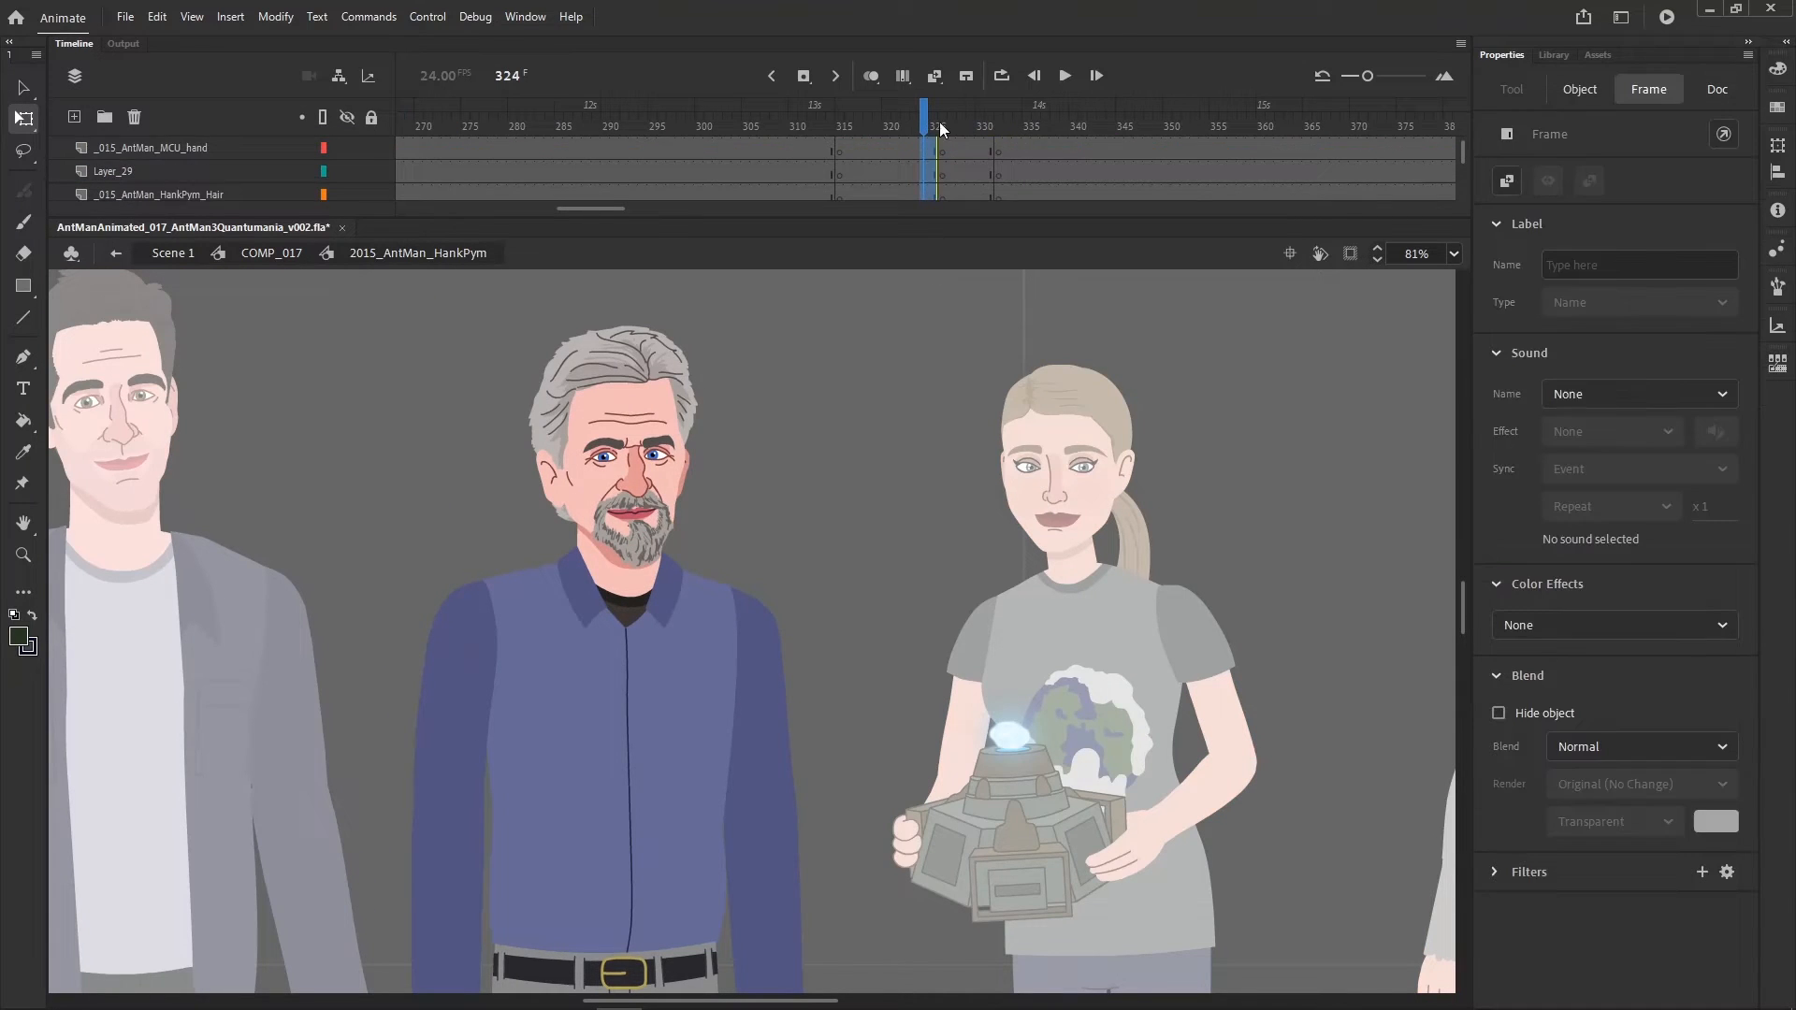
{"action": "right_click", "coordinate": [921, 180]}
{"action": "left_click", "coordinate": [991, 302]}
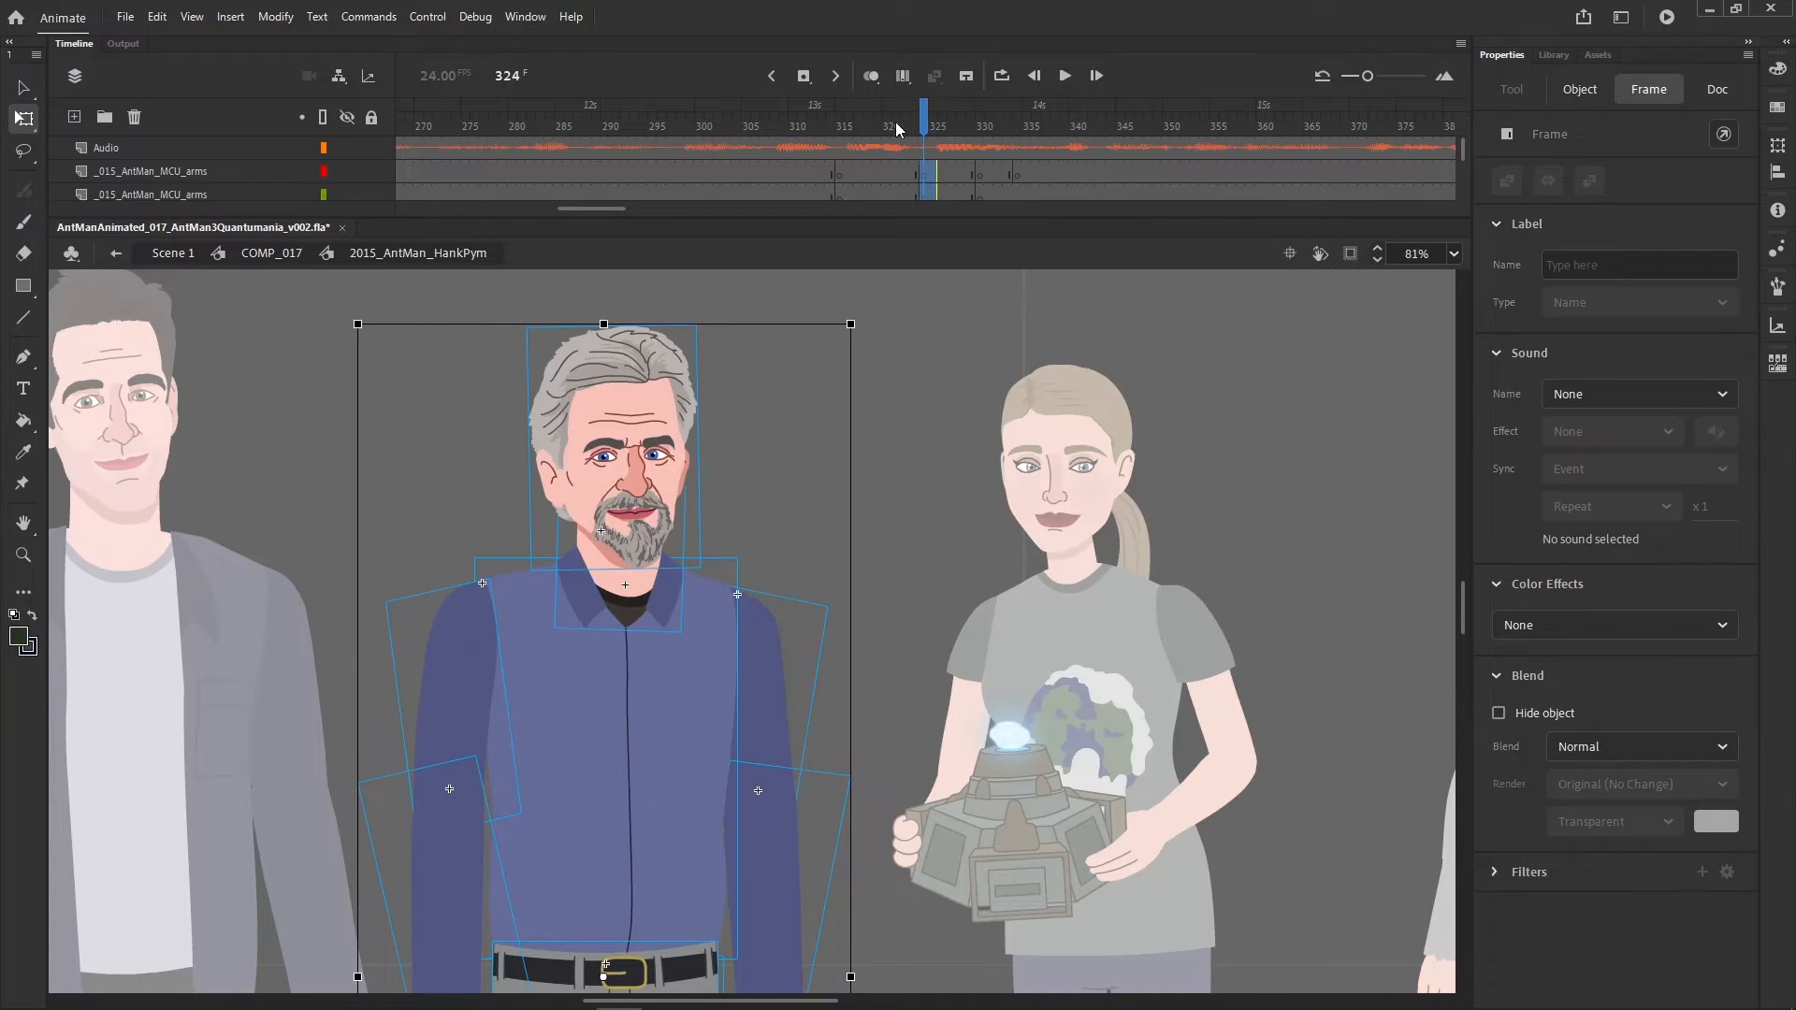
{"action": "key", "text": "Return"}
{"action": "key", "text": "Return"}
{"action": "left_click", "coordinate": [922, 118]}
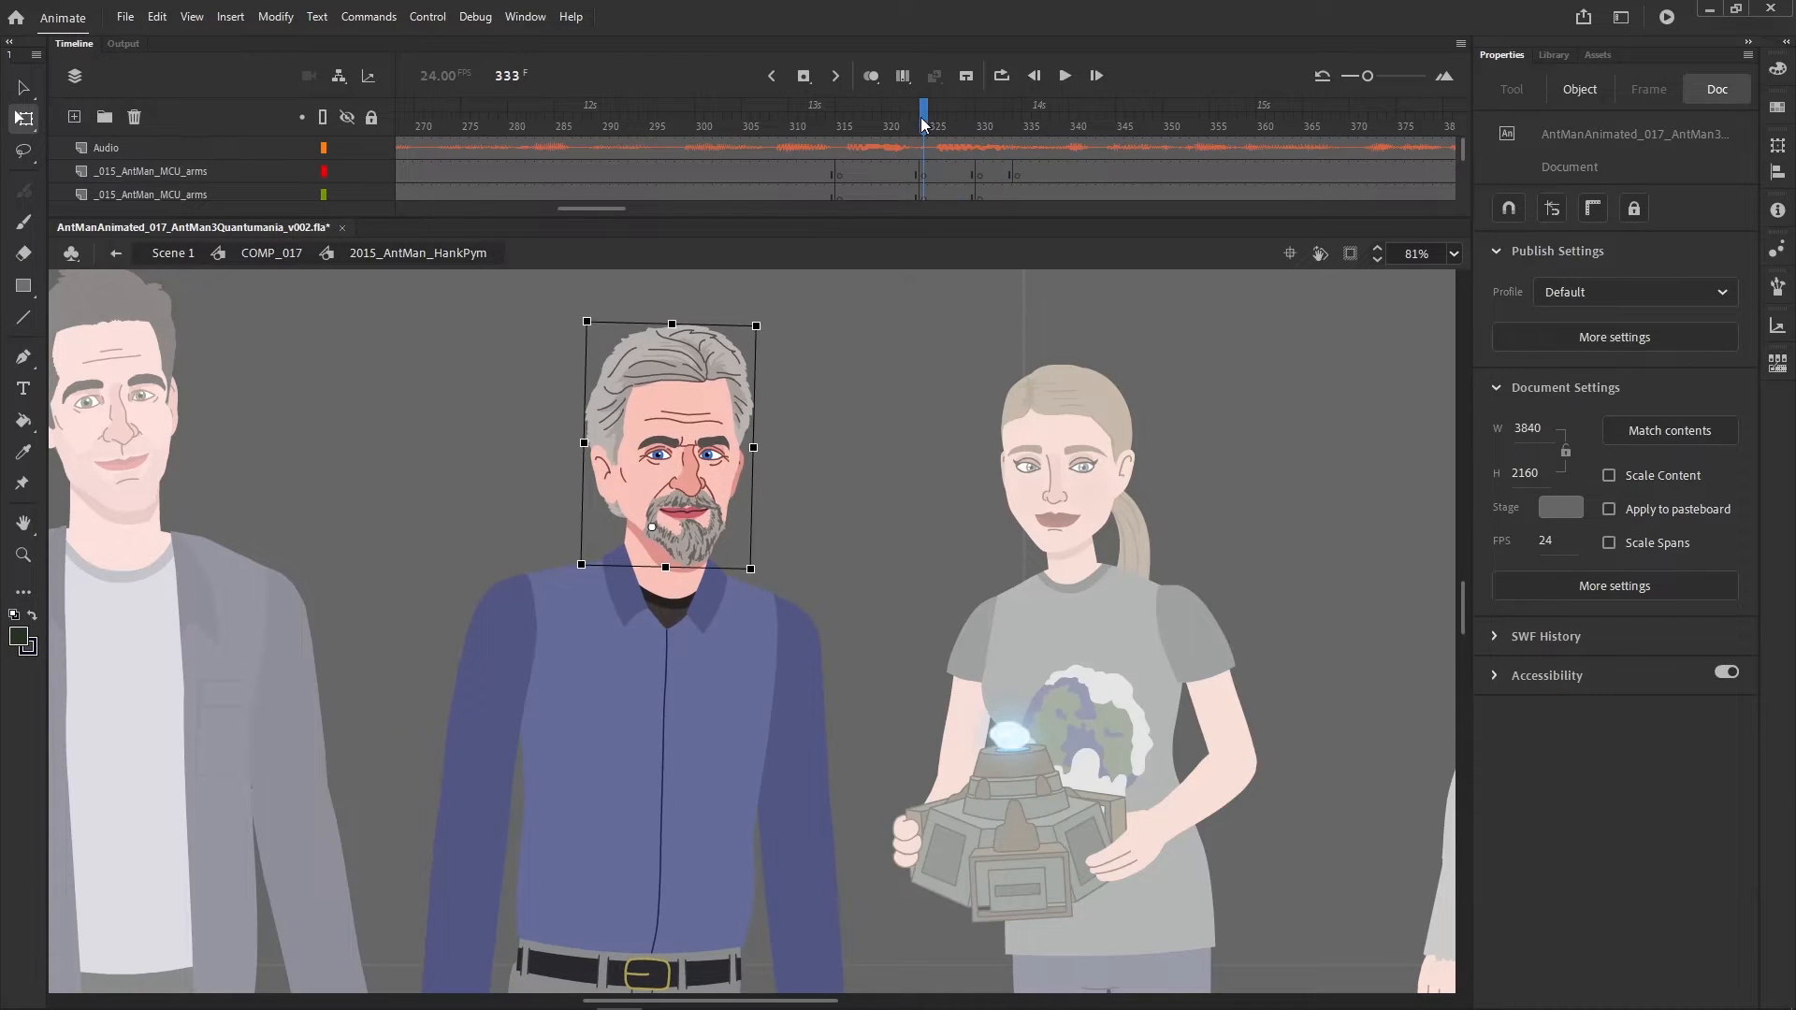
- Synchronize the symbols over all frames of the _015_AntMan_HankPym_head layer again after the timing change
{"action": "left_click", "coordinate": [604, 402]}
{"action": "left_click", "coordinate": [144, 147]}
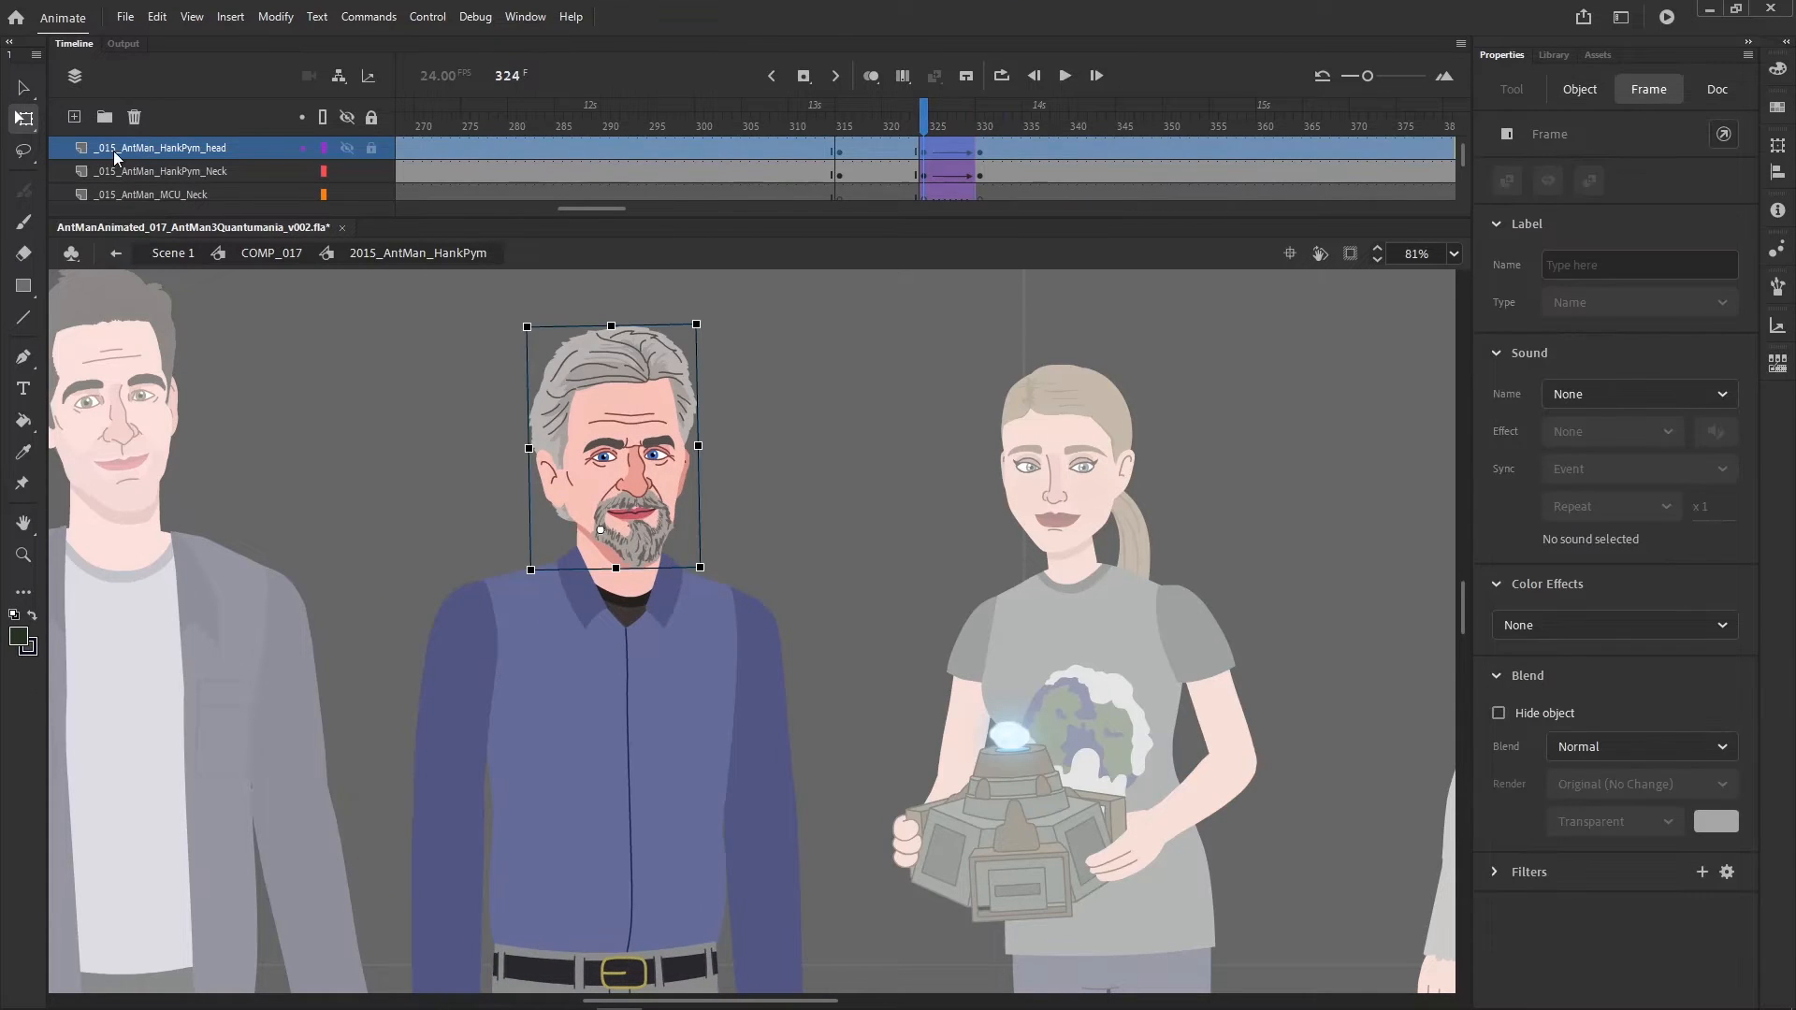
{"action": "right_click", "coordinate": [931, 150]}
{"action": "left_click", "coordinate": [1062, 625]}
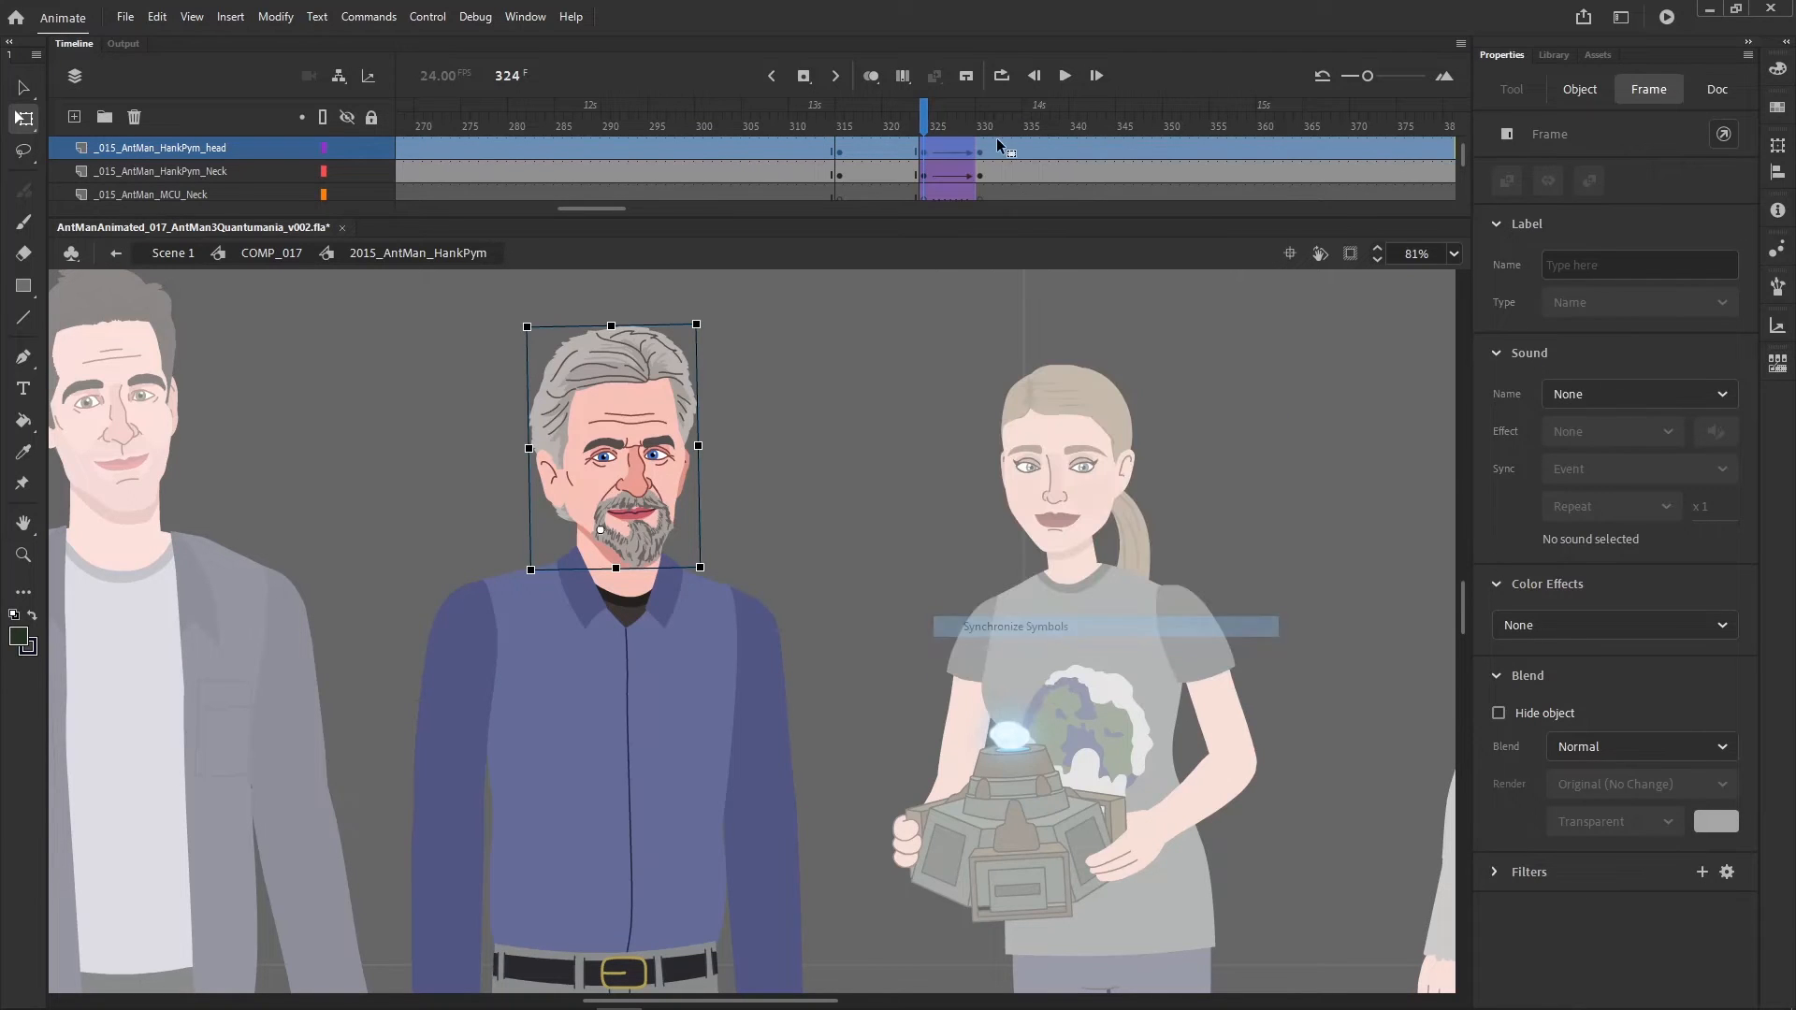
{"action": "left_click", "coordinate": [877, 462]}
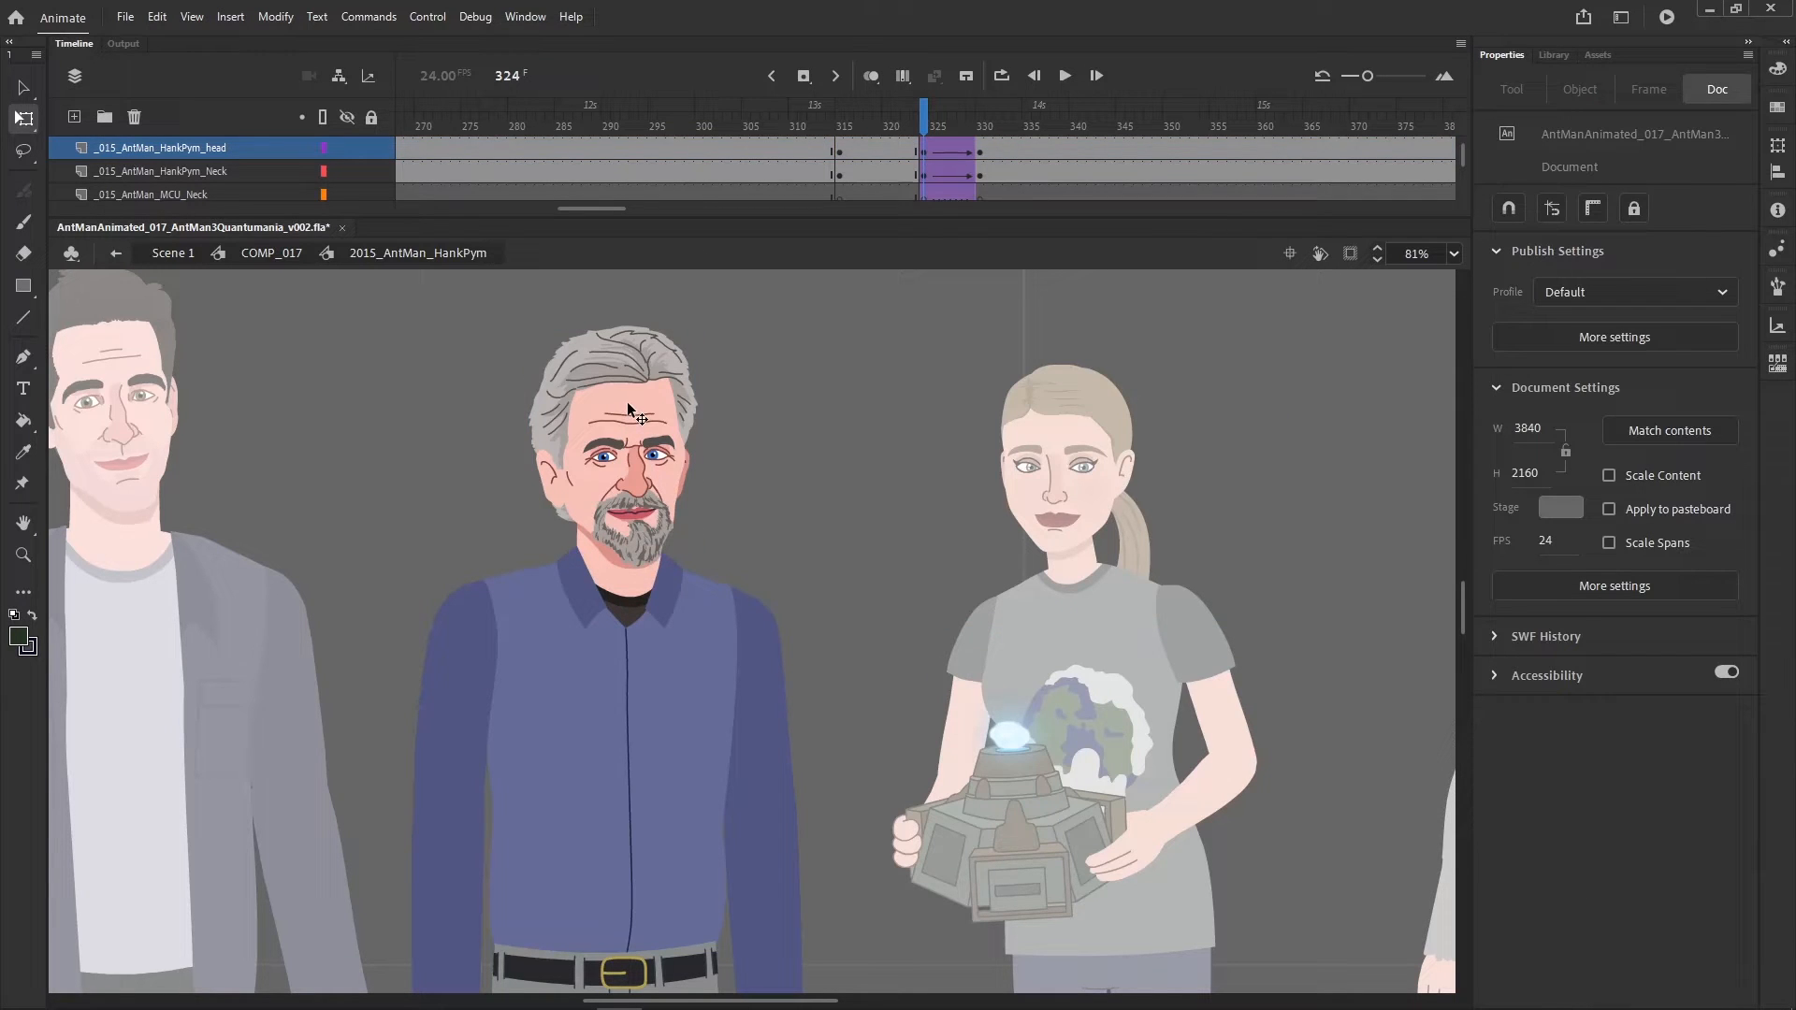
- Open Hank Pym's head symbol at frame 315 and insert keyframes there across all of its layers
{"action": "left_click", "coordinate": [839, 120]}
{"action": "double_click", "coordinate": [649, 475]}
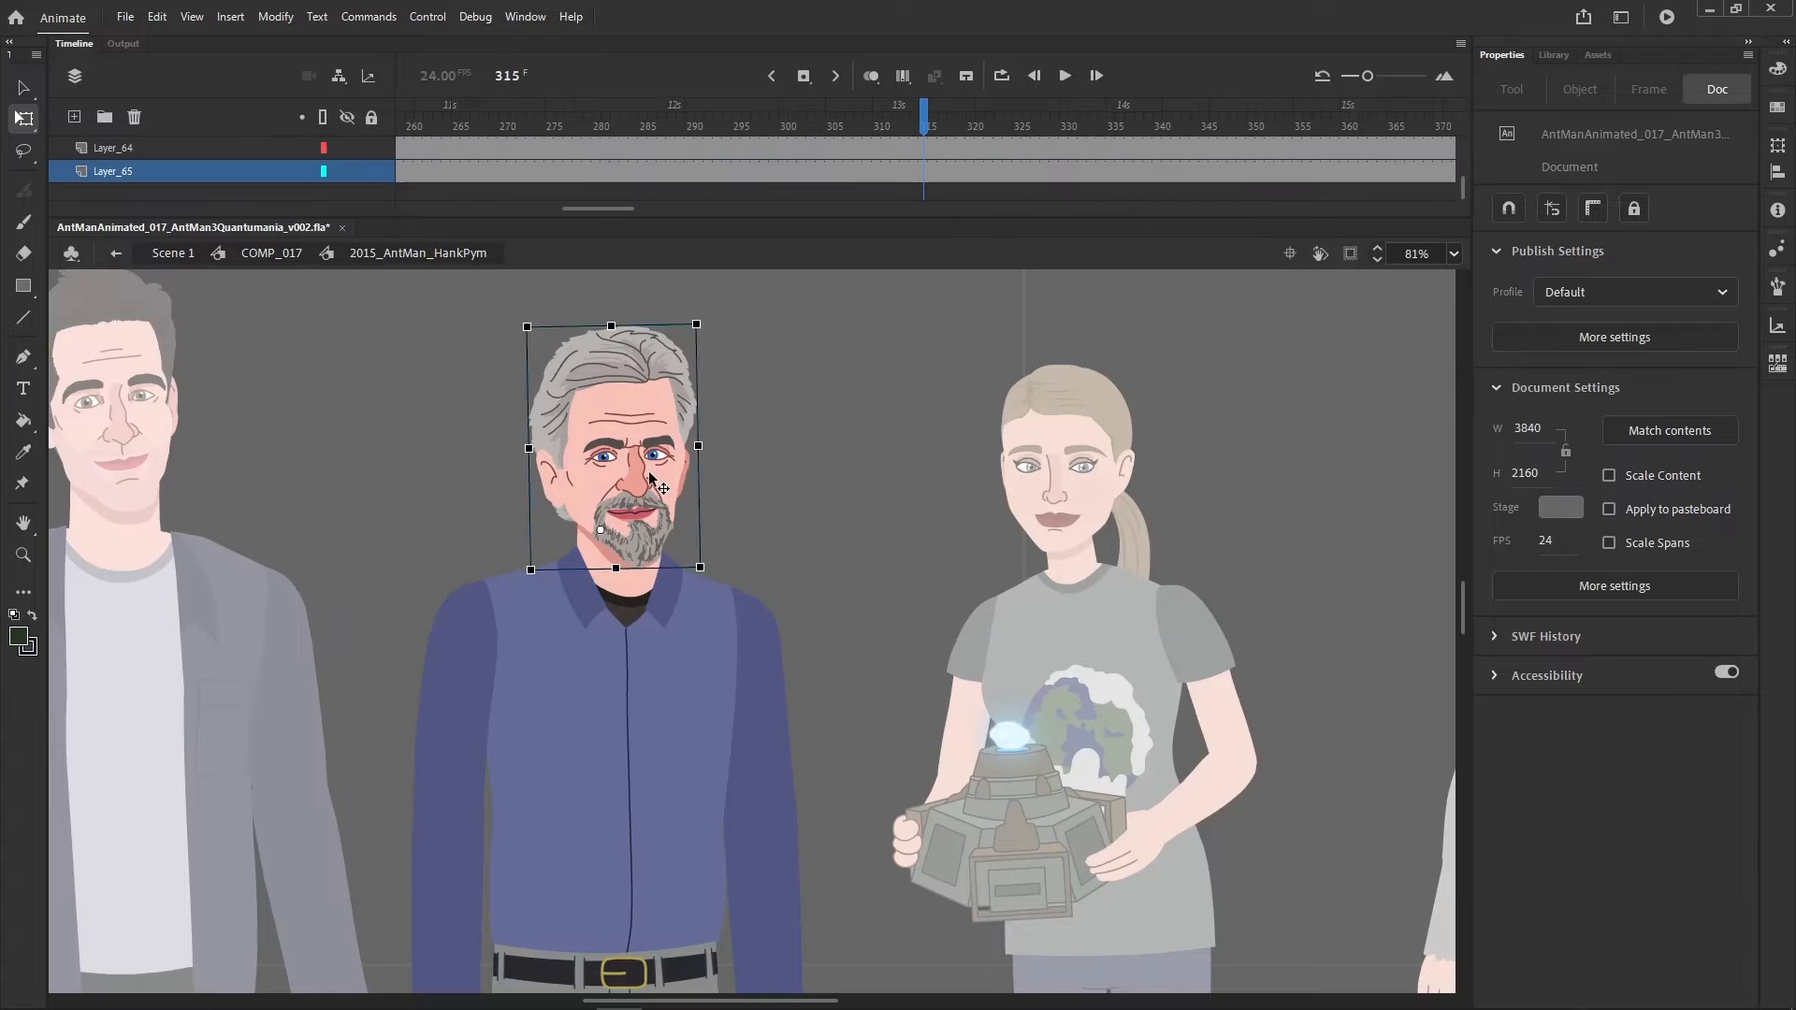
{"action": "scroll", "coordinate": [931, 153], "scroll_direction": "up", "scroll_amount": 5}
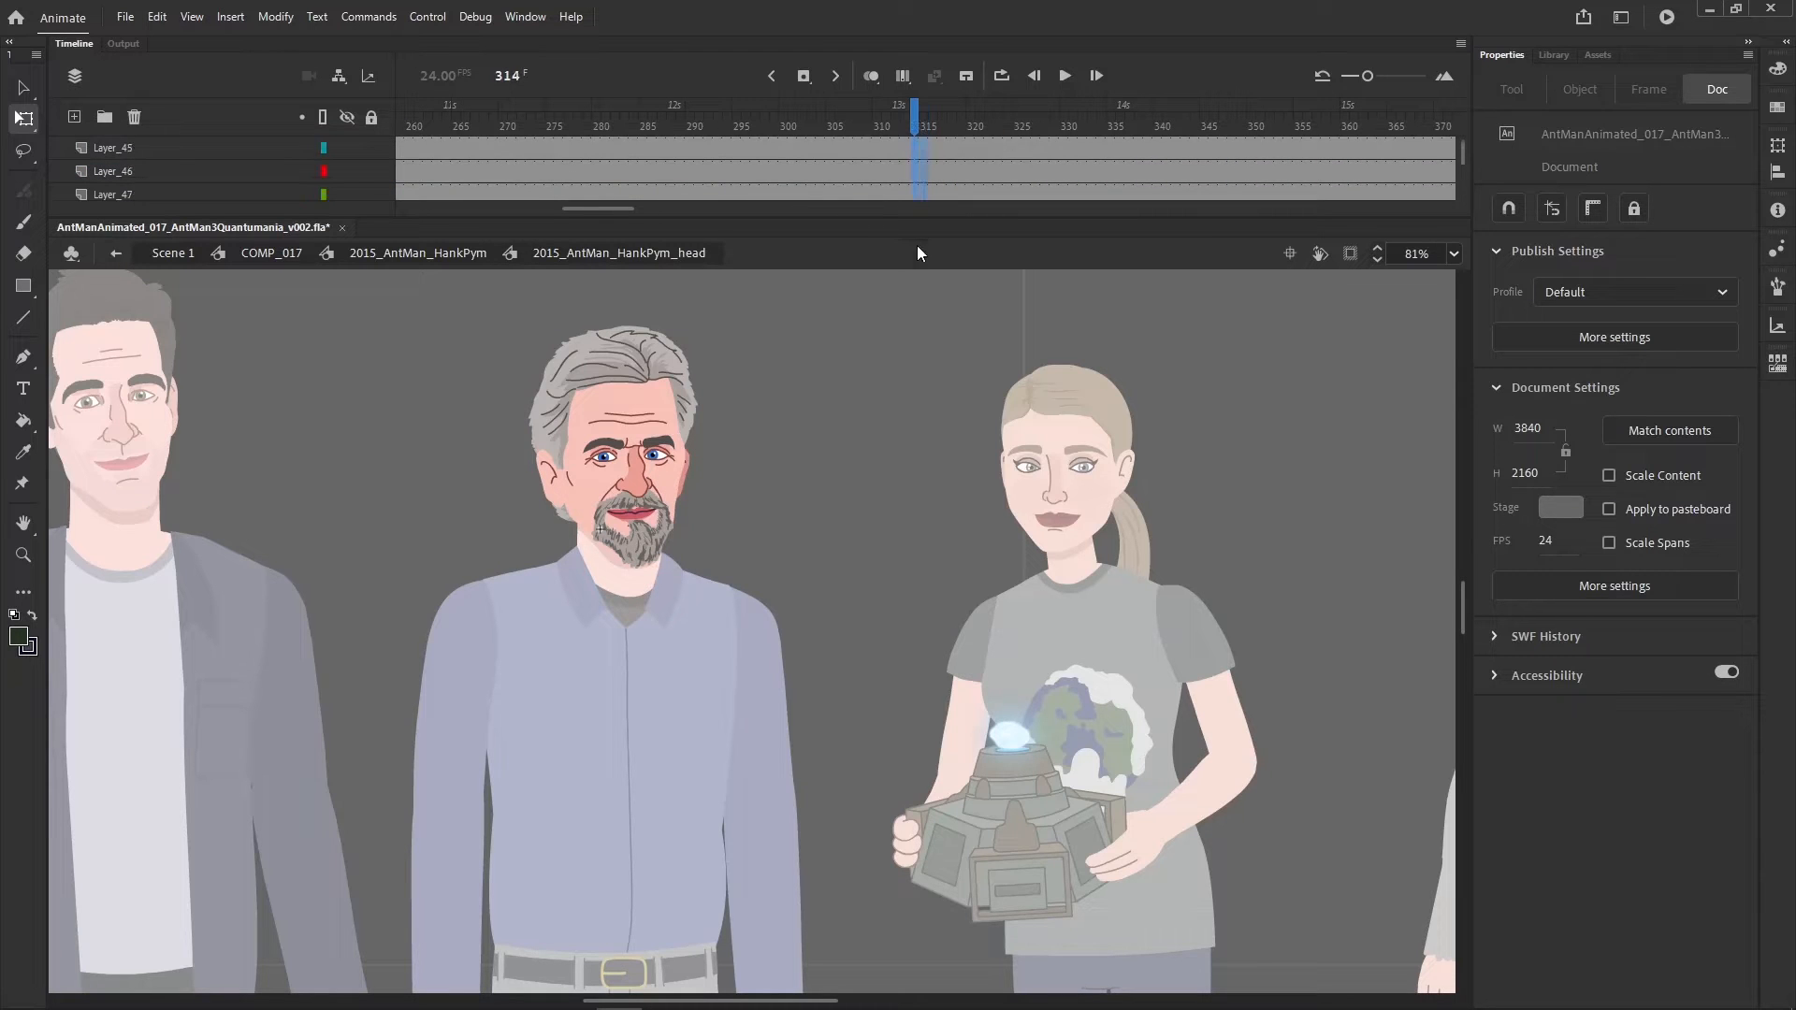
{"action": "key", "text": "ctrl+a"}
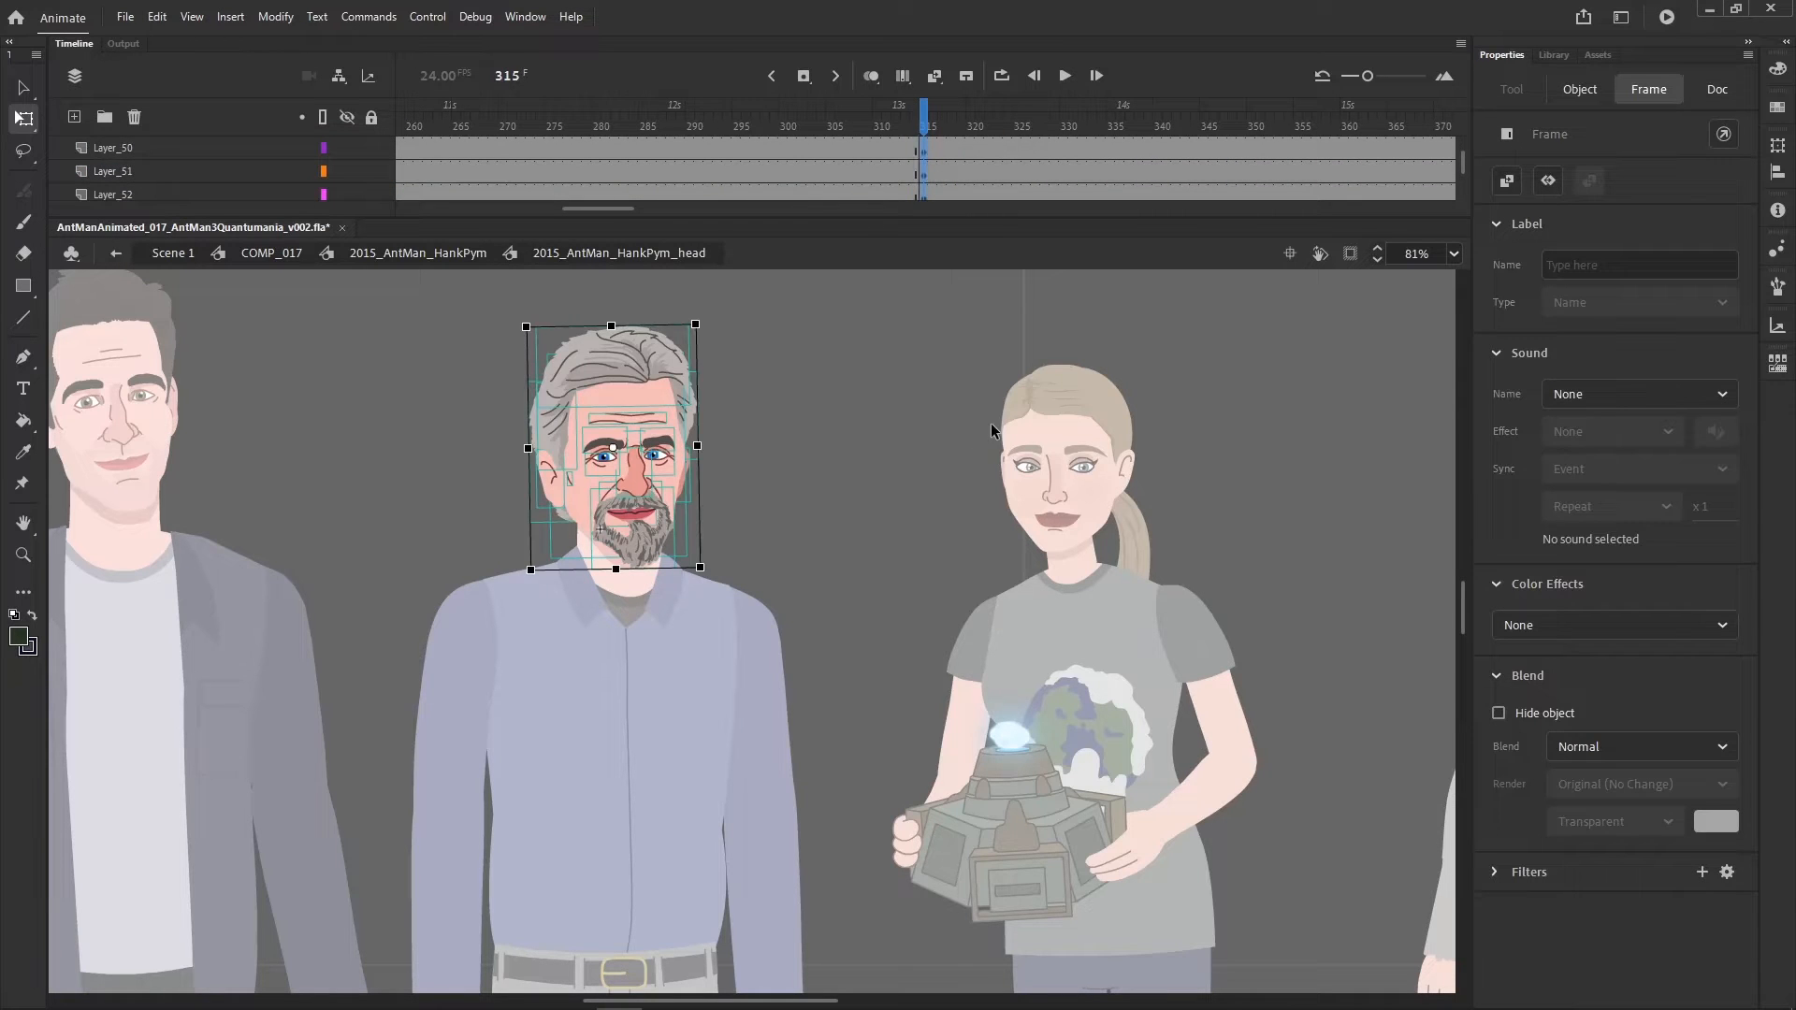
{"action": "left_click", "coordinate": [992, 421]}
- Shift both of Hank Pym's pupils toward Cassie at frame 315, and return to the 2015_AntMan_HankPym symbol
{"action": "left_click", "coordinate": [21, 555]}
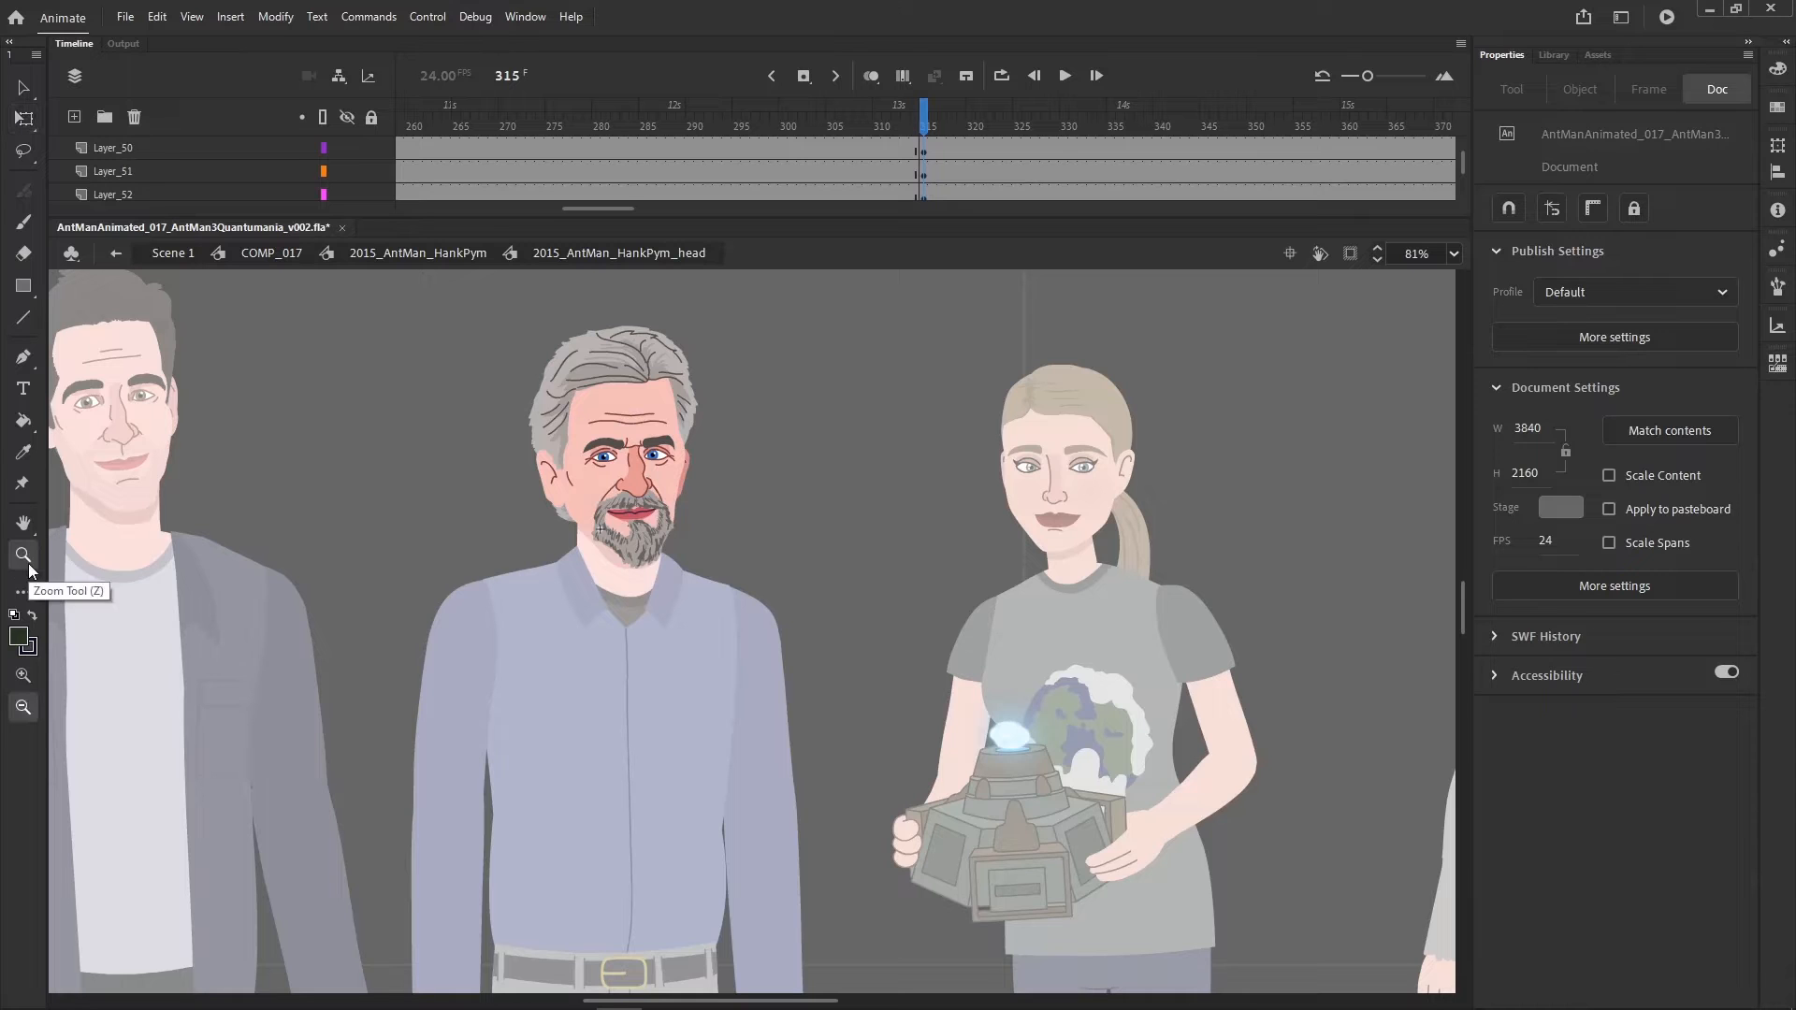
{"action": "left_click_drag", "start_coordinate": [508, 734], "coordinate": [945, 407]}
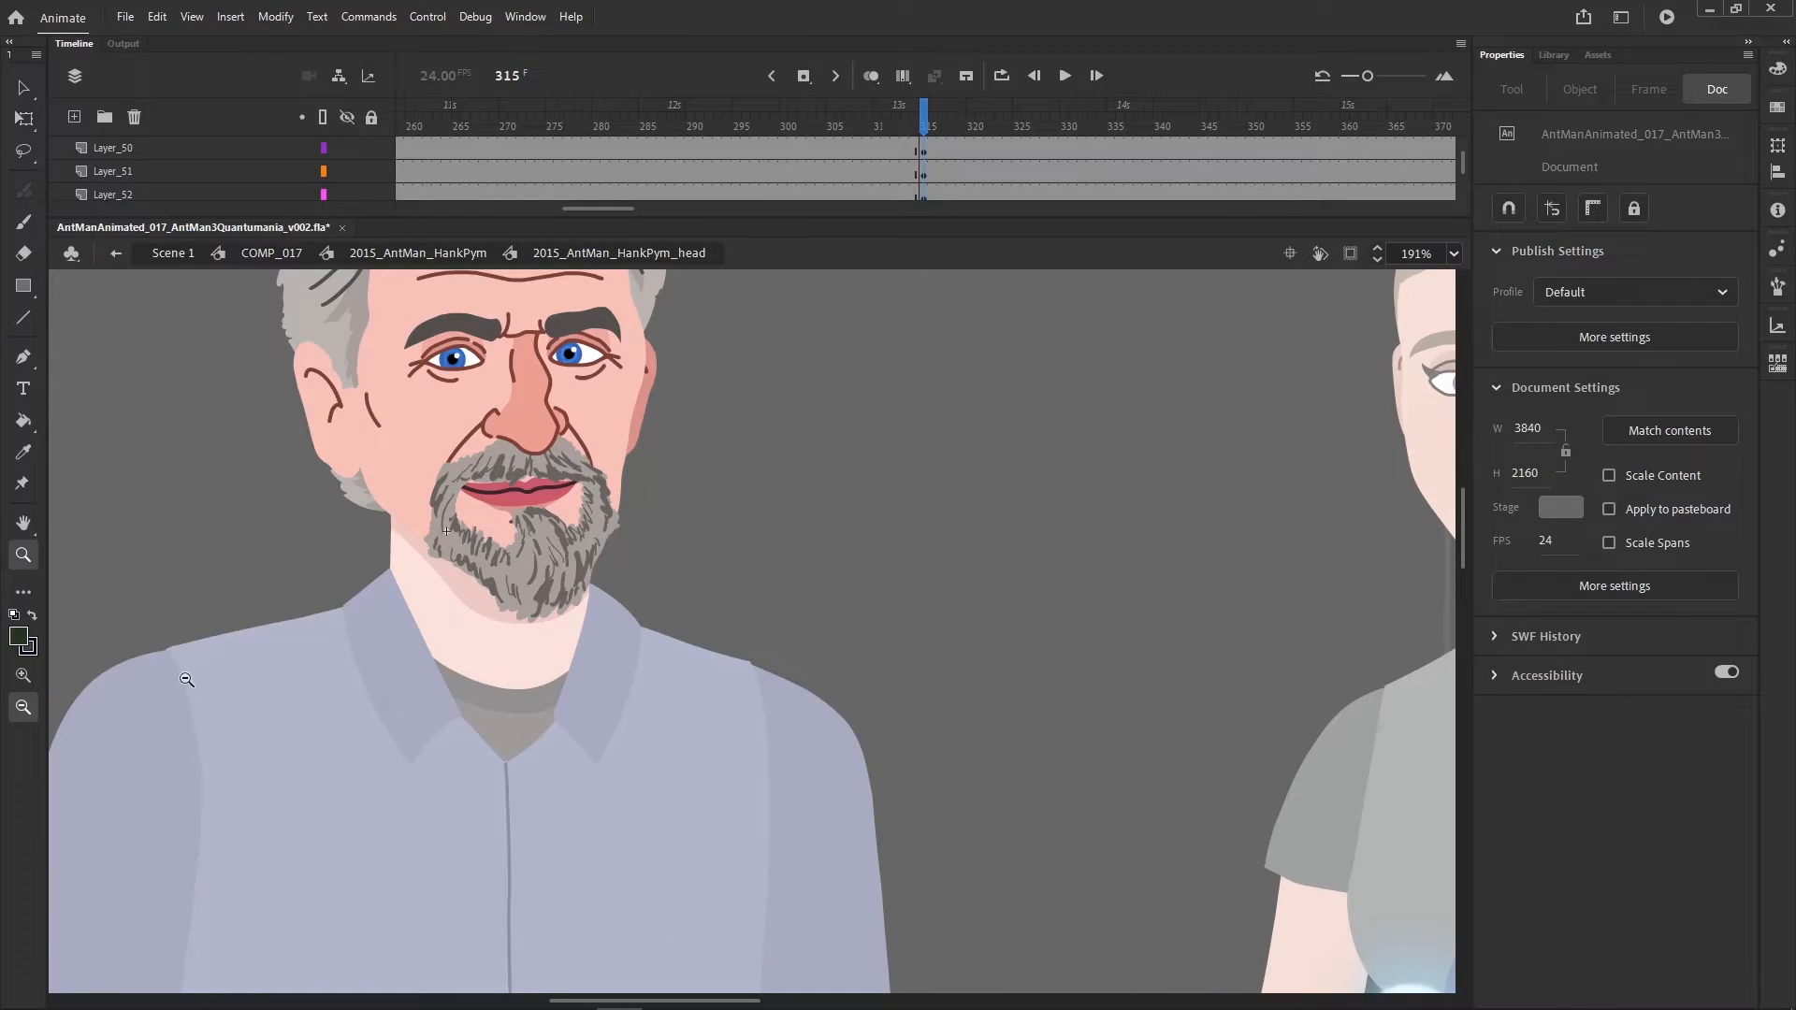
{"action": "left_click_drag", "start_coordinate": [221, 719], "coordinate": [730, 295]}
{"action": "key", "text": "q"}
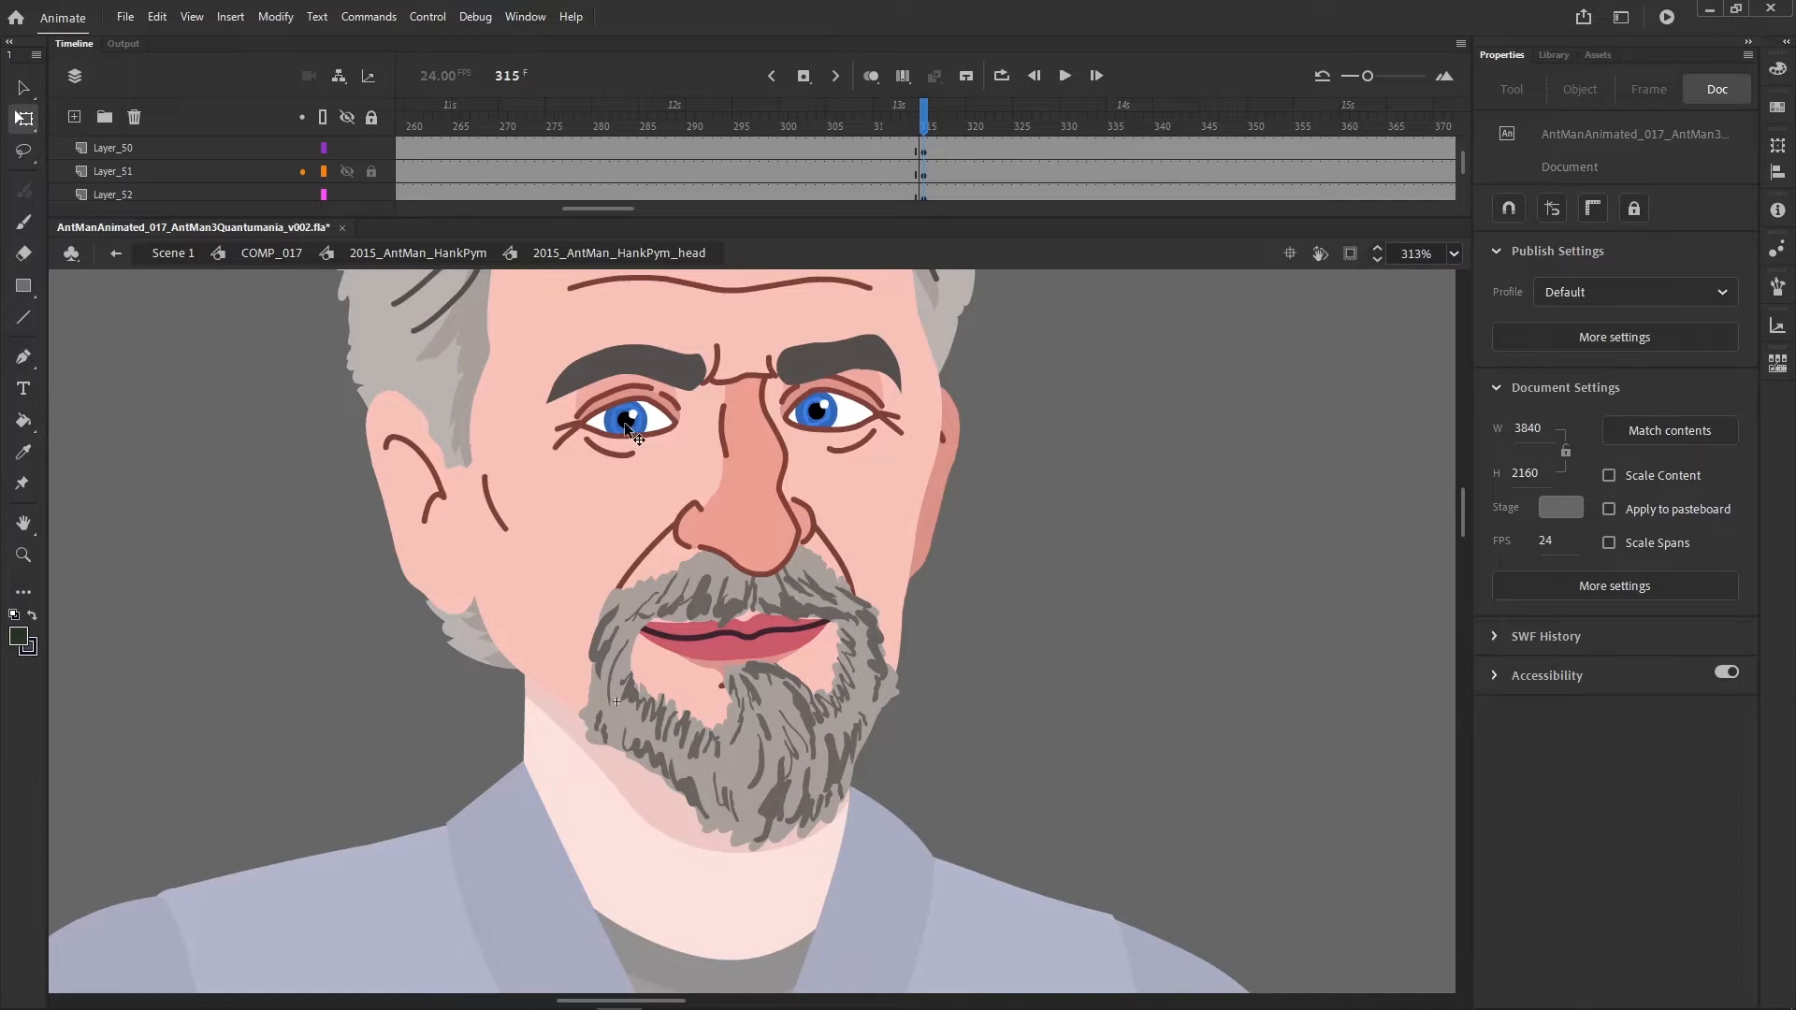
{"action": "left_click_drag", "start_coordinate": [625, 423], "coordinate": [668, 420]}
{"action": "left_click_drag", "start_coordinate": [822, 413], "coordinate": [868, 432]}
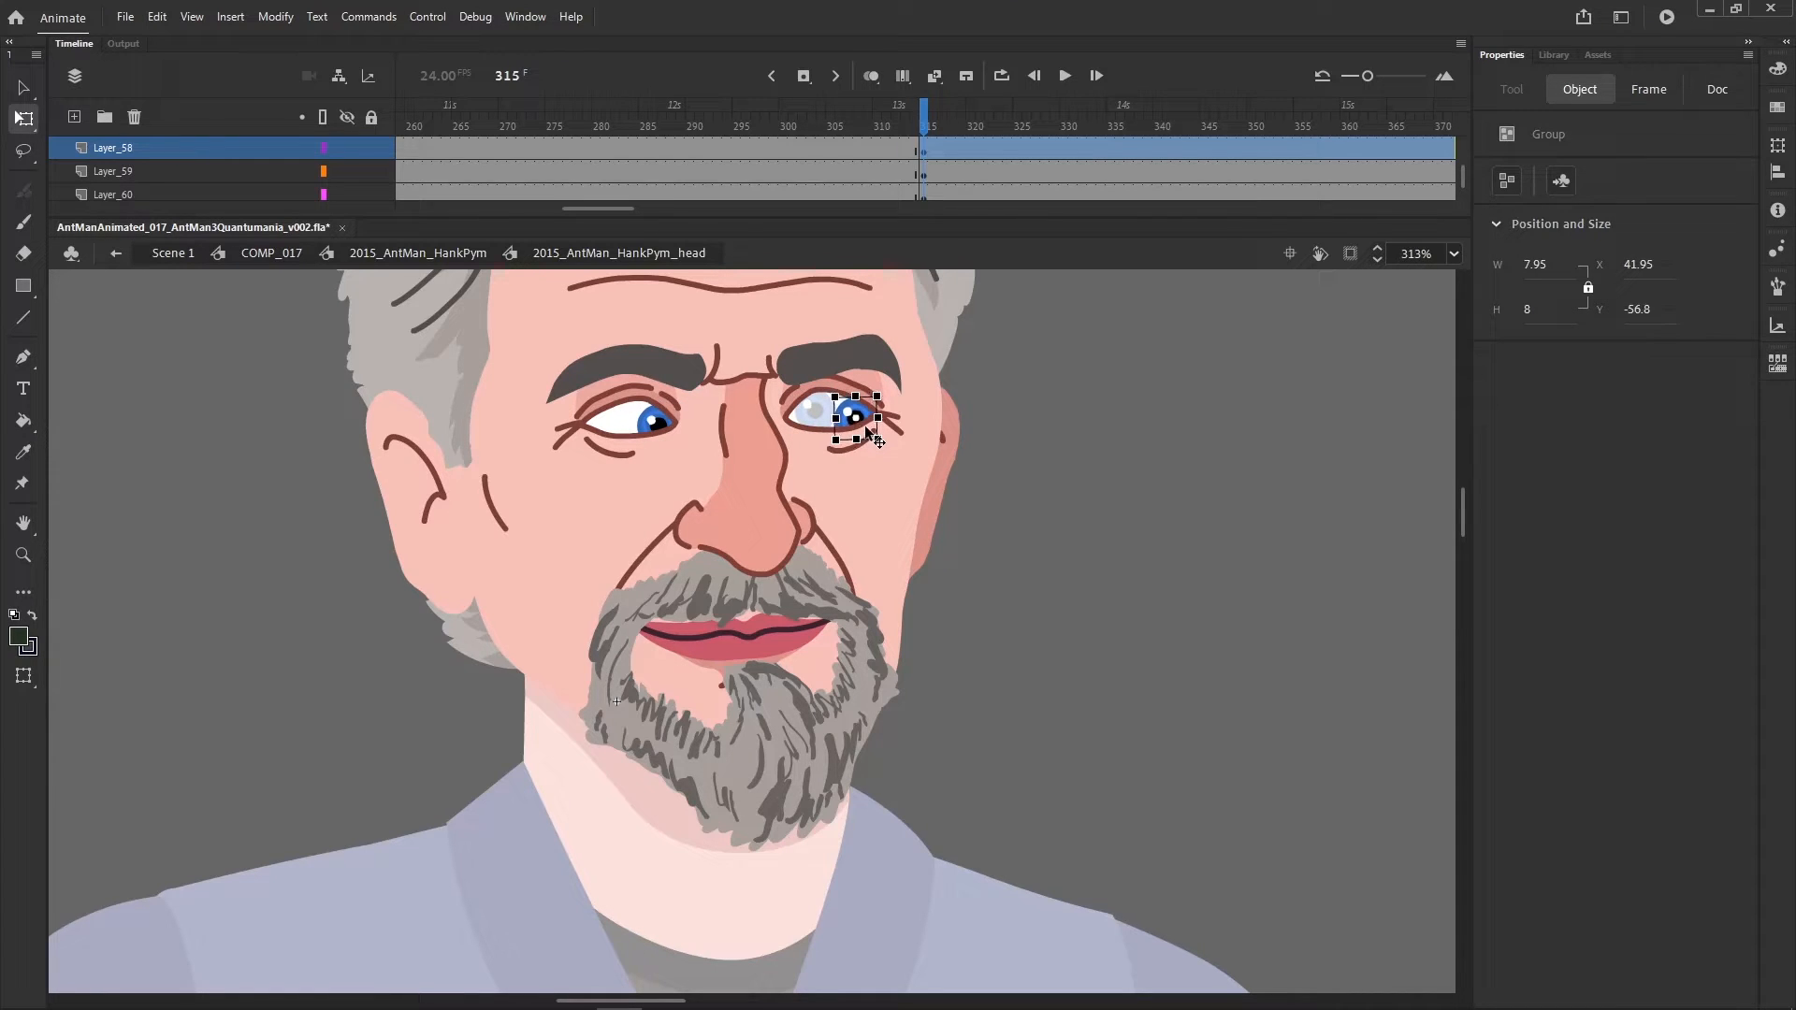
{"action": "left_click", "coordinate": [673, 355]}
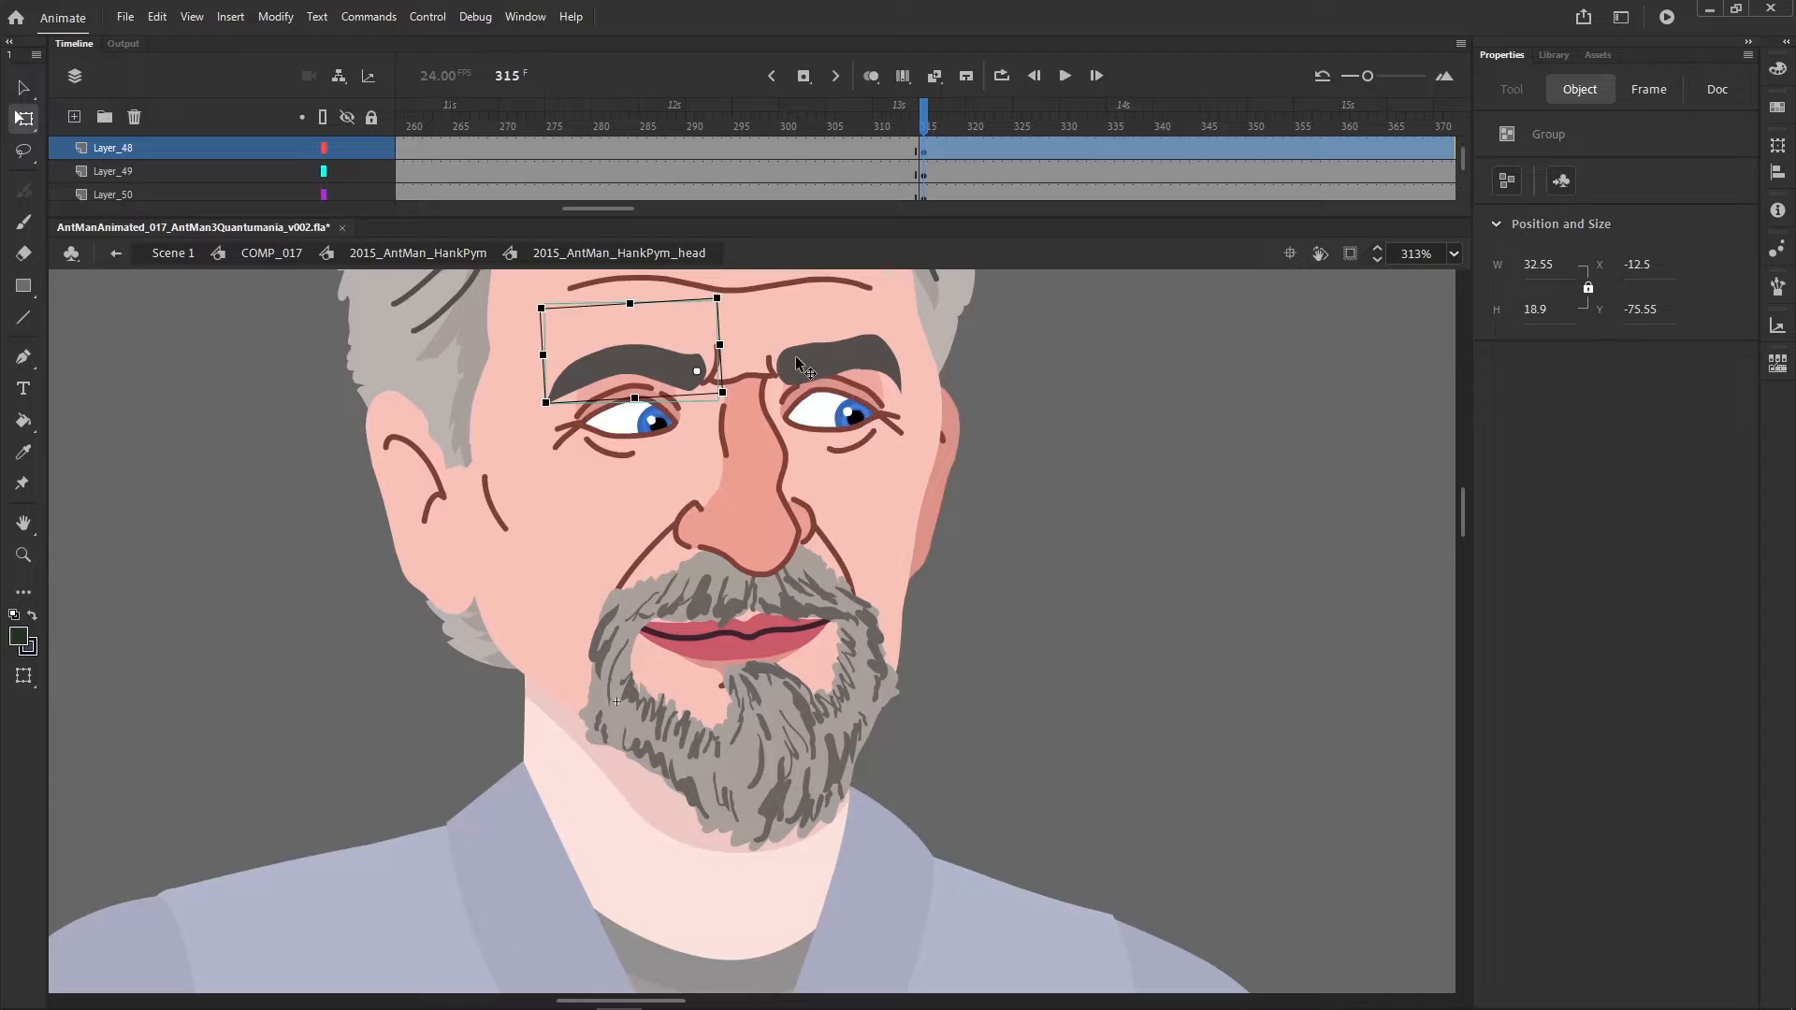
{"action": "double_click", "coordinate": [1160, 543]}
- Reopen Hank Pym's head symbol from frame 324 and insert keyframes at frame 325 across its layers
{"action": "left_click", "coordinate": [23, 554]}
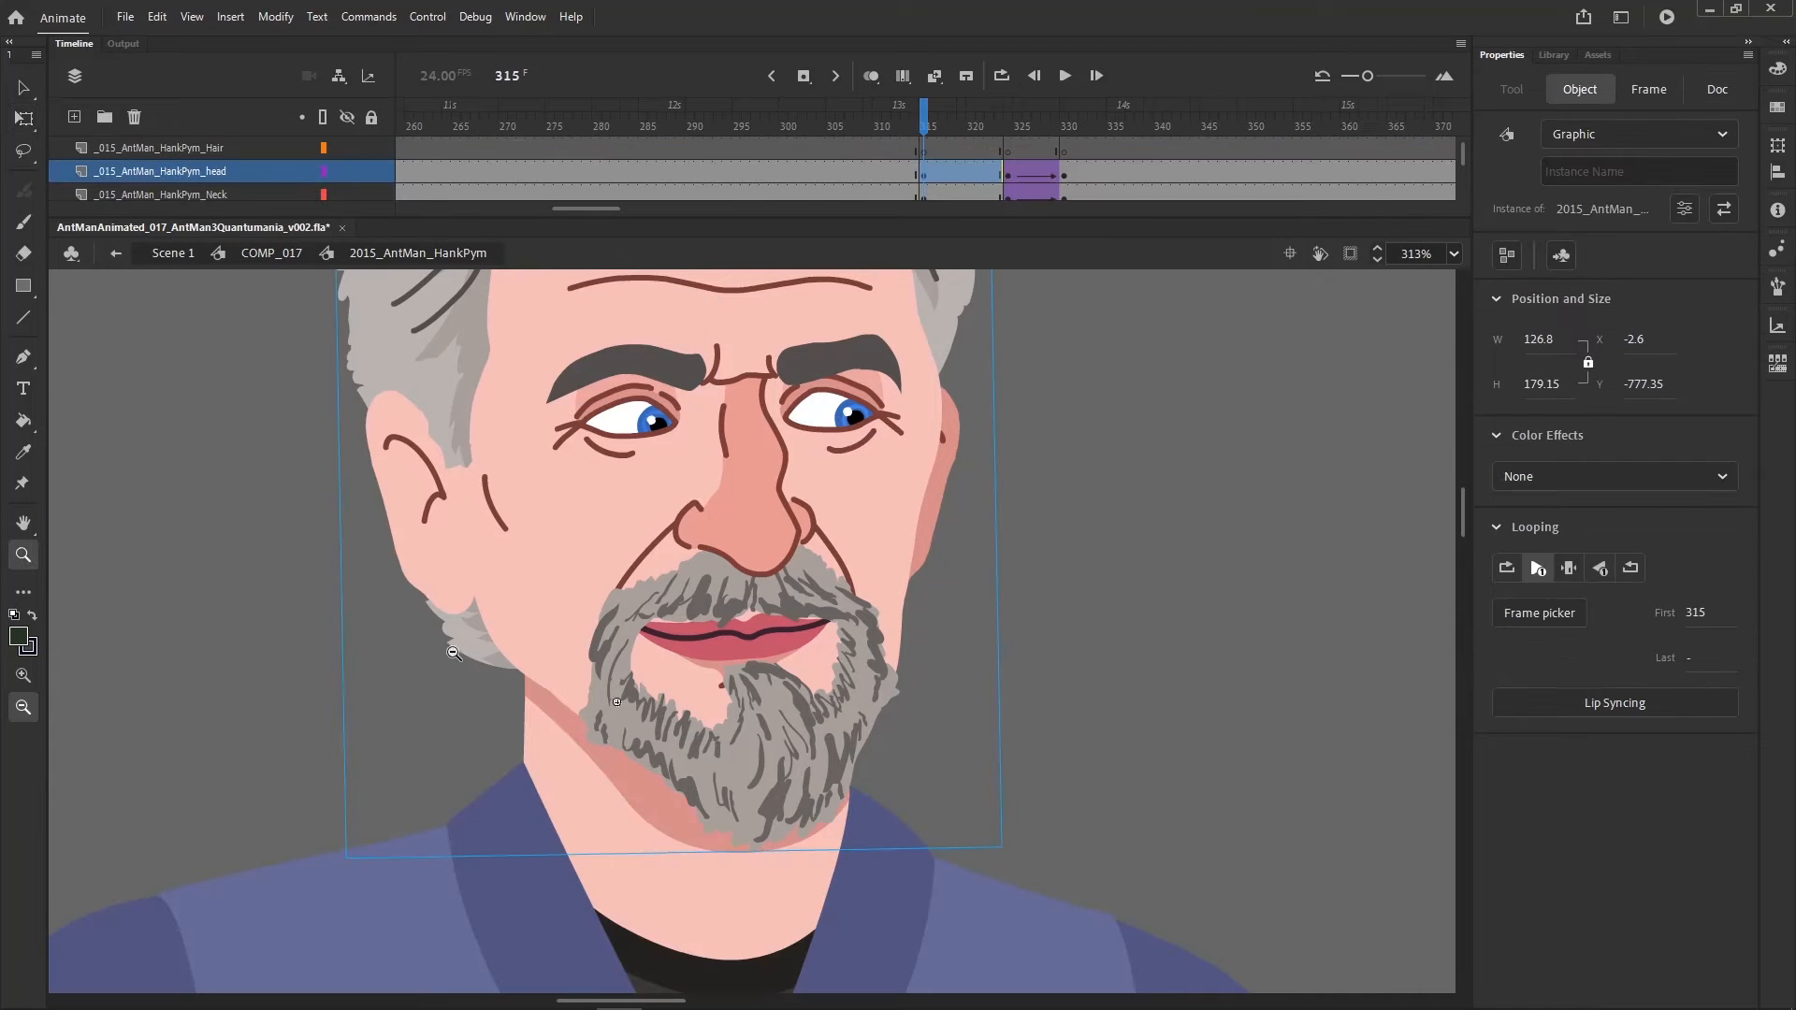
{"action": "left_click", "coordinate": [418, 602]}
{"action": "left_click", "coordinate": [1009, 666]}
{"action": "left_click", "coordinate": [920, 633]}
{"action": "left_click_drag", "start_coordinate": [769, 802], "coordinate": [718, 746]}
{"action": "left_click_drag", "start_coordinate": [450, 859], "coordinate": [1228, 427]}
{"action": "left_click", "coordinate": [26, 120]}
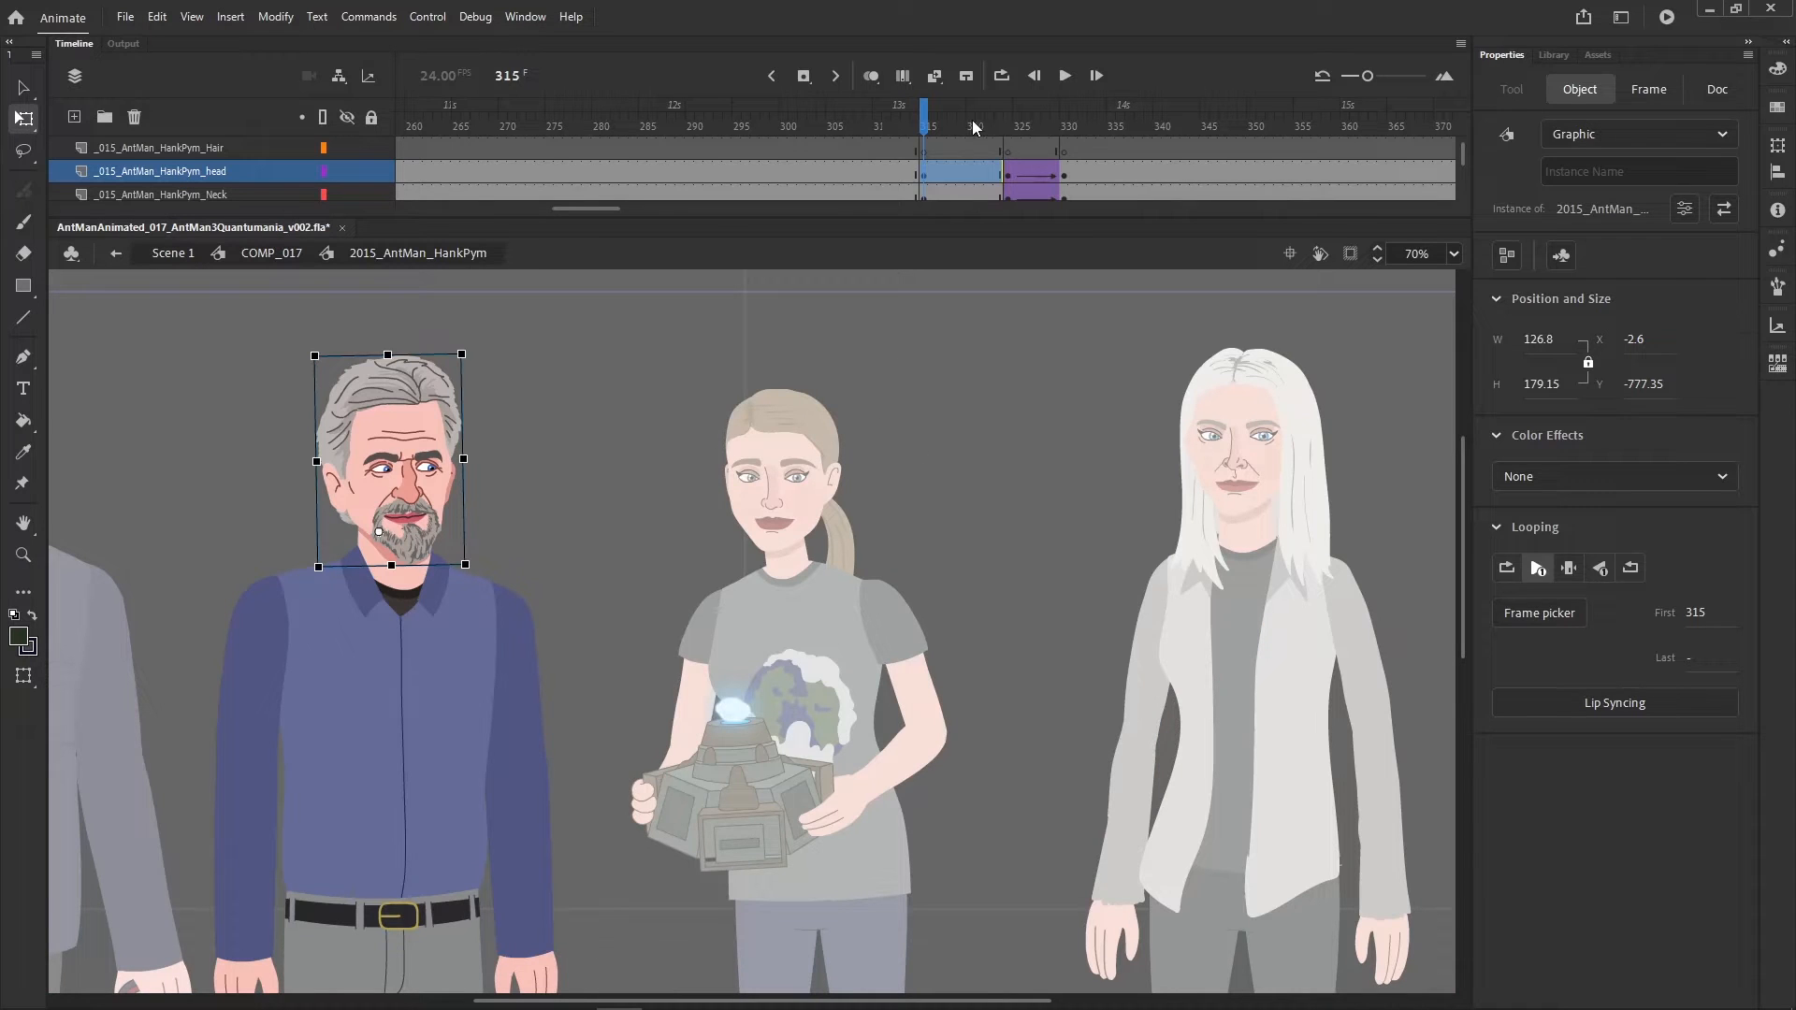
{"action": "left_click", "coordinate": [1007, 126]}
{"action": "left_click", "coordinate": [400, 451]}
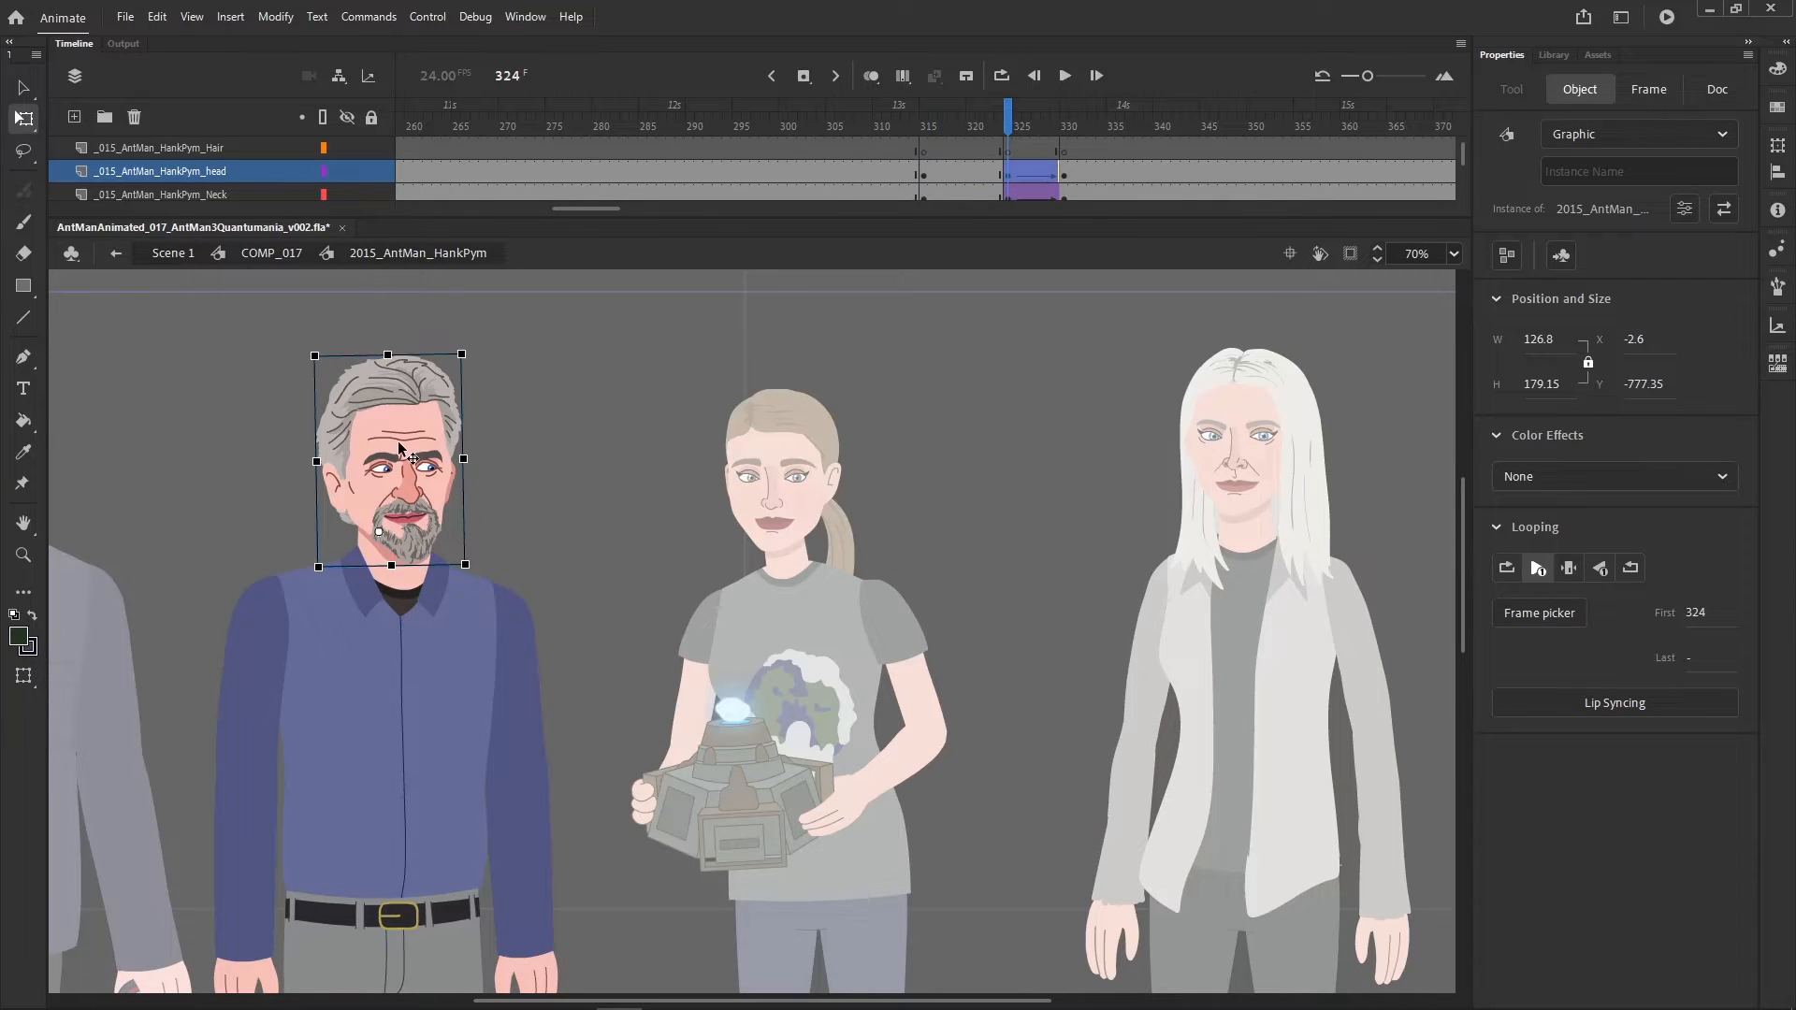
{"action": "double_click", "coordinate": [400, 450]}
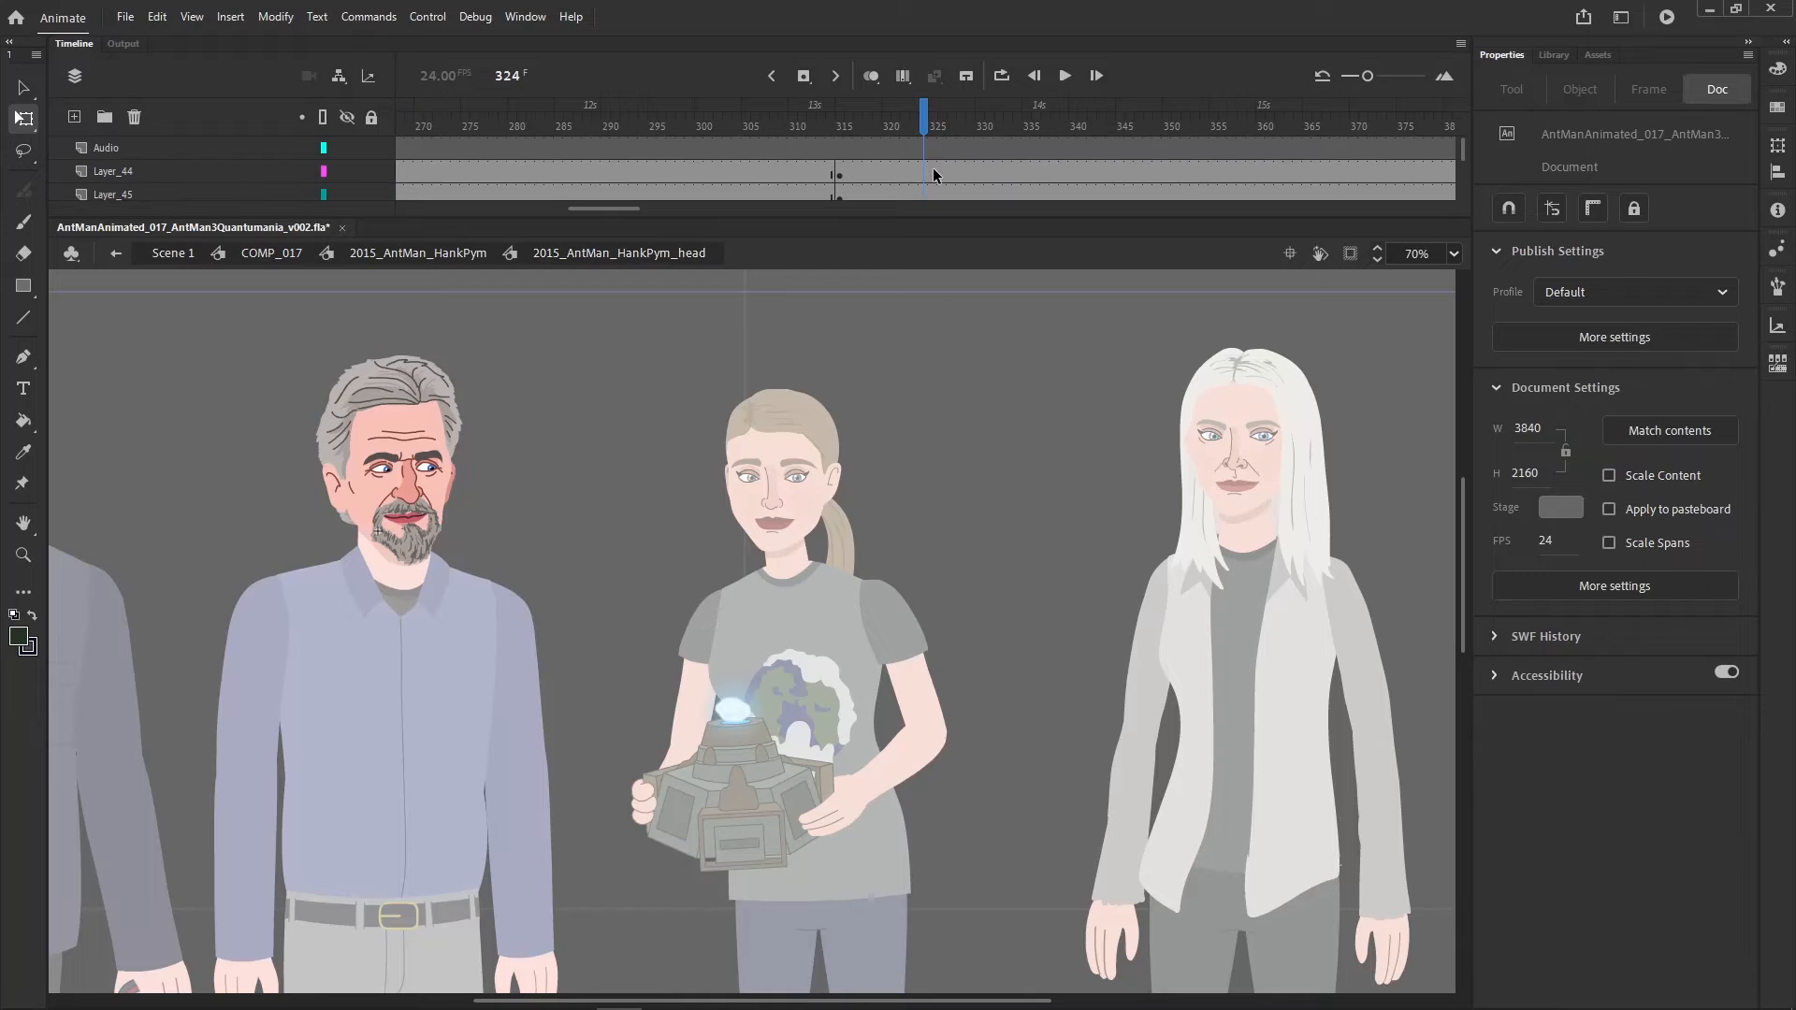
{"action": "left_click_drag", "start_coordinate": [933, 171], "coordinate": [934, 269]}
{"action": "key", "text": "F6"}
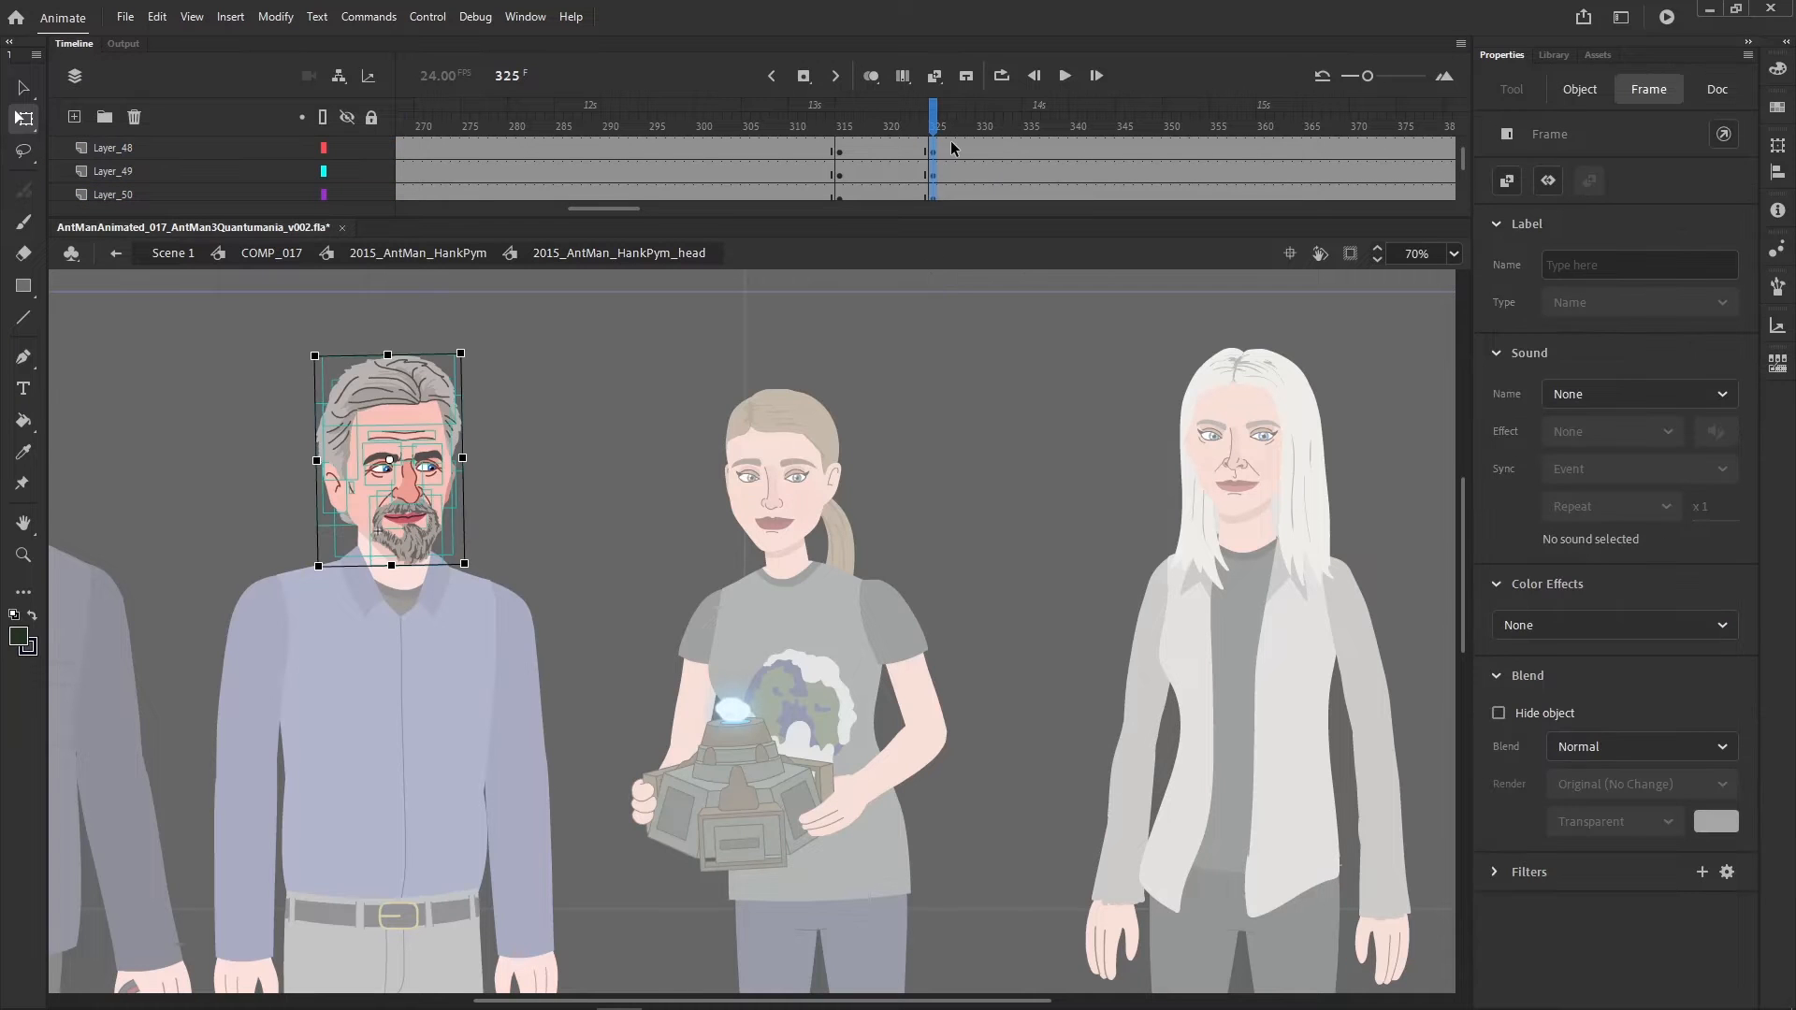
- Insert another set of keyframes at frame 327 across all of Hank Pym's head layers
{"action": "scroll", "coordinate": [981, 147], "scroll_direction": "up", "scroll_amount": 5}
{"action": "left_click", "coordinate": [961, 120]}
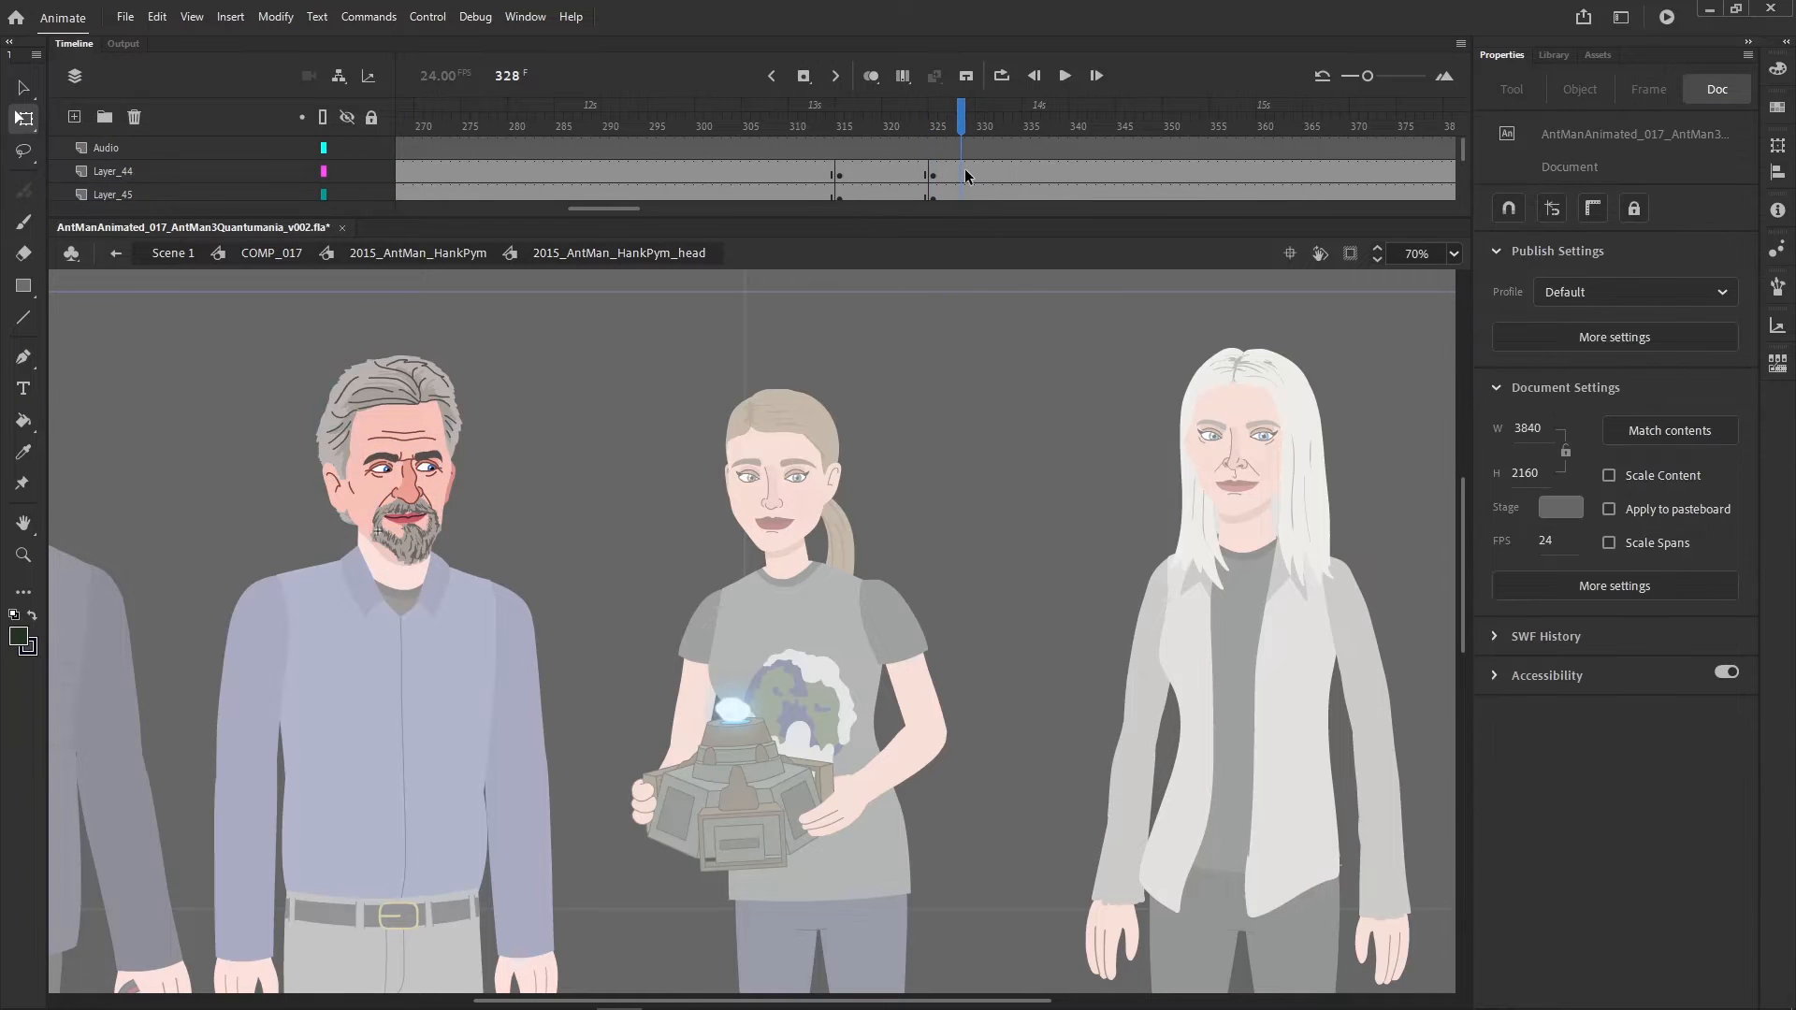
{"action": "left_click_drag", "start_coordinate": [954, 170], "coordinate": [952, 234]}
{"action": "left_click", "coordinate": [943, 122]}
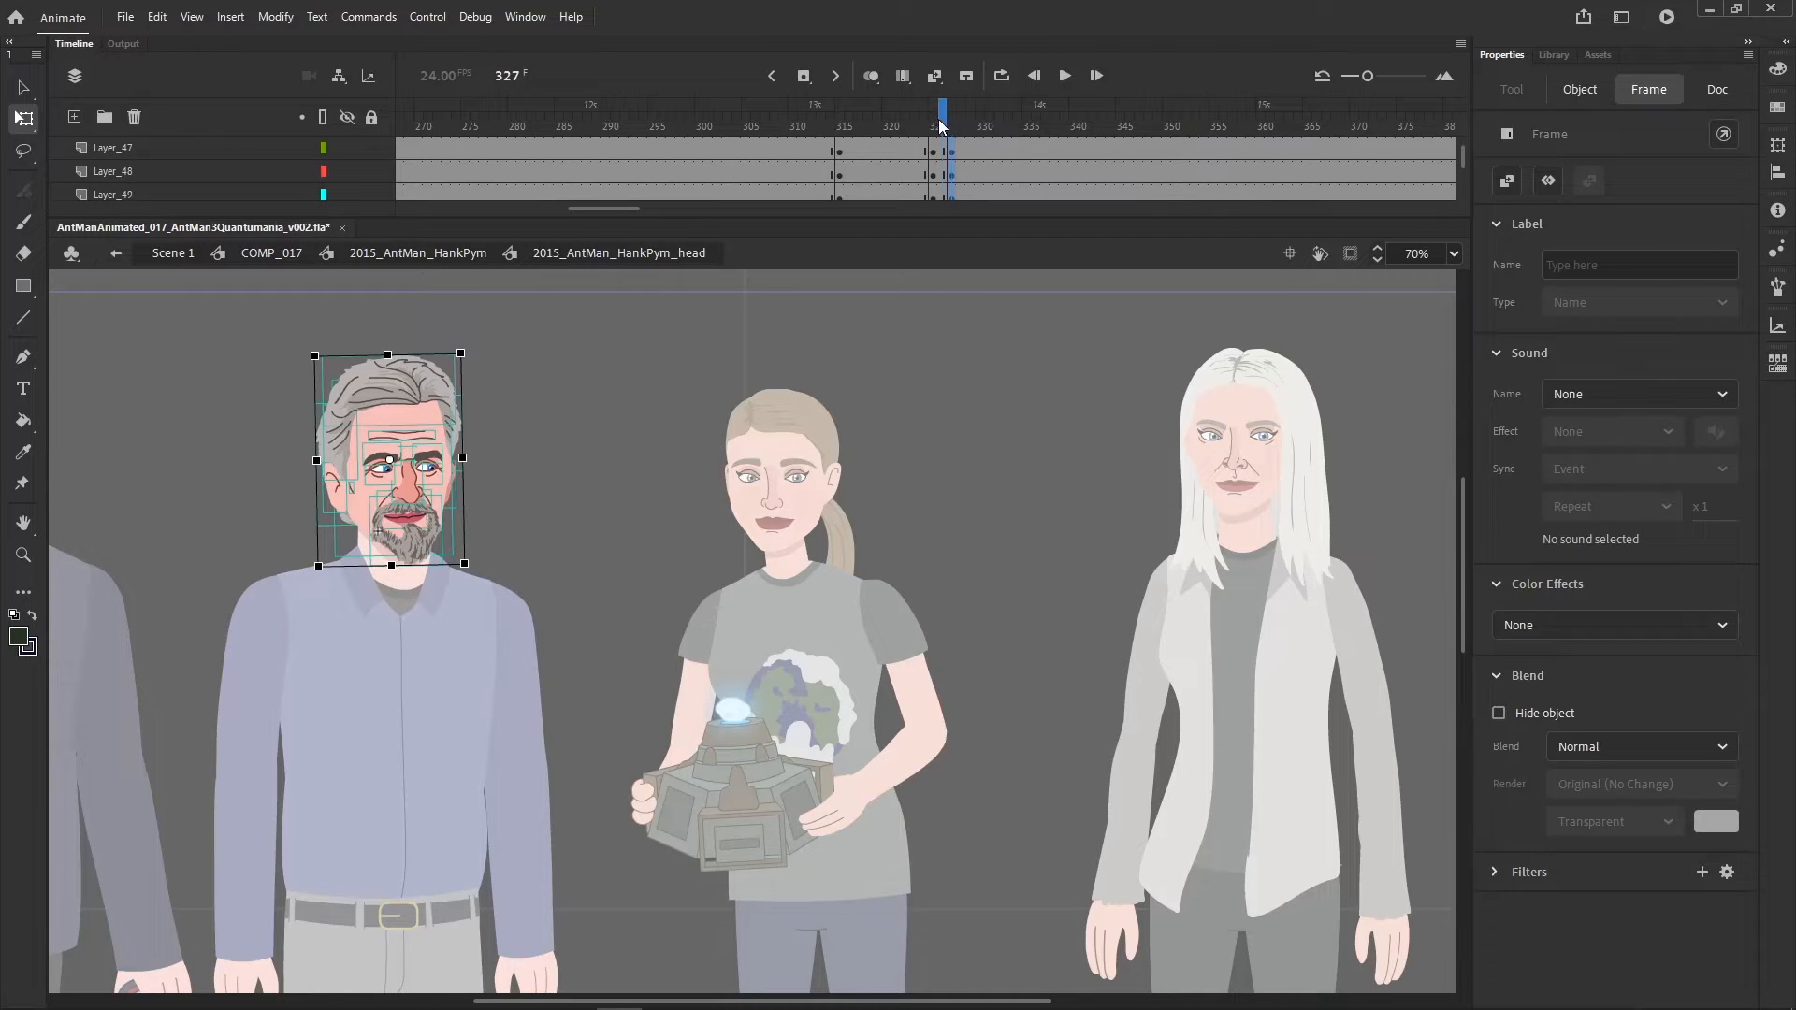
- Build a blink at frame 325 from the closed-eye pose near frame 464, extending it so the open-eye keyframes start at frame 328
{"action": "left_click_drag", "start_coordinate": [602, 214], "coordinate": [704, 208]}
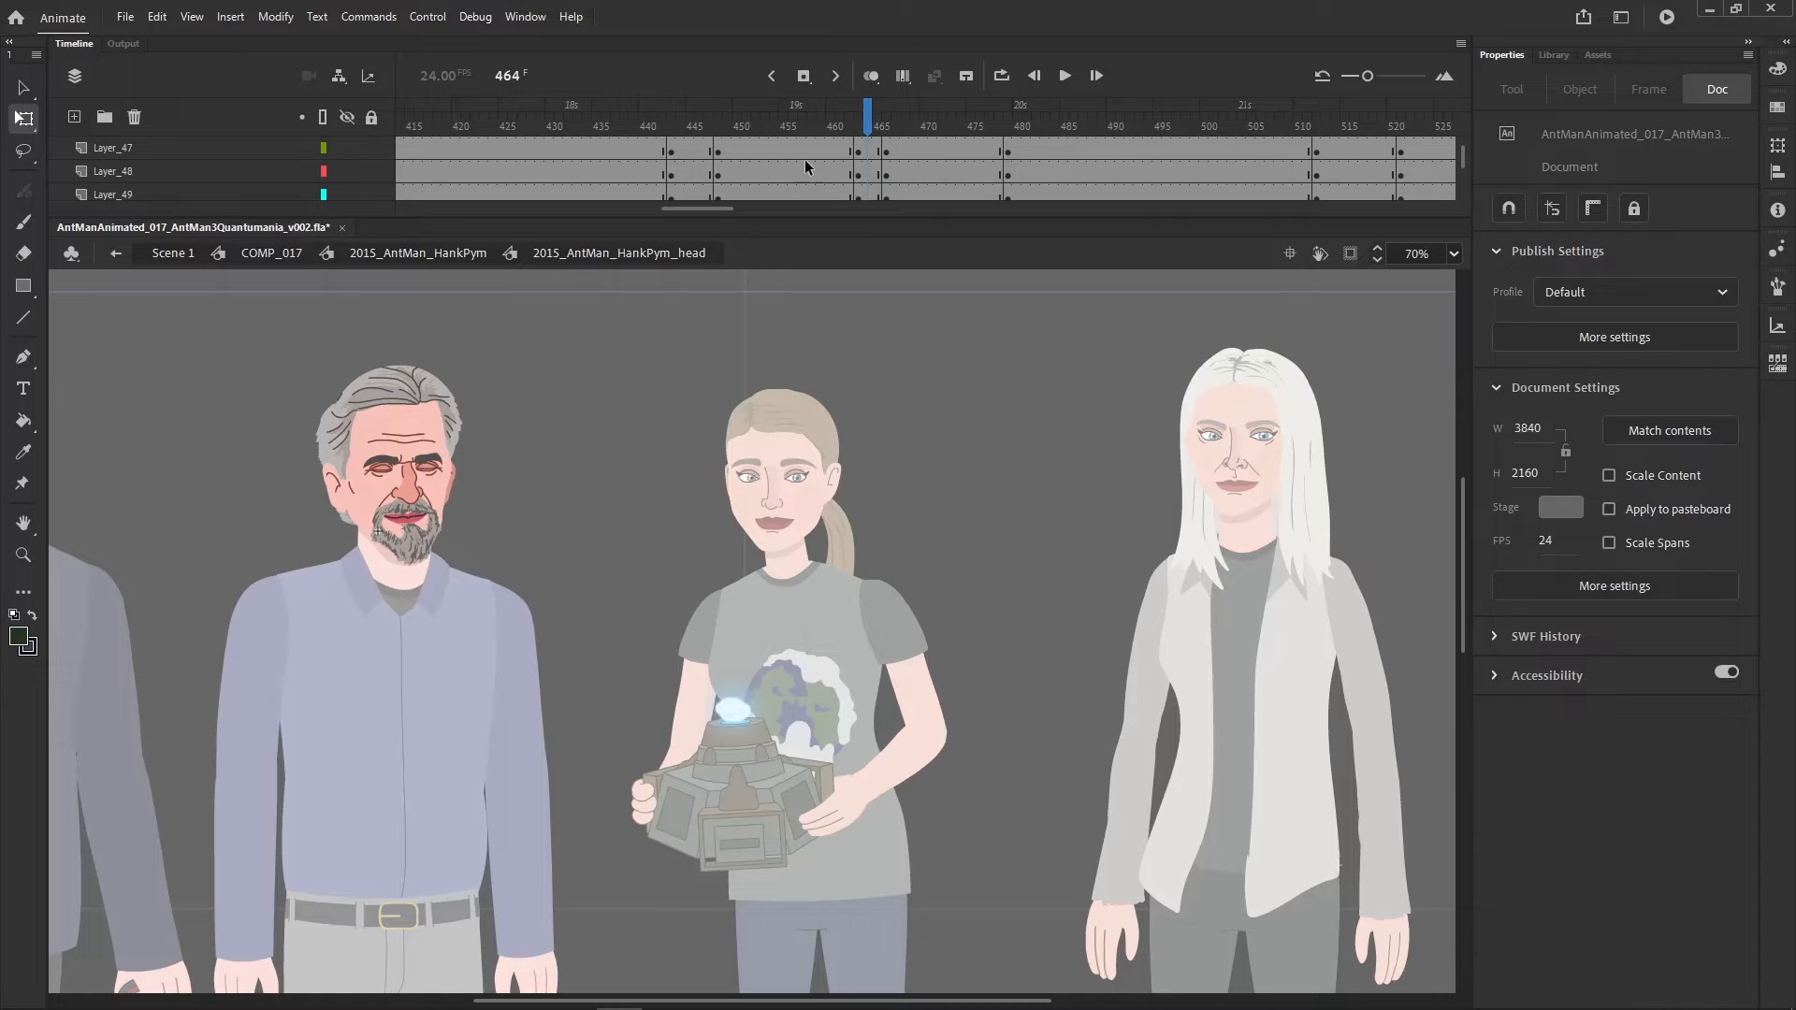
{"action": "left_click_drag", "start_coordinate": [693, 127], "coordinate": [902, 299]}
{"action": "scroll", "coordinate": [895, 168], "scroll_direction": "up", "scroll_amount": 5}
{"action": "scroll", "coordinate": [859, 150], "scroll_direction": "up", "scroll_amount": 1}
{"action": "left_click_drag", "start_coordinate": [861, 178], "coordinate": [710, 135]}
{"action": "key", "text": "F5"}
- Clear the extra Layer_44 keyframes after frame 315 in Hank Pym's head symbol
{"action": "left_click", "coordinate": [533, 348]}
{"action": "left_click", "coordinate": [373, 368]}
{"action": "right_click", "coordinate": [670, 174]}
{"action": "left_click", "coordinate": [766, 366]}
- Reuse the mouth shape from frame 489 on Layer_56 for Hank Pym's mouth from frame 325 onward
{"action": "left_click", "coordinate": [733, 133]}
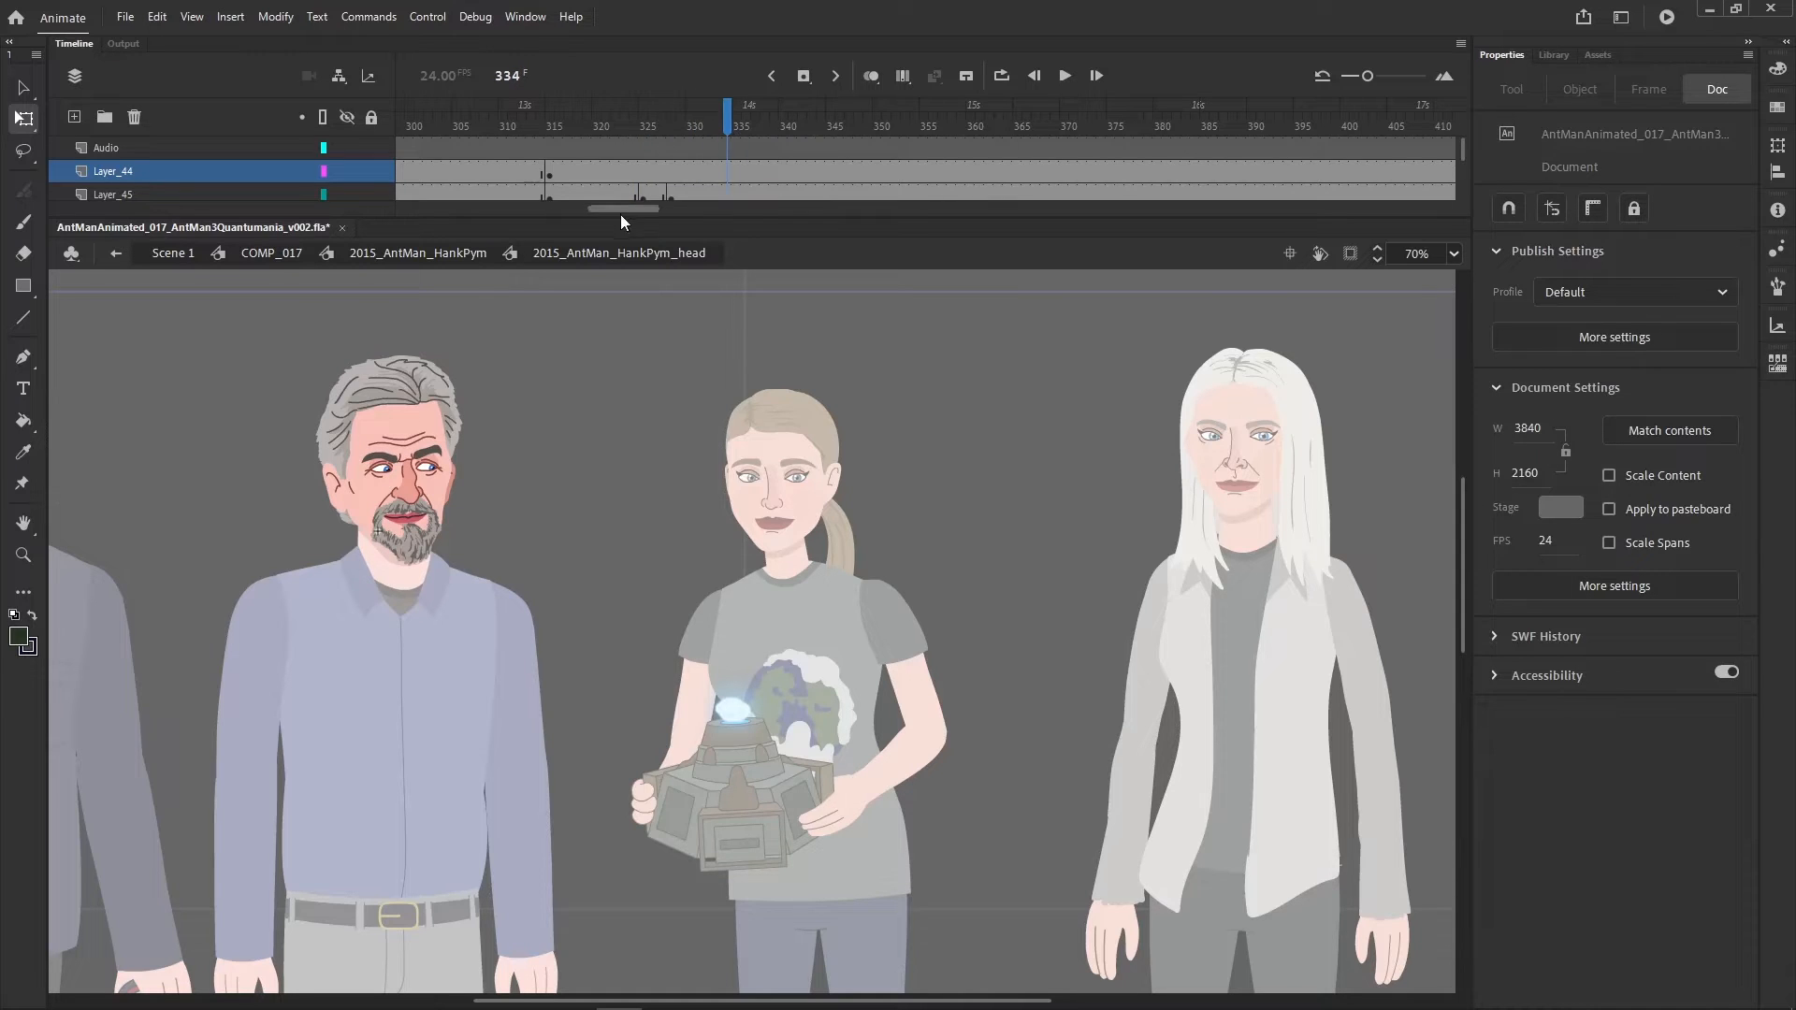
{"action": "left_click_drag", "start_coordinate": [620, 215], "coordinate": [709, 210]}
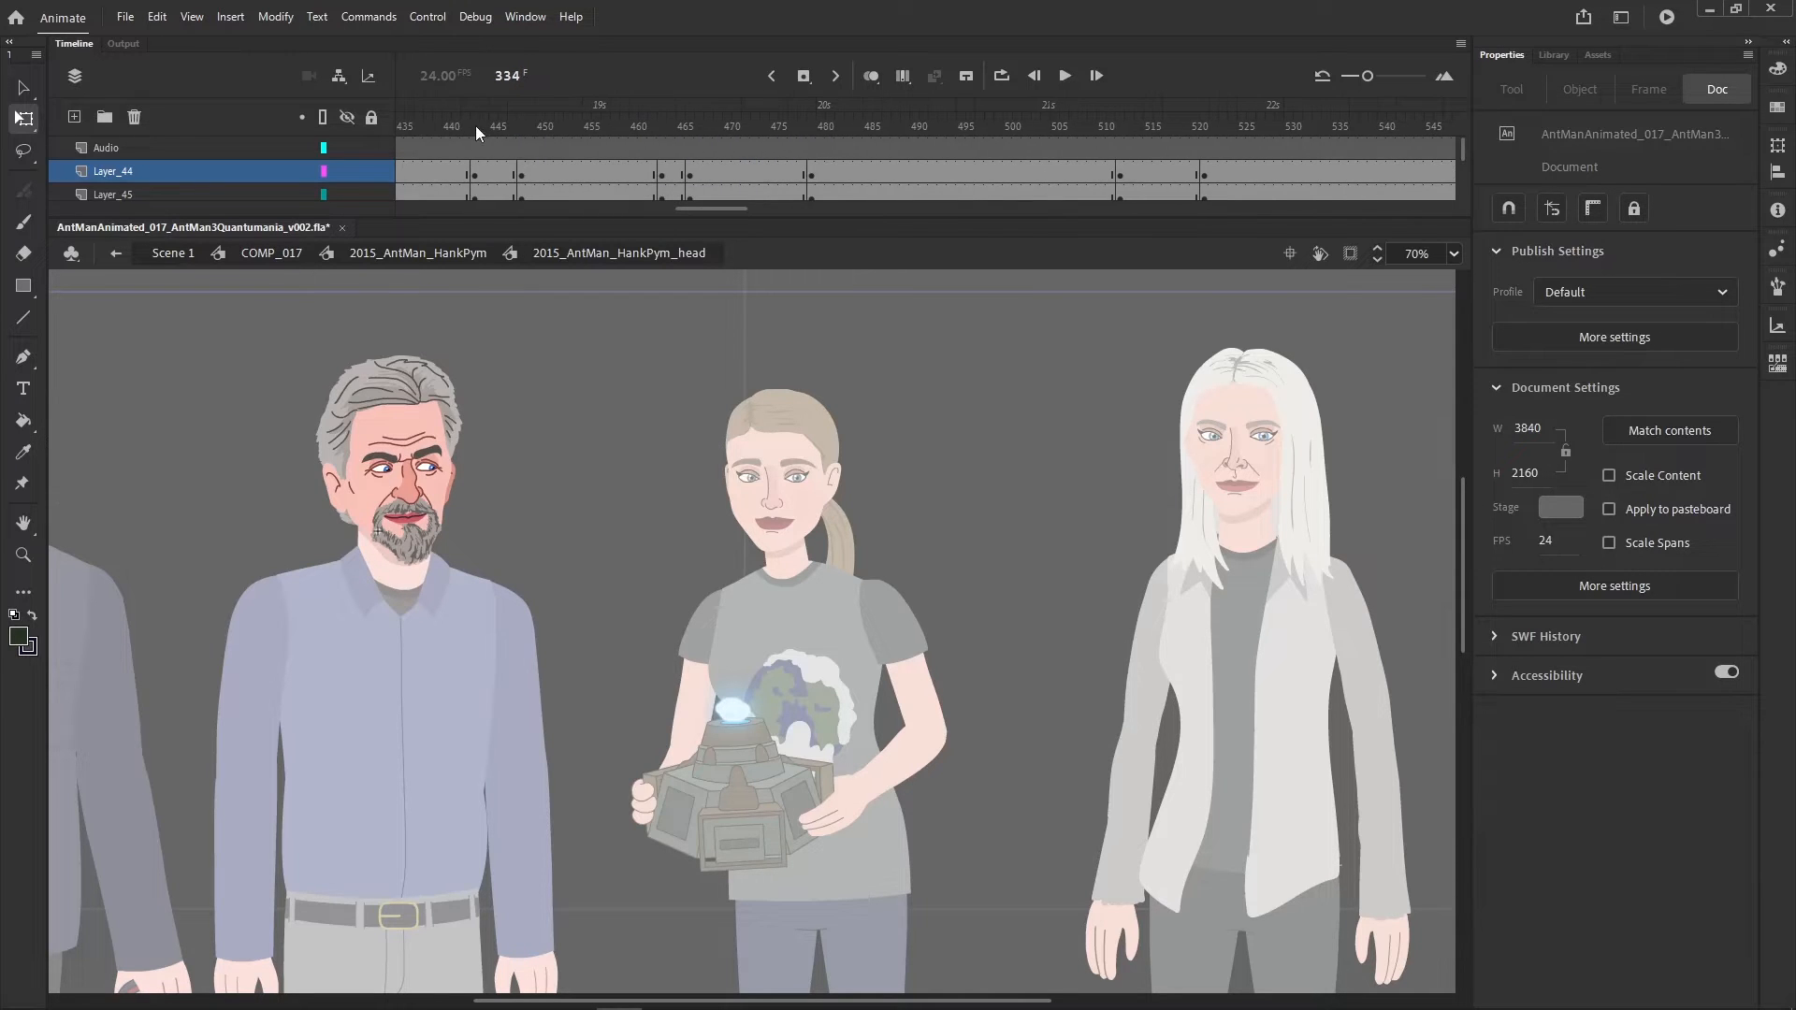
{"action": "left_click_drag", "start_coordinate": [475, 125], "coordinate": [905, 123]}
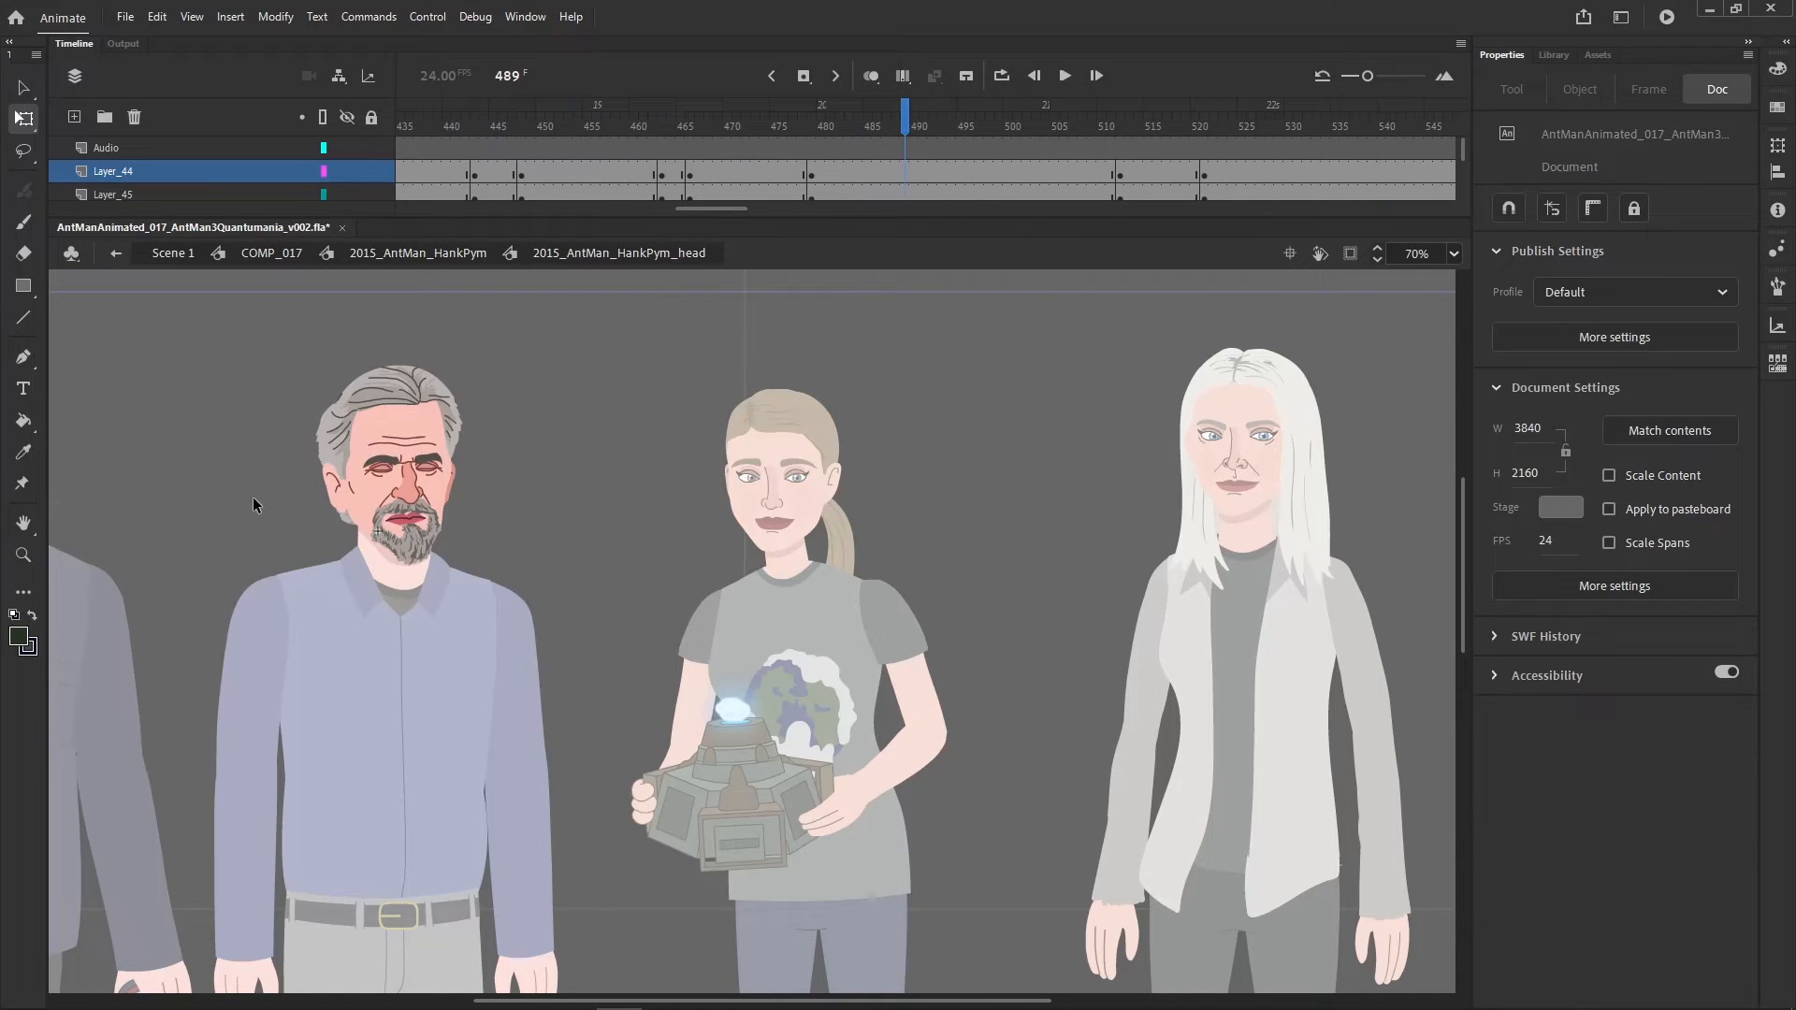
{"action": "left_click", "coordinate": [394, 517]}
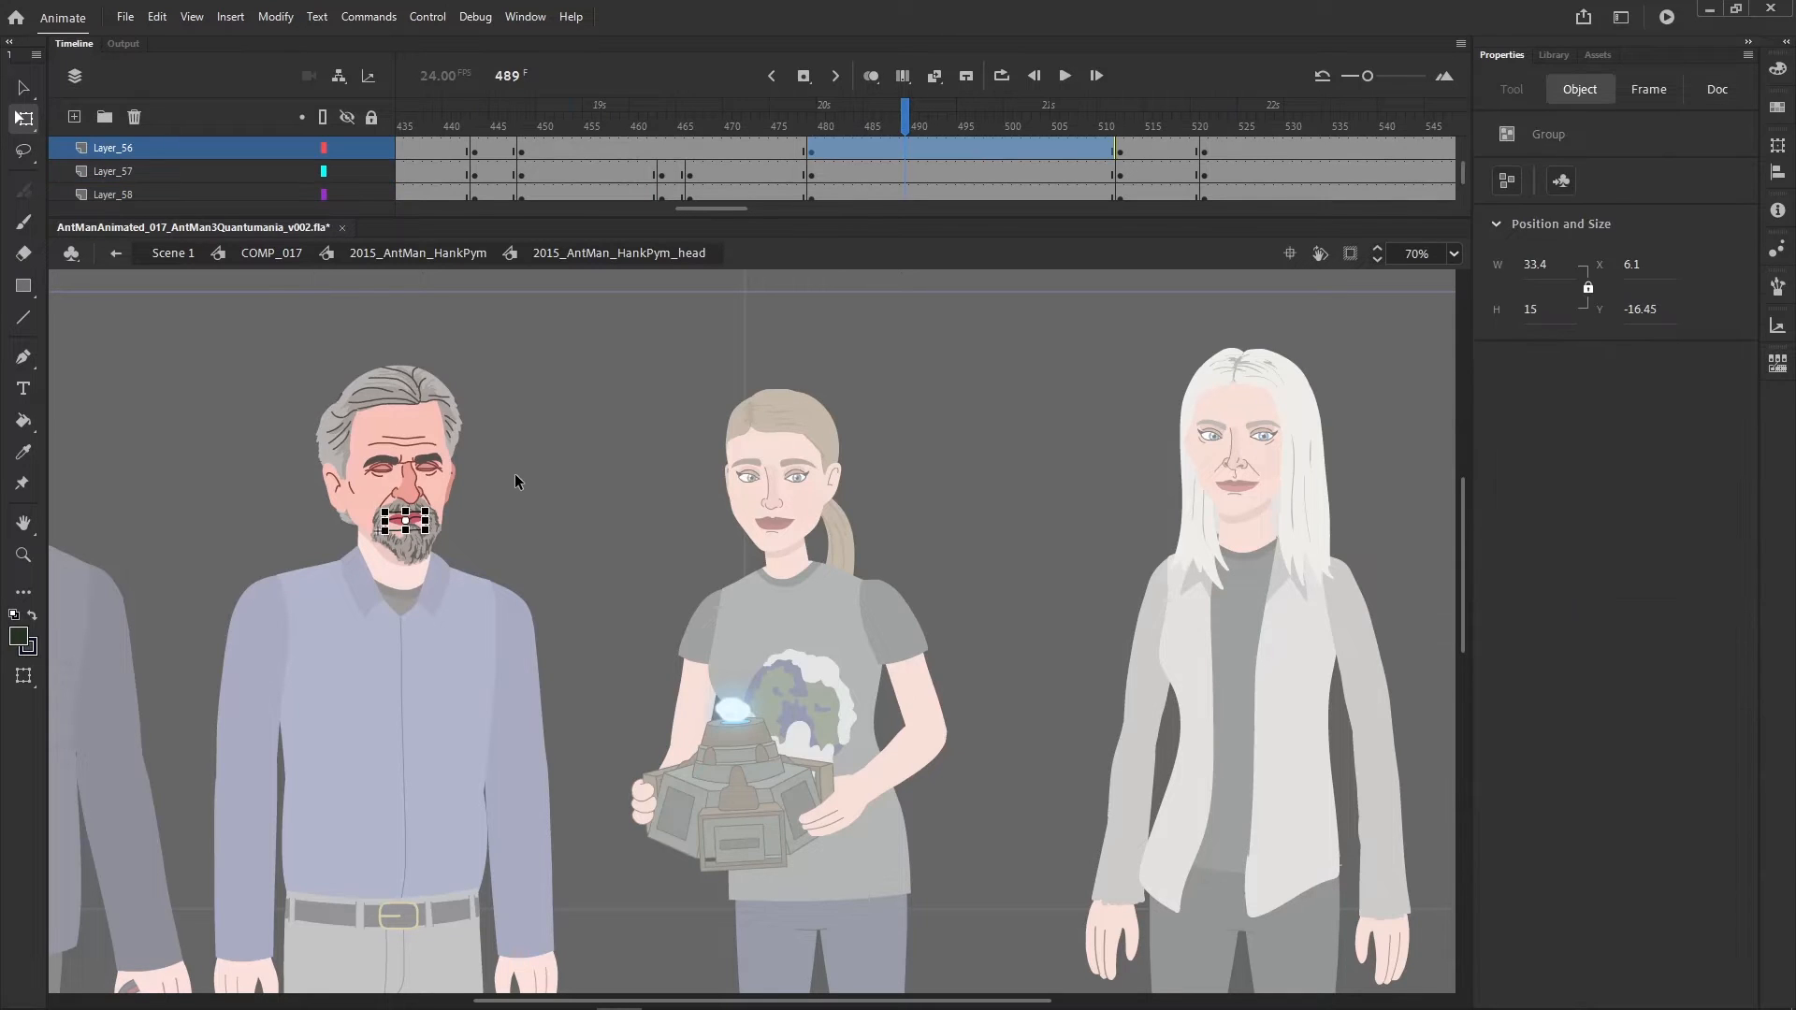
{"action": "left_click_drag", "start_coordinate": [722, 216], "coordinate": [643, 213]}
{"action": "left_click", "coordinate": [696, 180]}
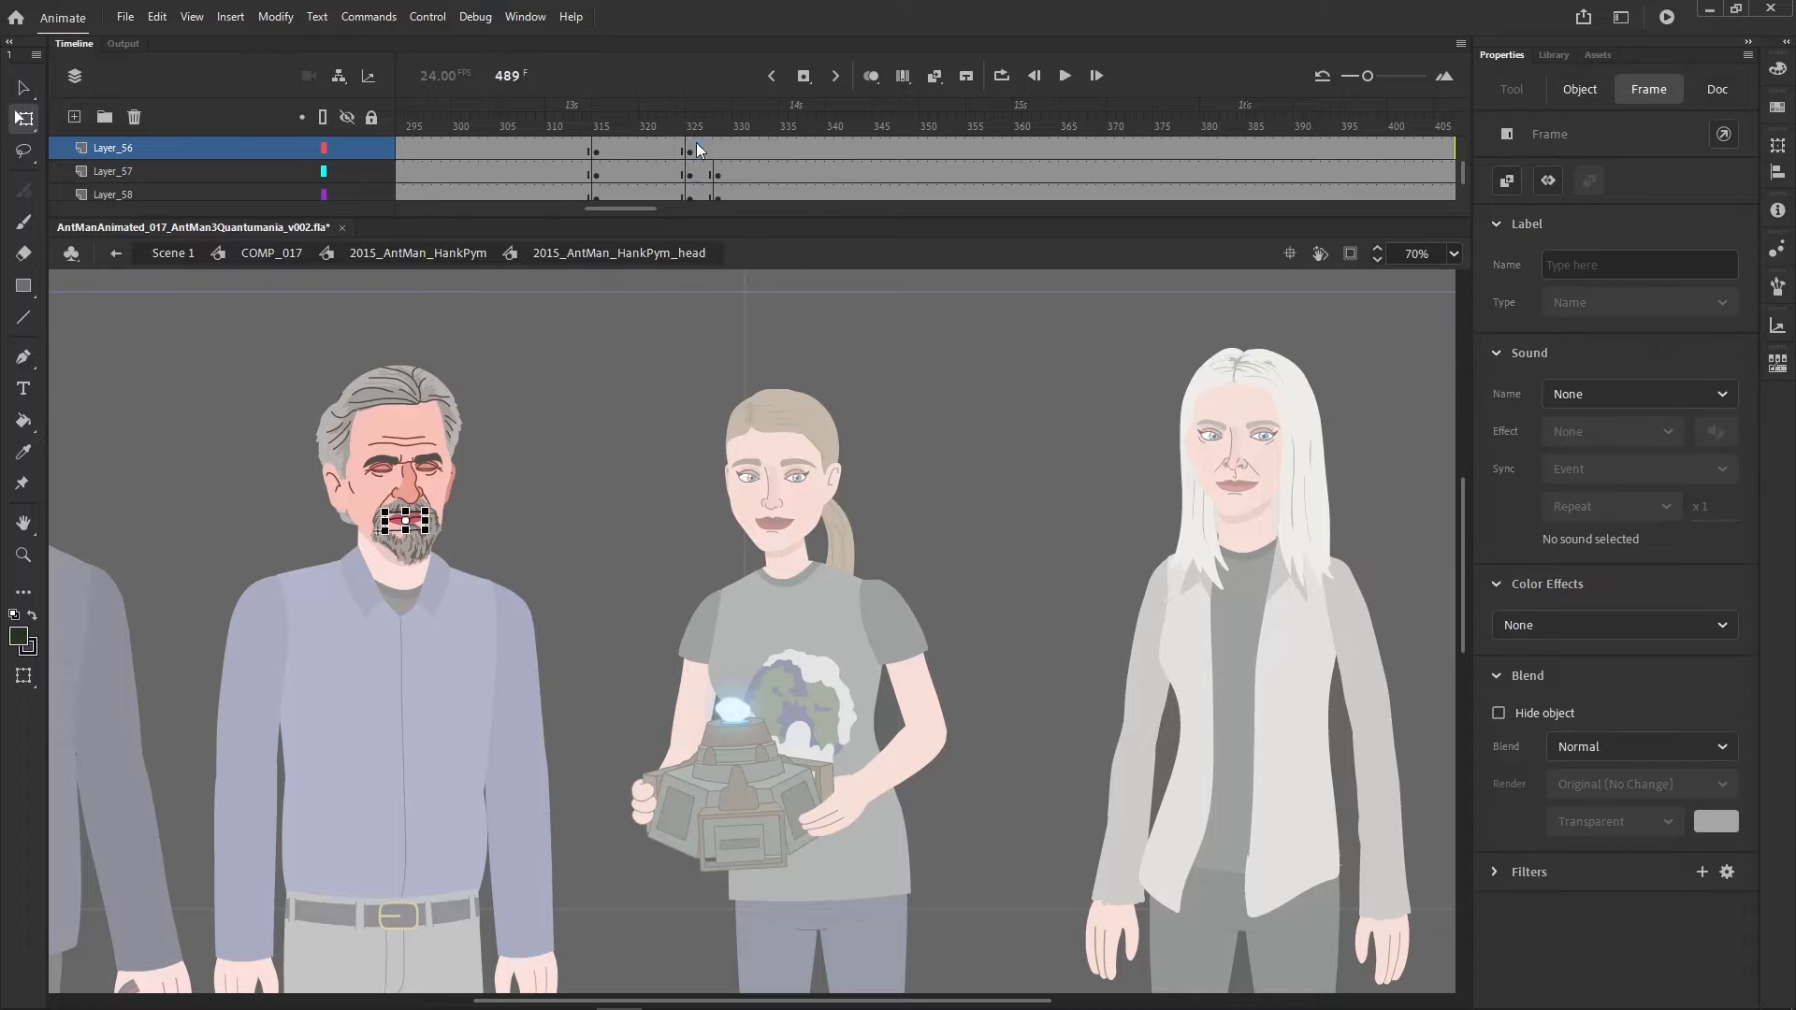
{"action": "left_click", "coordinate": [703, 176]}
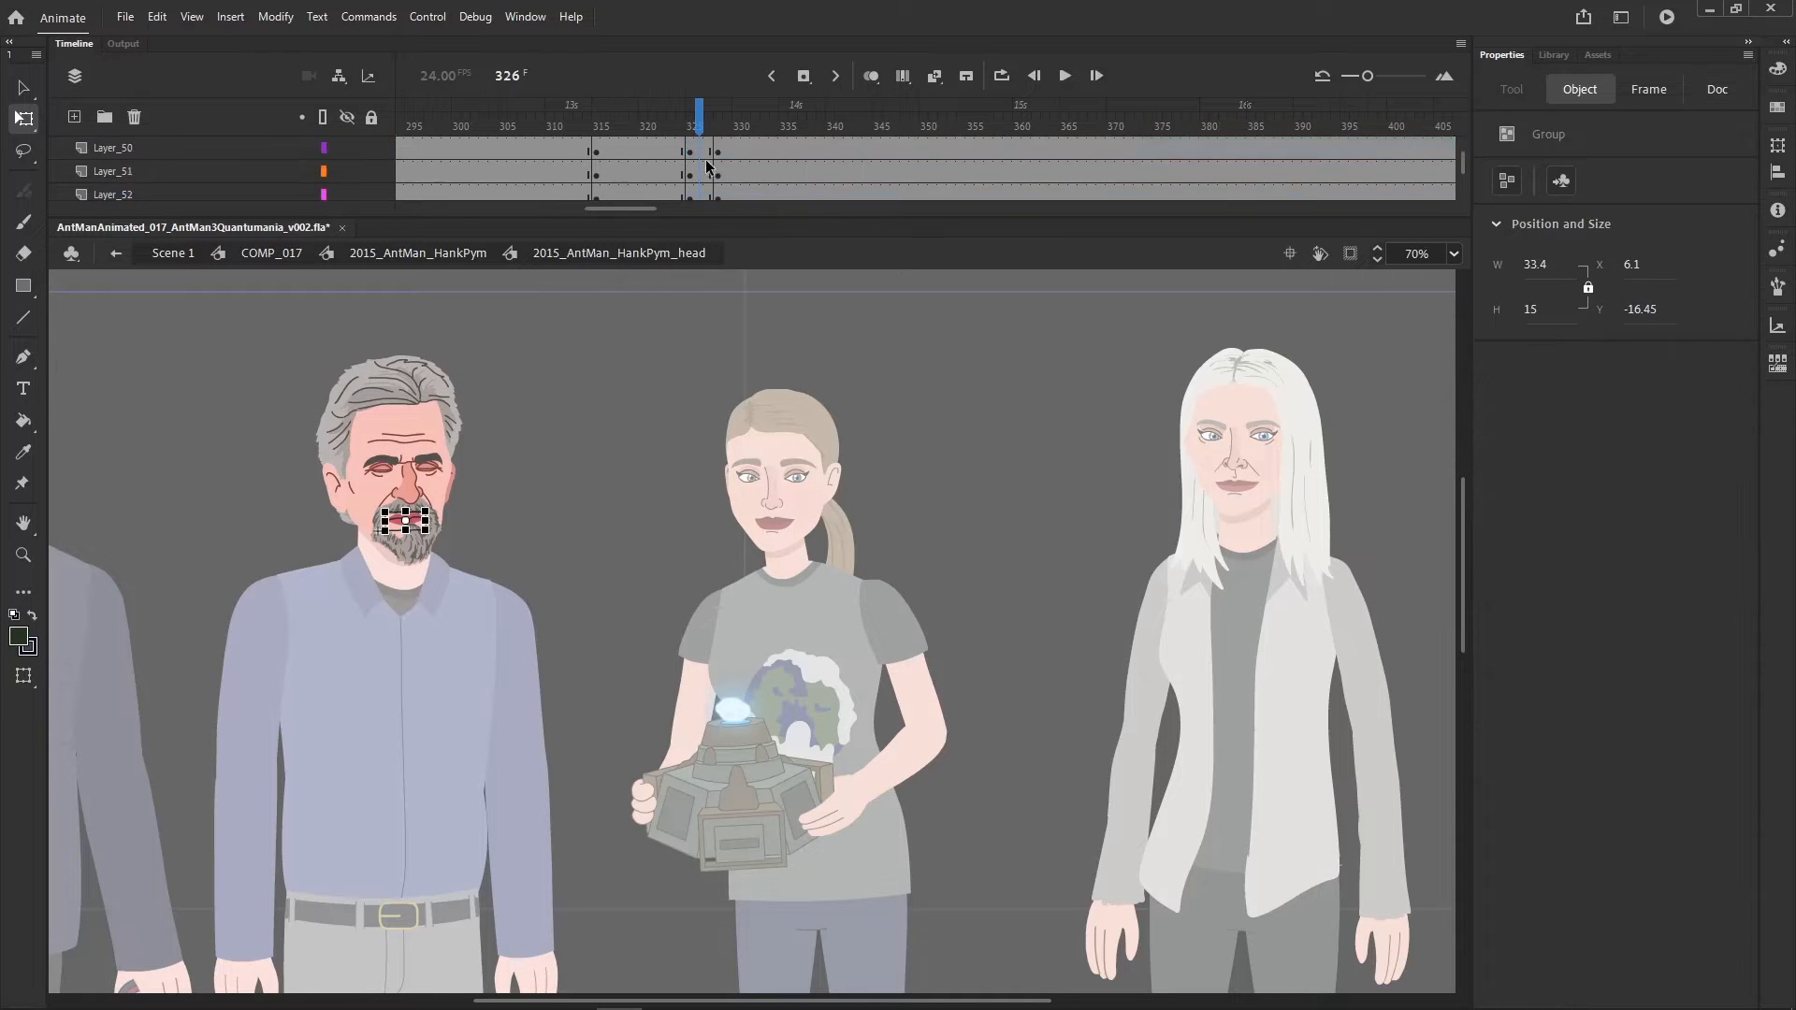
- Remove frame 327 across Hank Pym's head layers so the blink is one frame shorter
{"action": "left_click_drag", "start_coordinate": [711, 173], "coordinate": [715, 257]}
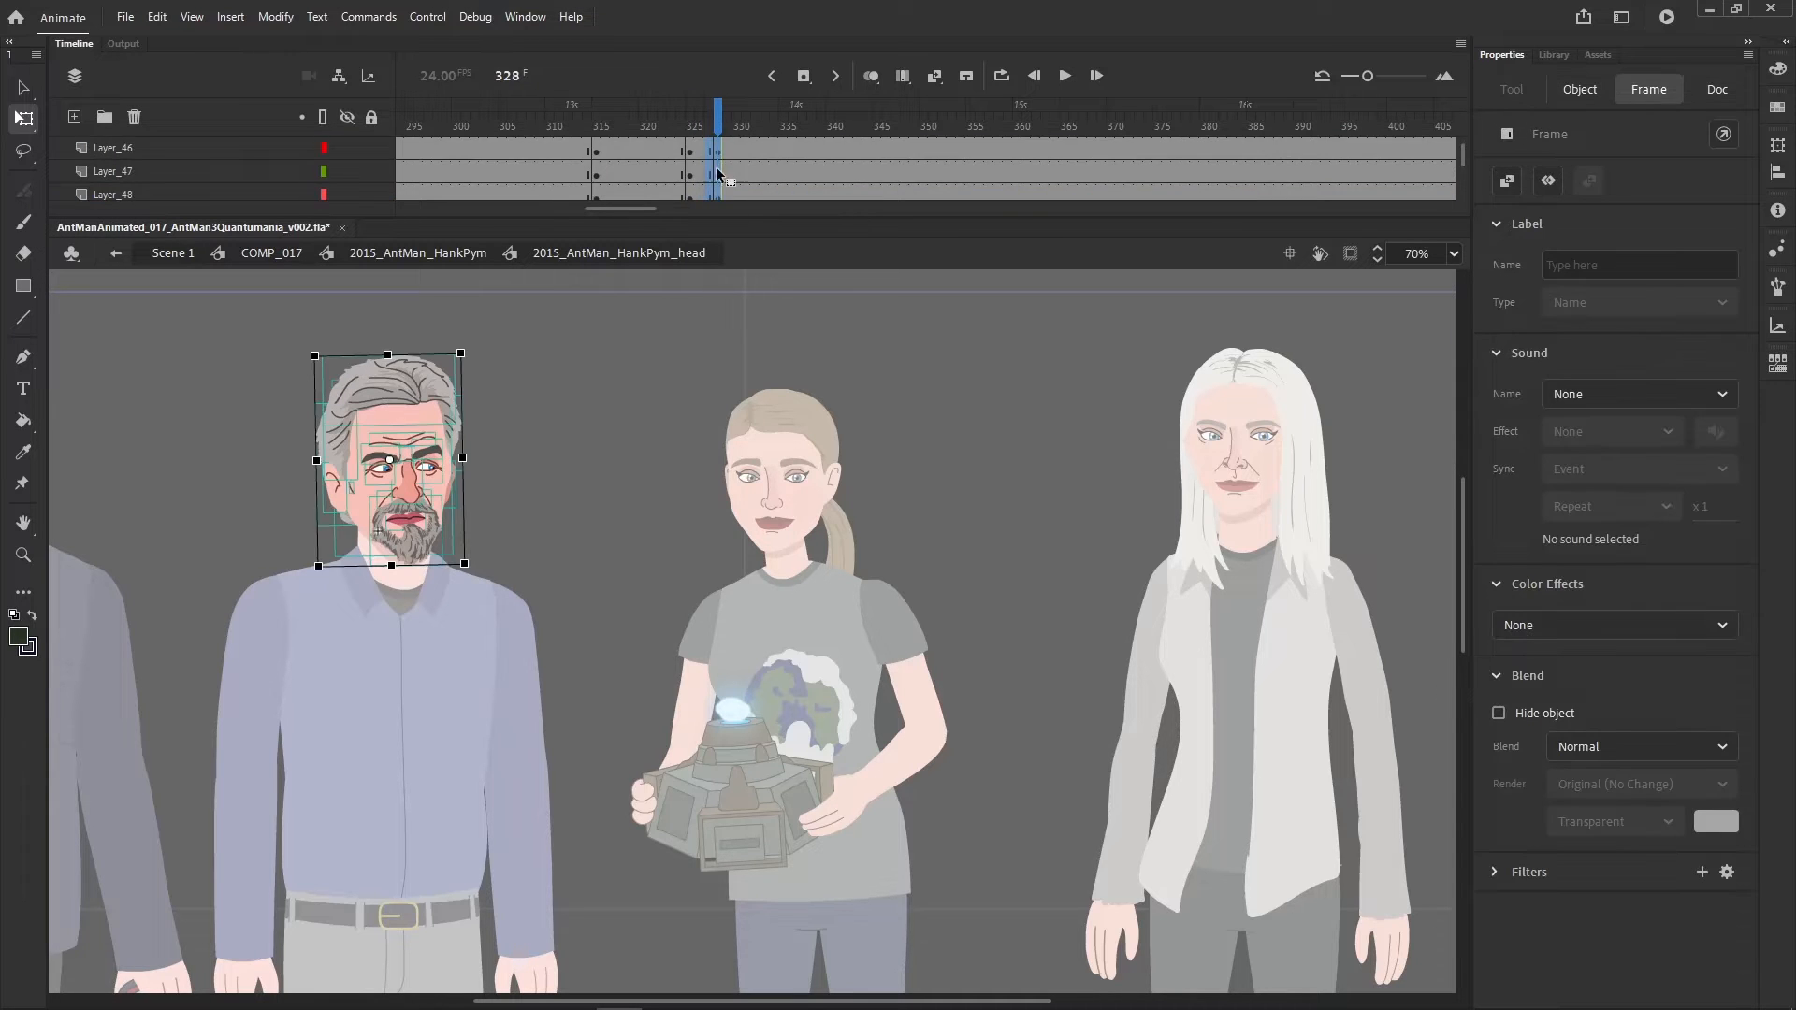
{"action": "scroll", "coordinate": [719, 168], "scroll_direction": "up", "scroll_amount": 3}
{"action": "left_click", "coordinate": [726, 151]}
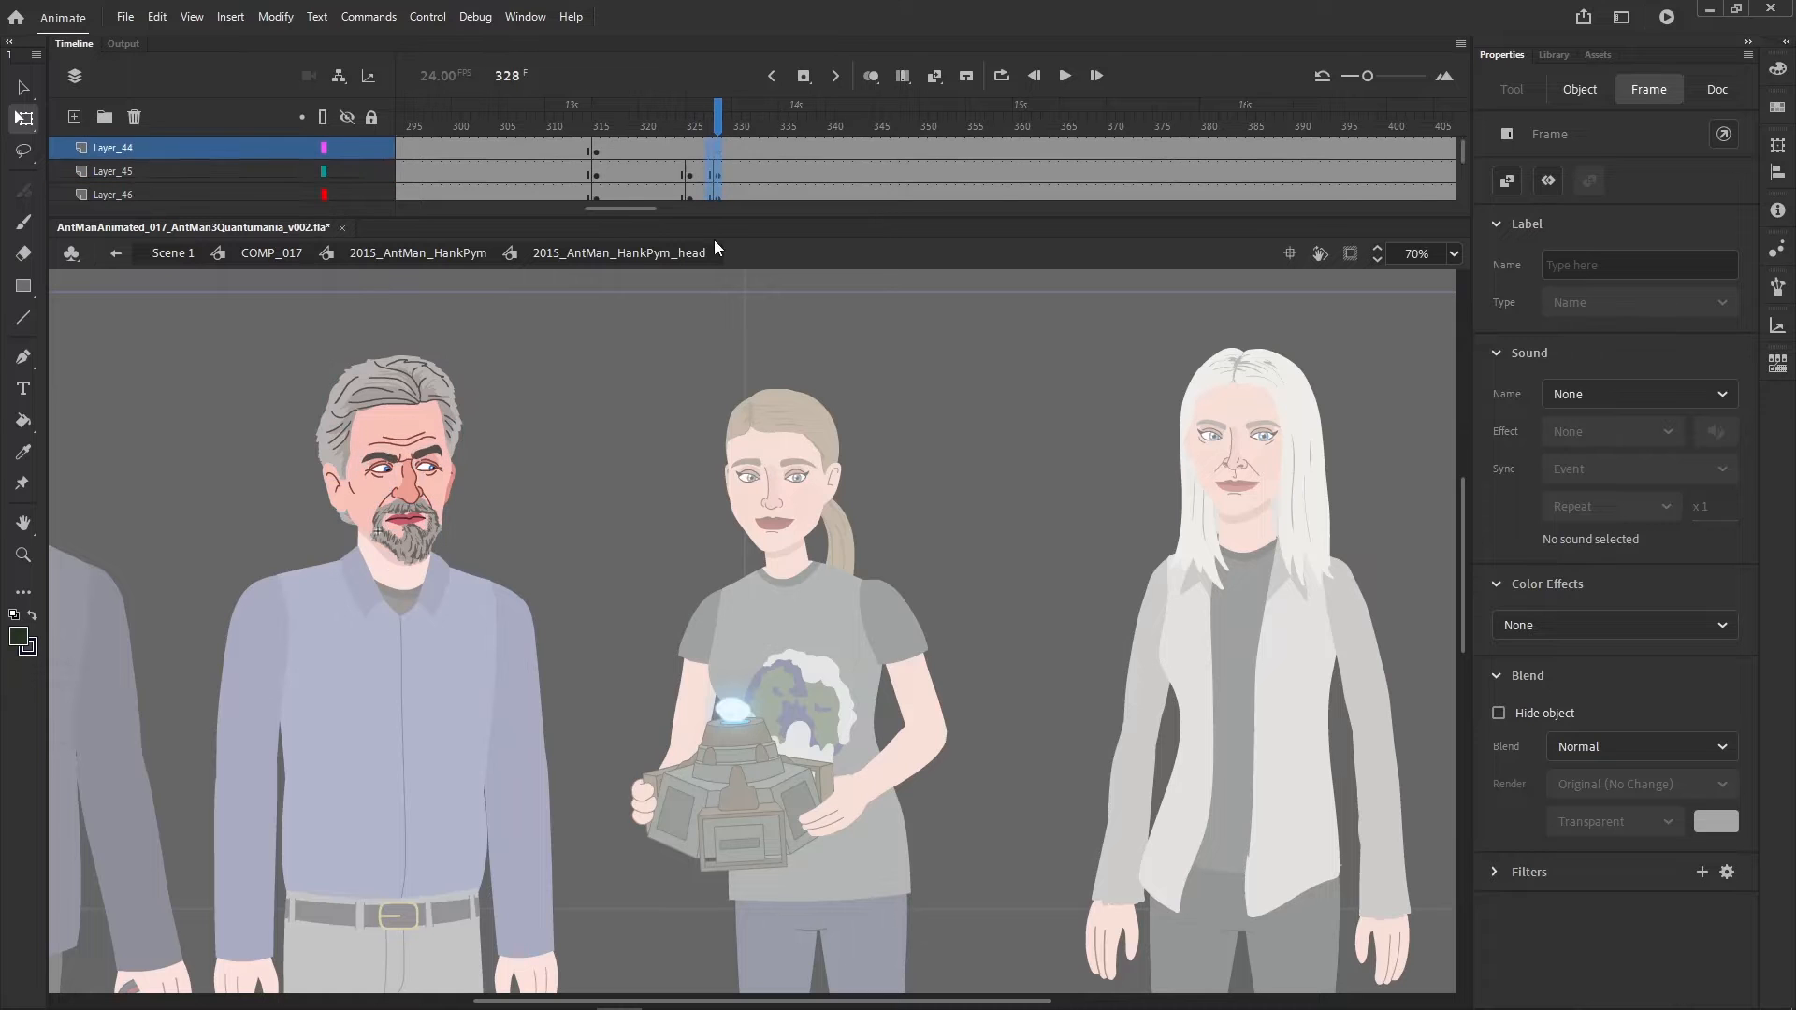
{"action": "left_click", "coordinate": [708, 174]}
{"action": "right_click", "coordinate": [708, 174]}
{"action": "left_click", "coordinate": [767, 204]}
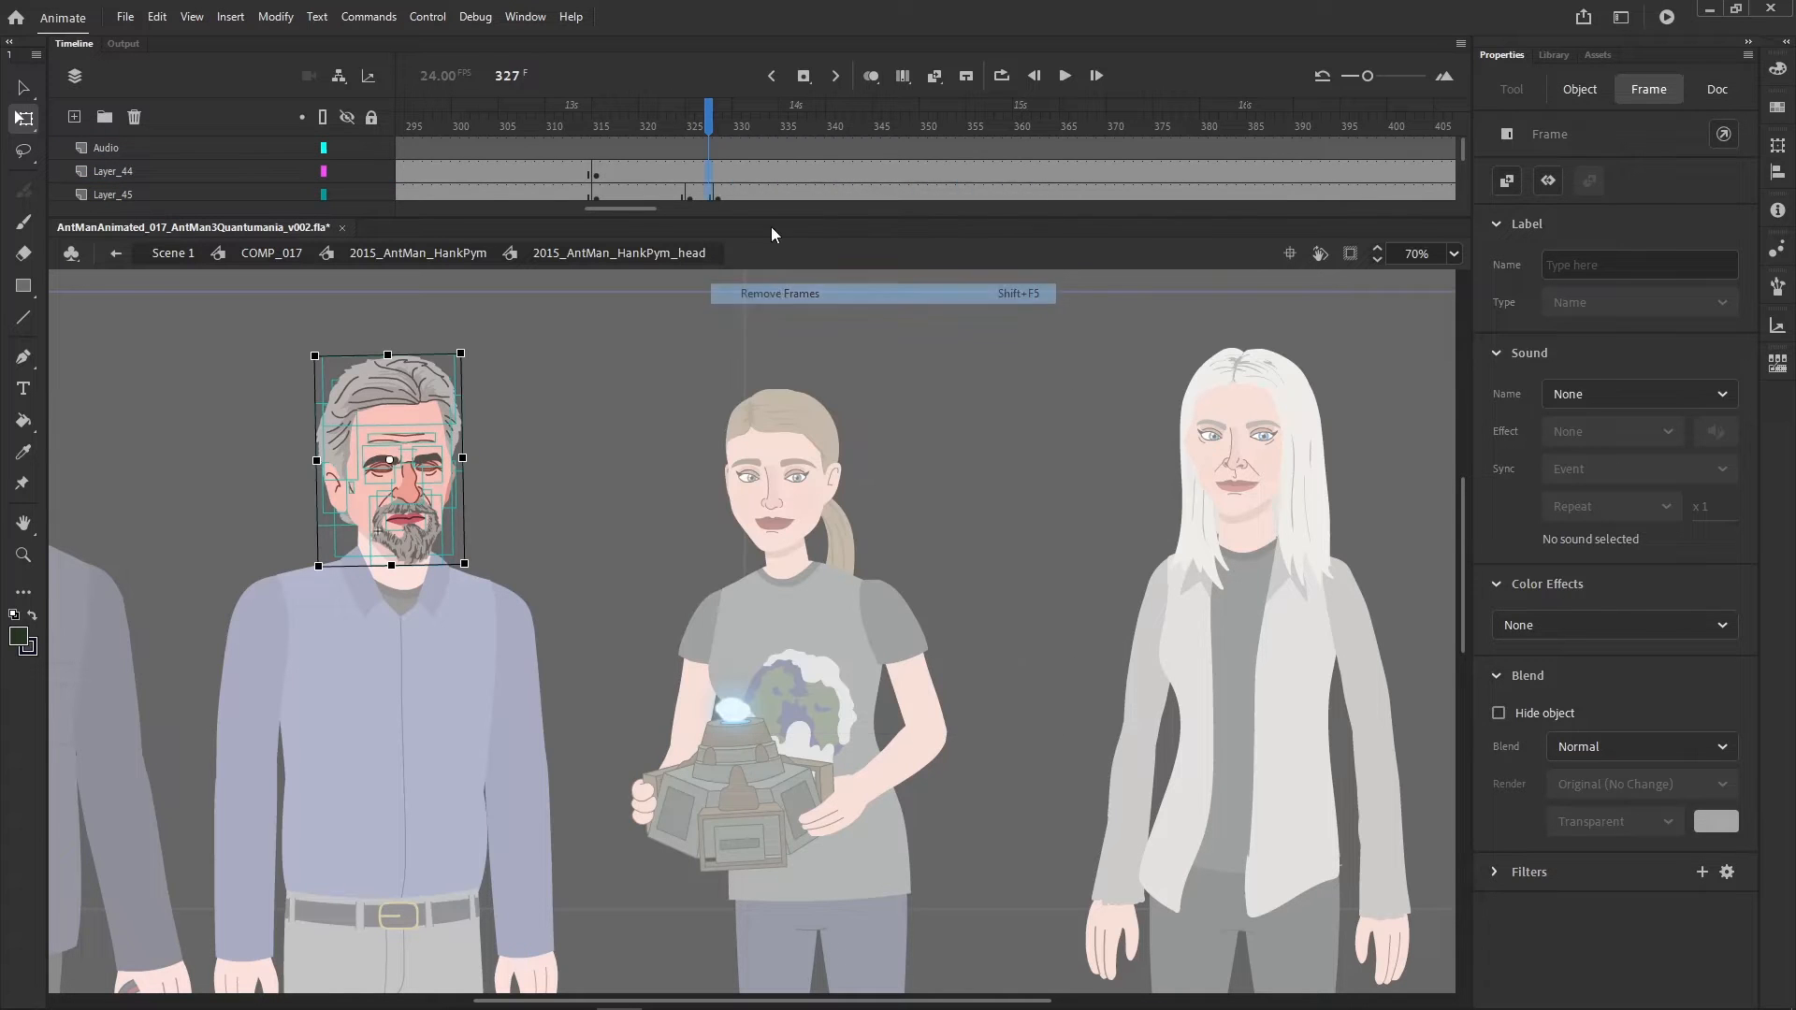
- Narrow Hank Pym's mouth on Layer_56 of the head symbol to a width of about 29.1
{"action": "double_click", "coordinate": [1001, 510]}
{"action": "mouse_move", "coordinate": [938, 122]}
{"action": "left_mouse_down"}
{"action": "mouse_move", "coordinate": [916, 123]}
{"action": "mouse_move", "coordinate": [956, 125]}
{"action": "left_mouse_up"}
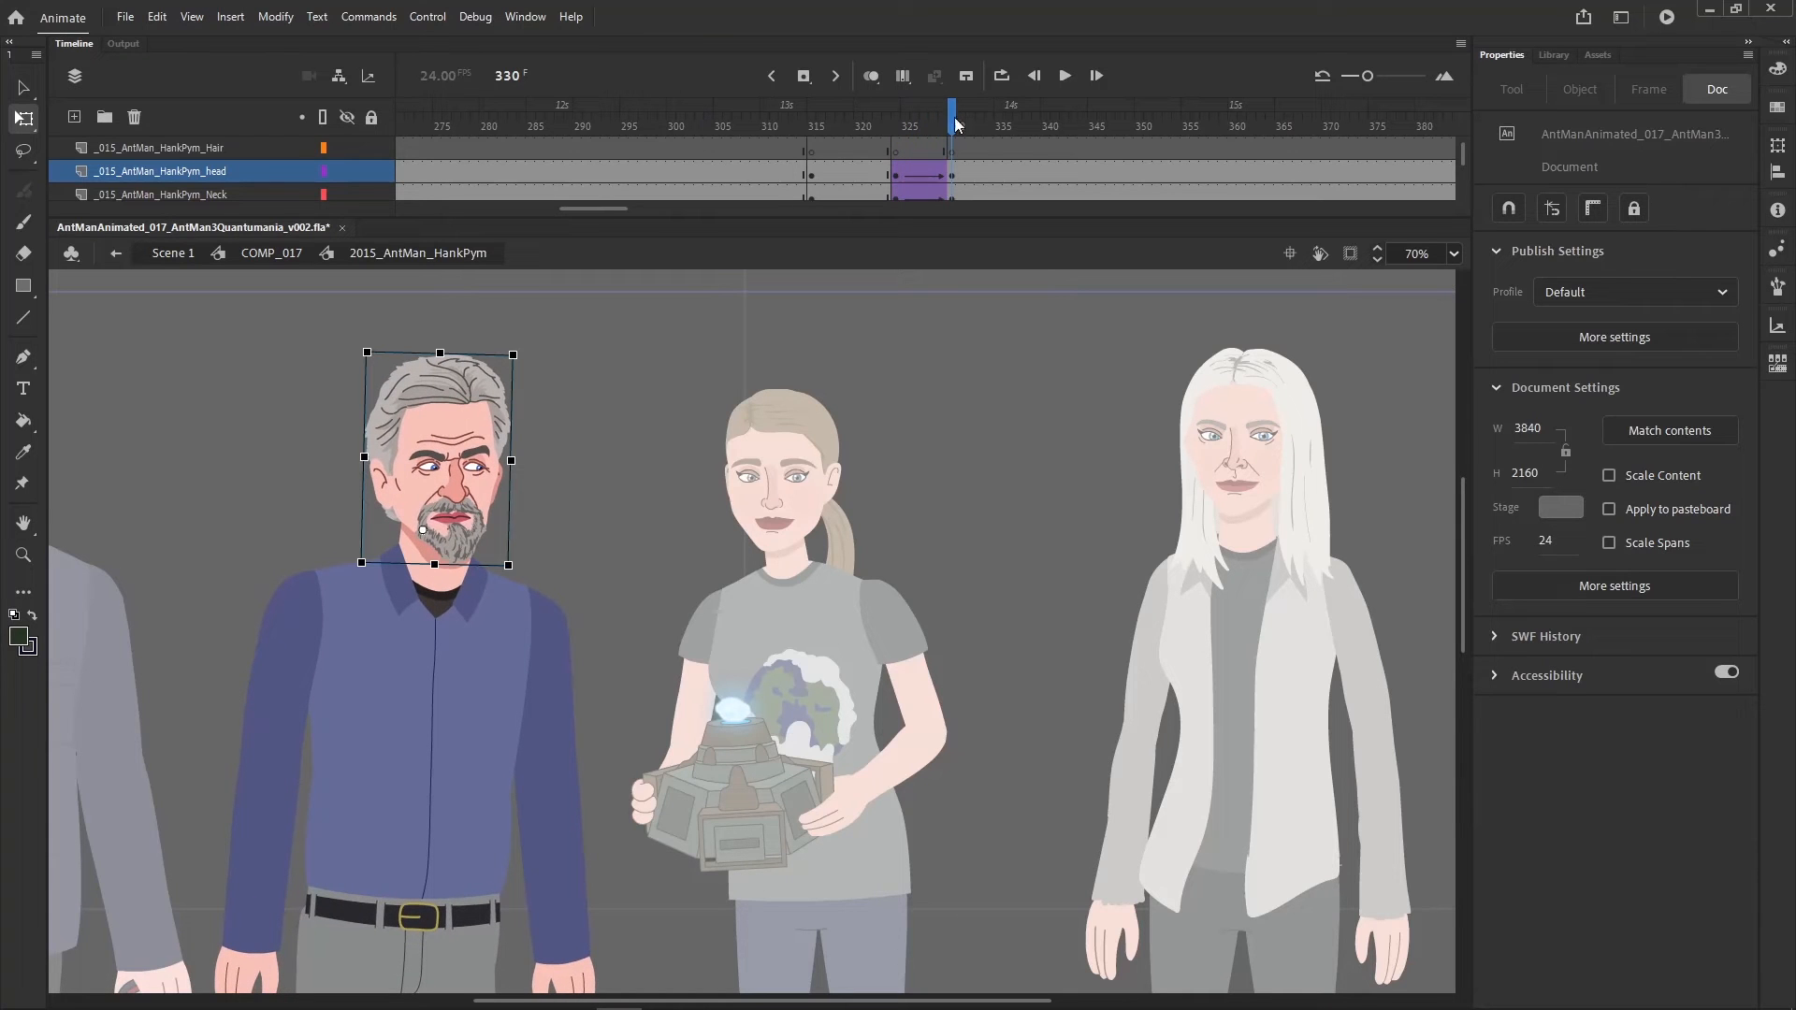
{"action": "double_click", "coordinate": [458, 520]}
{"action": "left_click", "coordinate": [471, 521]}
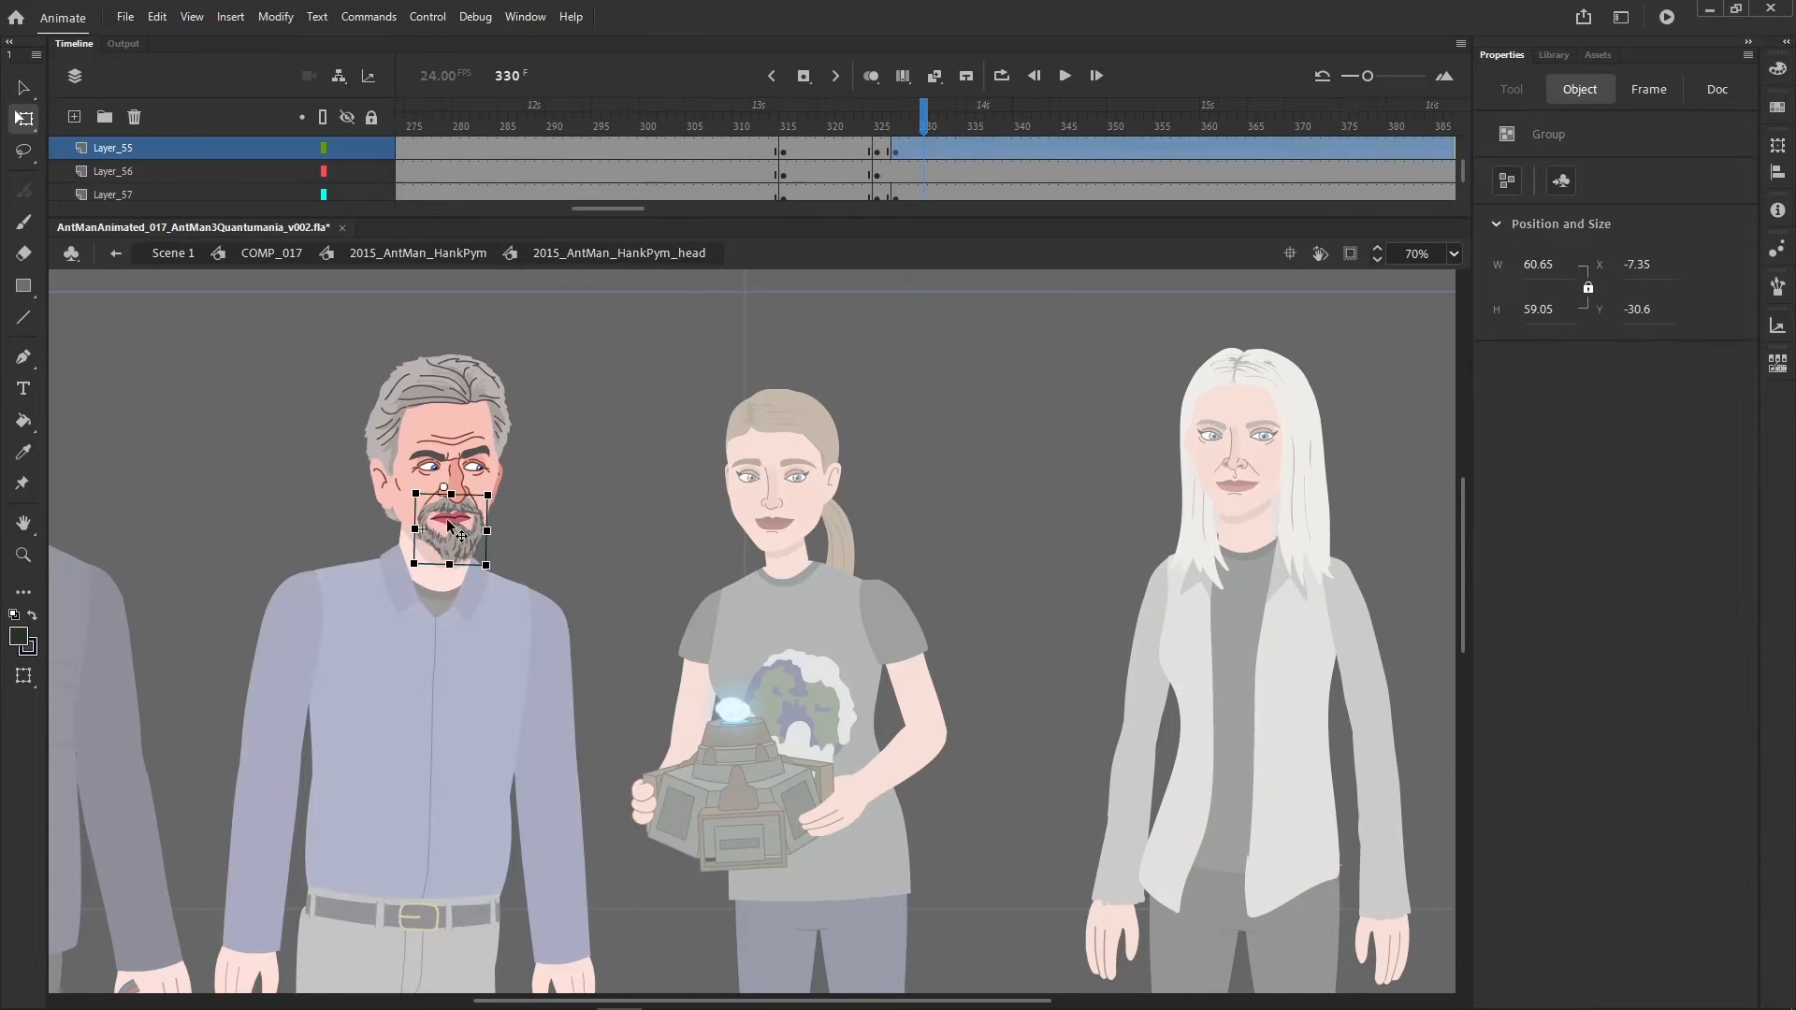
{"action": "left_click", "coordinate": [453, 522]}
{"action": "left_click_drag", "start_coordinate": [481, 523], "coordinate": [477, 525]}
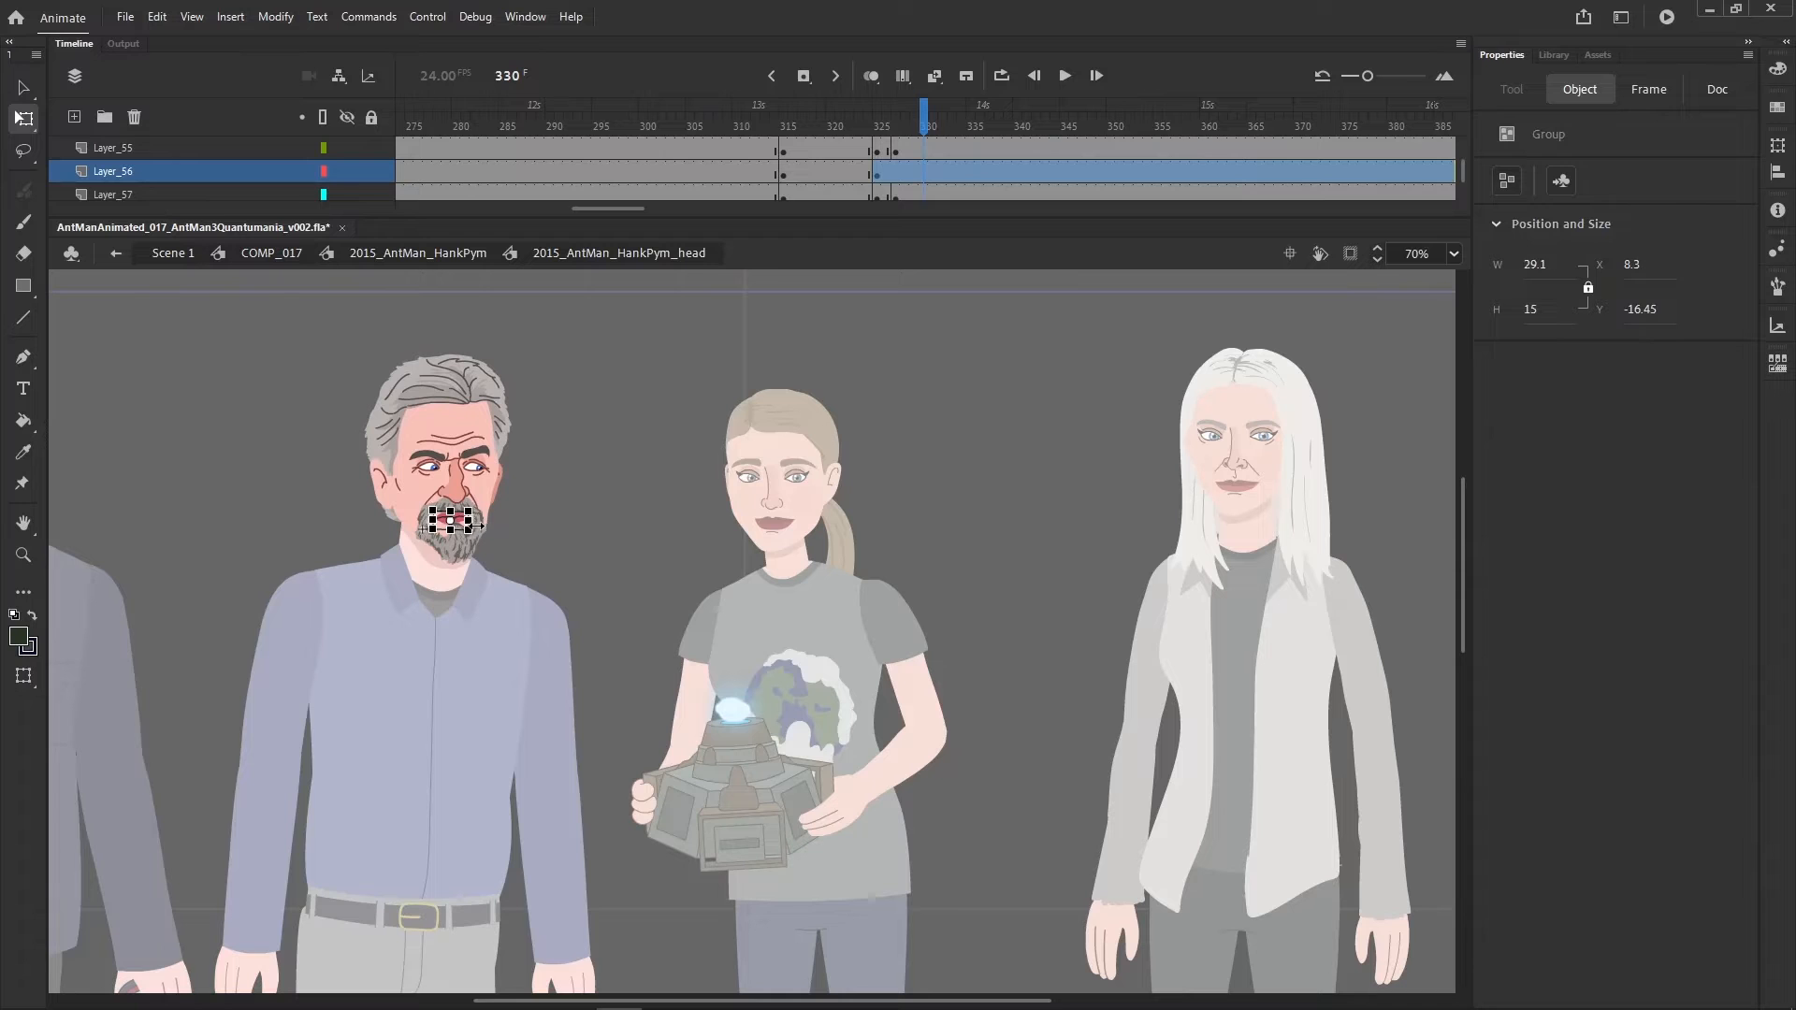
{"action": "double_click", "coordinate": [726, 475]}
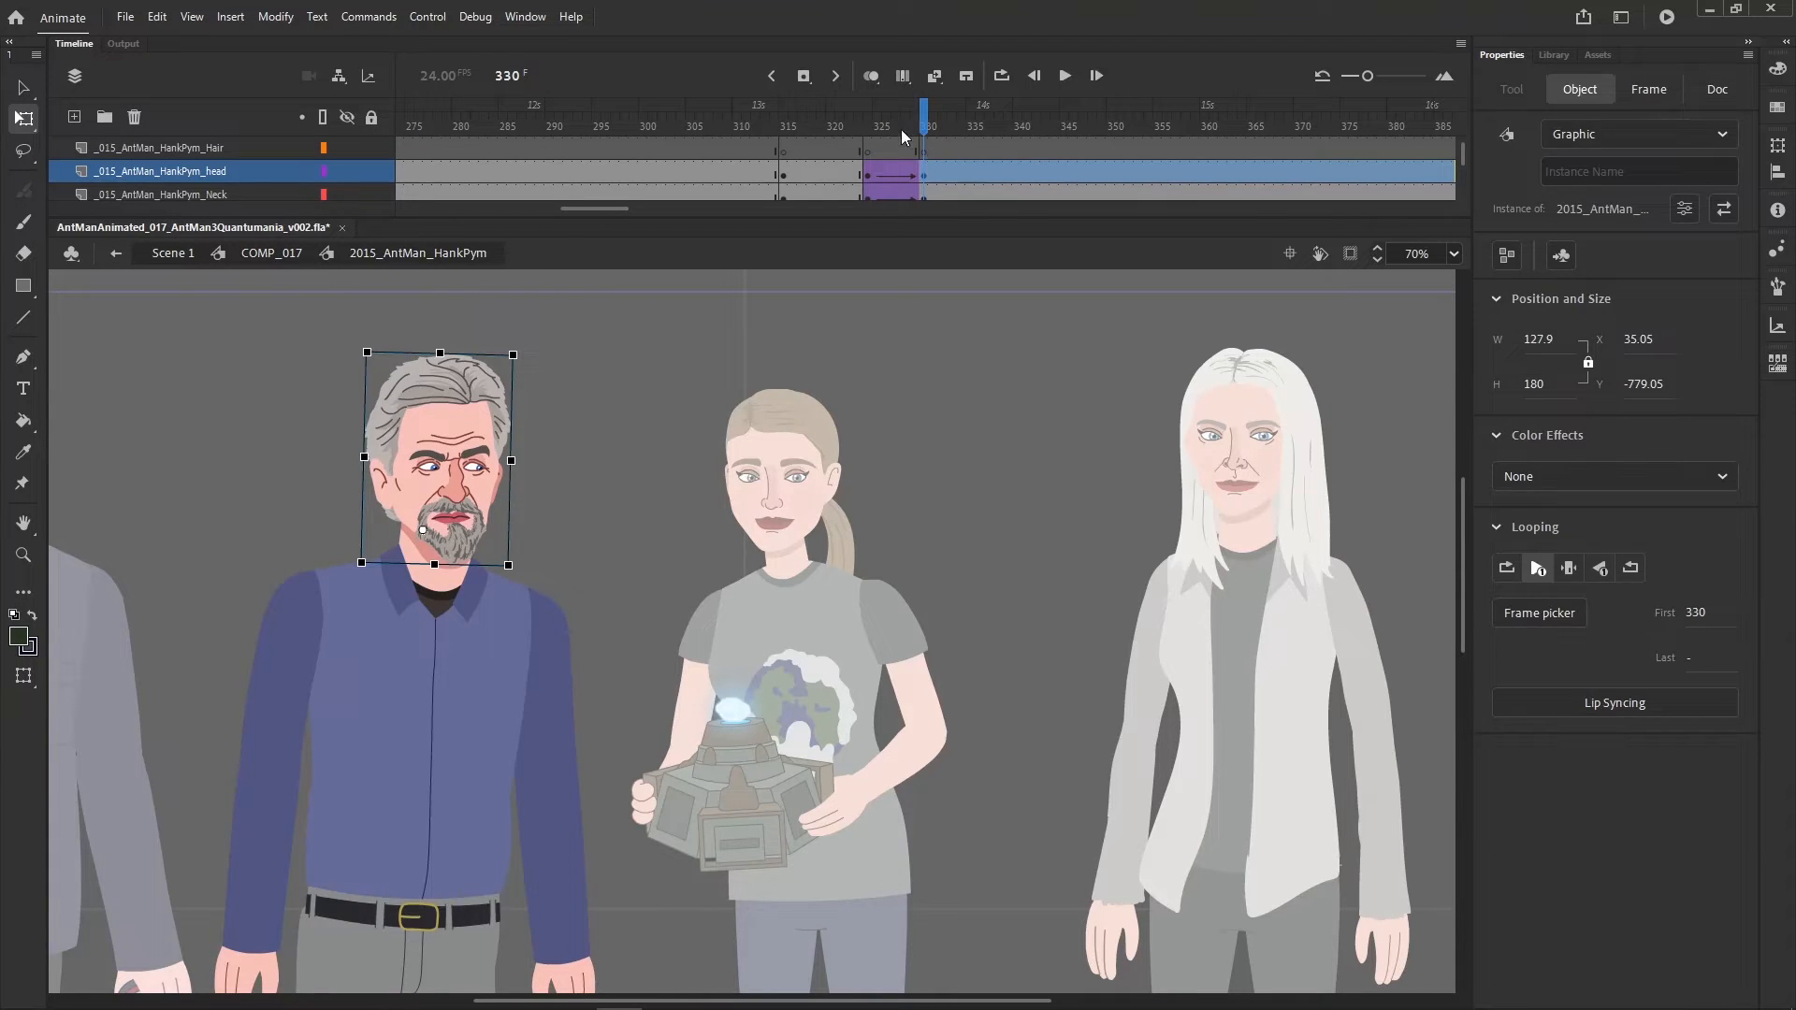
- Insert keyframes at frame 336 across all layers of the 2015_AntMan_HankPym symbol
{"action": "left_click_drag", "start_coordinate": [887, 131], "coordinate": [952, 145]}
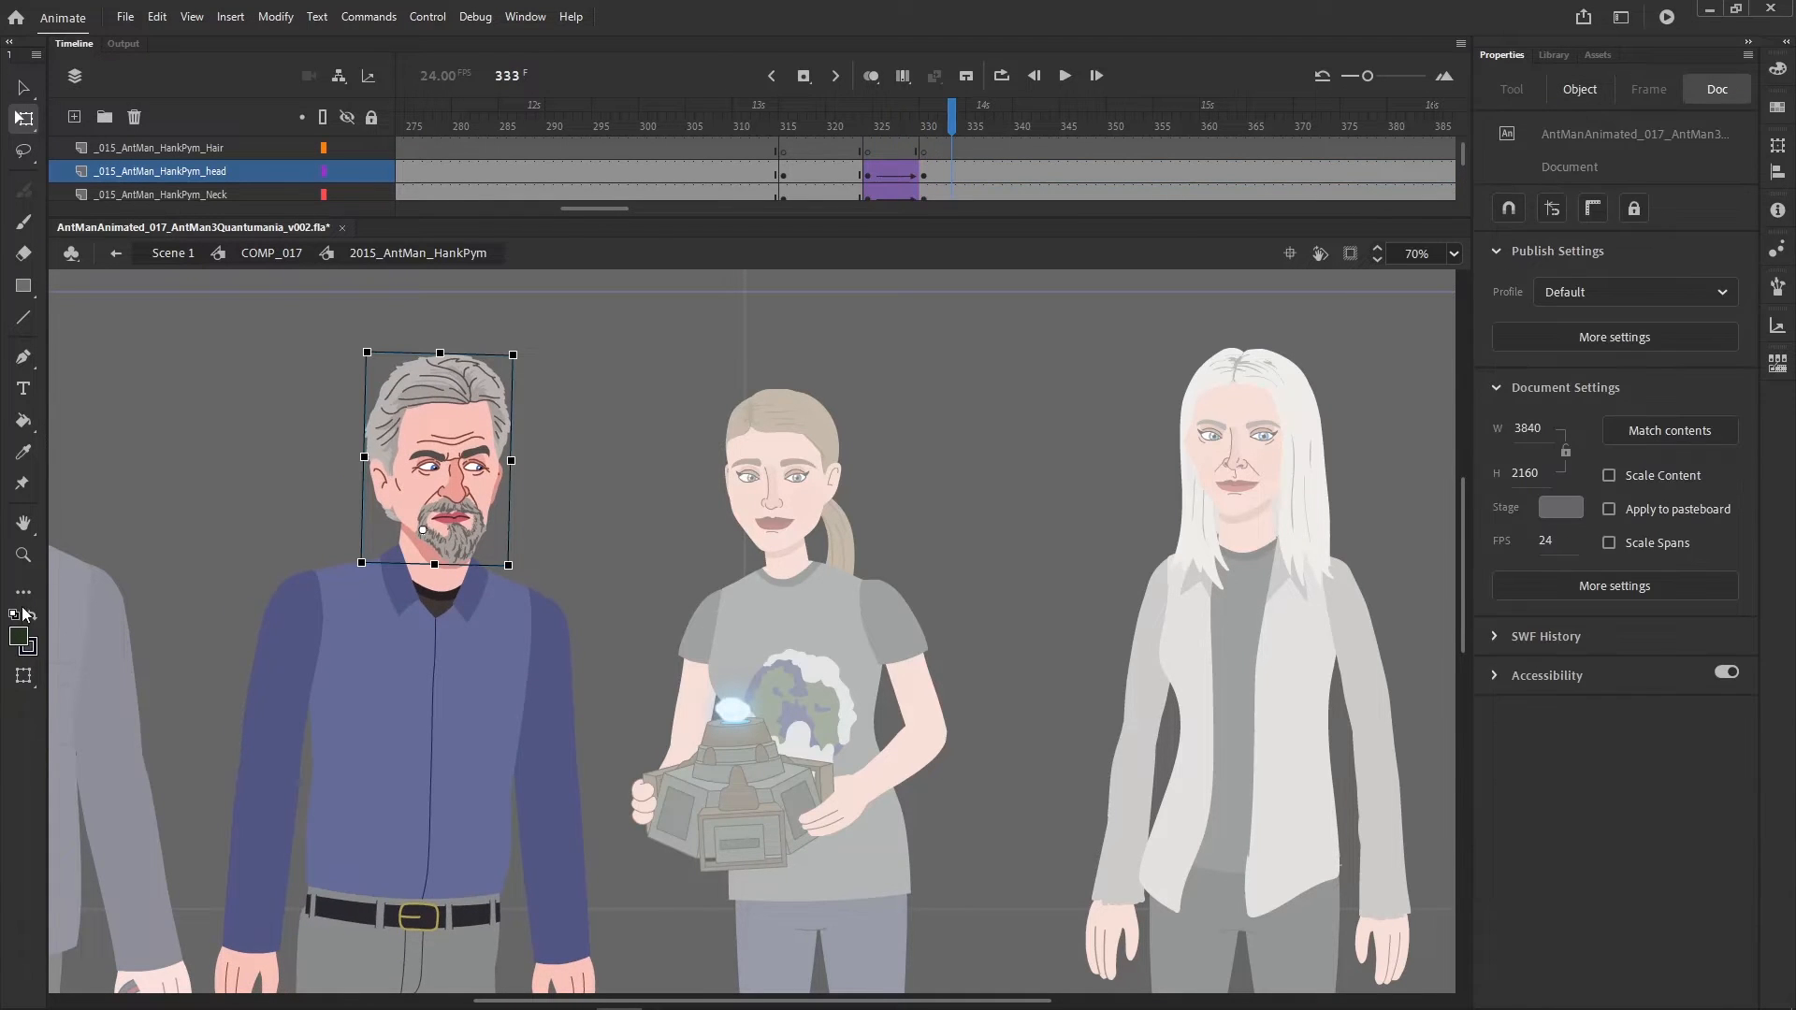
{"action": "left_click", "coordinate": [24, 555]}
{"action": "left_click", "coordinate": [711, 729], "text": "alt"}
{"action": "left_click", "coordinate": [617, 838]}
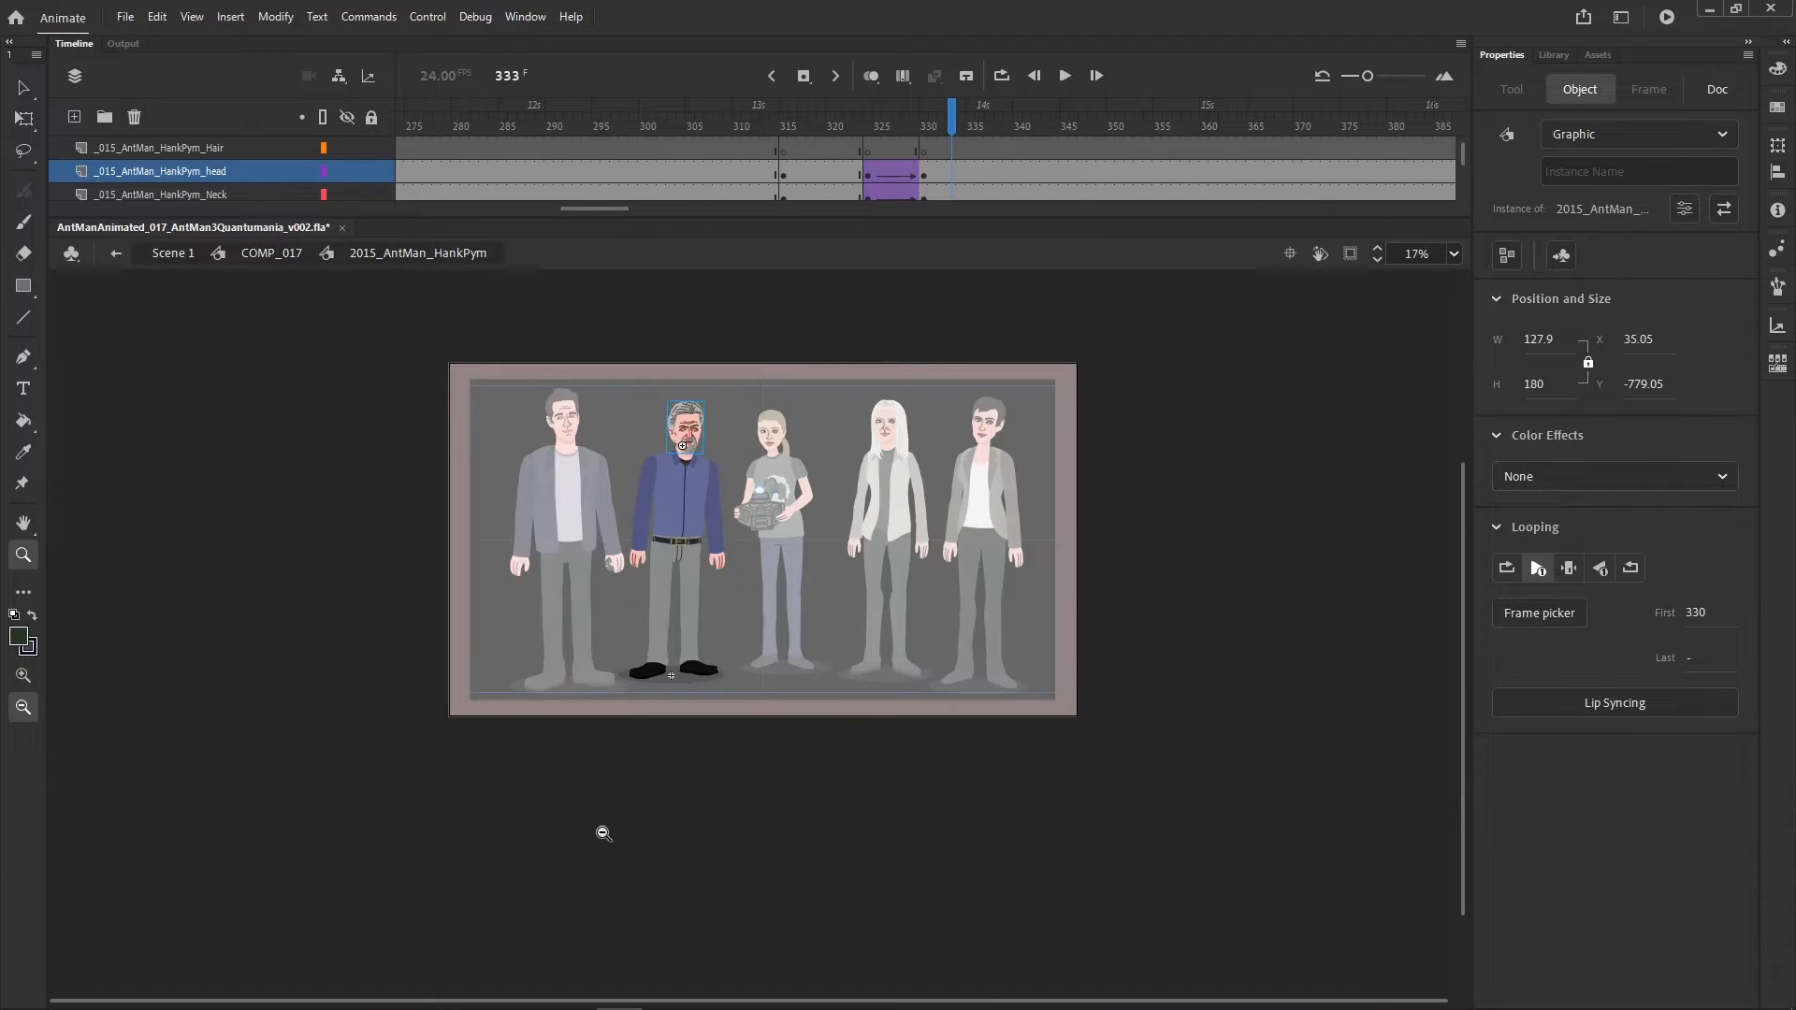
{"action": "left_click_drag", "start_coordinate": [629, 673], "coordinate": [825, 363]}
{"action": "left_click", "coordinate": [24, 118]}
{"action": "double_click", "coordinate": [960, 498]}
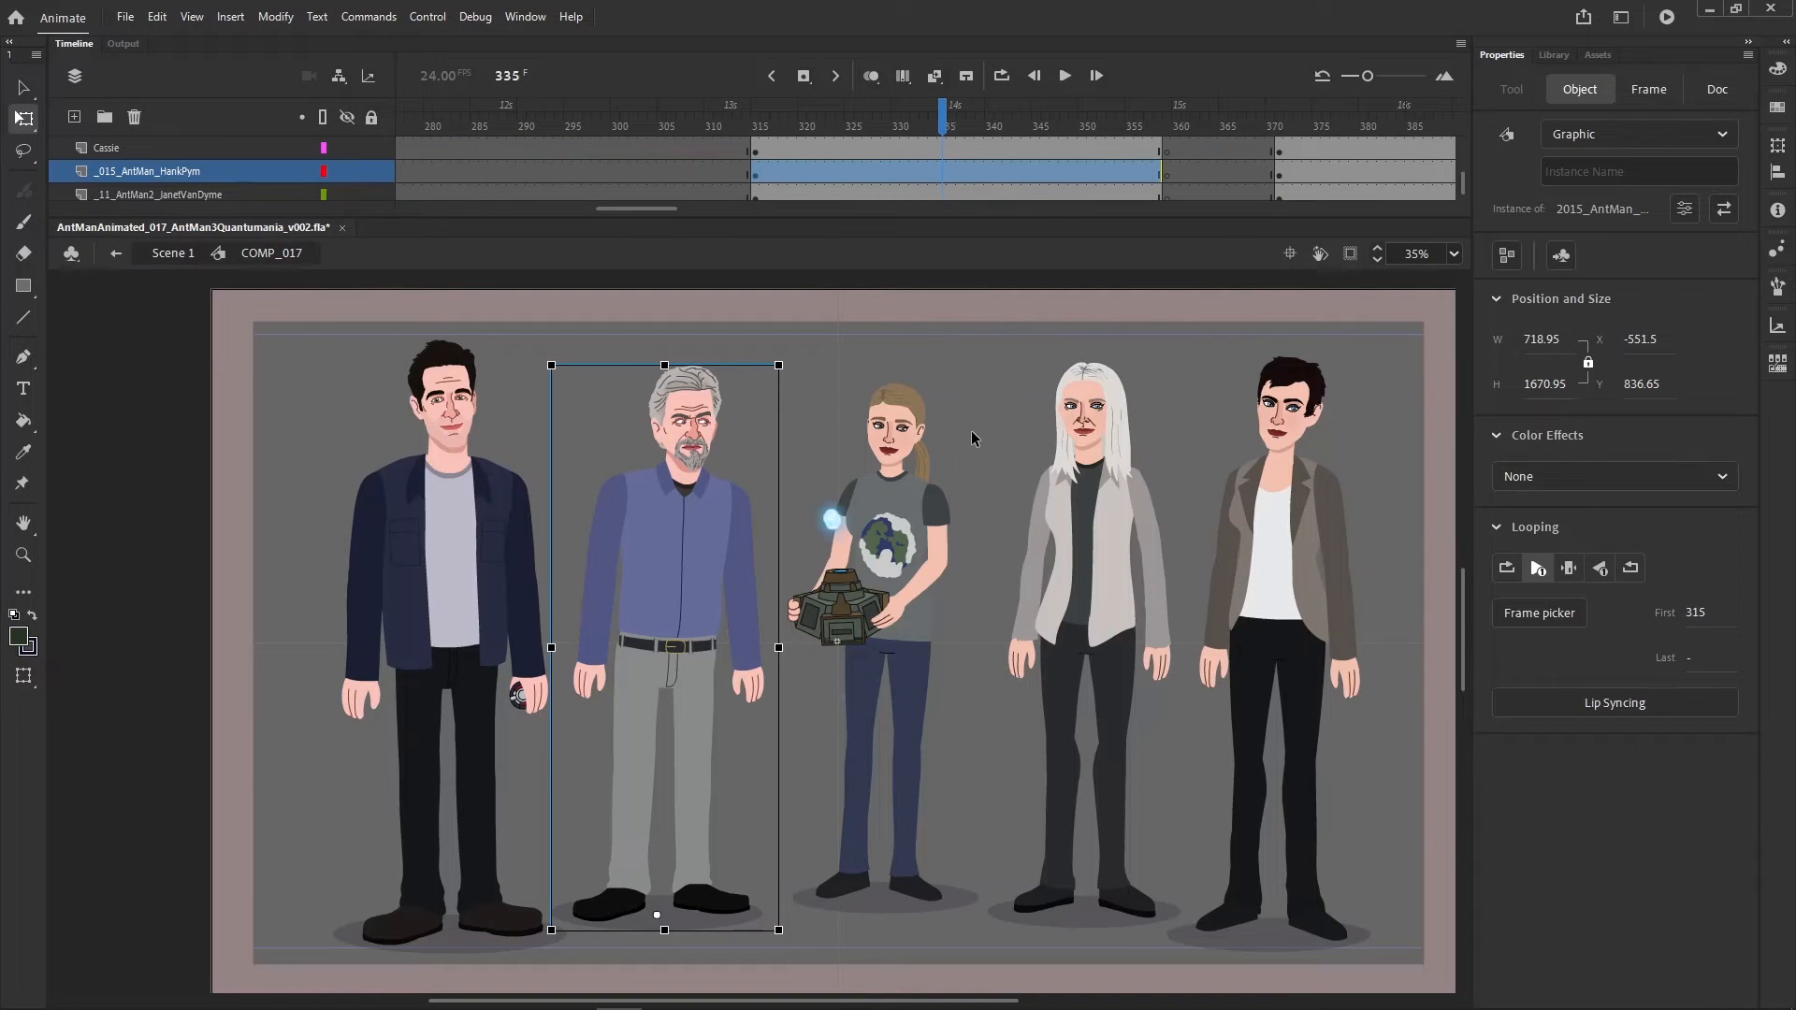
{"action": "double_click", "coordinate": [684, 415]}
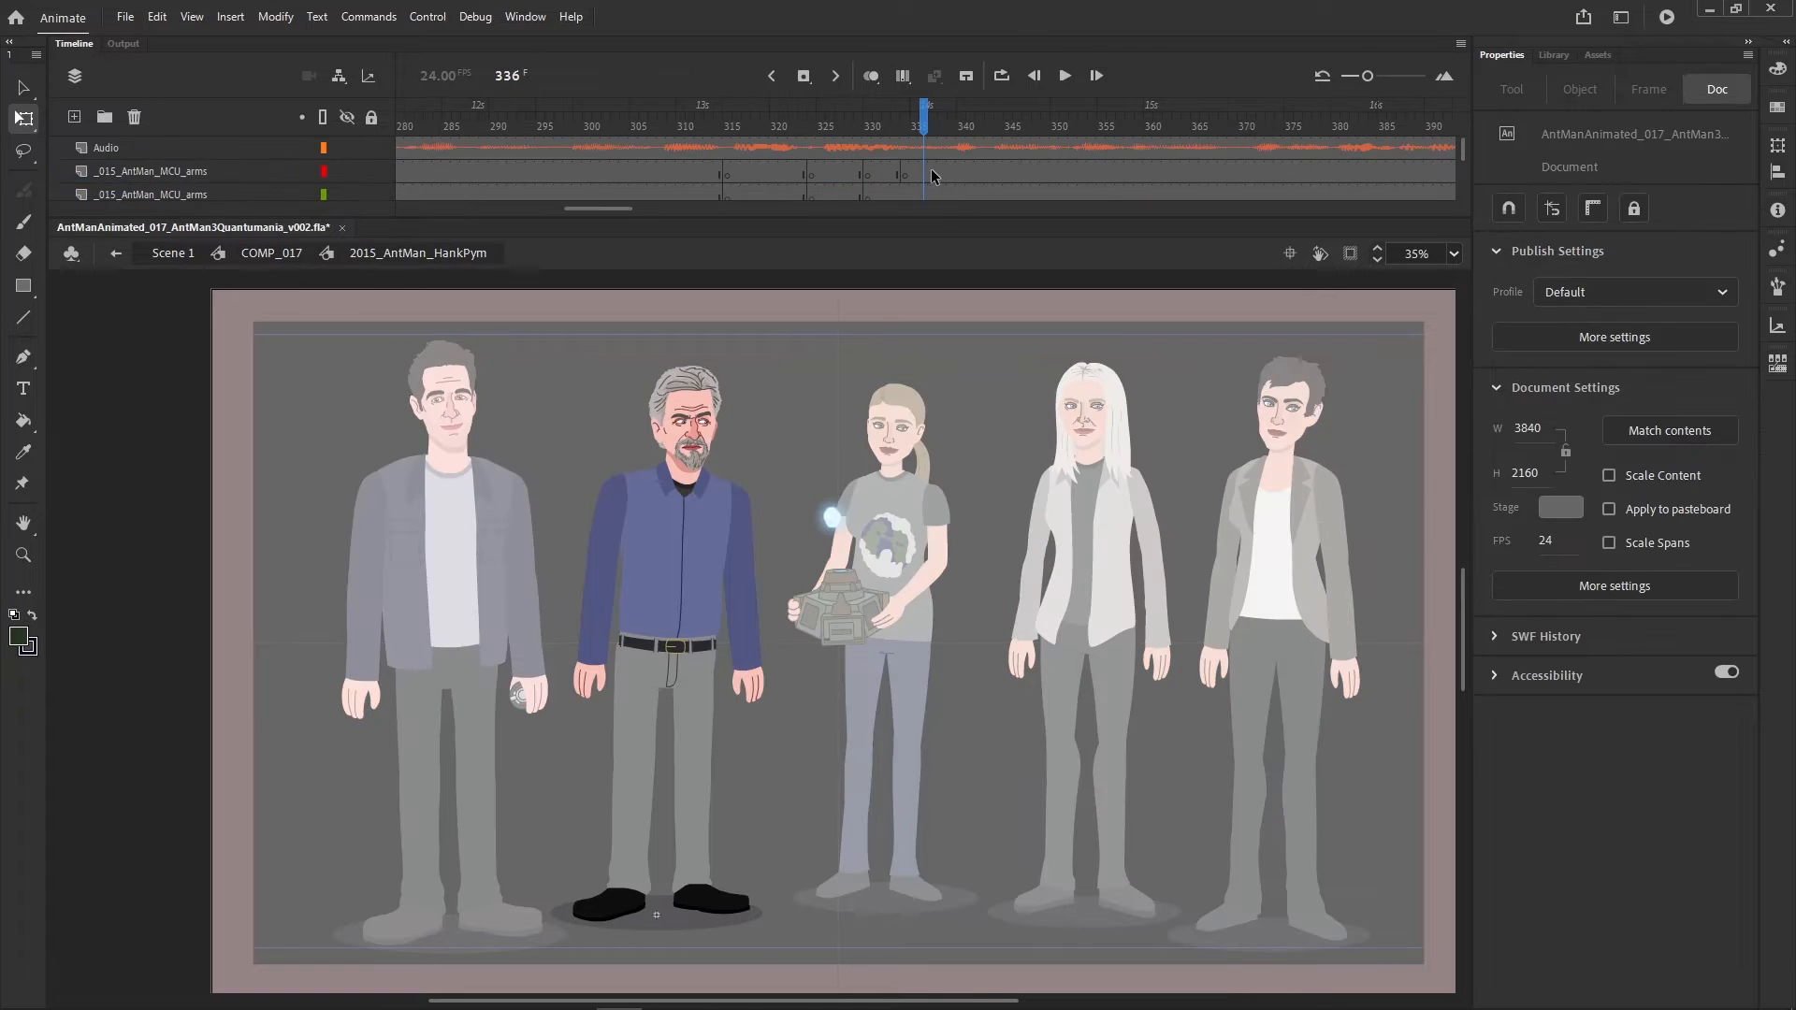
{"action": "left_click_drag", "start_coordinate": [923, 170], "coordinate": [927, 275]}
{"action": "key", "text": "F6"}
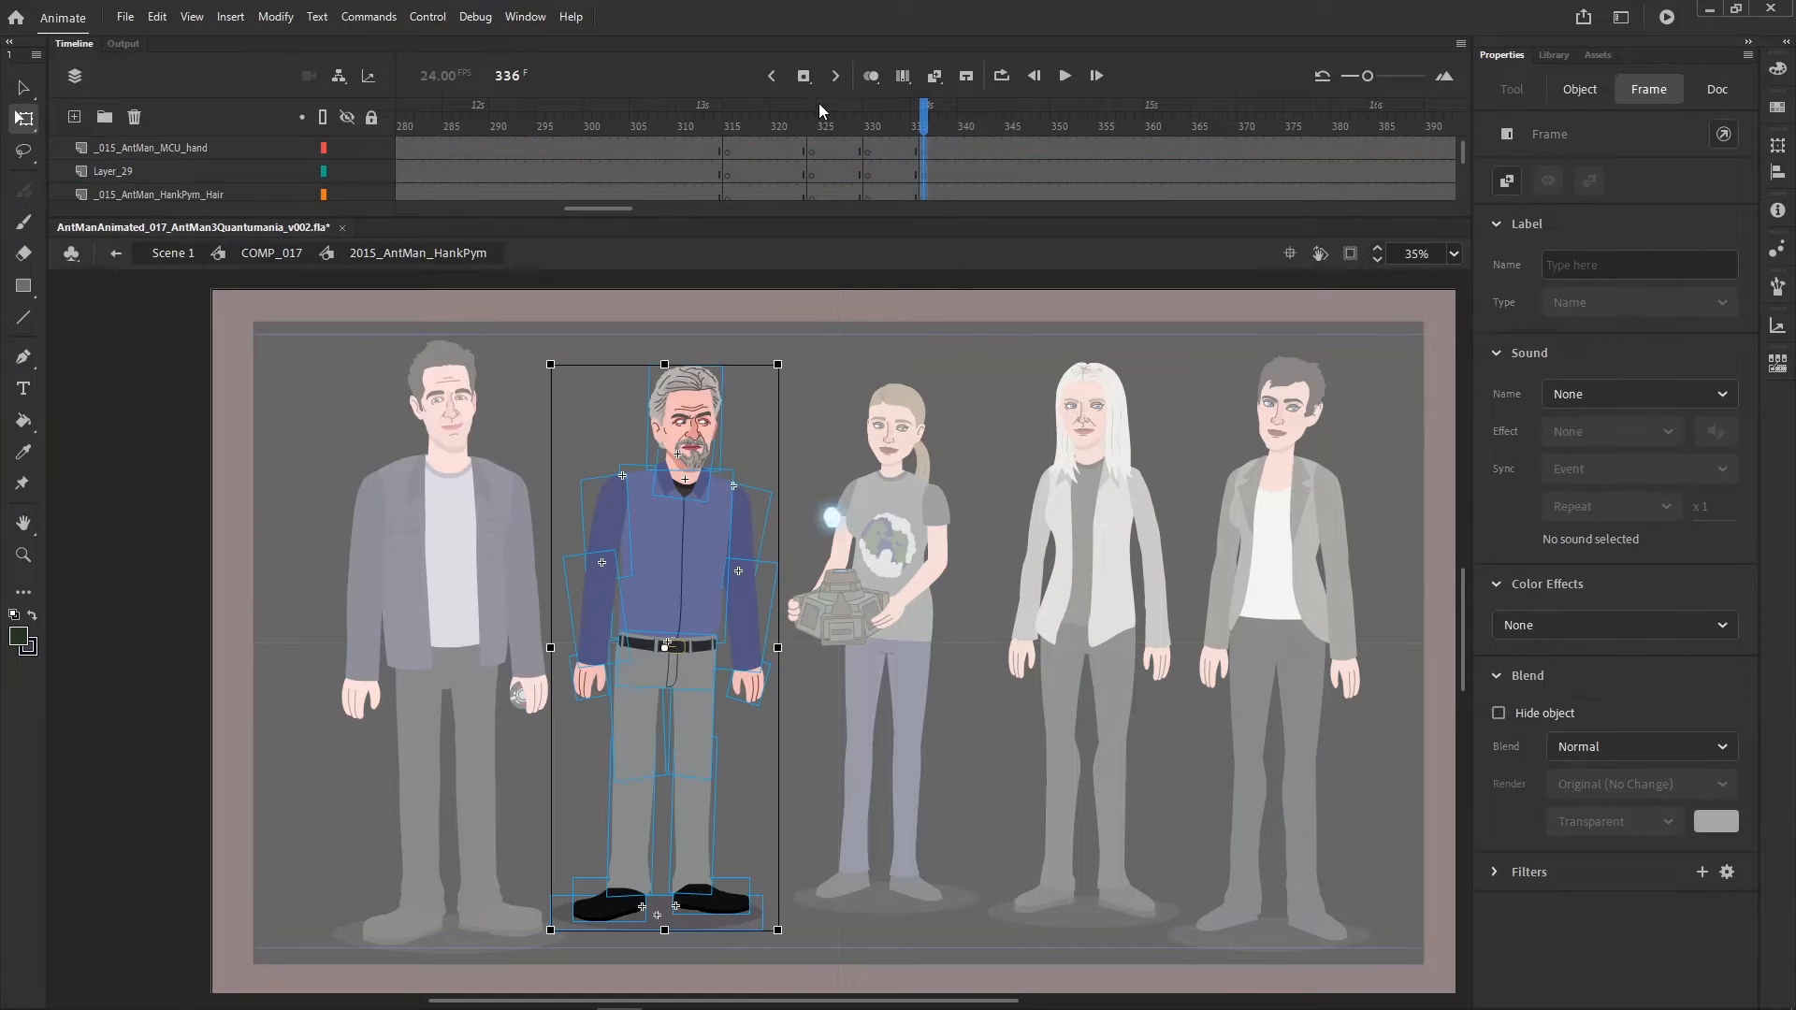
- Examine Hank Pym's poses at frame 319 and around frame 963, where his arm is raised
{"action": "left_click", "coordinate": [765, 118]}
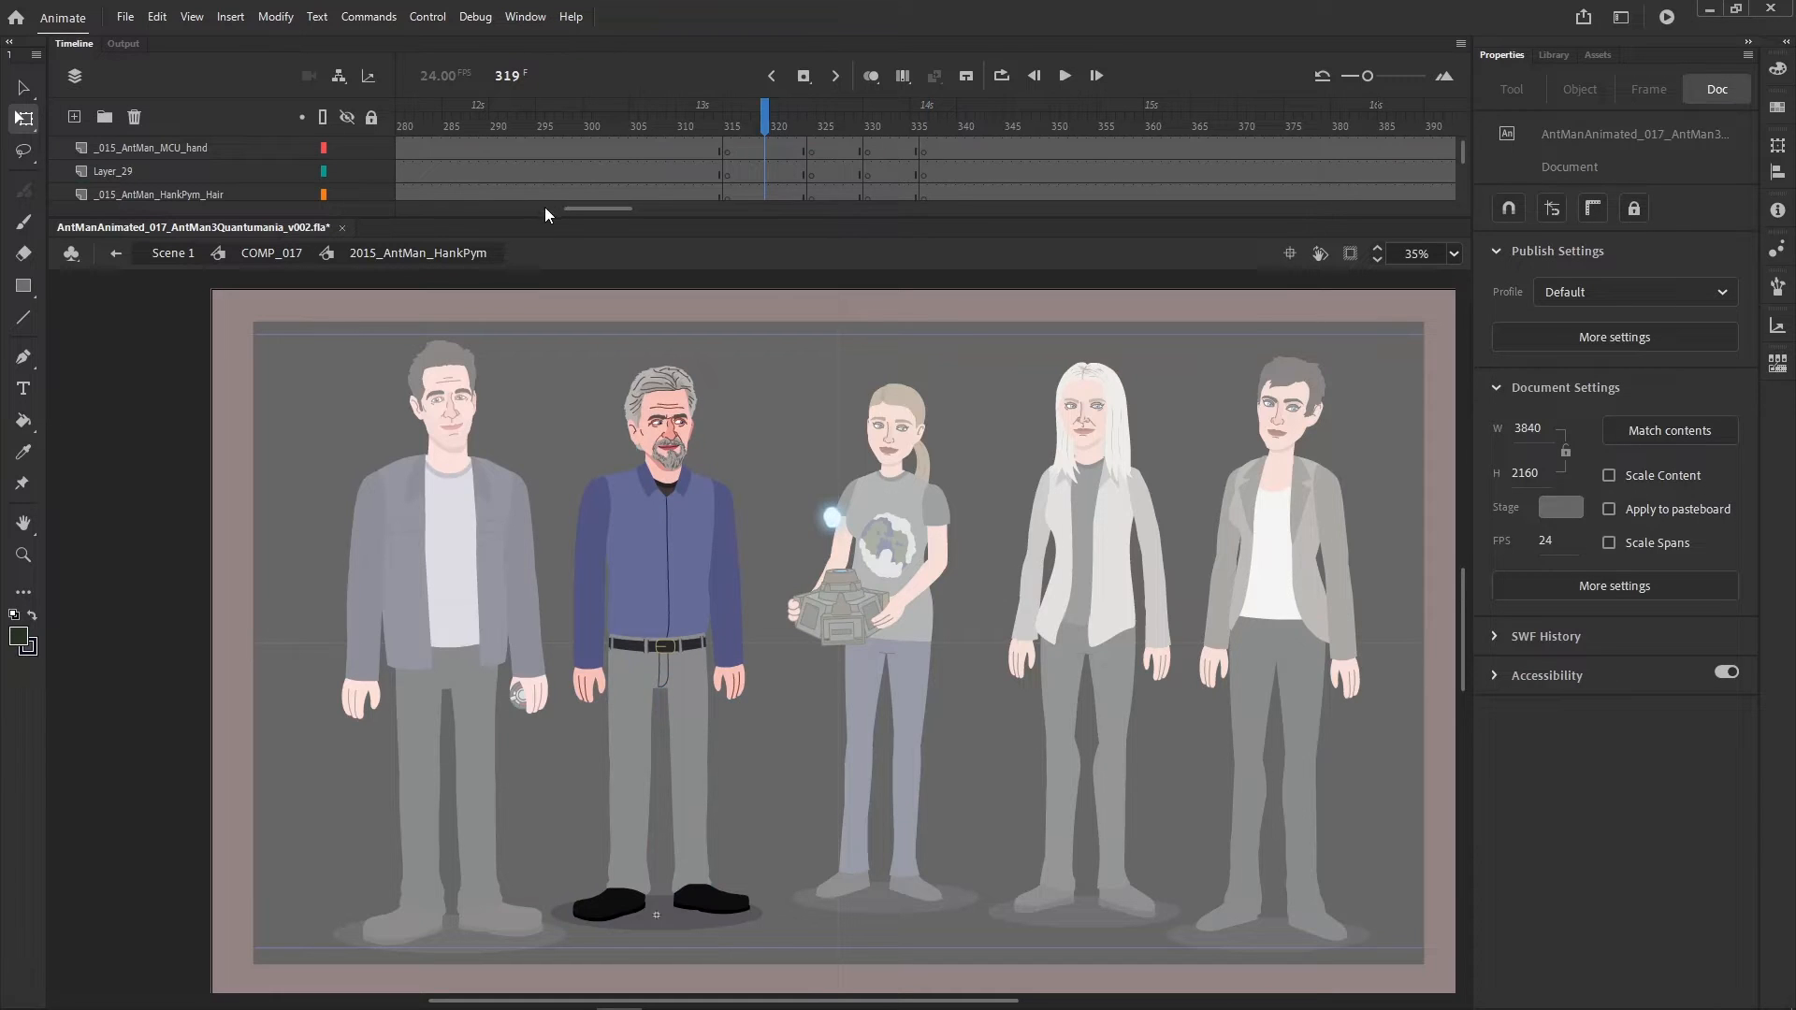
{"action": "left_click_drag", "start_coordinate": [580, 208], "coordinate": [667, 193]}
{"action": "mouse_move", "coordinate": [835, 119]}
{"action": "left_mouse_down"}
{"action": "mouse_move", "coordinate": [1754, 261]}
{"action": "mouse_move", "coordinate": [839, 148]}
{"action": "left_mouse_up"}
{"action": "left_click_drag", "start_coordinate": [791, 207], "coordinate": [982, 187]}
{"action": "left_click_drag", "start_coordinate": [632, 129], "coordinate": [821, 173]}
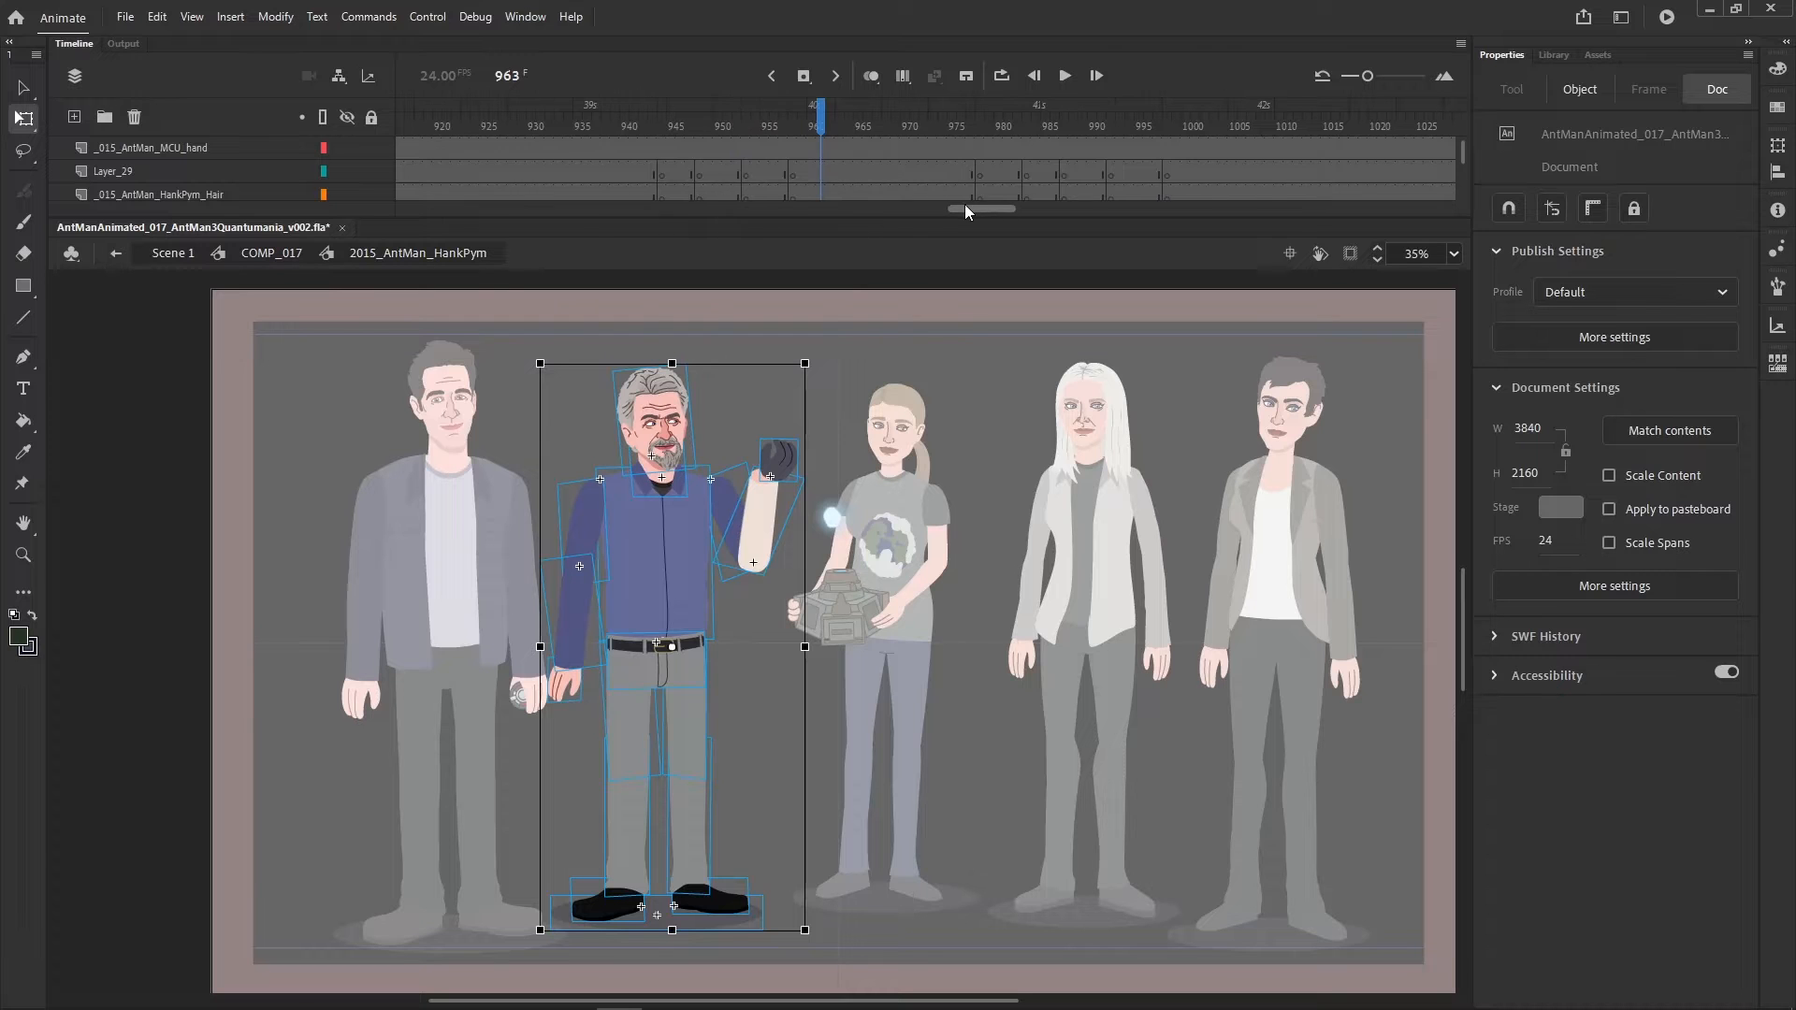
{"action": "left_click_drag", "start_coordinate": [963, 207], "coordinate": [593, 208]}
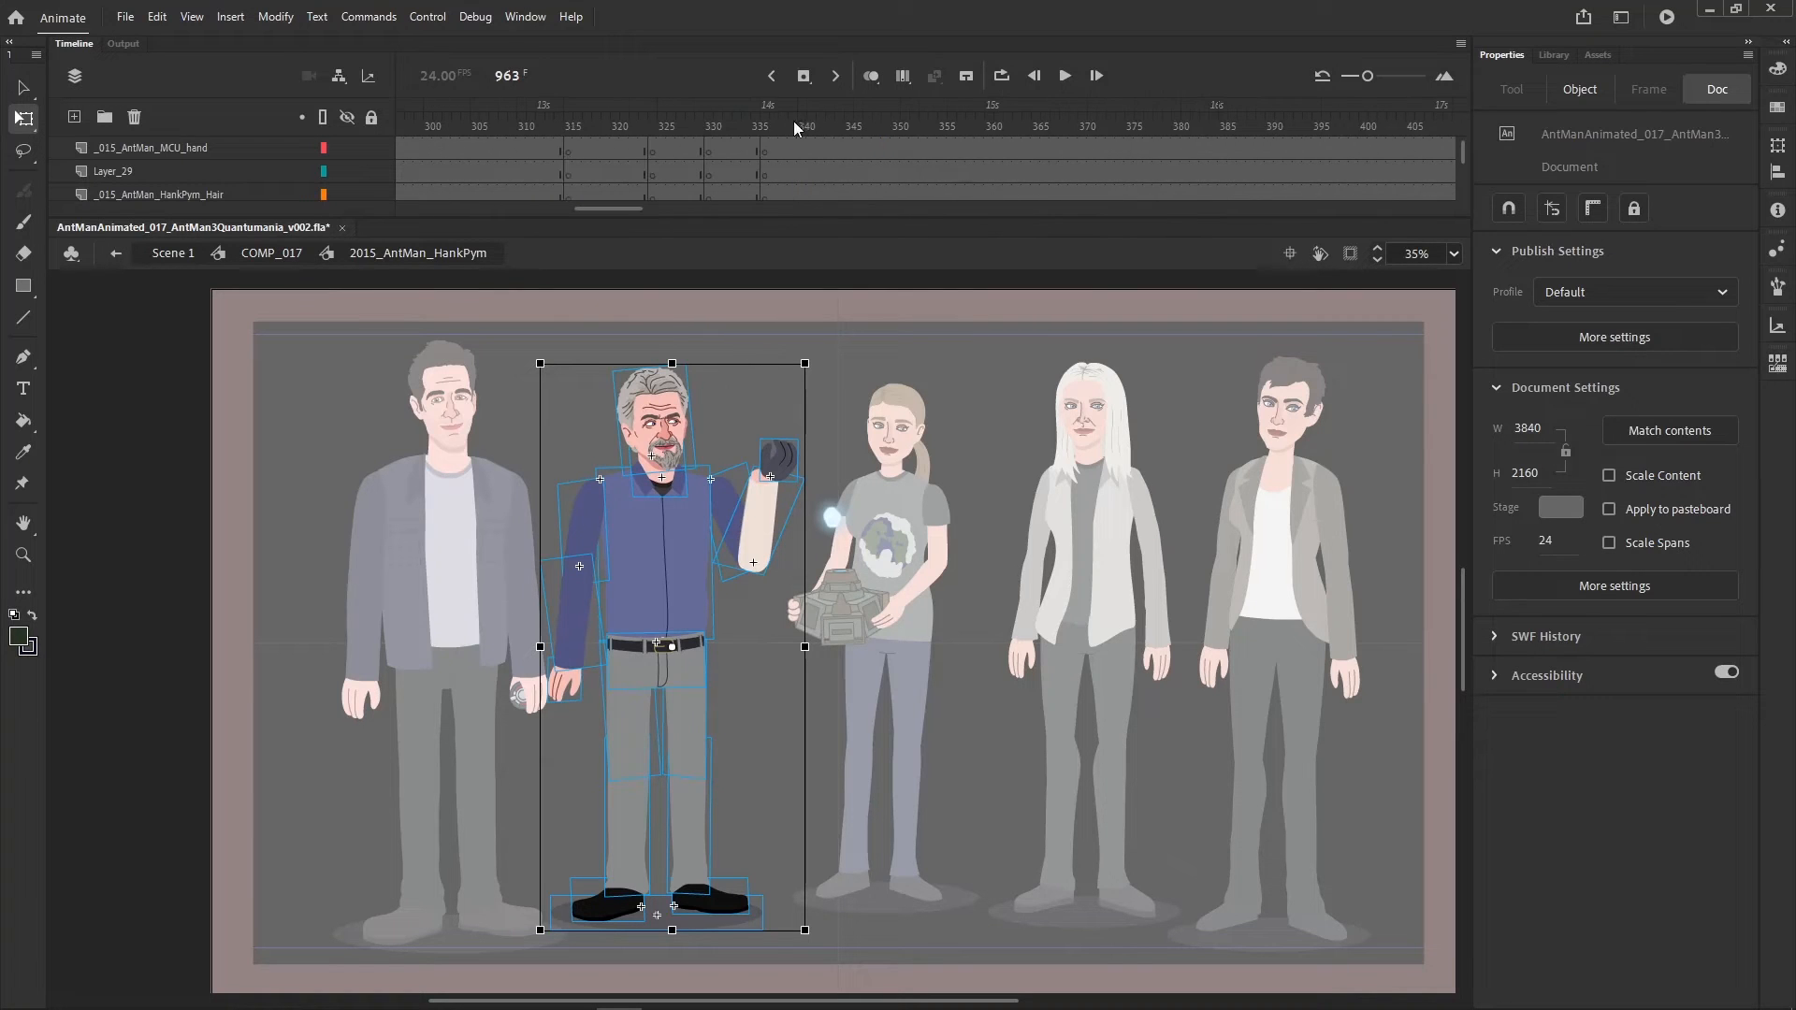
{"action": "left_click_drag", "start_coordinate": [793, 121], "coordinate": [821, 118]}
- Insert another set of keyframes at frame 340 across all of Hank Pym's body layers
{"action": "scroll", "coordinate": [797, 146], "scroll_direction": "up", "scroll_amount": 3}
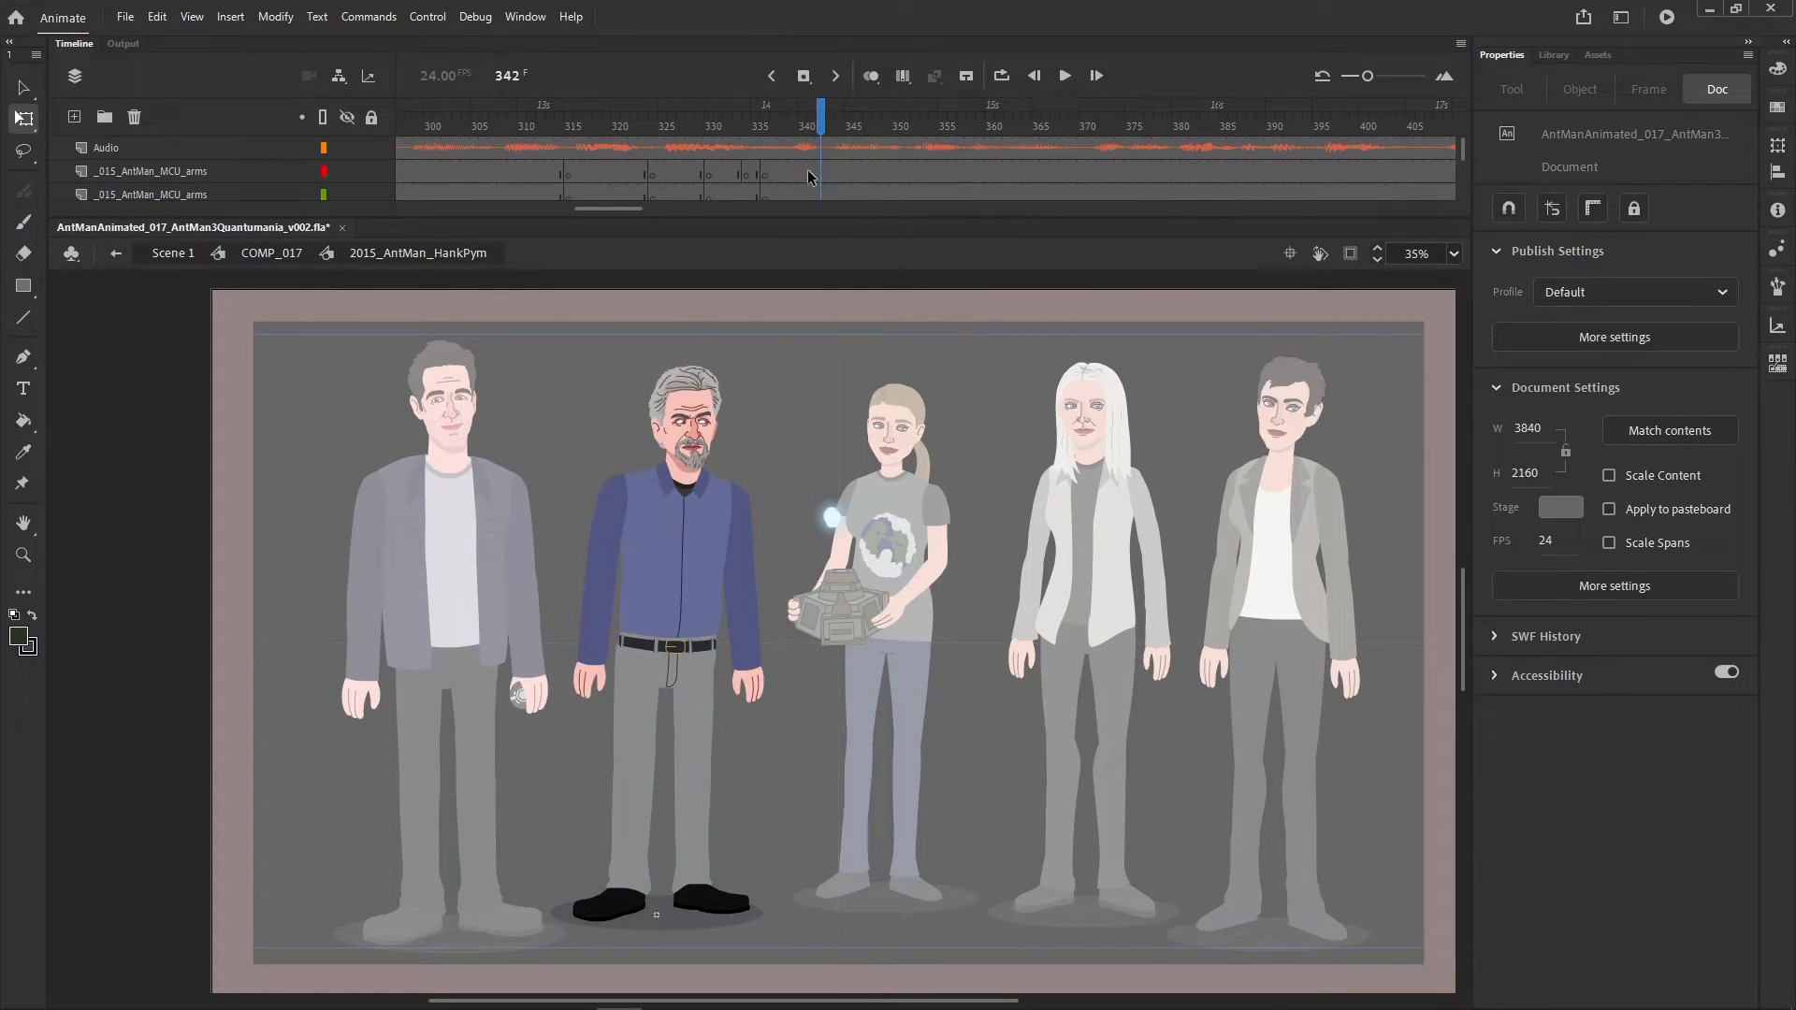
{"action": "left_click", "coordinate": [806, 170]}
{"action": "scroll", "coordinate": [802, 194], "scroll_direction": "down", "scroll_amount": 3}
{"action": "key", "text": "ctrl+a"}
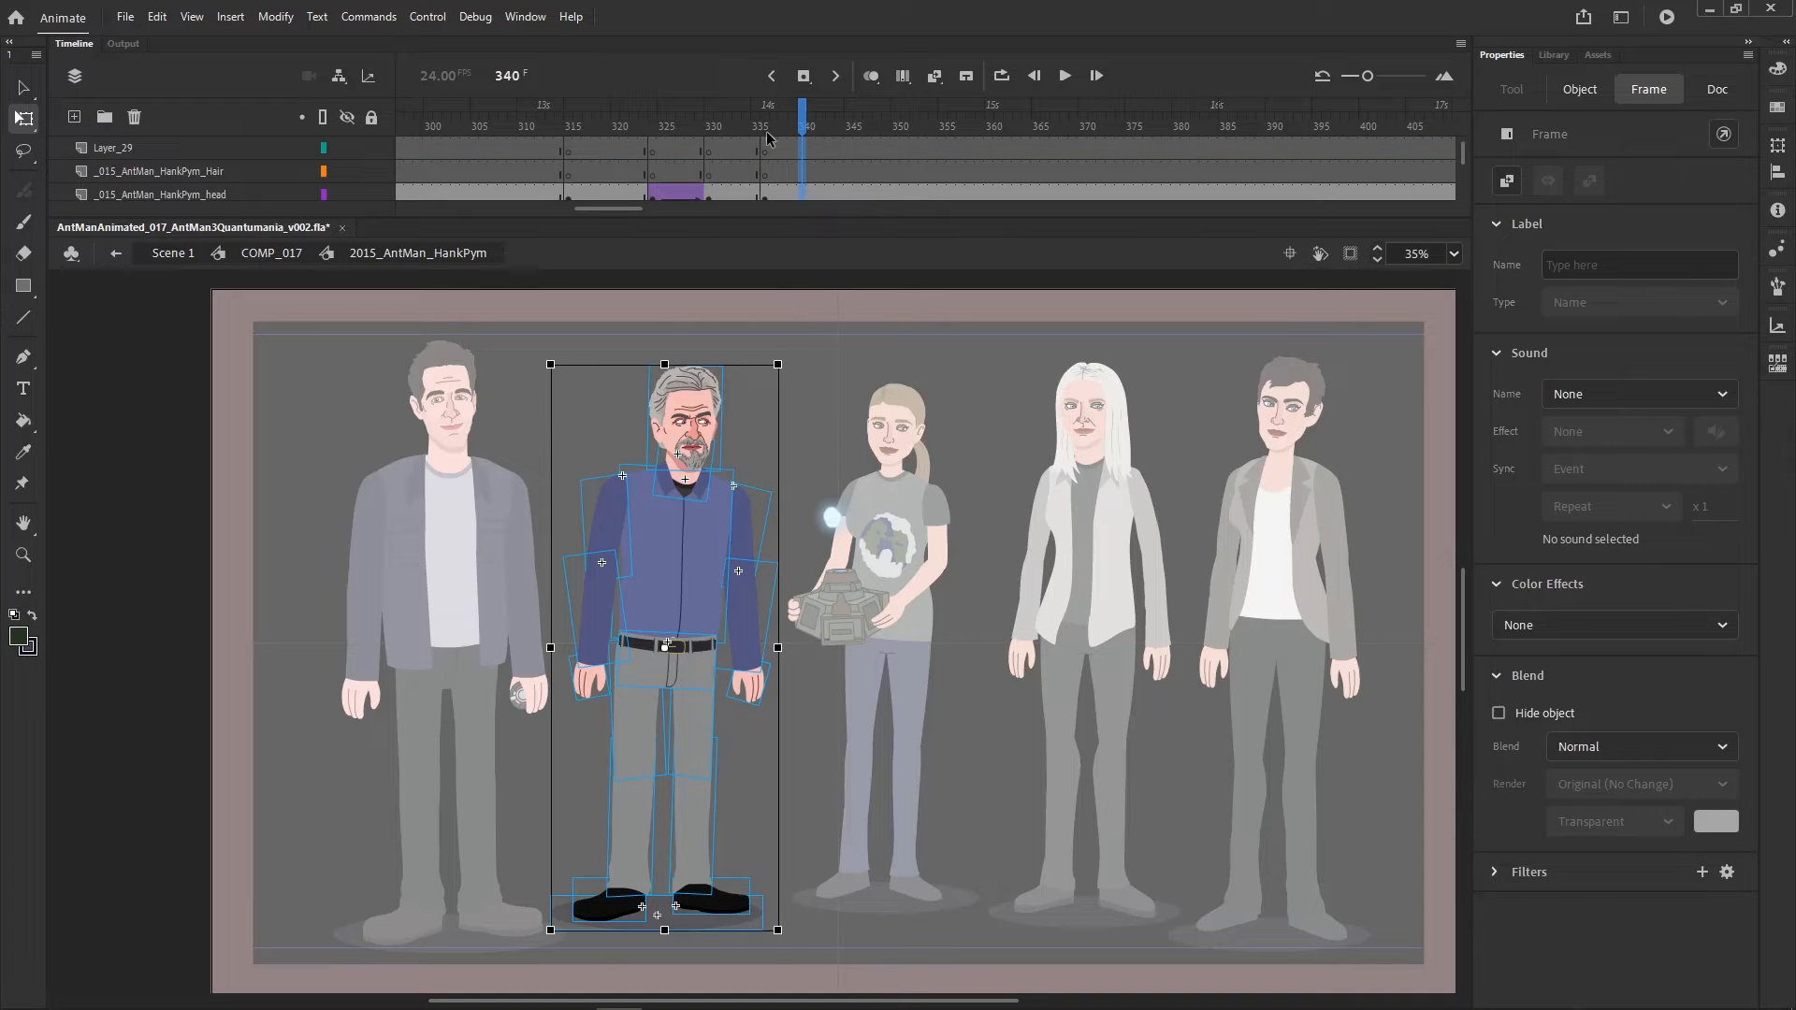
{"action": "left_click_drag", "start_coordinate": [786, 119], "coordinate": [802, 125]}
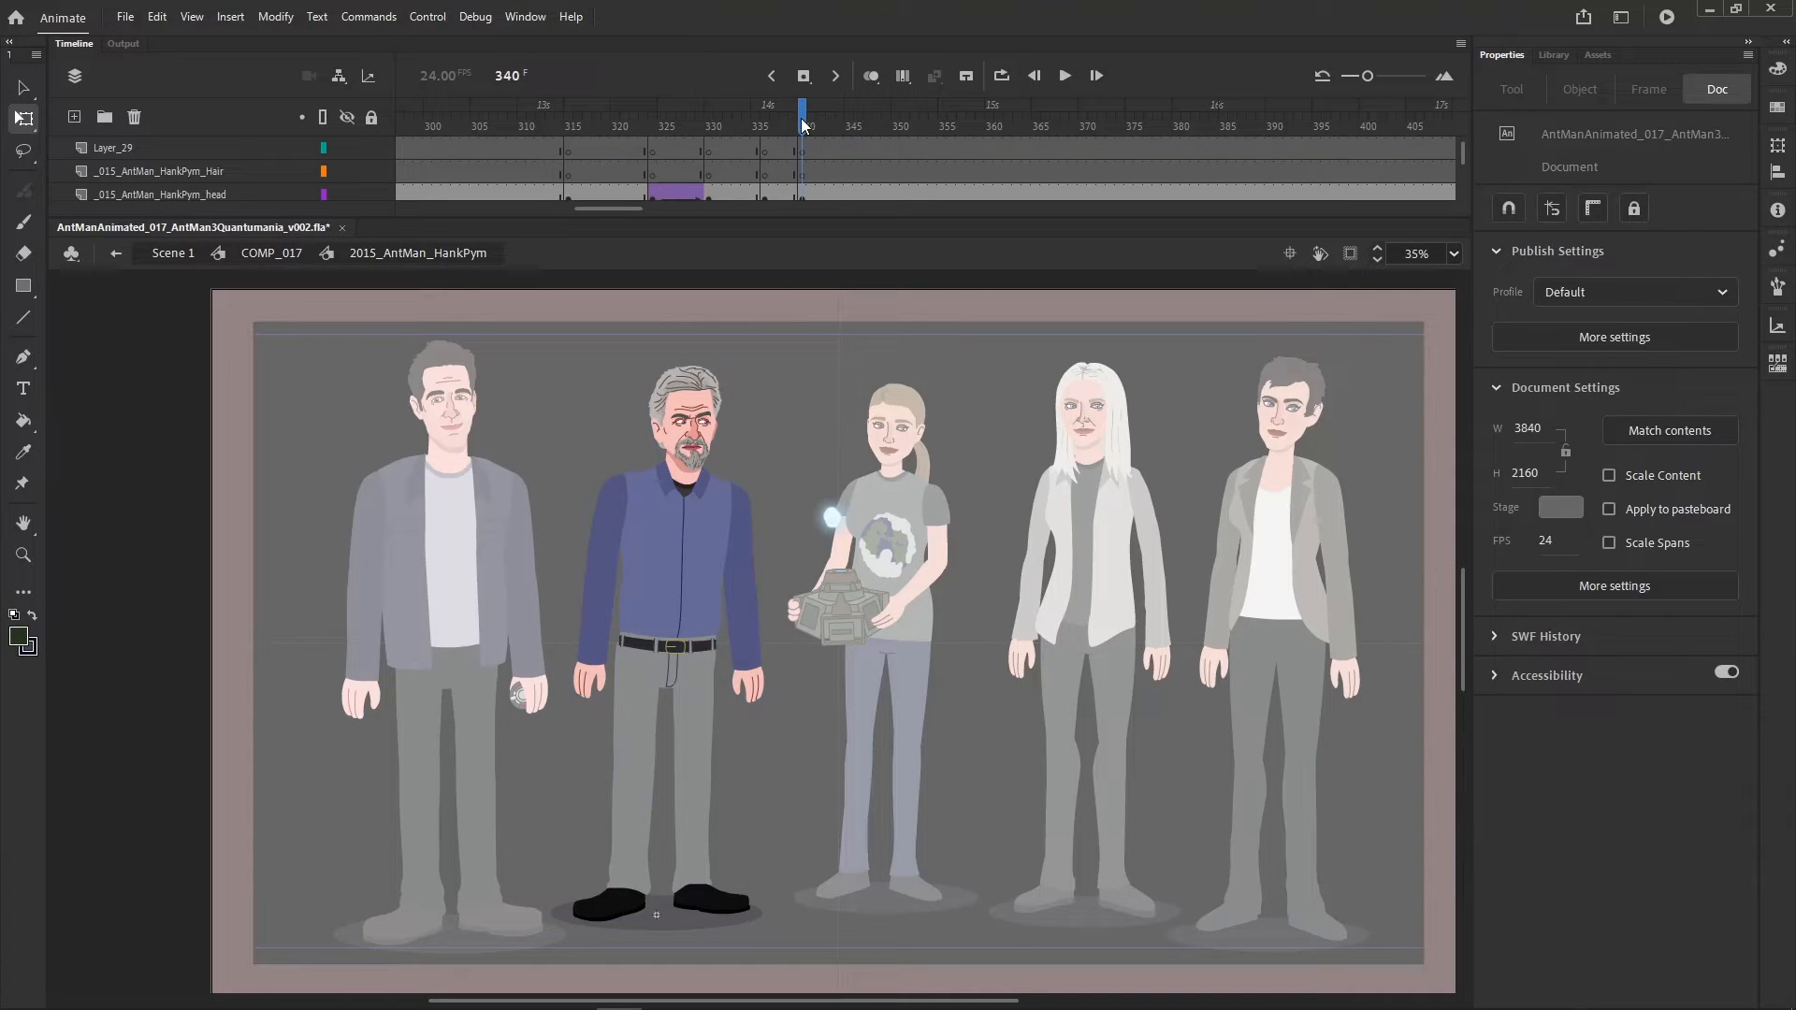
- Tilt Hank Pym's head away from Cassie at frame 340
{"action": "left_click", "coordinate": [683, 407]}
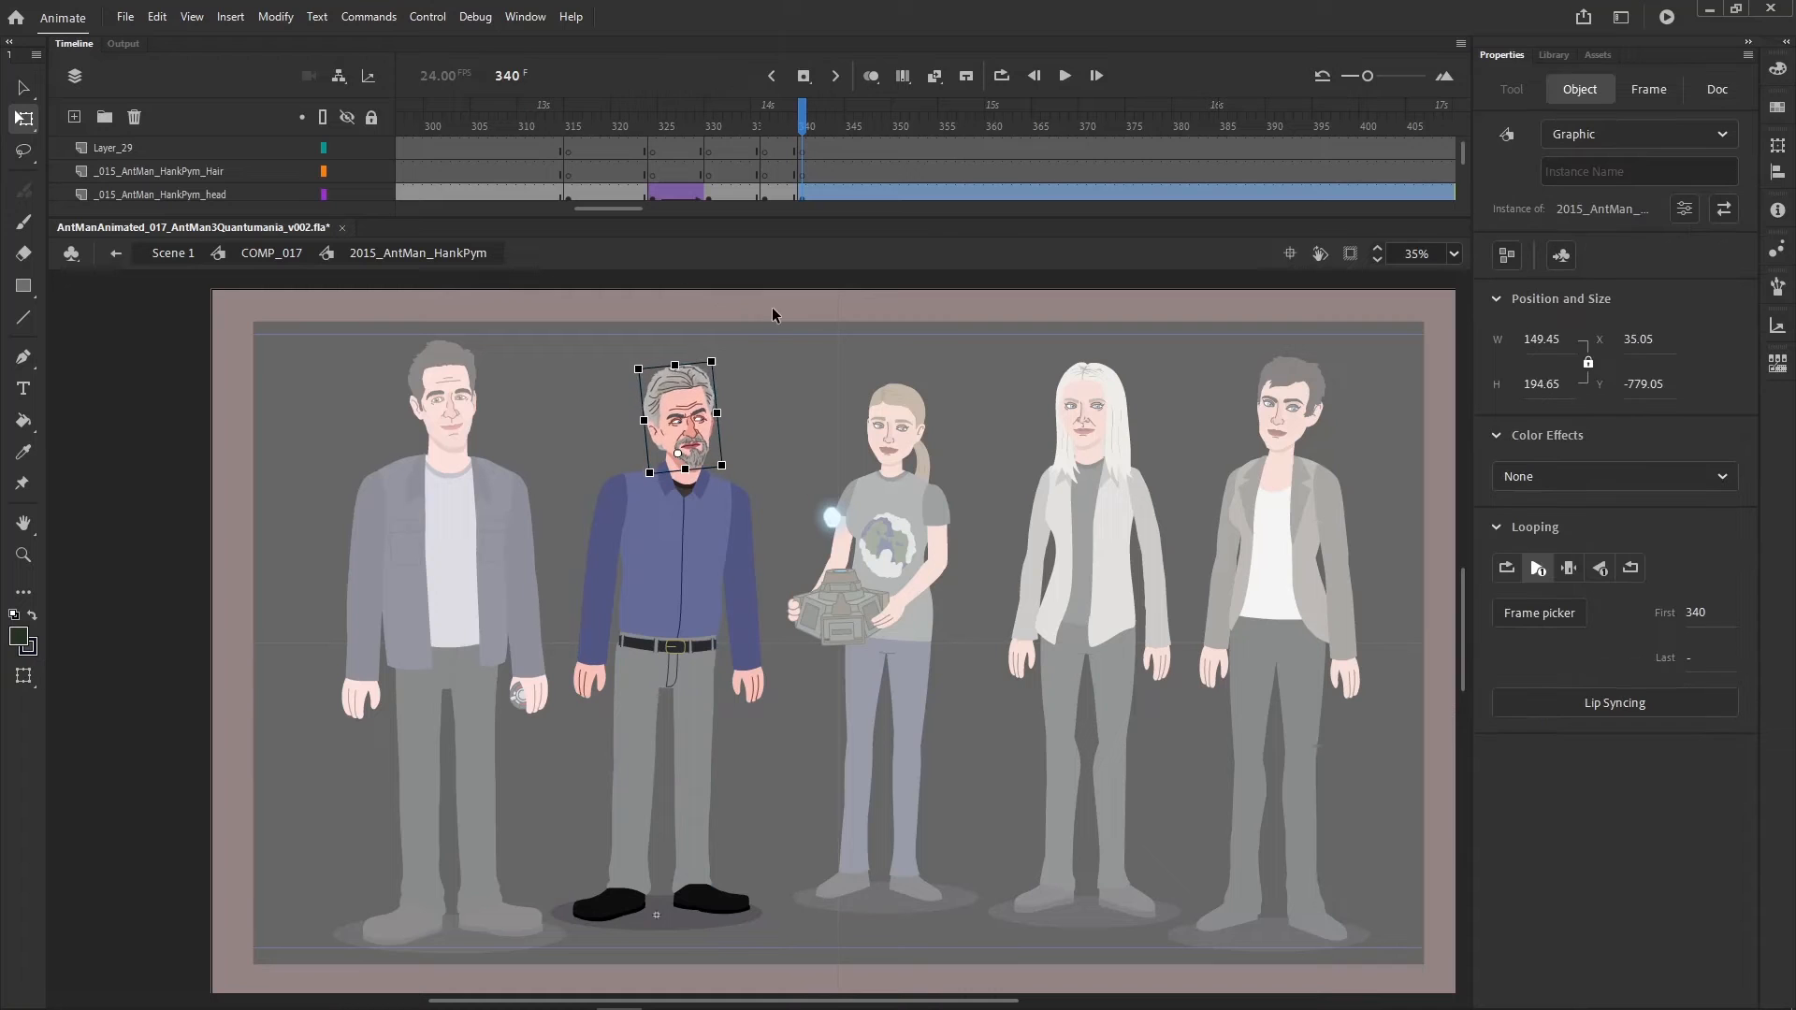
{"action": "left_click_drag", "start_coordinate": [769, 310], "coordinate": [725, 346]}
{"action": "left_click_drag", "start_coordinate": [771, 329], "coordinate": [752, 468]}
- Rotate both of Hank Pym's arms, forearms and hands away from Cassie at frame 340
{"action": "left_click_drag", "start_coordinate": [535, 735], "coordinate": [601, 524]}
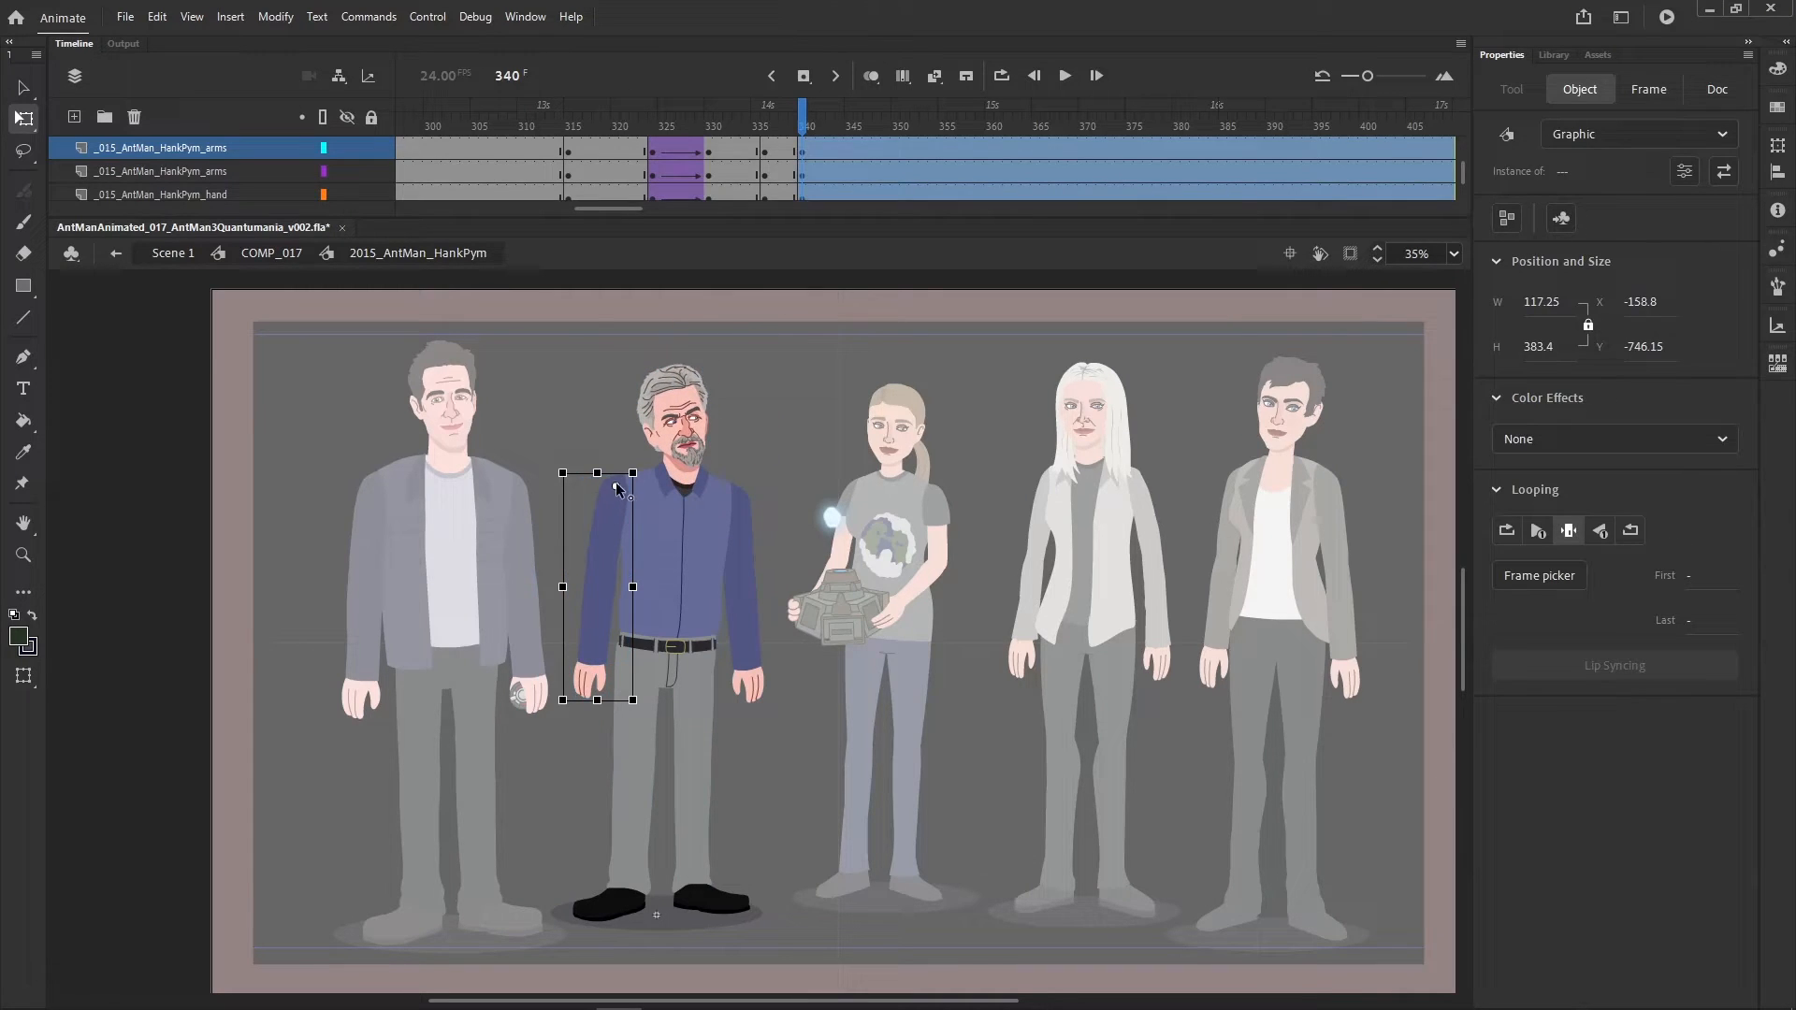
{"action": "left_click_drag", "start_coordinate": [646, 706], "coordinate": [619, 711]}
{"action": "left_click_drag", "start_coordinate": [519, 758], "coordinate": [593, 569]}
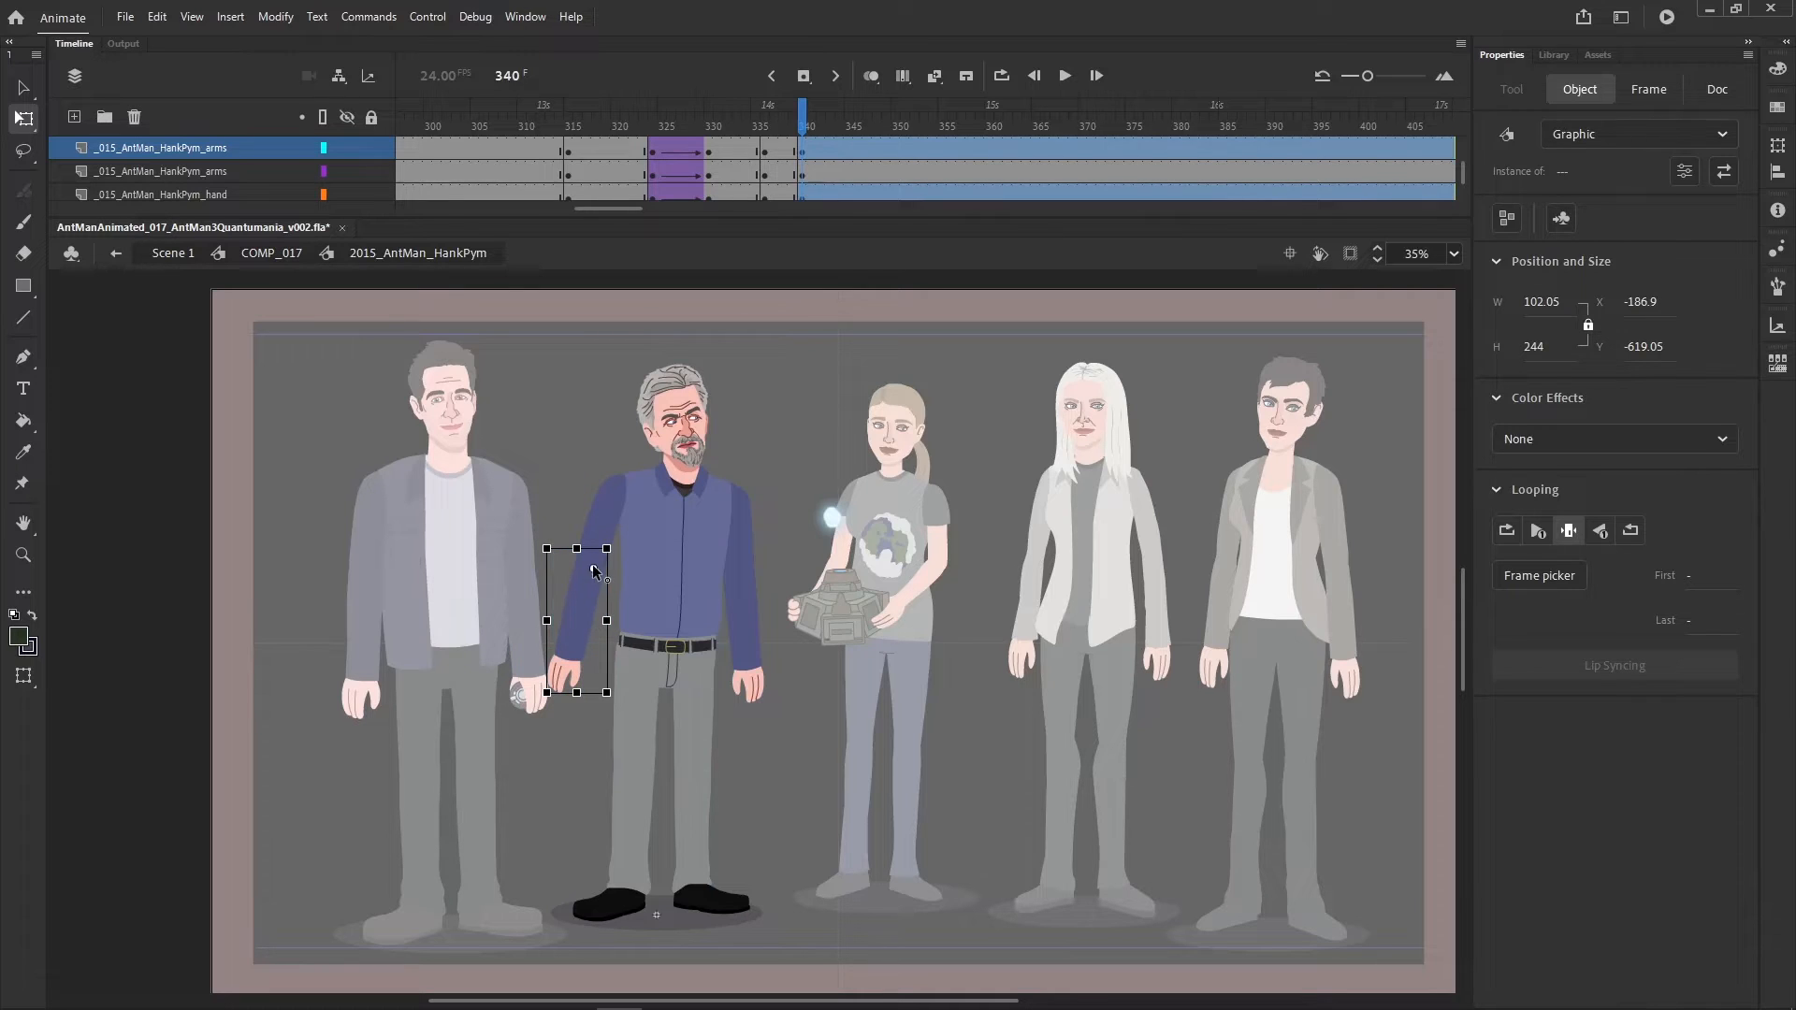
{"action": "left_click_drag", "start_coordinate": [617, 700], "coordinate": [610, 702]}
{"action": "left_click_drag", "start_coordinate": [836, 440], "coordinate": [817, 582]}
{"action": "left_click_drag", "start_coordinate": [815, 722], "coordinate": [759, 531]}
{"action": "left_click_drag", "start_coordinate": [799, 715], "coordinate": [740, 734]}
- Lean Hank Pym's whole upper body away from Cassie at frame 340 and refine the head's tilt and position
{"action": "left_click_drag", "start_coordinate": [494, 375], "coordinate": [772, 662]}
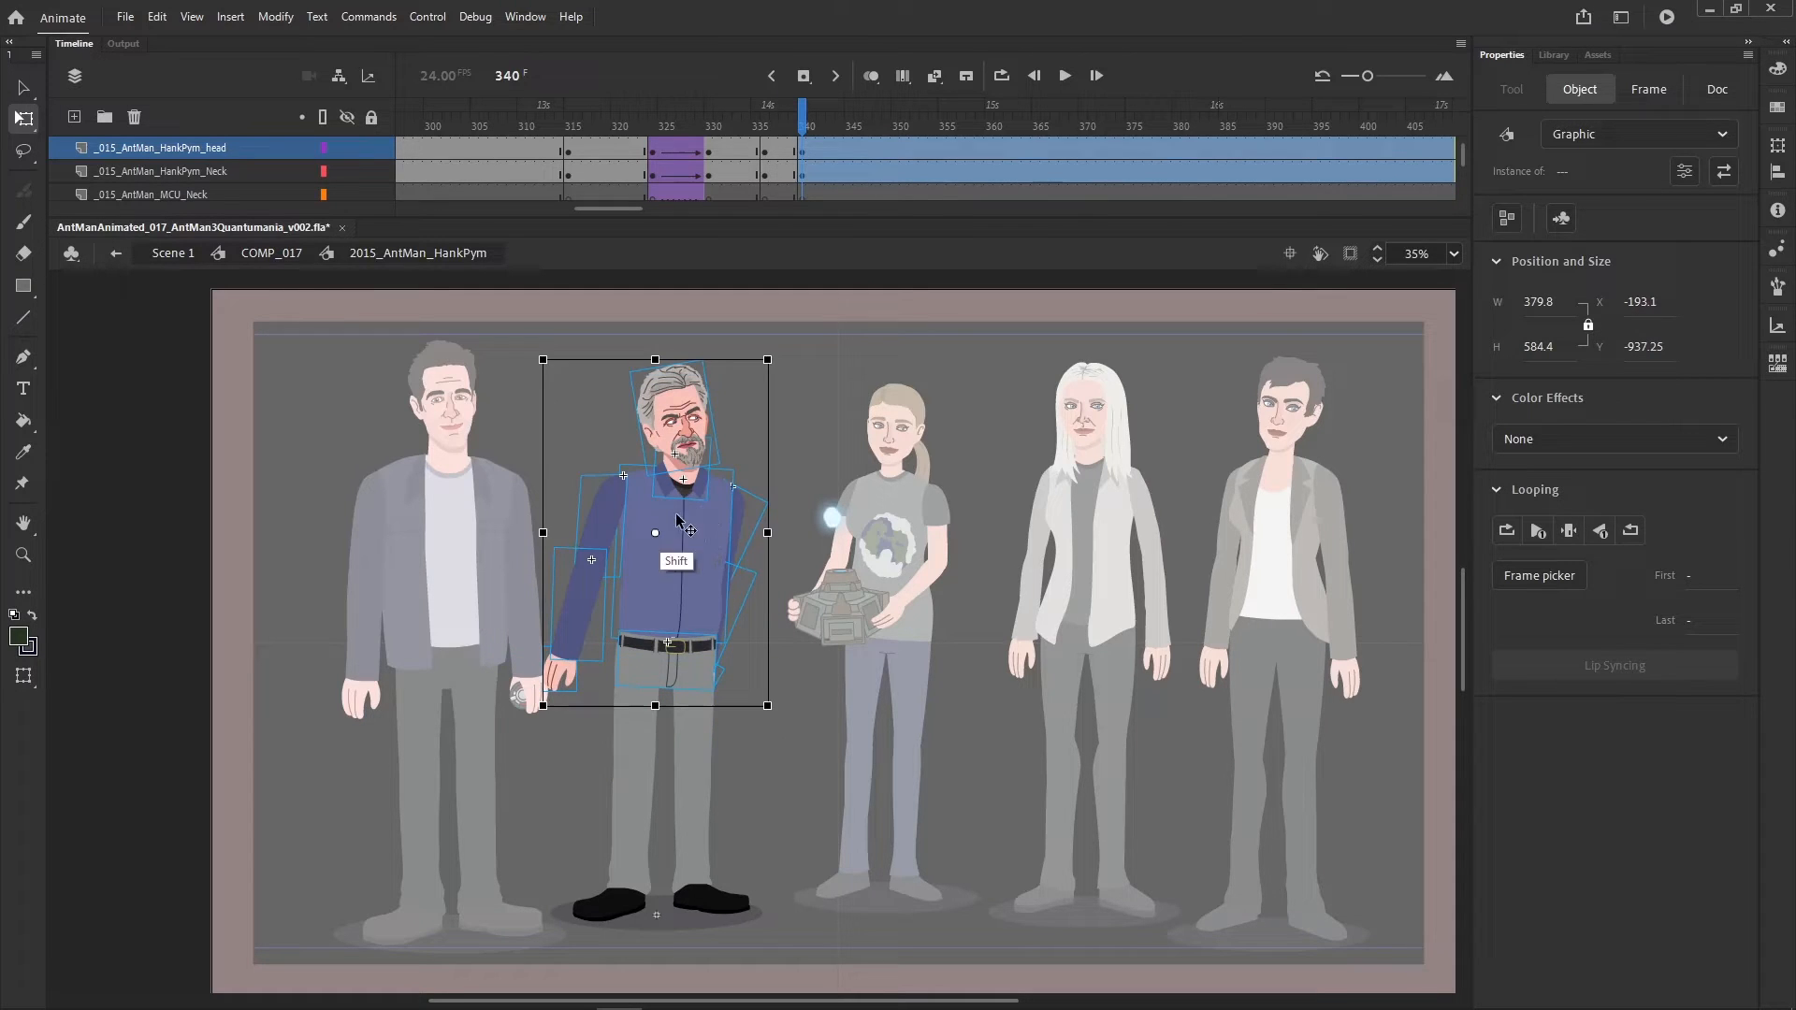
{"action": "left_click_drag", "start_coordinate": [781, 346], "coordinate": [743, 316]}
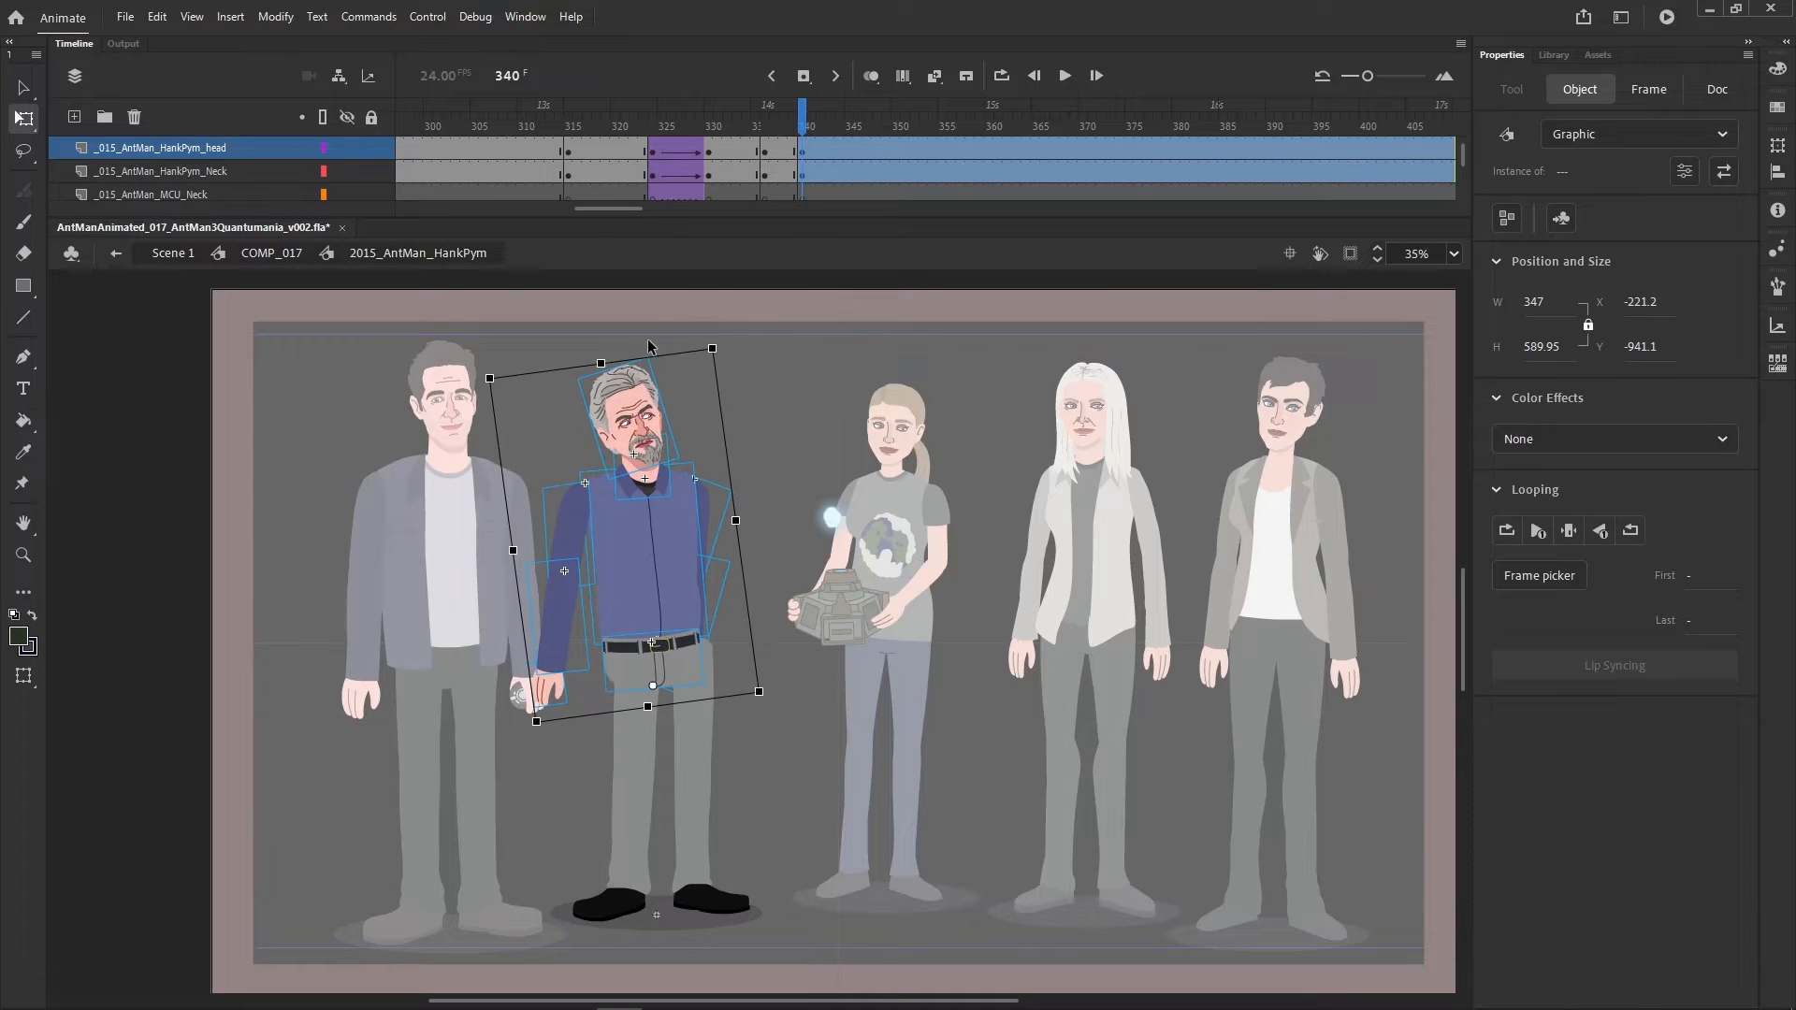
{"action": "left_click_drag", "start_coordinate": [646, 361], "coordinate": [646, 374]}
{"action": "left_click", "coordinate": [642, 465]}
{"action": "left_click_drag", "start_coordinate": [677, 433], "coordinate": [668, 426]}
{"action": "left_click_drag", "start_coordinate": [679, 347], "coordinate": [639, 405]}
{"action": "left_click", "coordinate": [669, 479]}
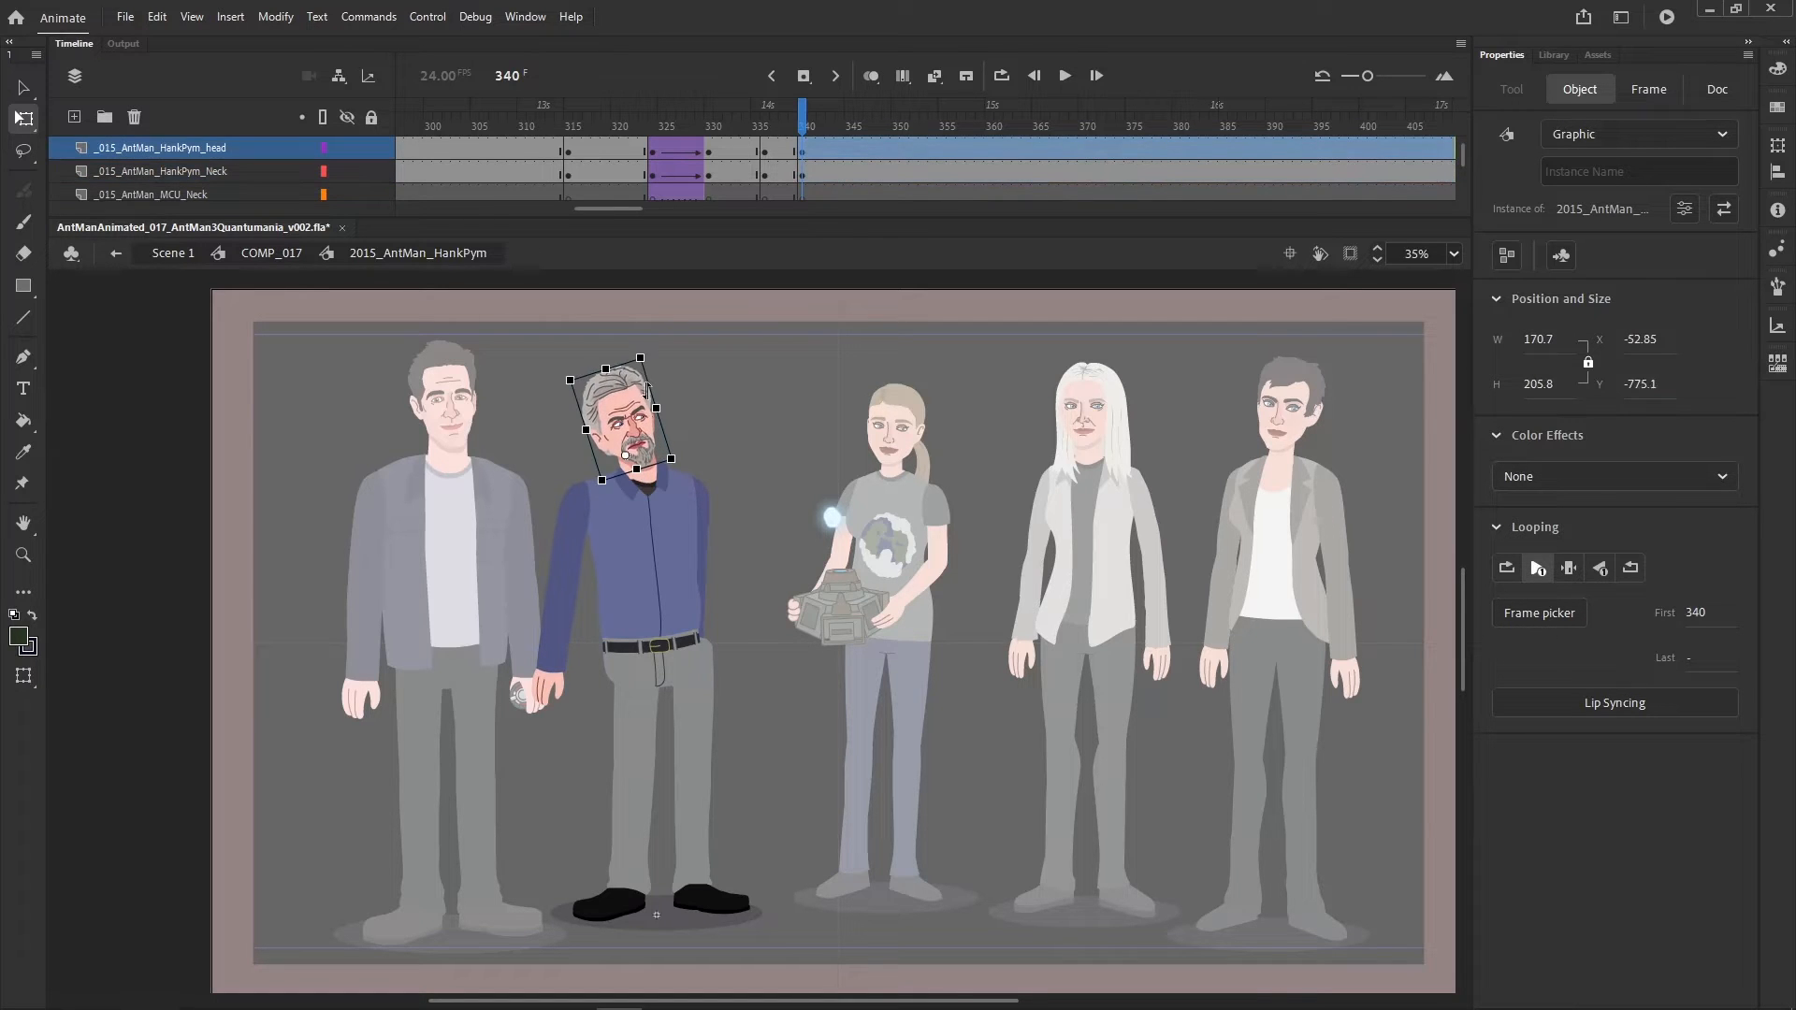
- Adjust Hank Pym's neck and head so they sit properly on the leaning torso at frame 340
{"action": "left_click", "coordinate": [675, 481]}
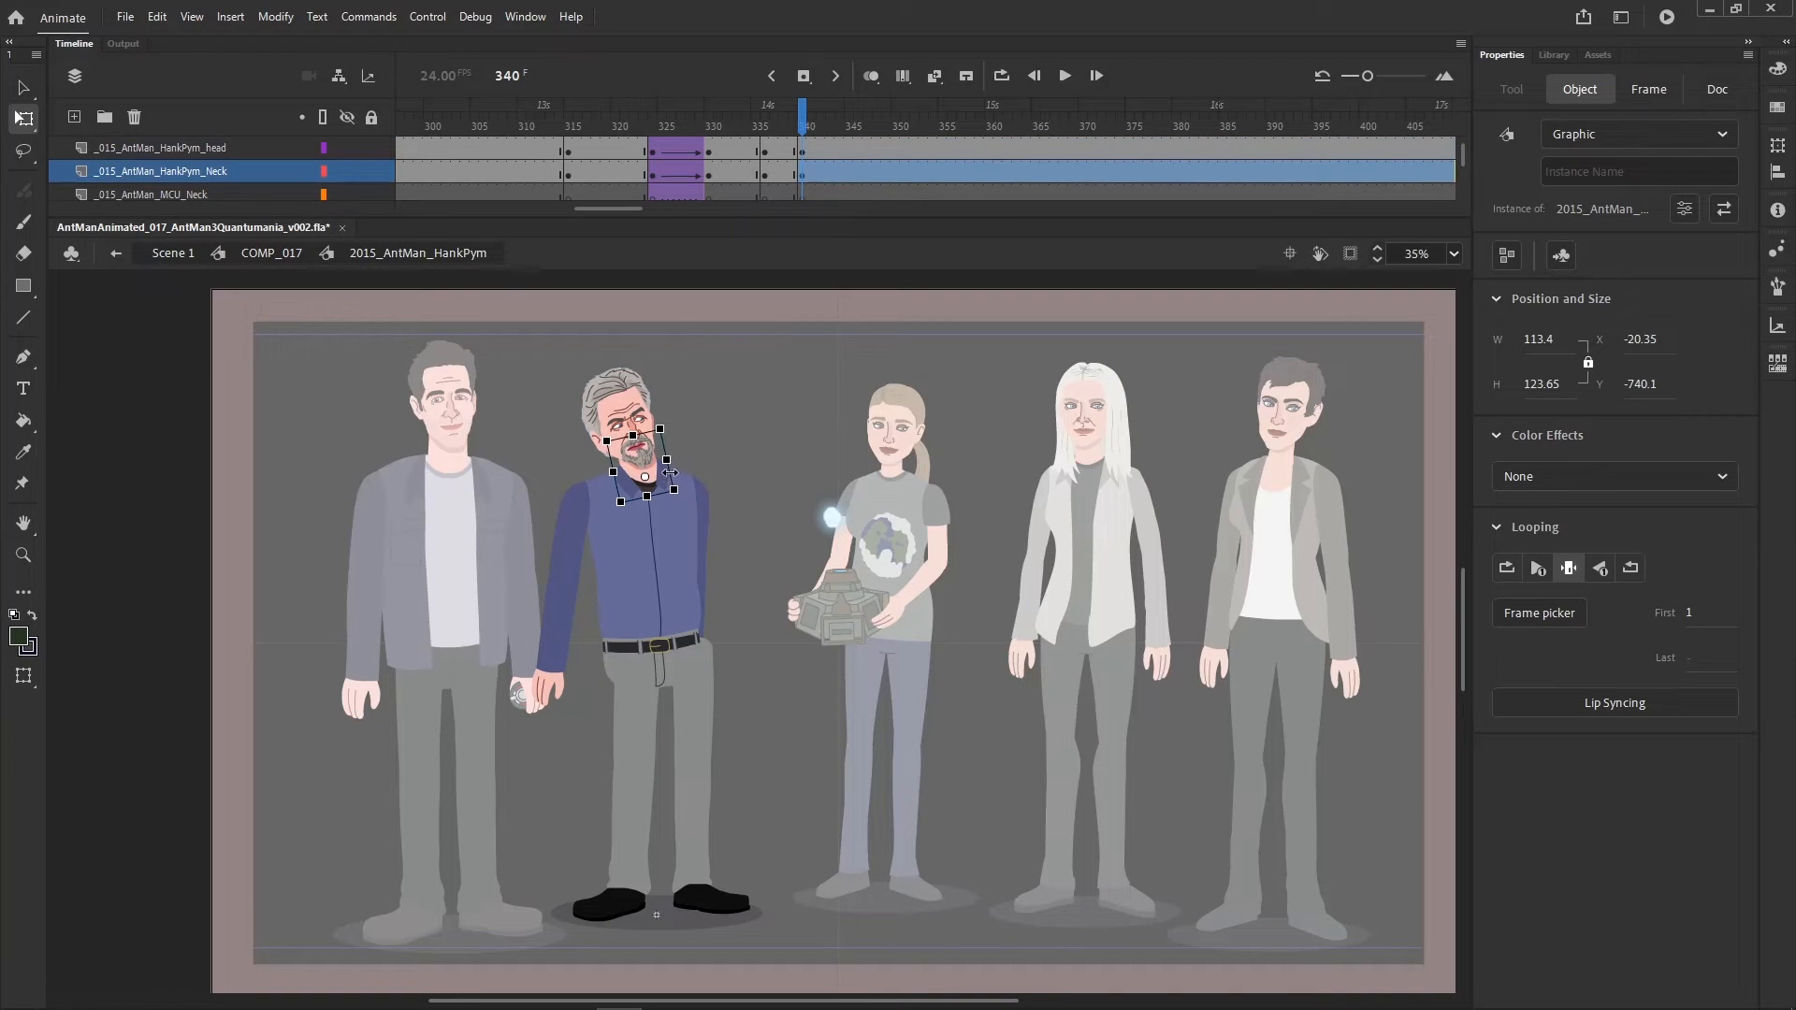
{"action": "left_click_drag", "start_coordinate": [670, 472], "coordinate": [648, 356]}
{"action": "key", "text": "shift+Right"}
{"action": "left_click", "coordinate": [688, 364]}
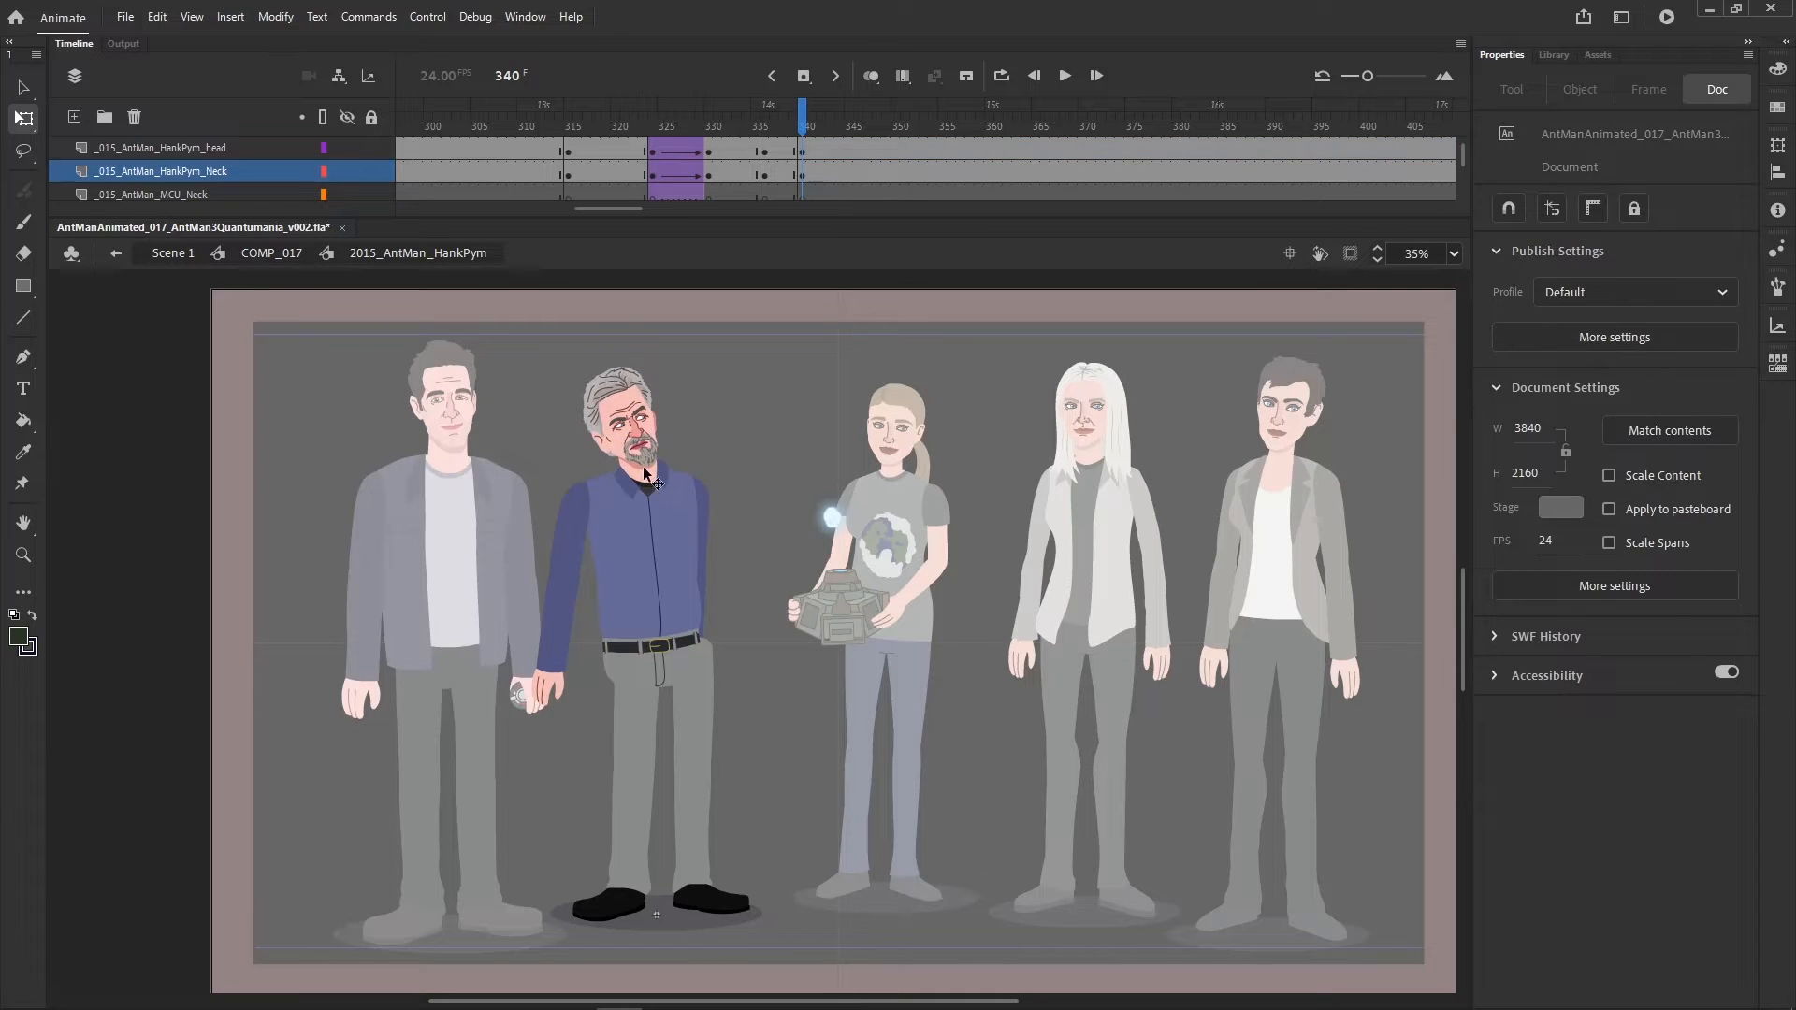
{"action": "left_click", "coordinate": [642, 467]}
{"action": "left_click", "coordinate": [636, 409]}
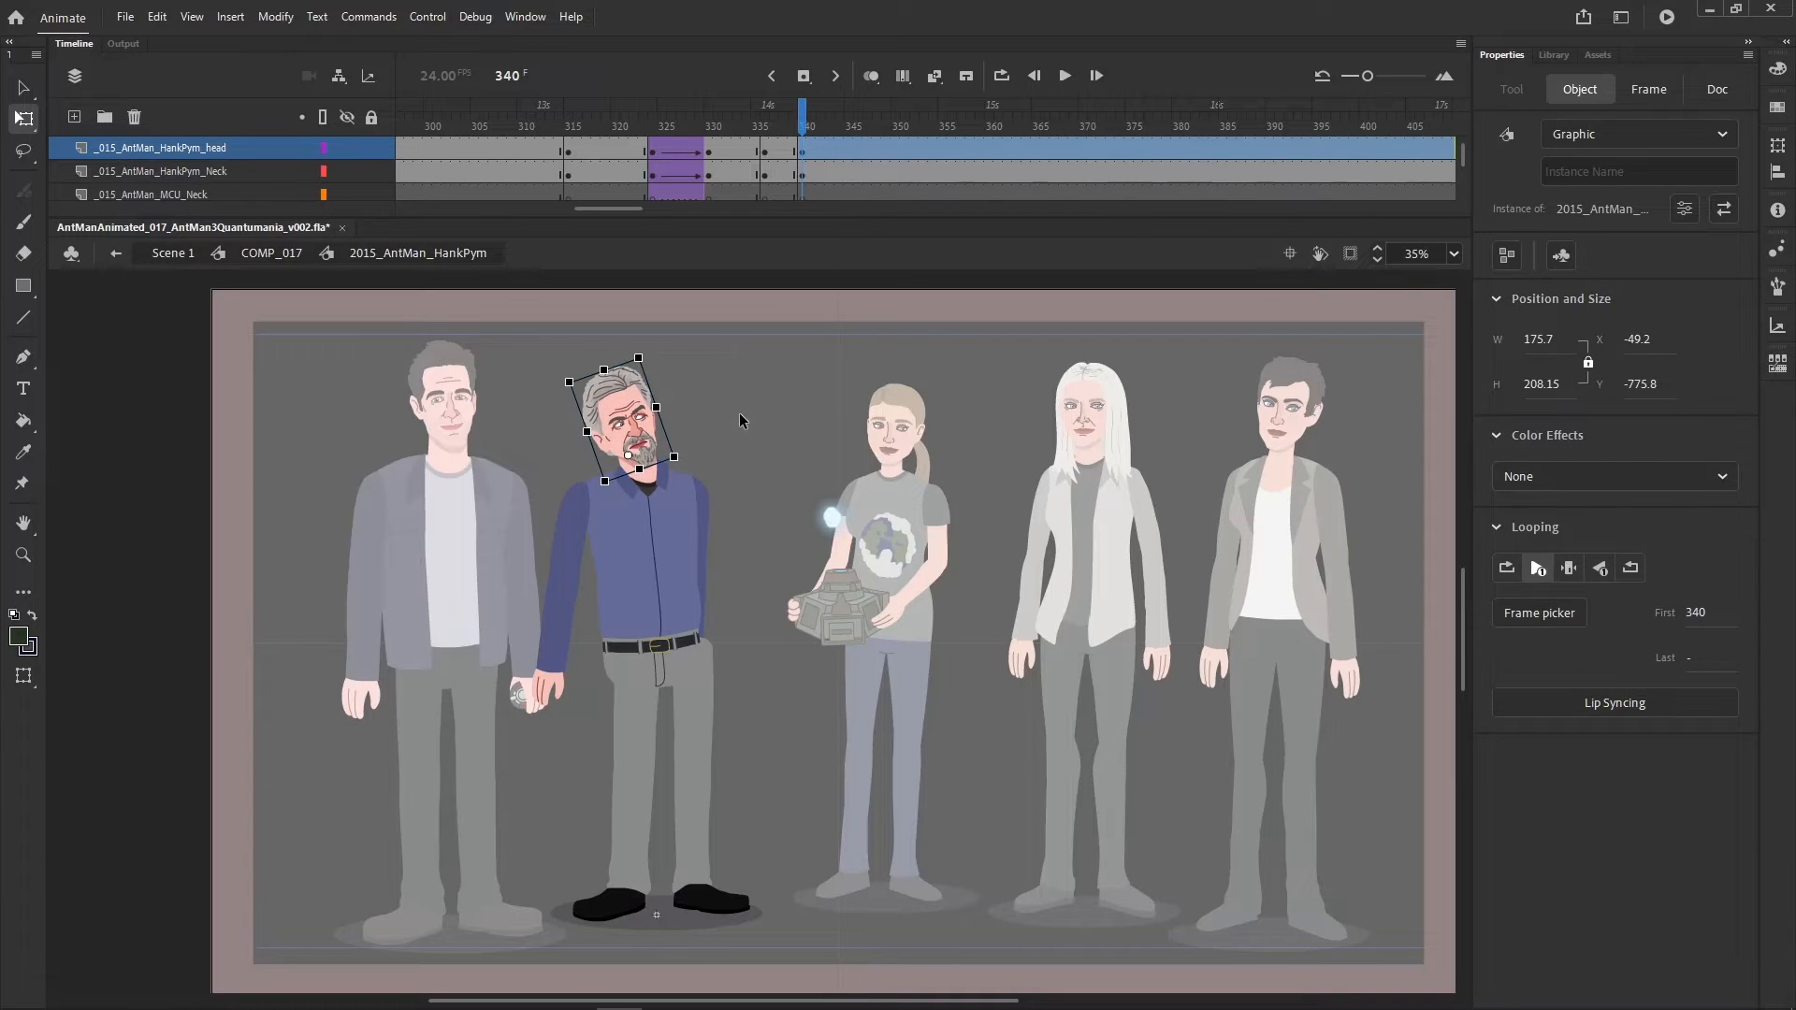
{"action": "left_click", "coordinate": [749, 449]}
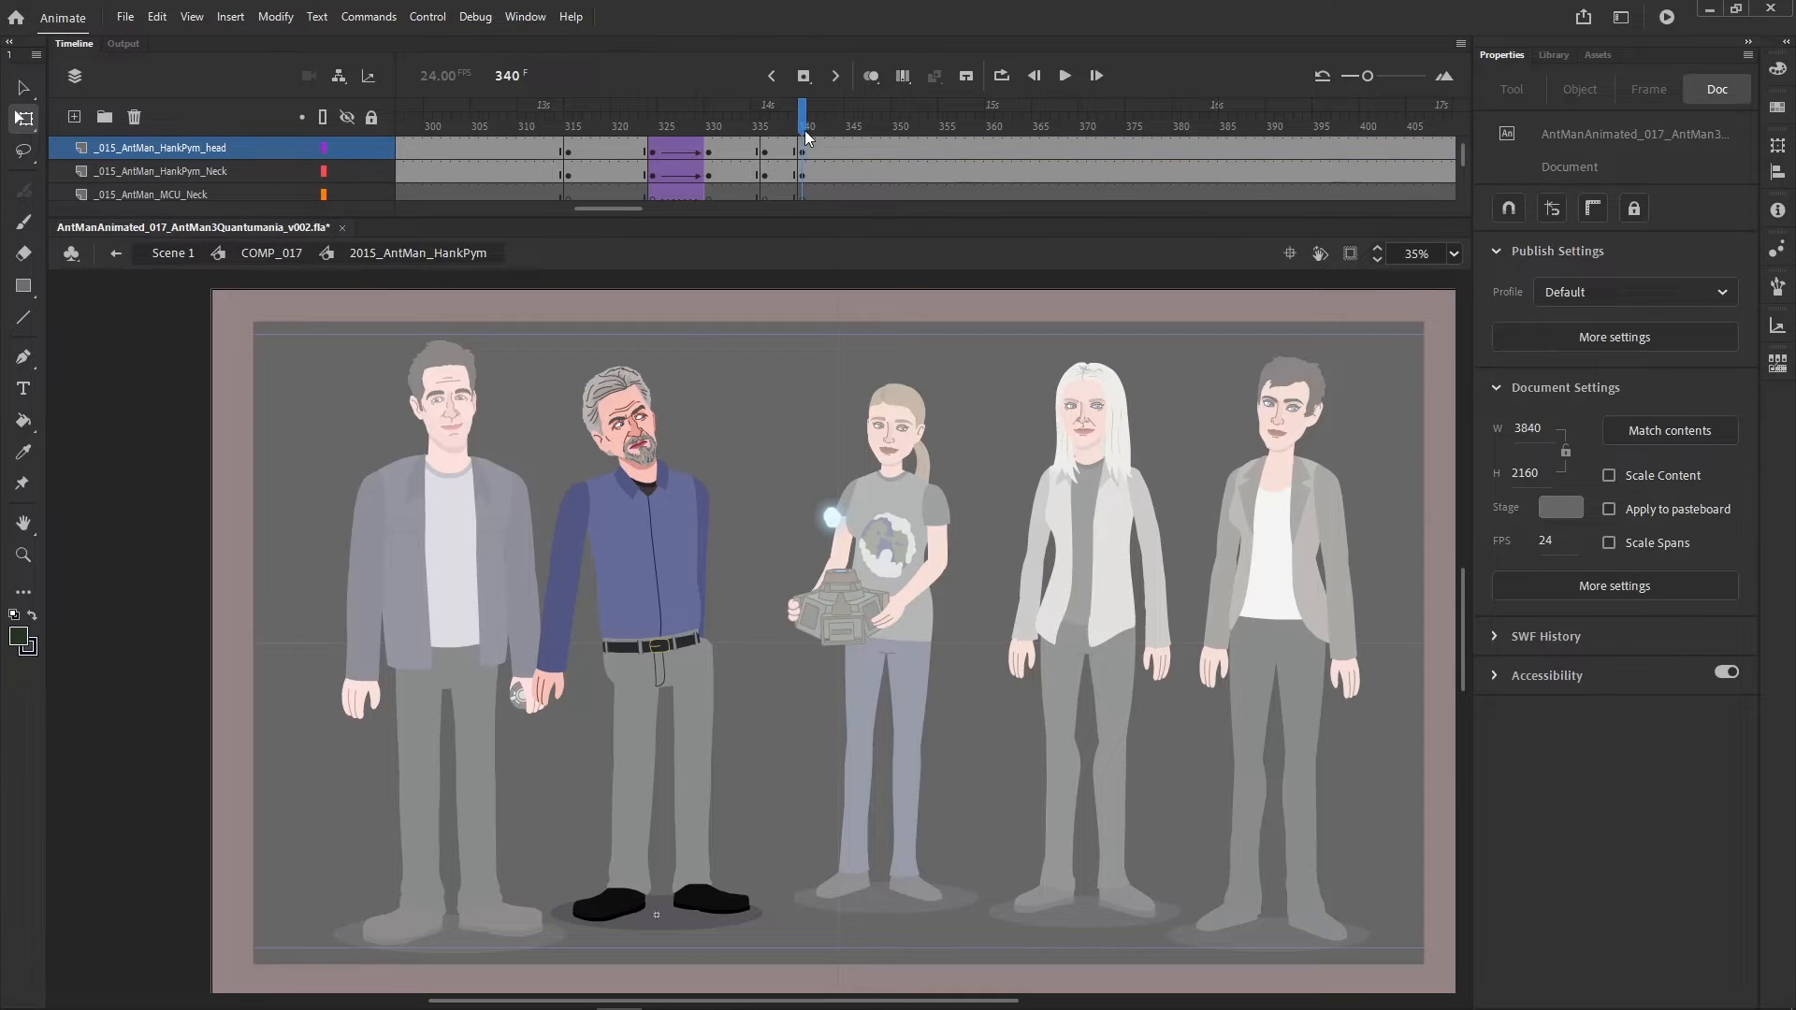
- Try a lower position and different tilt for Hank Pym's head at frame 340, and undo it
{"action": "left_click_drag", "start_coordinate": [805, 131], "coordinate": [793, 134]}
{"action": "key", "text": "period"}
{"action": "left_click_drag", "start_coordinate": [642, 435], "coordinate": [640, 444]}
{"action": "left_click_drag", "start_coordinate": [700, 394], "coordinate": [732, 479]}
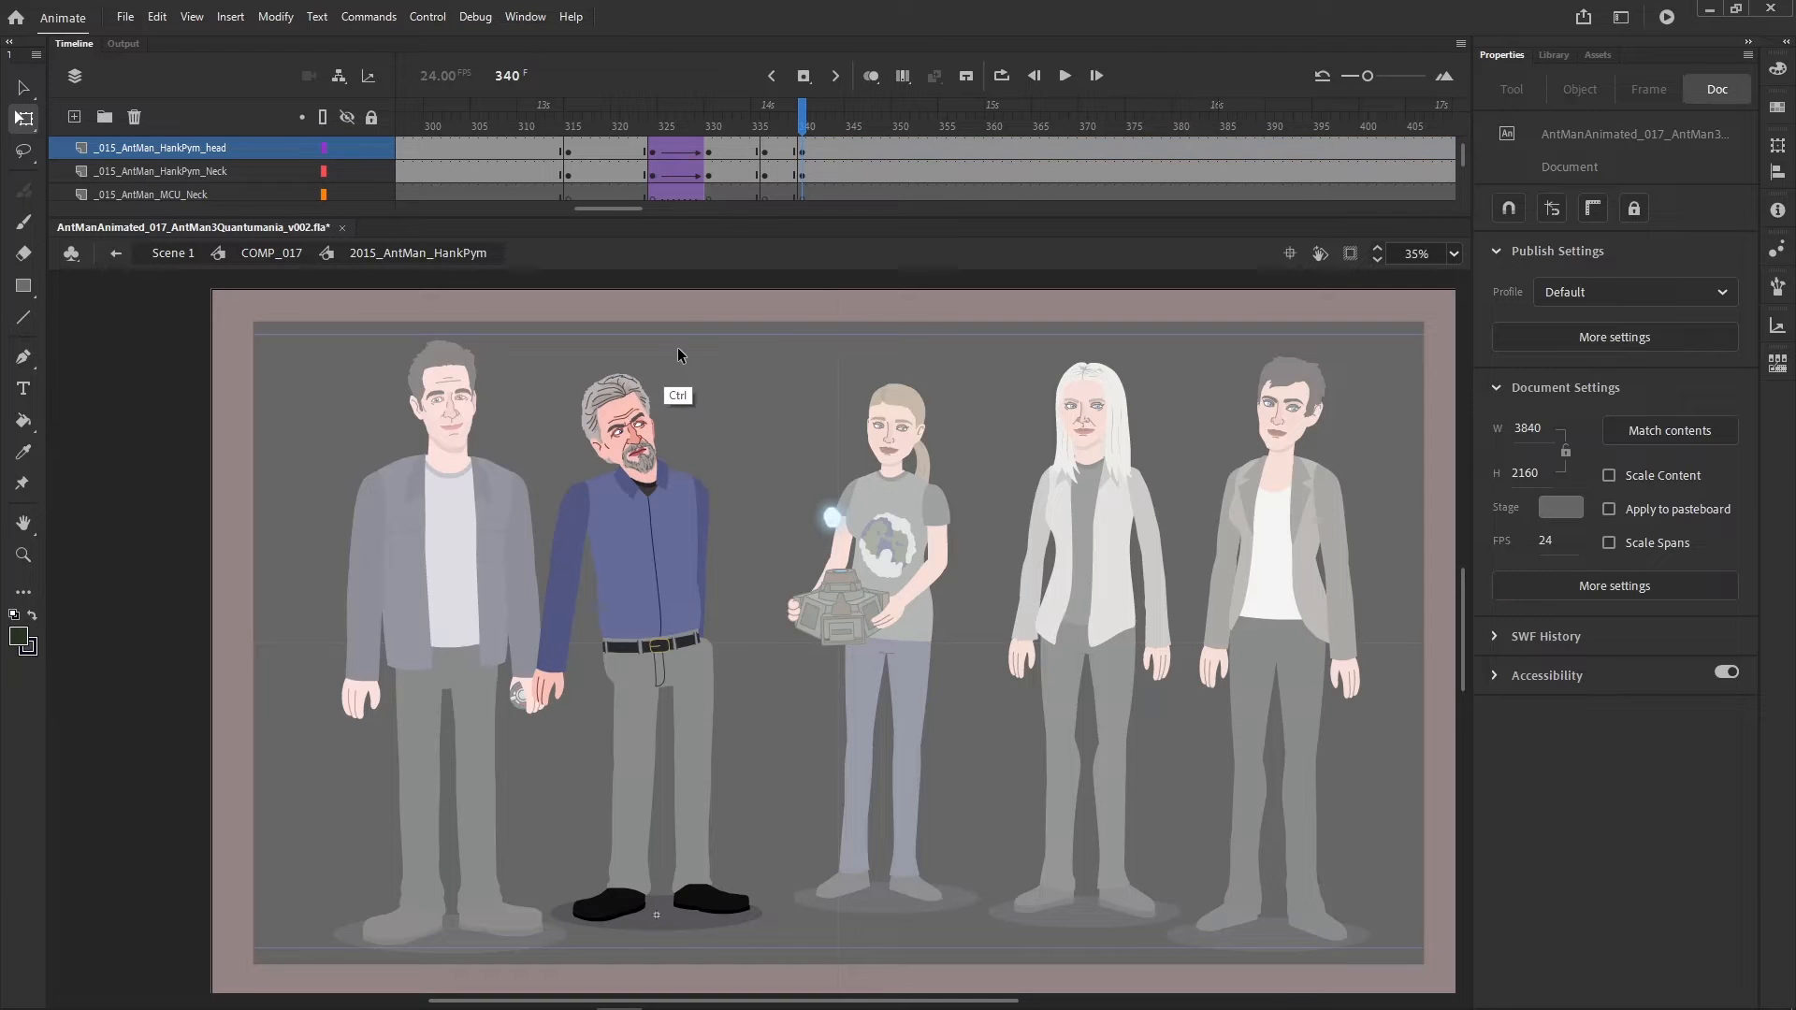
{"action": "key", "text": "ctrl+z"}
{"action": "key", "text": "ctrl+z"}
{"action": "left_click", "coordinate": [680, 361]}
{"action": "key", "text": "ctrl+z"}
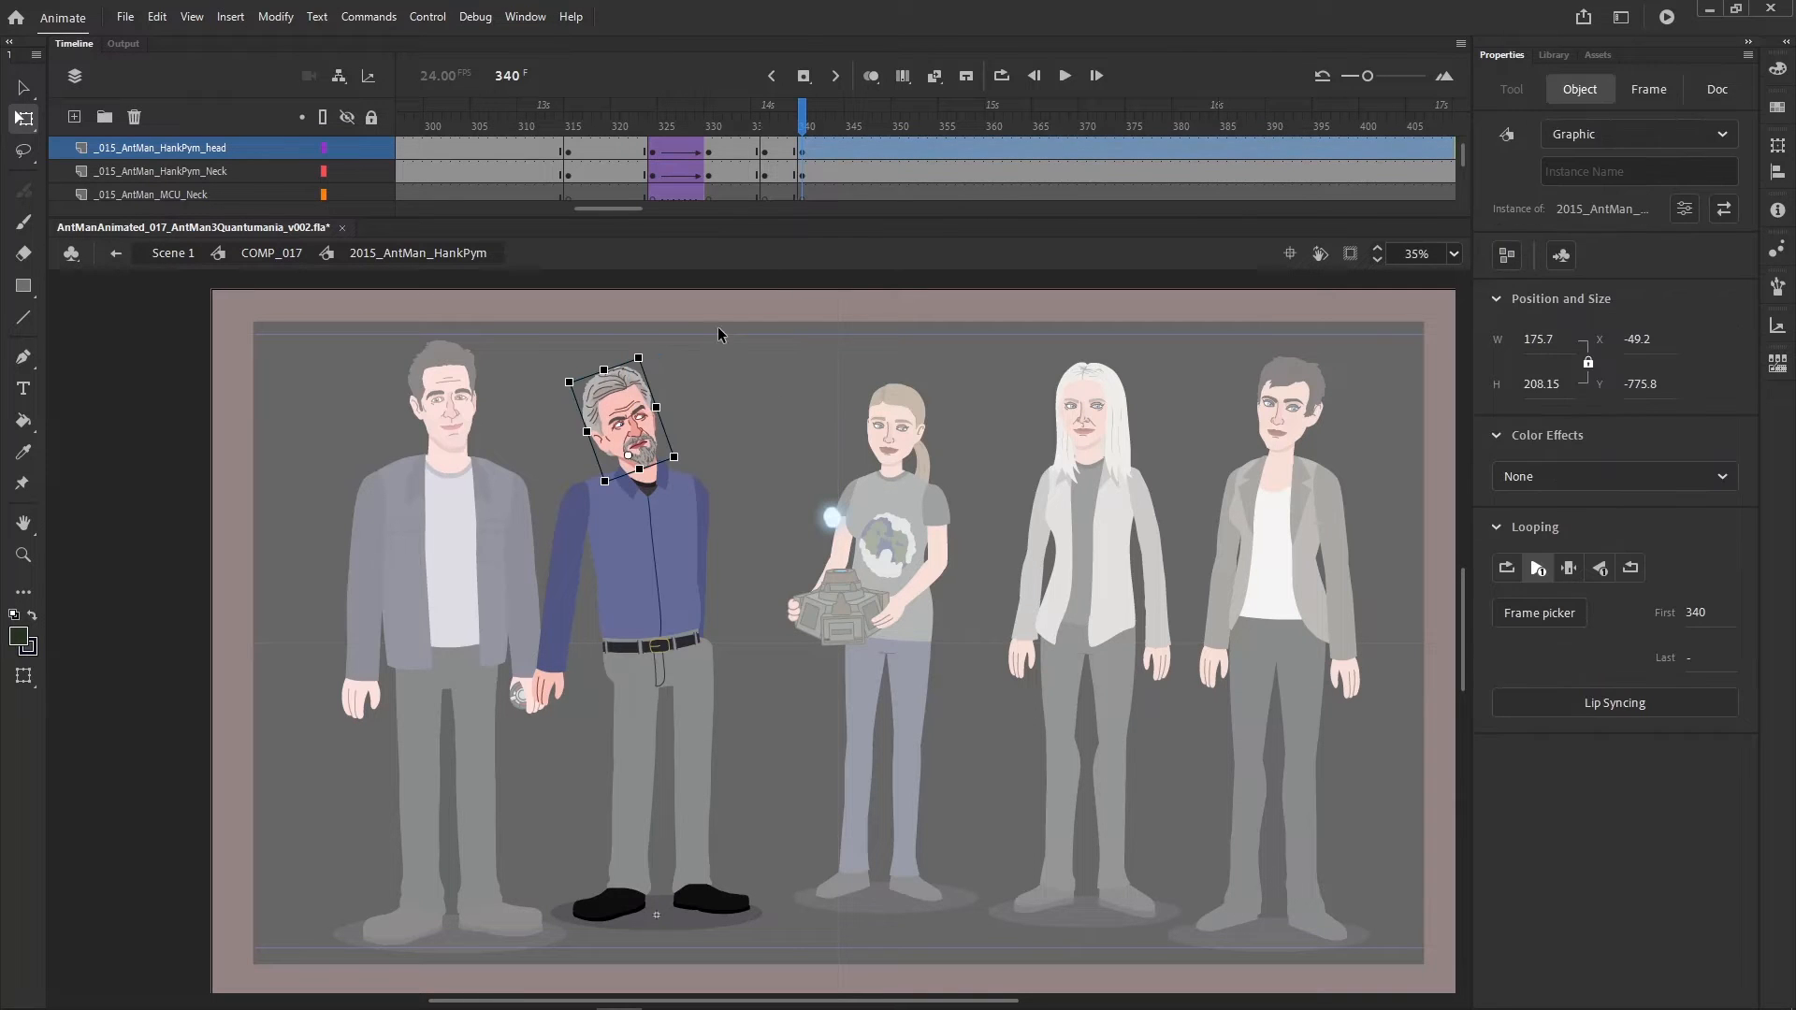
{"action": "key", "text": "ctrl+z"}
{"action": "left_click", "coordinate": [725, 389]}
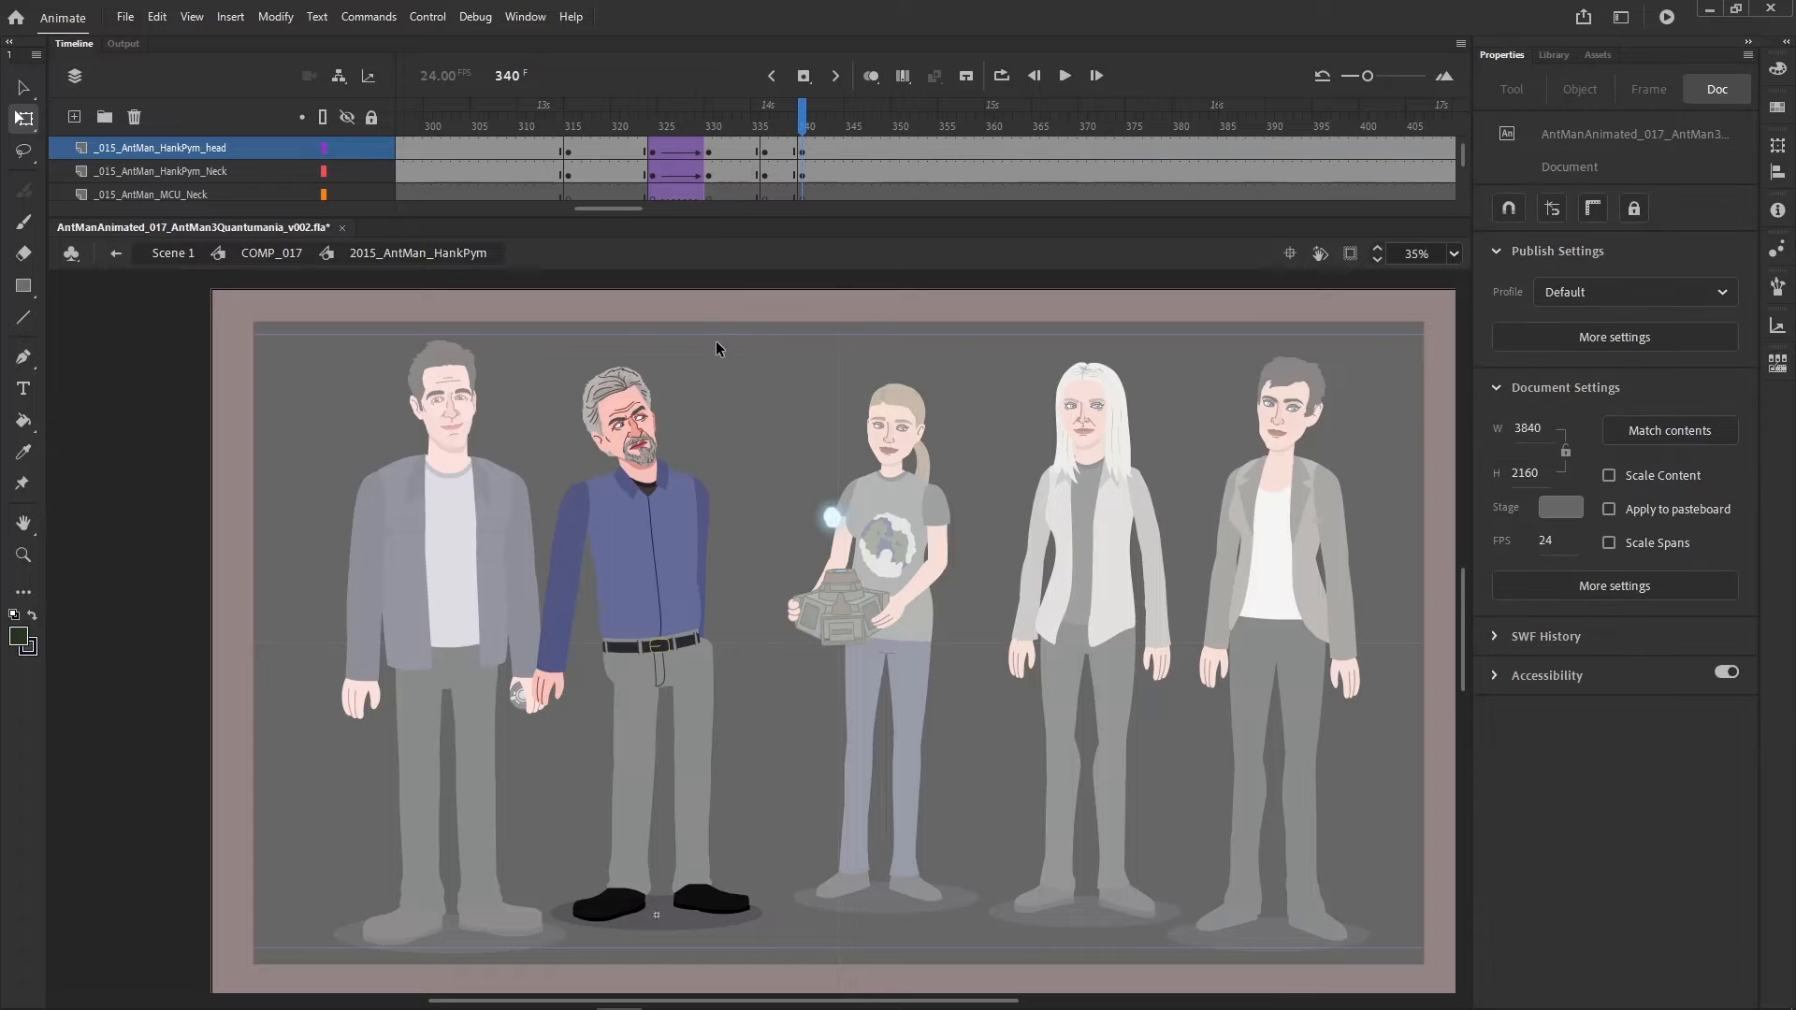
- Skew Hank Pym's legs and feet from the ground up so the hips shift away from Cassie at frame 340
{"action": "key", "text": "."}
{"action": "key", "text": "."}
{"action": "left_click_drag", "start_coordinate": [787, 831], "coordinate": [661, 899]}
{"action": "left_click_drag", "start_coordinate": [682, 633], "coordinate": [671, 633]}
{"action": "left_click_drag", "start_coordinate": [563, 846], "coordinate": [754, 907]}
{"action": "left_click_drag", "start_coordinate": [662, 778], "coordinate": [660, 921]}
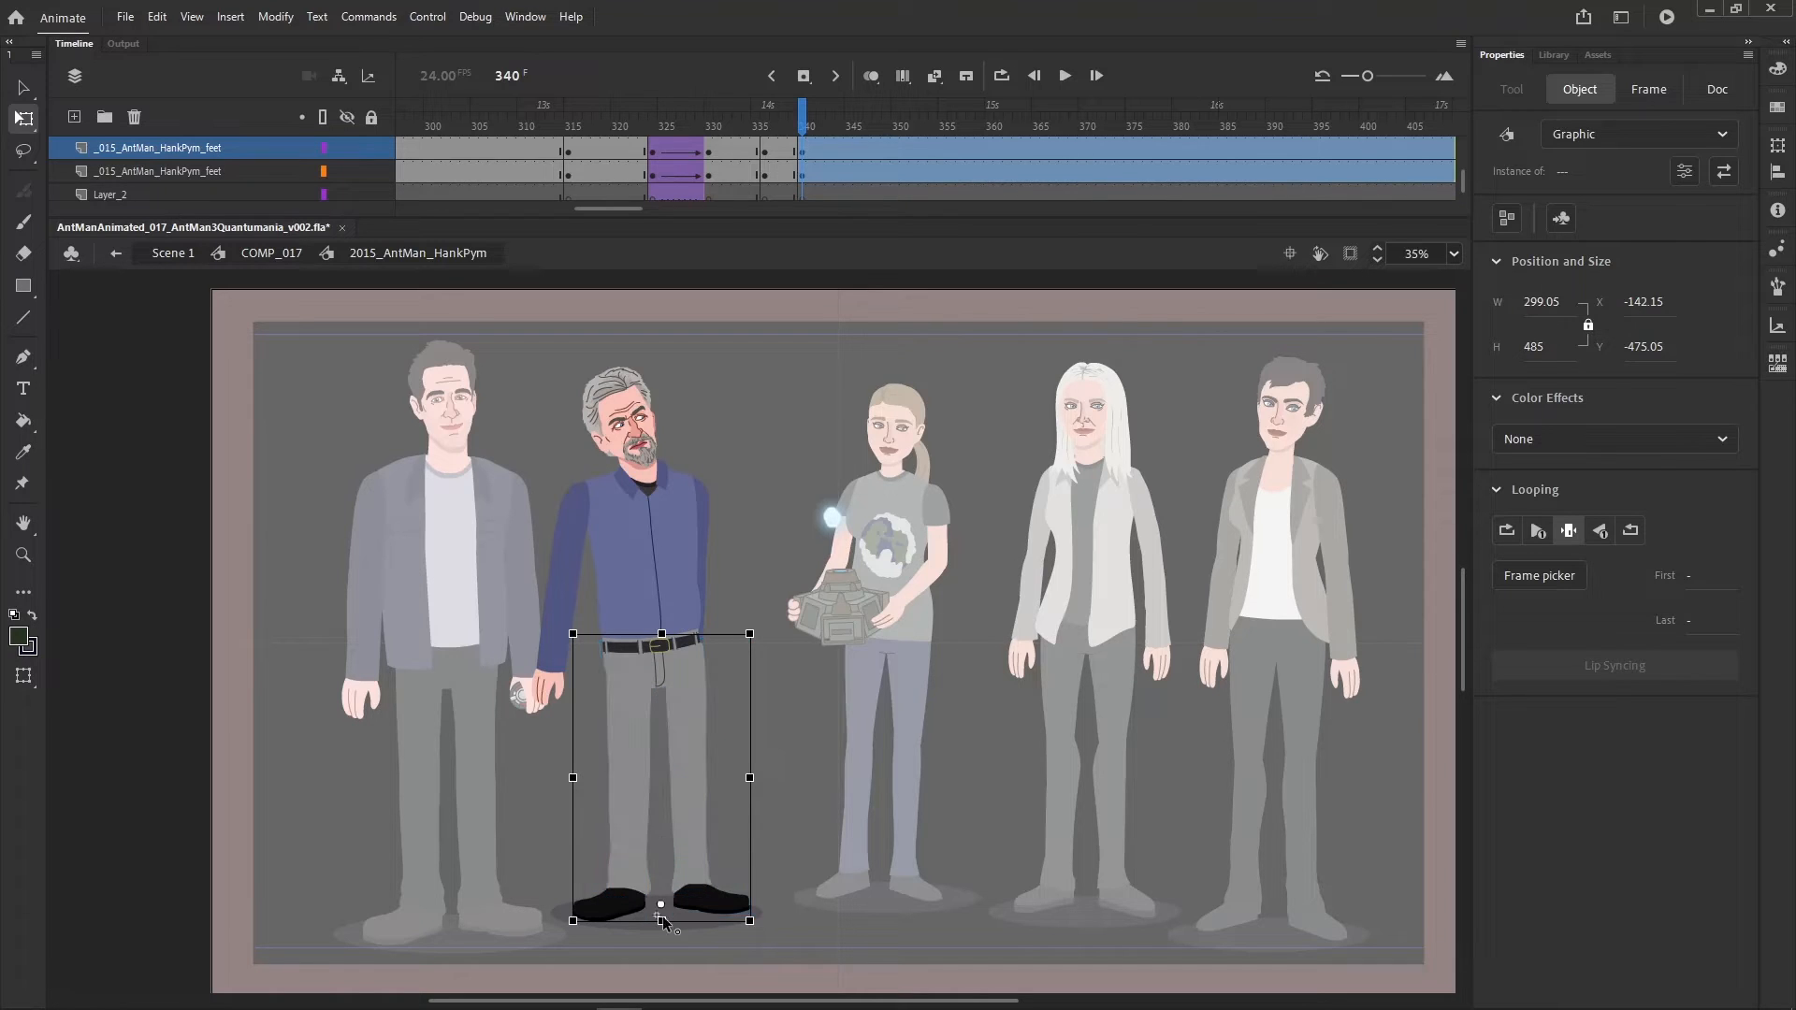
{"action": "left_click_drag", "start_coordinate": [687, 633], "coordinate": [676, 621]}
- Nudge Hank Pym's head, torso, arms and pelvis away from Cassie to line up with the skewed legs
{"action": "left_click_drag", "start_coordinate": [496, 357], "coordinate": [732, 597]}
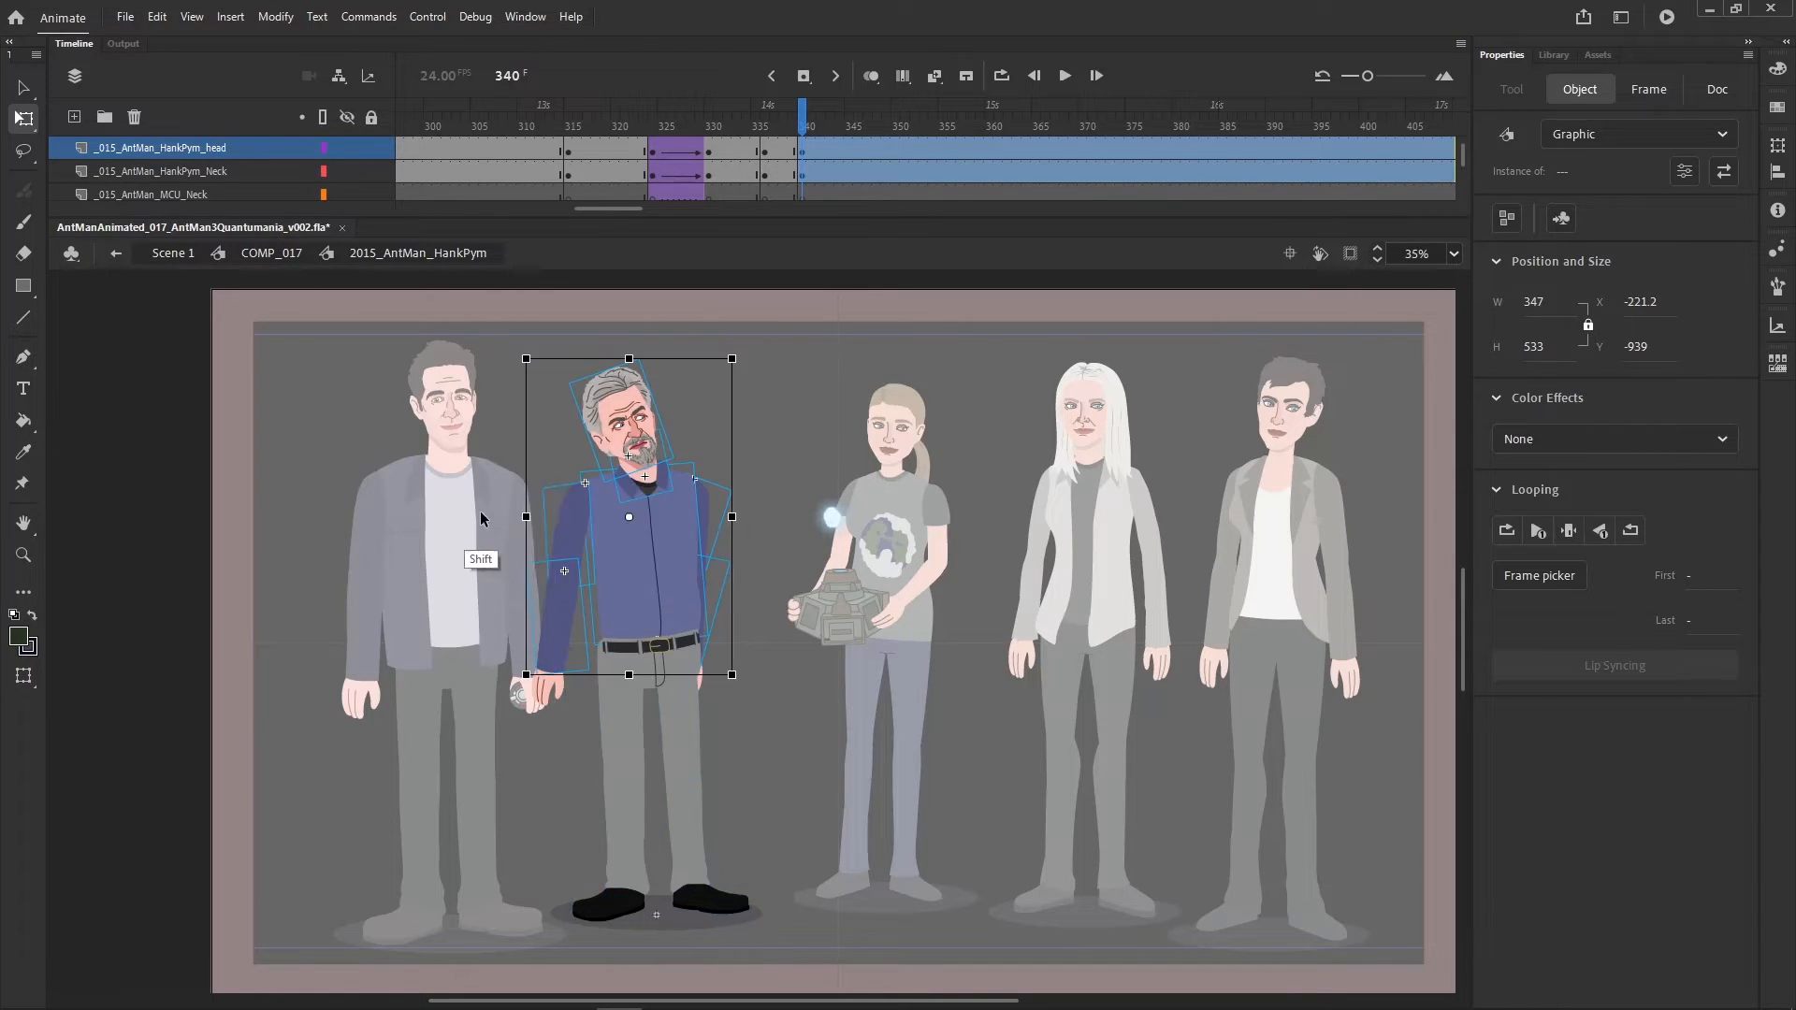
{"action": "left_click_drag", "start_coordinate": [495, 481], "coordinate": [554, 720]}
{"action": "left_click_drag", "start_coordinate": [781, 476], "coordinate": [706, 674]}
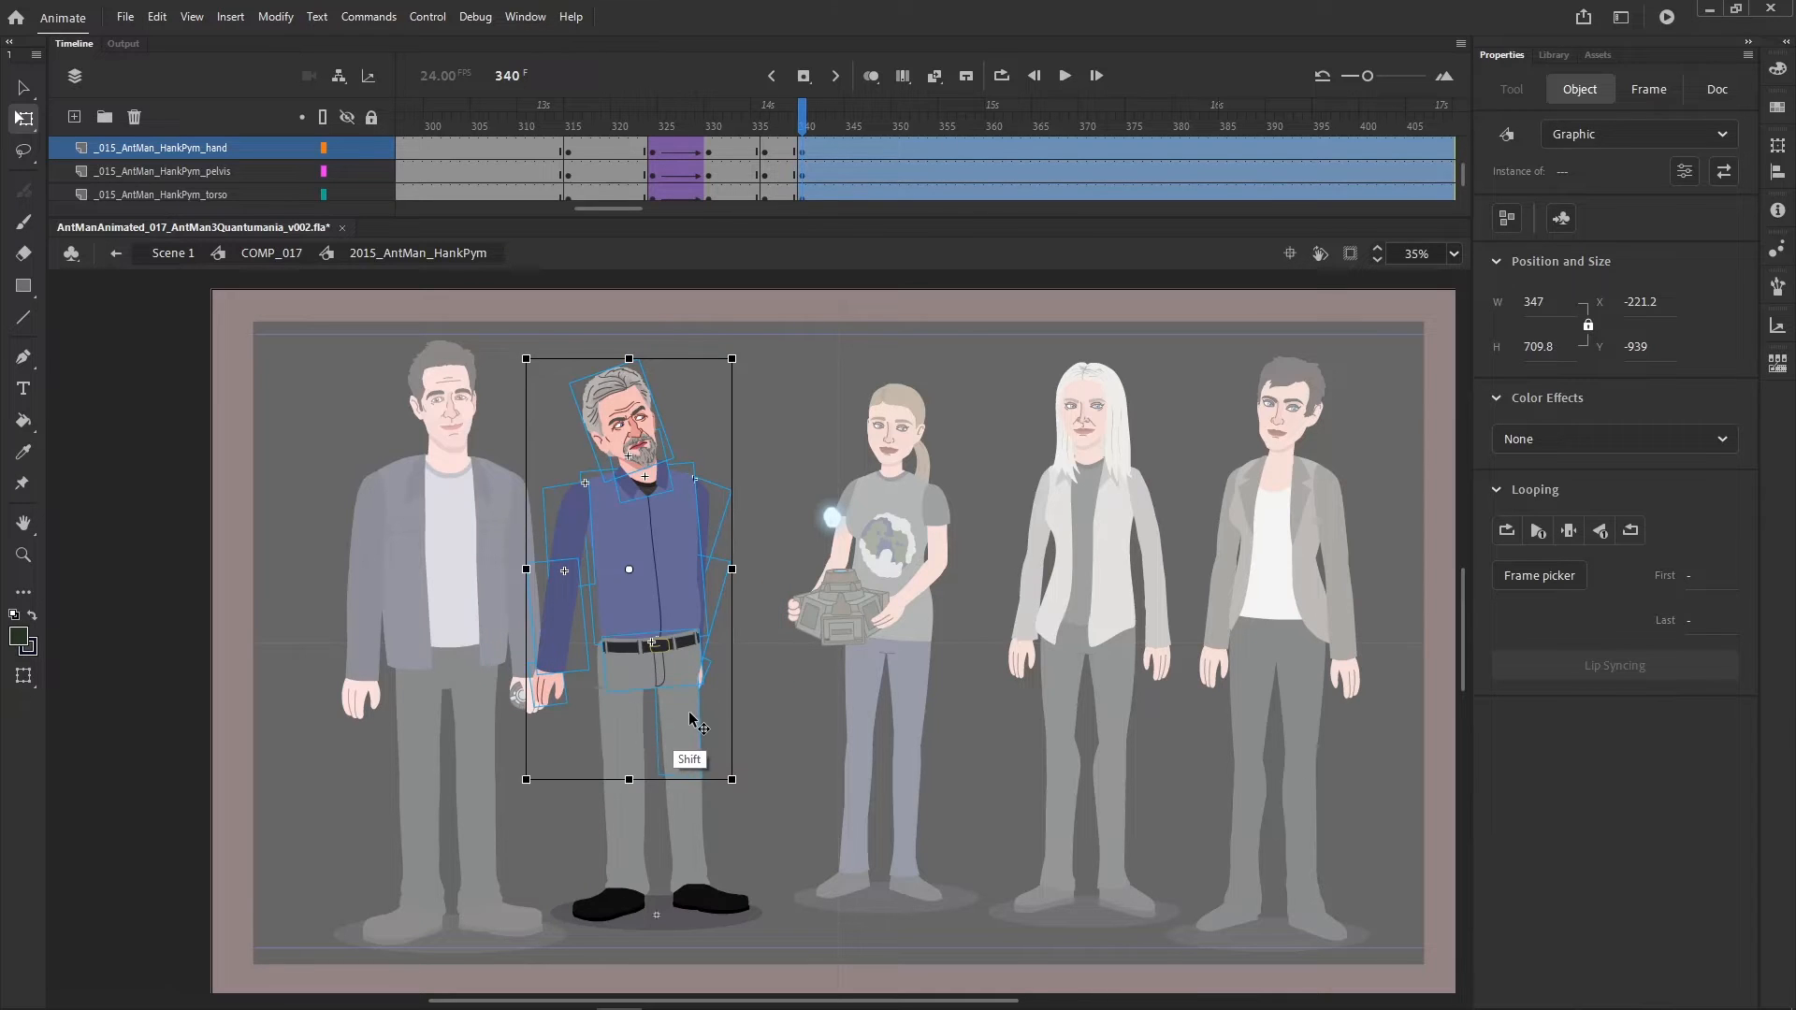
{"action": "left_click", "coordinate": [691, 714], "text": "shift"}
{"action": "left_click_drag", "start_coordinate": [744, 361], "coordinate": [845, 566]}
{"action": "key", "text": "shift+Left"}
{"action": "left_click", "coordinate": [774, 125]}
{"action": "scroll", "coordinate": [787, 142], "scroll_direction": "up", "scroll_amount": 5}
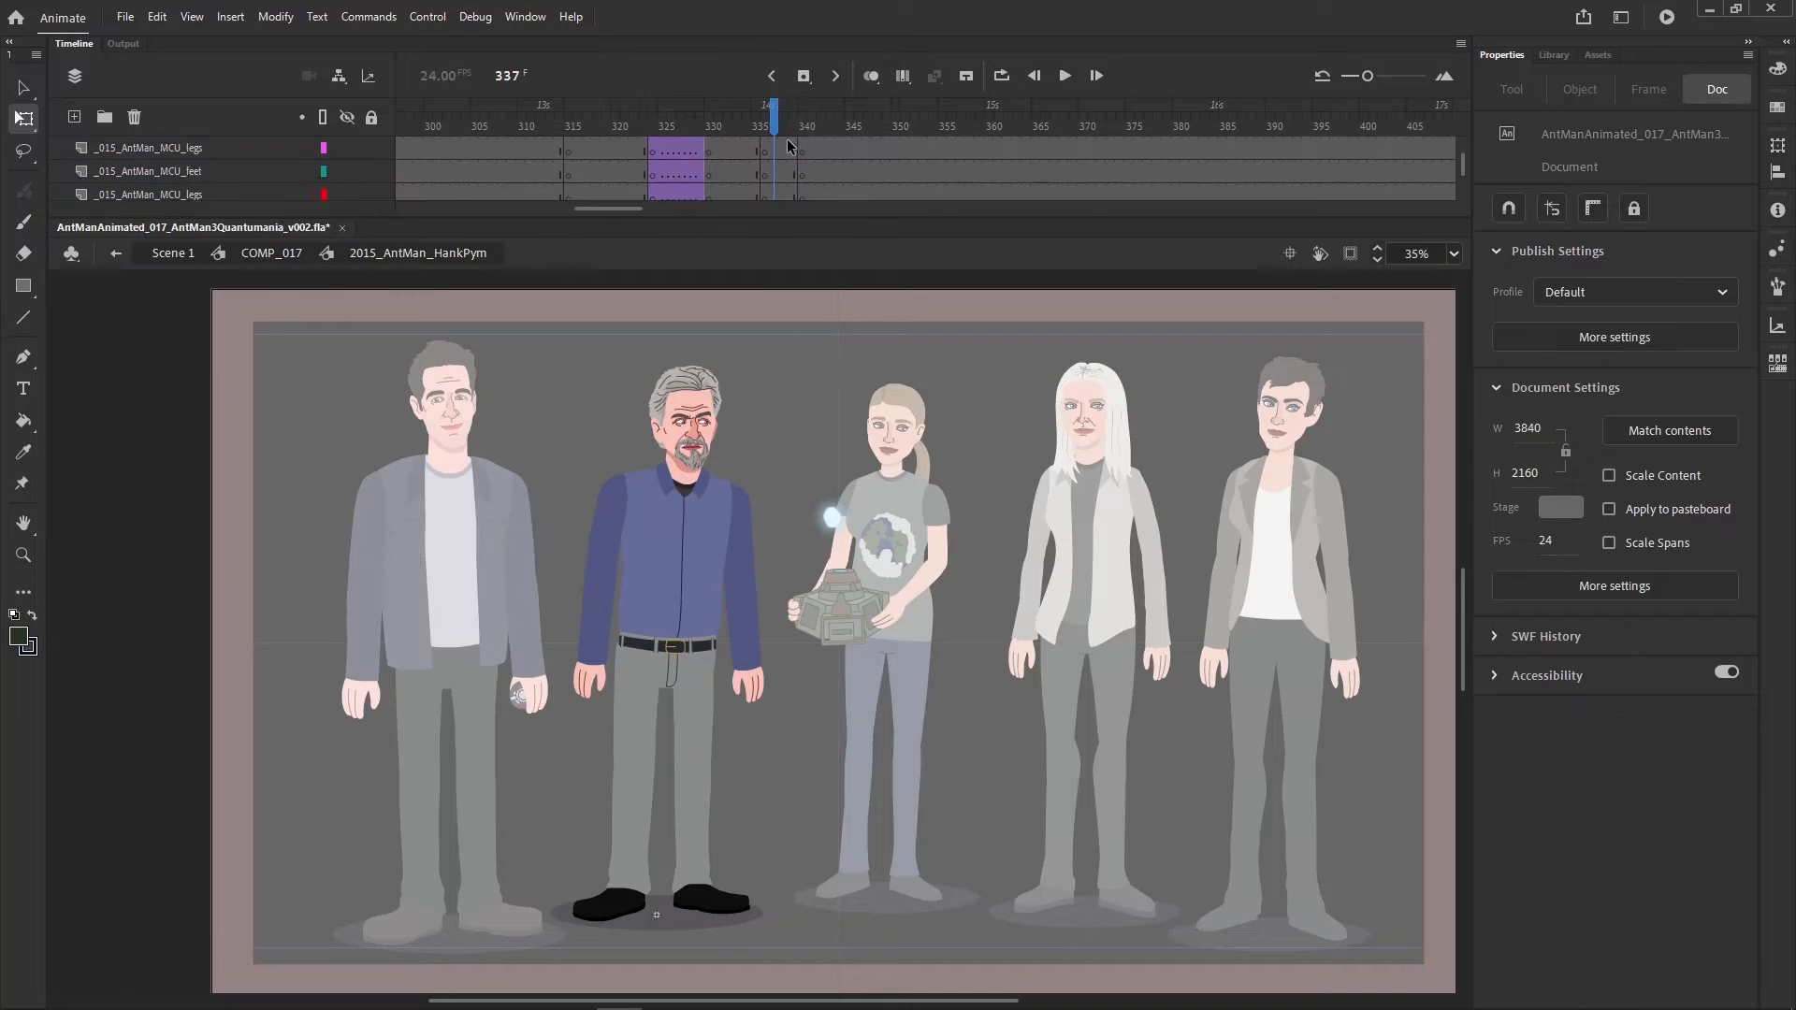
- Create a classic tween between frames 336 and 340 on all of Hank Pym's layers, with an ease of 100
{"action": "scroll", "coordinate": [765, 163], "scroll_direction": "down", "scroll_amount": 3}
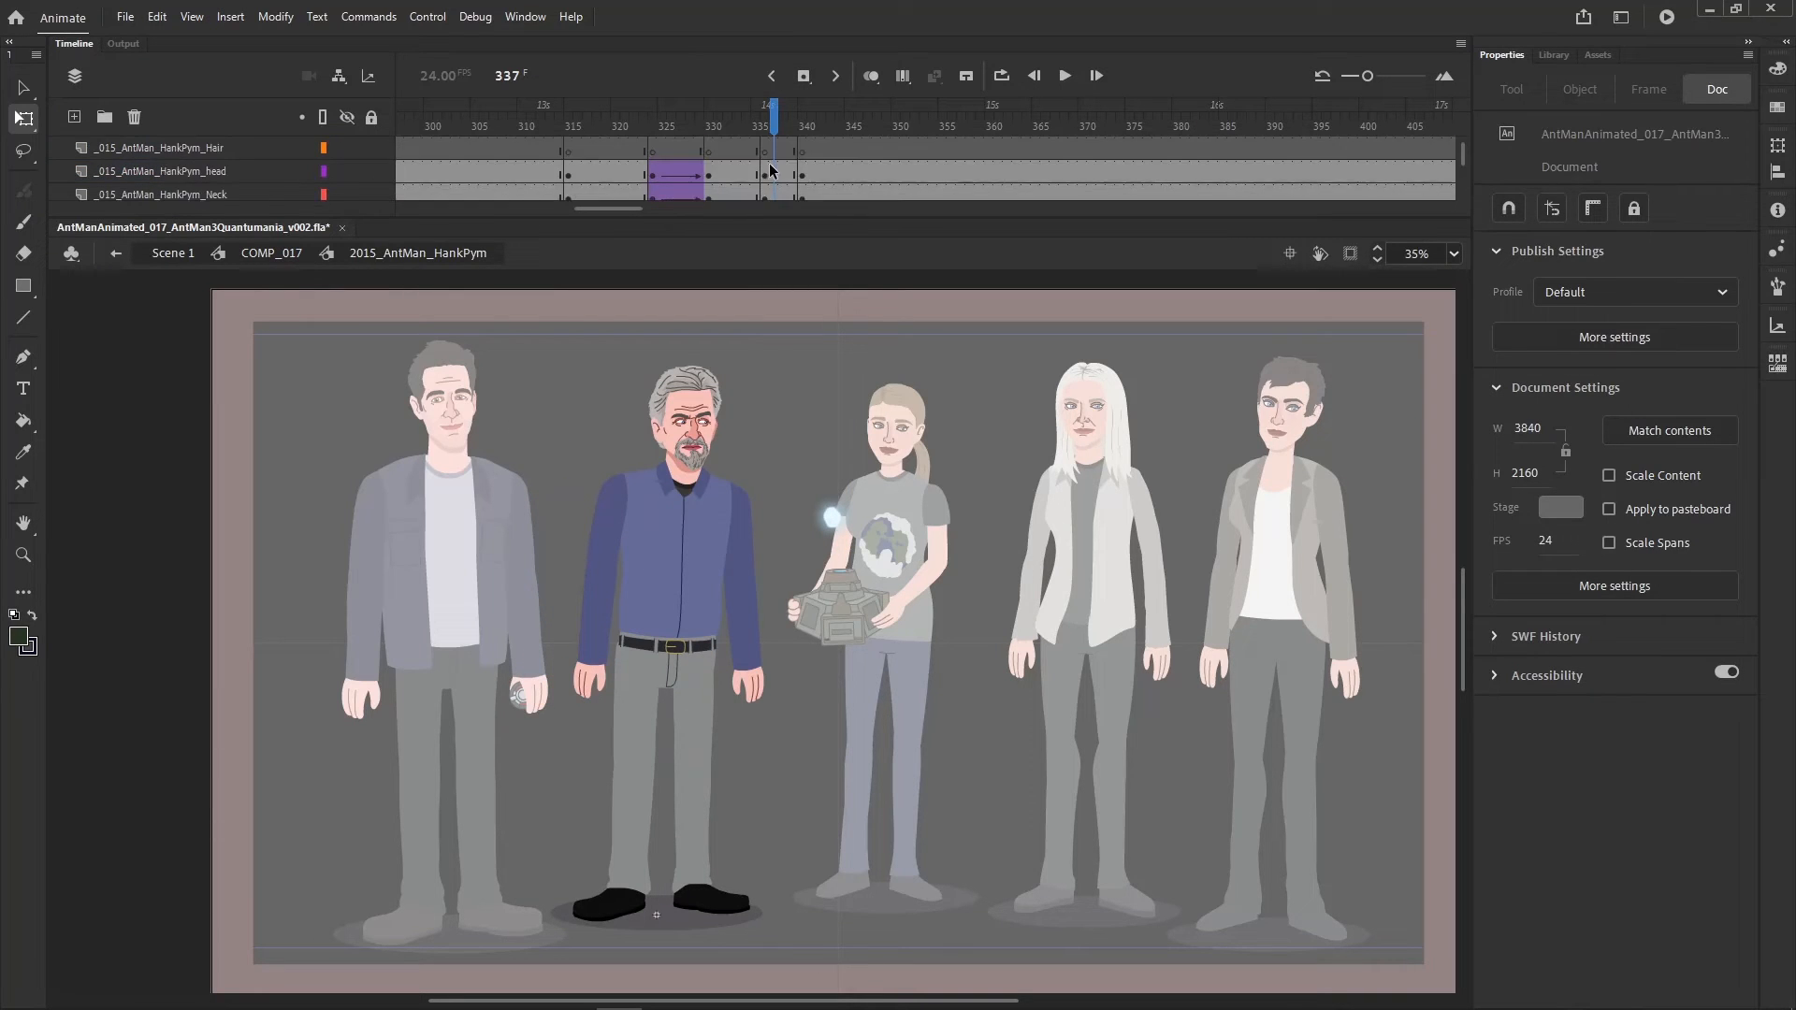
{"action": "scroll", "coordinate": [771, 171], "scroll_direction": "up", "scroll_amount": 4}
{"action": "key", "text": "ctrl+a"}
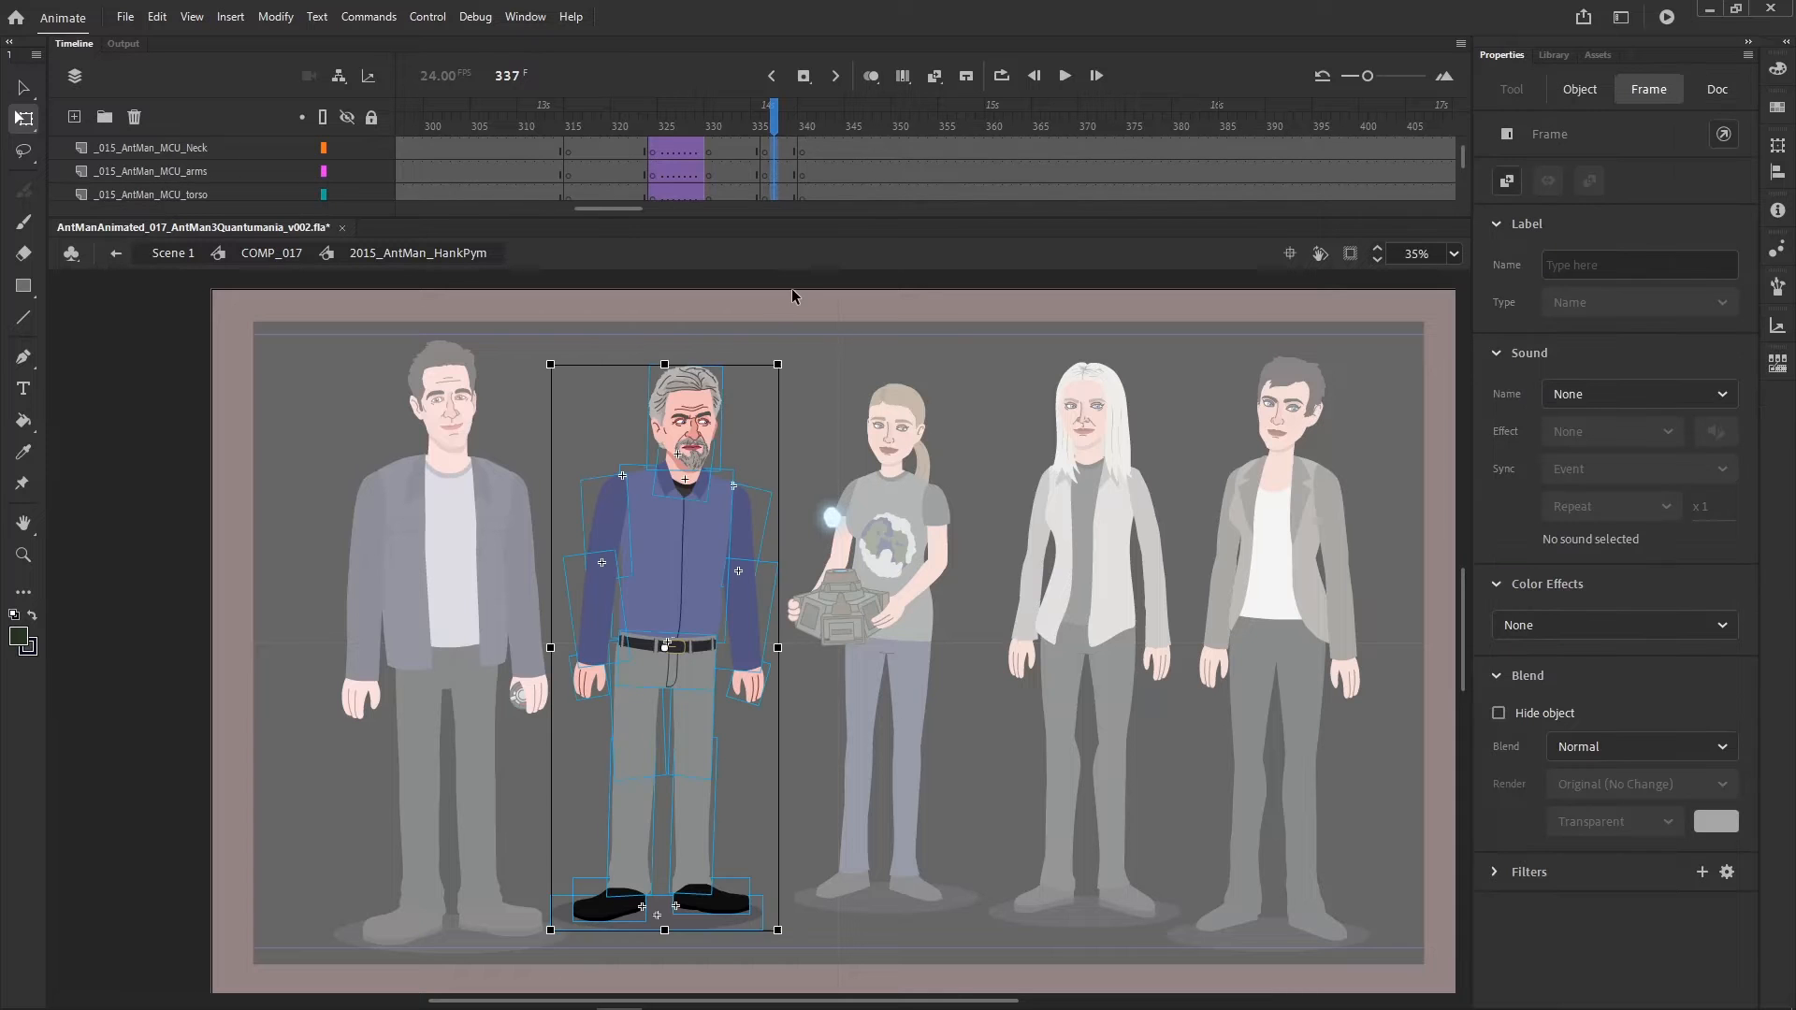
{"action": "key", "text": "F3"}
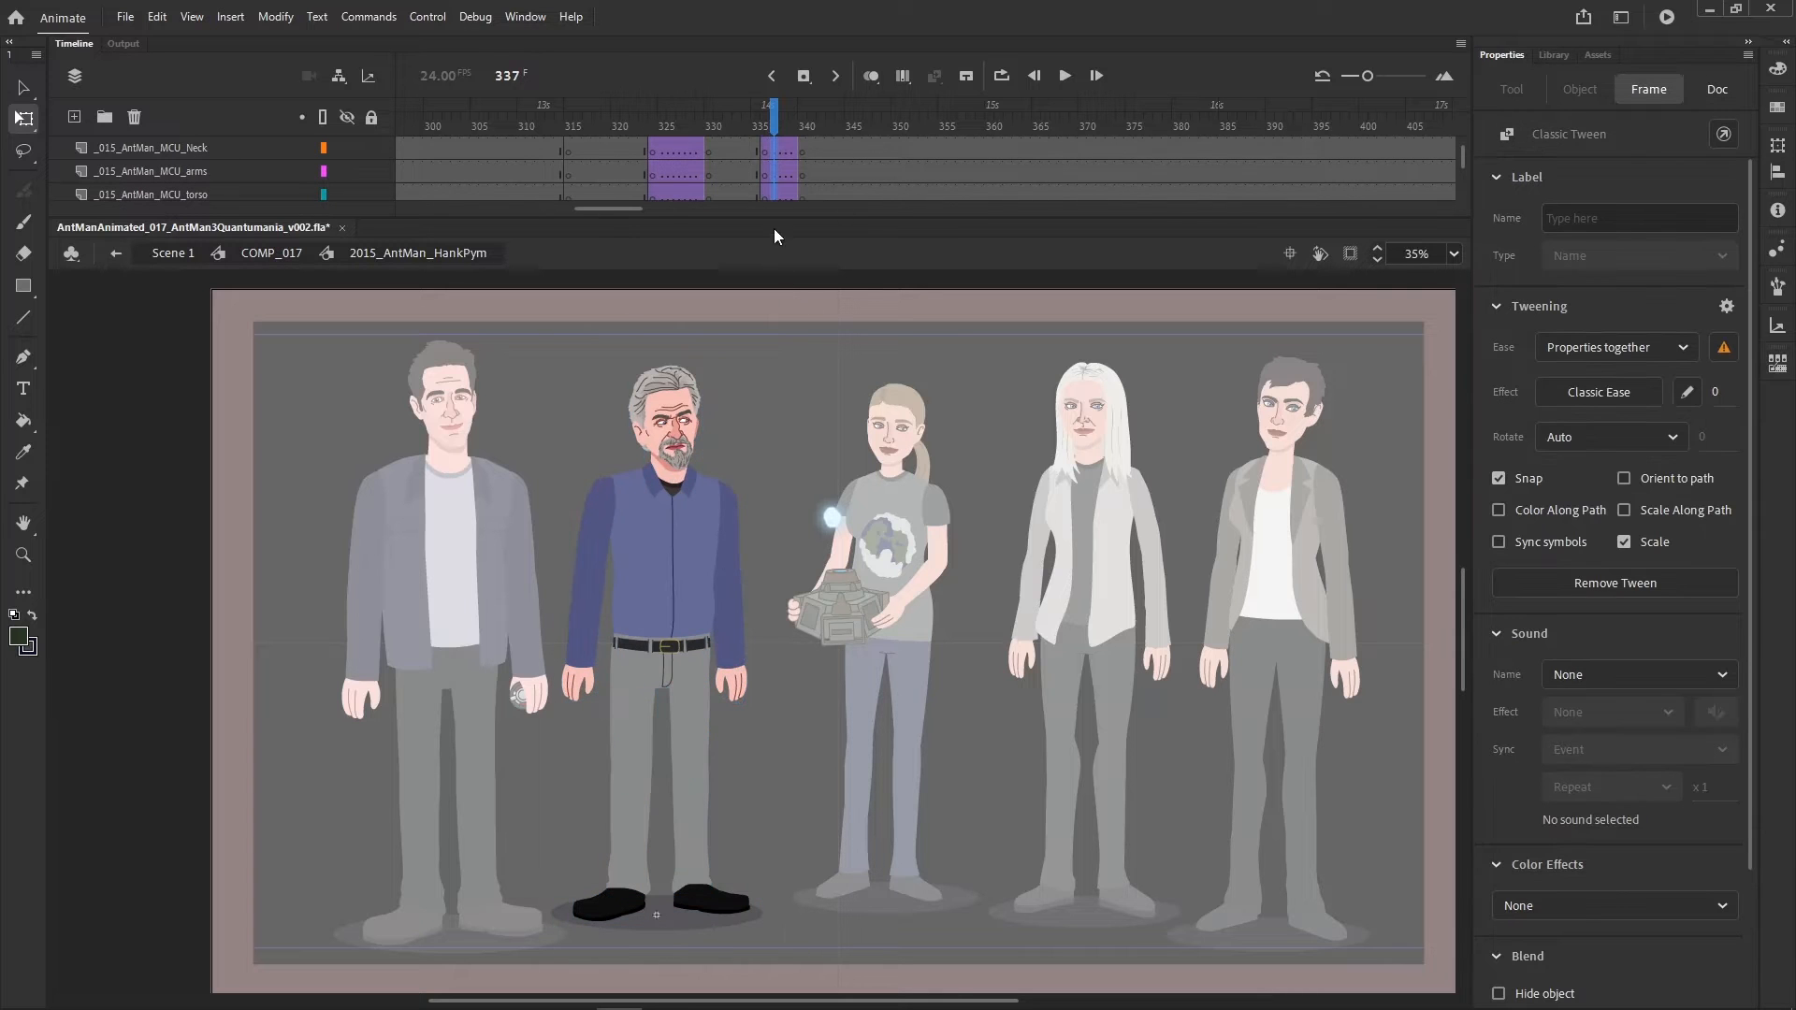
{"action": "left_click", "coordinate": [1712, 398]}
{"action": "type", "text": "100"}
{"action": "key", "text": "Return"}
{"action": "left_click", "coordinate": [1012, 462]}
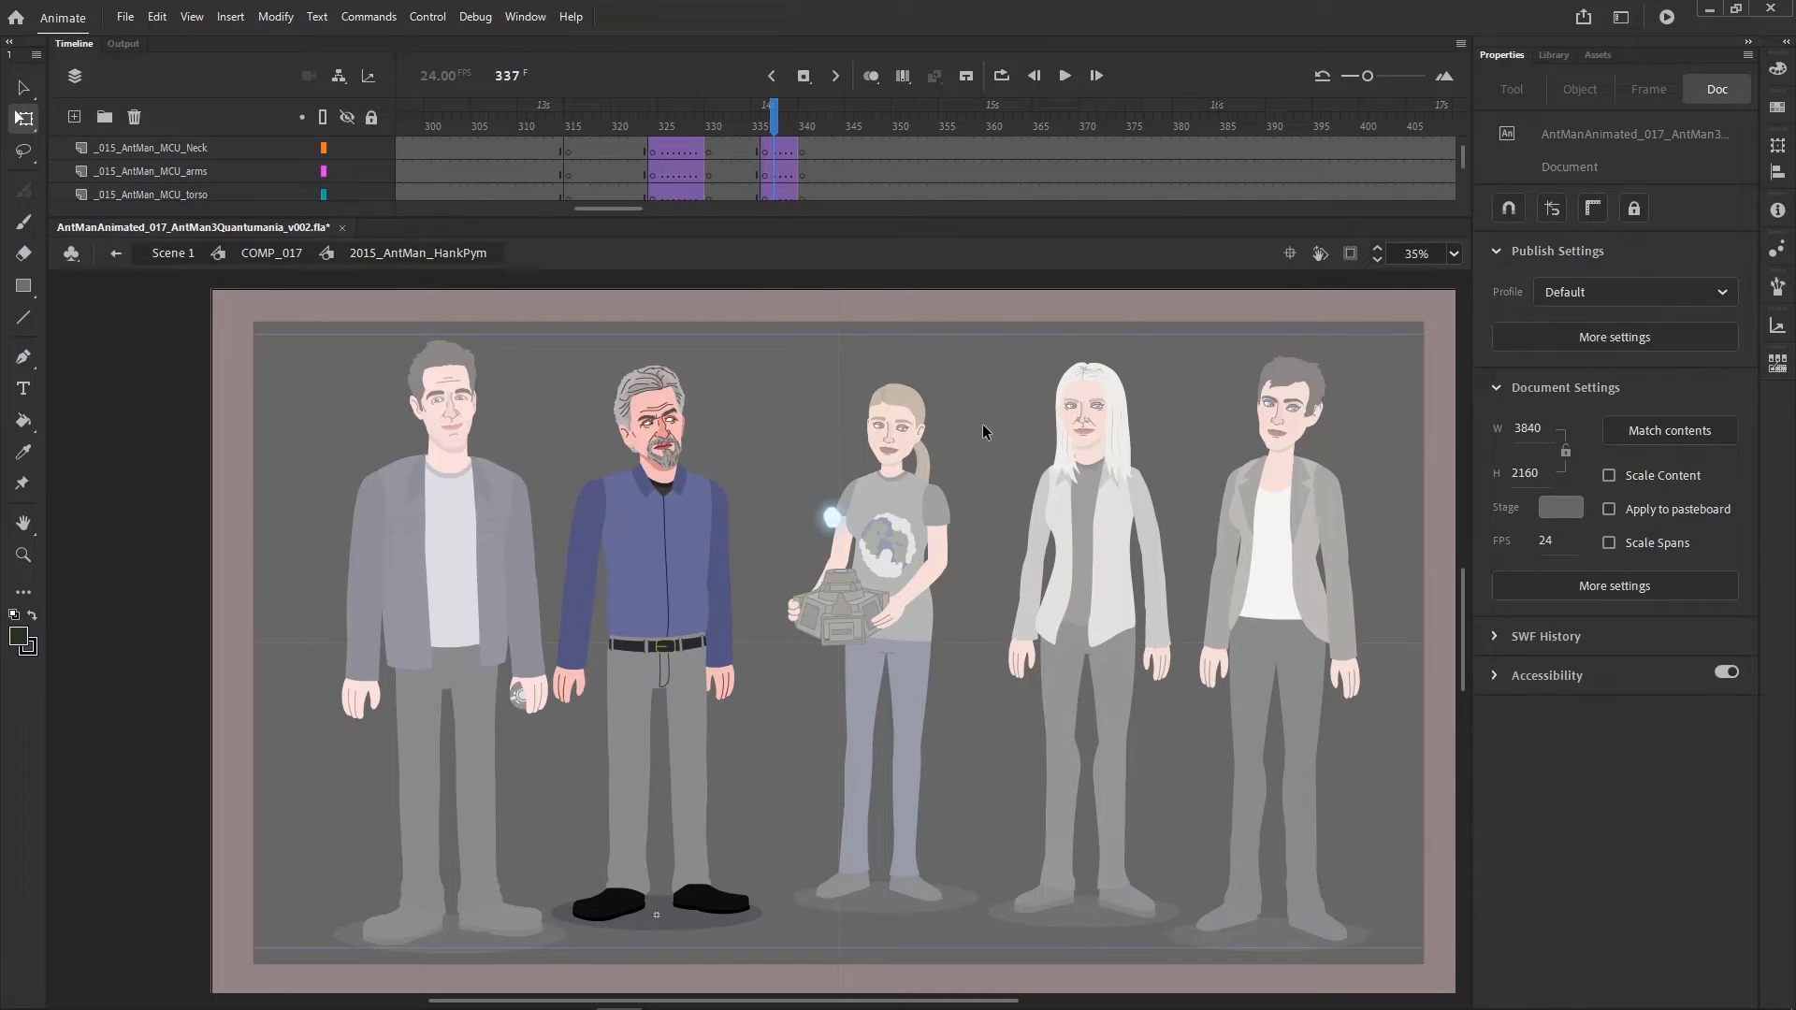
- Step through the frames of Hank Pym's lean tween up to frame 340 to check the motion
{"action": "key", "text": "comma"}
{"action": "key", "text": "comma"}
{"action": "key", "text": "period"}
{"action": "key", "text": "period"}
{"action": "key", "text": "period"}
{"action": "key", "text": "period"}
{"action": "key", "text": "period"}
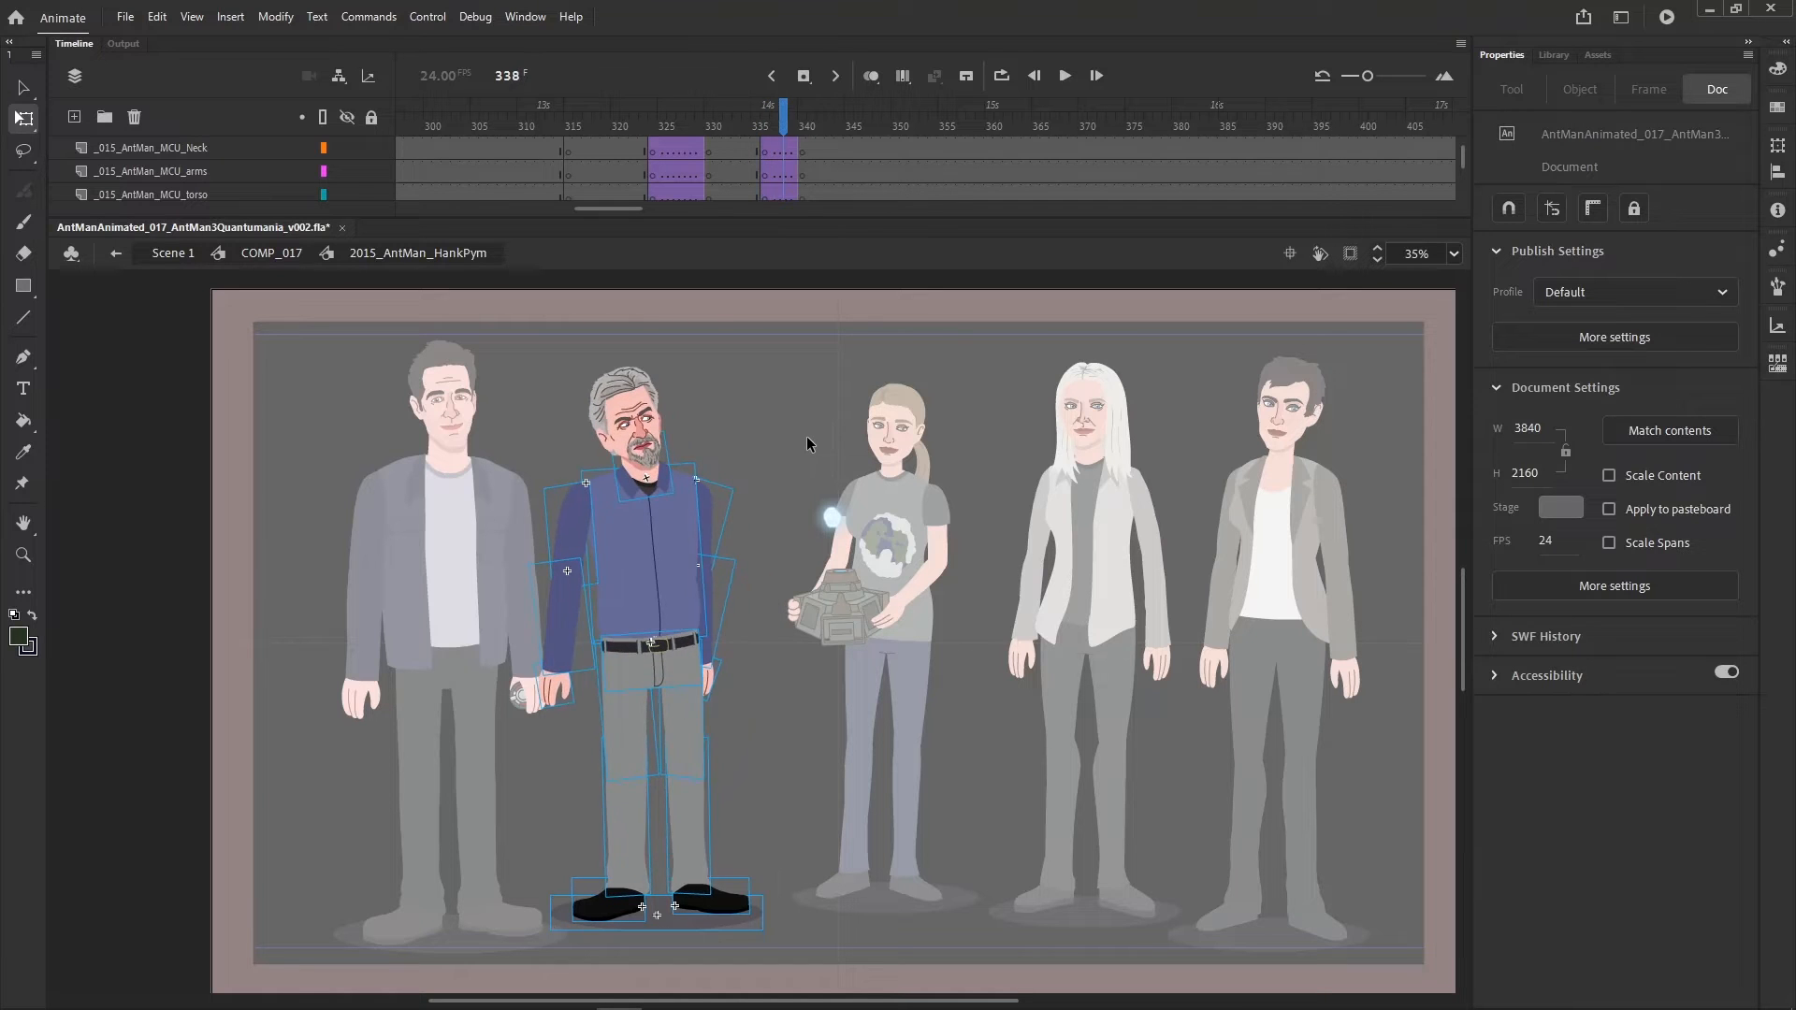
{"action": "key", "text": "comma"}
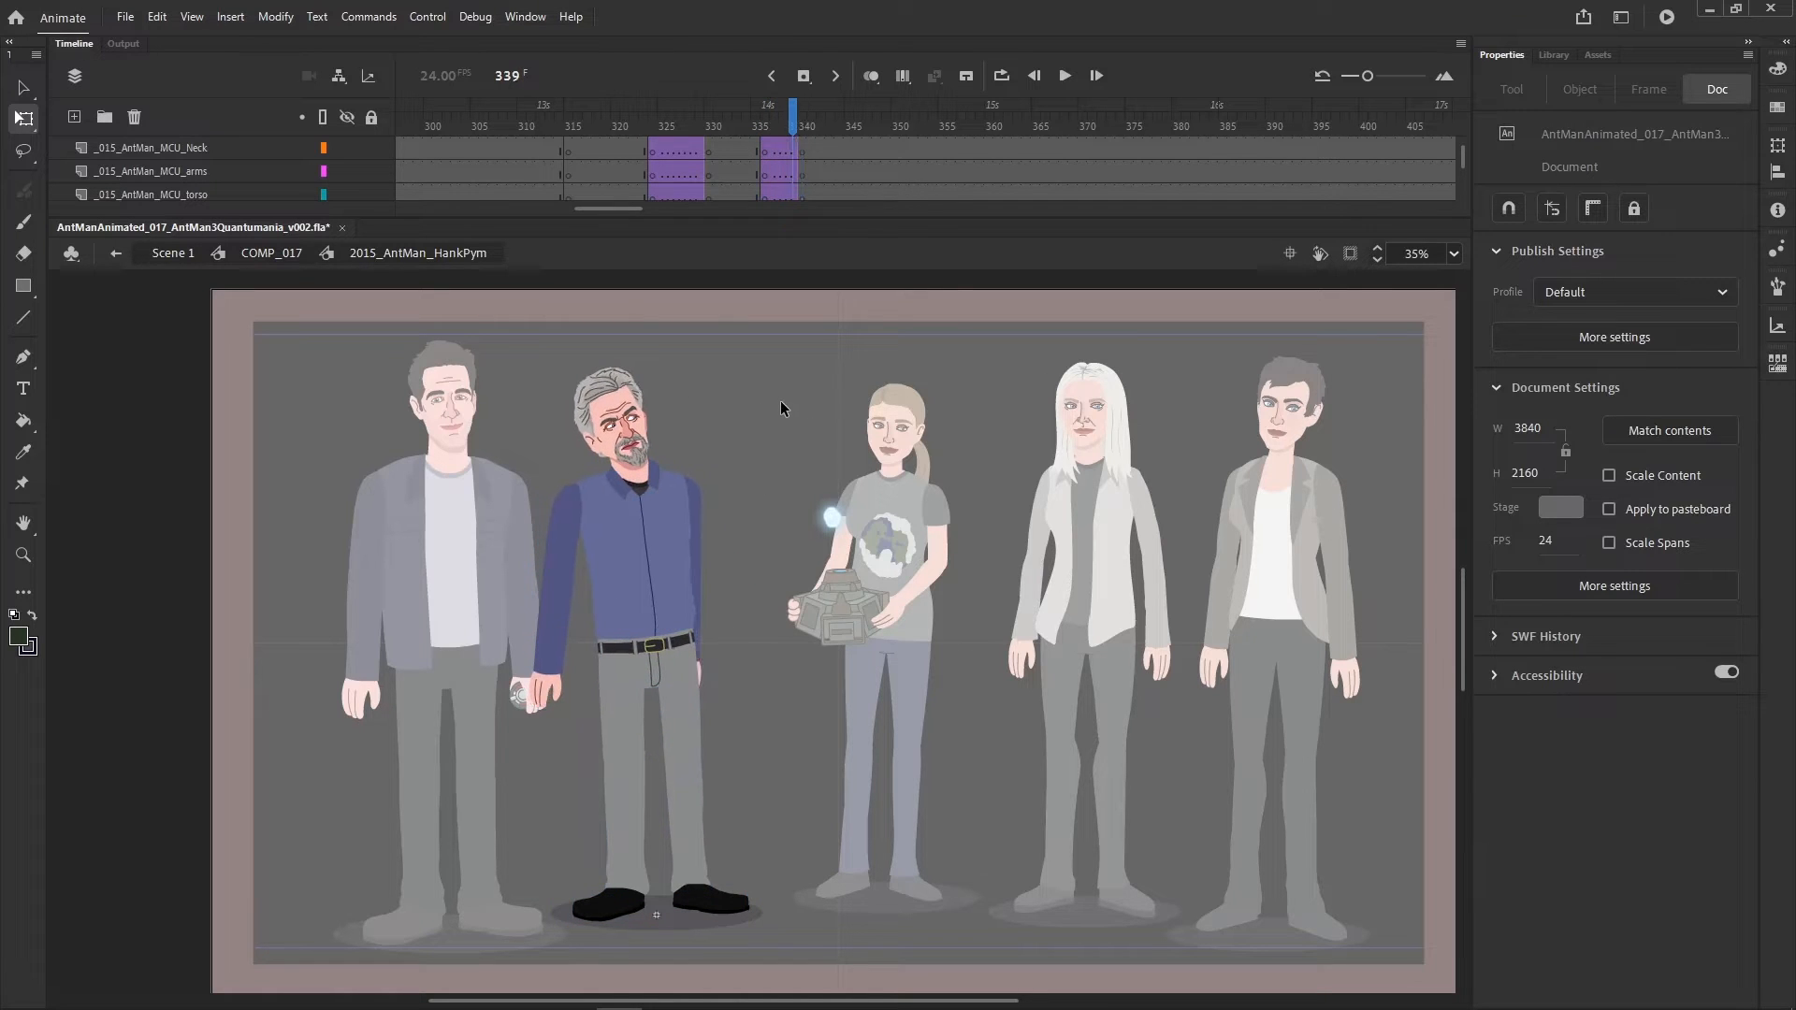
{"action": "key", "text": "period"}
- Return to COMP_017 and step through the frames up to 342 to compare Hank Pym's lean with Ant-Man's
{"action": "double_click", "coordinate": [804, 397]}
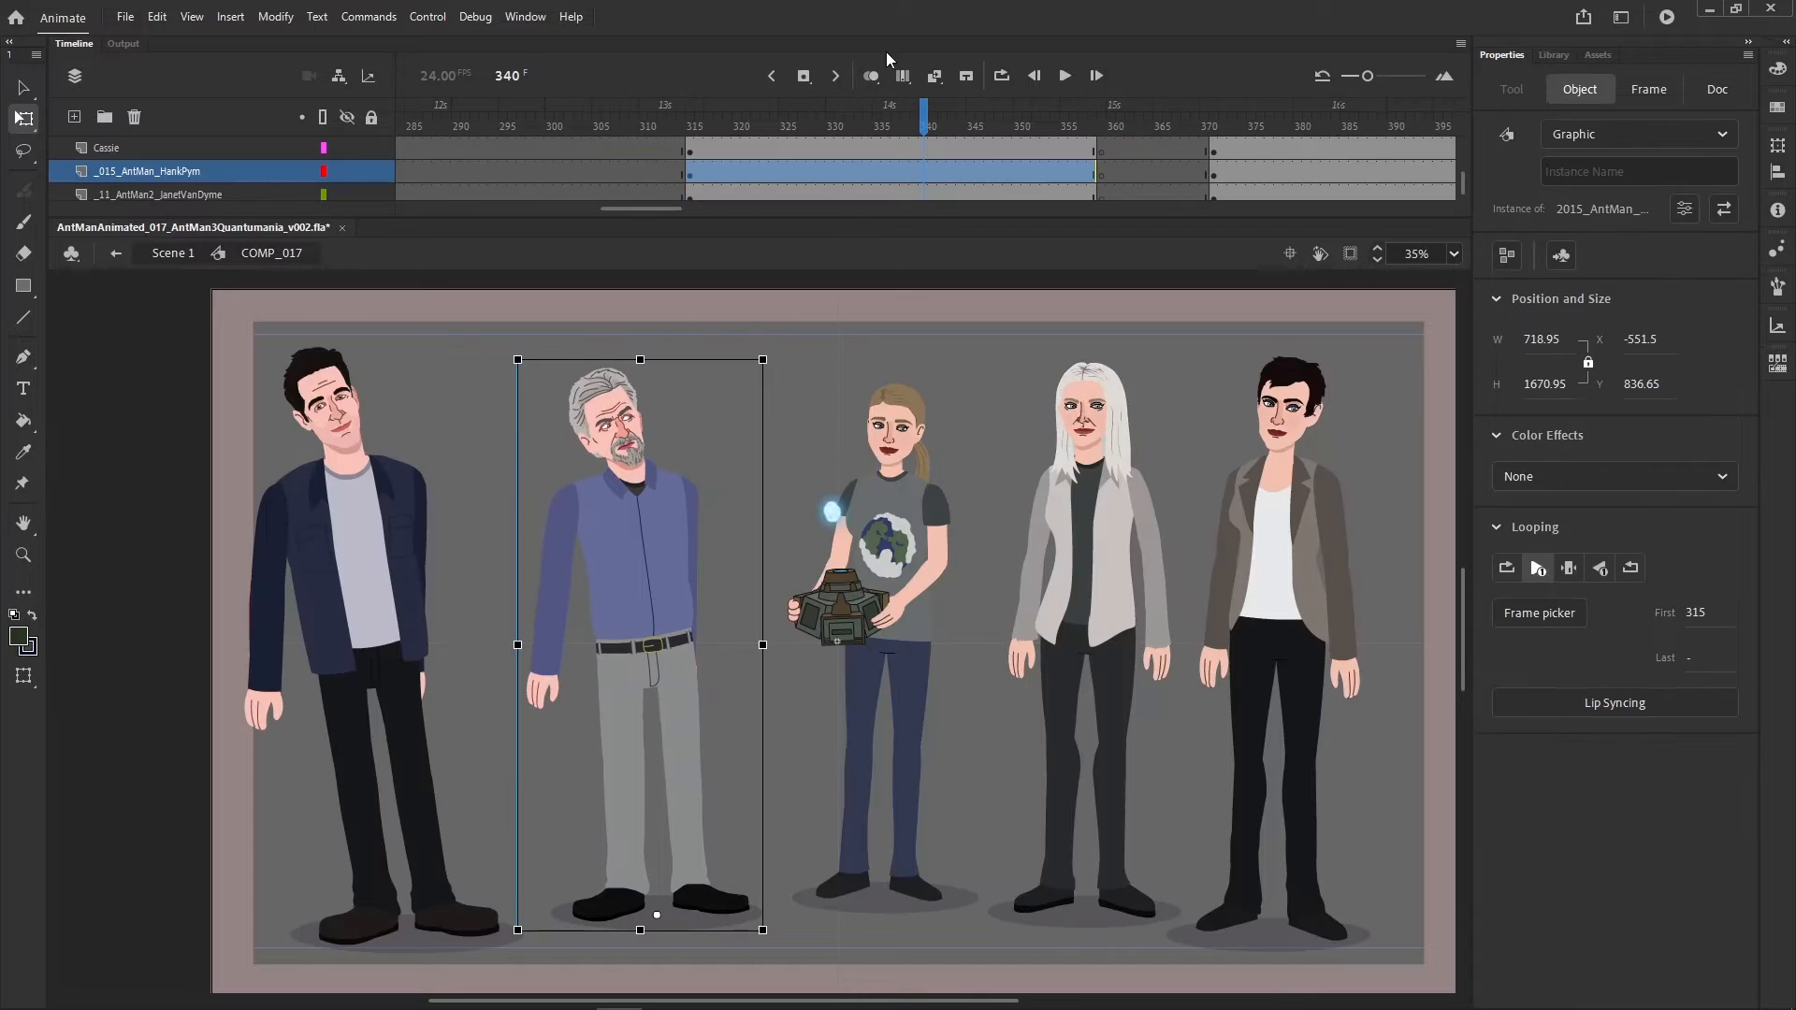
{"action": "left_click", "coordinate": [817, 120]}
{"action": "key", "text": "period"}
{"action": "key", "text": "period"}
{"action": "key", "text": "period"}
{"action": "key", "text": "period"}
{"action": "key", "text": "period"}
{"action": "key", "text": "period"}
{"action": "key", "text": "period"}
{"action": "key", "text": "period"}
{"action": "key", "text": "period"}
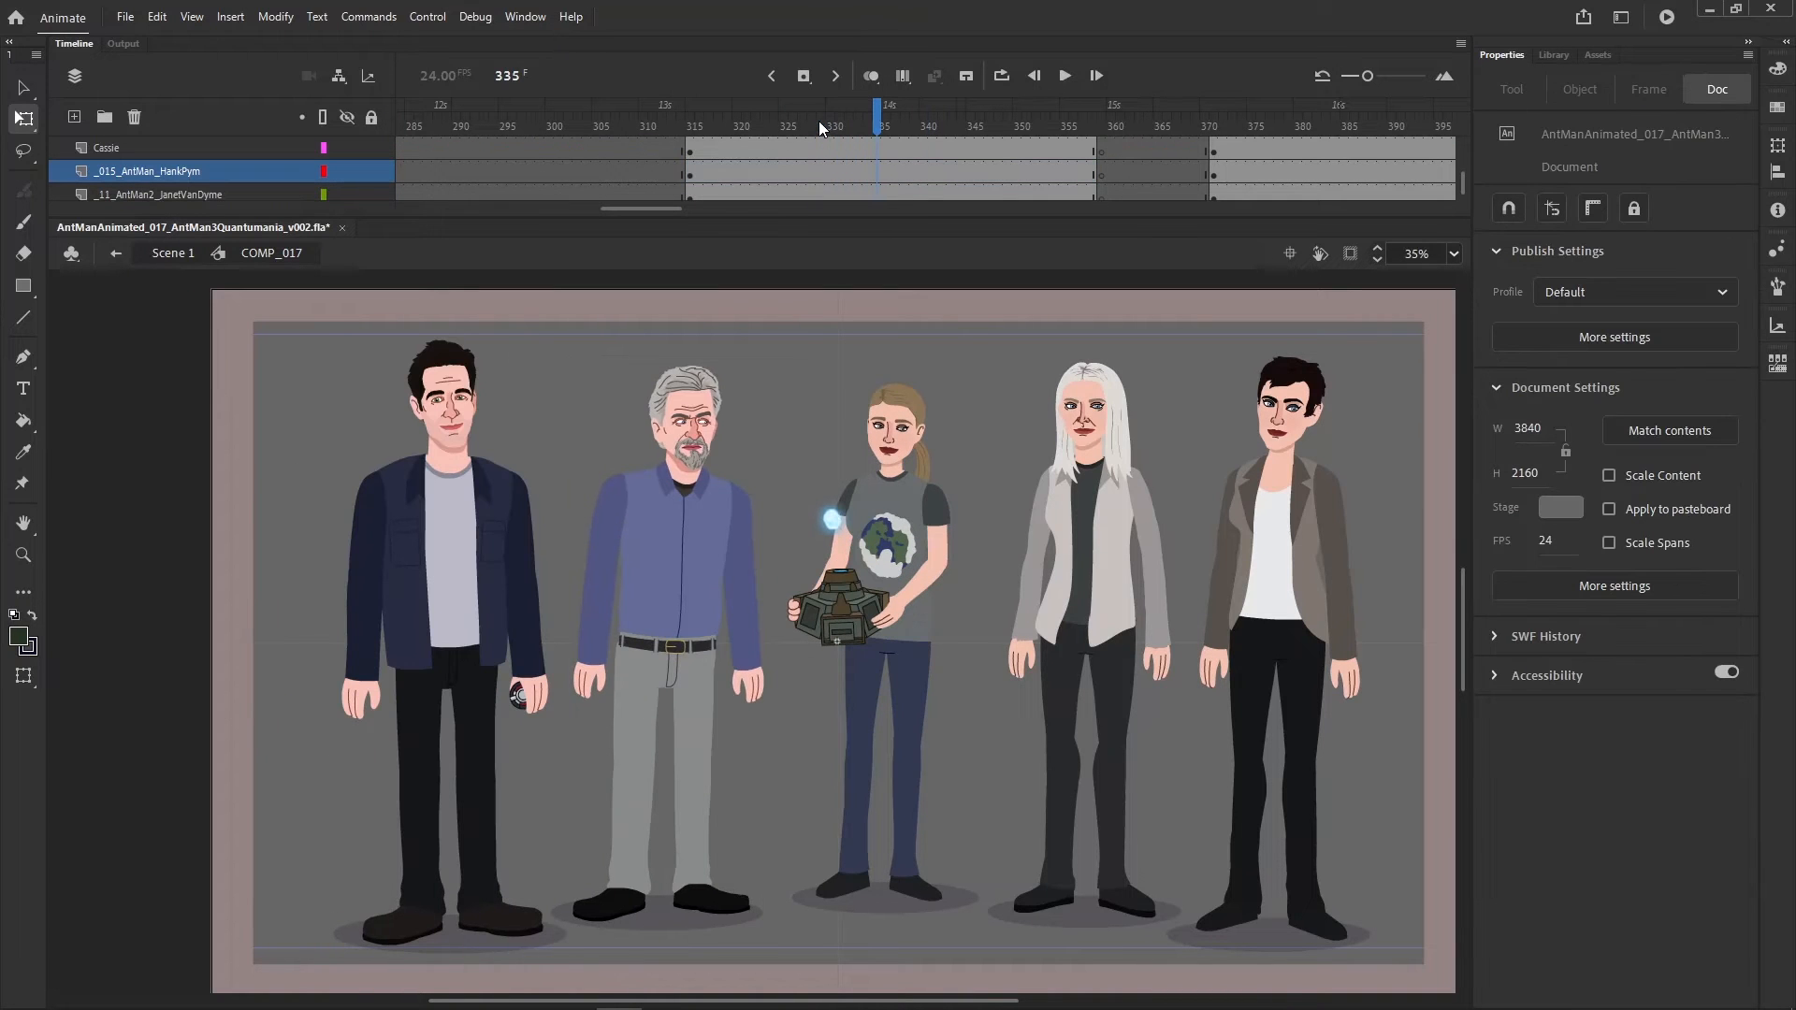
{"action": "key", "text": "period"}
{"action": "key", "text": "period"}
{"action": "key", "text": "period"}
{"action": "key", "text": "period"}
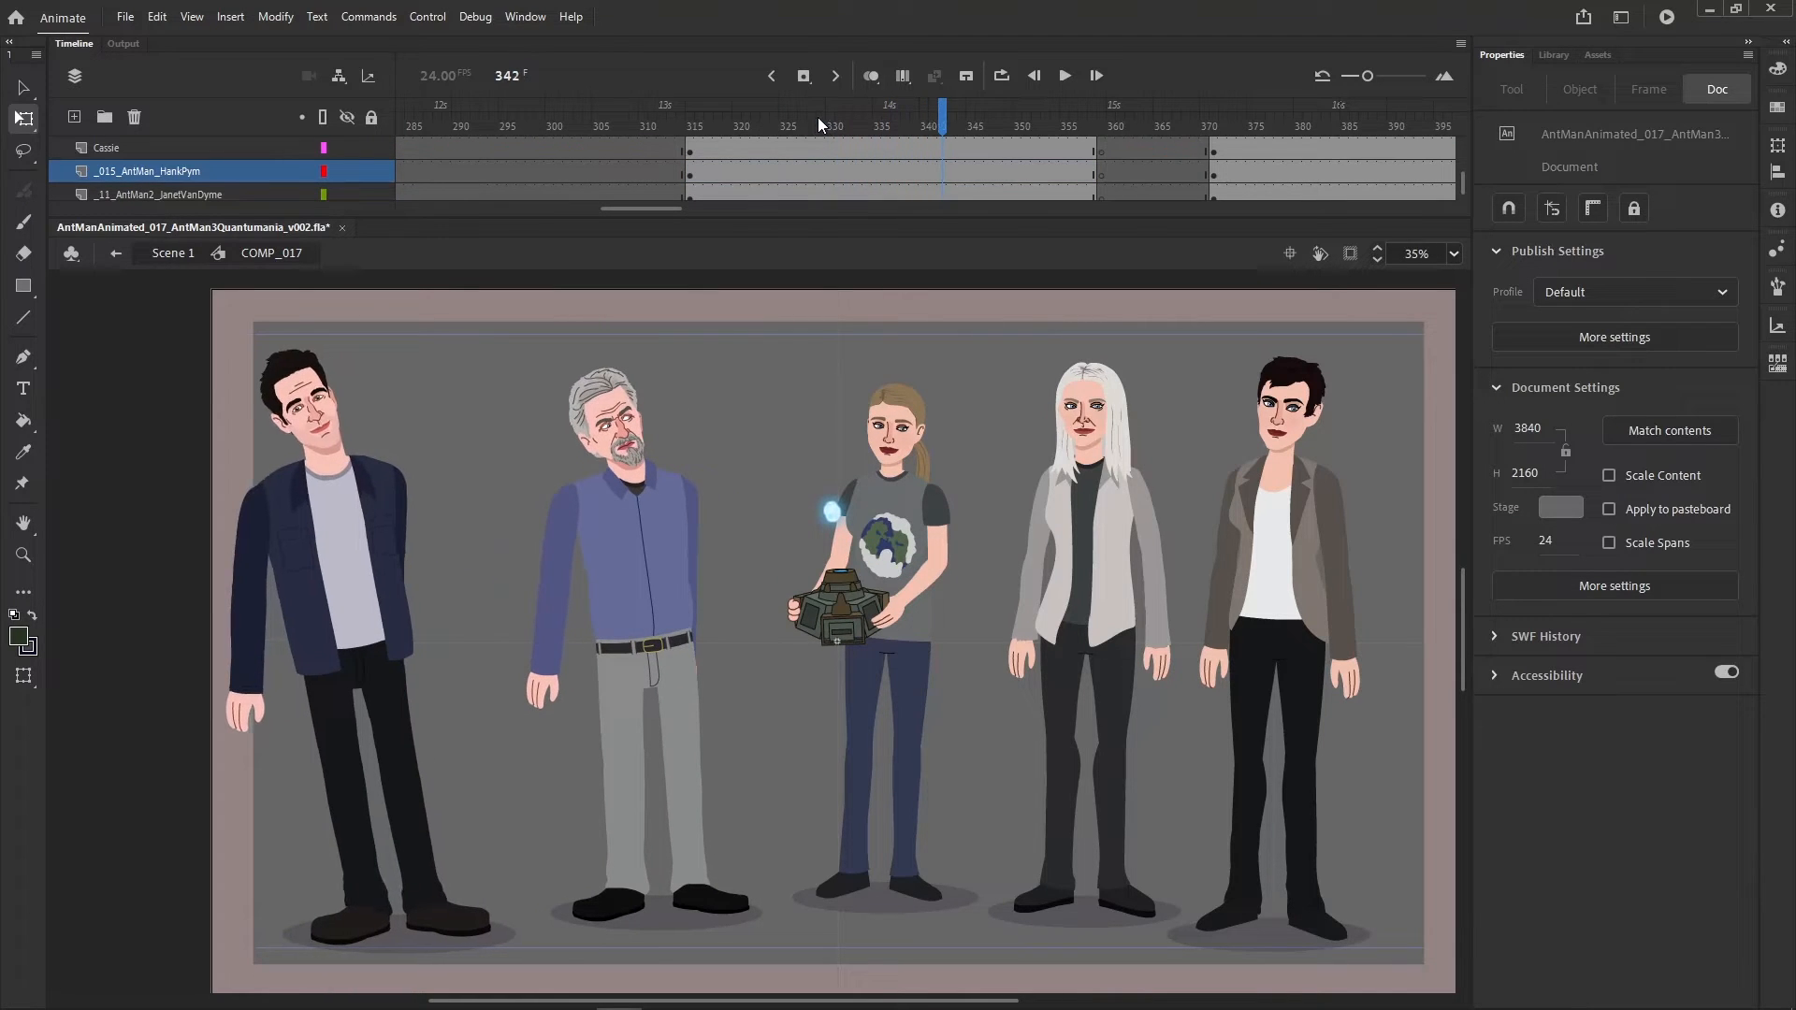
- Check Ant-Man's keyframe timing around frame 342, and insert one frame at 338 across Hank Pym's layers to lengthen his lean
{"action": "double_click", "coordinate": [332, 497]}
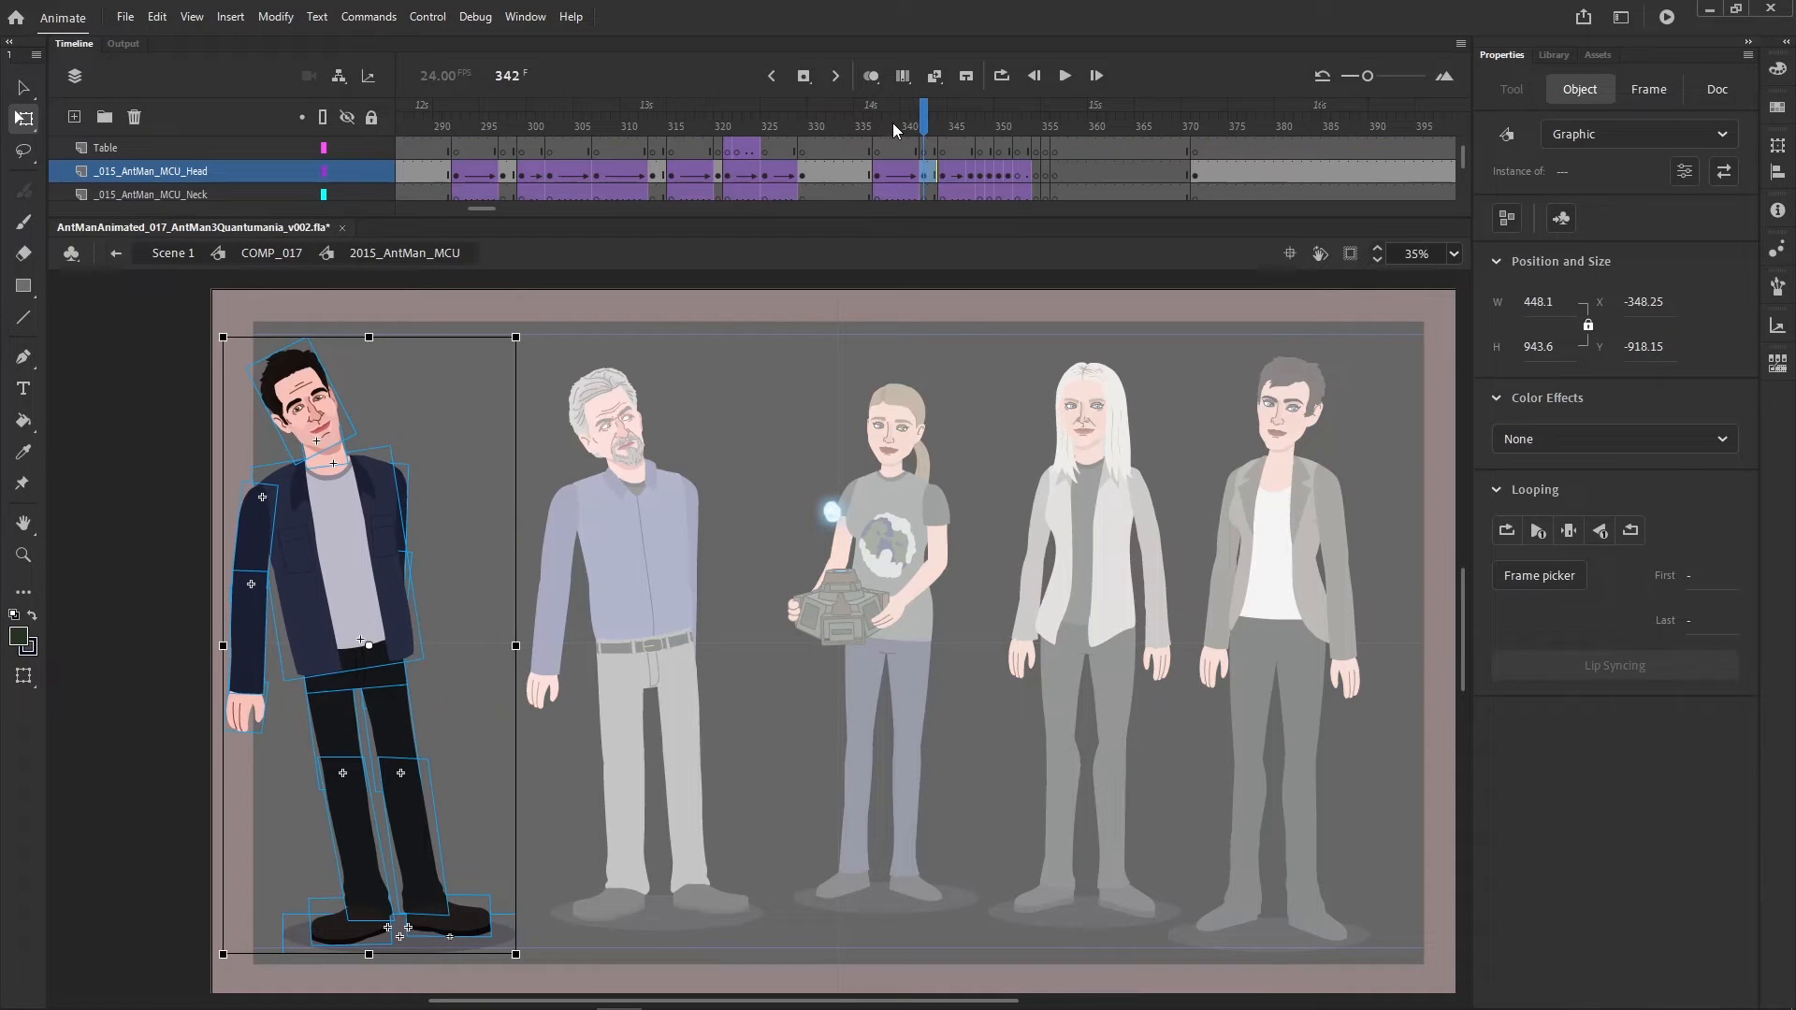
{"action": "double_click", "coordinate": [922, 374]}
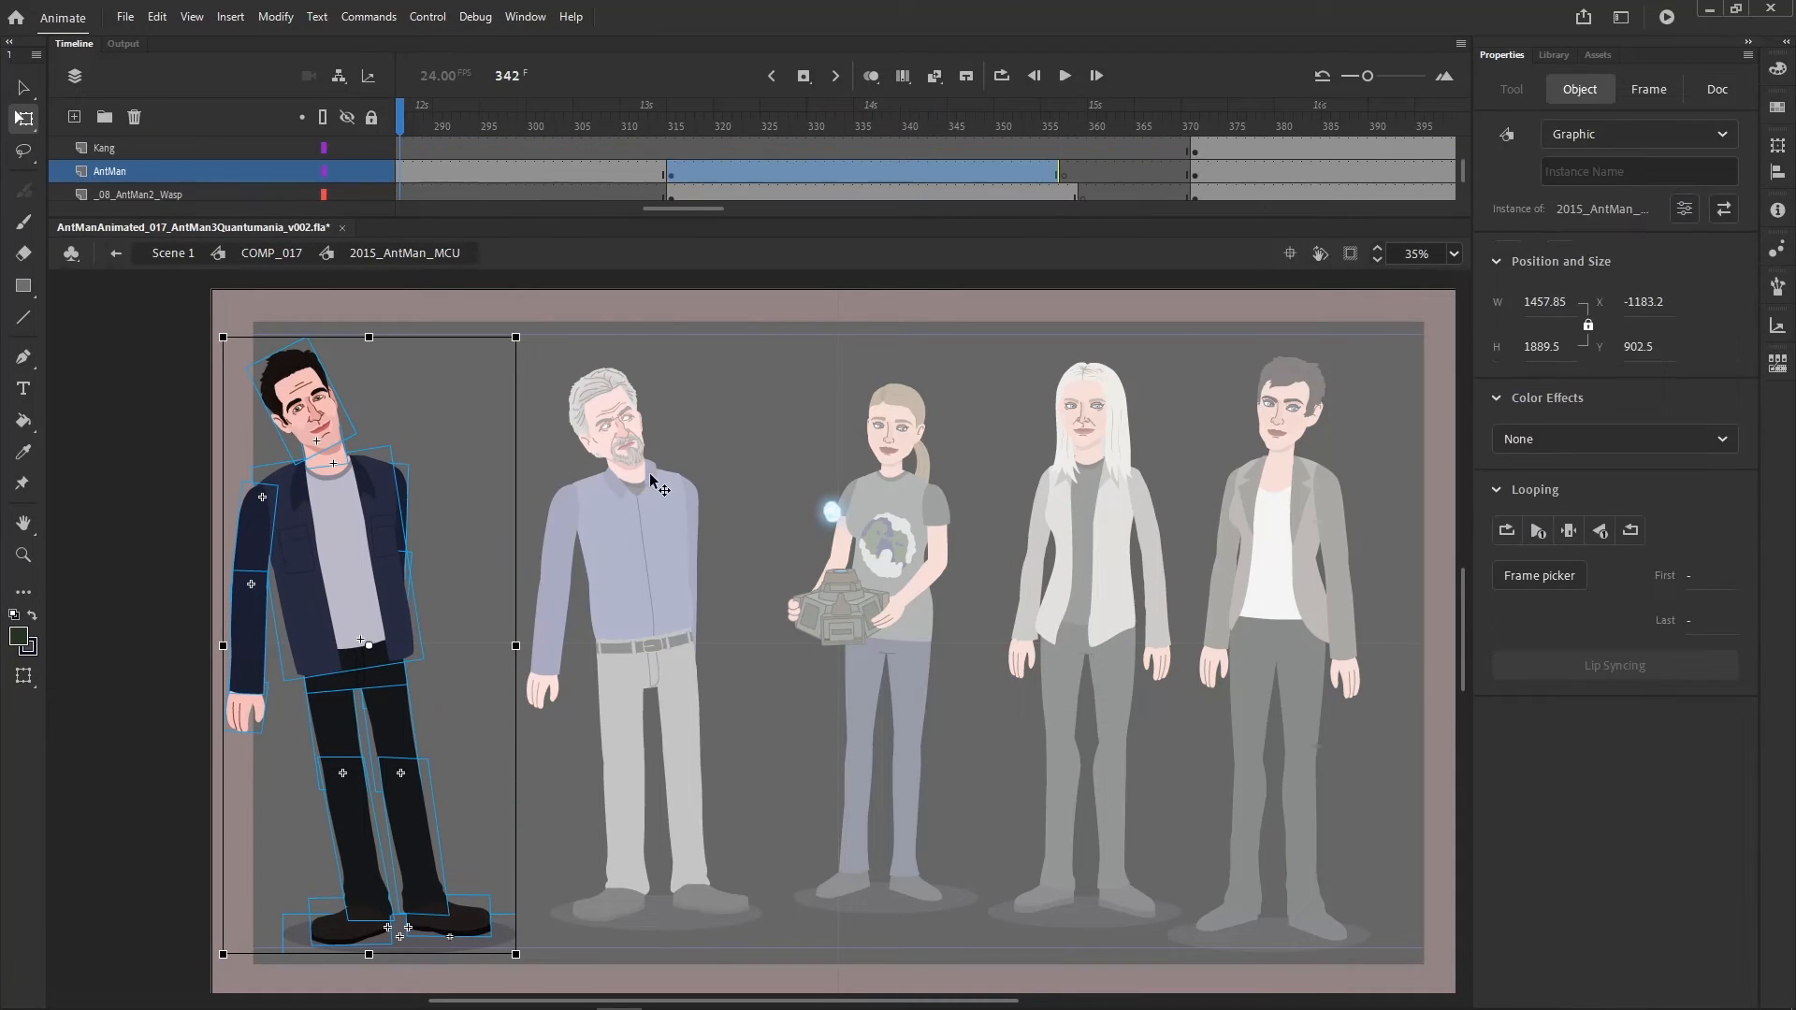
{"action": "double_click", "coordinate": [652, 494]}
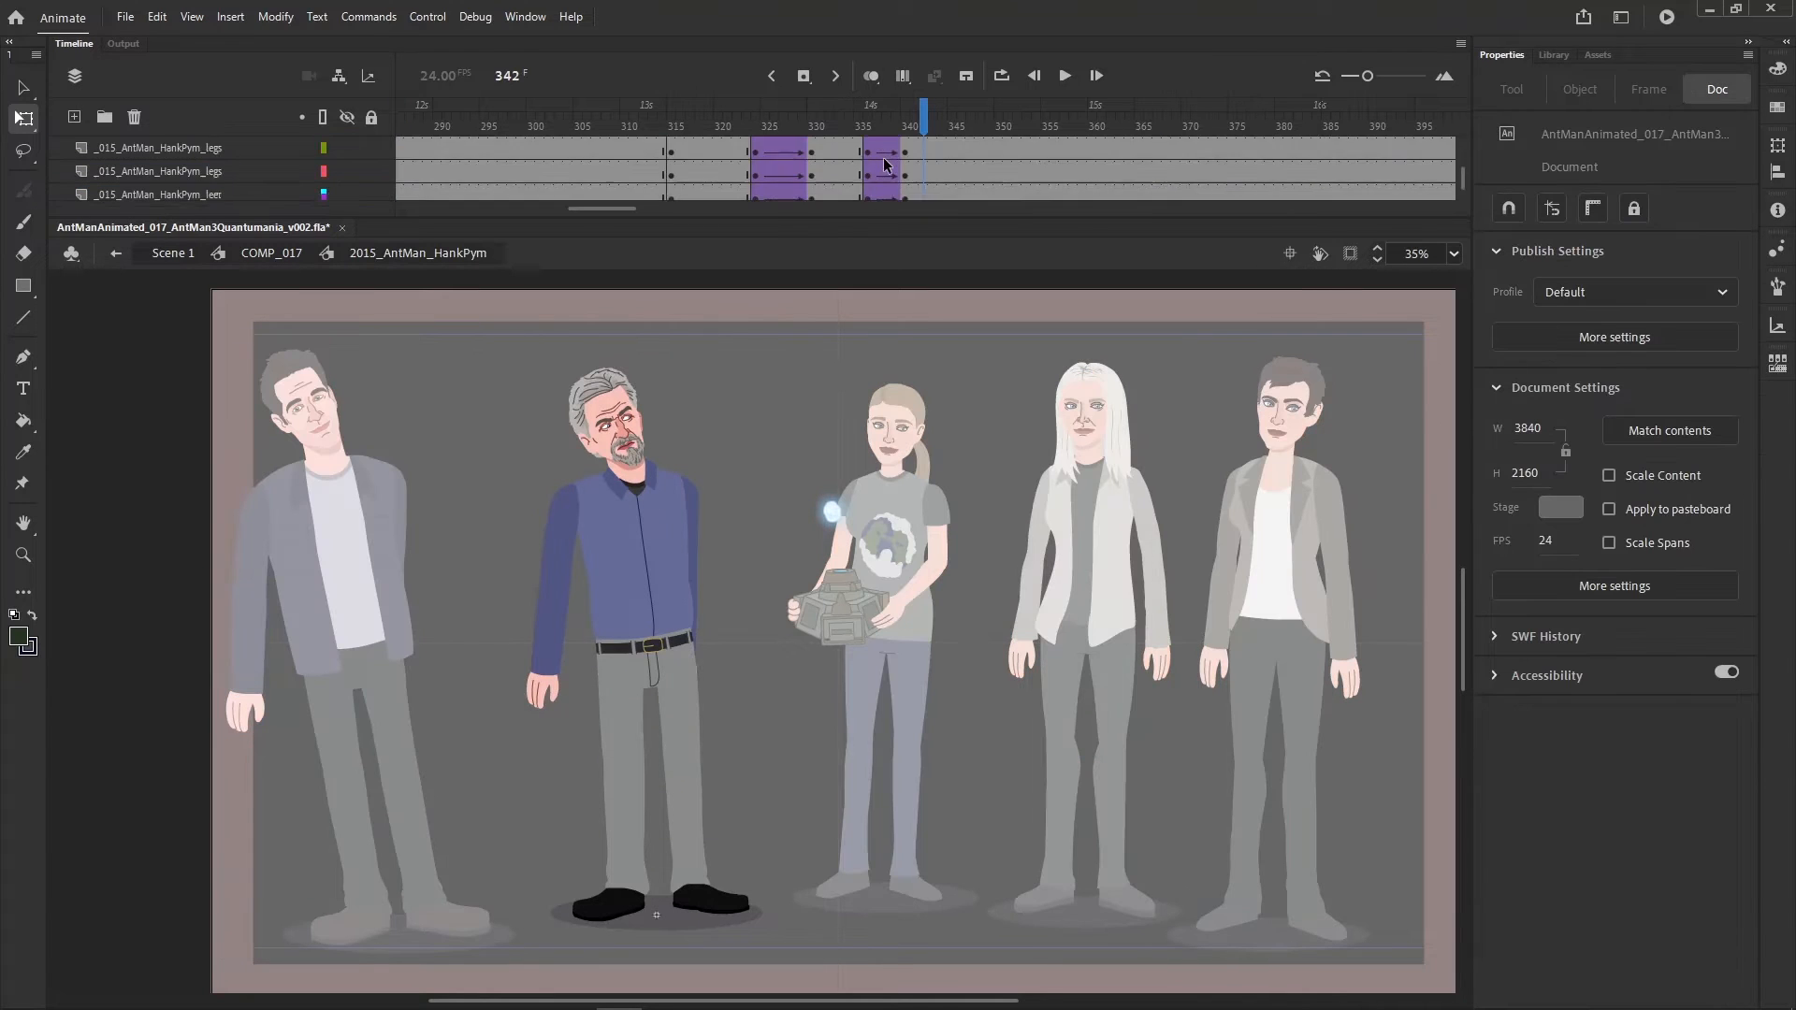
{"action": "left_click", "coordinate": [886, 193]}
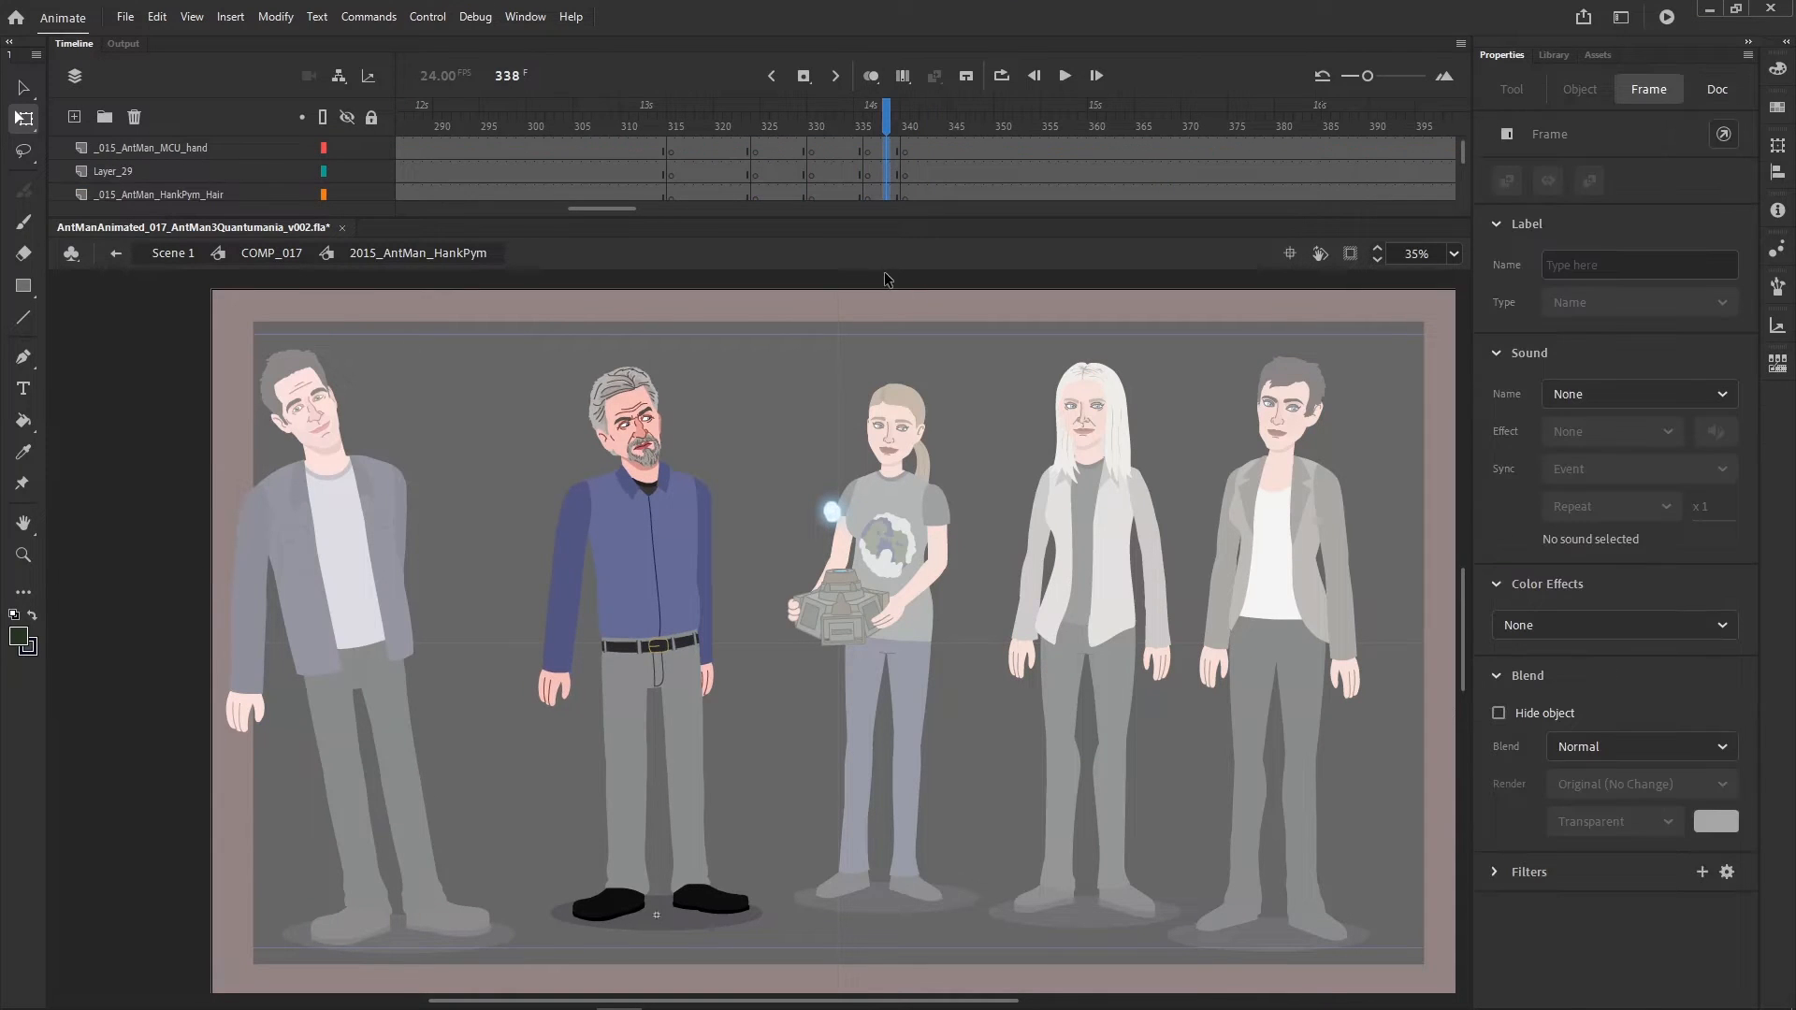
{"action": "double_click", "coordinate": [840, 418]}
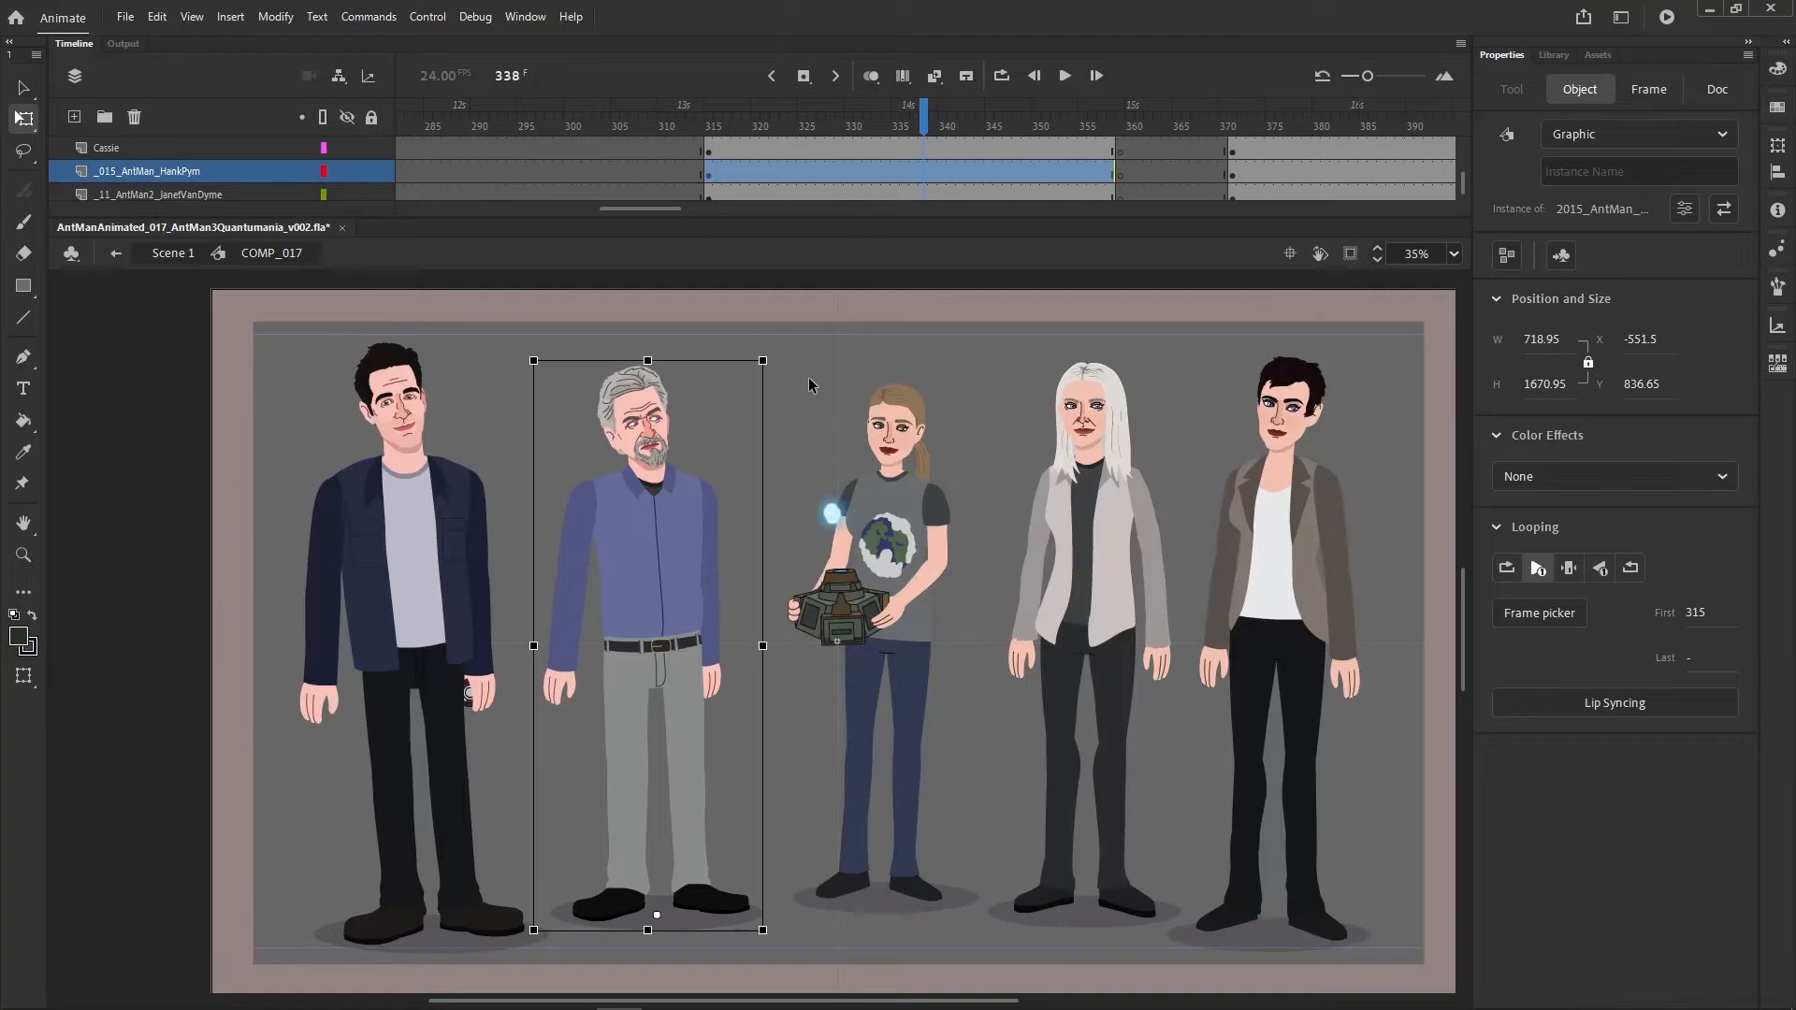
- Review the lengthened lean frame by frame in COMP_017 from frame 336 to 341
{"action": "key", "text": "comma"}
{"action": "key", "text": "comma"}
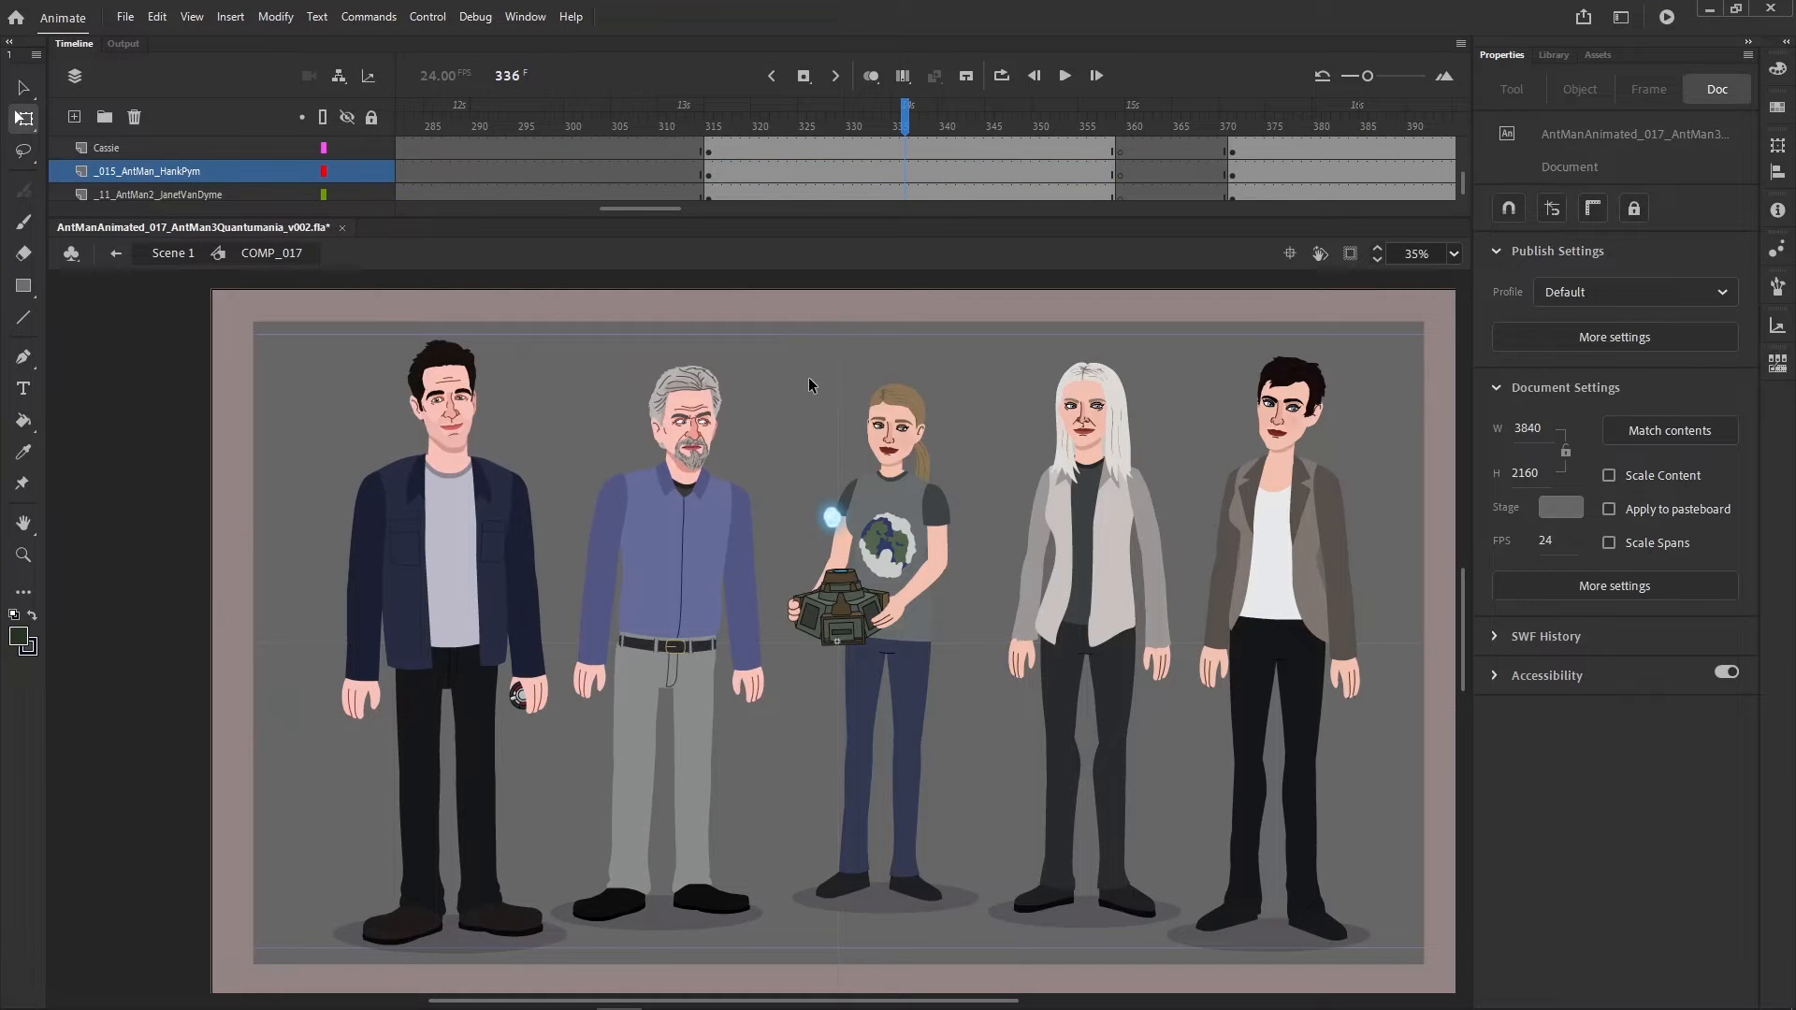
{"action": "key", "text": "period"}
{"action": "key", "text": "period"}
{"action": "key", "text": "period"}
{"action": "key", "text": "period"}
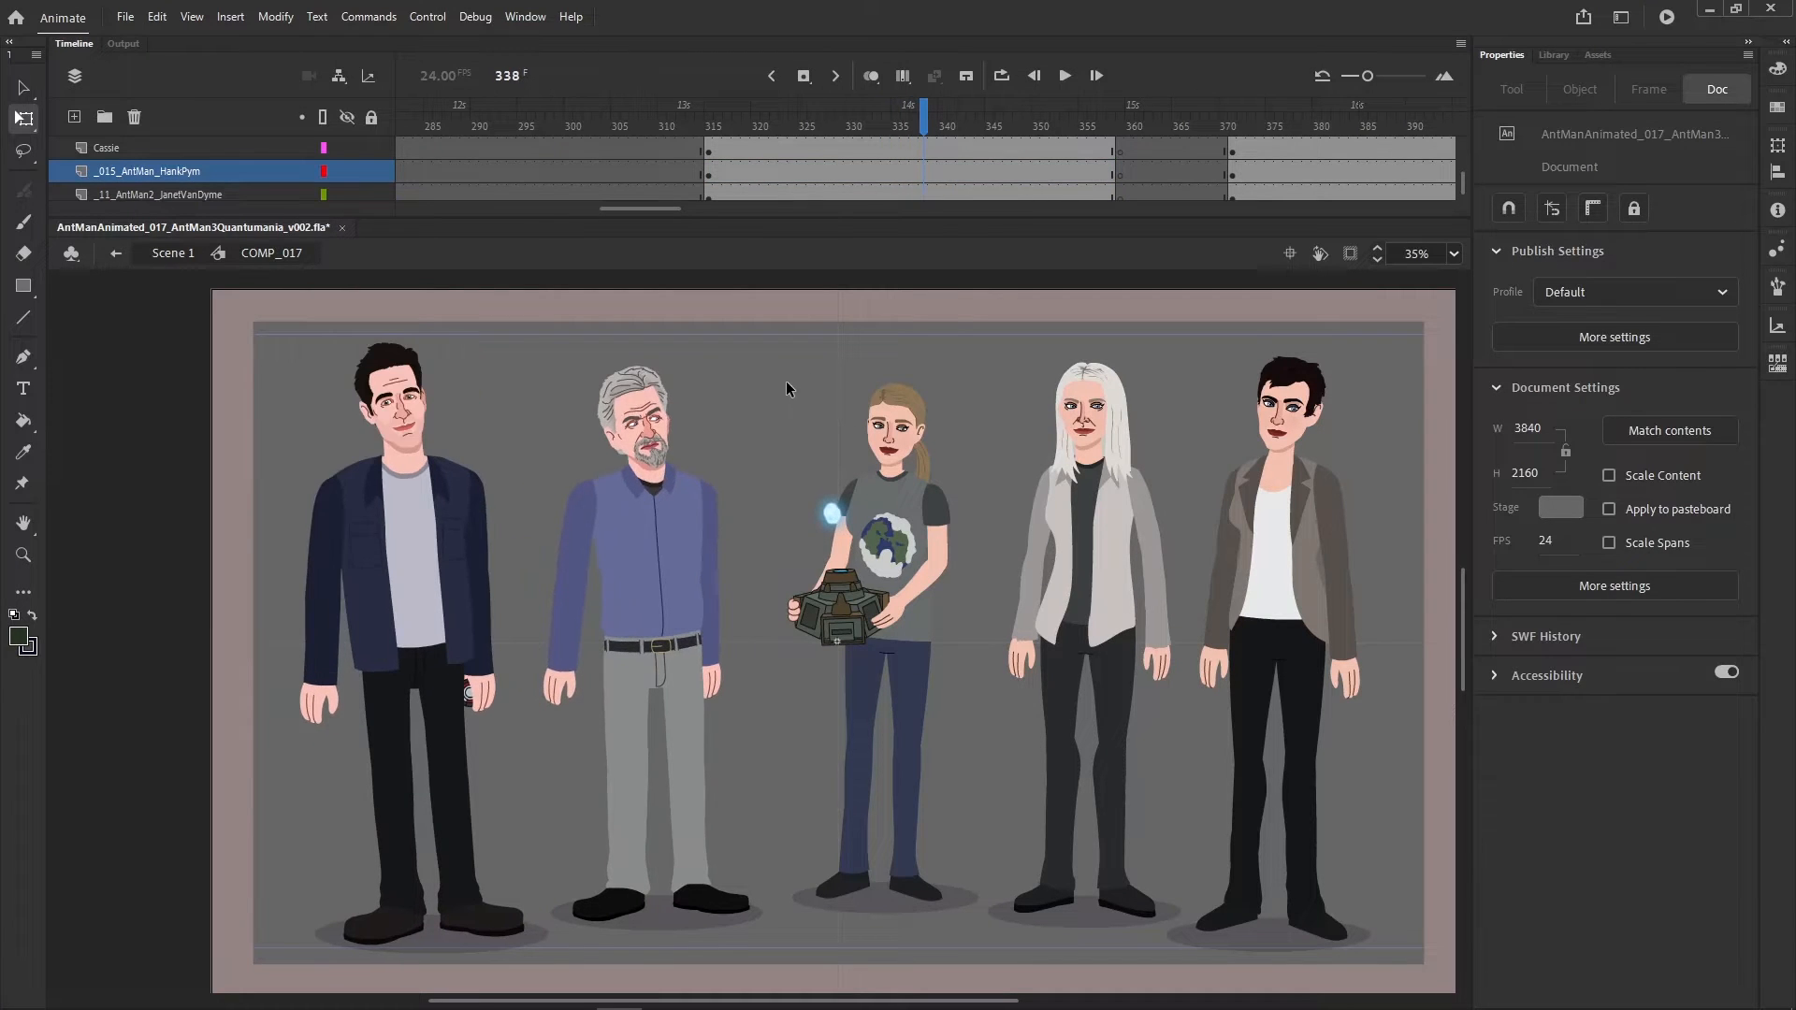
{"action": "key", "text": "period"}
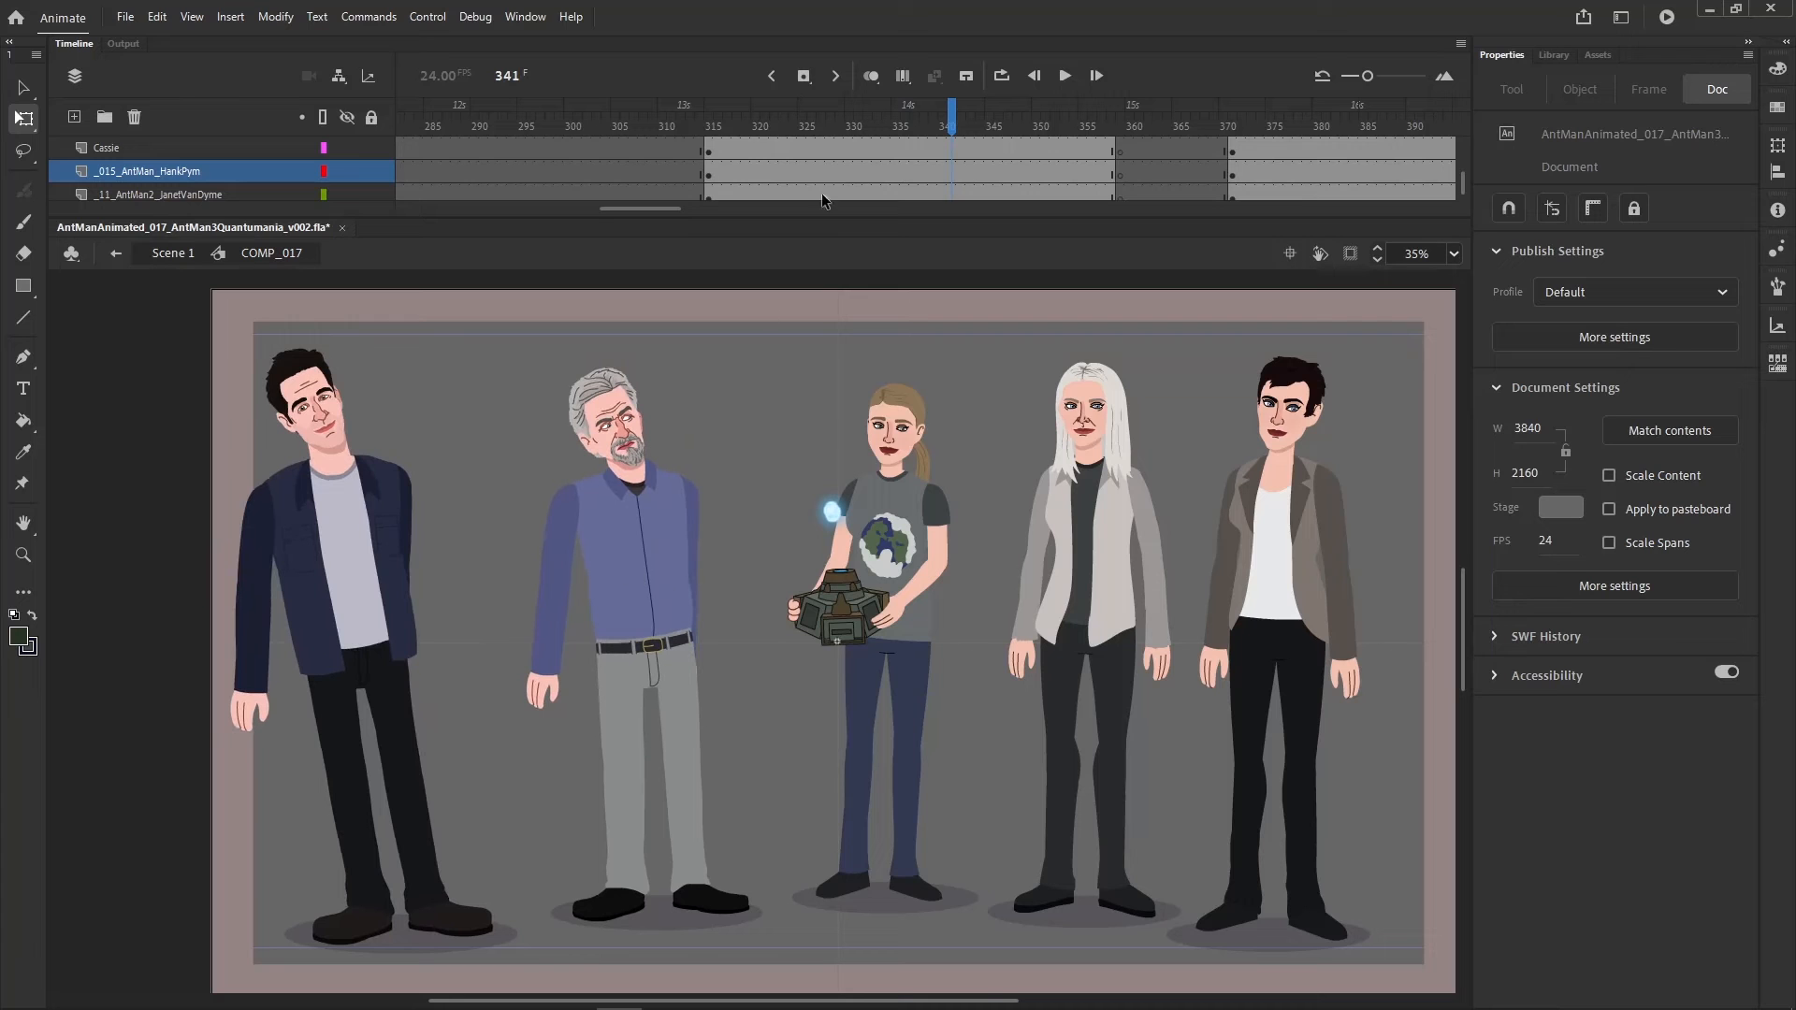
- Shift all of Hank Pym's body parts and his shadow away from Cassie at frame 341
{"action": "left_click", "coordinate": [637, 563]}
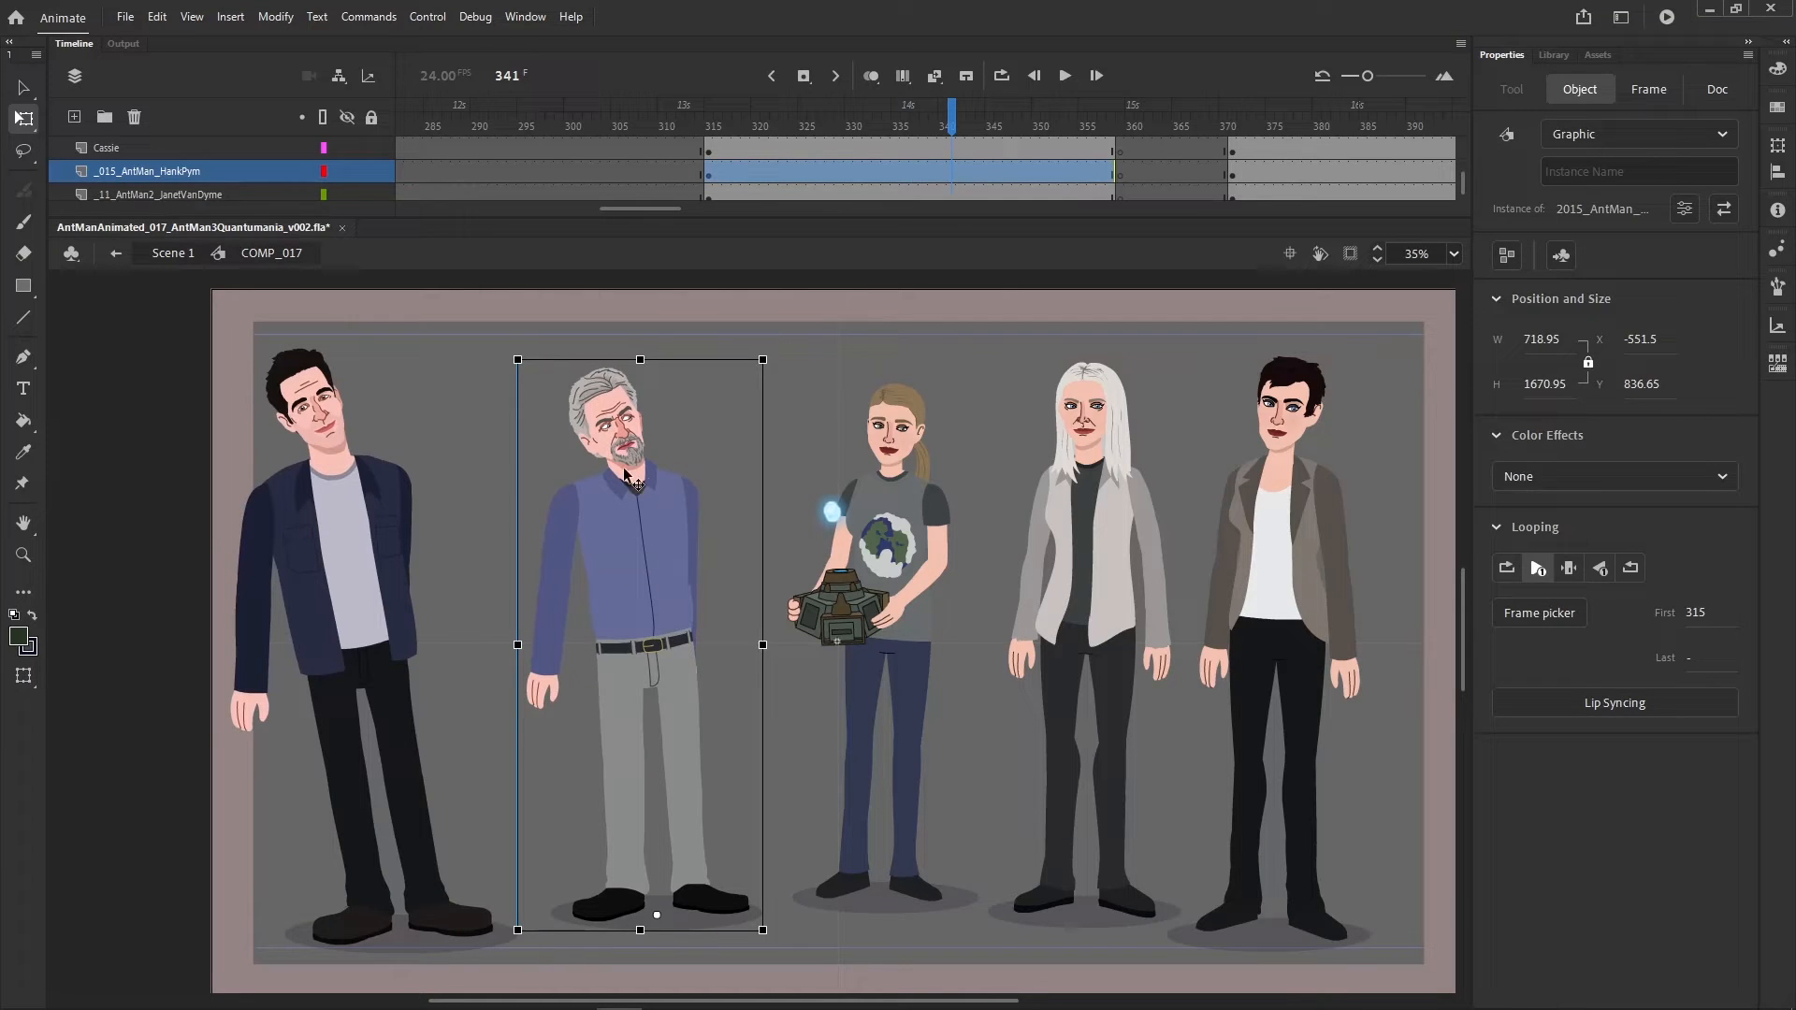
{"action": "double_click", "coordinate": [641, 510]}
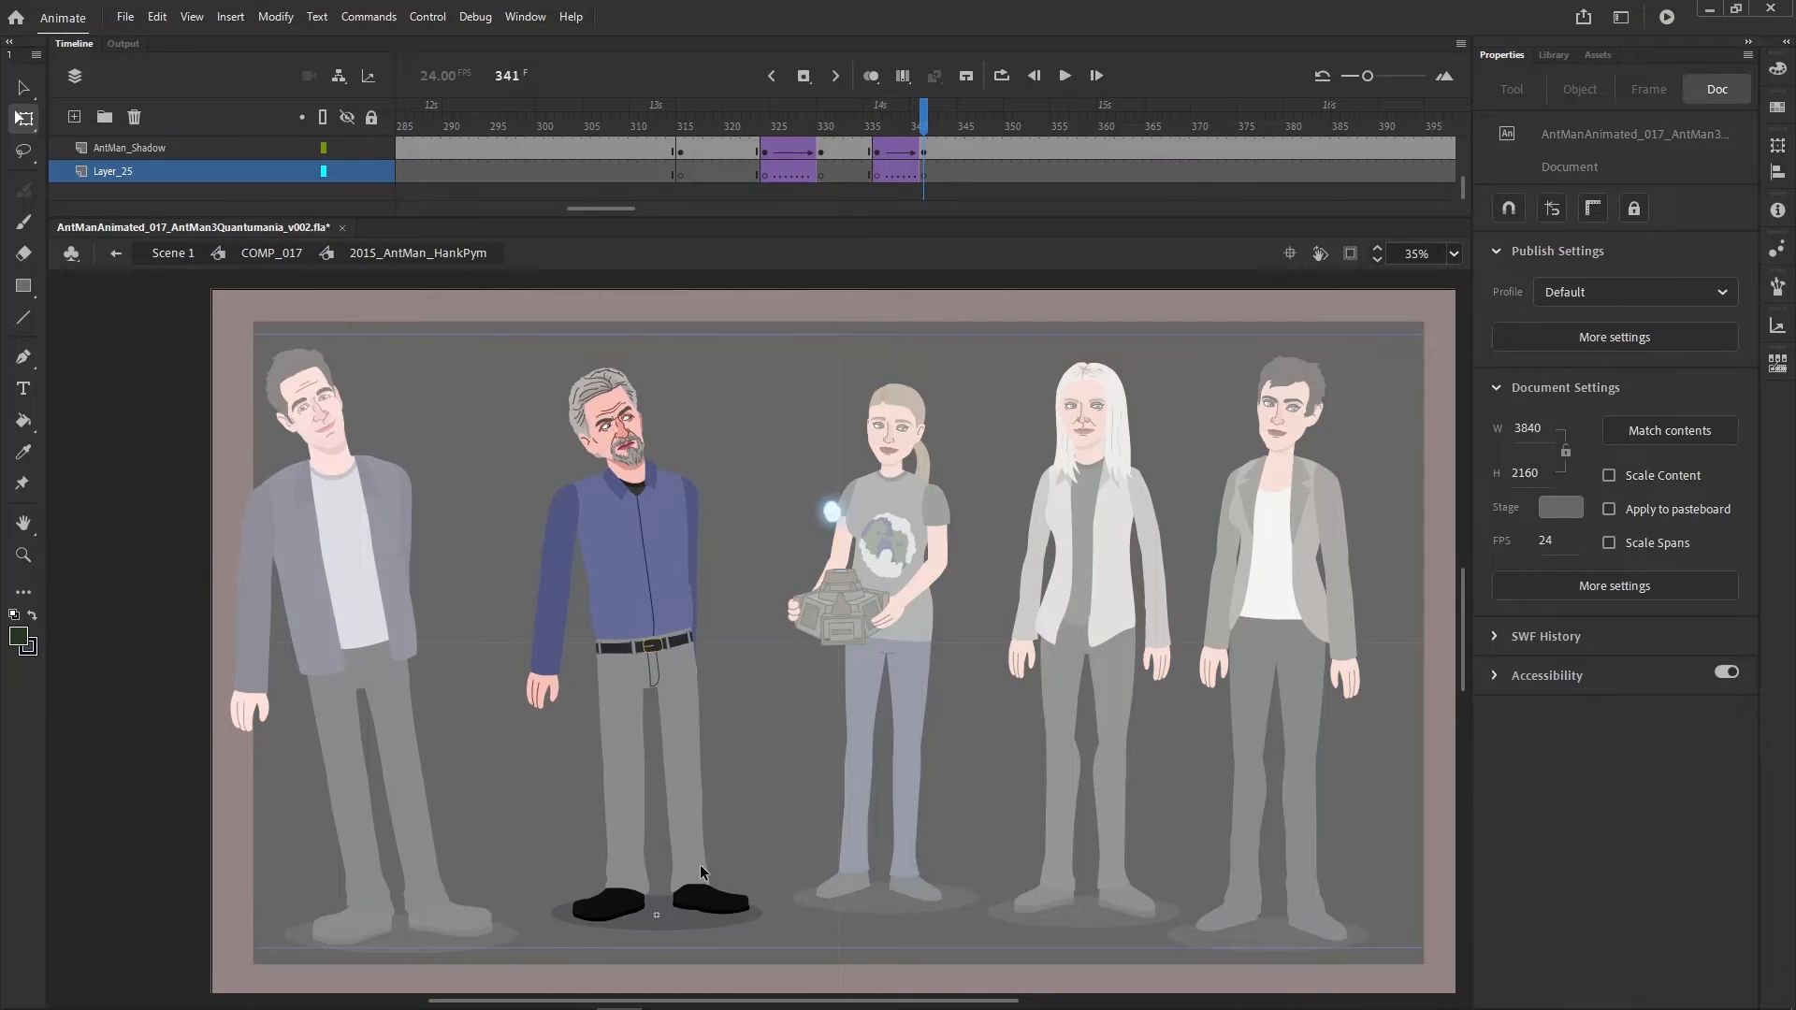
{"action": "left_click_drag", "start_coordinate": [396, 948], "coordinate": [867, 427]}
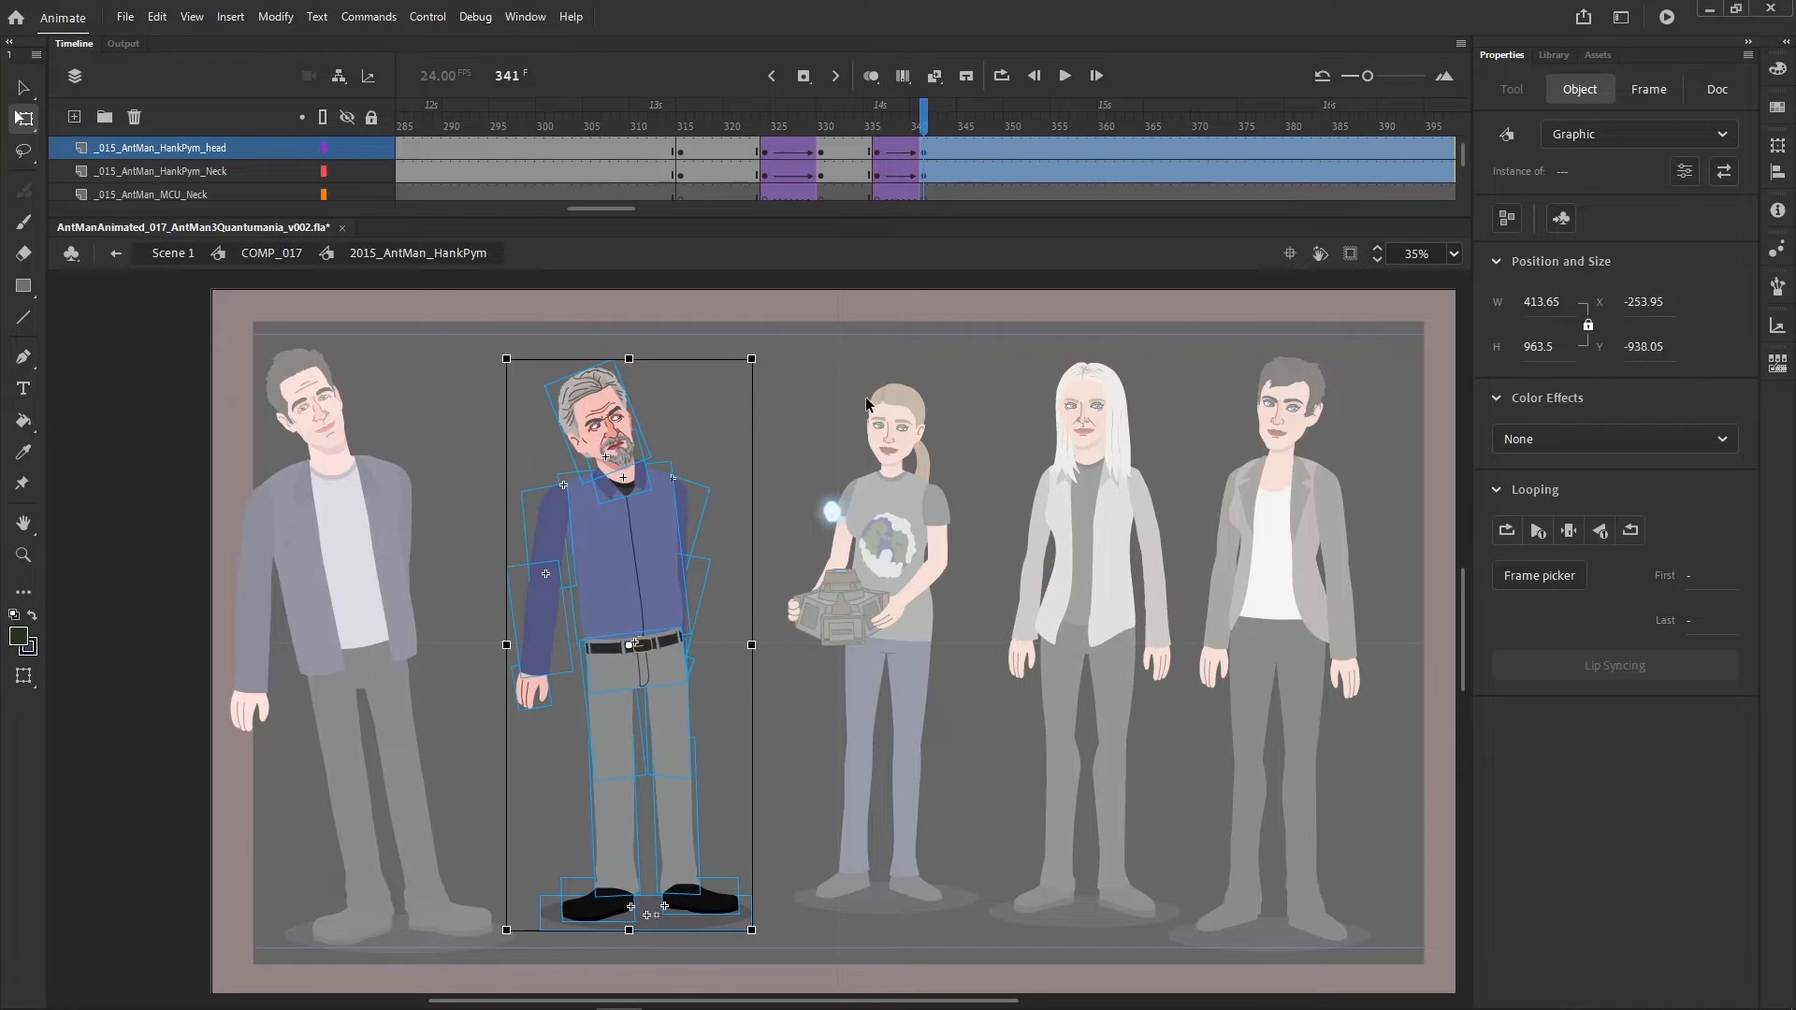
{"action": "key", "text": "shift+Left"}
- Skew Hank Pym's body above the feet further away from Cassie at frame 341, and fit the head to the leaning torso
{"action": "left_click_drag", "start_coordinate": [480, 814], "coordinate": [786, 470]}
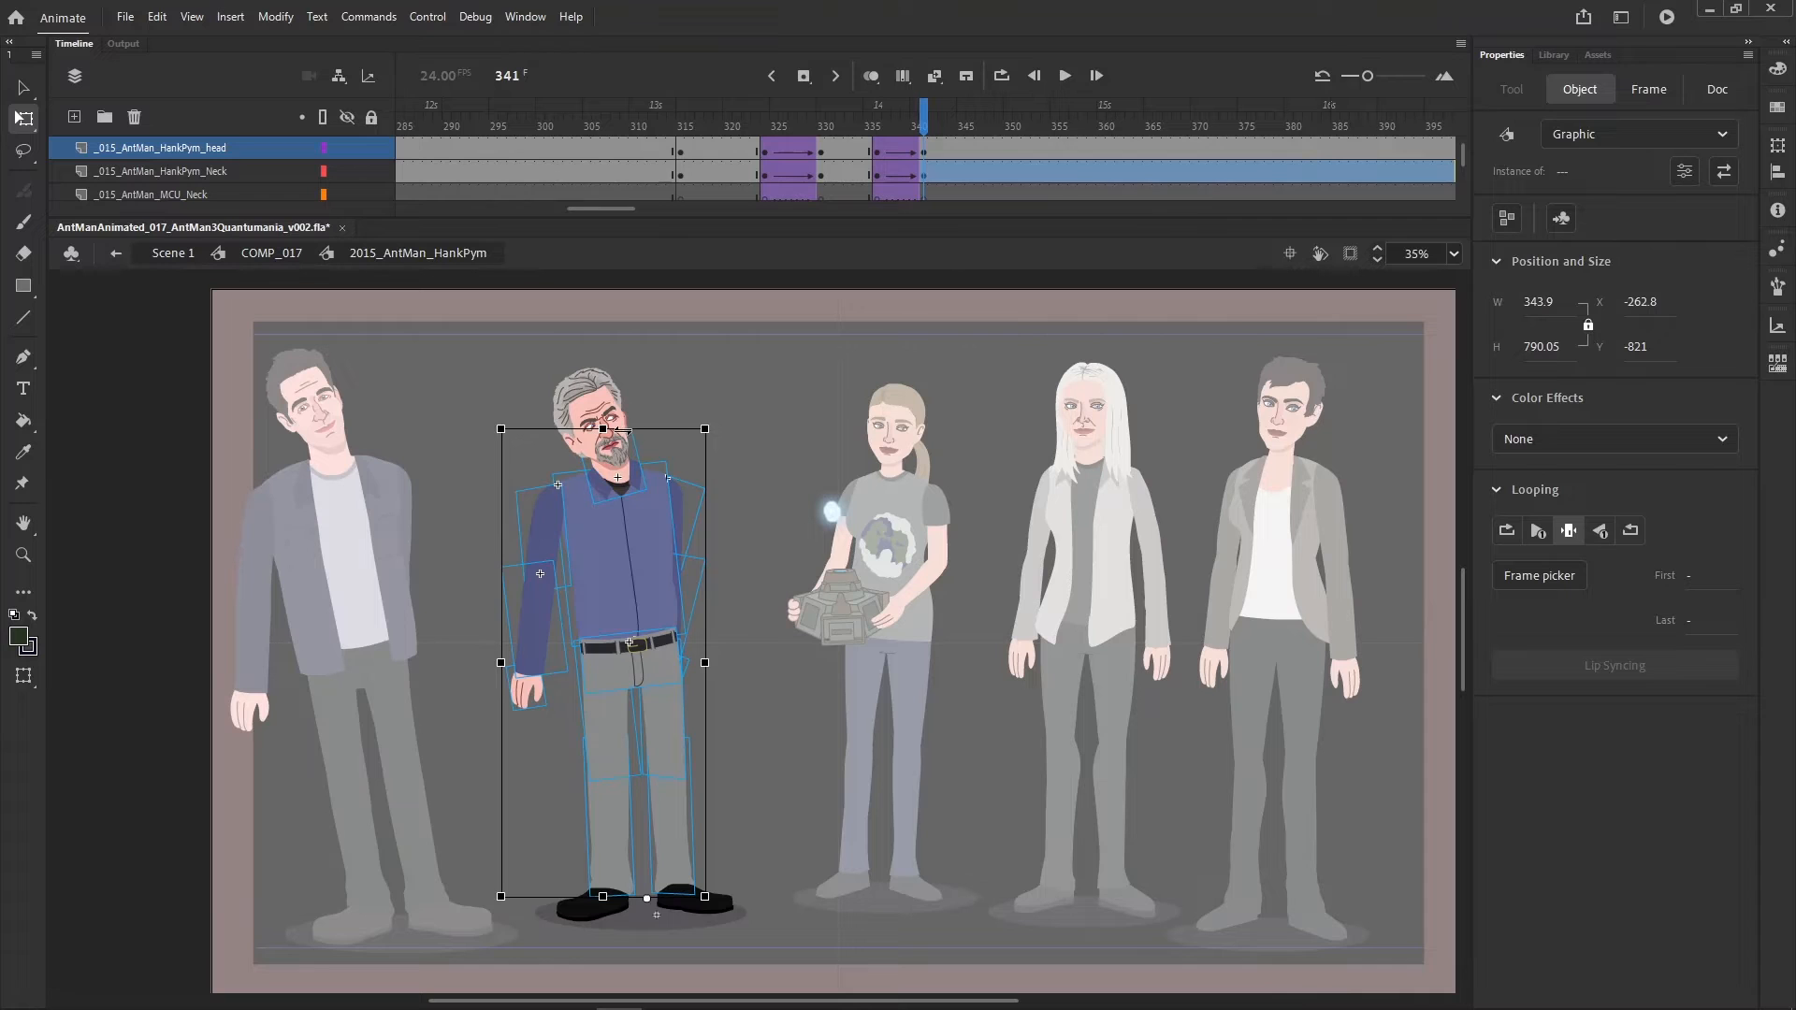
{"action": "left_click_drag", "start_coordinate": [625, 431], "coordinate": [694, 412]}
{"action": "left_click_drag", "start_coordinate": [672, 352], "coordinate": [577, 403]}
{"action": "left_click_drag", "start_coordinate": [649, 344], "coordinate": [615, 350]}
{"action": "left_click", "coordinate": [703, 386]}
- Swing Hank Pym's arm on Cassie's side about the shoulder at frame 341 so the hand hangs beside his hip
{"action": "left_click", "coordinate": [675, 810]}
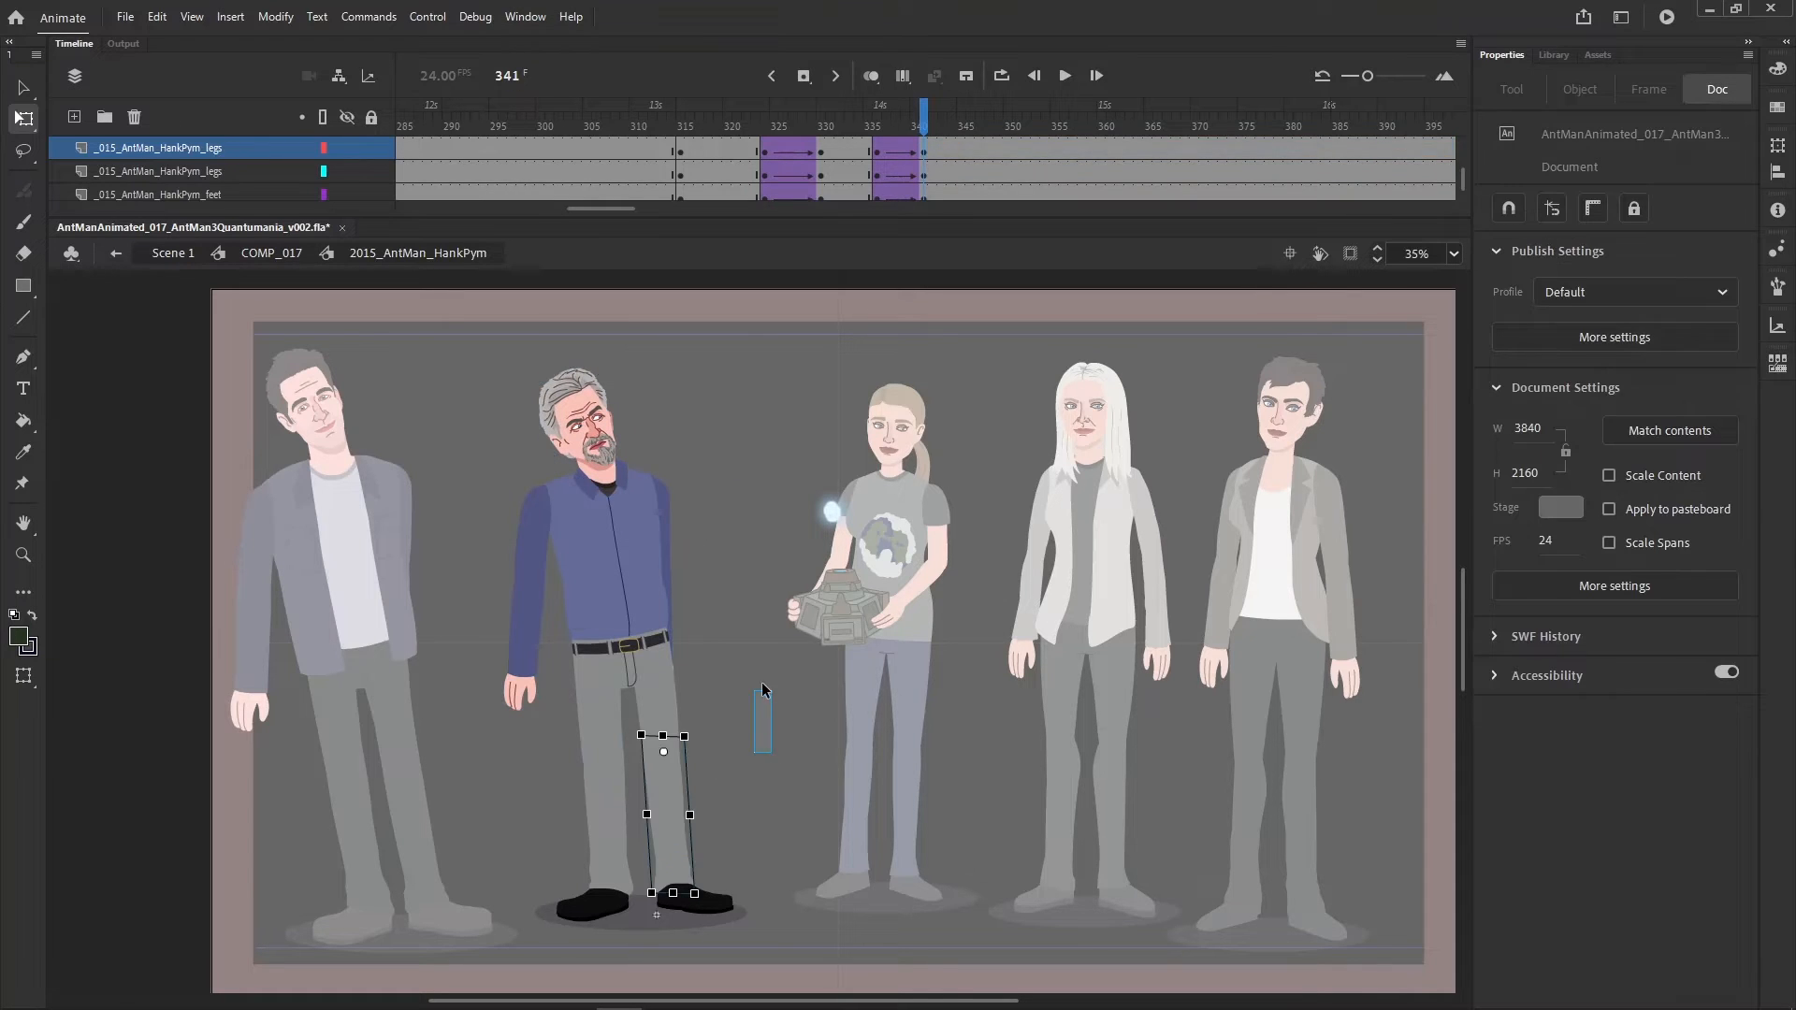
{"action": "left_click", "coordinate": [732, 686]}
{"action": "left_click_drag", "start_coordinate": [715, 500], "coordinate": [683, 576]}
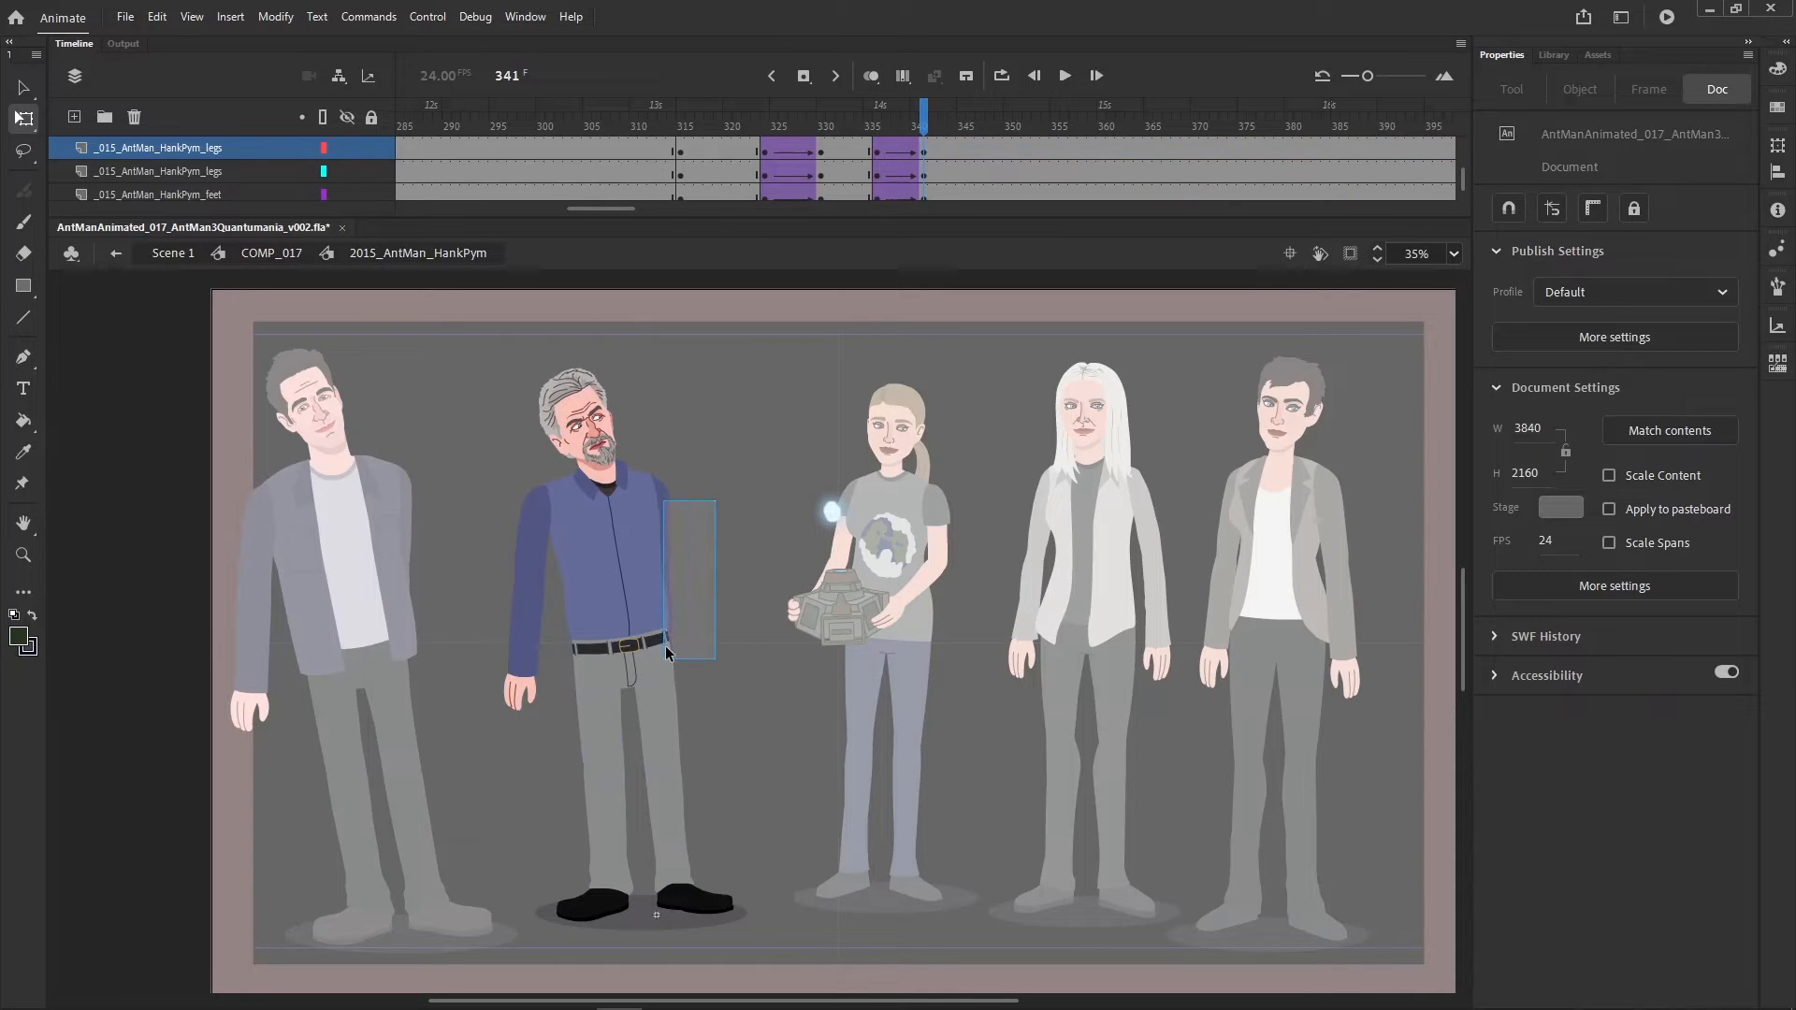
{"action": "left_click_drag", "start_coordinate": [665, 645], "coordinate": [664, 658]}
{"action": "left_click", "coordinate": [659, 689], "text": "shift"}
{"action": "left_click", "coordinate": [652, 610], "text": "shift"}
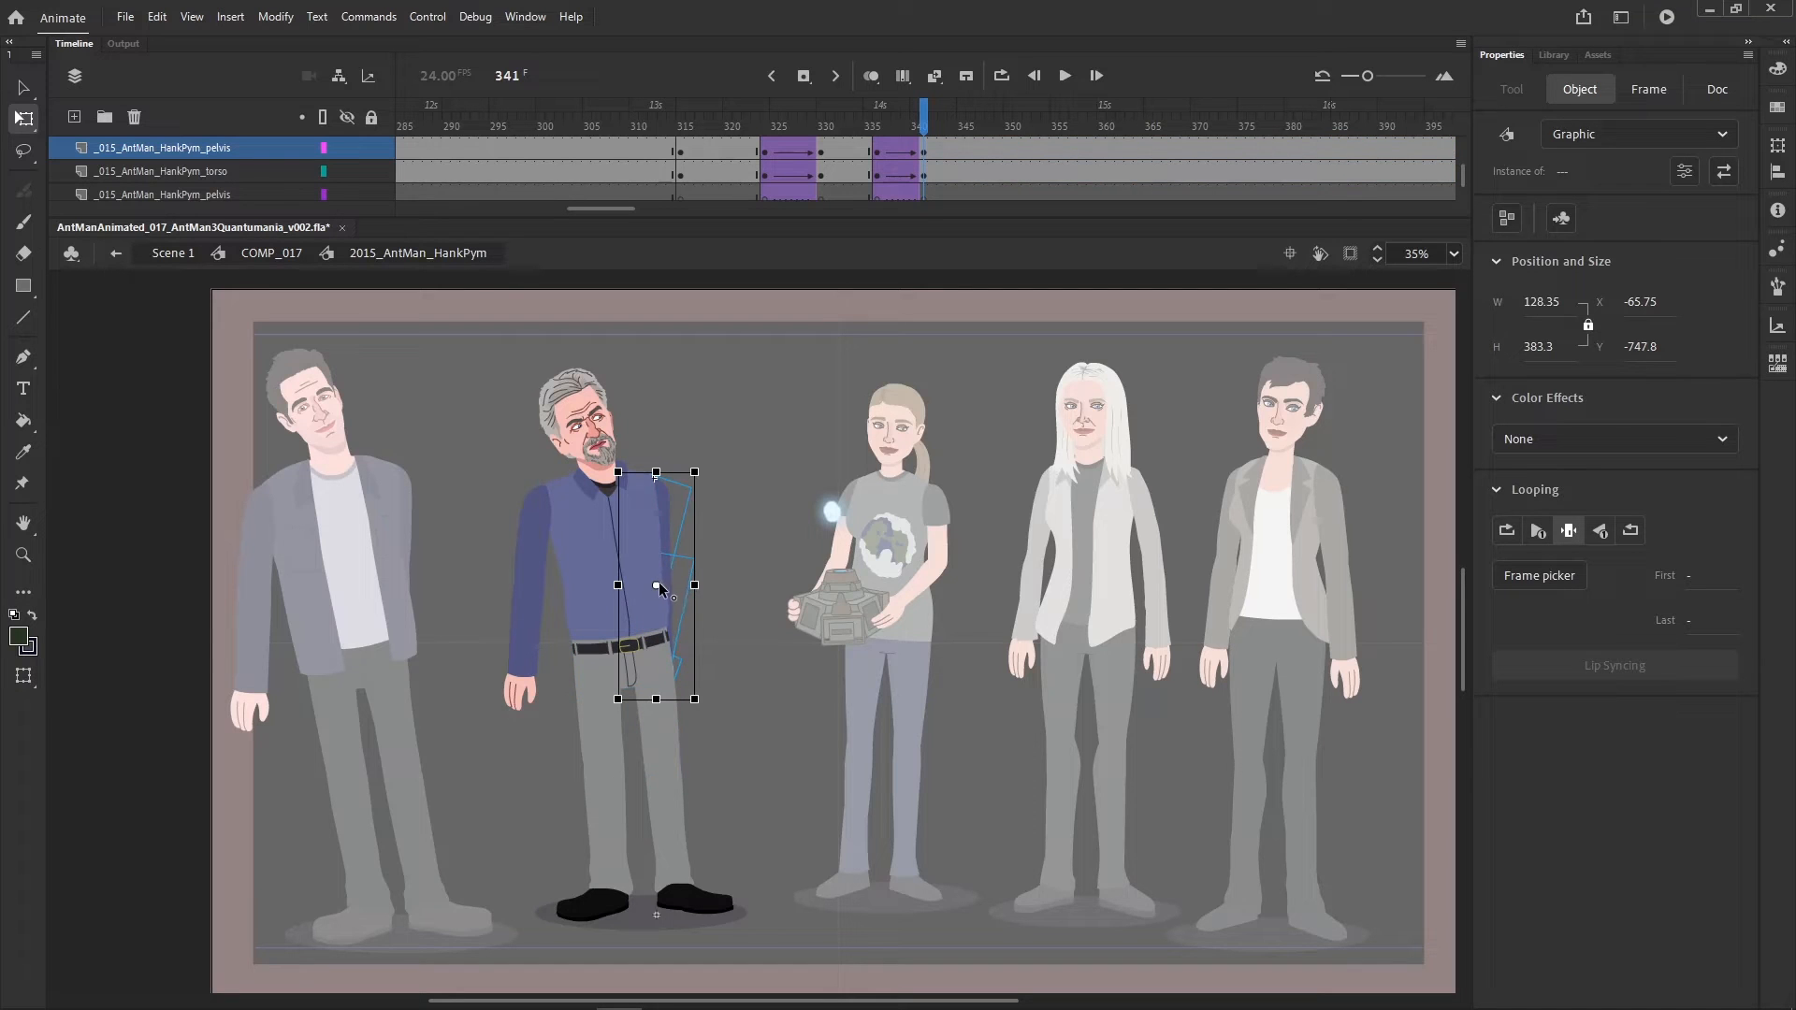
{"action": "left_click_drag", "start_coordinate": [657, 585], "coordinate": [654, 480]}
{"action": "mouse_move", "coordinate": [716, 706]}
{"action": "left_mouse_down"}
{"action": "mouse_move", "coordinate": [731, 720]}
{"action": "mouse_move", "coordinate": [726, 670]}
{"action": "mouse_move", "coordinate": [660, 569]}
{"action": "mouse_move", "coordinate": [731, 737]}
{"action": "left_mouse_up"}
{"action": "mouse_move", "coordinate": [682, 673]}
{"action": "left_mouse_down"}
{"action": "mouse_move", "coordinate": [708, 722]}
{"action": "mouse_move", "coordinate": [694, 705]}
{"action": "left_mouse_up"}
{"action": "left_click", "coordinate": [684, 677]}
{"action": "left_click", "coordinate": [746, 680]}
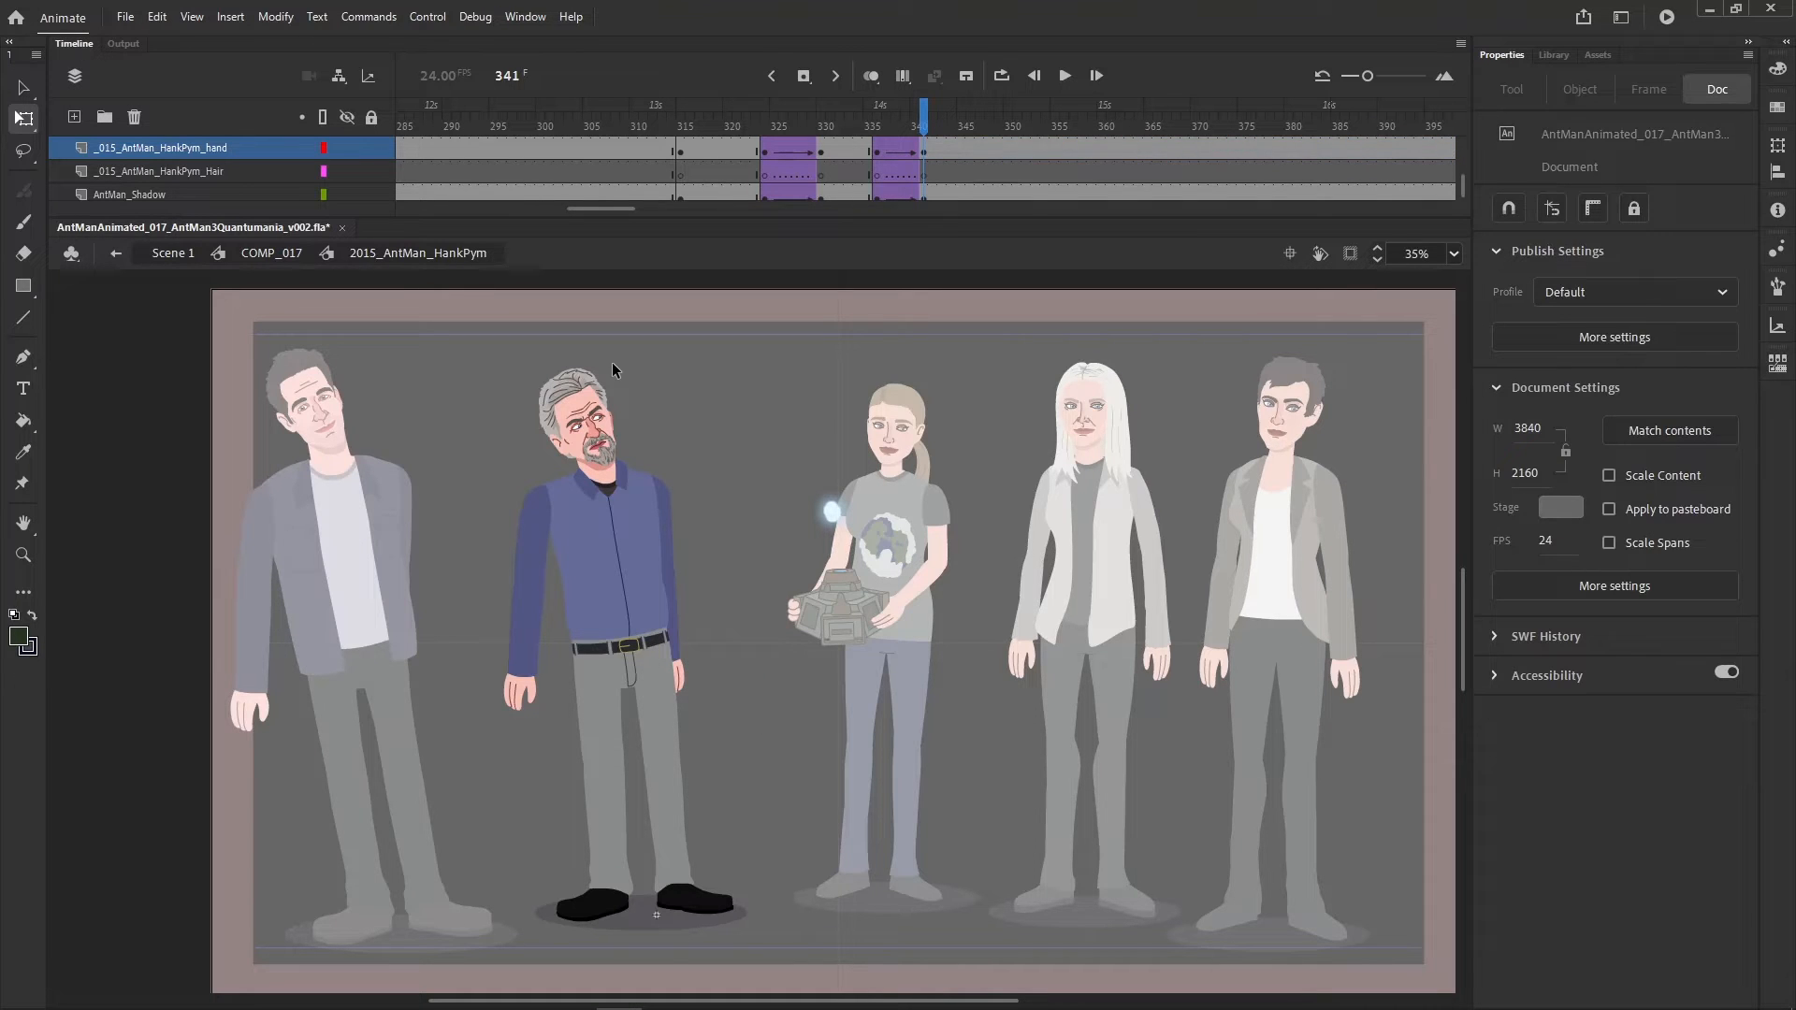
- Rotate Hank Pym's head slightly back toward upright at frame 341
{"action": "mouse_move", "coordinate": [600, 365]}
{"action": "left_mouse_down"}
{"action": "mouse_move", "coordinate": [575, 389]}
{"action": "mouse_move", "coordinate": [627, 360]}
{"action": "mouse_move", "coordinate": [582, 393]}
{"action": "mouse_move", "coordinate": [613, 355]}
{"action": "left_mouse_up"}
{"action": "left_click", "coordinate": [666, 385]}
{"action": "left_click", "coordinate": [688, 419]}
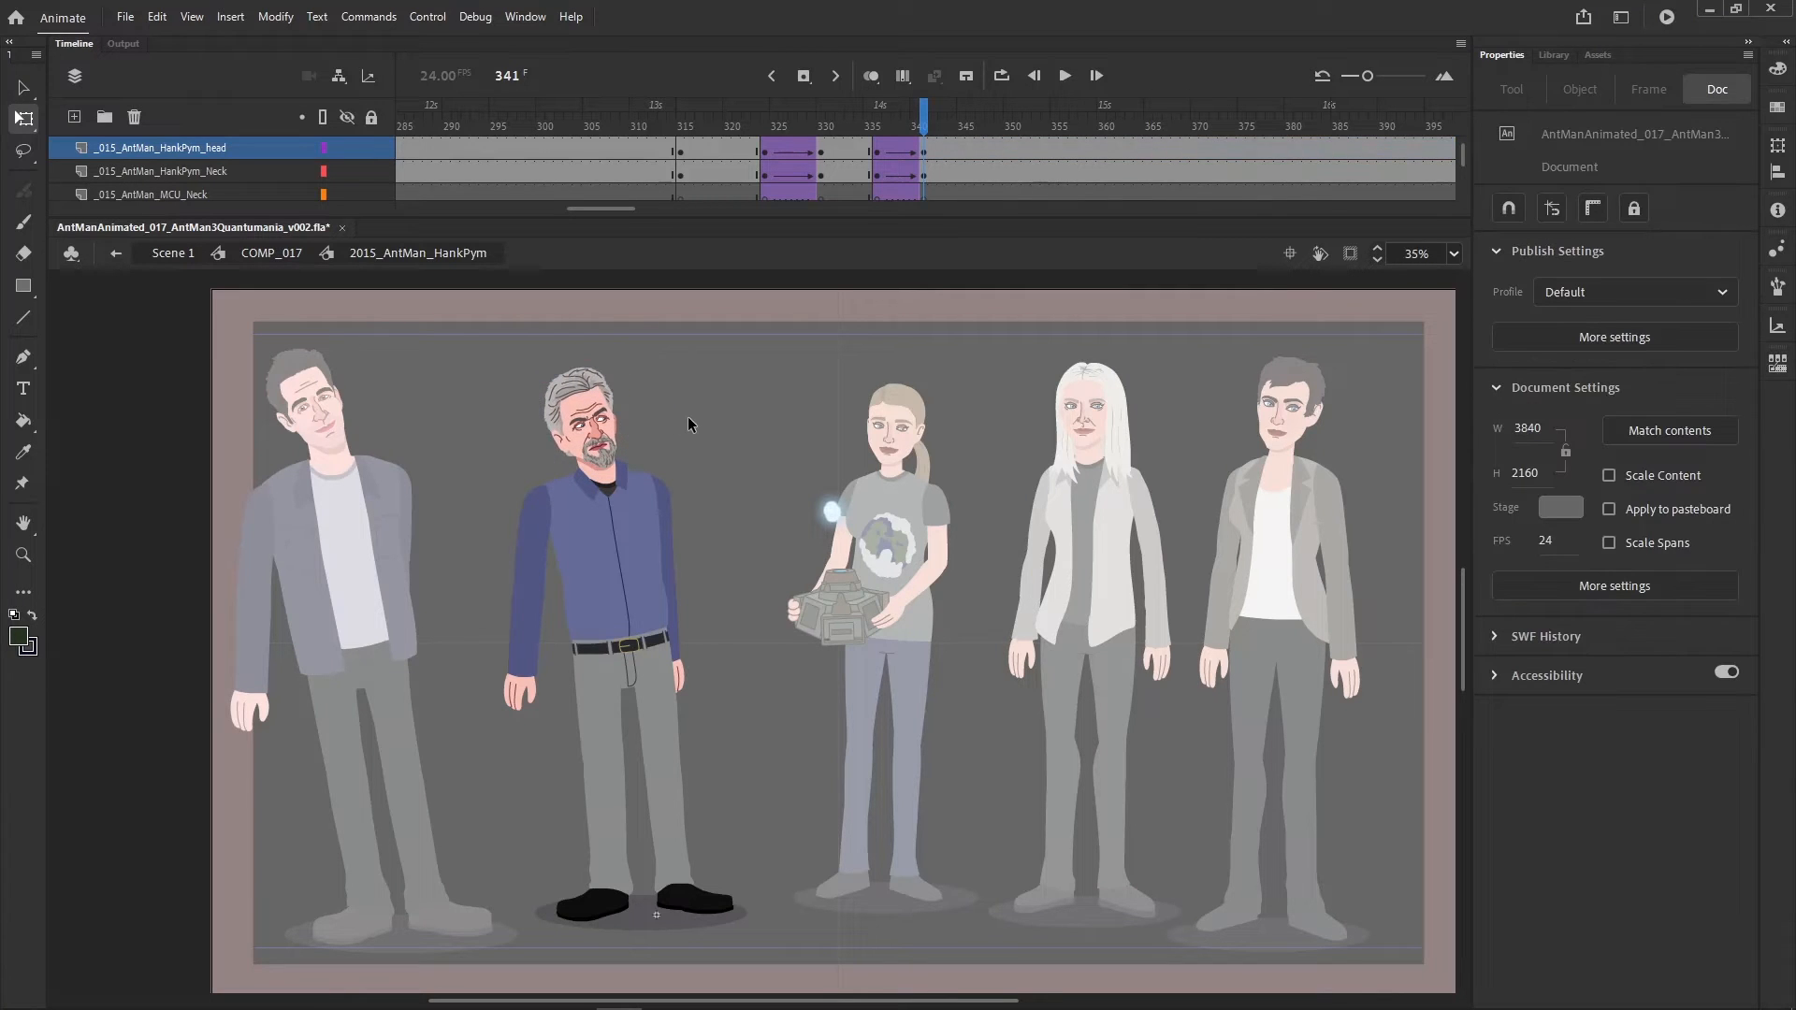
- Return to COMP_017 and step back and forth through the frames up to 345 to review Hank Pym's stronger lean
{"action": "double_click", "coordinate": [743, 457]}
{"action": "left_click", "coordinate": [761, 432]}
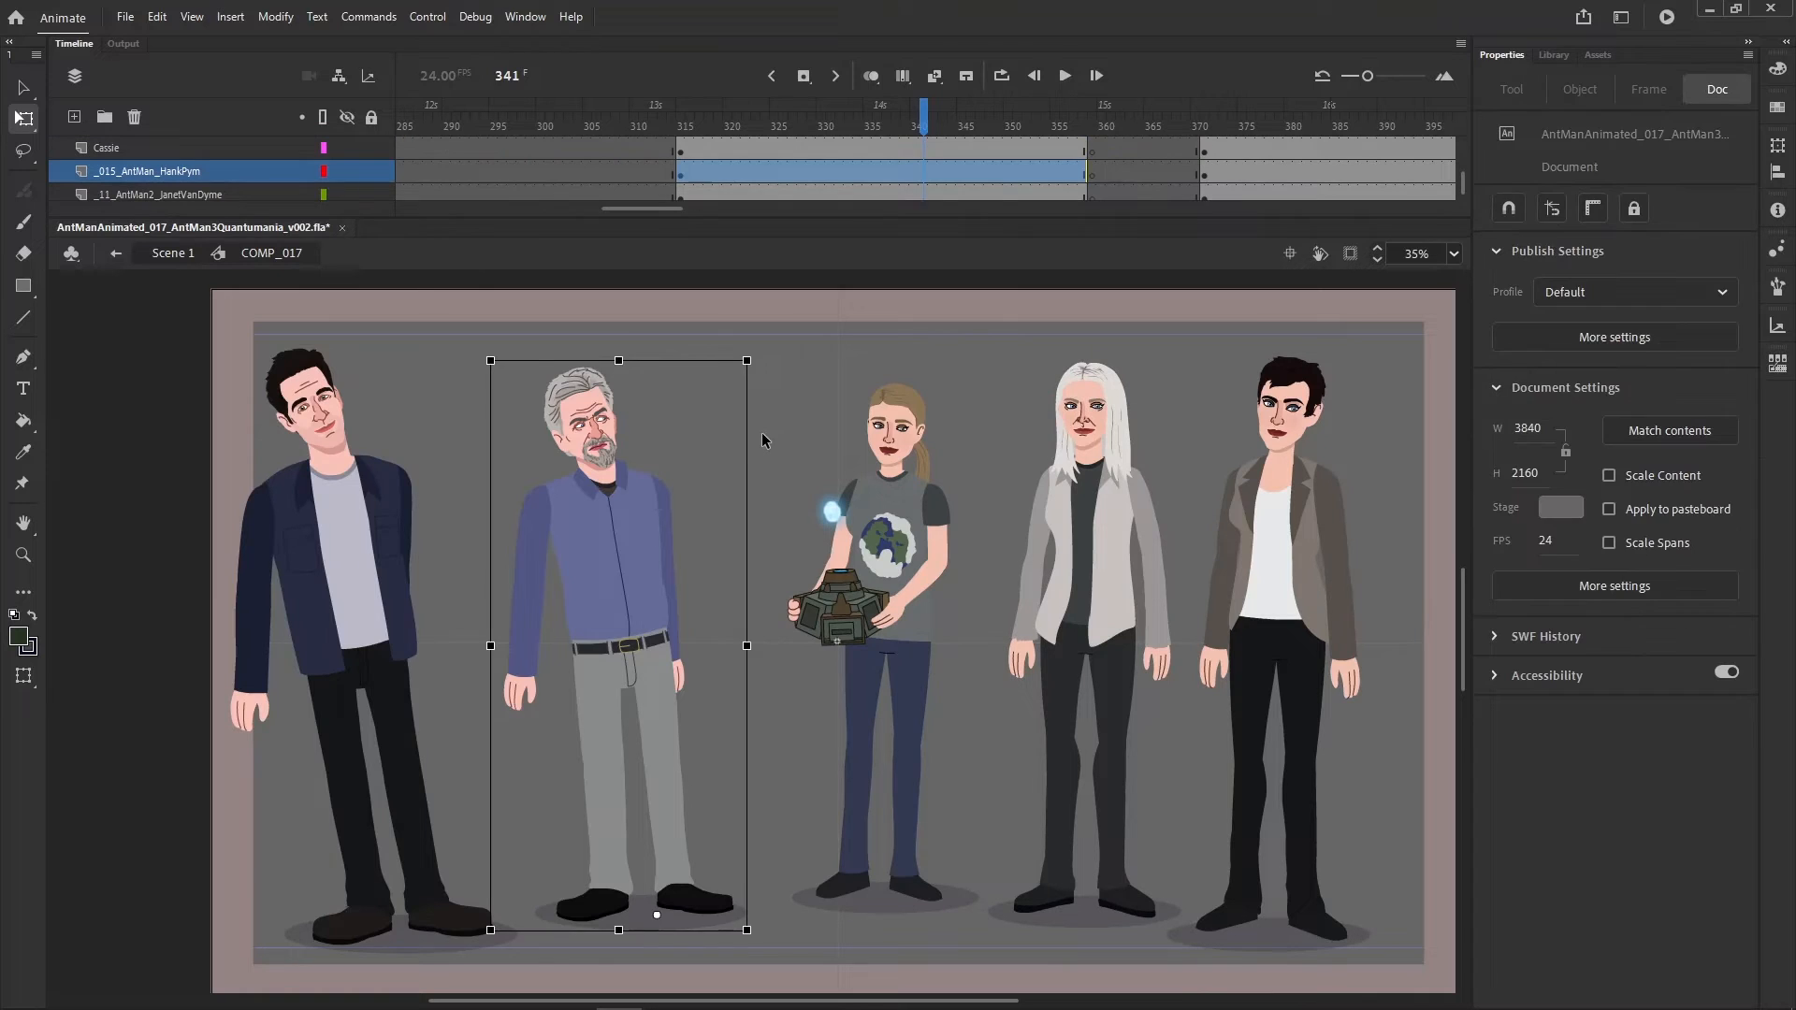
{"action": "key", "text": "comma"}
{"action": "key", "text": "comma"}
{"action": "key", "text": "comma"}
{"action": "key", "text": "comma"}
{"action": "key", "text": "comma"}
{"action": "key", "text": "comma"}
{"action": "key", "text": "period"}
{"action": "key", "text": "period"}
{"action": "key", "text": "period"}
{"action": "key", "text": "period"}
{"action": "key", "text": "period"}
{"action": "key", "text": "period"}
{"action": "key", "text": "period"}
{"action": "key", "text": "period"}
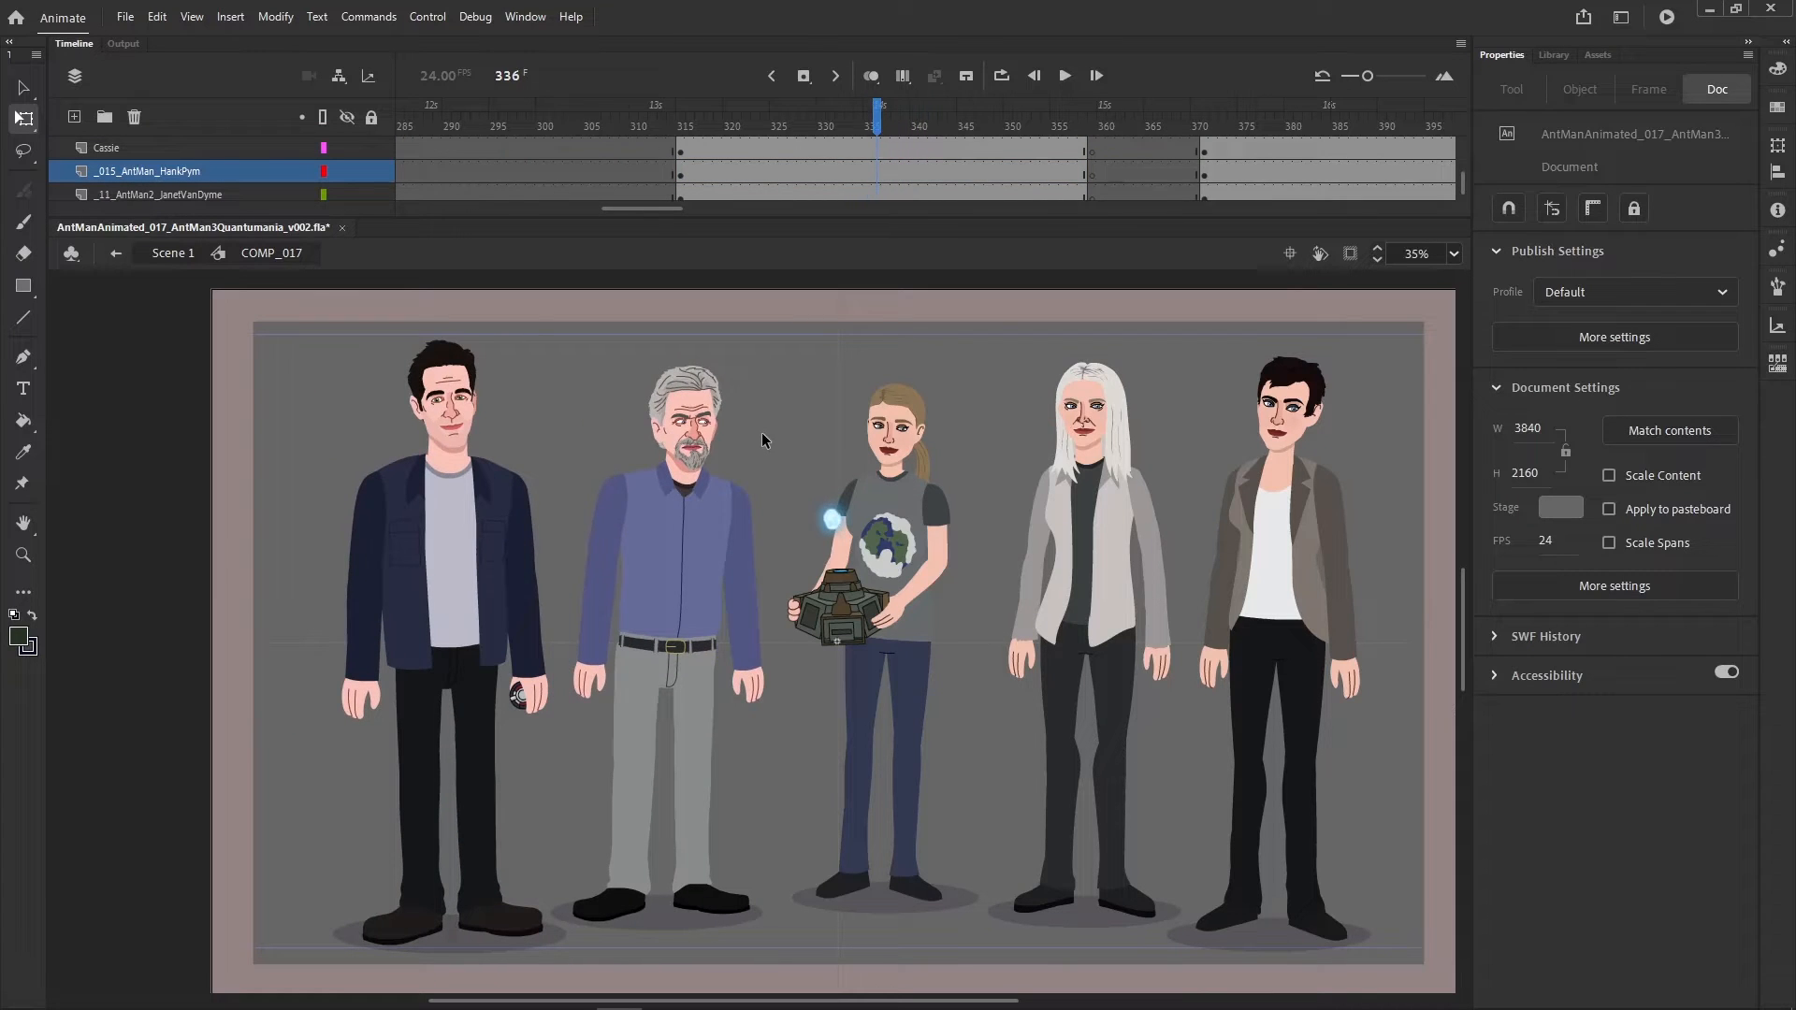
{"action": "key", "text": "period"}
{"action": "key", "text": "period"}
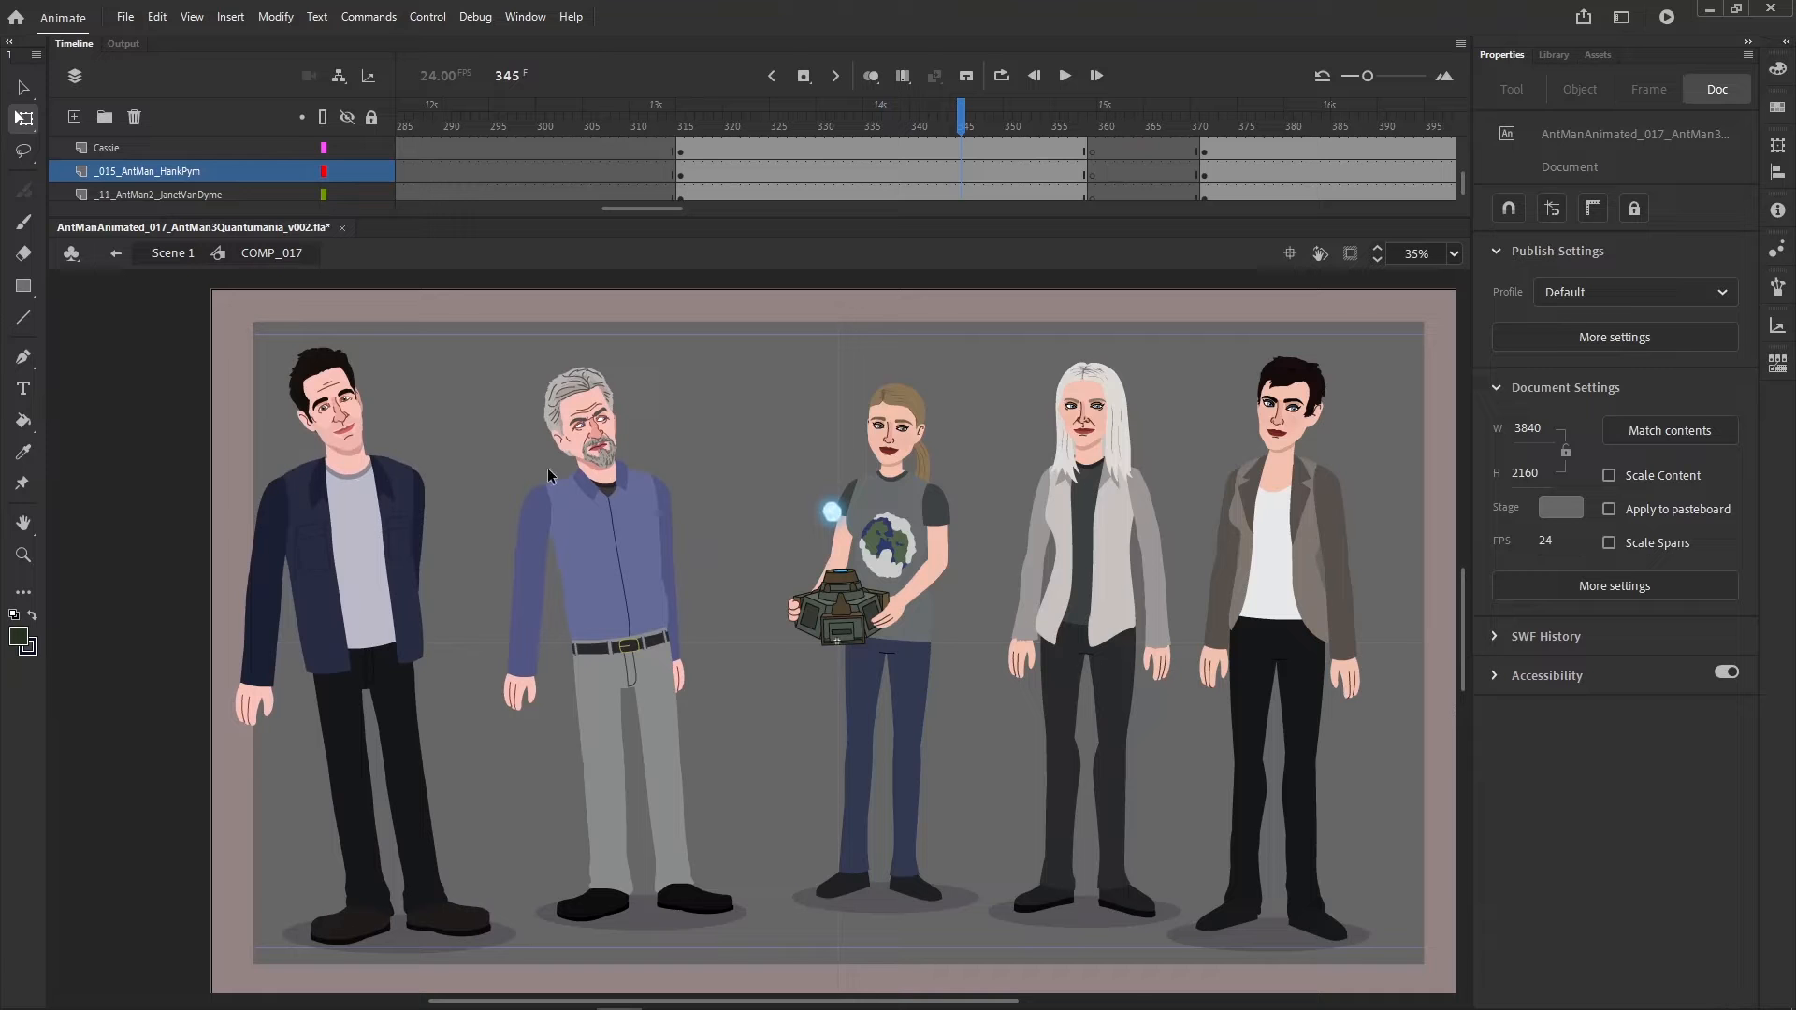
- Insert keyframes at frame 343 on all of Hank Pym's layers, and return to COMP_017
{"action": "left_click", "coordinate": [642, 514]}
{"action": "key", "text": "comma"}
{"action": "key", "text": "comma"}
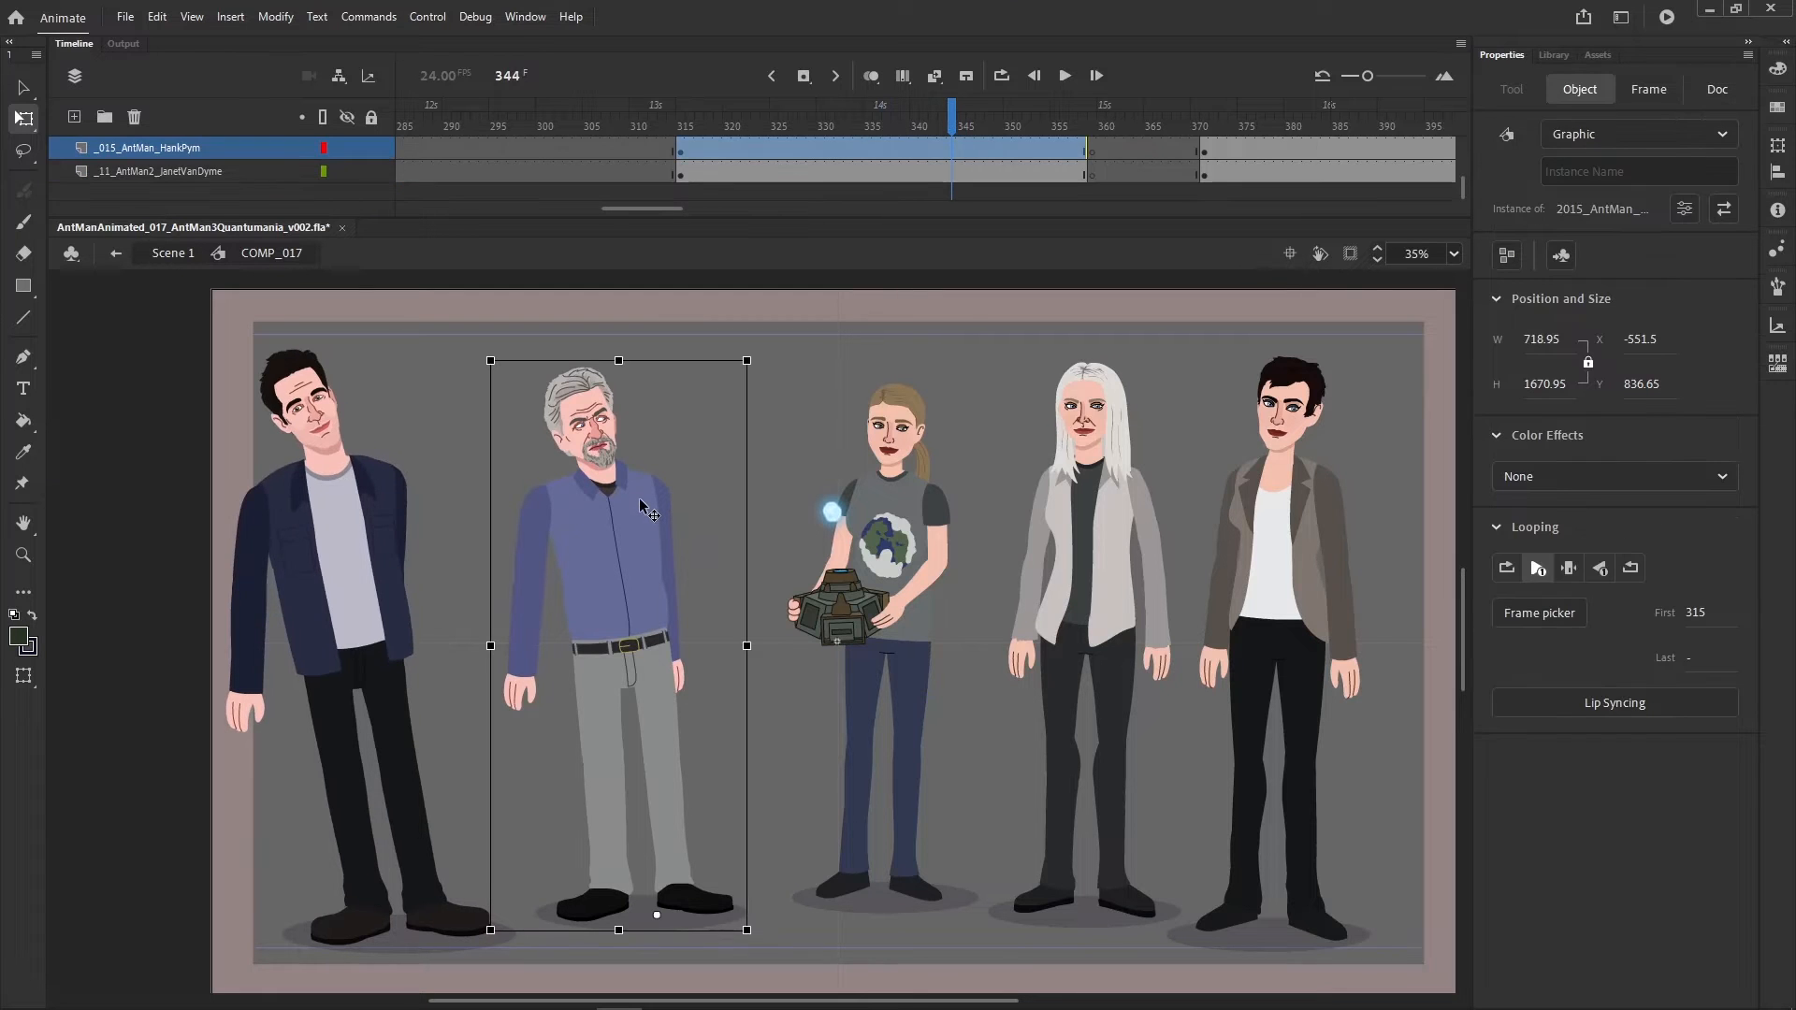
{"action": "double_click", "coordinate": [642, 512]}
{"action": "scroll", "coordinate": [933, 176], "scroll_direction": "up", "scroll_amount": 5}
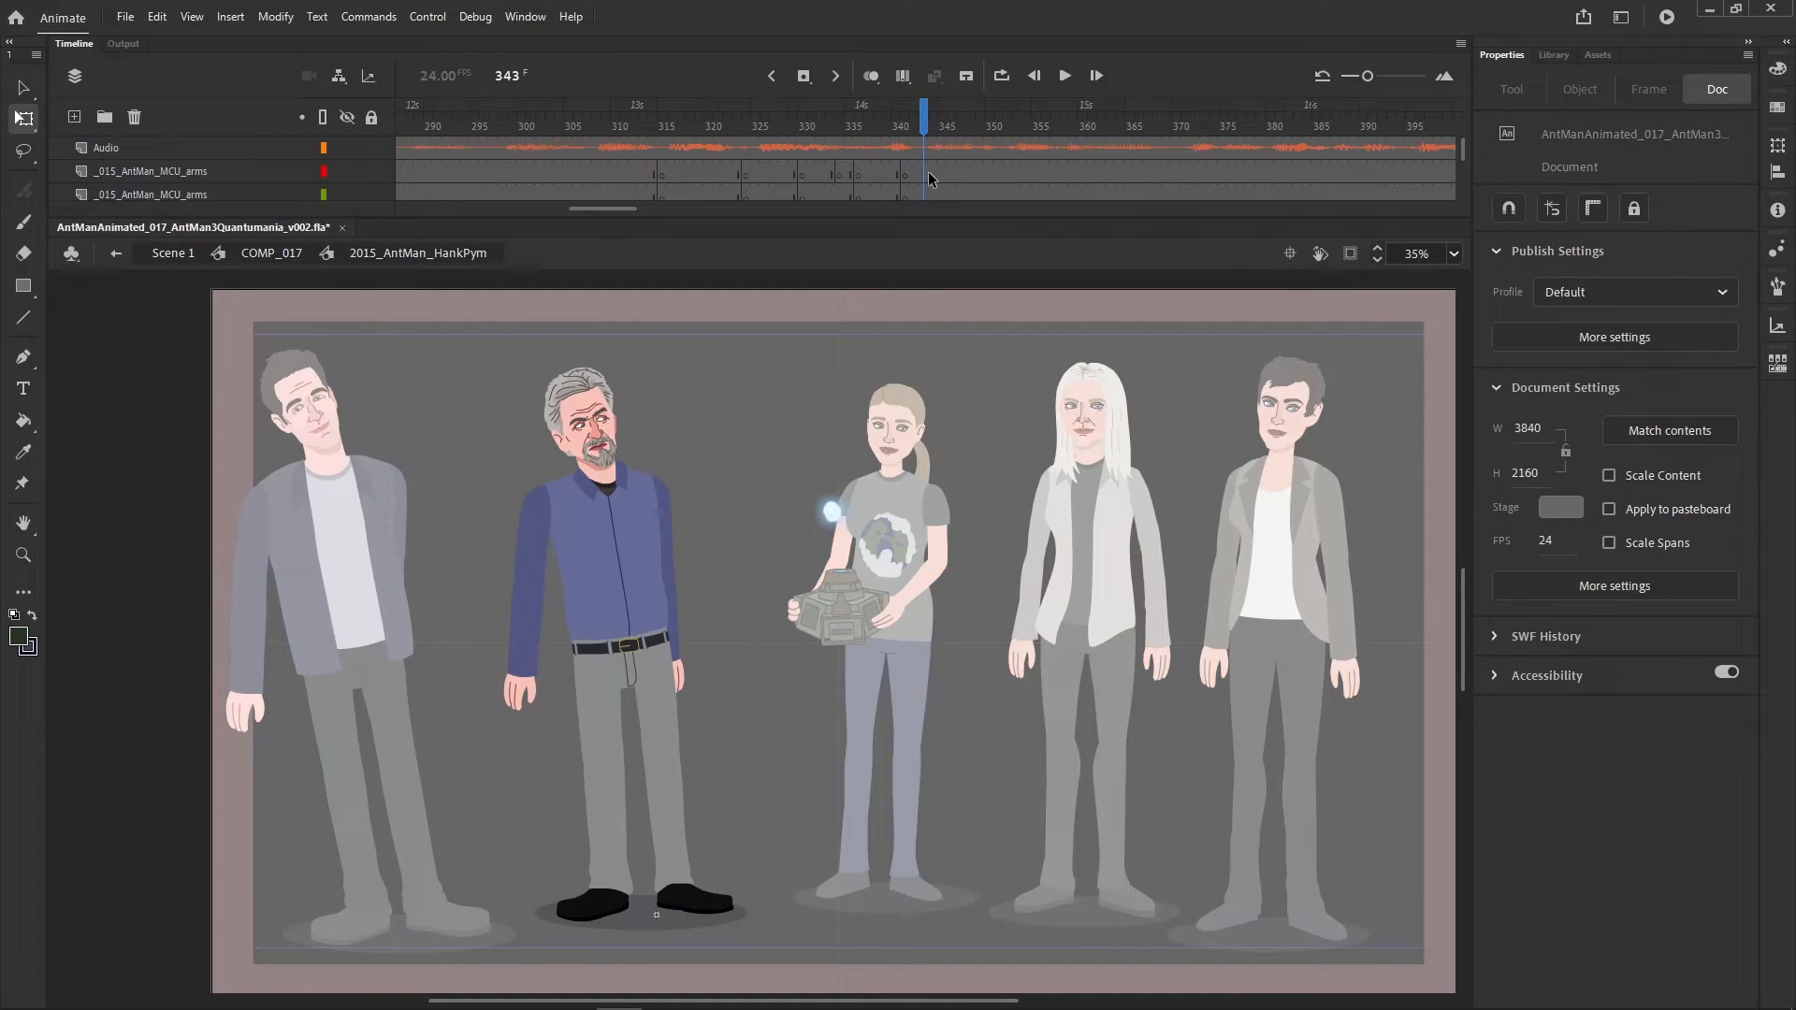
{"action": "left_click_drag", "start_coordinate": [925, 173], "coordinate": [922, 279]}
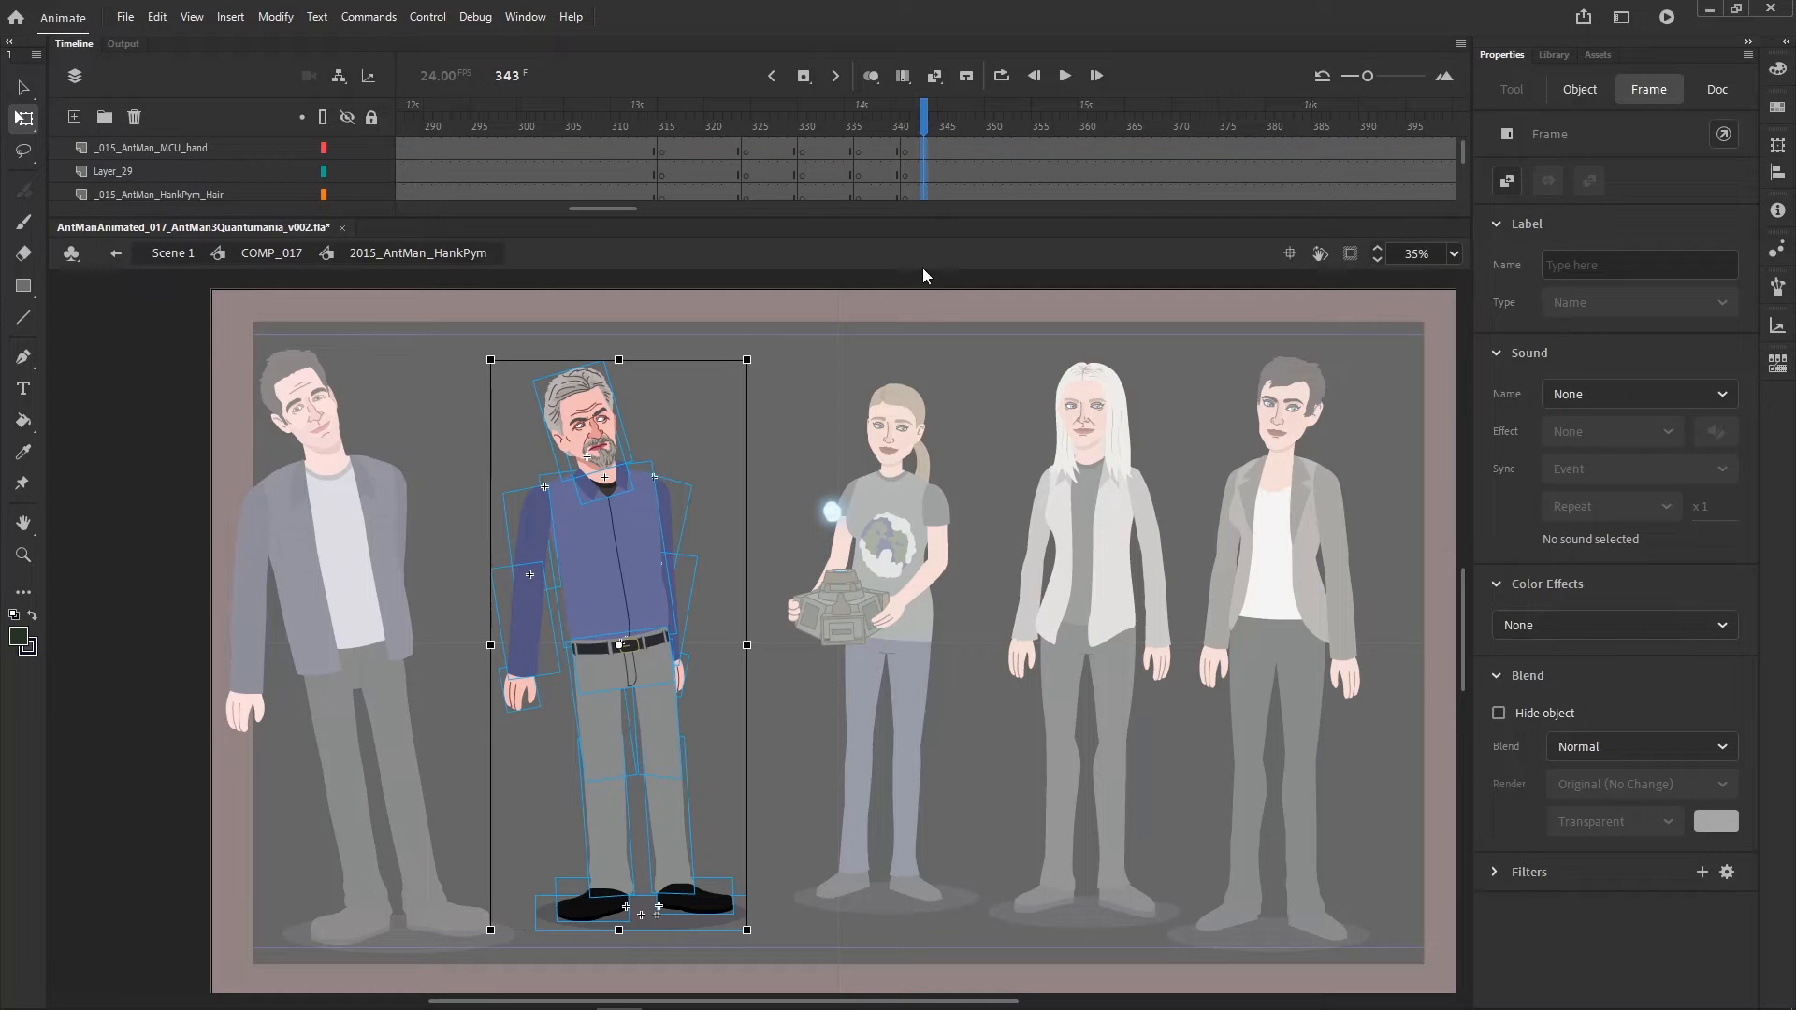
{"action": "scroll", "coordinate": [945, 173], "scroll_direction": "up", "scroll_amount": 5}
{"action": "left_click", "coordinate": [934, 172]}
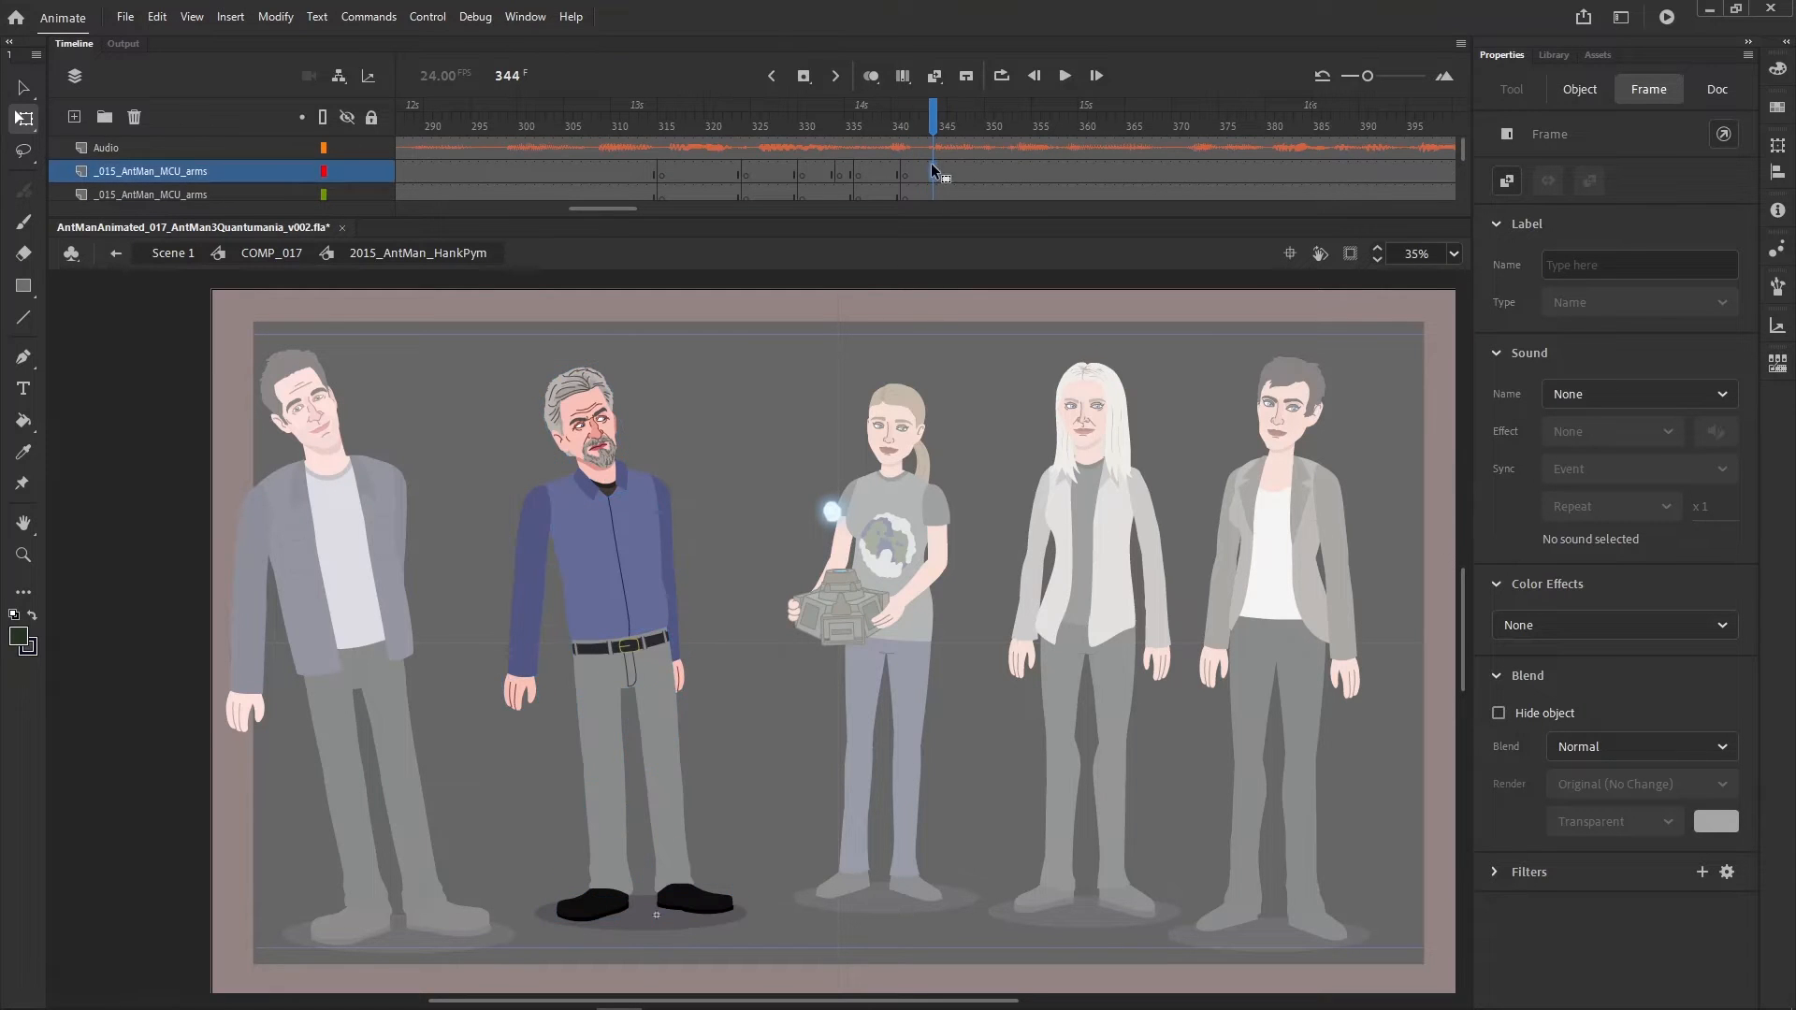
{"action": "left_click", "coordinate": [917, 174]}
{"action": "left_click_drag", "start_coordinate": [923, 165], "coordinate": [928, 284]}
{"action": "key", "text": "F6"}
{"action": "scroll", "coordinate": [967, 147], "scroll_direction": "up", "scroll_amount": 3}
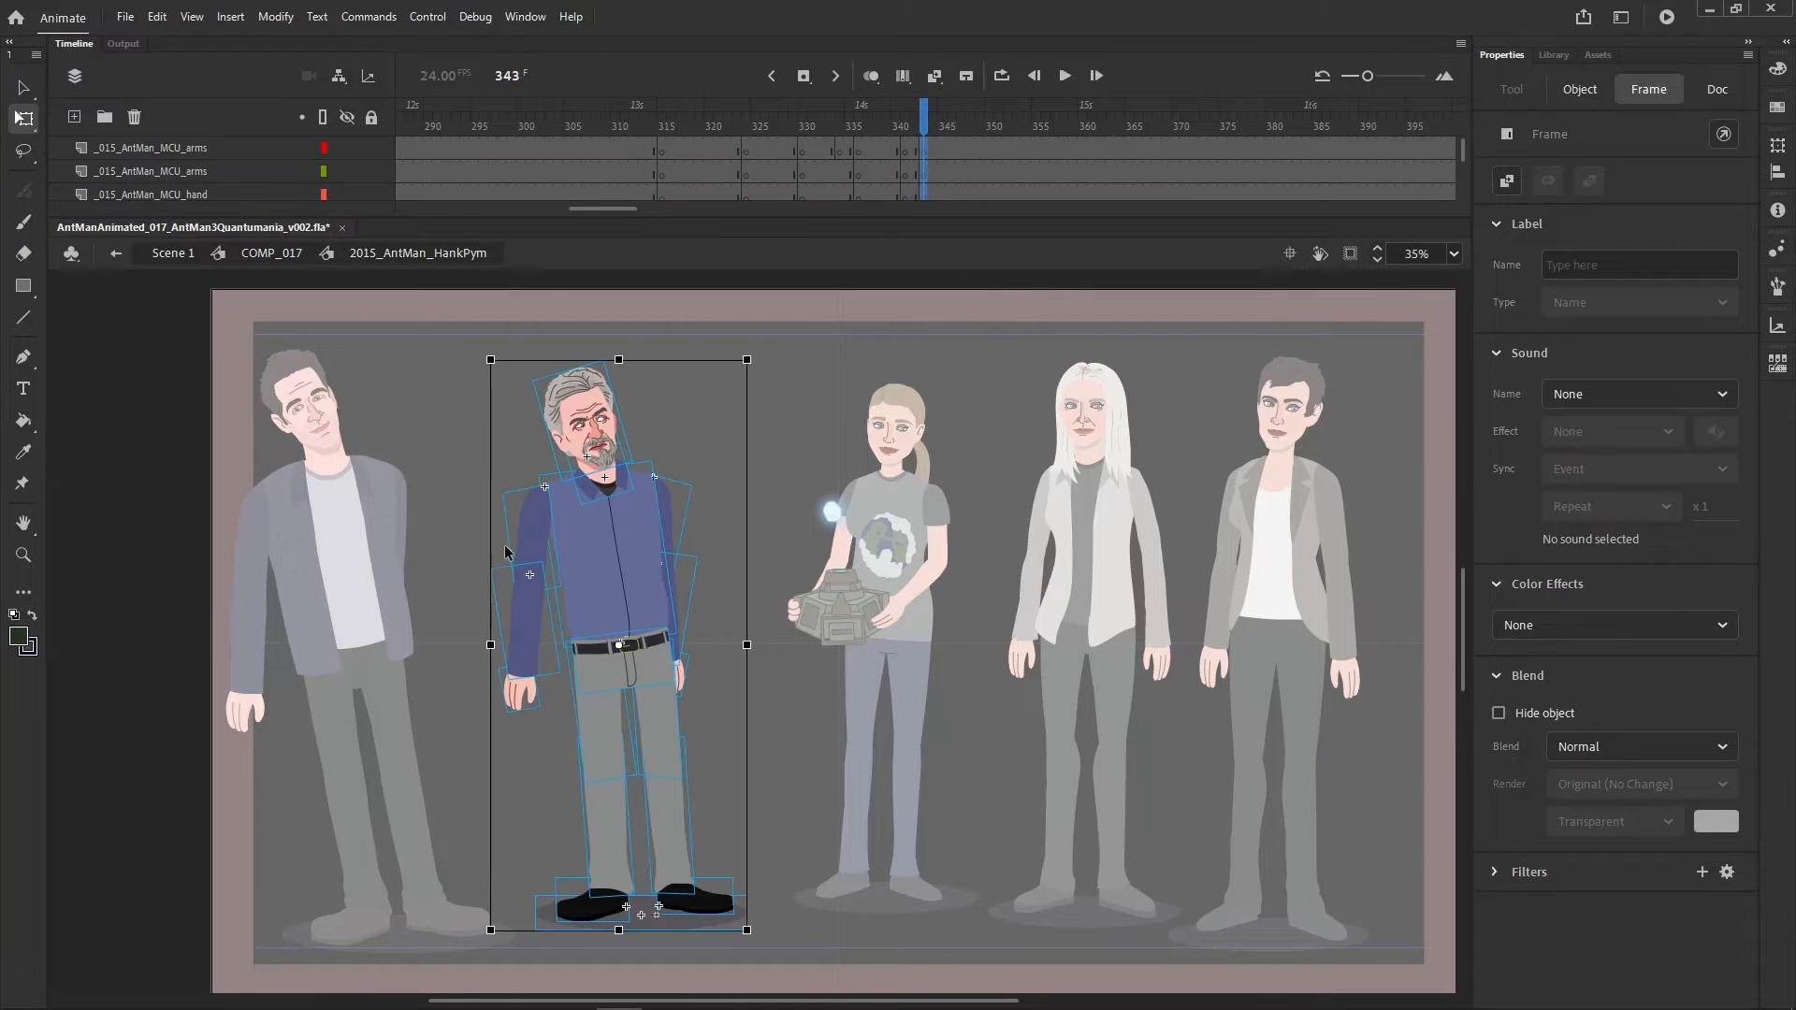
{"action": "left_click", "coordinate": [300, 507]}
{"action": "double_click", "coordinate": [336, 472]}
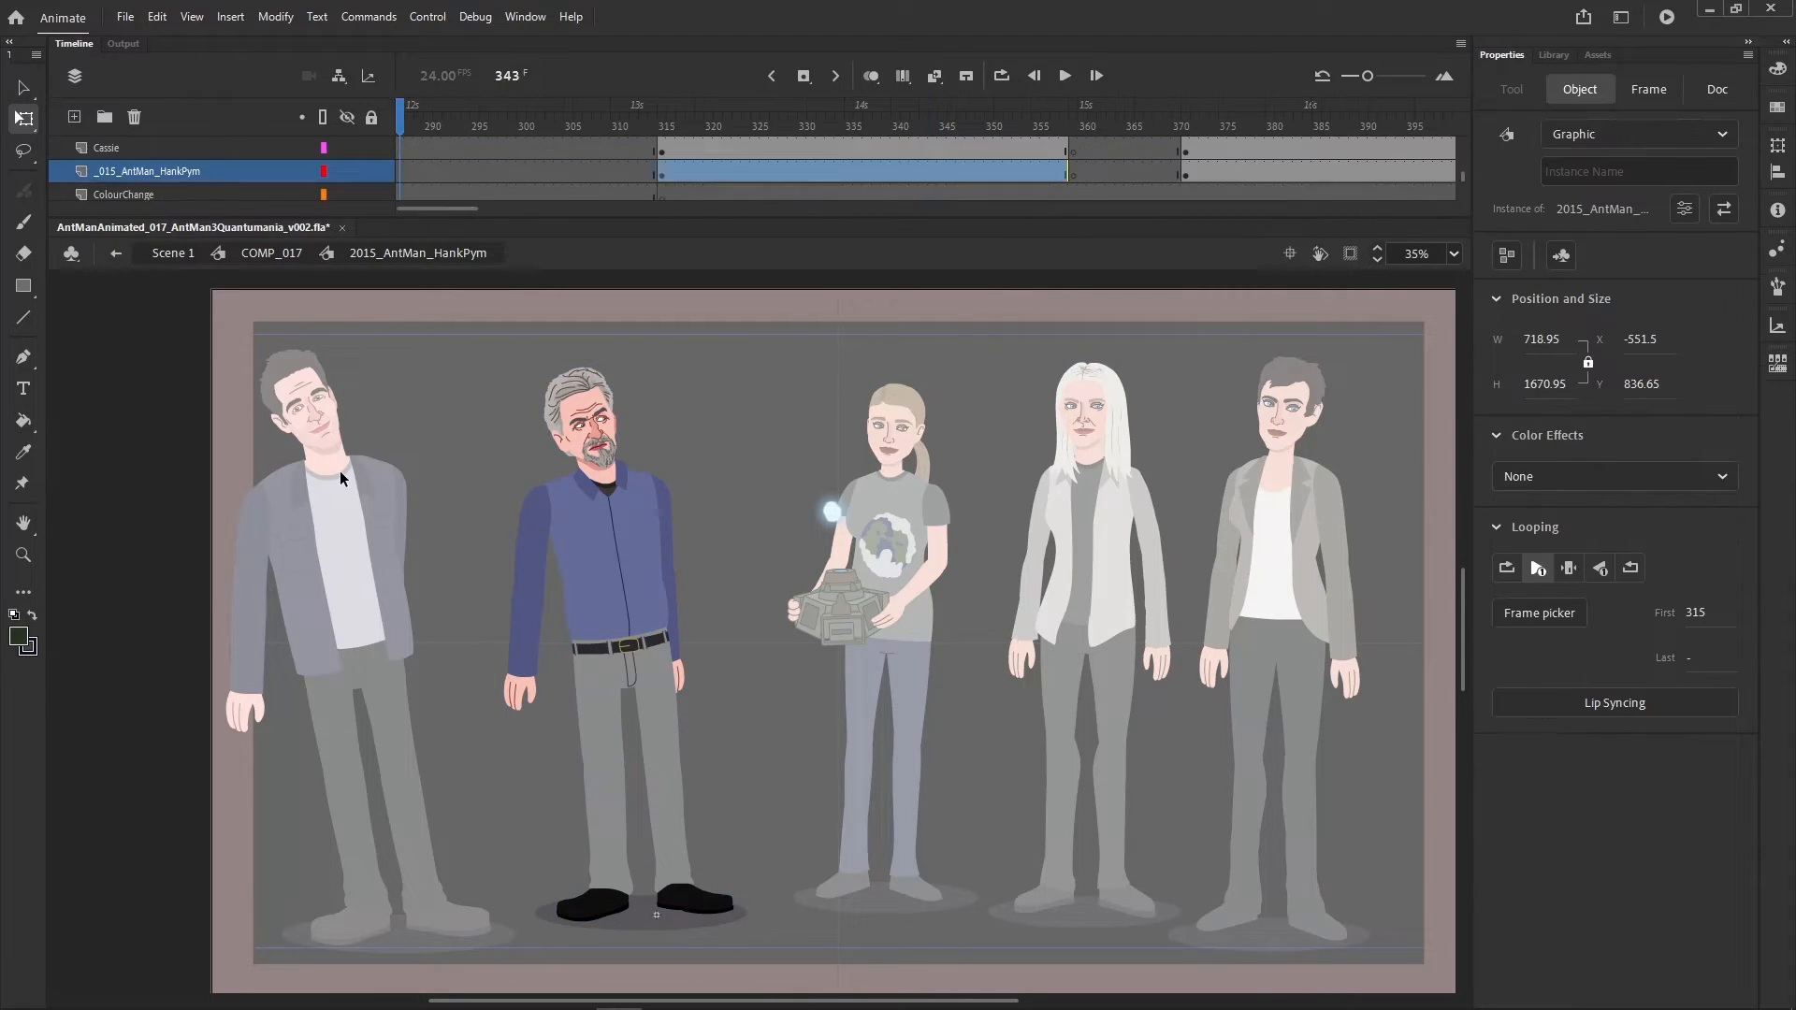
- Open Ant-Man's symbol and step through frames 343 to 350 to study his swing and leap, and return to COMP_017
{"action": "double_click", "coordinate": [350, 477]}
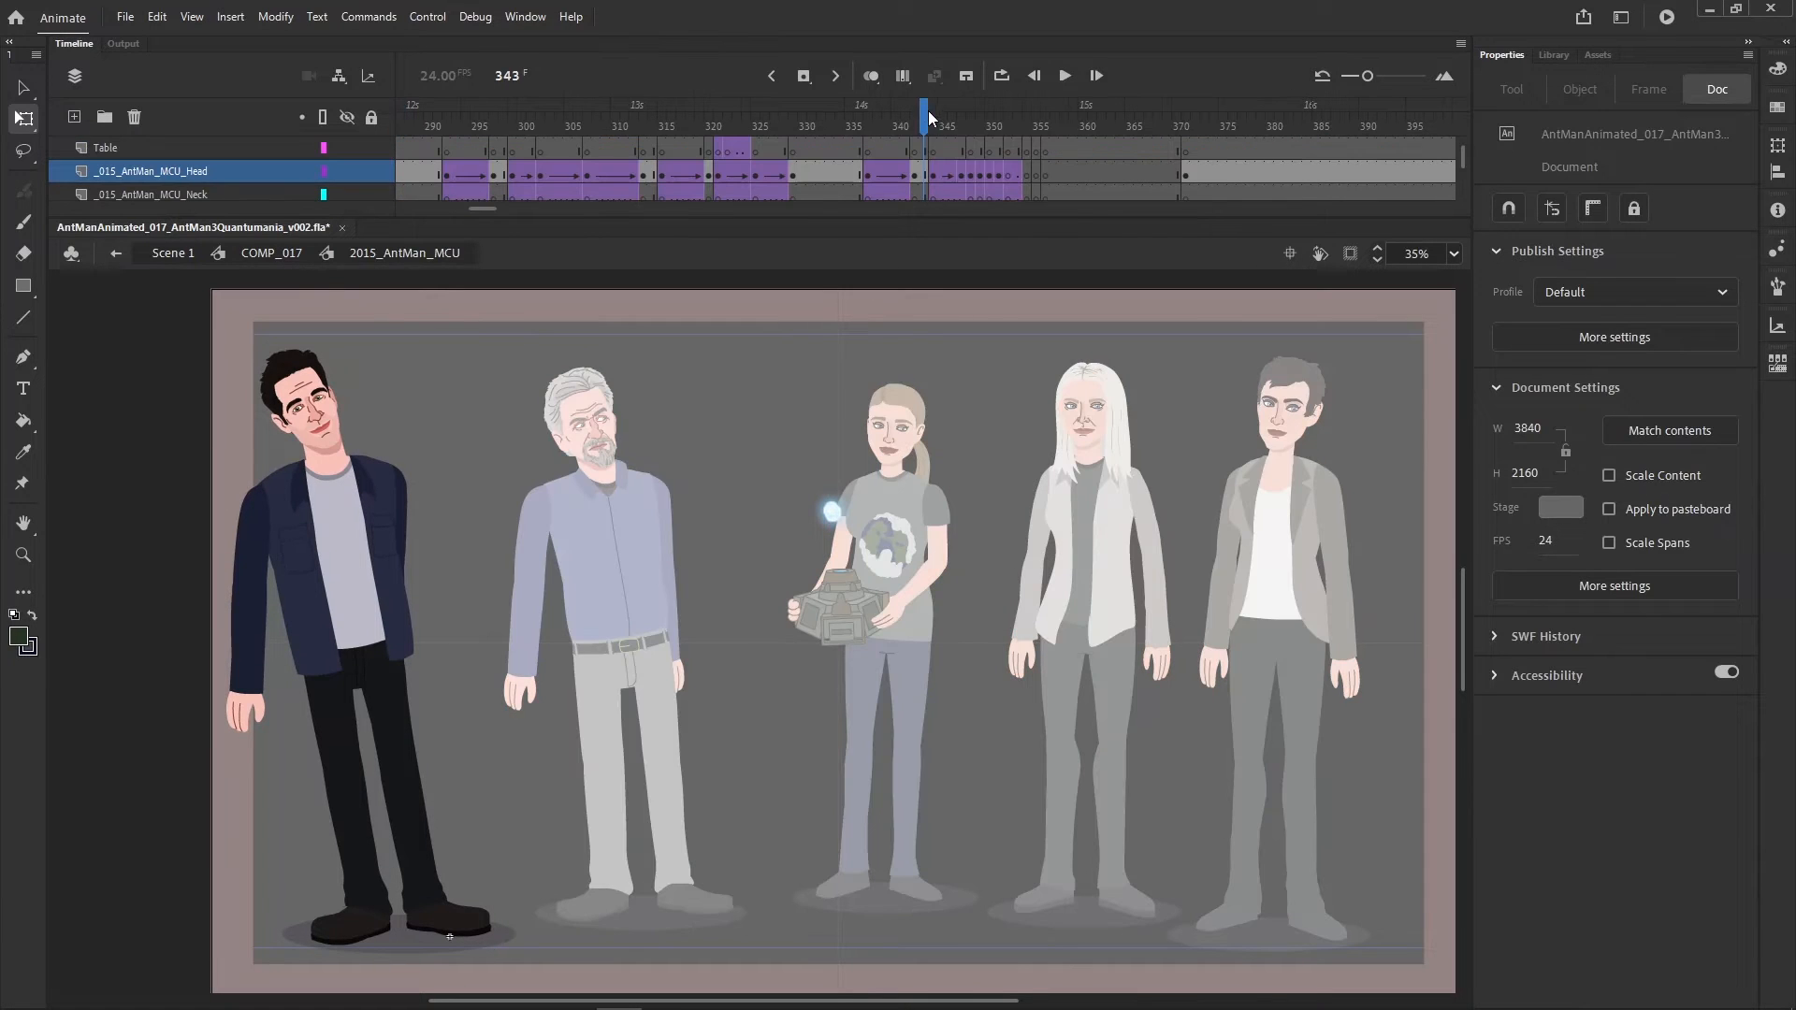
{"action": "left_click_drag", "start_coordinate": [928, 114], "coordinate": [937, 117]}
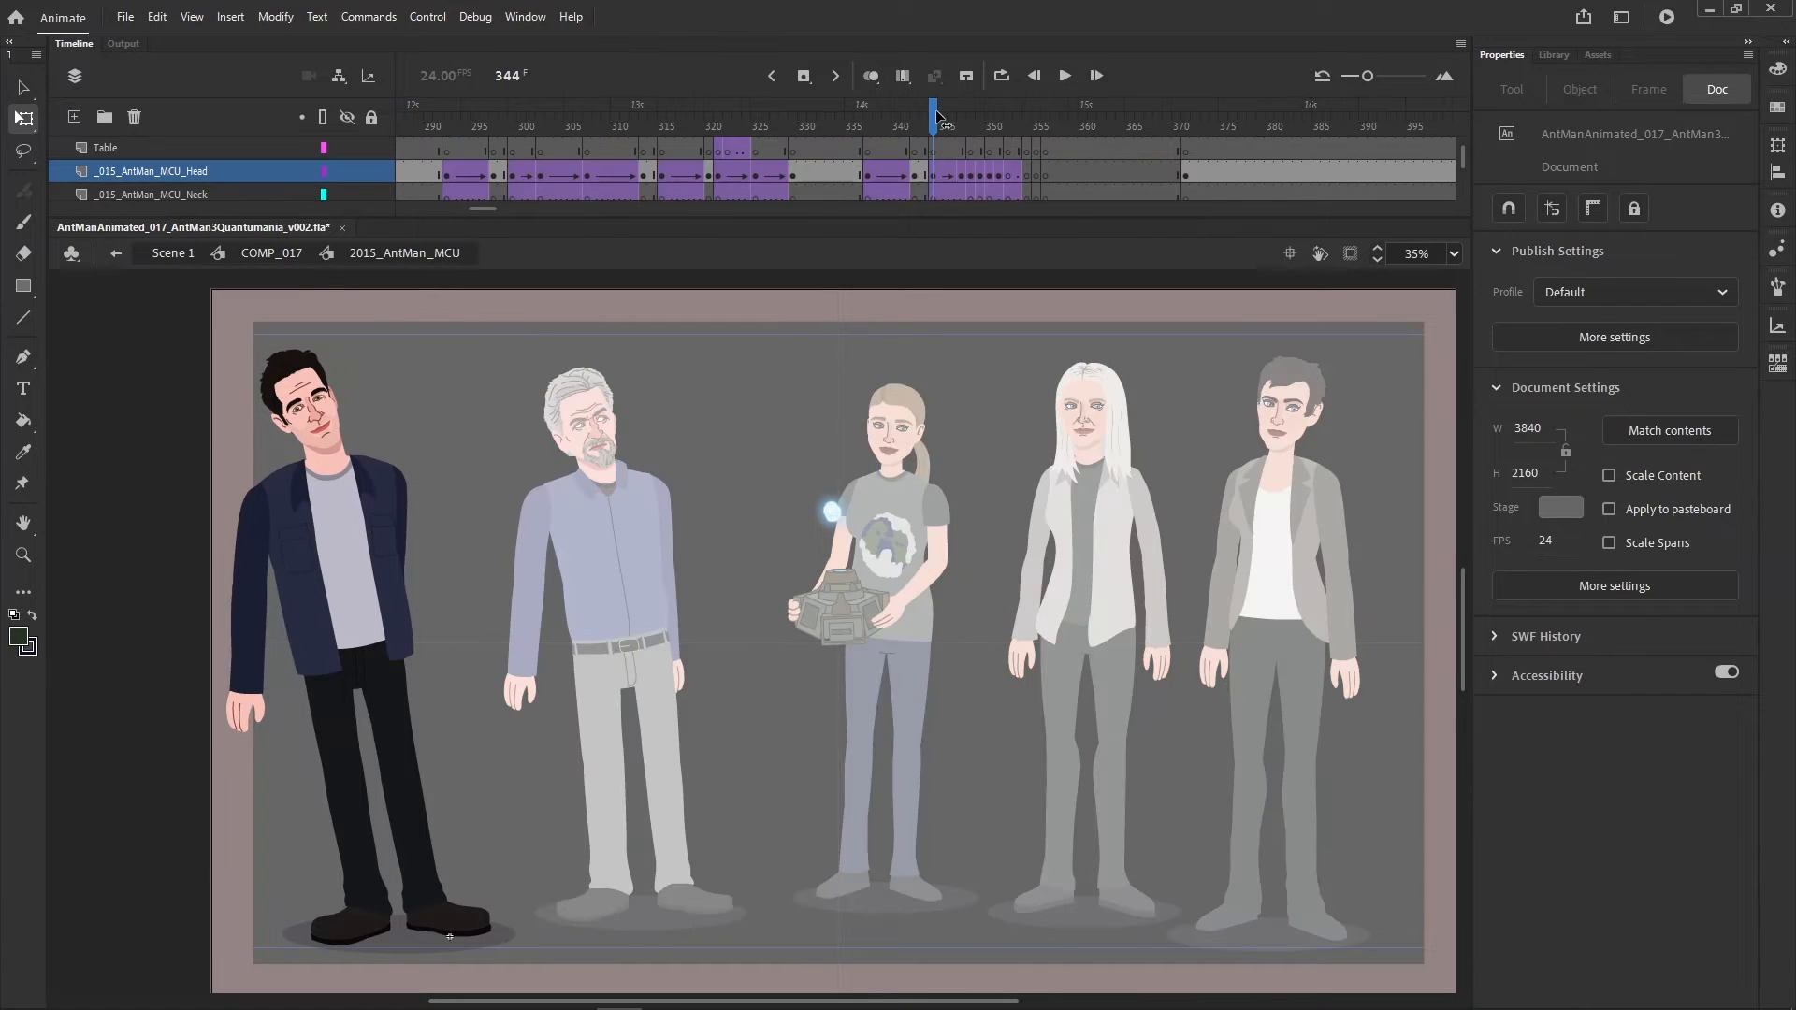
{"action": "left_click", "coordinate": [1024, 127]}
{"action": "mouse_move", "coordinate": [960, 118]}
{"action": "left_mouse_down"}
{"action": "mouse_move", "coordinate": [935, 116]}
{"action": "mouse_move", "coordinate": [1062, 122]}
{"action": "mouse_move", "coordinate": [939, 121]}
{"action": "mouse_move", "coordinate": [966, 131]}
{"action": "left_mouse_up"}
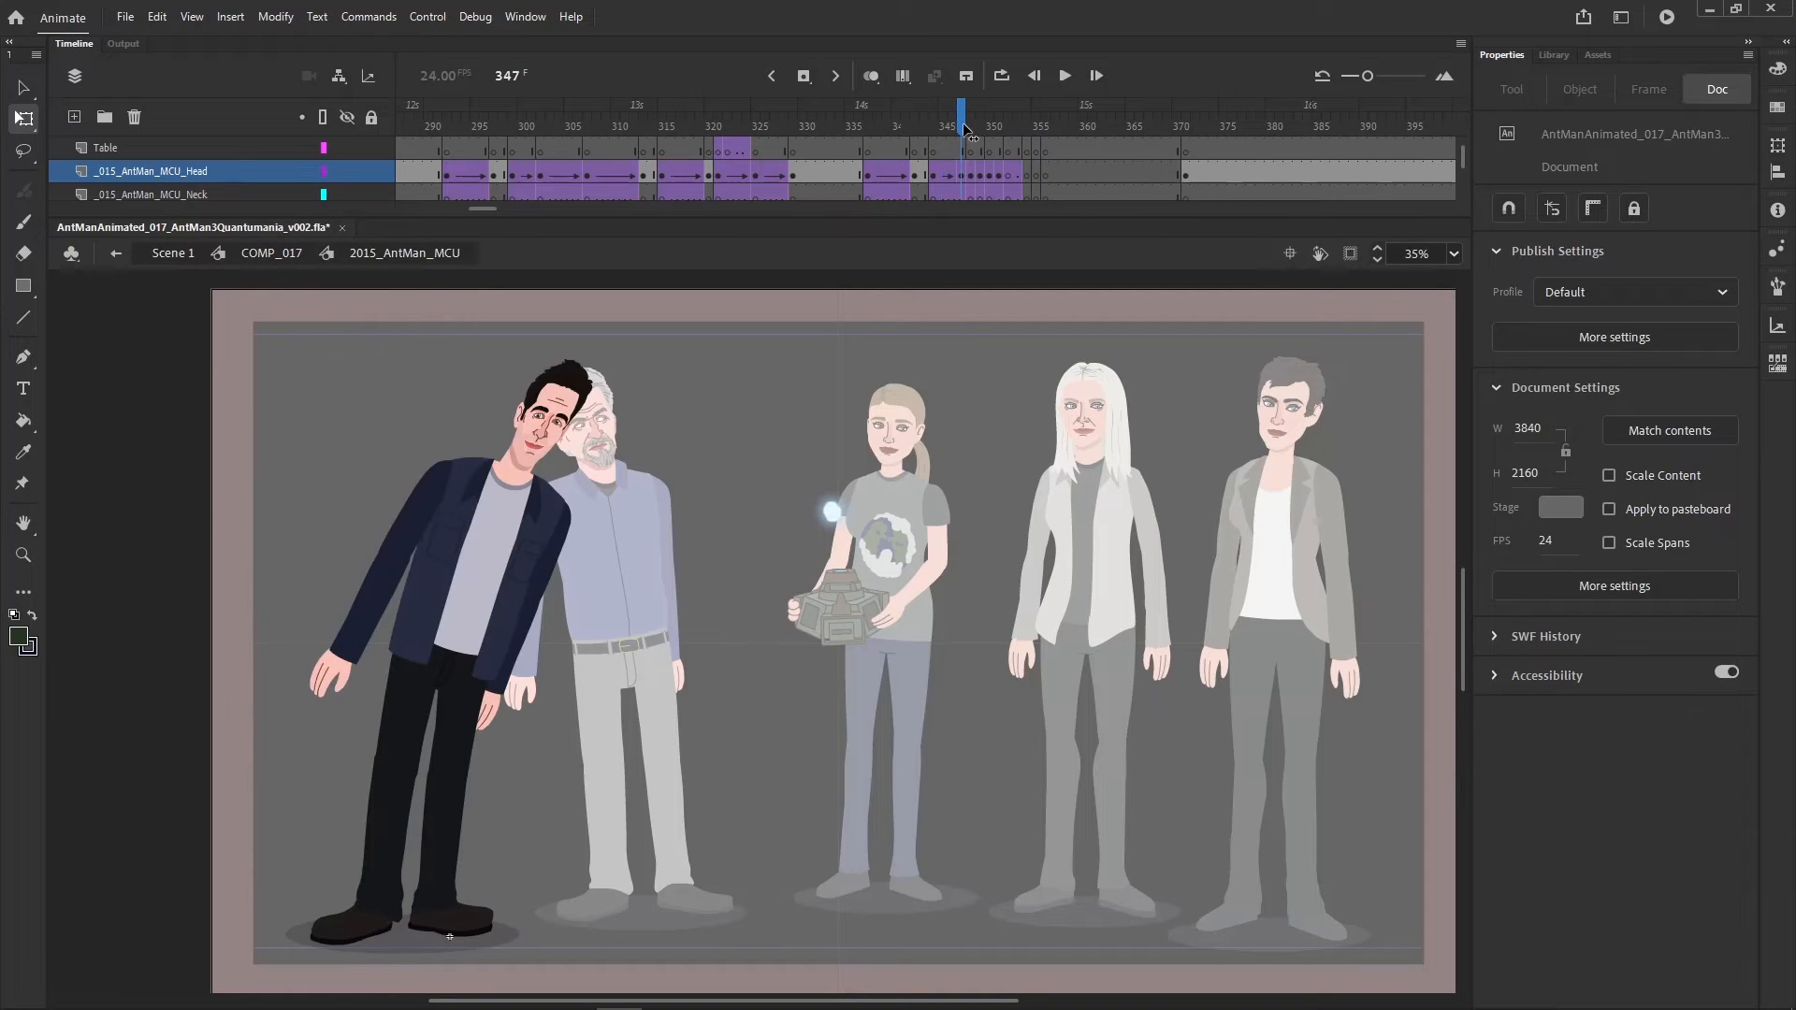
{"action": "key", "text": "comma"}
{"action": "key", "text": "comma"}
{"action": "key", "text": "comma"}
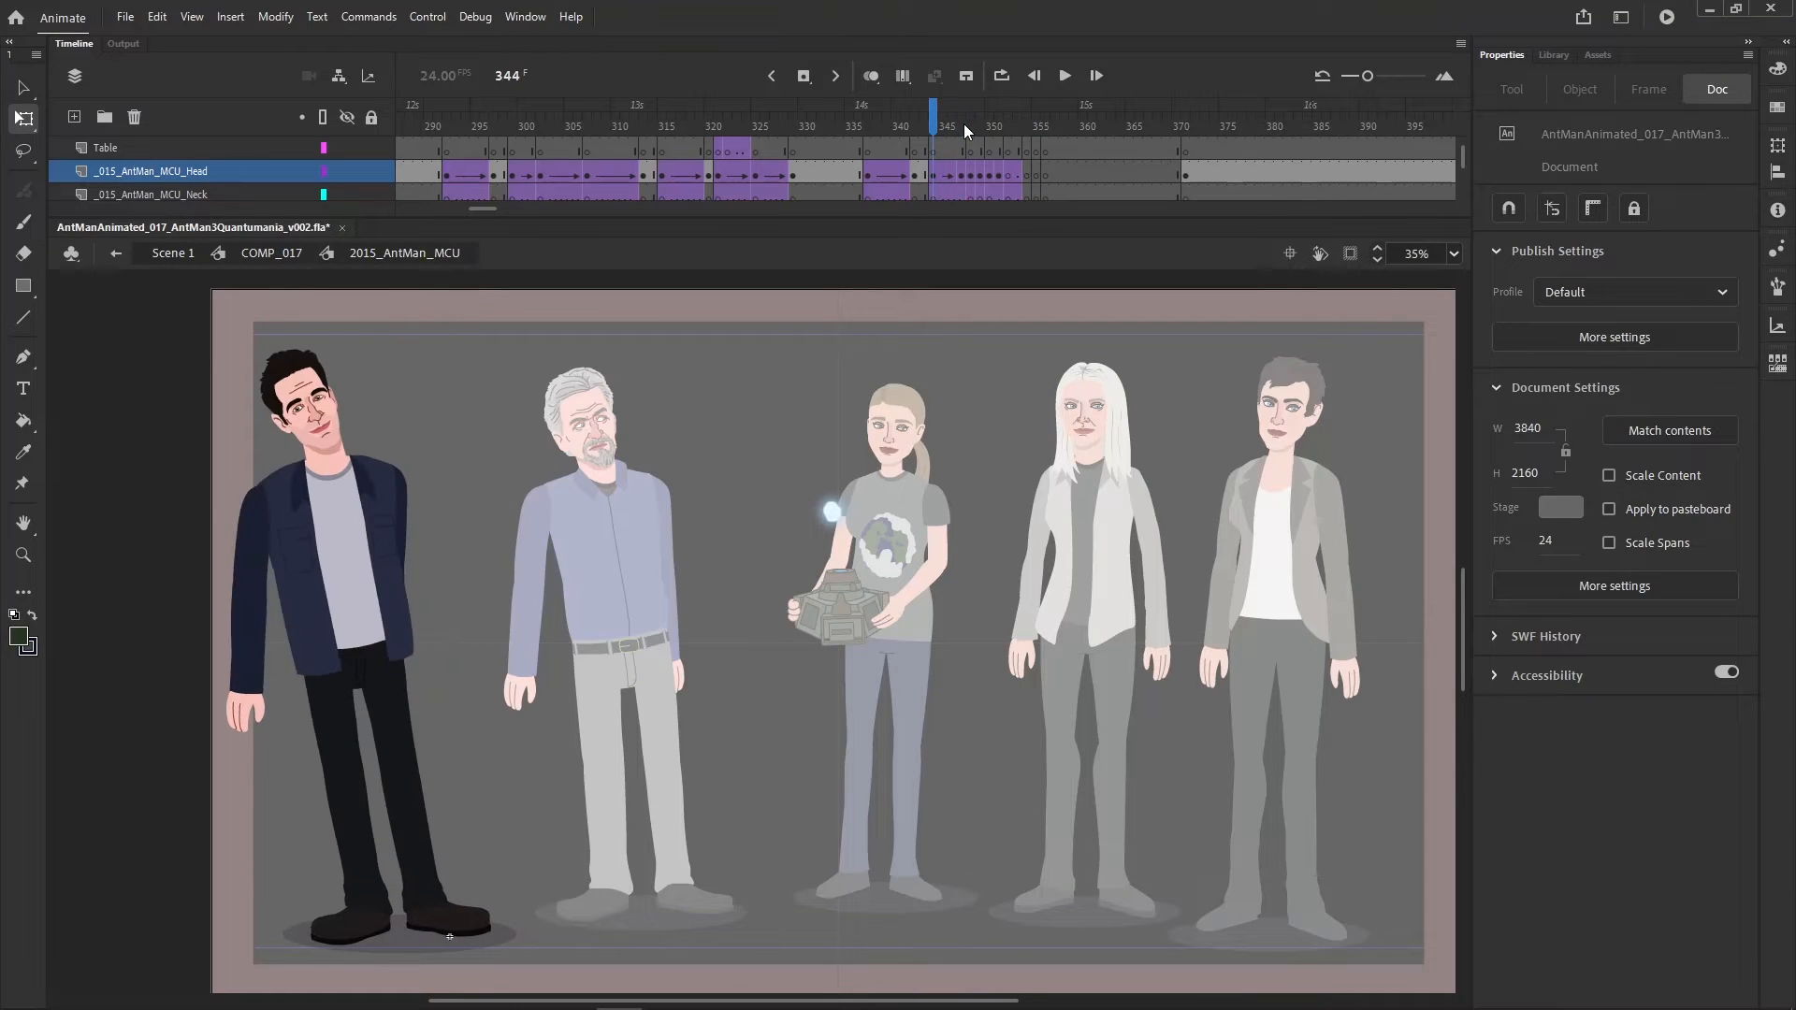
{"action": "key", "text": "period"}
{"action": "key", "text": "period"}
{"action": "key", "text": "period"}
{"action": "key", "text": "period"}
{"action": "key", "text": "period"}
{"action": "key", "text": "period"}
{"action": "key", "text": "period"}
{"action": "key", "text": "period"}
{"action": "key", "text": "period"}
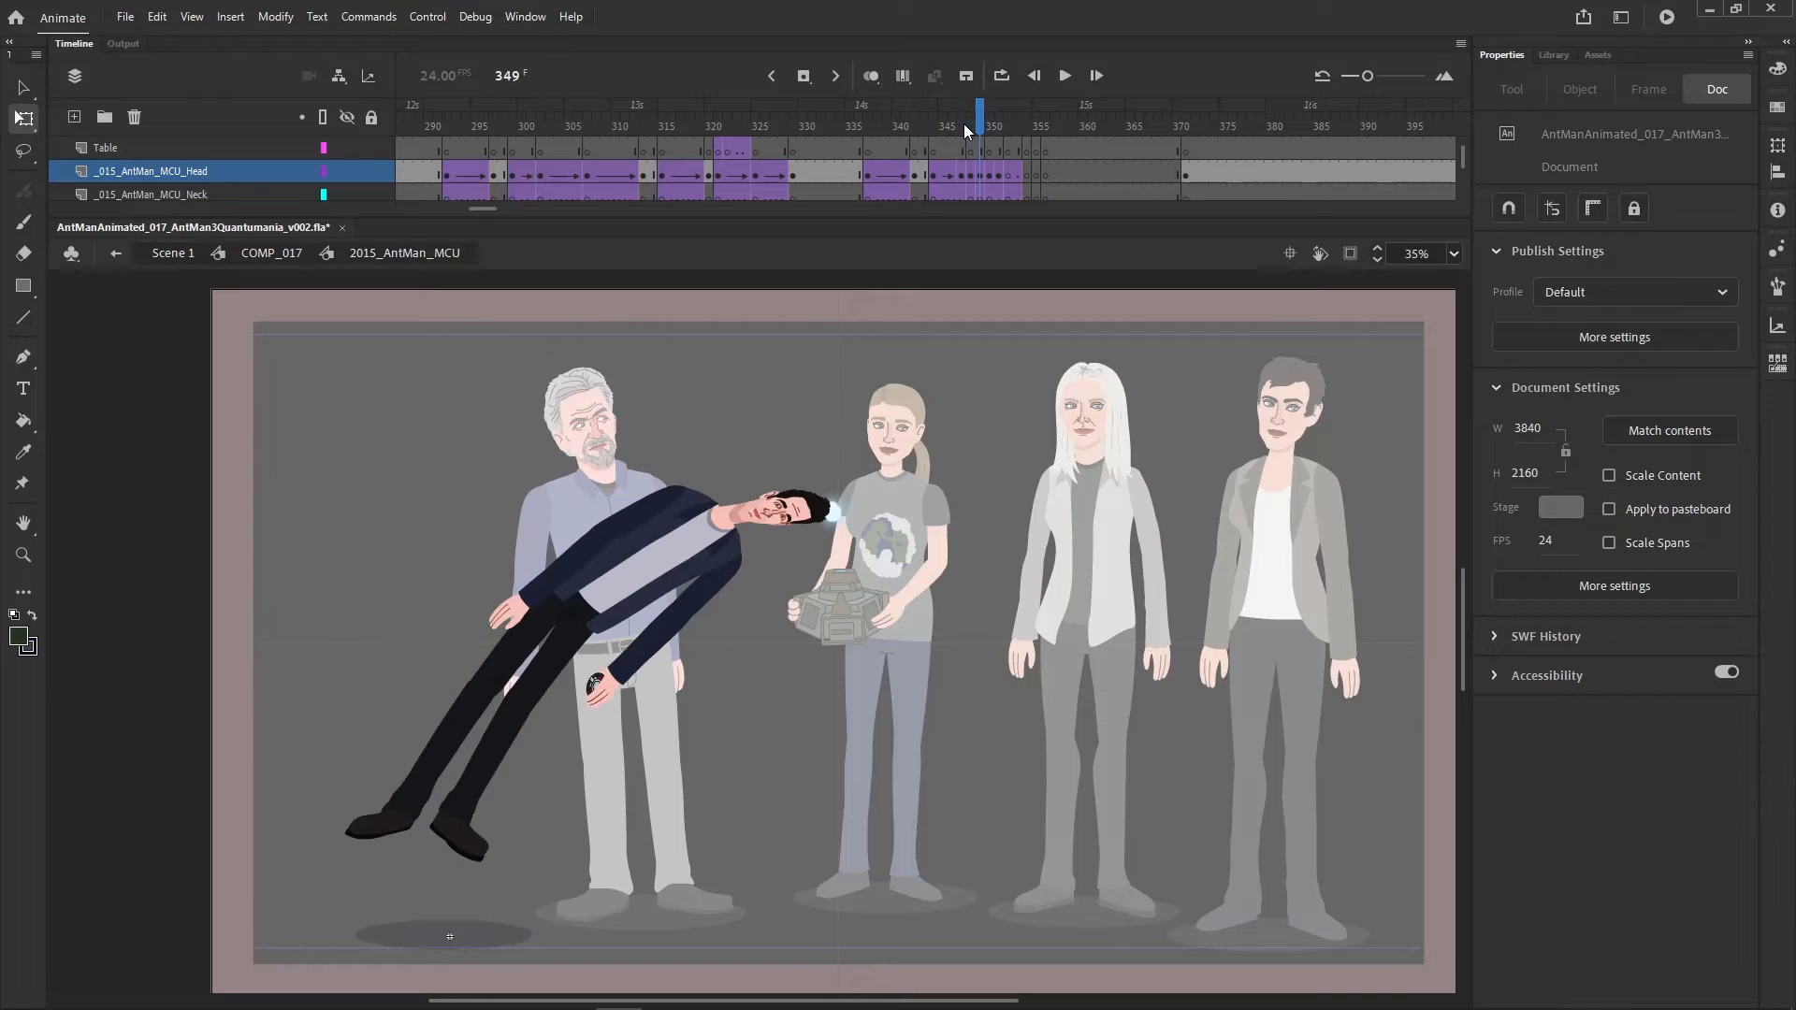
{"action": "key", "text": "period"}
{"action": "double_click", "coordinate": [1026, 549]}
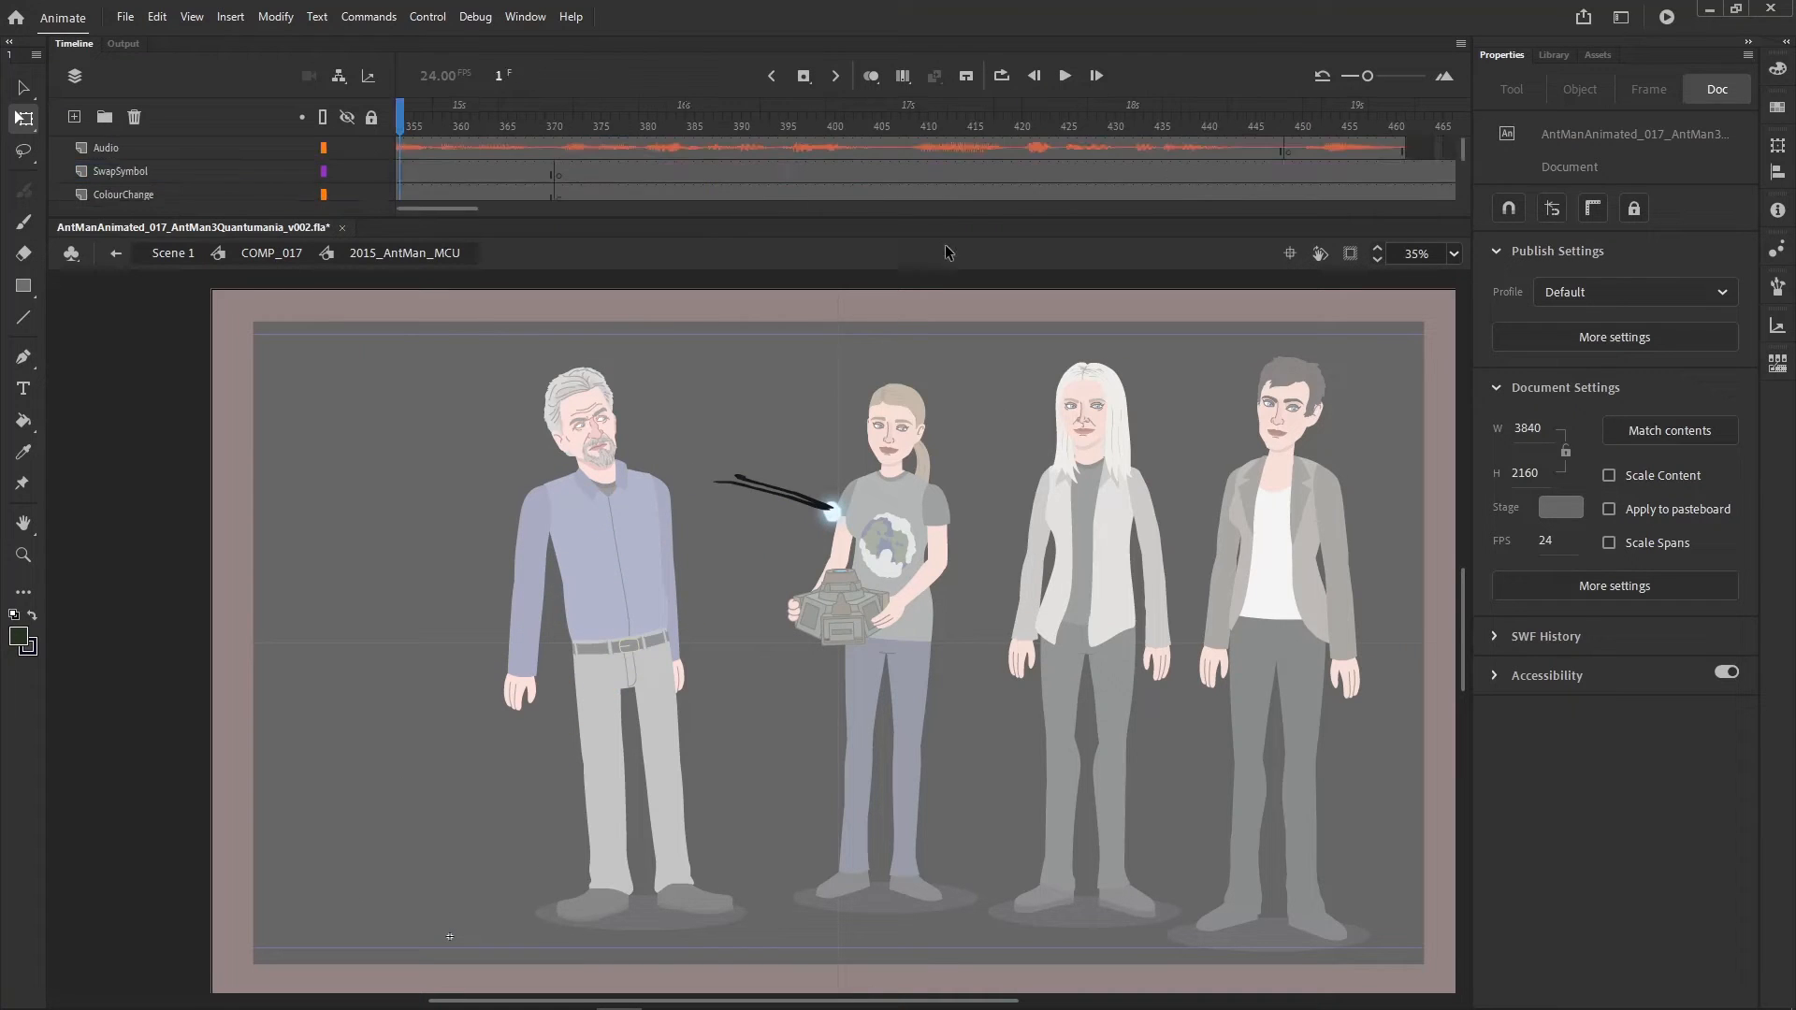
- Step through COMP_017 around frames 343 to 345 to compare both characters, and open Hank Pym's symbol
{"action": "left_click_drag", "start_coordinate": [923, 123], "coordinate": [801, 132]}
{"action": "key", "text": "period"}
{"action": "key", "text": "period"}
{"action": "key", "text": "period"}
{"action": "key", "text": "period"}
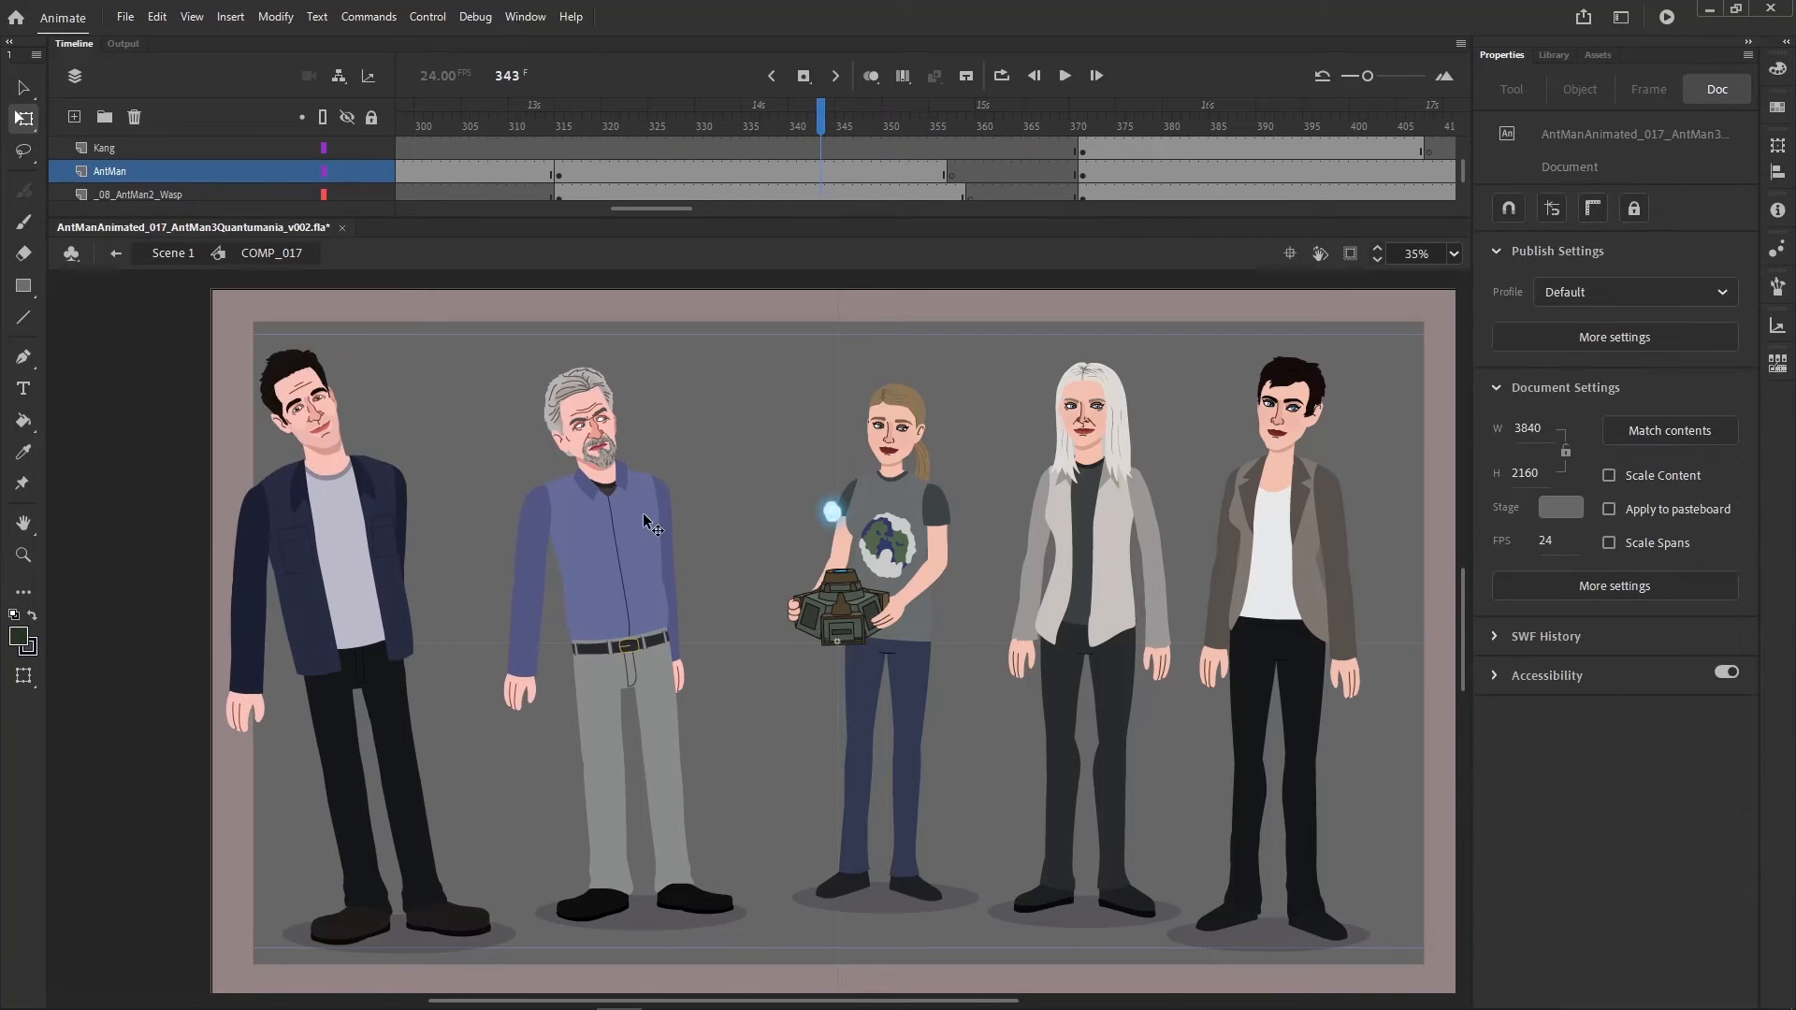
{"action": "left_click", "coordinate": [642, 506]}
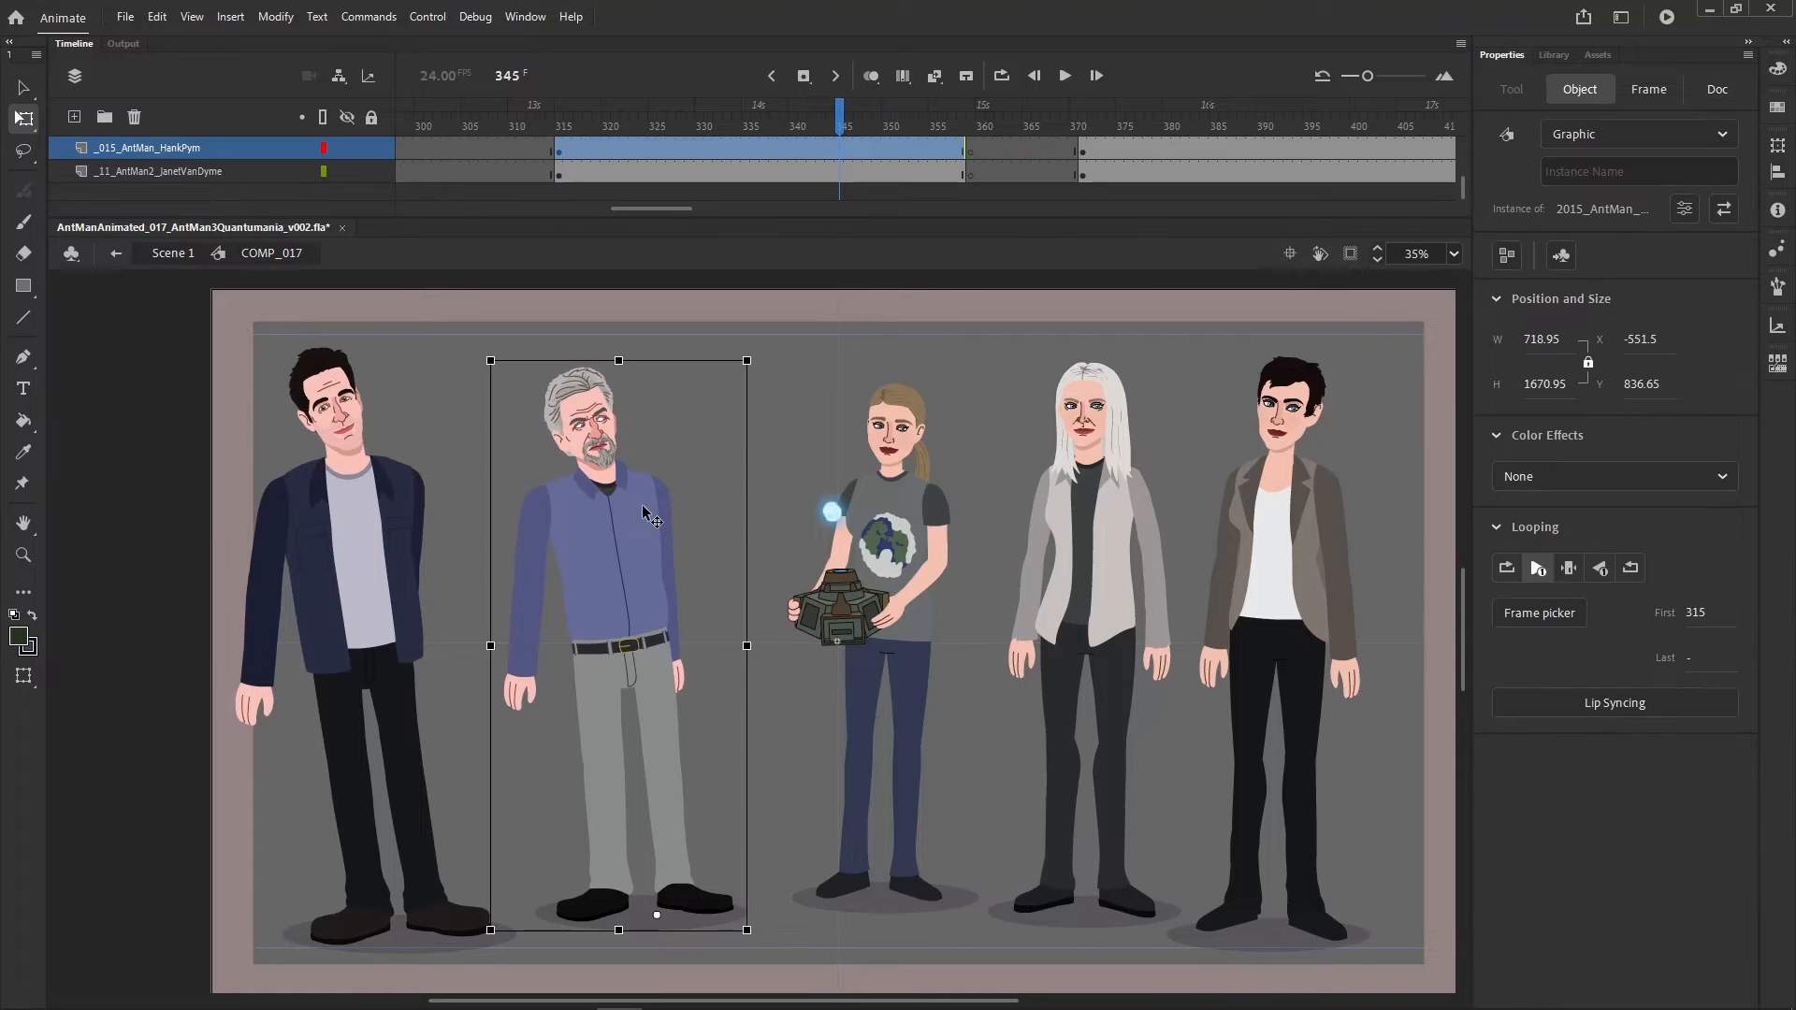
{"action": "double_click", "coordinate": [642, 507]}
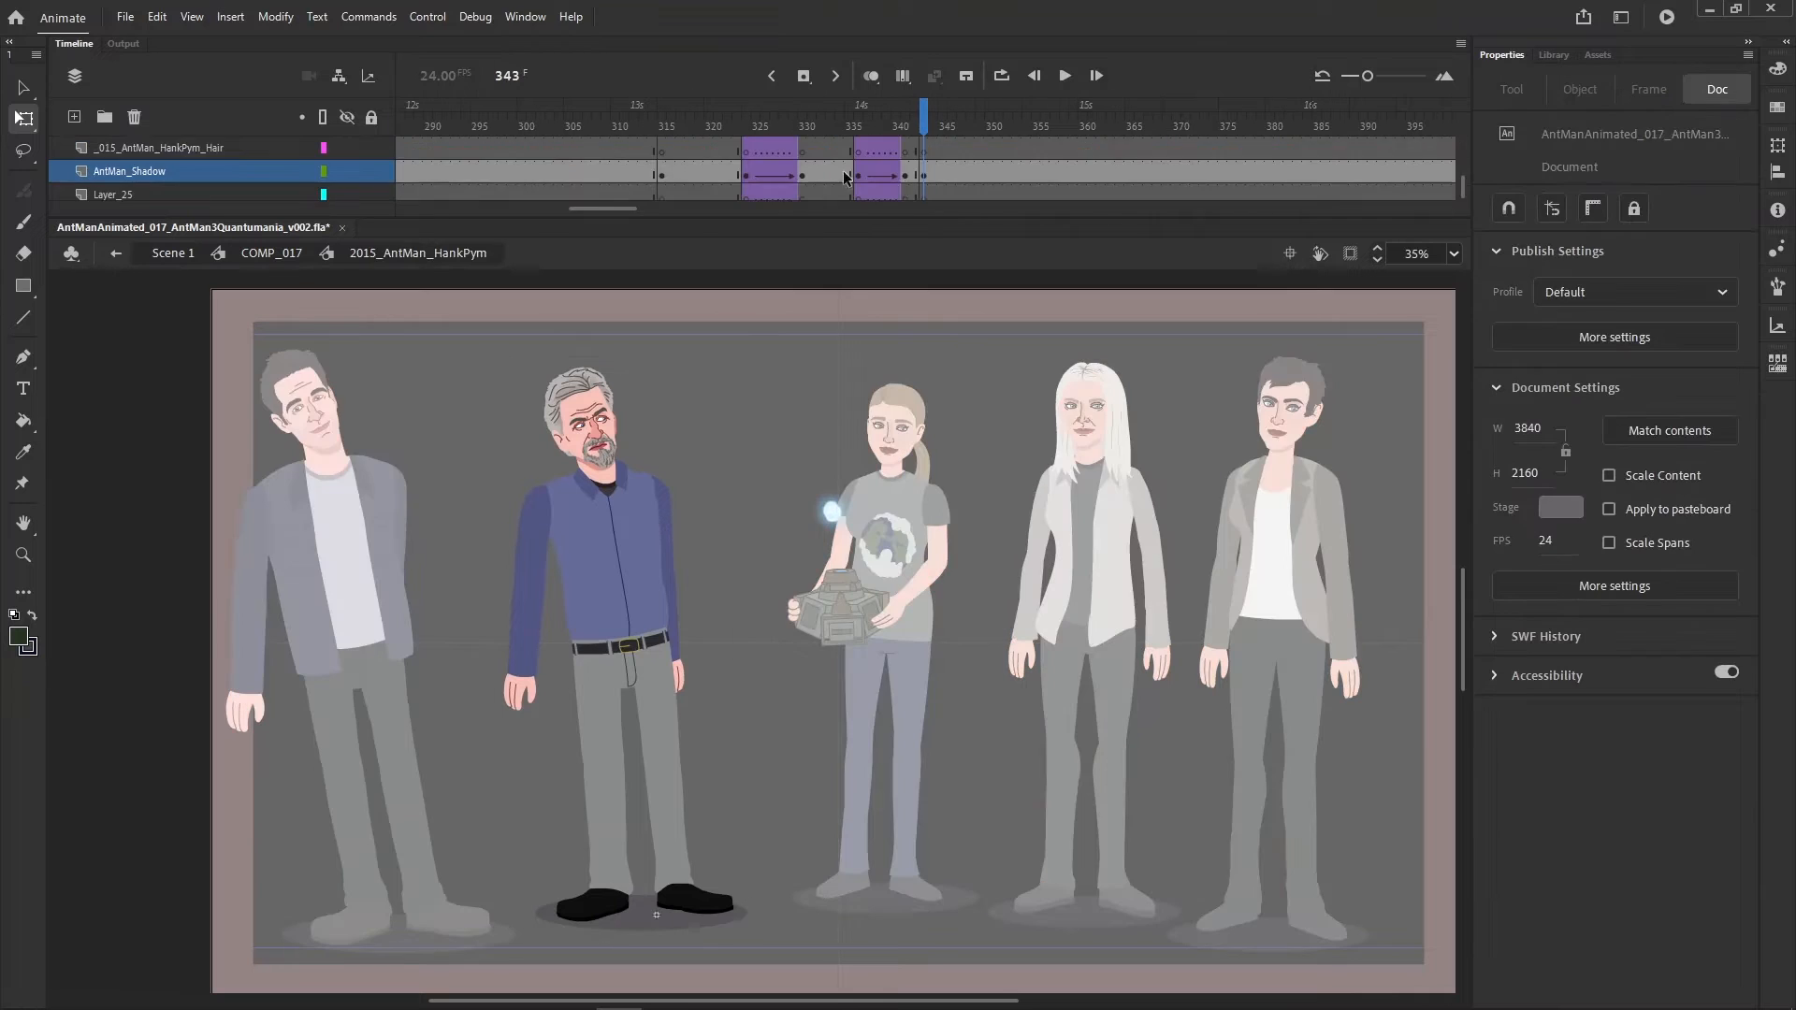
- Insert keyframes at frame 346 on all of Hank Pym's layers
{"action": "scroll", "coordinate": [958, 160], "scroll_direction": "up", "scroll_amount": 5}
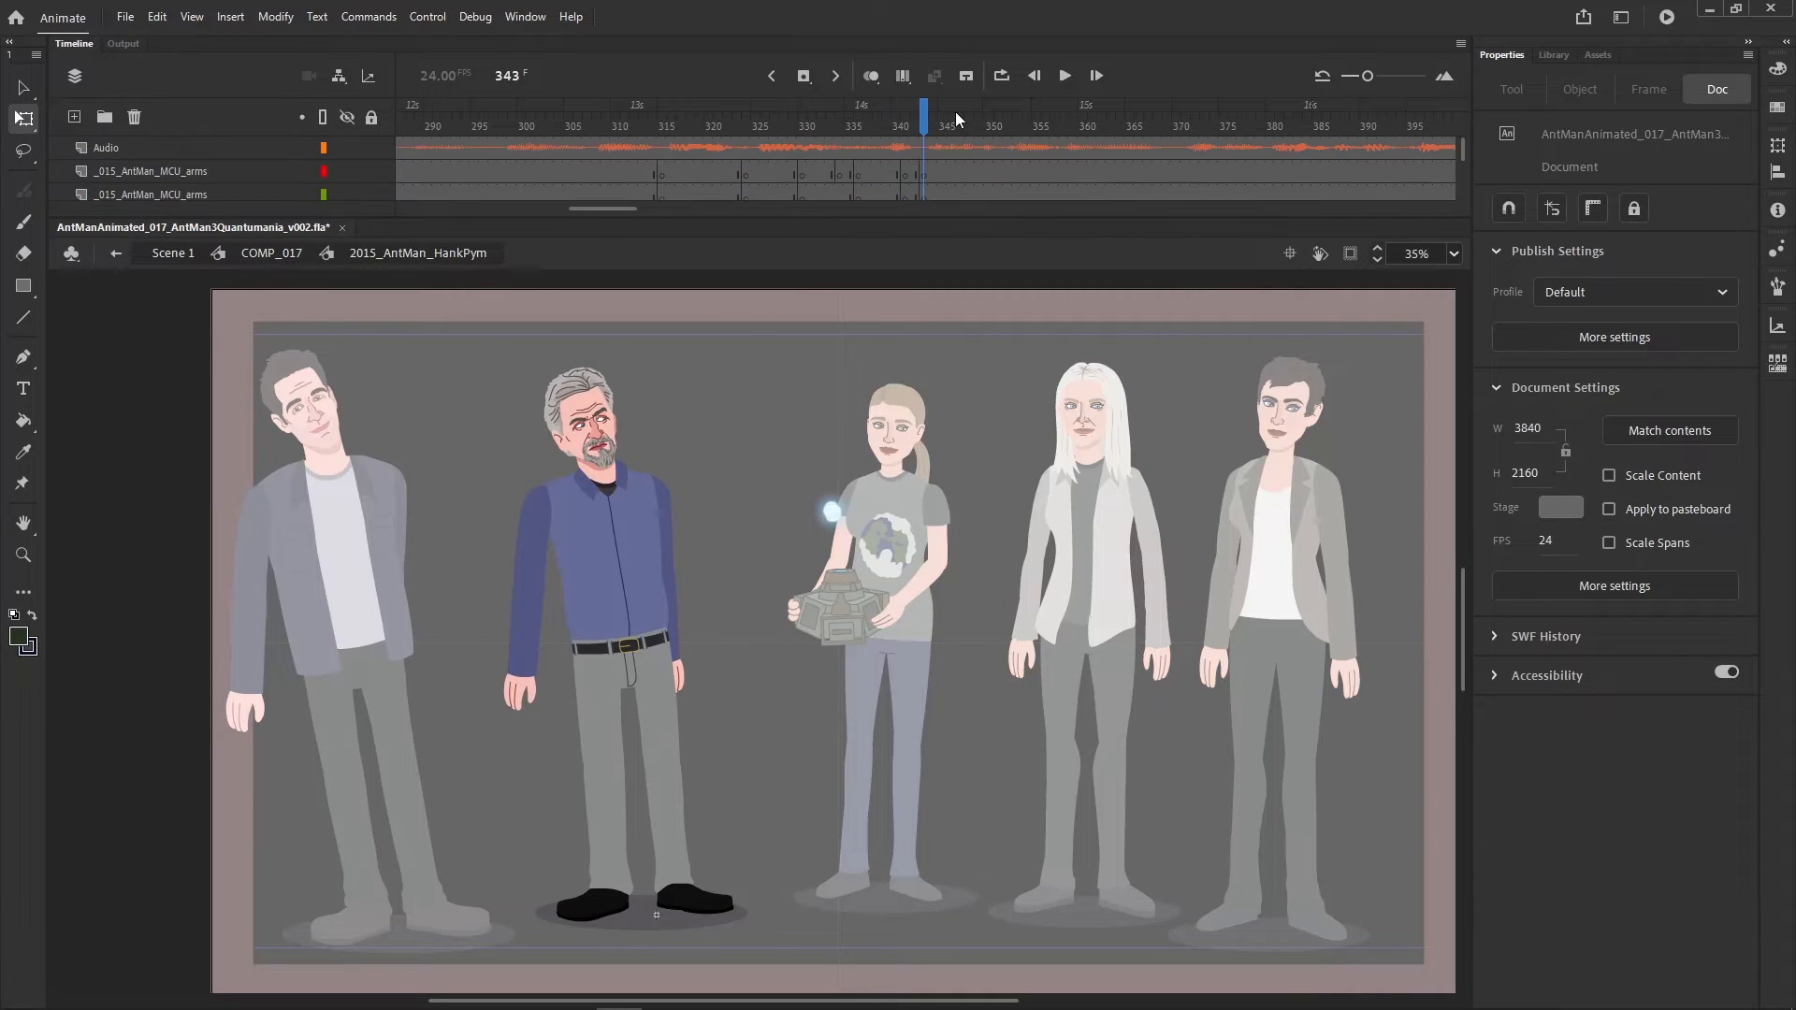
{"action": "left_click", "coordinate": [954, 173]}
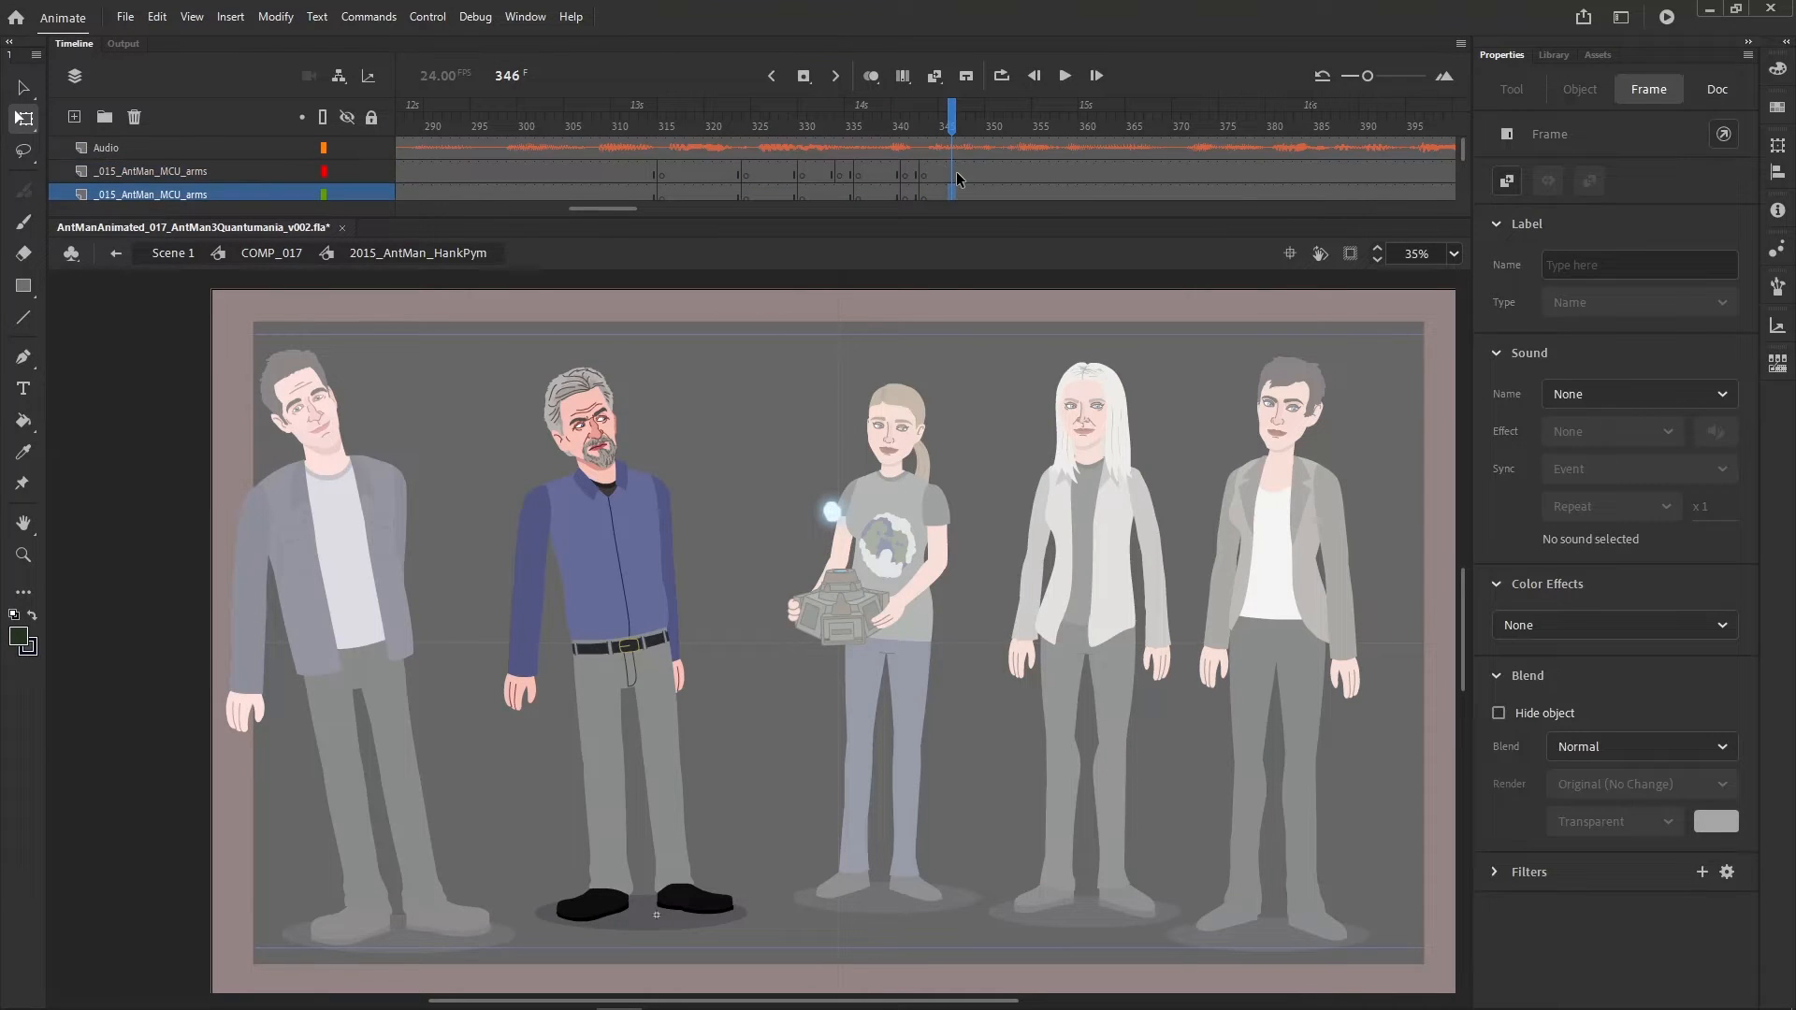
{"action": "scroll", "coordinate": [956, 171], "scroll_direction": "down", "scroll_amount": 1}
{"action": "left_click_drag", "start_coordinate": [956, 290], "coordinate": [958, 288]}
{"action": "scroll", "coordinate": [950, 178], "scroll_direction": "up", "scroll_amount": 5}
{"action": "left_click_drag", "start_coordinate": [950, 174], "coordinate": [950, 285]}
{"action": "left_click", "coordinate": [1001, 685]}
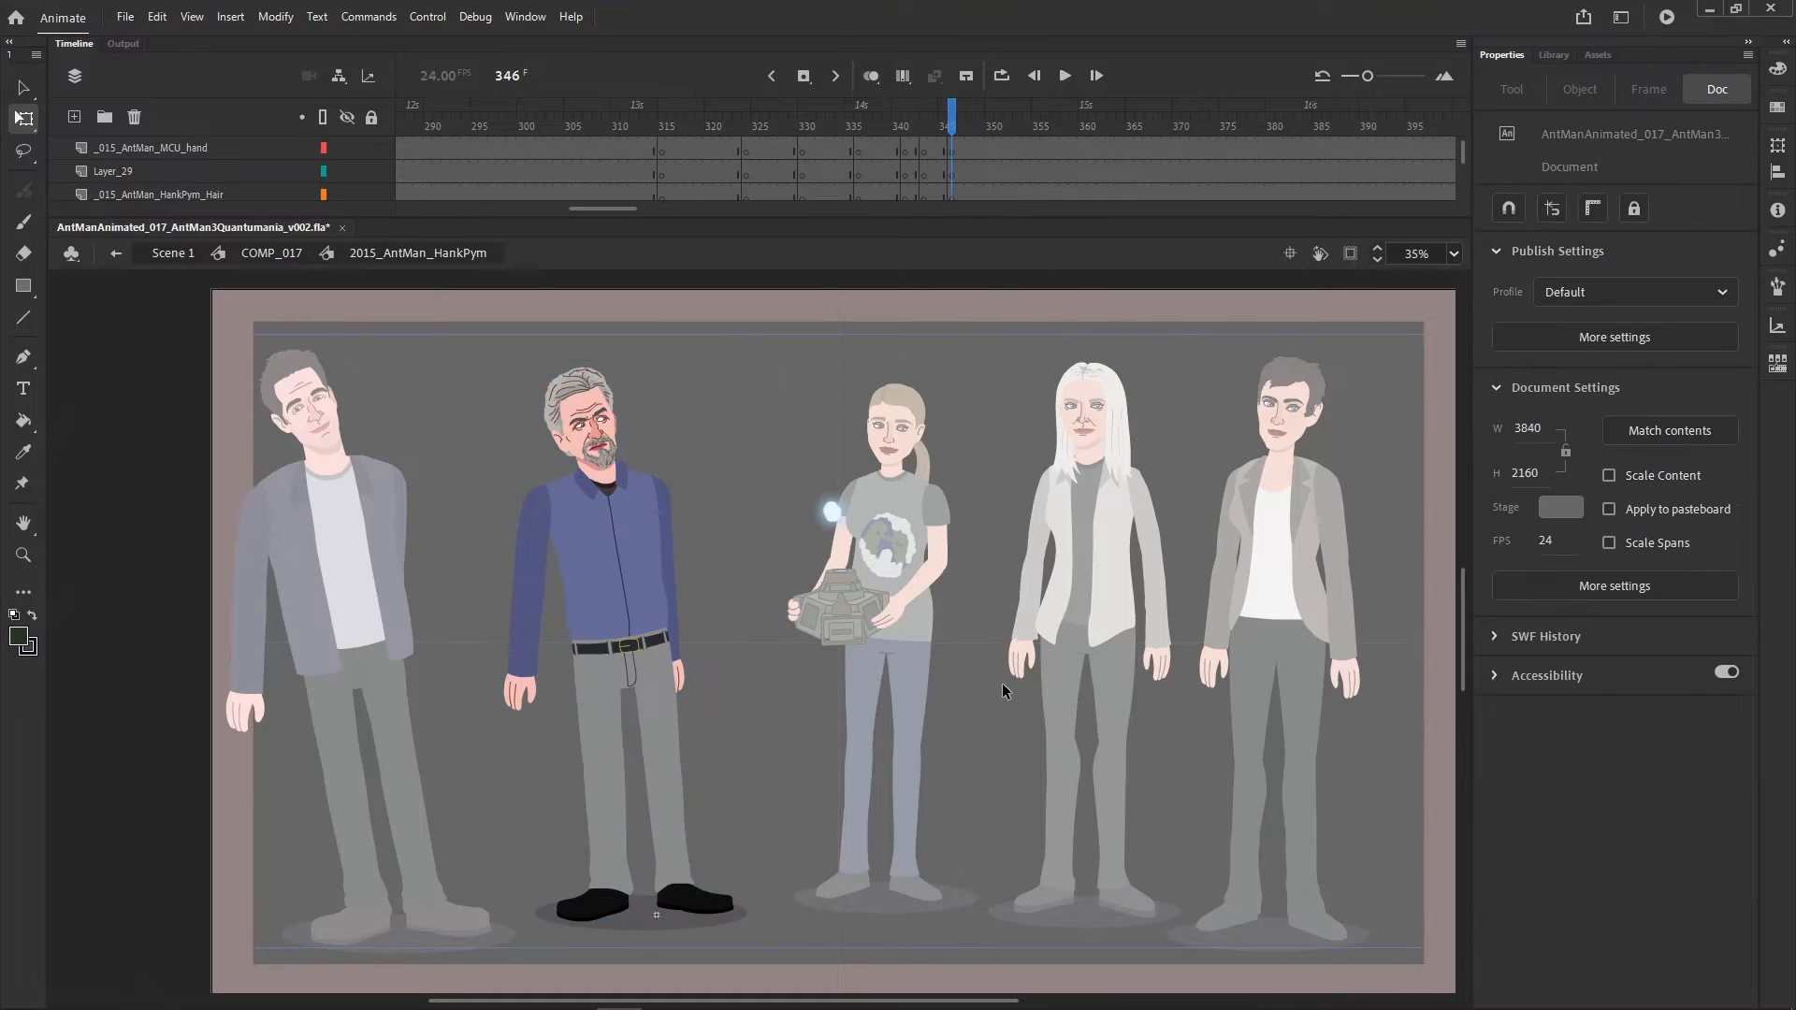
- Rotate Hank Pym's head toward Cassie at frame 346 so it sits almost upright
{"action": "left_click_drag", "start_coordinate": [470, 355], "coordinate": [627, 420]}
{"action": "left_click_drag", "start_coordinate": [620, 355], "coordinate": [631, 358]}
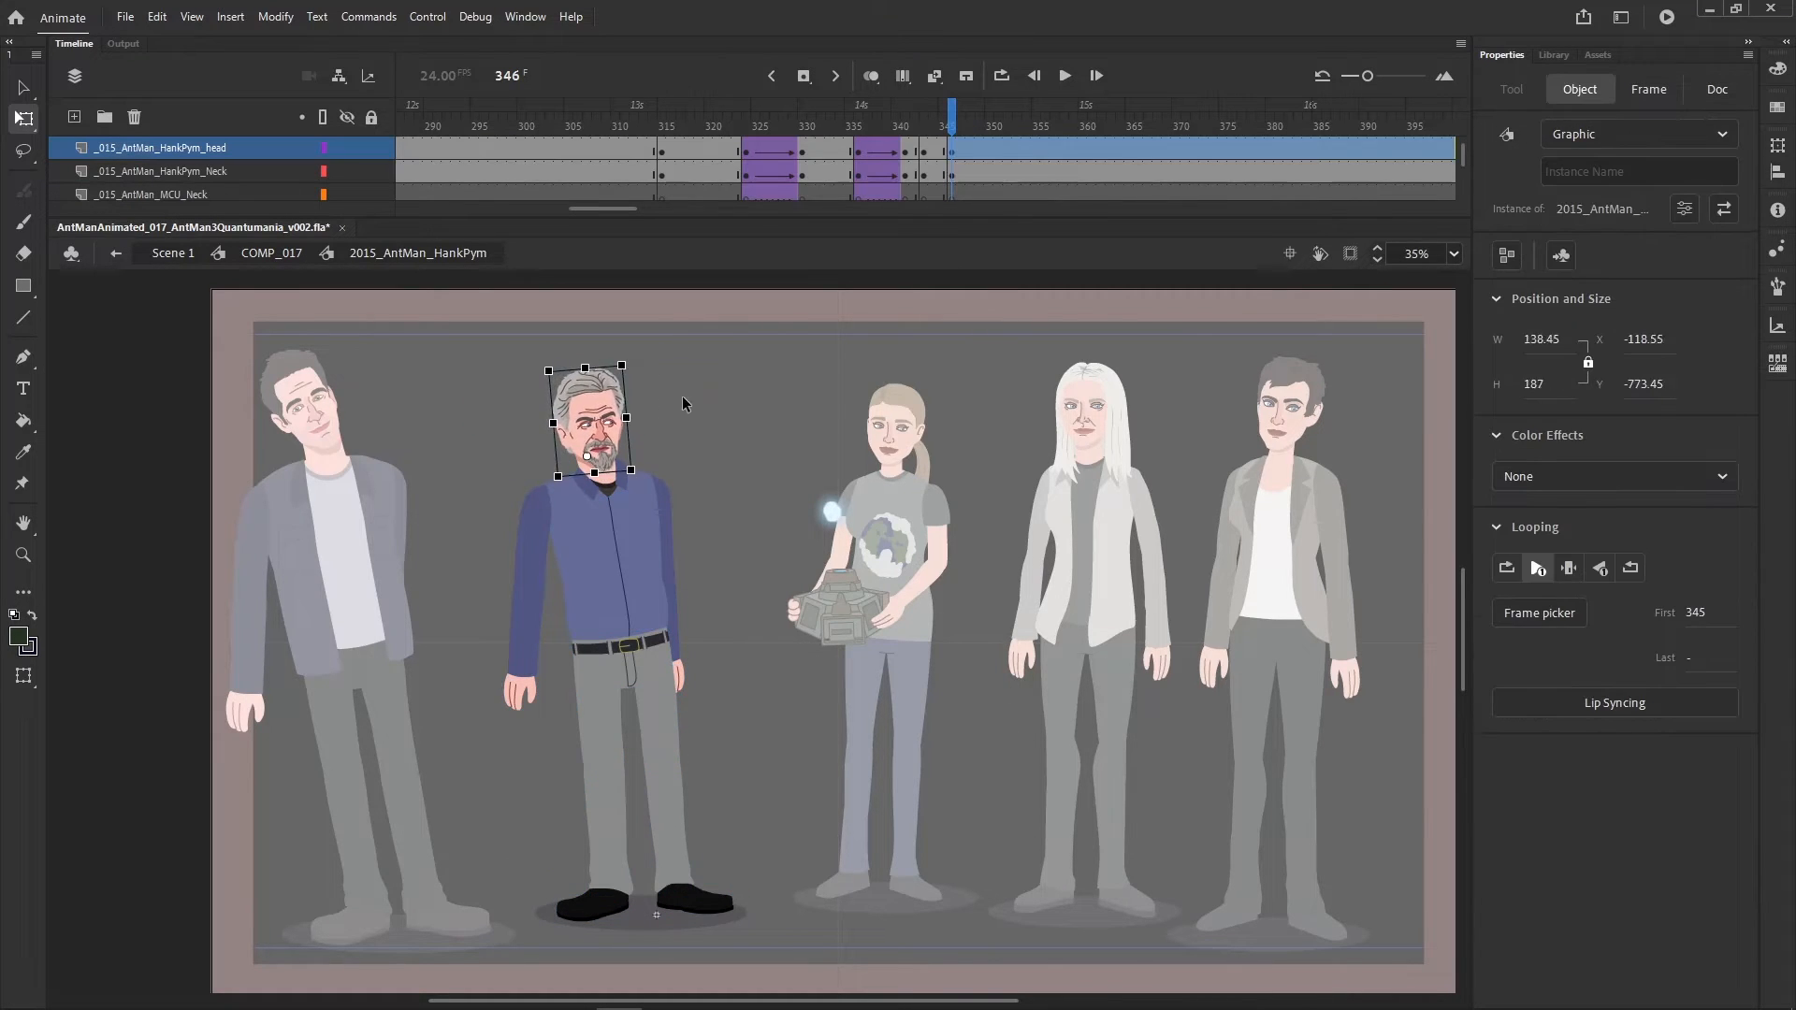
{"action": "left_click", "coordinate": [681, 396]}
- Lean Hank Pym's legs, pelvis, torso and neck together toward Cassie at frame 346, pivoting at the feet
{"action": "left_click_drag", "start_coordinate": [542, 828], "coordinate": [707, 731]}
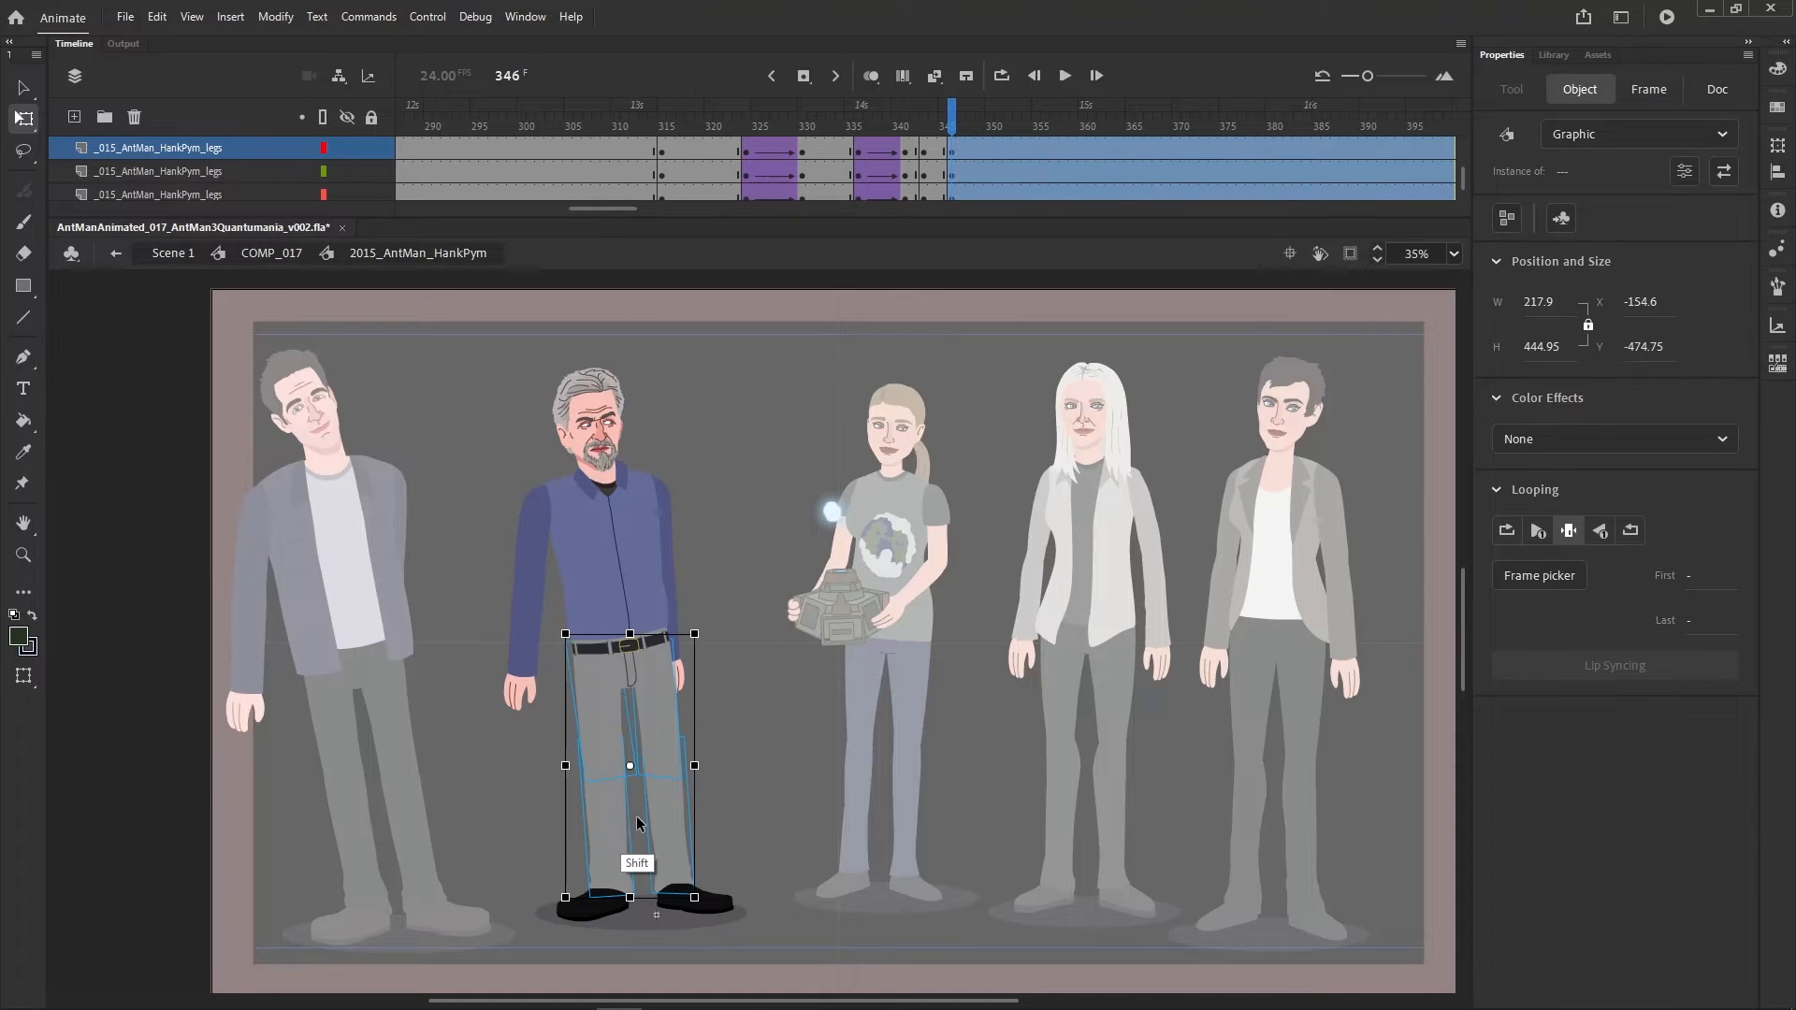
{"action": "left_click", "coordinate": [622, 496], "text": "shift"}
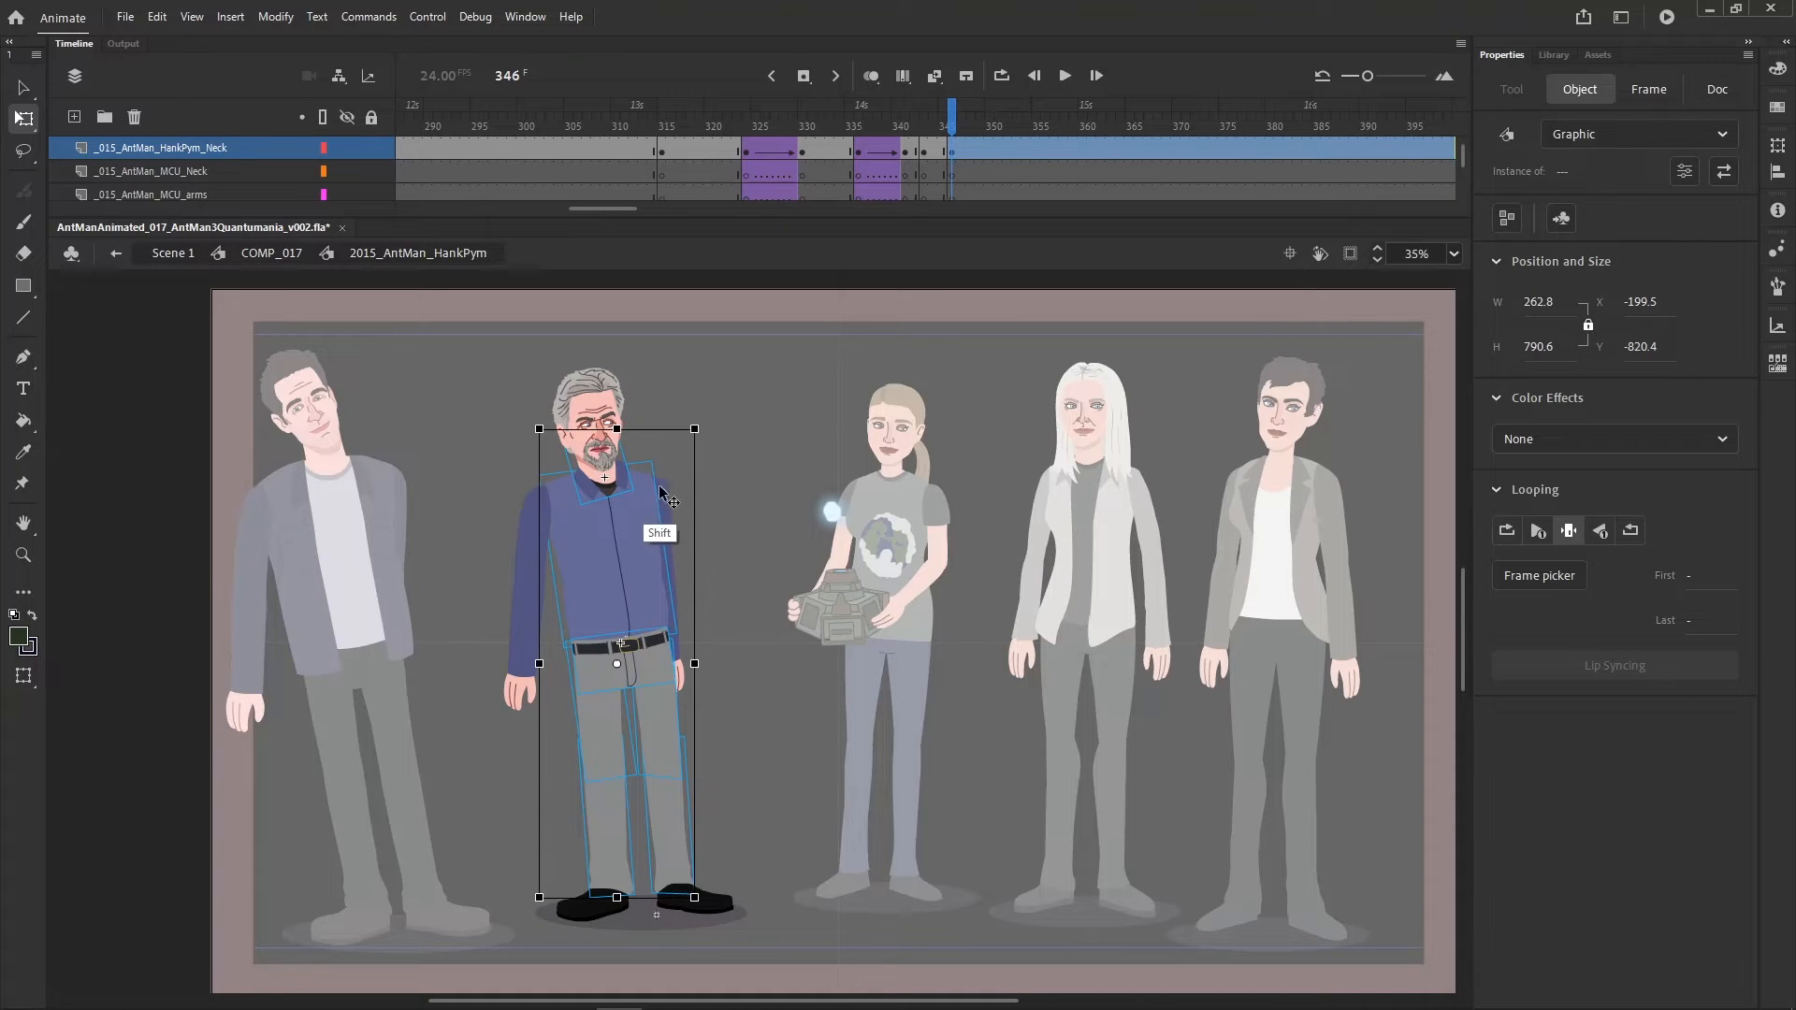
{"action": "left_click_drag", "start_coordinate": [617, 665], "coordinate": [648, 910]}
{"action": "left_click_drag", "start_coordinate": [645, 428], "coordinate": [778, 435]}
{"action": "left_click", "coordinate": [880, 484]}
- Rotate Hank Pym's pelvis, torso and neck further toward Cassie about the hips at frame 346
{"action": "left_click", "coordinate": [675, 668]}
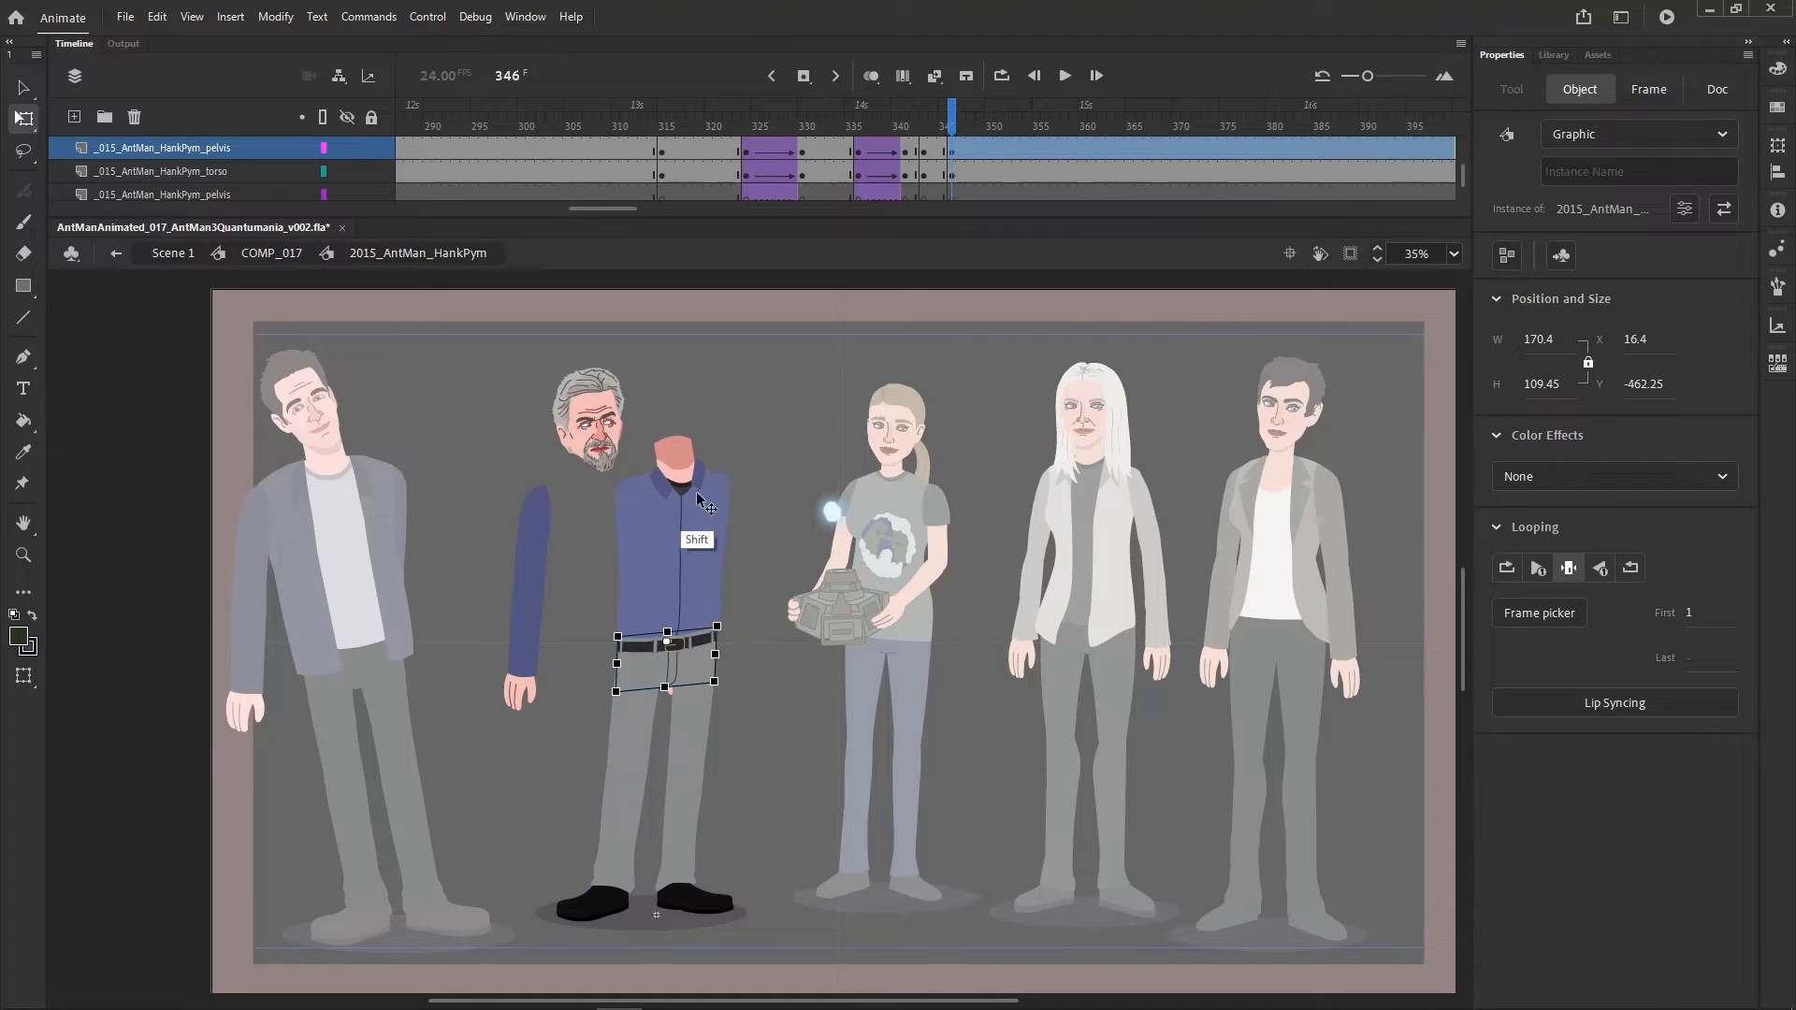
{"action": "left_click", "coordinate": [688, 486], "text": "shift"}
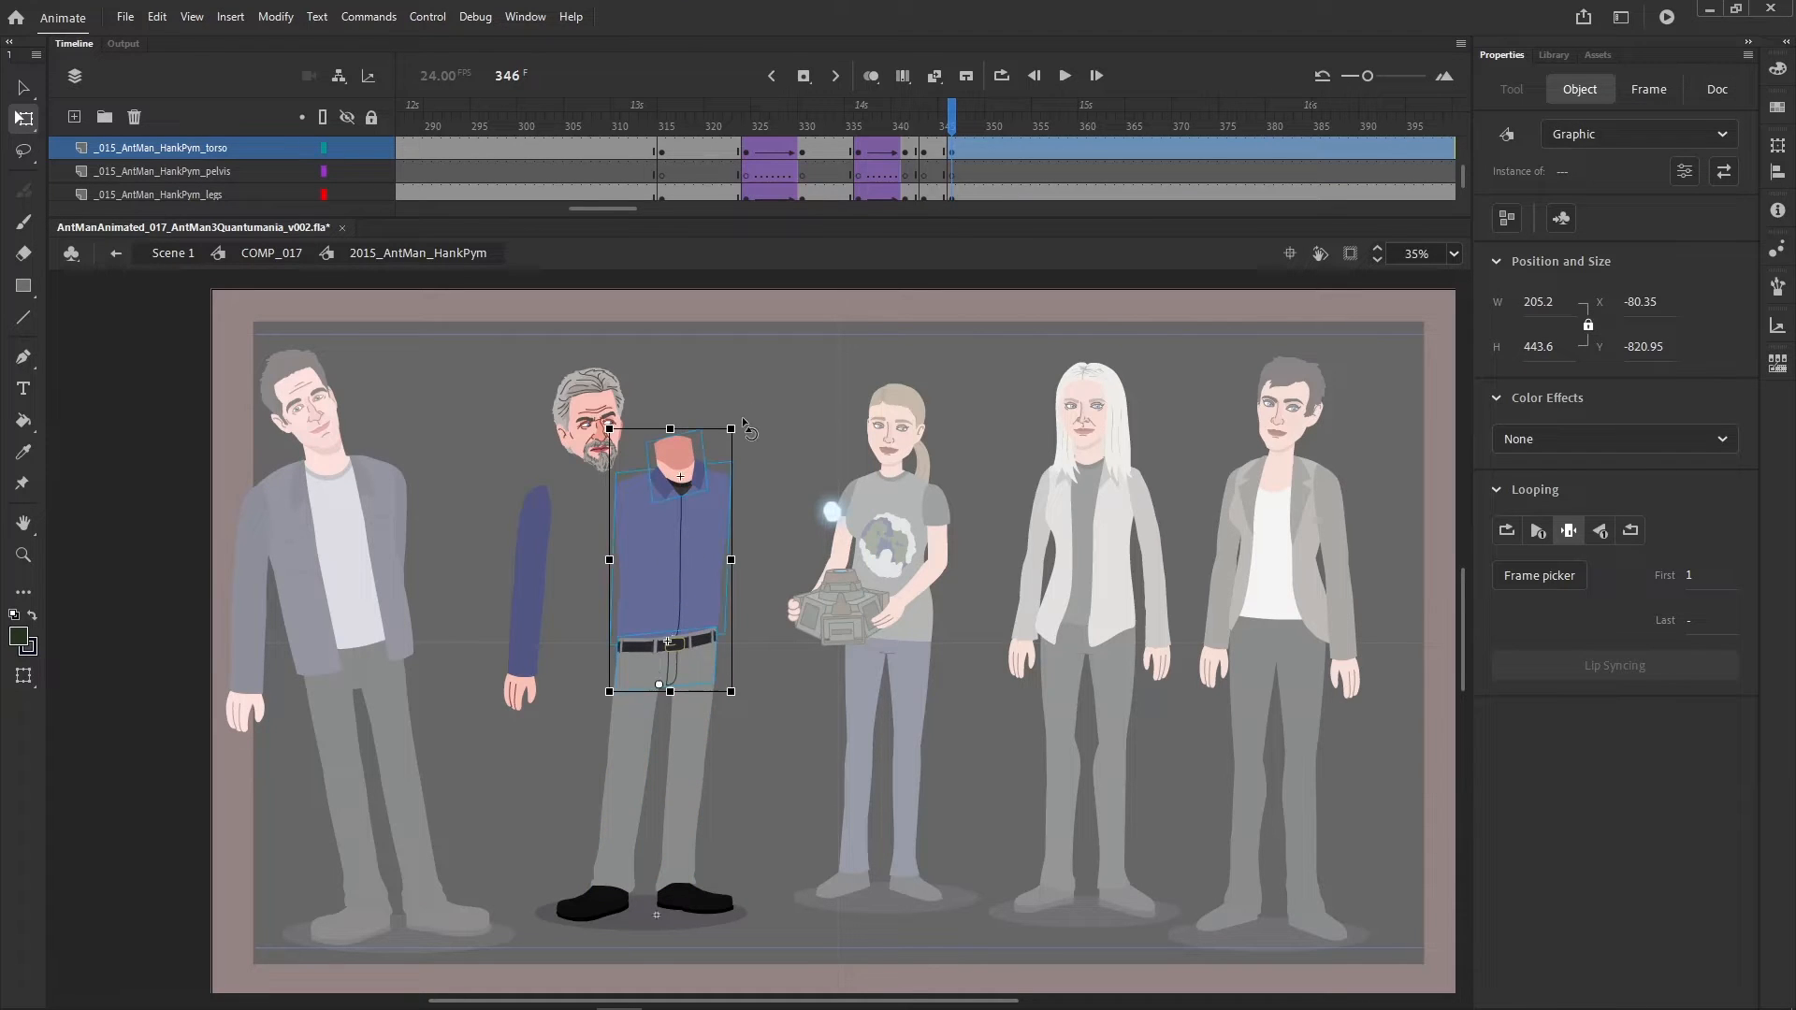
{"action": "mouse_move", "coordinate": [745, 427]}
{"action": "left_mouse_down"}
{"action": "mouse_move", "coordinate": [782, 459]}
{"action": "mouse_move", "coordinate": [767, 450]}
{"action": "left_mouse_up"}
{"action": "left_click", "coordinate": [790, 487]}
- Slant Hank Pym's pelvis down toward Cassie's side and tilt his neck further into the lean at frame 346
{"action": "left_click", "coordinate": [702, 666]}
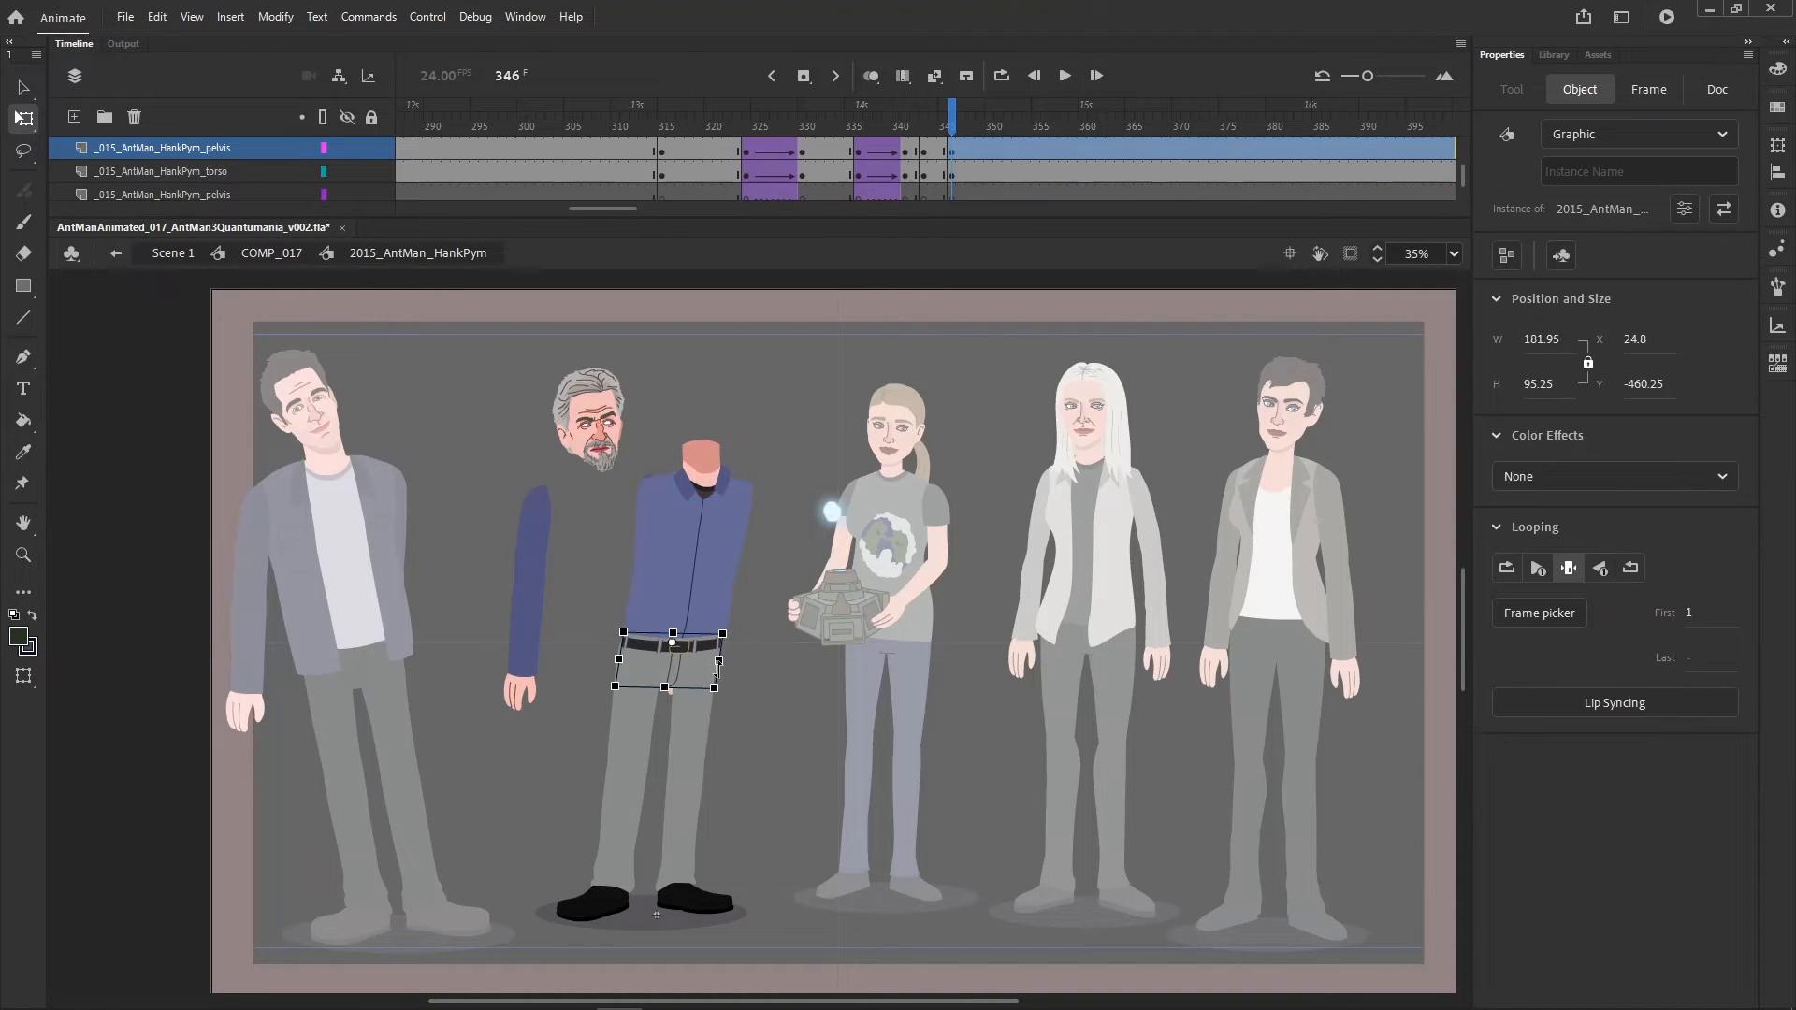
{"action": "left_click_drag", "start_coordinate": [717, 666], "coordinate": [720, 638]}
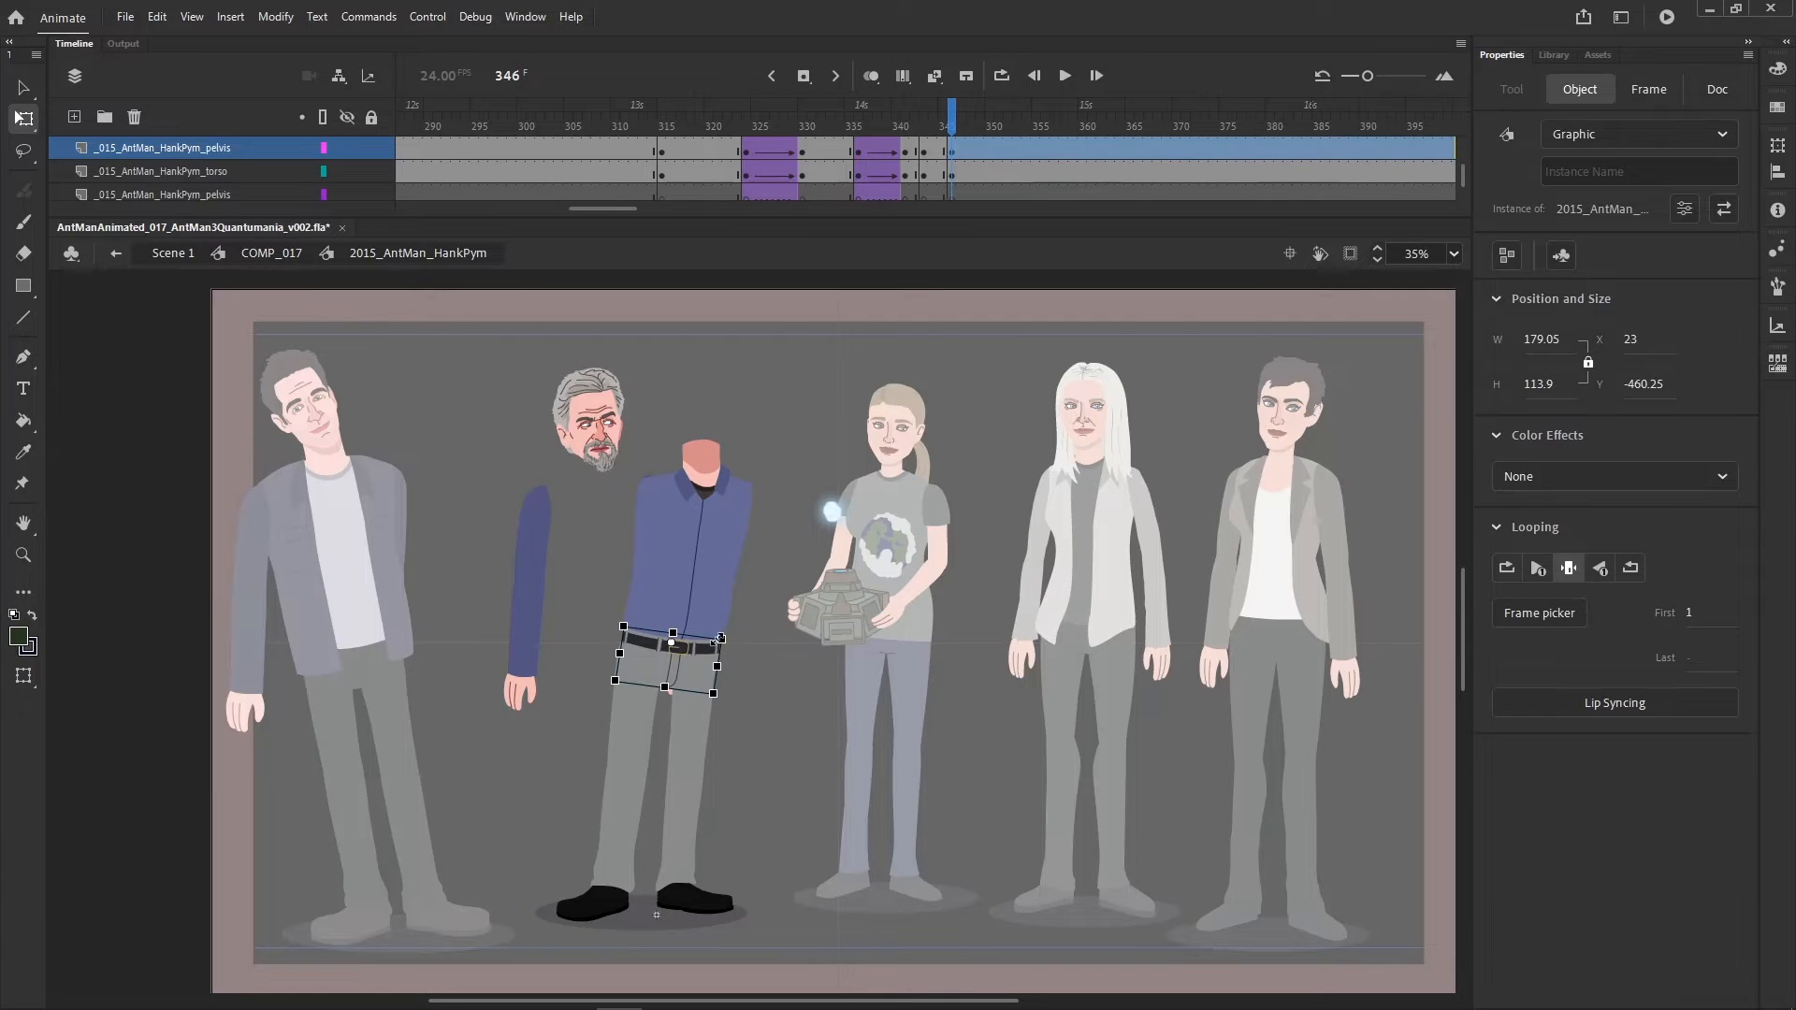
{"action": "left_click_drag", "start_coordinate": [768, 409], "coordinate": [748, 447]}
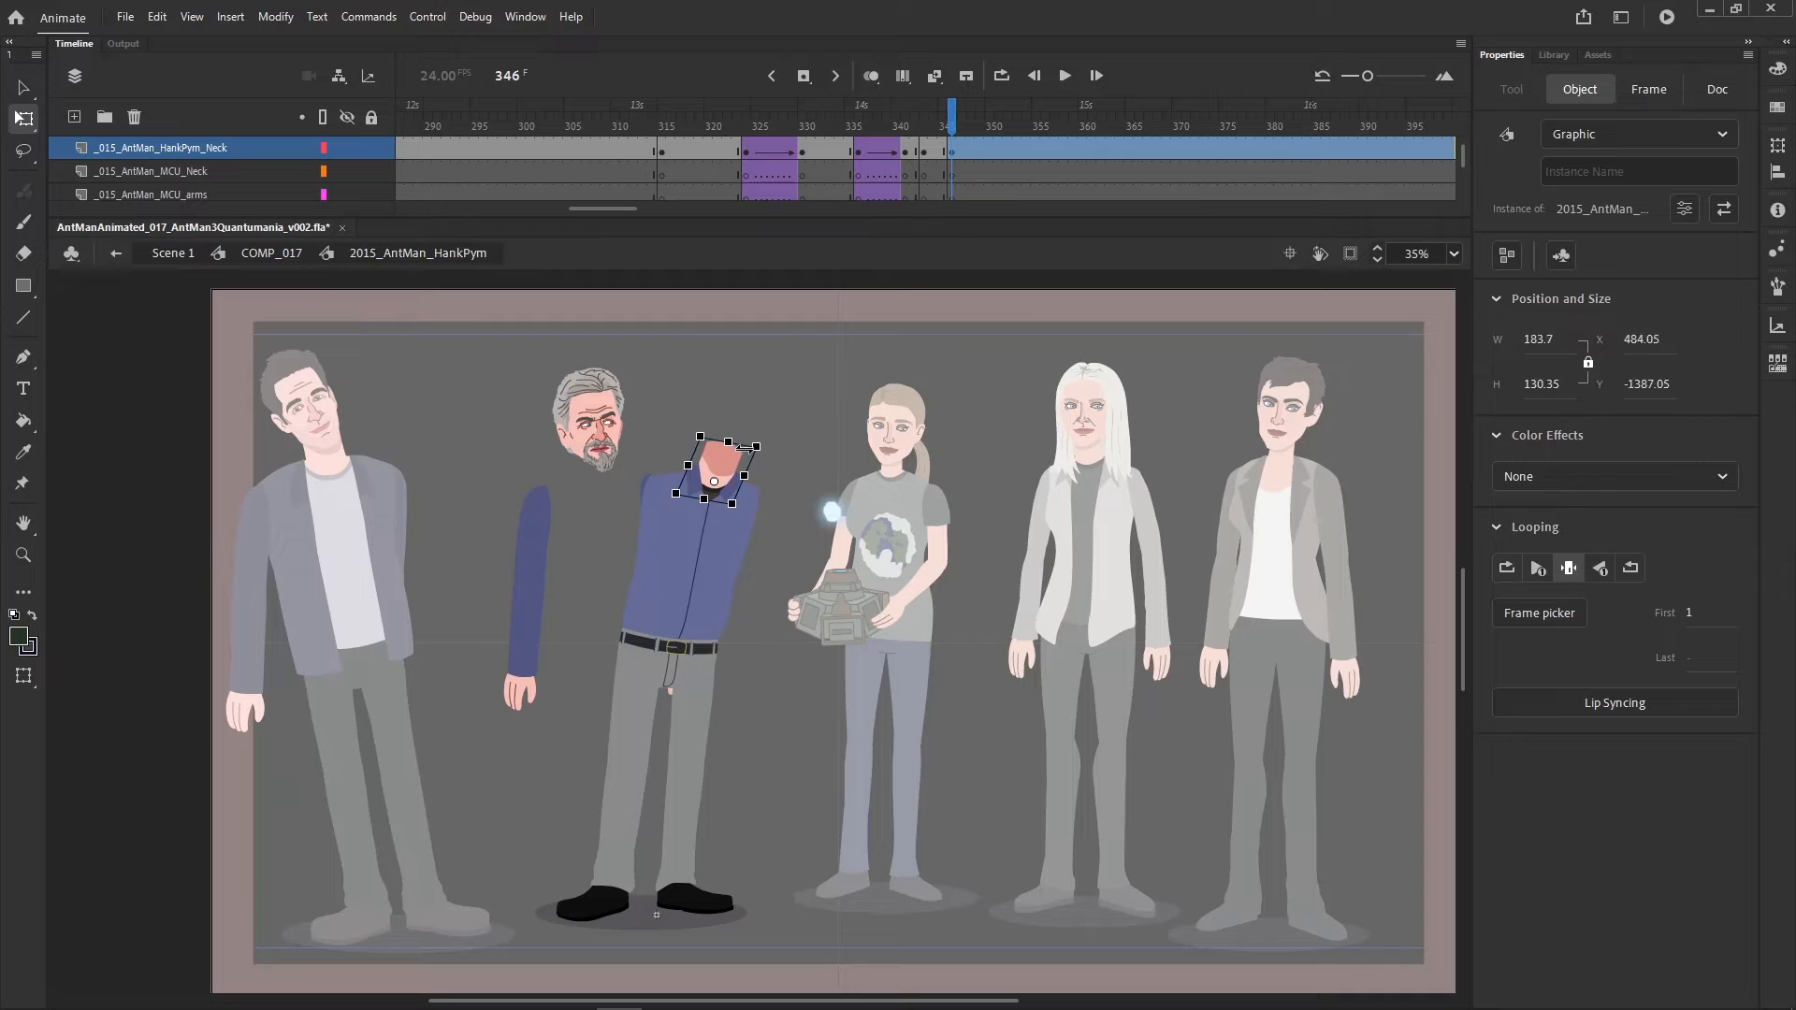
{"action": "left_click", "coordinate": [810, 451]}
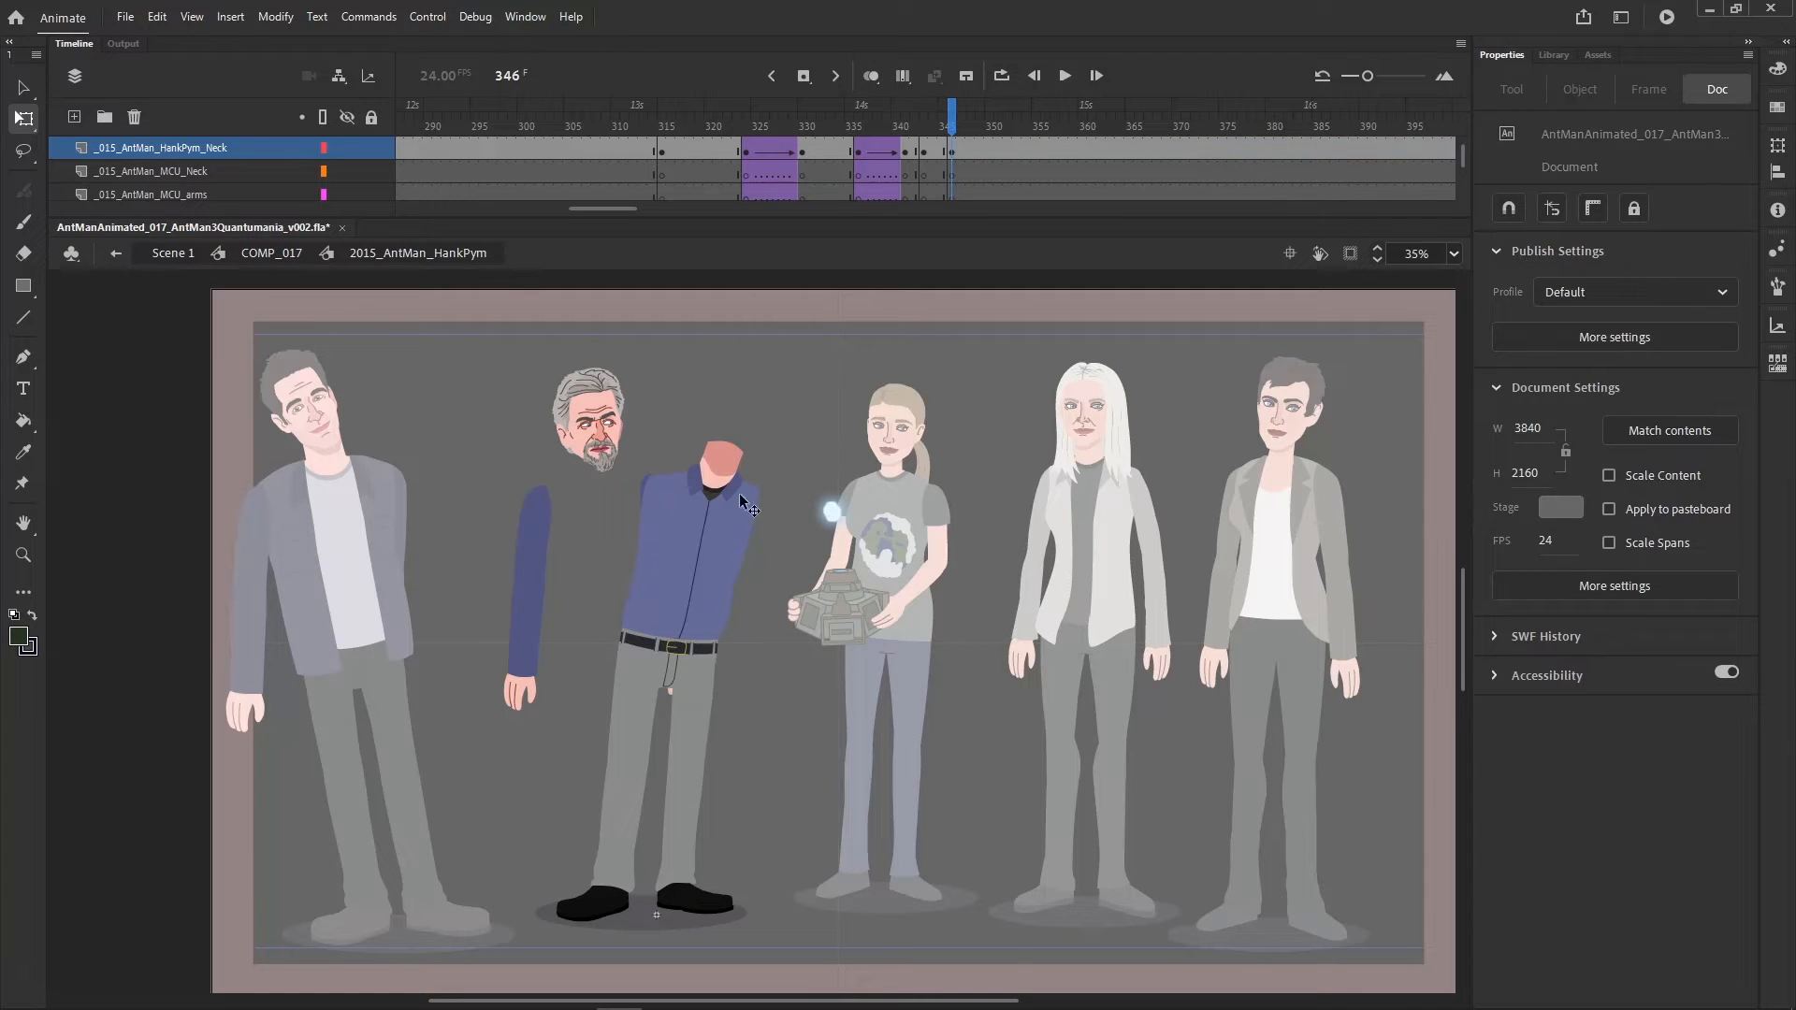
- Attach Hank Pym's arm on Cassie's side to the leaned shoulder at frame 346 and swing it outward from the hip
{"action": "left_click_drag", "start_coordinate": [619, 567], "coordinate": [682, 541]}
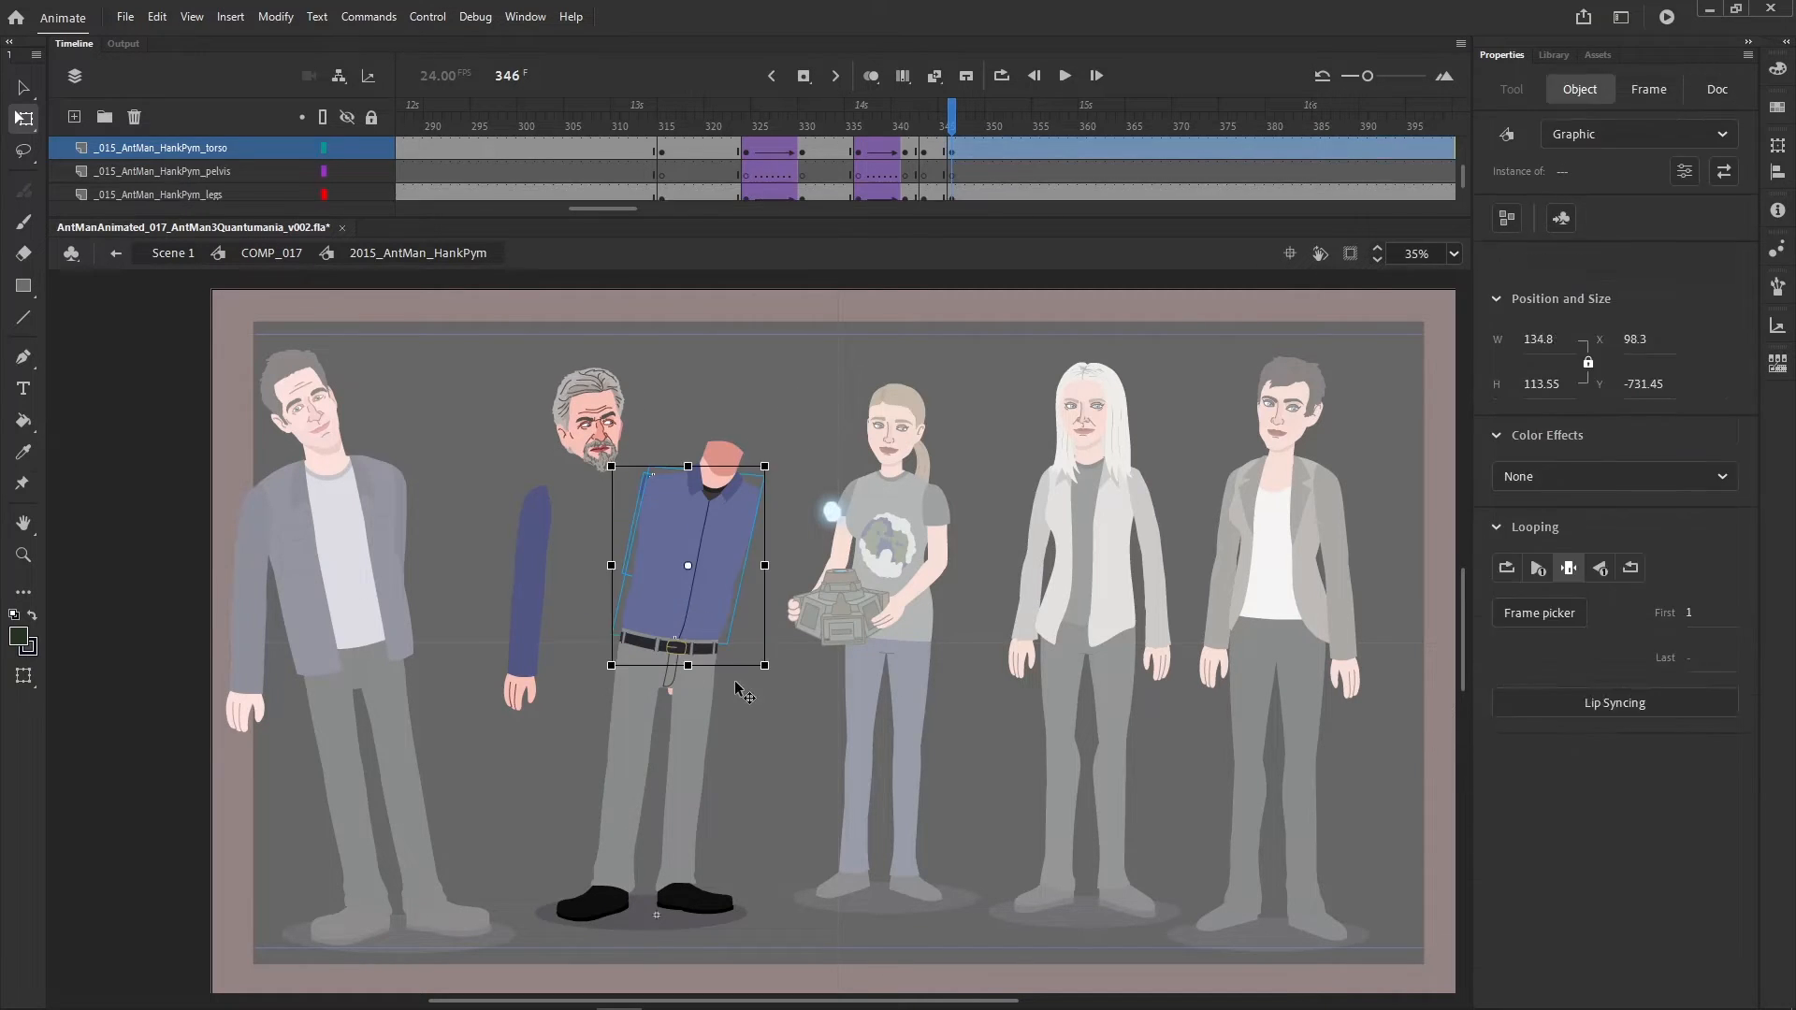
{"action": "left_click", "coordinate": [678, 674], "text": "shift"}
{"action": "left_click", "coordinate": [691, 677], "text": "shift"}
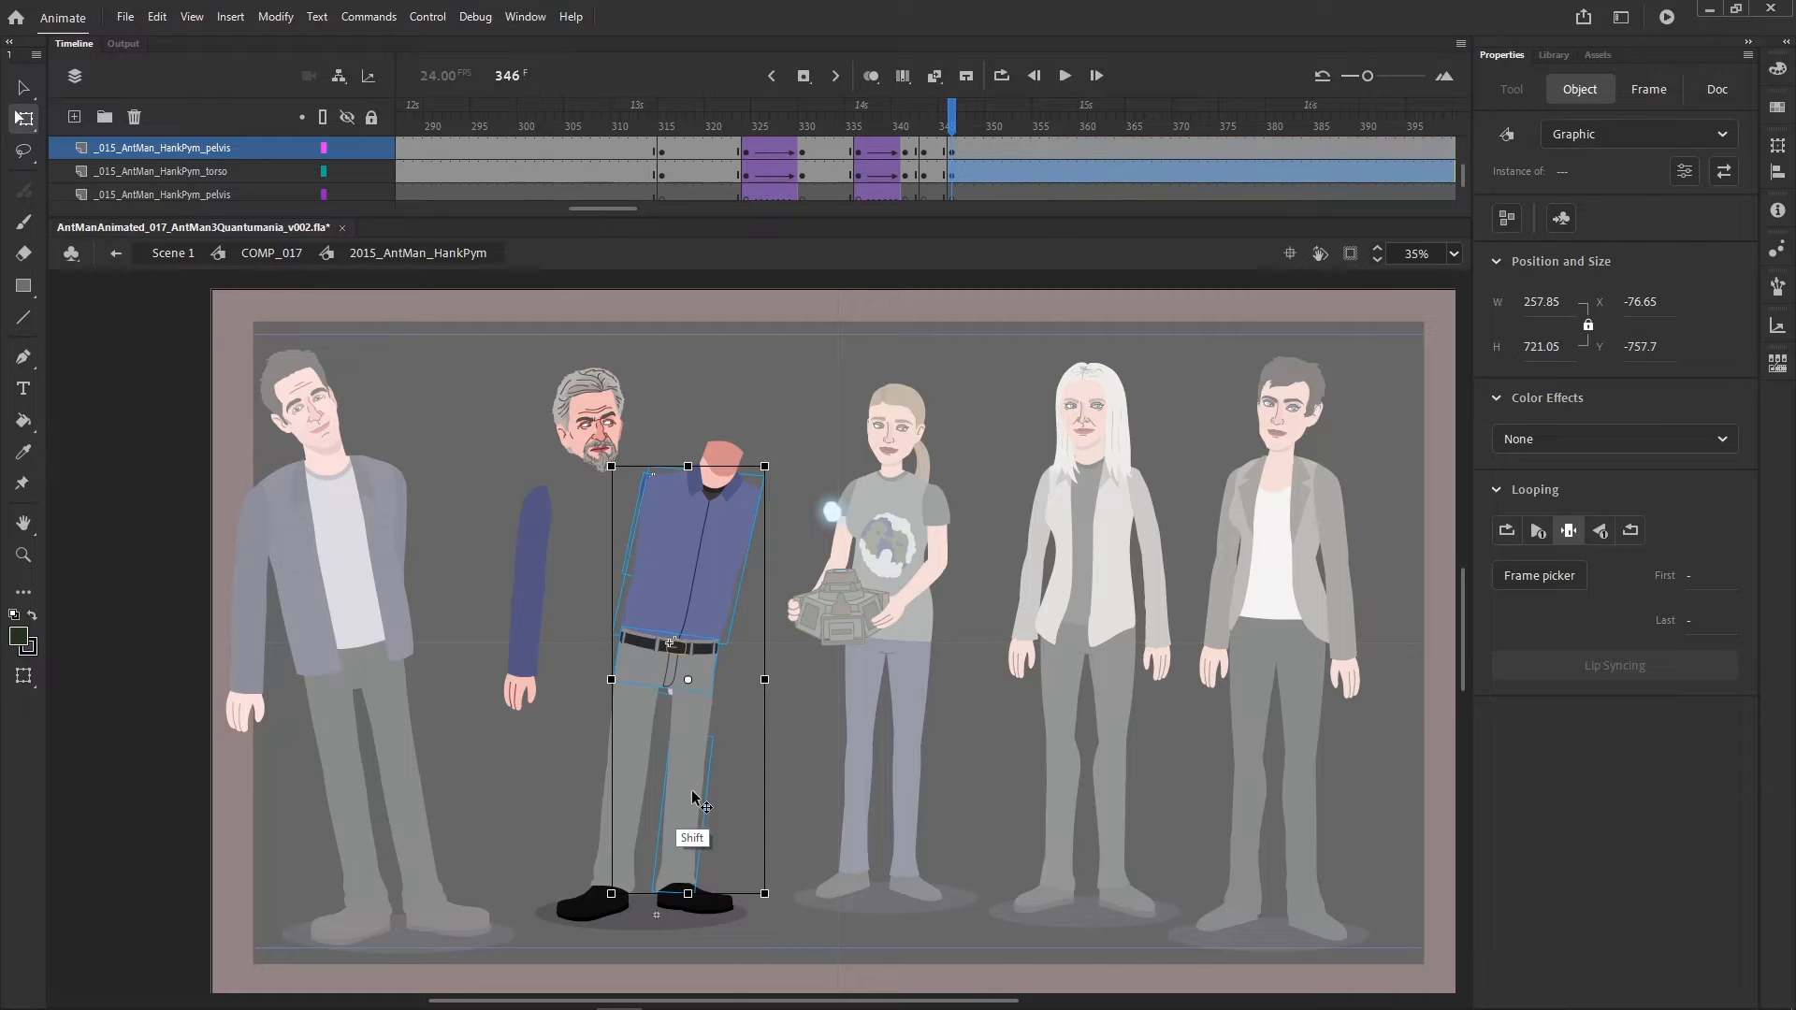
{"action": "left_click", "coordinate": [688, 830], "text": "shift"}
{"action": "left_click", "coordinate": [707, 582], "text": "shift"}
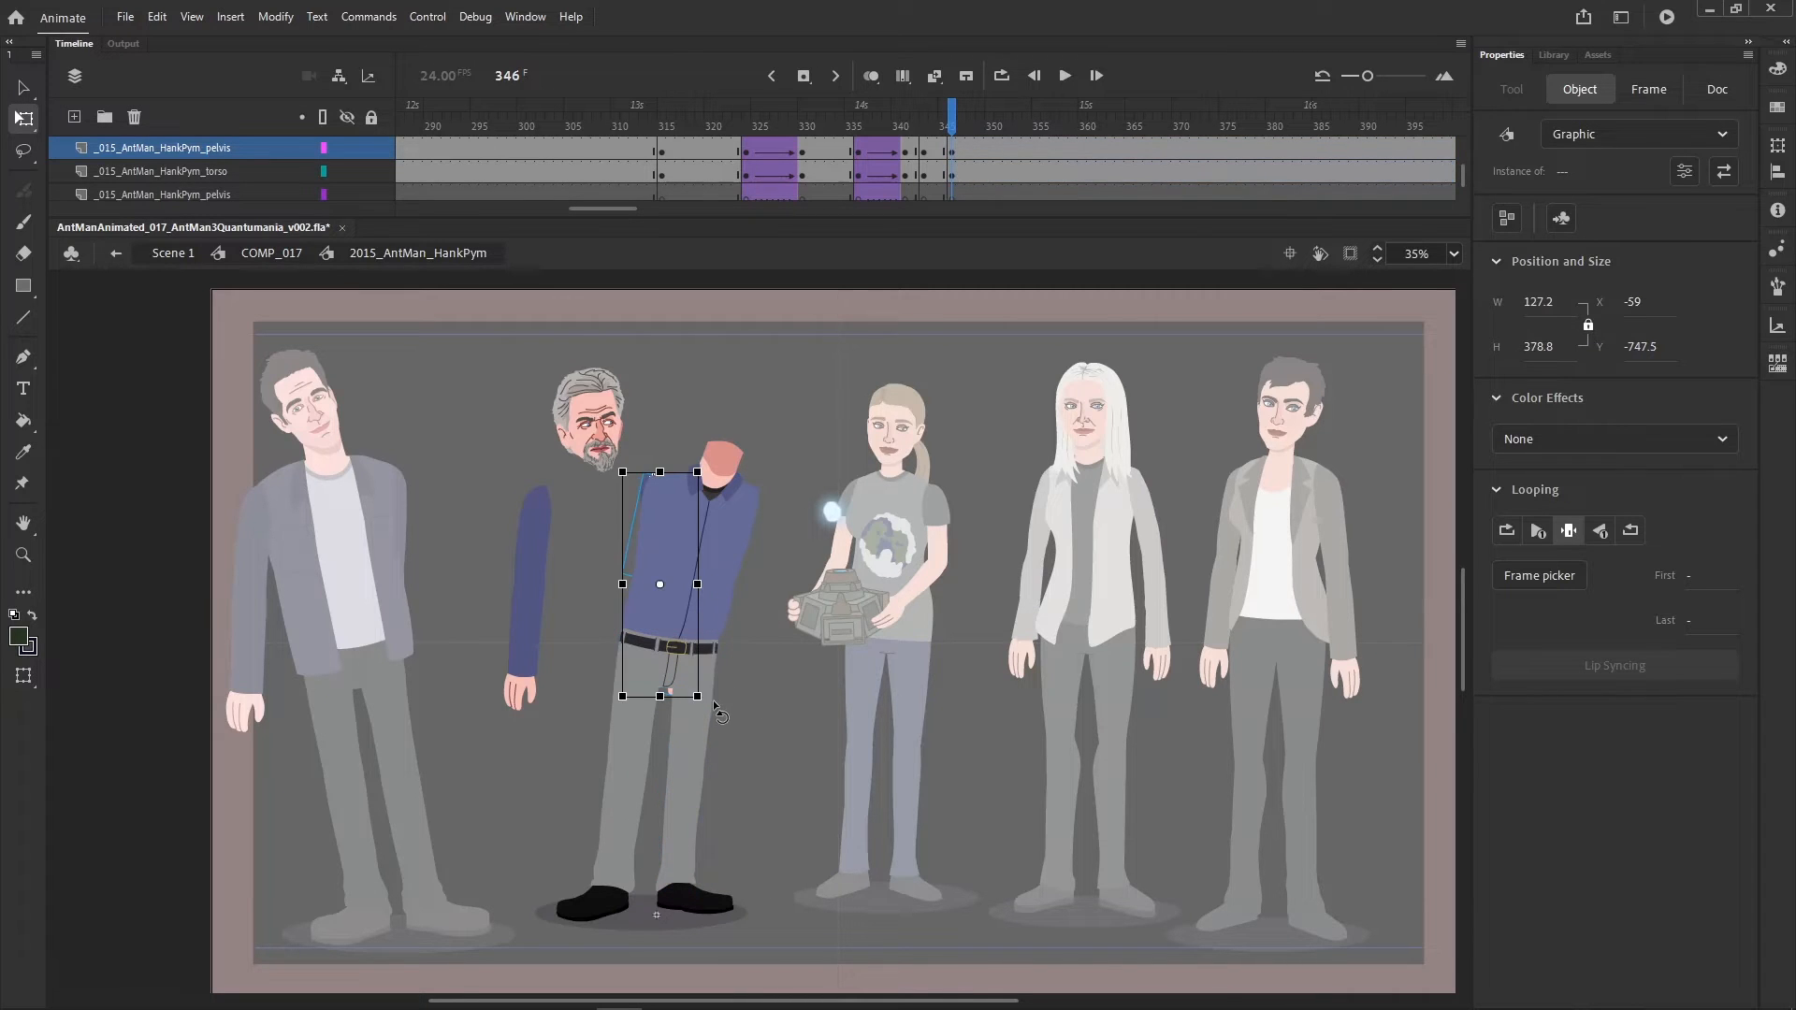
{"action": "left_click_drag", "start_coordinate": [713, 708], "coordinate": [764, 670]}
{"action": "left_click_drag", "start_coordinate": [611, 520], "coordinate": [755, 508]}
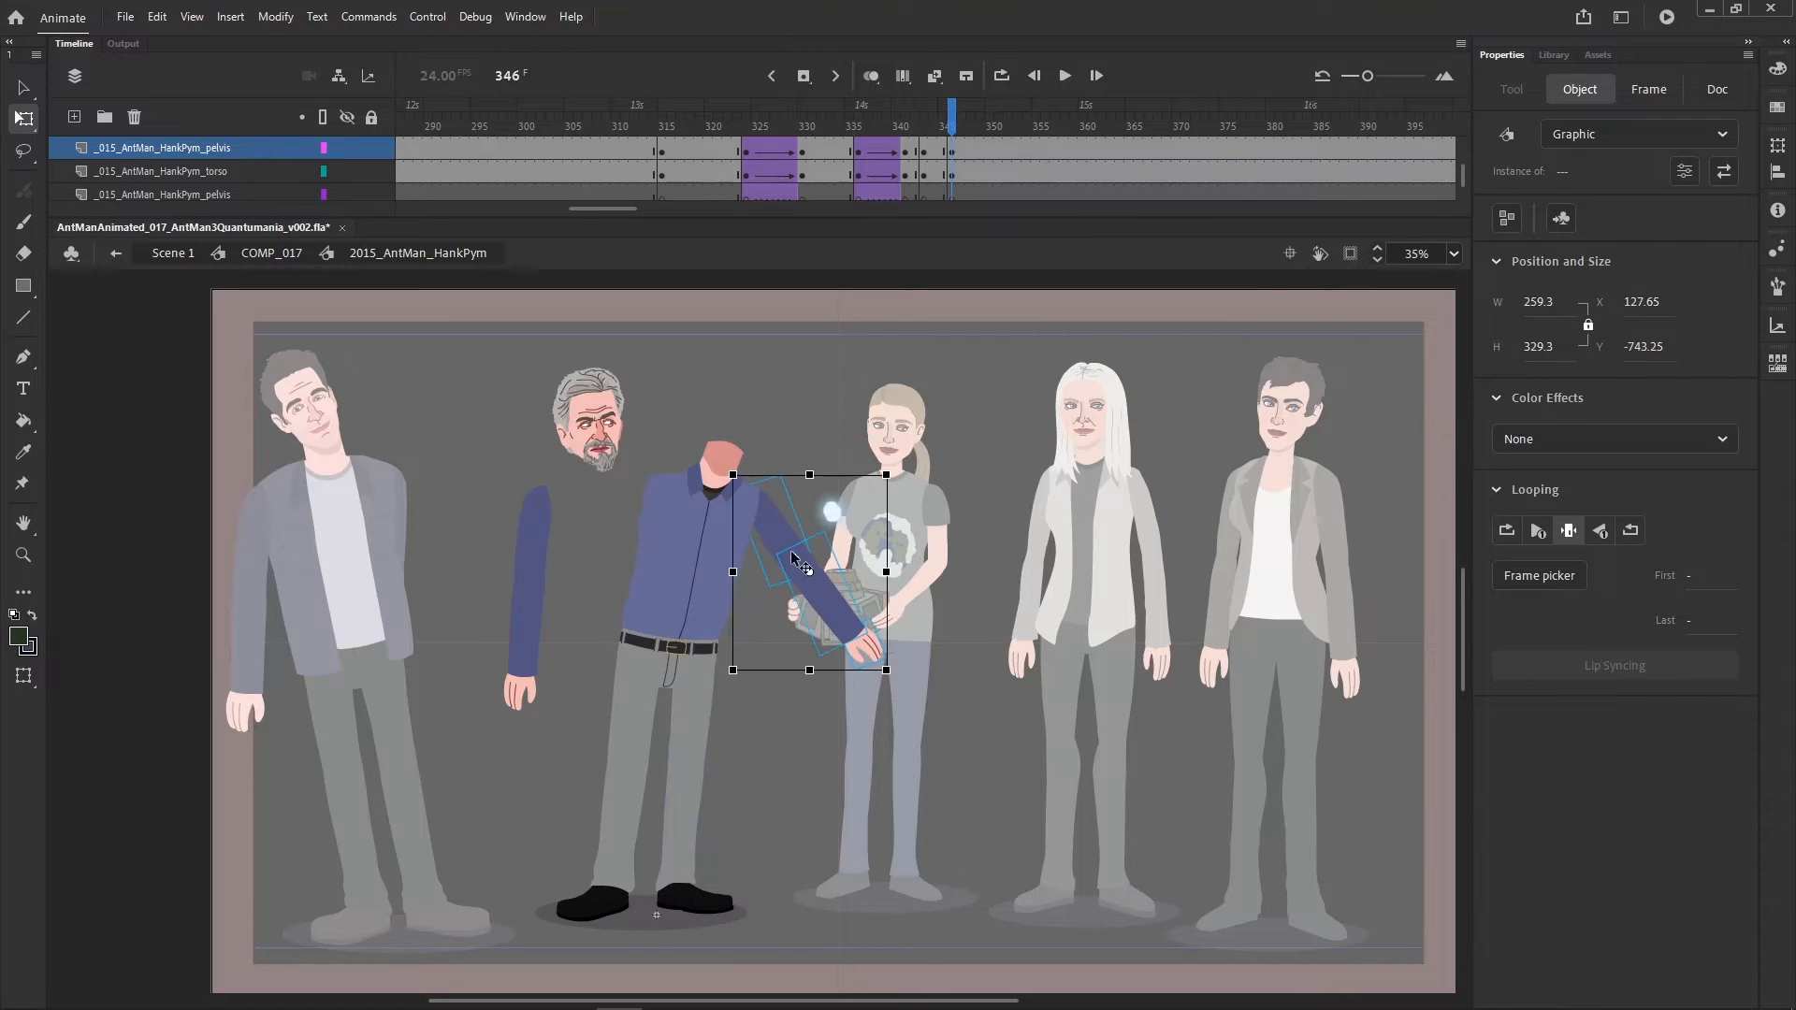
{"action": "left_click_drag", "start_coordinate": [895, 680], "coordinate": [845, 721]}
{"action": "left_click_drag", "start_coordinate": [797, 608], "coordinate": [796, 602]}
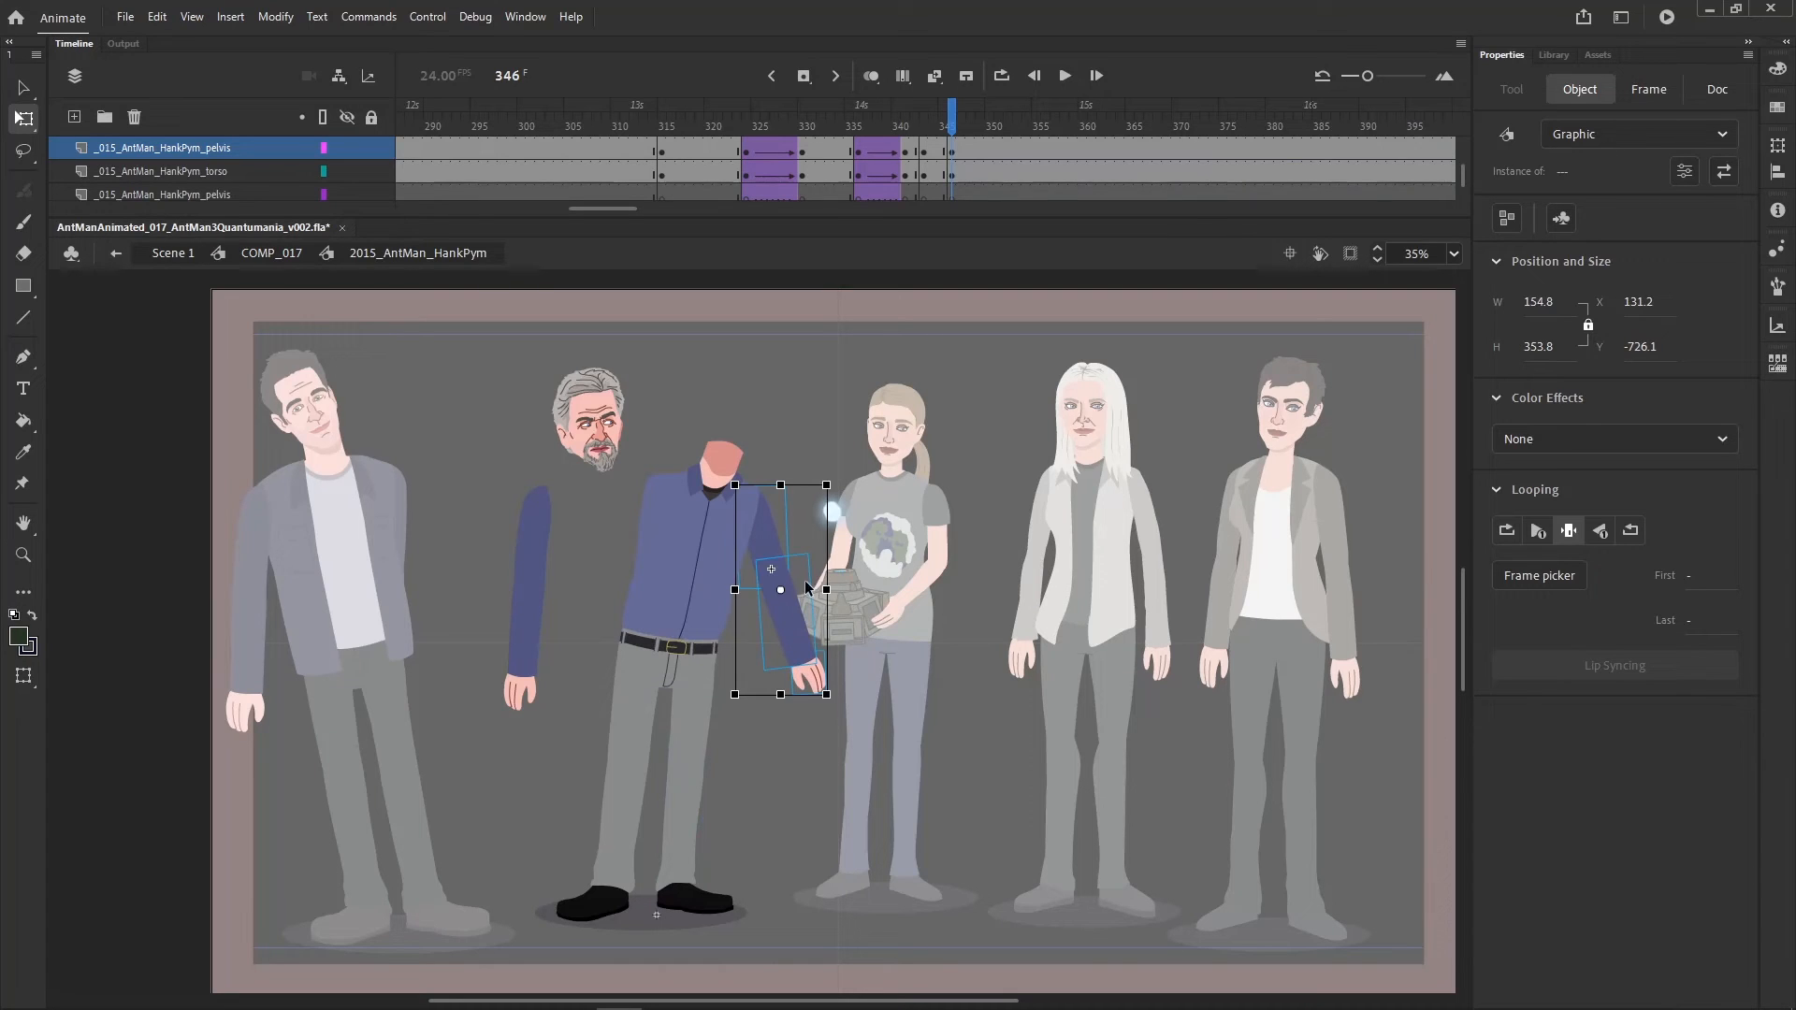
- Shift all of Hank Pym's parts toward Ant-Man from frame 341 through the new pose with multiple-frame editing, and turn it off
{"action": "left_click_drag", "start_coordinate": [949, 122], "coordinate": [906, 140]}
{"action": "left_click", "coordinate": [903, 74]}
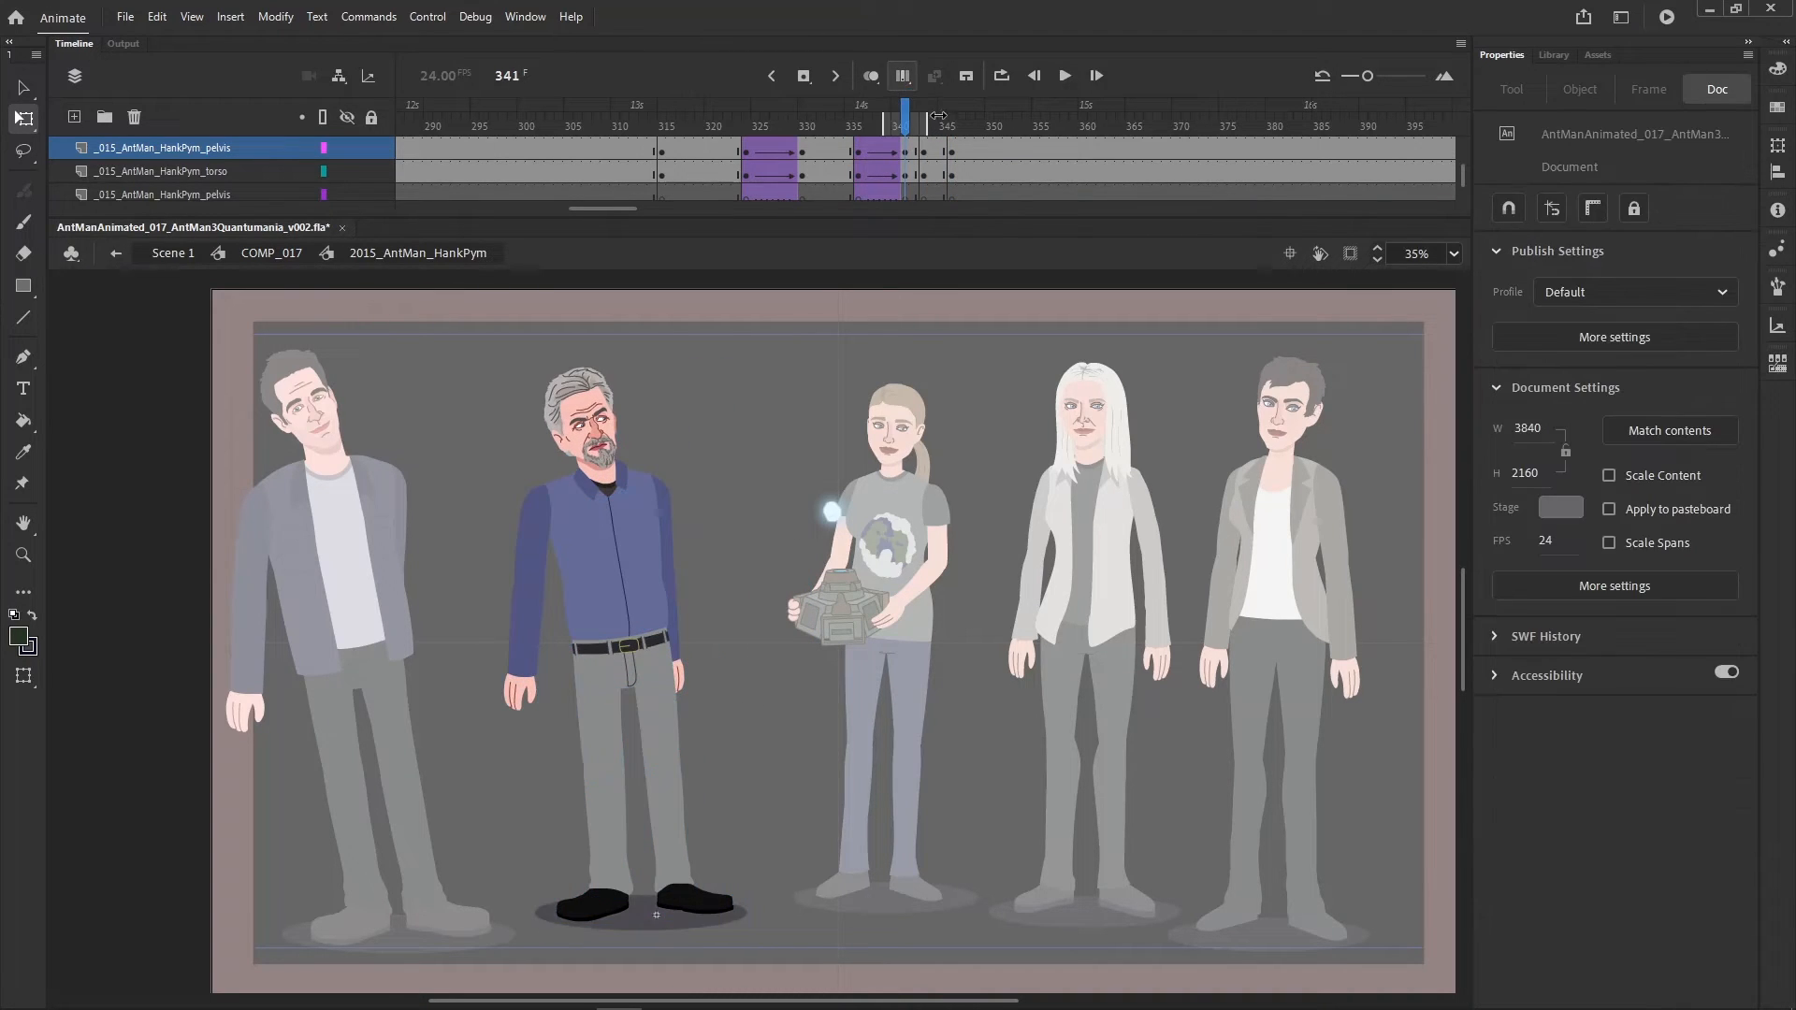
{"action": "left_click_drag", "start_coordinate": [923, 122], "coordinate": [972, 124]}
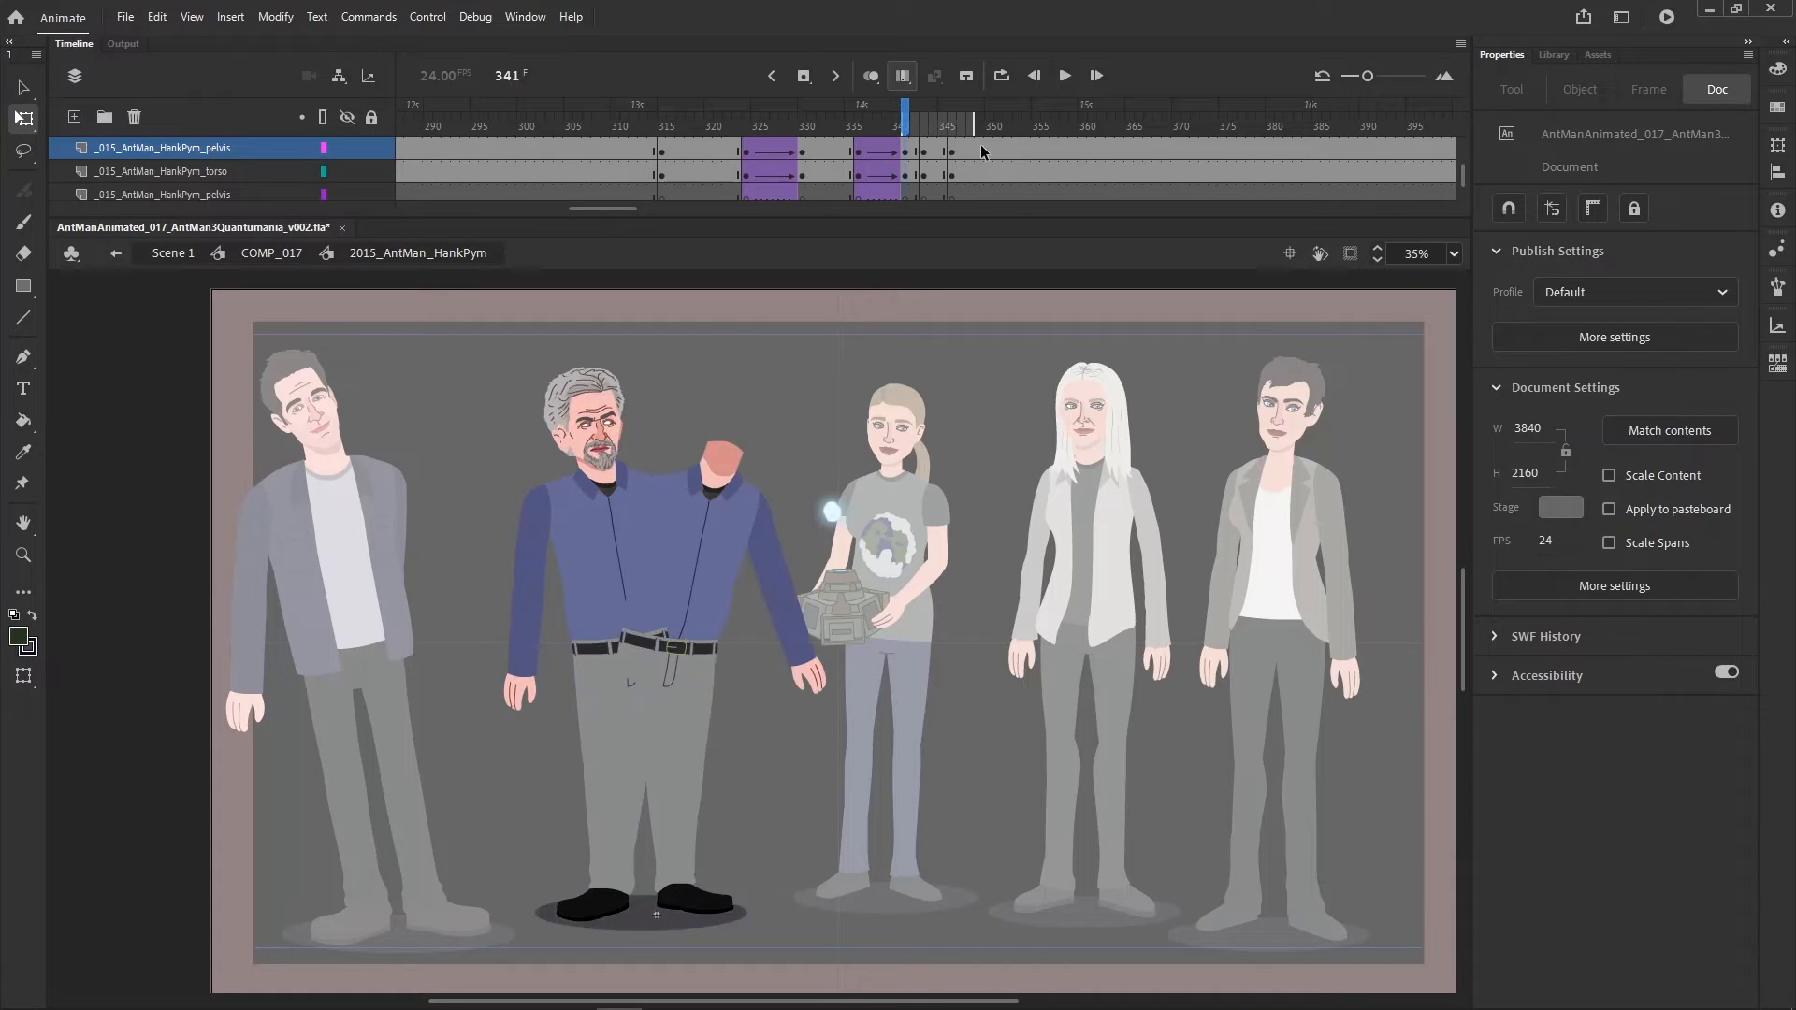
{"action": "left_click_drag", "start_coordinate": [491, 940], "coordinate": [905, 338]}
{"action": "key", "text": "shift+Left"}
{"action": "key", "text": "shift+Left"}
{"action": "key", "text": "shift+Left"}
{"action": "key", "text": "shift+Left"}
{"action": "key", "text": "shift+Left"}
{"action": "key", "text": "shift+Left"}
{"action": "key", "text": "shift+Left"}
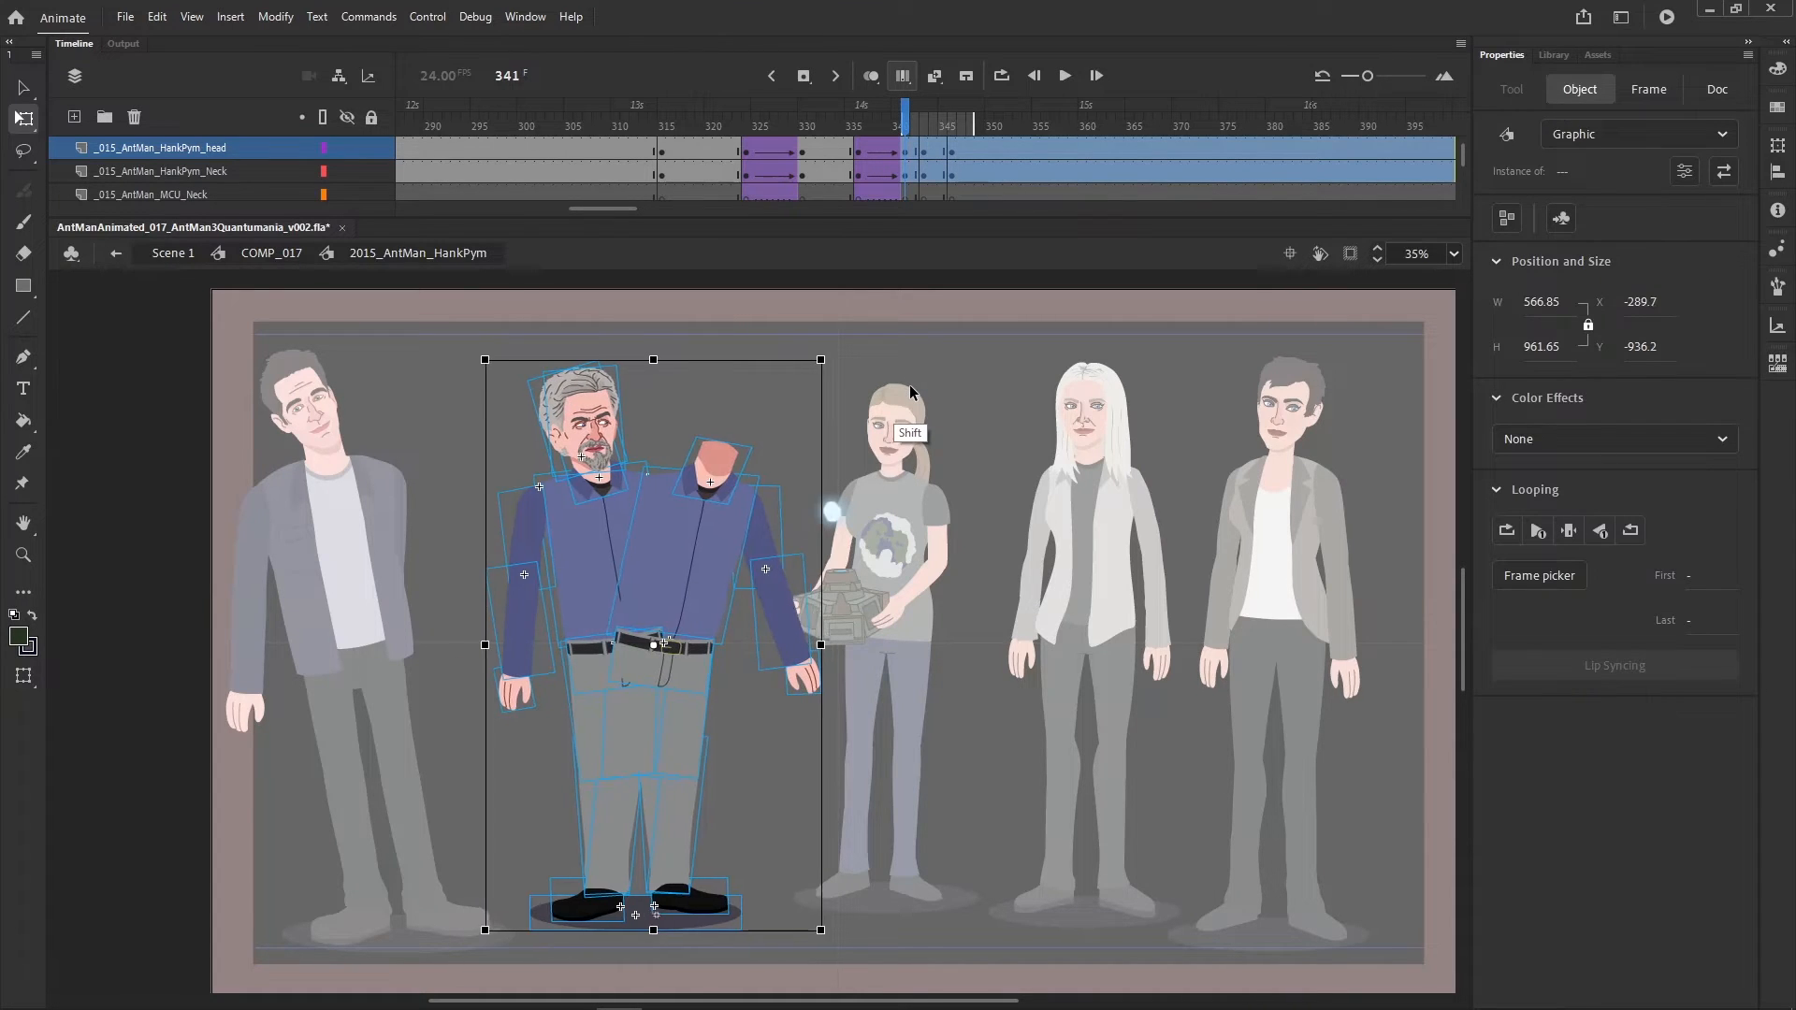
{"action": "key", "text": "shift+Left"}
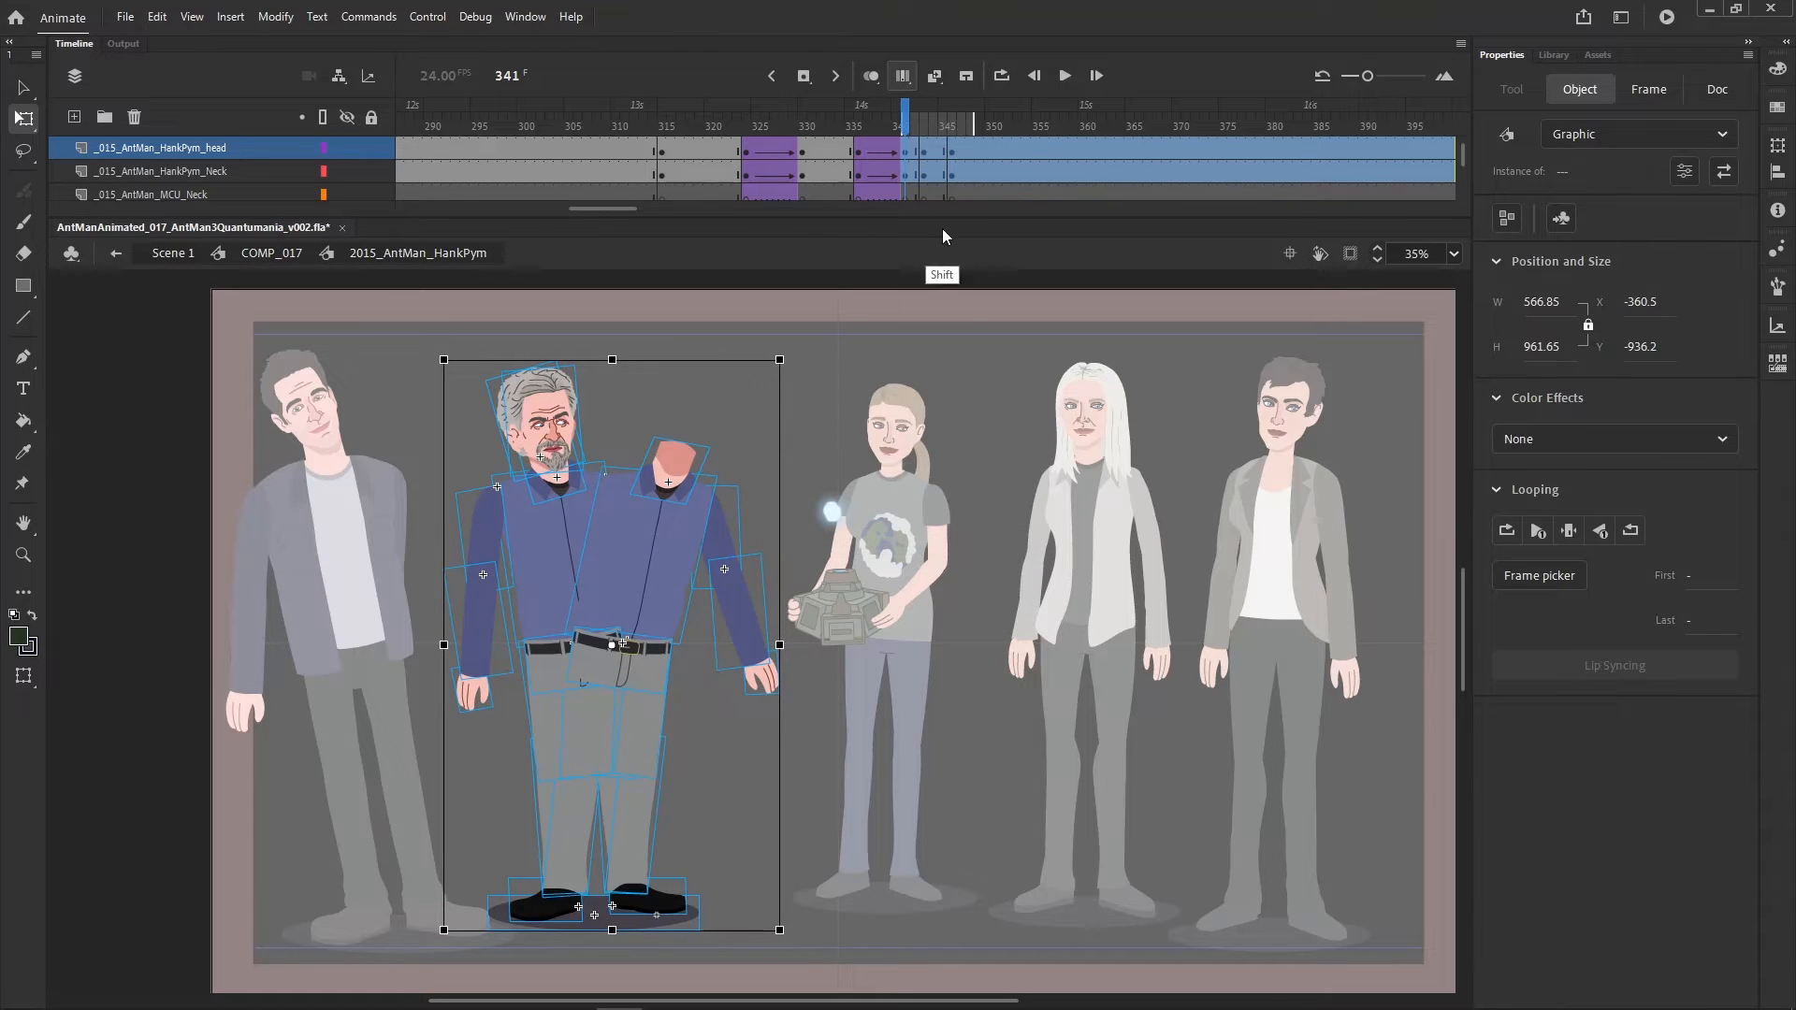
{"action": "left_click", "coordinate": [902, 76]}
- Scrub from frame 340 to 346 and flip between neighbouring frames to check Hank Pym's shifted poses
{"action": "left_click", "coordinate": [906, 146]}
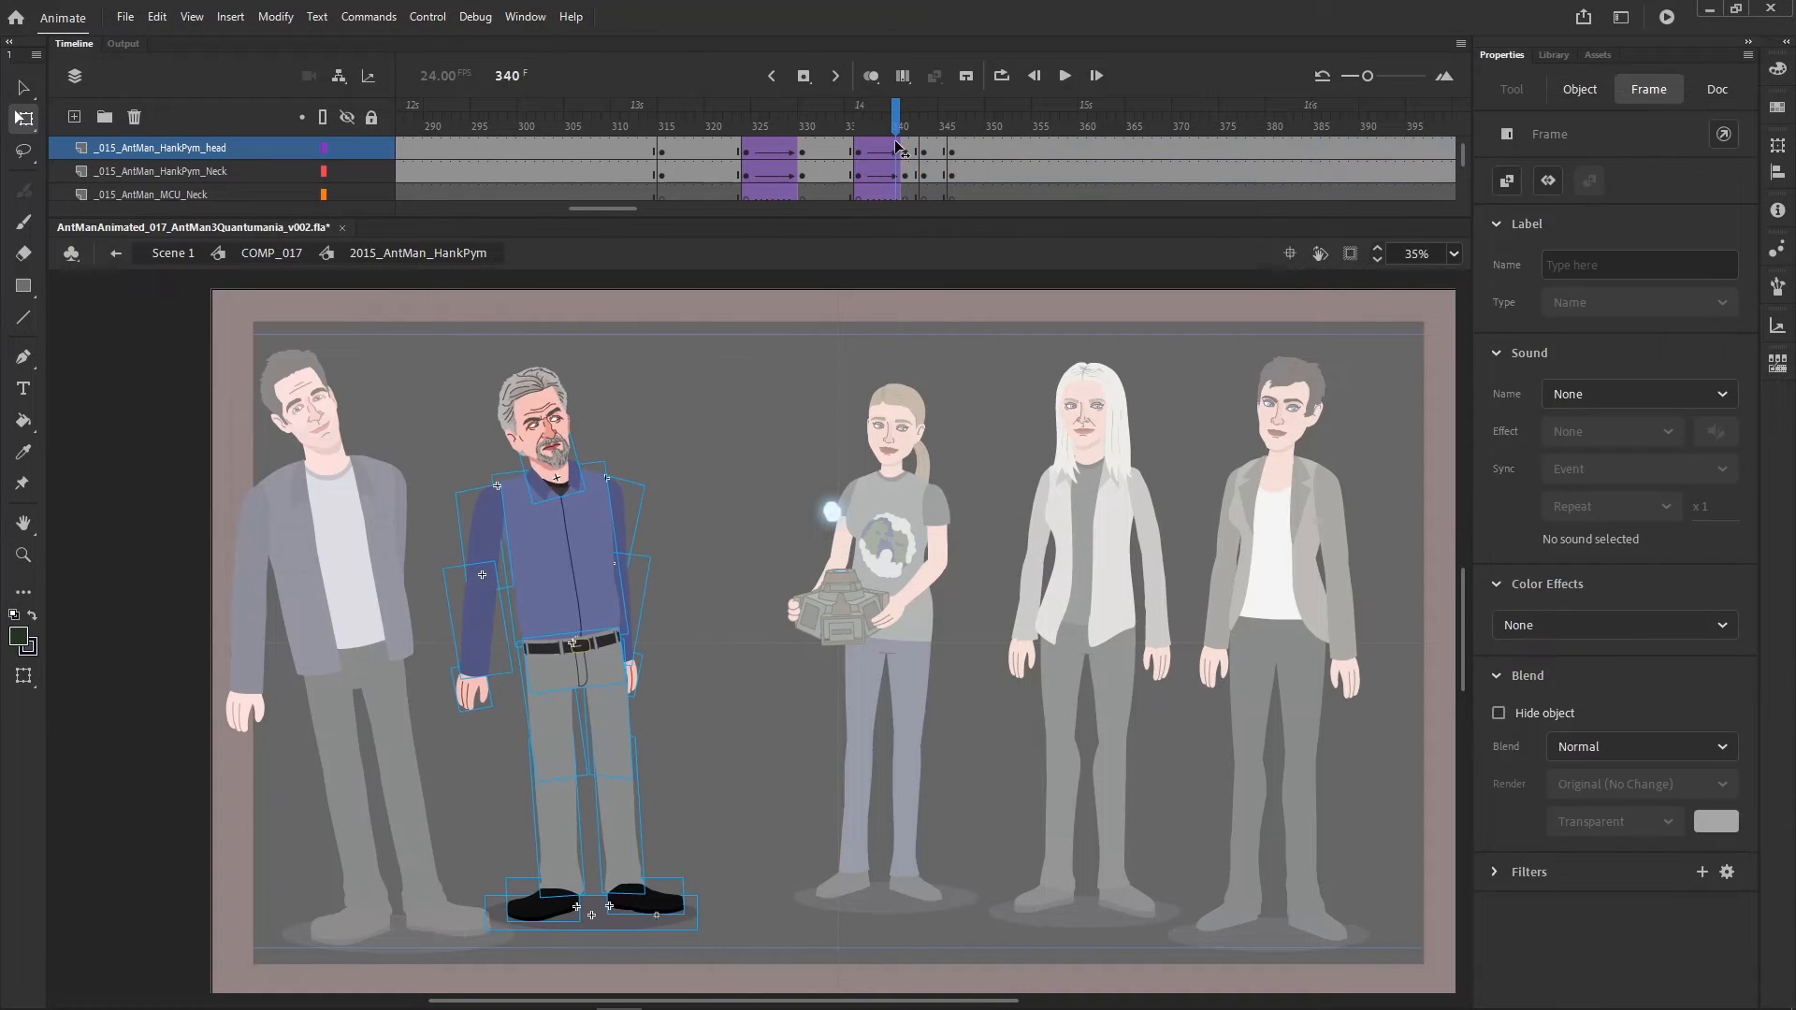
{"action": "mouse_move", "coordinate": [926, 146]}
{"action": "left_mouse_down"}
{"action": "mouse_move", "coordinate": [956, 148]}
{"action": "mouse_move", "coordinate": [952, 128]}
{"action": "left_mouse_up"}
{"action": "key", "text": "comma"}
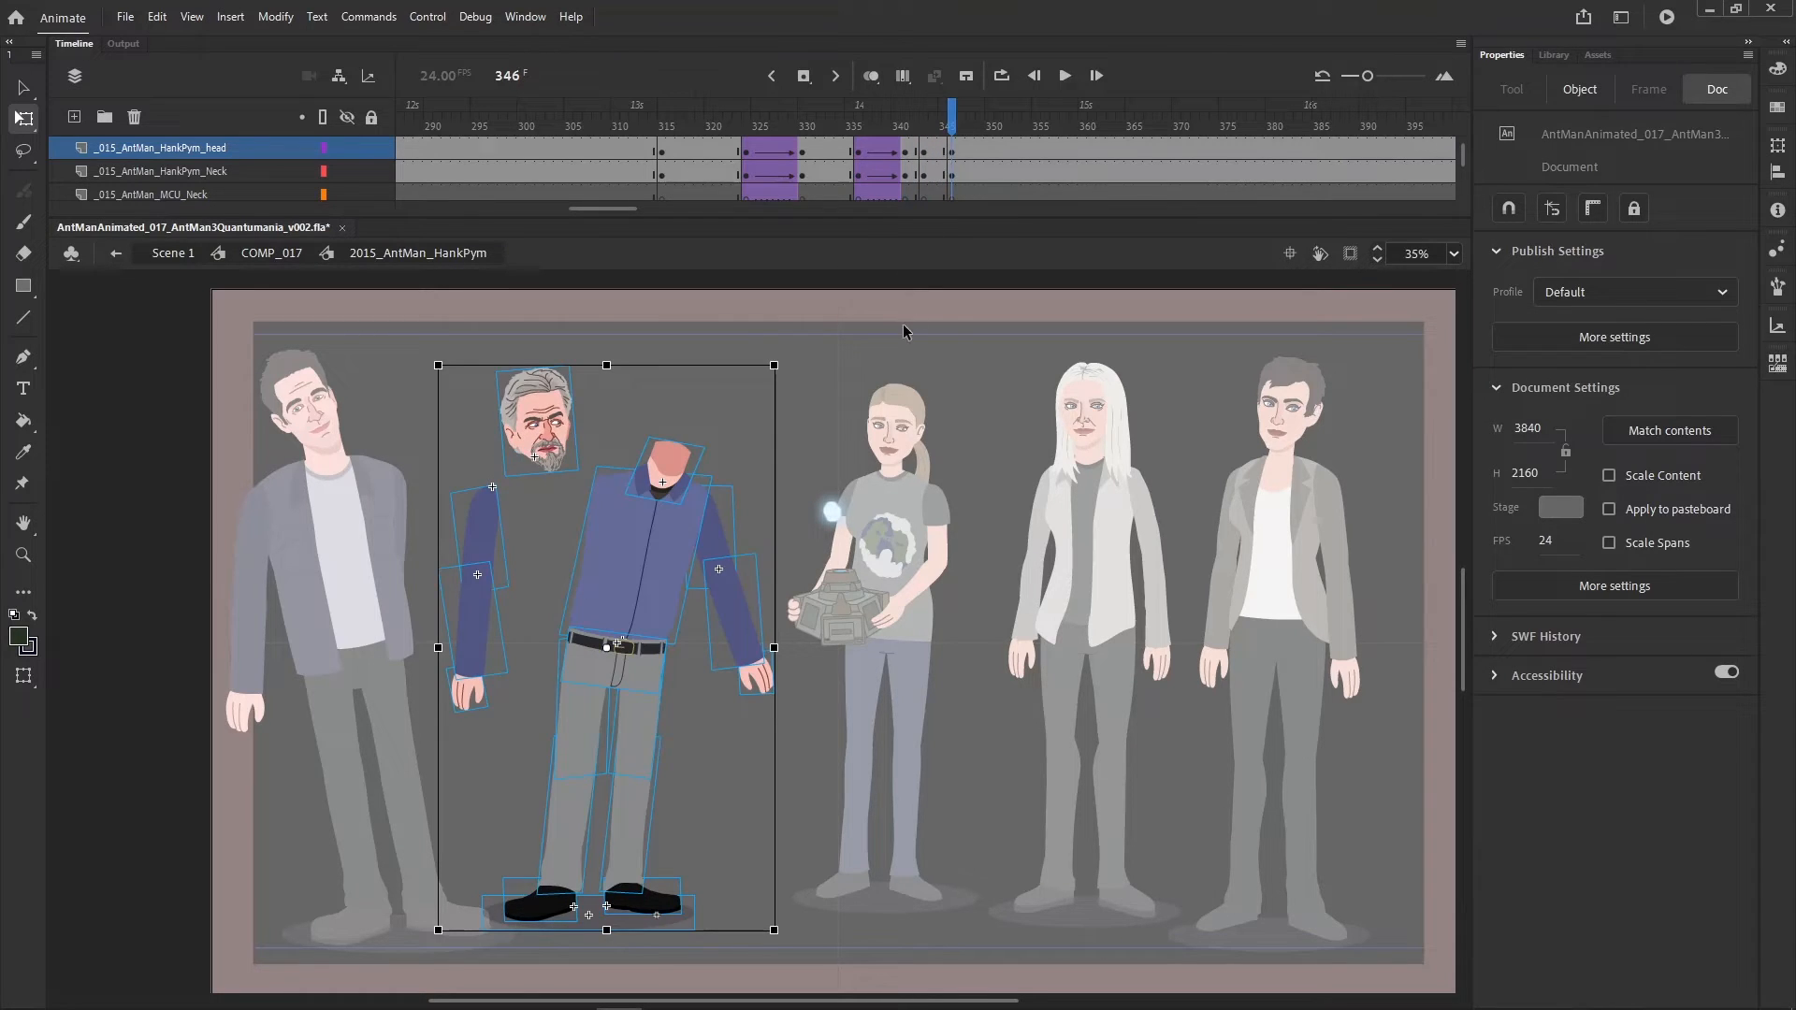
{"action": "left_click_drag", "start_coordinate": [946, 409], "coordinate": [988, 479]}
{"action": "key", "text": "comma"}
{"action": "key", "text": "period"}
{"action": "key", "text": "comma"}
{"action": "key", "text": "period"}
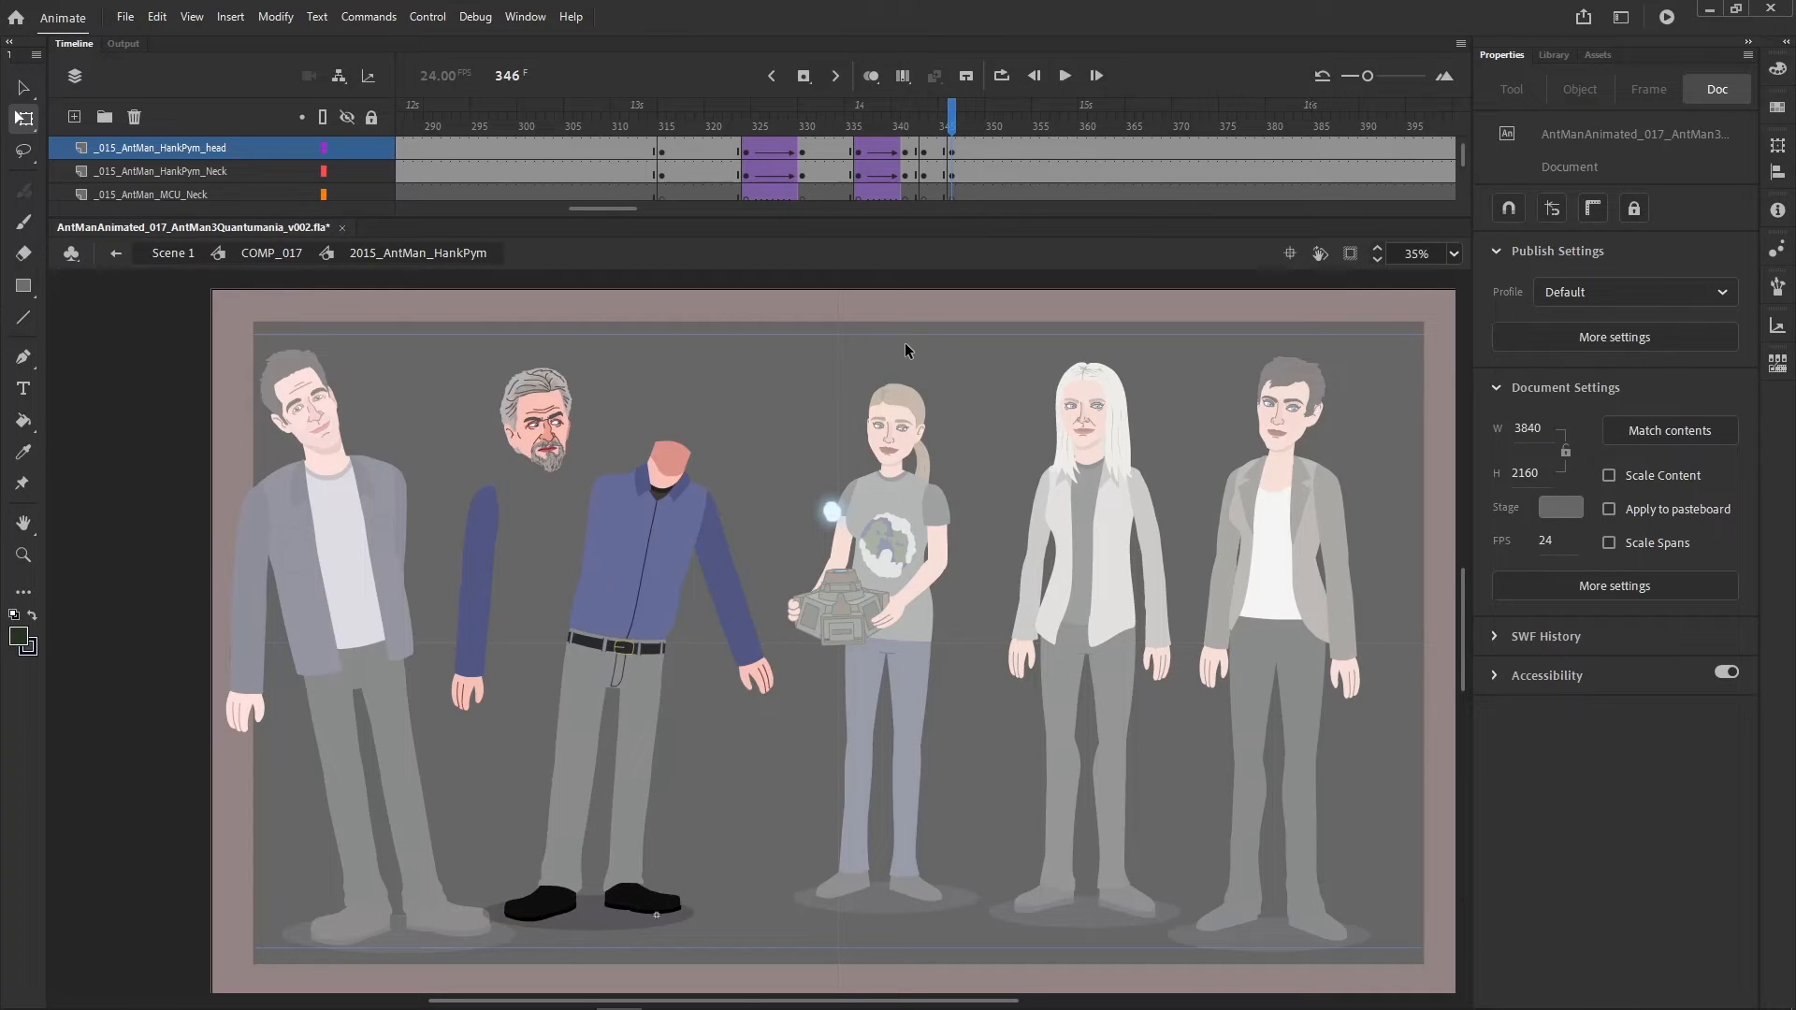
{"action": "left_click", "coordinate": [764, 646]}
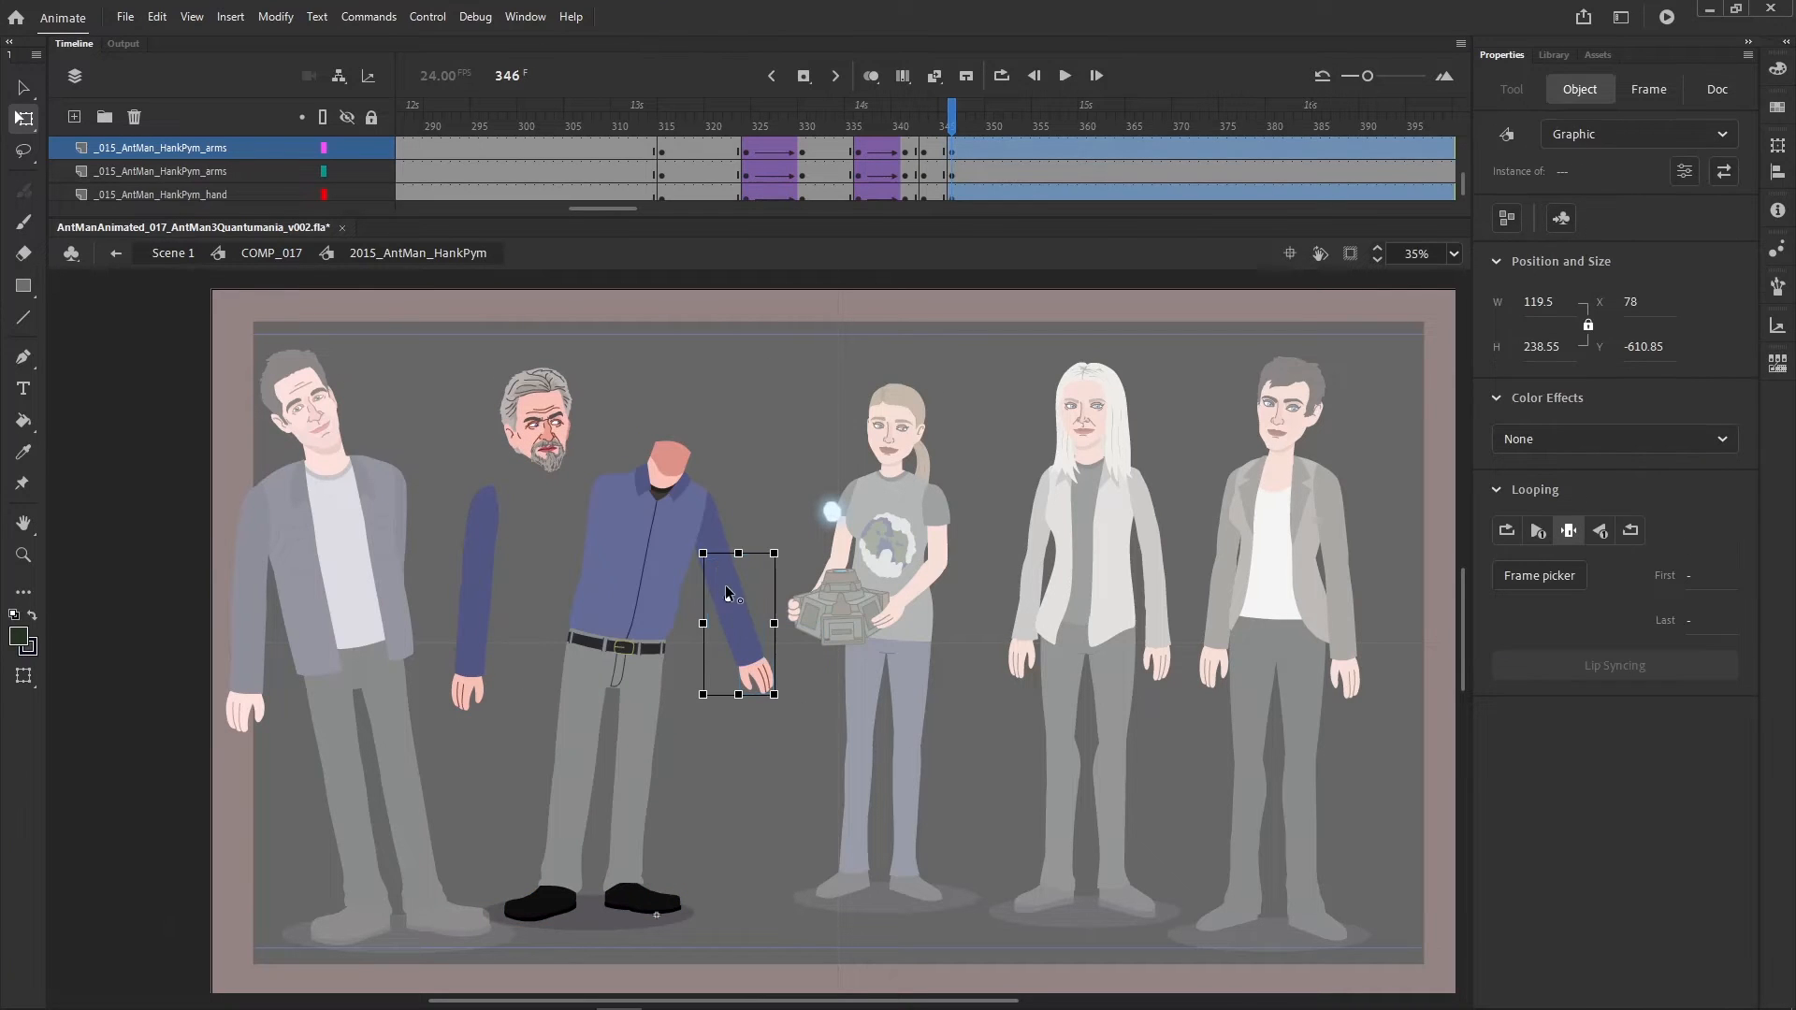
{"action": "left_click", "coordinate": [810, 518]}
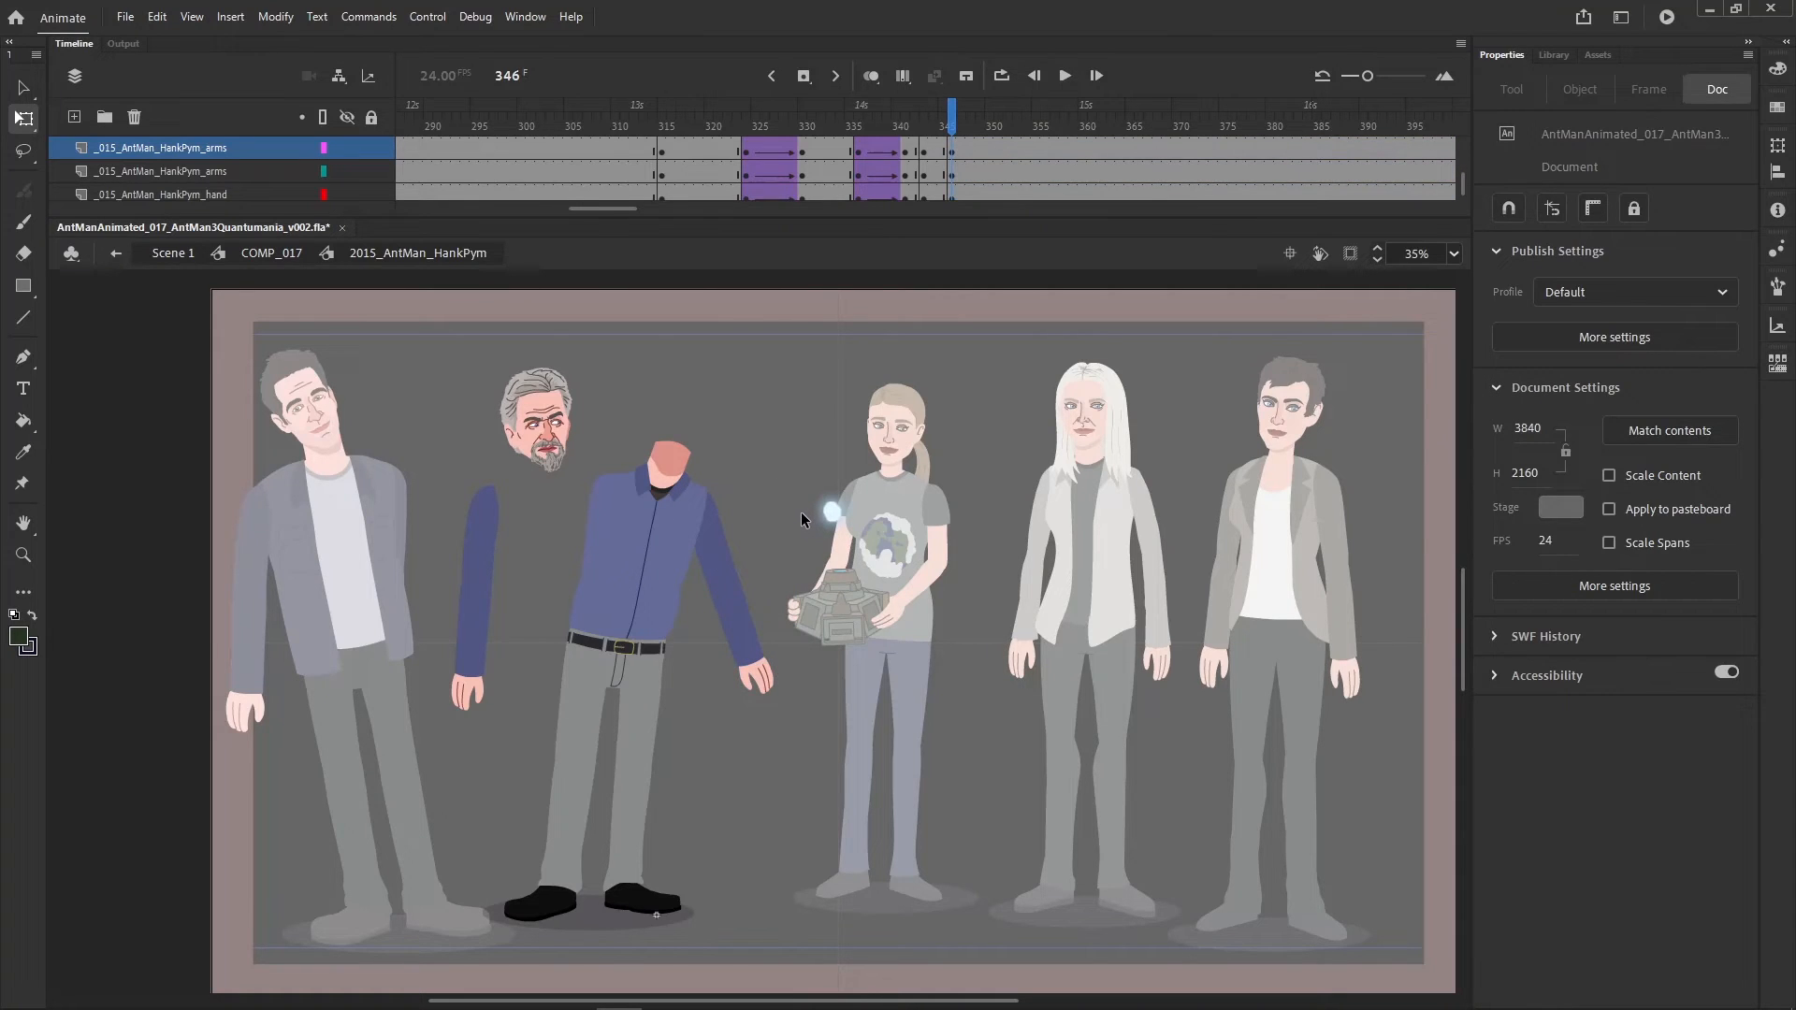
- Return to COMP_017, step forward to frame 346 to check Hank Pym's pose within the group, and reopen his symbol
{"action": "double_click", "coordinate": [801, 513]}
{"action": "mouse_move", "coordinate": [881, 119]}
{"action": "left_mouse_down"}
{"action": "mouse_move", "coordinate": [954, 119]}
{"action": "mouse_move", "coordinate": [897, 119]}
{"action": "left_mouse_up"}
{"action": "key", "text": "period"}
{"action": "key", "text": "period"}
{"action": "key", "text": "period"}
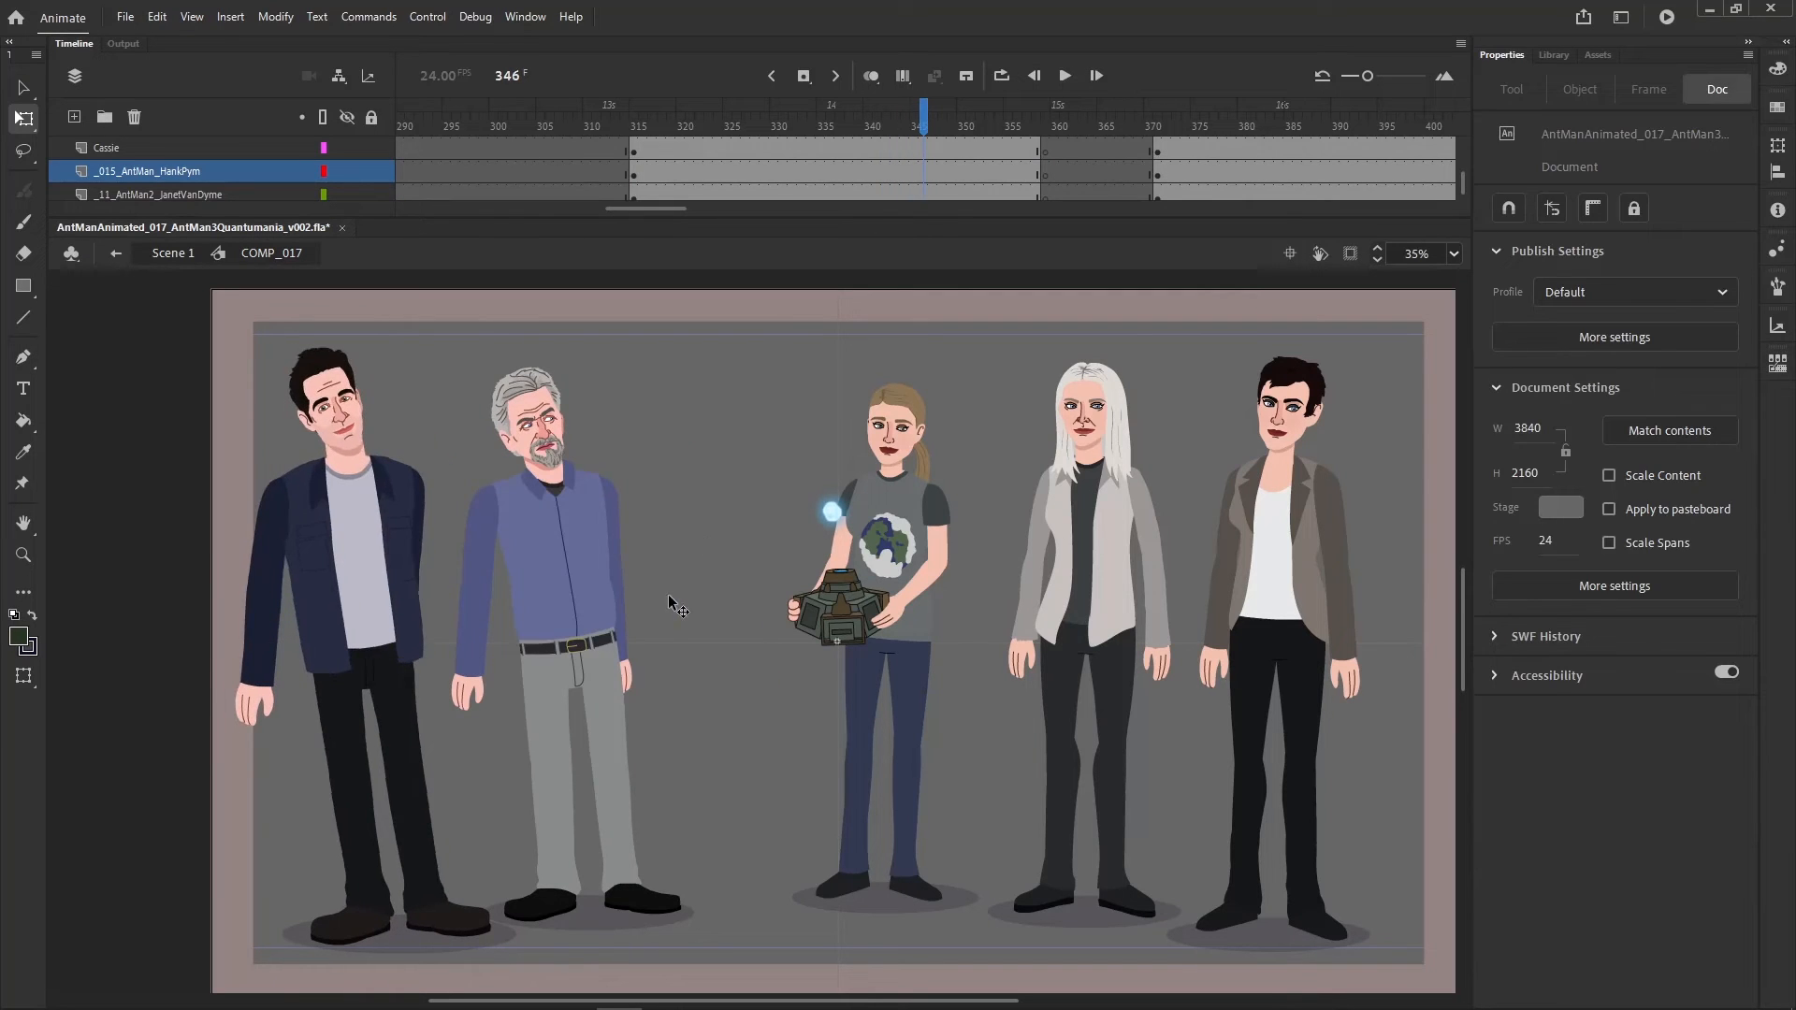
{"action": "left_click", "coordinate": [716, 584]}
{"action": "double_click", "coordinate": [725, 586]}
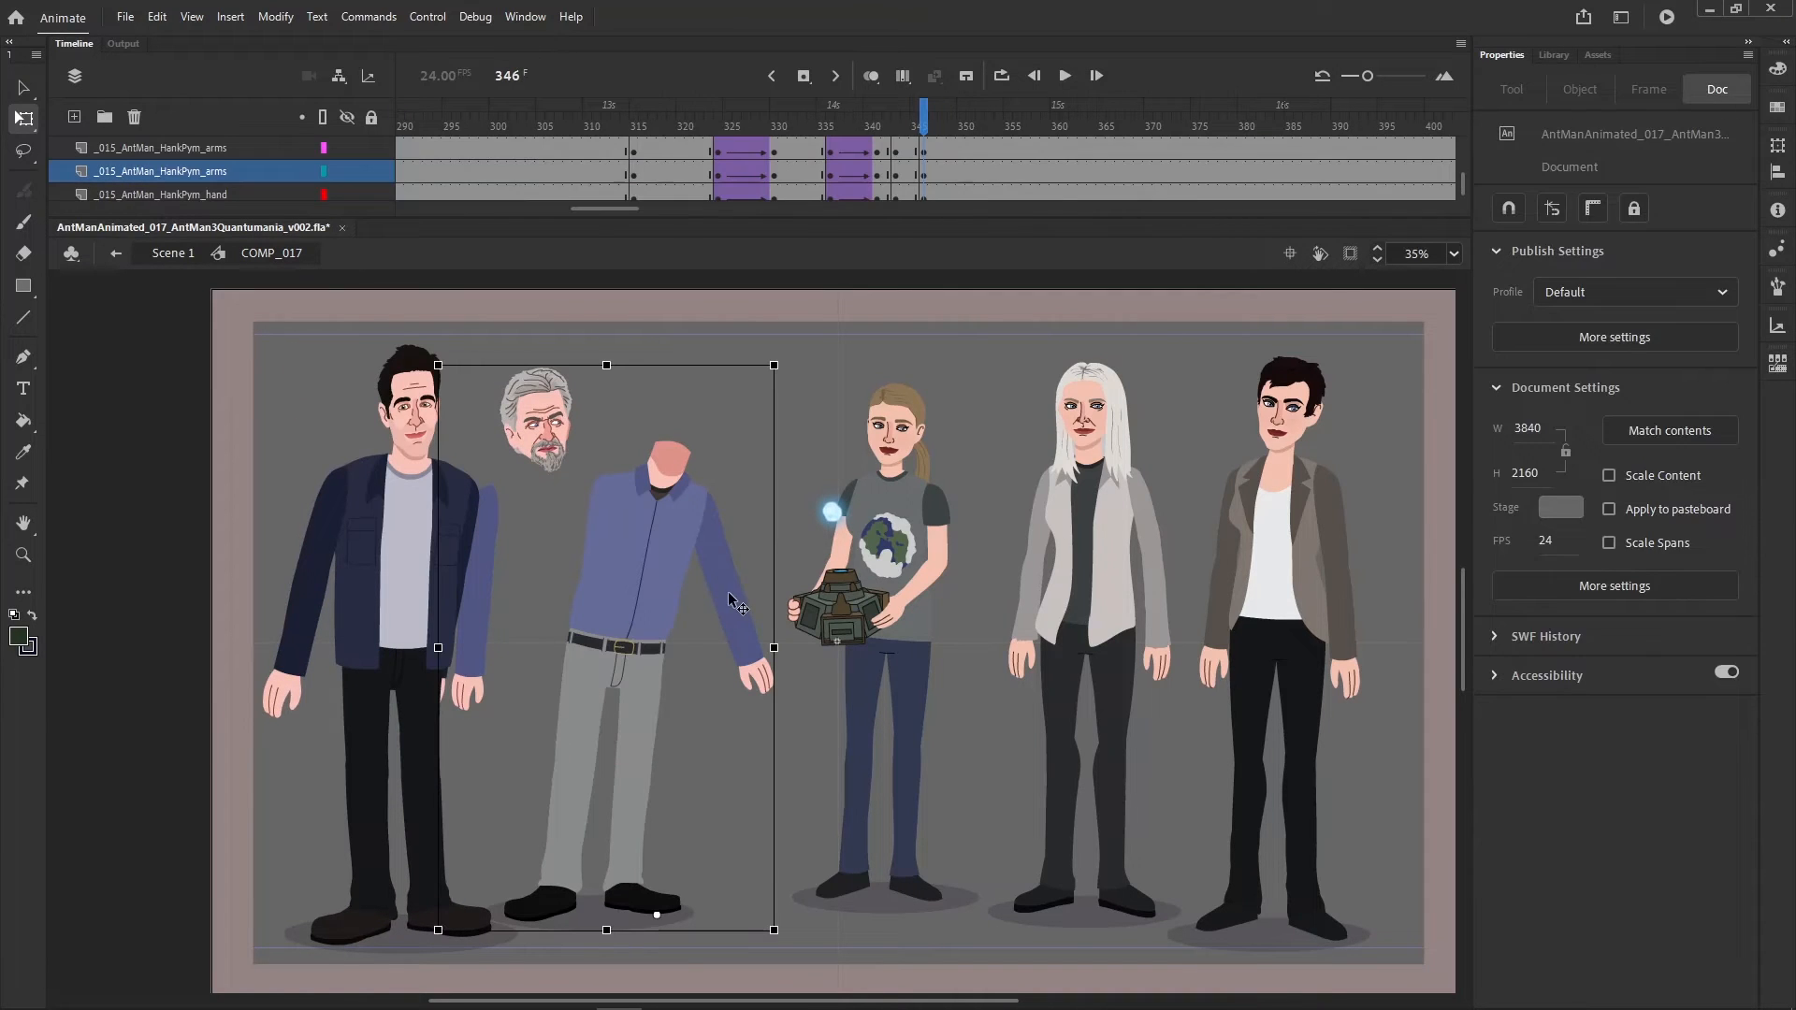
- At frame 346, straighten Hank Pym's arm on Cassie's side and attach his other arm to the leaned torso's shoulder
{"action": "left_click", "coordinate": [748, 553]}
{"action": "left_click_drag", "start_coordinate": [793, 697], "coordinate": [714, 587]}
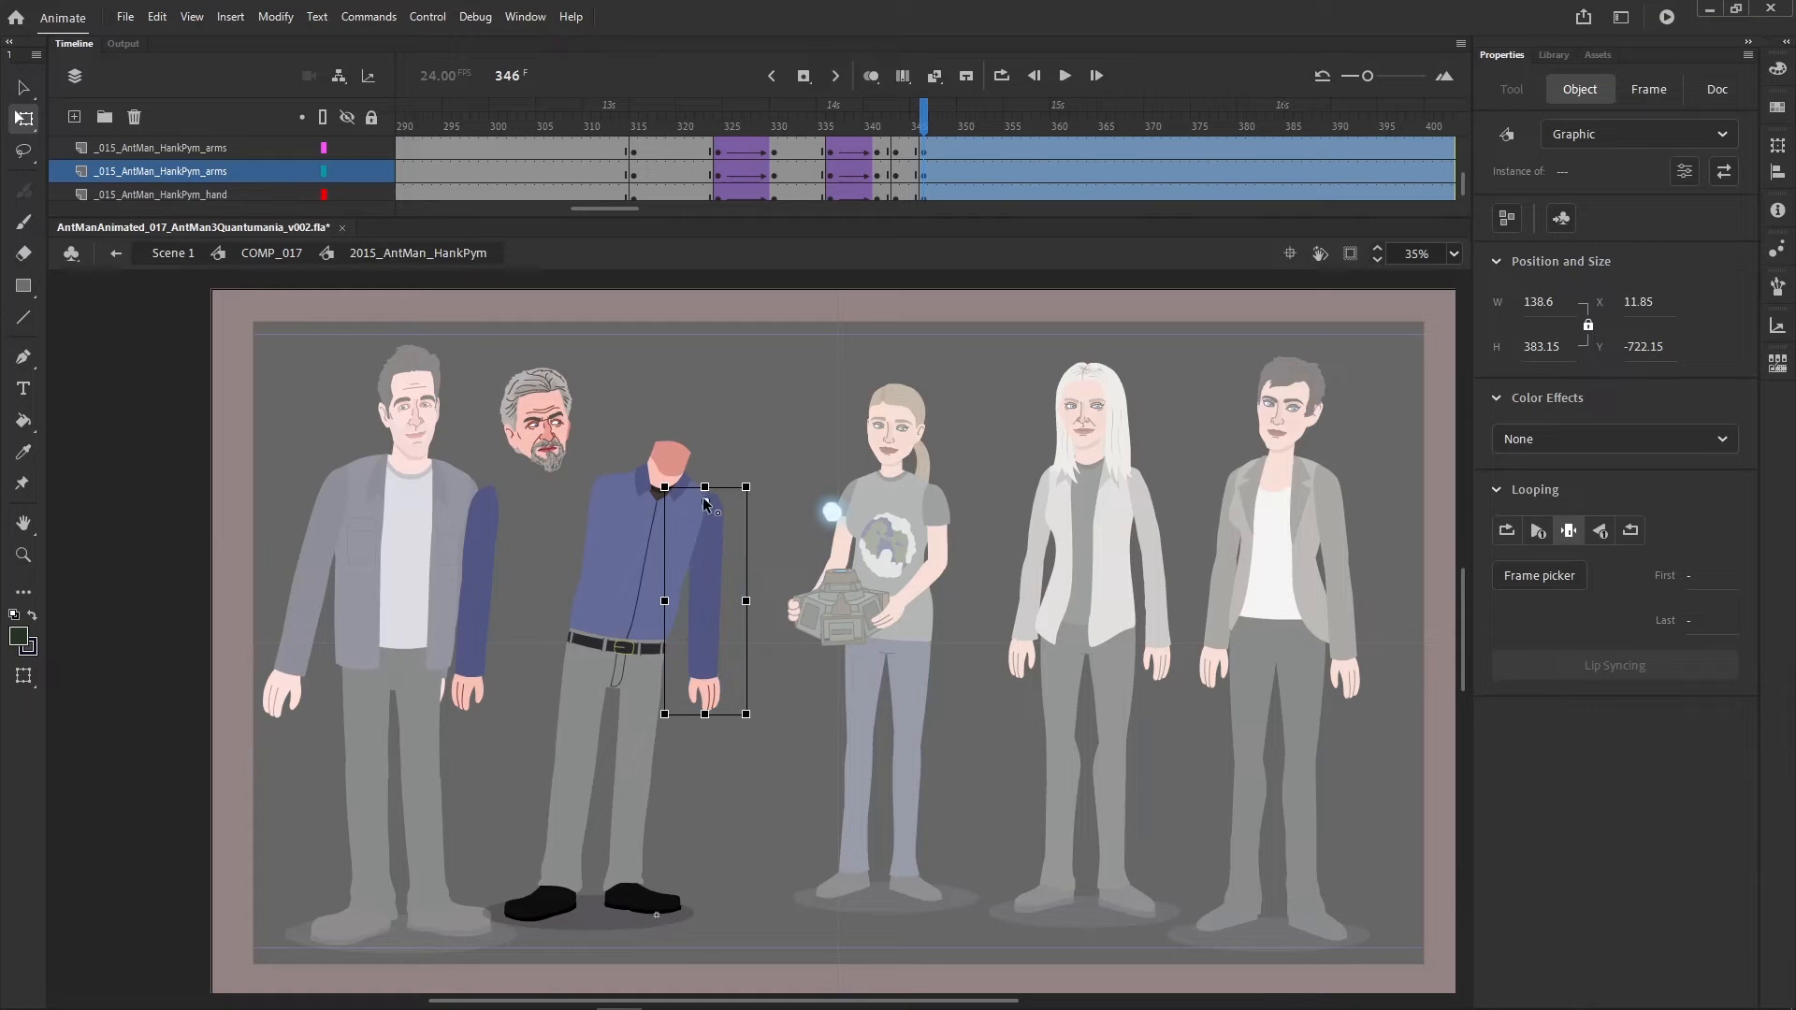
{"action": "left_click", "coordinate": [486, 497]}
{"action": "left_click_drag", "start_coordinate": [540, 485], "coordinate": [576, 526]}
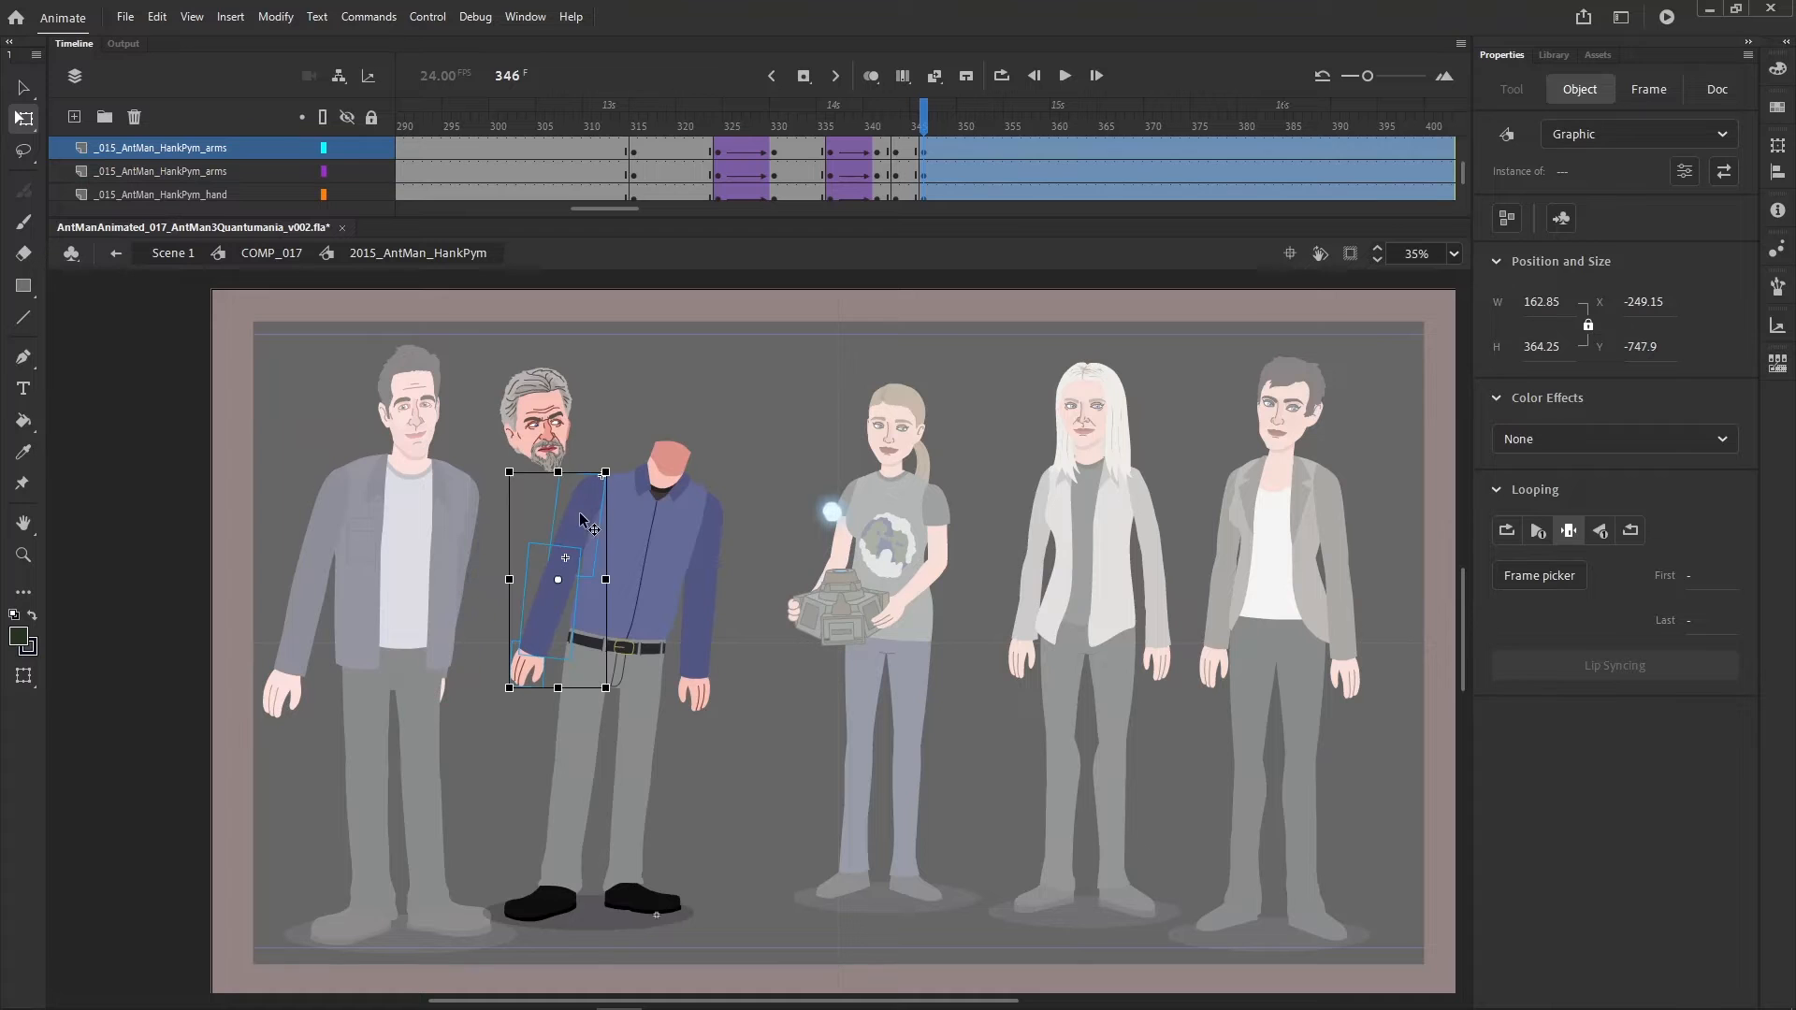
- Place Hank Pym's head on the leaned neck at frame 346 and tilt it toward Cassie
{"action": "left_click", "coordinate": [570, 382]}
{"action": "left_click_drag", "start_coordinate": [601, 366], "coordinate": [750, 404]}
{"action": "left_click", "coordinate": [776, 507]}
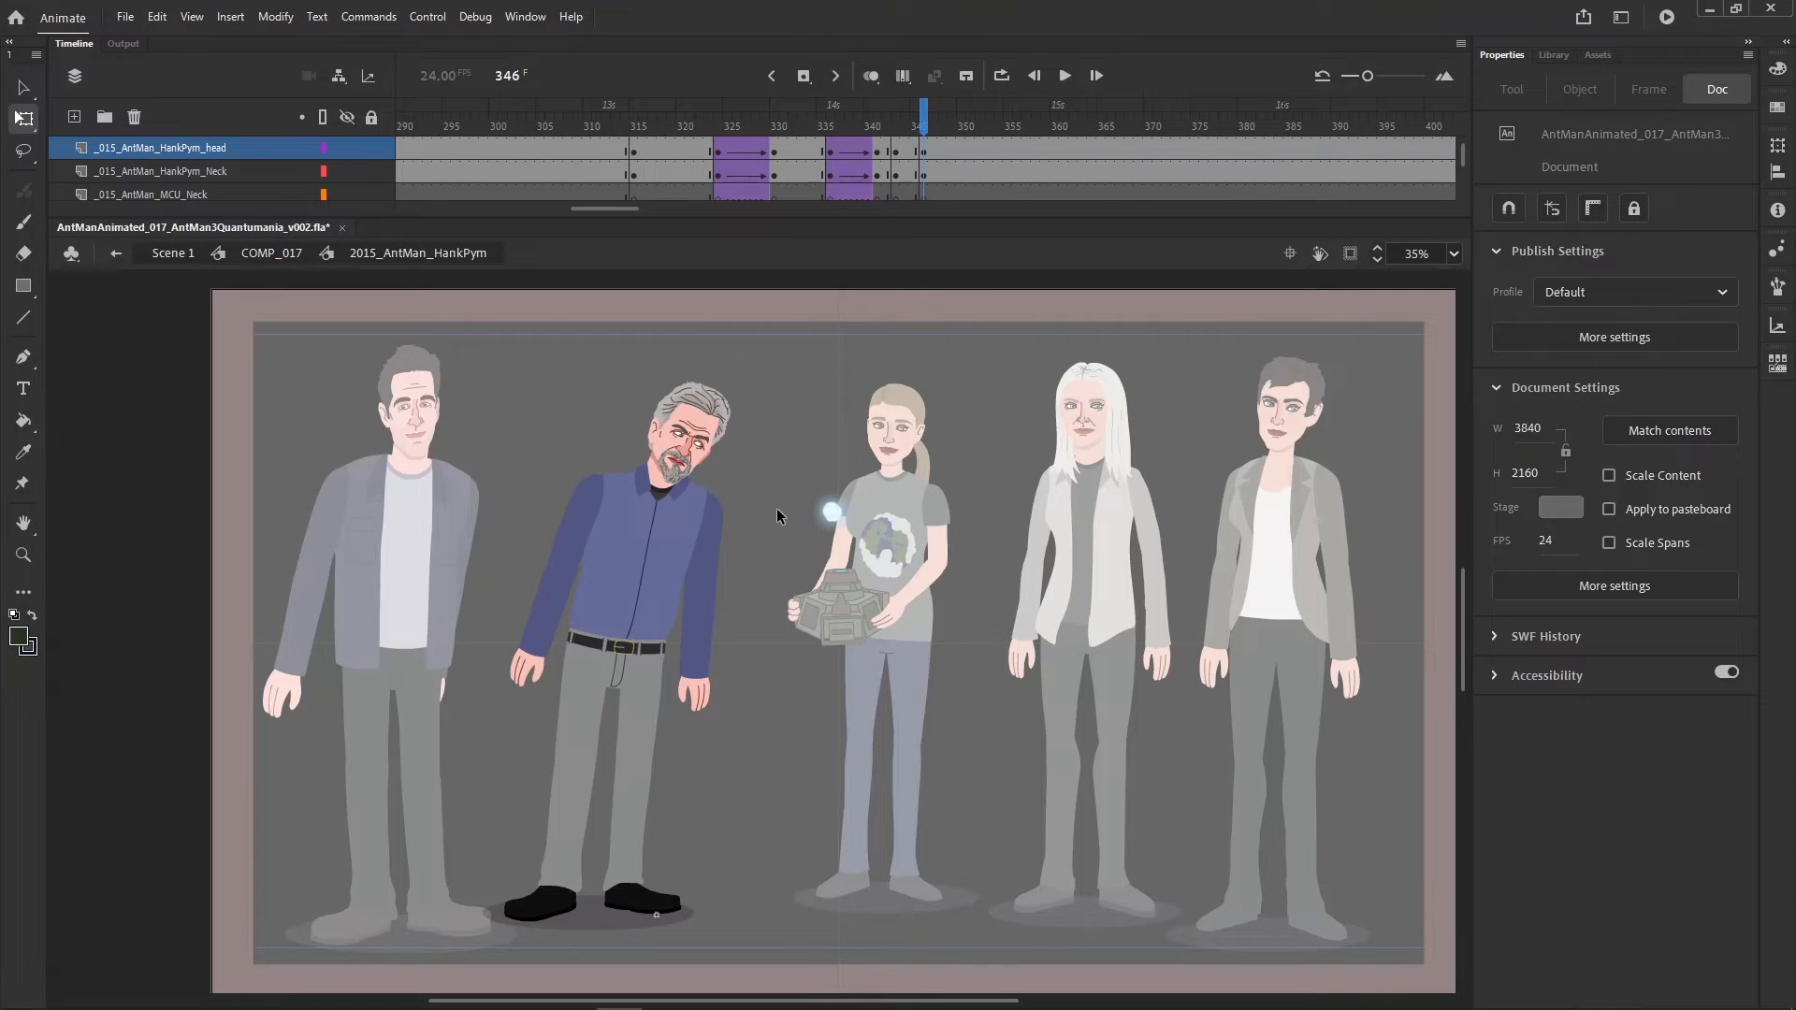
- Swing Hank Pym's arm on Ant-Man's side outward and angle the arm on Cassie's side in toward his hip at frame 346
{"action": "left_click_drag", "start_coordinate": [478, 487], "coordinate": [596, 695]}
{"action": "left_click", "coordinate": [560, 582], "text": "shift"}
{"action": "left_click_drag", "start_coordinate": [753, 705], "coordinate": [724, 559]}
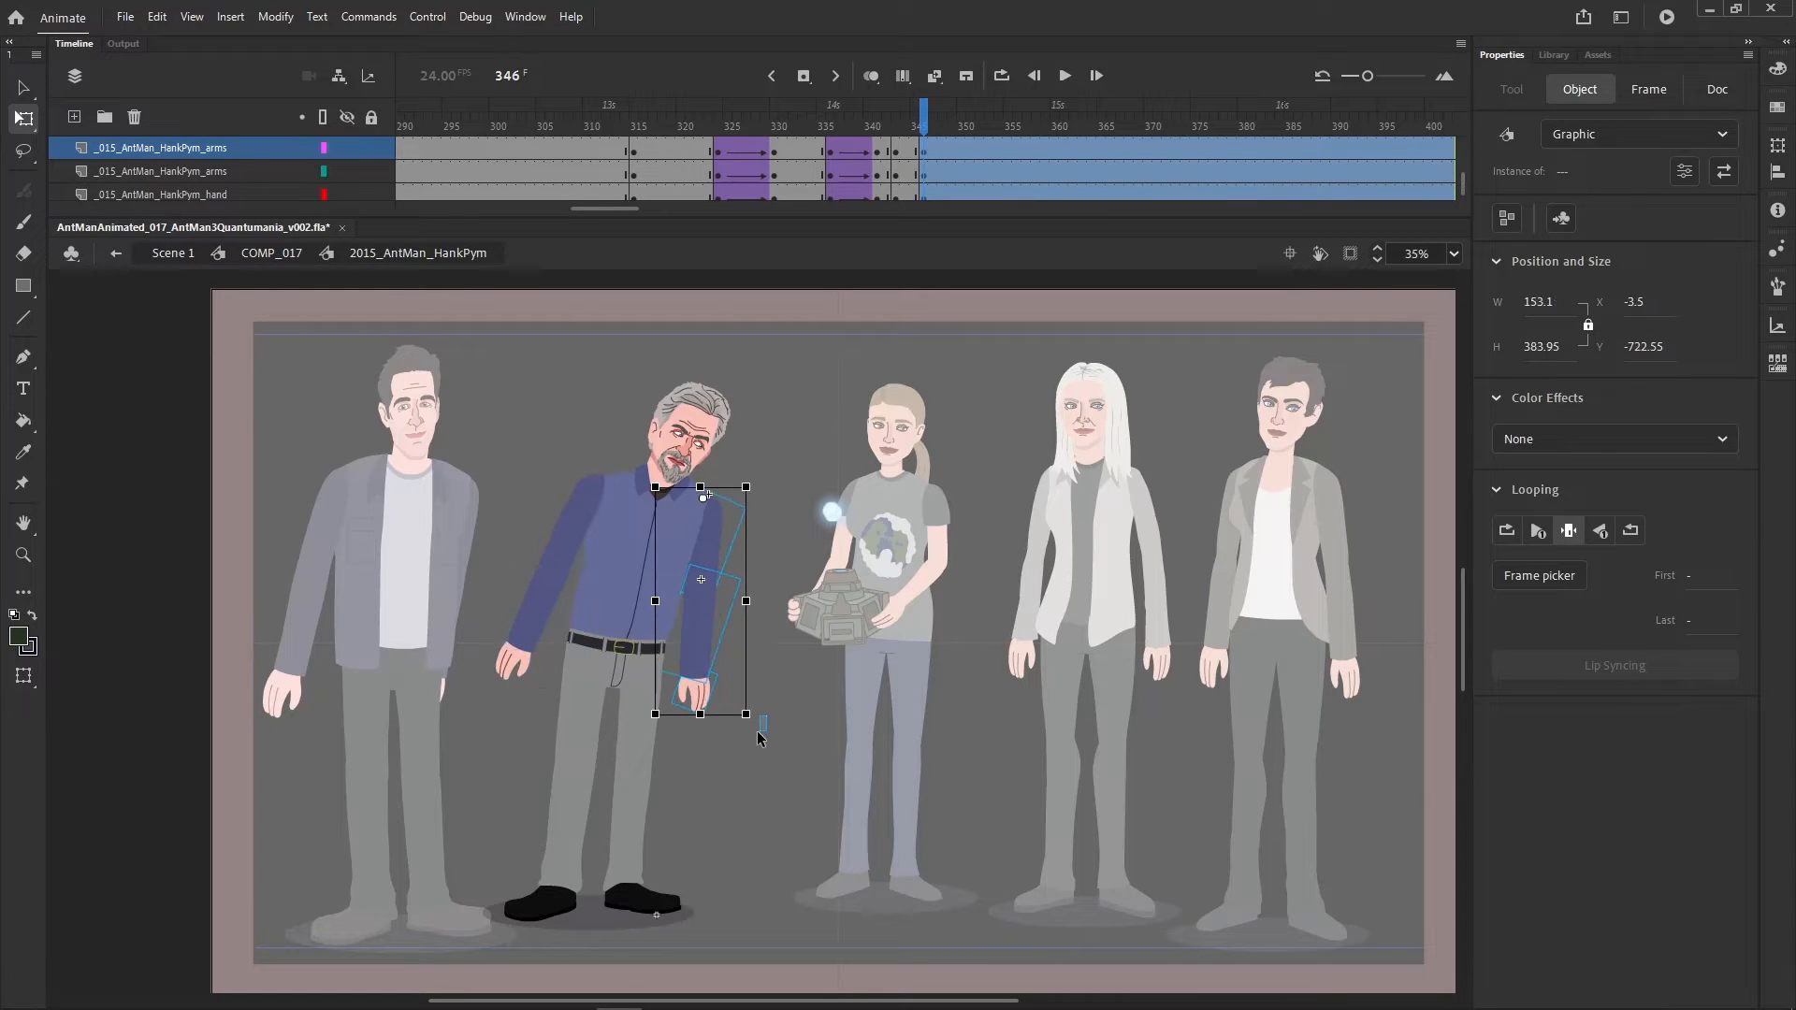
{"action": "left_click_drag", "start_coordinate": [759, 739], "coordinate": [716, 608]}
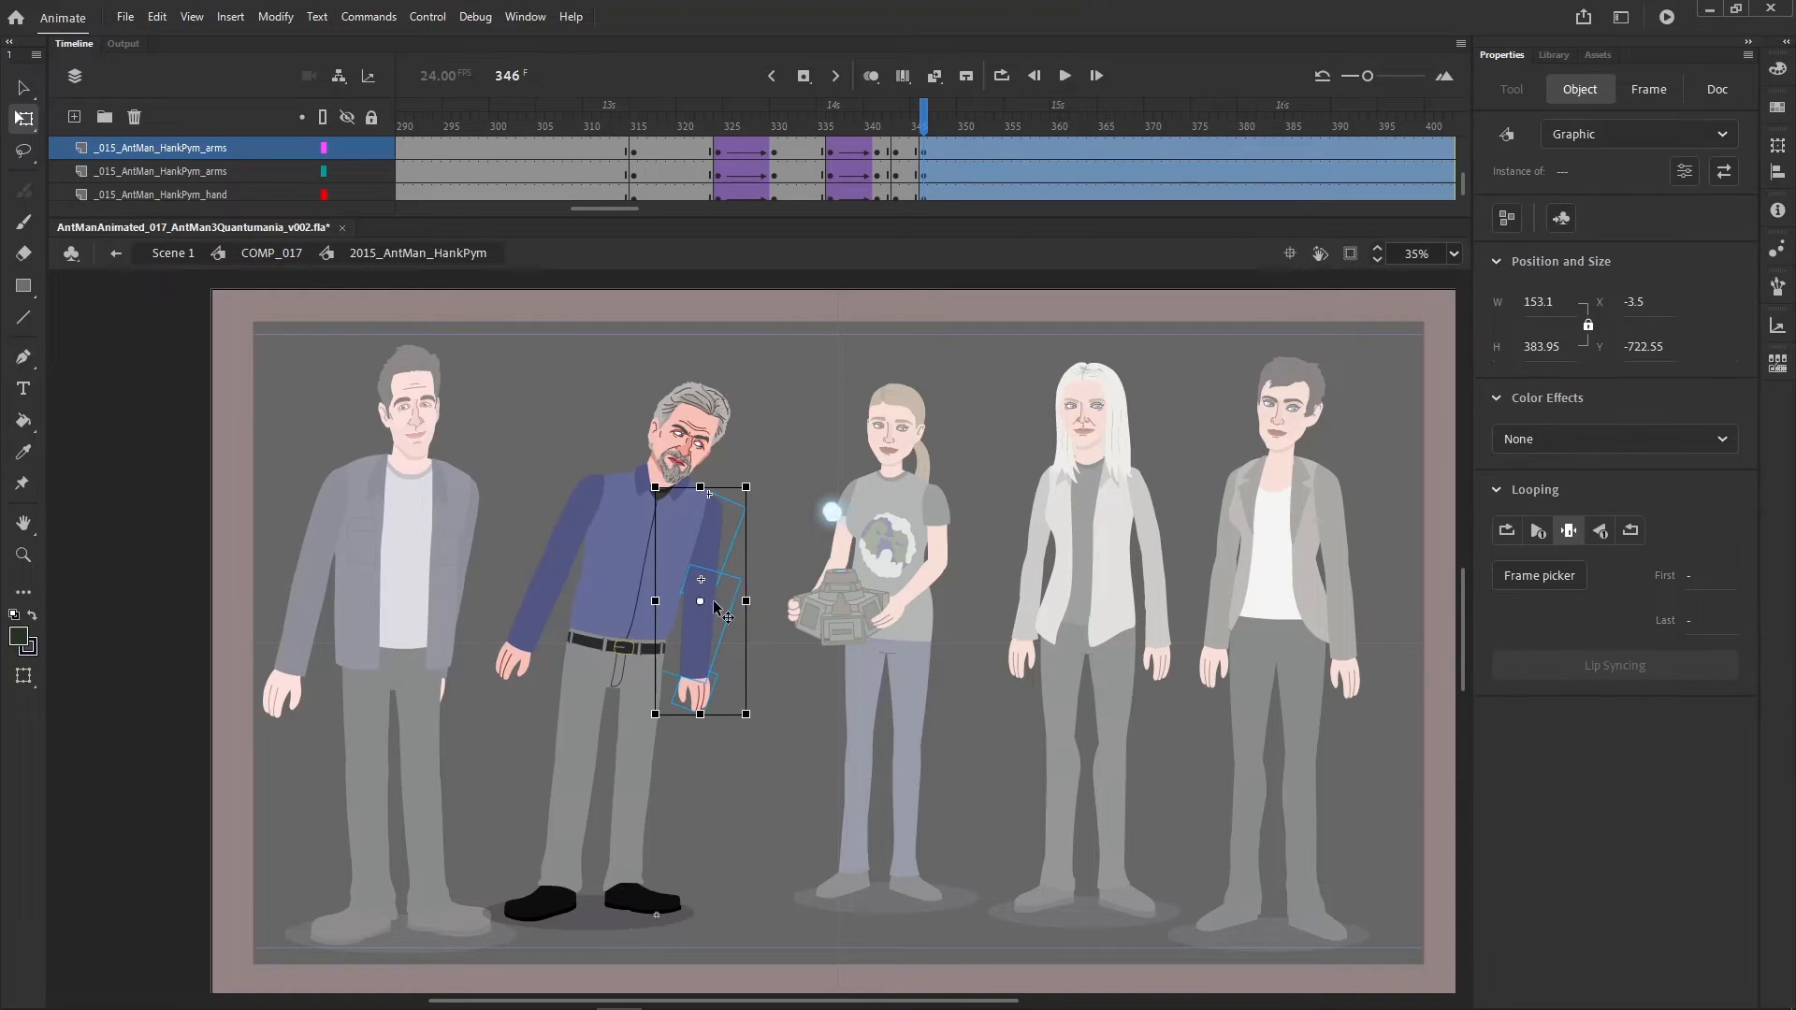
{"action": "left_click_drag", "start_coordinate": [761, 718], "coordinate": [743, 725]}
{"action": "left_click", "coordinate": [778, 720]}
- Apply classic tweens with a Classic Ease-In of -100 to all of Hank Pym's layers between frames 343 and 346
{"action": "mouse_move", "coordinate": [916, 118]}
{"action": "left_mouse_down"}
{"action": "mouse_move", "coordinate": [901, 123]}
{"action": "mouse_move", "coordinate": [935, 133]}
{"action": "left_mouse_up"}
{"action": "scroll", "coordinate": [890, 152], "scroll_direction": "up", "scroll_amount": 2}
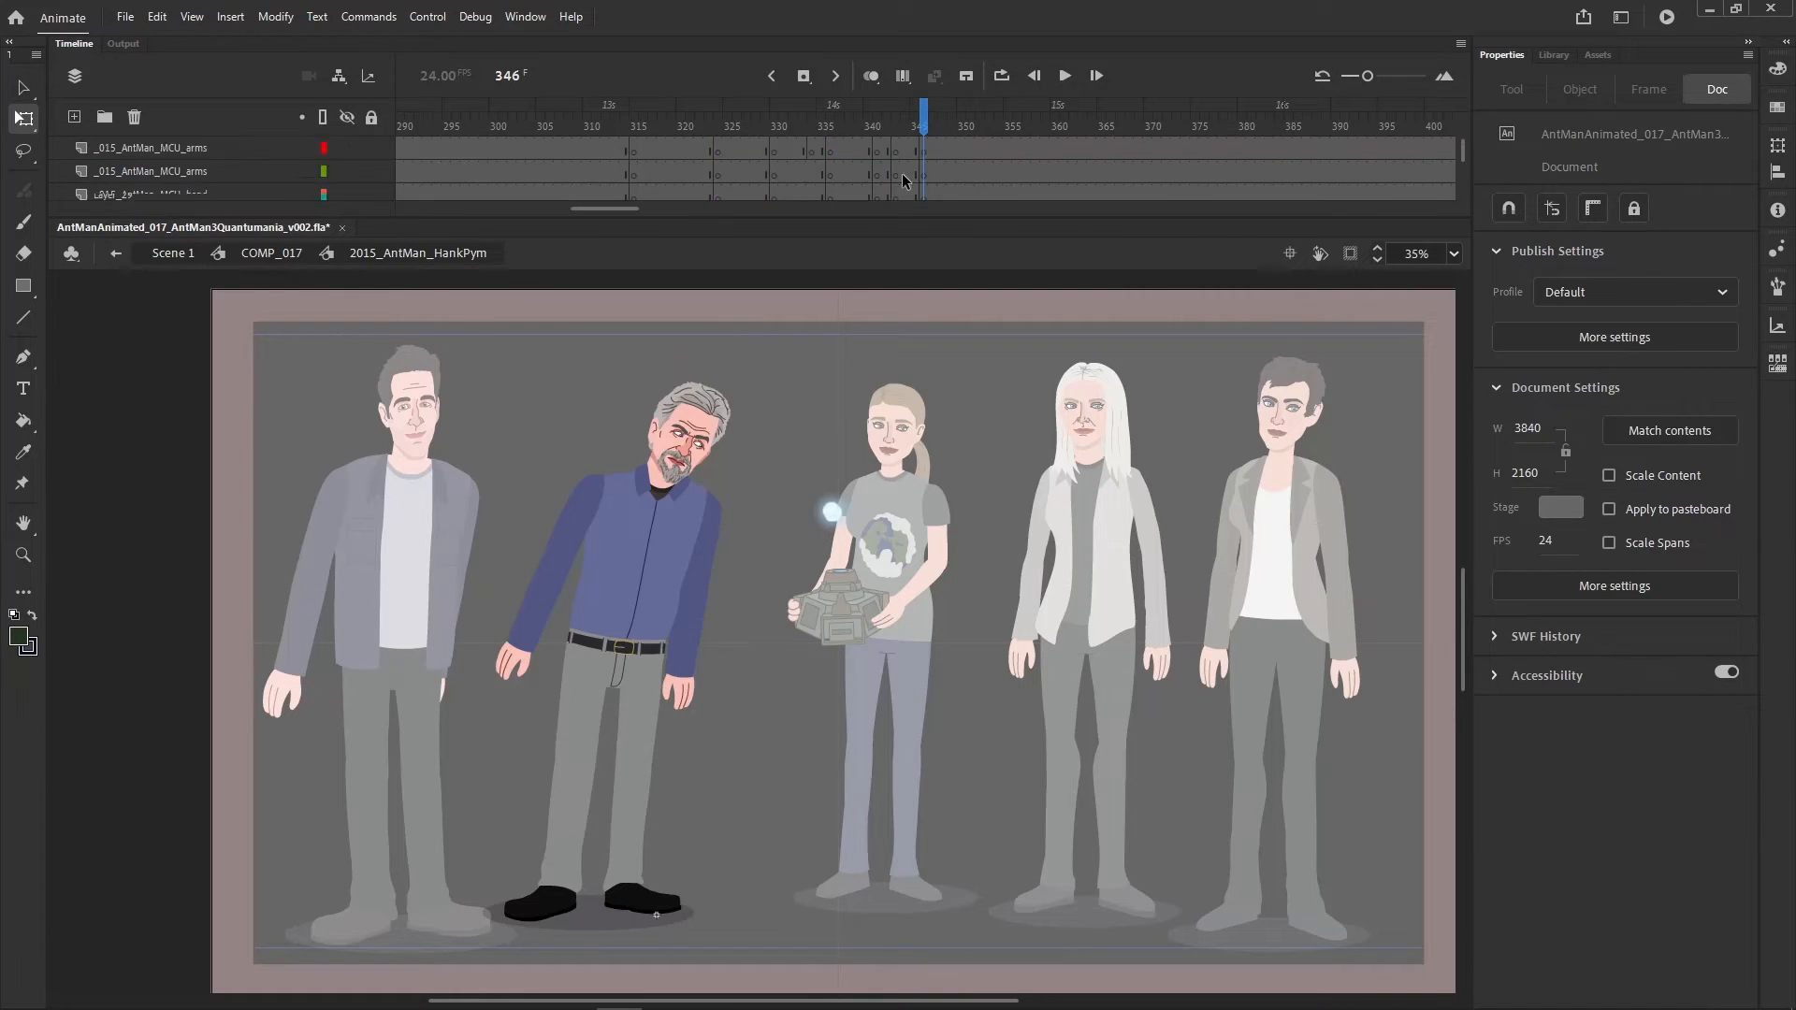
{"action": "scroll", "coordinate": [905, 178], "scroll_direction": "up", "scroll_amount": 4}
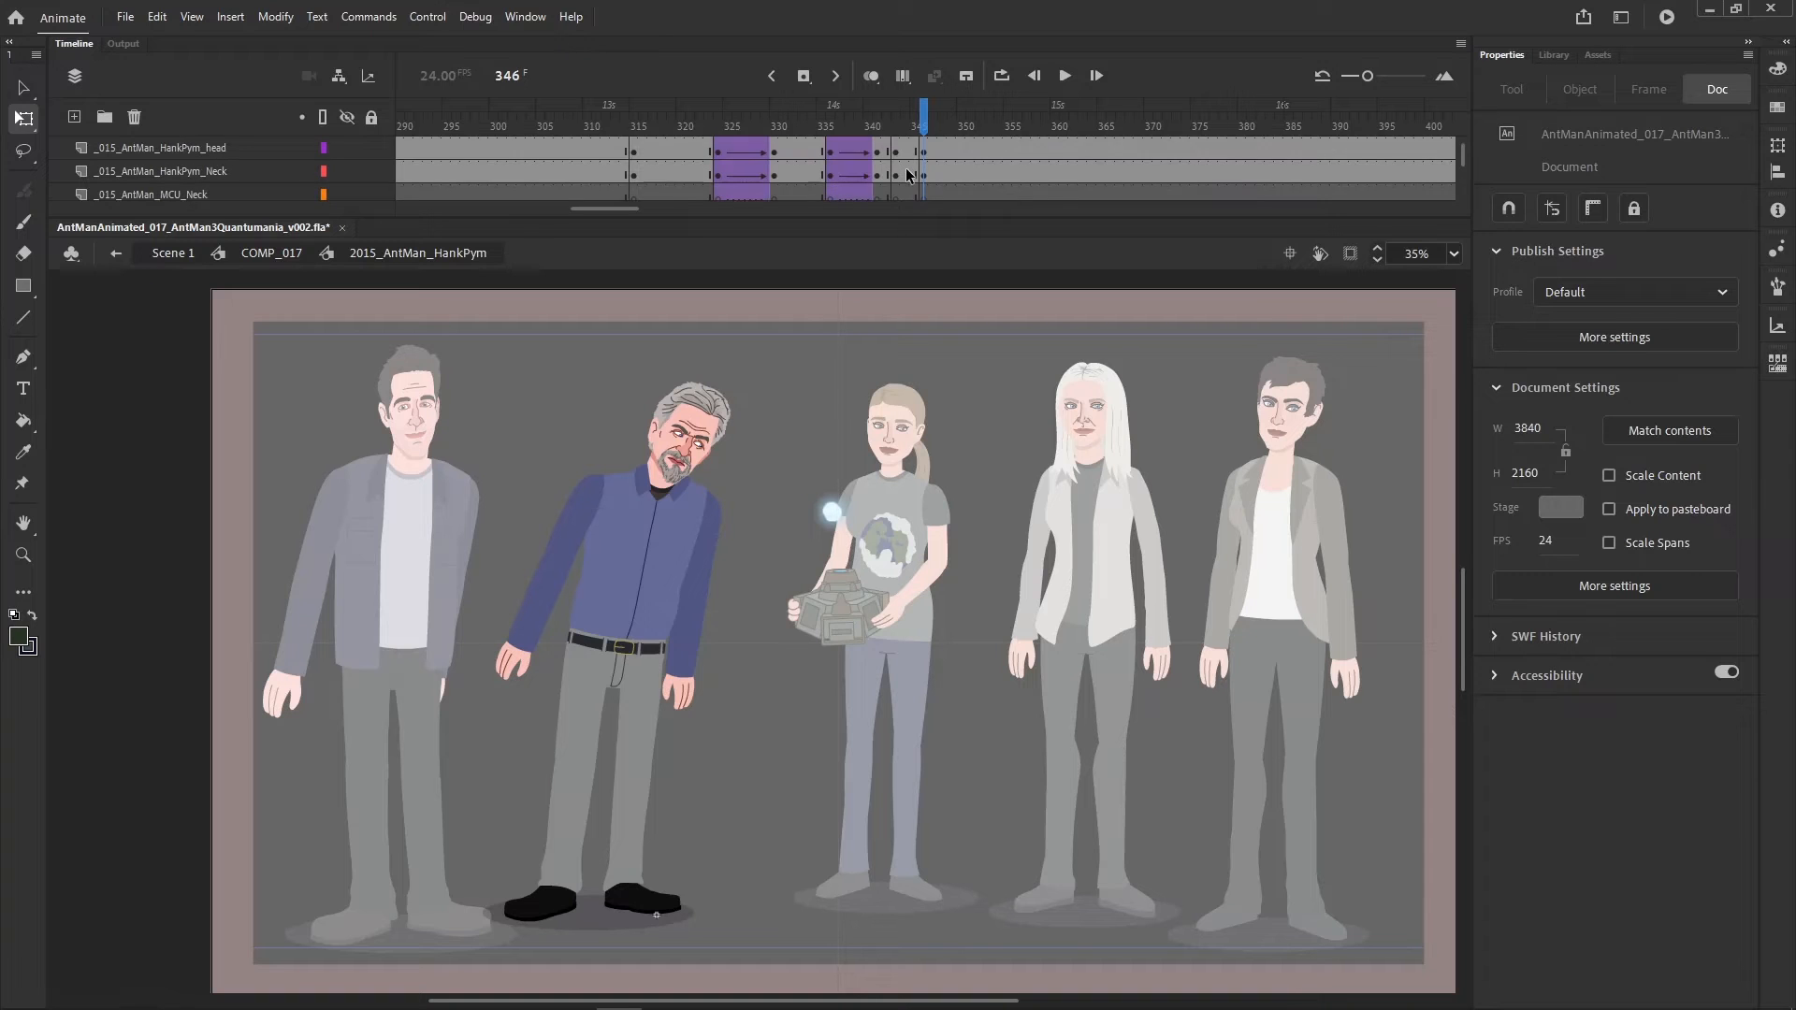
{"action": "scroll", "coordinate": [907, 175], "scroll_direction": "up", "scroll_amount": 1}
{"action": "left_click_drag", "start_coordinate": [907, 171], "coordinate": [898, 333]}
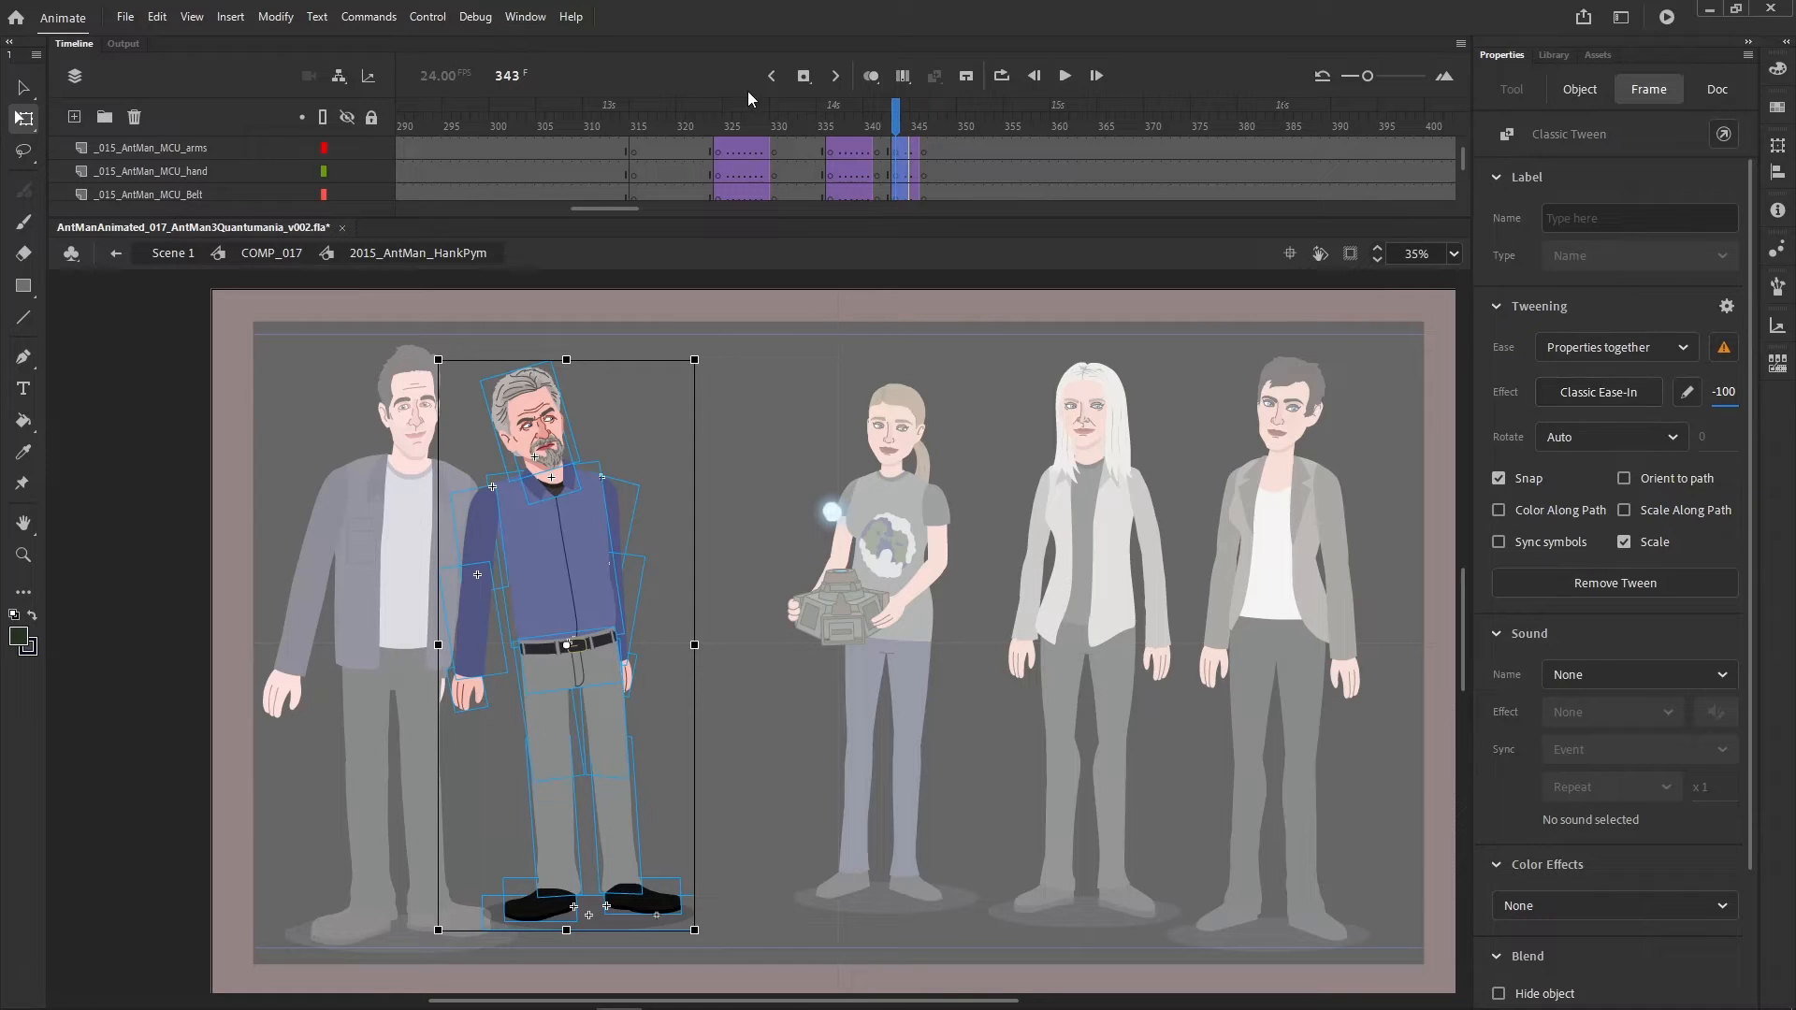
{"action": "left_click", "coordinate": [896, 121]}
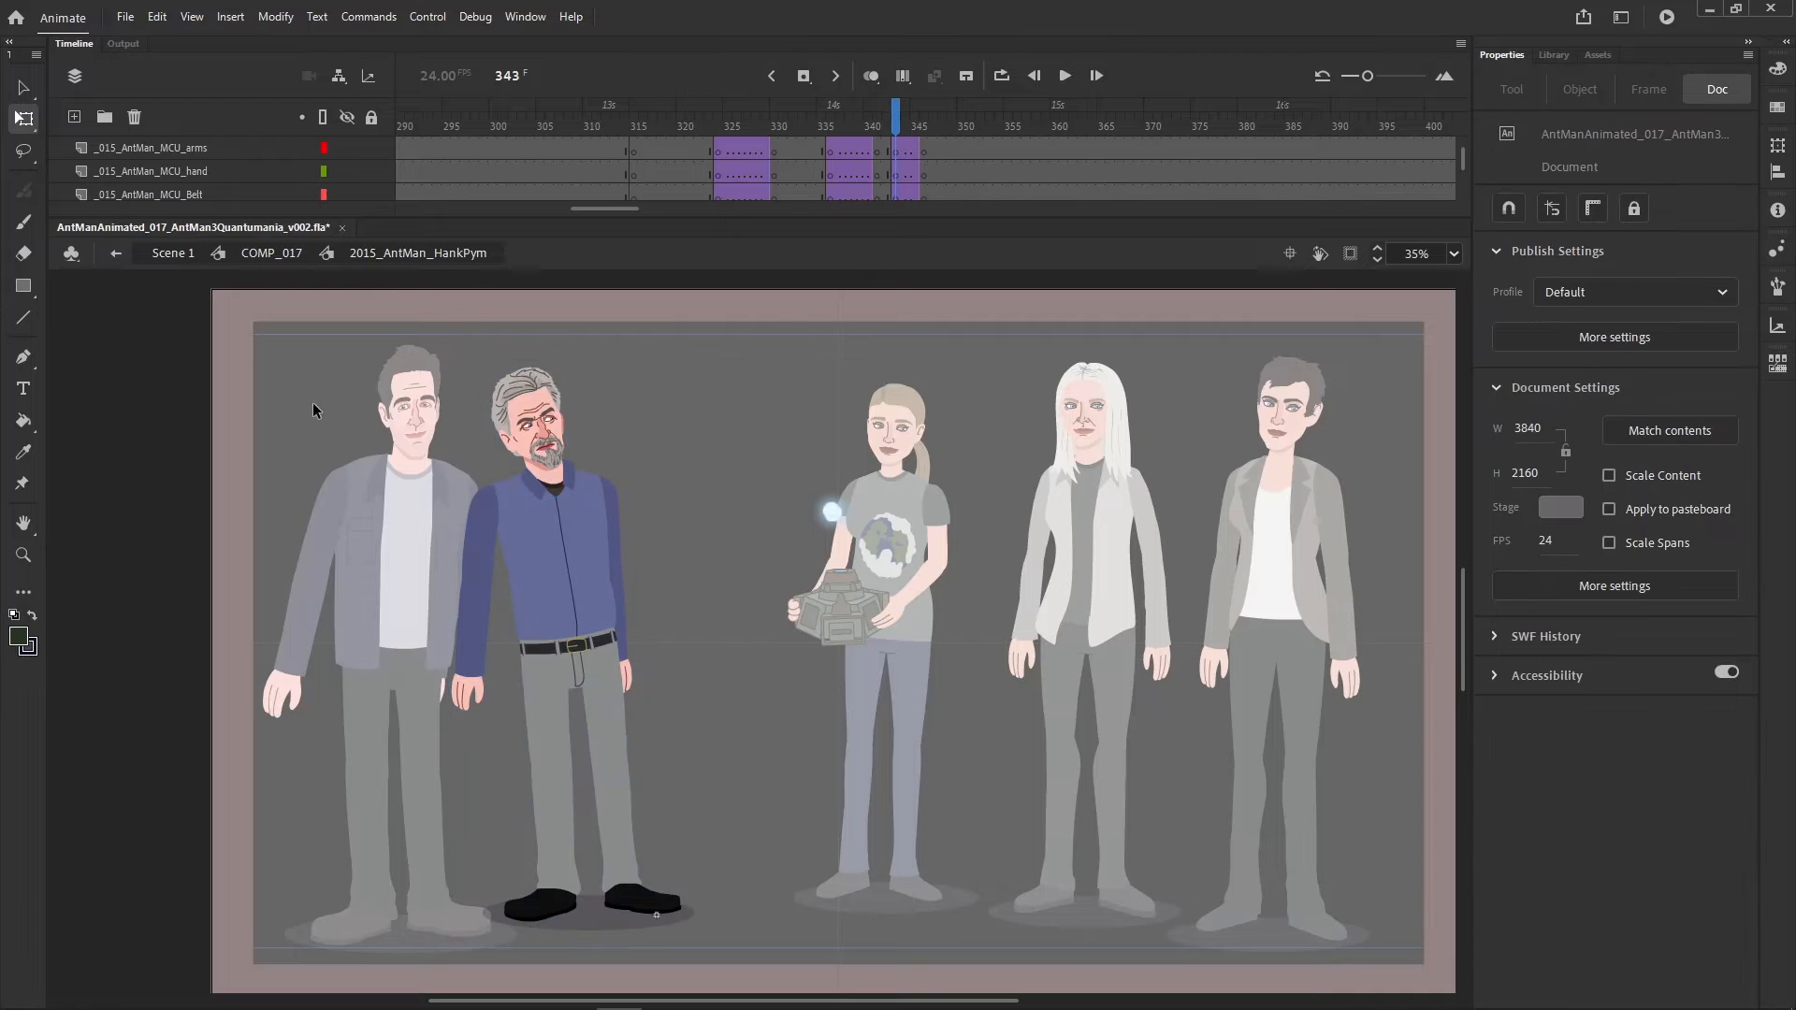
{"action": "left_click", "coordinate": [924, 168]}
{"action": "left_click", "coordinate": [896, 122]}
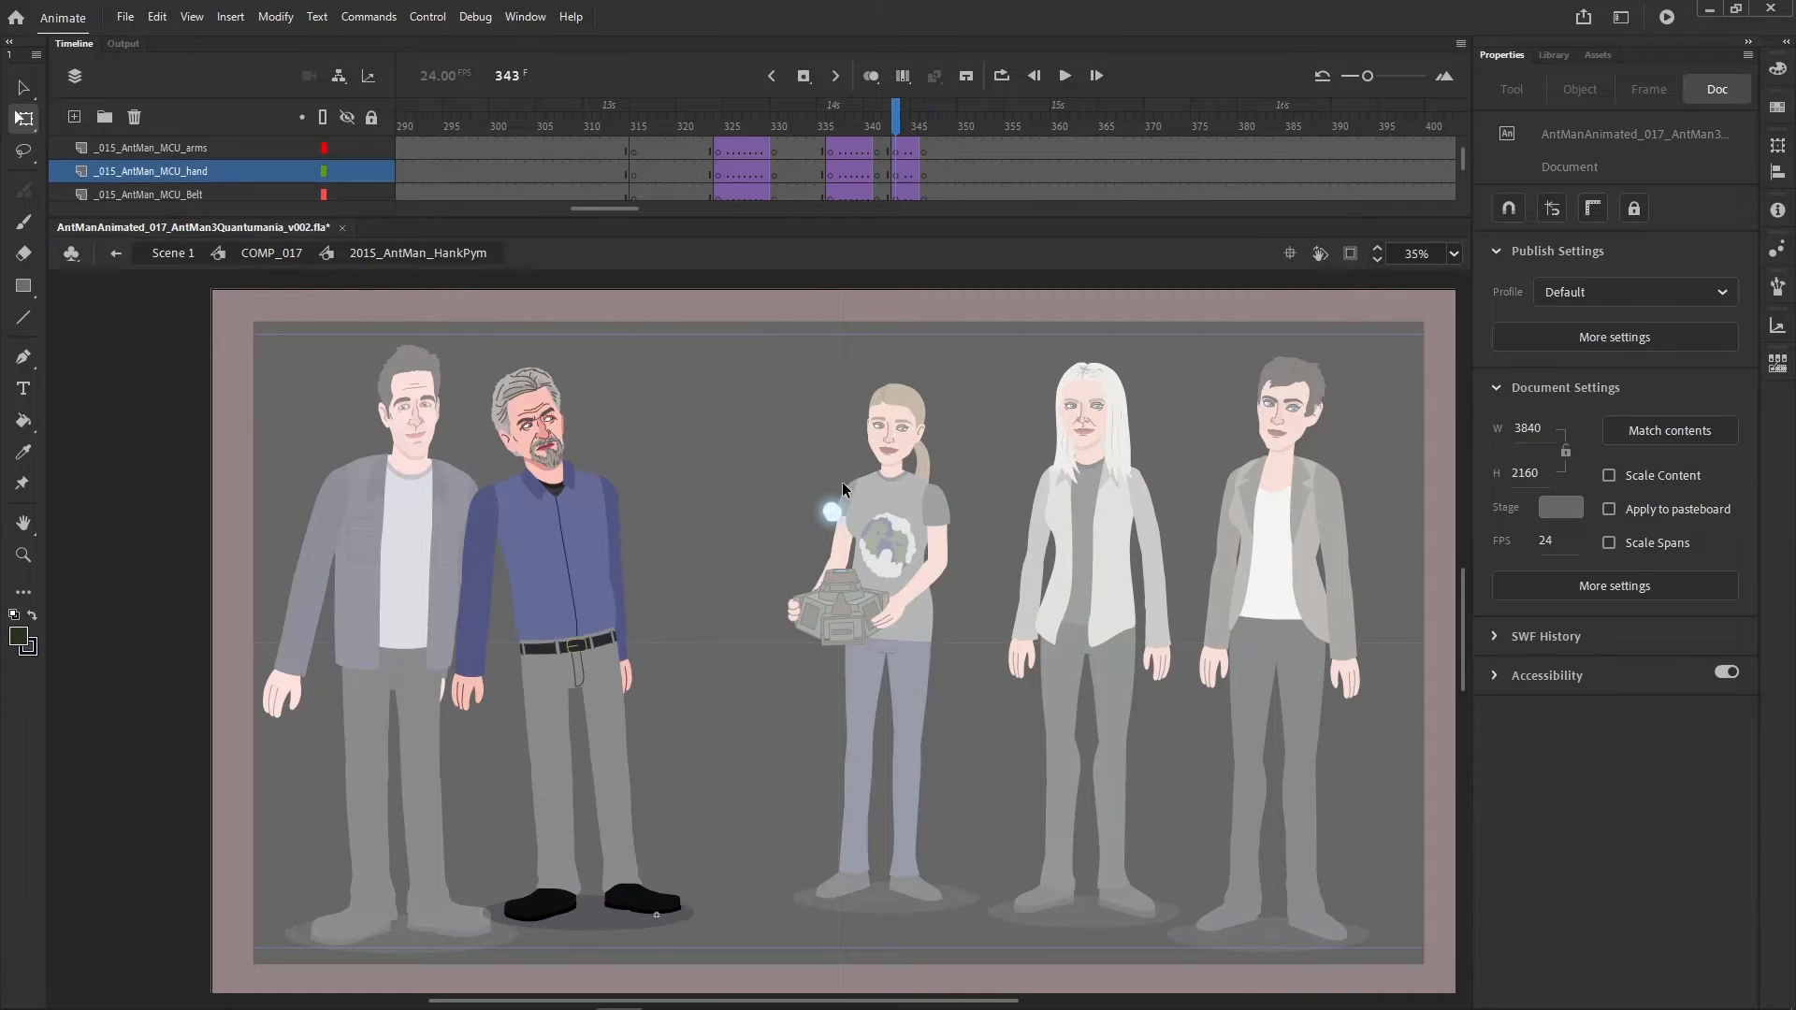
- Step through frames 343 to 346 to check Hank Pym's tweened lean, ending on frame 345
{"action": "key", "text": "period"}
{"action": "key", "text": "period"}
{"action": "key", "text": "period"}
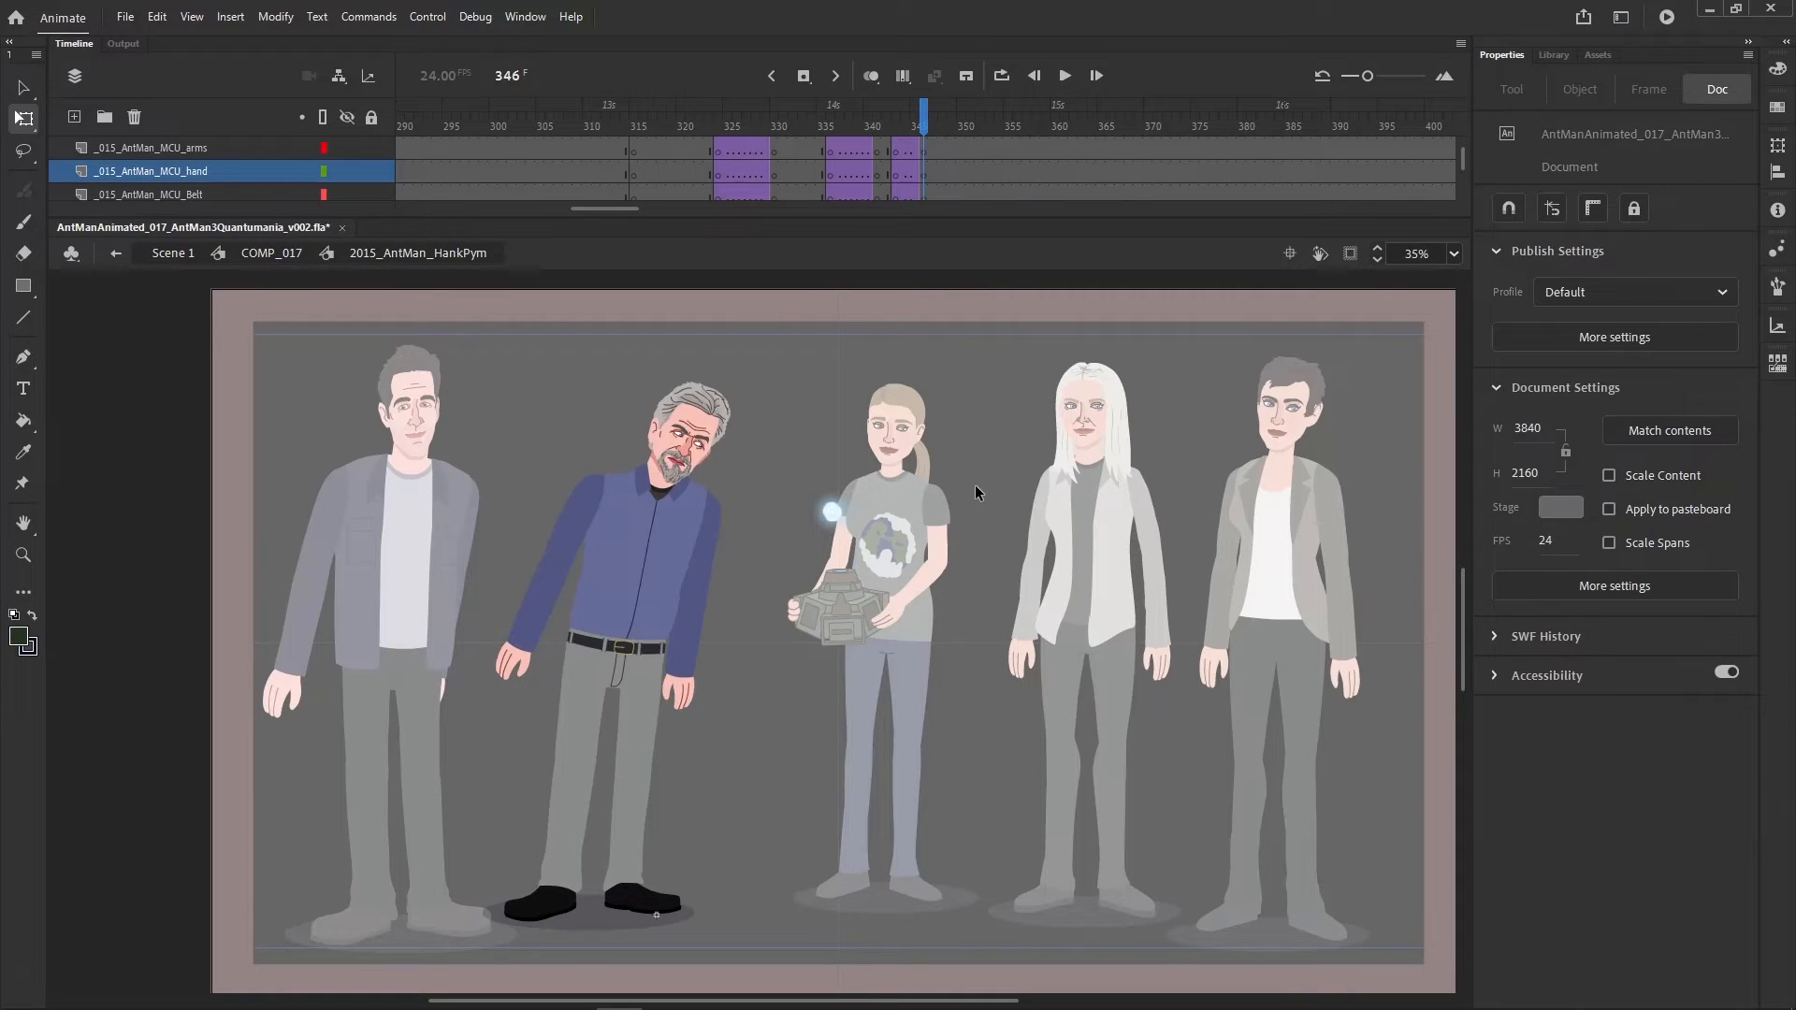
{"action": "key", "text": "comma"}
{"action": "key", "text": "comma"}
{"action": "key", "text": "period"}
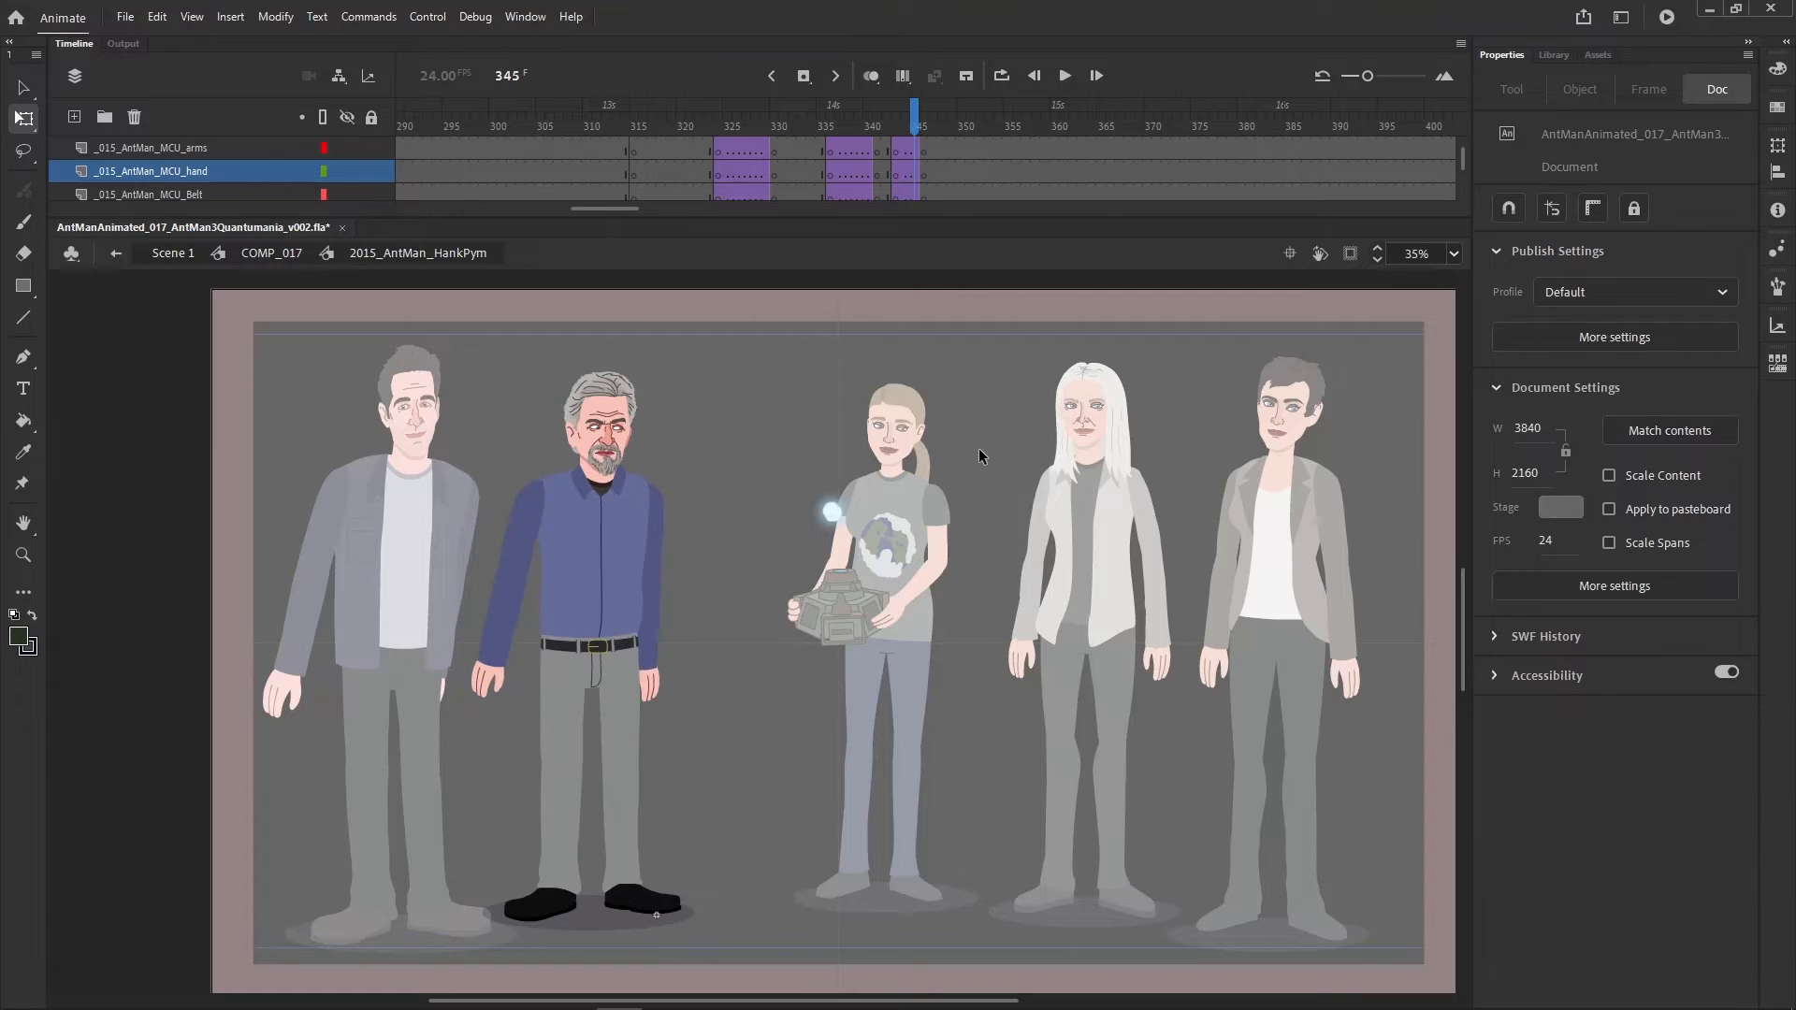
- Nudge Hank Pym's whole arm on Ant-Man's side upward at frame 345 so that it meets the shoulder
{"action": "left_click", "coordinate": [541, 488]}
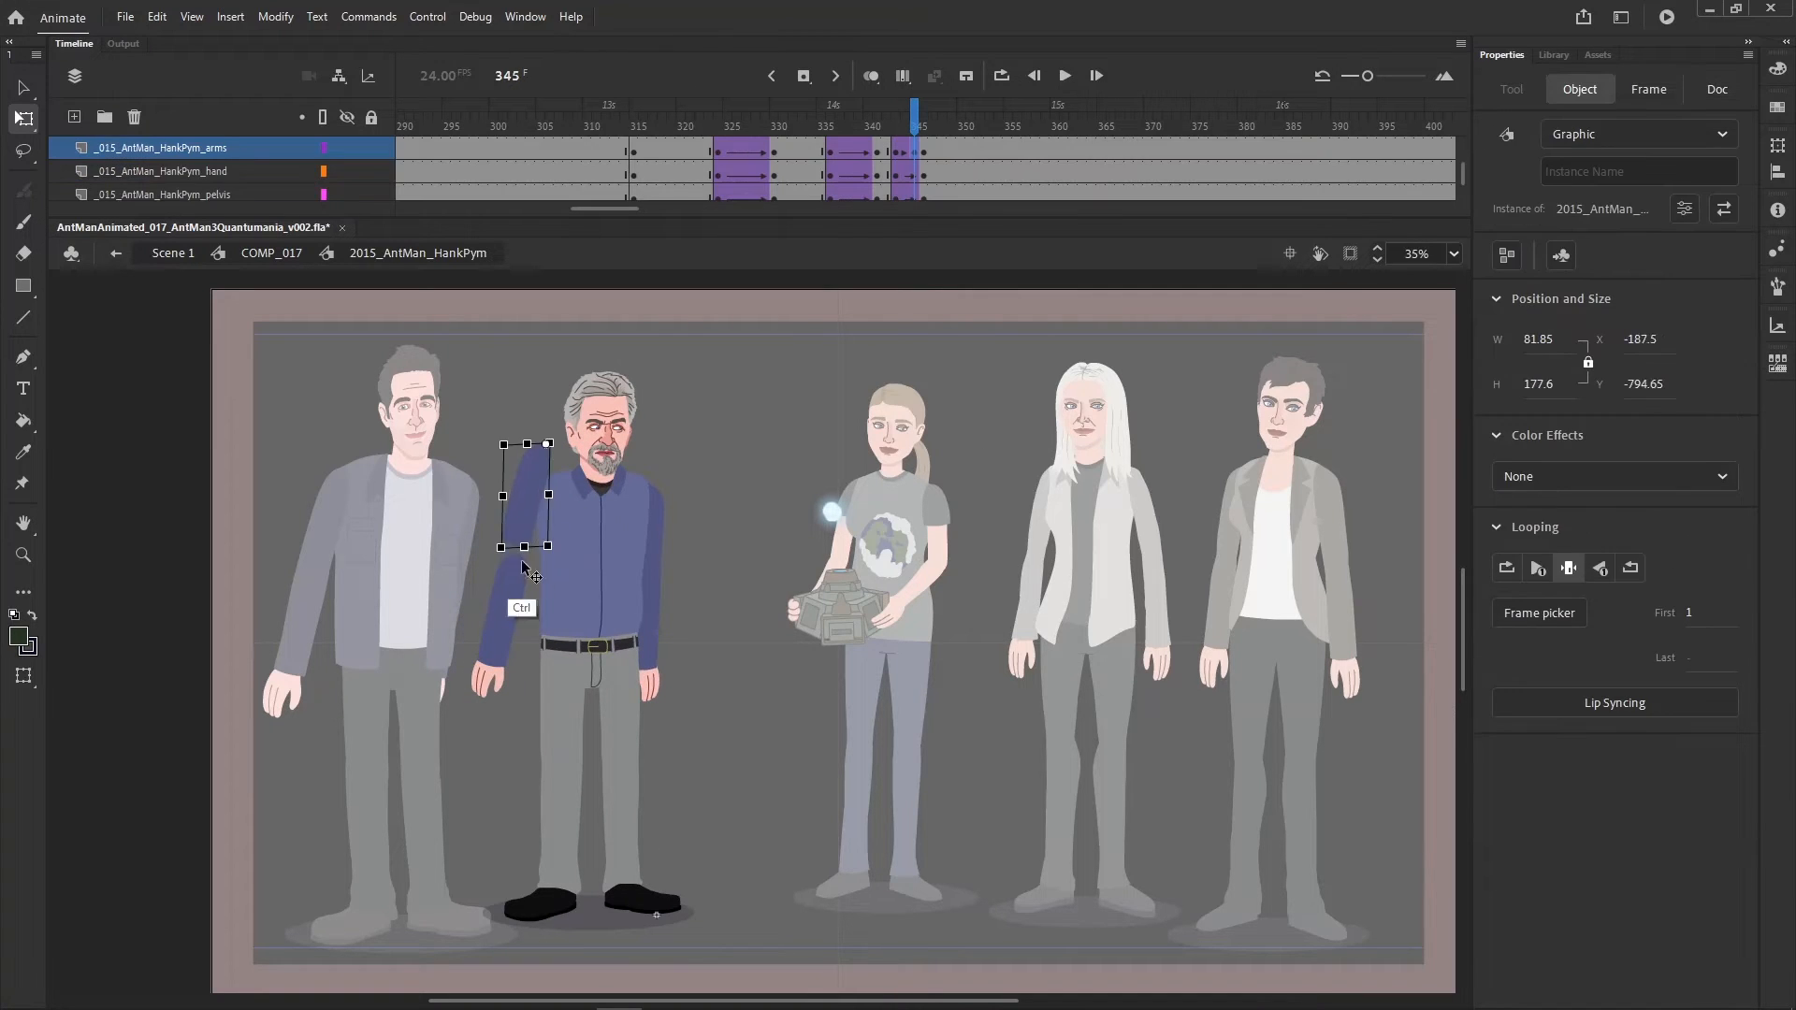
{"action": "left_click", "coordinate": [488, 675]}
{"action": "left_click_drag", "start_coordinate": [507, 613], "coordinate": [500, 632]}
{"action": "key", "text": "ctrl+z"}
{"action": "left_click_drag", "start_coordinate": [440, 765], "coordinate": [512, 528]}
{"action": "key", "text": "shift+Up"}
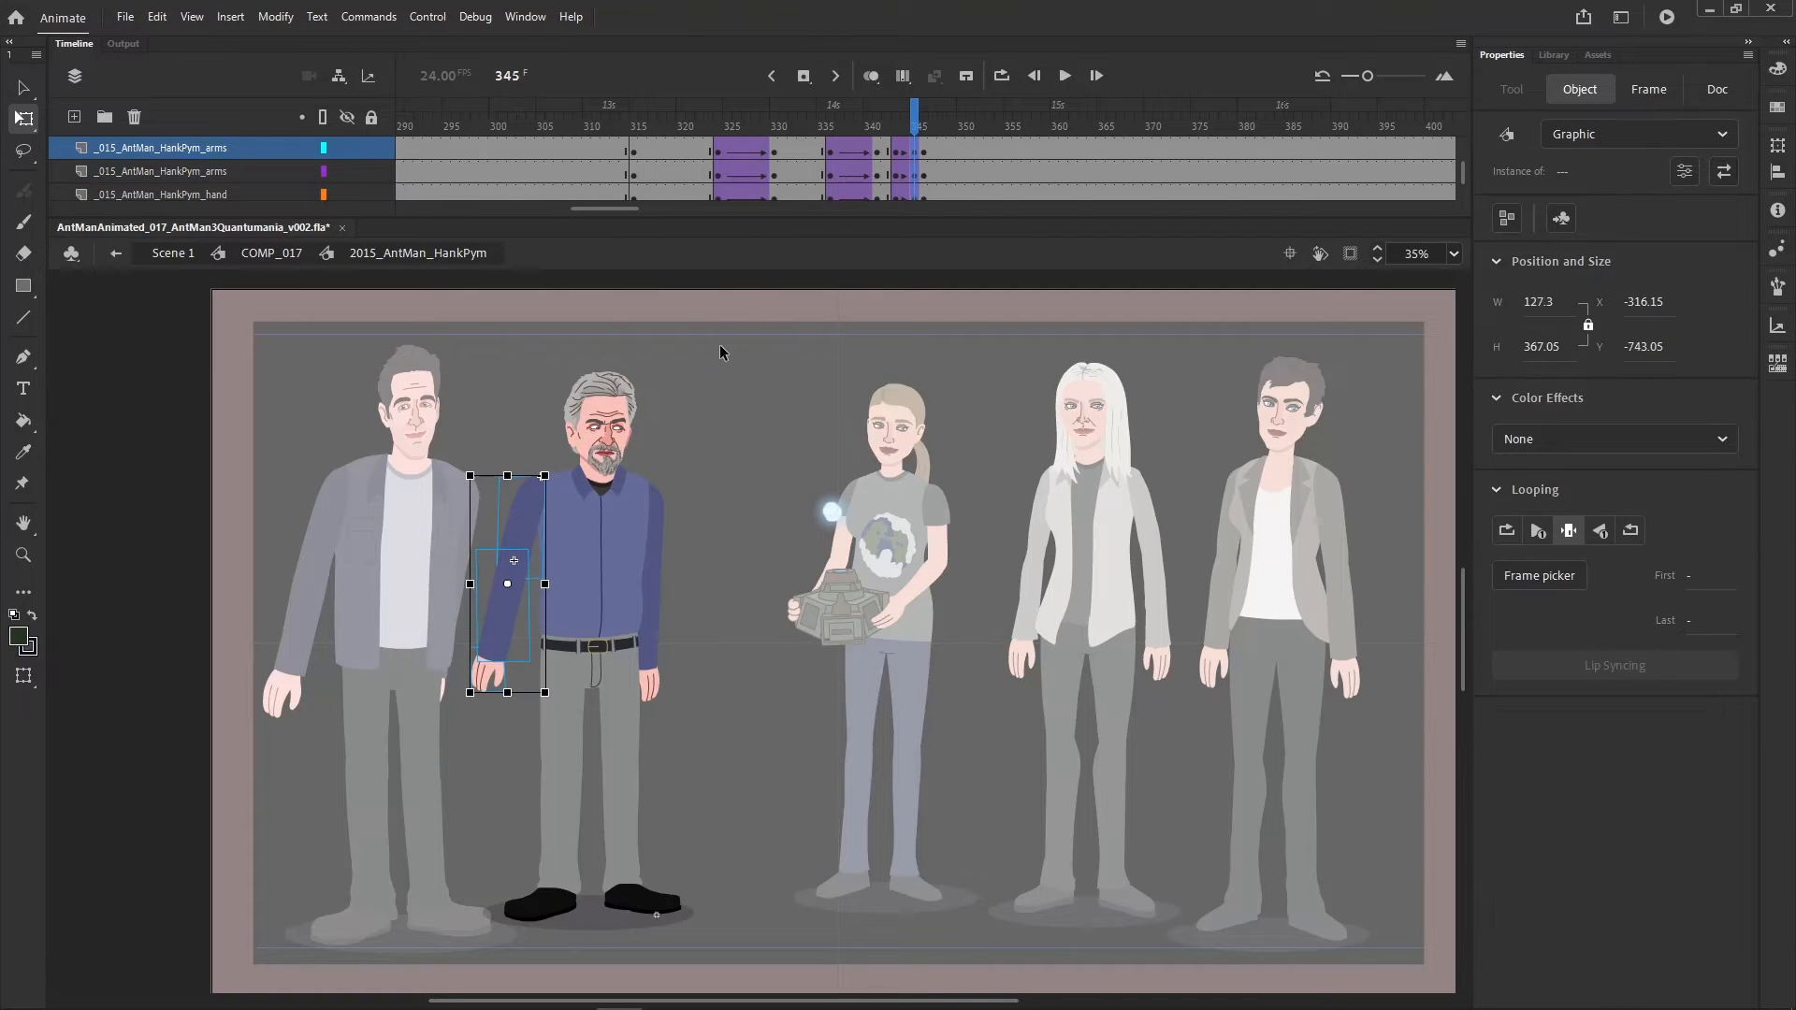
{"action": "left_click_drag", "start_coordinate": [721, 478], "coordinate": [721, 483]}
{"action": "left_click_drag", "start_coordinate": [439, 739], "coordinate": [514, 558]}
{"action": "key", "text": "shift+Up"}
{"action": "left_click_drag", "start_coordinate": [699, 440], "coordinate": [694, 512]}
{"action": "left_click_drag", "start_coordinate": [661, 499], "coordinate": [695, 482]}
{"action": "key", "text": "ctrl+z"}
{"action": "left_click_drag", "start_coordinate": [652, 694], "coordinate": [688, 680]}
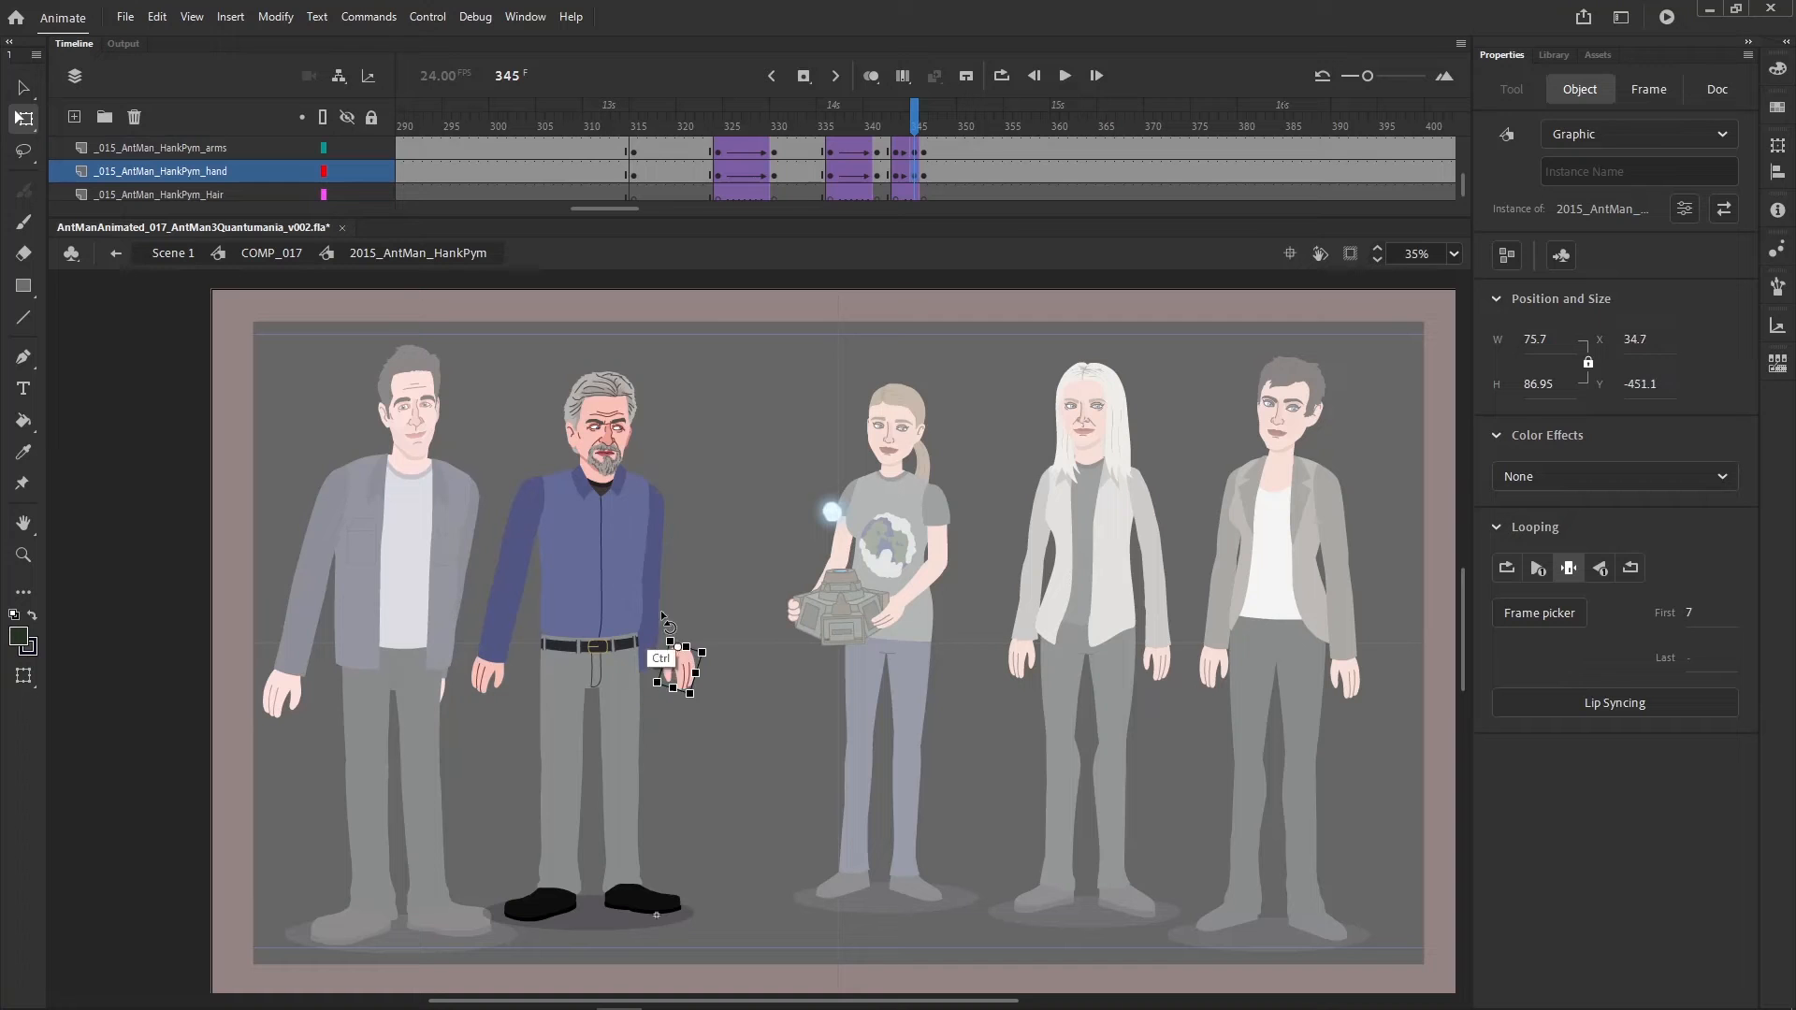
{"action": "key", "text": "ctrl+z"}
{"action": "left_click_drag", "start_coordinate": [653, 614], "coordinate": [686, 605]}
{"action": "key", "text": "ctrl+z"}
{"action": "left_click_drag", "start_coordinate": [724, 684], "coordinate": [776, 586]}
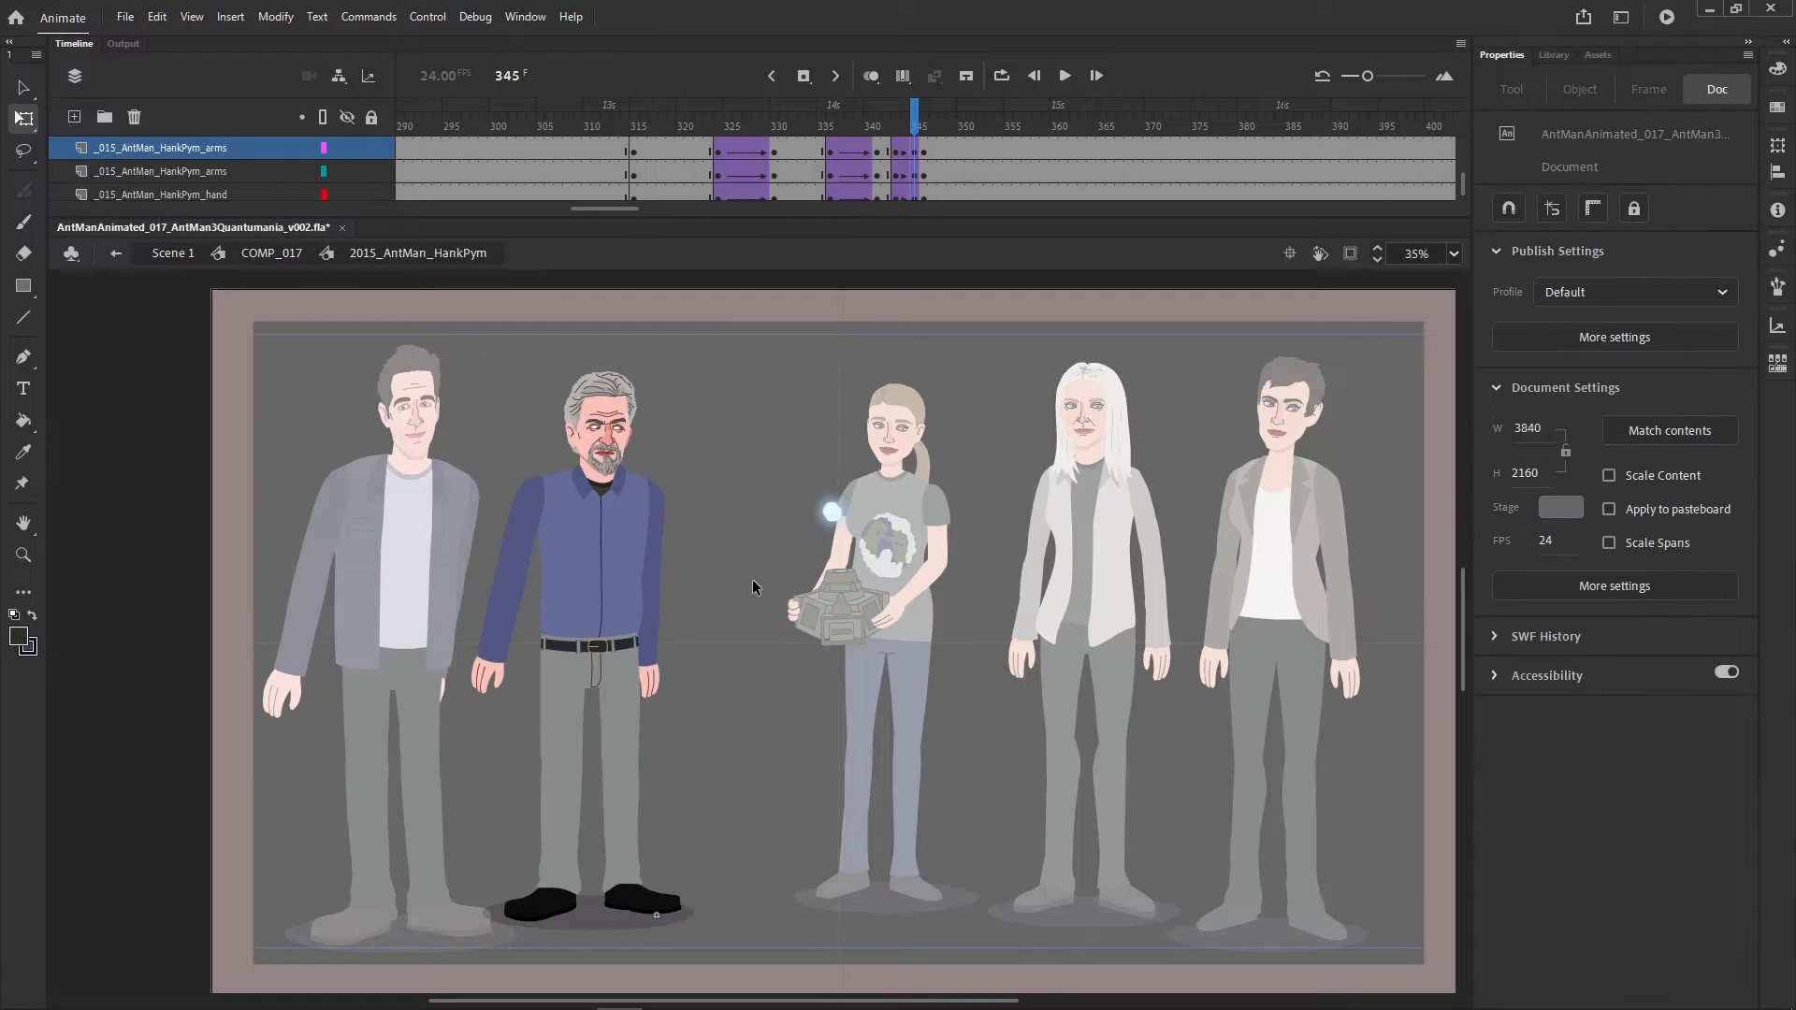
- Step back frame by frame from 345 to 336 to check Hank Pym's movement between poses
{"action": "key", "text": "comma"}
{"action": "key", "text": "comma"}
{"action": "key", "text": "comma"}
{"action": "key", "text": "comma"}
{"action": "key", "text": "comma"}
{"action": "key", "text": "comma"}
{"action": "key", "text": "comma"}
{"action": "key", "text": "comma"}
{"action": "key", "text": "comma"}
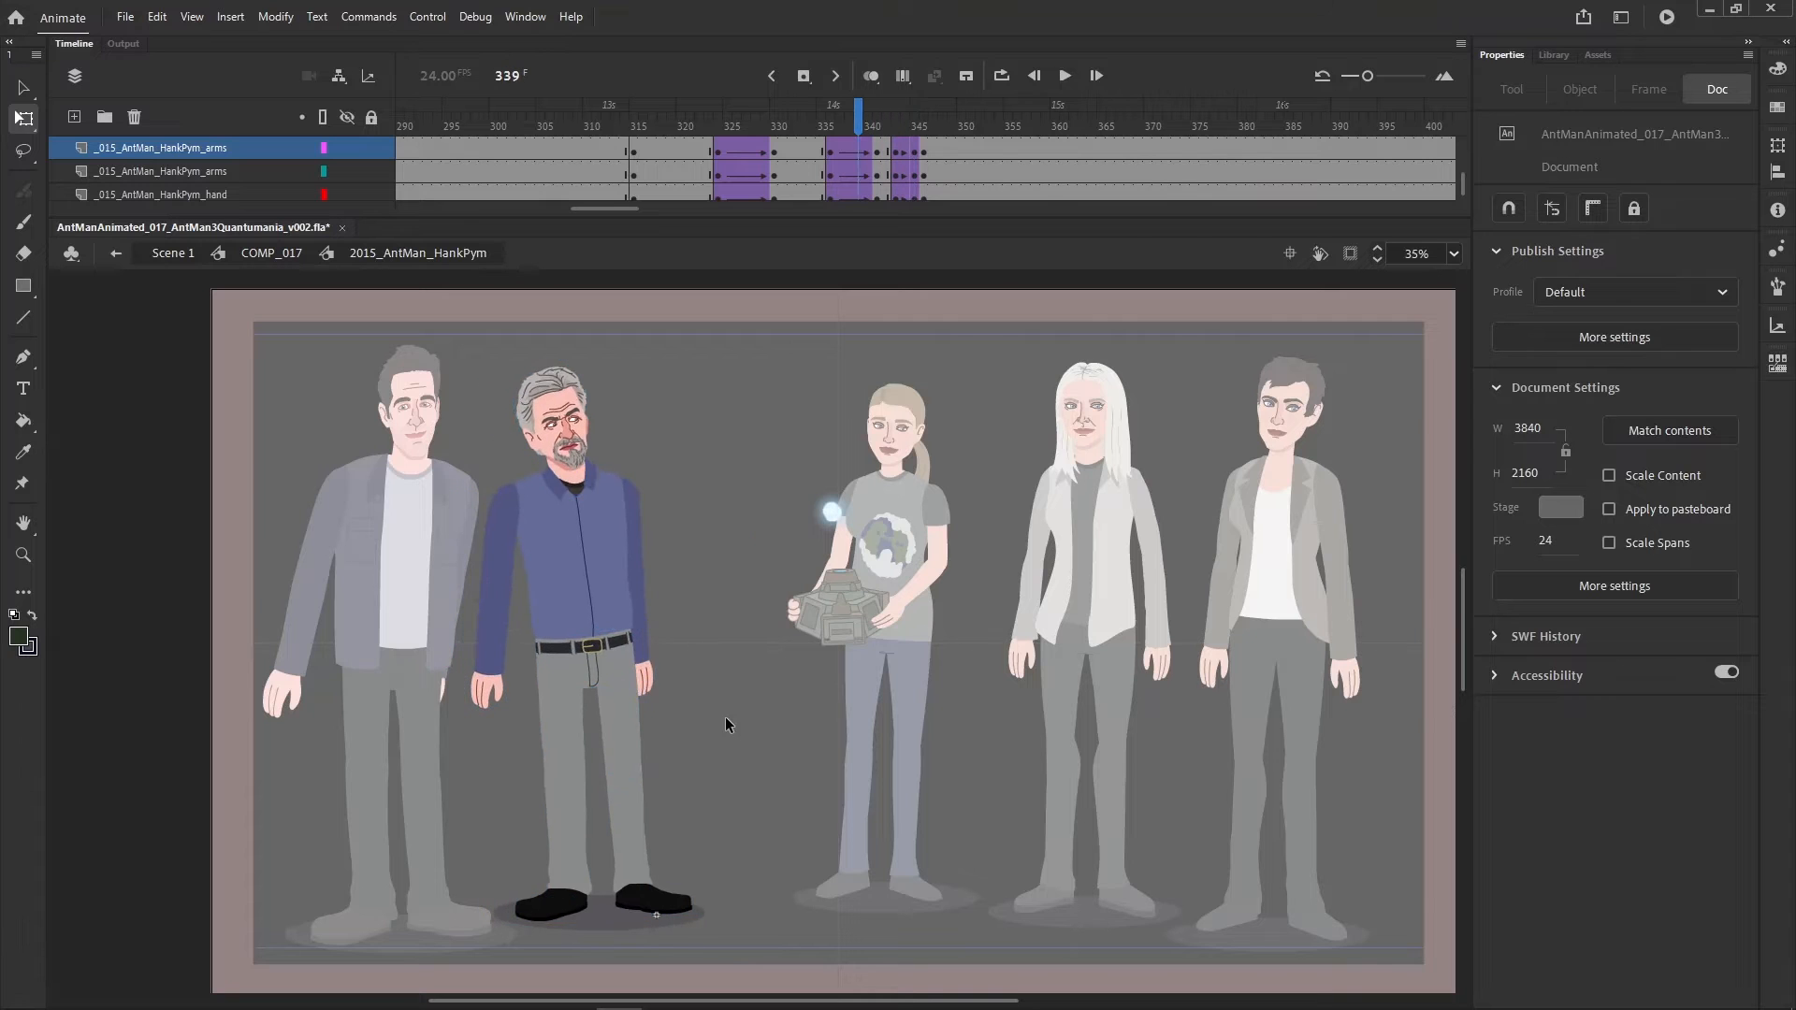
{"action": "left_click", "coordinate": [792, 363]}
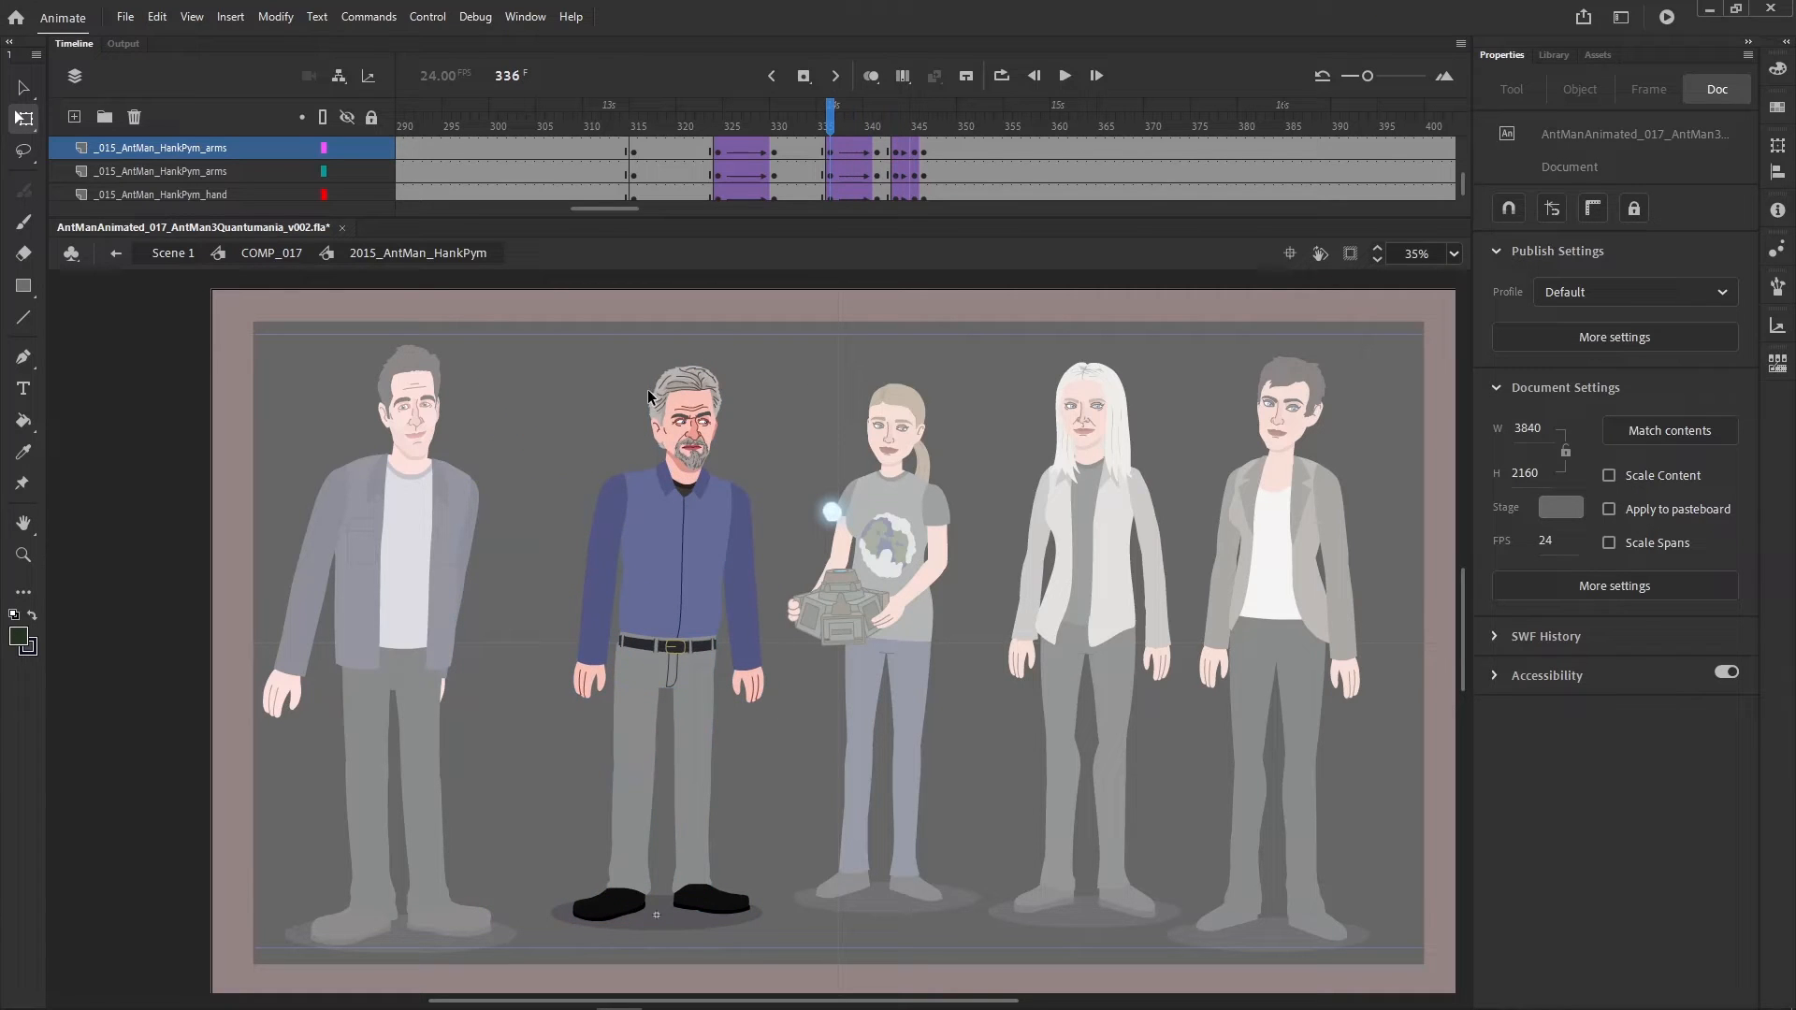
- Synchronize the symbols across all frames of Hank Pym's head layer
{"action": "left_click", "coordinate": [688, 411]}
{"action": "left_click", "coordinate": [198, 149]}
{"action": "right_click", "coordinate": [891, 150]}
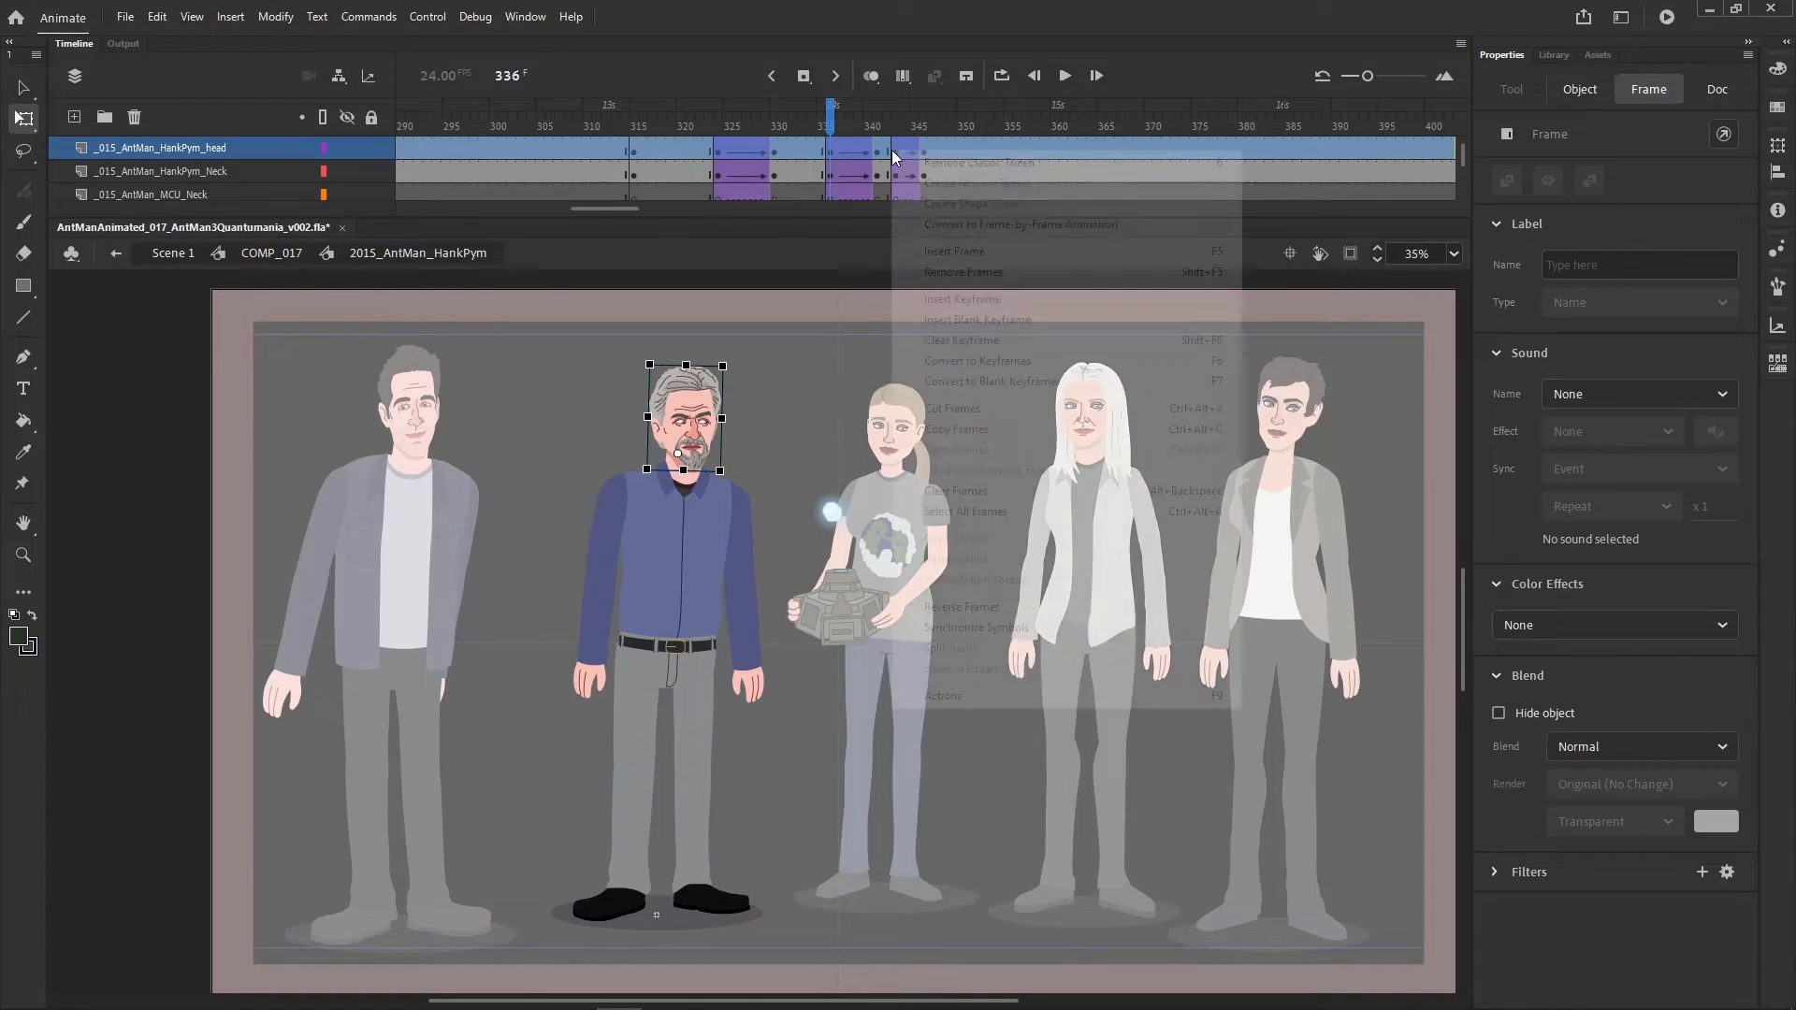
{"action": "left_click", "coordinate": [999, 608]}
- Leave Hank Pym's symbol and open Ant-Man's head symbol inside his body symbol
{"action": "left_click", "coordinate": [385, 365]}
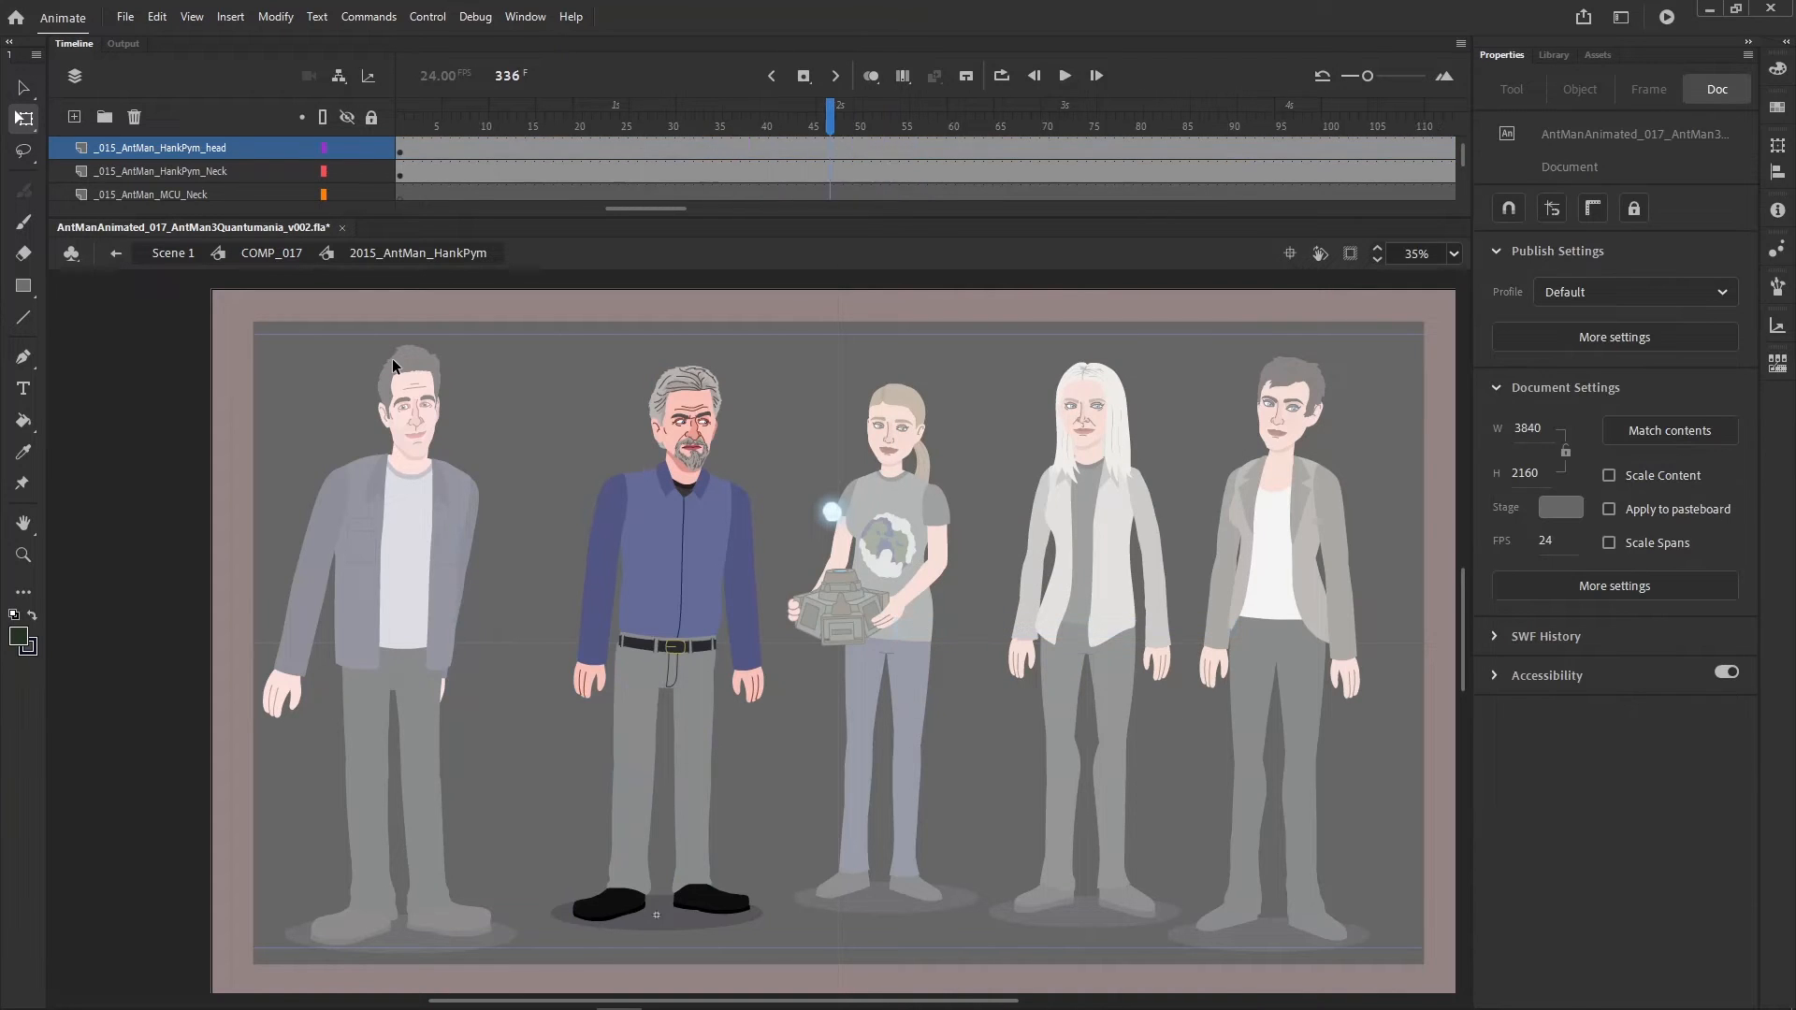
{"action": "double_click", "coordinate": [391, 358]}
{"action": "left_click", "coordinate": [391, 357]}
{"action": "left_click", "coordinate": [447, 372]}
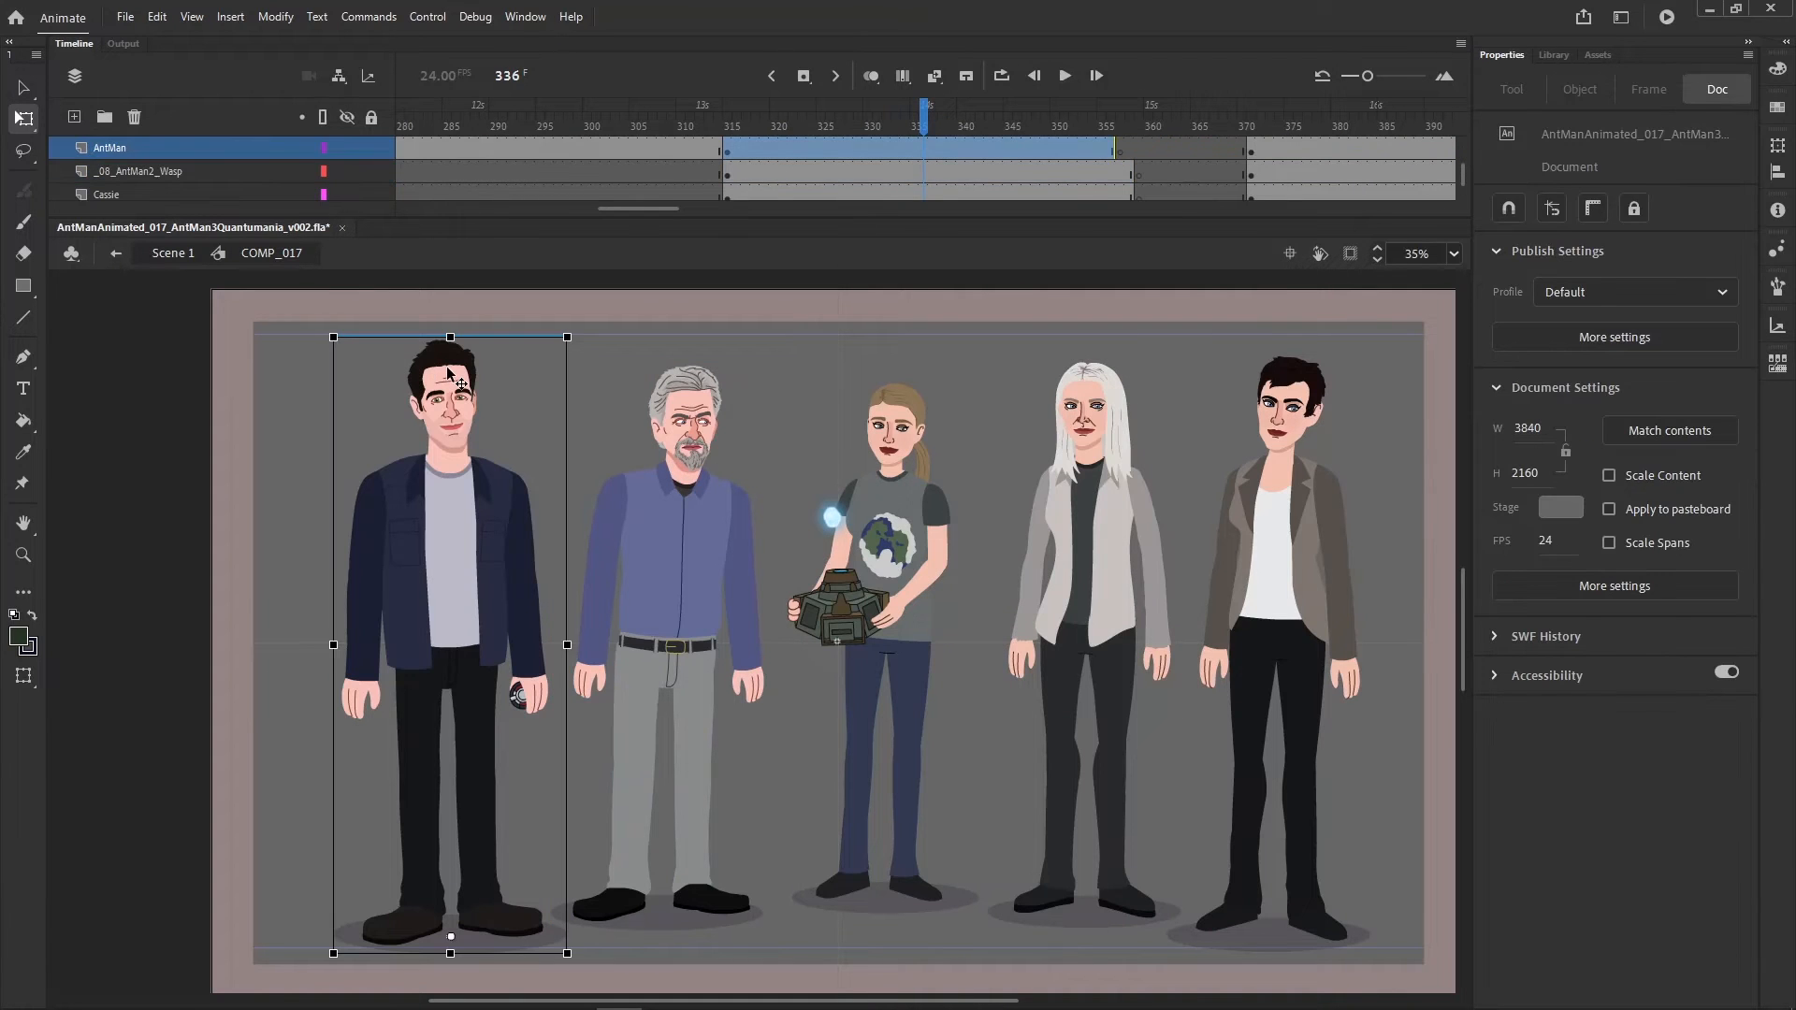
{"action": "double_click", "coordinate": [447, 373]}
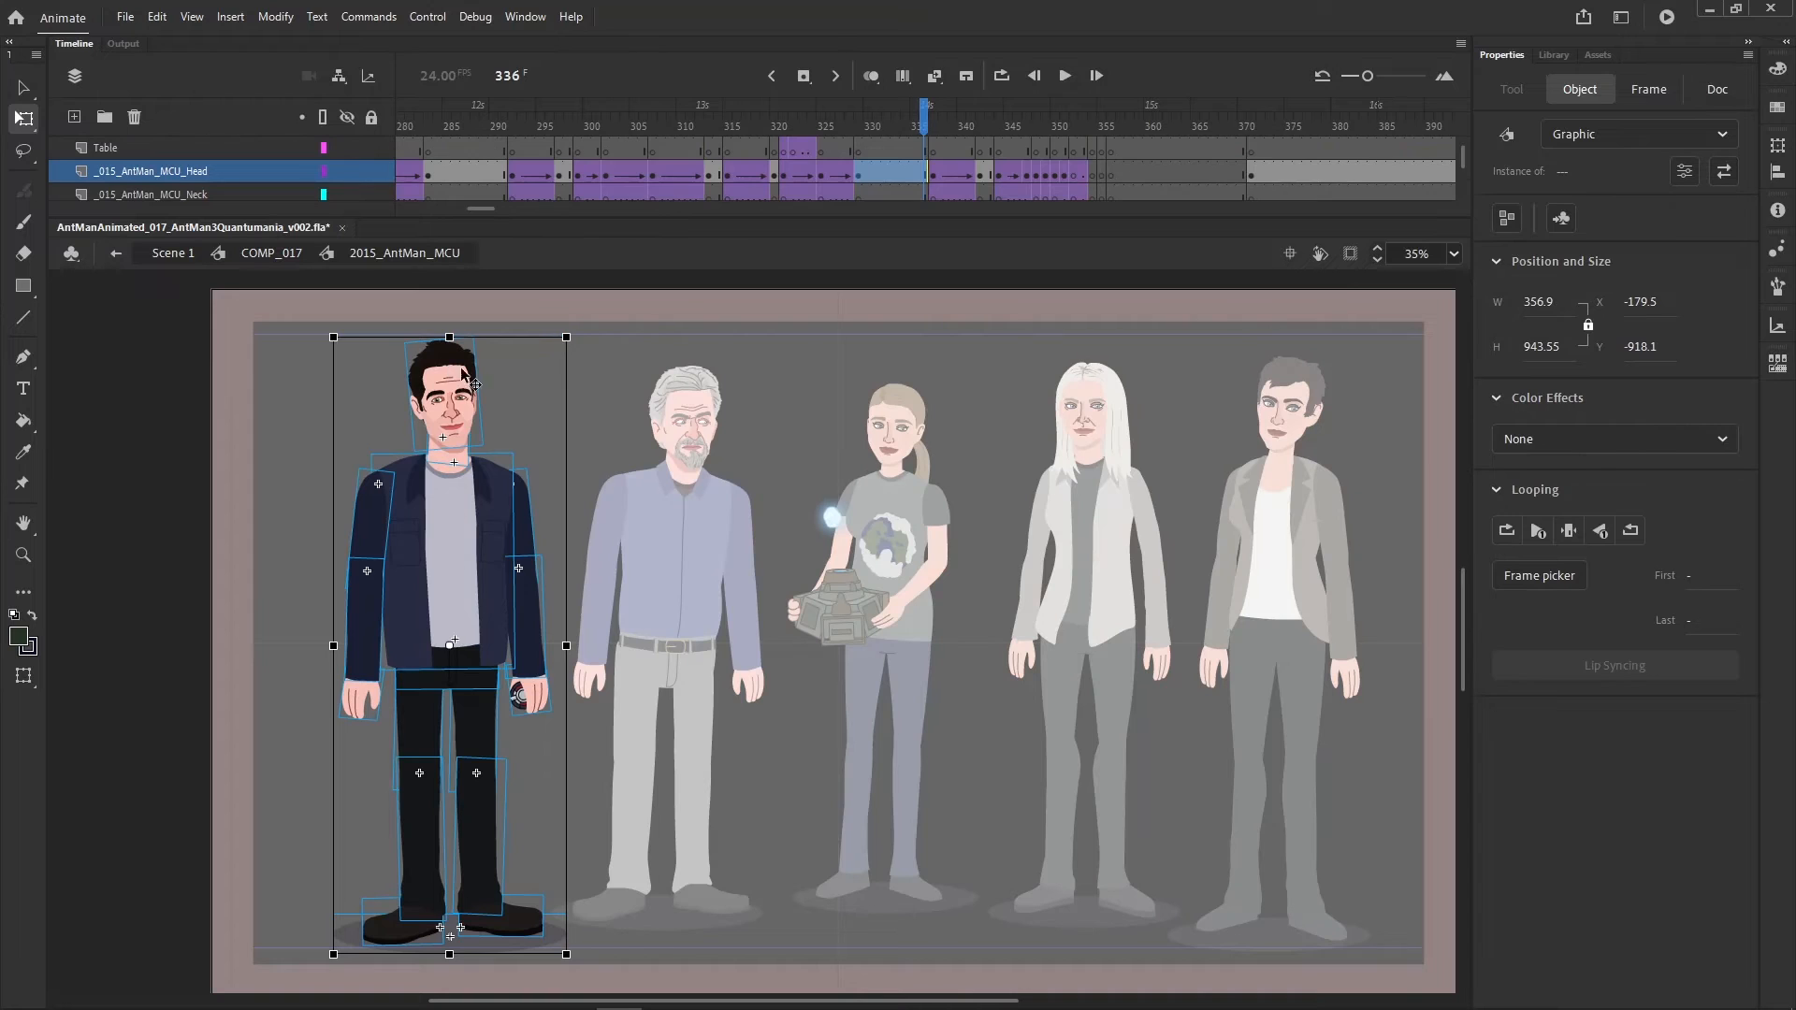
{"action": "double_click", "coordinate": [462, 372]}
- Search Ant-Man's head timeline for a bared-teeth mouth and select the mouth artwork at frame 1546
{"action": "left_click_drag", "start_coordinate": [500, 211], "coordinate": [743, 209]}
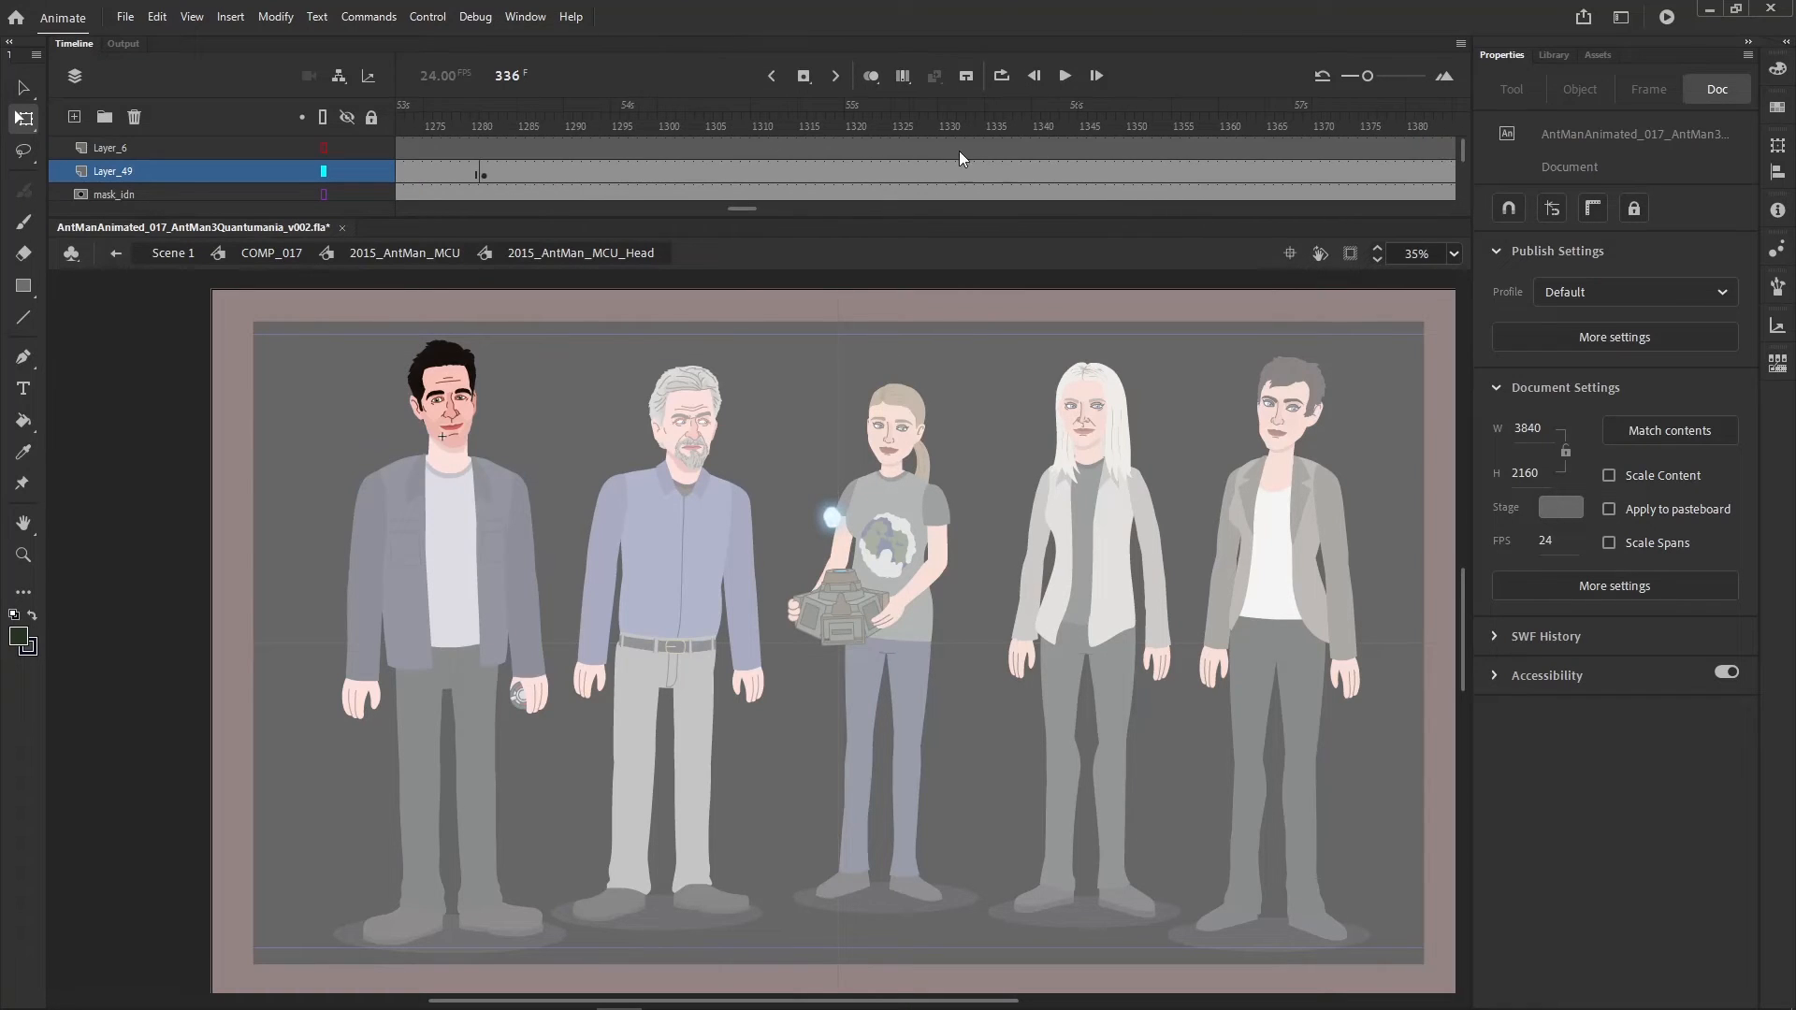
{"action": "left_click_drag", "start_coordinate": [699, 126], "coordinate": [1448, 125]}
{"action": "scroll", "coordinate": [524, 125], "scroll_direction": "up", "scroll_amount": 1}
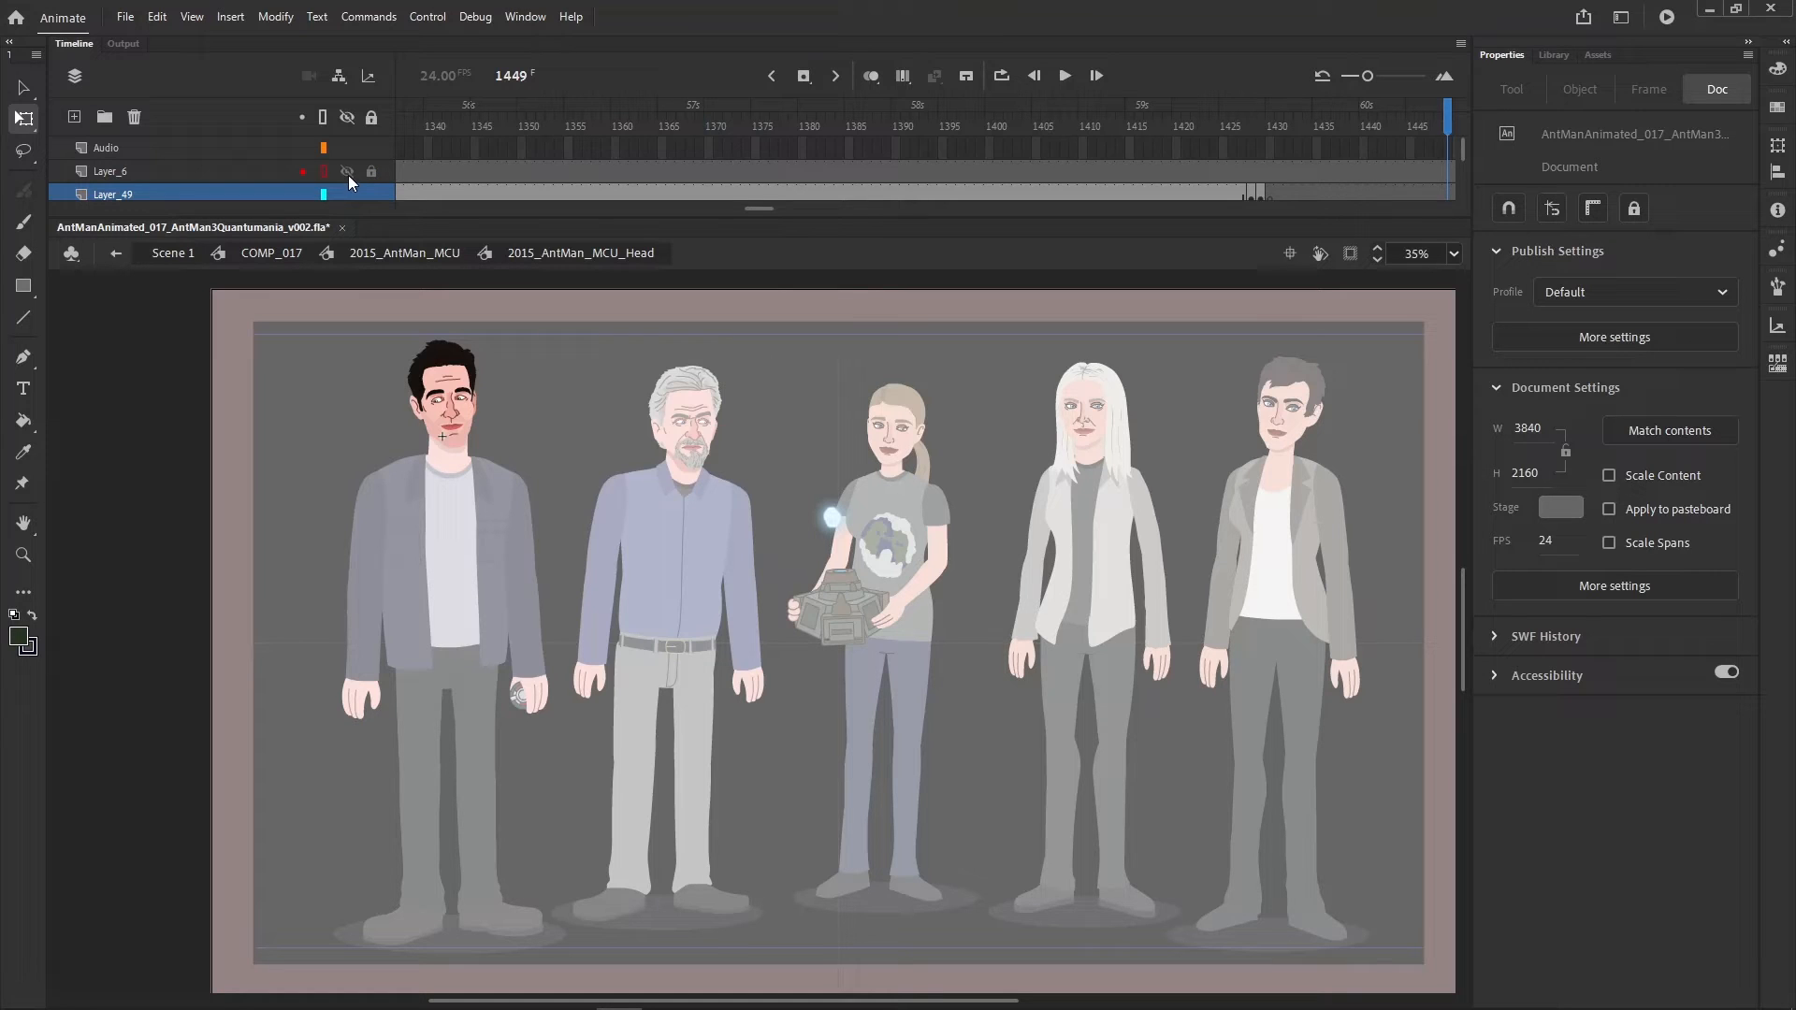
{"action": "scroll", "coordinate": [523, 182], "scroll_direction": "down", "scroll_amount": 2}
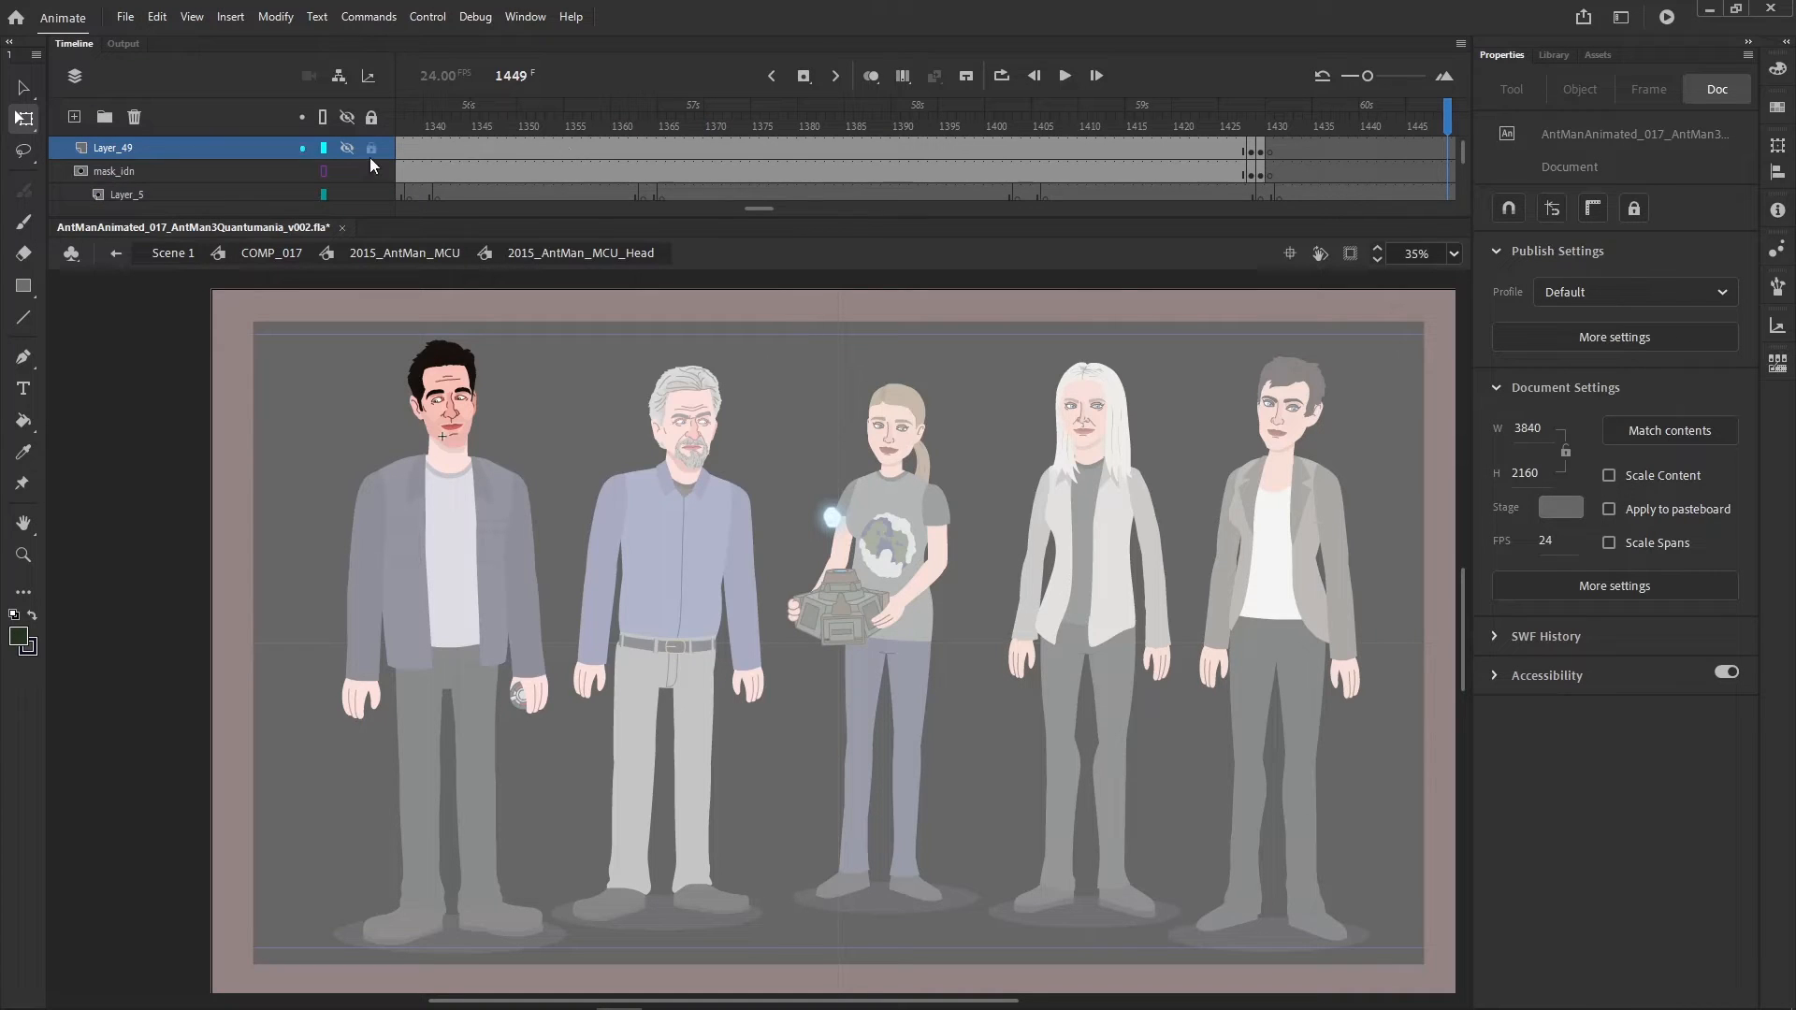
{"action": "left_click_drag", "start_coordinate": [580, 120], "coordinate": [1141, 178]}
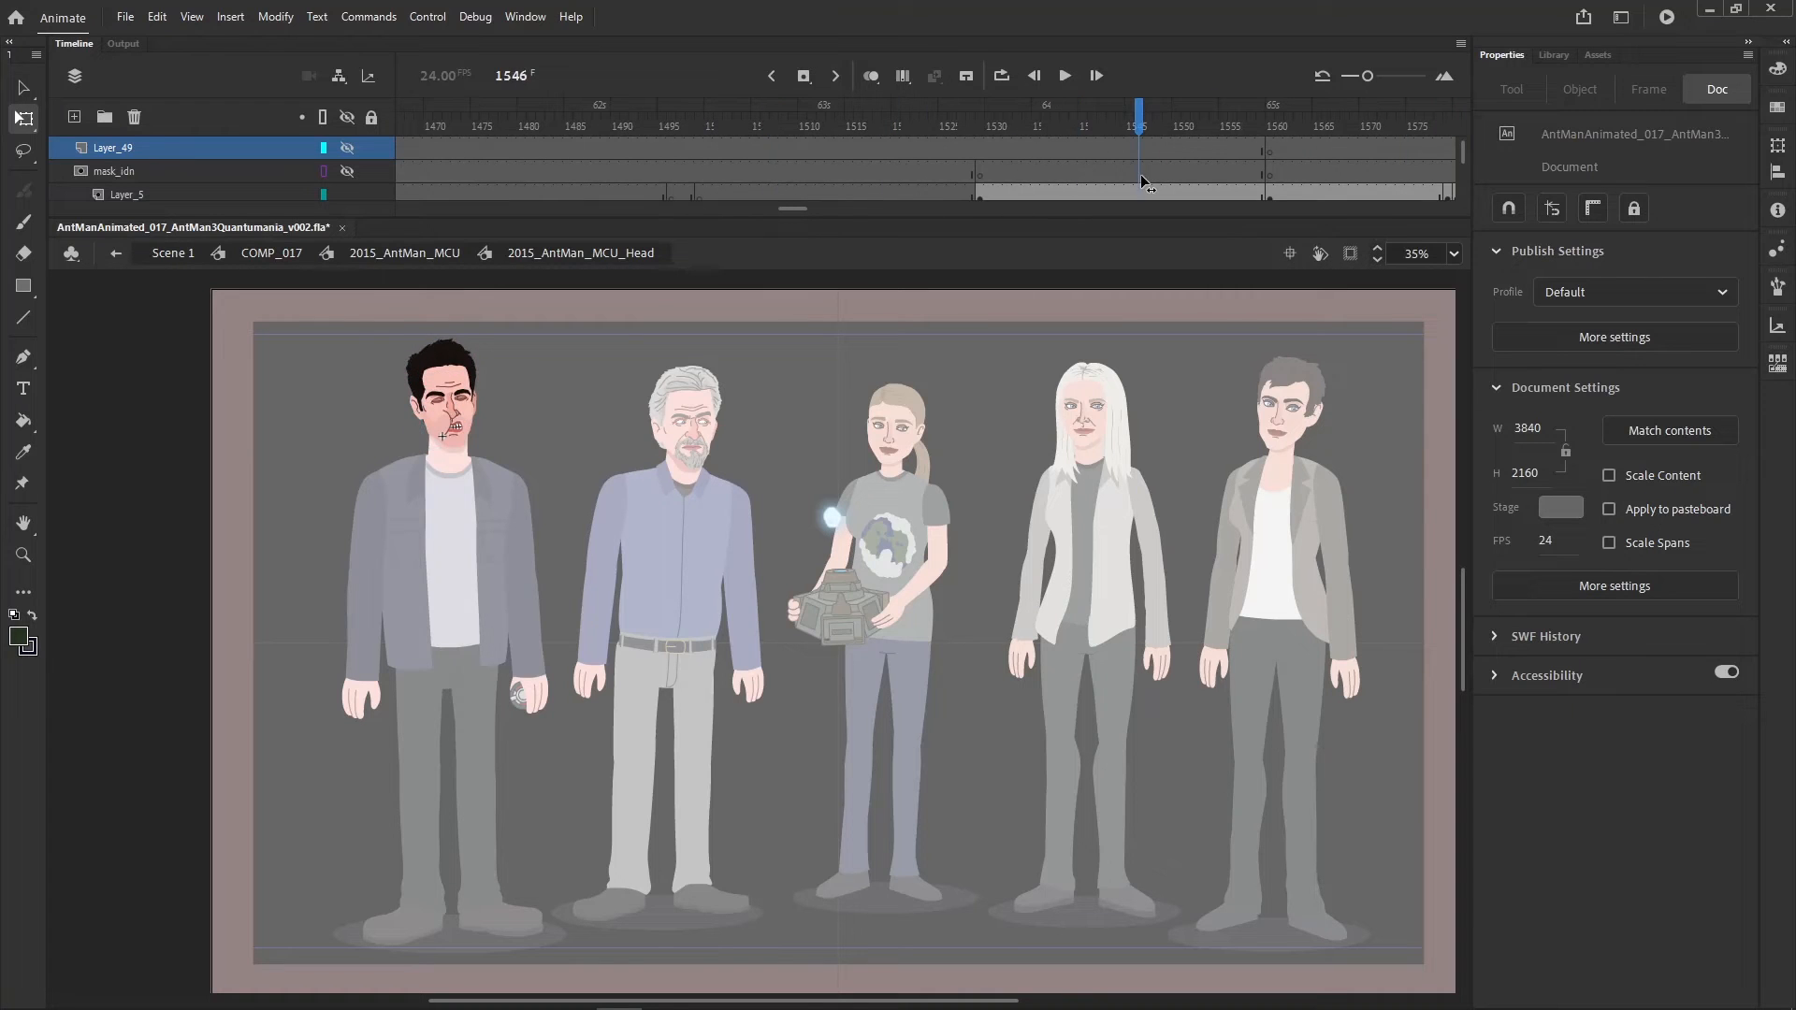
{"action": "left_click", "coordinate": [460, 436]}
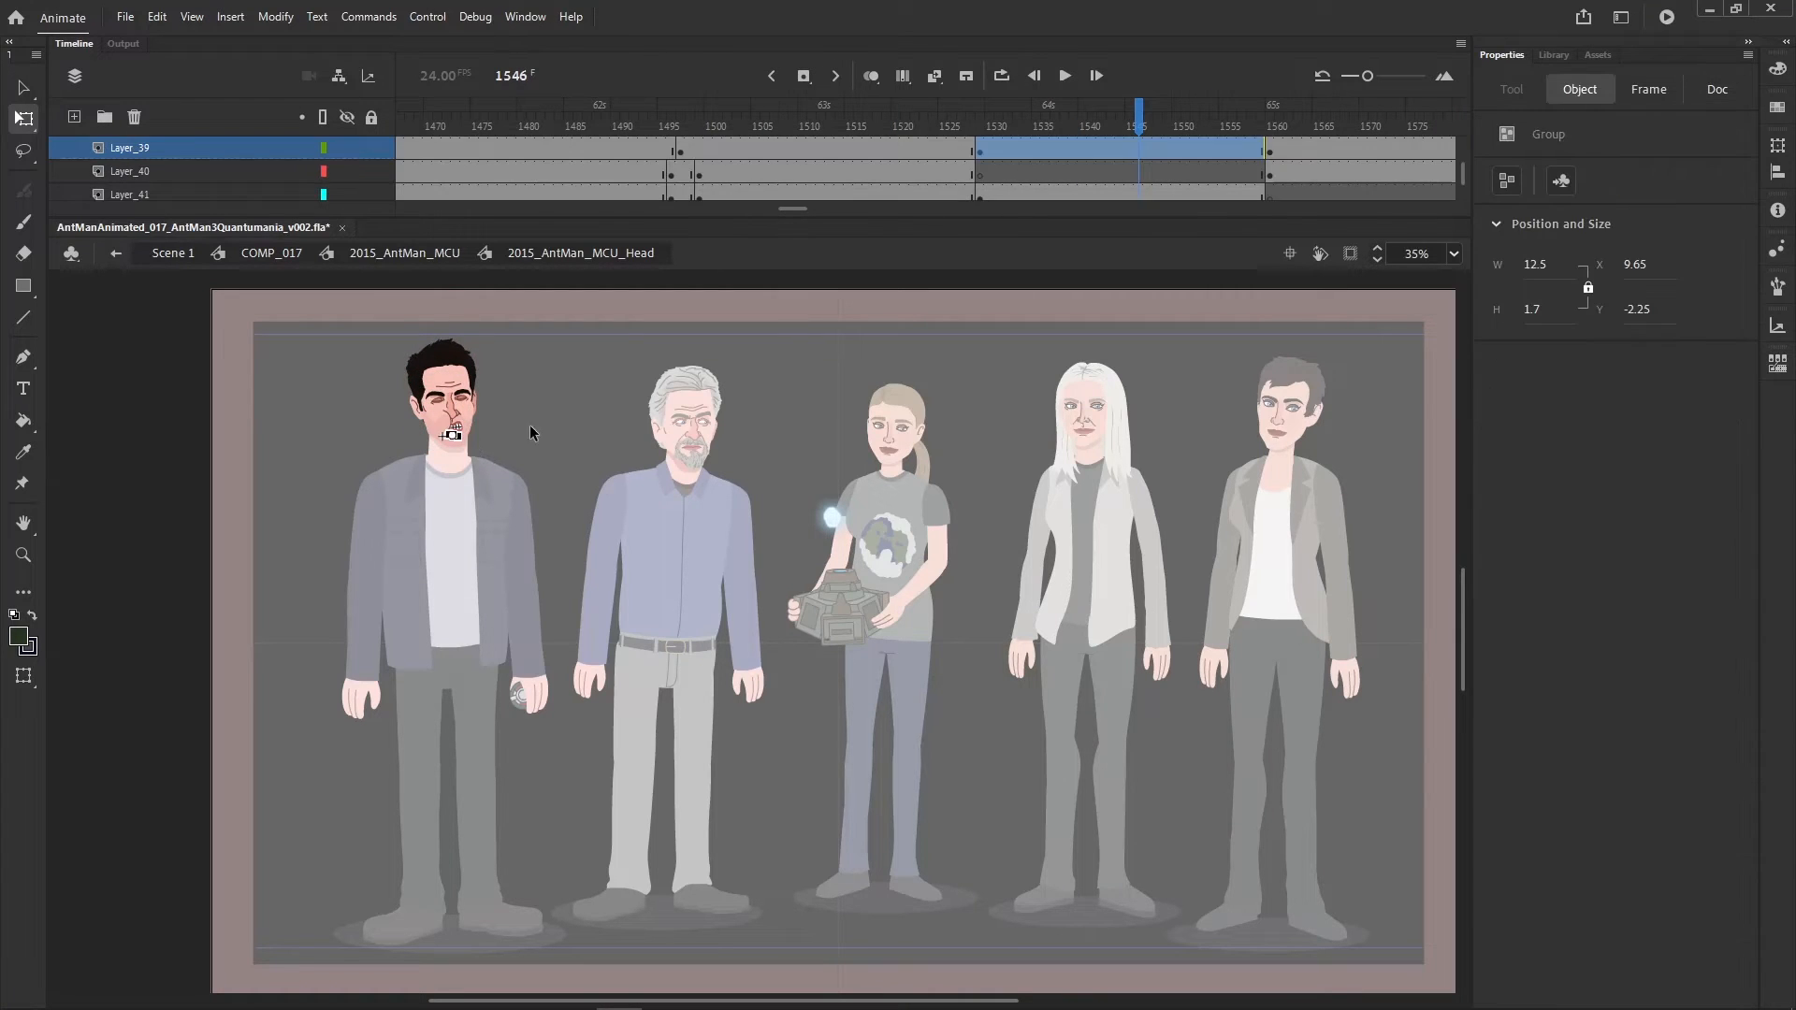
- Zoom in on Ant-Man's face, try moving the bared-teeth mouth group off it, and undo the move
{"action": "left_click", "coordinate": [24, 555]}
{"action": "left_click_drag", "start_coordinate": [344, 363], "coordinate": [776, 580]}
{"action": "key", "text": "q"}
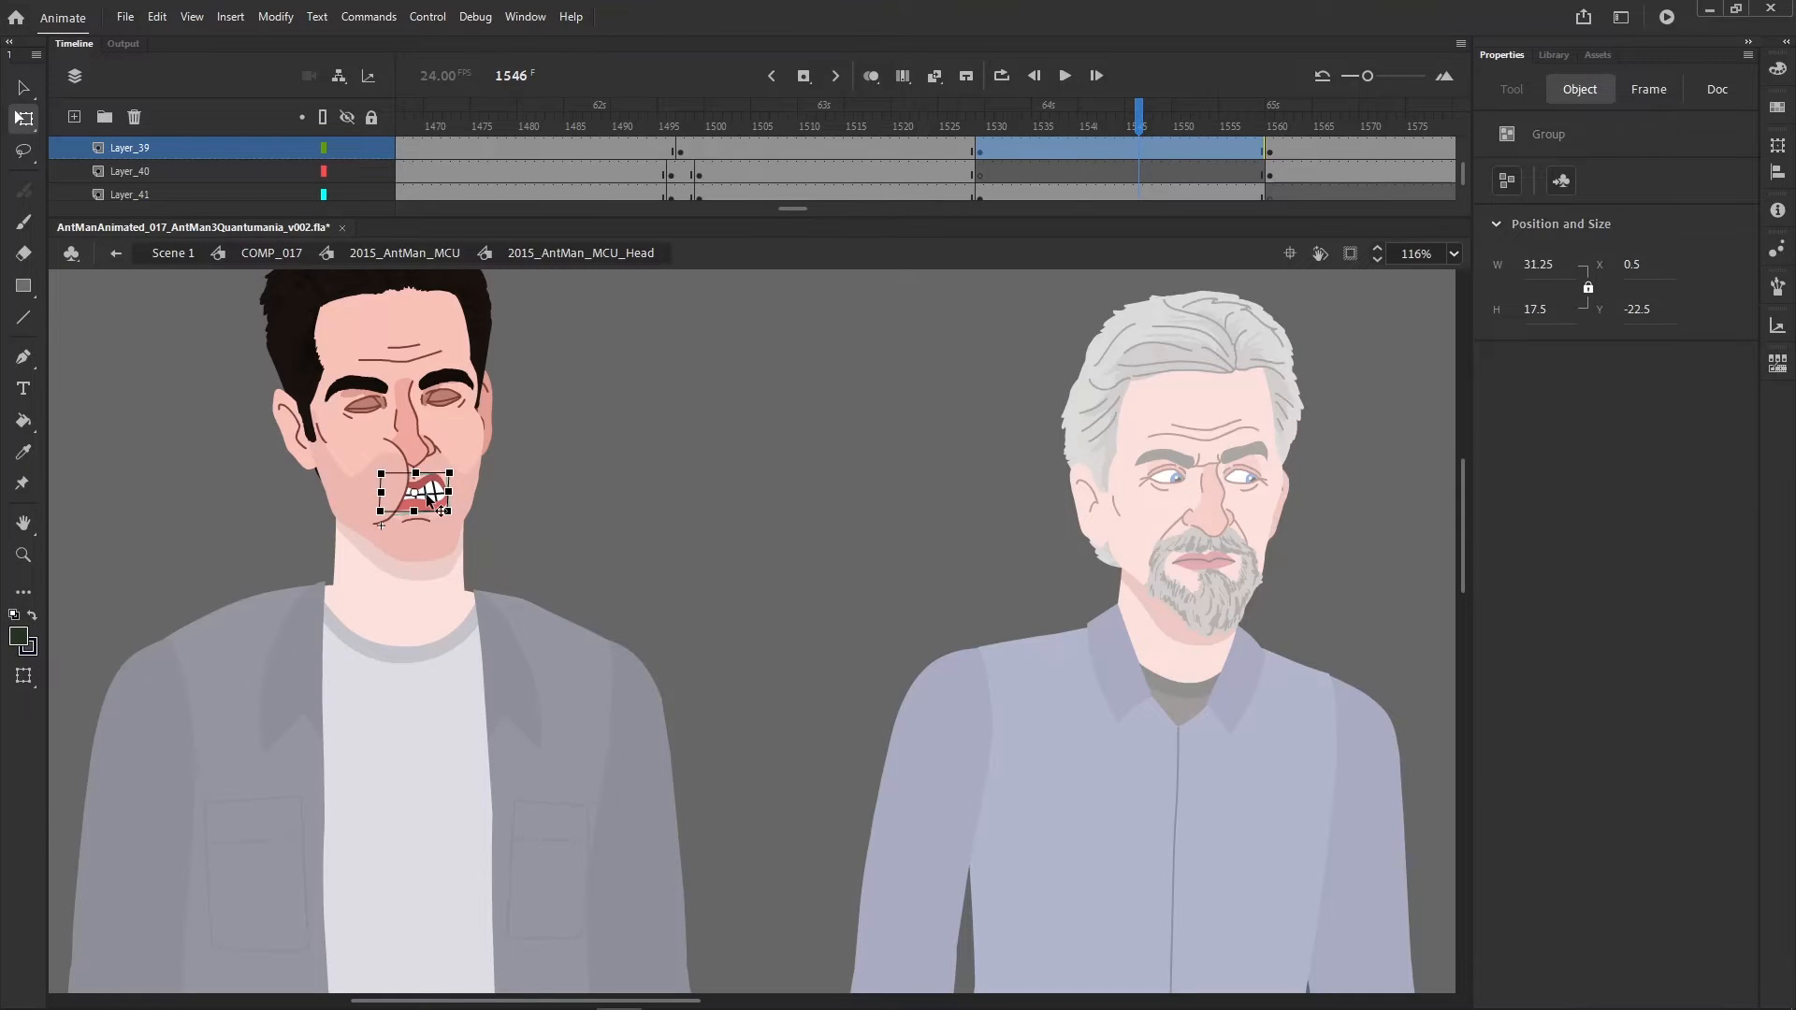
{"action": "left_click_drag", "start_coordinate": [426, 494], "coordinate": [535, 520]}
{"action": "key", "text": "ctrl+z"}
{"action": "left_click", "coordinate": [429, 492]}
{"action": "left_click_drag", "start_coordinate": [424, 502], "coordinate": [657, 514]}
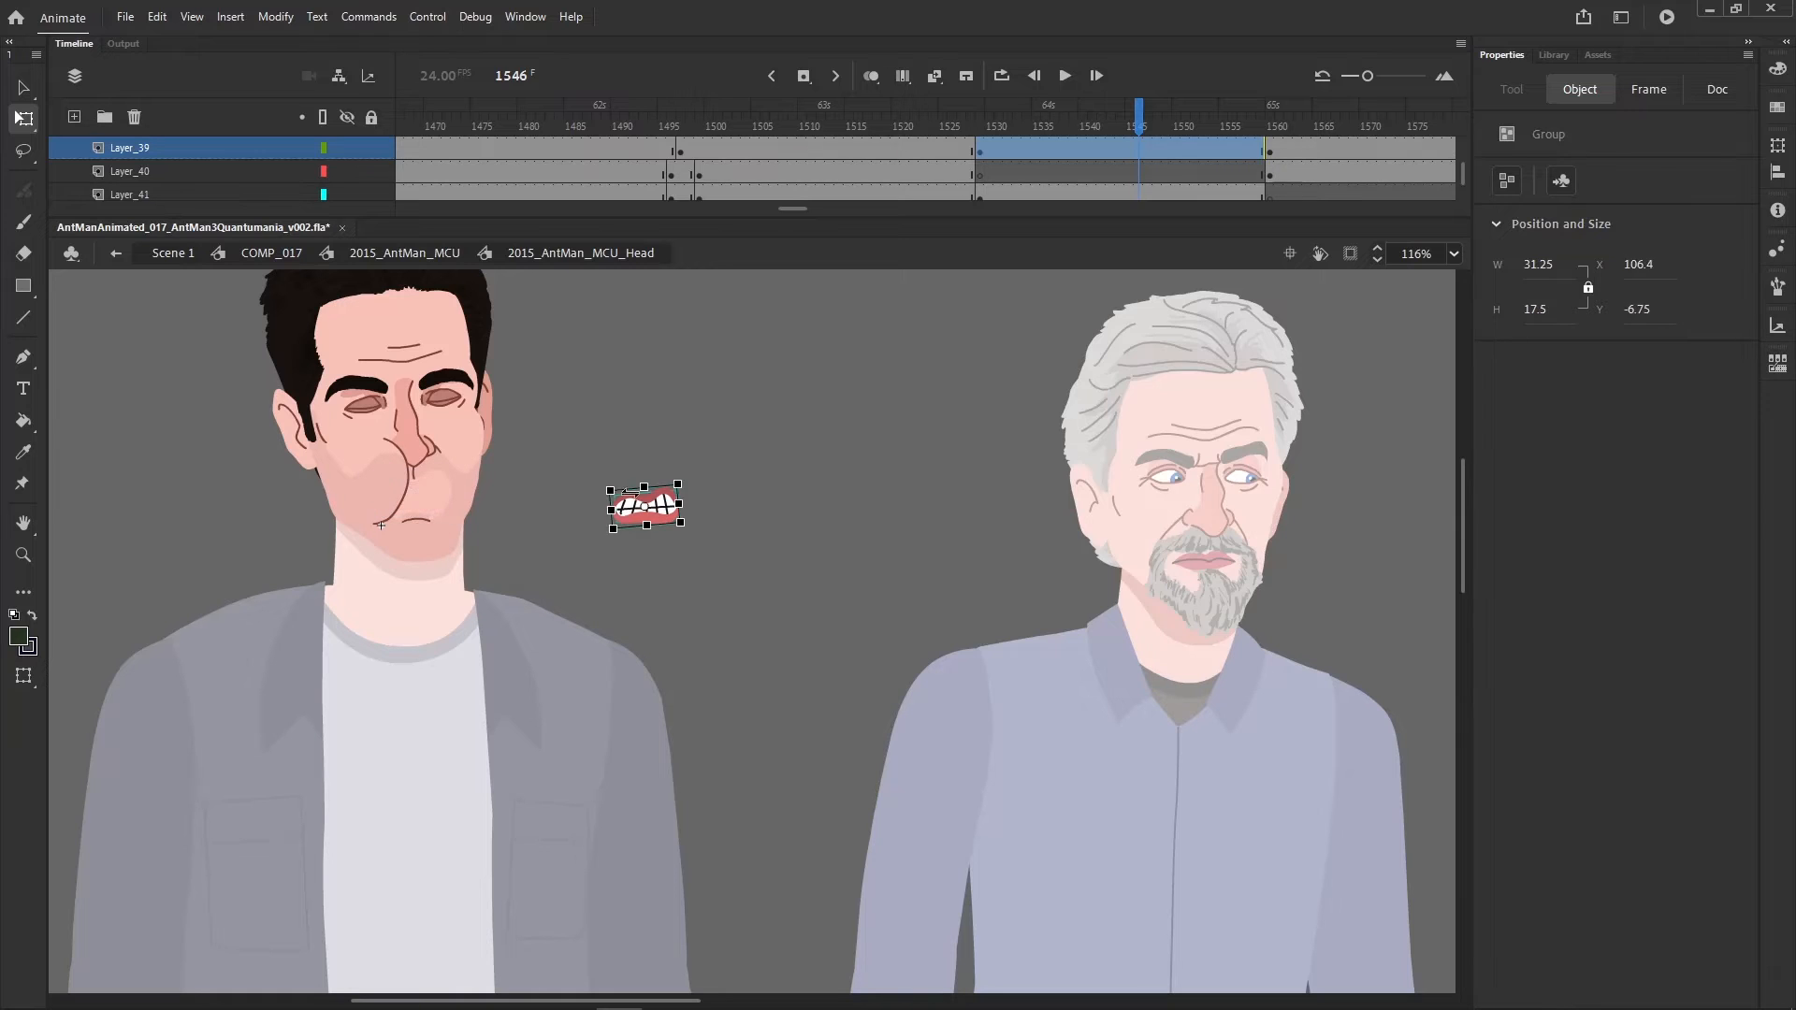
{"action": "key", "text": "ctrl+z"}
- Return to COMP_017 and open Hank Pym's head symbol at frame 336, showing its uppermost layers
{"action": "left_click", "coordinate": [1079, 397]}
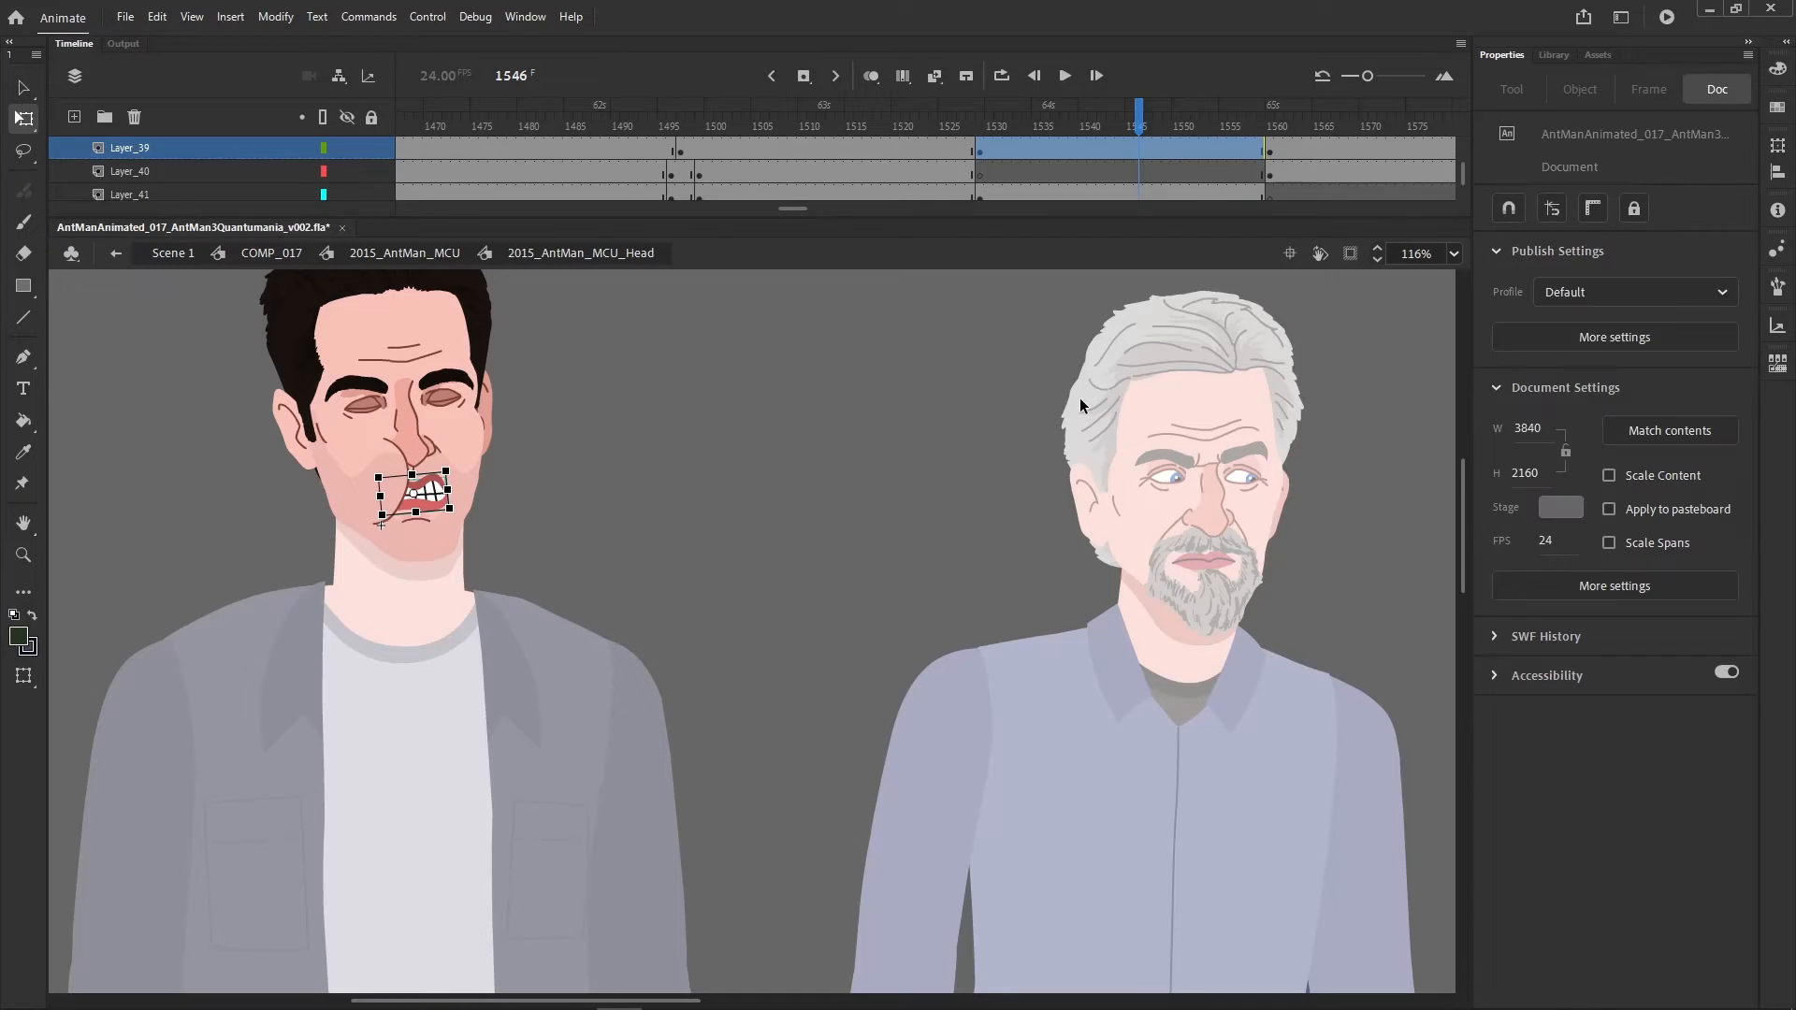
{"action": "double_click", "coordinate": [1079, 396]}
{"action": "double_click", "coordinate": [1223, 558]}
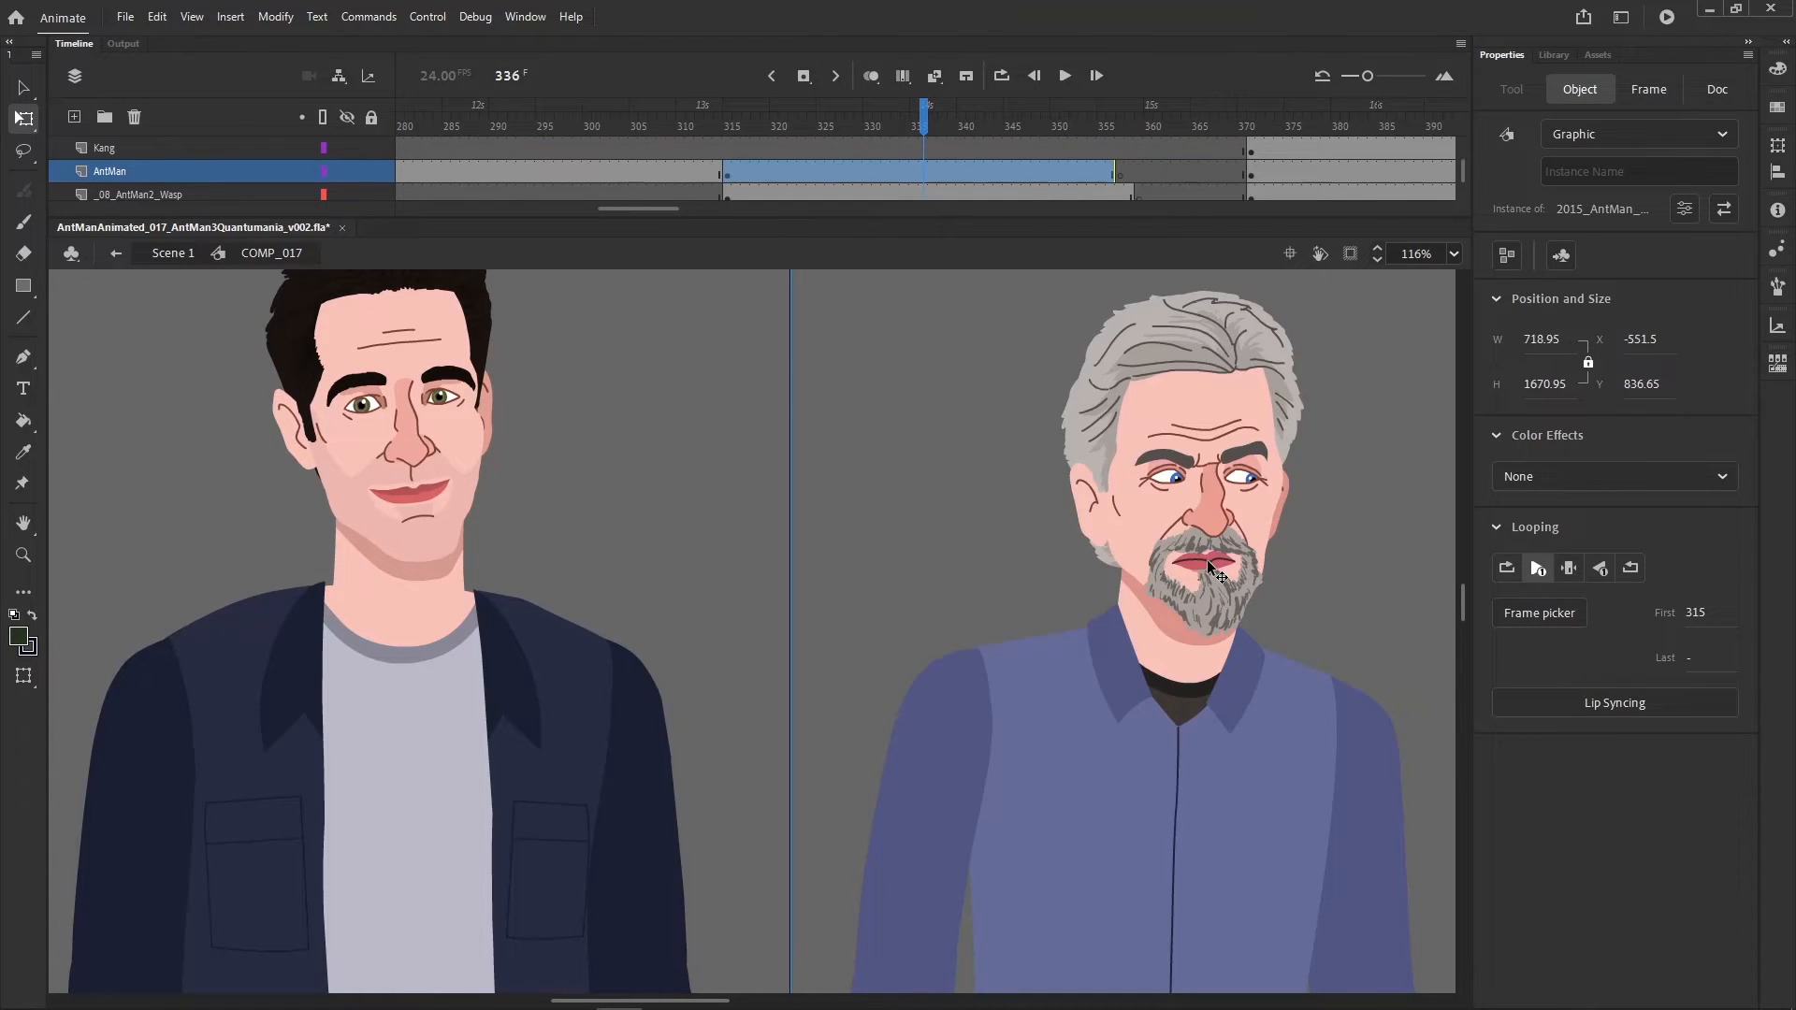
{"action": "double_click", "coordinate": [1209, 565]}
{"action": "left_click", "coordinate": [1202, 538]}
{"action": "double_click", "coordinate": [1216, 529]}
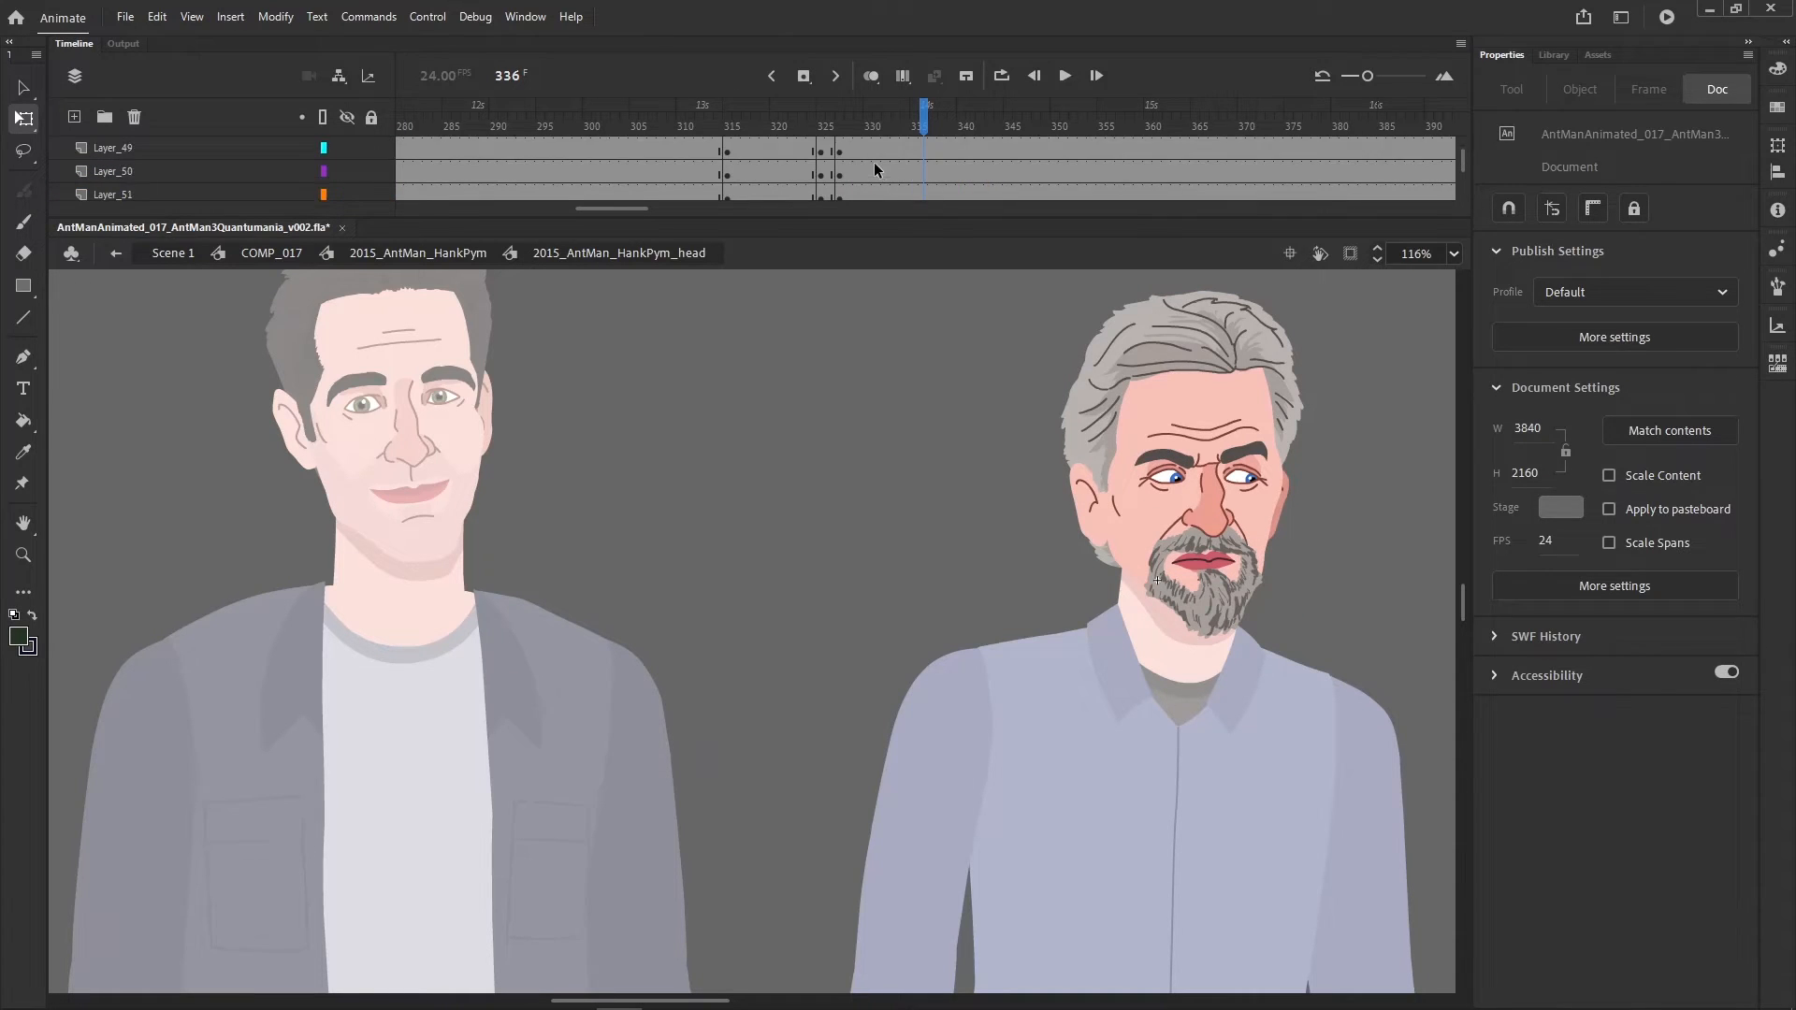
{"action": "scroll", "coordinate": [846, 152], "scroll_direction": "up", "scroll_amount": 10}
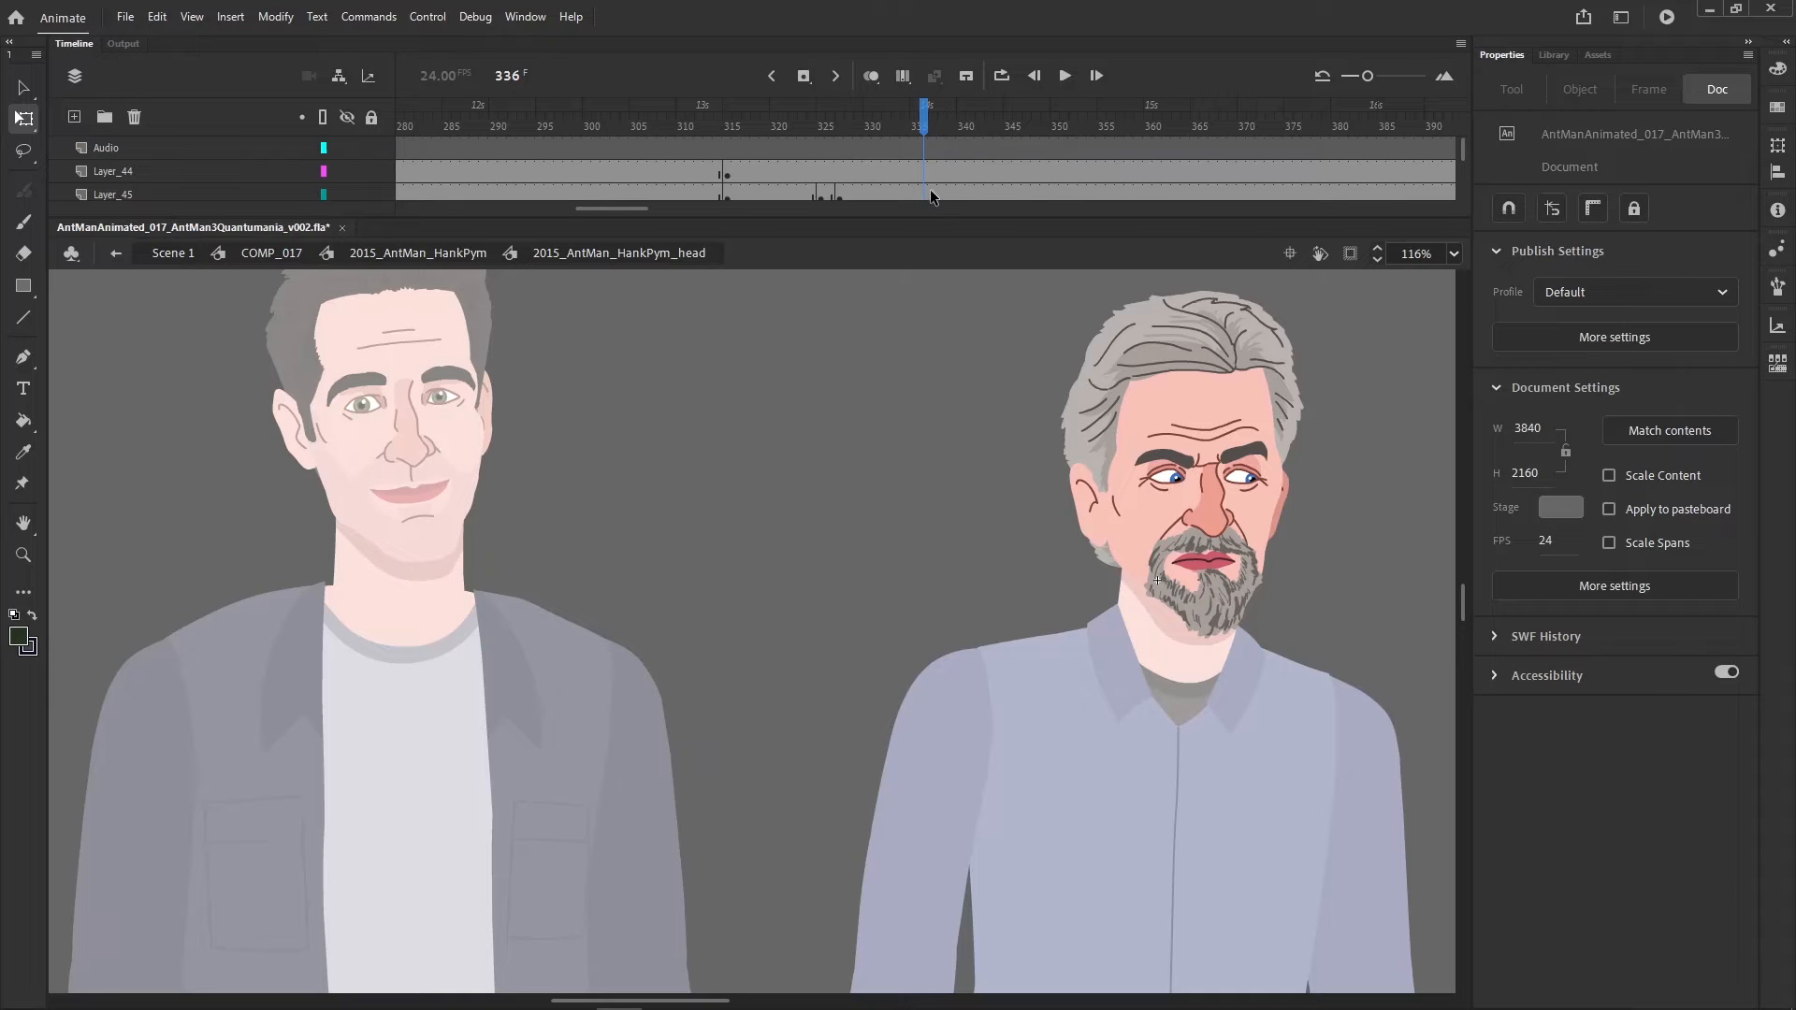
- Insert keyframes on all of Hank Pym's head layers at frame 336 and copy the closed-eye frames from frame 326 onto them
{"action": "scroll", "coordinate": [926, 188], "scroll_direction": "down", "scroll_amount": 3}
{"action": "key", "text": "ctrl+a"}
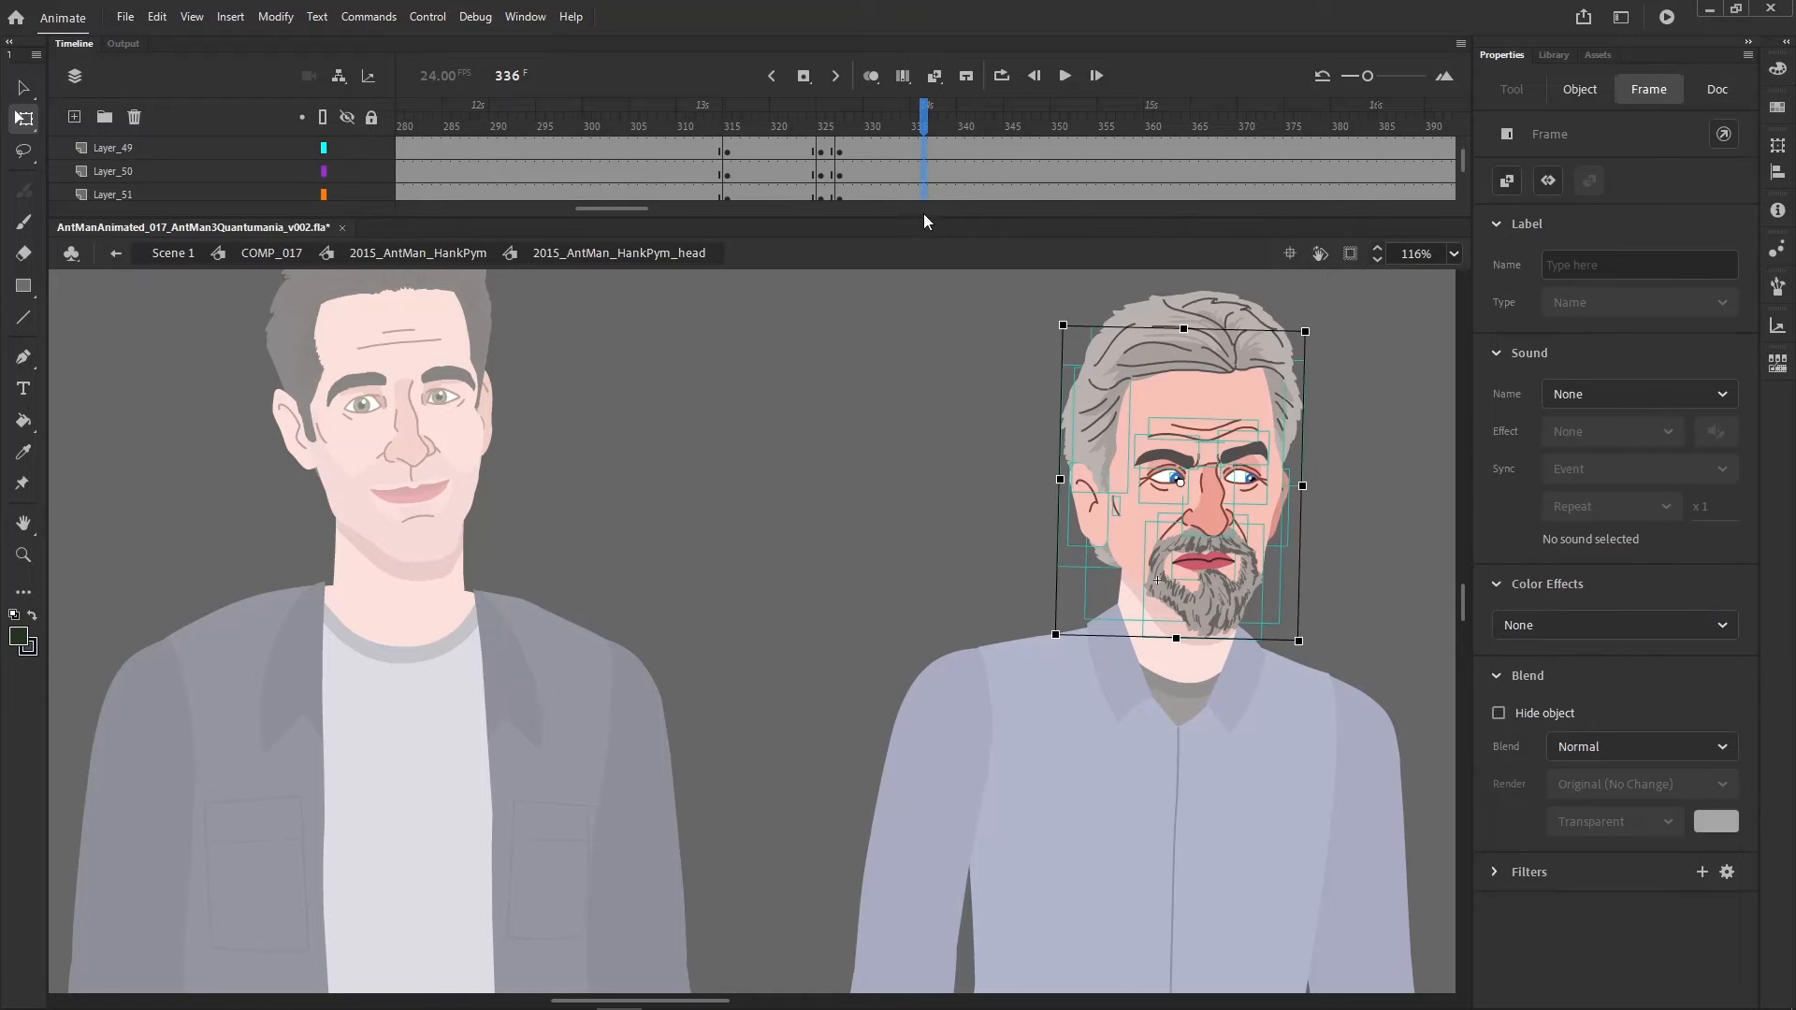
{"action": "scroll", "coordinate": [875, 159], "scroll_direction": "up", "scroll_amount": 2}
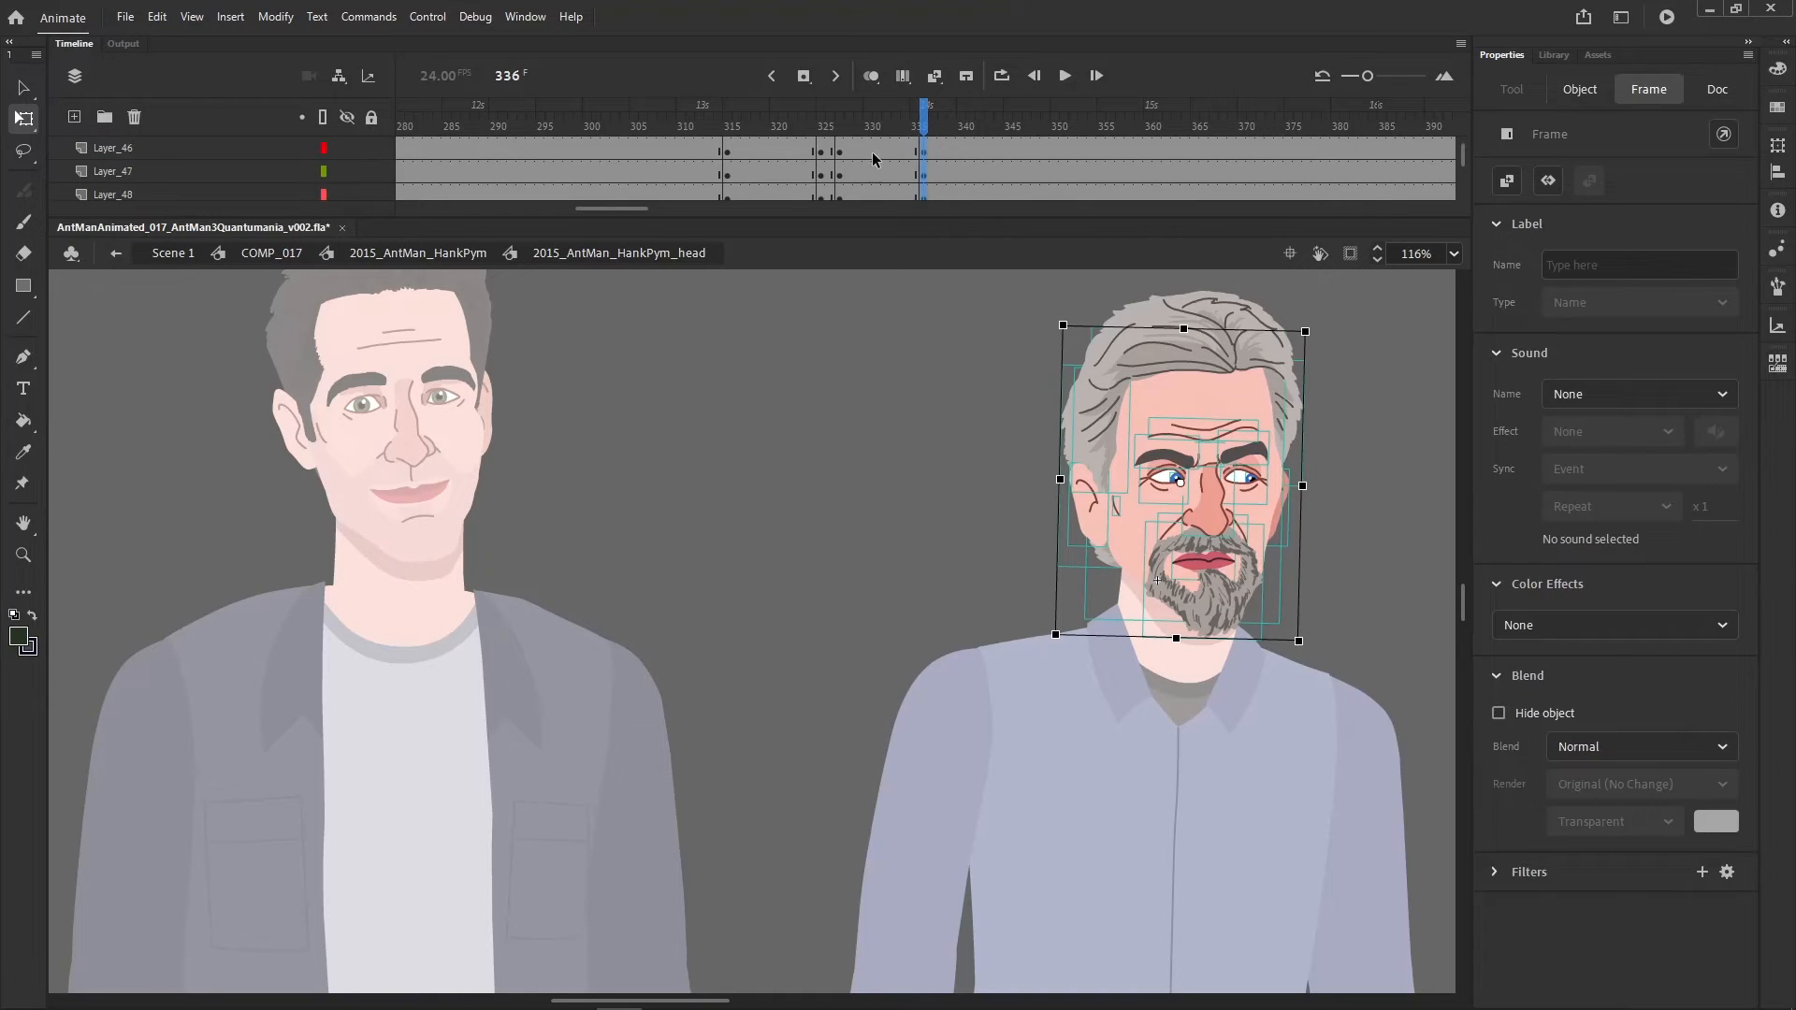
{"action": "left_click", "coordinate": [829, 193]}
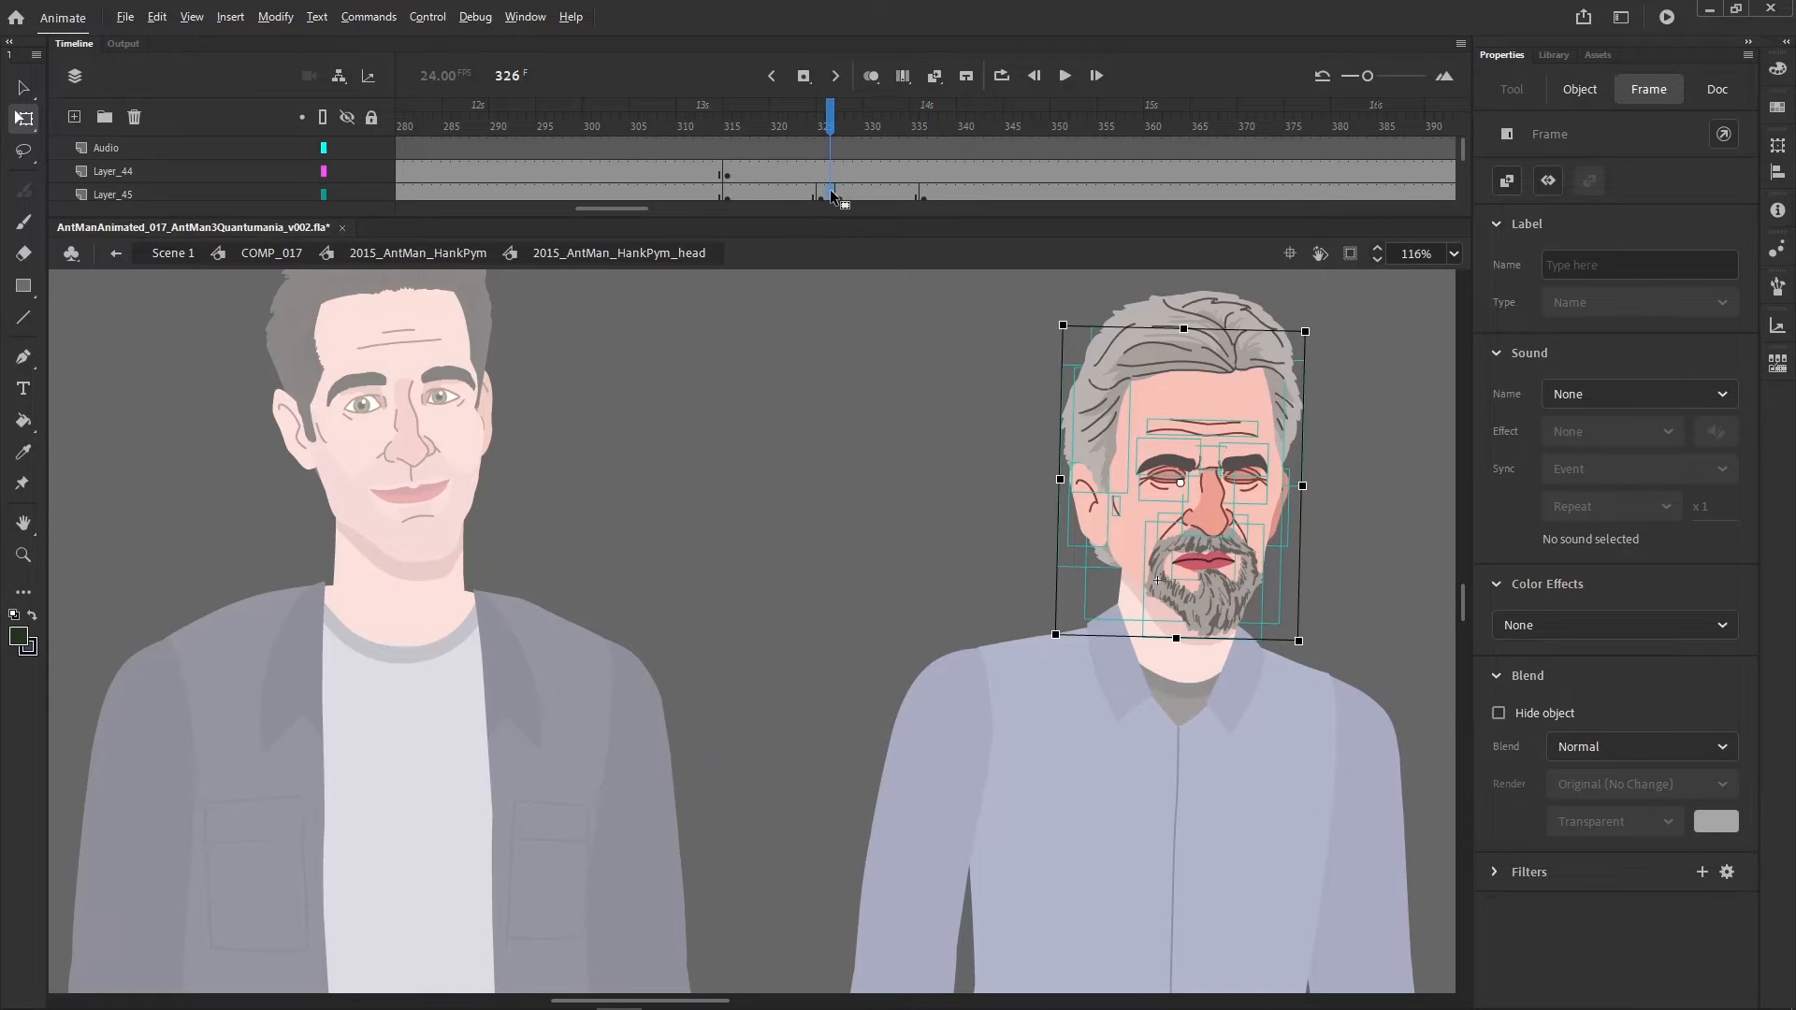
{"action": "mouse_move", "coordinate": [928, 190]}
{"action": "left_mouse_down"}
{"action": "mouse_move", "coordinate": [934, 256]}
{"action": "mouse_move", "coordinate": [924, 168]}
{"action": "left_mouse_up"}
{"action": "left_click", "coordinate": [925, 190]}
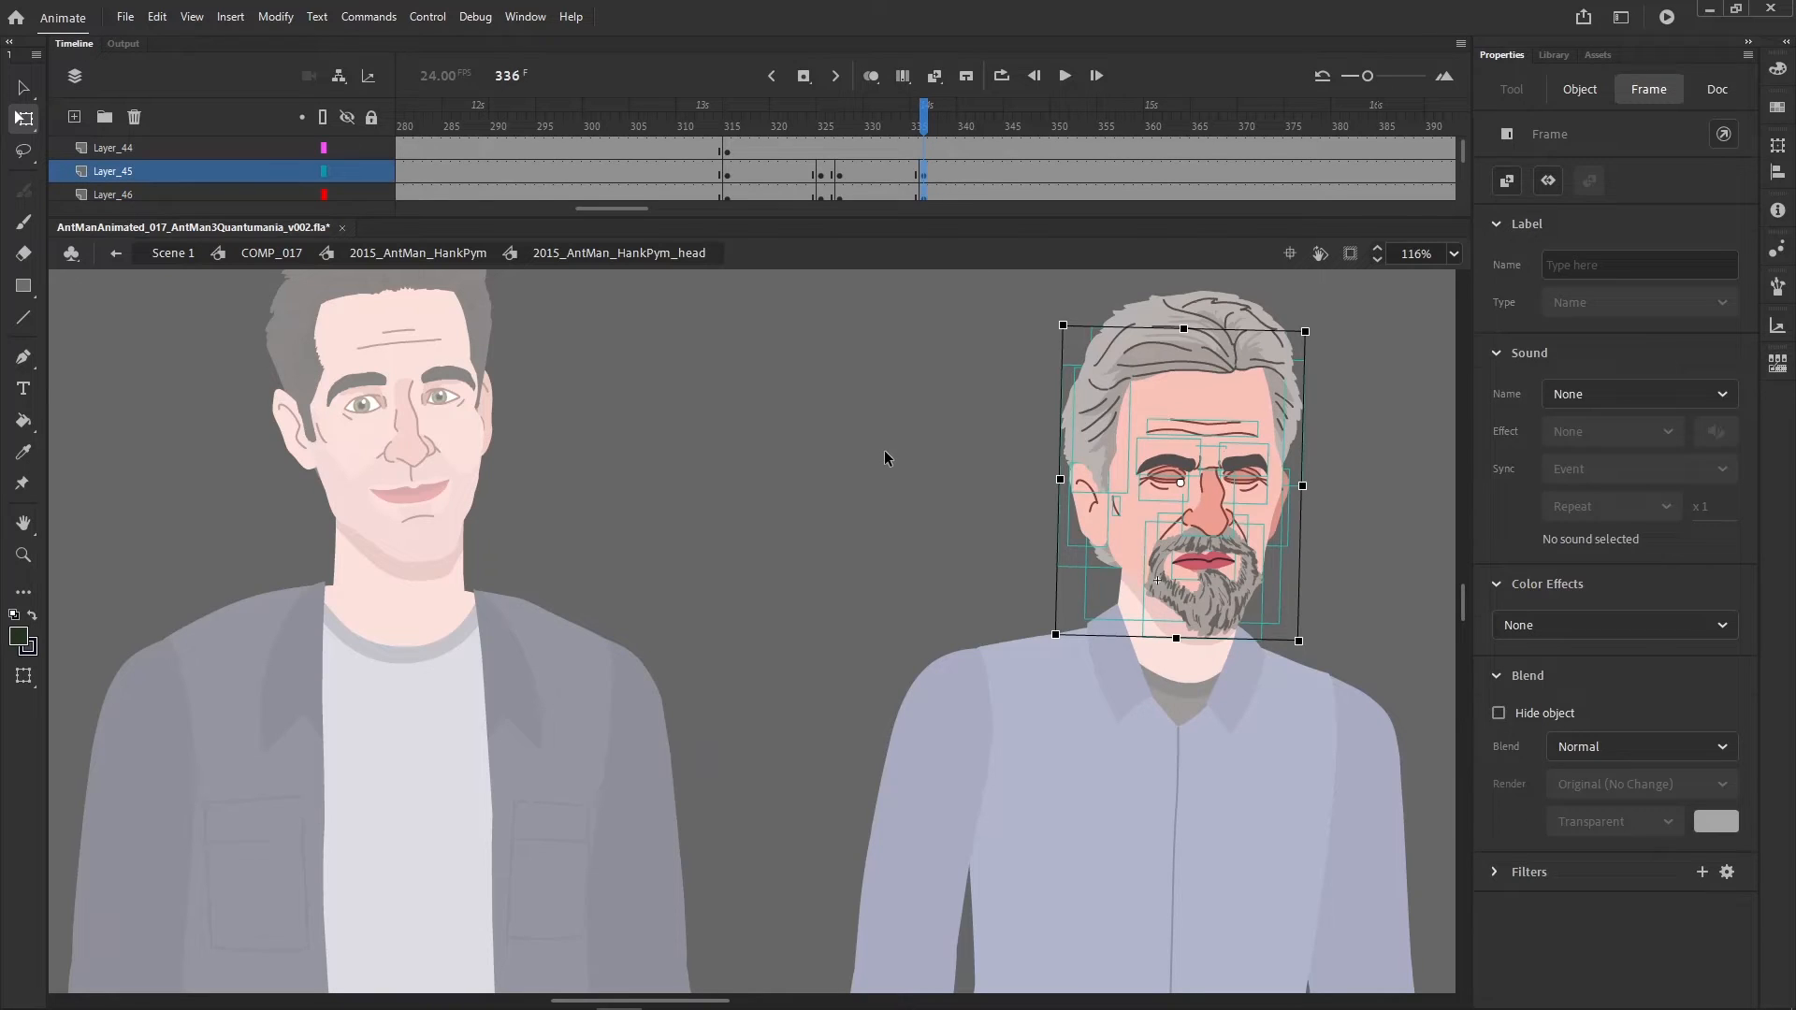
{"action": "left_click", "coordinate": [883, 440]}
{"action": "key", "text": "e"}
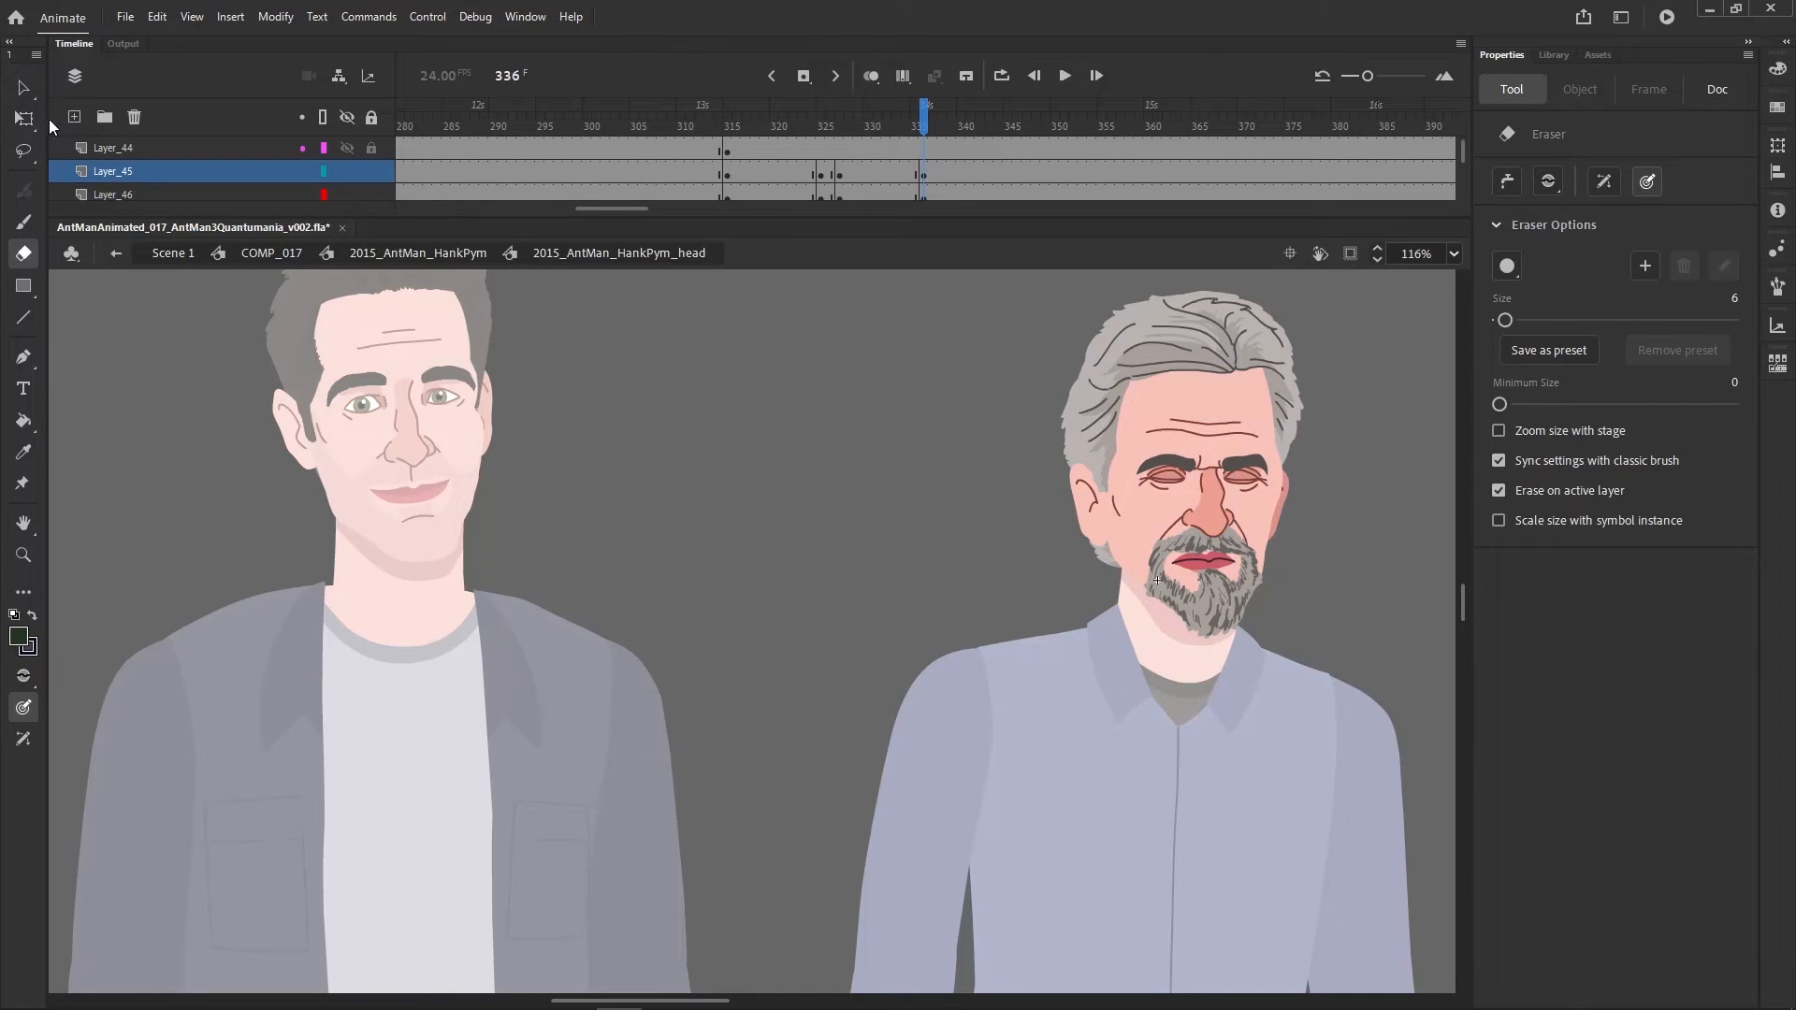
- Angle both of Hank Pym's eyebrows down toward the nose and lower them together with the forehead wrinkles
{"action": "left_click", "coordinate": [25, 119]}
{"action": "left_click", "coordinate": [1164, 445]}
{"action": "left_click_drag", "start_coordinate": [1137, 459], "coordinate": [1135, 453]}
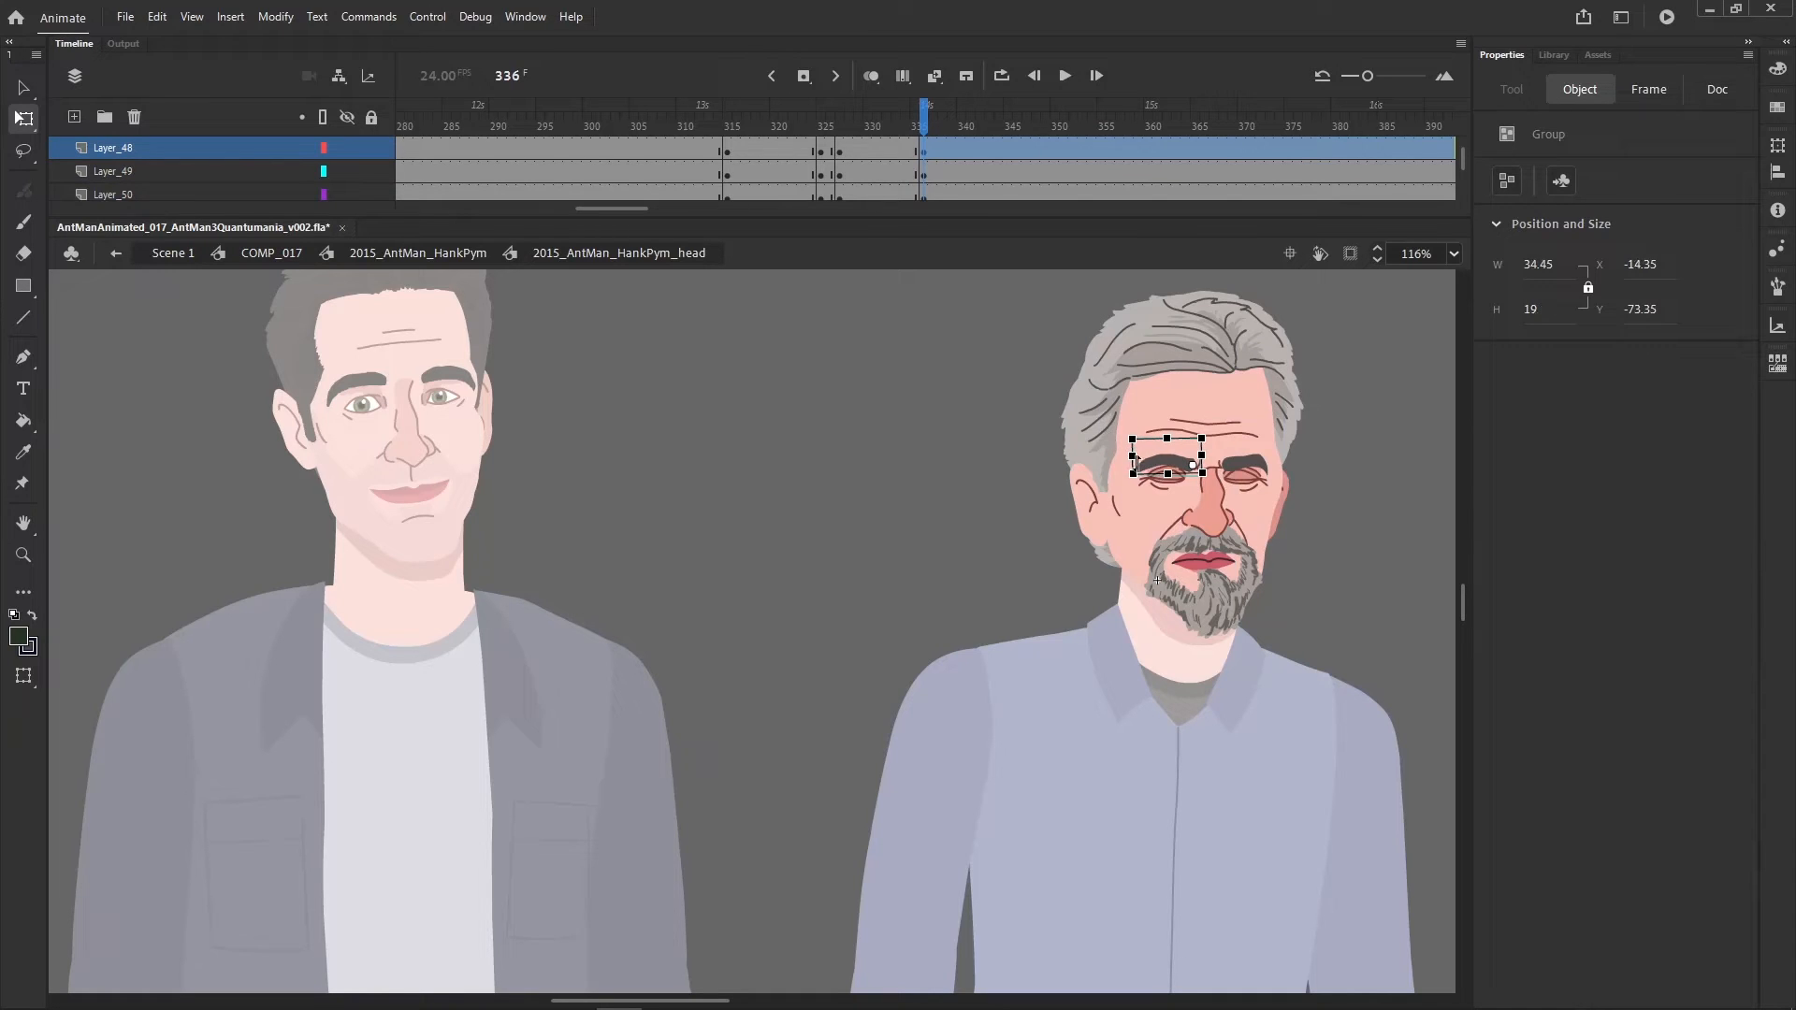
{"action": "left_click", "coordinate": [1264, 464]}
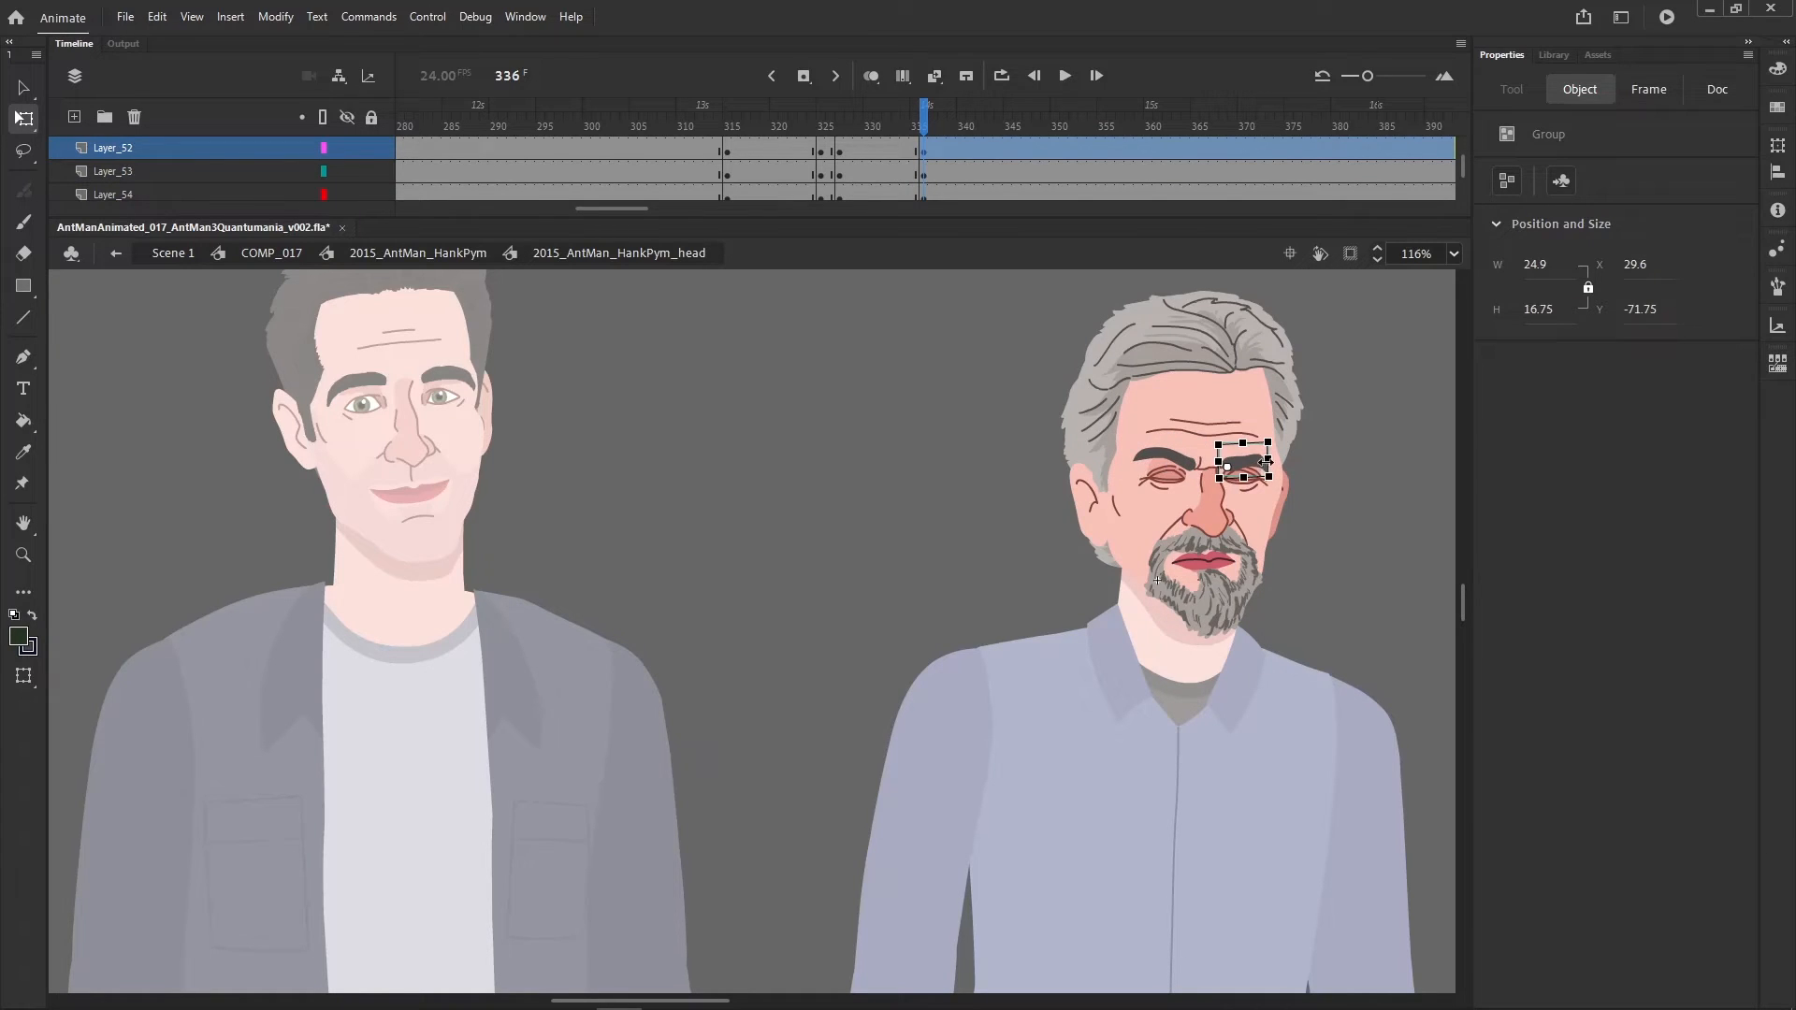
{"action": "left_click", "coordinate": [1242, 453]}
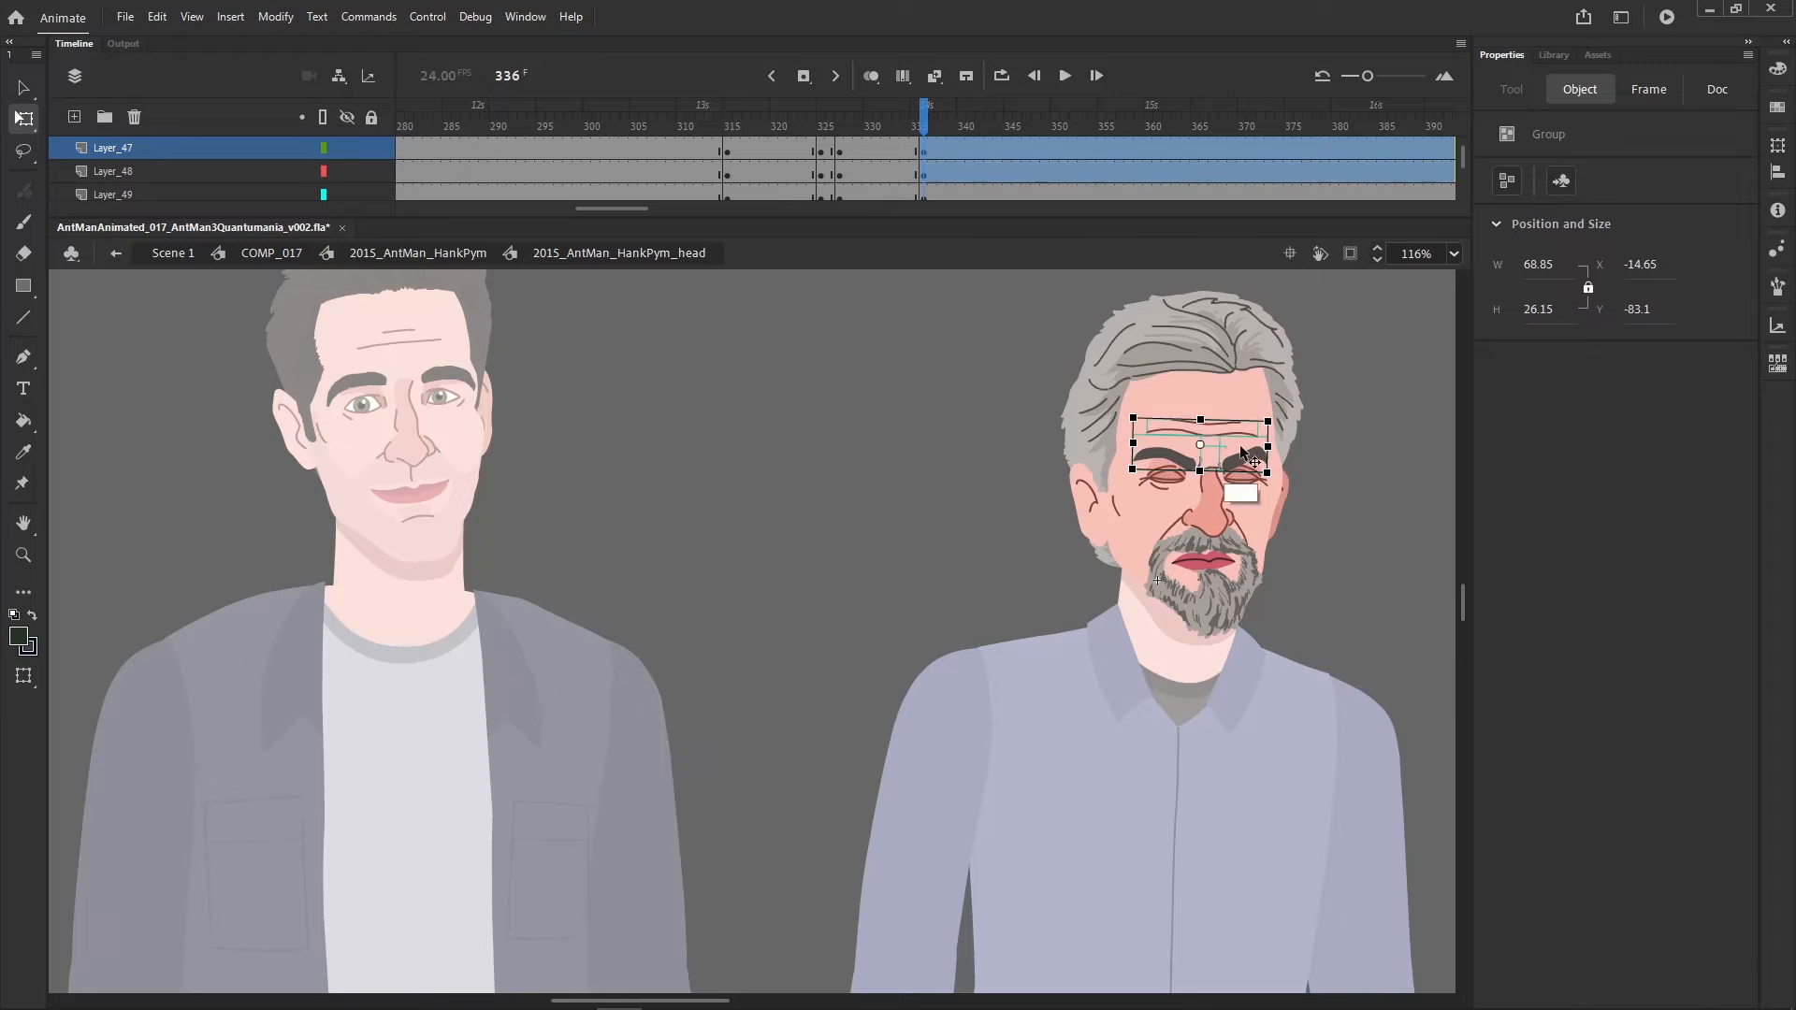
{"action": "left_click_drag", "start_coordinate": [1242, 453], "coordinate": [1244, 462]}
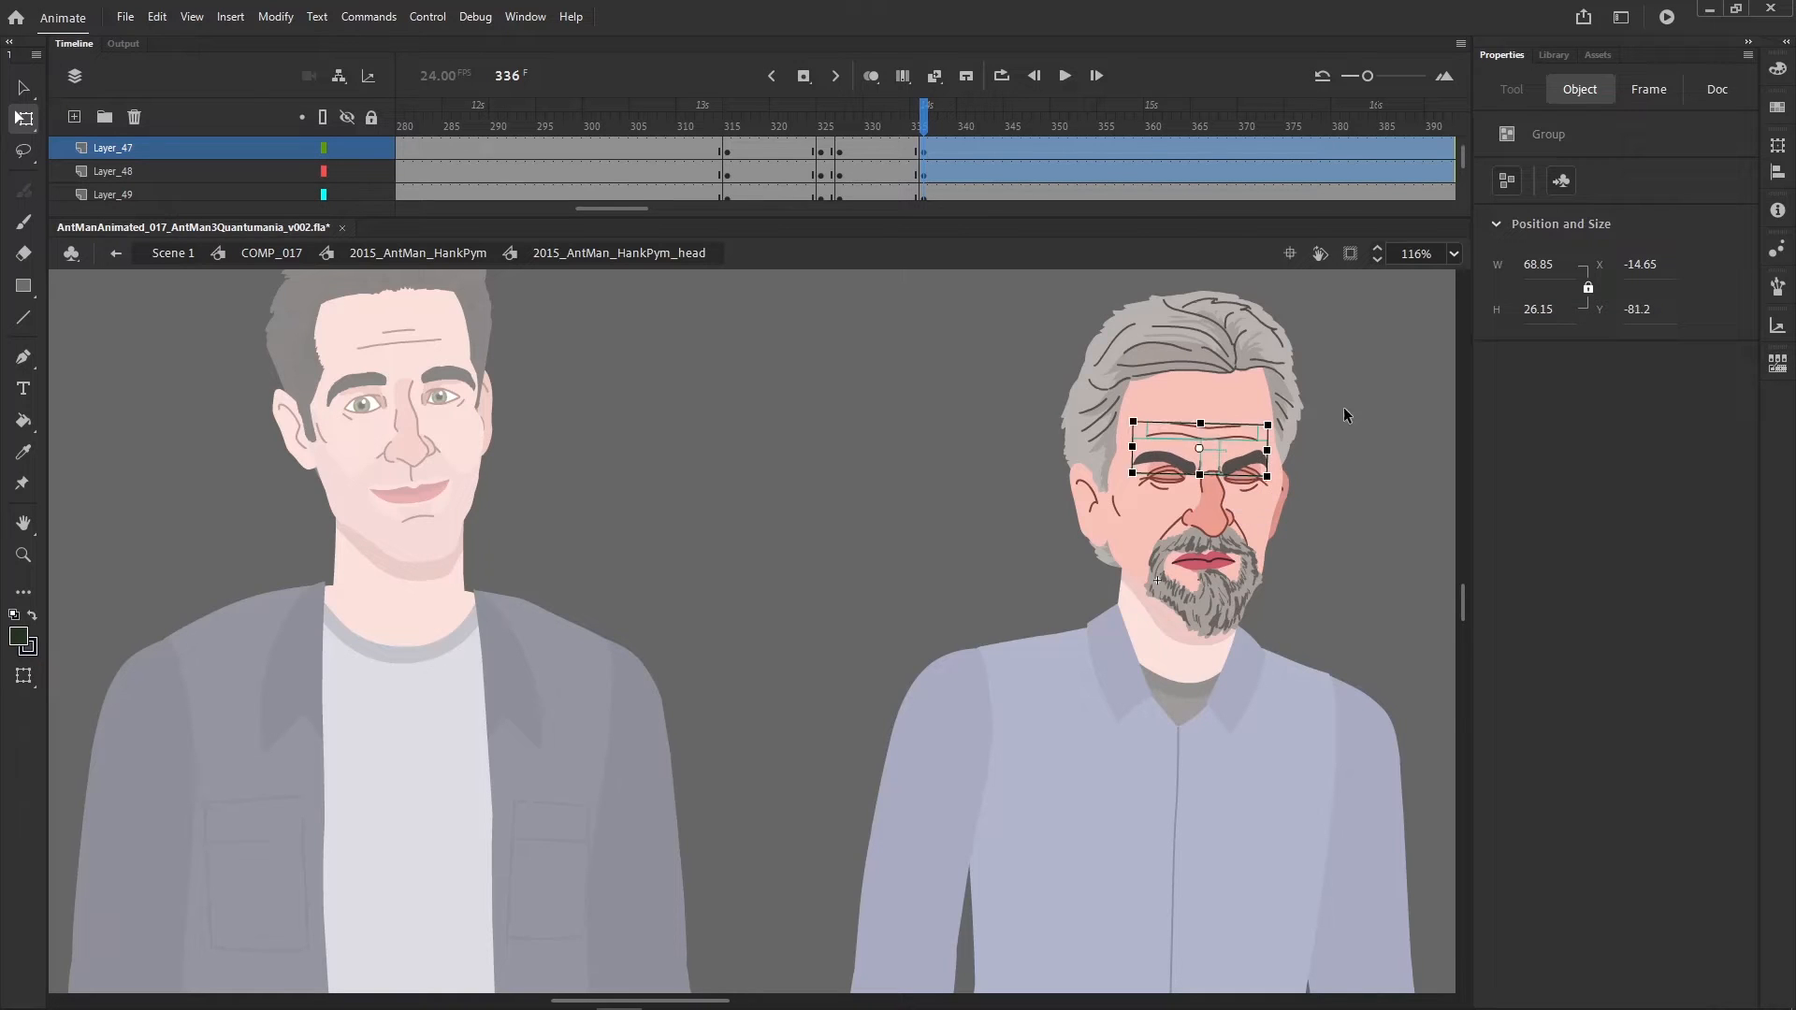
{"action": "left_click", "coordinate": [1344, 410]}
- Bend the middle of the forehead wrinkle lines downward and position the wrinkle group just above the brows at about Y -77.5
{"action": "double_click", "coordinate": [1224, 437]}
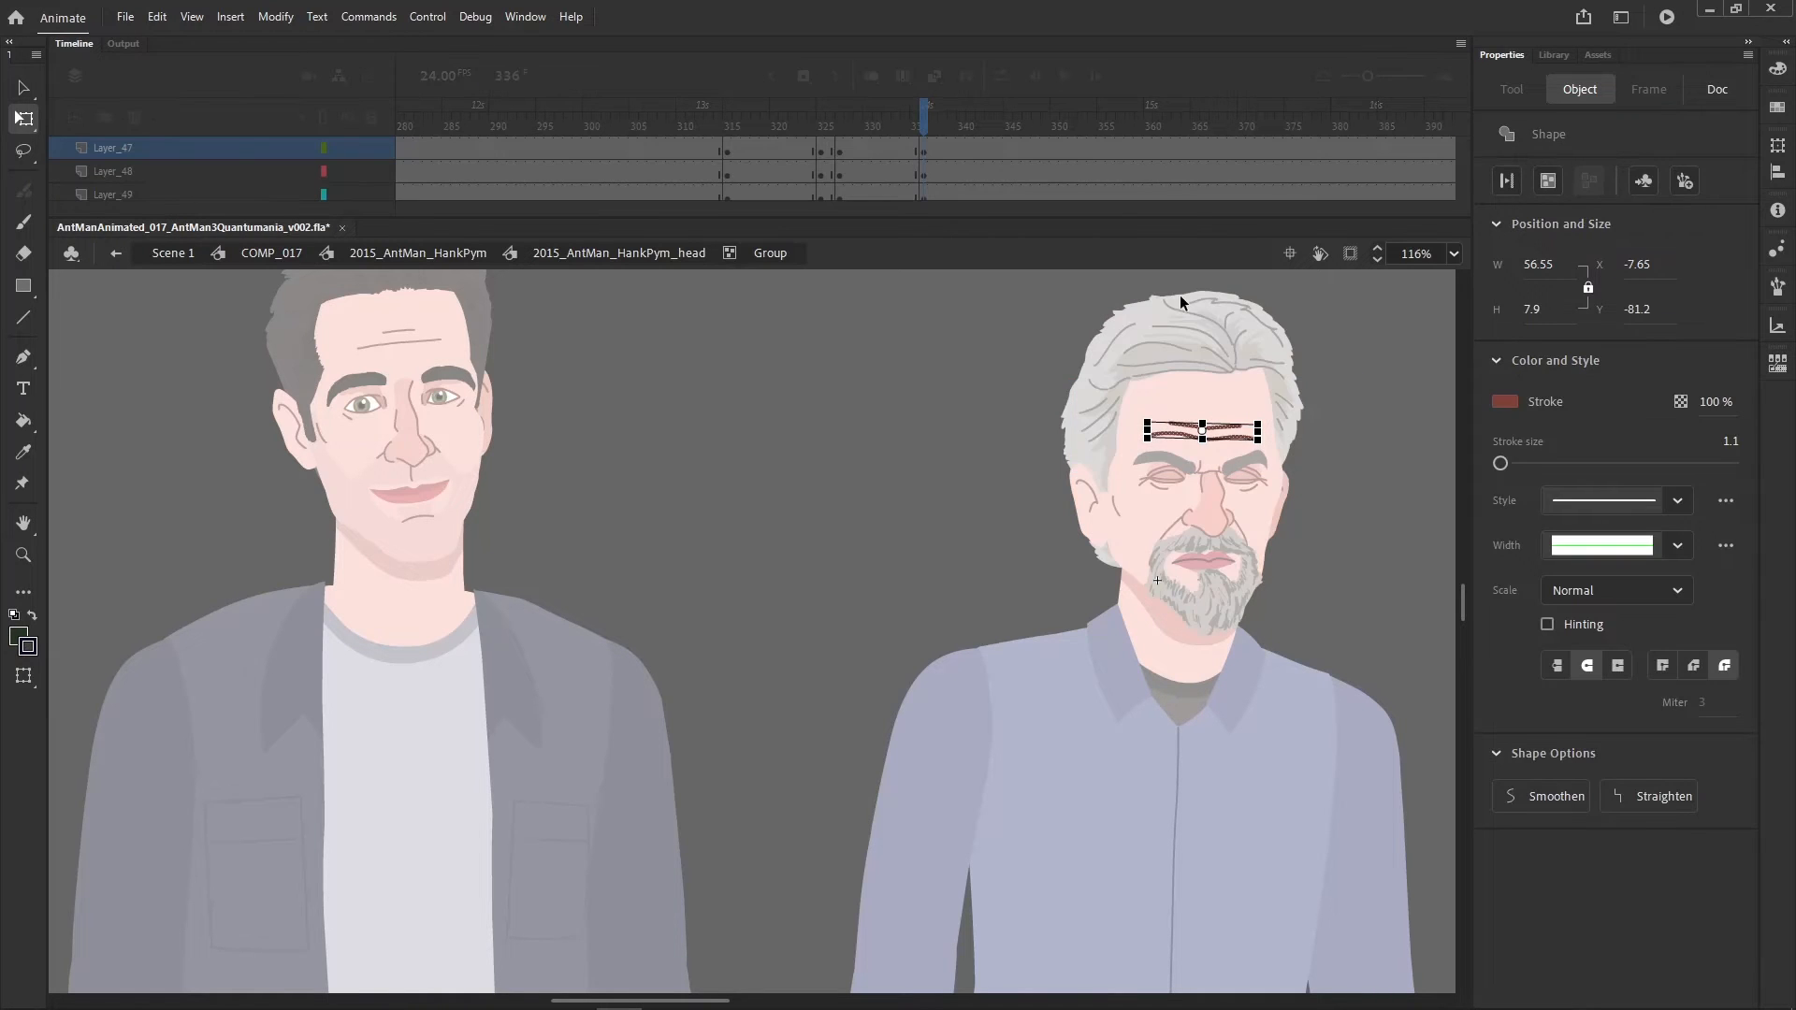
{"action": "left_click", "coordinate": [1228, 443]}
{"action": "left_click", "coordinate": [1206, 435]}
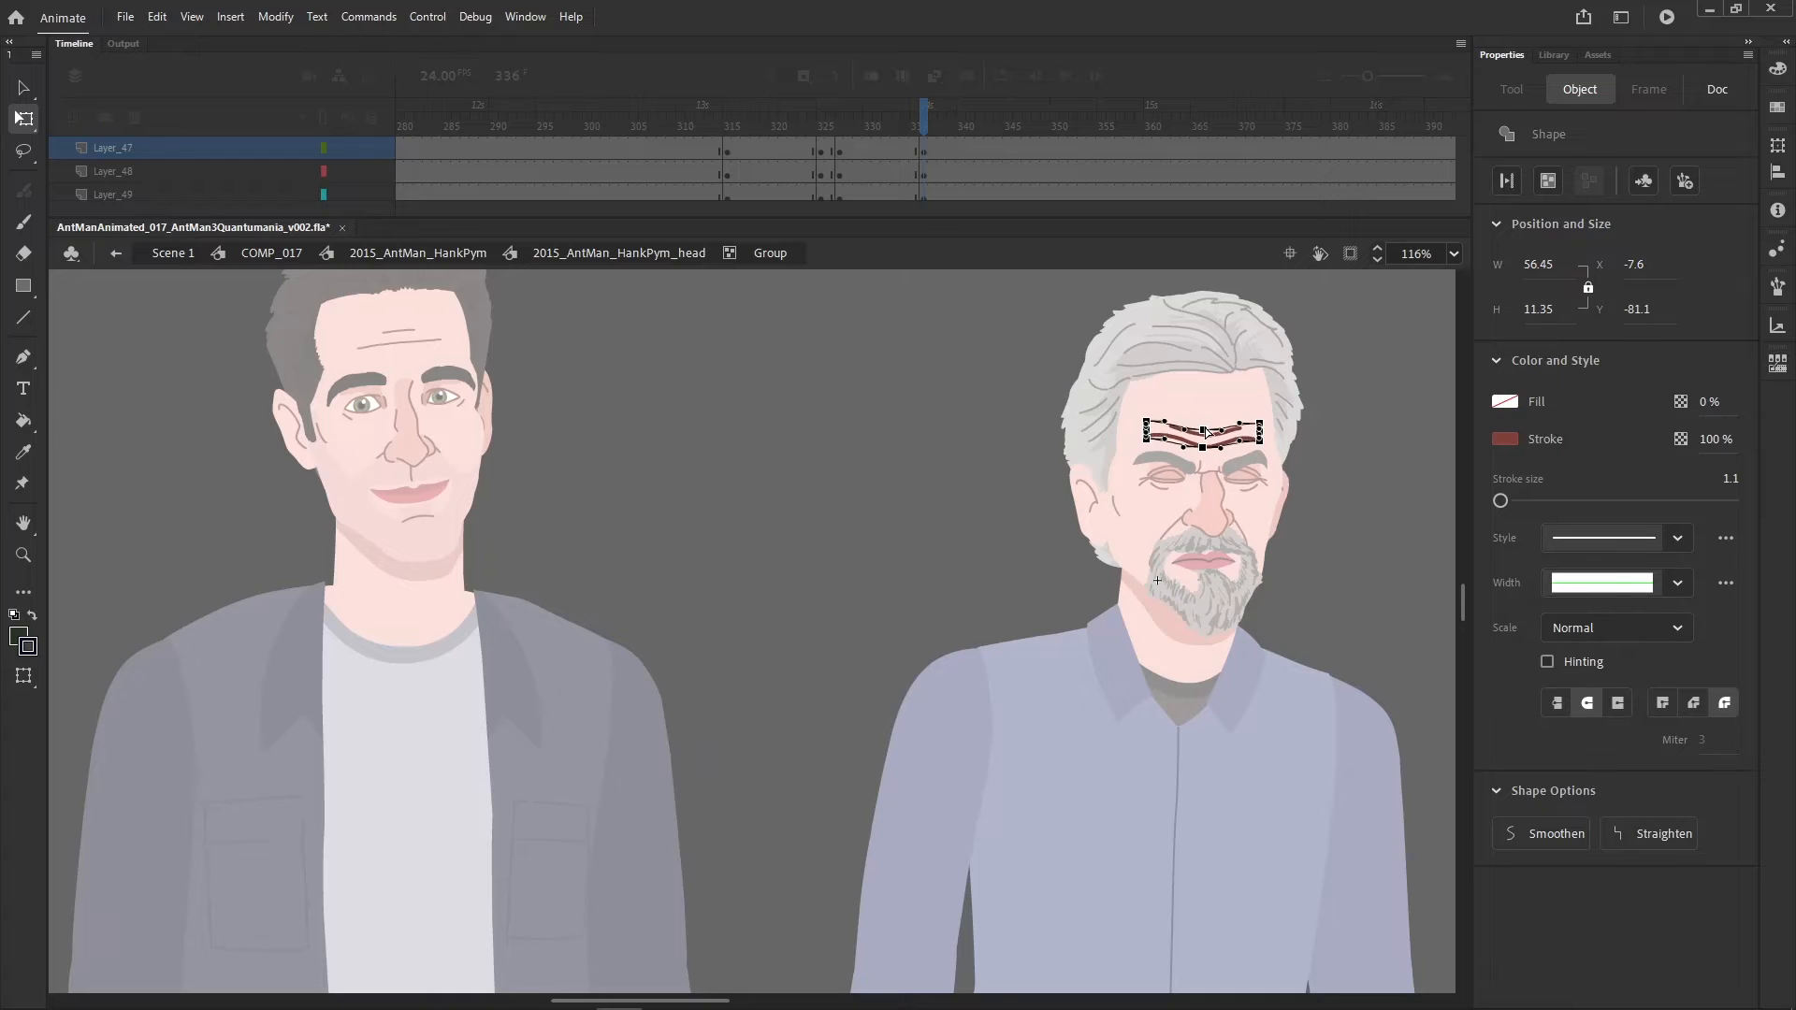
{"action": "double_click", "coordinate": [1257, 380]}
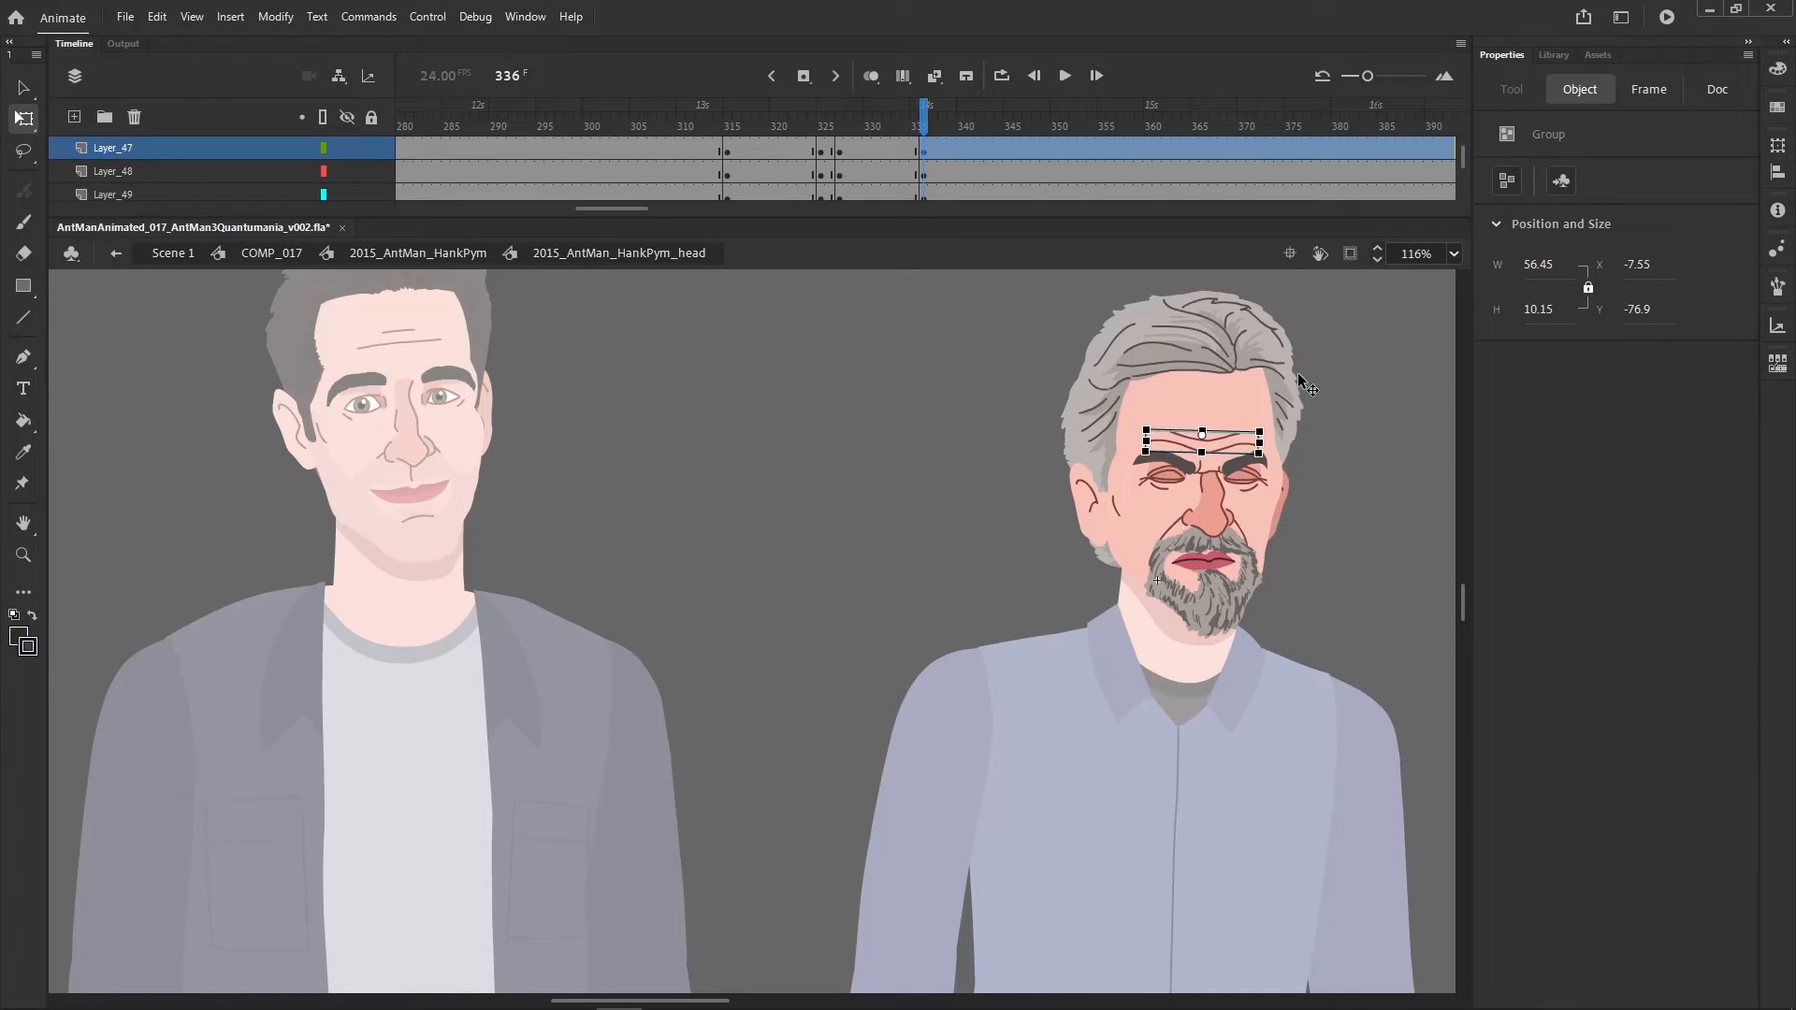
{"action": "key", "text": "Up"}
{"action": "left_click", "coordinate": [1328, 363]}
{"action": "left_click", "coordinate": [1230, 443]}
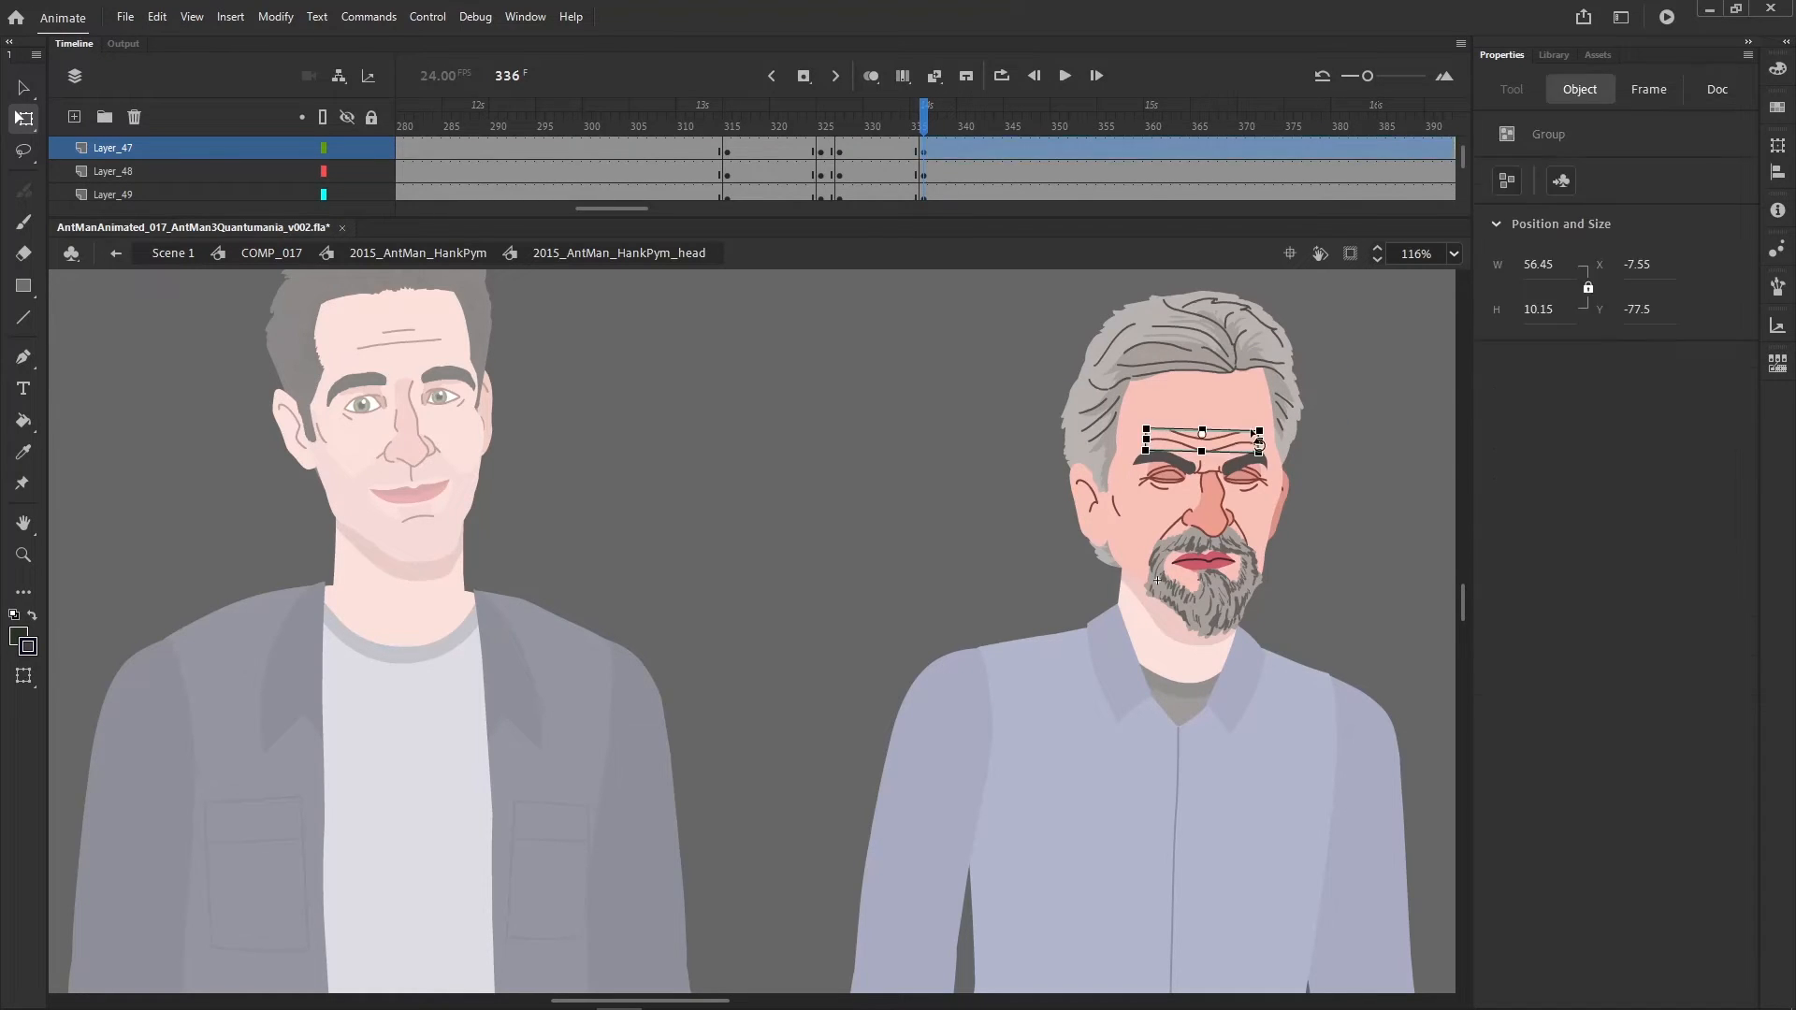
{"action": "left_click", "coordinate": [1337, 358]}
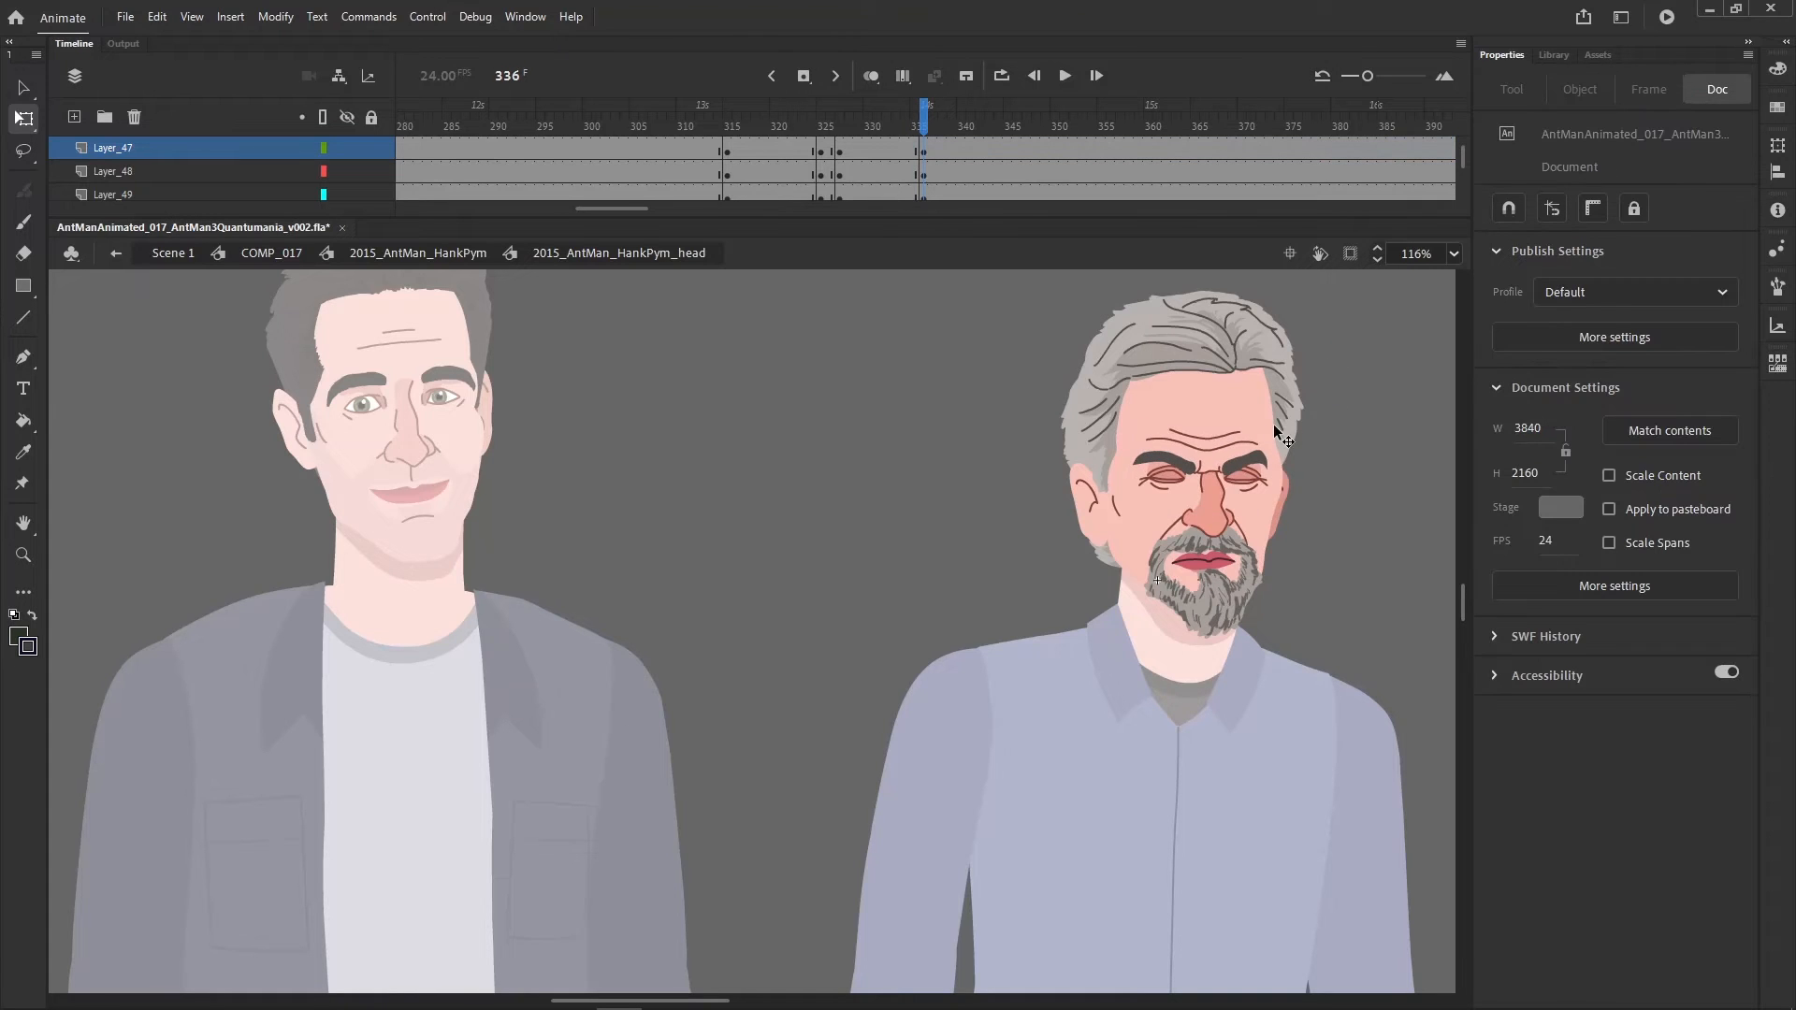
- Paste Ant-Man's bared-teeth mouth into Hank Pym's head at frame 336 and move it onto the empty area beside the jaw
{"action": "left_click", "coordinate": [19, 551]}
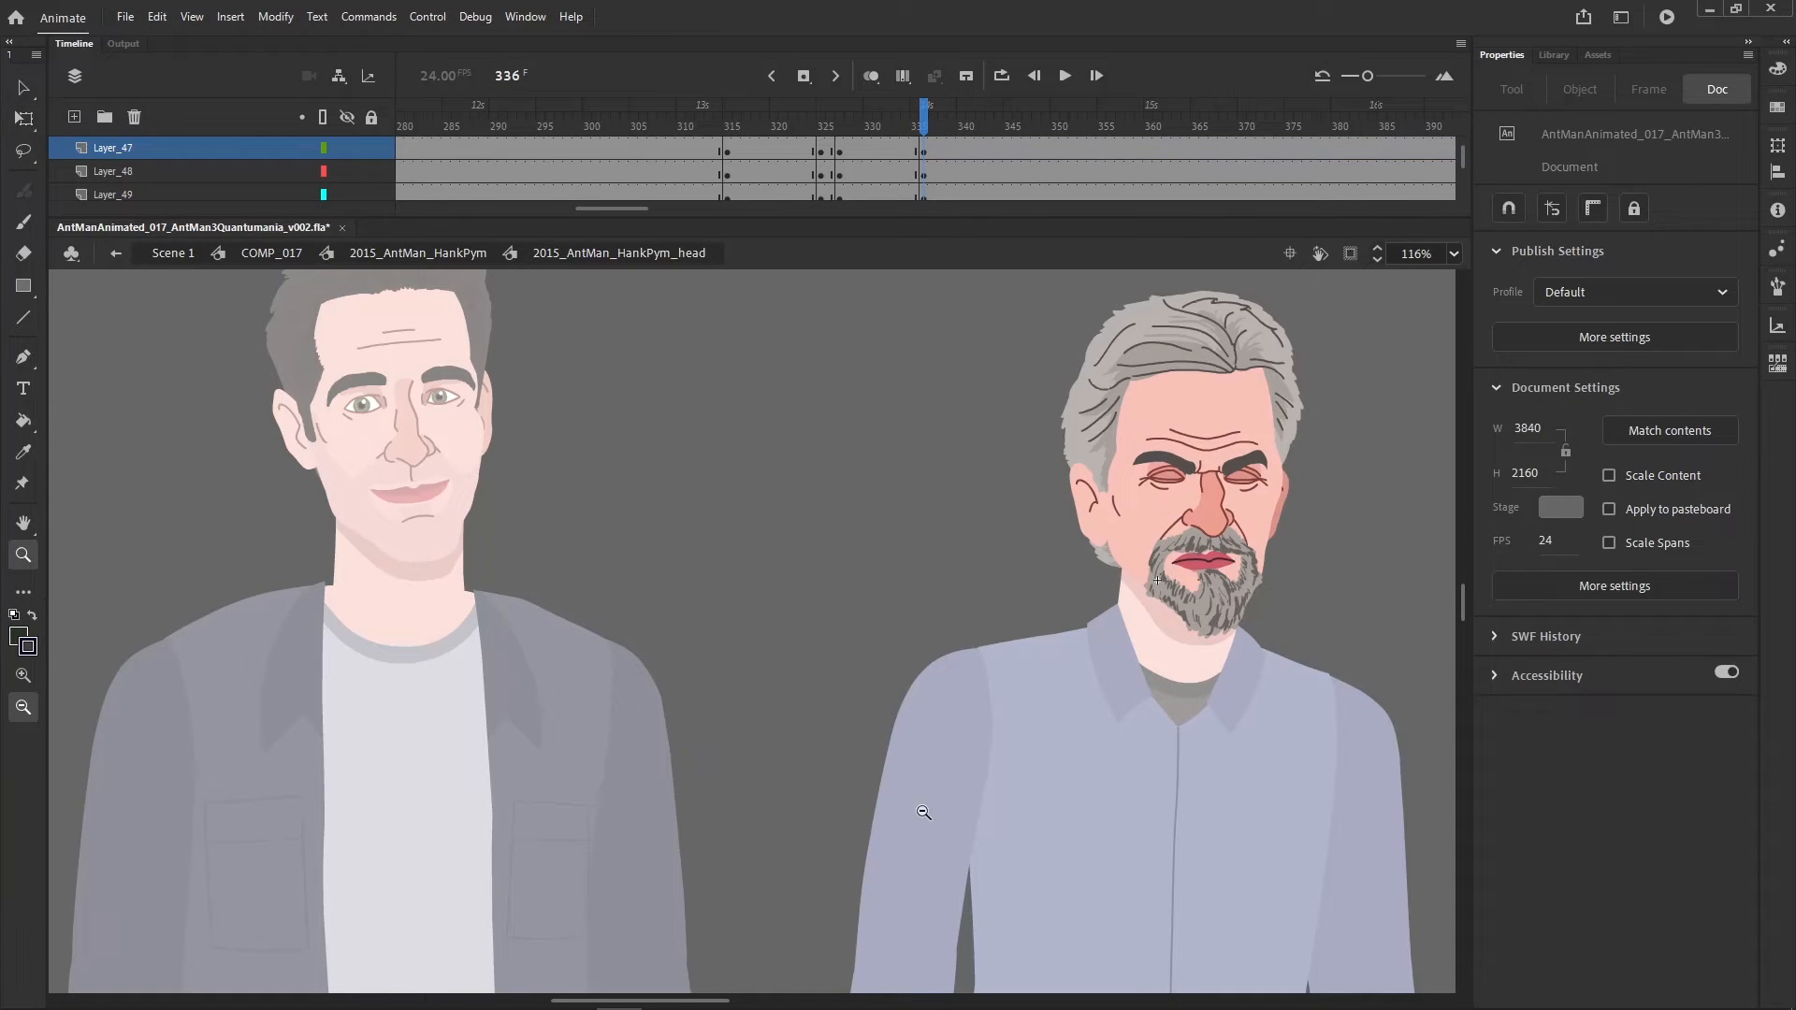
{"action": "left_click_drag", "start_coordinate": [901, 875], "coordinate": [1743, 457]}
{"action": "left_click", "coordinate": [23, 119]}
{"action": "left_click_drag", "start_coordinate": [894, 574], "coordinate": [1194, 714]}
{"action": "left_click", "coordinate": [875, 592]}
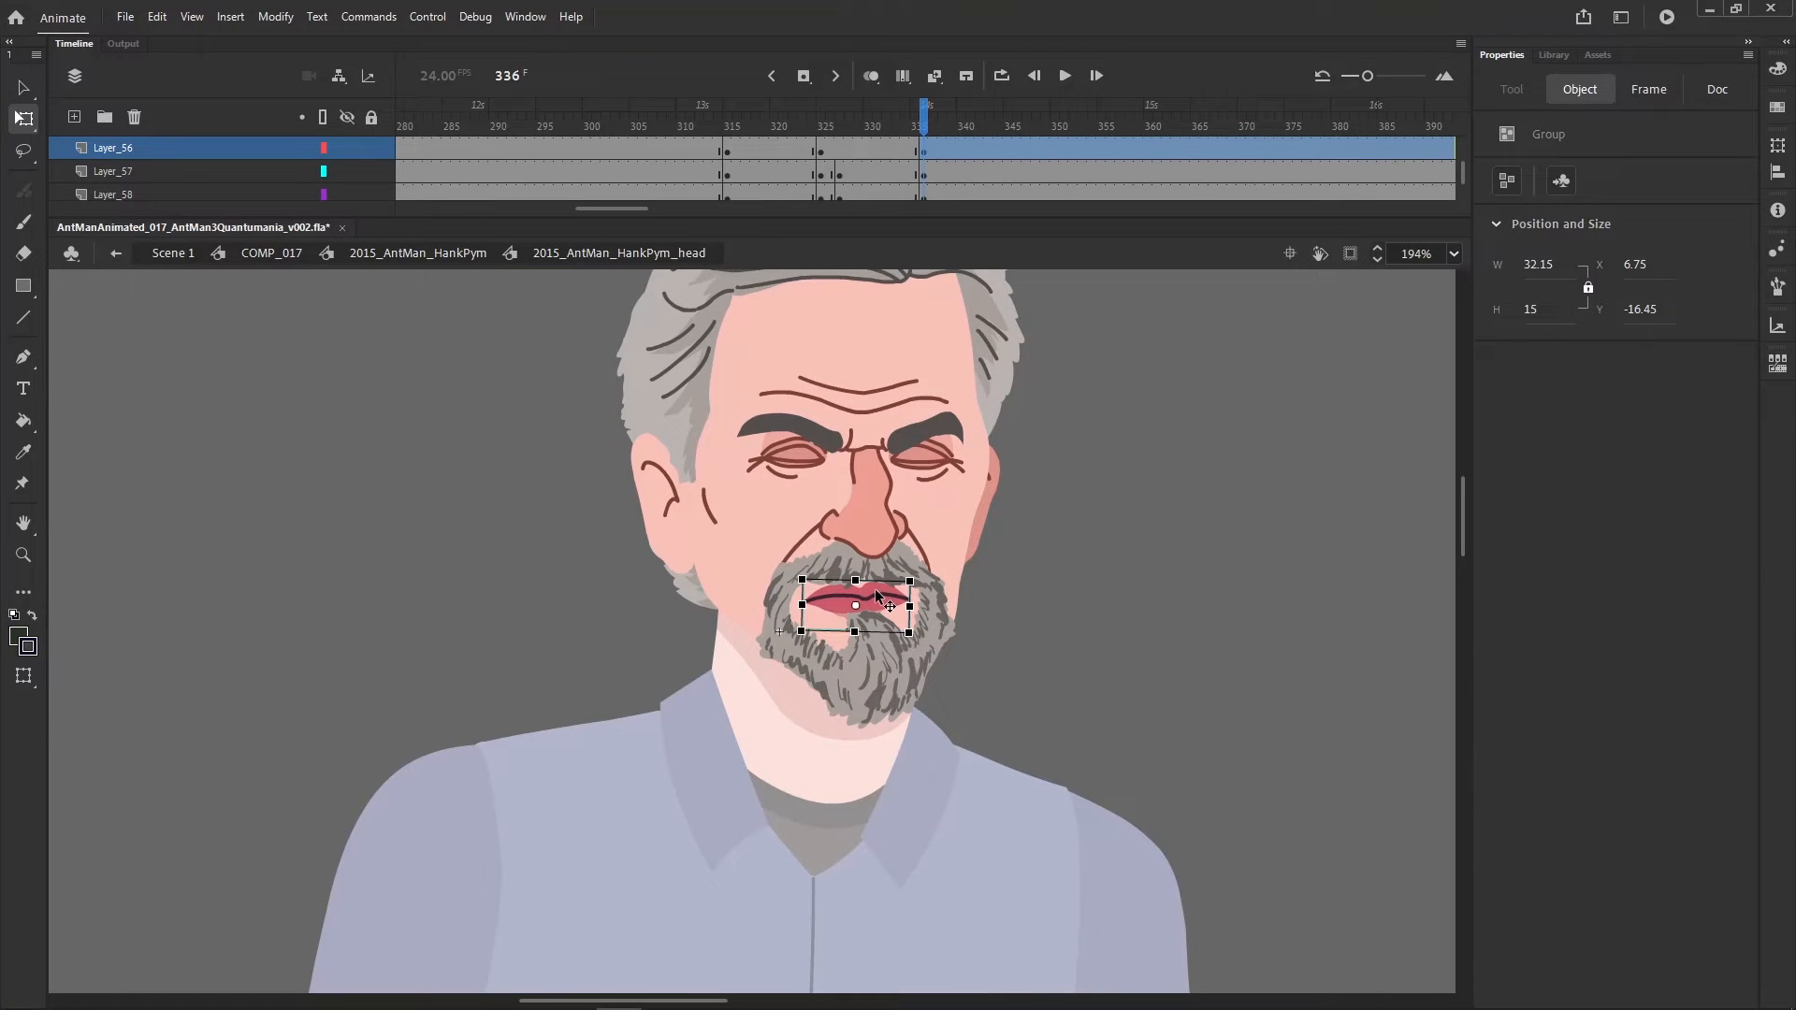
{"action": "left_click", "coordinate": [954, 651]}
{"action": "key", "text": "ctrl+v"}
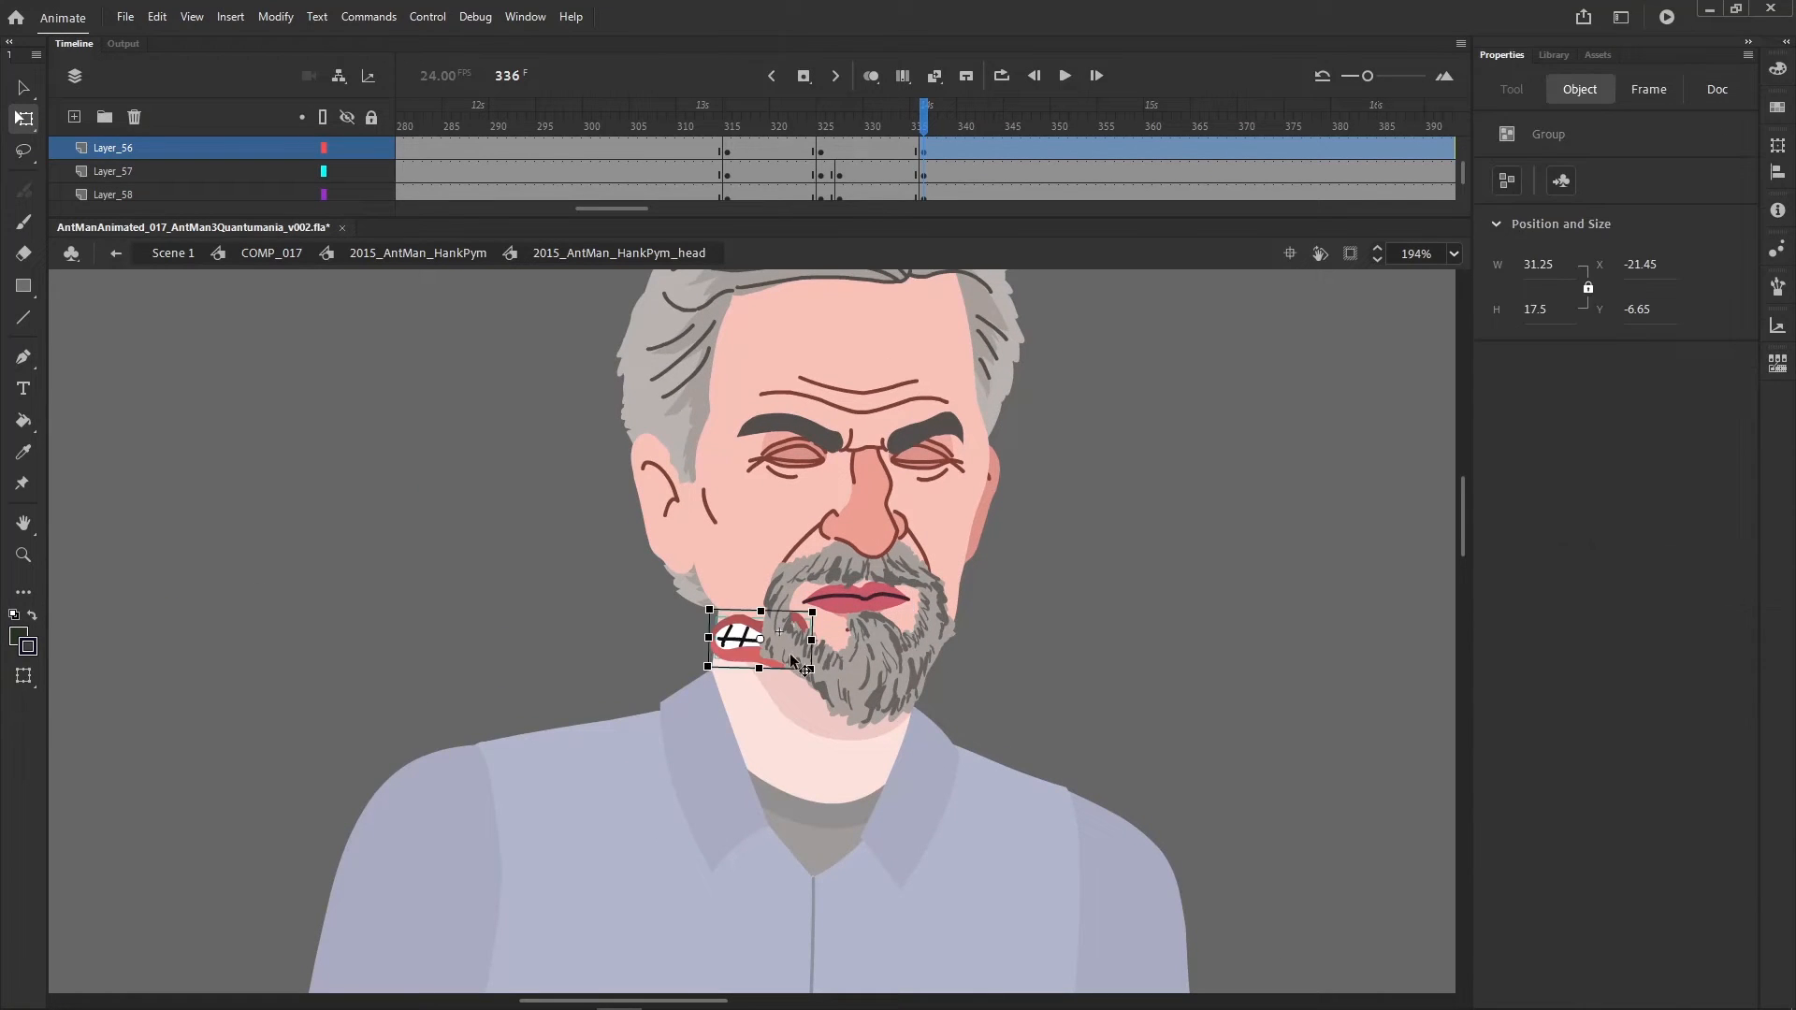
{"action": "left_click_drag", "start_coordinate": [721, 651], "coordinate": [567, 655]}
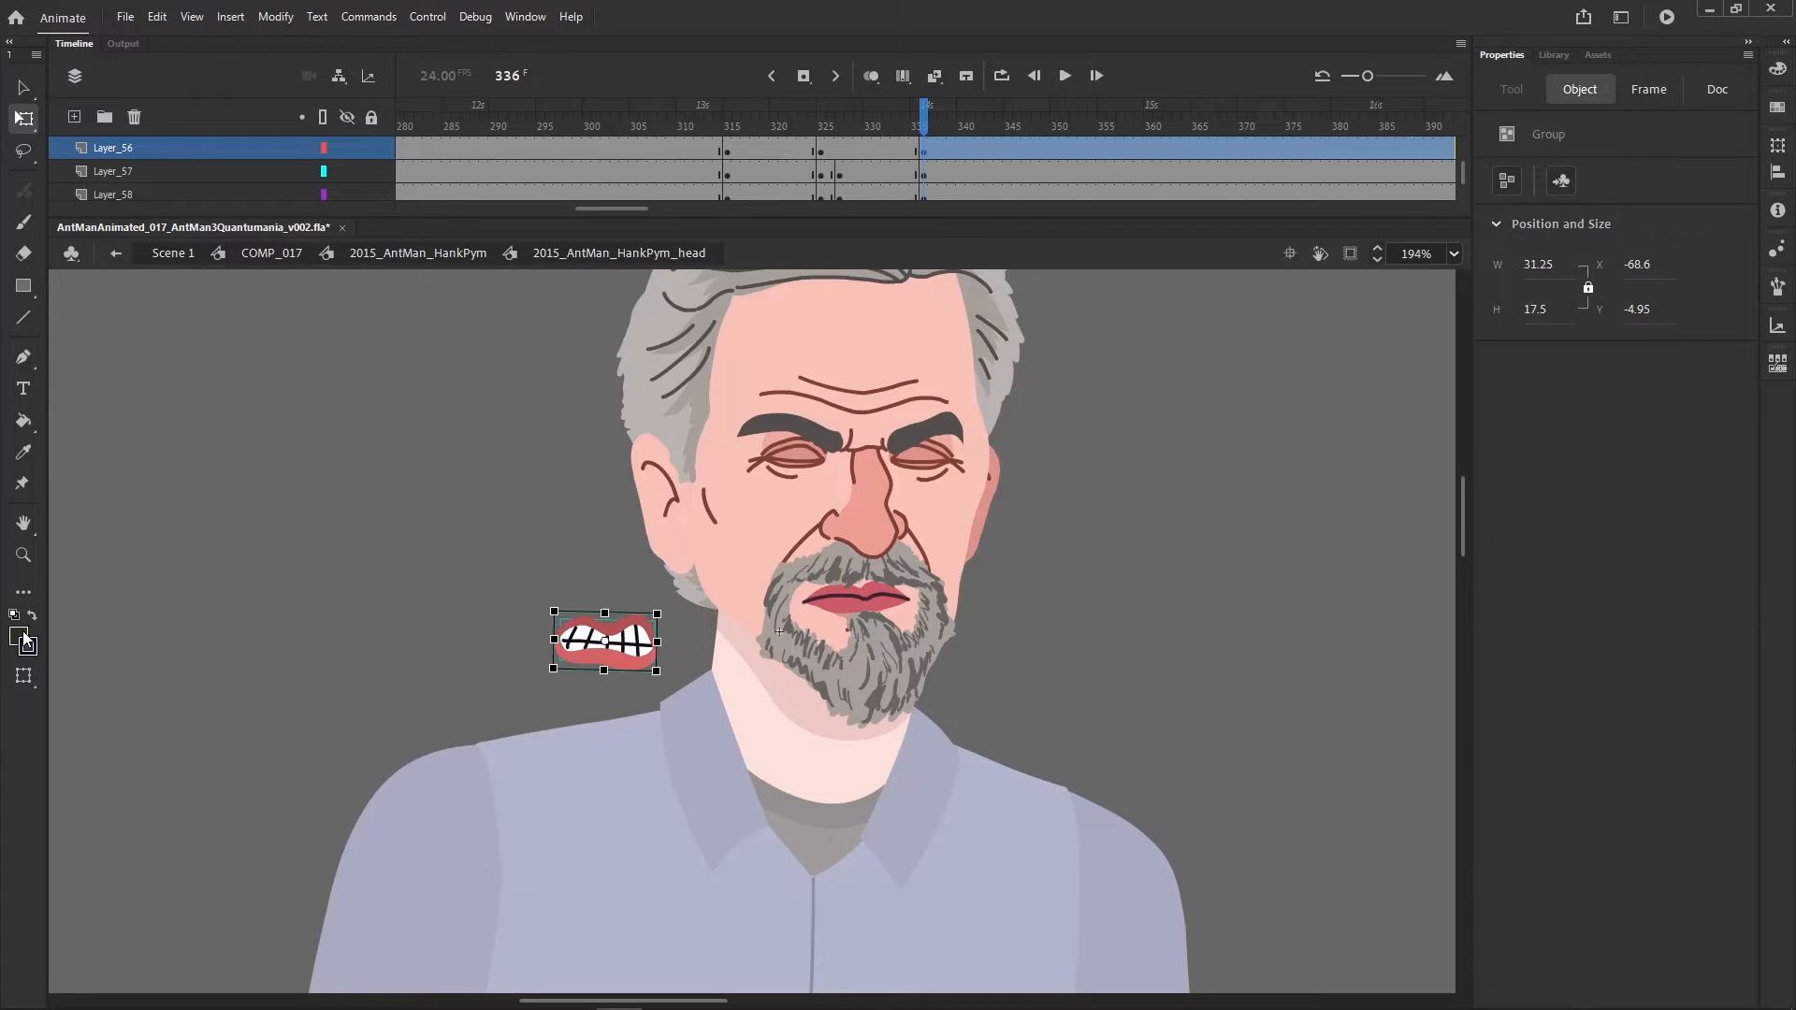
- Recolor the lower lip of the pasted mouth with Hank Pym's own lip color, #CB5A68
{"action": "left_click", "coordinate": [22, 633]}
{"action": "left_click", "coordinate": [872, 587]}
{"action": "double_click", "coordinate": [605, 639]}
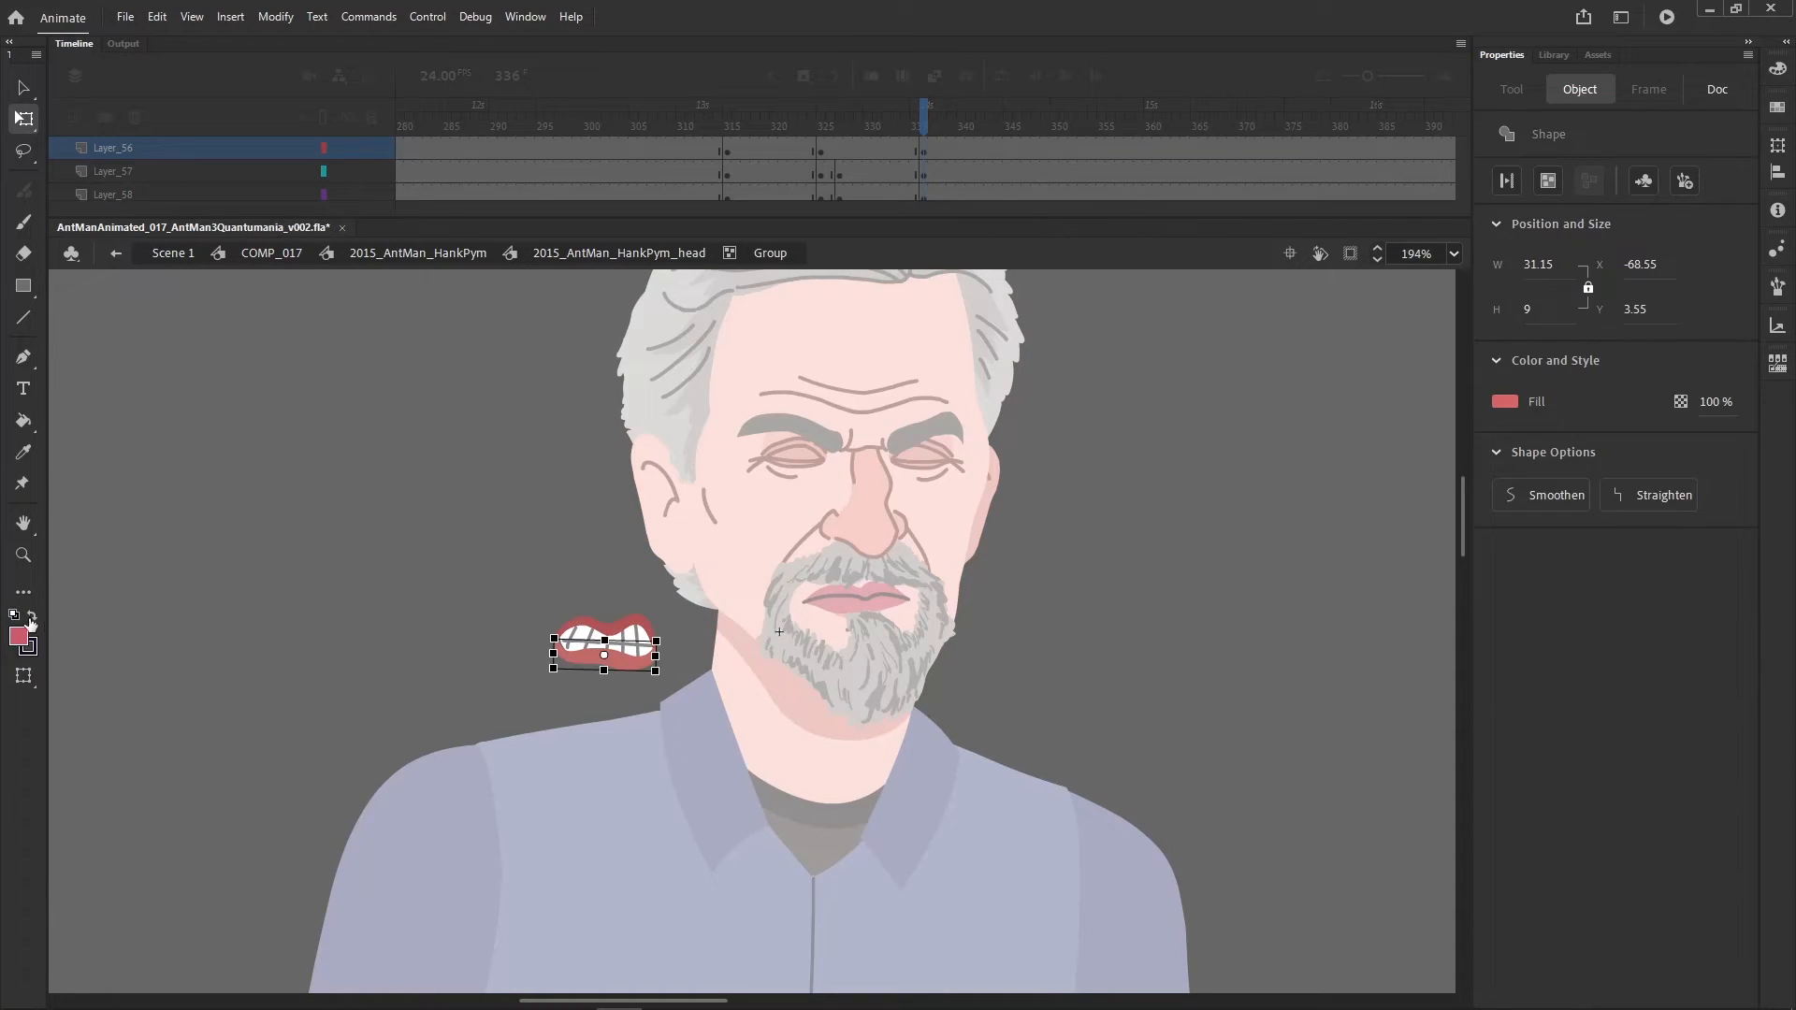
{"action": "double_click", "coordinate": [573, 738]}
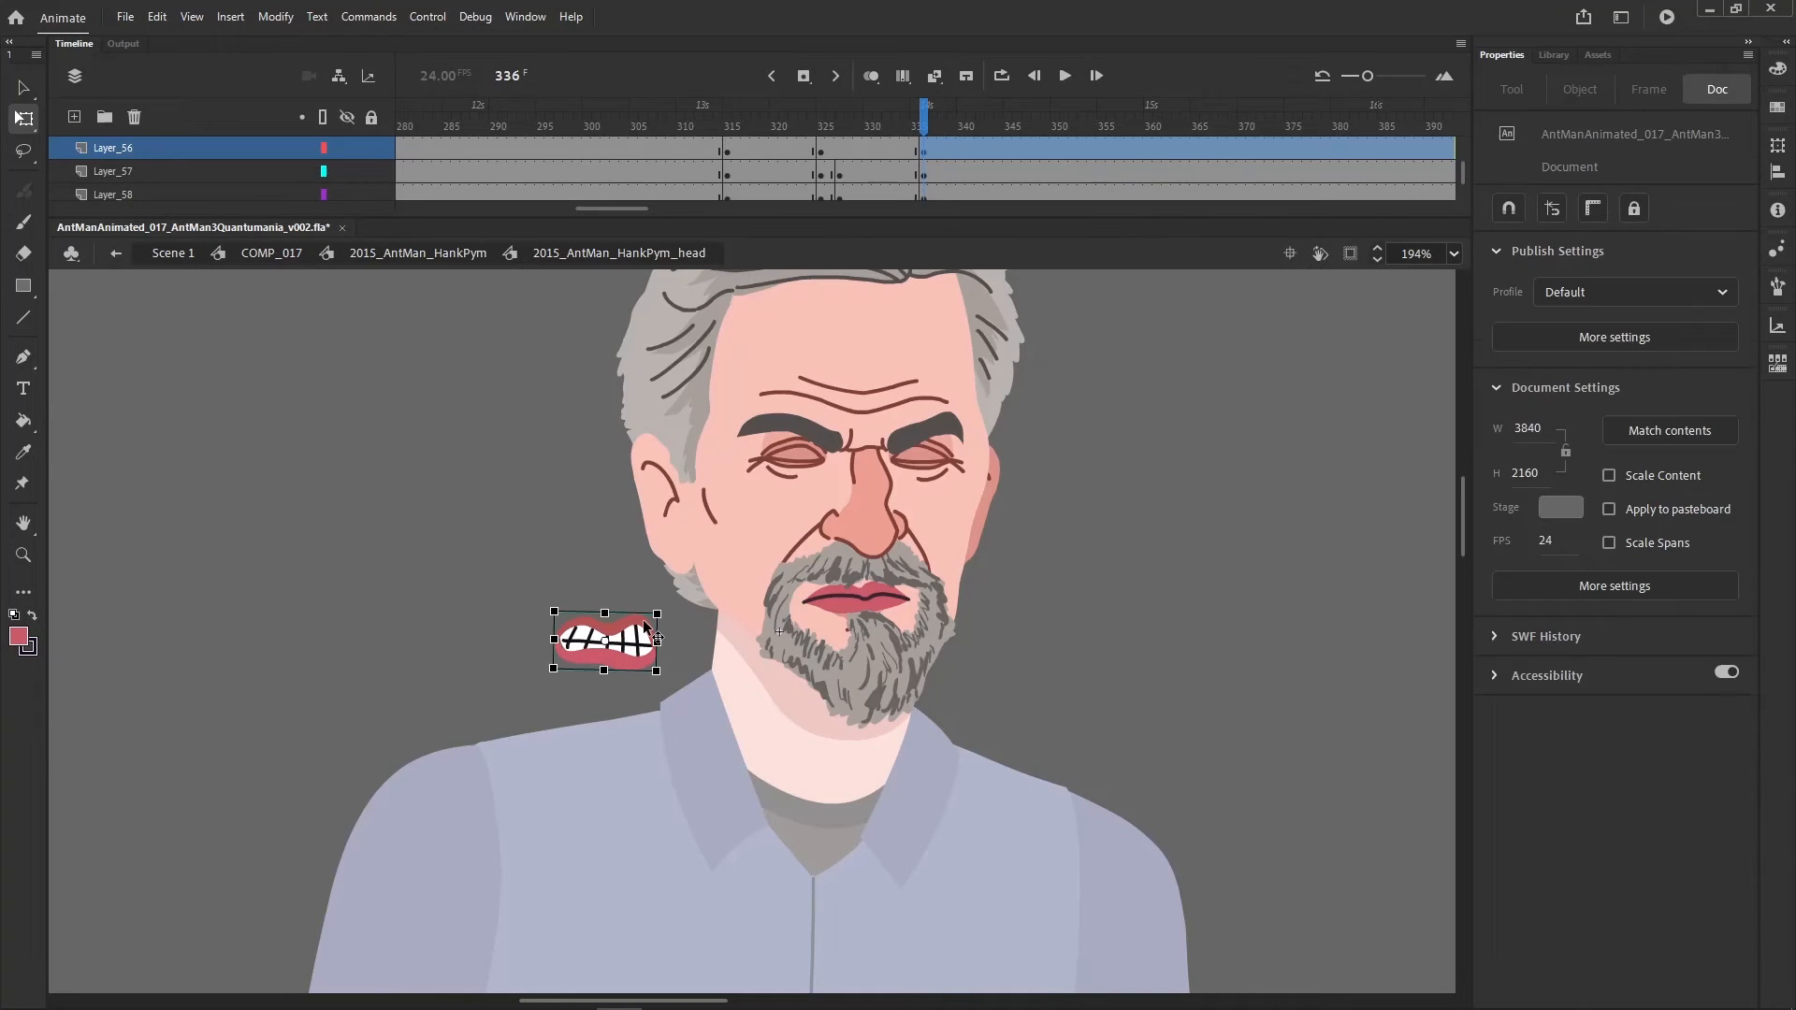
- Fill the upper lip of the pasted mouth with a darker shade of #CB5A68
{"action": "double_click", "coordinate": [646, 629]}
{"action": "left_click", "coordinate": [21, 640]}
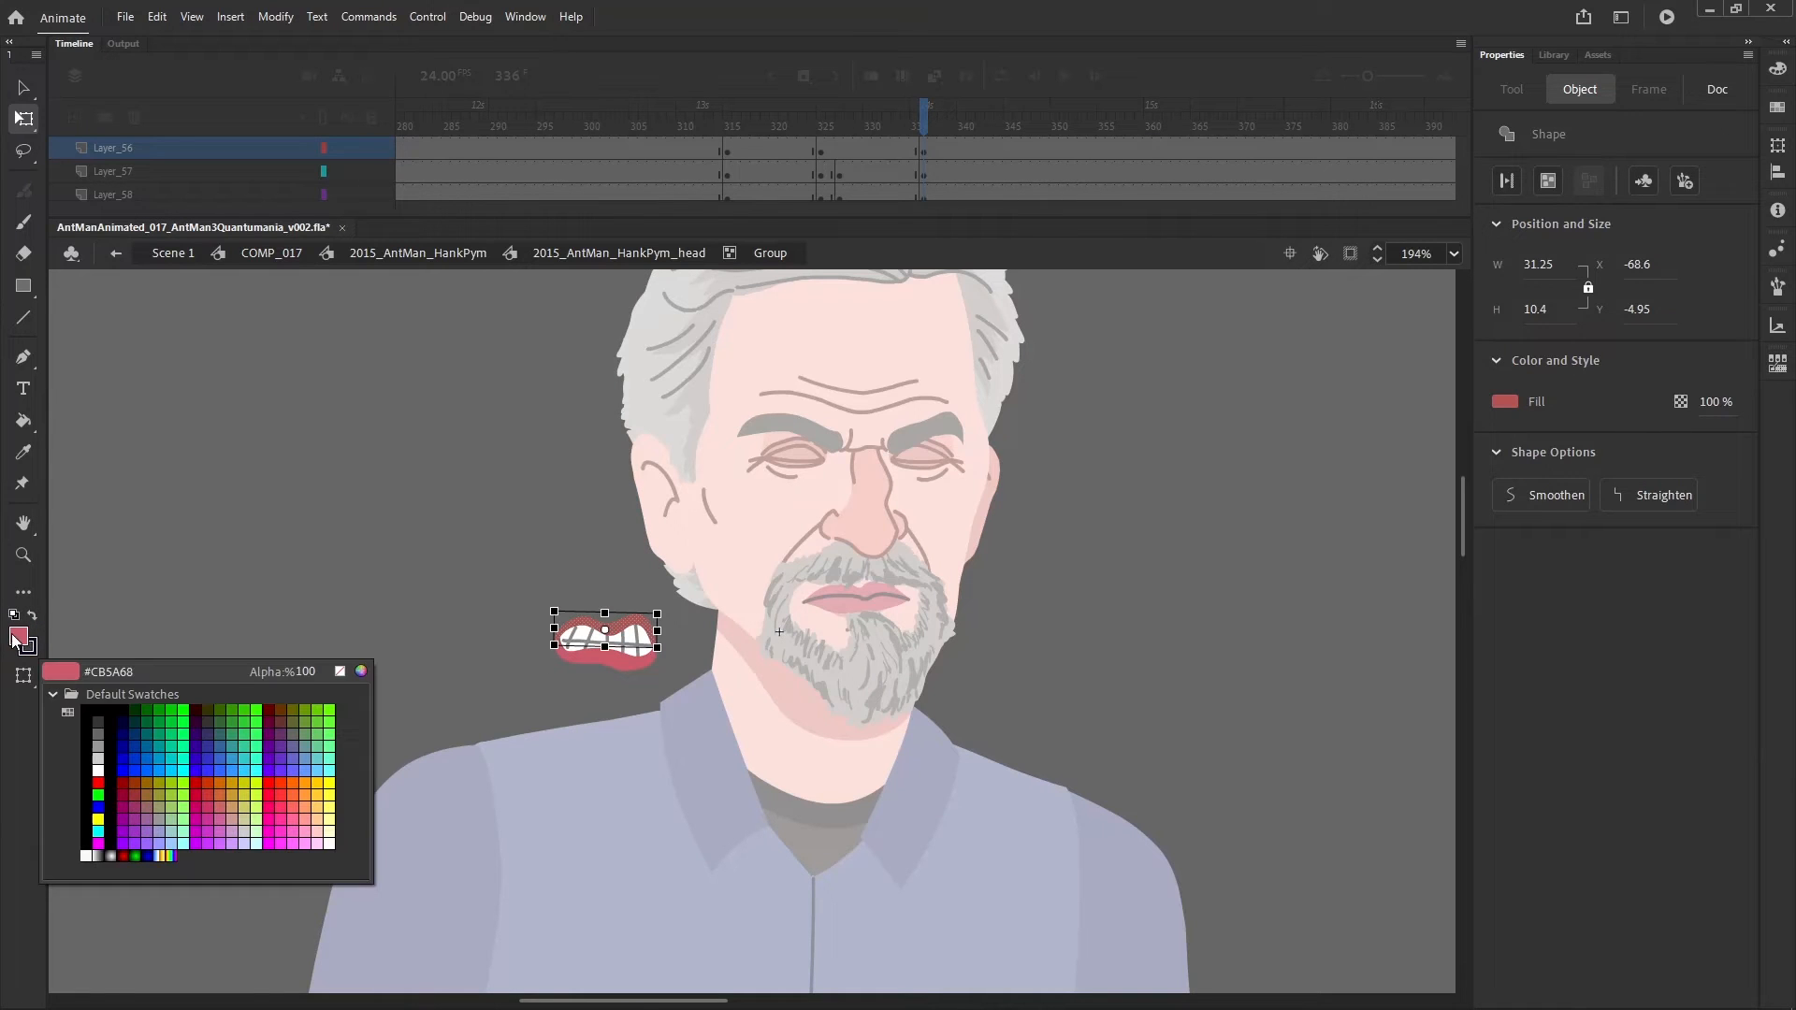
{"action": "left_click", "coordinate": [370, 663]}
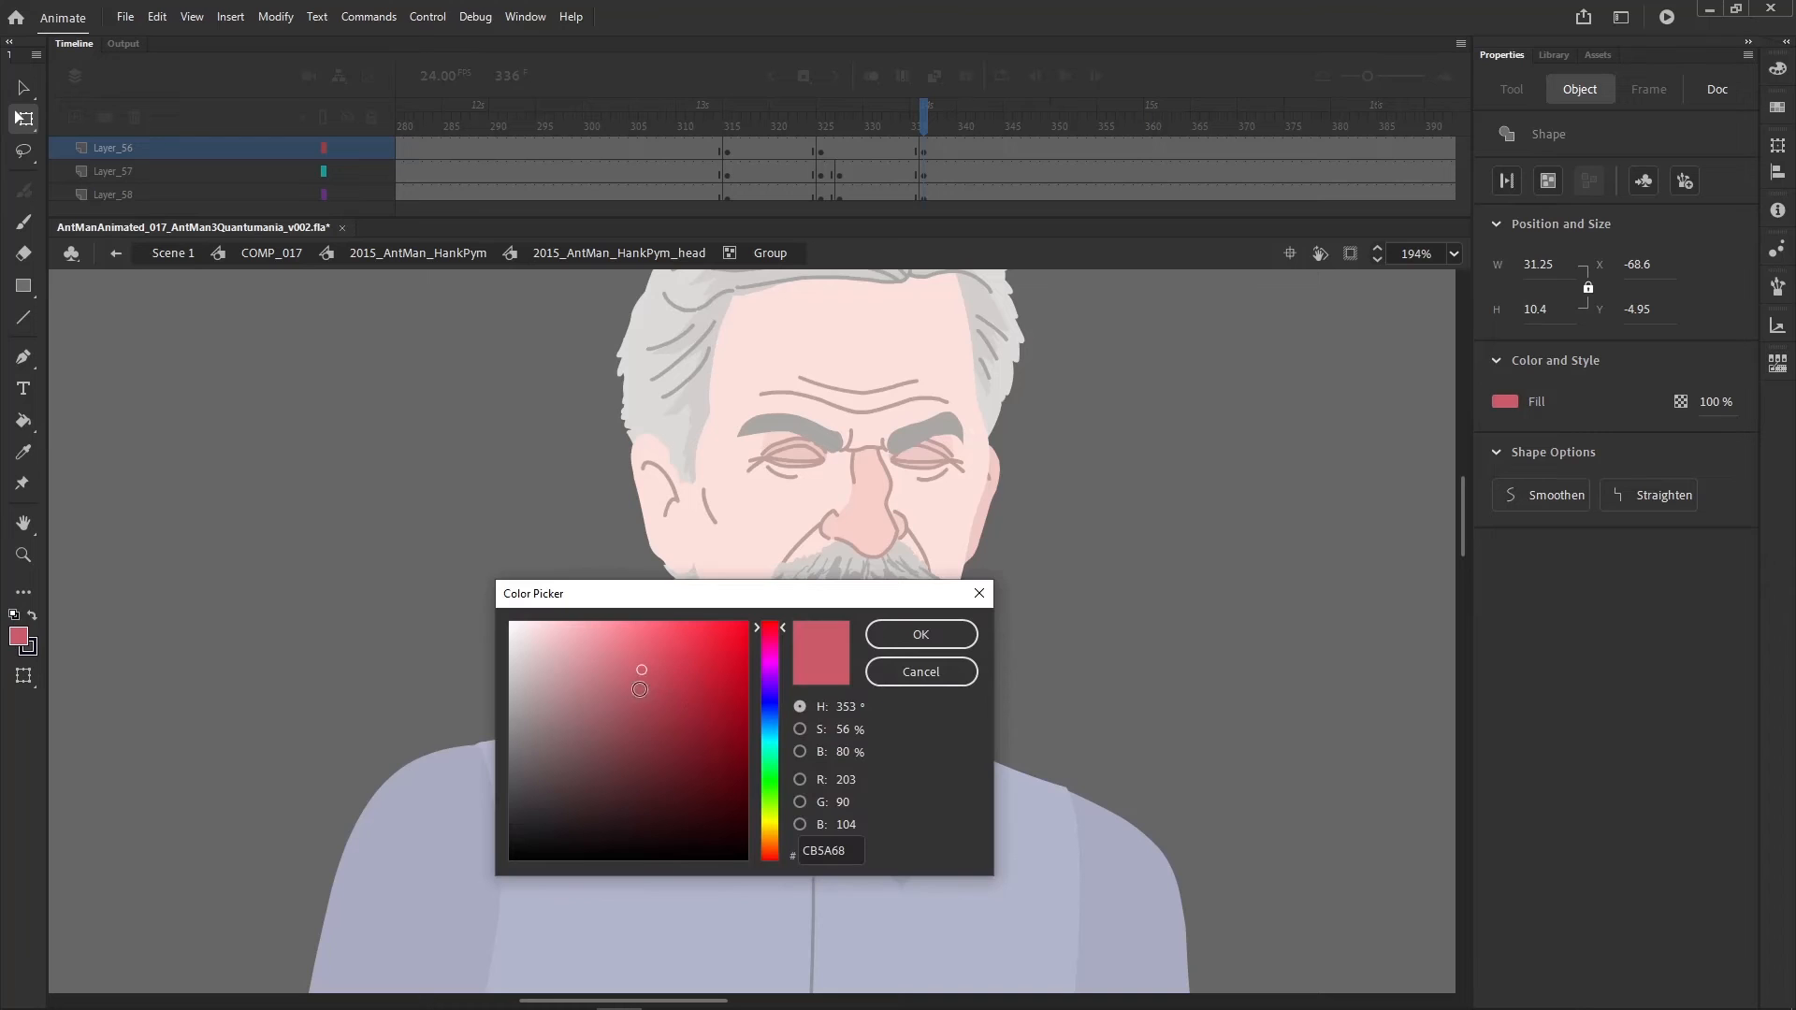
{"action": "left_click_drag", "start_coordinate": [640, 689], "coordinate": [644, 703]}
{"action": "left_click", "coordinate": [921, 634]}
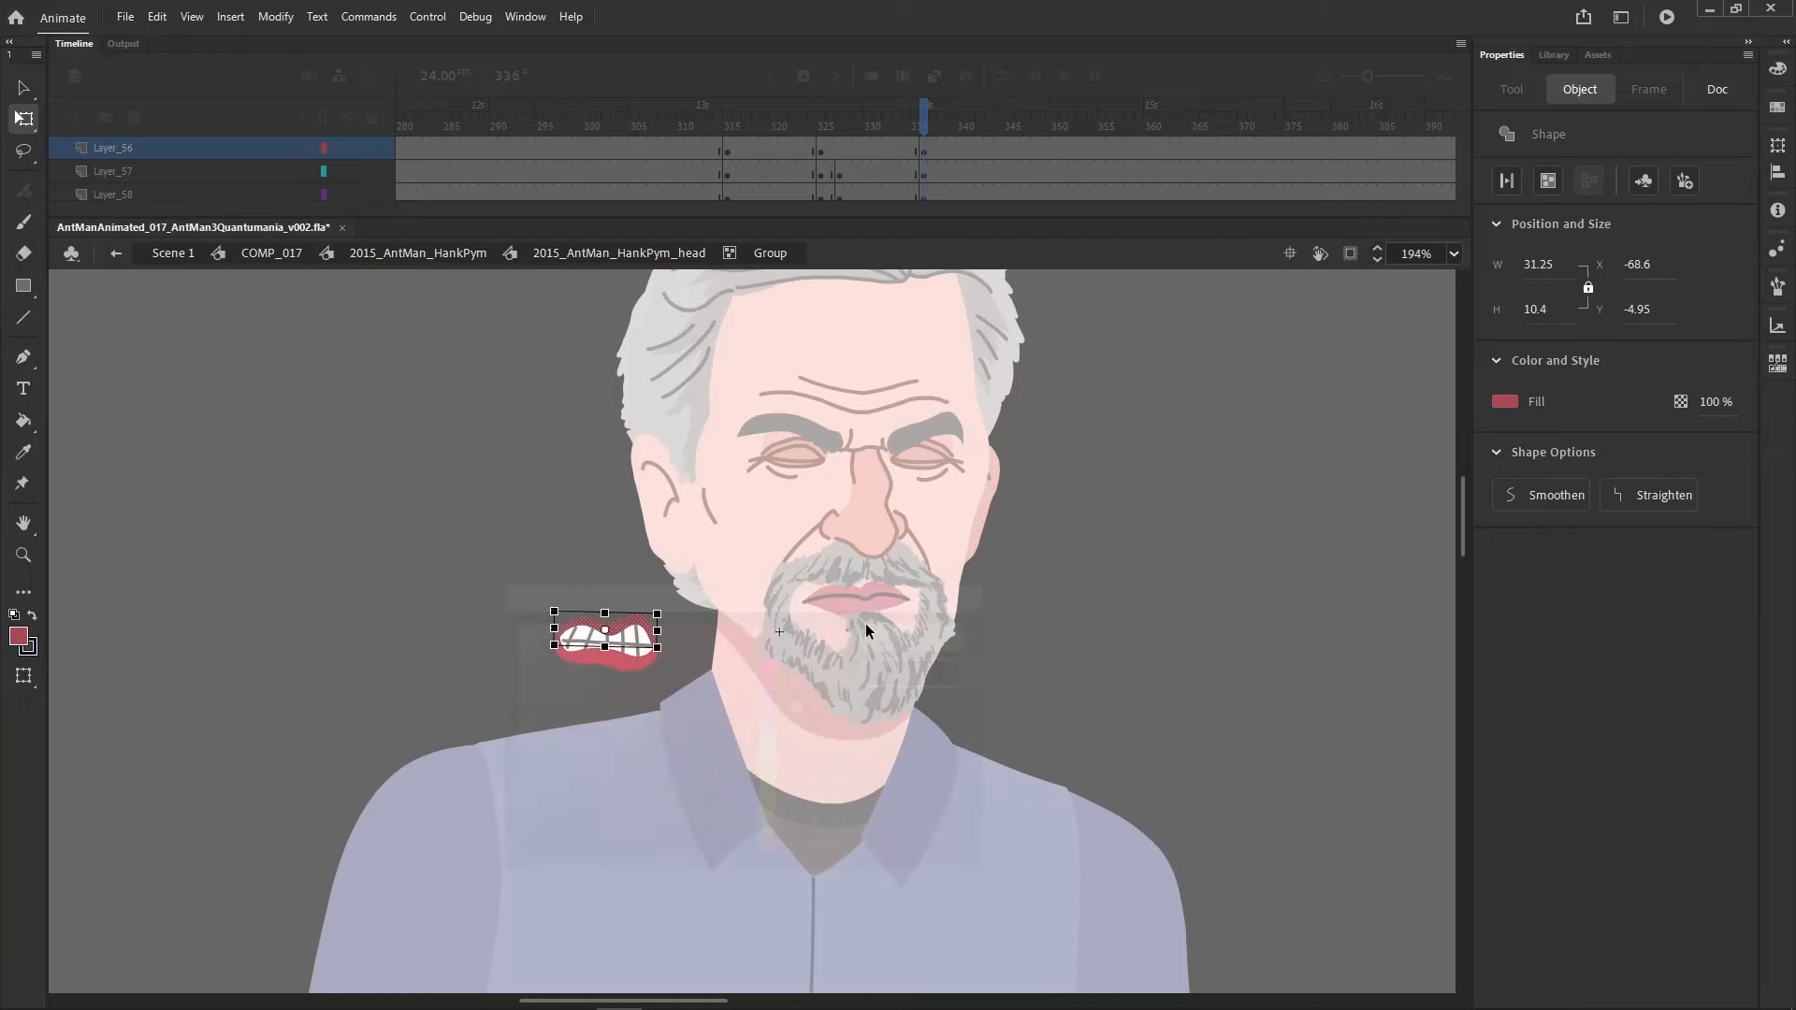
{"action": "double_click", "coordinate": [715, 524]}
- Delete the lips and mouth line inside Hank Pym's original mouth group, keeping the chin line
{"action": "left_click_drag", "start_coordinate": [435, 738], "coordinate": [647, 571]}
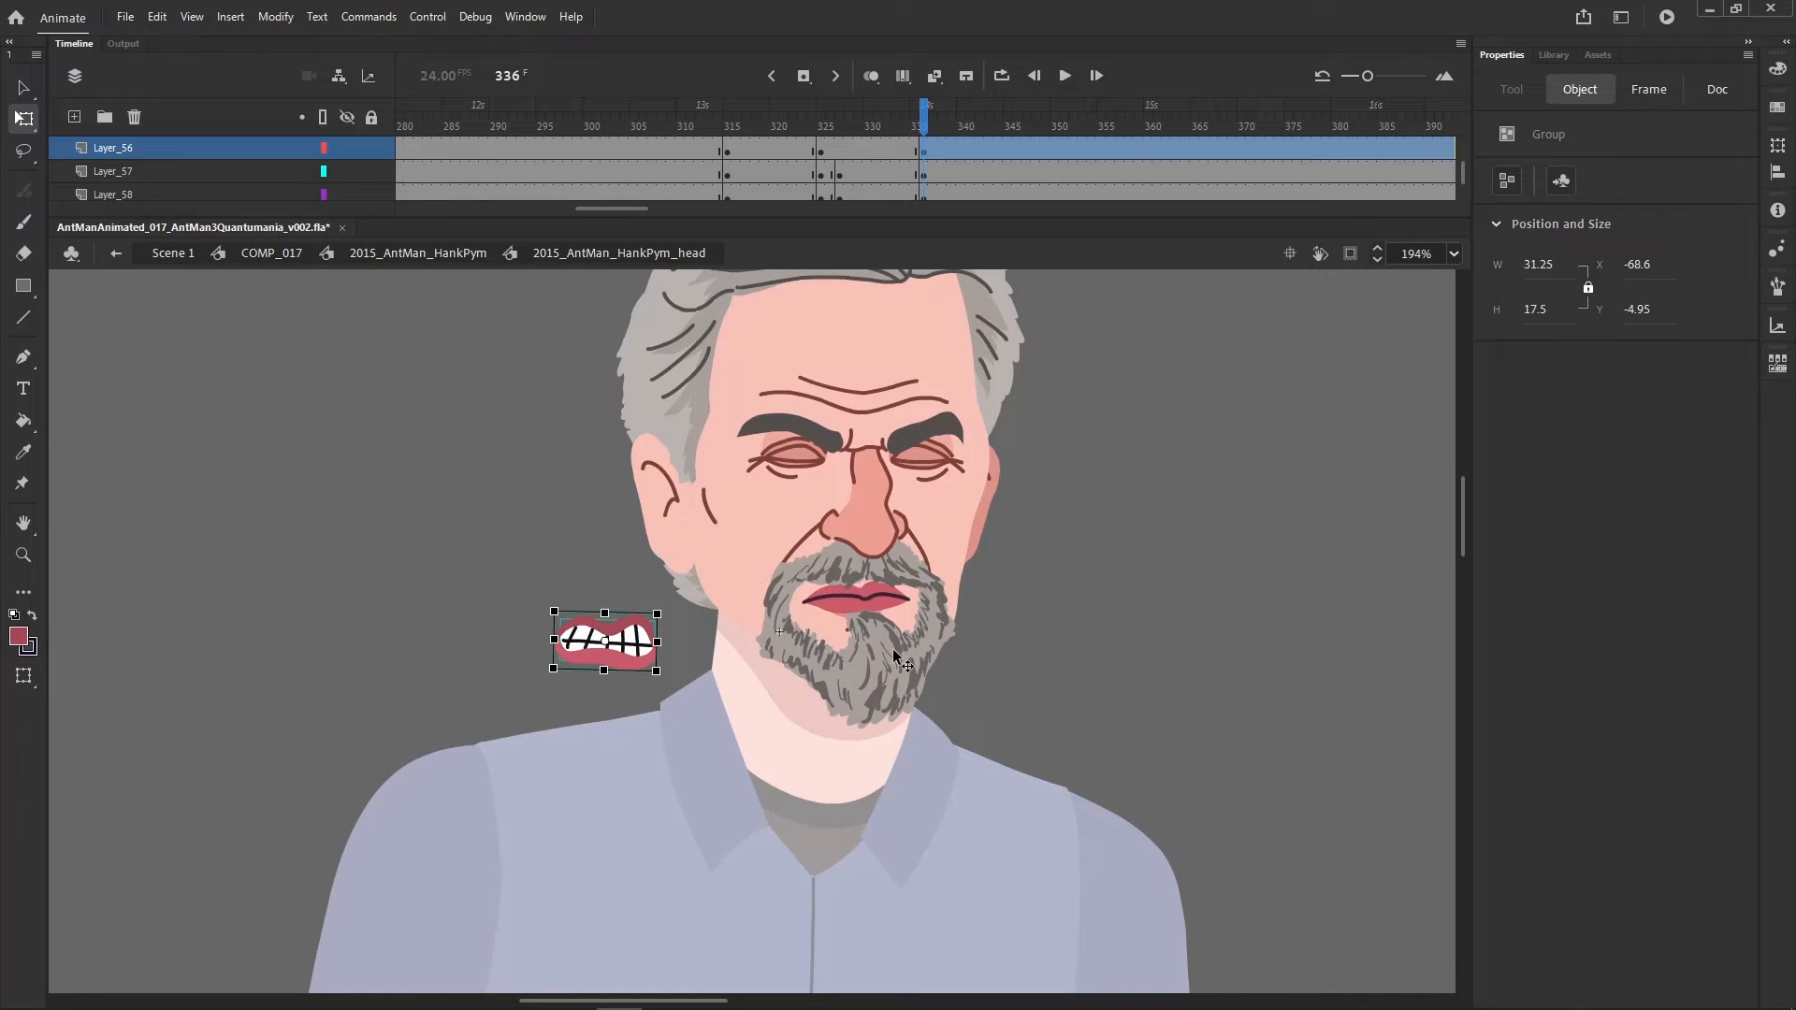
{"action": "left_click", "coordinate": [886, 593]}
{"action": "double_click", "coordinate": [886, 598]}
{"action": "left_click", "coordinate": [1076, 585]}
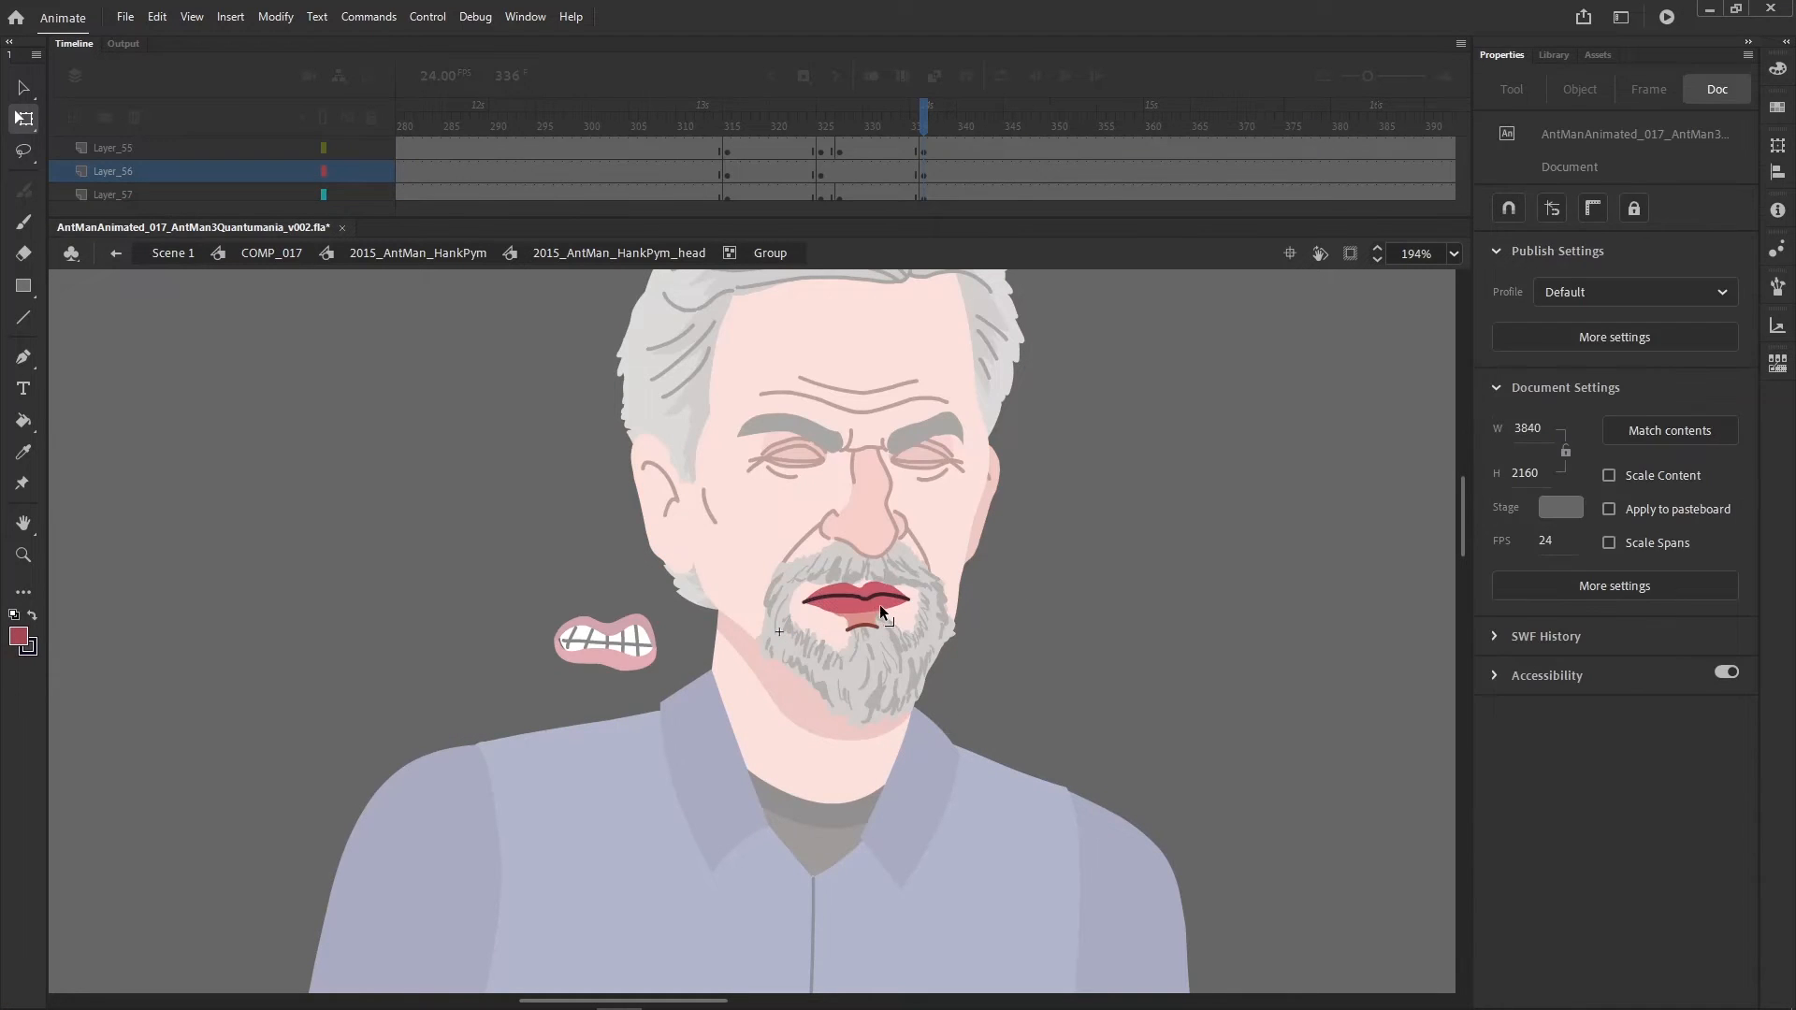
{"action": "left_click", "coordinate": [880, 604]}
{"action": "key", "text": "Delete"}
{"action": "left_click", "coordinate": [835, 590]}
{"action": "key", "text": "Delete"}
{"action": "double_click", "coordinate": [759, 577]}
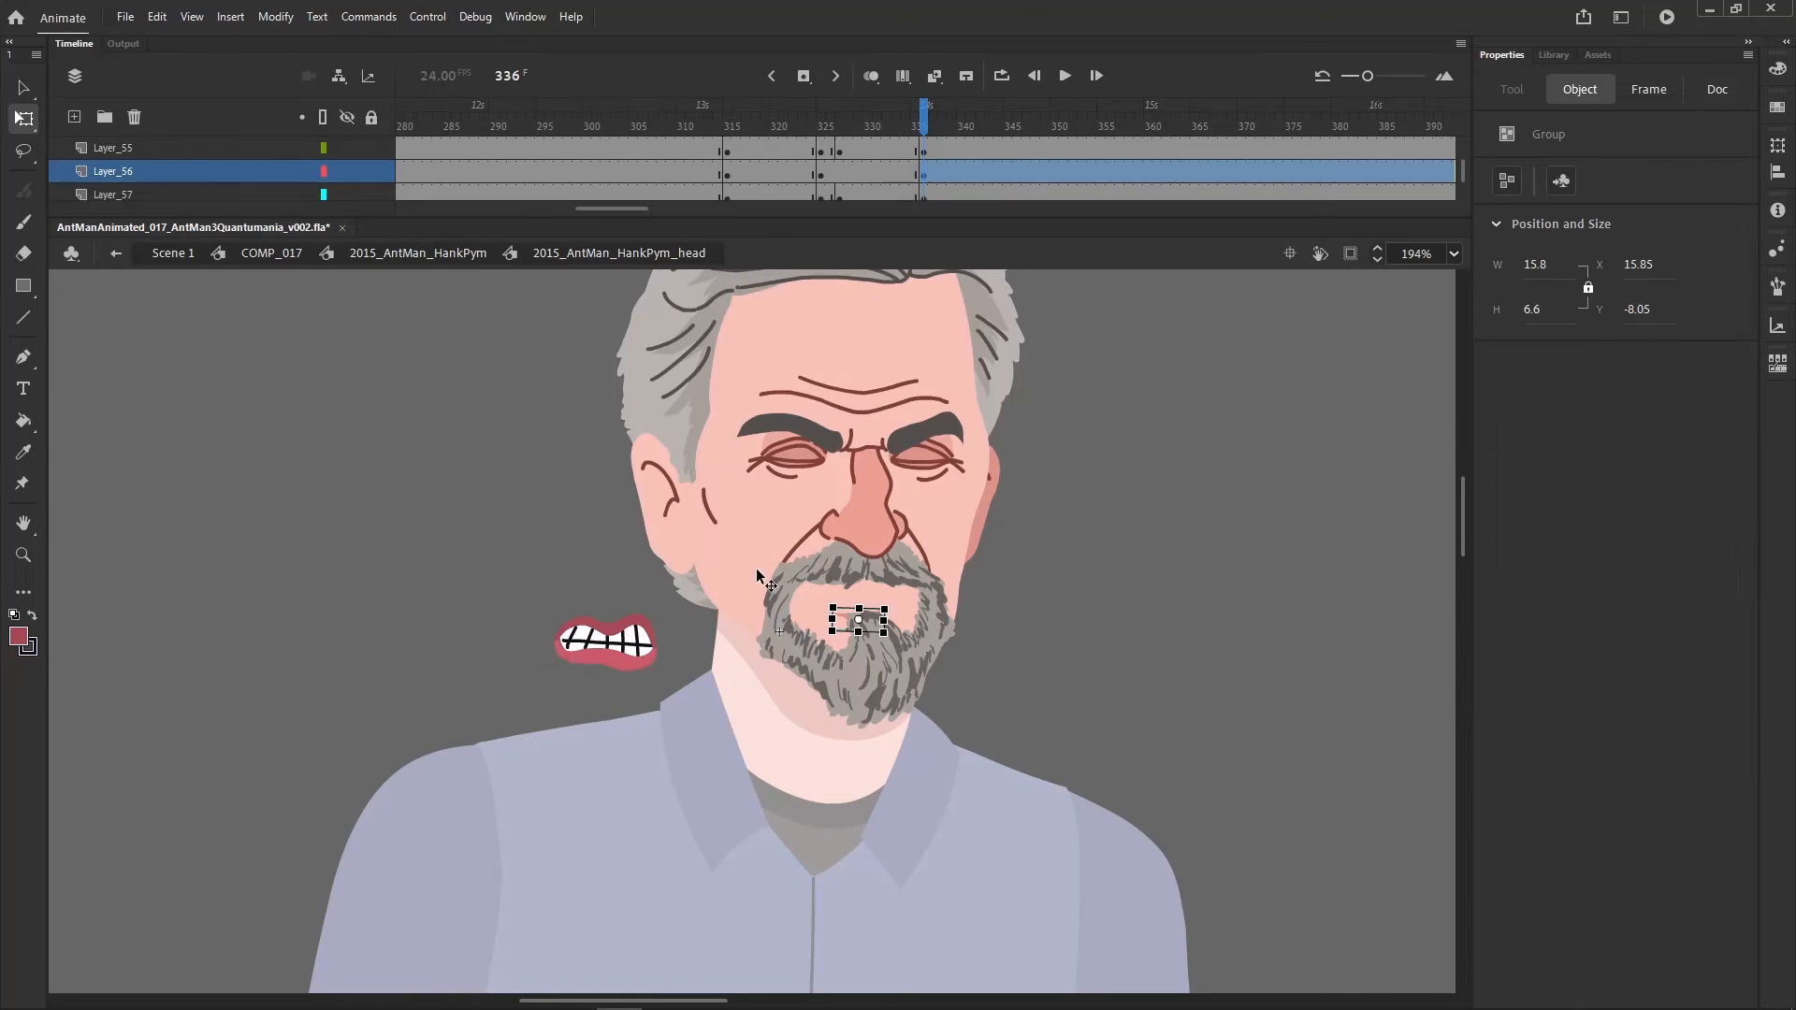
- Widen the bared-teeth mouth to about 36 and place it in the opening of Hank Pym's beard
{"action": "left_click", "coordinate": [563, 642]}
{"action": "key", "text": "Right"}
{"action": "key", "text": "Right"}
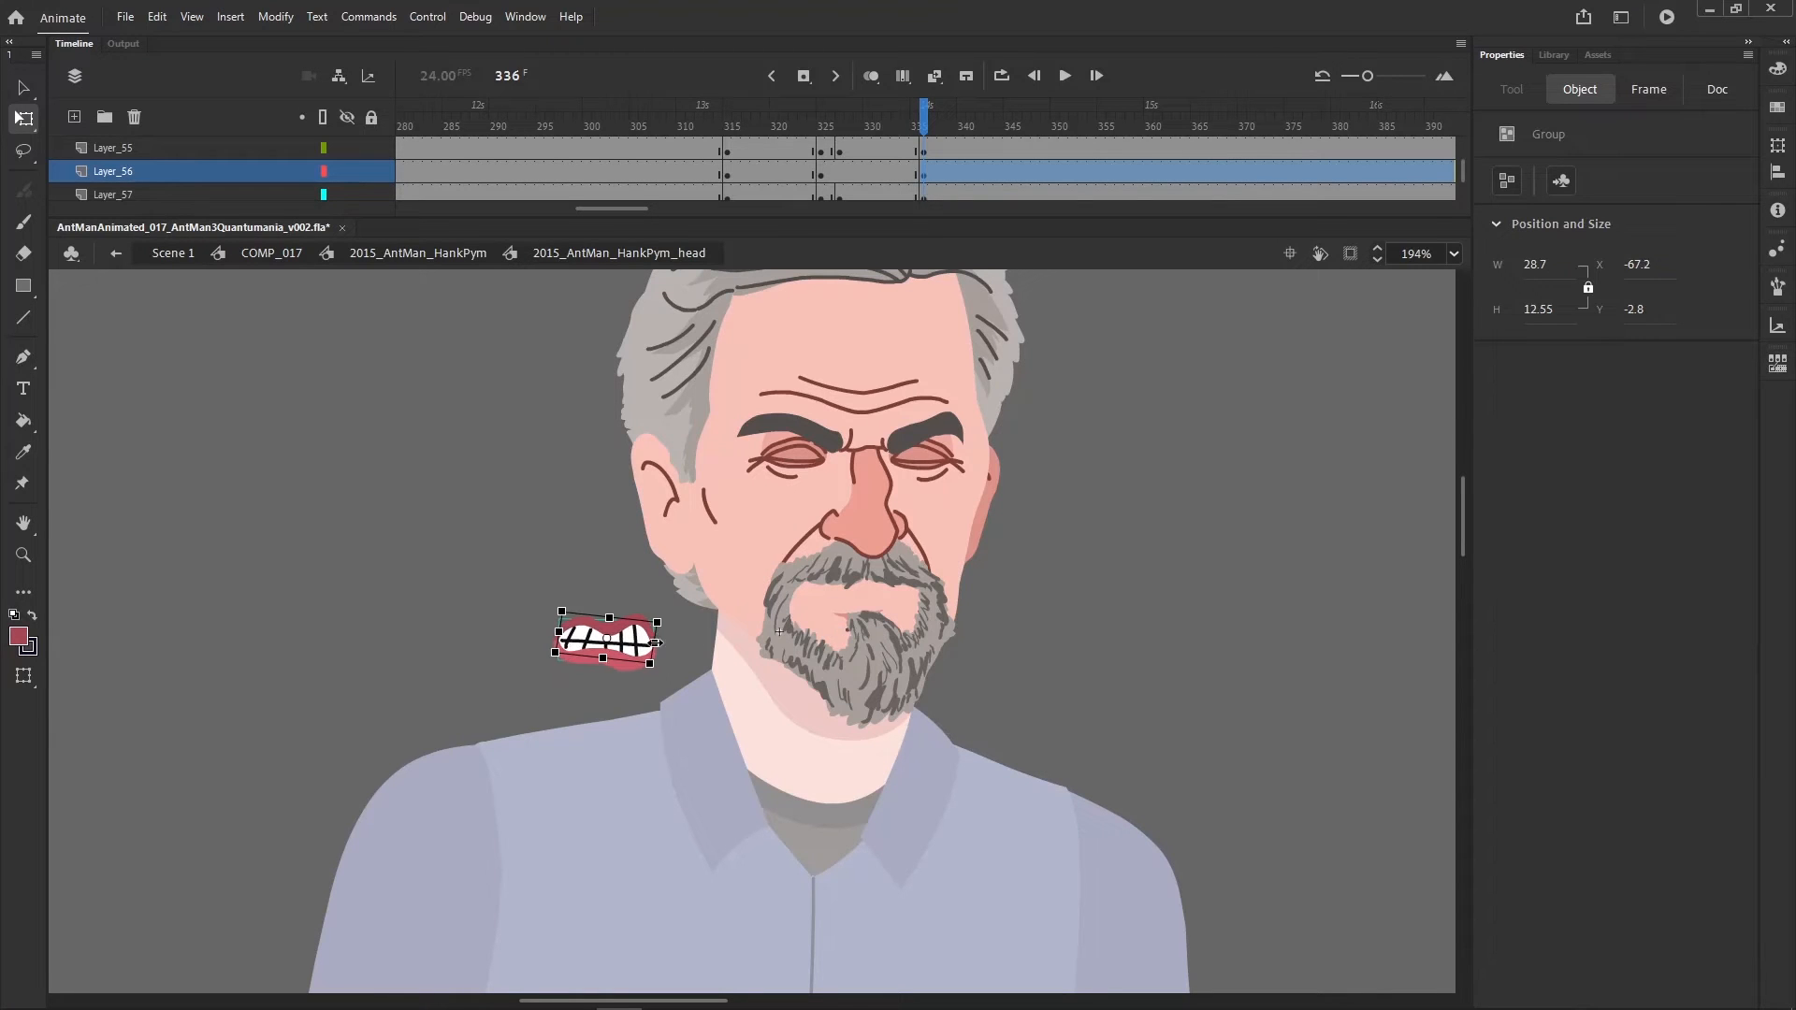
{"action": "left_click_drag", "start_coordinate": [654, 647], "coordinate": [657, 647]}
{"action": "left_click_drag", "start_coordinate": [553, 708], "coordinate": [935, 552]}
- Adjust the creases beside the nose, widen the beard slightly around the bared teeth, and save the file
{"action": "left_click", "coordinate": [921, 546]}
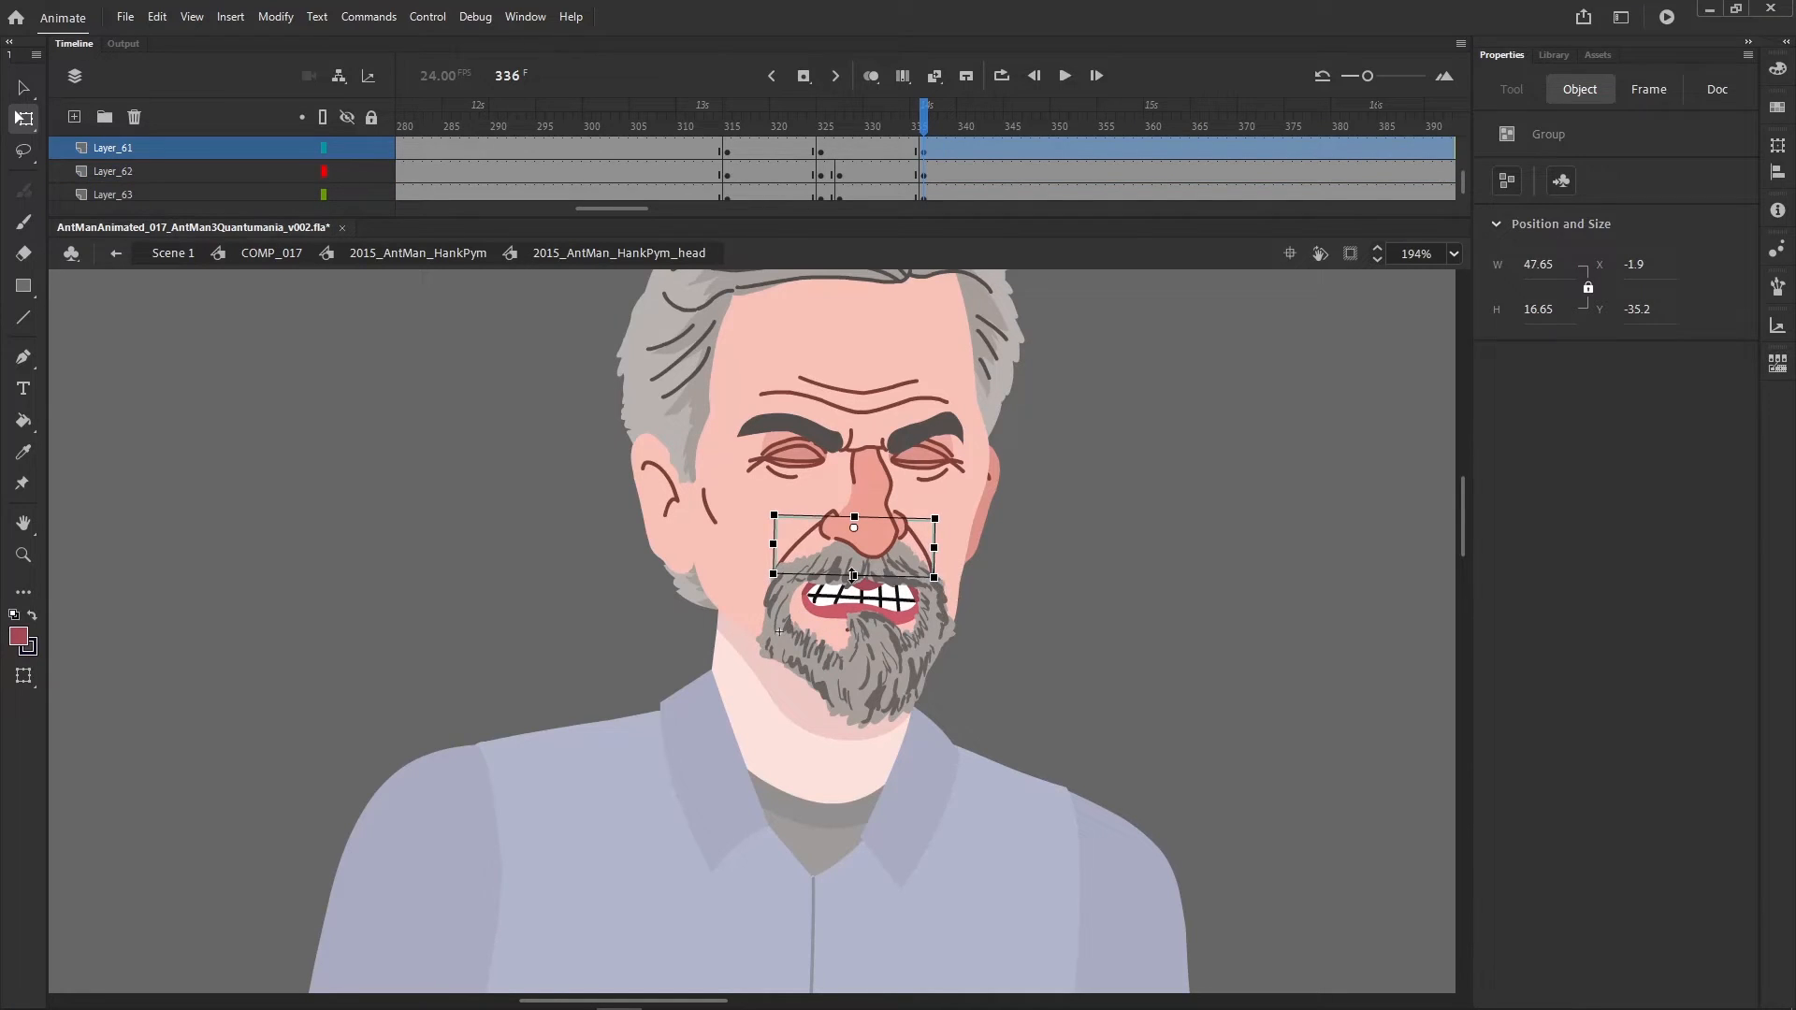
{"action": "left_click", "coordinate": [940, 615]}
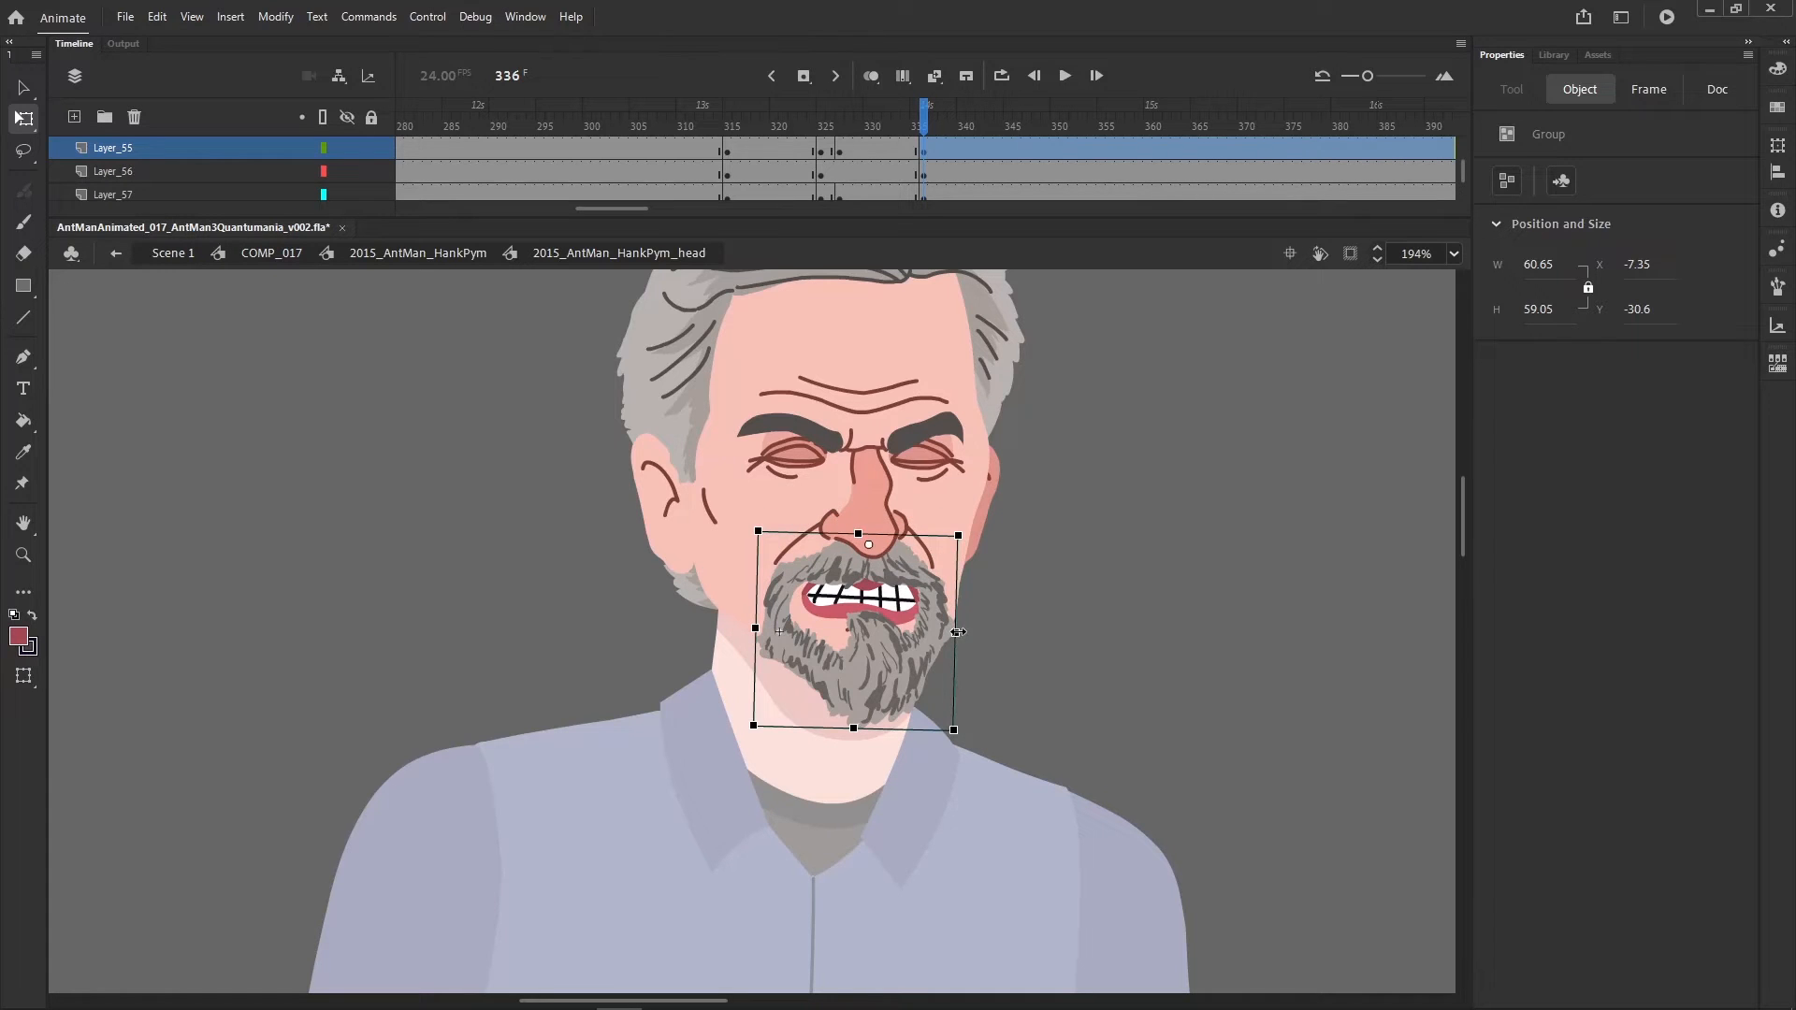
{"action": "left_click", "coordinate": [1110, 743]}
{"action": "key", "text": "ctrl+s"}
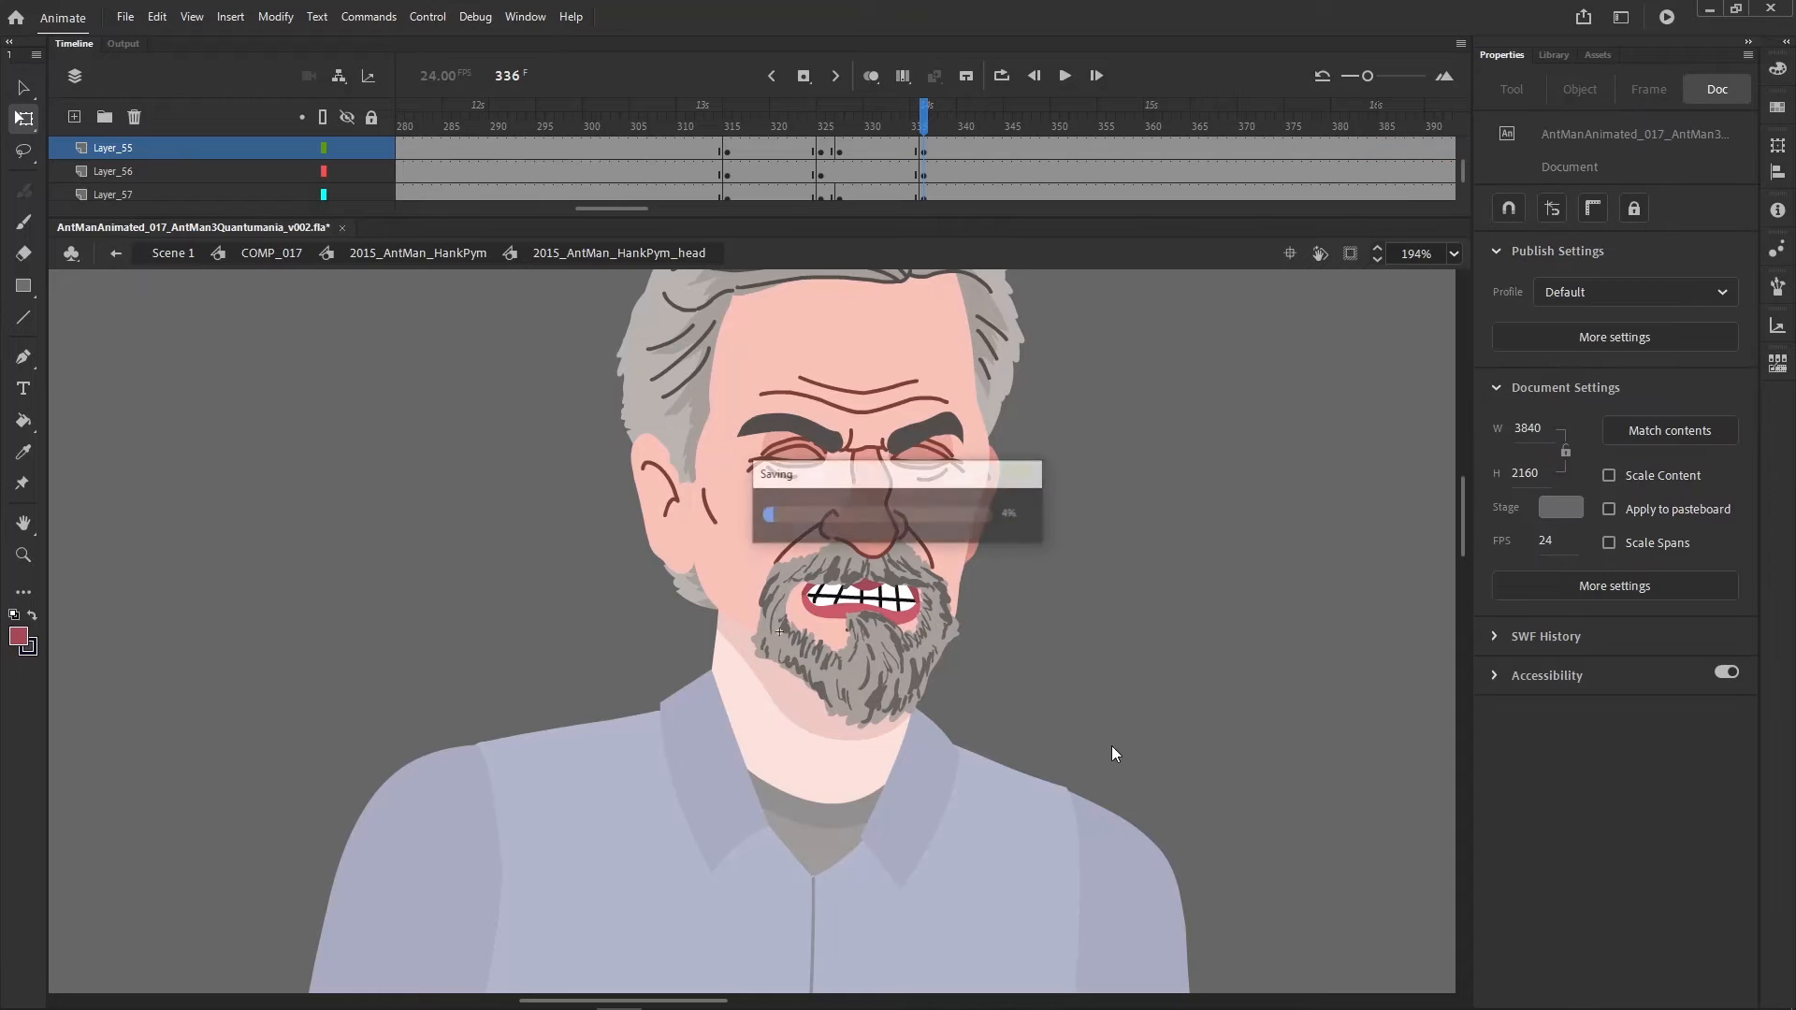
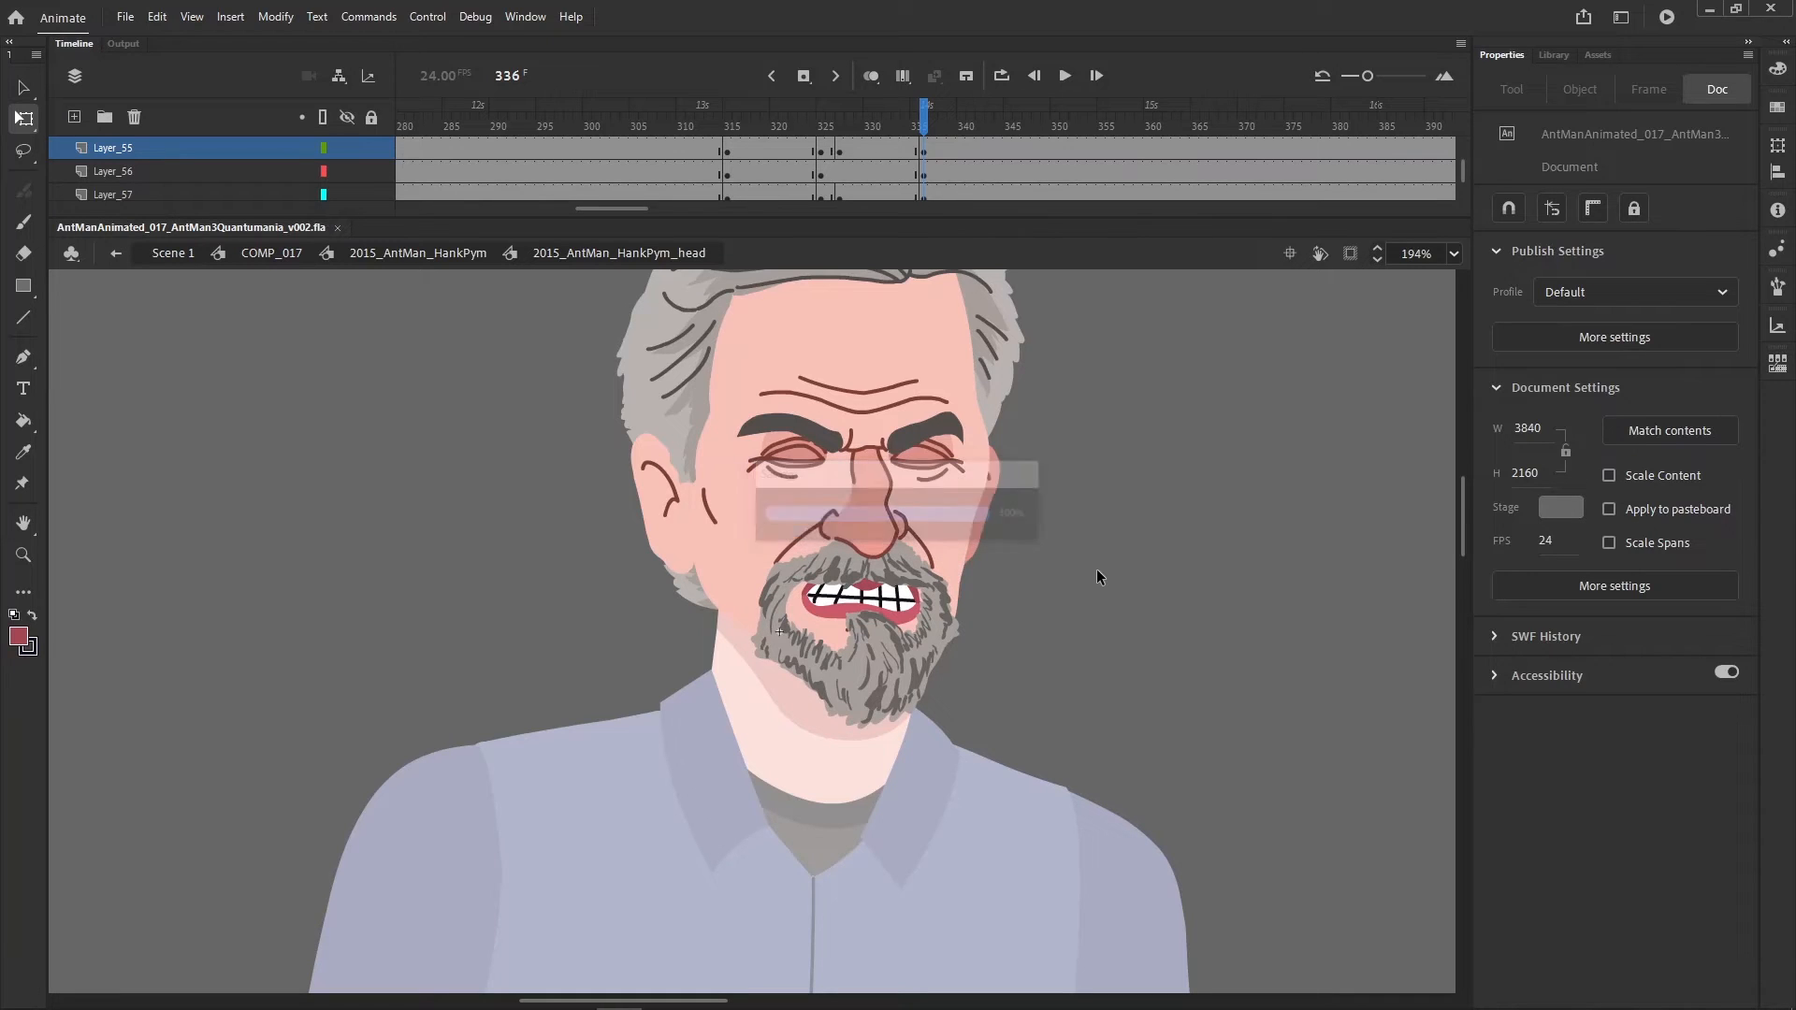
- Shift the bared-teeth mouth slightly left to about X 3.5 in the head symbol and return to Hank Pym's body symbol
{"action": "double_click", "coordinate": [1114, 552]}
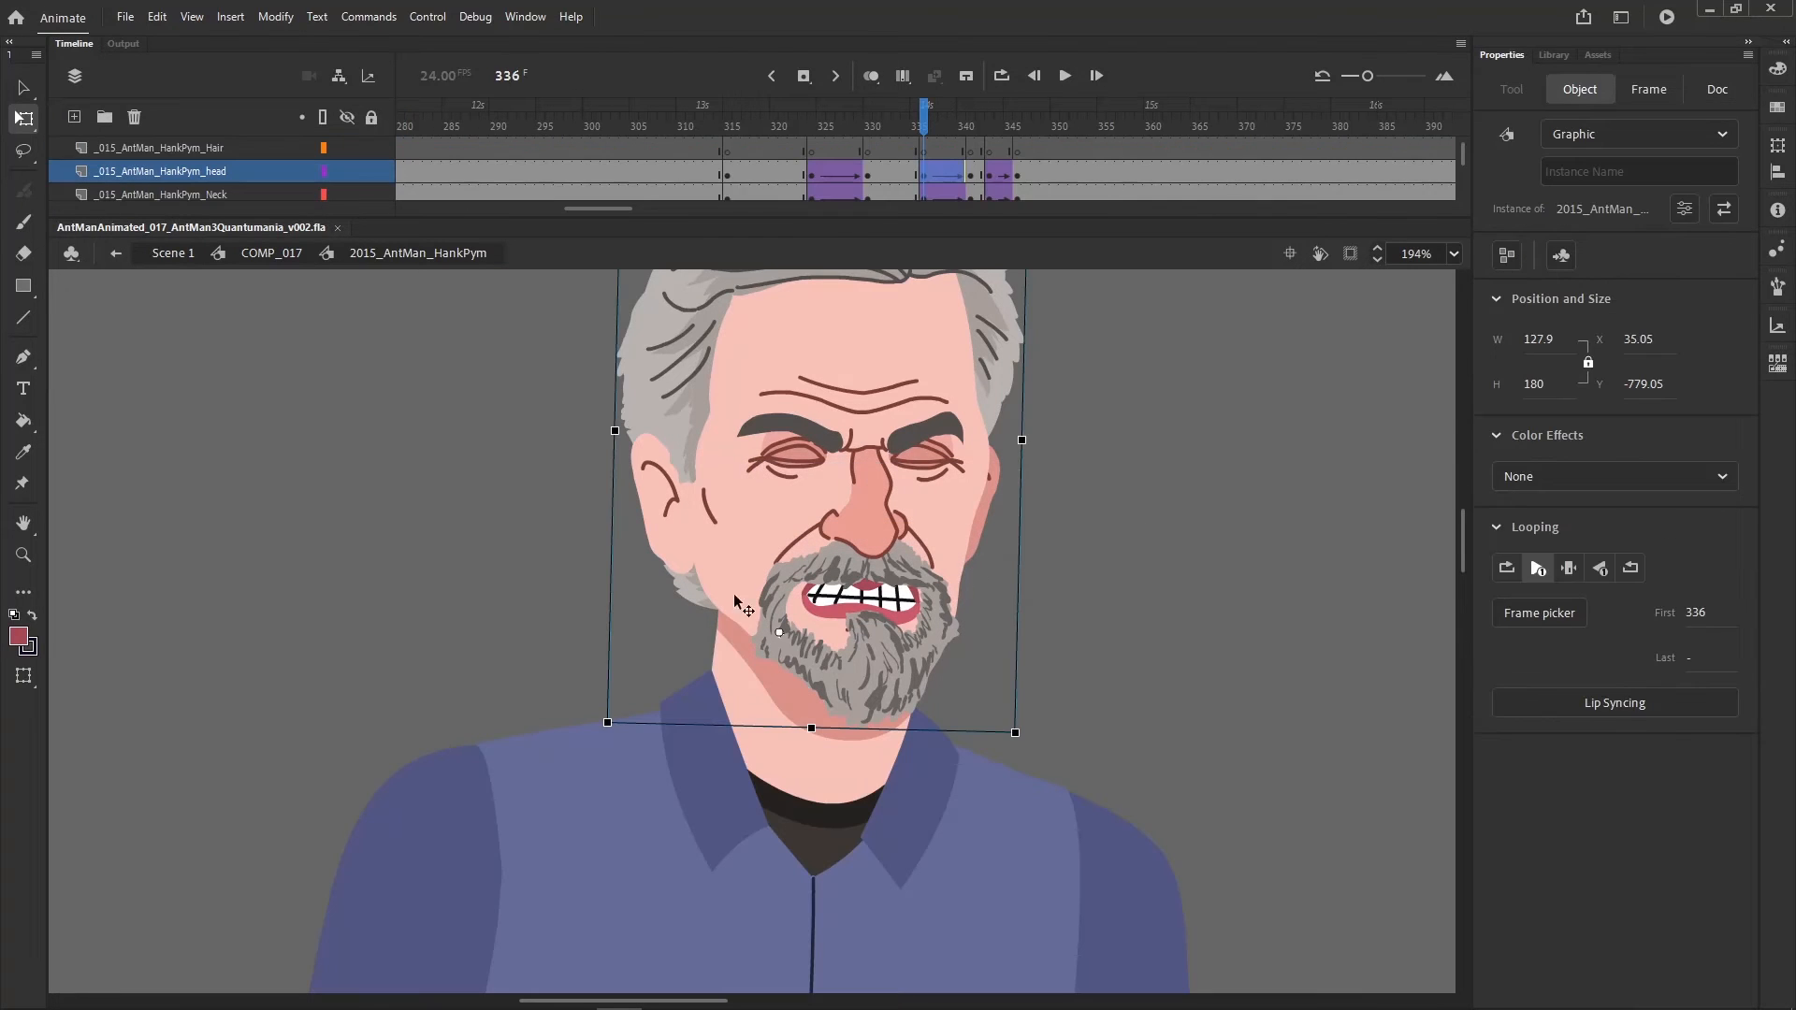
{"action": "double_click", "coordinate": [835, 613]}
{"action": "left_click", "coordinate": [835, 610]}
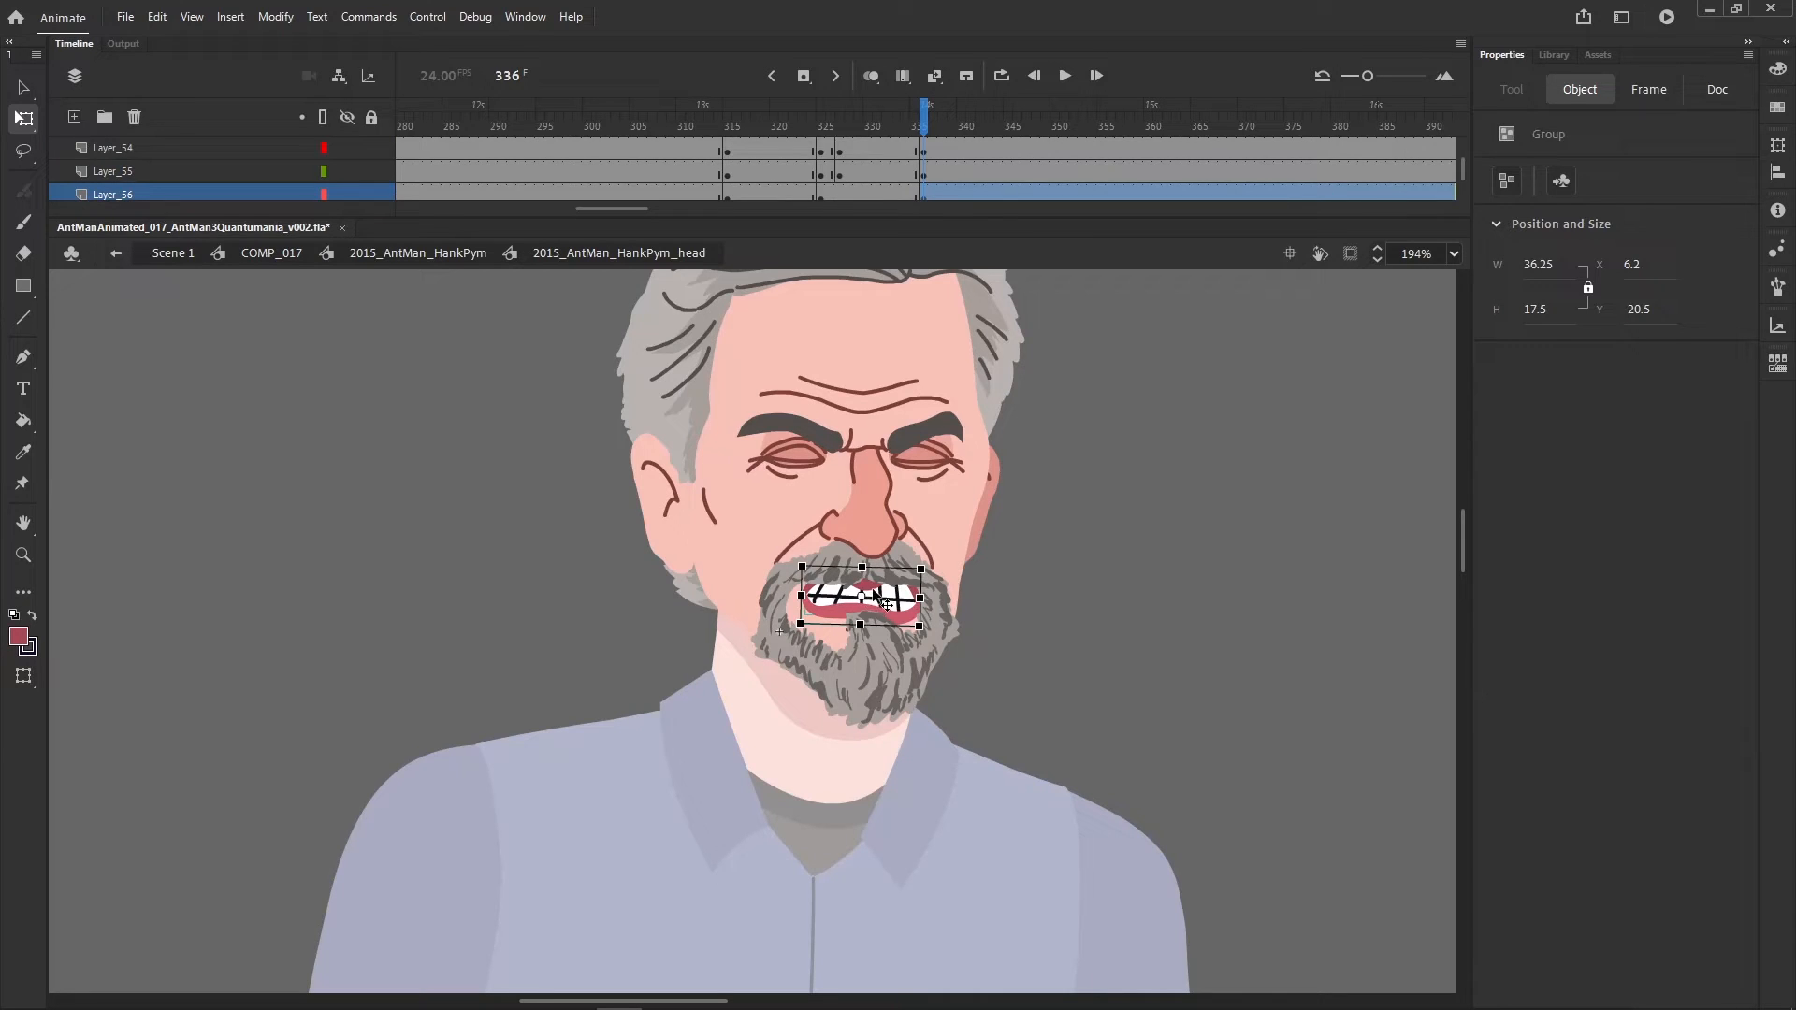
{"action": "left_click_drag", "start_coordinate": [872, 572], "coordinate": [865, 572]}
{"action": "left_click", "coordinate": [1001, 575]}
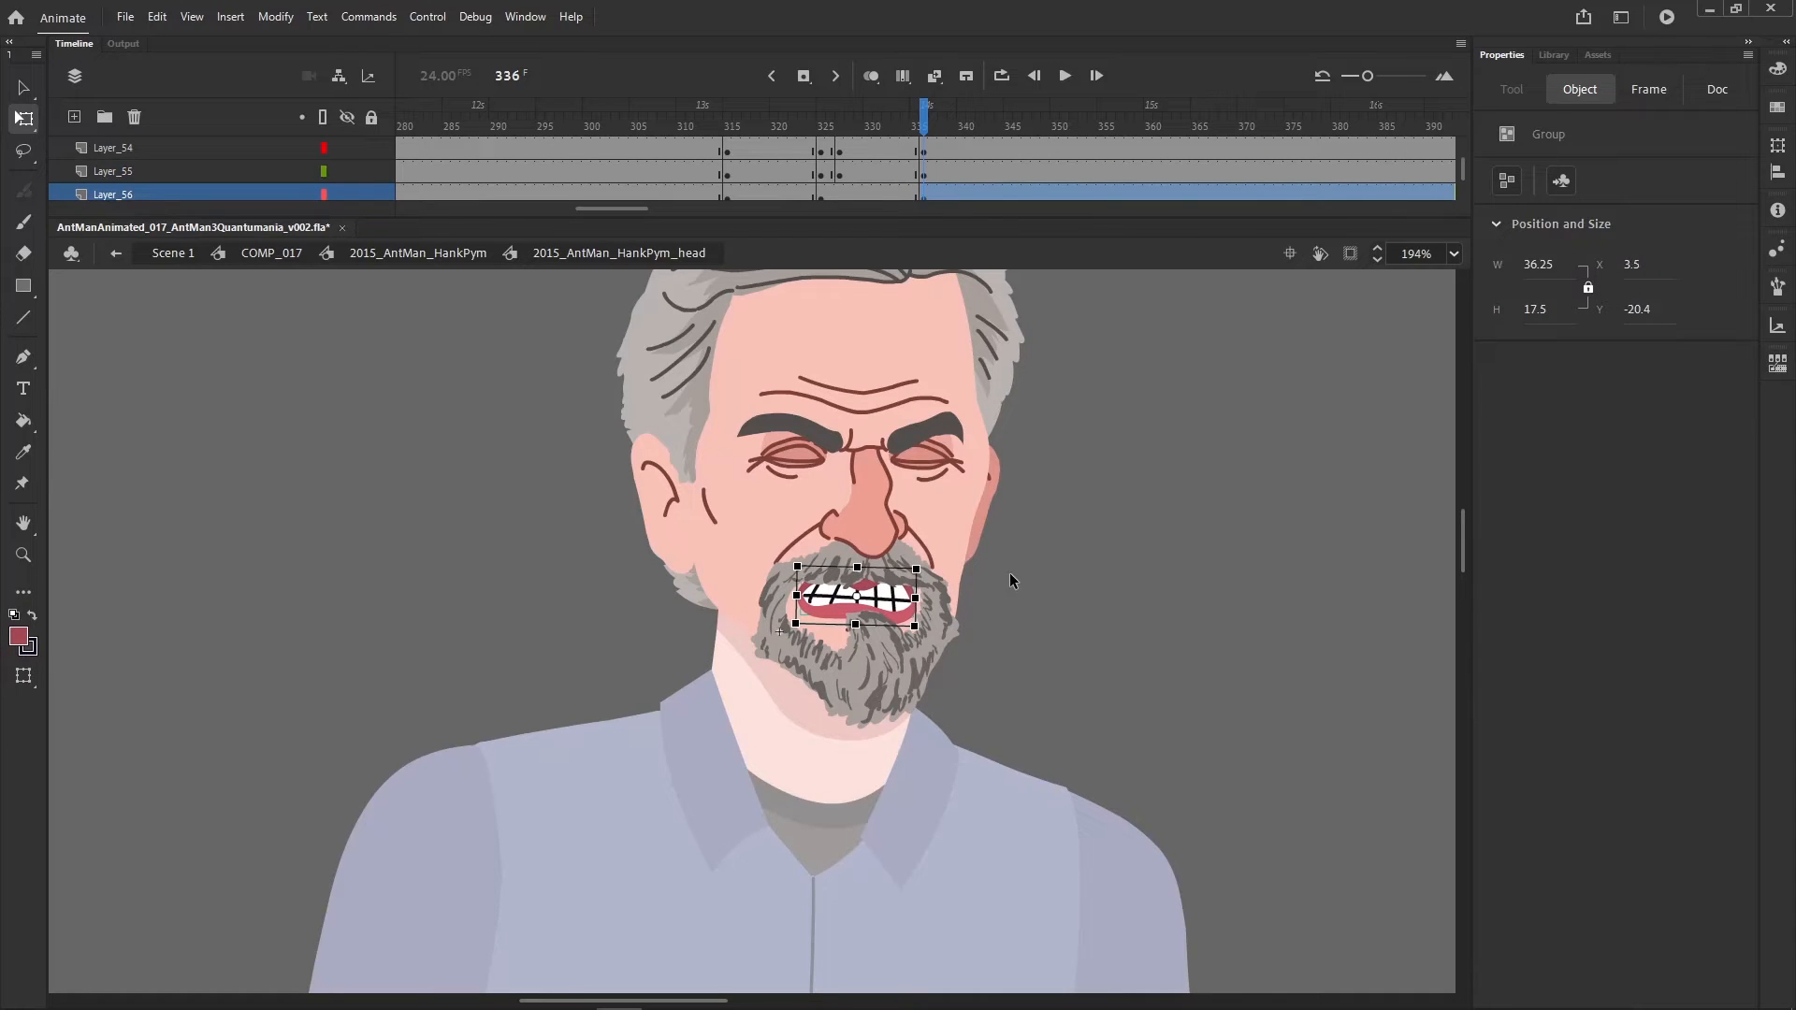
{"action": "double_click", "coordinate": [1068, 566]}
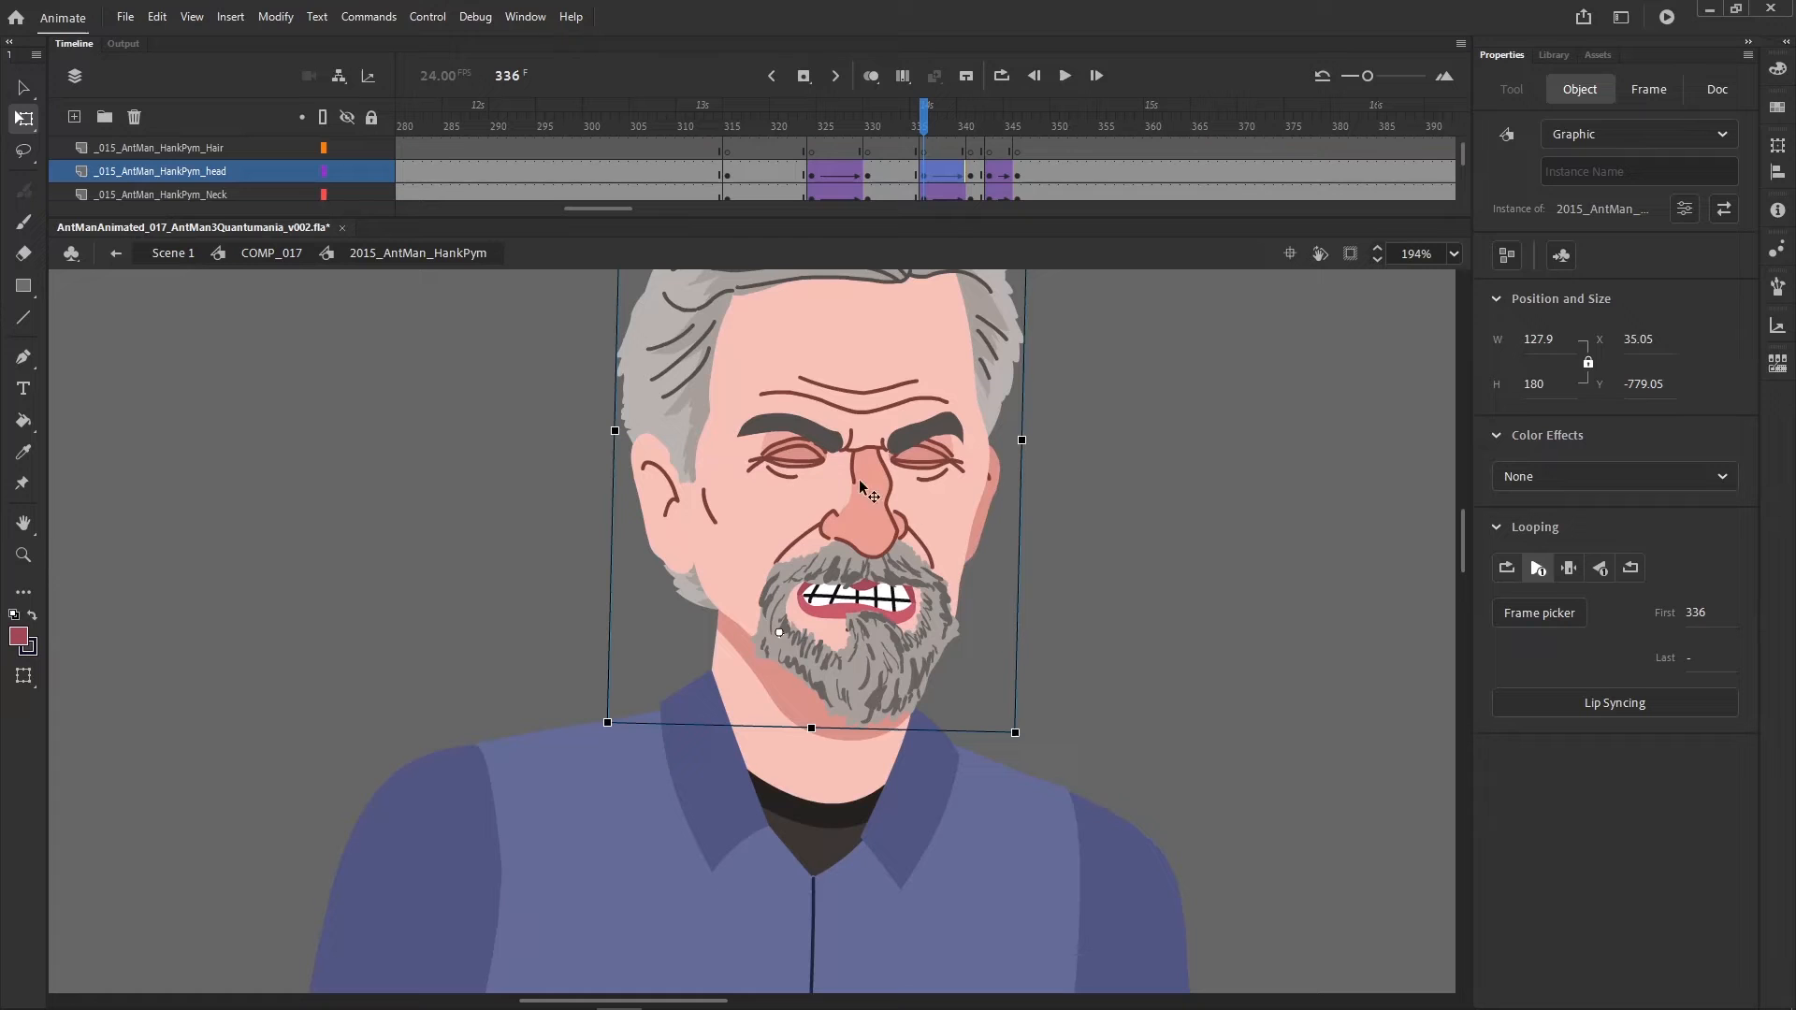
- Inside Hank Pym's head symbol, insert a frame across the layers just before frame 336 to delay the grimace, and return to the body symbol
{"action": "double_click", "coordinate": [812, 472]}
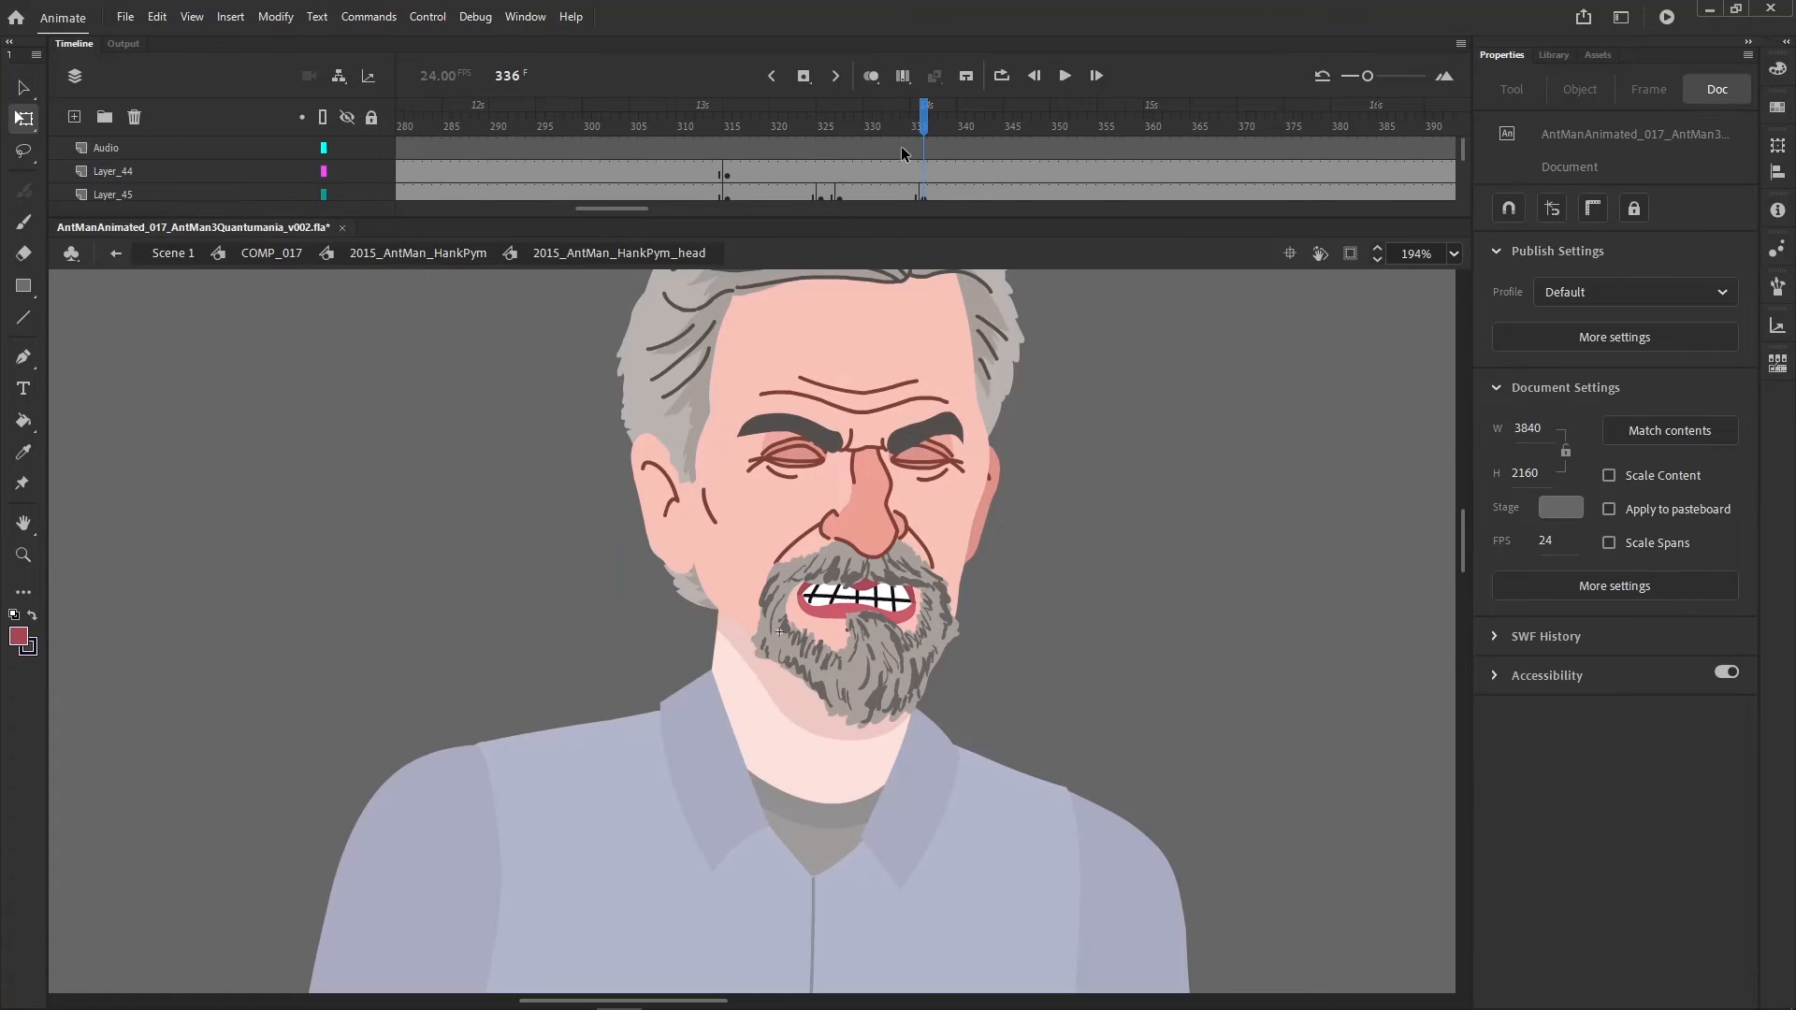
{"action": "left_click_drag", "start_coordinate": [913, 149], "coordinate": [912, 269]}
{"action": "key", "text": "F5"}
{"action": "double_click", "coordinate": [1192, 582]}
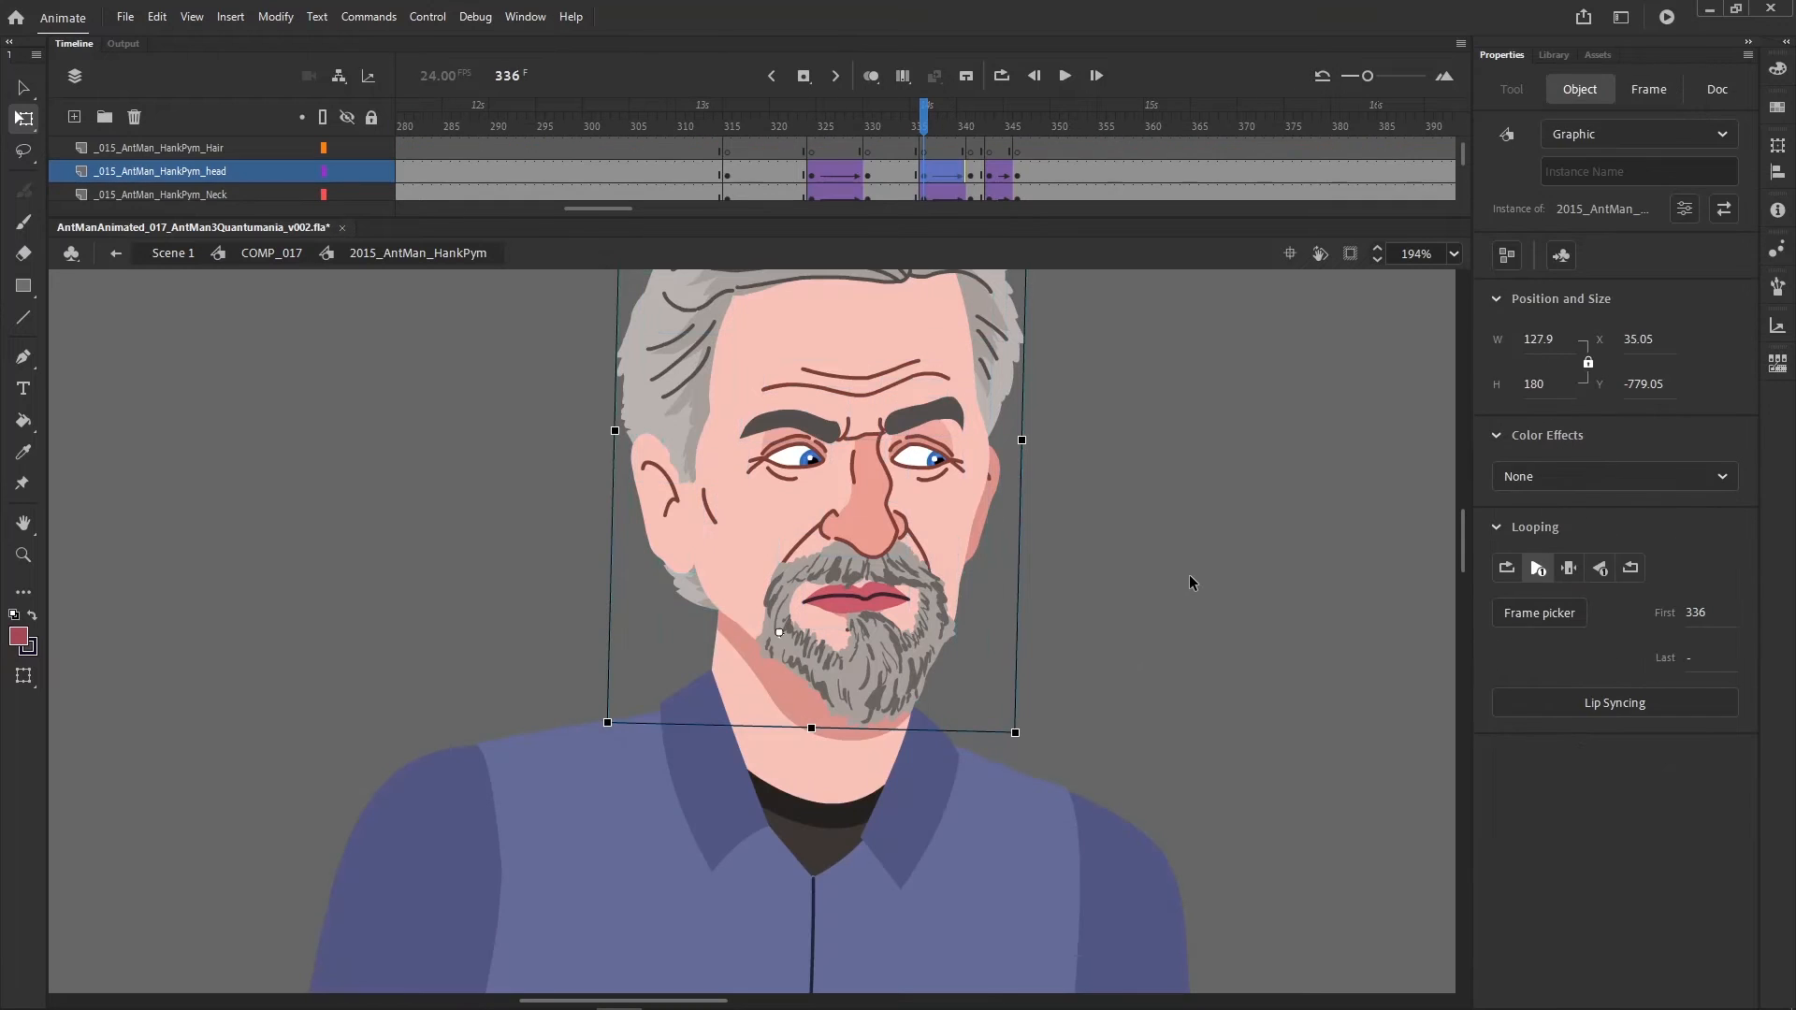
- Step through Hank Pym's animation from frame 336 to 349, checking the timing of the grimace and body lean against the whole scene
{"action": "key", "text": "period"}
{"action": "key", "text": "period"}
{"action": "key", "text": "period"}
{"action": "key", "text": "period"}
{"action": "key", "text": "period"}
{"action": "key", "text": "period"}
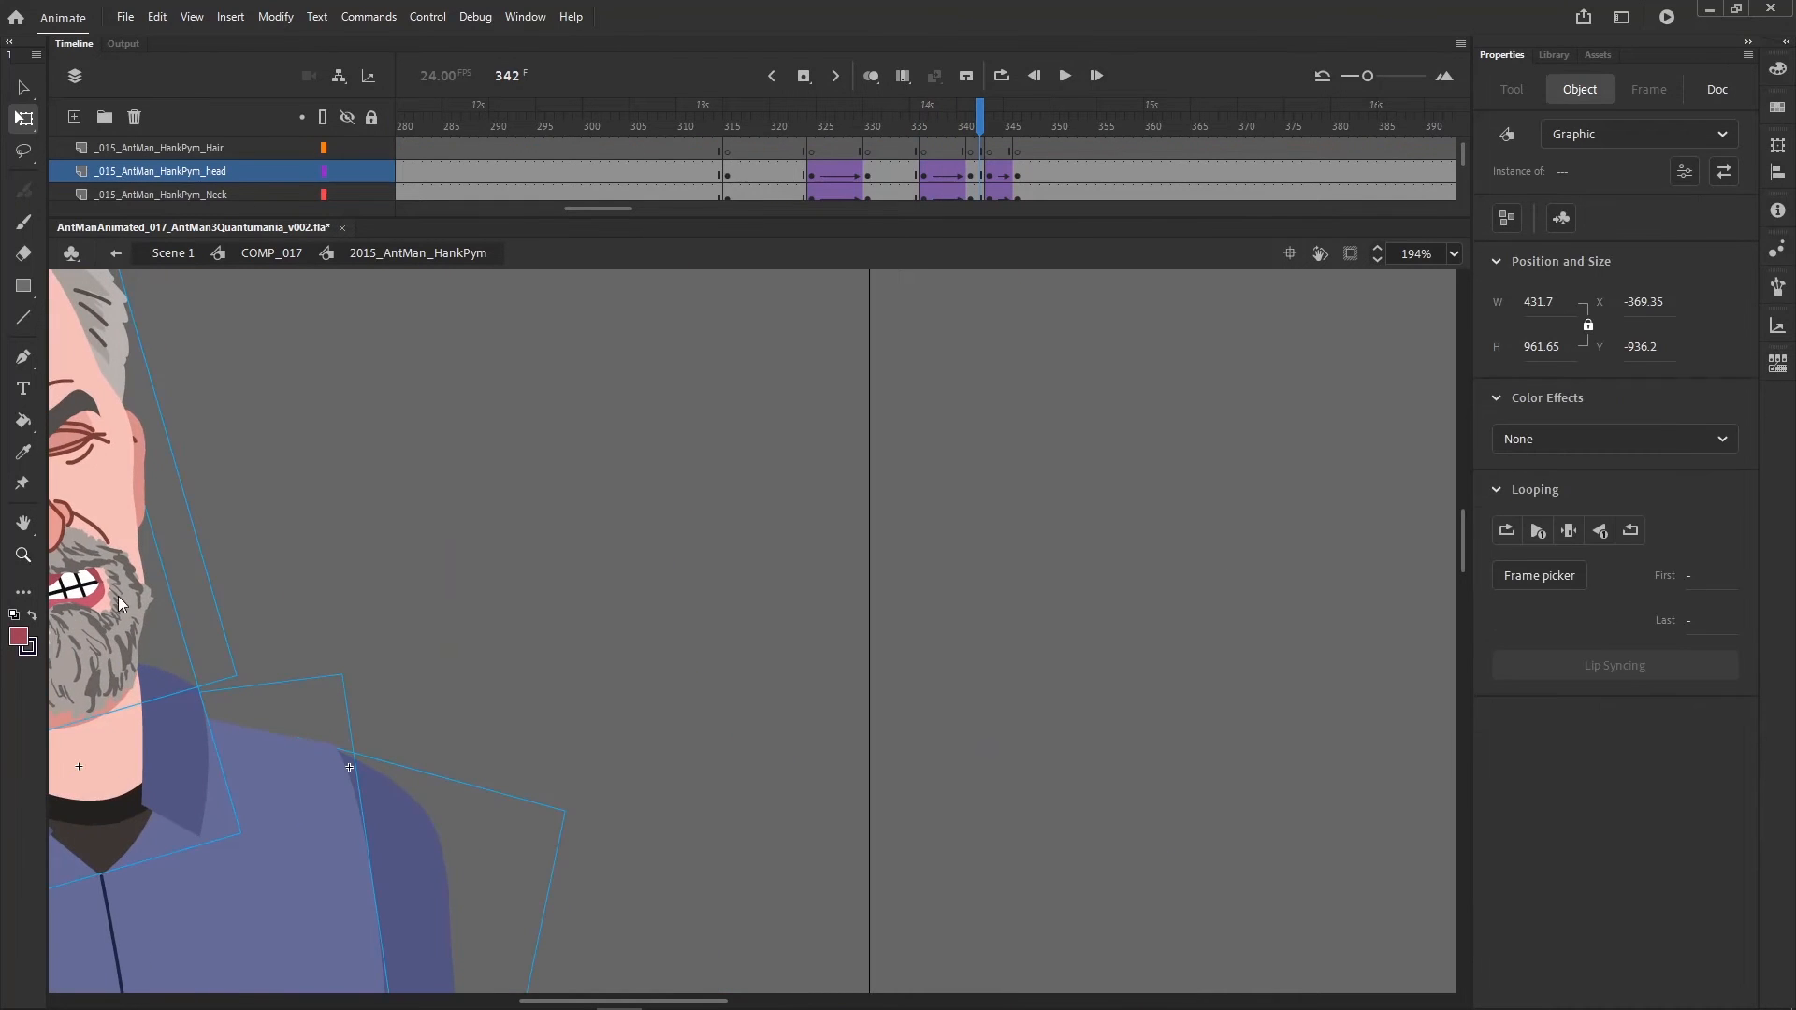
{"action": "key", "text": "z"}
{"action": "left_click", "coordinate": [812, 669], "text": "alt"}
{"action": "left_click", "coordinate": [851, 719], "text": "alt"}
{"action": "left_click", "coordinate": [851, 722], "text": "alt"}
{"action": "key", "text": "period"}
{"action": "left_click_drag", "start_coordinate": [497, 979], "coordinate": [884, 450]}
{"action": "left_click", "coordinate": [23, 118]}
{"action": "key", "text": "period"}
{"action": "key", "text": "period"}
{"action": "key", "text": "period"}
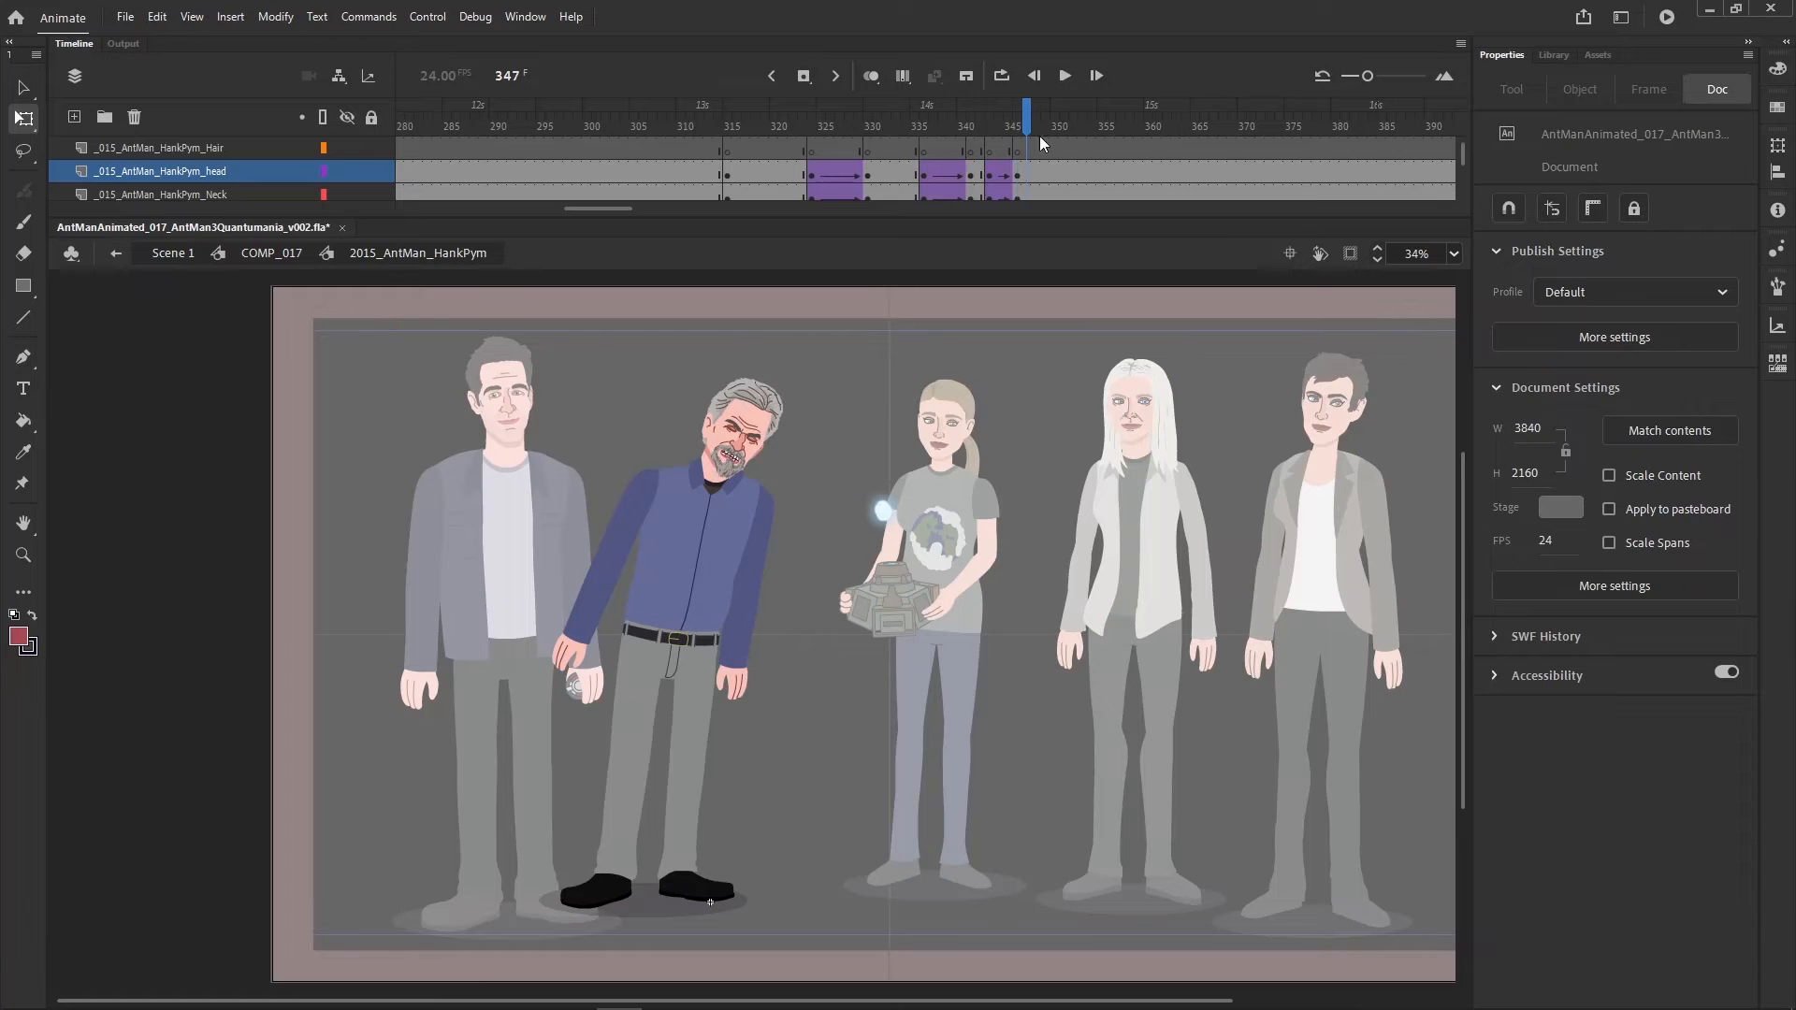
{"action": "key", "text": "period"}
{"action": "key", "text": "period"}
- Add keyframes at frame 349 across all of Hank Pym's body layers
{"action": "scroll", "coordinate": [1032, 167], "scroll_direction": "up", "scroll_amount": 3}
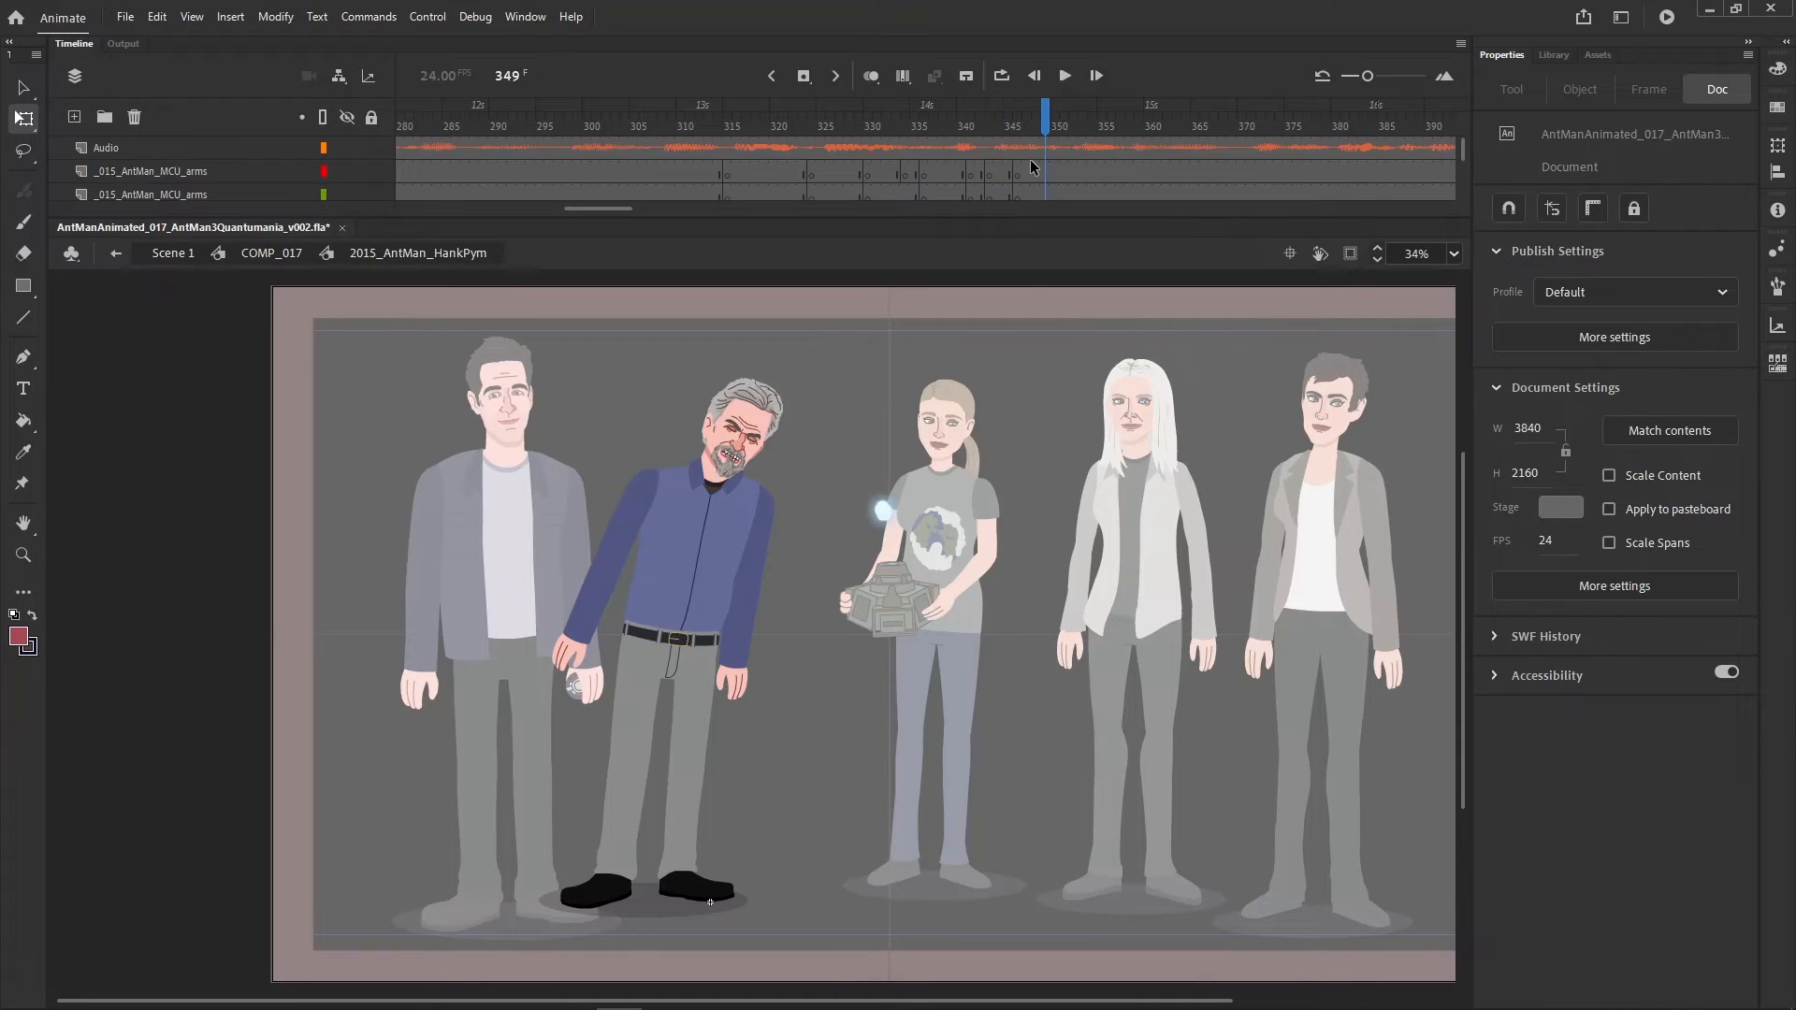
{"action": "left_click_drag", "start_coordinate": [1027, 170], "coordinate": [1025, 297]}
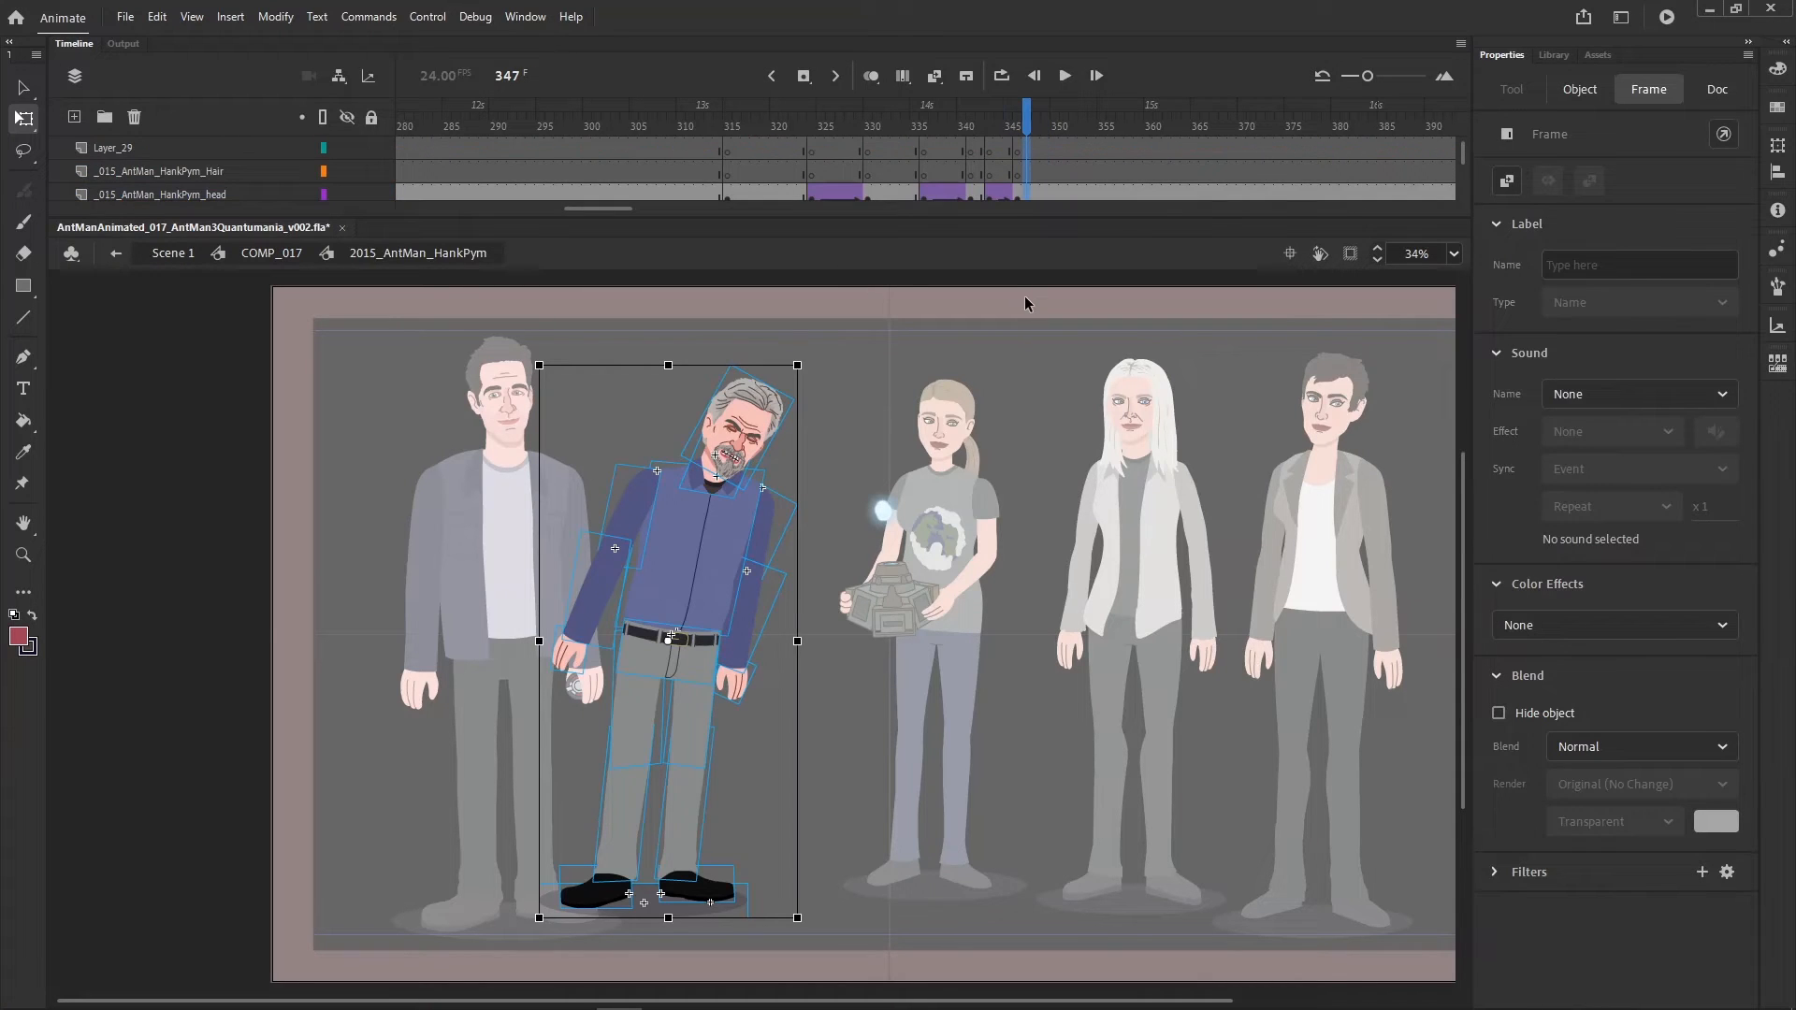
{"action": "scroll", "coordinate": [1042, 154], "scroll_direction": "up", "scroll_amount": 5}
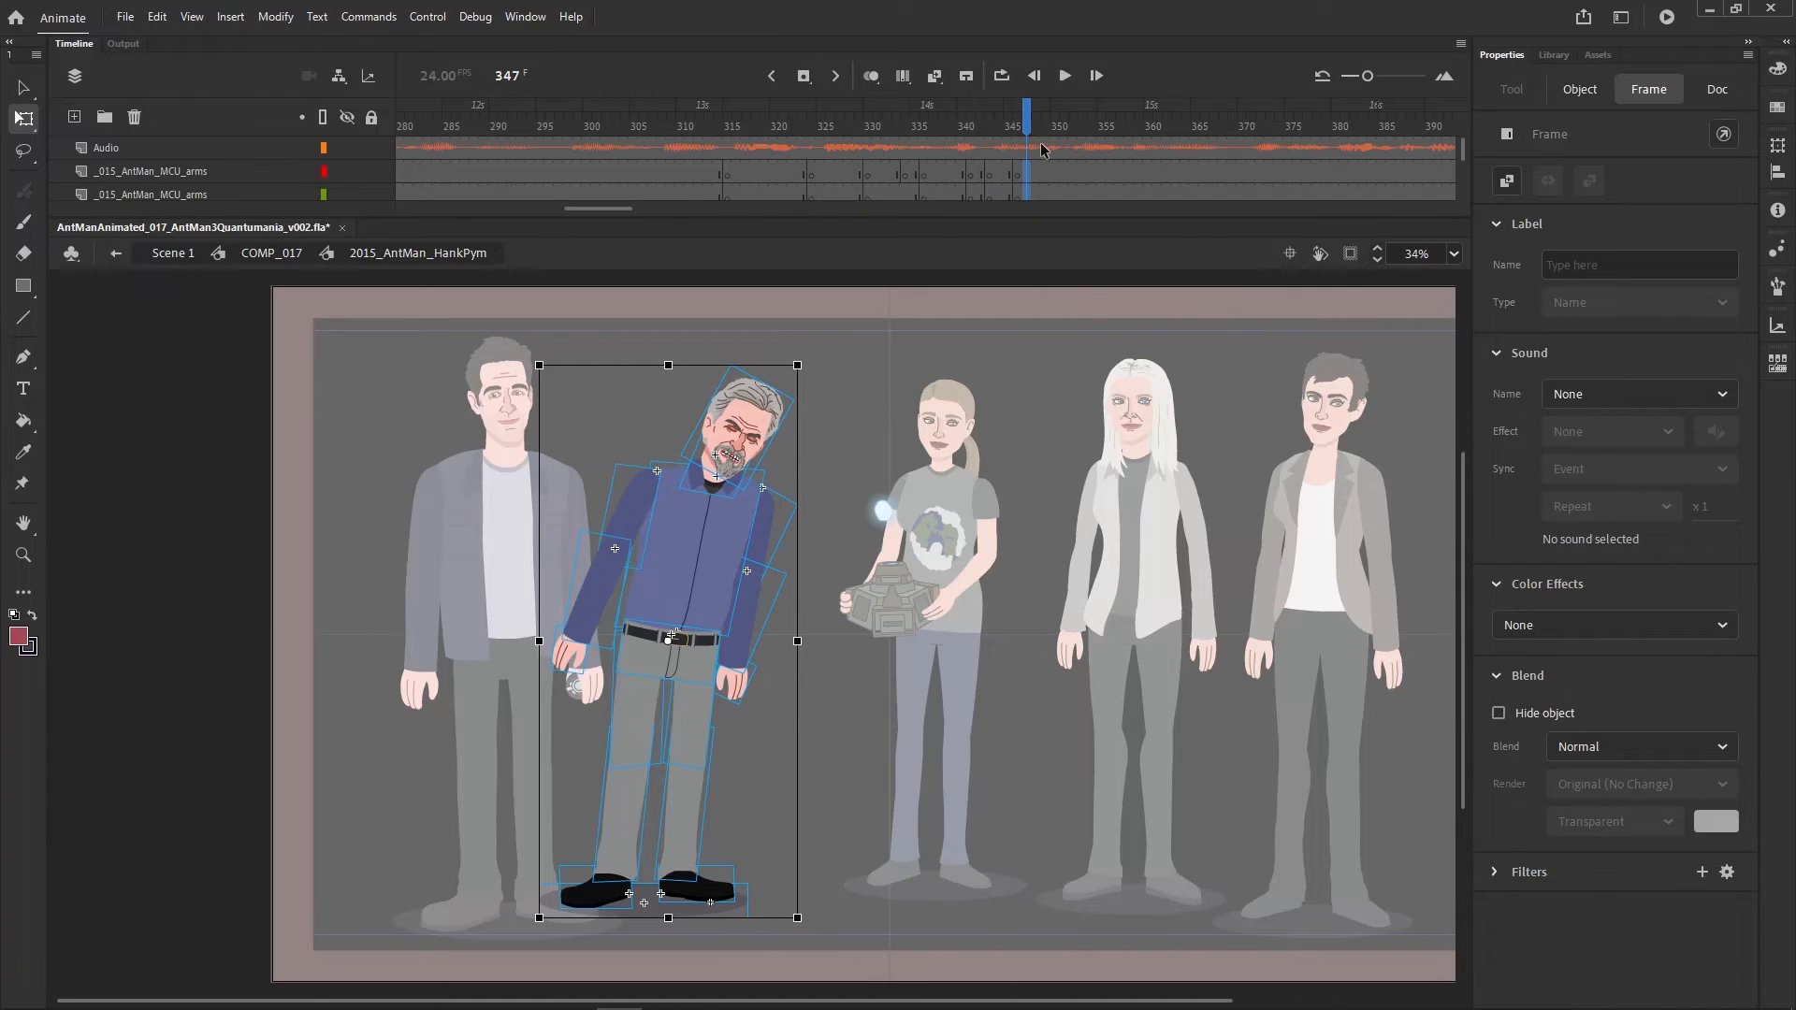
{"action": "left_click_drag", "start_coordinate": [1040, 170], "coordinate": [1038, 308]}
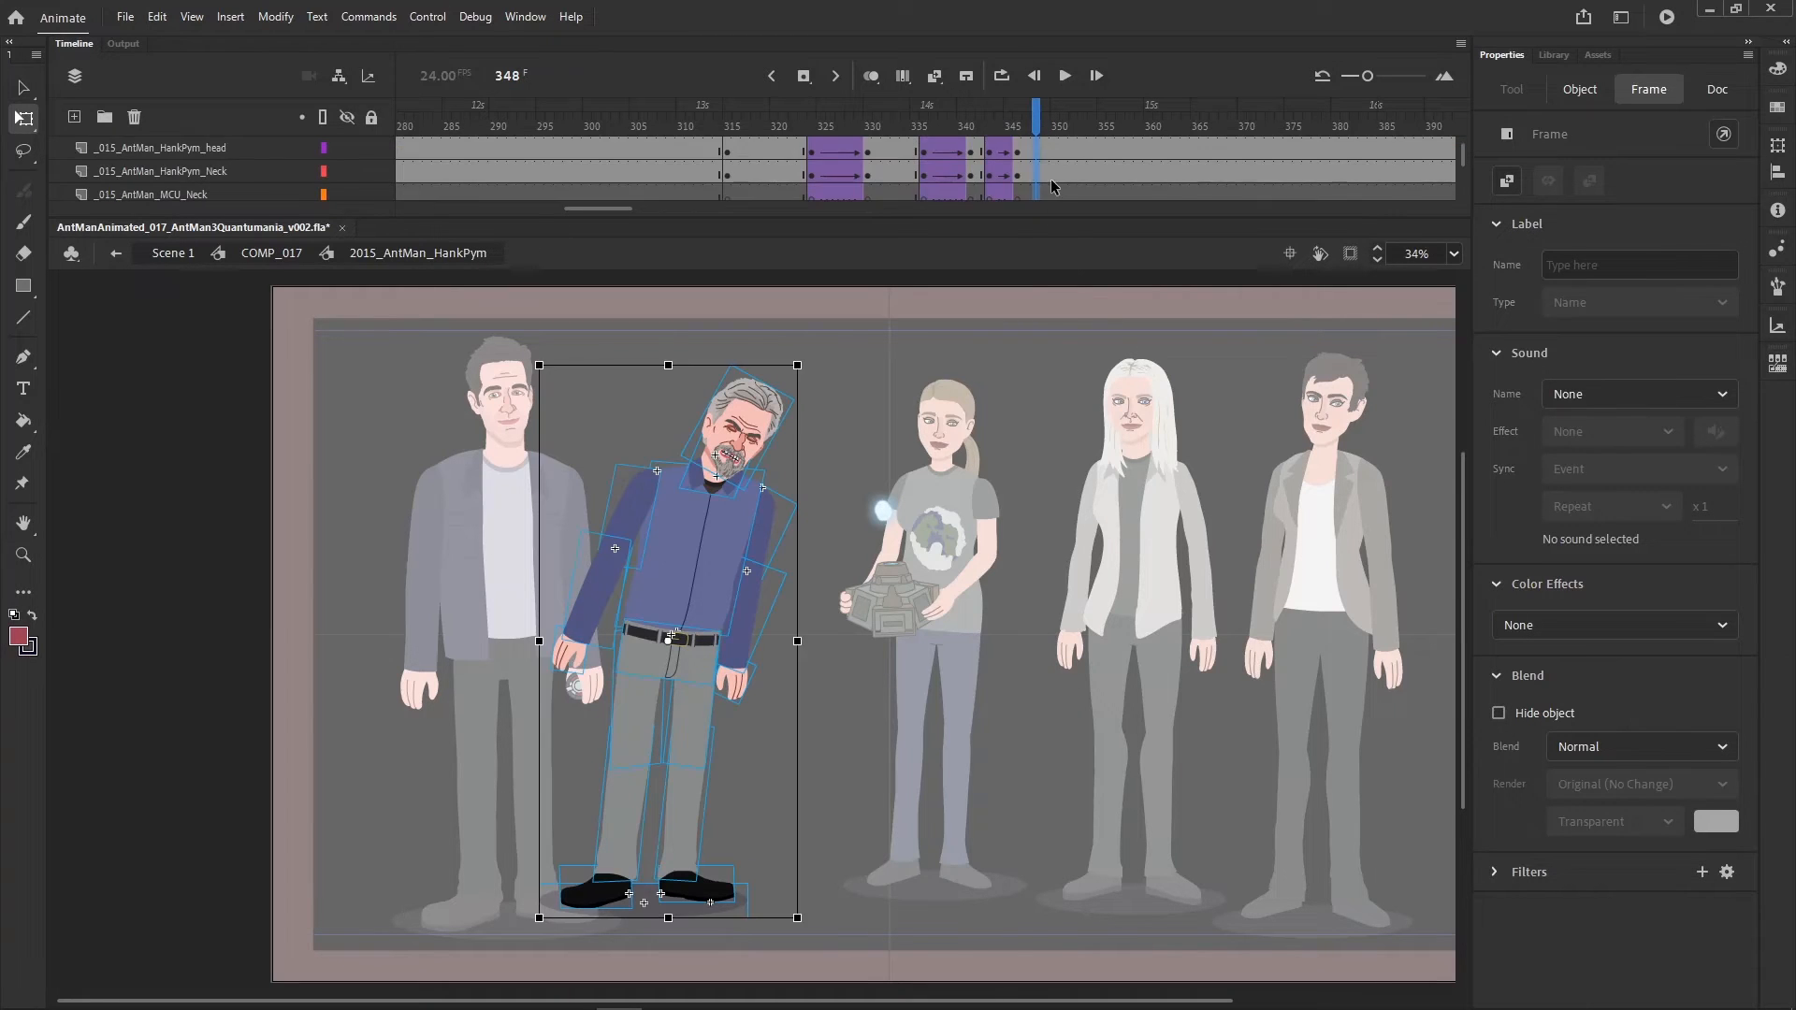
{"action": "scroll", "coordinate": [1048, 176], "scroll_direction": "up", "scroll_amount": 5}
{"action": "left_click_drag", "start_coordinate": [1045, 175], "coordinate": [1048, 260]}
- Tilt Hank Pym's whole body at frame 349 into a steeper lean toward the girl in the grey T-shirt and reposition it
{"action": "left_click", "coordinate": [775, 480]}
{"action": "left_click_drag", "start_coordinate": [817, 370], "coordinate": [839, 415]}
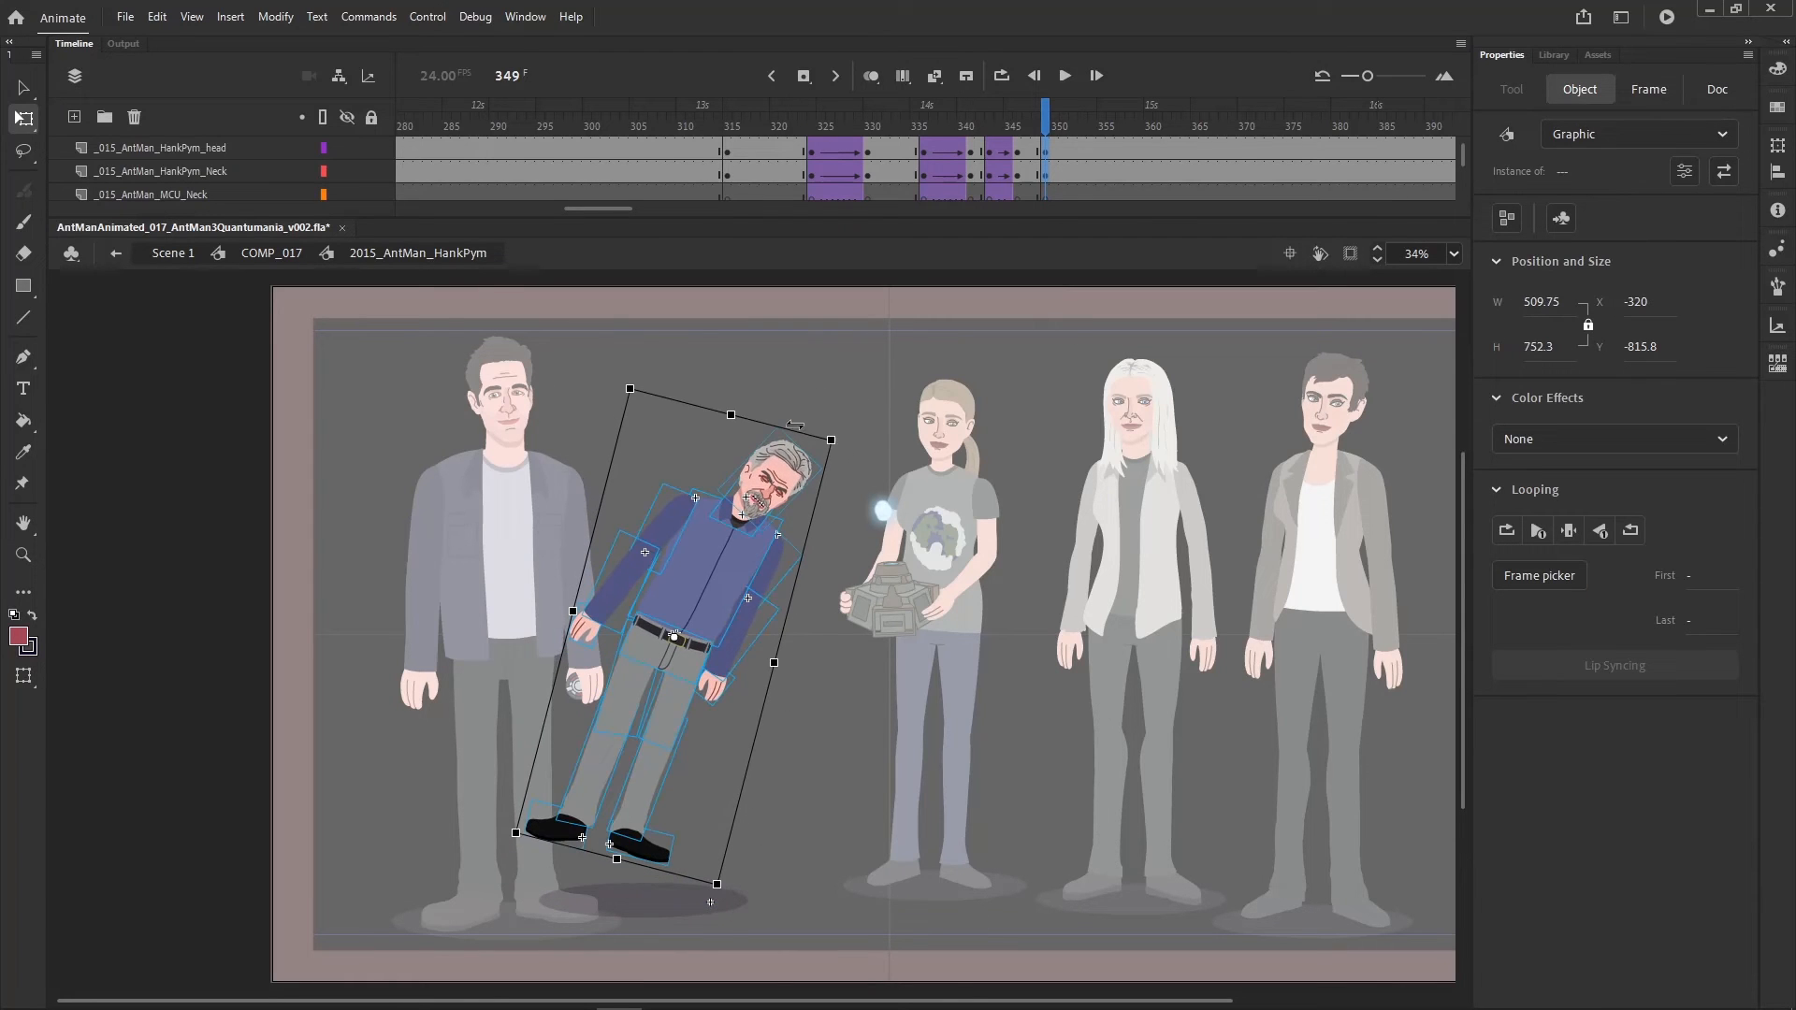
{"action": "left_click_drag", "start_coordinate": [732, 412], "coordinate": [781, 402]}
{"action": "left_click_drag", "start_coordinate": [800, 454], "coordinate": [889, 472]}
- Select Hank Pym's head parts at frame 349 and place their pivot point at the base of the neck
{"action": "left_click", "coordinate": [1089, 451]}
{"action": "left_click_drag", "start_coordinate": [851, 383], "coordinate": [776, 521]}
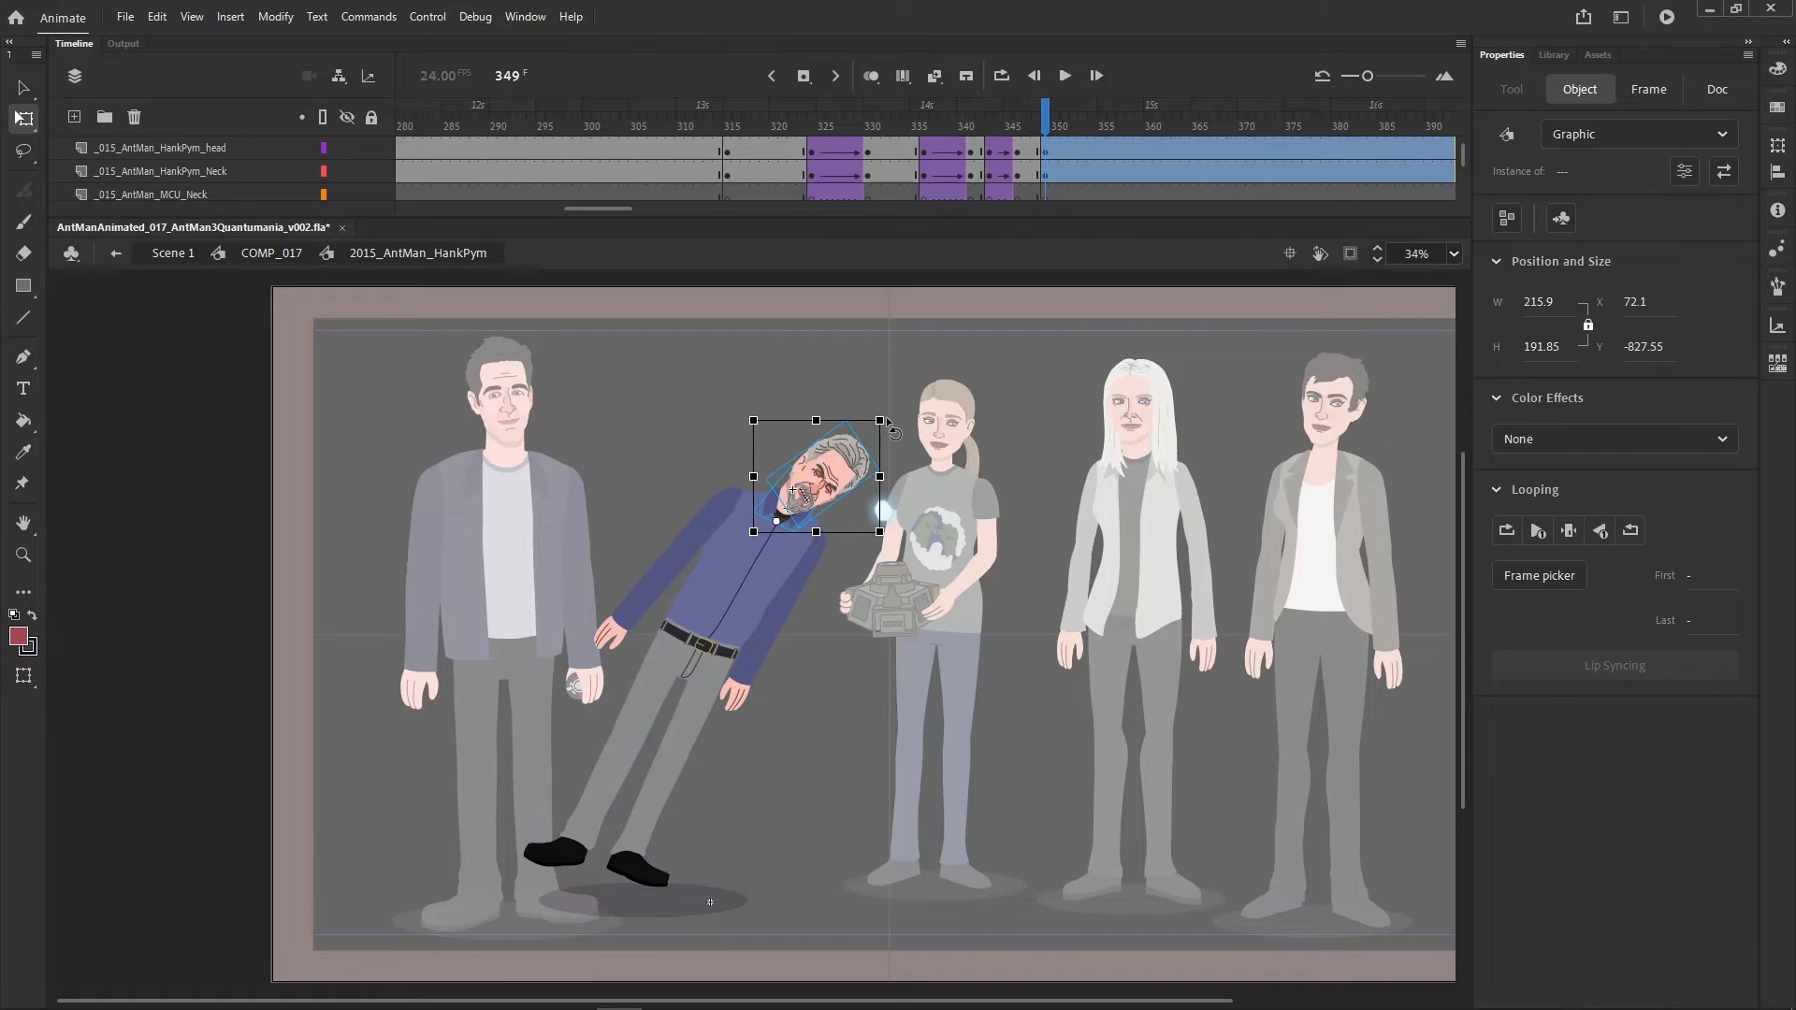
- At frame 349, rotate the leaning man's head farther clockwise around the base of the neck
{"action": "left_click_drag", "start_coordinate": [886, 416], "coordinate": [907, 451]}
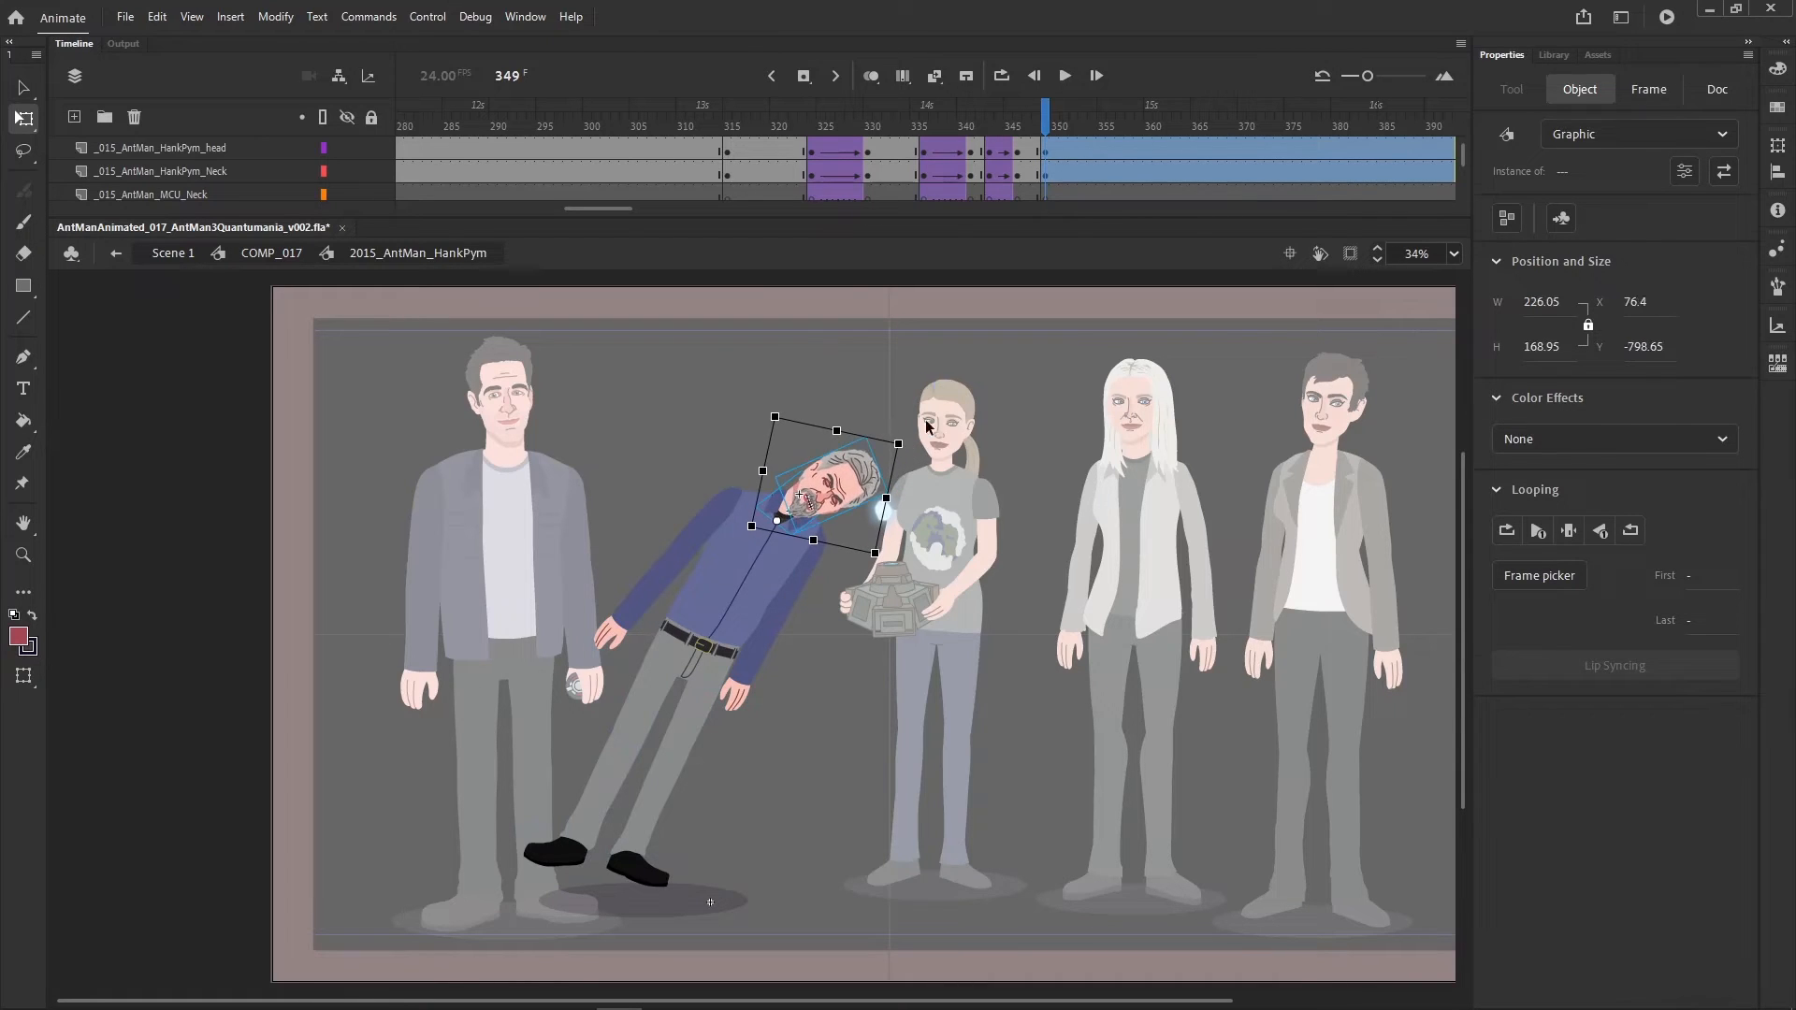
{"action": "left_click", "coordinate": [783, 394]}
- Swing the leg nearer the girl toward the ground and replace its shoe on frame 349 with the flat pose from frame 346
{"action": "left_click_drag", "start_coordinate": [668, 759], "coordinate": [664, 754]}
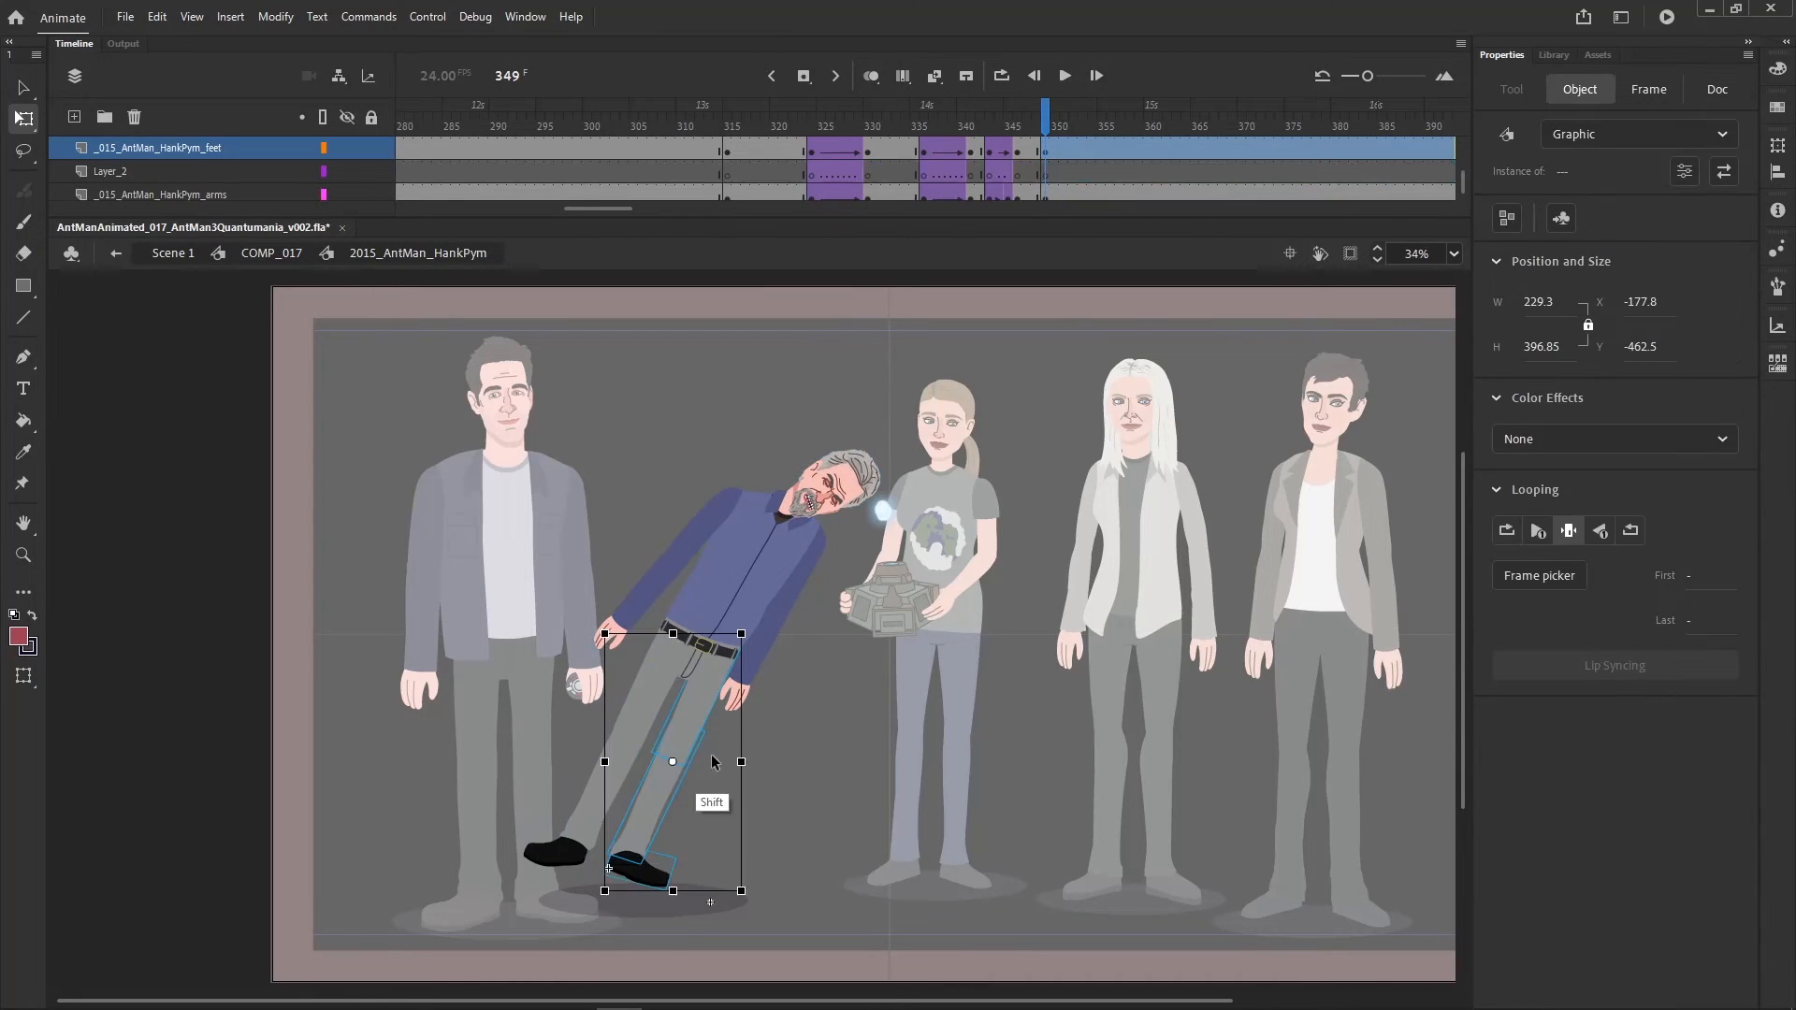
{"action": "left_click_drag", "start_coordinate": [681, 899], "coordinate": [722, 917]}
{"action": "left_click", "coordinate": [1020, 124]}
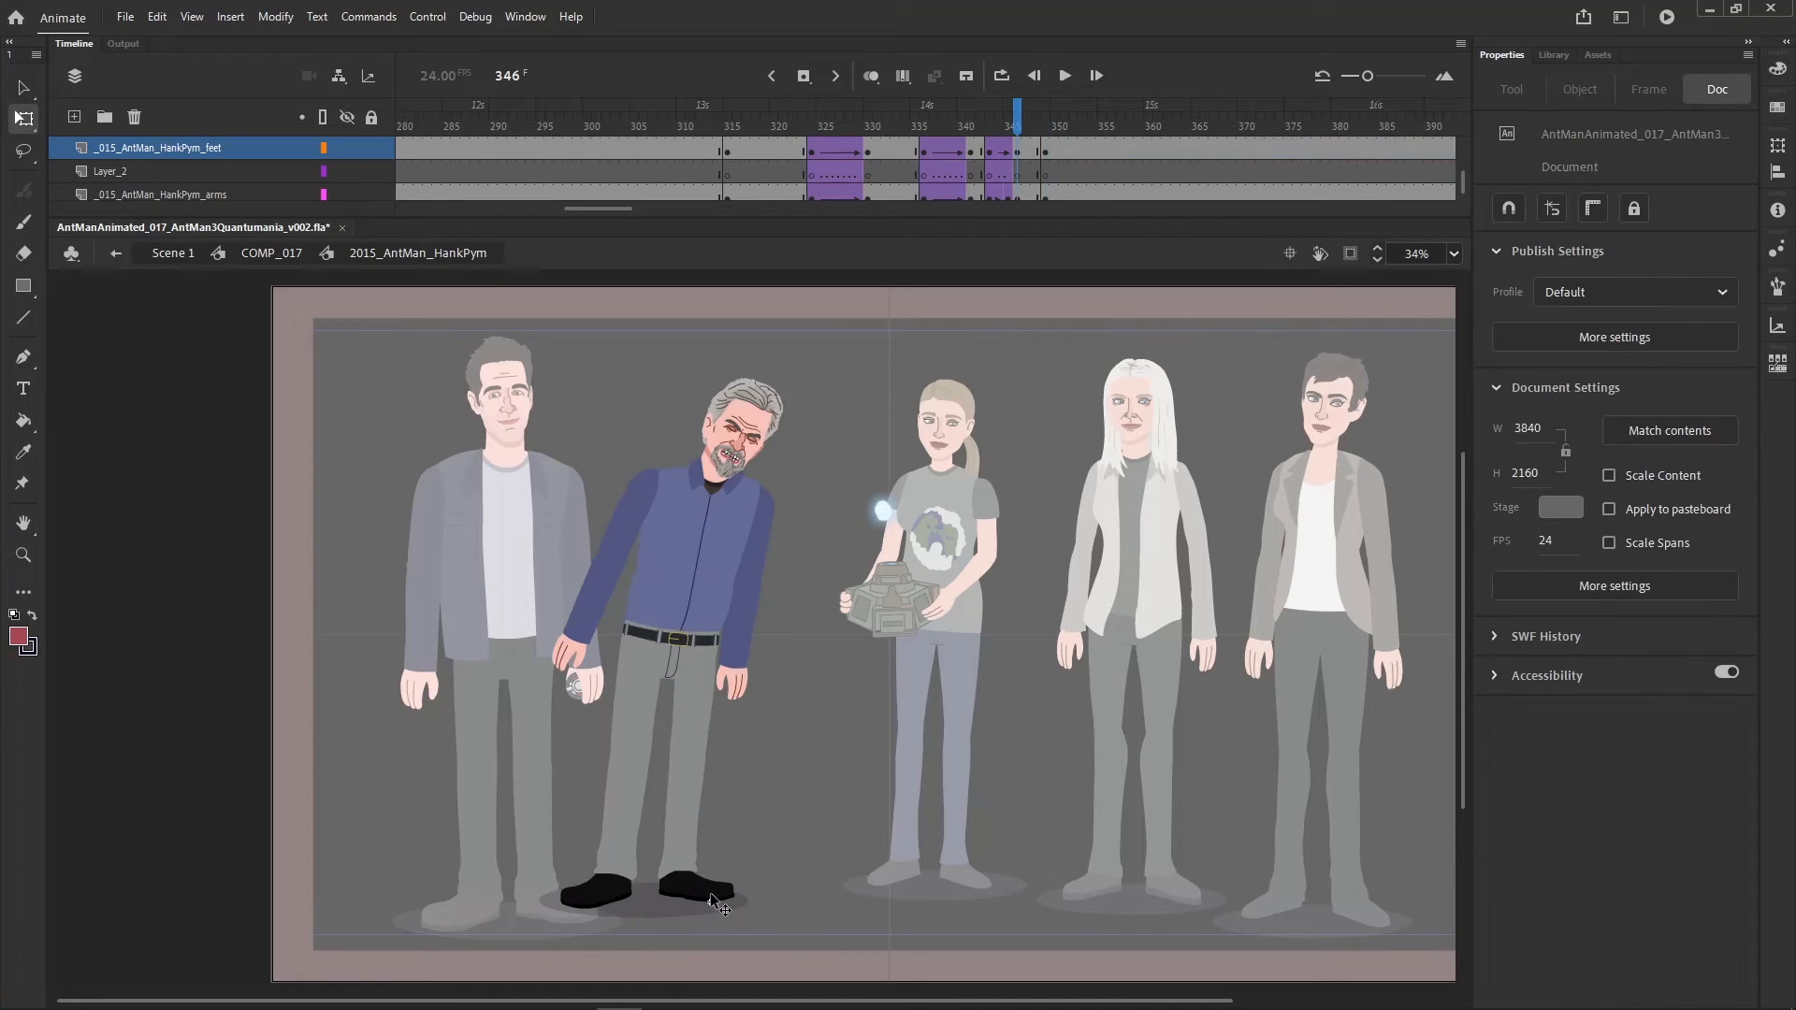
{"action": "left_click", "coordinate": [1017, 150]}
{"action": "left_click", "coordinate": [1042, 152]}
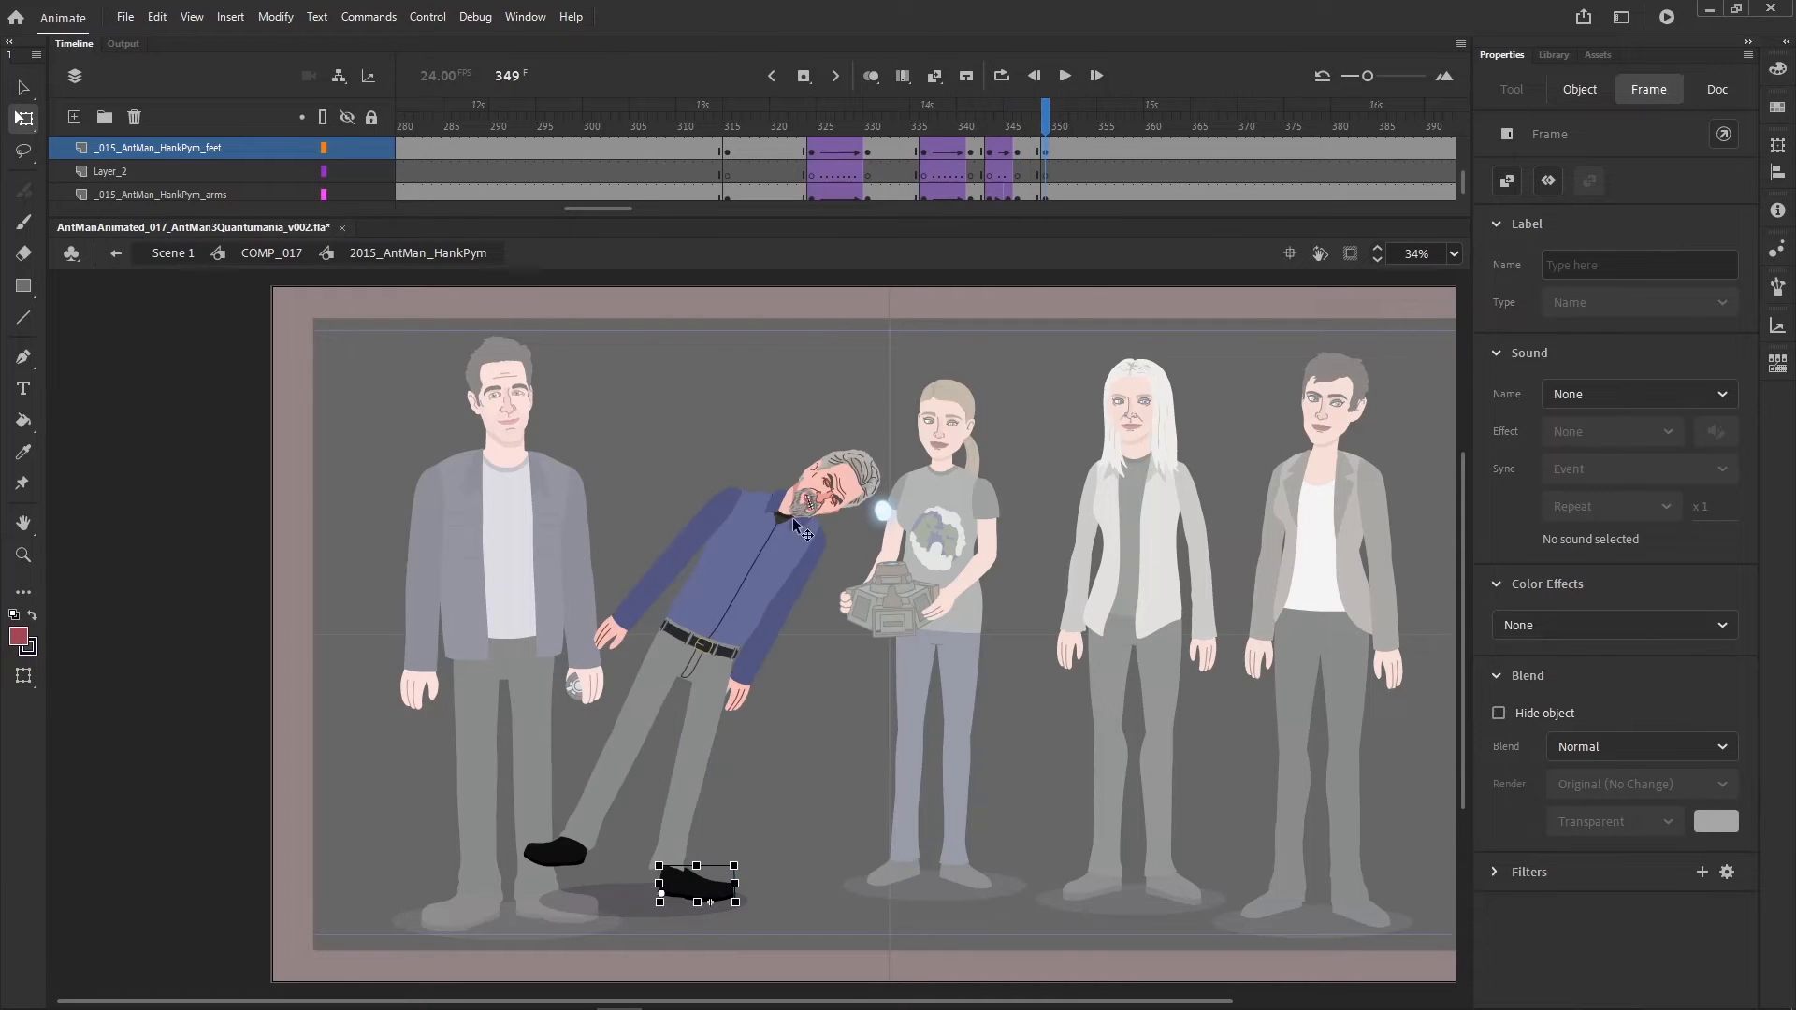
- Rotate and skew the thigh and lower leg nearer the girl so the leg meets its planted shoe
{"action": "left_click", "coordinate": [714, 761]}
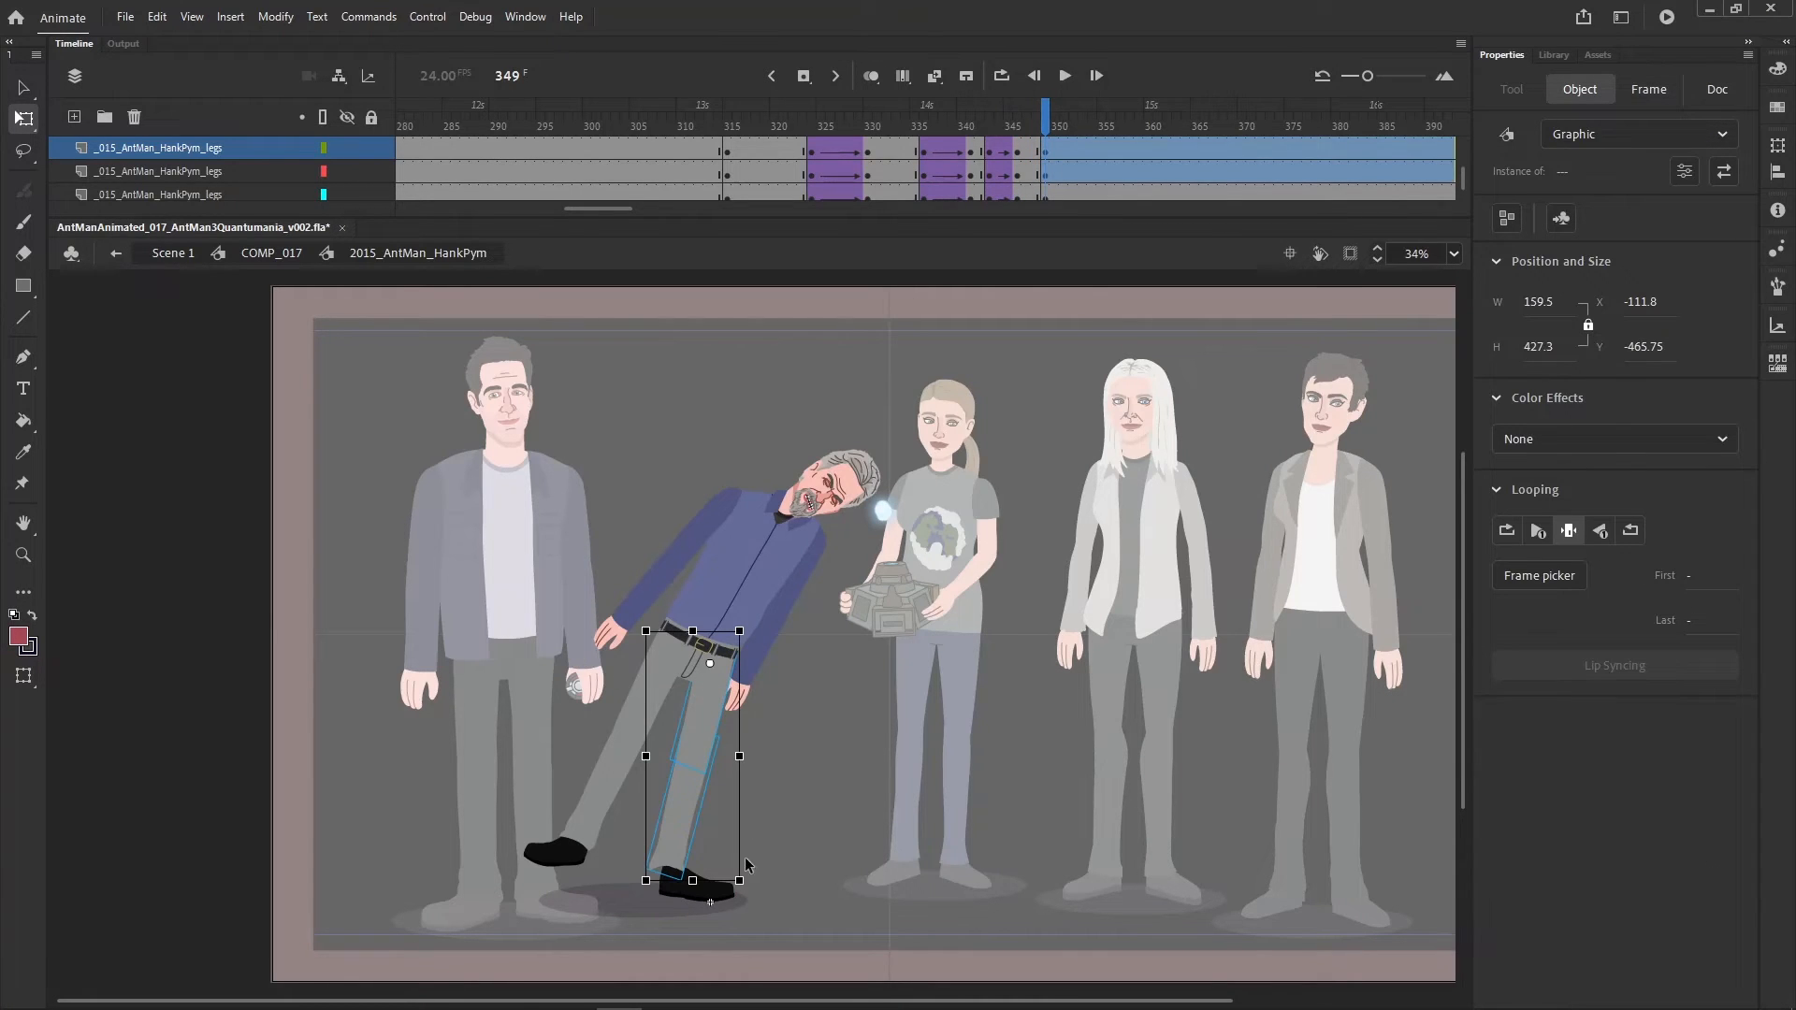
{"action": "left_click", "coordinate": [700, 893]}
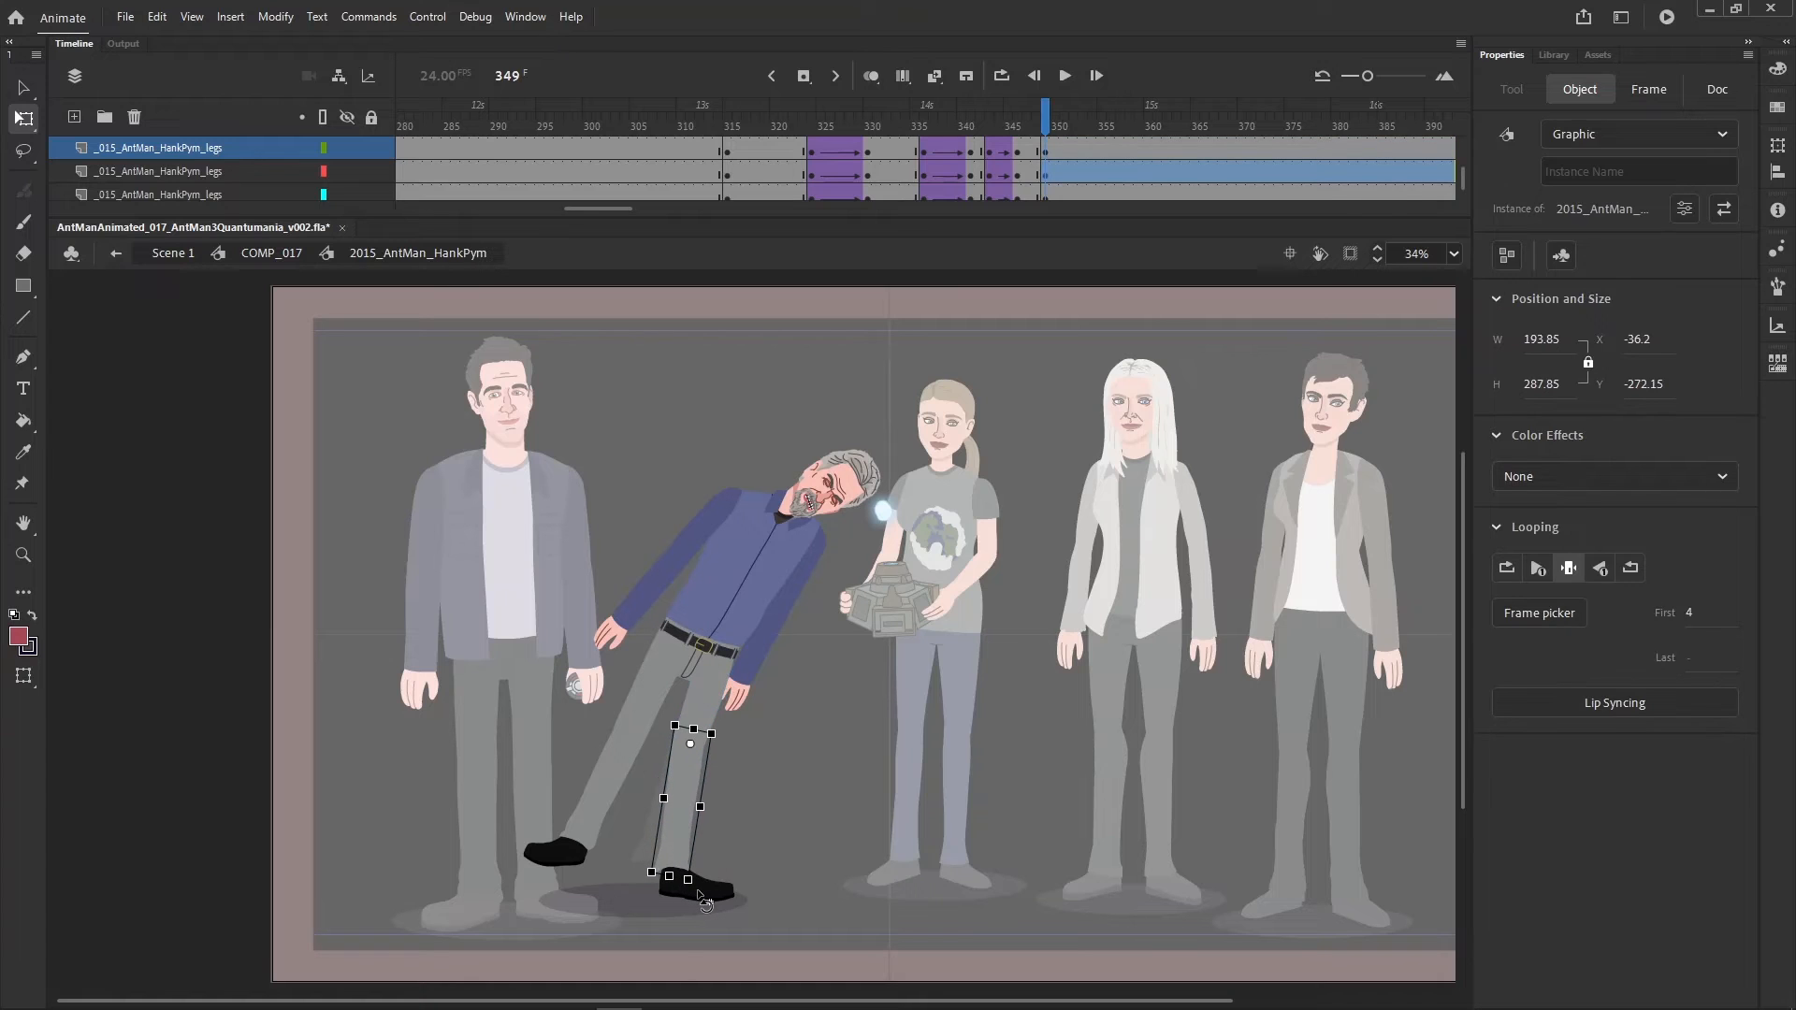
{"action": "left_click_drag", "start_coordinate": [700, 895], "coordinate": [698, 896]}
{"action": "left_click_drag", "start_coordinate": [736, 827], "coordinate": [694, 752]}
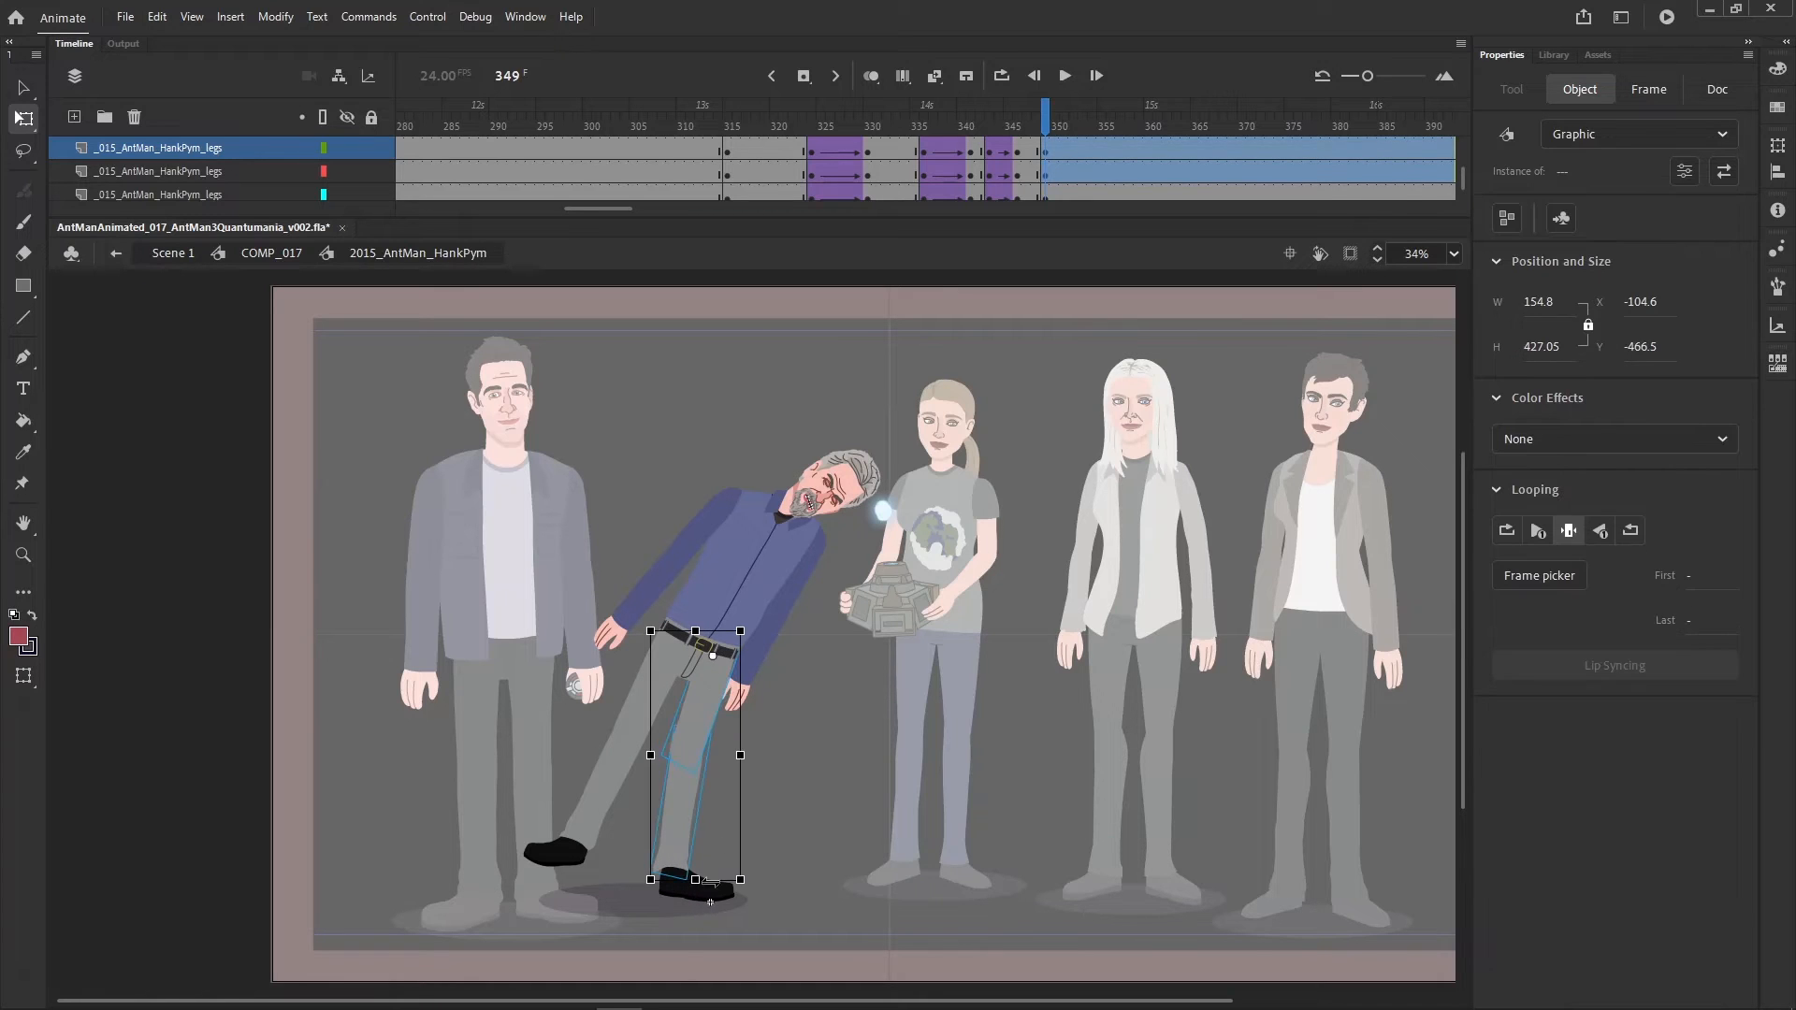
{"action": "left_click_drag", "start_coordinate": [711, 880], "coordinate": [715, 881]}
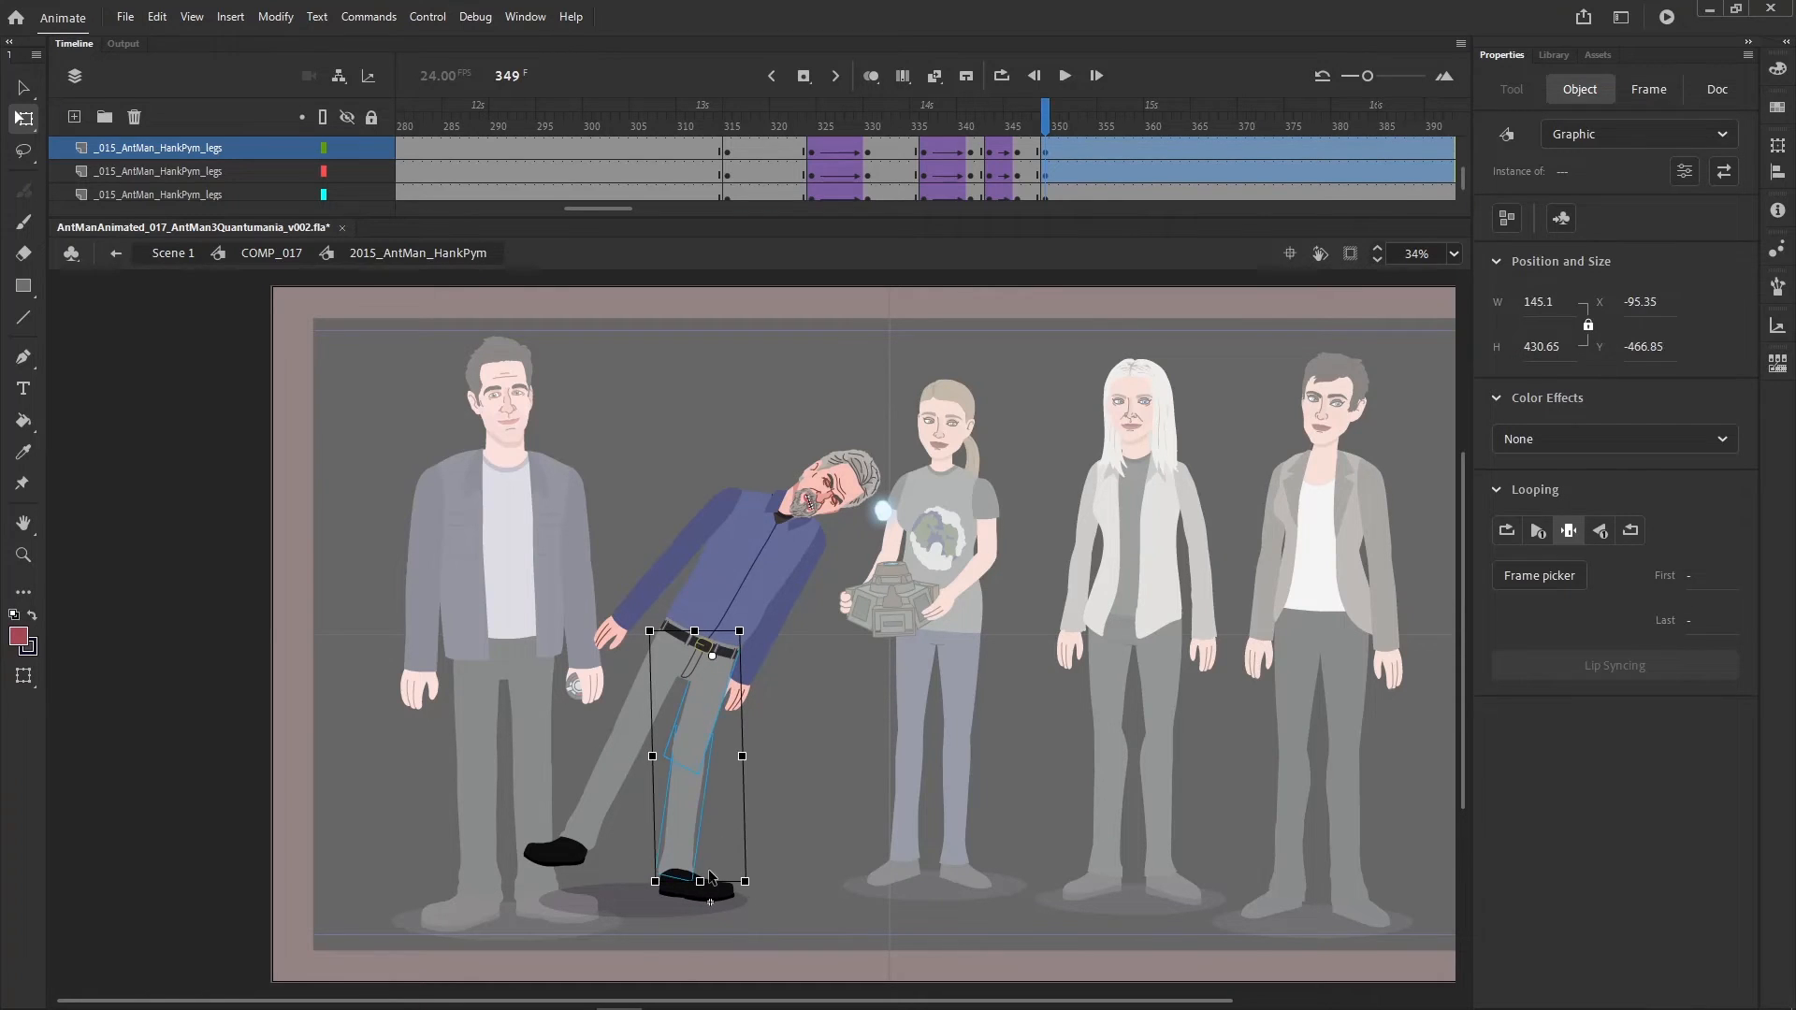
{"action": "left_click", "coordinate": [812, 797]}
- Move the other leg's pivot to the hip, then rotate and skew the leg with its shoe down toward the ground shadow
{"action": "left_click_drag", "start_coordinate": [588, 868], "coordinate": [588, 869]}
{"action": "left_click", "coordinate": [641, 722], "text": "shift"}
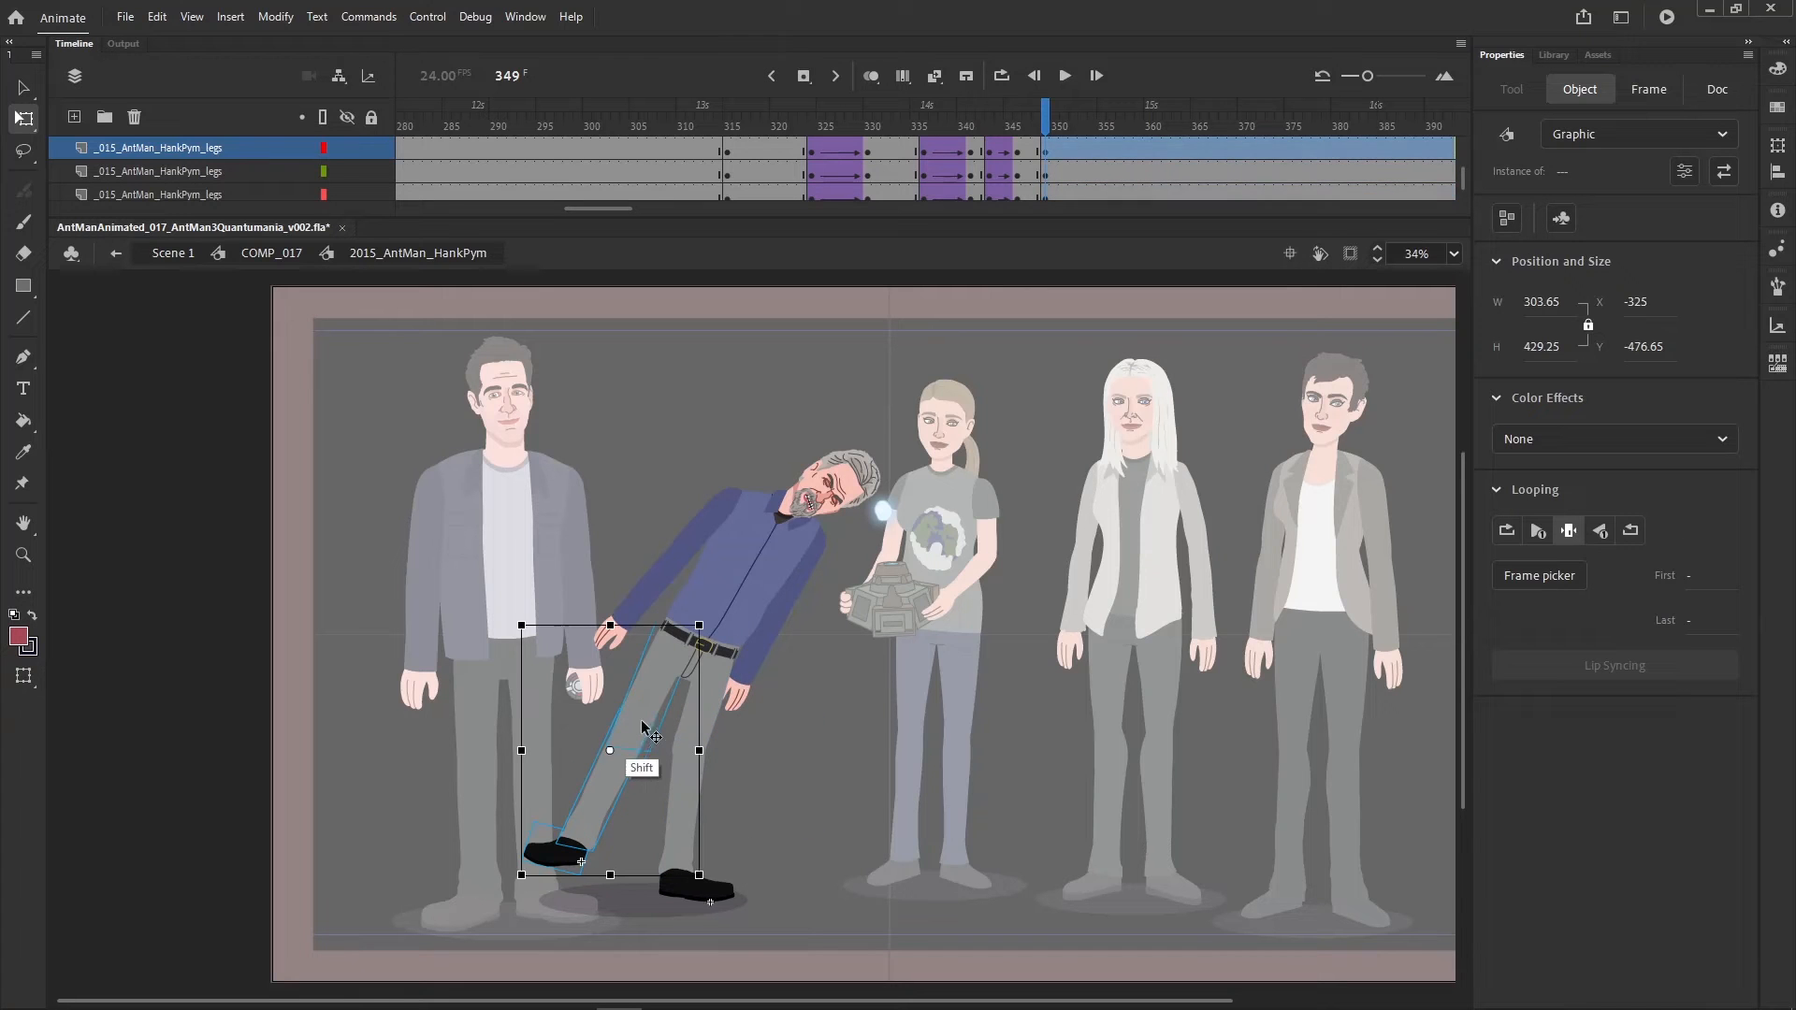
{"action": "left_click_drag", "start_coordinate": [610, 750], "coordinate": [660, 641]}
{"action": "left_click_drag", "start_coordinate": [716, 878], "coordinate": [744, 869]}
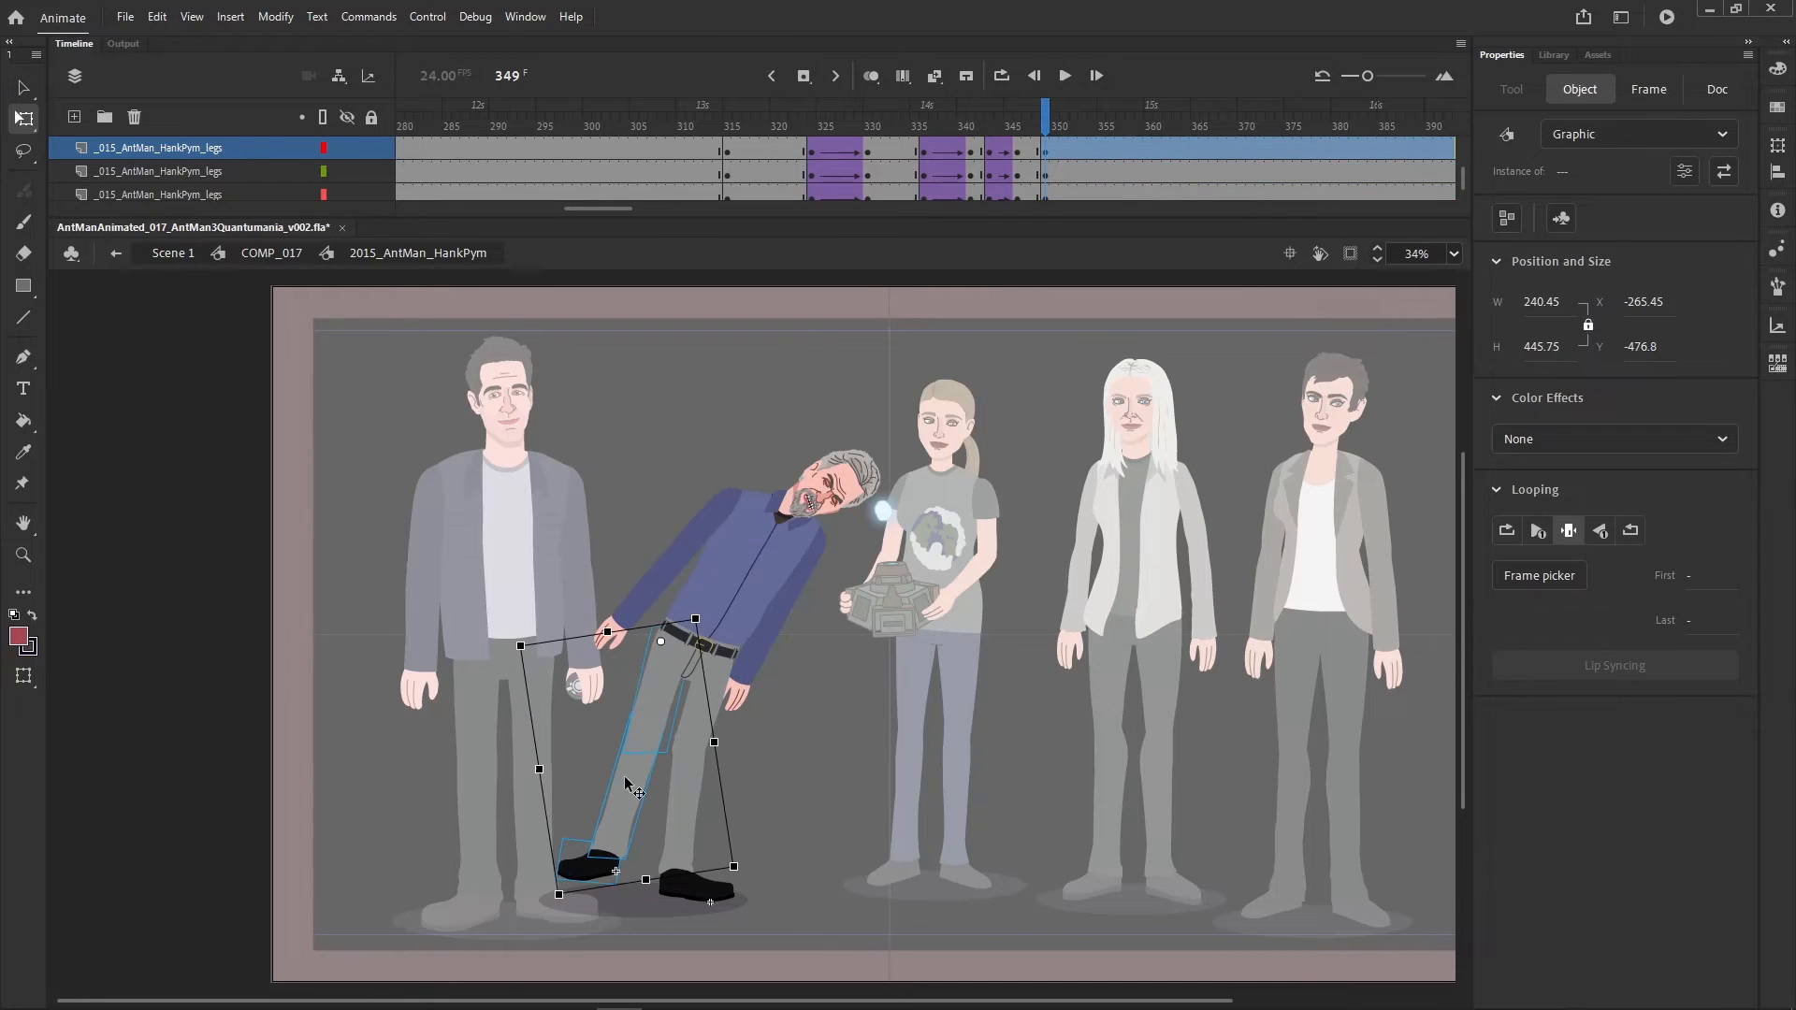
{"action": "left_click_drag", "start_coordinate": [553, 819], "coordinate": [555, 838]}
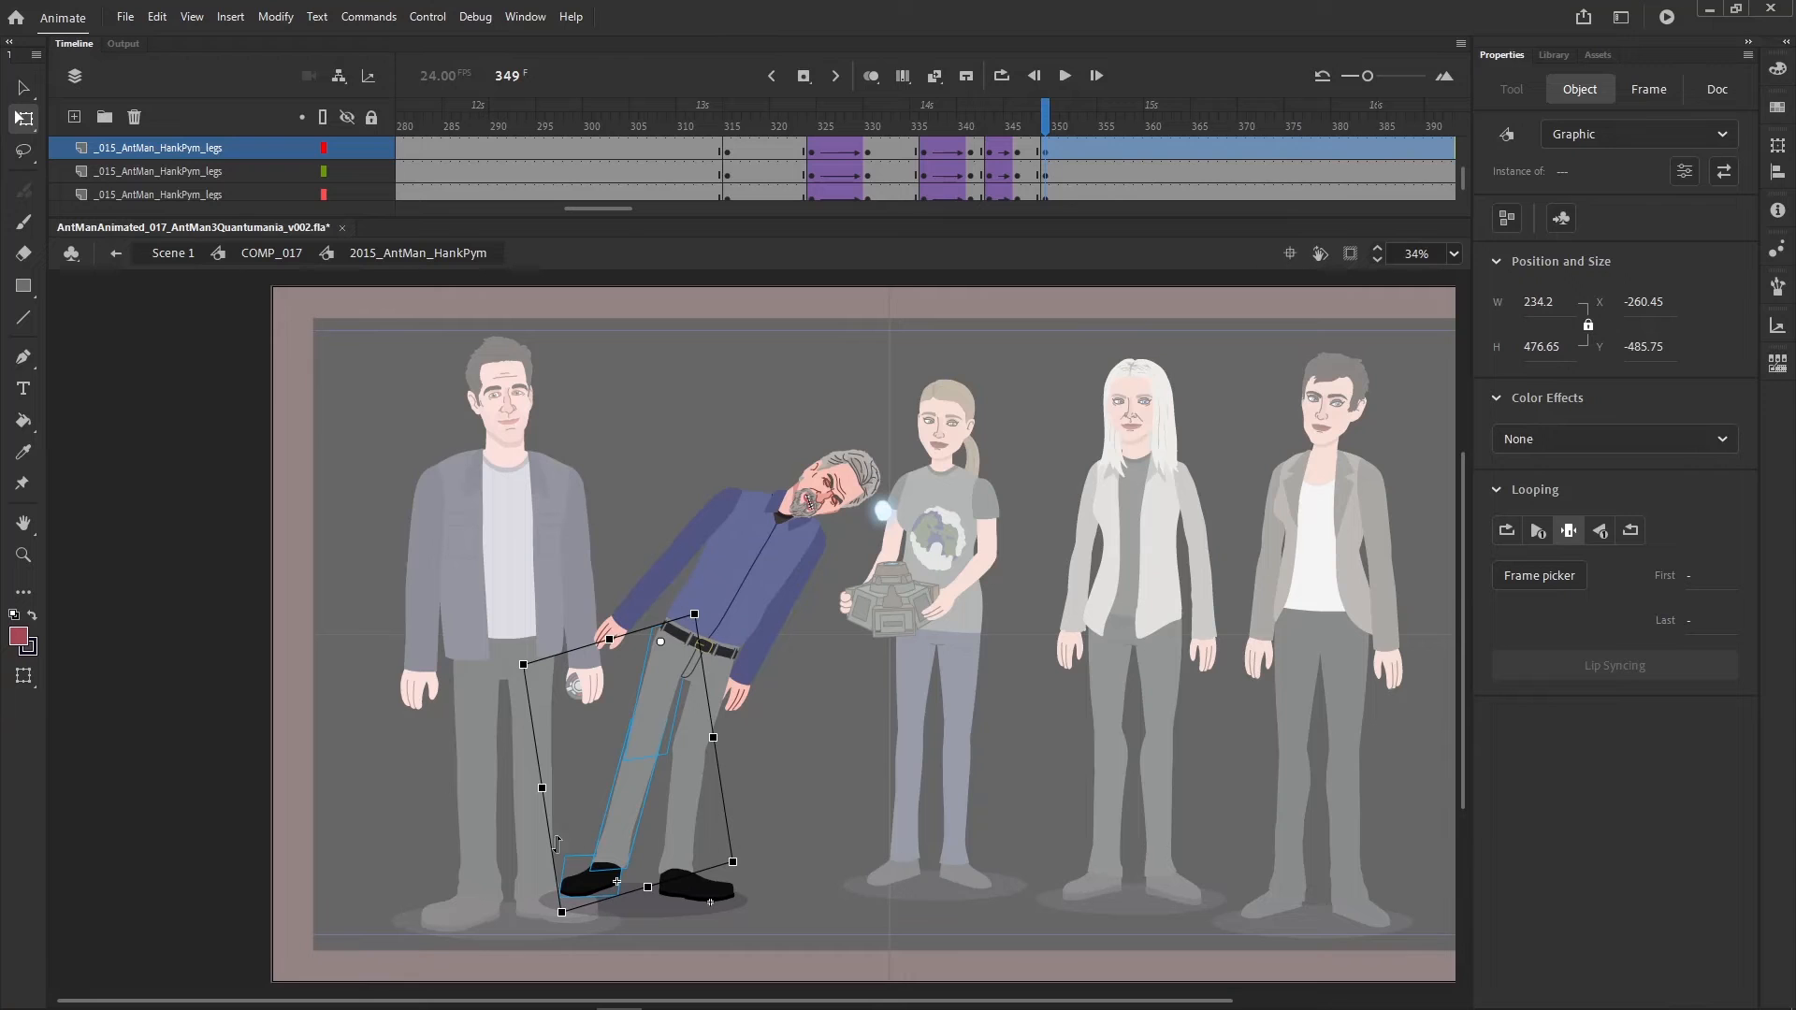
- Replace the shoe of that leg on frame 349 with the flat shoe pose from frame 348
{"action": "left_click", "coordinate": [588, 877]}
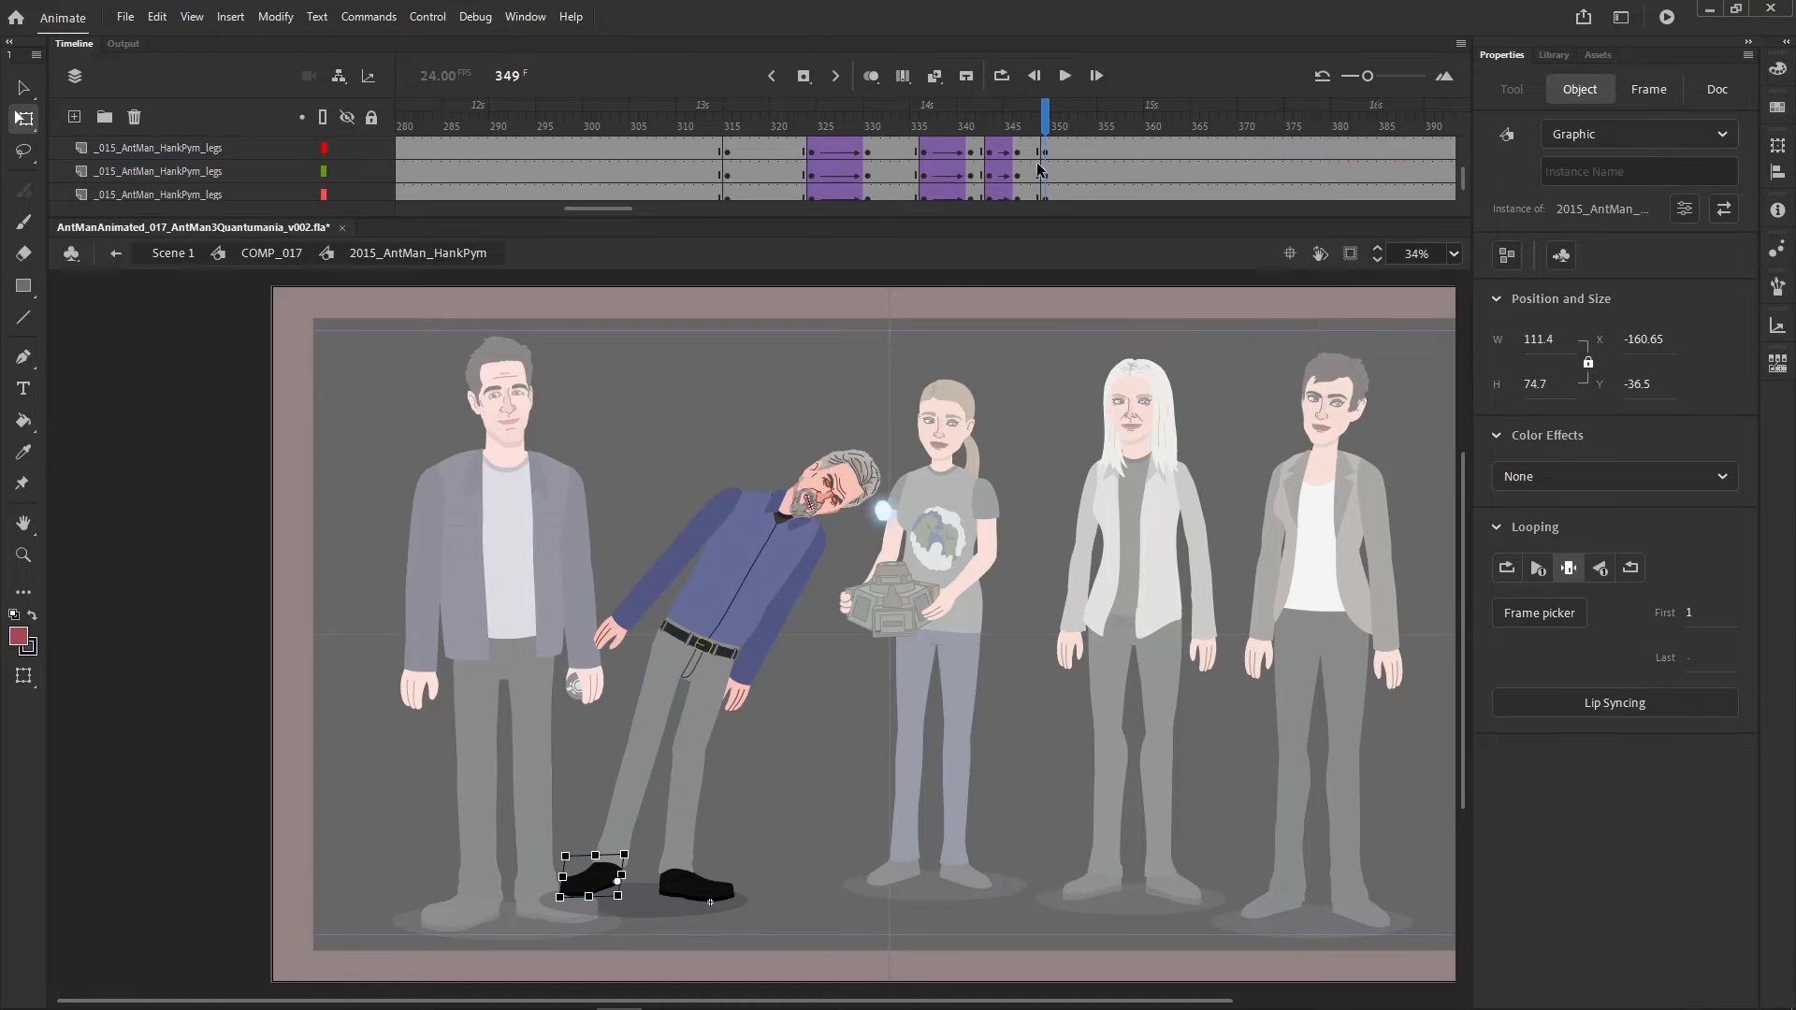
{"action": "left_click", "coordinate": [503, 859]}
{"action": "left_click", "coordinate": [591, 879]}
{"action": "left_click", "coordinate": [1038, 154]}
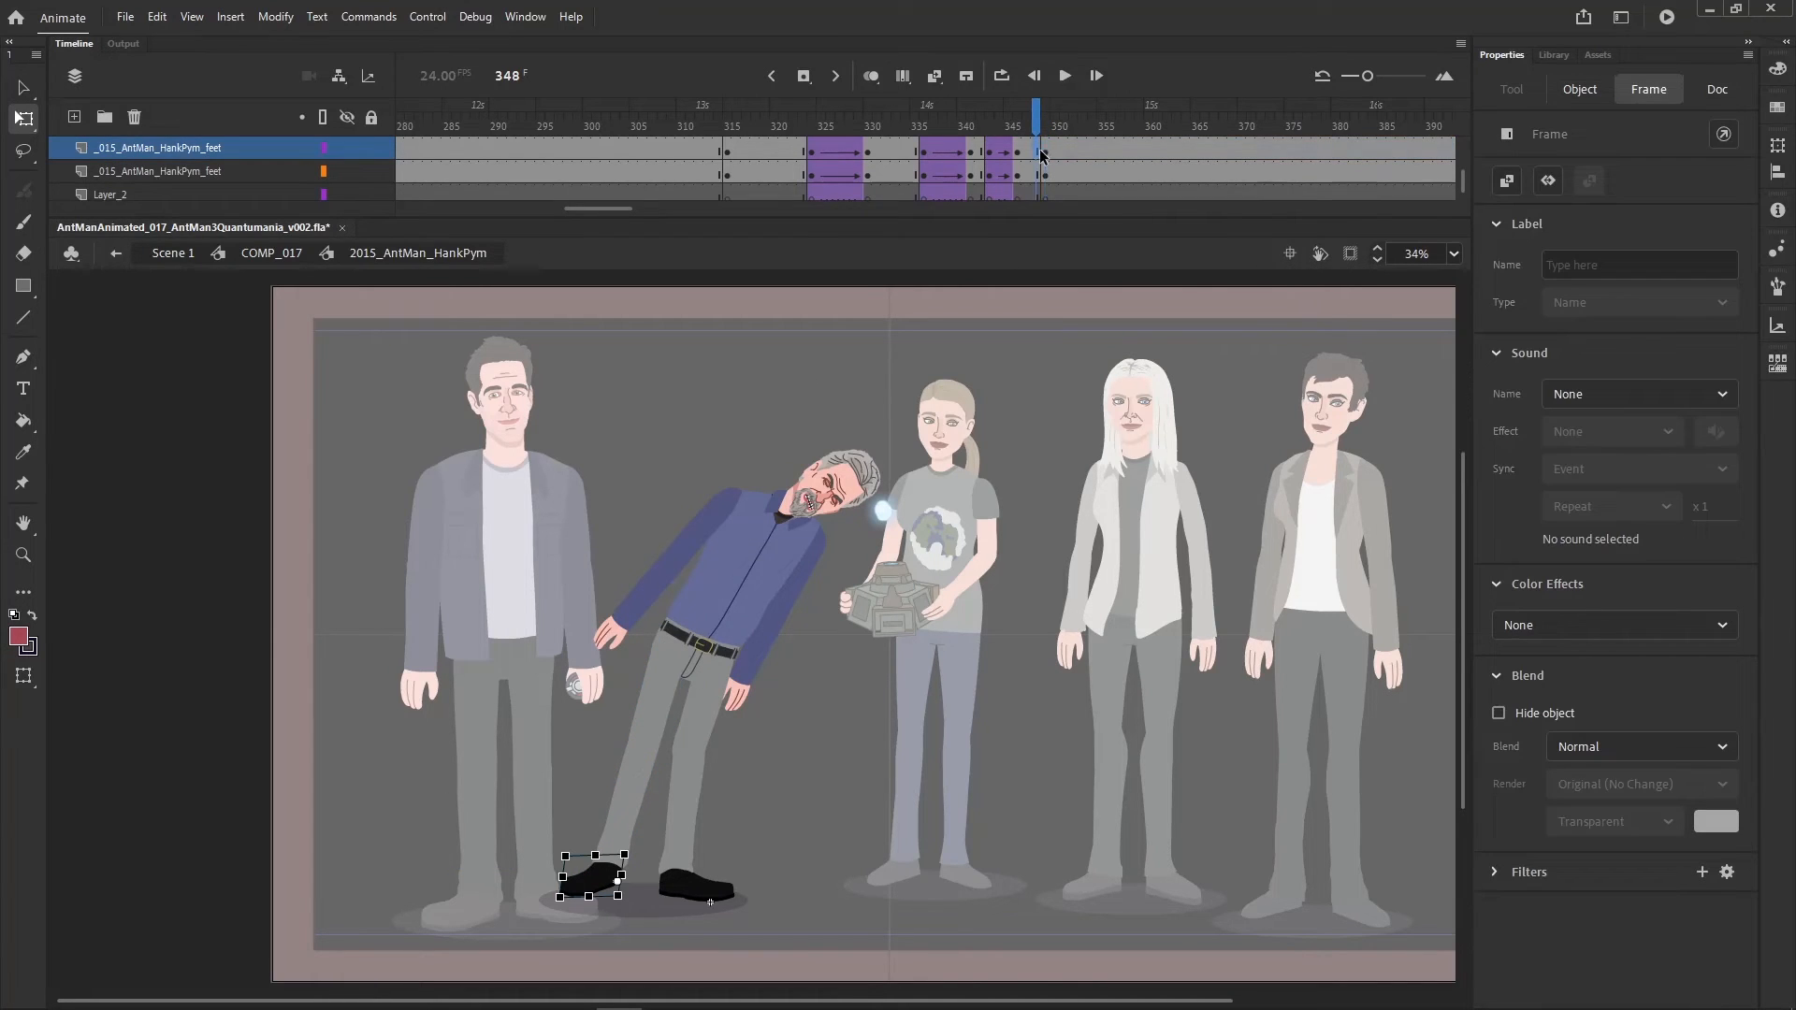
{"action": "left_click", "coordinate": [1045, 153]}
- Reshape the leg nearer the man in the jacket so its lower end reaches the replaced shoe
{"action": "left_click", "coordinate": [636, 740]}
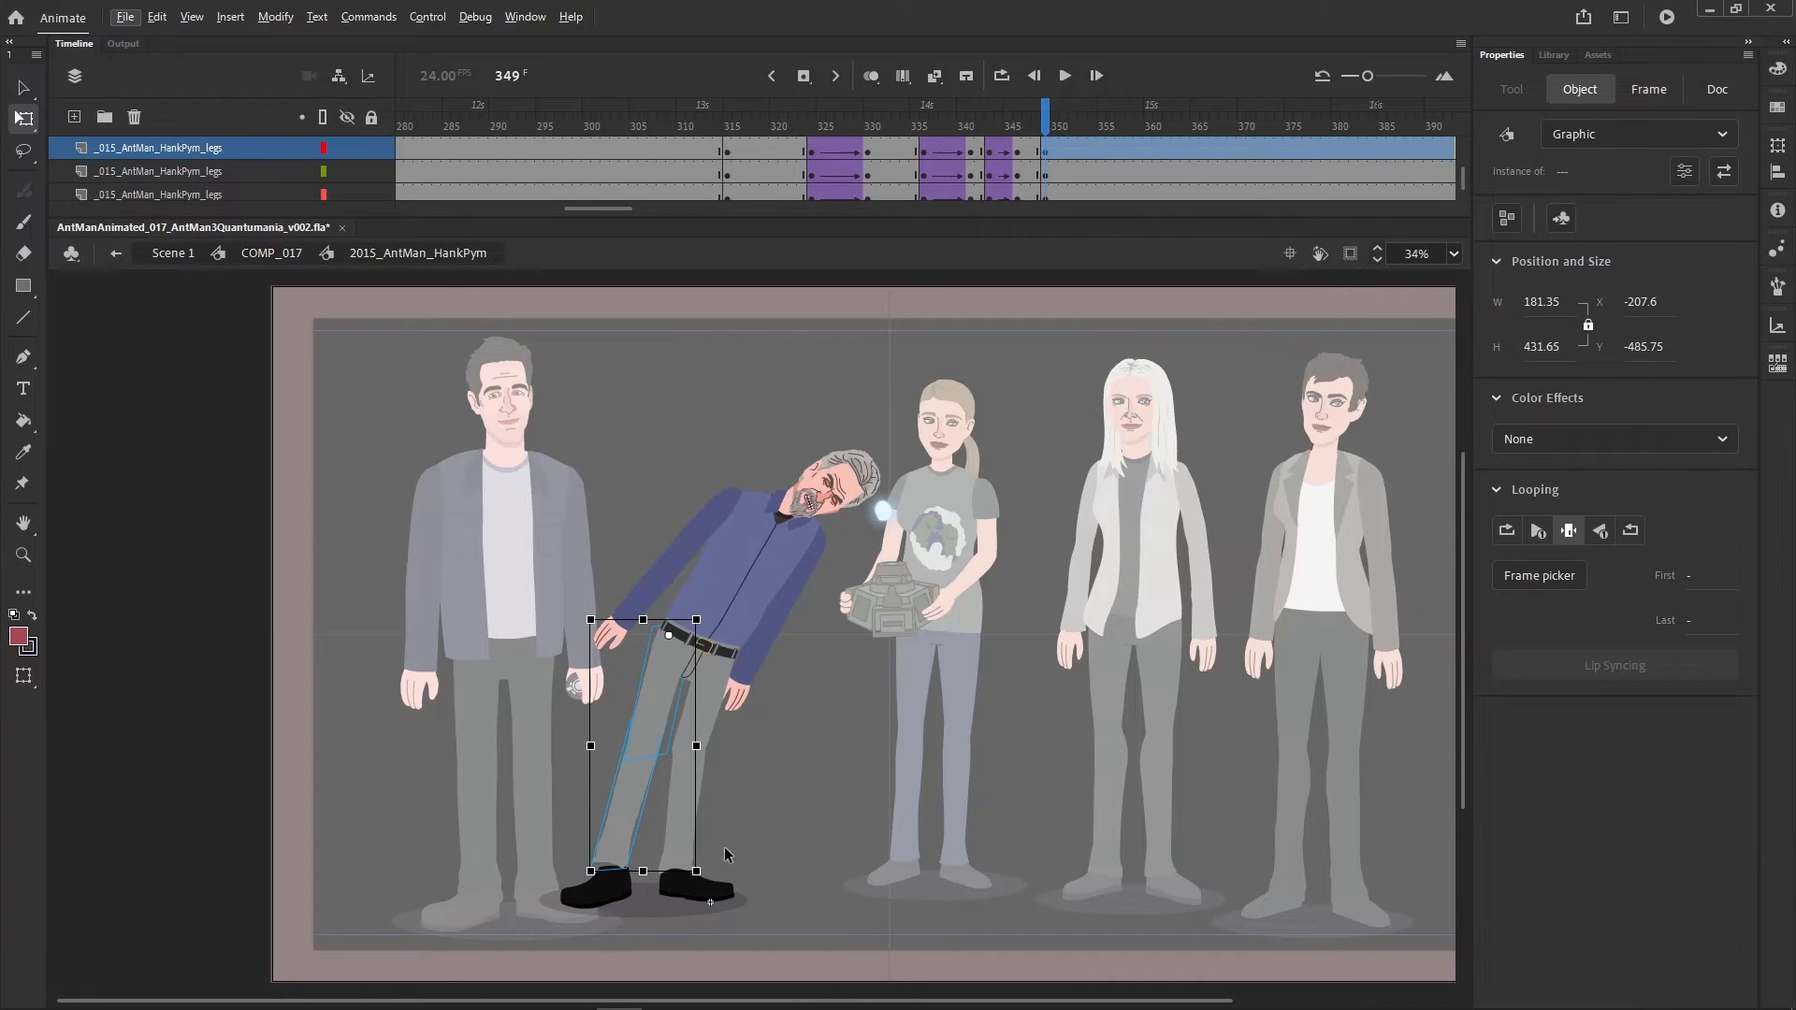
{"action": "left_click_drag", "start_coordinate": [714, 874], "coordinate": [644, 882]}
{"action": "left_click", "coordinate": [604, 833]}
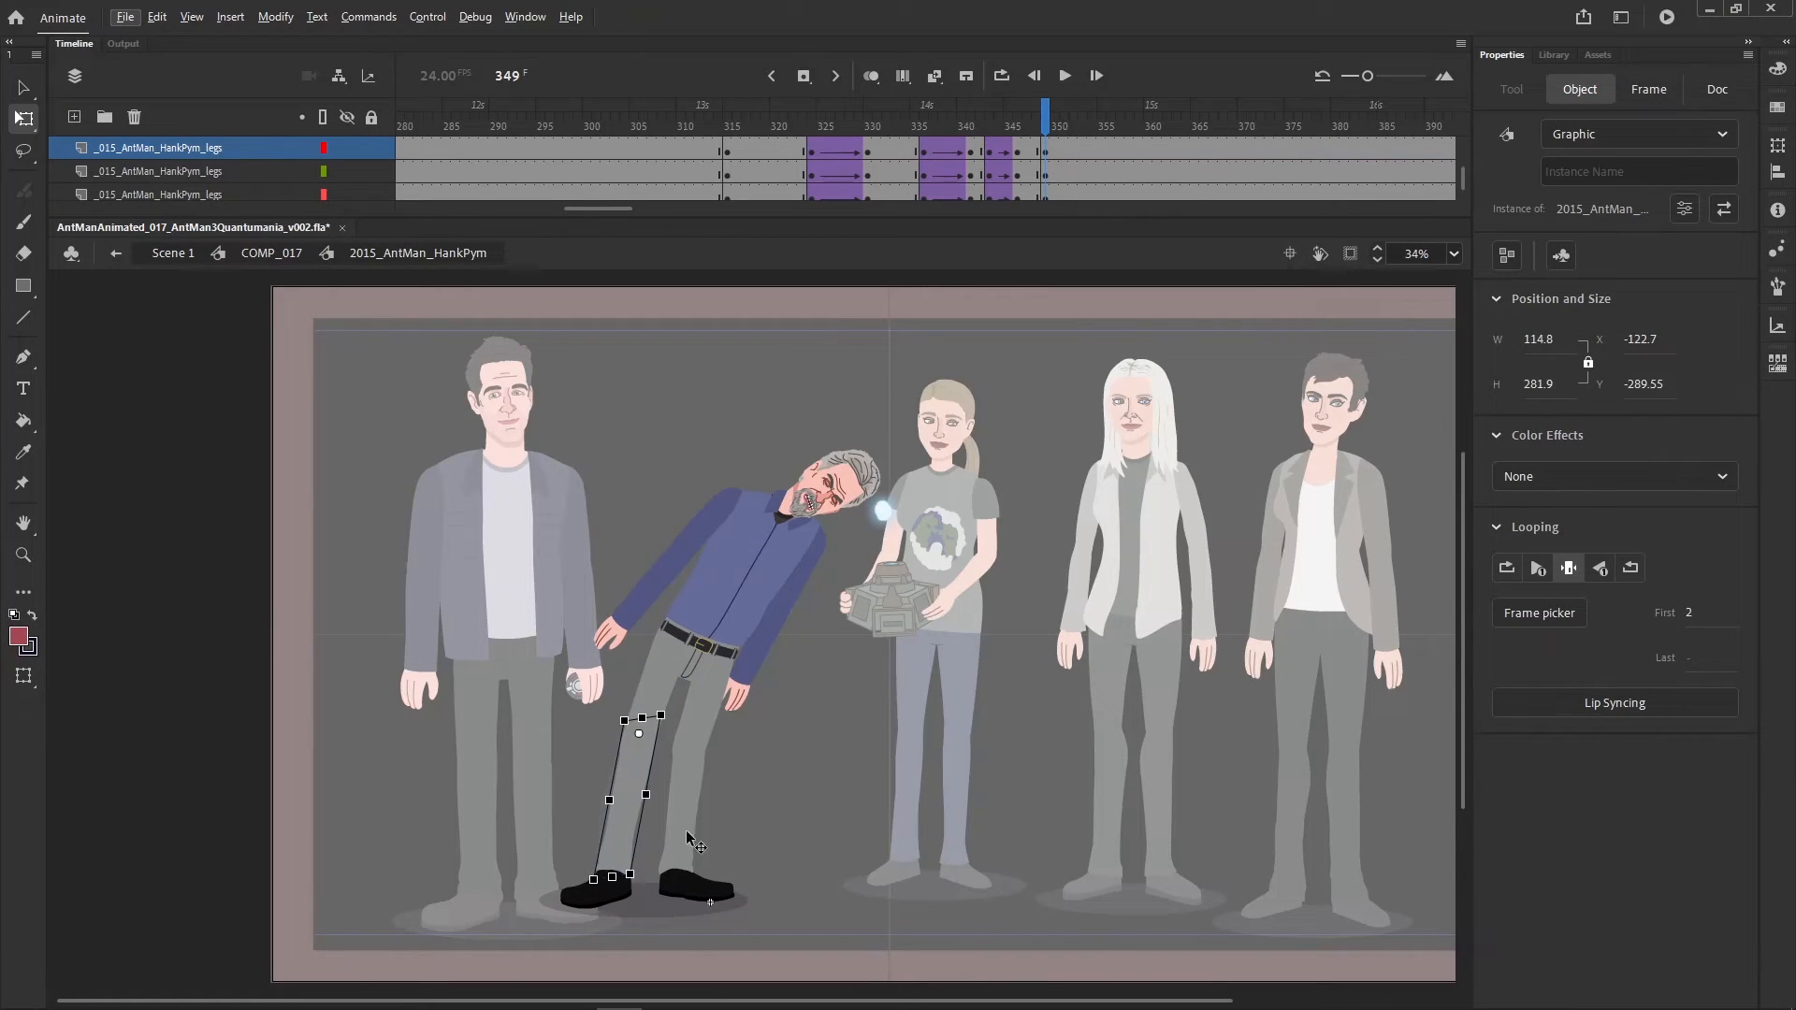
{"action": "left_click_drag", "start_coordinate": [832, 845], "coordinate": [800, 823]}
{"action": "left_click", "coordinate": [636, 790]}
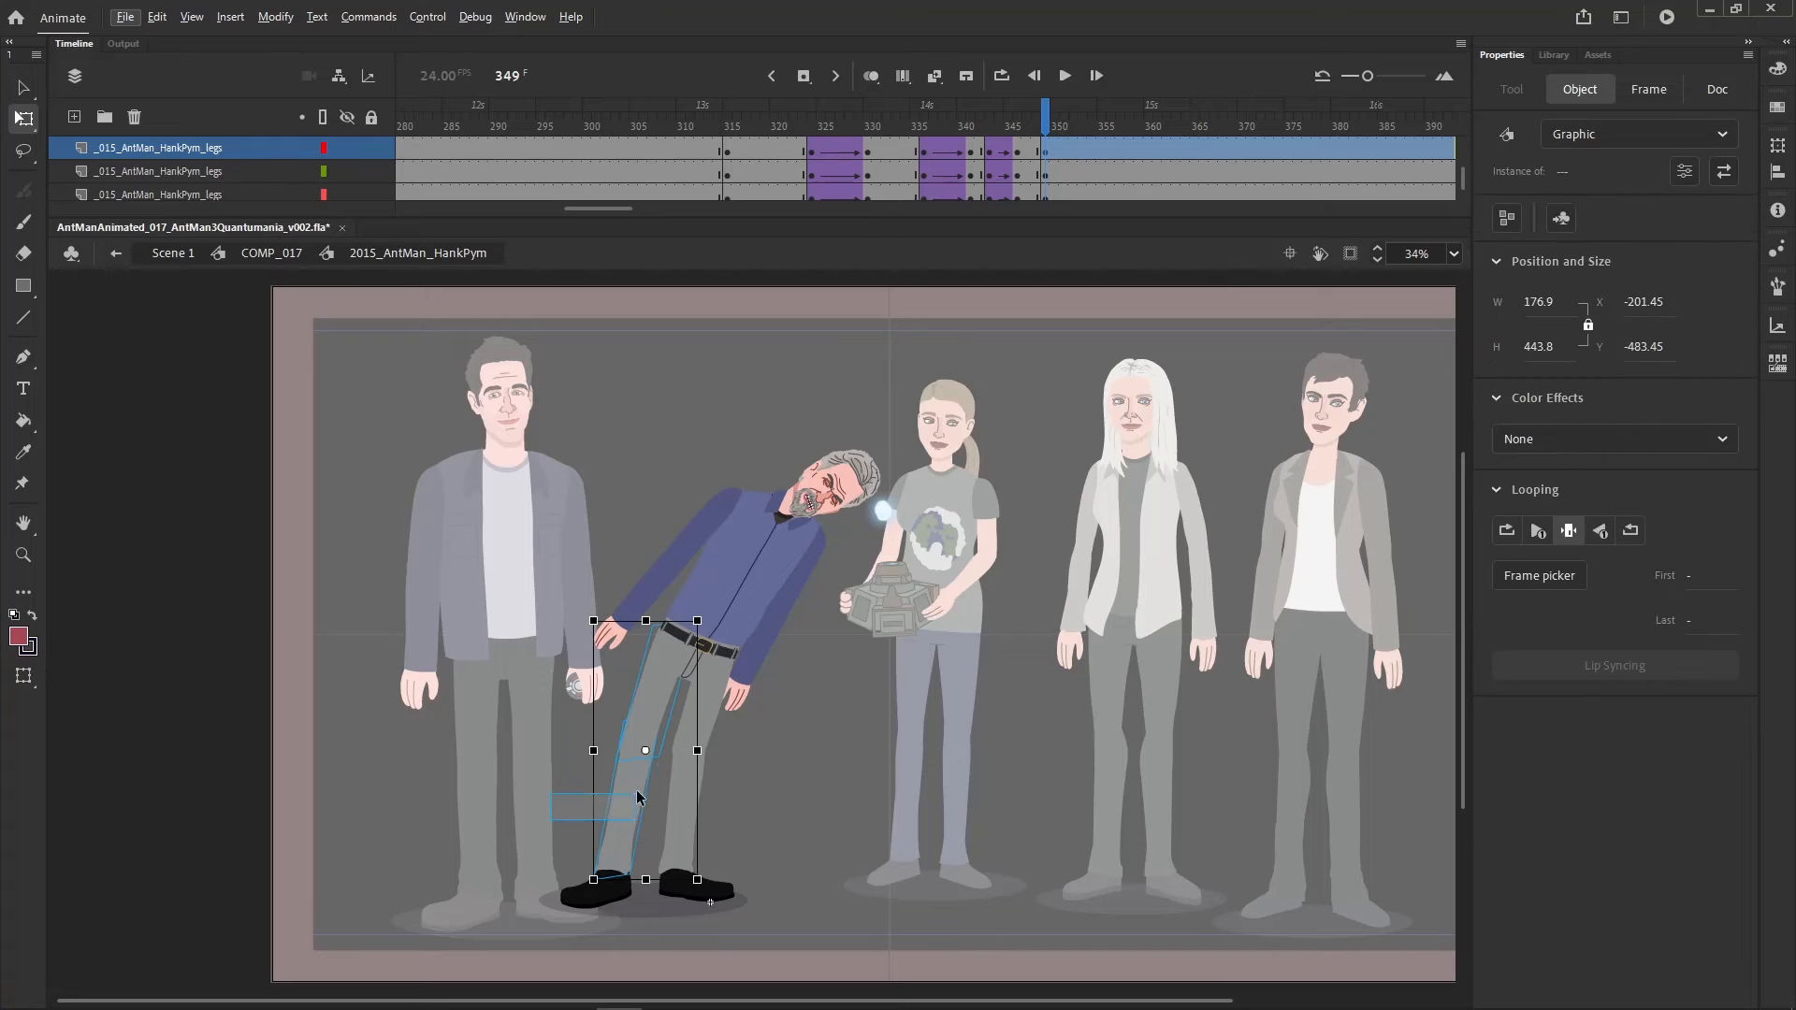
{"action": "key", "text": "Left"}
{"action": "key", "text": "Left"}
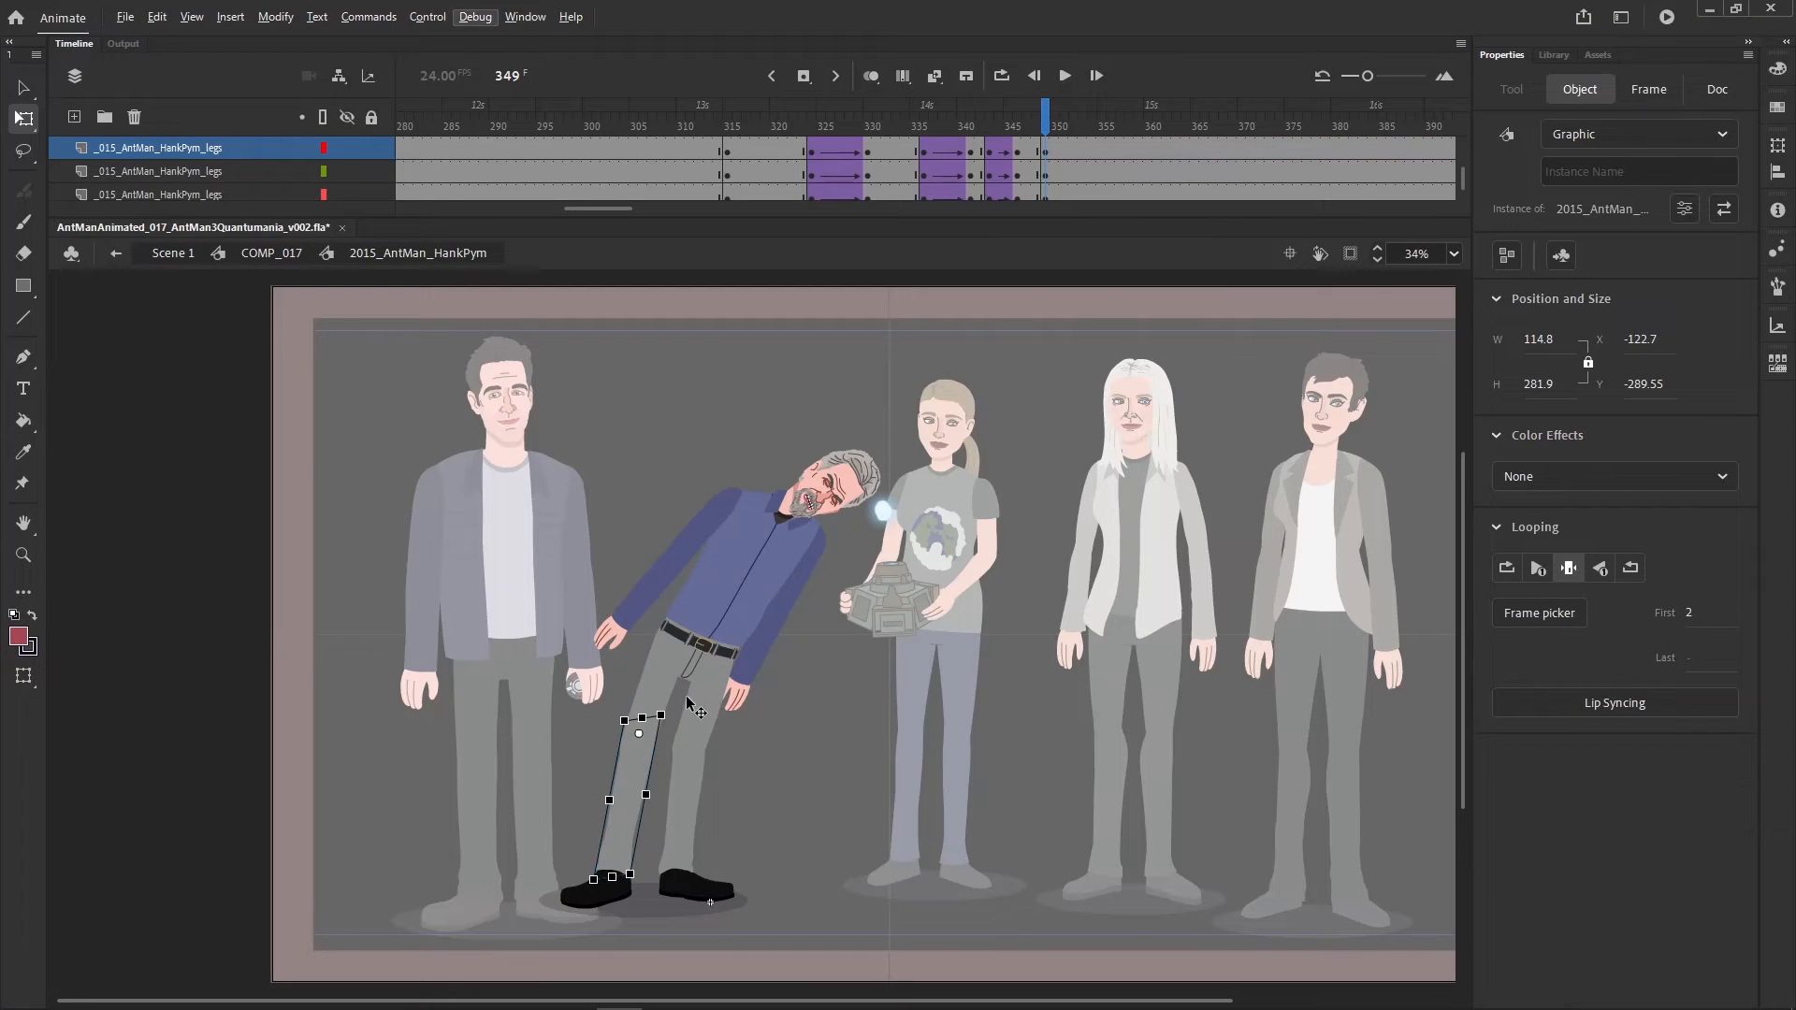
{"action": "key", "text": "Left"}
{"action": "key", "text": "Left"}
{"action": "key", "text": "Left"}
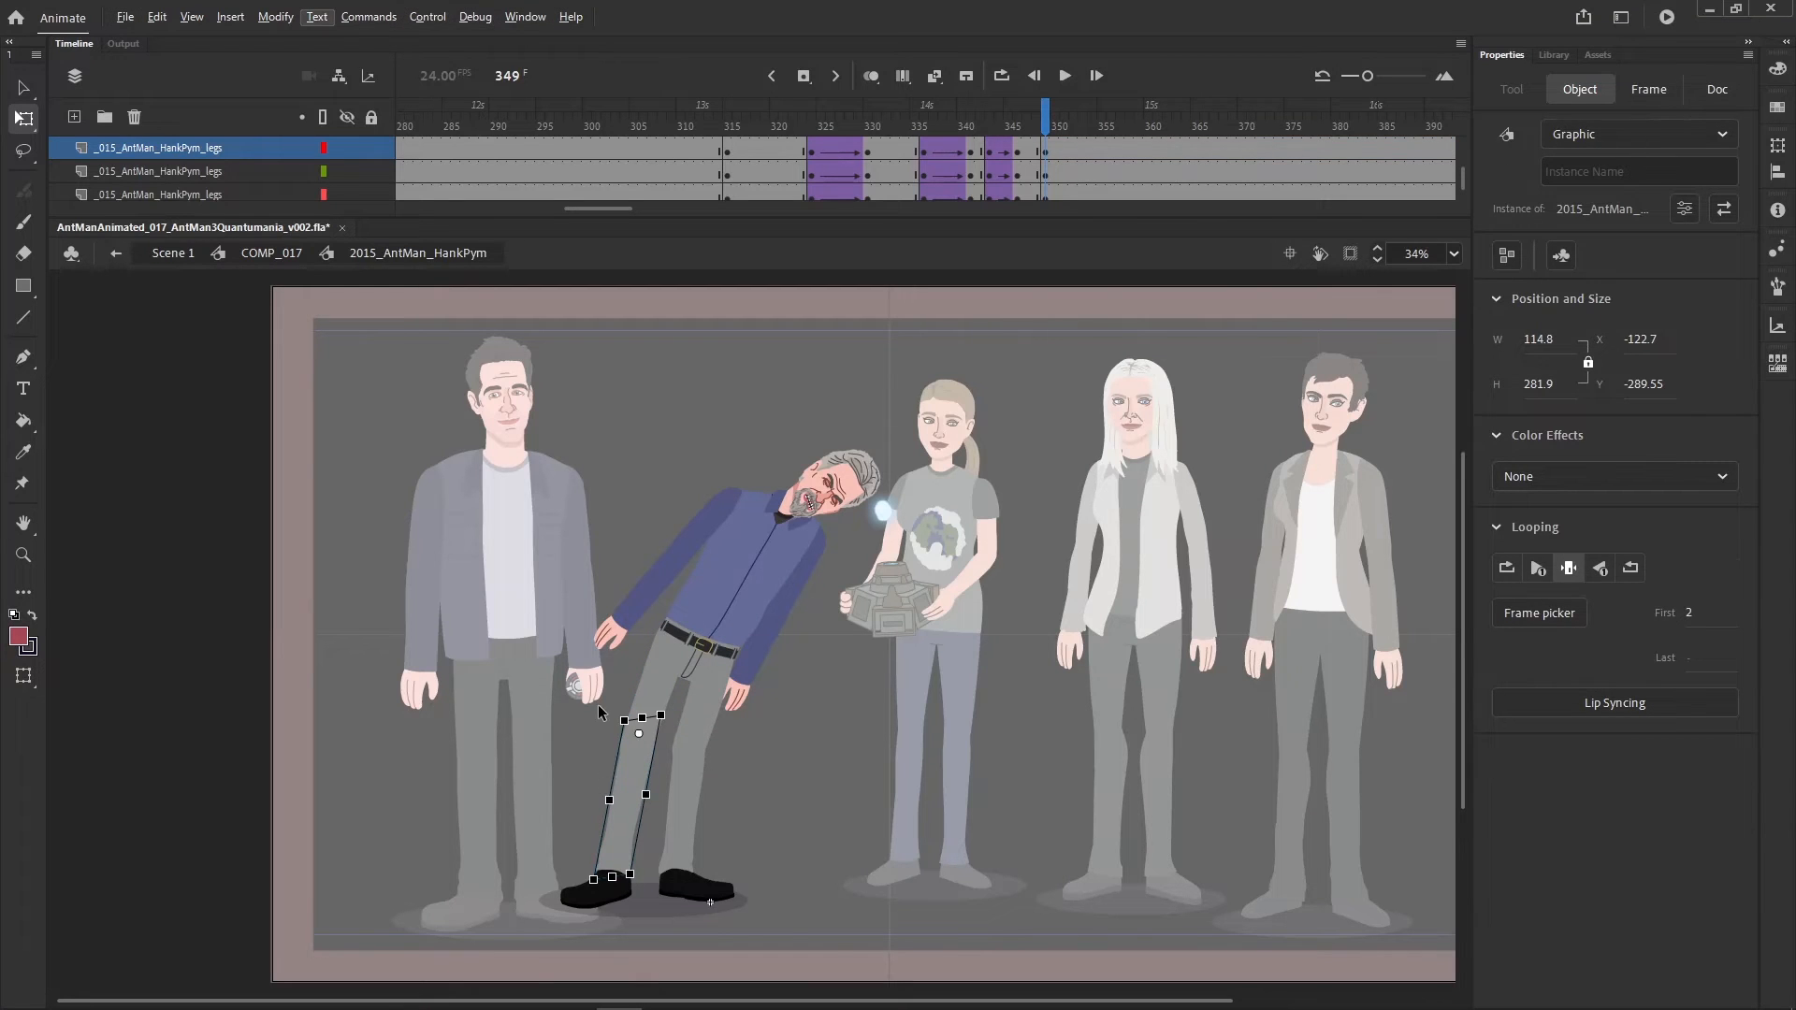
{"action": "scroll", "coordinate": [484, 774], "scroll_direction": "up", "scroll_amount": 5}
{"action": "scroll", "coordinate": [485, 775], "scroll_direction": "down", "scroll_amount": 5}
{"action": "left_click", "coordinate": [595, 773]}
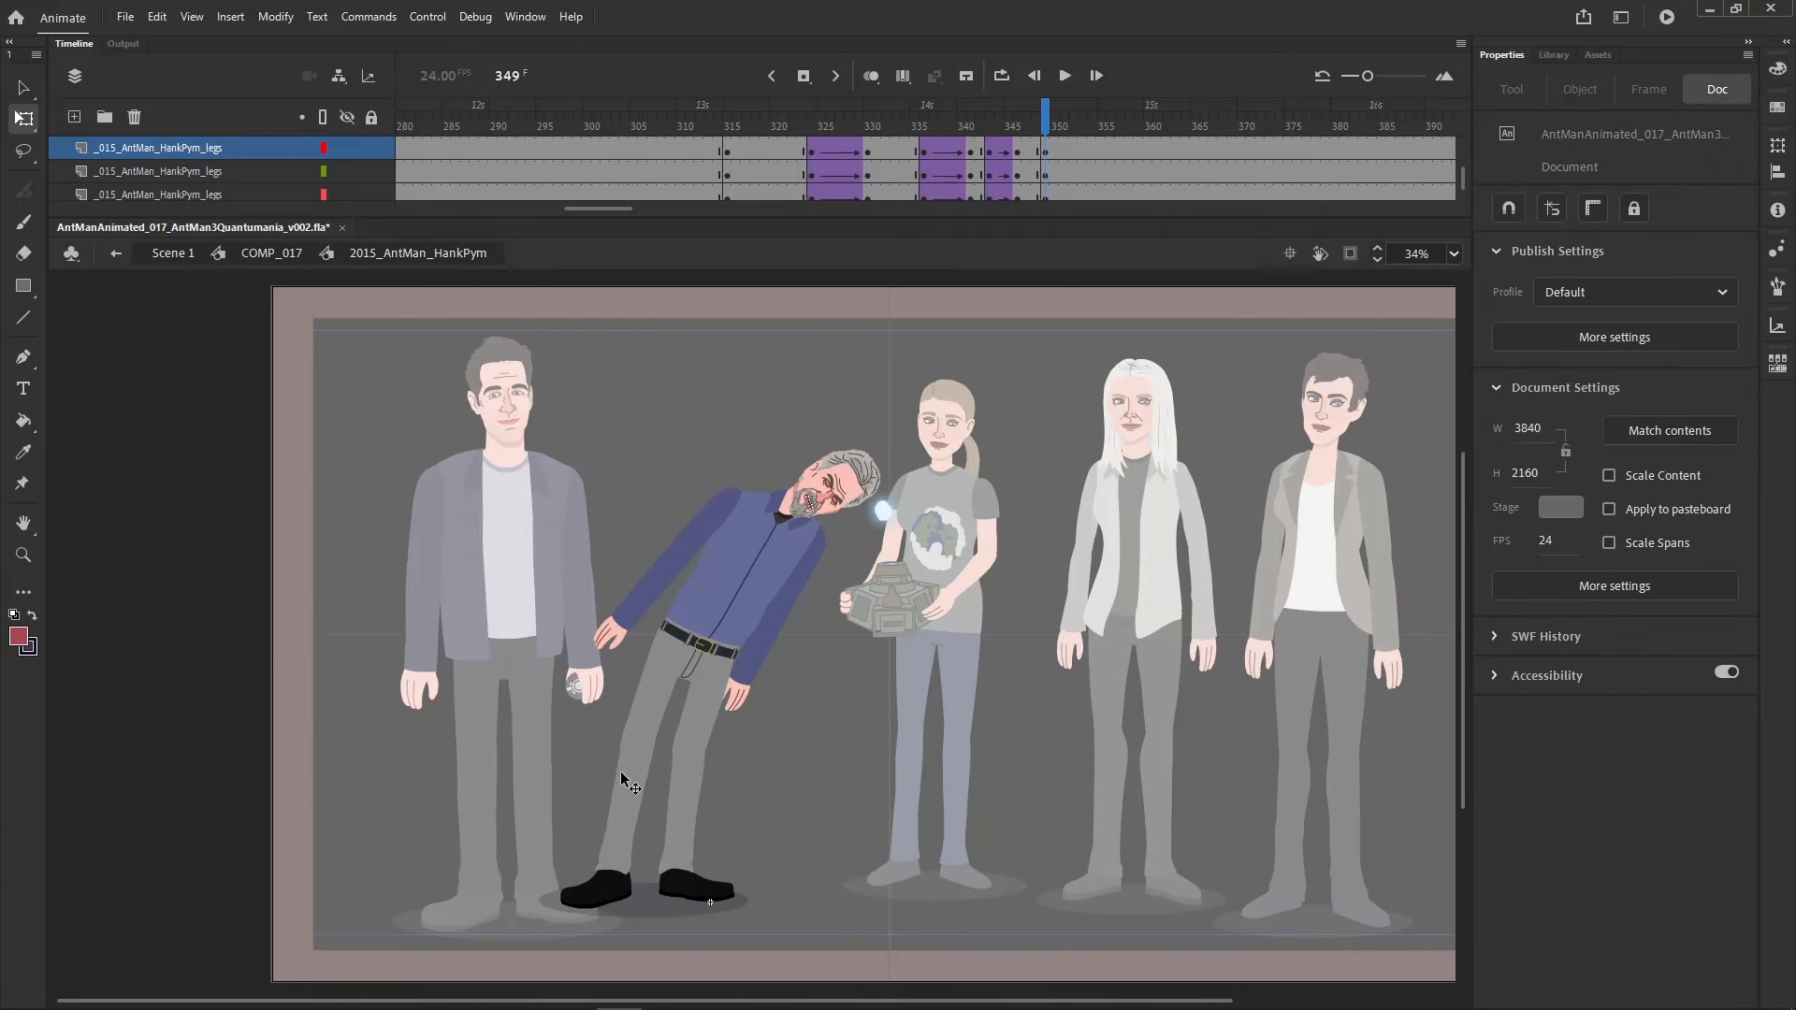
- Select the thigh and lower leg together and skew them slightly from the hip to line up with the planted shoe
{"action": "left_click", "coordinate": [628, 775]}
{"action": "left_click_drag", "start_coordinate": [565, 778], "coordinate": [621, 815]}
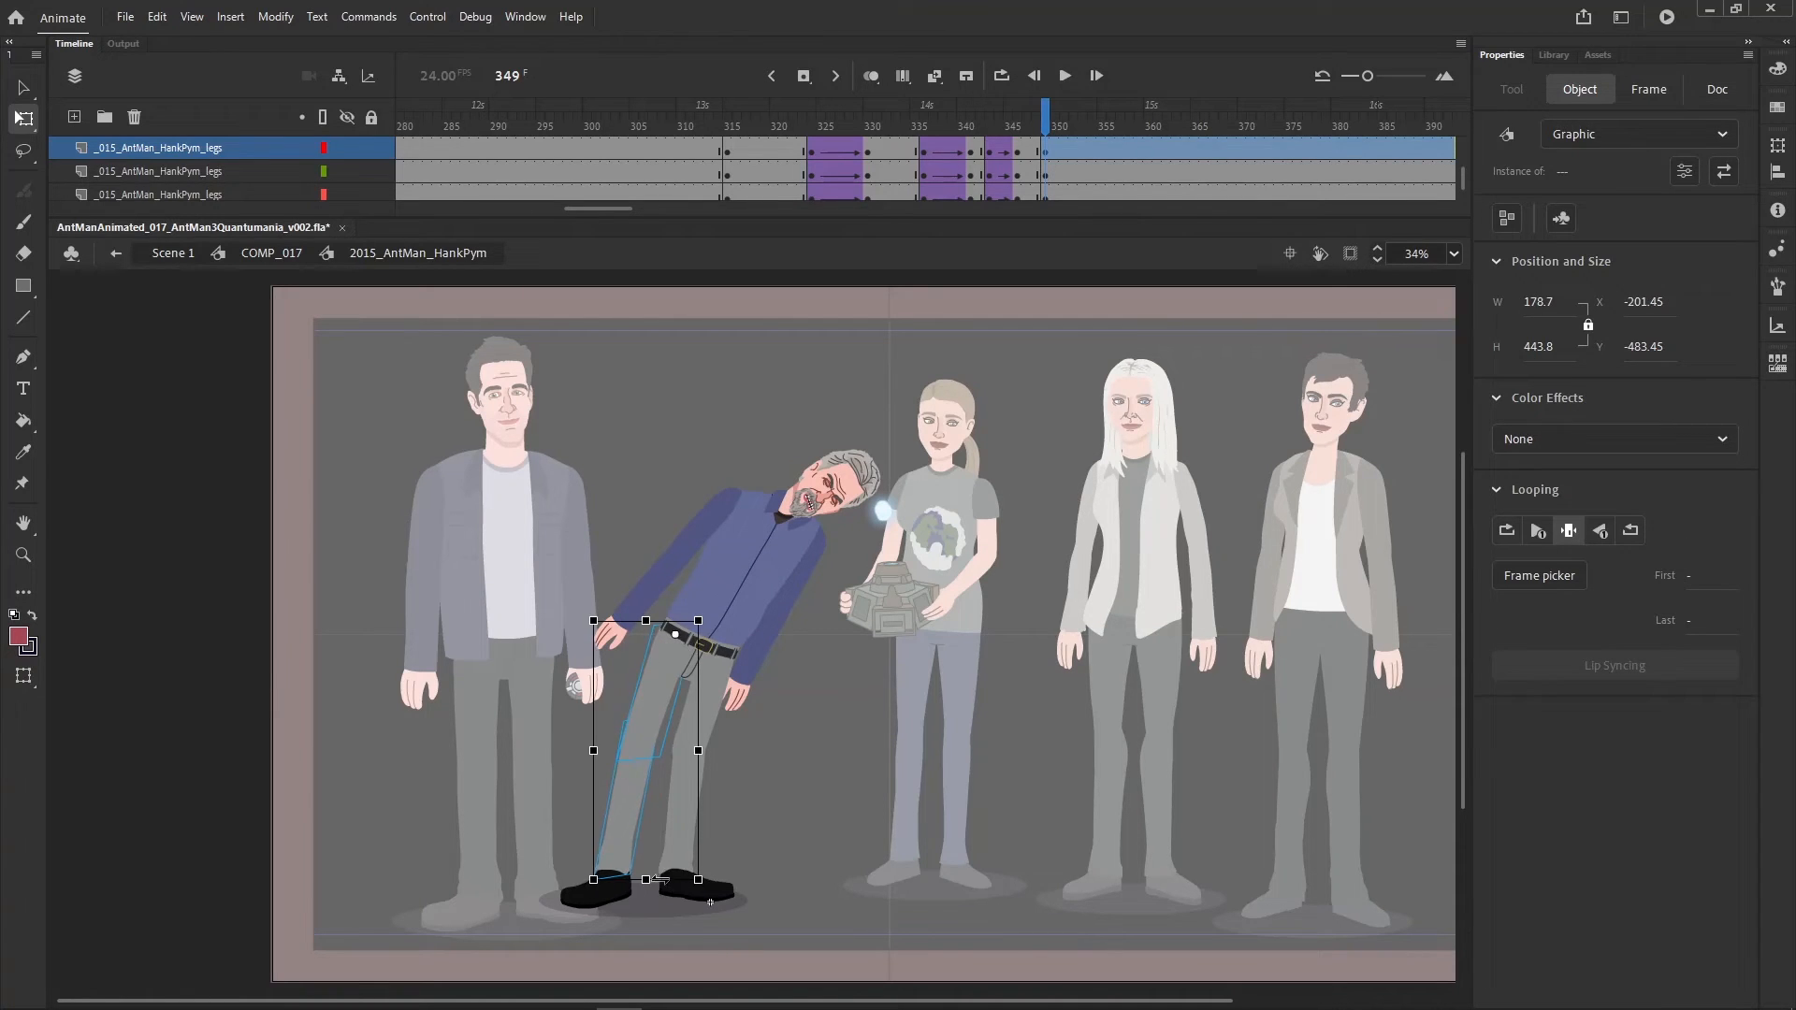
{"action": "left_click_drag", "start_coordinate": [660, 880], "coordinate": [665, 882]}
{"action": "left_click", "coordinate": [836, 722]}
- Select the arm and hand nearer the man in the jacket, set the pivot at the shoulder, and adjust the arm's hang
{"action": "left_click_drag", "start_coordinate": [568, 451], "coordinate": [619, 646]}
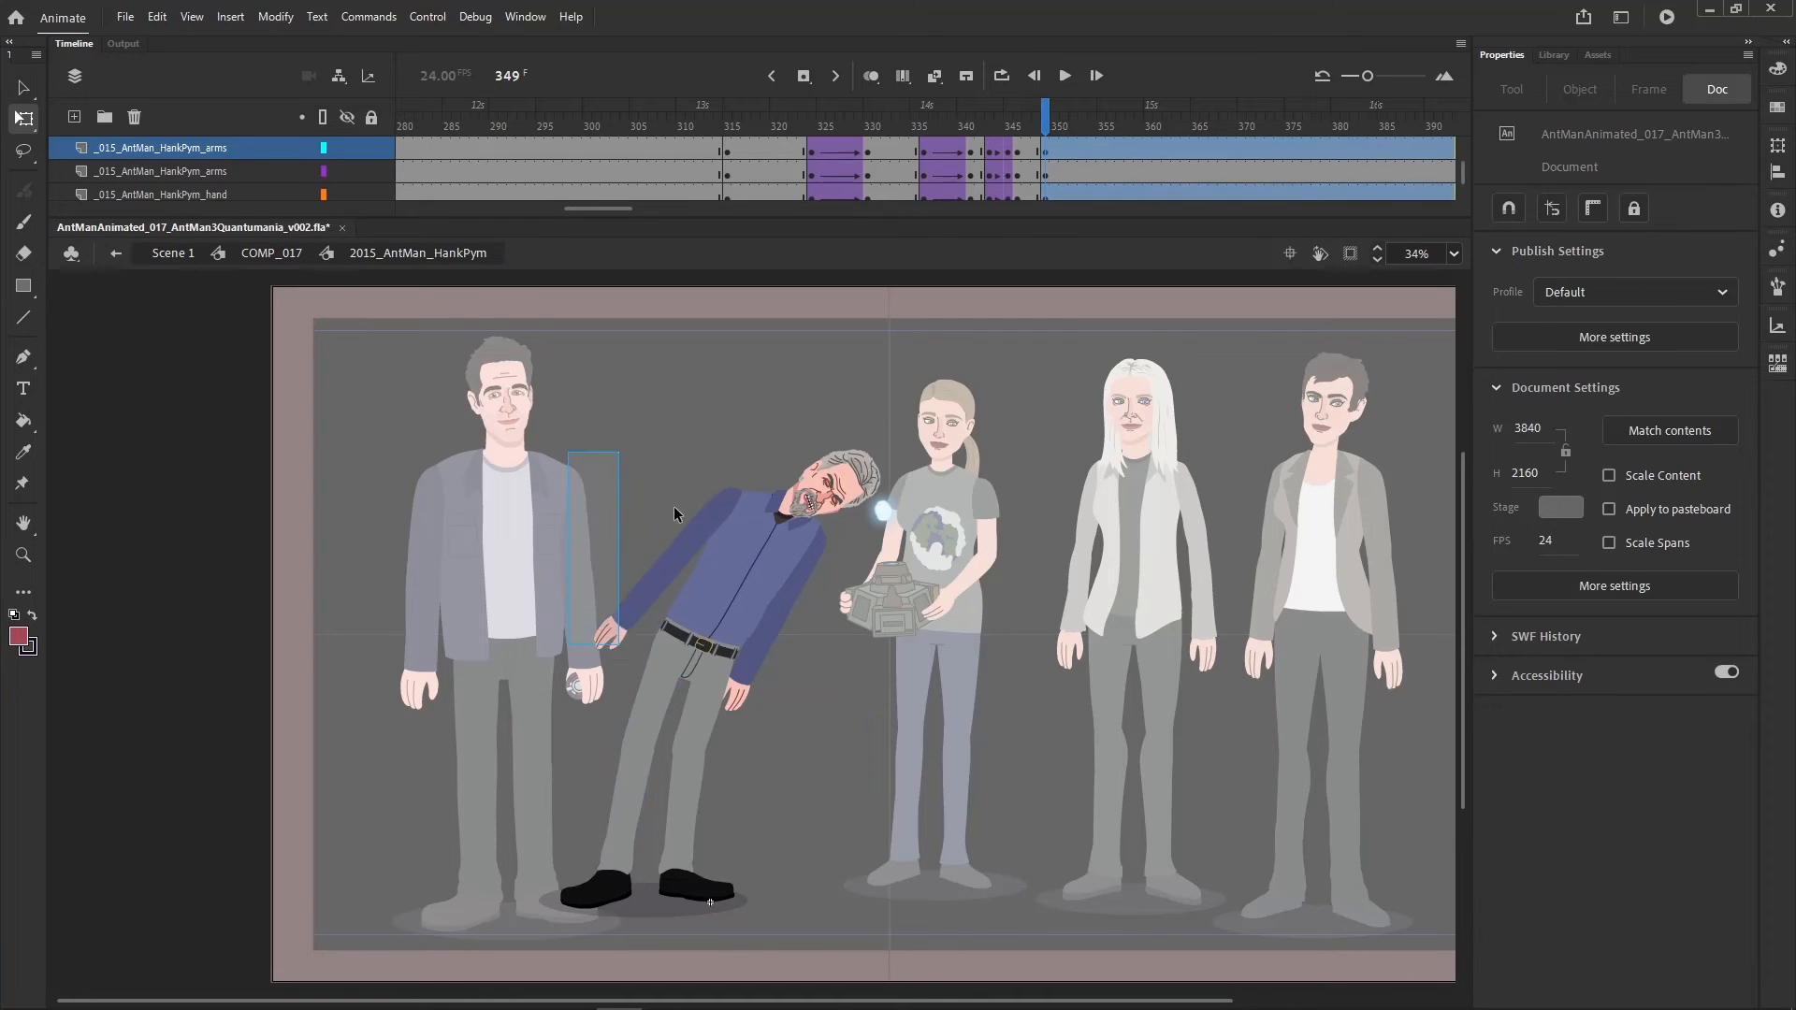
{"action": "left_click_drag", "start_coordinate": [732, 493], "coordinate": [731, 498]}
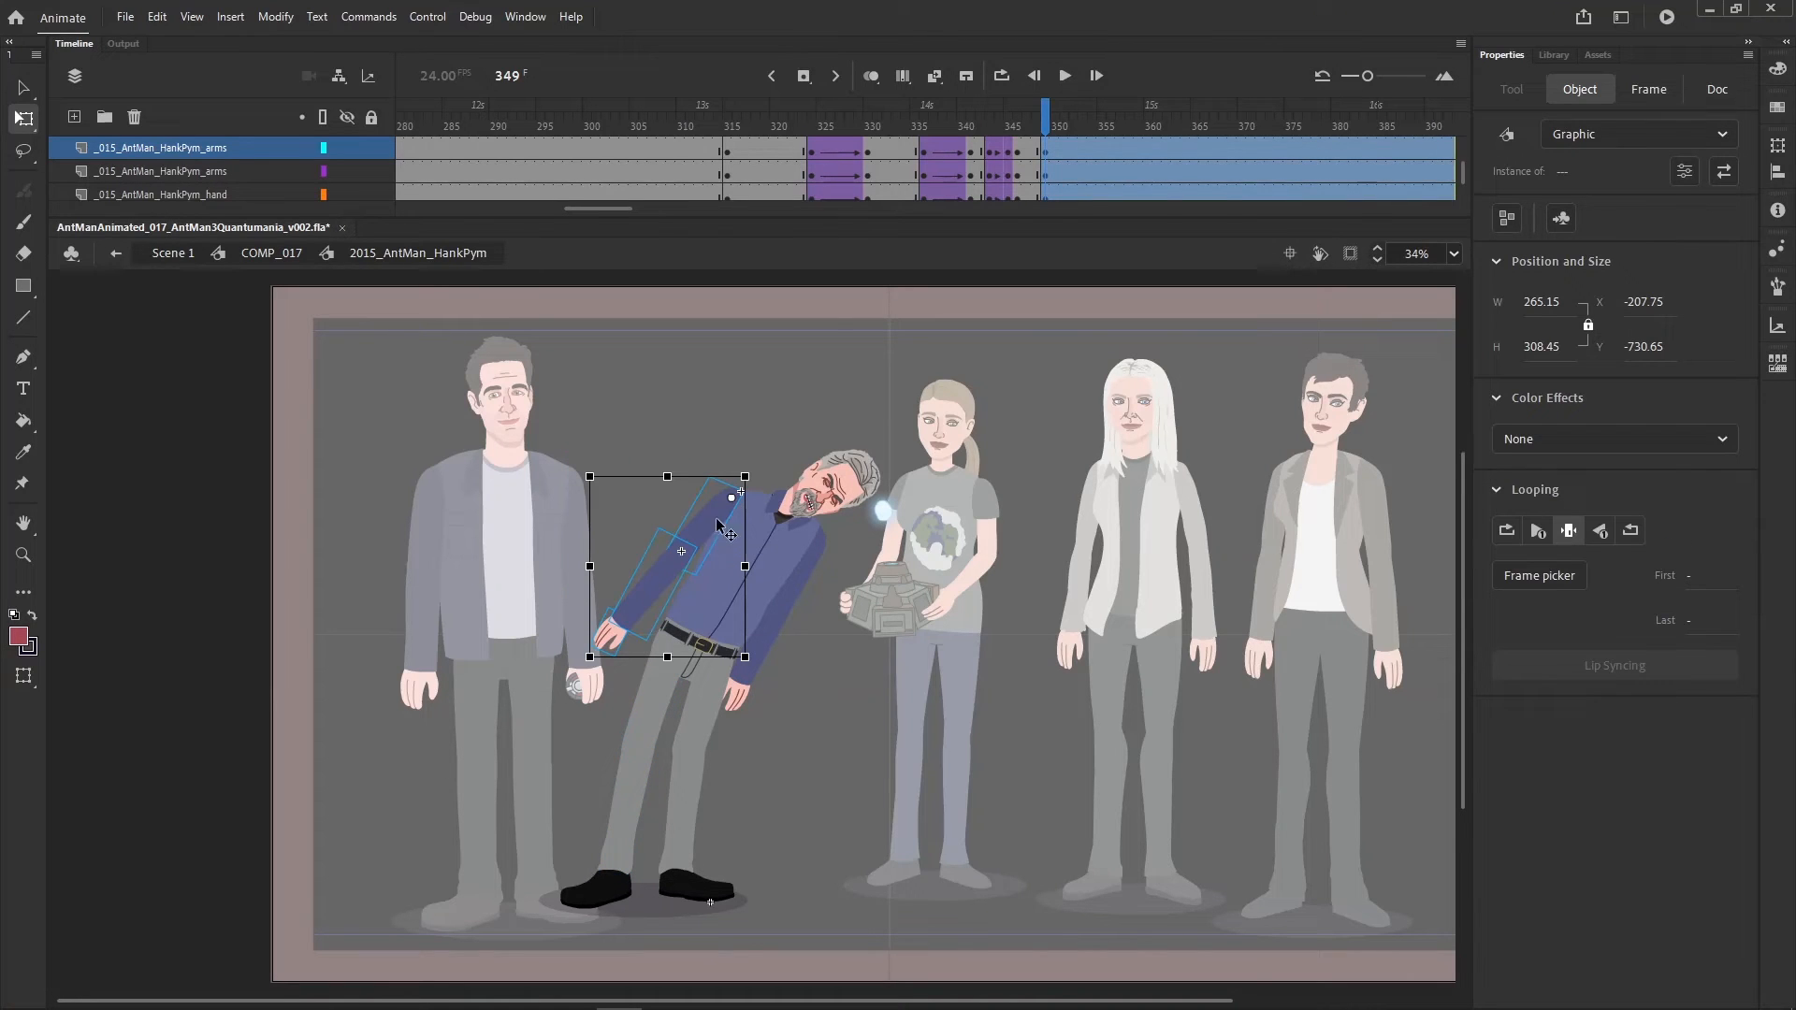
{"action": "left_click_drag", "start_coordinate": [607, 686], "coordinate": [678, 671]}
- Set the other arm's pivot near its shoulder and skew the arm and hand slightly to adjust how they hang
{"action": "left_click_drag", "start_coordinate": [780, 727], "coordinate": [820, 526]}
{"action": "left_click", "coordinate": [824, 549], "text": "shift"}
{"action": "key", "text": "ctrl+z"}
{"action": "left_click_drag", "start_coordinate": [778, 618], "coordinate": [812, 529]}
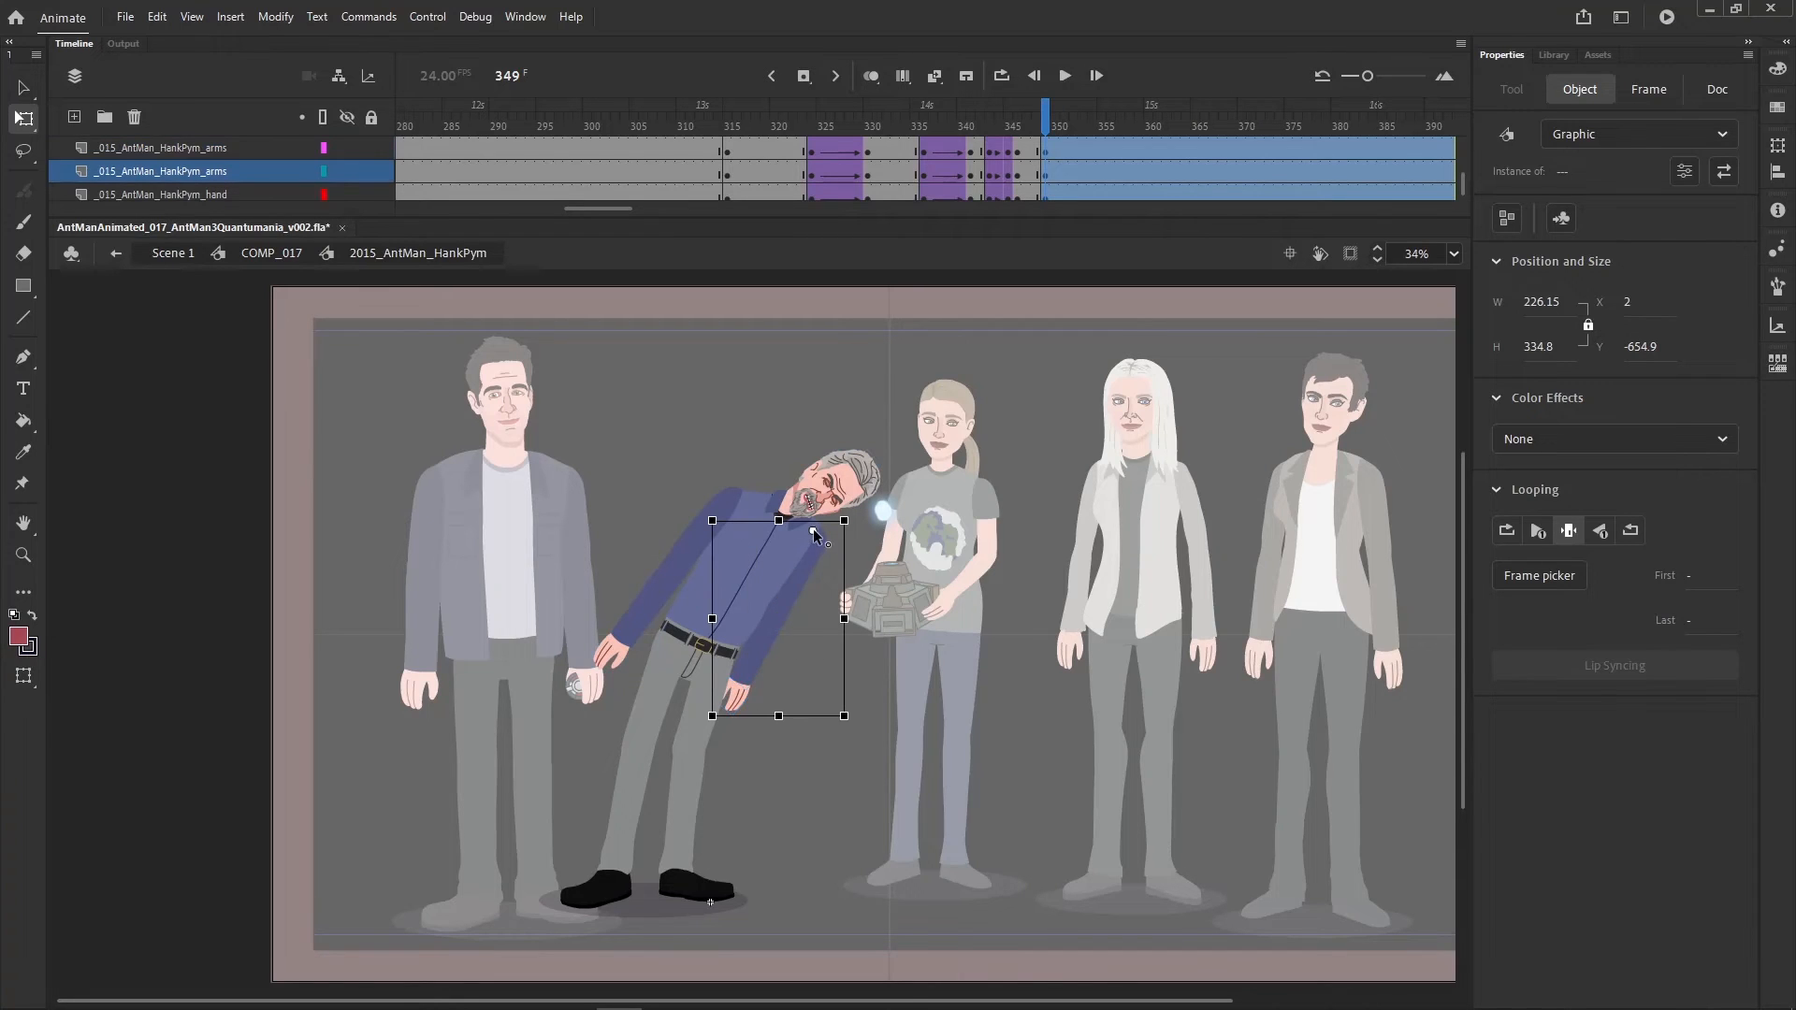
{"action": "left_click_drag", "start_coordinate": [780, 716], "coordinate": [770, 713]}
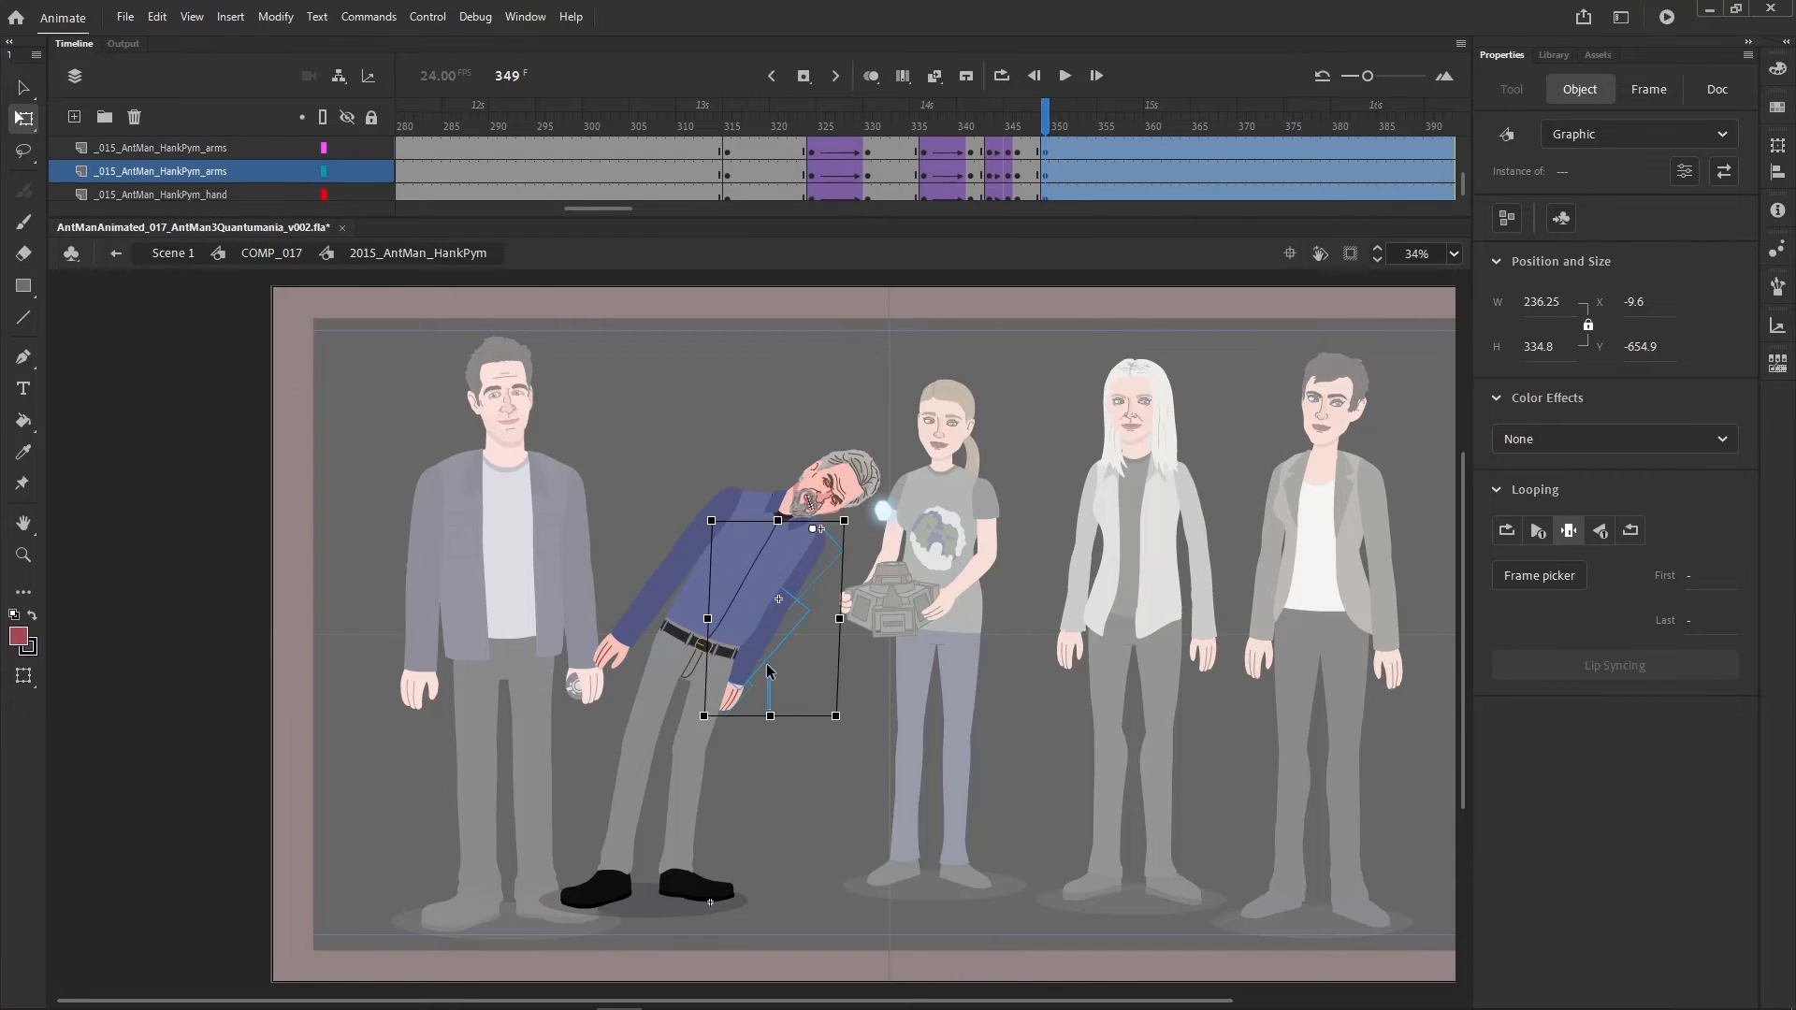
{"action": "left_click", "coordinate": [790, 569], "text": "shift"}
{"action": "left_click", "coordinate": [792, 588], "text": "shift"}
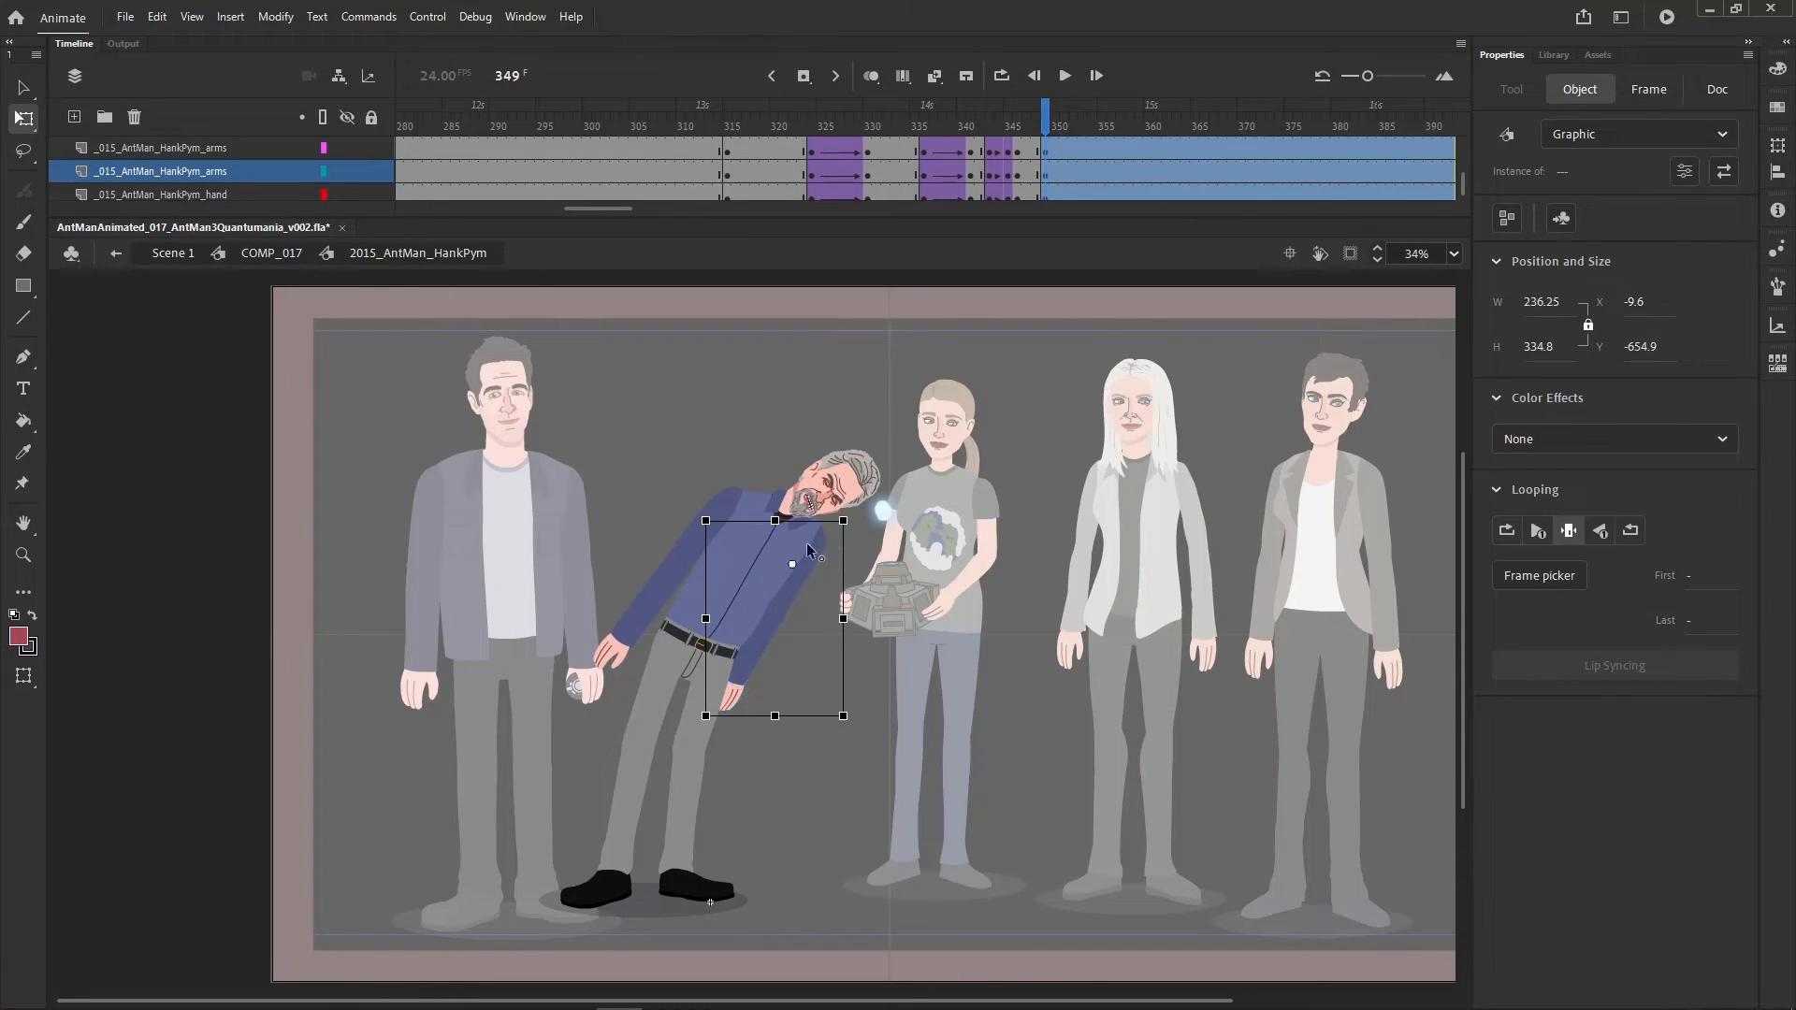
{"action": "left_click_drag", "start_coordinate": [775, 715], "coordinate": [780, 721]}
{"action": "left_click", "coordinate": [720, 858]}
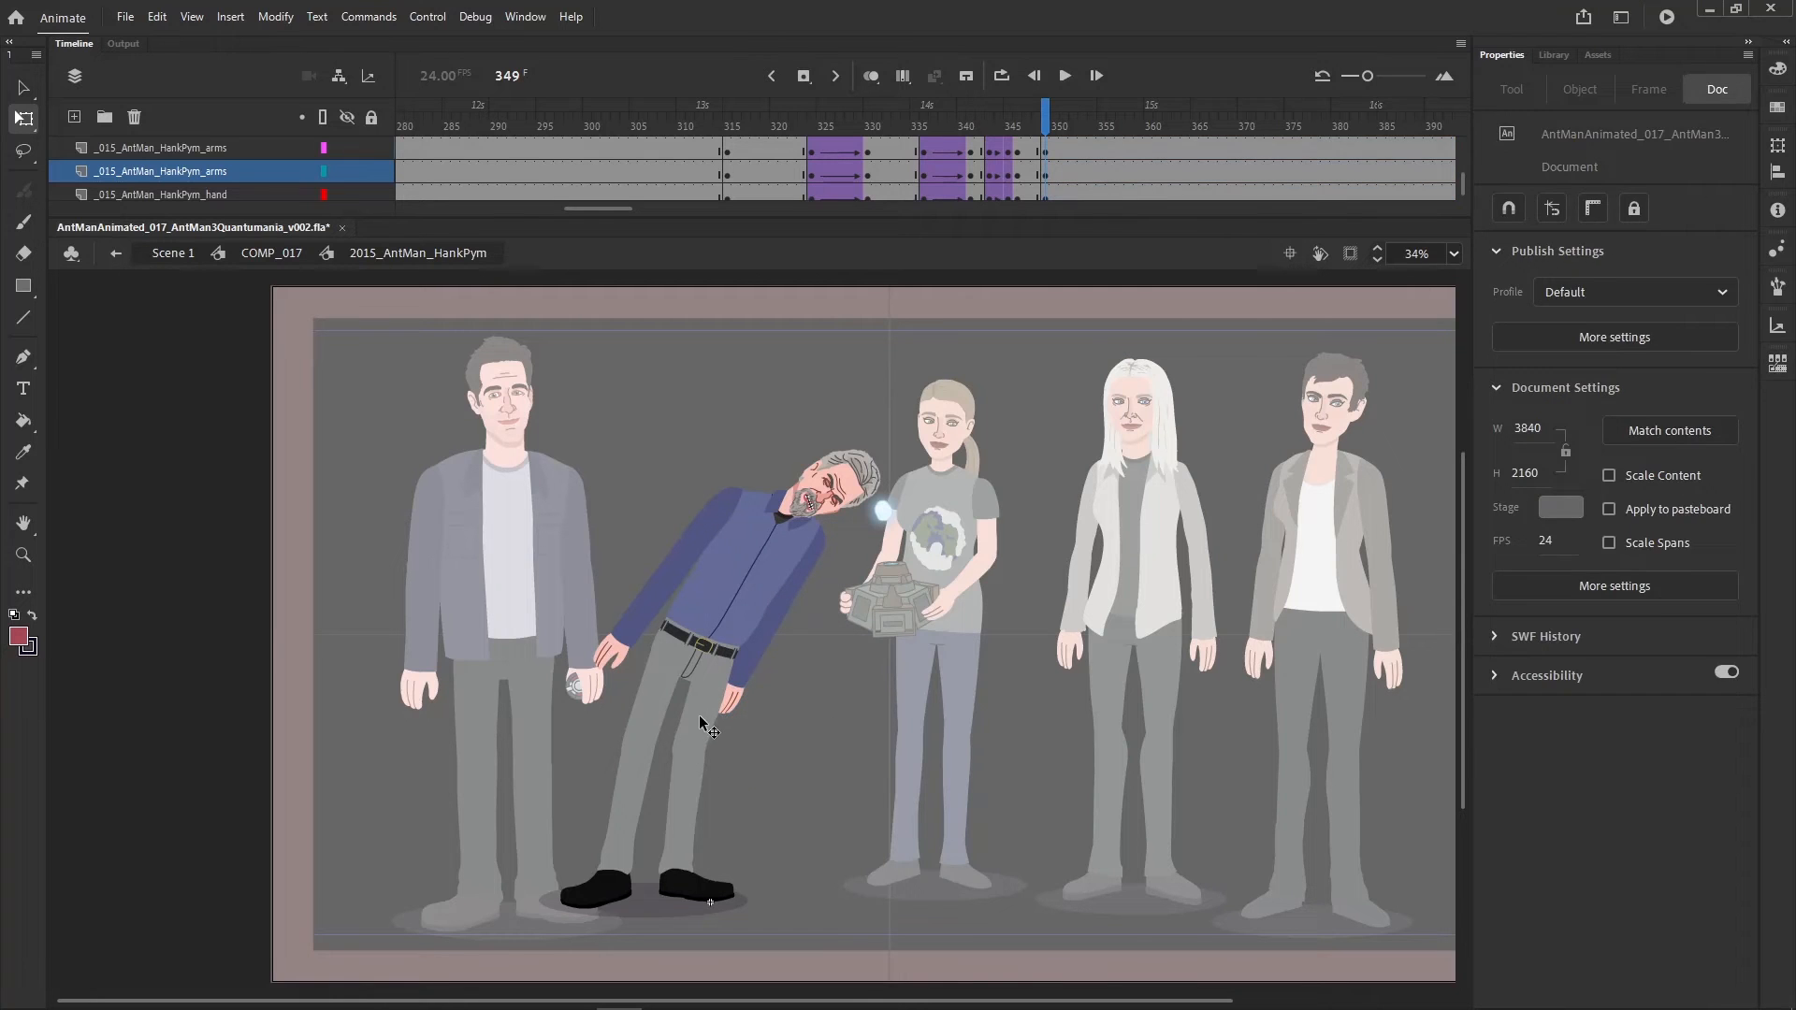
- Adjust the thigh nearer the girl, then slightly shorten and skew its lower leg and shoe to fit at the knee
{"action": "left_click", "coordinate": [699, 715]}
{"action": "left_click_drag", "start_coordinate": [681, 759], "coordinate": [684, 756]}
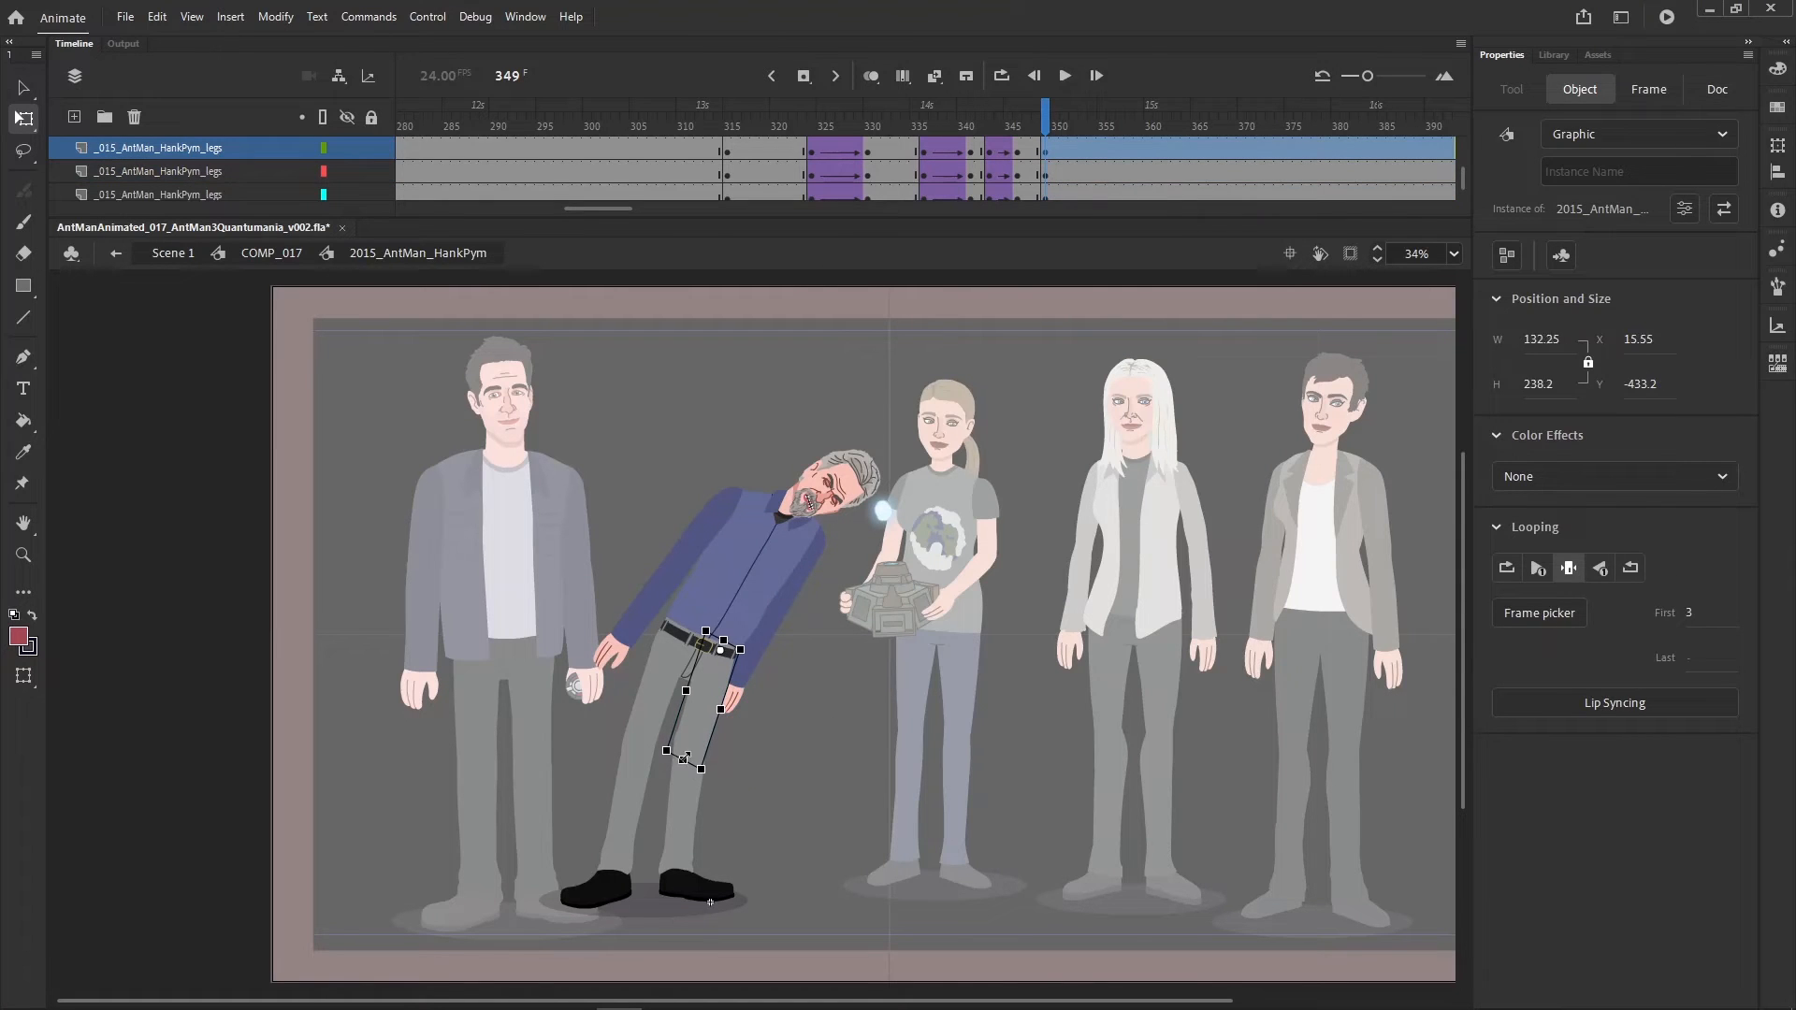
{"action": "left_click", "coordinate": [713, 786]}
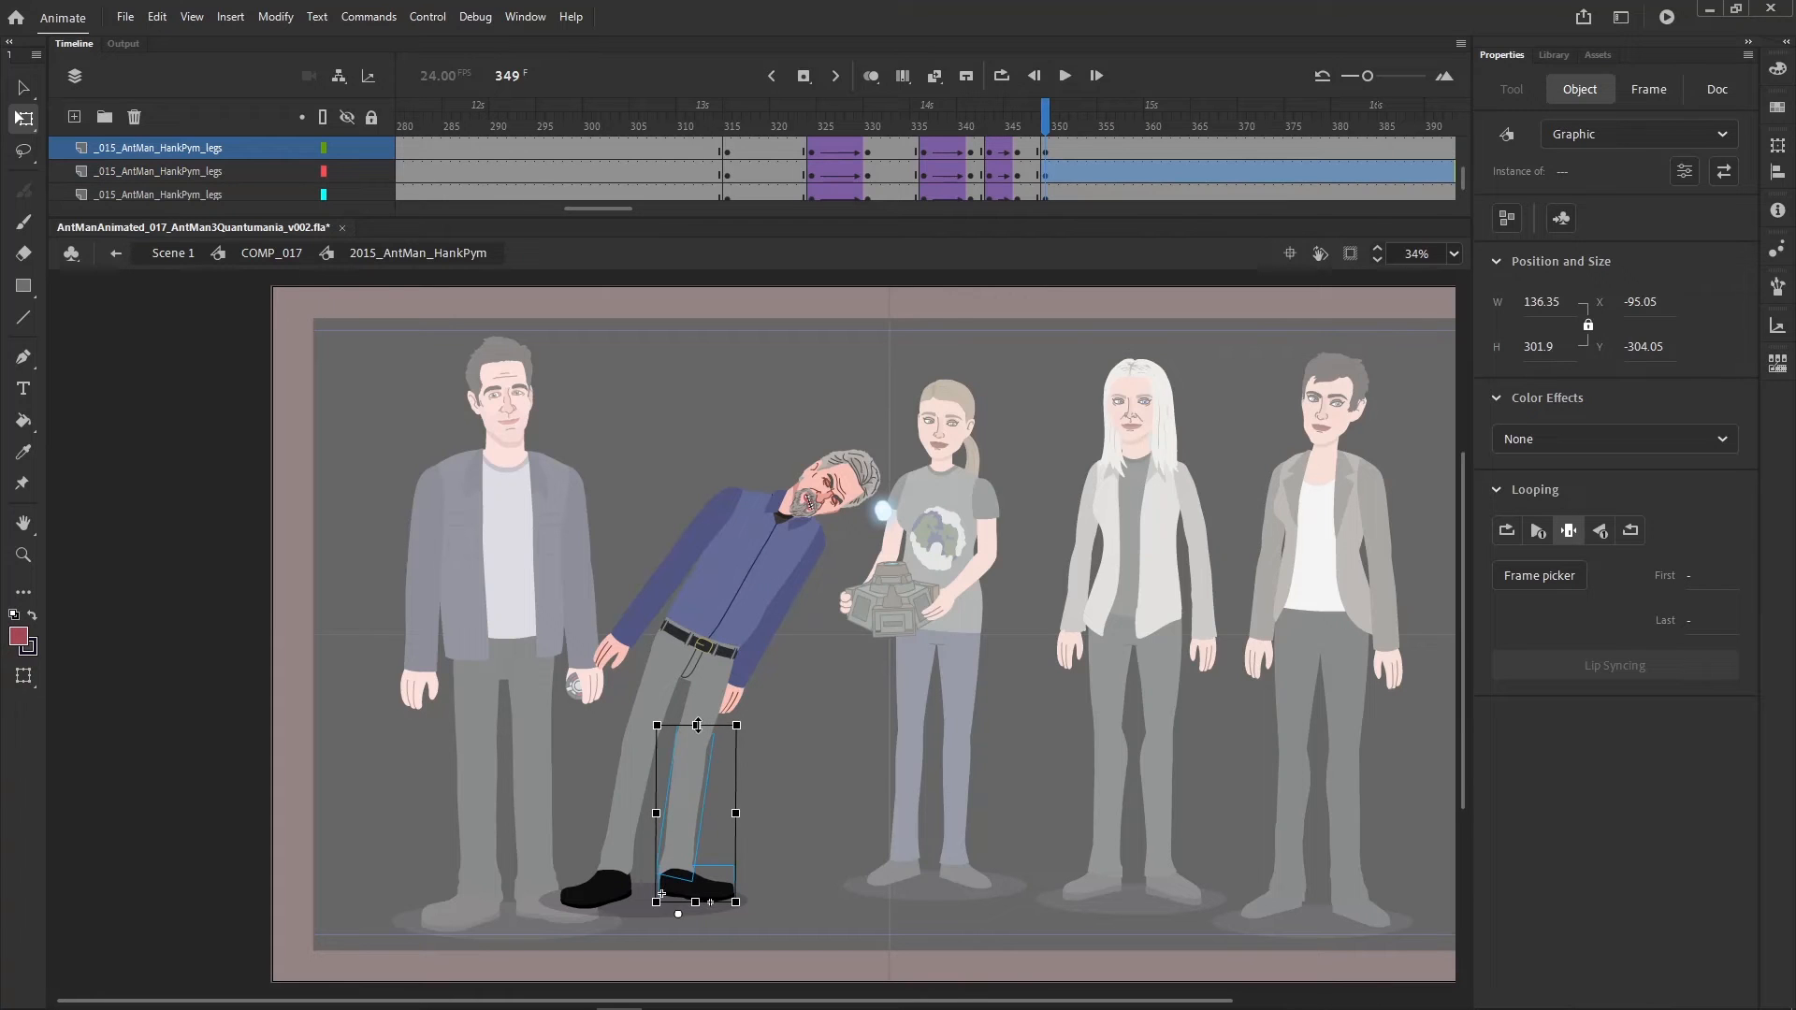
{"action": "left_click_drag", "start_coordinate": [696, 725], "coordinate": [697, 729]}
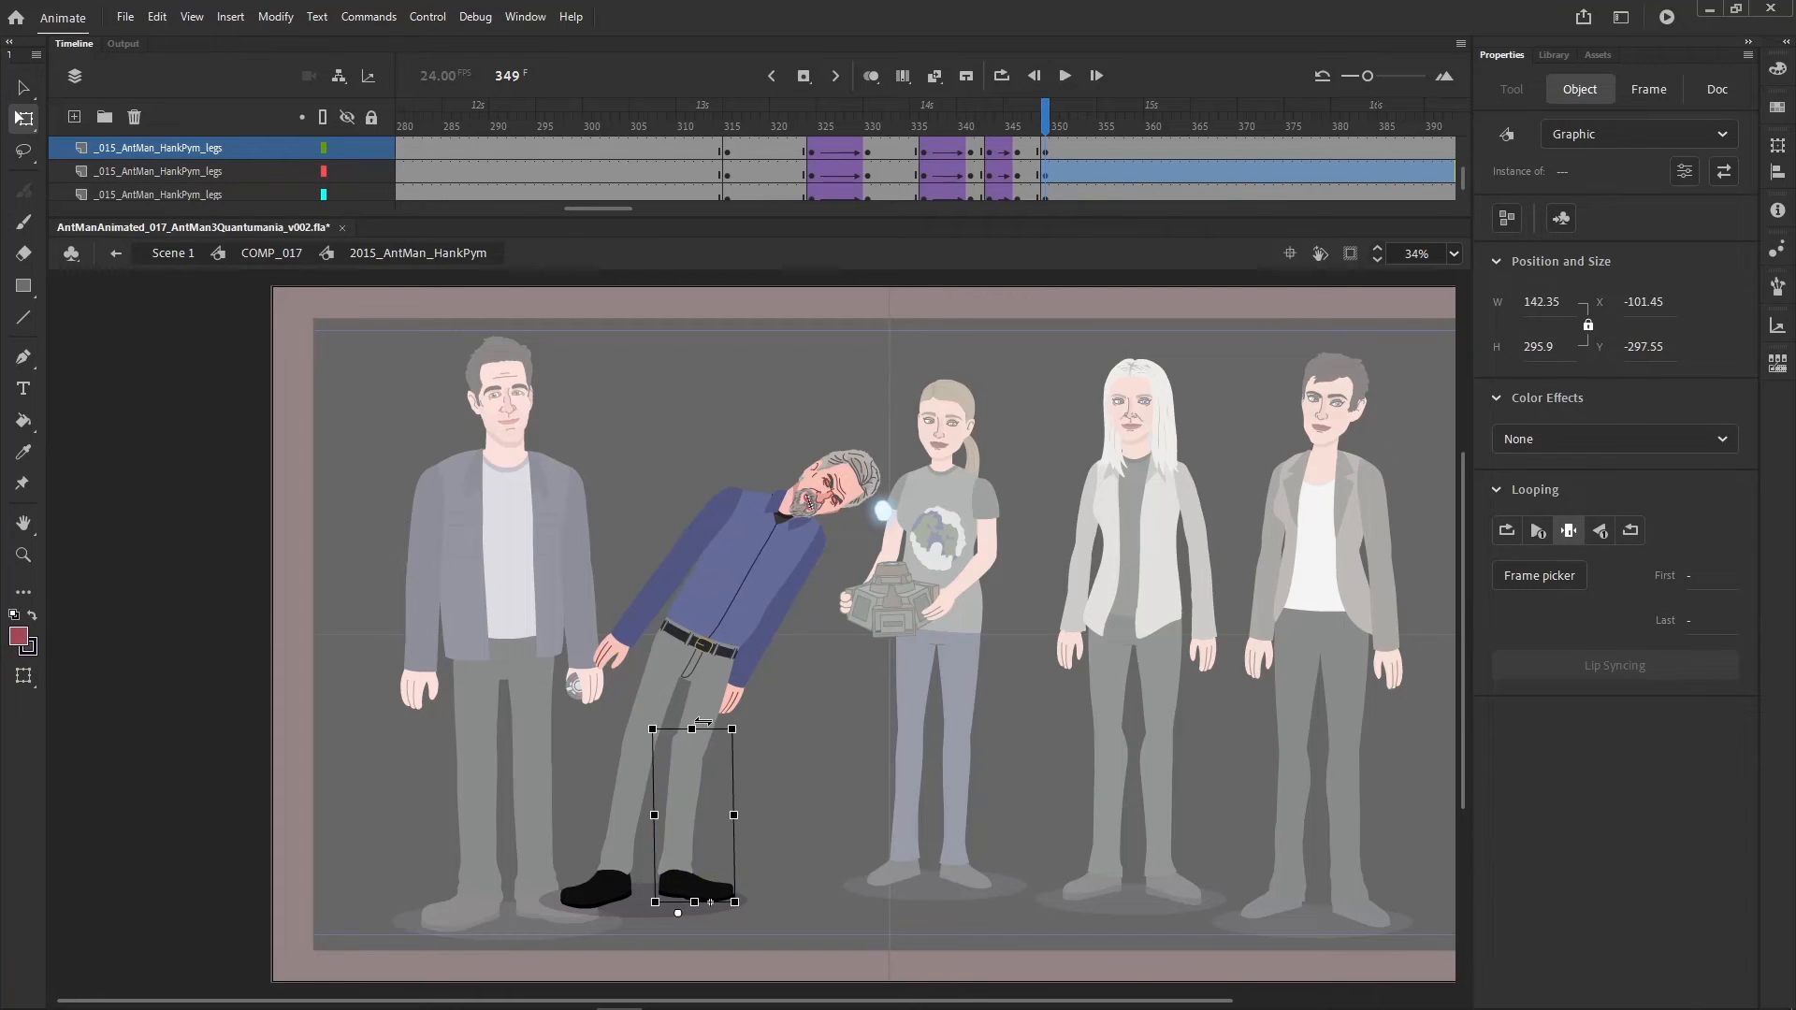
- Step back and forth between frames 348 and 349 to compare the two leaning poses
{"action": "left_click", "coordinate": [1001, 480]}
{"action": "key", "text": "comma"}
{"action": "key", "text": "period"}
{"action": "key", "text": "comma"}
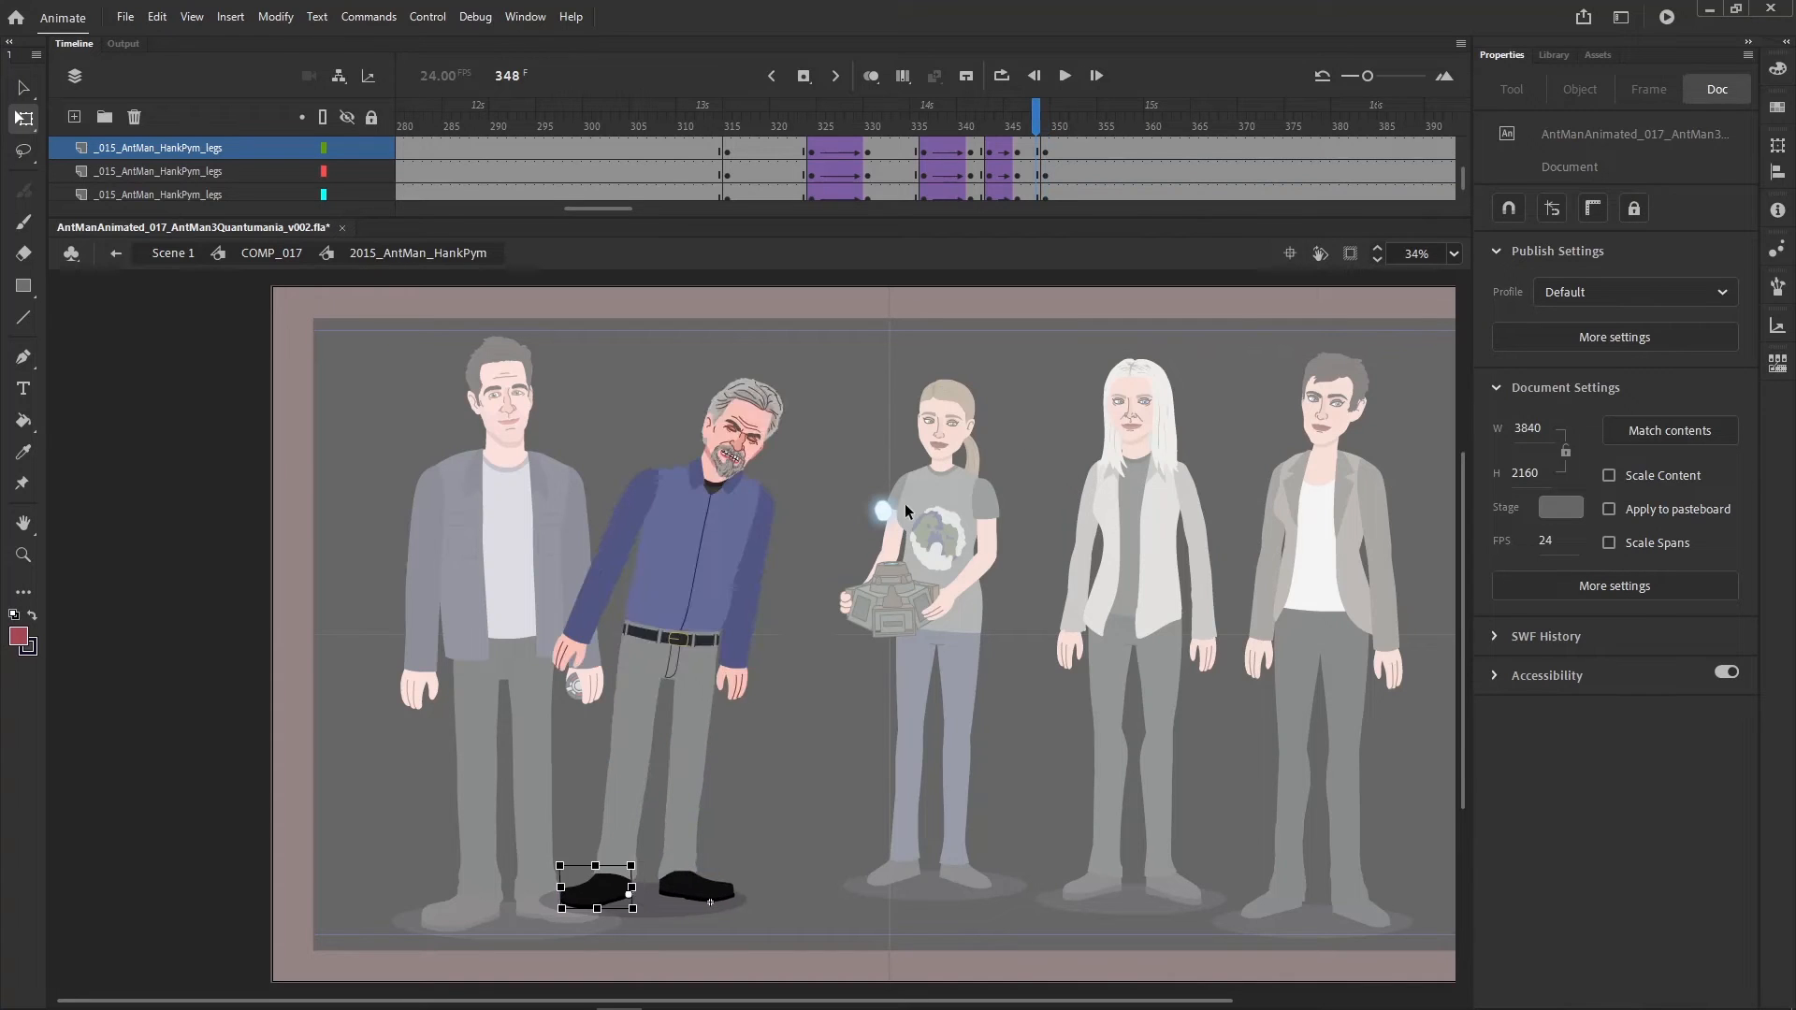
{"action": "key", "text": "period"}
{"action": "key", "text": "comma"}
{"action": "key", "text": "period"}
- Fine-tune the skew of the lower legs on frame 349 so they join the knees and the planted shoes
{"action": "left_click", "coordinate": [643, 745]}
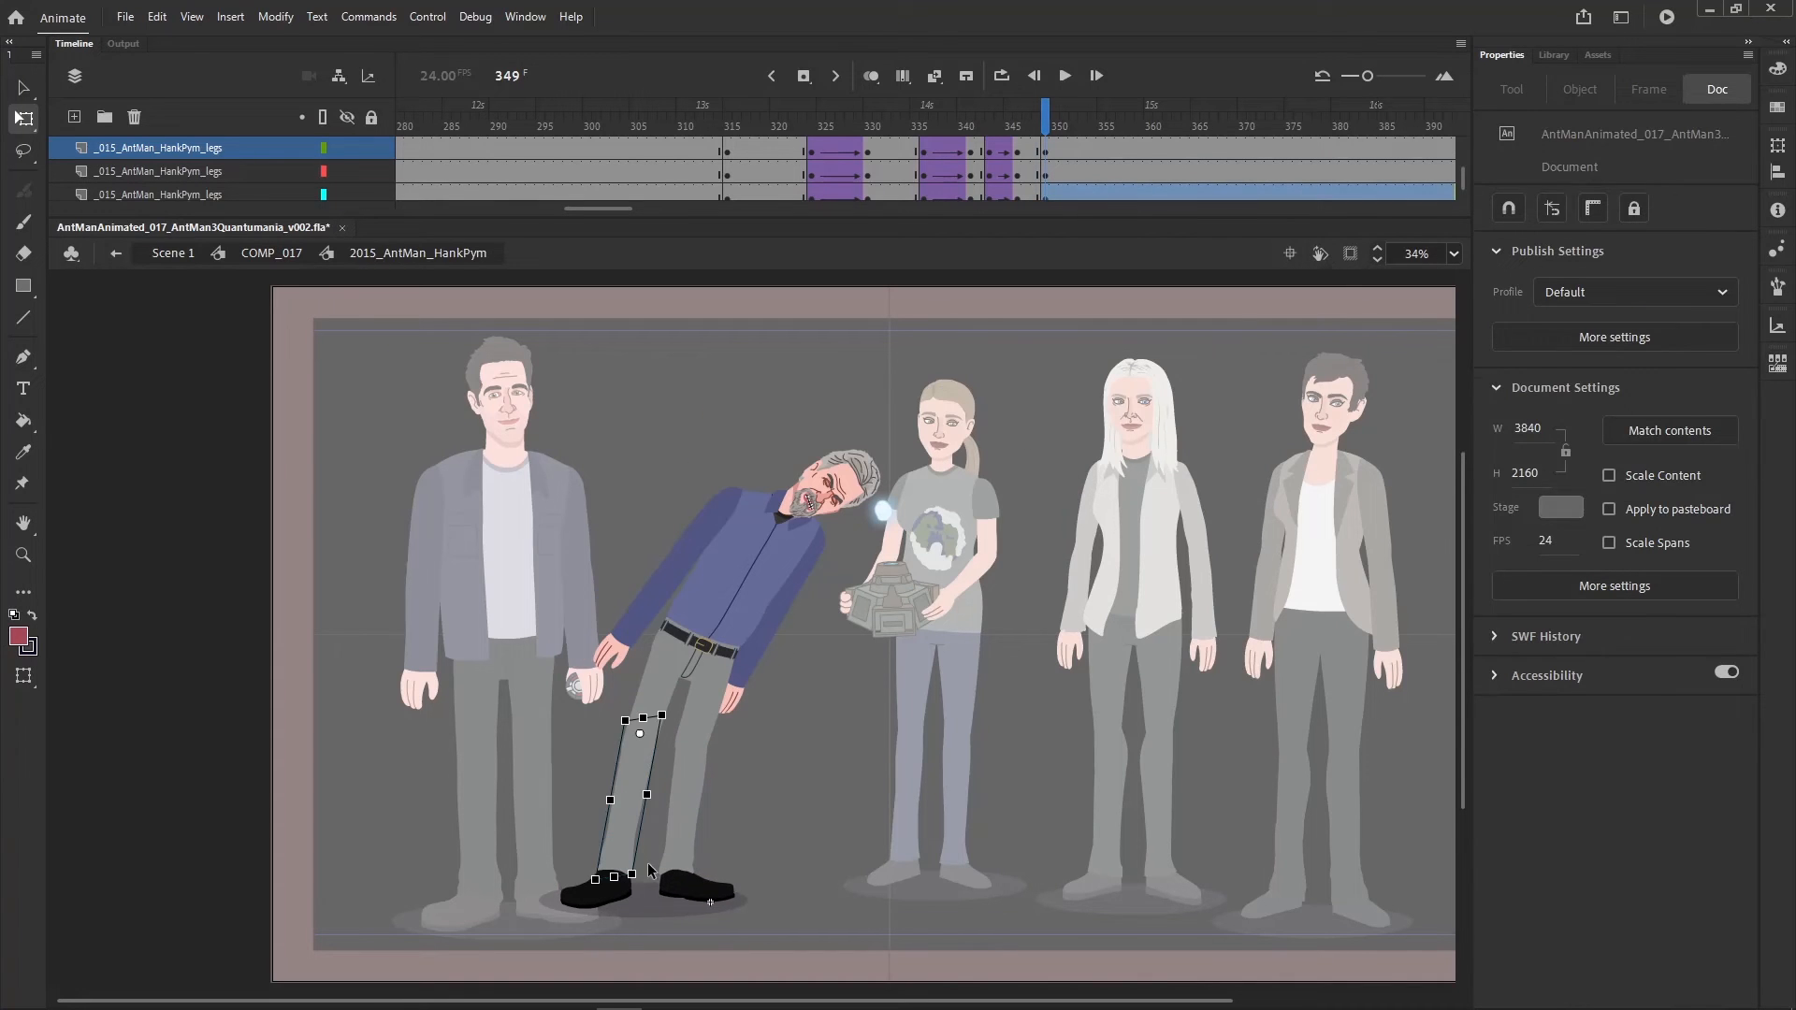
{"action": "left_click", "coordinate": [711, 893]}
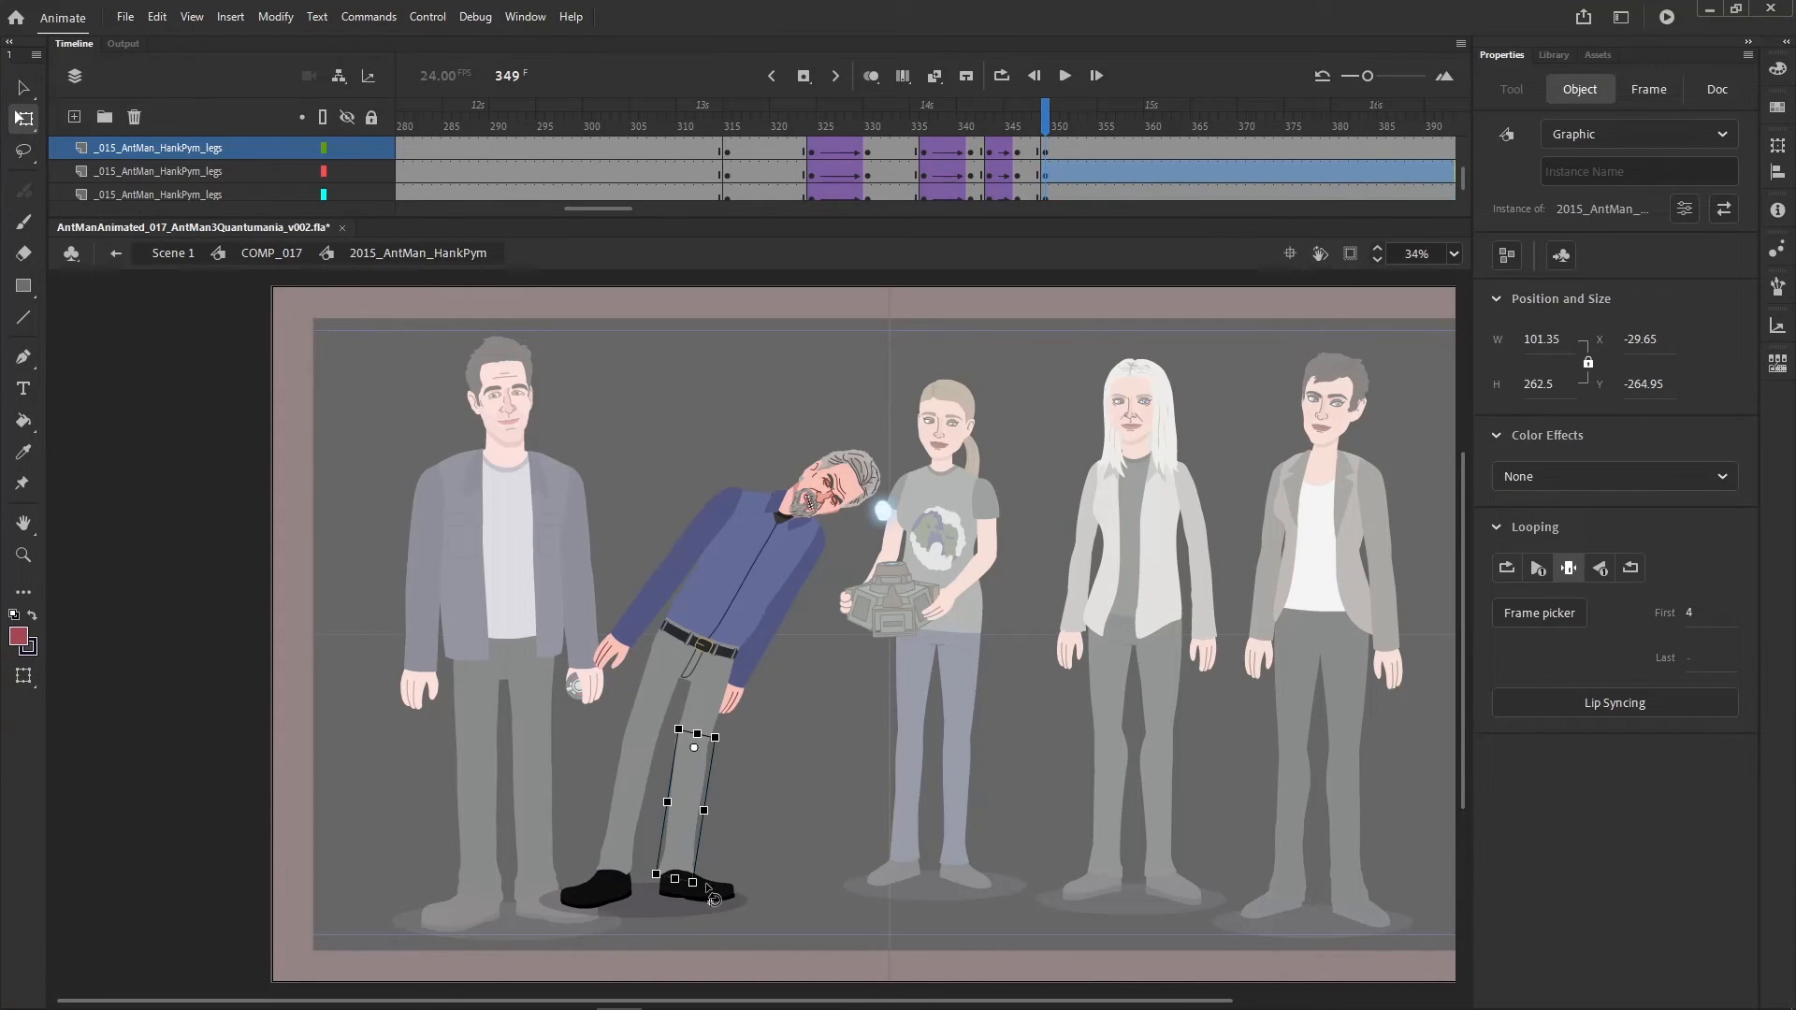
{"action": "left_click", "coordinate": [634, 823]}
{"action": "left_click_drag", "start_coordinate": [642, 804], "coordinate": [643, 805]}
{"action": "left_click_drag", "start_coordinate": [652, 879], "coordinate": [619, 876]}
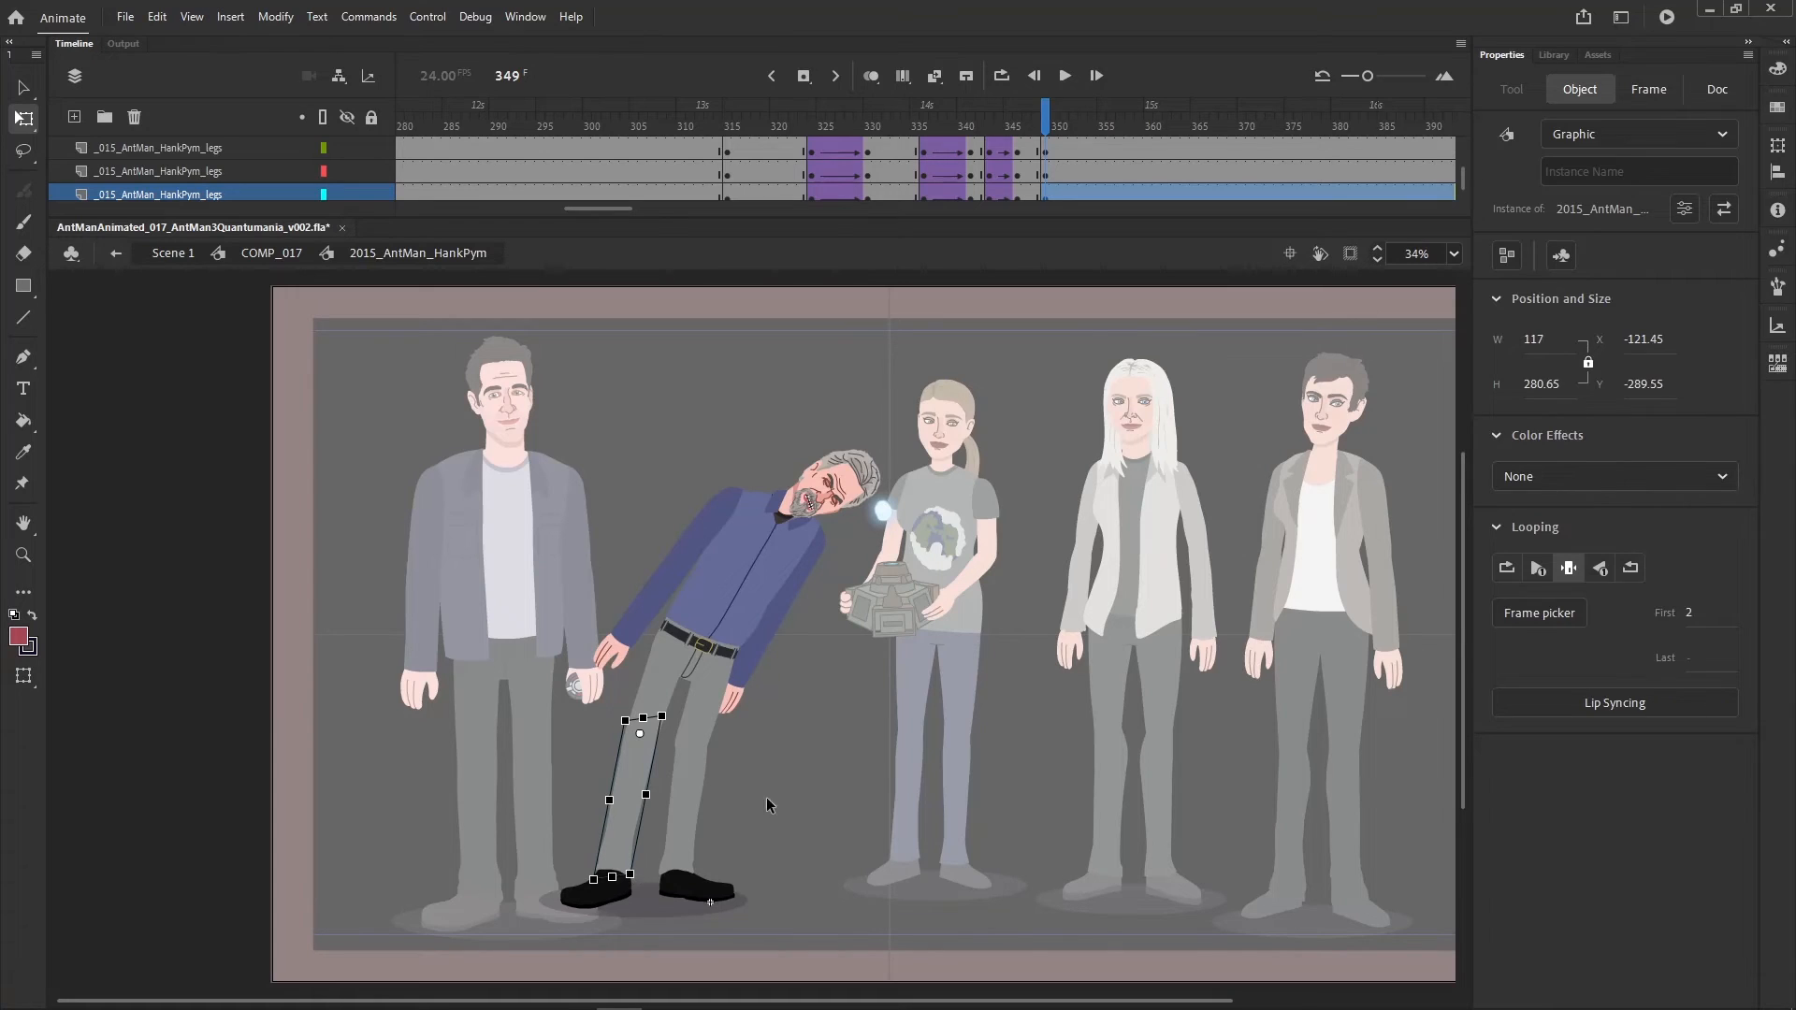
- Flip between frames 348 and 349 to check the legs and shoes across the pose change
{"action": "left_click", "coordinate": [873, 870]}
{"action": "key", "text": "comma"}
{"action": "key", "text": "period"}
{"action": "key", "text": "comma"}
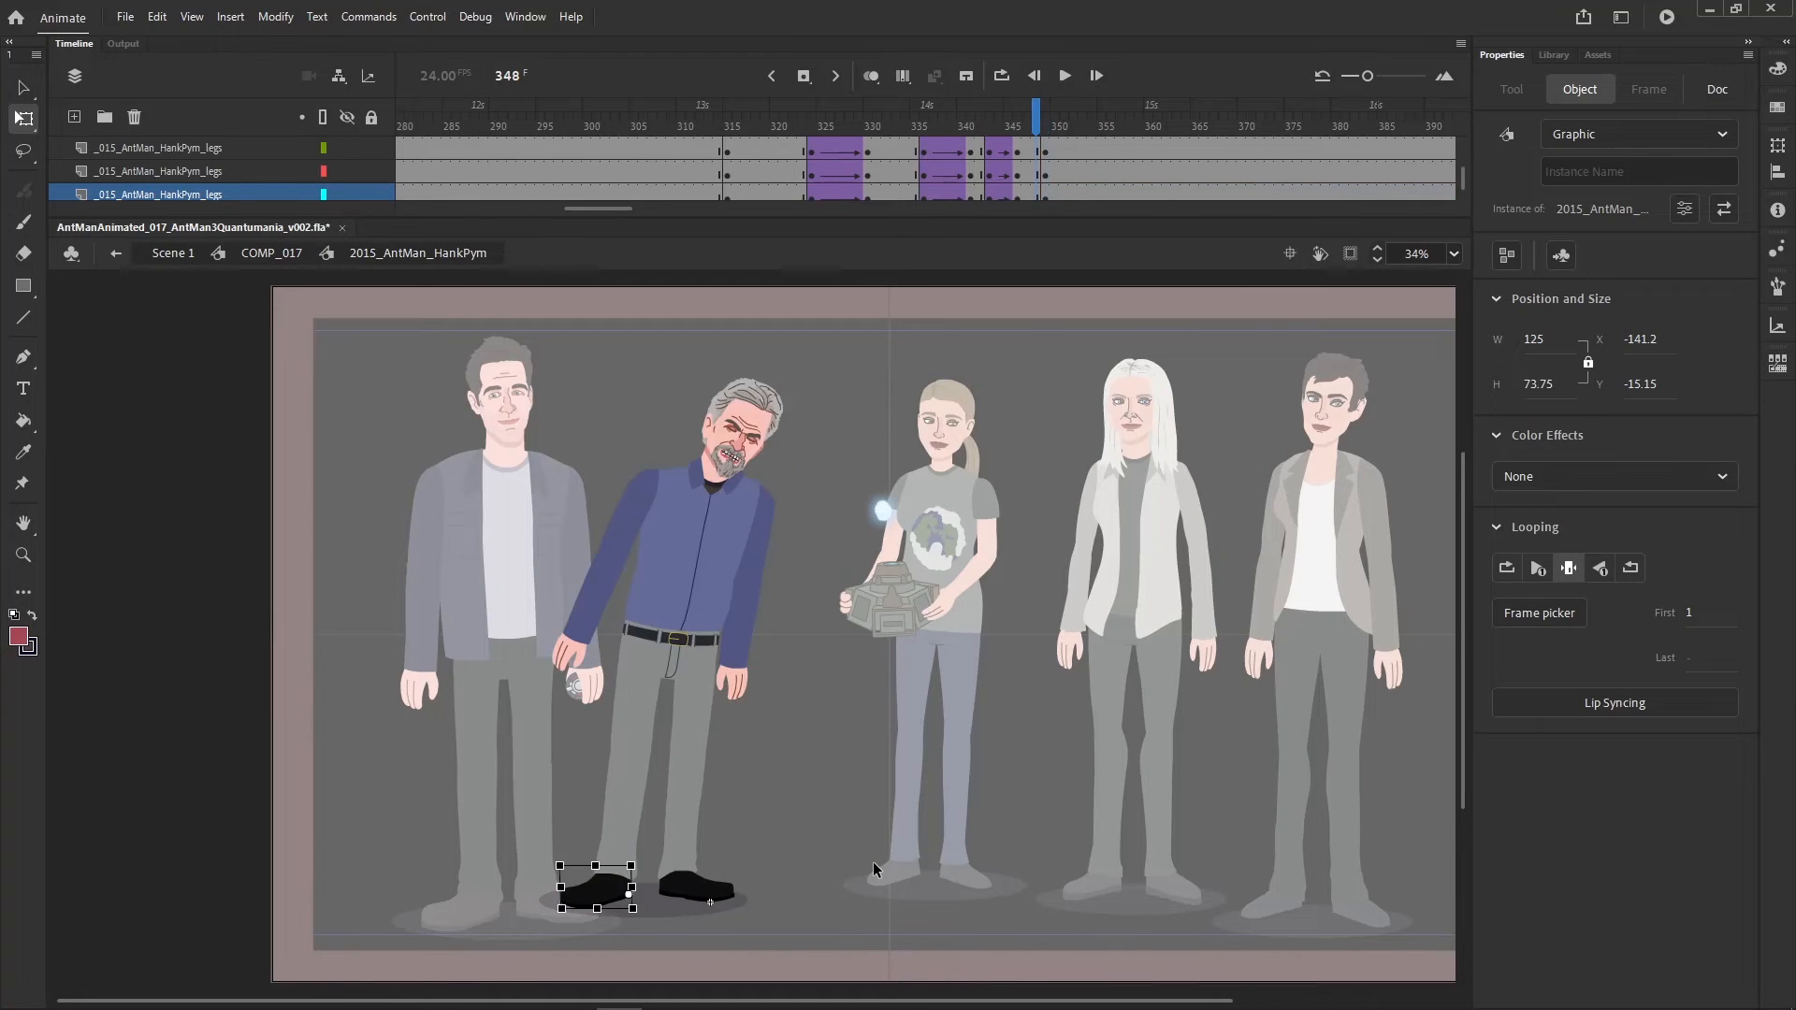
{"action": "key", "text": "period"}
{"action": "key", "text": "comma"}
{"action": "key", "text": "period"}
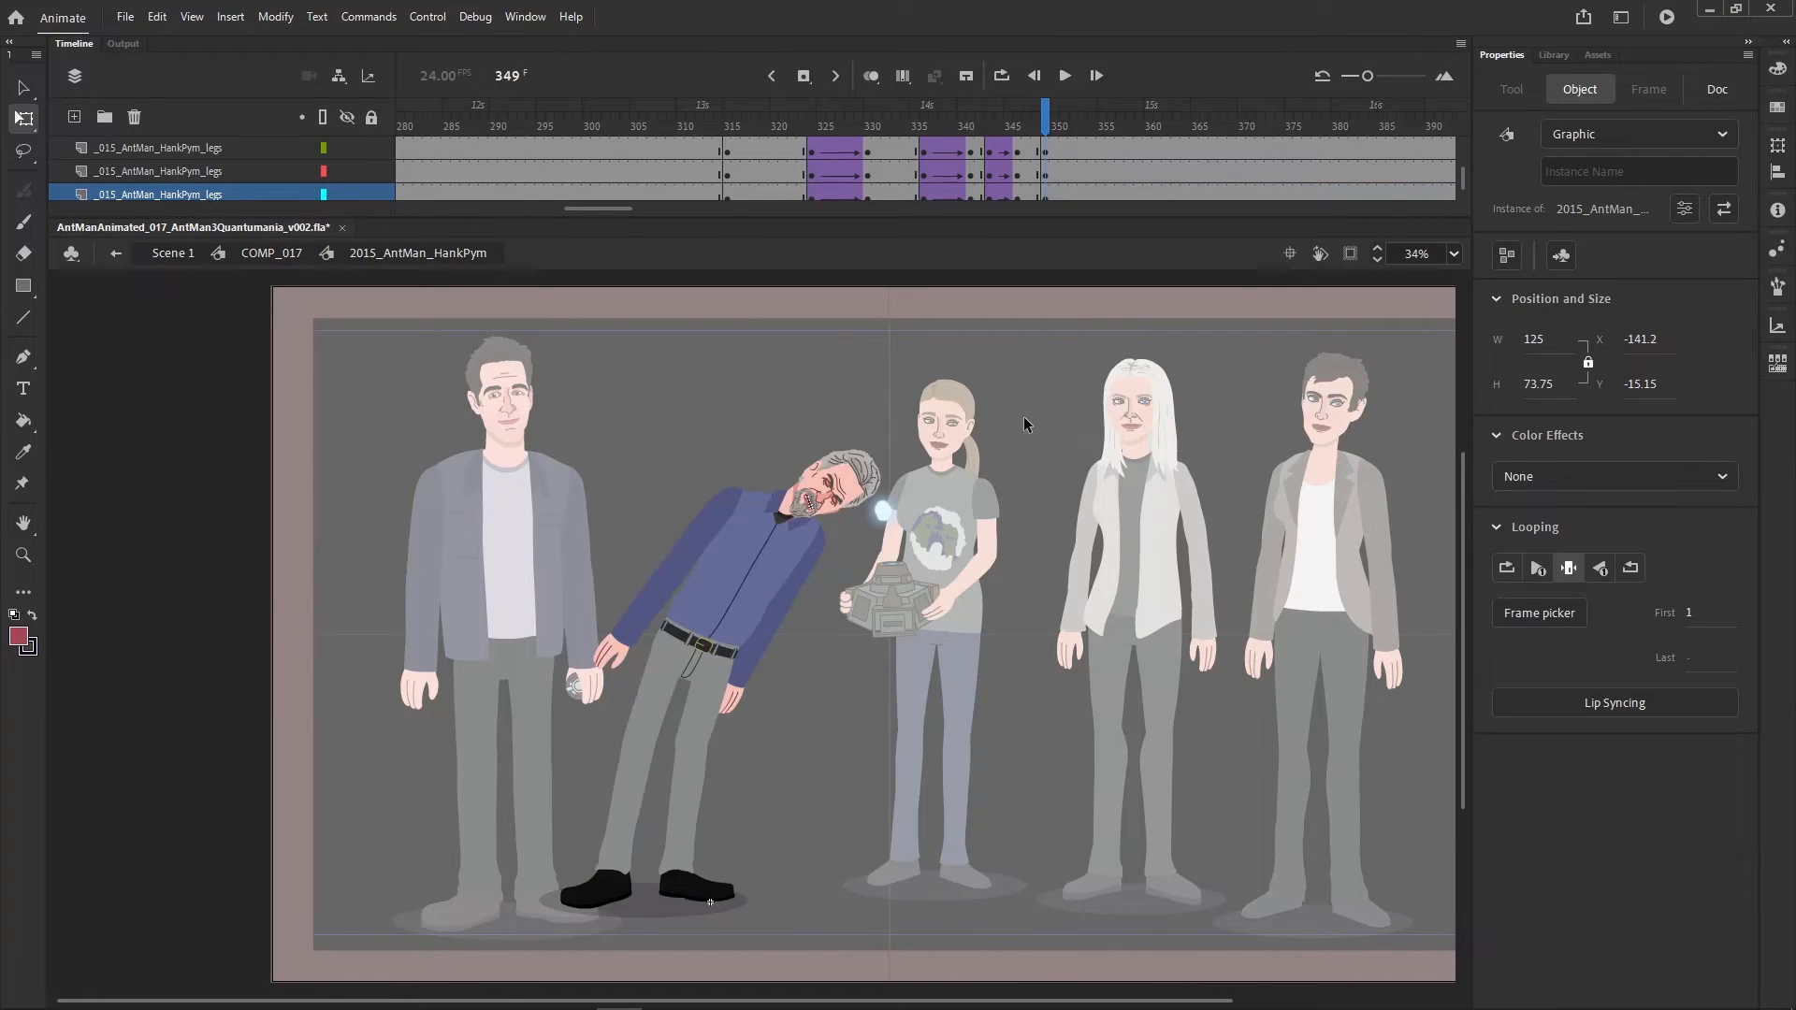
- Widen and slightly skew the leg farther from the girl on frame 349, keeping it joined to the hips and planted shoe
{"action": "left_click", "coordinate": [633, 842]}
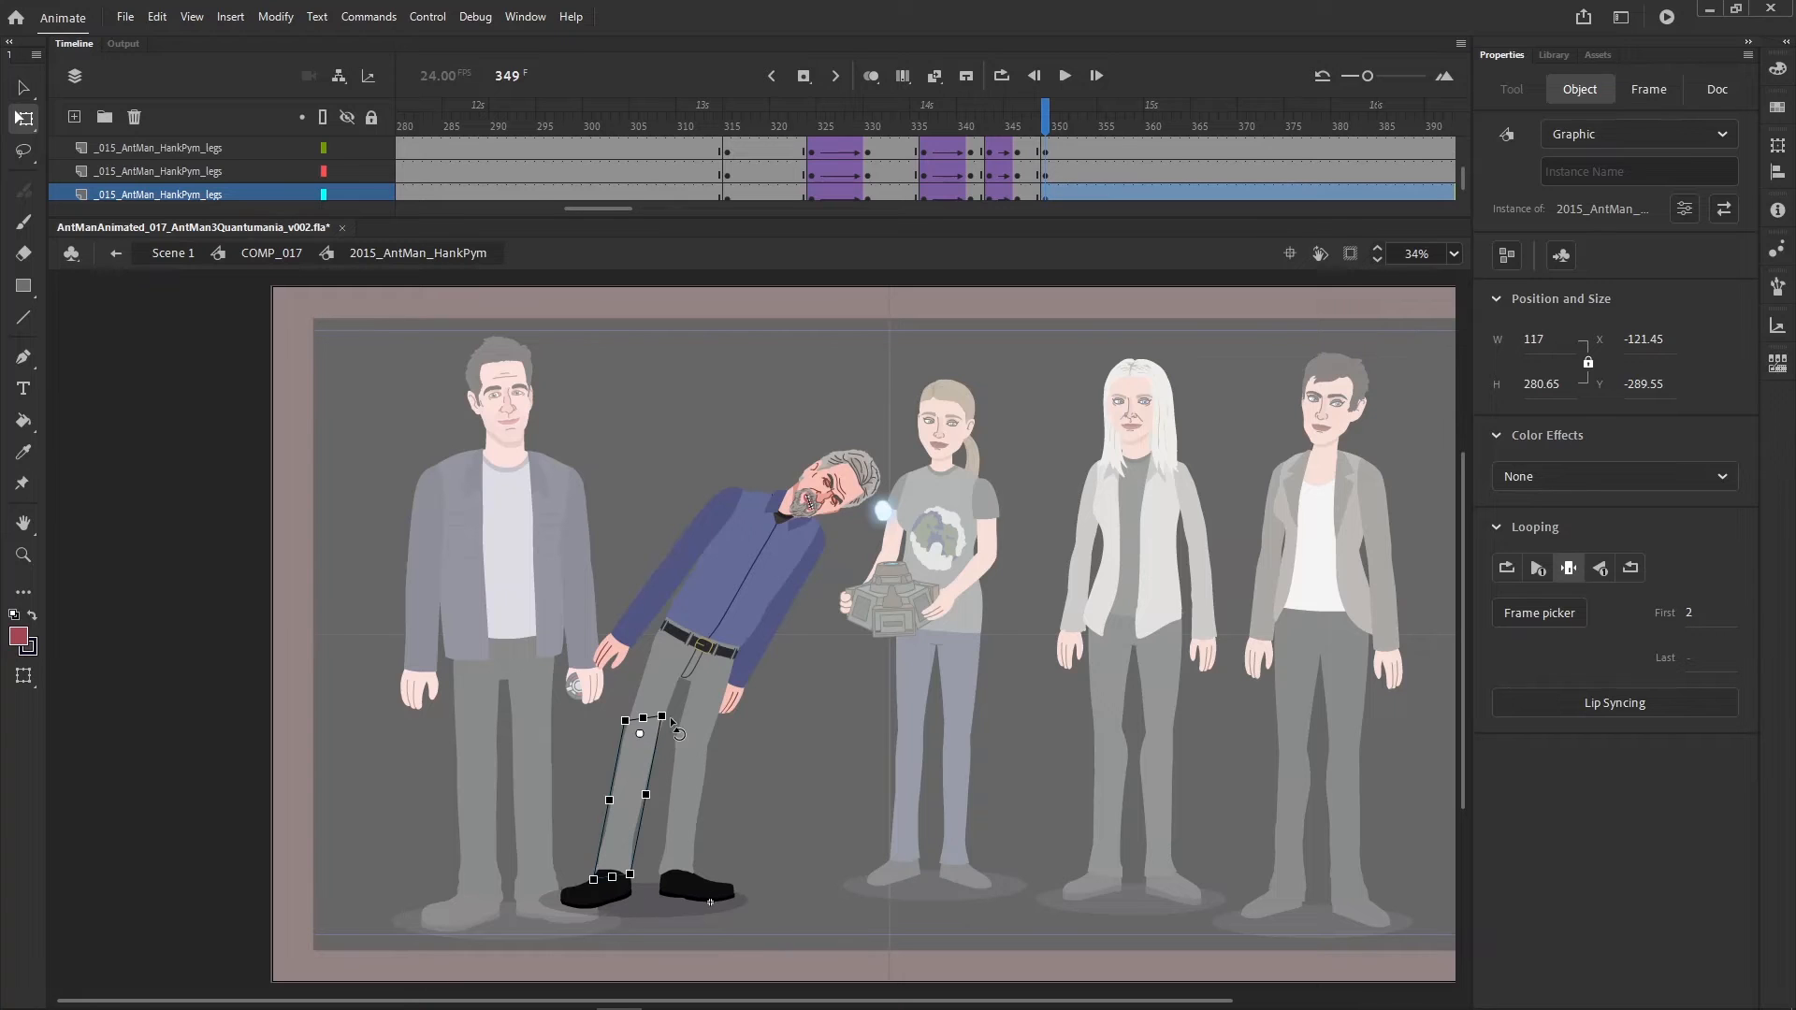
{"action": "left_click", "coordinate": [656, 688]}
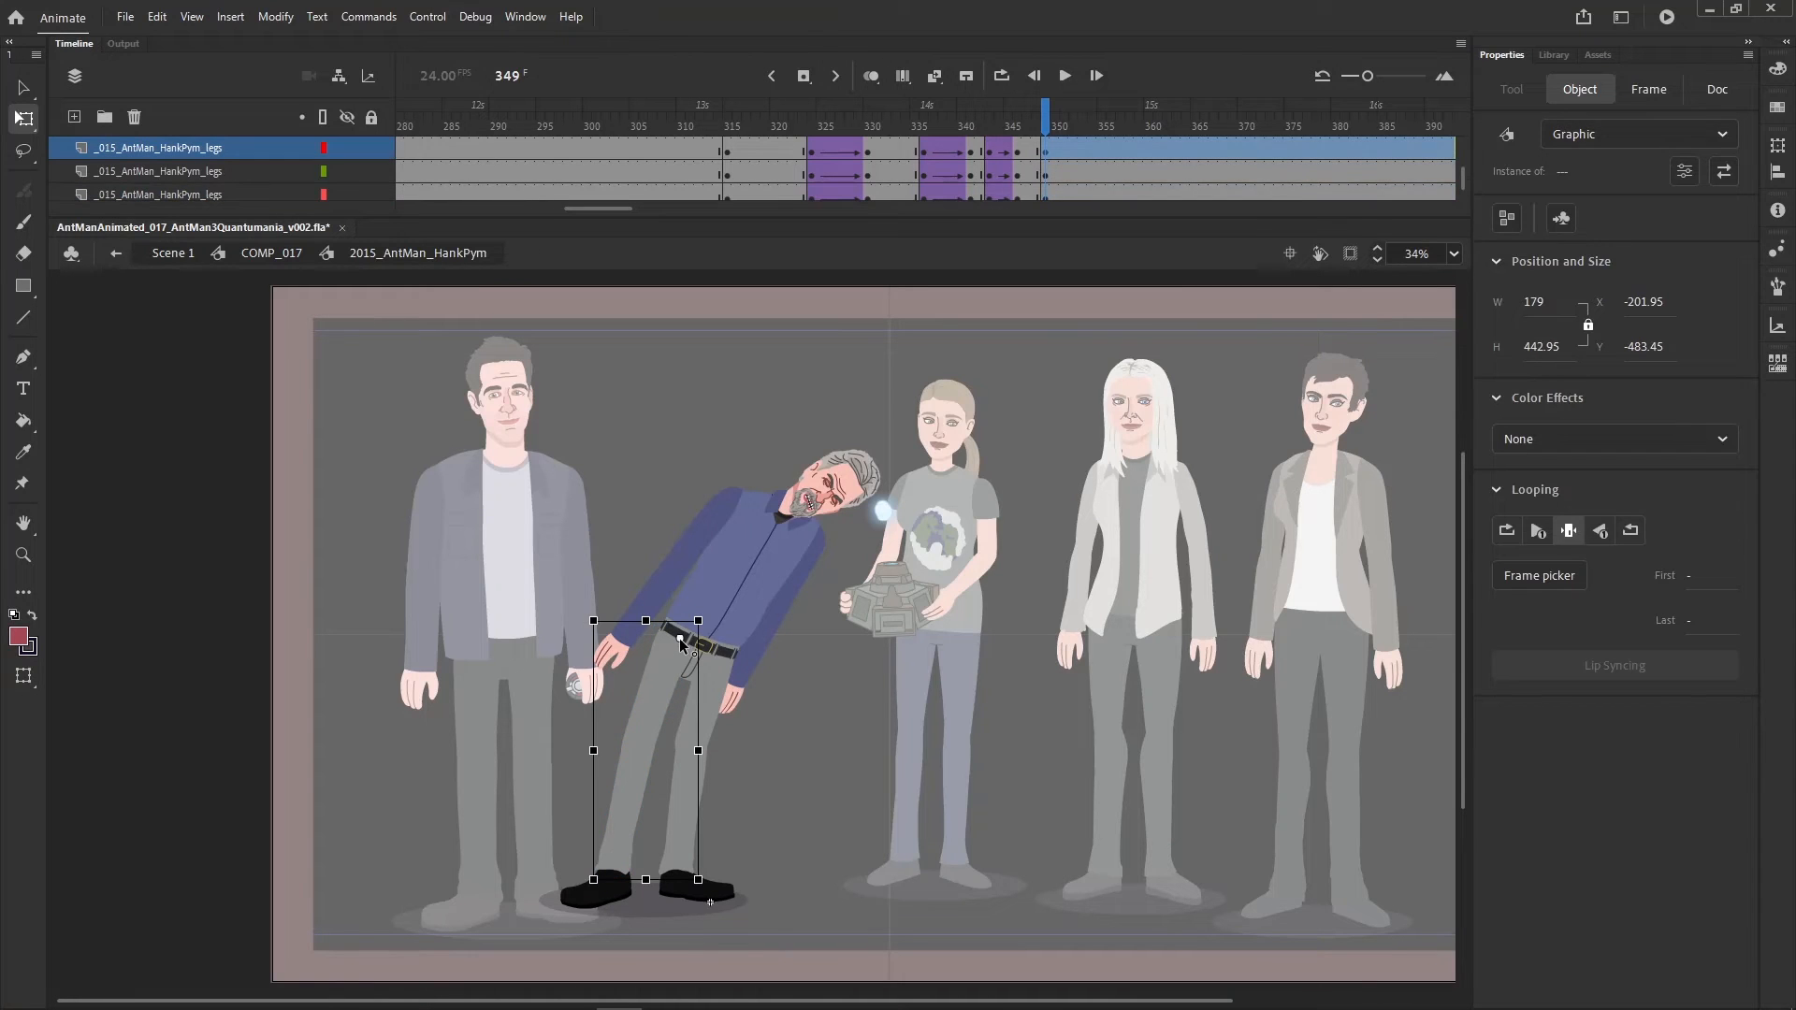
{"action": "left_click_drag", "start_coordinate": [592, 748], "coordinate": [587, 750]}
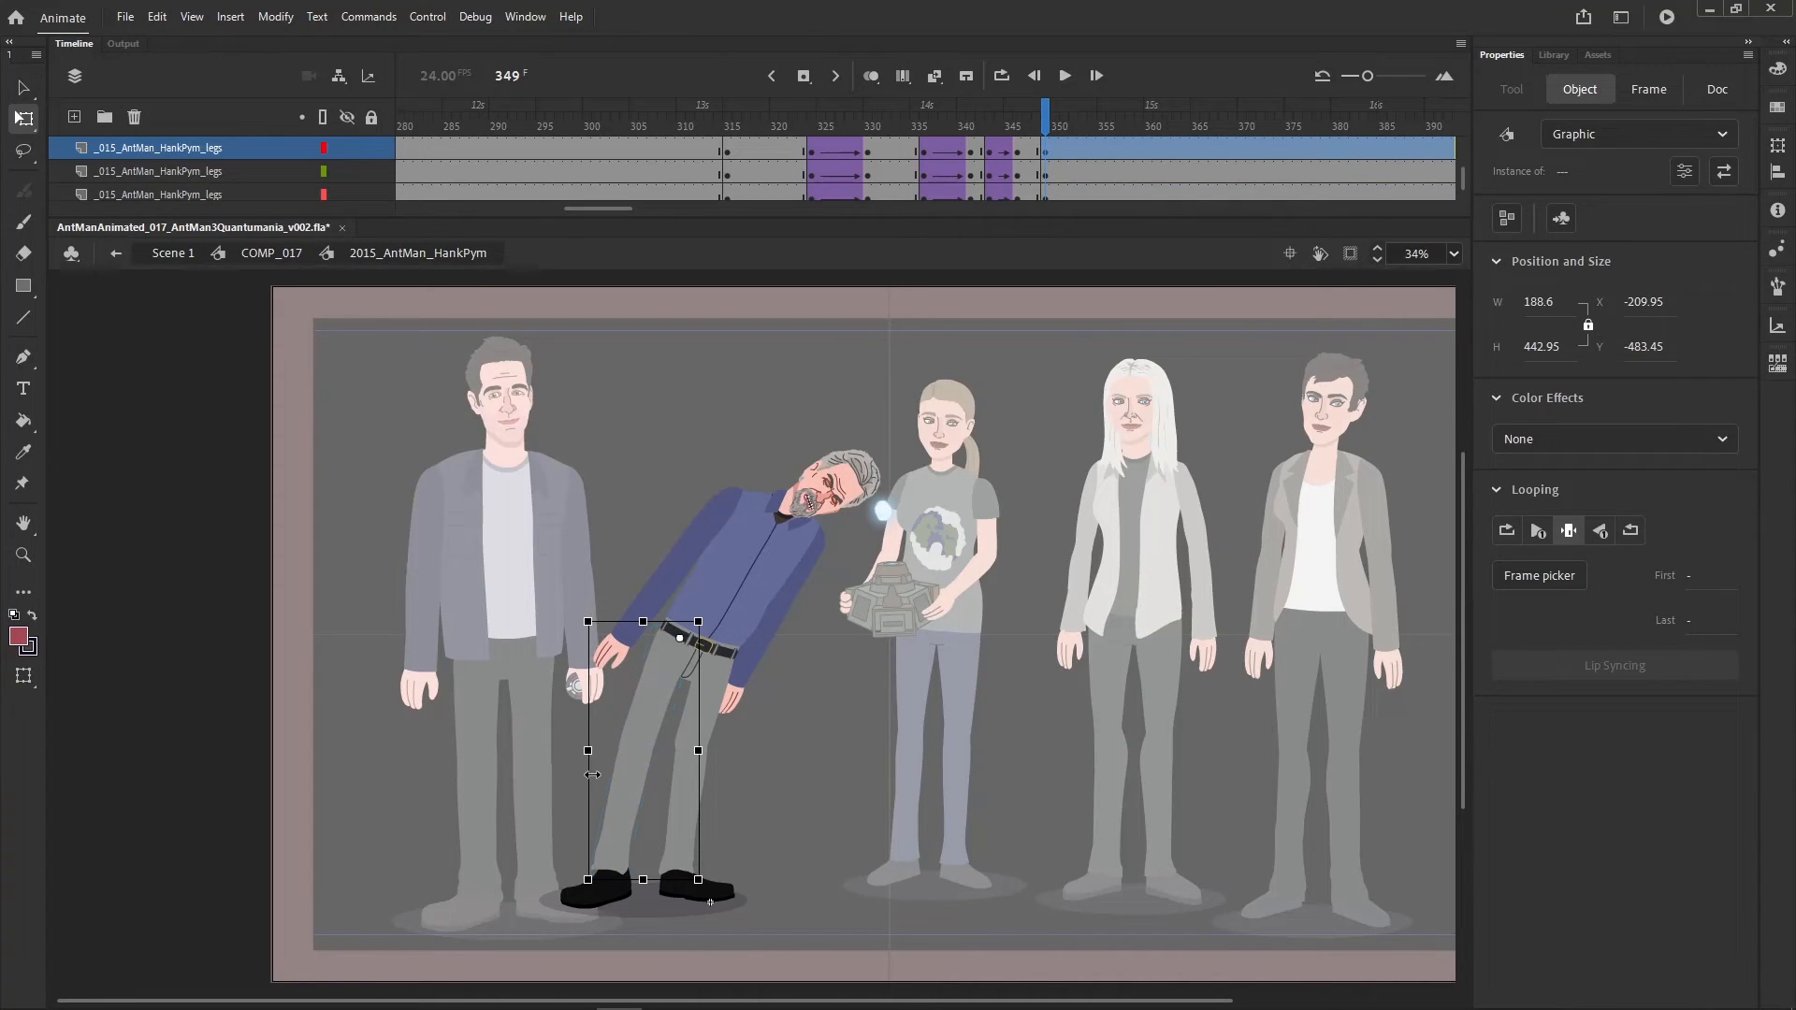
{"action": "left_click_drag", "start_coordinate": [656, 879], "coordinate": [664, 882]}
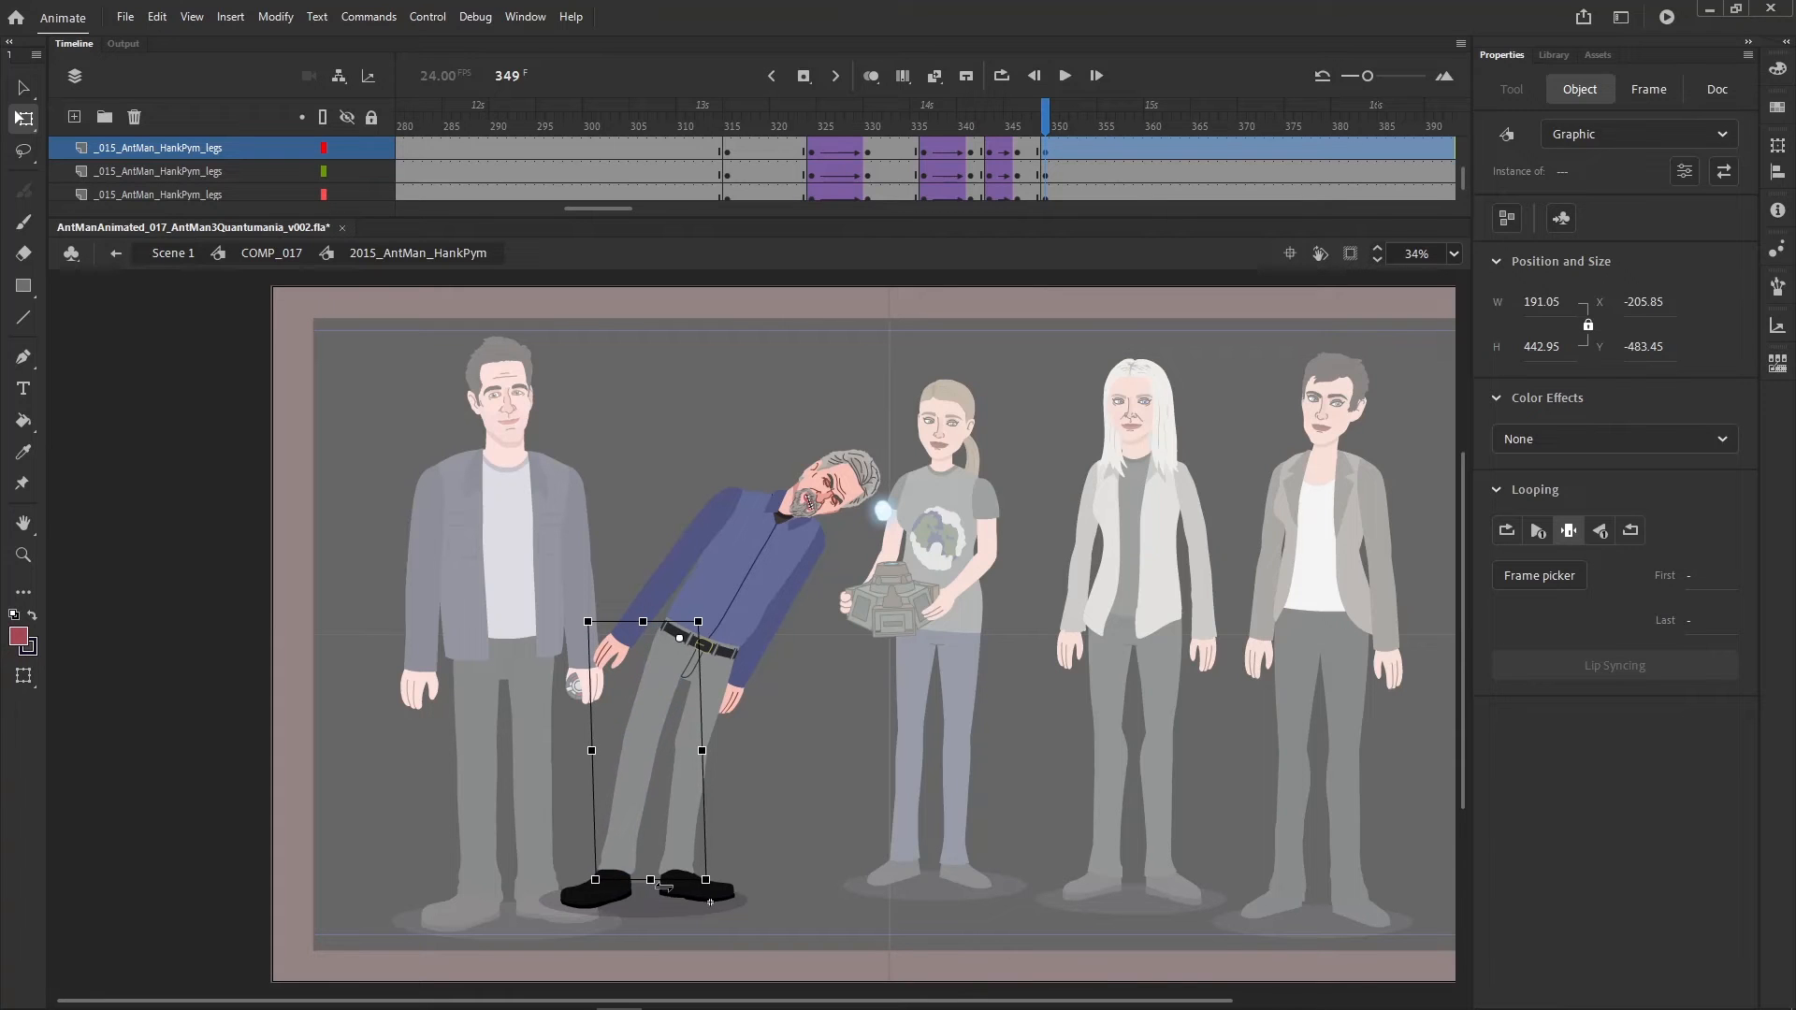
- Widen and skew the leg nearer the girl, touch up its thigh, and compare the pose with frame 348
{"action": "left_click", "coordinate": [742, 782]}
{"action": "left_click", "coordinate": [701, 744]}
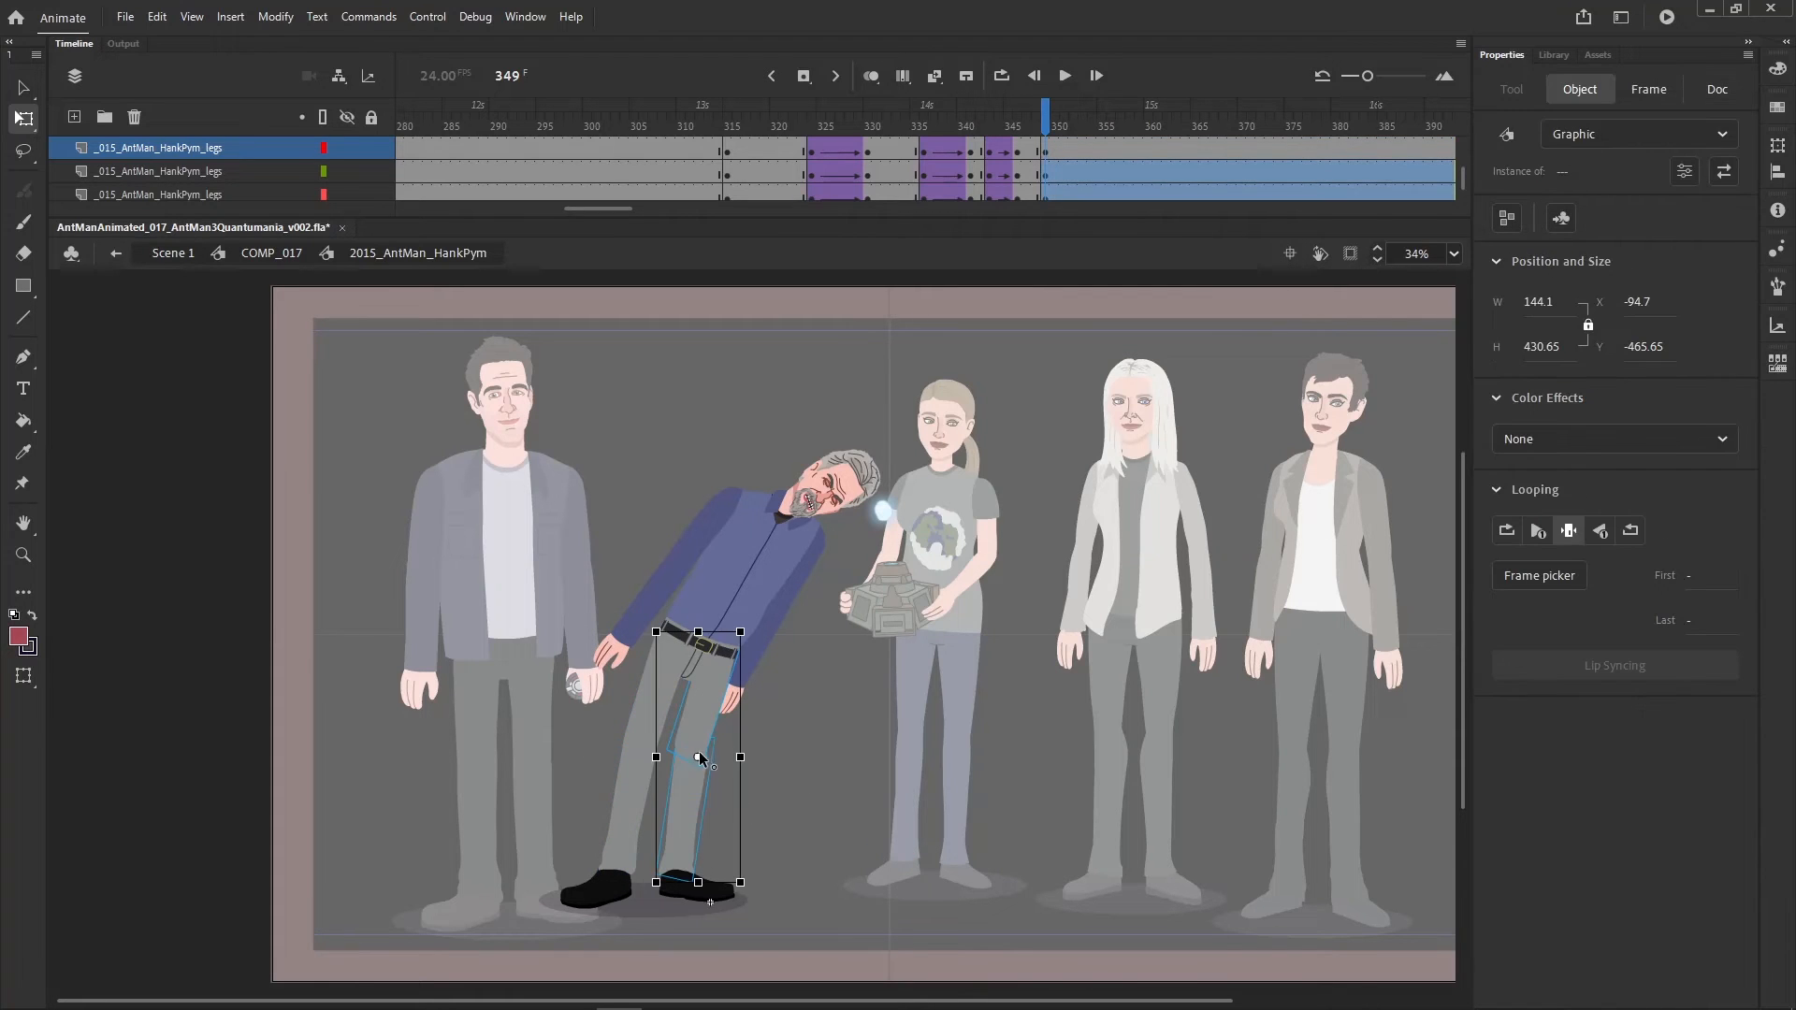
{"action": "left_click_drag", "start_coordinate": [656, 757], "coordinate": [651, 757]}
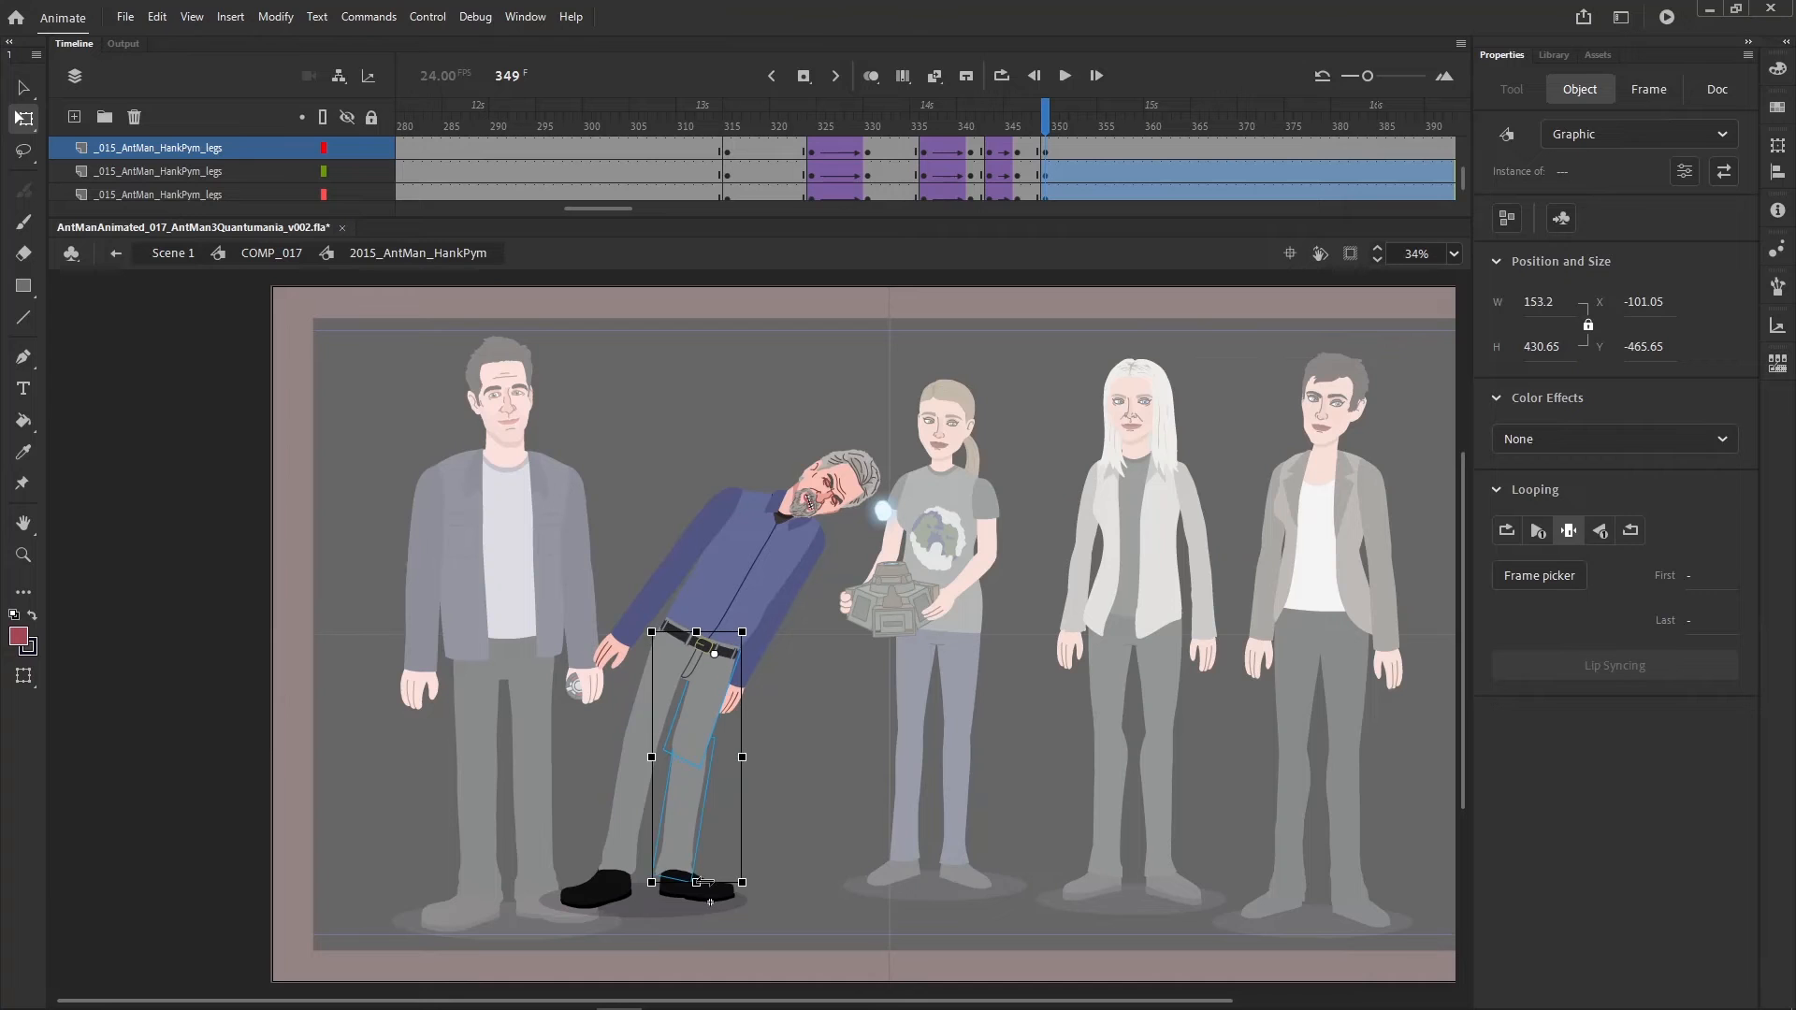
{"action": "left_click_drag", "start_coordinate": [707, 882], "coordinate": [710, 884]}
{"action": "left_click", "coordinate": [749, 784]}
{"action": "left_click", "coordinate": [701, 722]}
{"action": "left_click_drag", "start_coordinate": [710, 784], "coordinate": [686, 754]}
{"action": "left_click", "coordinate": [825, 856]}
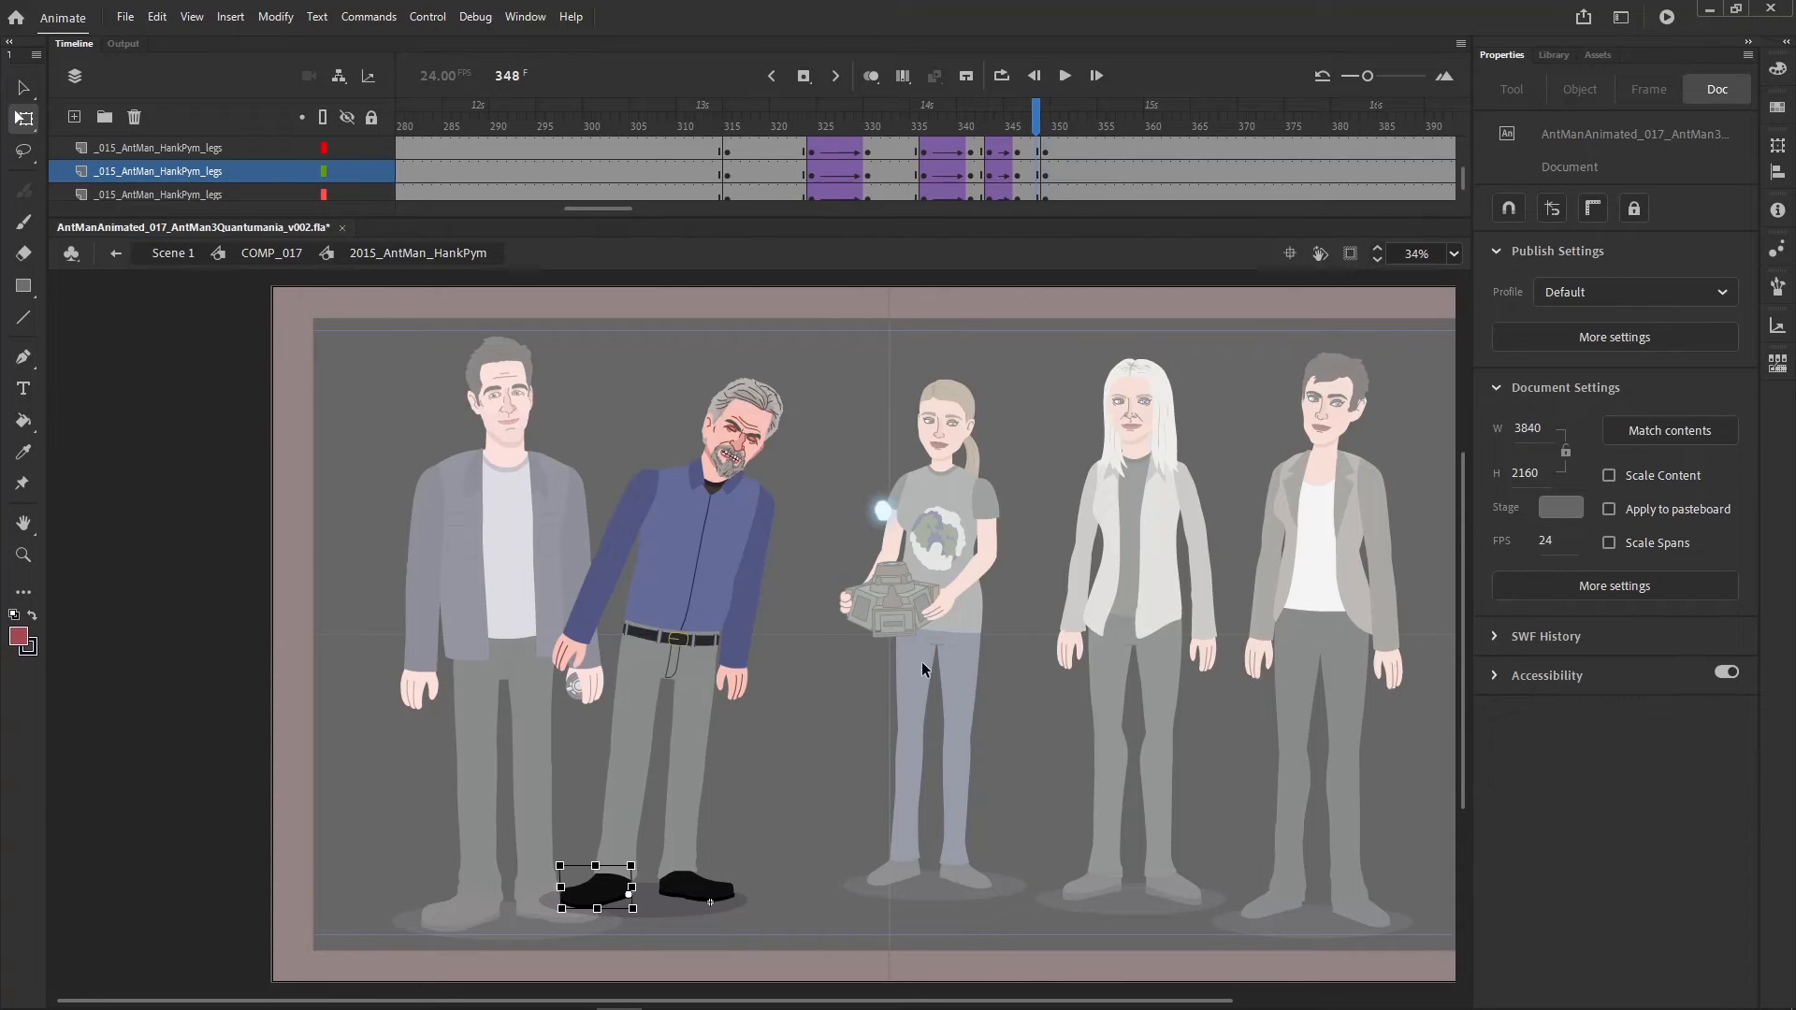
{"action": "key", "text": "comma"}
{"action": "key", "text": "period"}
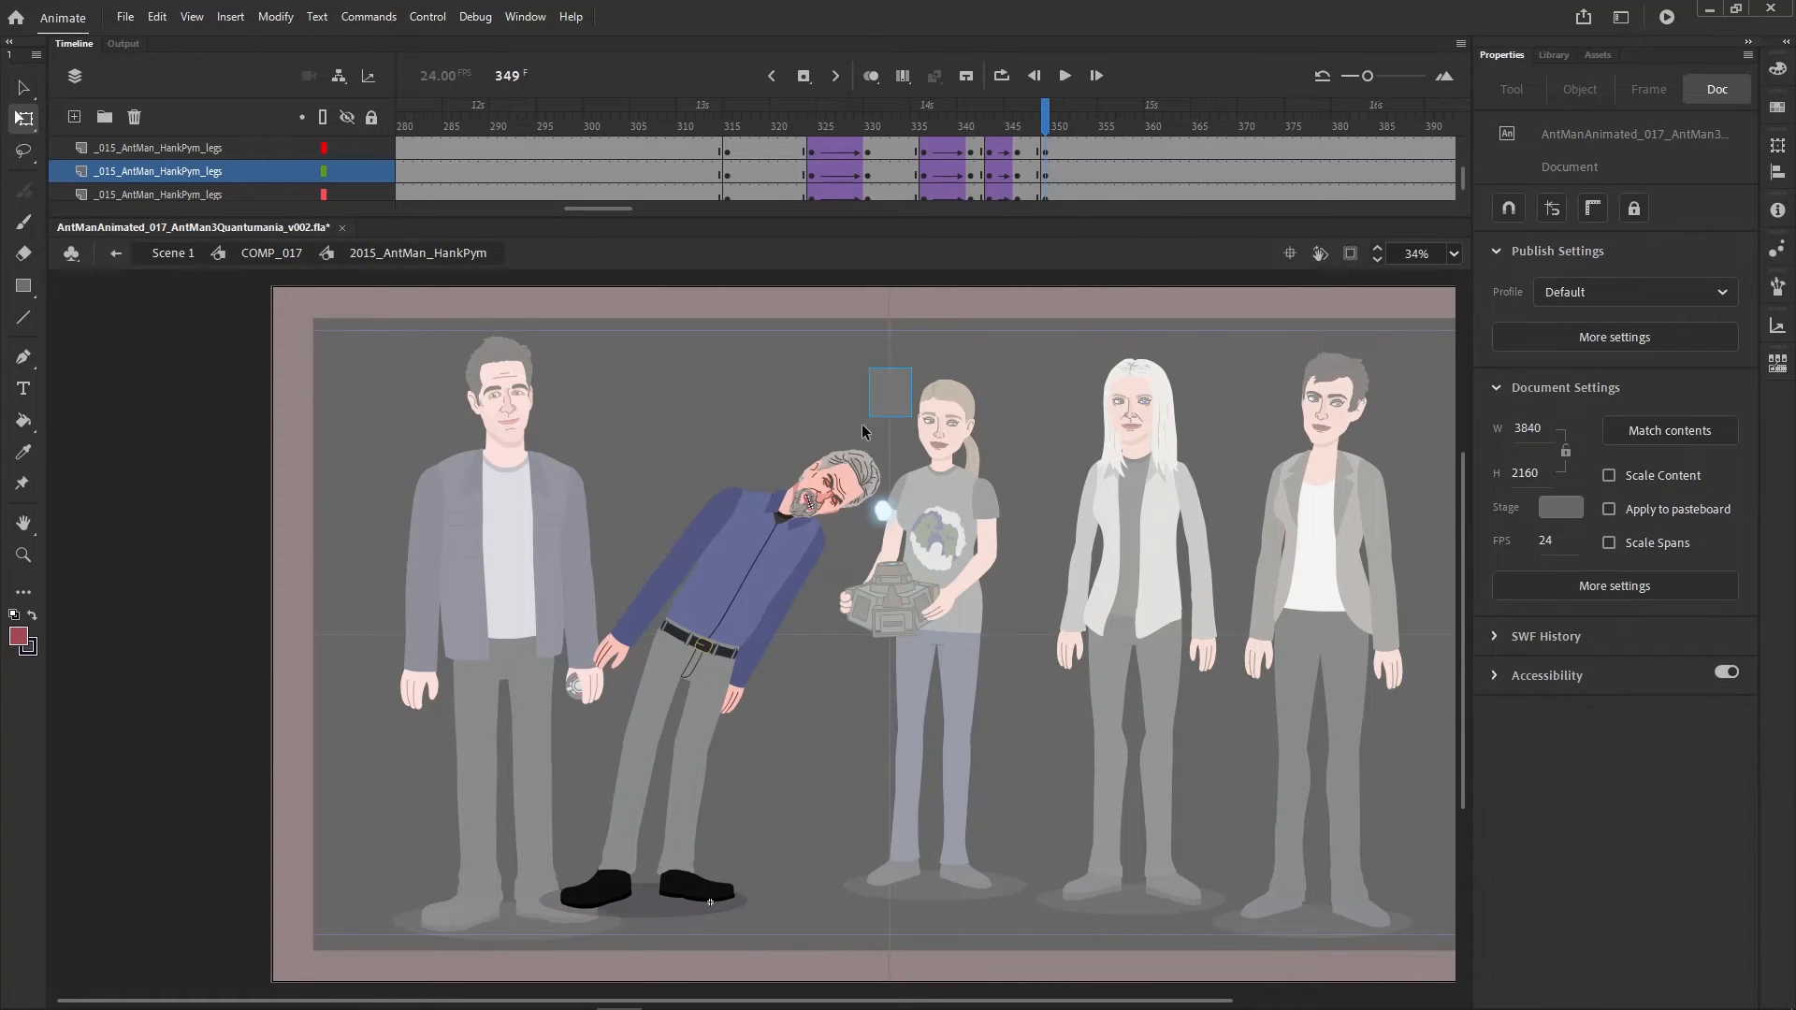
- Fine-tune the tilt of the head and neck on frame 349 and undo the last change
{"action": "left_click", "coordinate": [785, 492]}
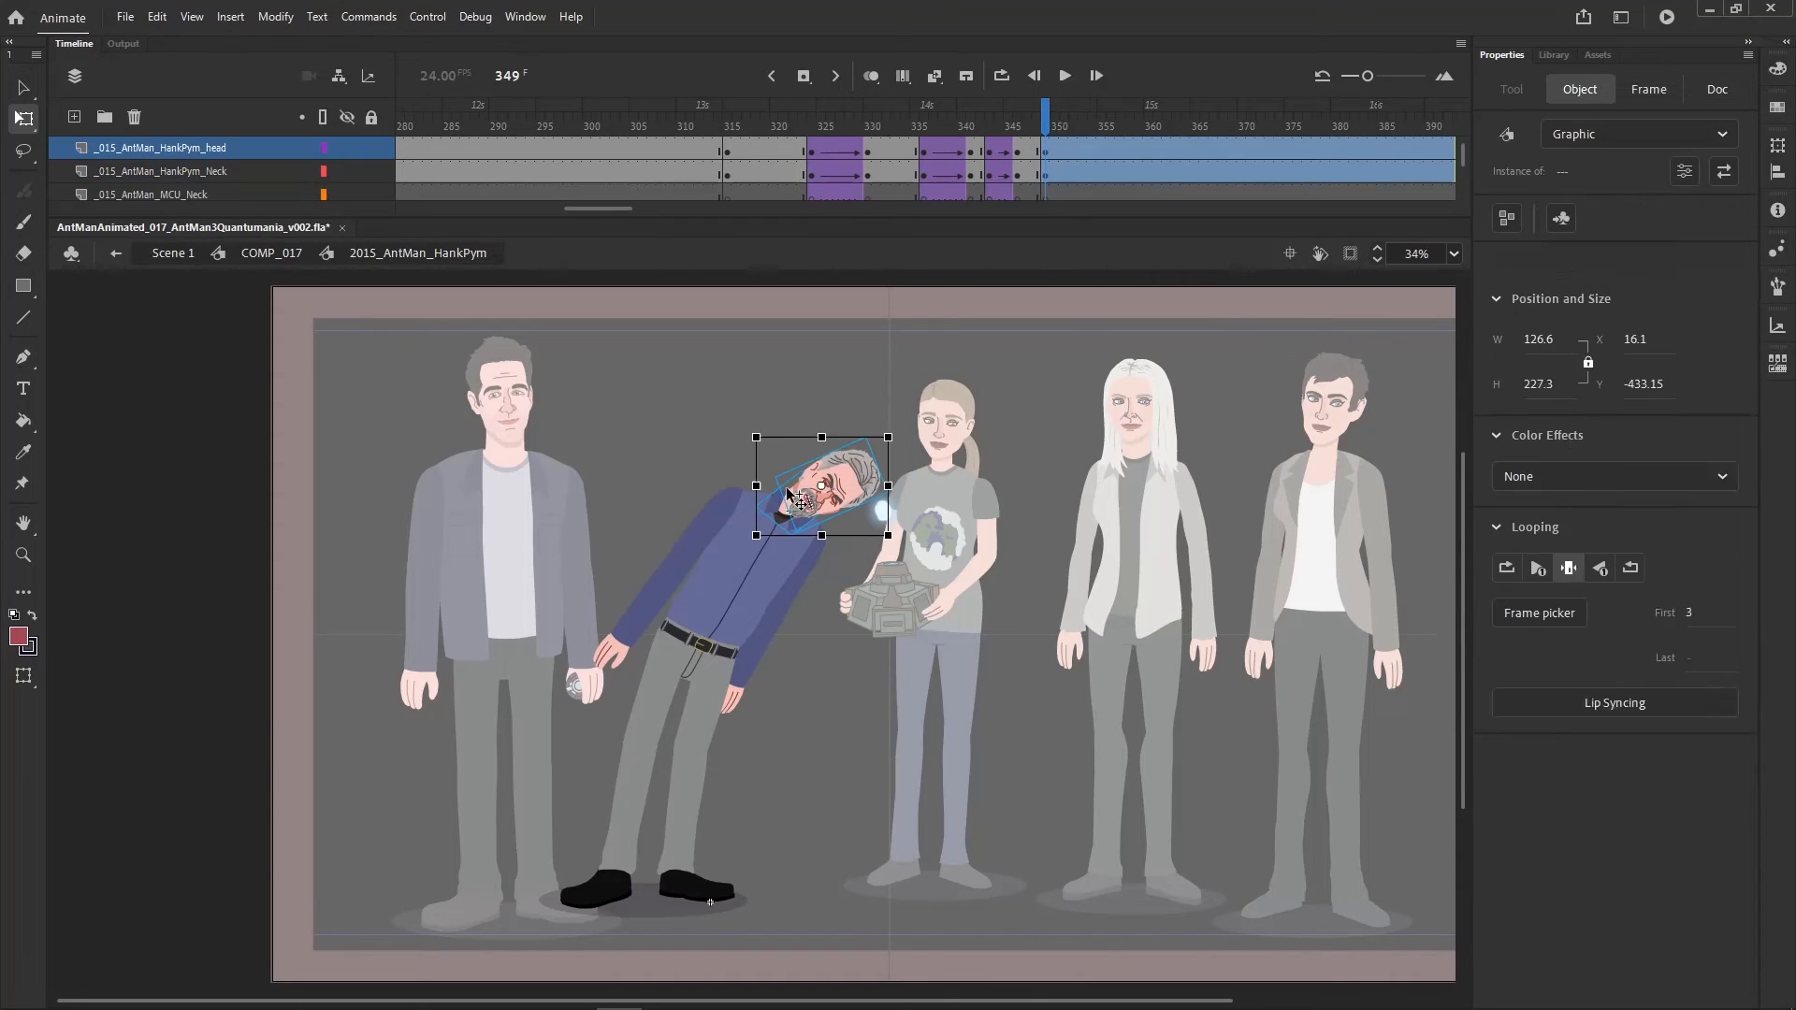
{"action": "left_click_drag", "start_coordinate": [897, 433], "coordinate": [849, 492]}
{"action": "left_click_drag", "start_coordinate": [933, 546], "coordinate": [933, 554]}
{"action": "left_click", "coordinate": [840, 490]}
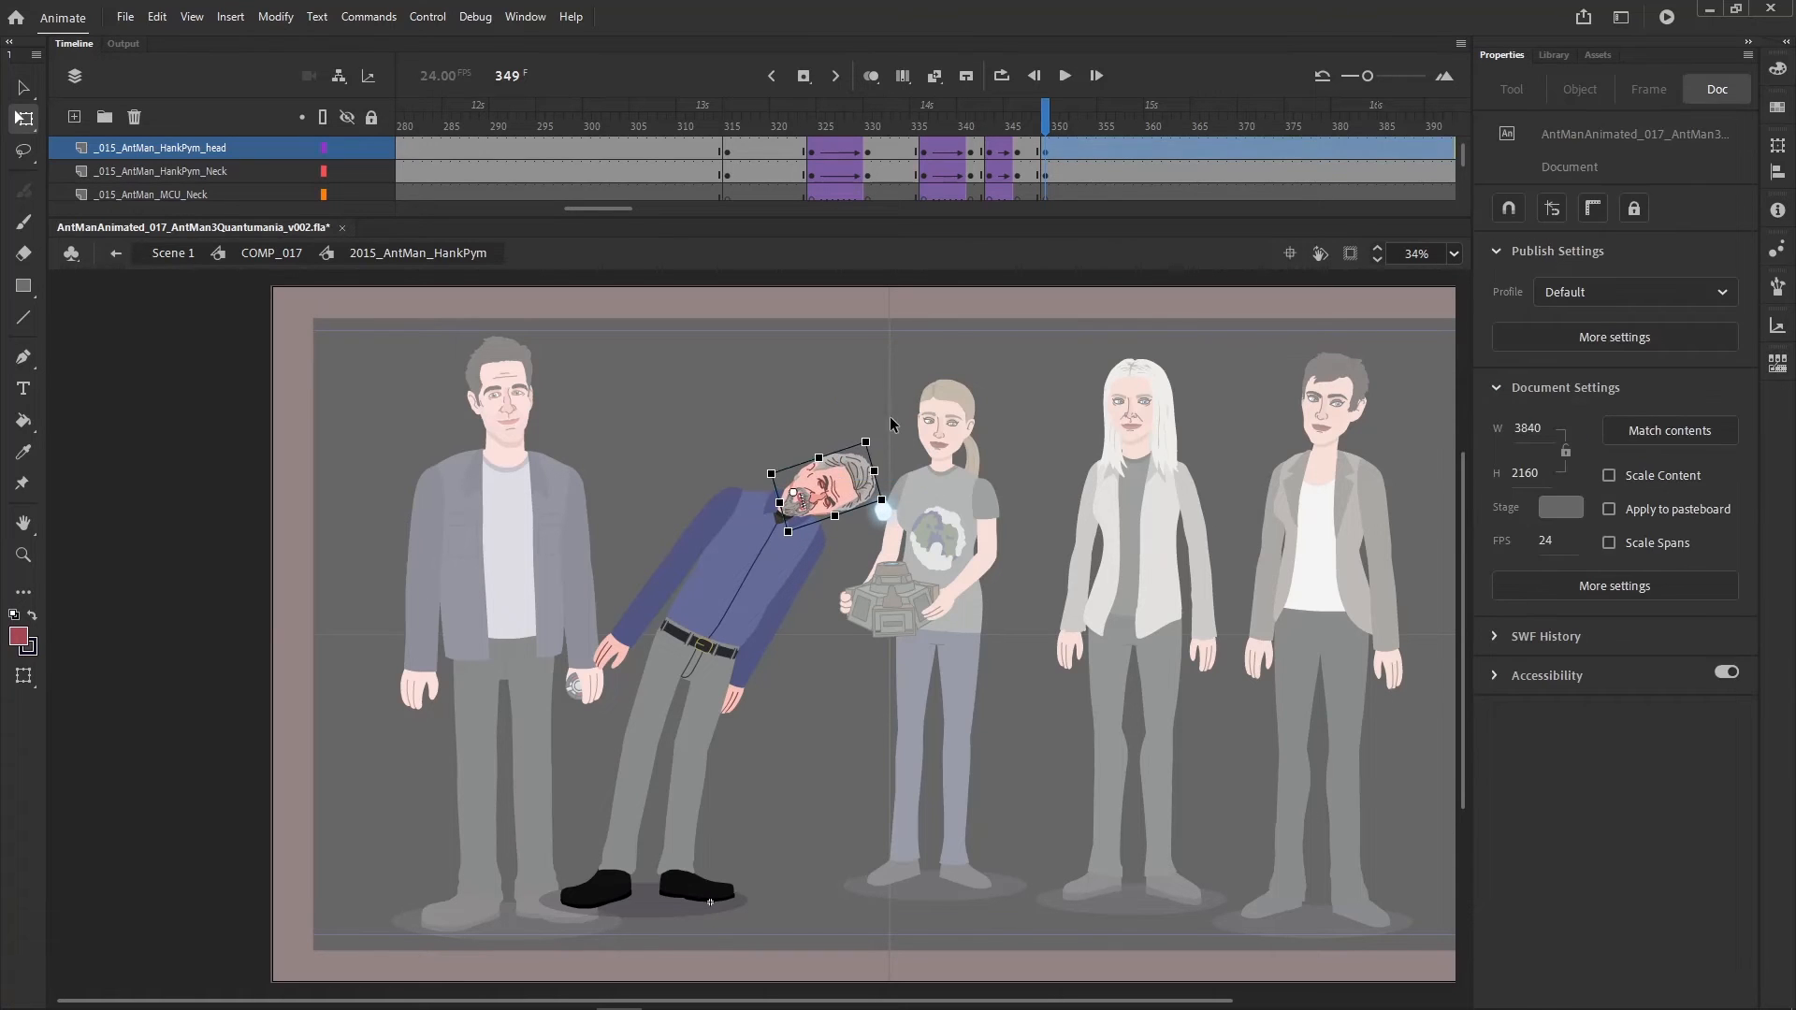
{"action": "key", "text": "ctrl+z"}
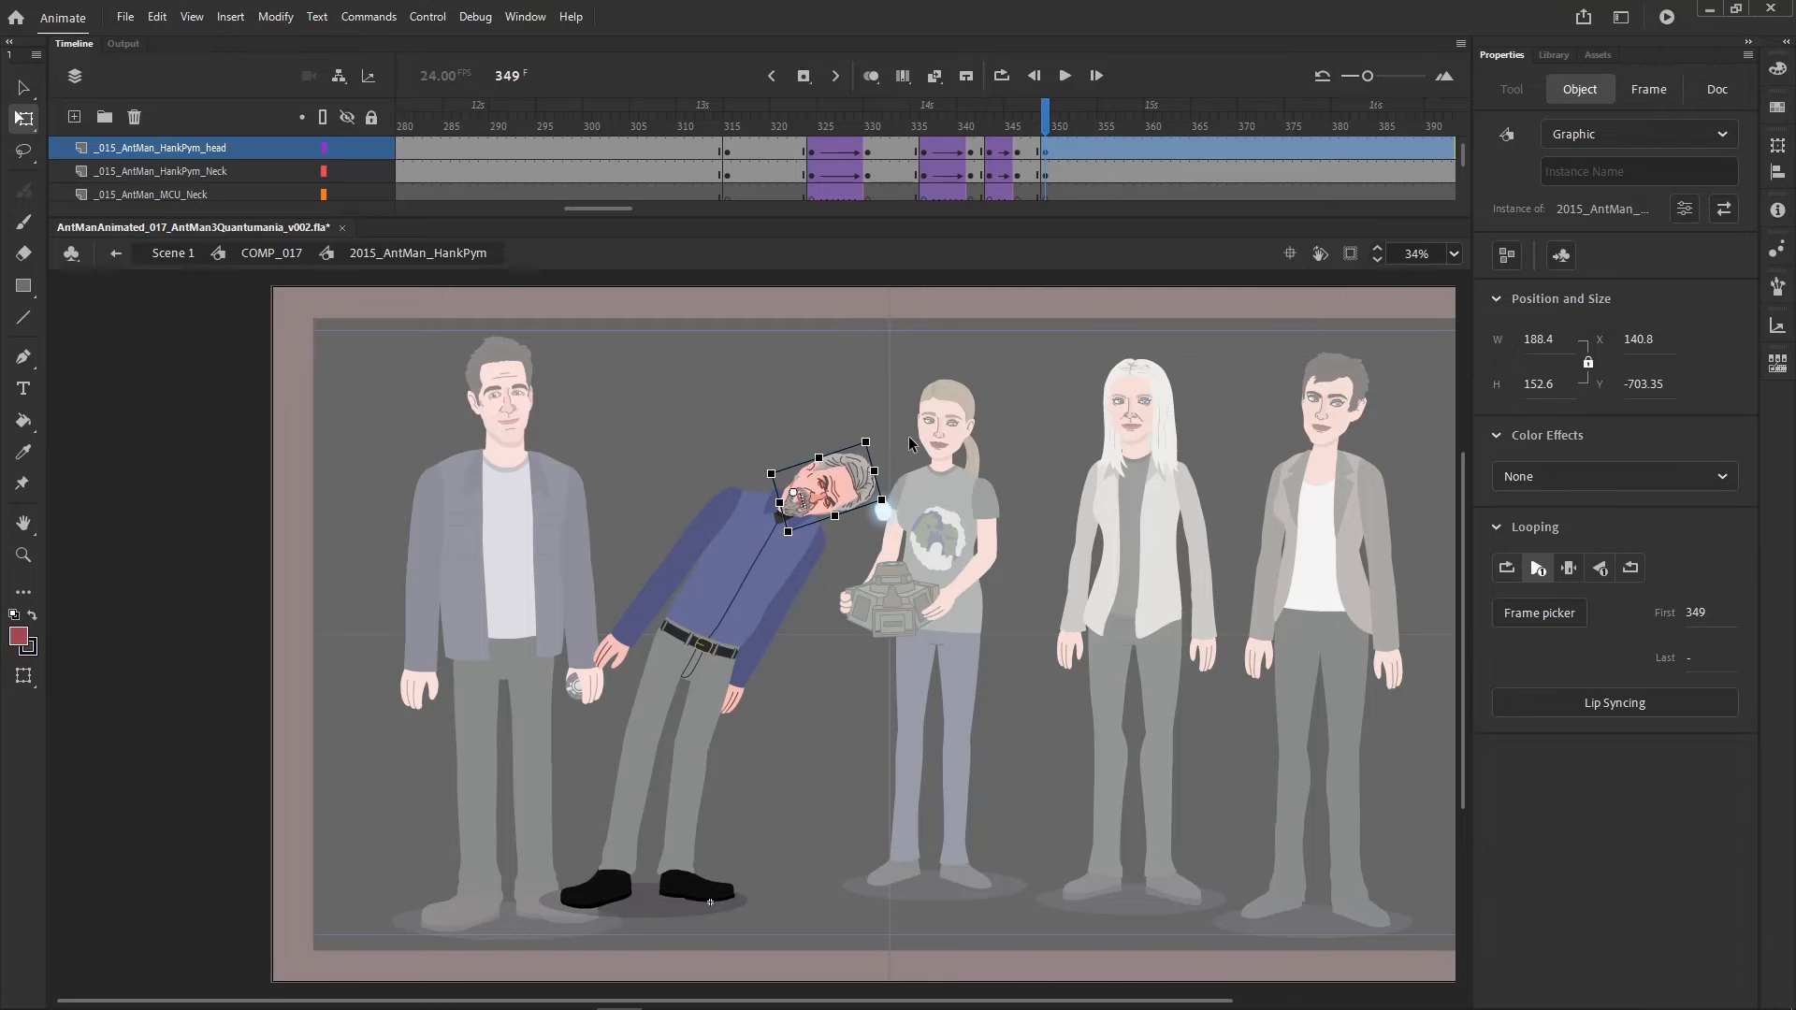
- Return to COMP_017 and step through frames 345 to 349 to check the lean alongside the other characters
{"action": "double_click", "coordinate": [904, 429]}
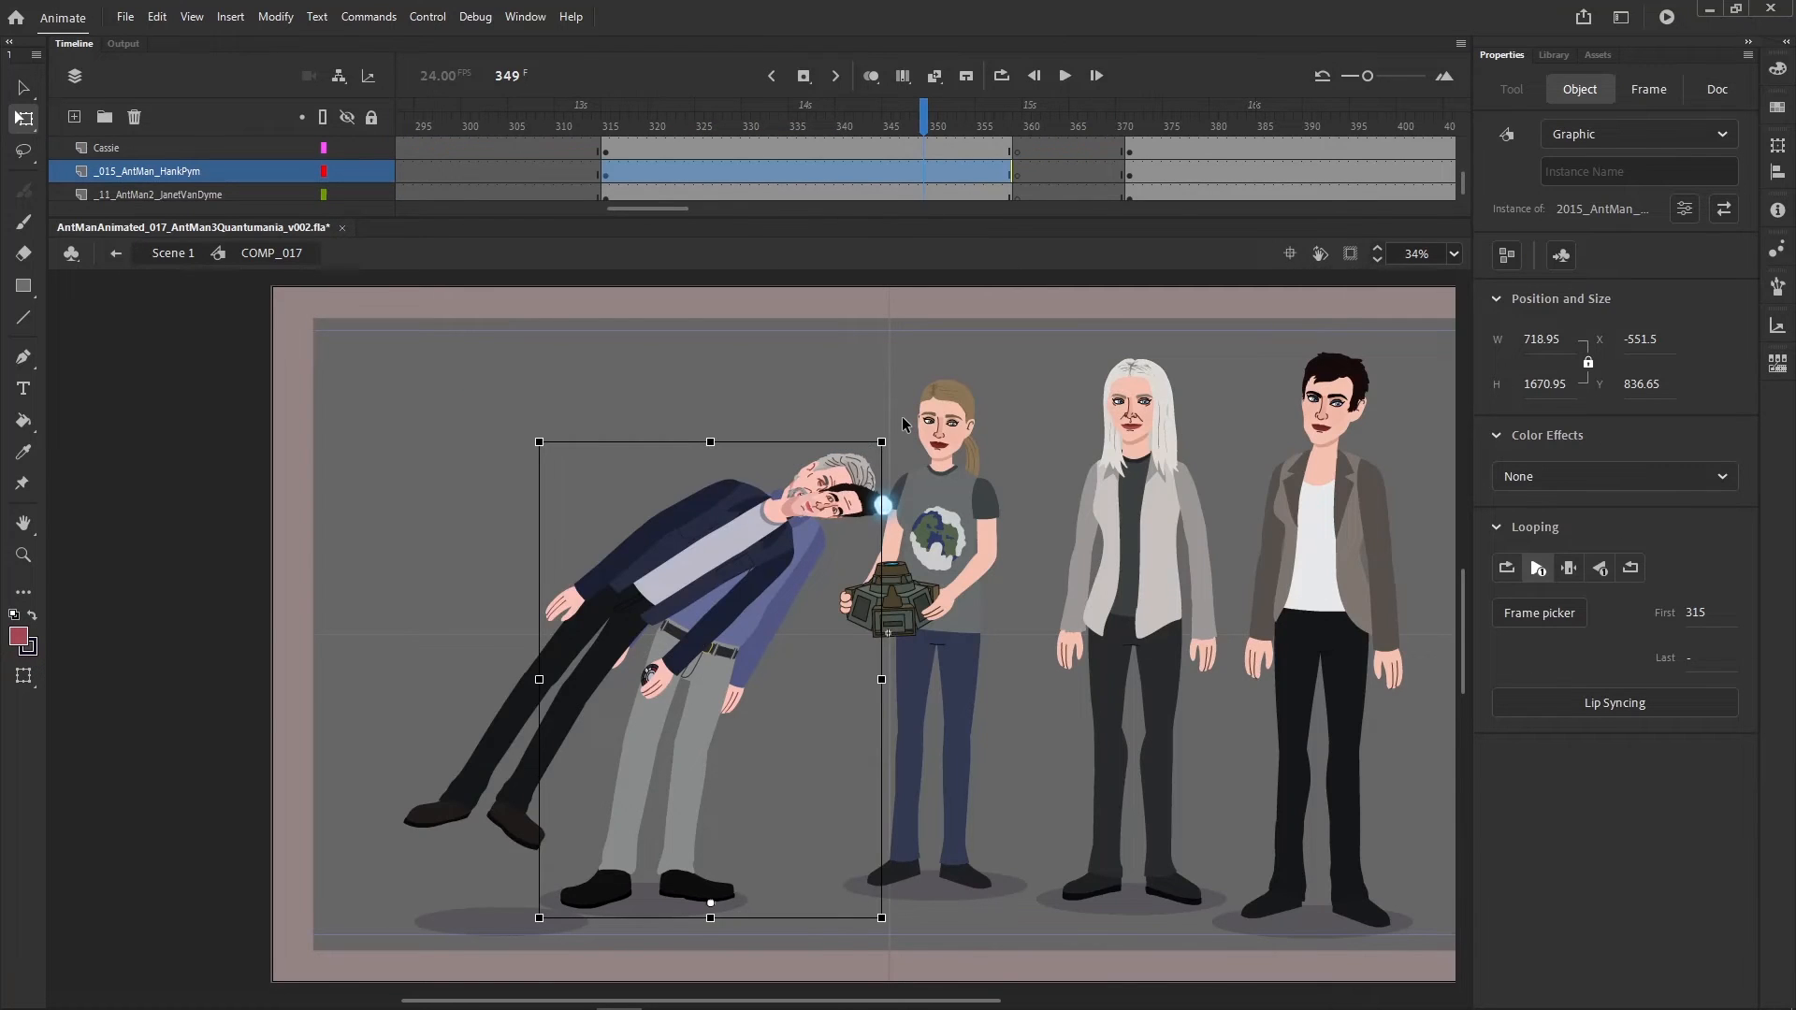
{"action": "key", "text": "comma"}
{"action": "key", "text": "comma"}
{"action": "key", "text": "comma"}
{"action": "key", "text": "comma"}
{"action": "key", "text": "period"}
{"action": "key", "text": "period"}
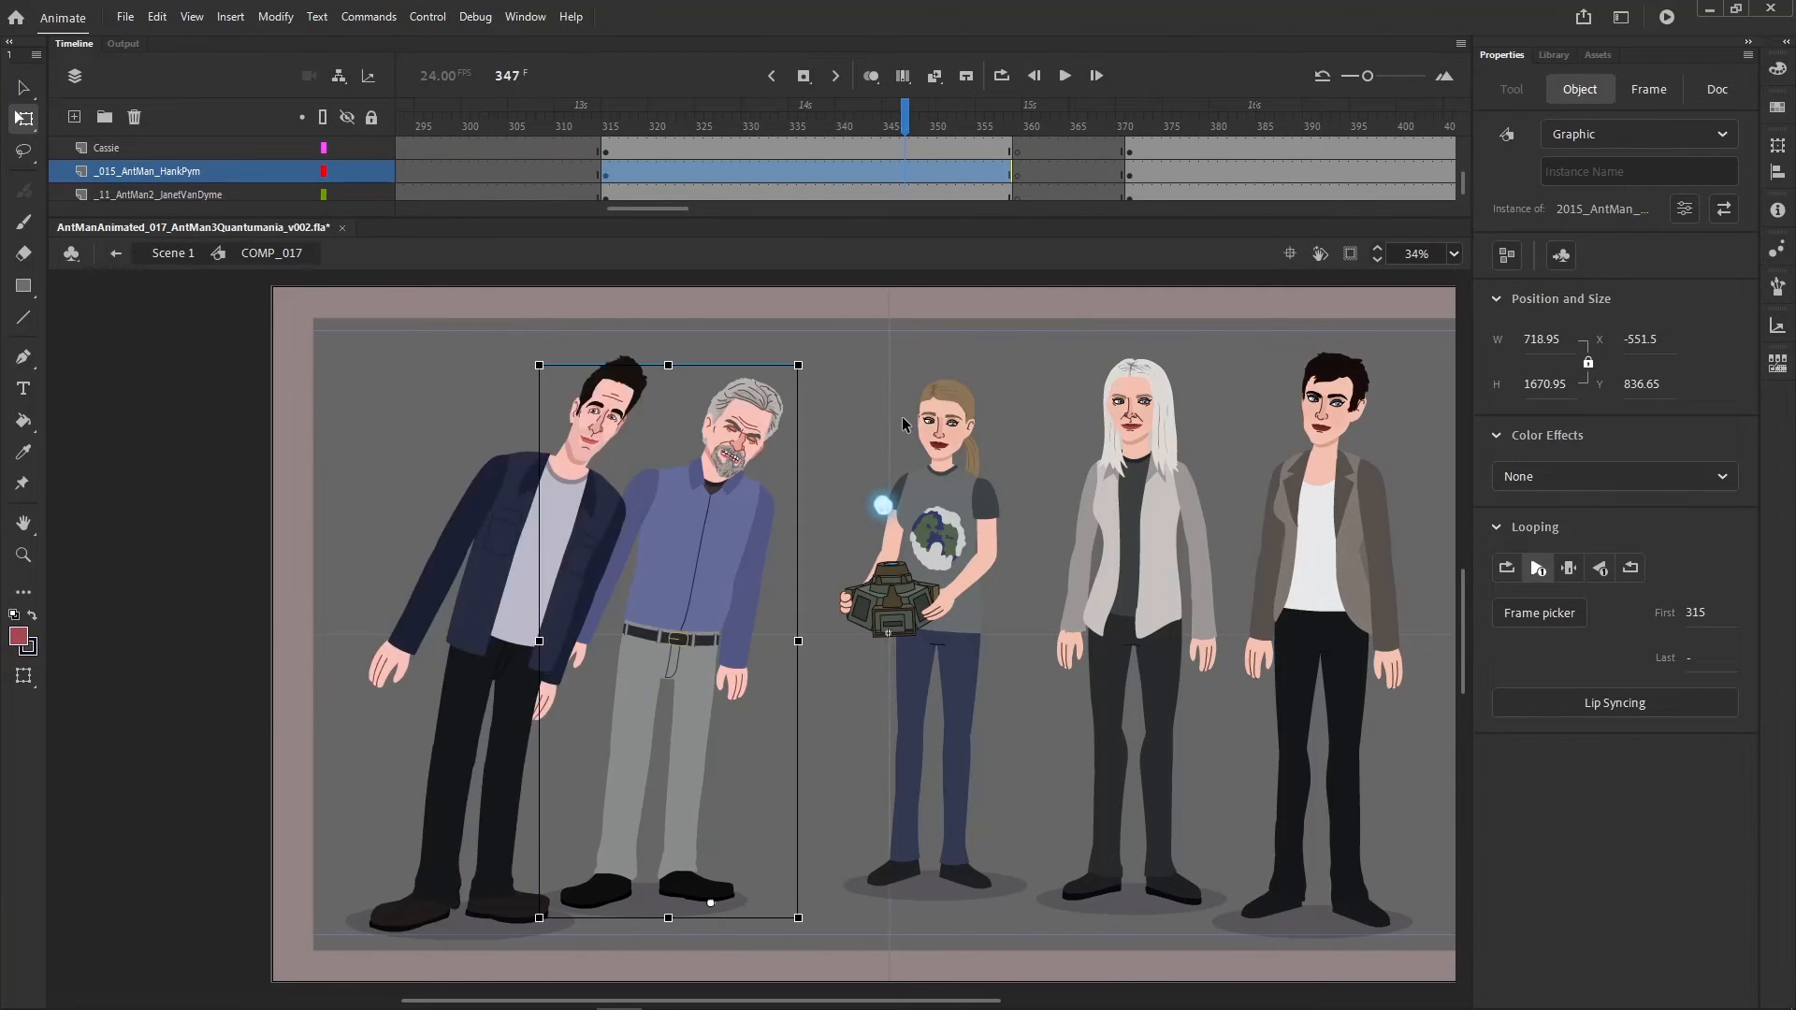
{"action": "key", "text": "period"}
{"action": "key", "text": "period"}
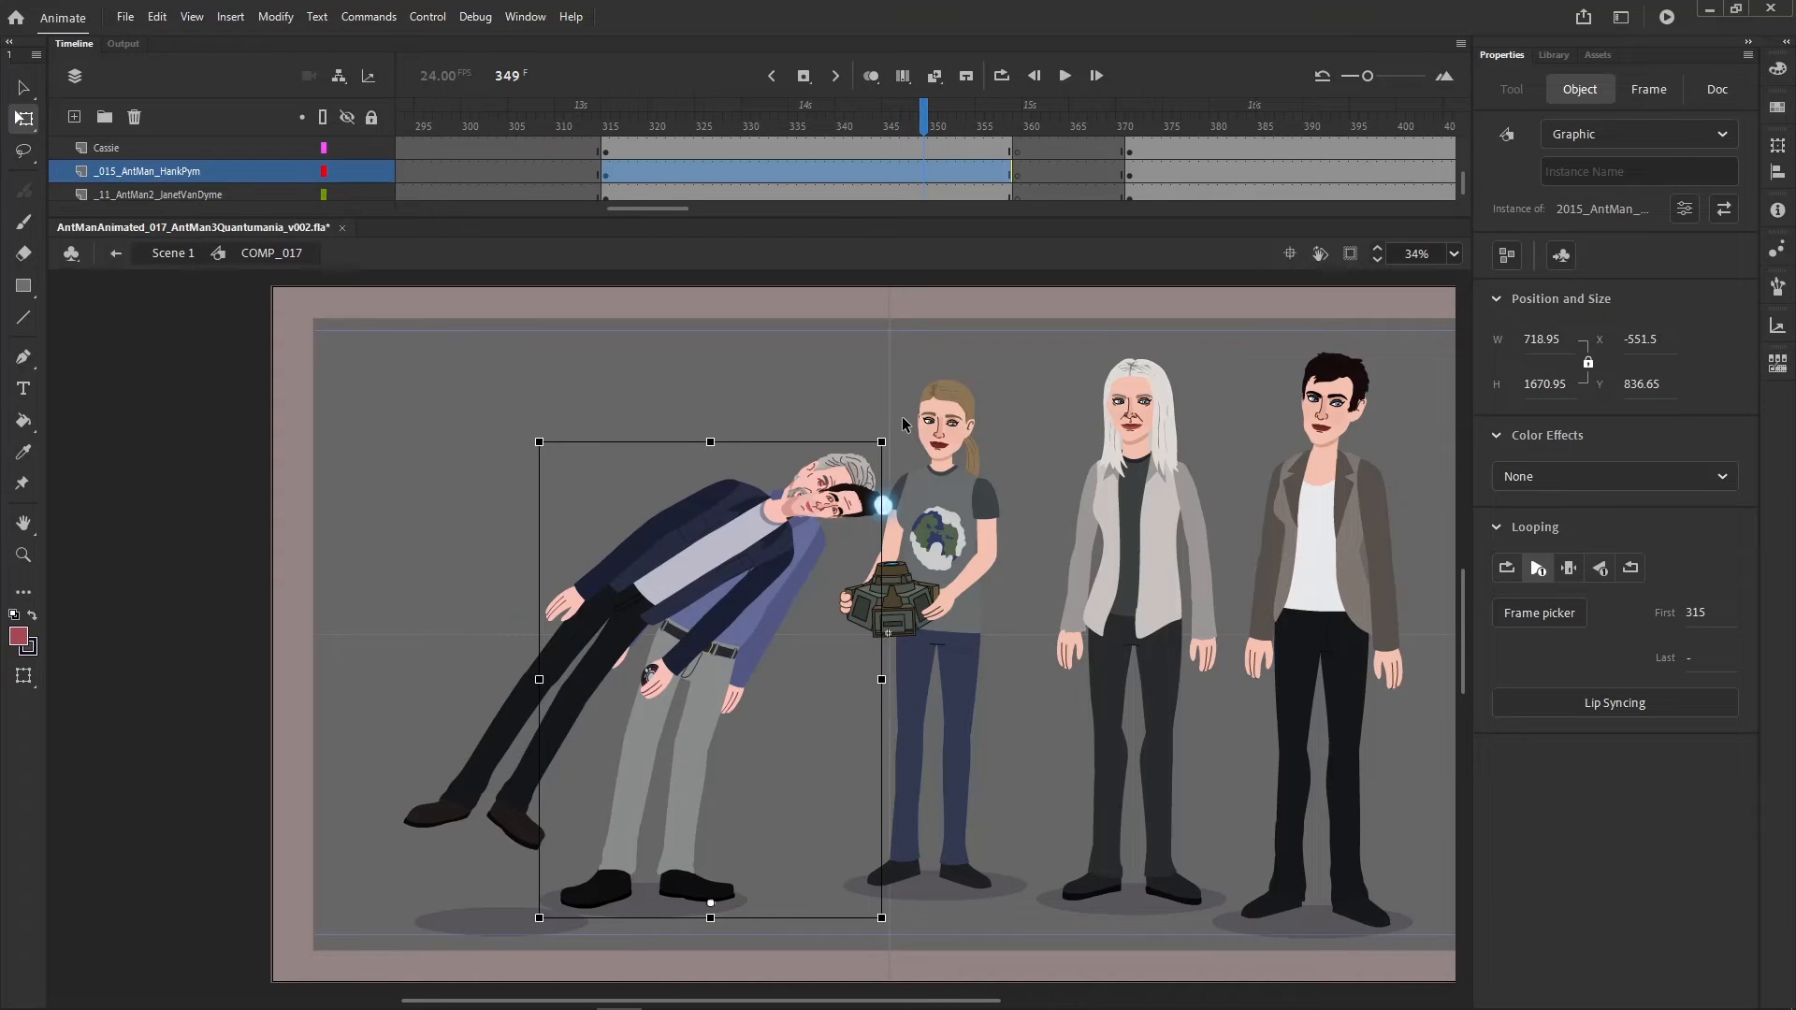
- Reopen the grey-haired character's symbol and remove frame 348 from all of its layers
{"action": "double_click", "coordinate": [858, 476]}
{"action": "left_click_drag", "start_coordinate": [552, 411], "coordinate": [853, 834]}
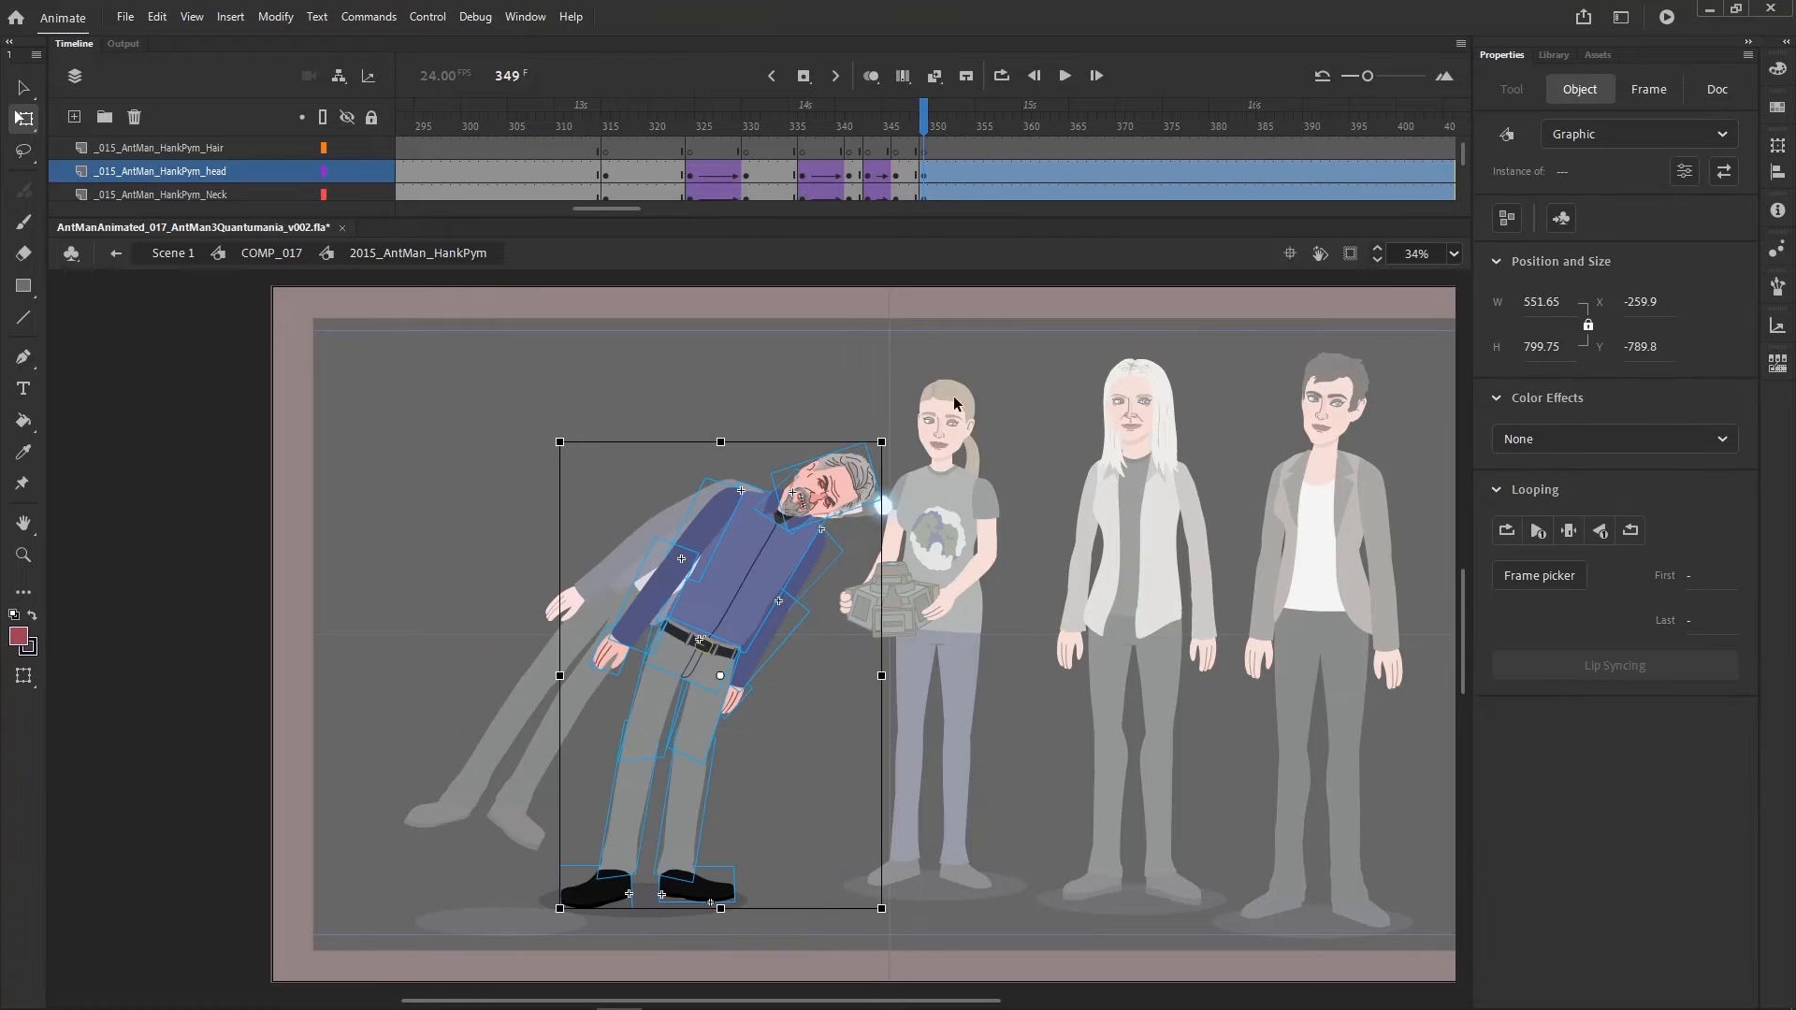
{"action": "scroll", "coordinate": [903, 159], "scroll_direction": "up", "scroll_amount": 5}
{"action": "left_click", "coordinate": [913, 176]}
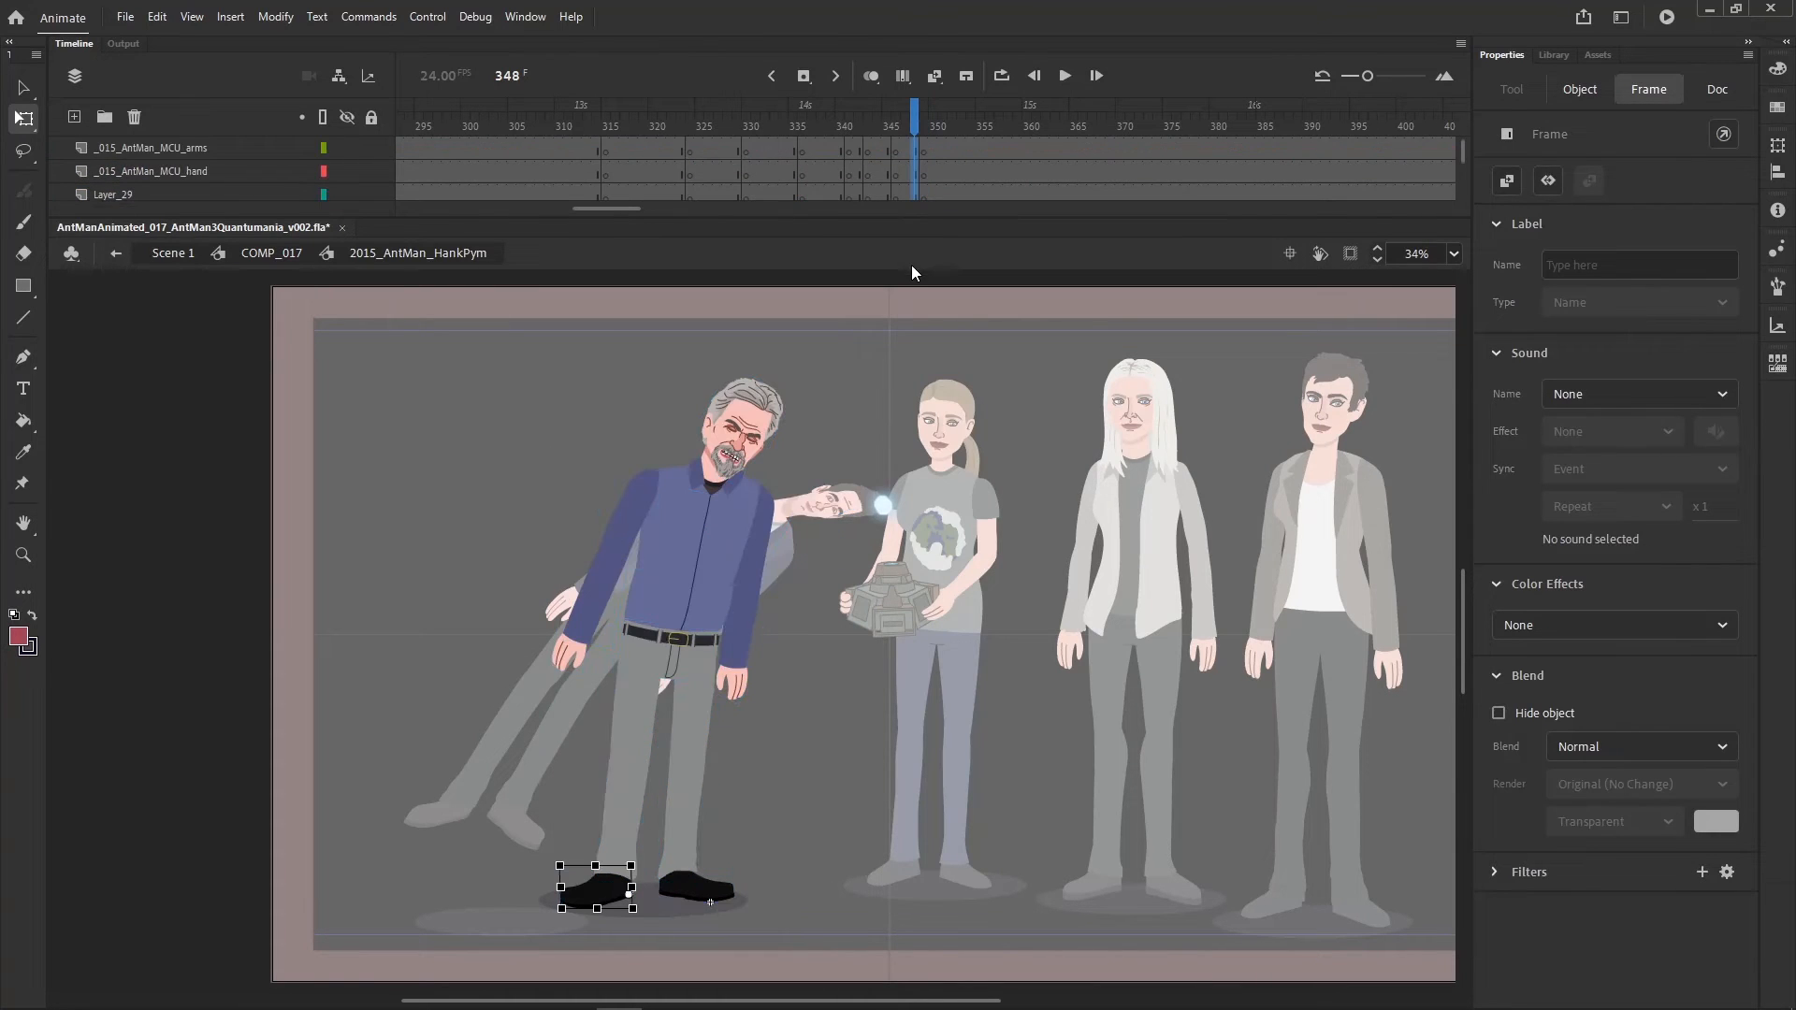
{"action": "right_click", "coordinate": [913, 174]}
{"action": "left_click", "coordinate": [1000, 297]}
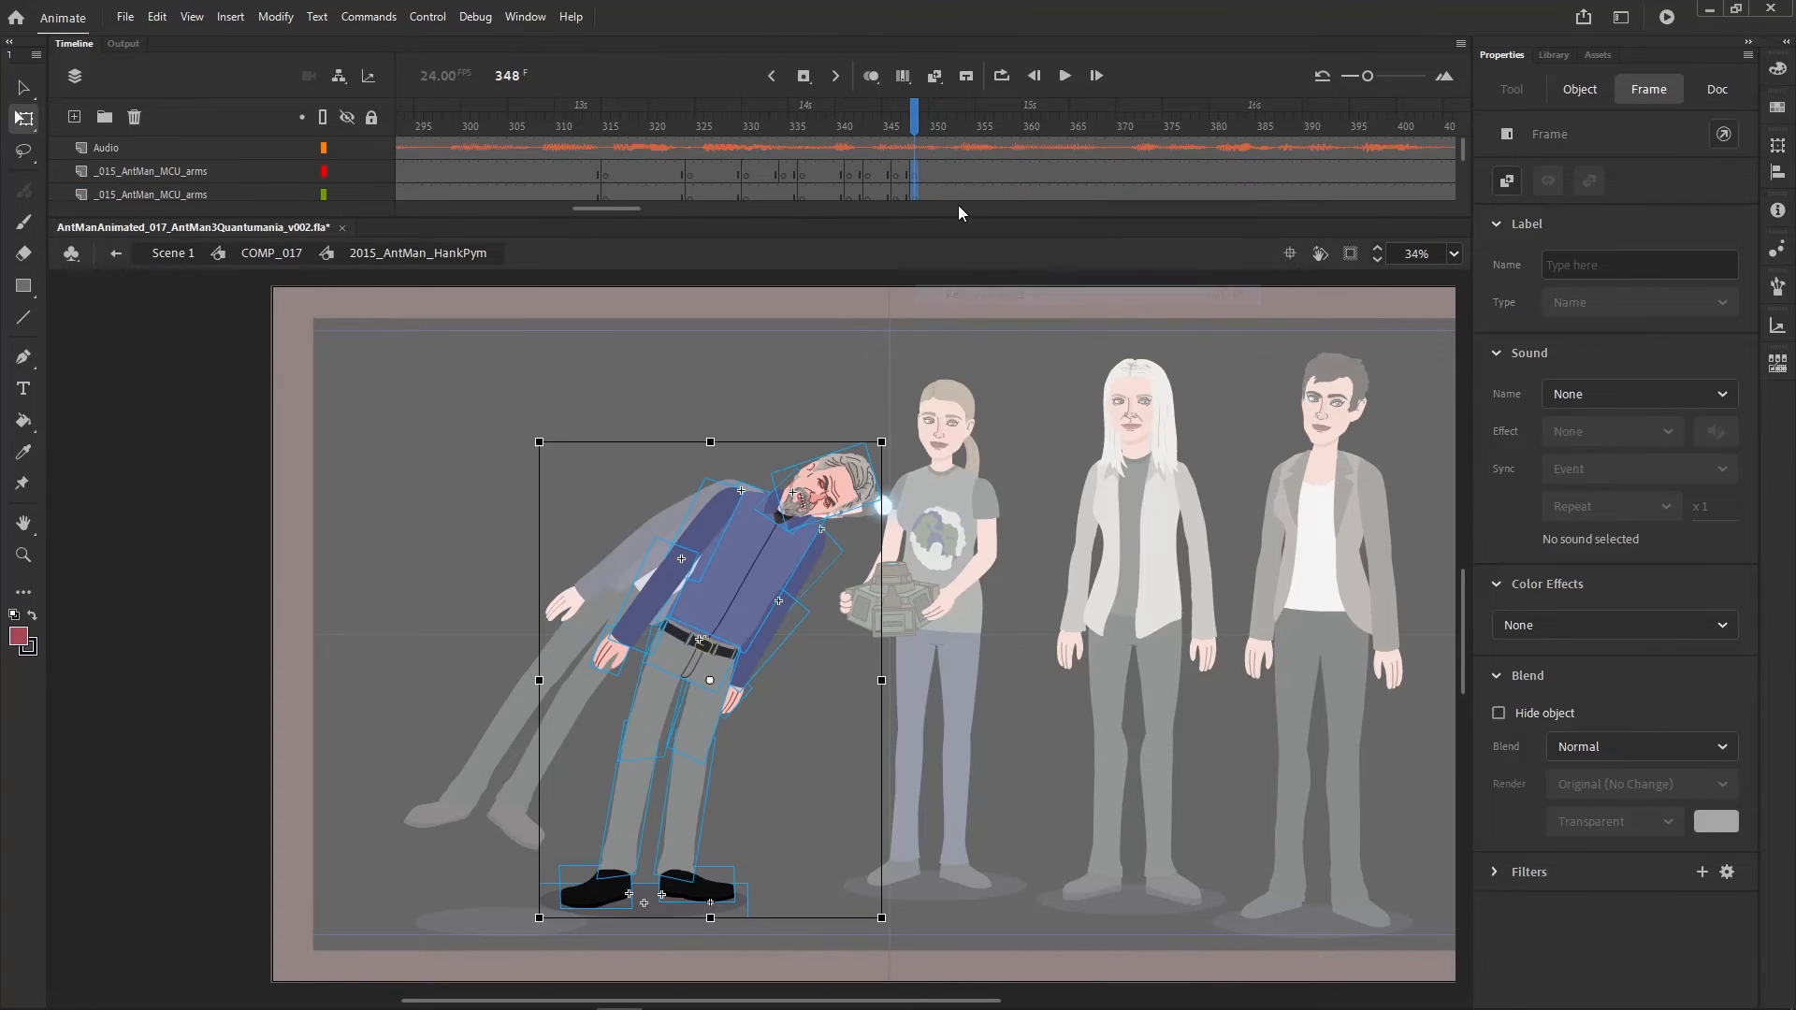
- Insert keyframes on frame 350 across all layers, then rotate the whole body without its shadow nearly horizontal, lifted beside the glowing orb
{"action": "left_click_drag", "start_coordinate": [932, 176], "coordinate": [932, 250]}
{"action": "key", "text": "F6"}
{"action": "left_click", "coordinate": [647, 896]}
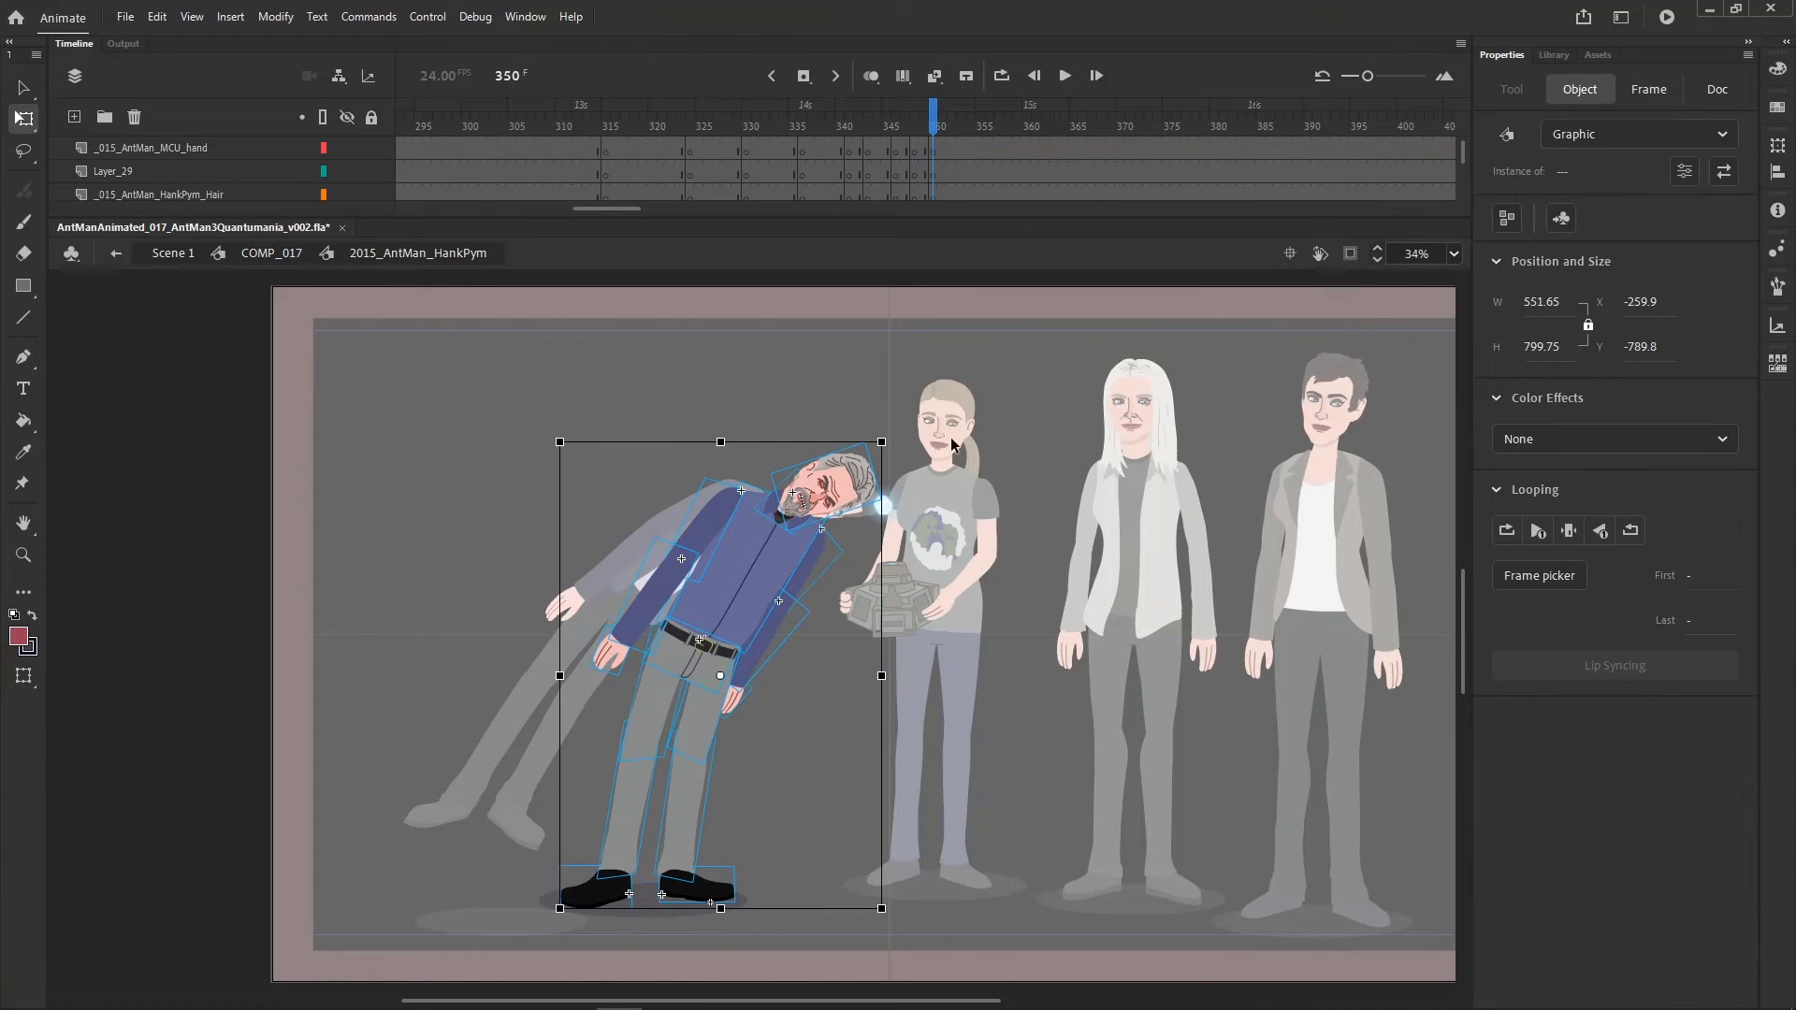
{"action": "left_click_drag", "start_coordinate": [882, 441], "coordinate": [970, 629]}
{"action": "left_click_drag", "start_coordinate": [933, 529], "coordinate": [925, 527]}
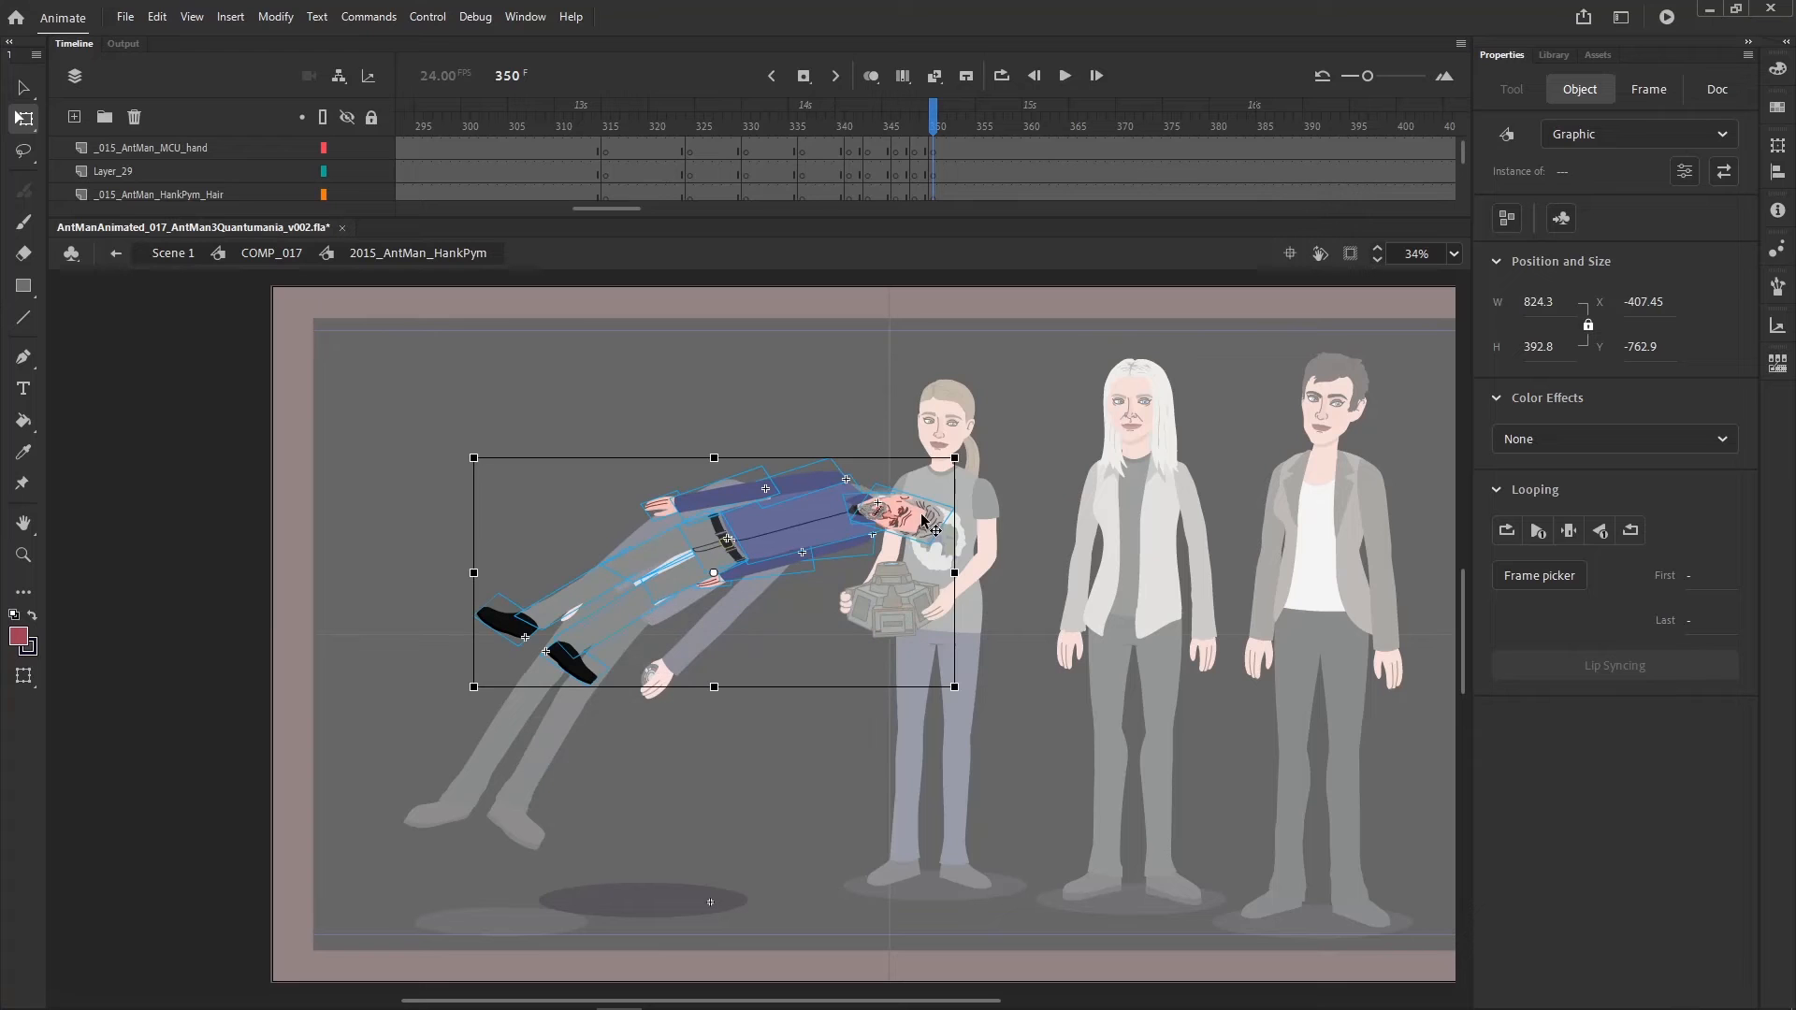
- Squash the torso, neck and head together on frame 350, with the pivot at the waist, to about 94 px high
{"action": "left_click_drag", "start_coordinate": [844, 457], "coordinate": [894, 456]}
{"action": "left_click", "coordinate": [808, 528], "text": "shift"}
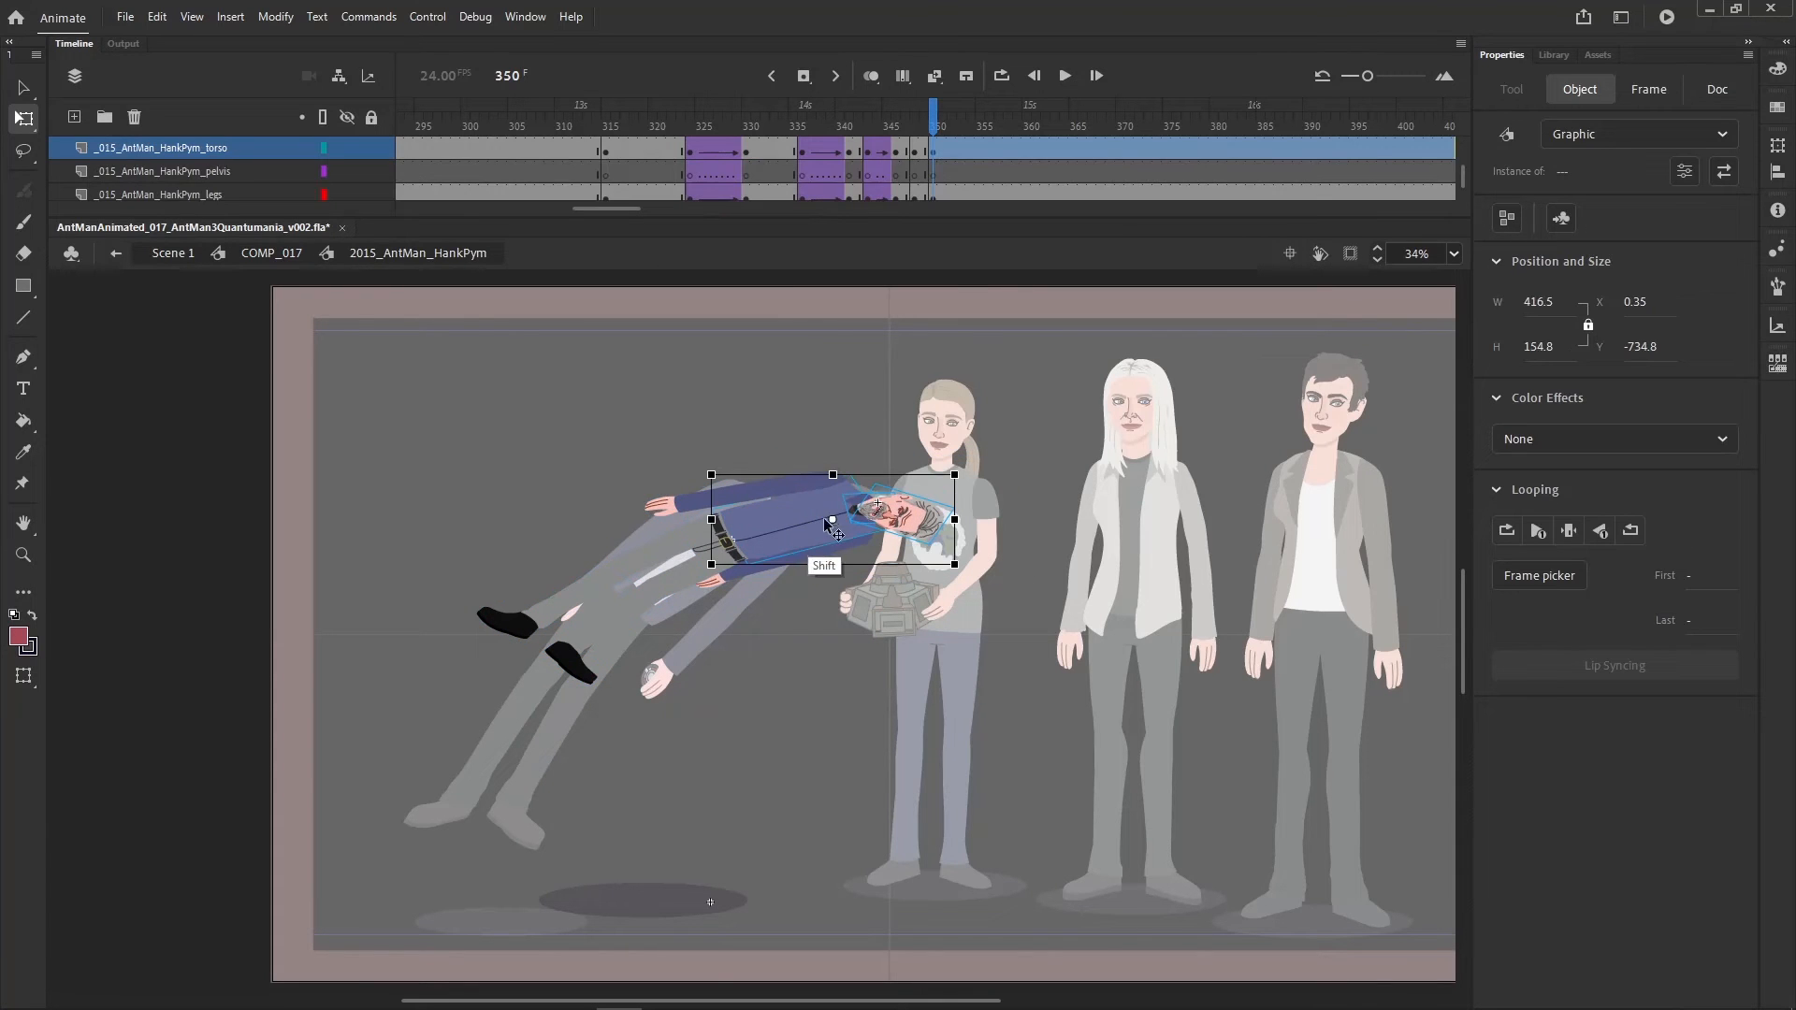
{"action": "left_click_drag", "start_coordinate": [832, 520], "coordinate": [717, 533]}
{"action": "mouse_move", "coordinate": [979, 487]}
{"action": "left_mouse_down"}
{"action": "mouse_move", "coordinate": [958, 474]}
{"action": "mouse_move", "coordinate": [951, 502]}
{"action": "left_mouse_up"}
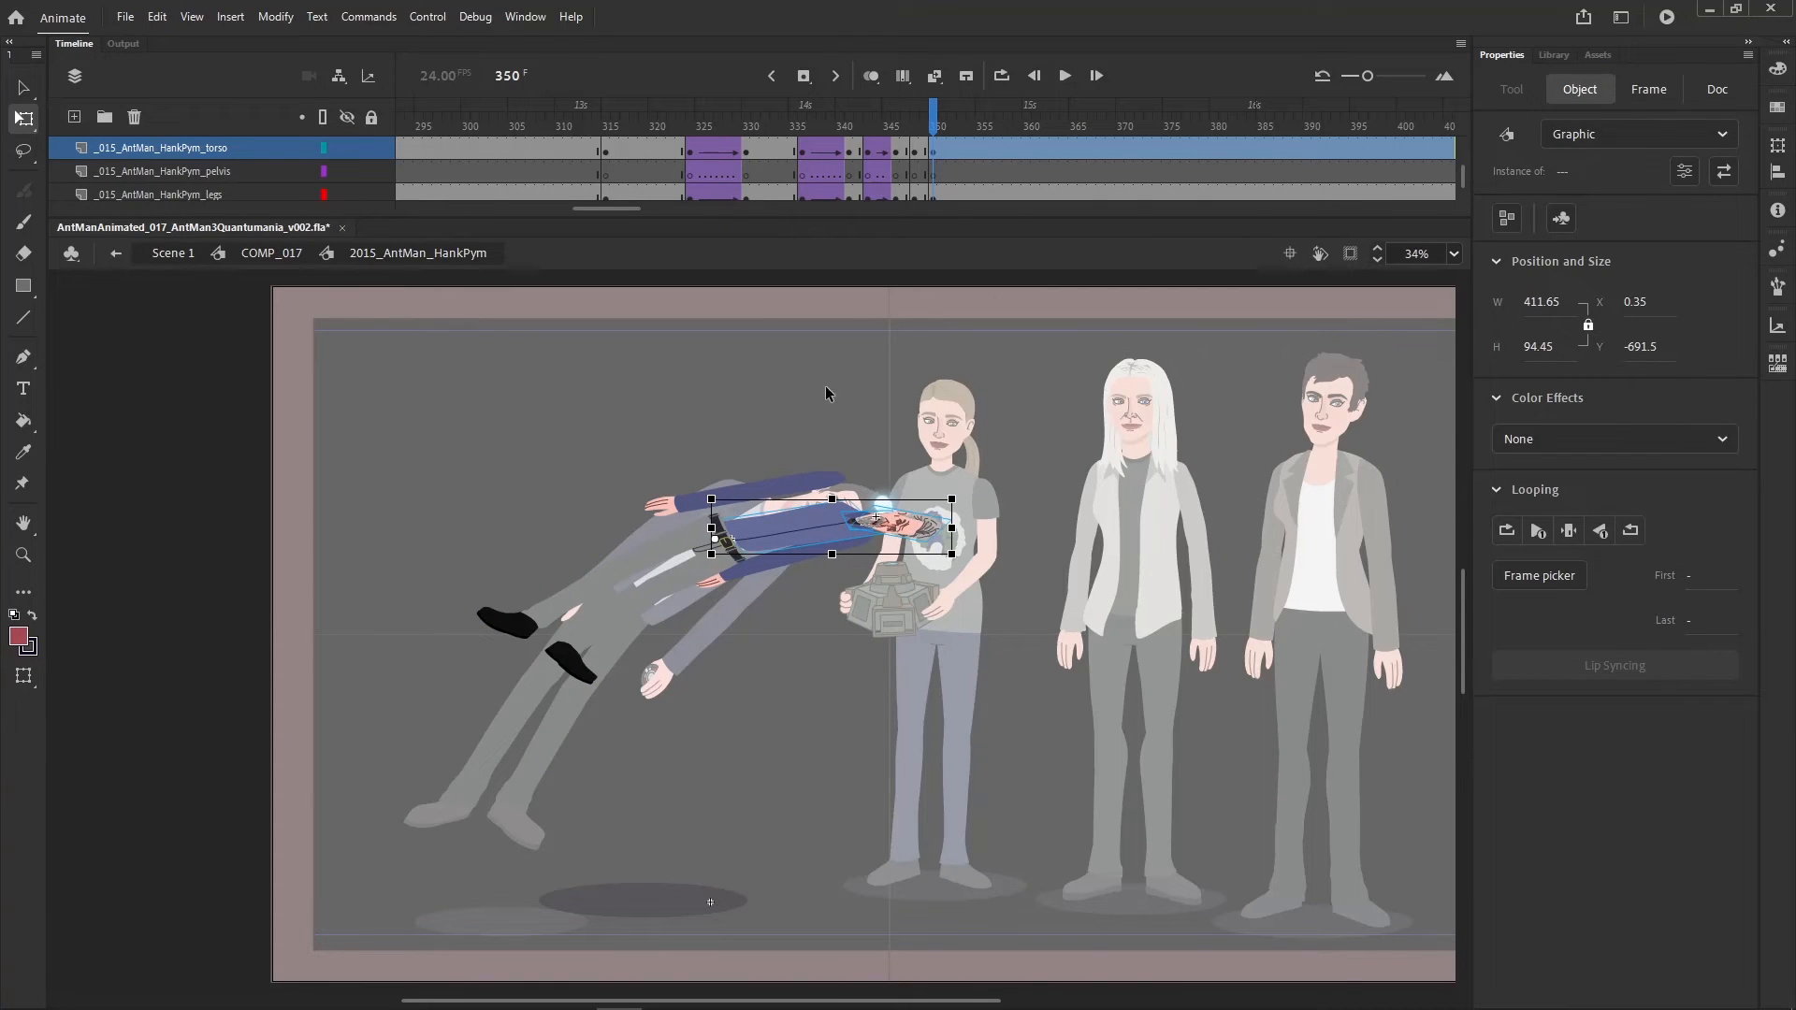
- Squash the head slightly more so it narrows toward the glowing orb
{"action": "left_click", "coordinate": [855, 404]}
{"action": "left_click", "coordinate": [843, 524]}
{"action": "left_click", "coordinate": [909, 525]}
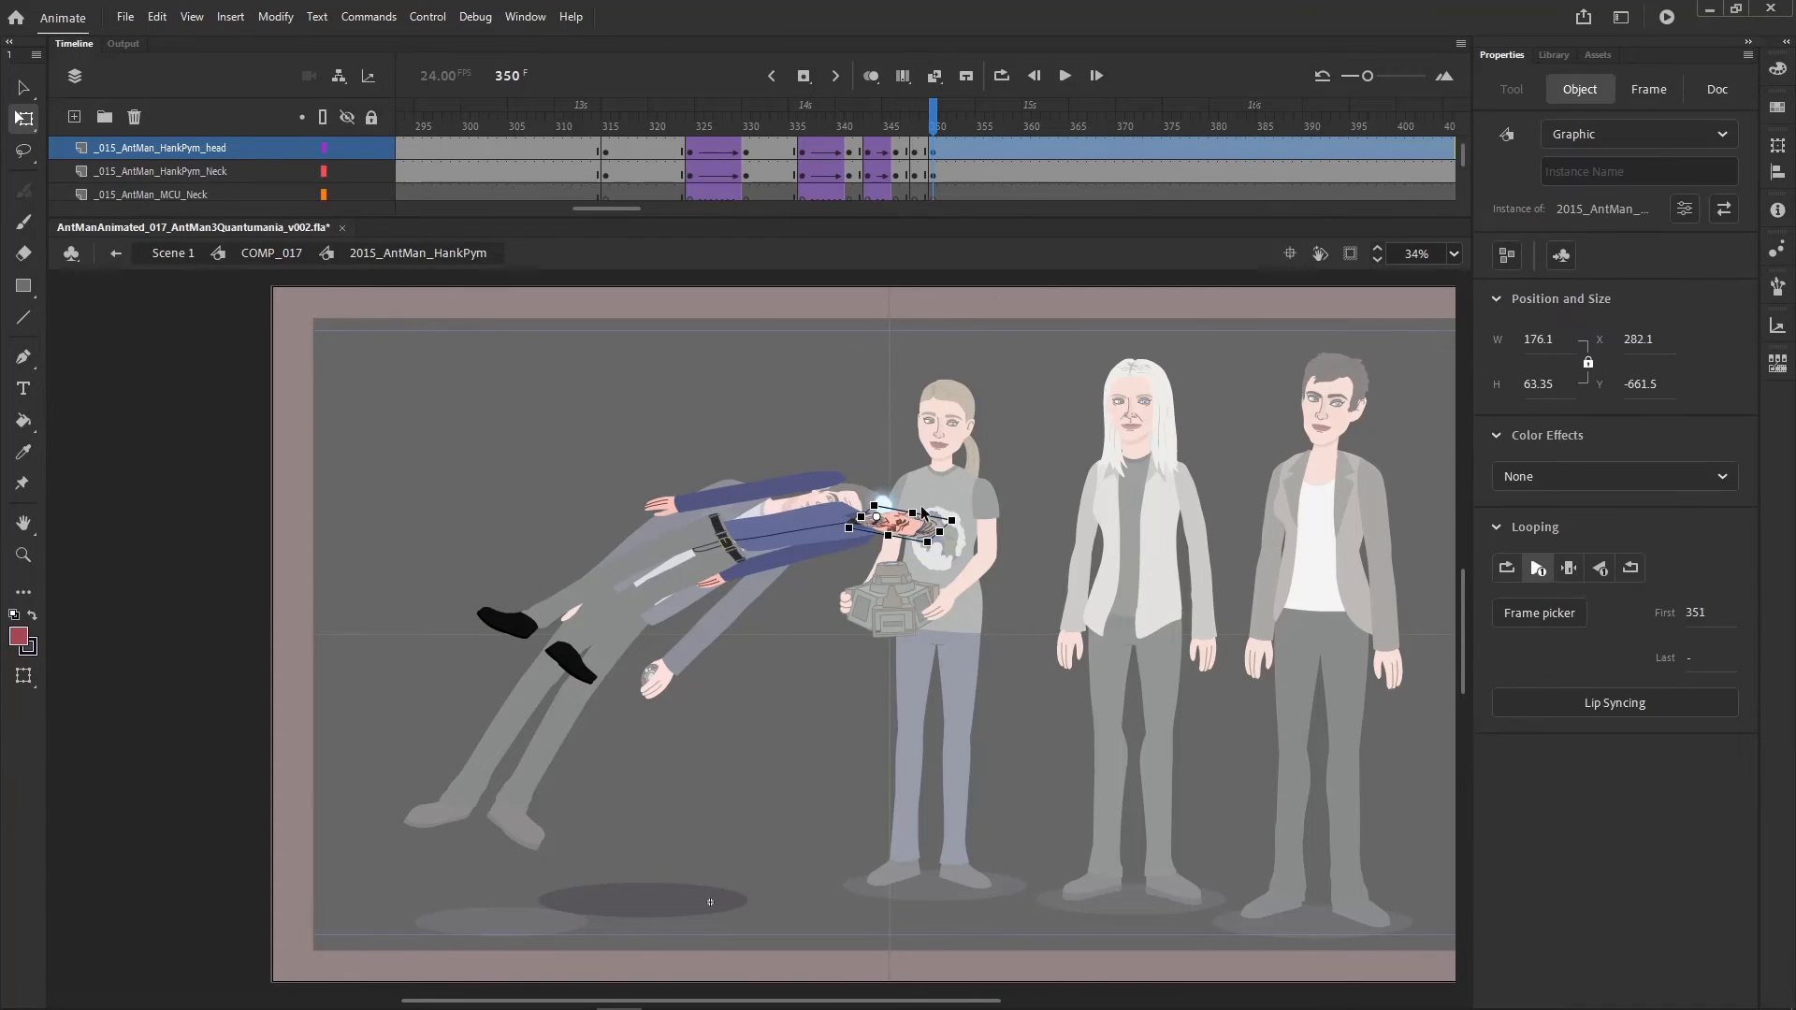
{"action": "left_click_drag", "start_coordinate": [917, 508], "coordinate": [915, 513]}
- Select the lower arm and hand without the torso, flatten them, and rotate them slightly to follow the horizontal body
{"action": "left_click", "coordinate": [719, 580]}
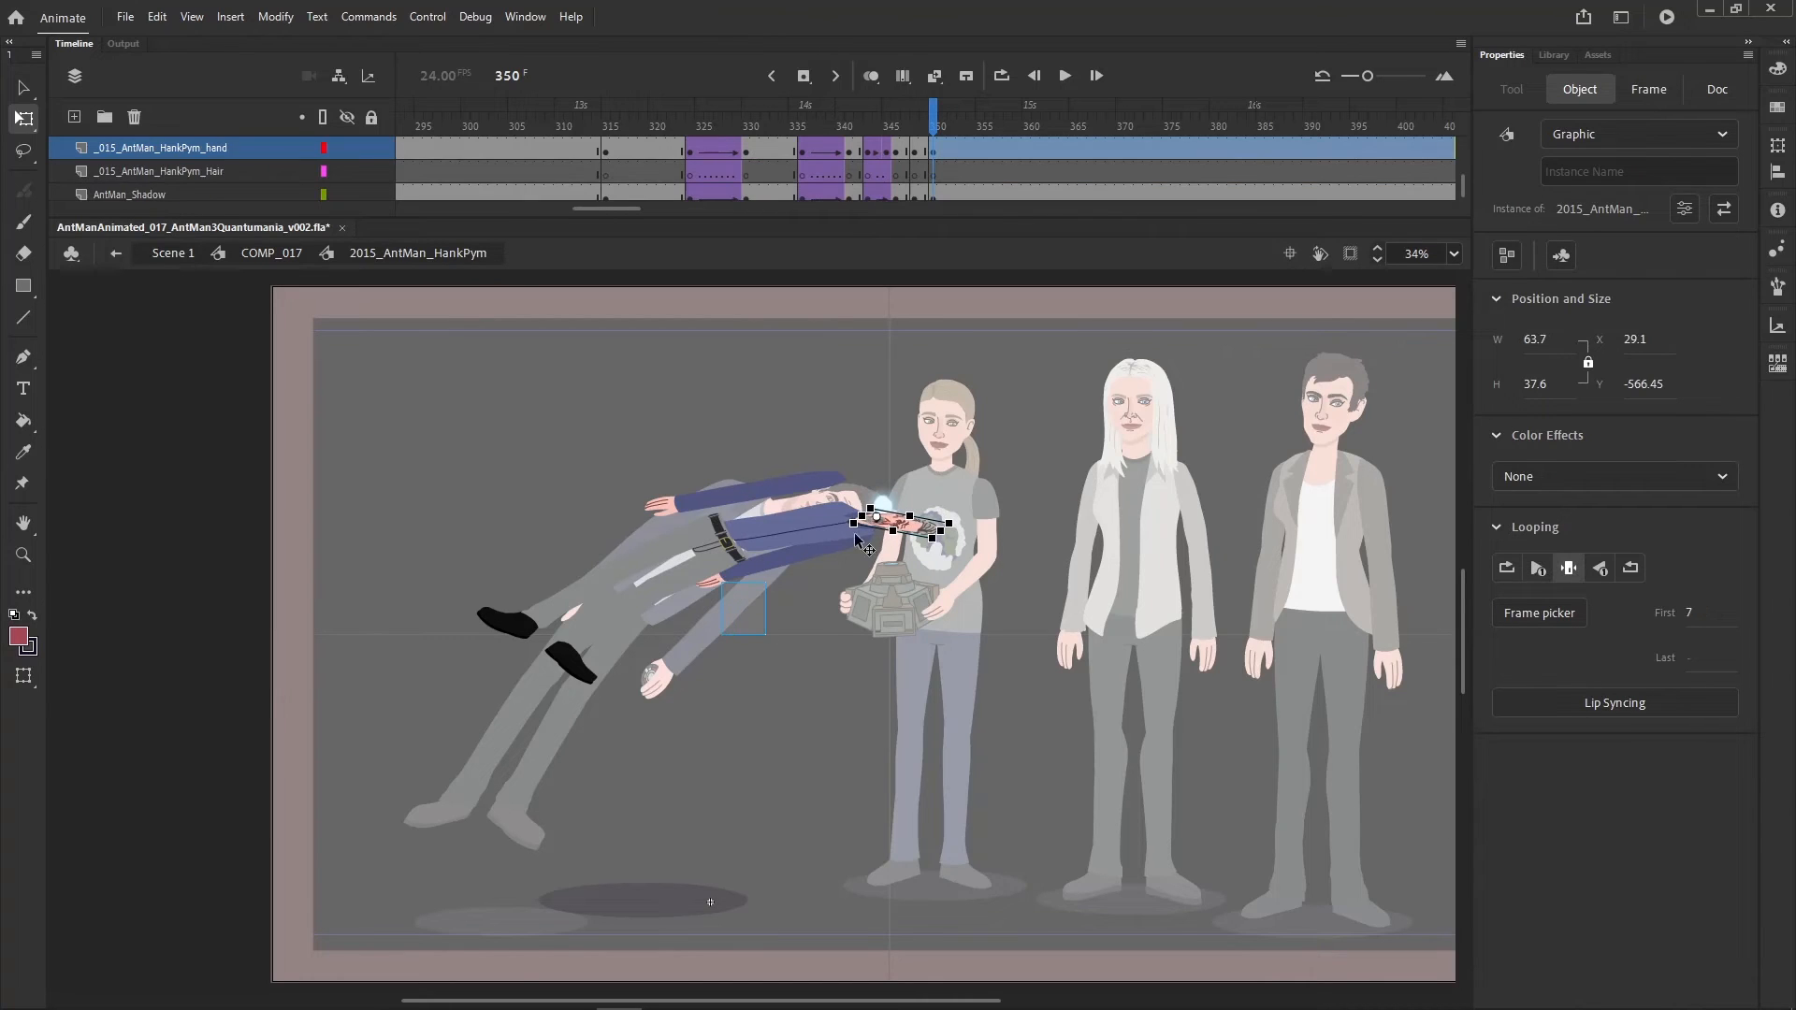
{"action": "left_click", "coordinate": [812, 556], "text": "shift"}
{"action": "left_click", "coordinate": [829, 551], "text": "shift"}
{"action": "left_click", "coordinate": [847, 520], "text": "shift"}
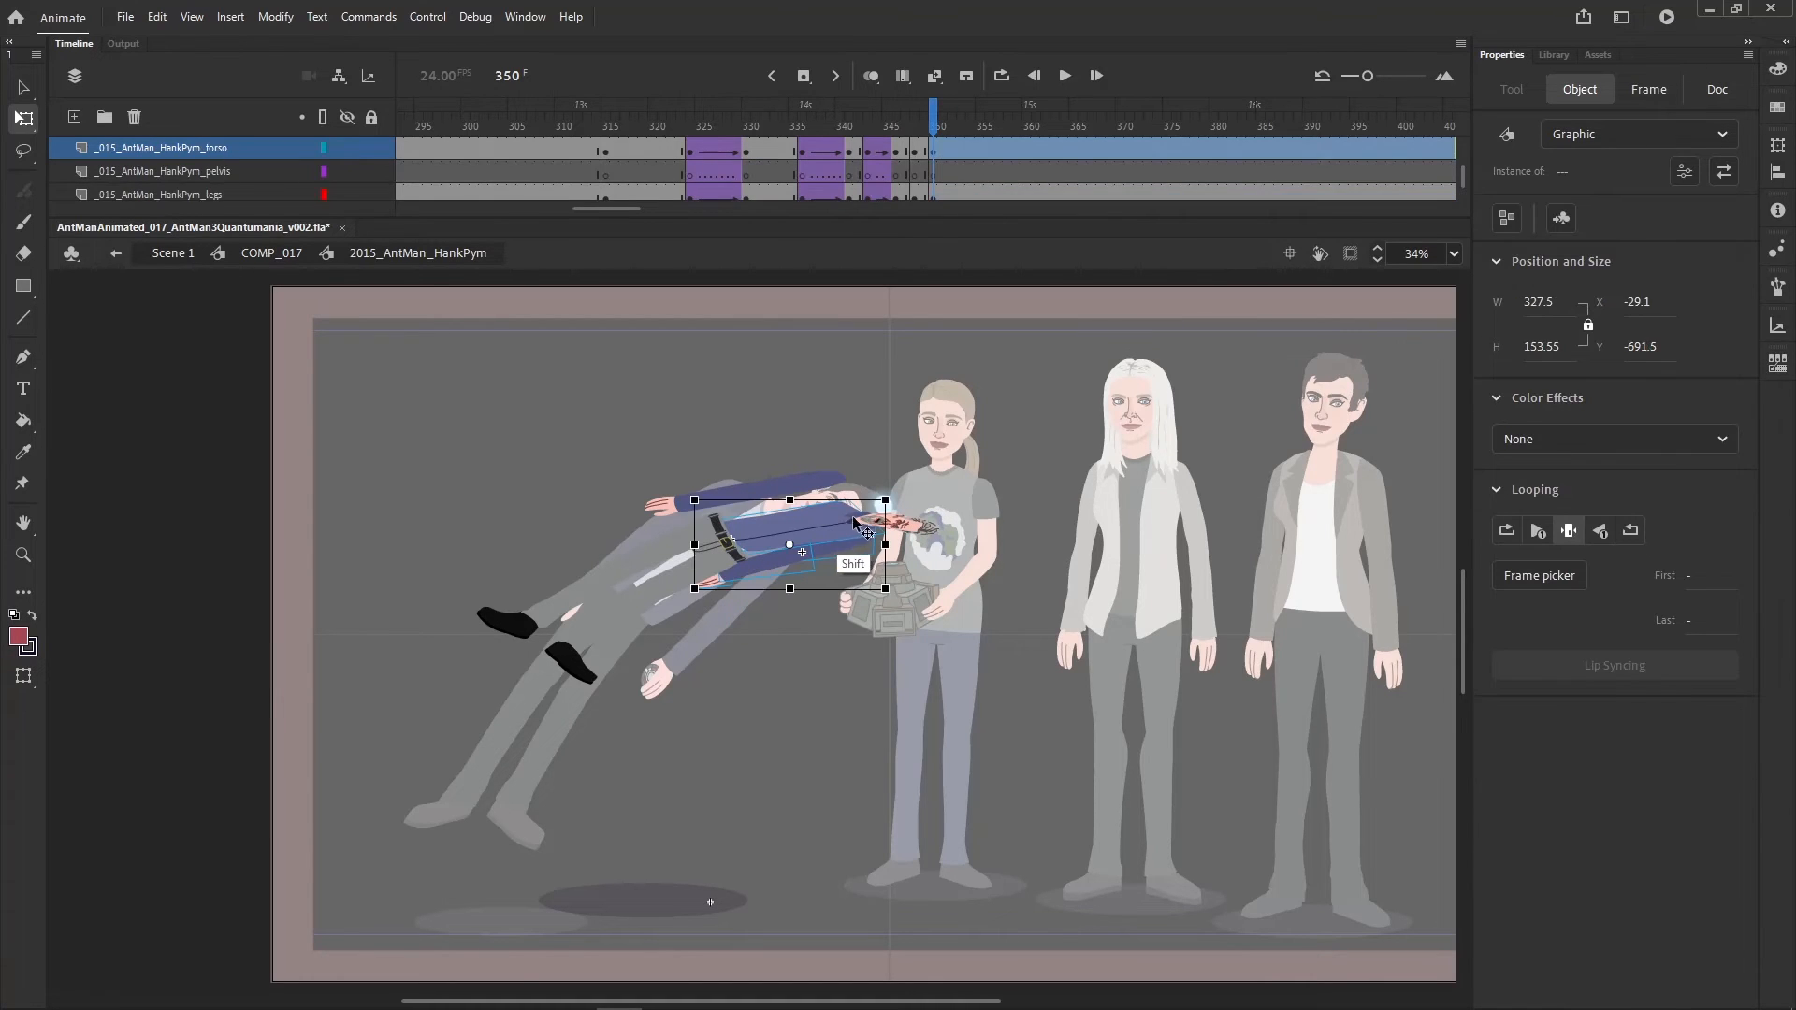
{"action": "left_click", "coordinate": [843, 512], "text": "shift"}
{"action": "left_click_drag", "start_coordinate": [784, 526], "coordinate": [785, 533]}
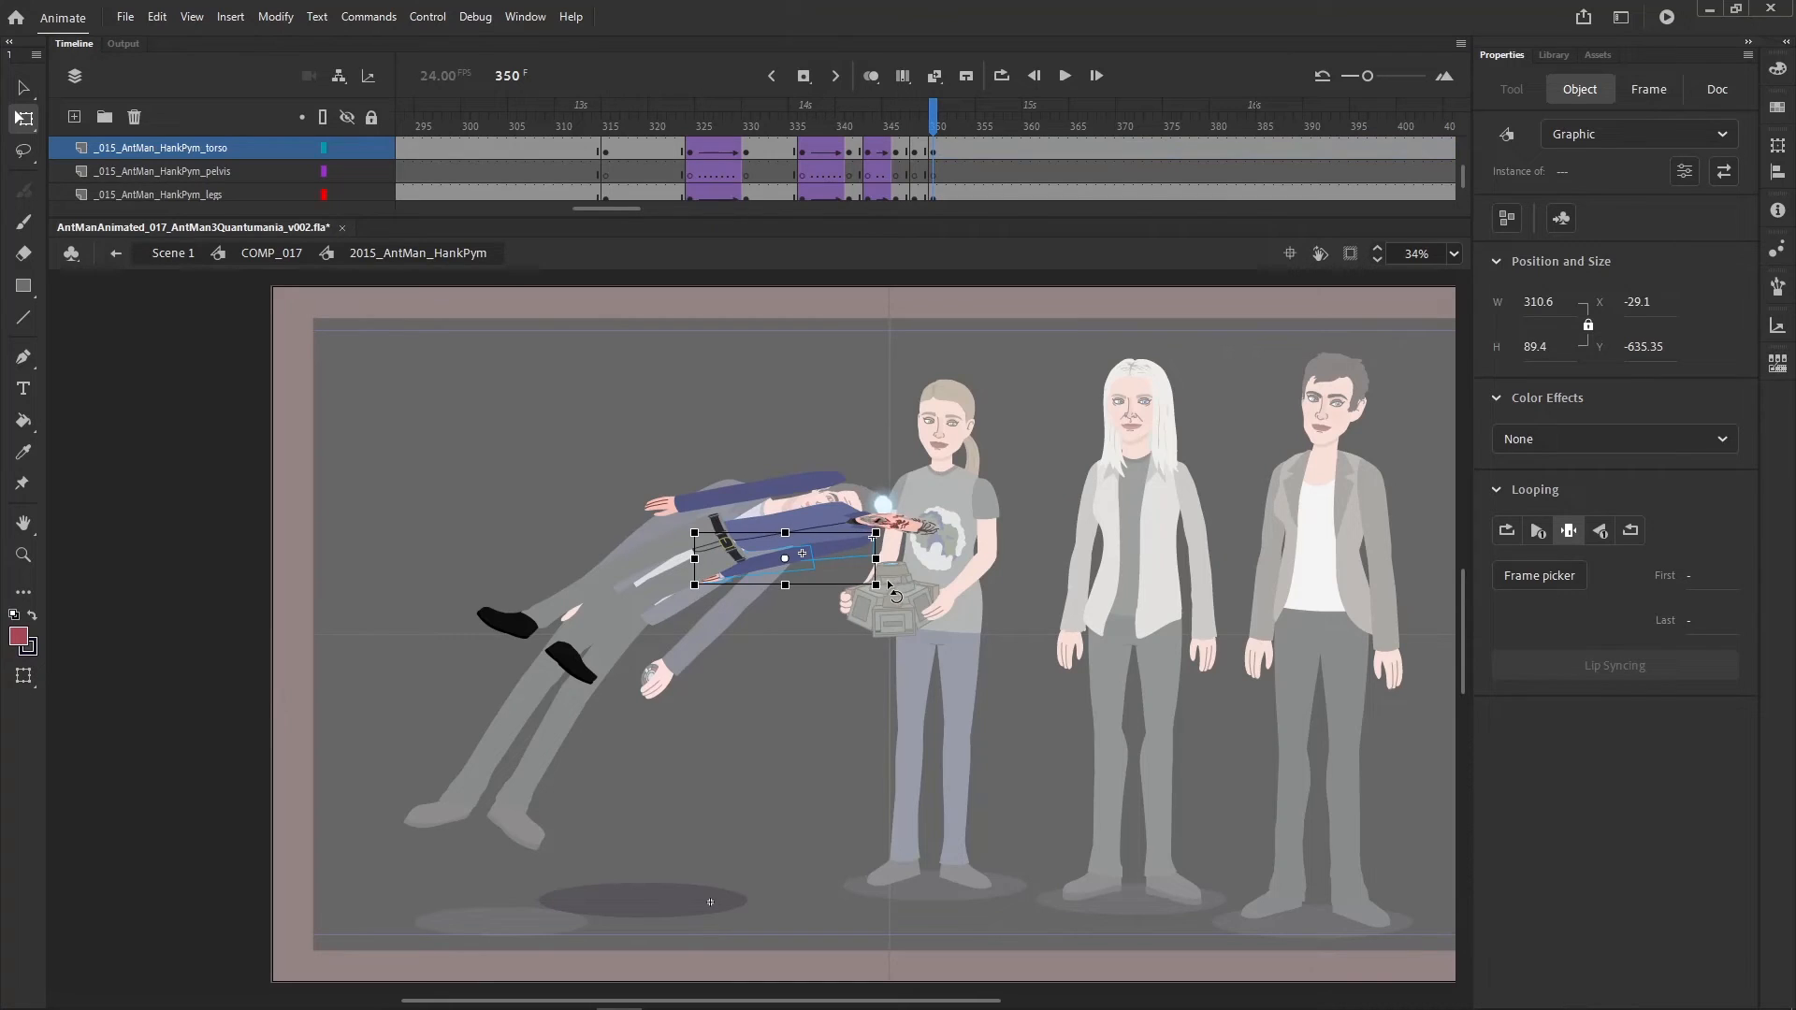
{"action": "left_click_drag", "start_coordinate": [891, 584], "coordinate": [892, 579]}
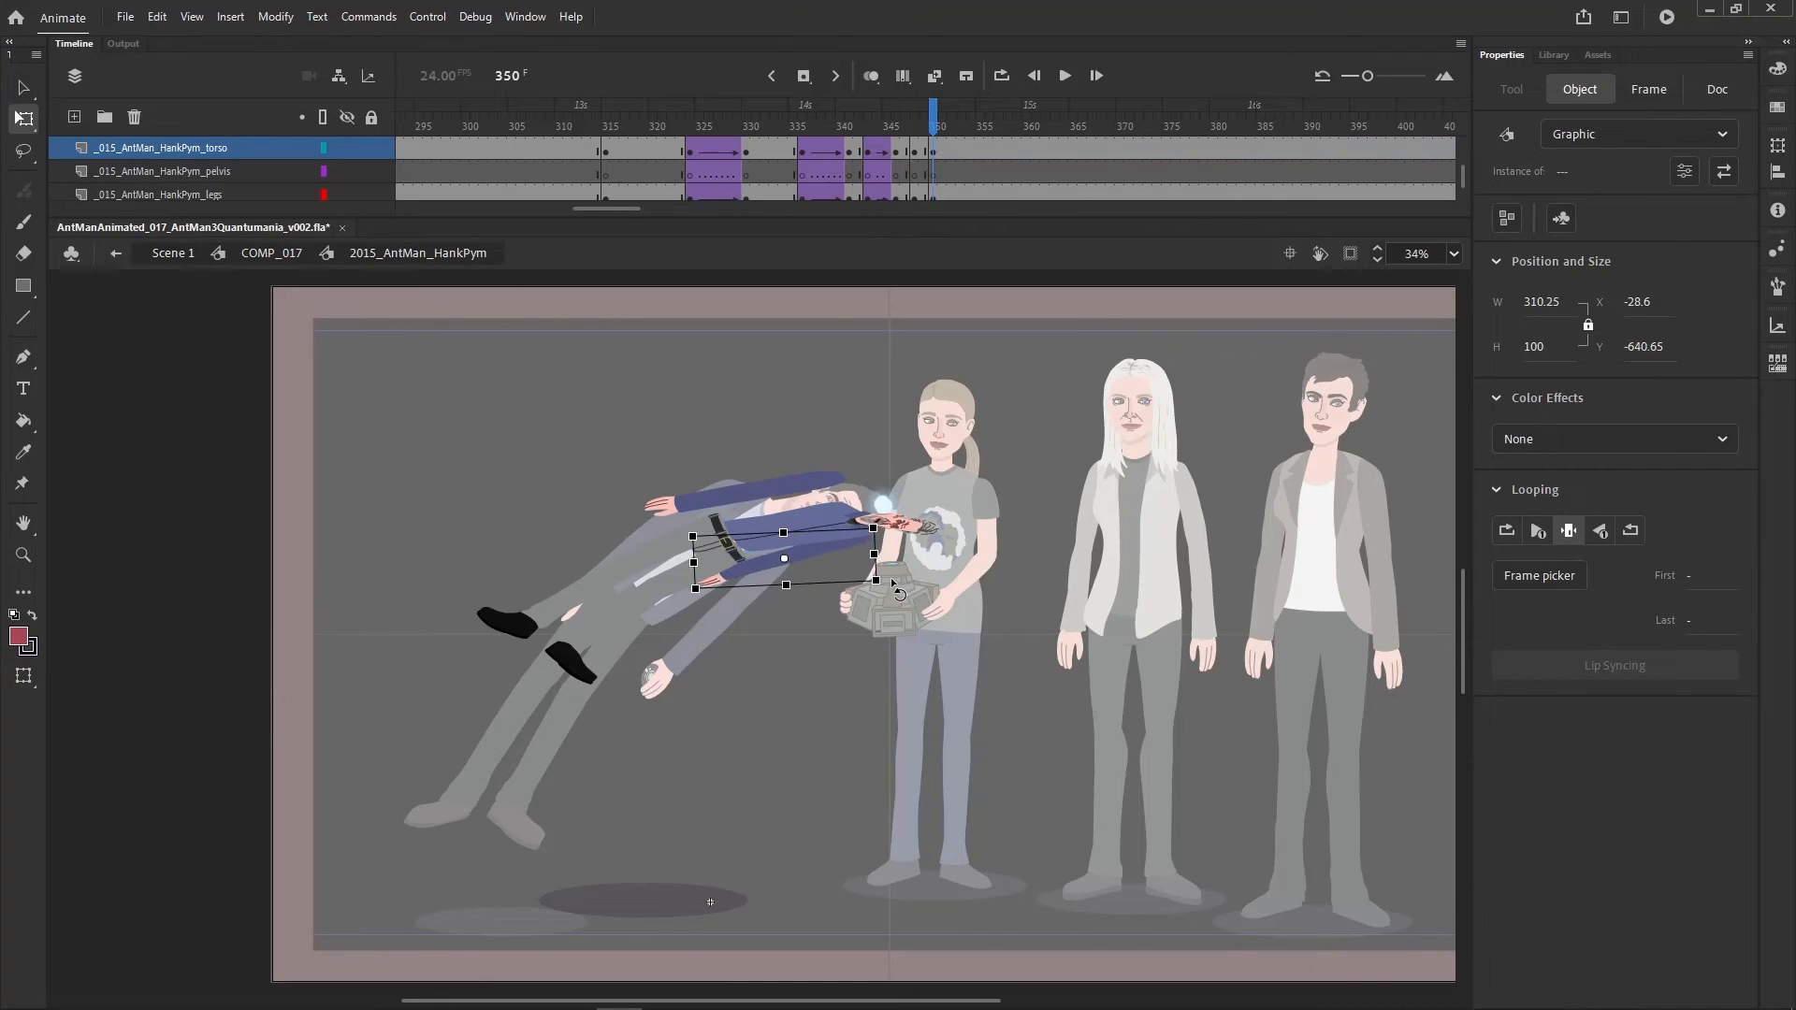
- Flatten the upper arm and hand, rotate them nearly level about the shoulder, and nudge them toward the torso
{"action": "left_click", "coordinate": [793, 479]}
{"action": "left_click_drag", "start_coordinate": [744, 458], "coordinate": [744, 464]}
{"action": "left_click_drag", "start_coordinate": [860, 465], "coordinate": [841, 507]}
{"action": "key", "text": "shift+Left"}
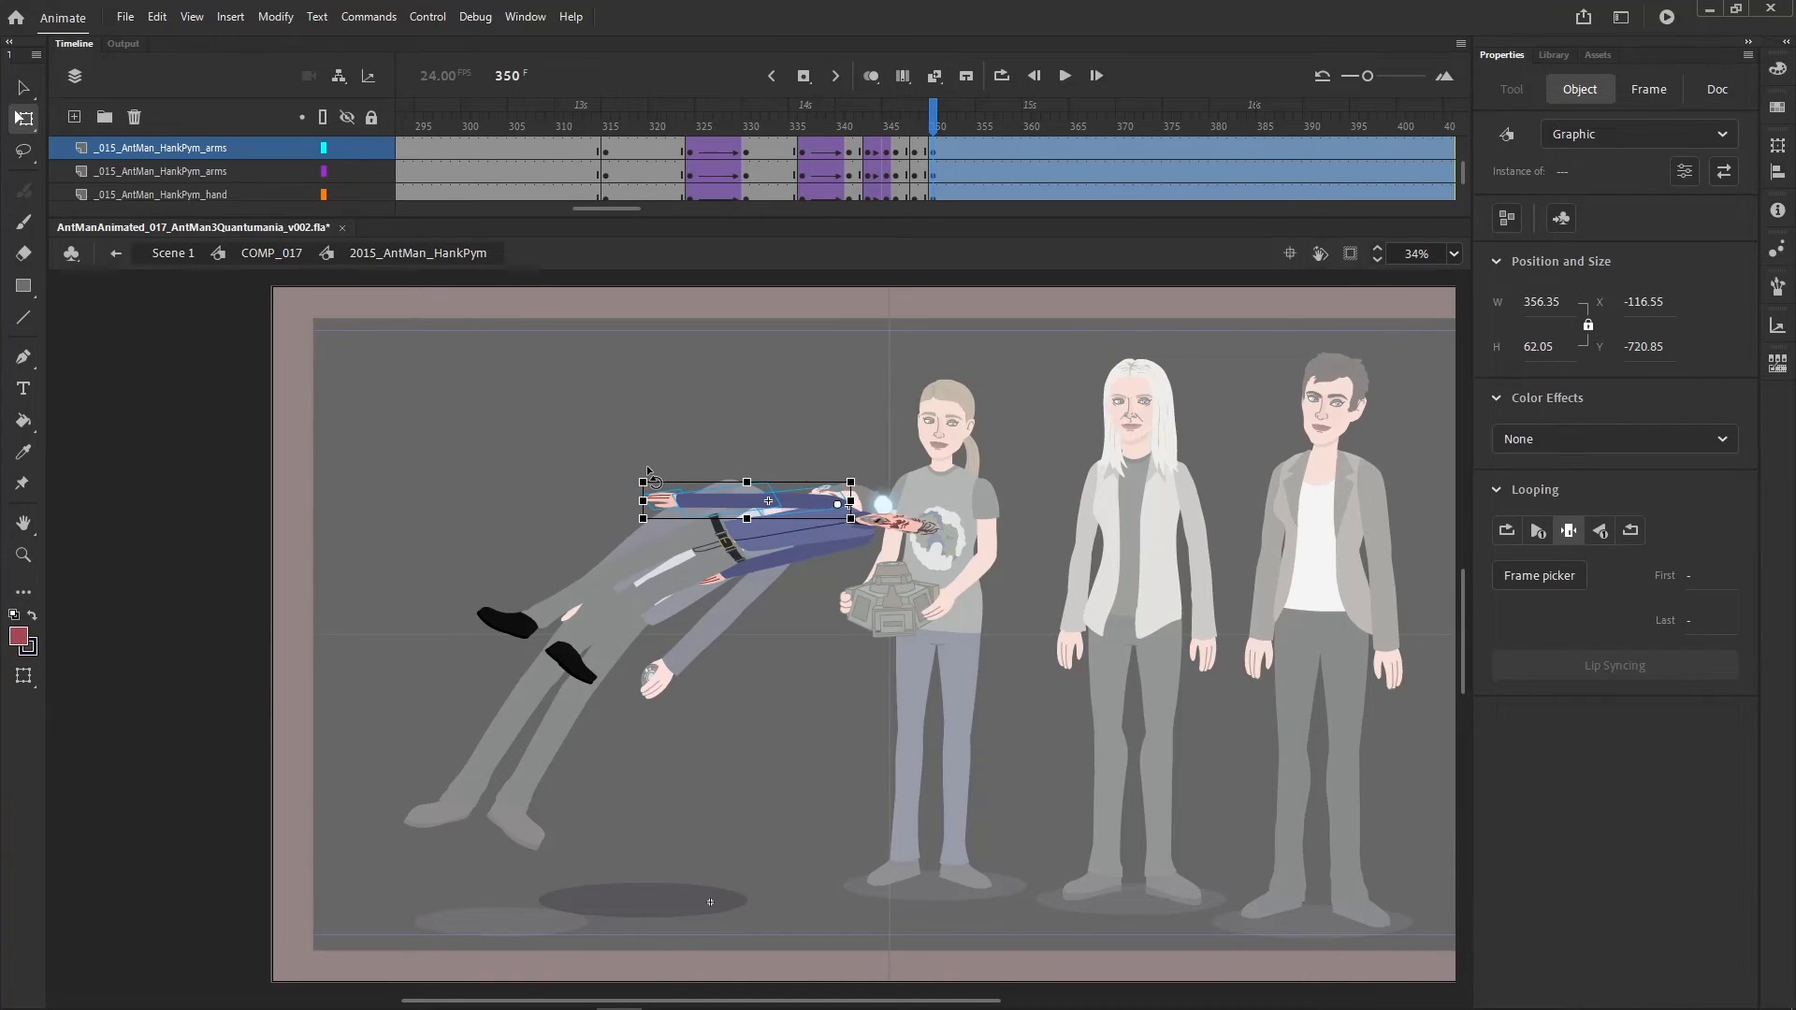
- Return to COMP_017 and step back from frame 350 to 346 to check the pull toward the orb
{"action": "left_click", "coordinate": [631, 717]}
{"action": "left_click_drag", "start_coordinate": [604, 637], "coordinate": [608, 631]}
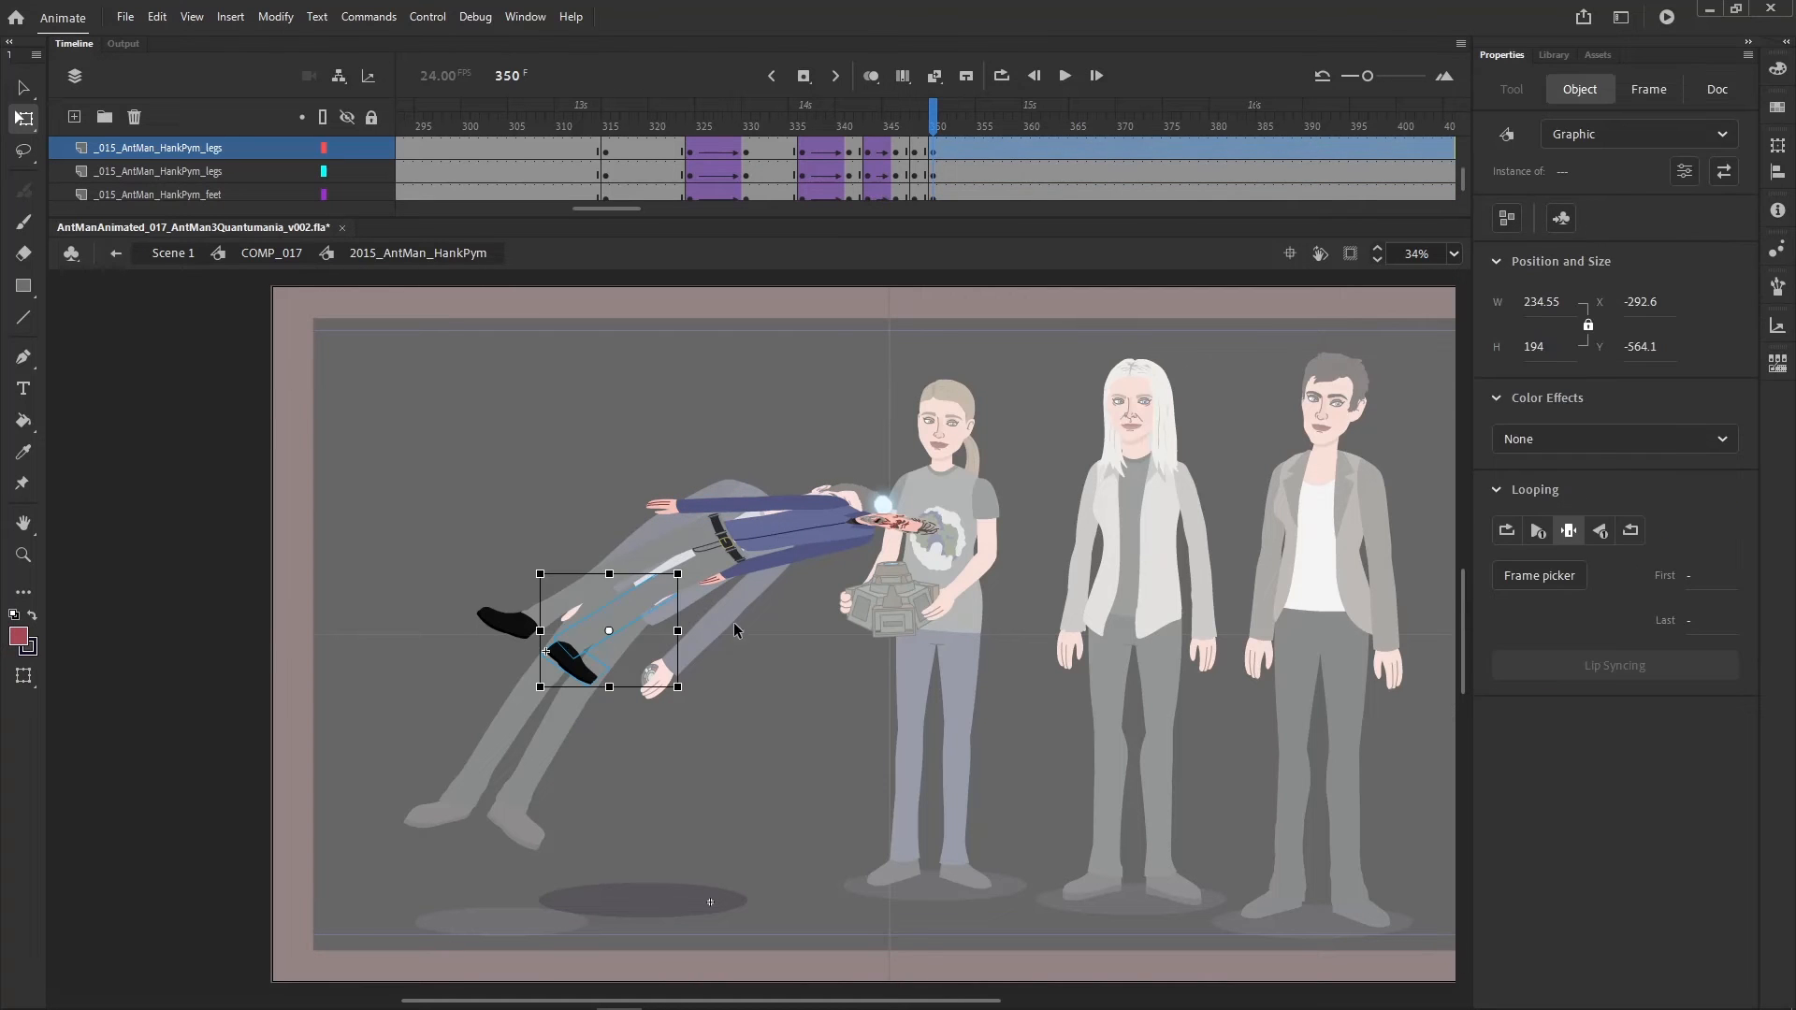
{"action": "double_click", "coordinate": [741, 675]}
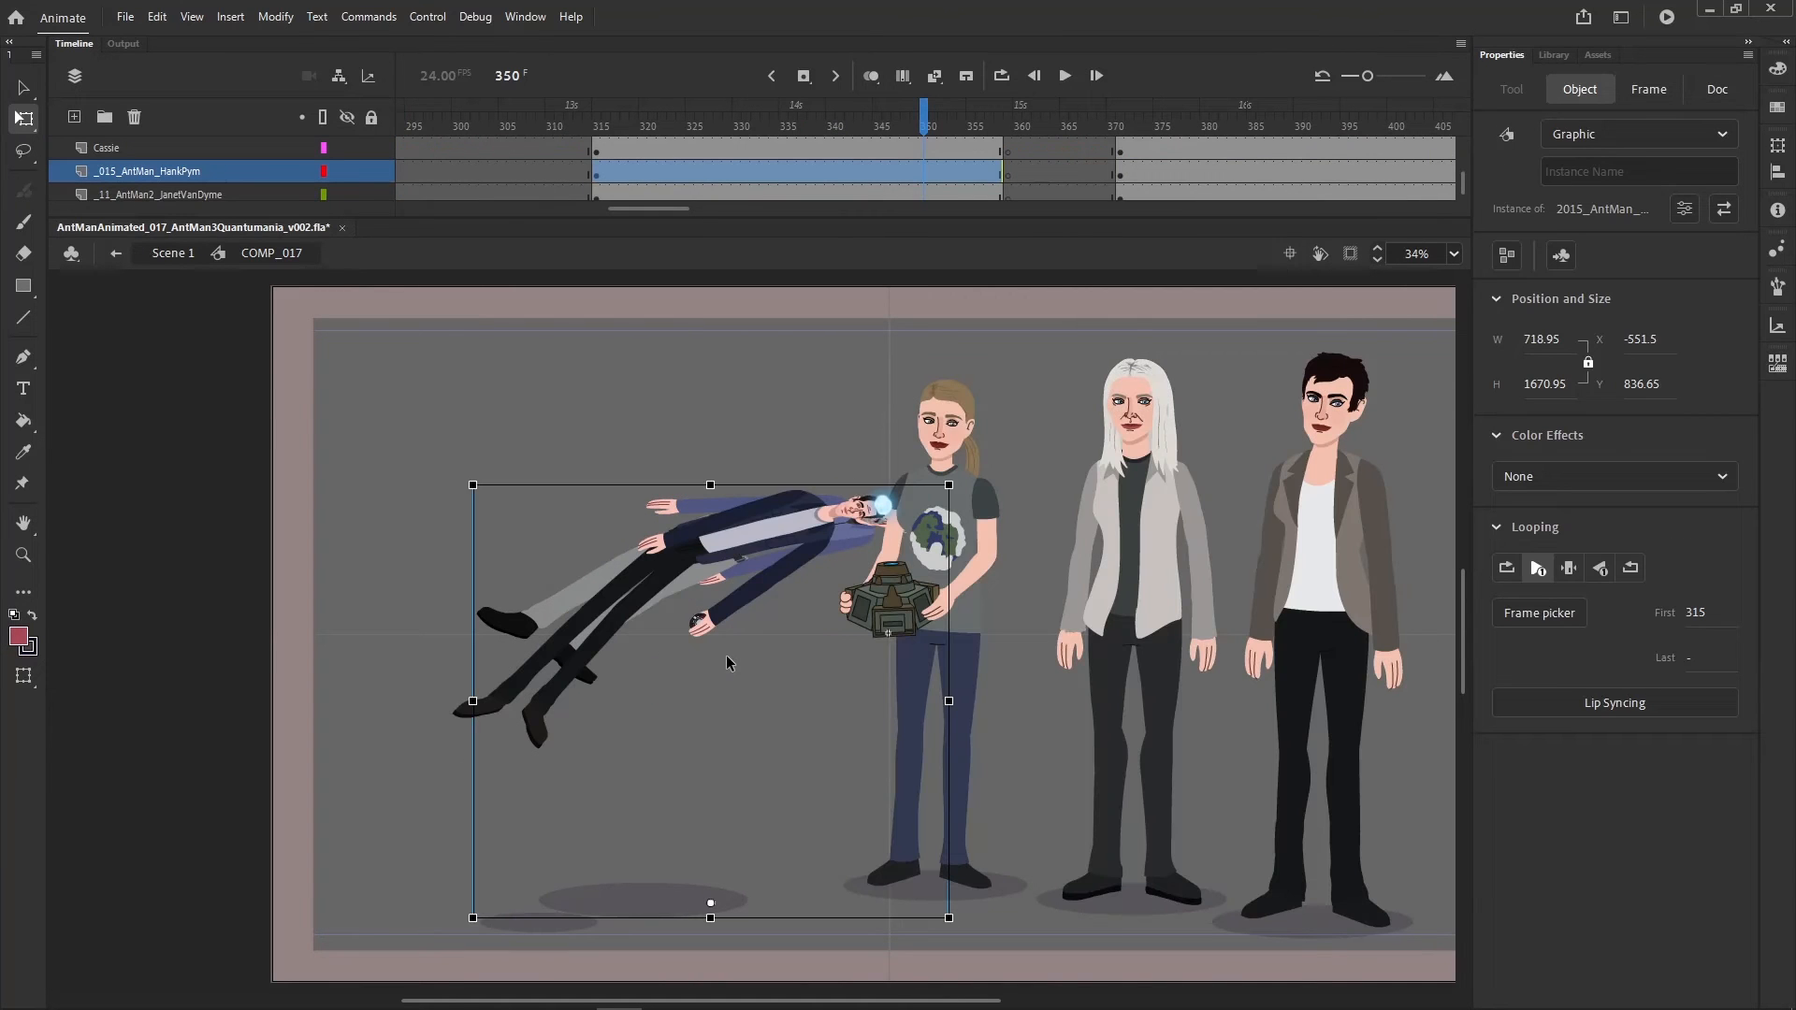
{"action": "key", "text": "comma"}
{"action": "key", "text": "comma"}
{"action": "key", "text": "comma"}
{"action": "key", "text": "comma"}
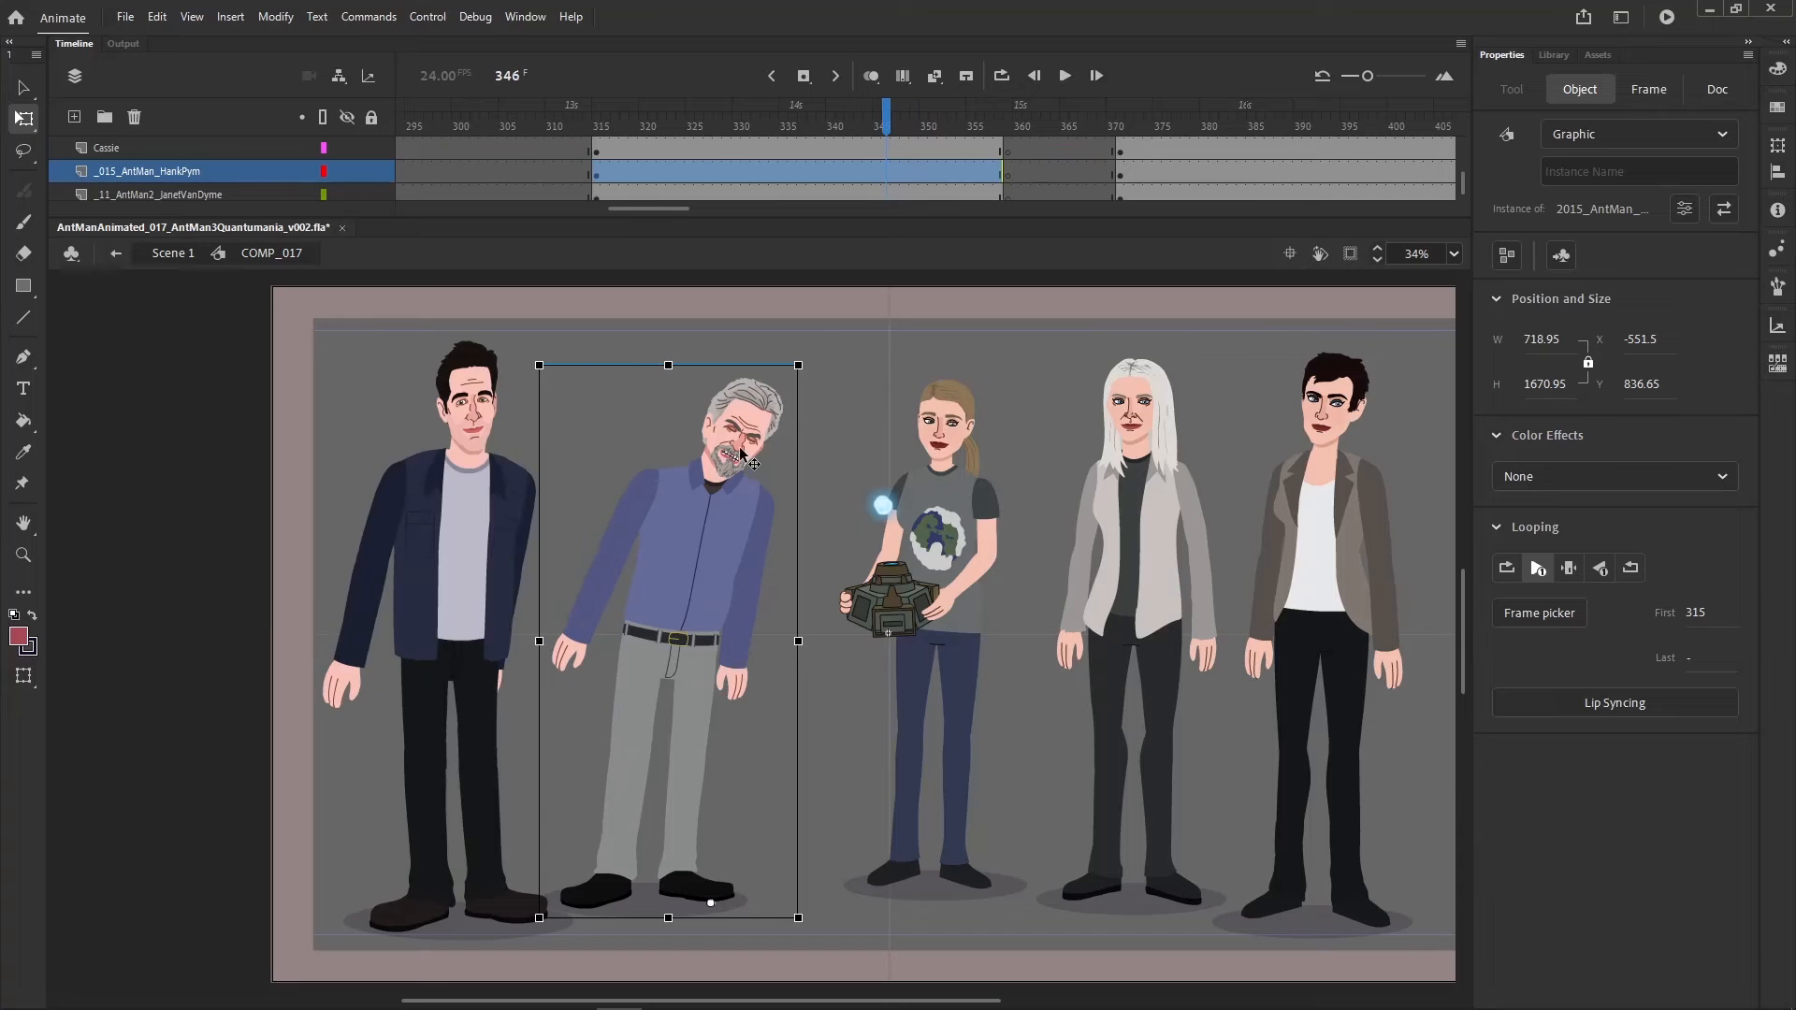
- Reopen the grey-haired character's symbol at frame 350 and slightly squash the pelvis to fit the flattened torso
{"action": "double_click", "coordinate": [740, 456]}
{"action": "left_click", "coordinate": [903, 443]}
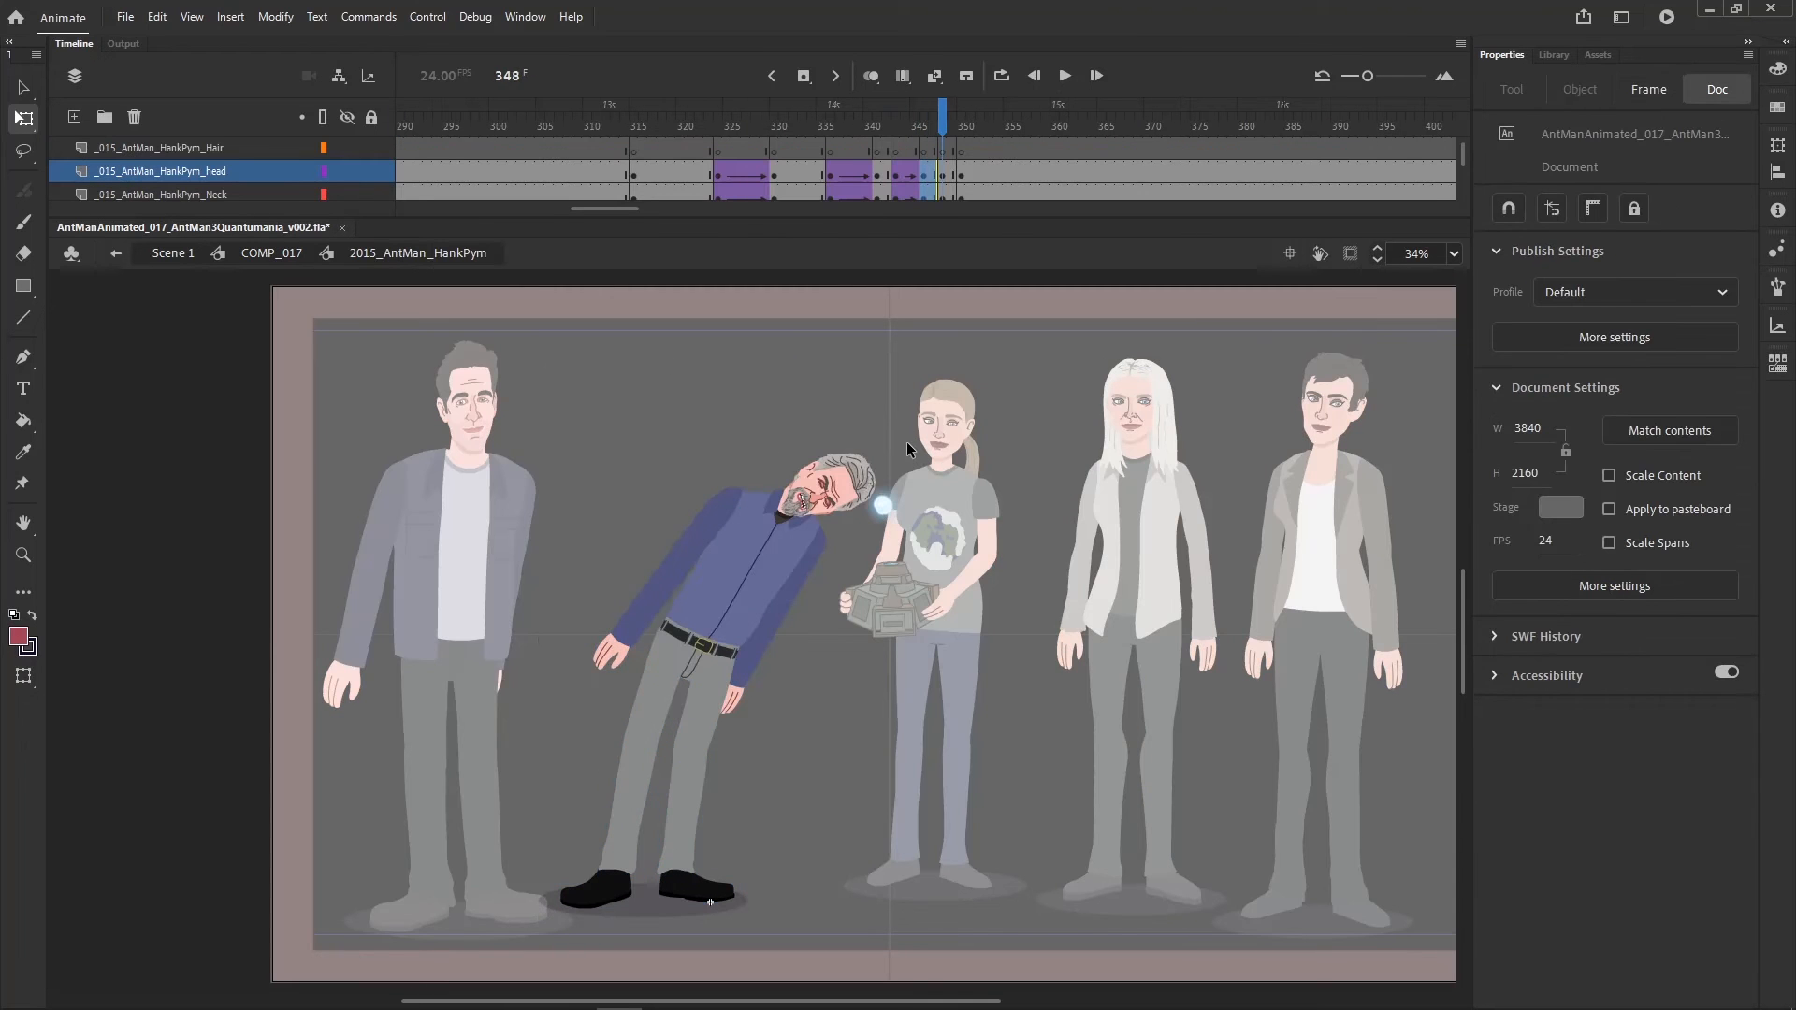
{"action": "key", "text": "period"}
{"action": "key", "text": "period"}
{"action": "key", "text": "period"}
{"action": "left_click", "coordinate": [973, 395]}
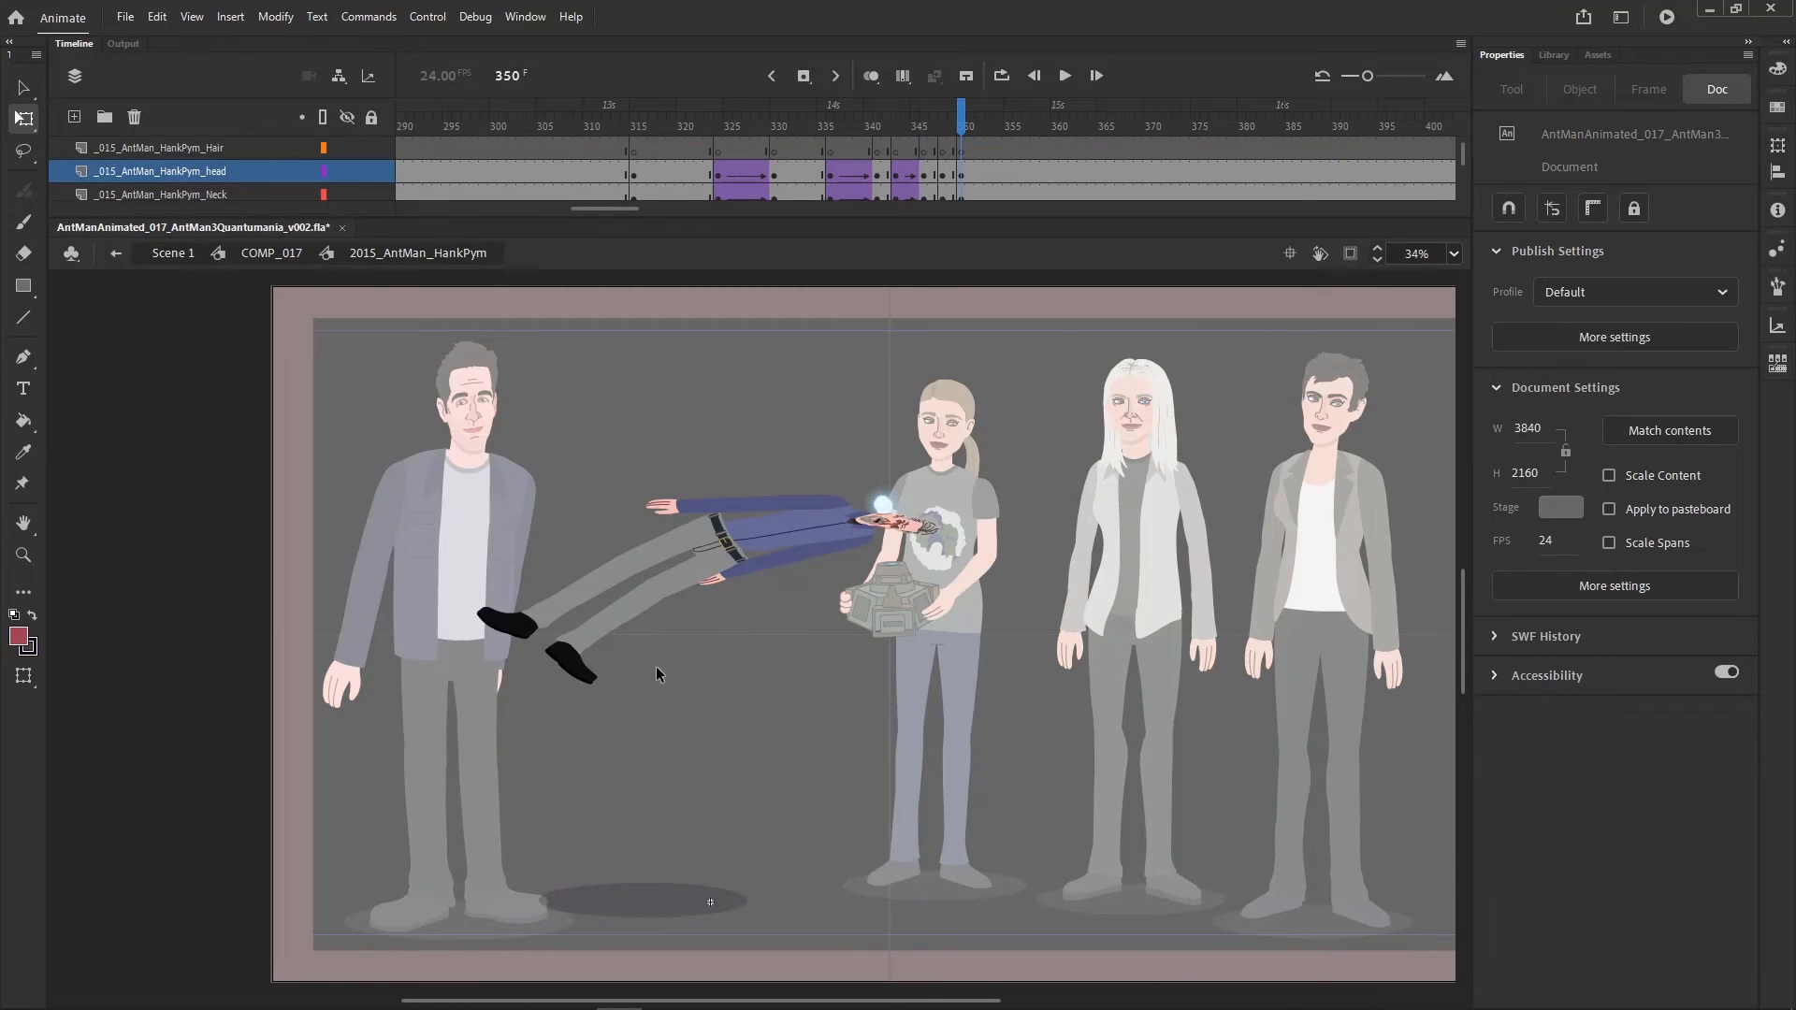
{"action": "left_click", "coordinate": [726, 540]}
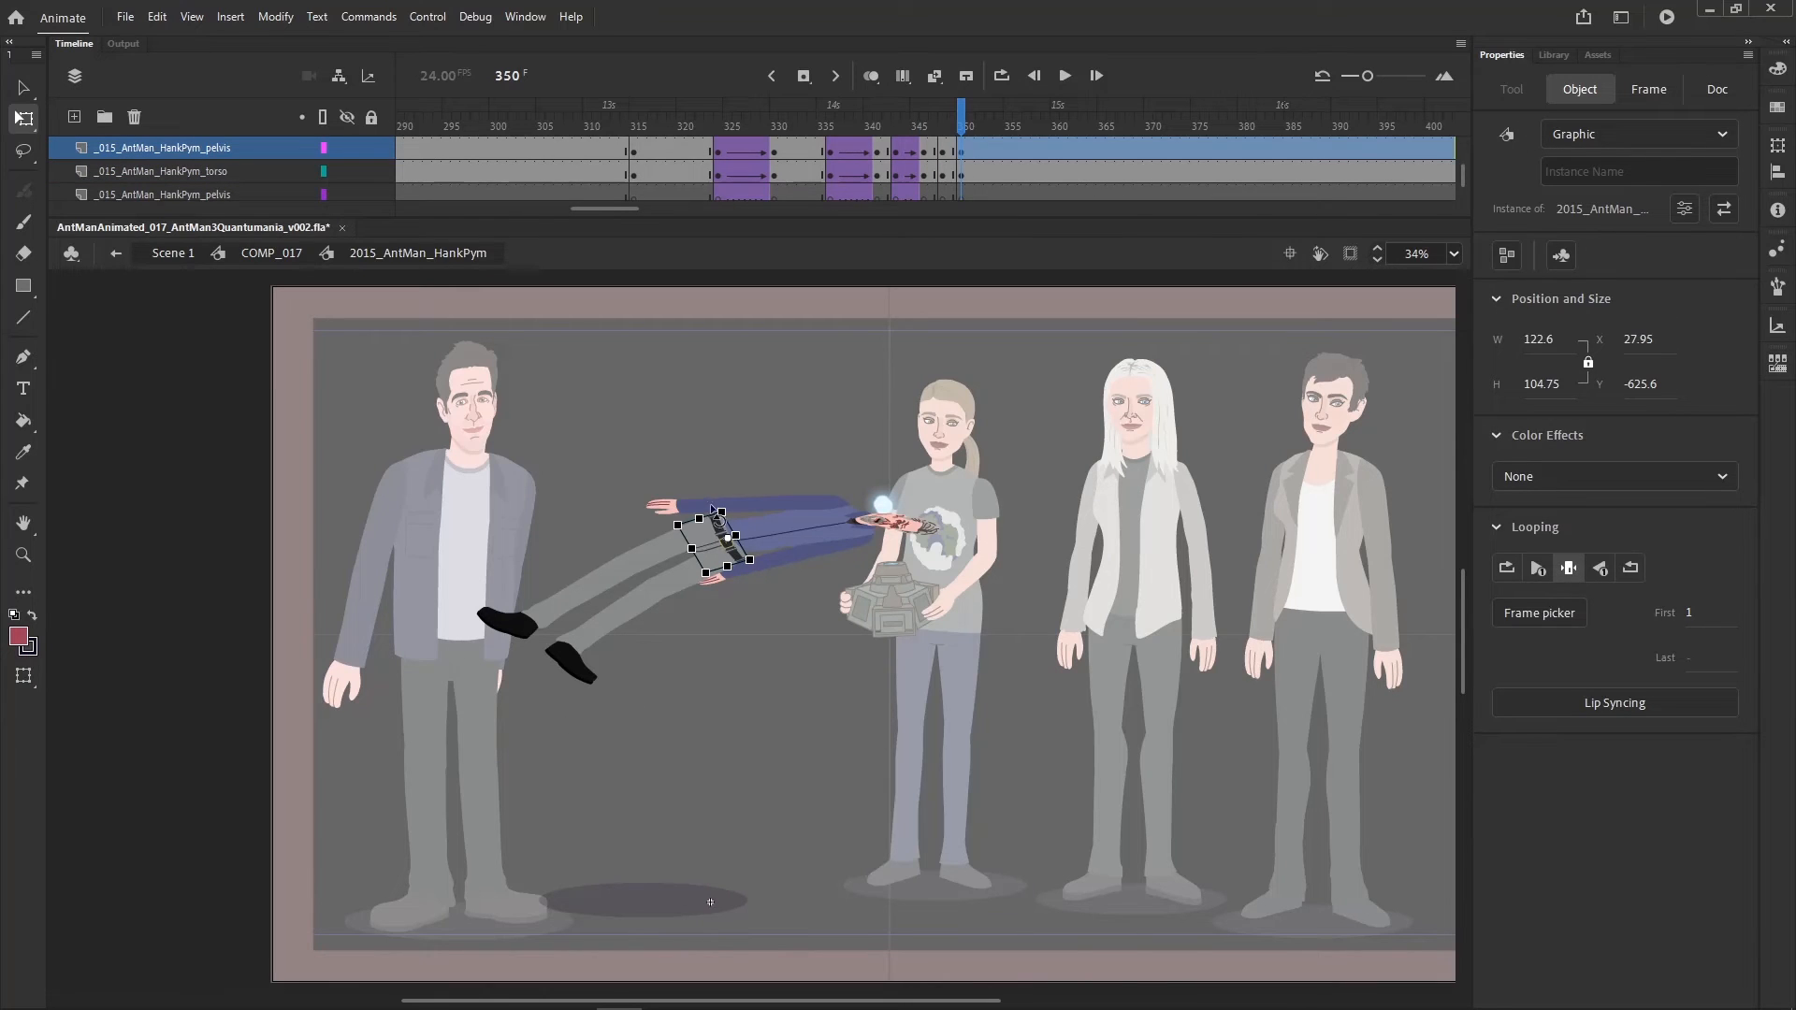
{"action": "left_click_drag", "start_coordinate": [708, 509], "coordinate": [712, 516]}
- Raise the lower of the two legs about the hip and turn its foot to point downward
{"action": "left_click_drag", "start_coordinate": [570, 732], "coordinate": [610, 634]}
{"action": "left_click", "coordinate": [692, 582], "text": "shift"}
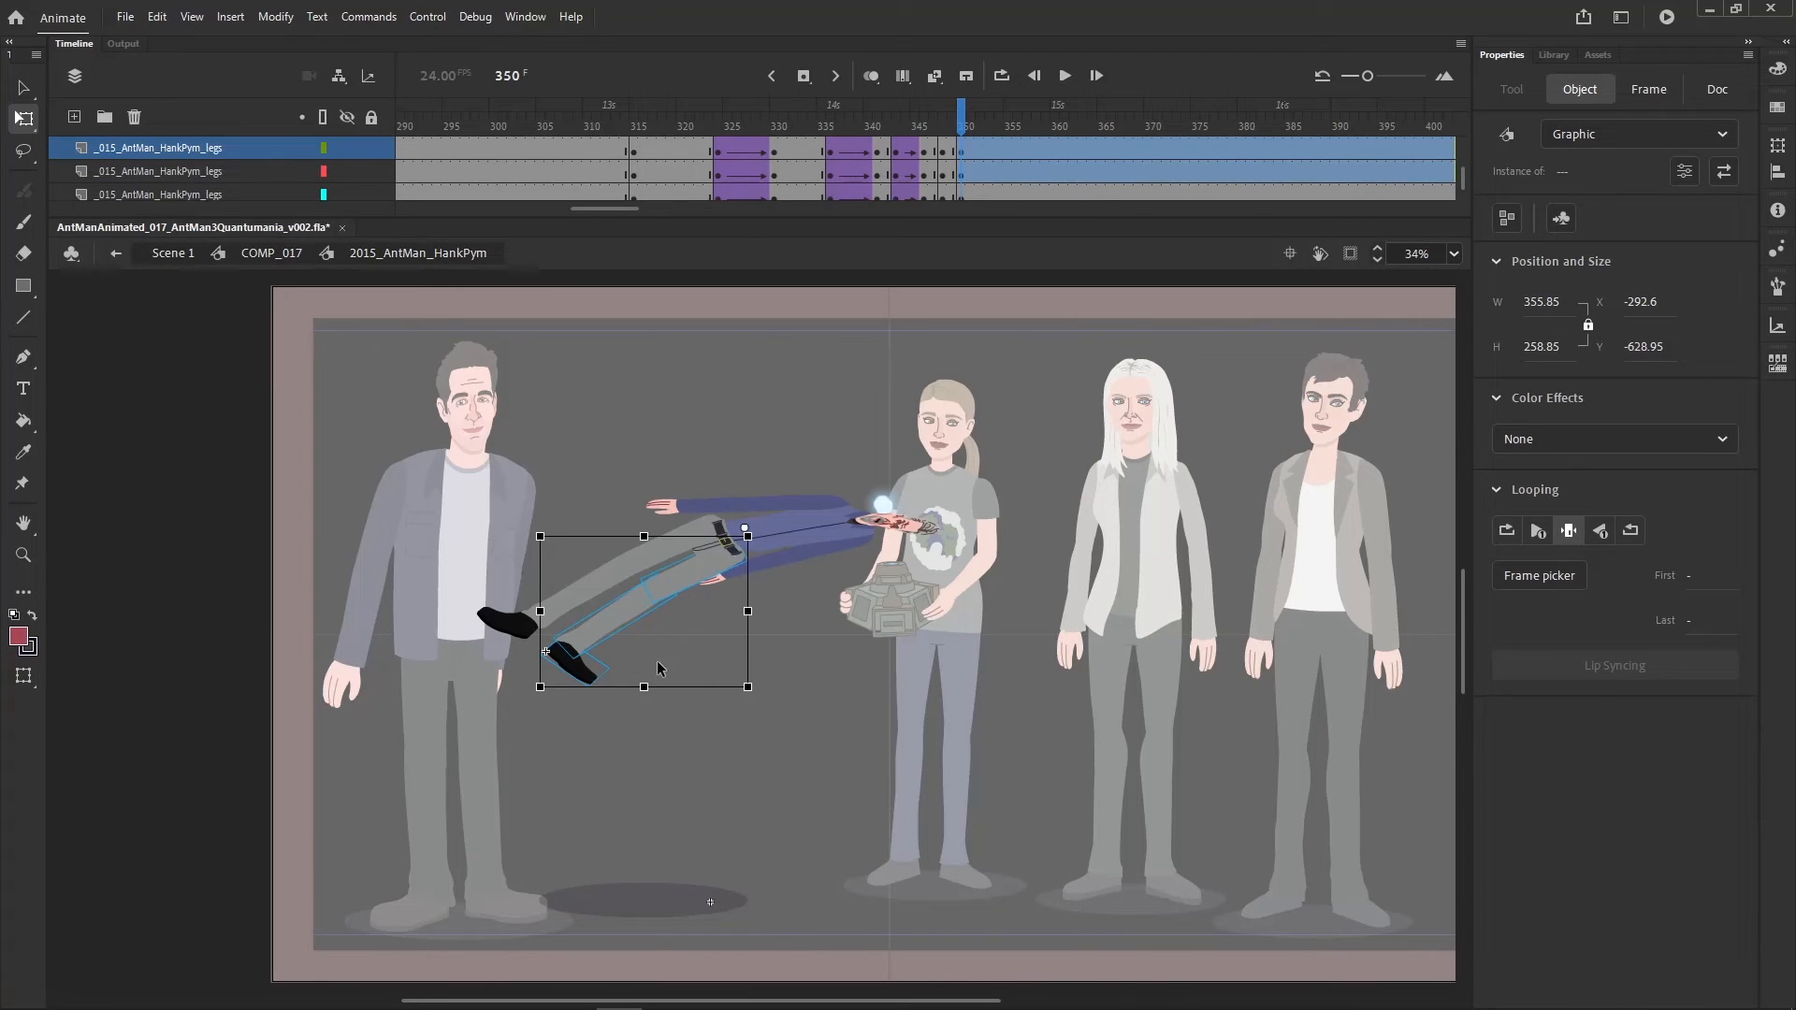
{"action": "left_click", "coordinate": [597, 650]}
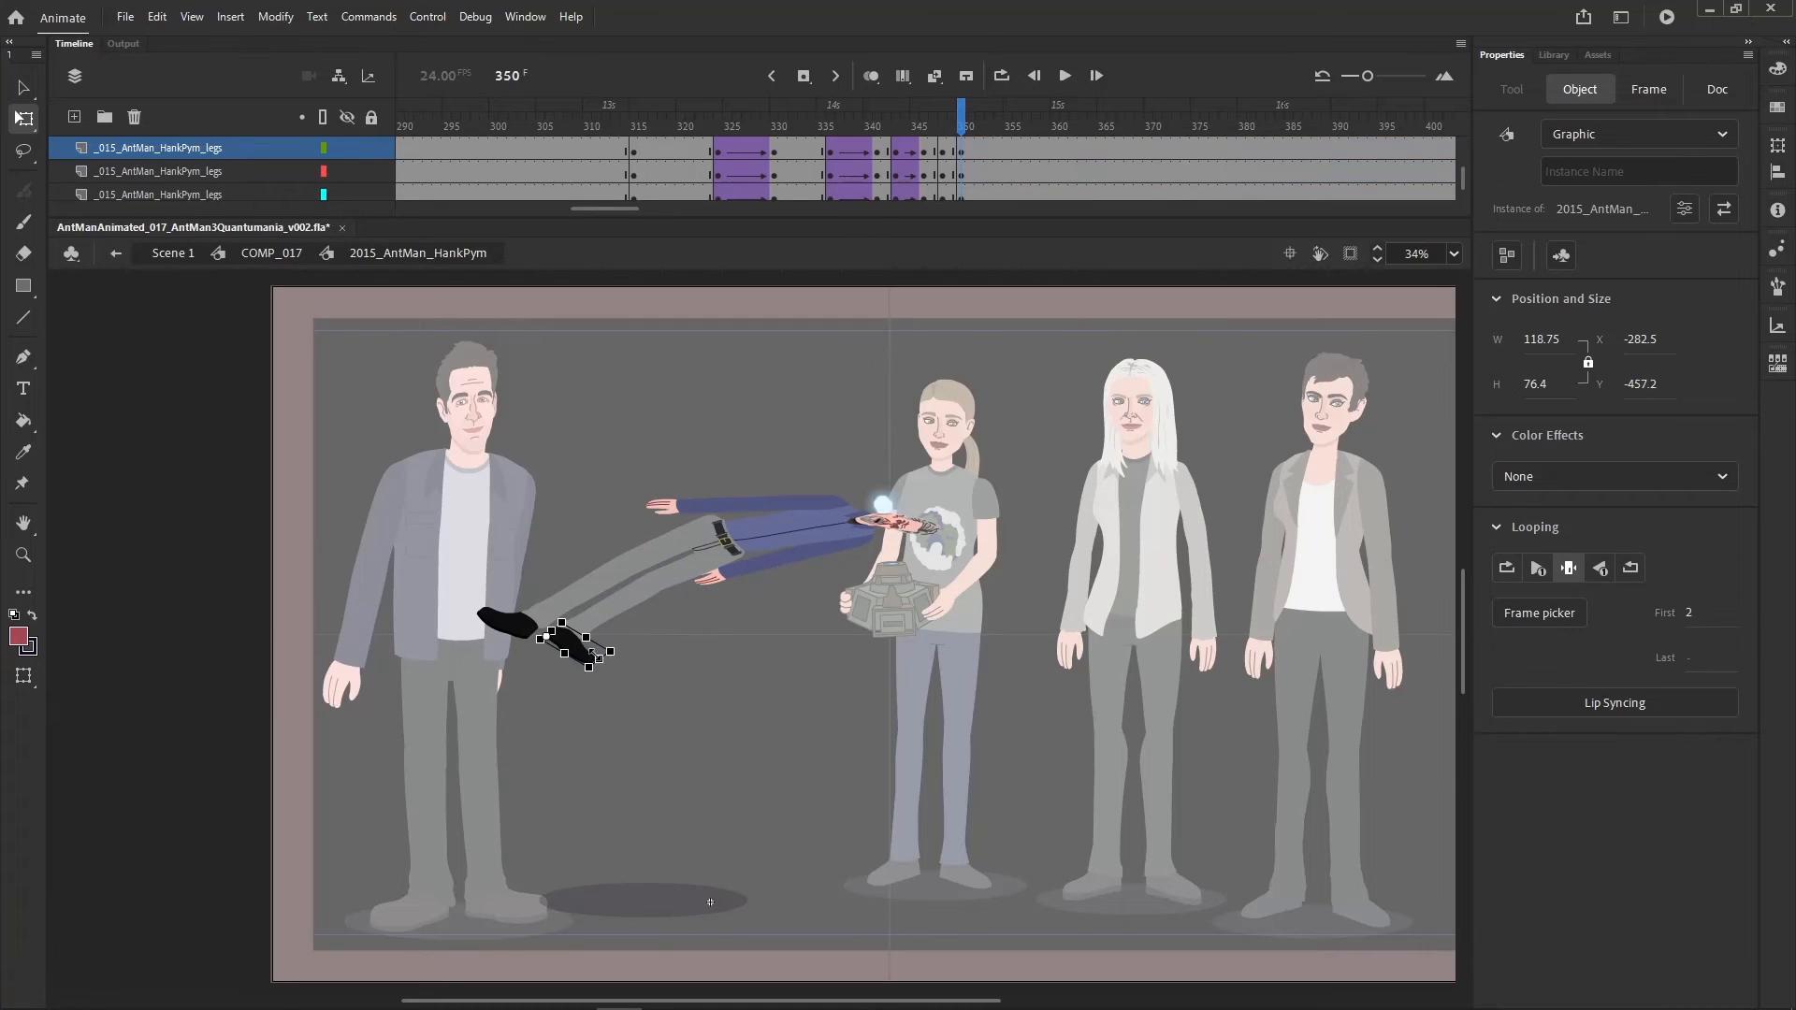
{"action": "left_click_drag", "start_coordinate": [597, 650], "coordinate": [567, 683]}
{"action": "left_click", "coordinate": [645, 587]}
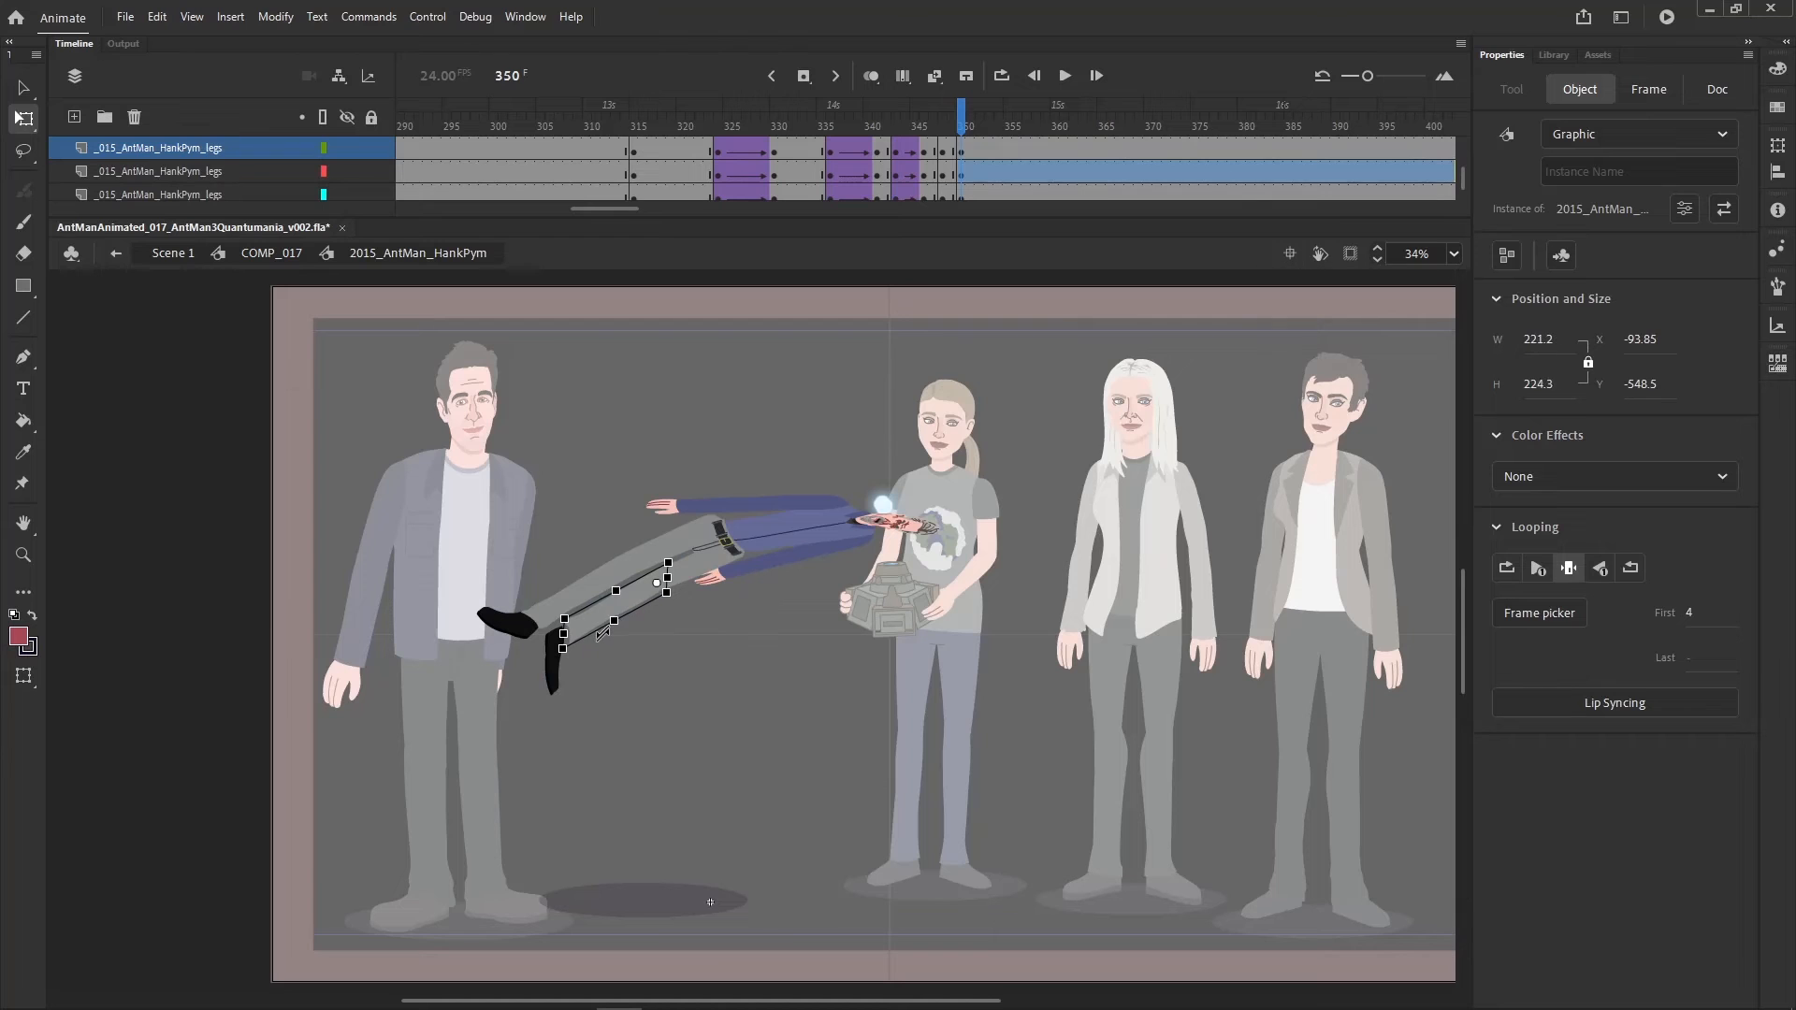
- Nudge the downward-pointing foot up and to the right so it joins the end of the calf
{"action": "left_click", "coordinate": [562, 666]}
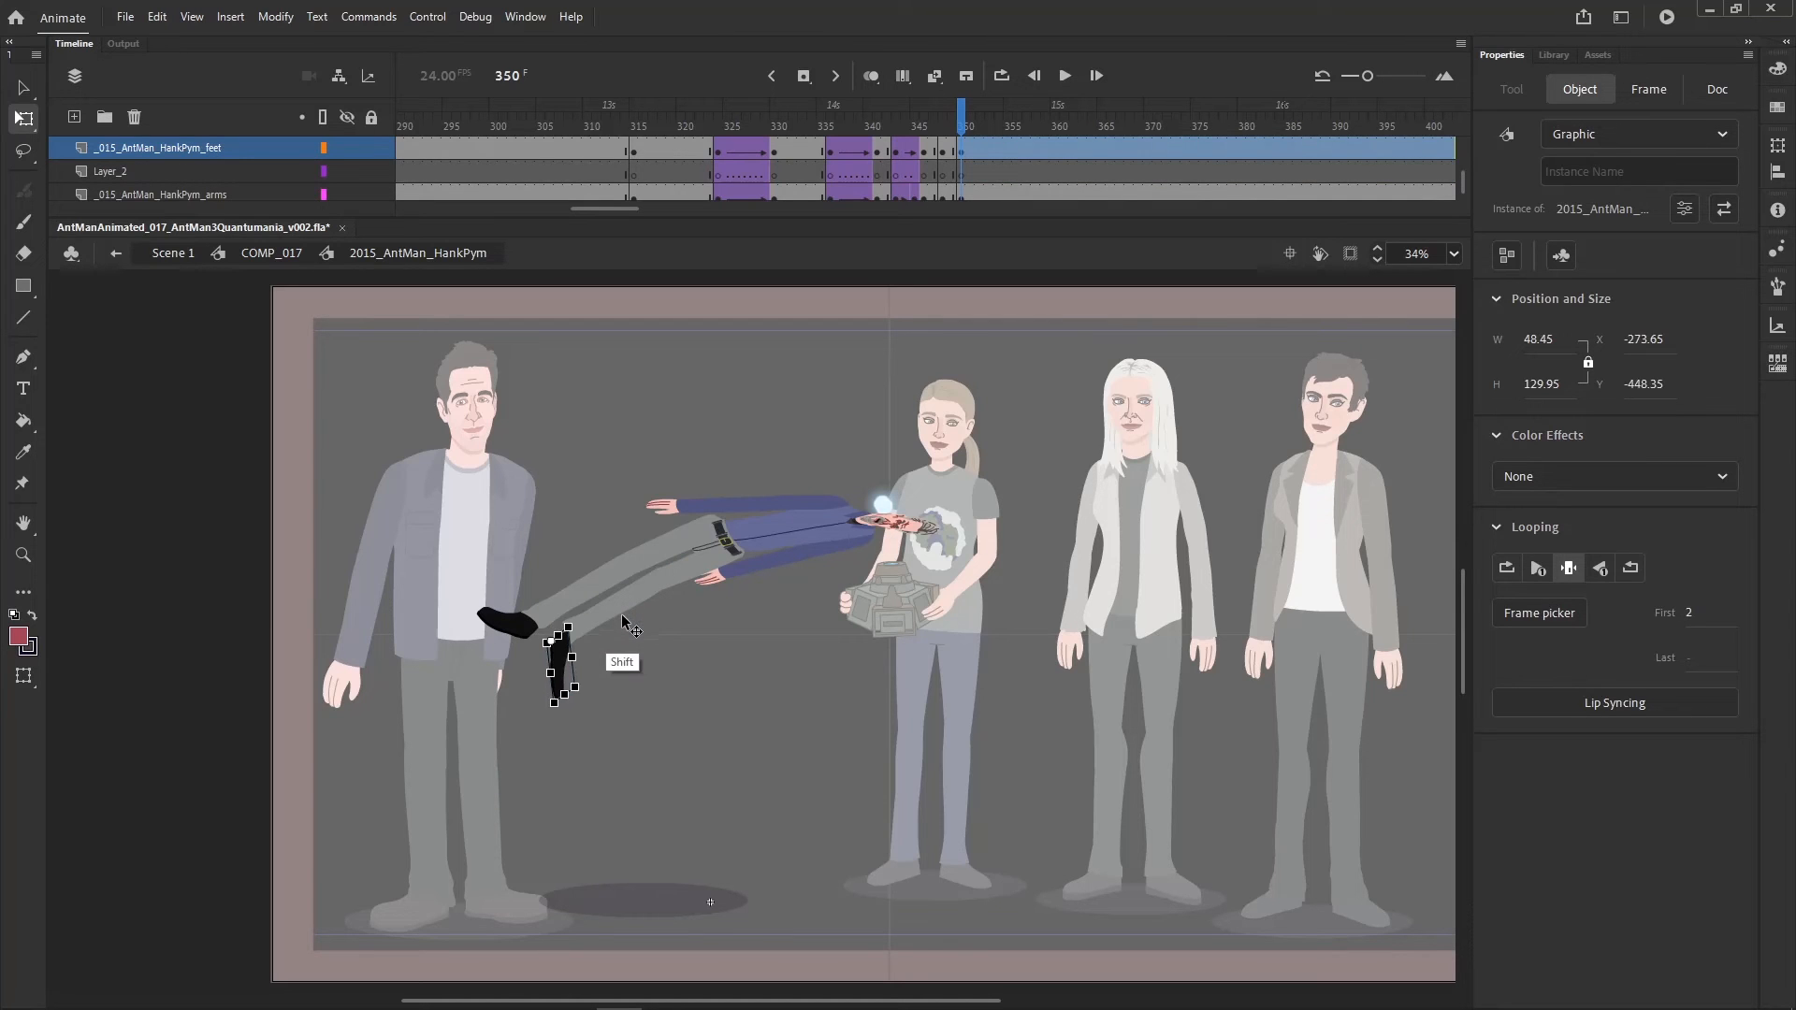
{"action": "key", "text": "shift+Up"}
{"action": "key", "text": "shift+Right"}
{"action": "key", "text": "shift+Left"}
{"action": "key", "text": "Right"}
{"action": "key", "text": "Right"}
{"action": "key", "text": "Right"}
{"action": "key", "text": "Right"}
{"action": "left_click", "coordinate": [625, 679]}
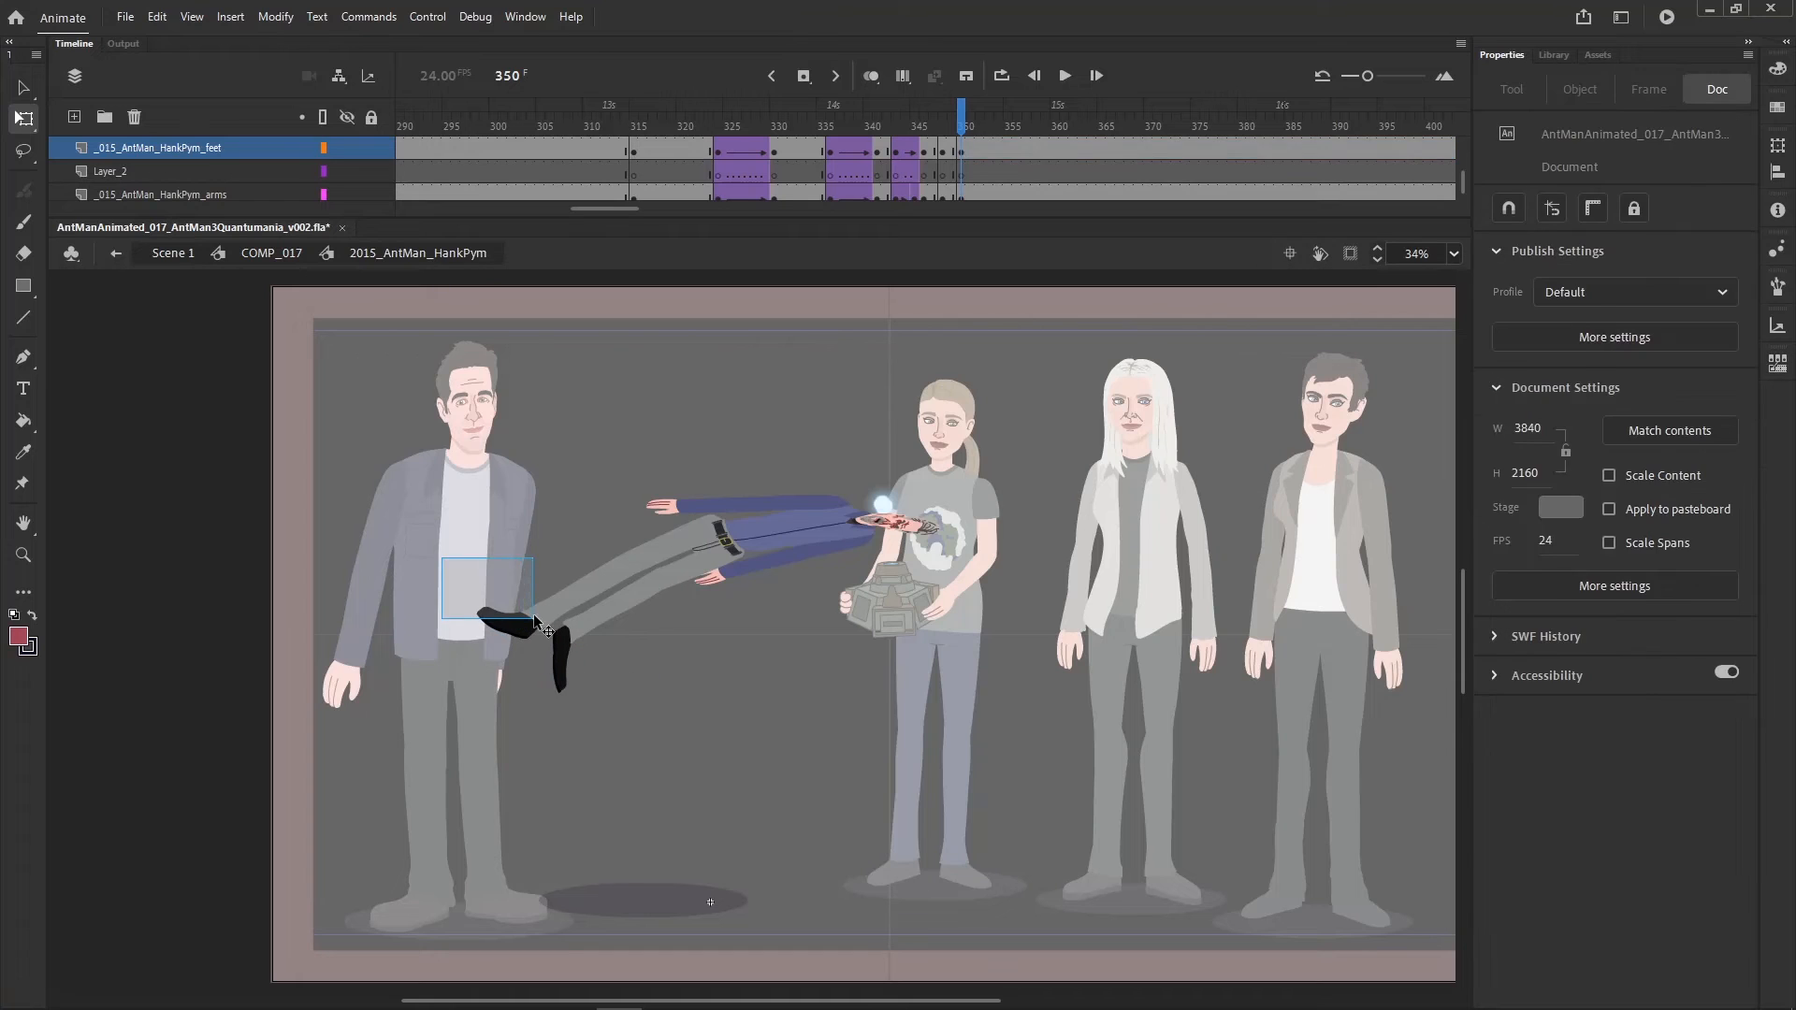
- Adjust the calf and foot of the upper leg, then rotate the whole leg slightly upward about the hip
{"action": "left_click_drag", "start_coordinate": [533, 613], "coordinate": [537, 644]}
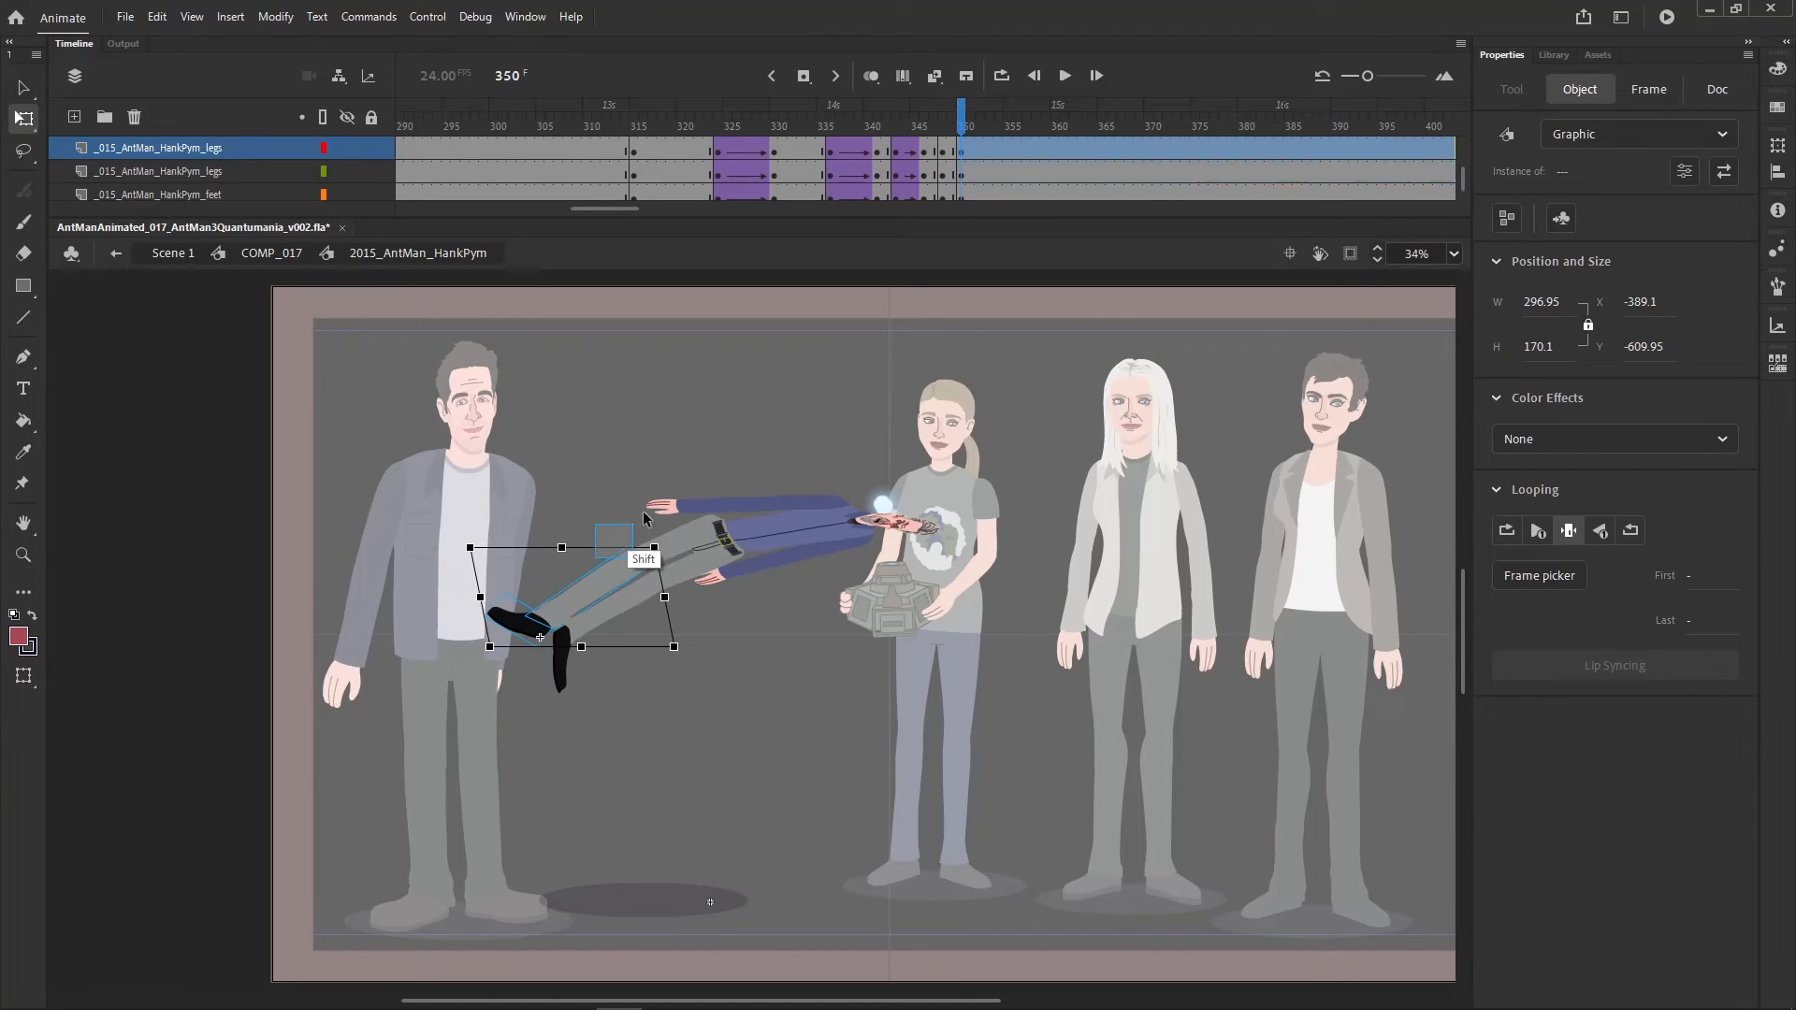
{"action": "left_click_drag", "start_coordinate": [644, 514], "coordinate": [655, 497]}
{"action": "left_click_drag", "start_coordinate": [611, 578], "coordinate": [715, 528]}
{"action": "left_click_drag", "start_coordinate": [611, 645], "coordinate": [610, 622]}
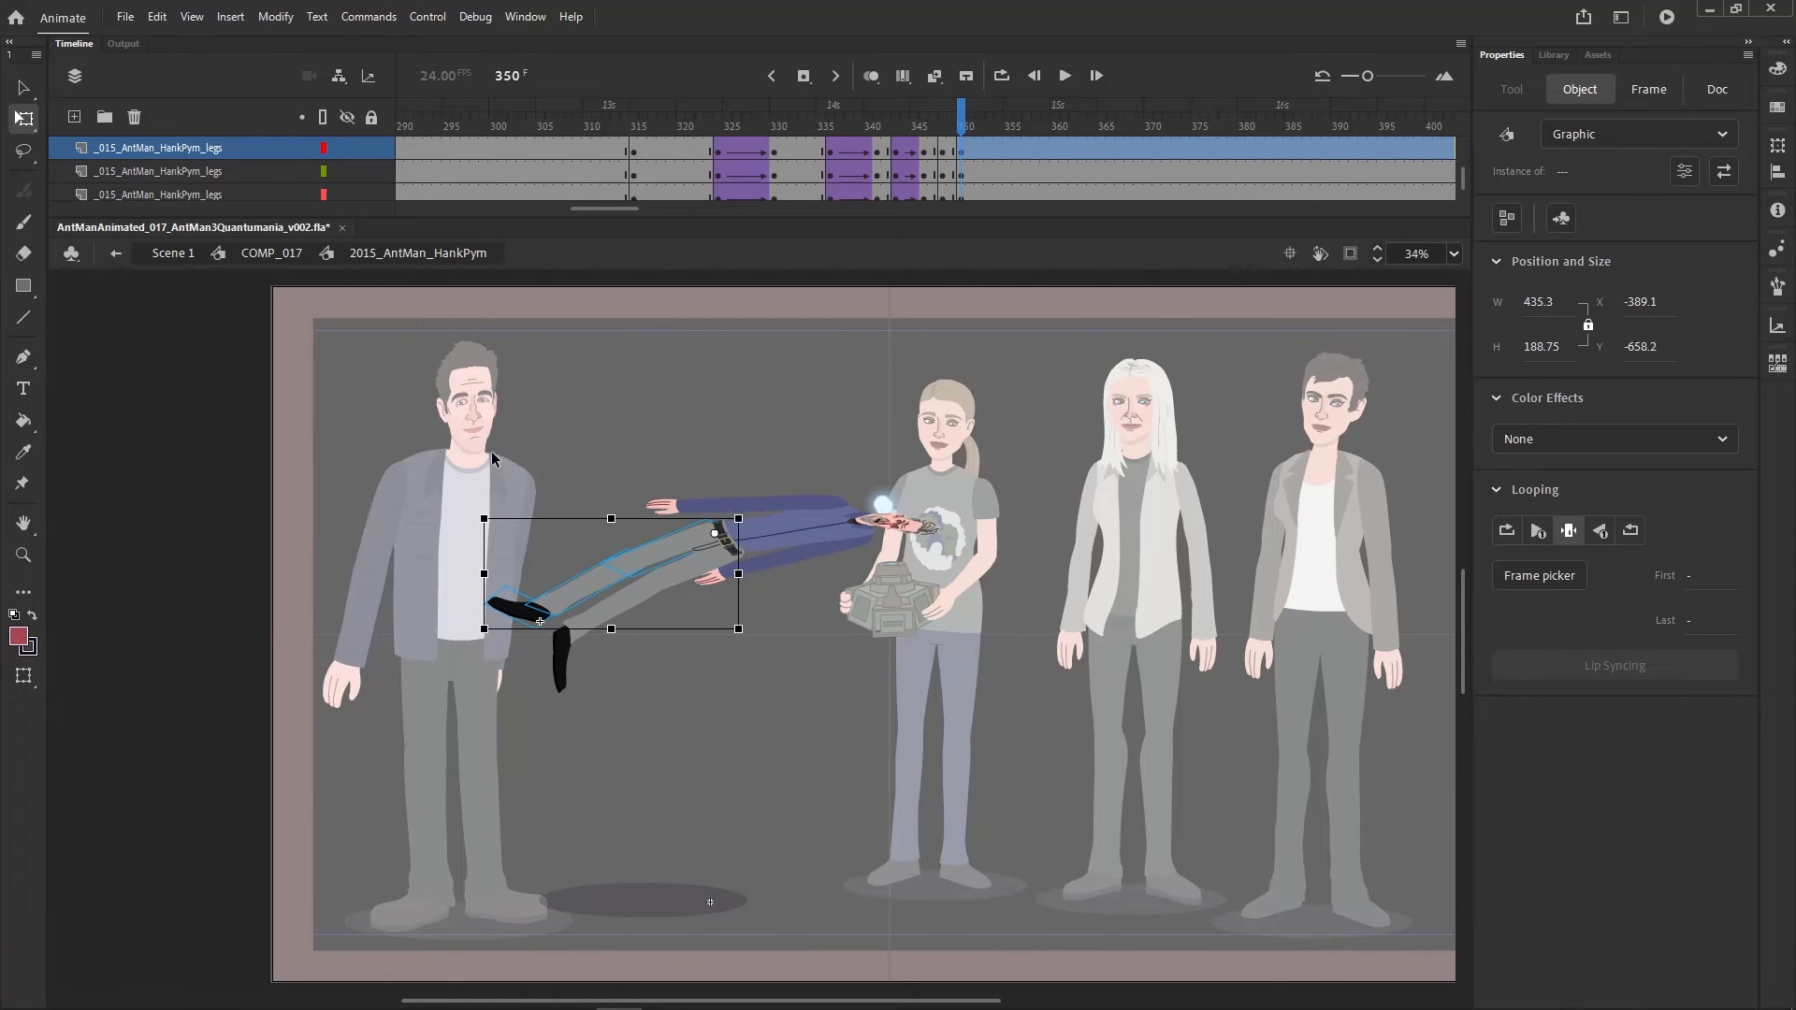
{"action": "left_click_drag", "start_coordinate": [488, 505], "coordinate": [476, 479]}
{"action": "left_click", "coordinate": [480, 494]}
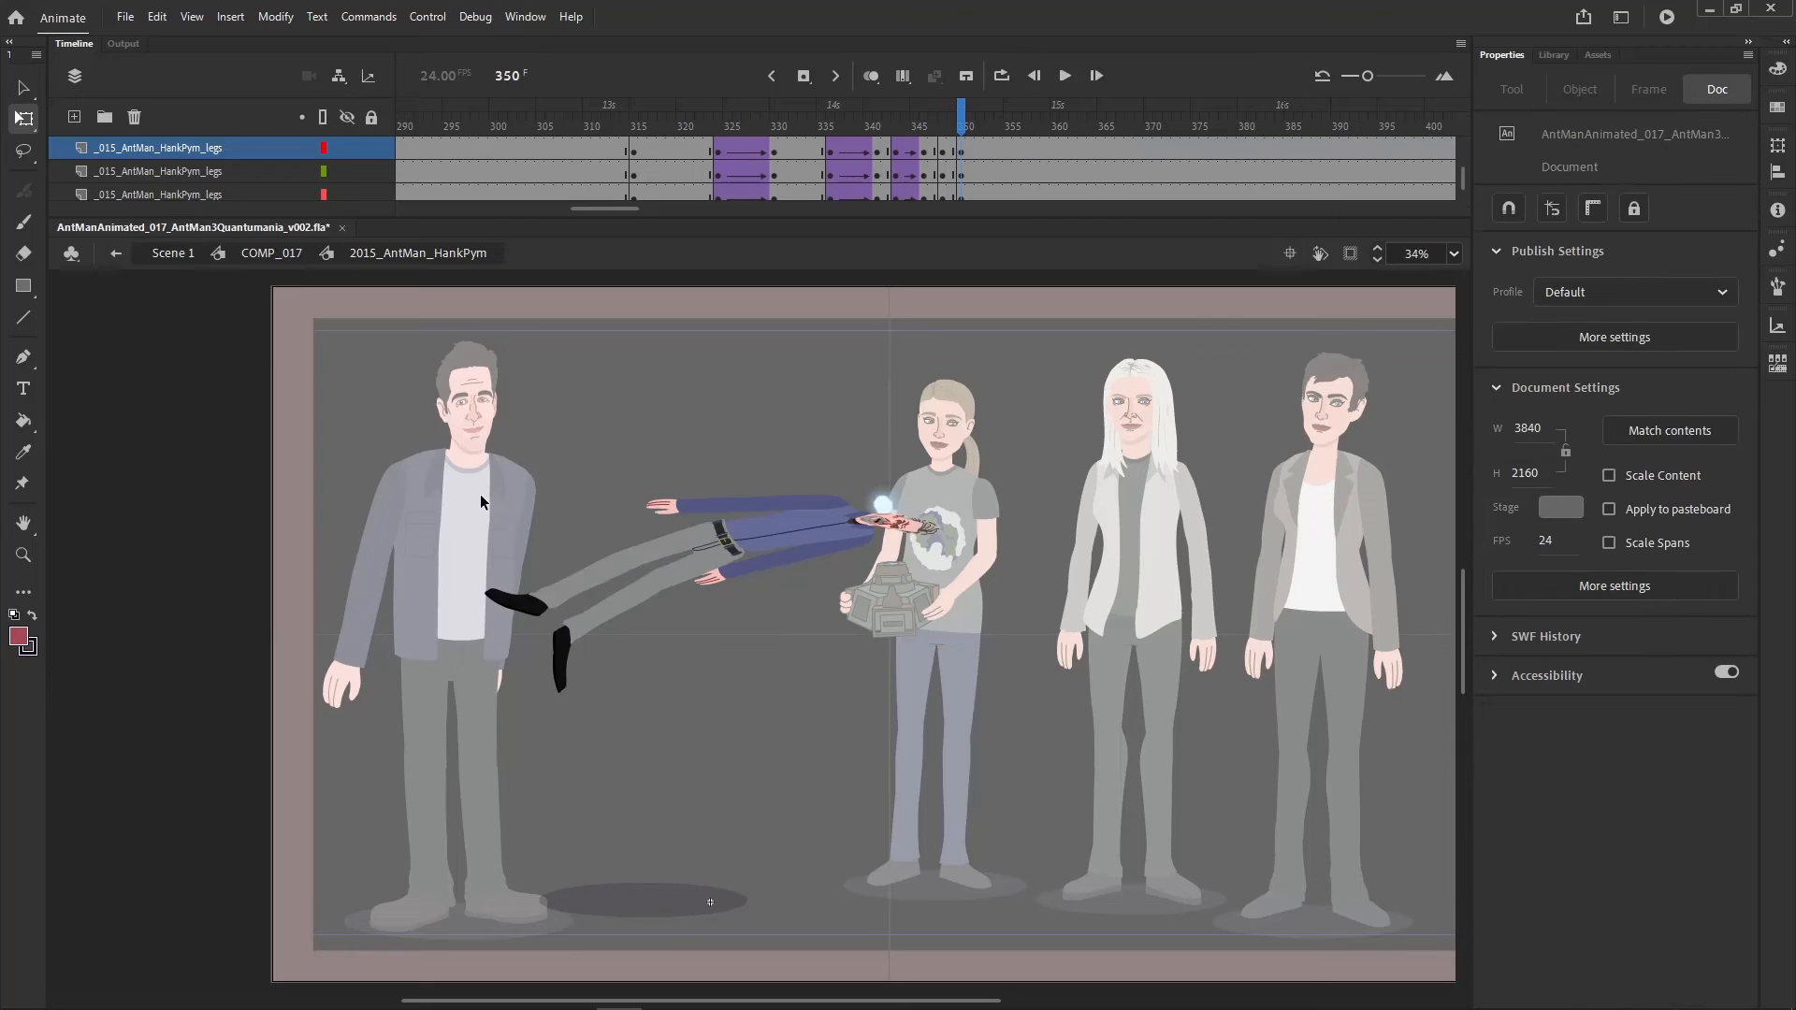
- Rotate the upper arm's forearm and hand slightly down toward the body and adjust the hand
{"action": "left_click", "coordinate": [768, 504]}
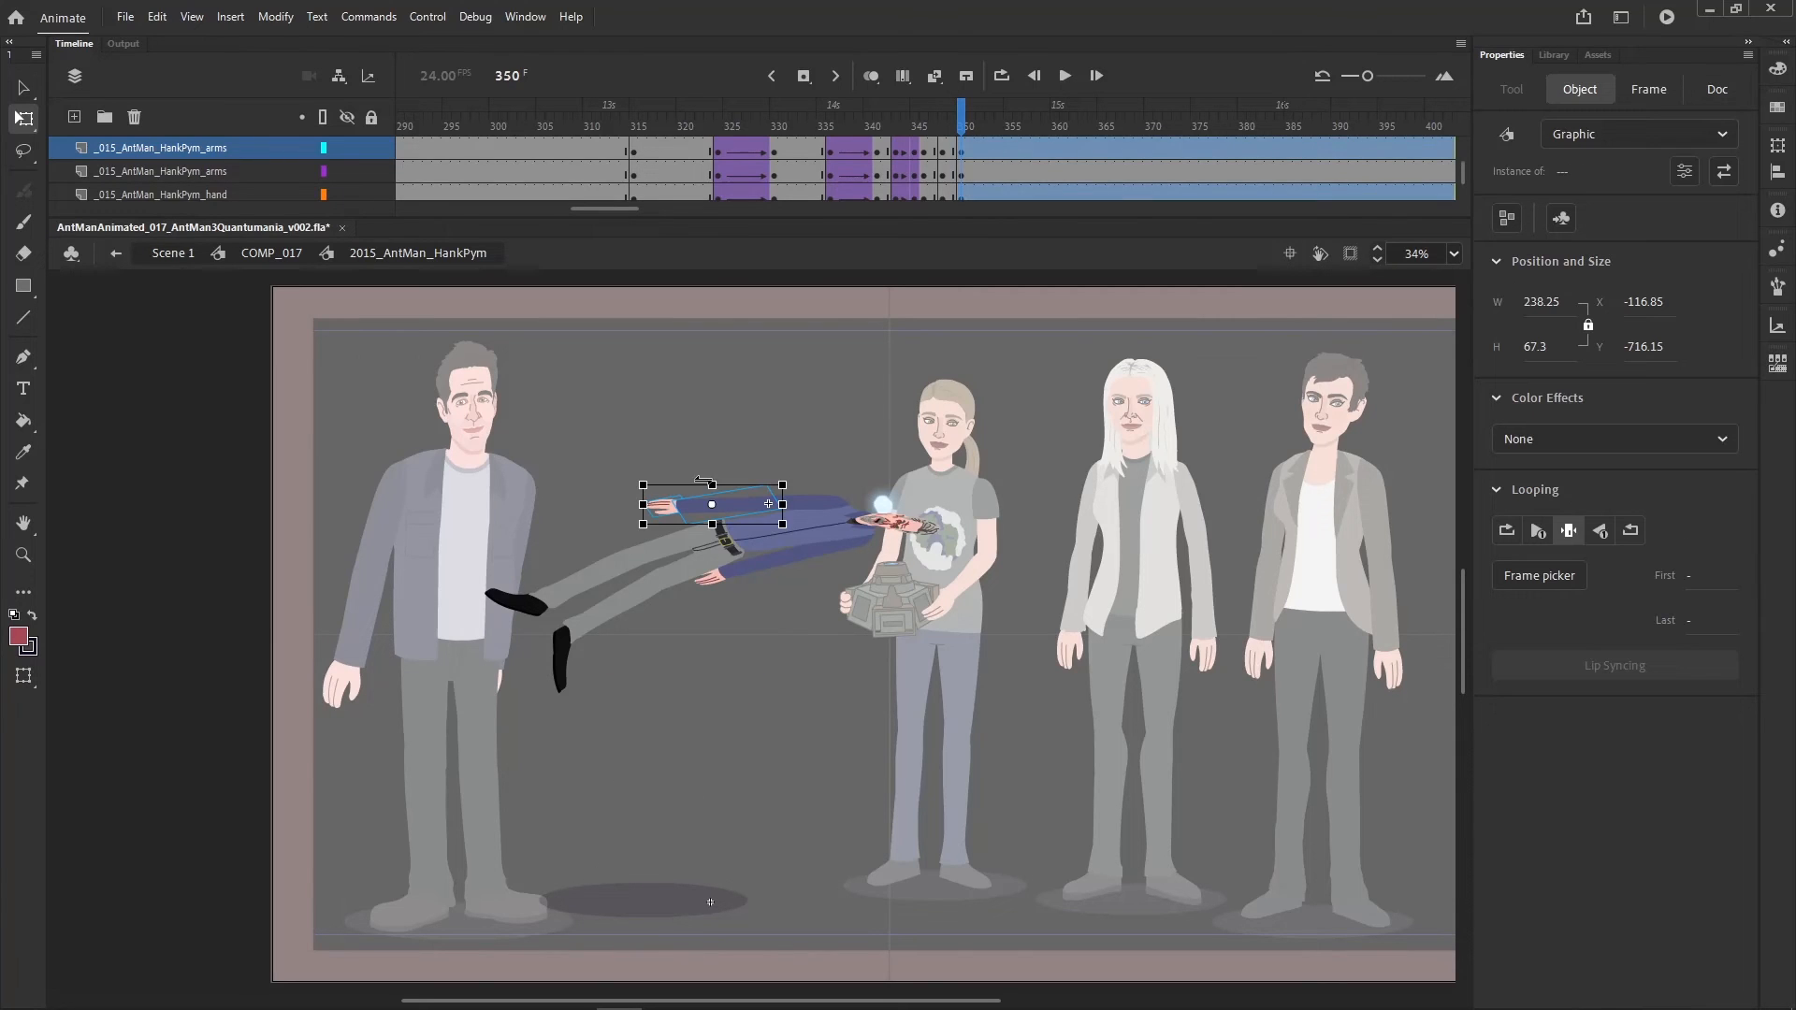
{"action": "left_click_drag", "start_coordinate": [640, 479], "coordinate": [642, 520]}
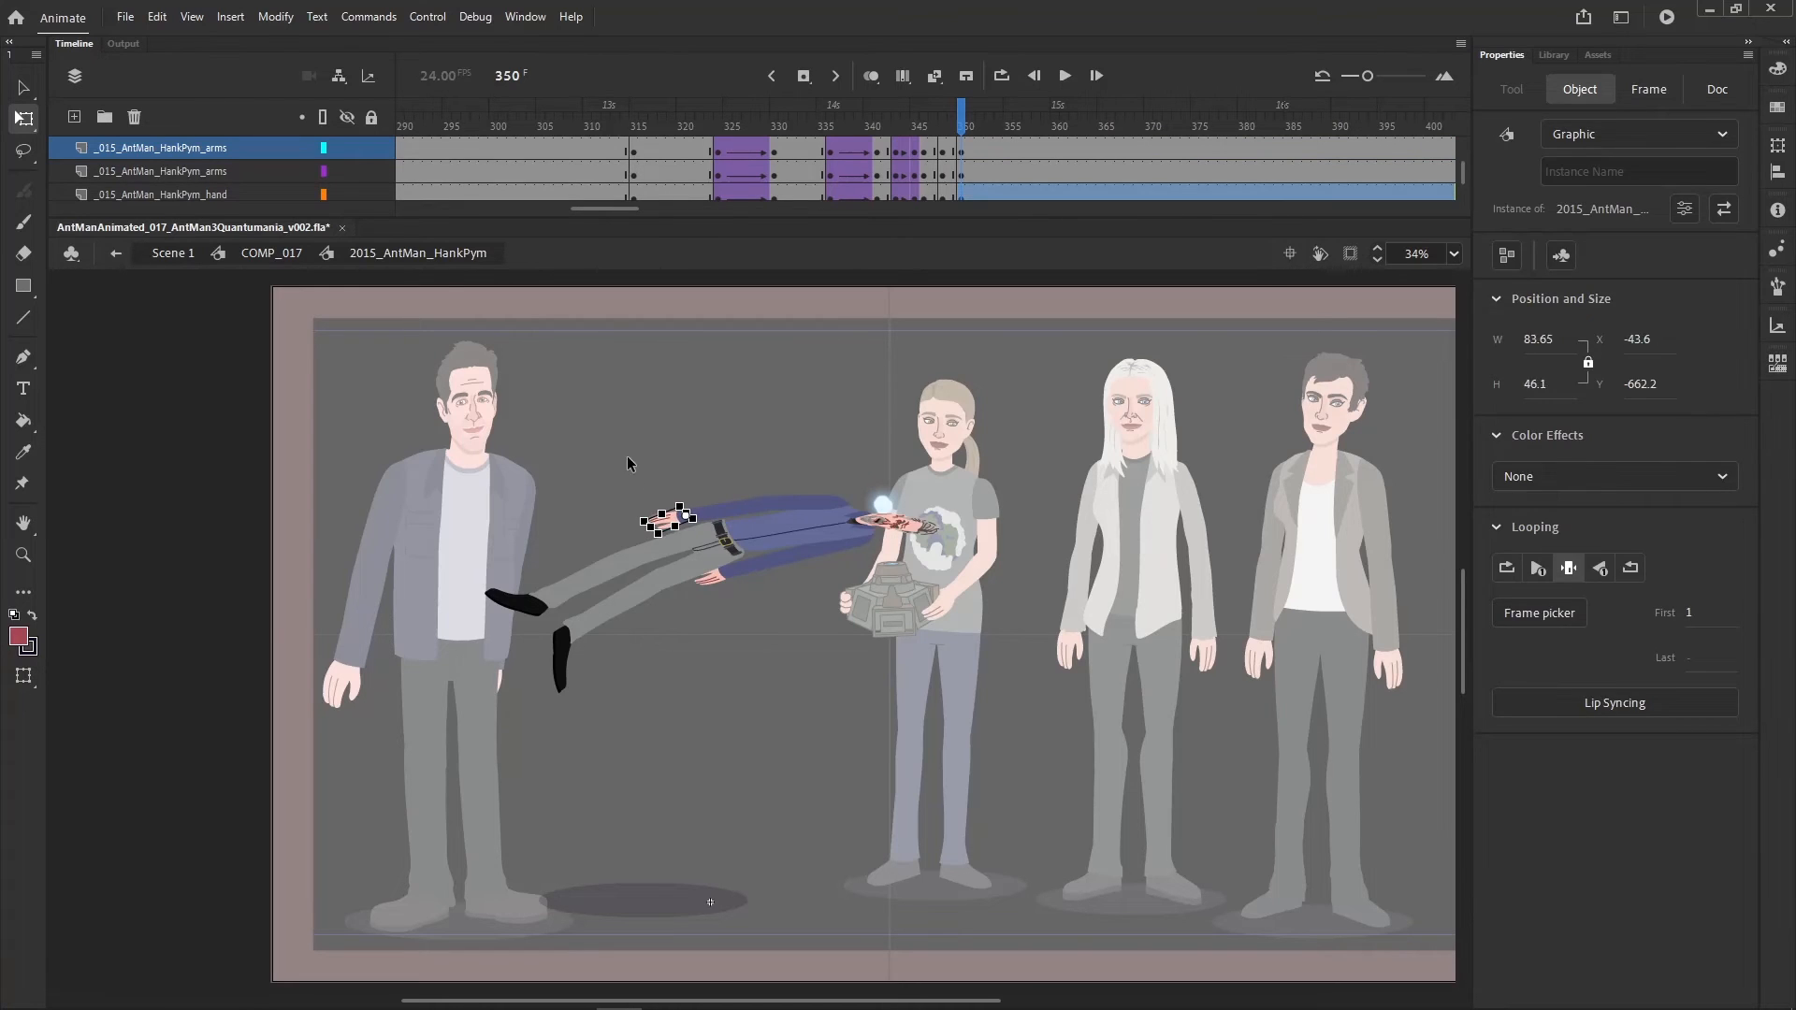
{"action": "left_click", "coordinate": [626, 441]}
- Shrink and tilt the whole horizontal body so the head meets the glowing orb, comparing it with frame 349
{"action": "key", "text": "comma"}
{"action": "key", "text": "period"}
{"action": "left_click_drag", "start_coordinate": [999, 645], "coordinate": [439, 465]}
{"action": "left_click_drag", "start_coordinate": [948, 600], "coordinate": [900, 463]}
{"action": "left_click", "coordinate": [991, 482]}
{"action": "key", "text": "comma"}
{"action": "key", "text": "period"}
{"action": "key", "text": "comma"}
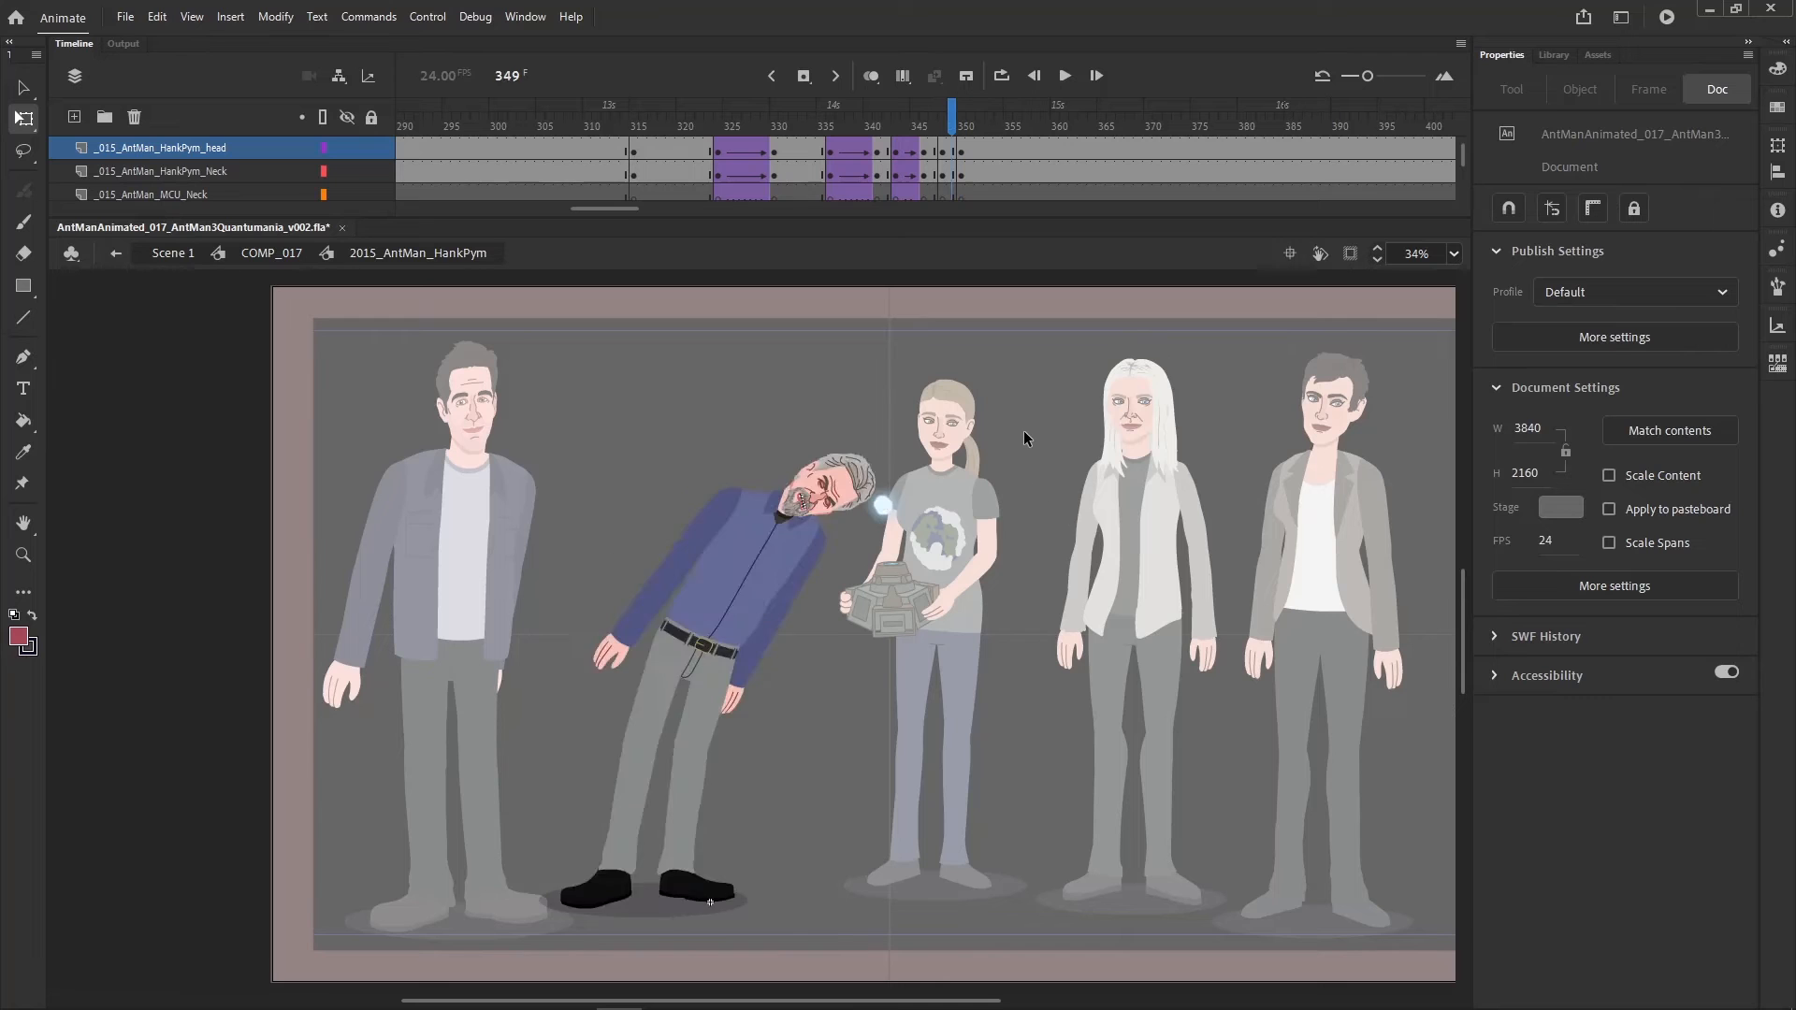
{"action": "key", "text": "period"}
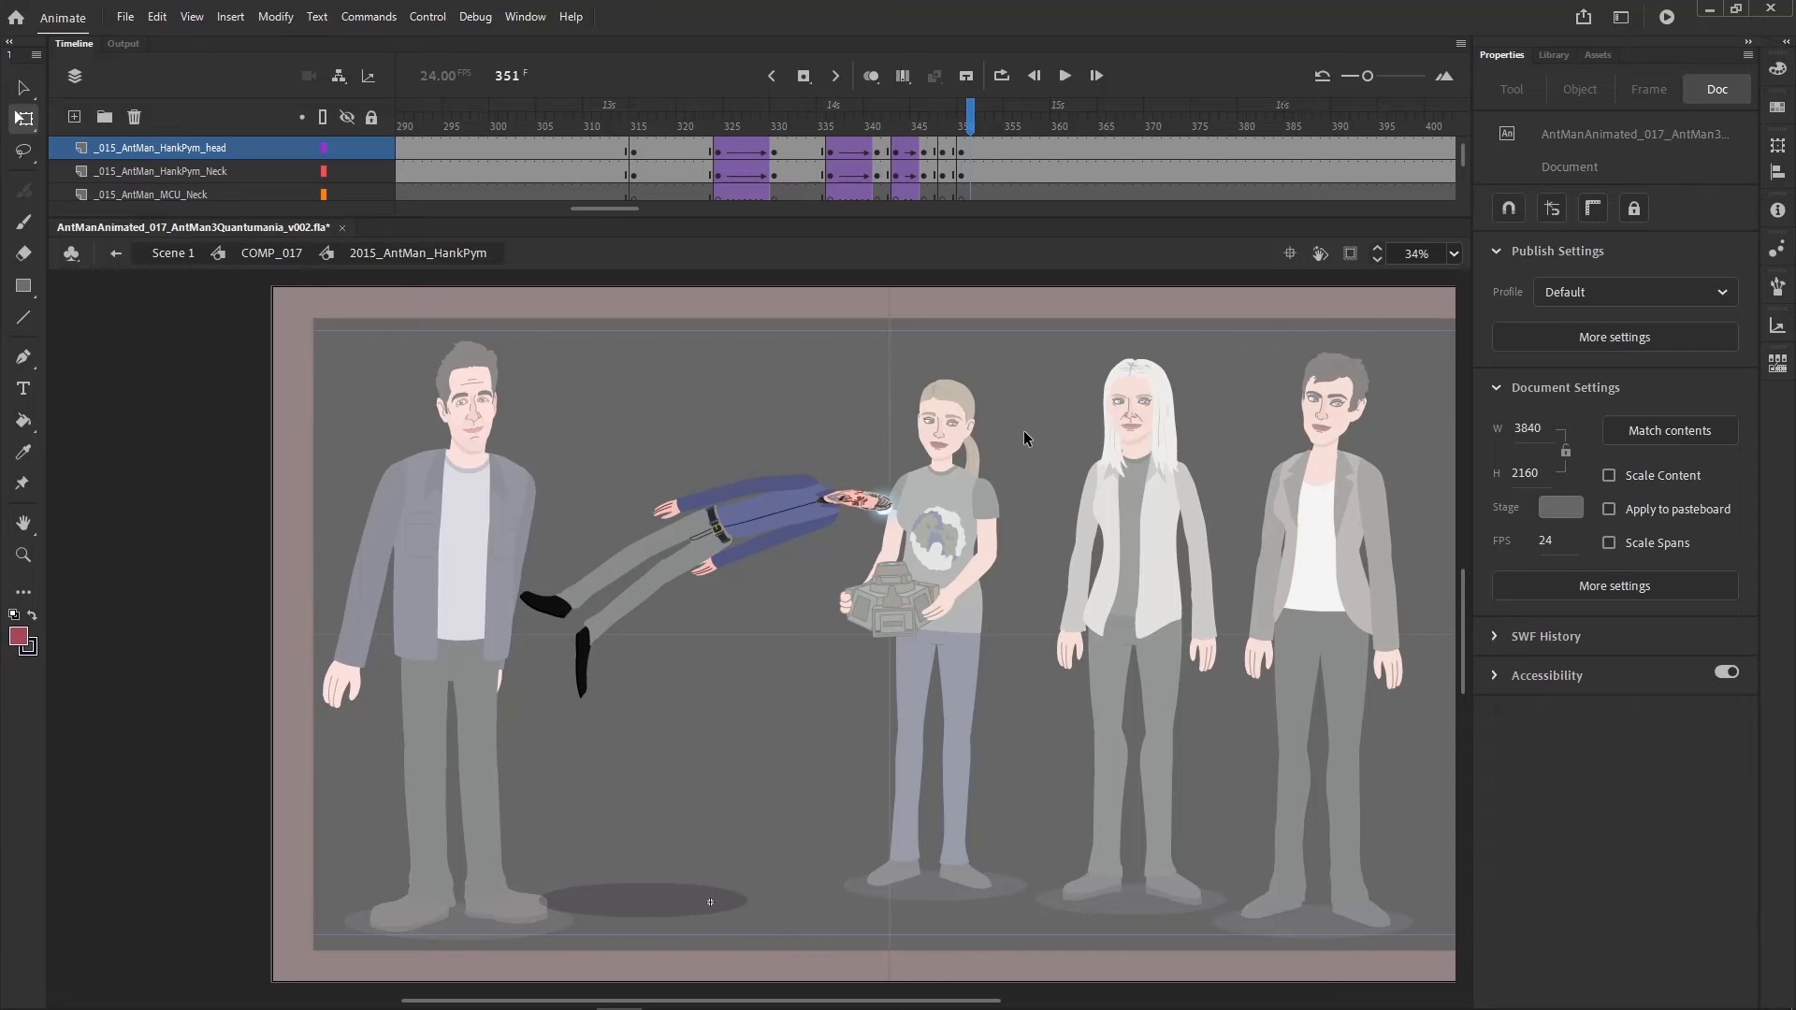
- Shrink the character's ground shadow to about 225 by 38 px at frame 351
{"action": "scroll", "coordinate": [970, 178], "scroll_direction": "down", "scroll_amount": 5}
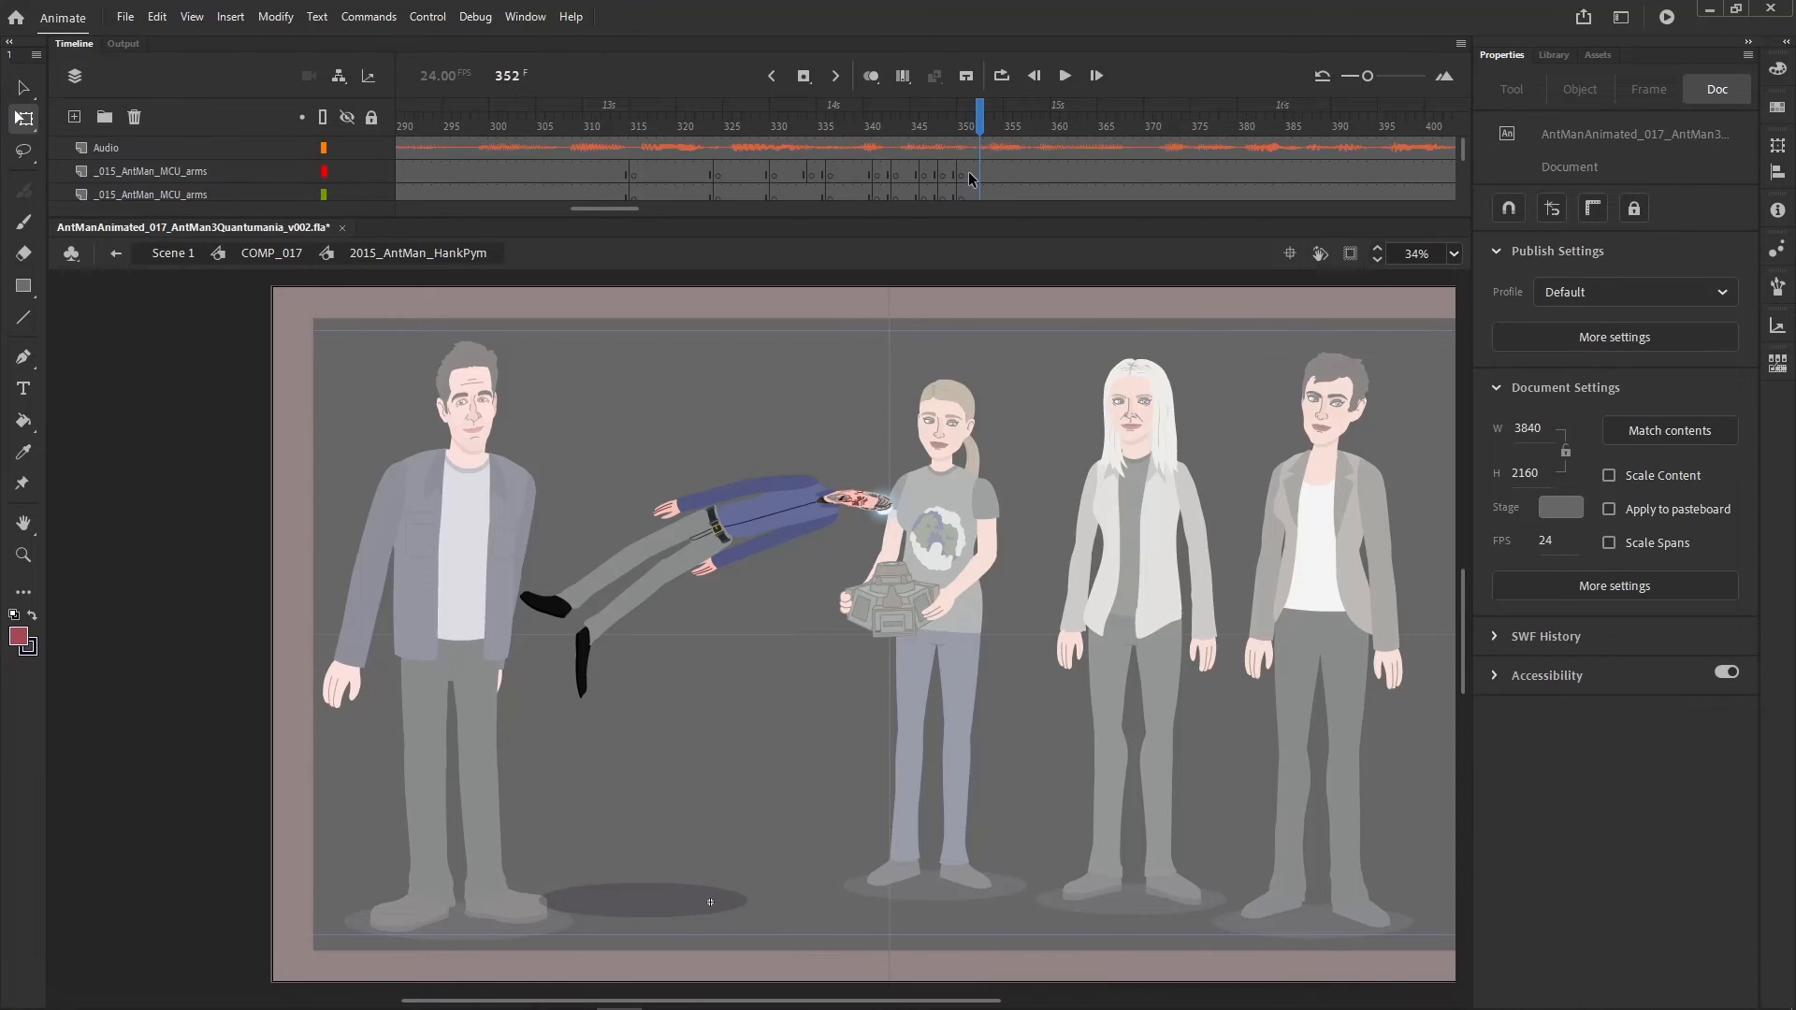
{"action": "left_click_drag", "start_coordinate": [971, 173], "coordinate": [978, 244]}
{"action": "left_click", "coordinate": [673, 904]}
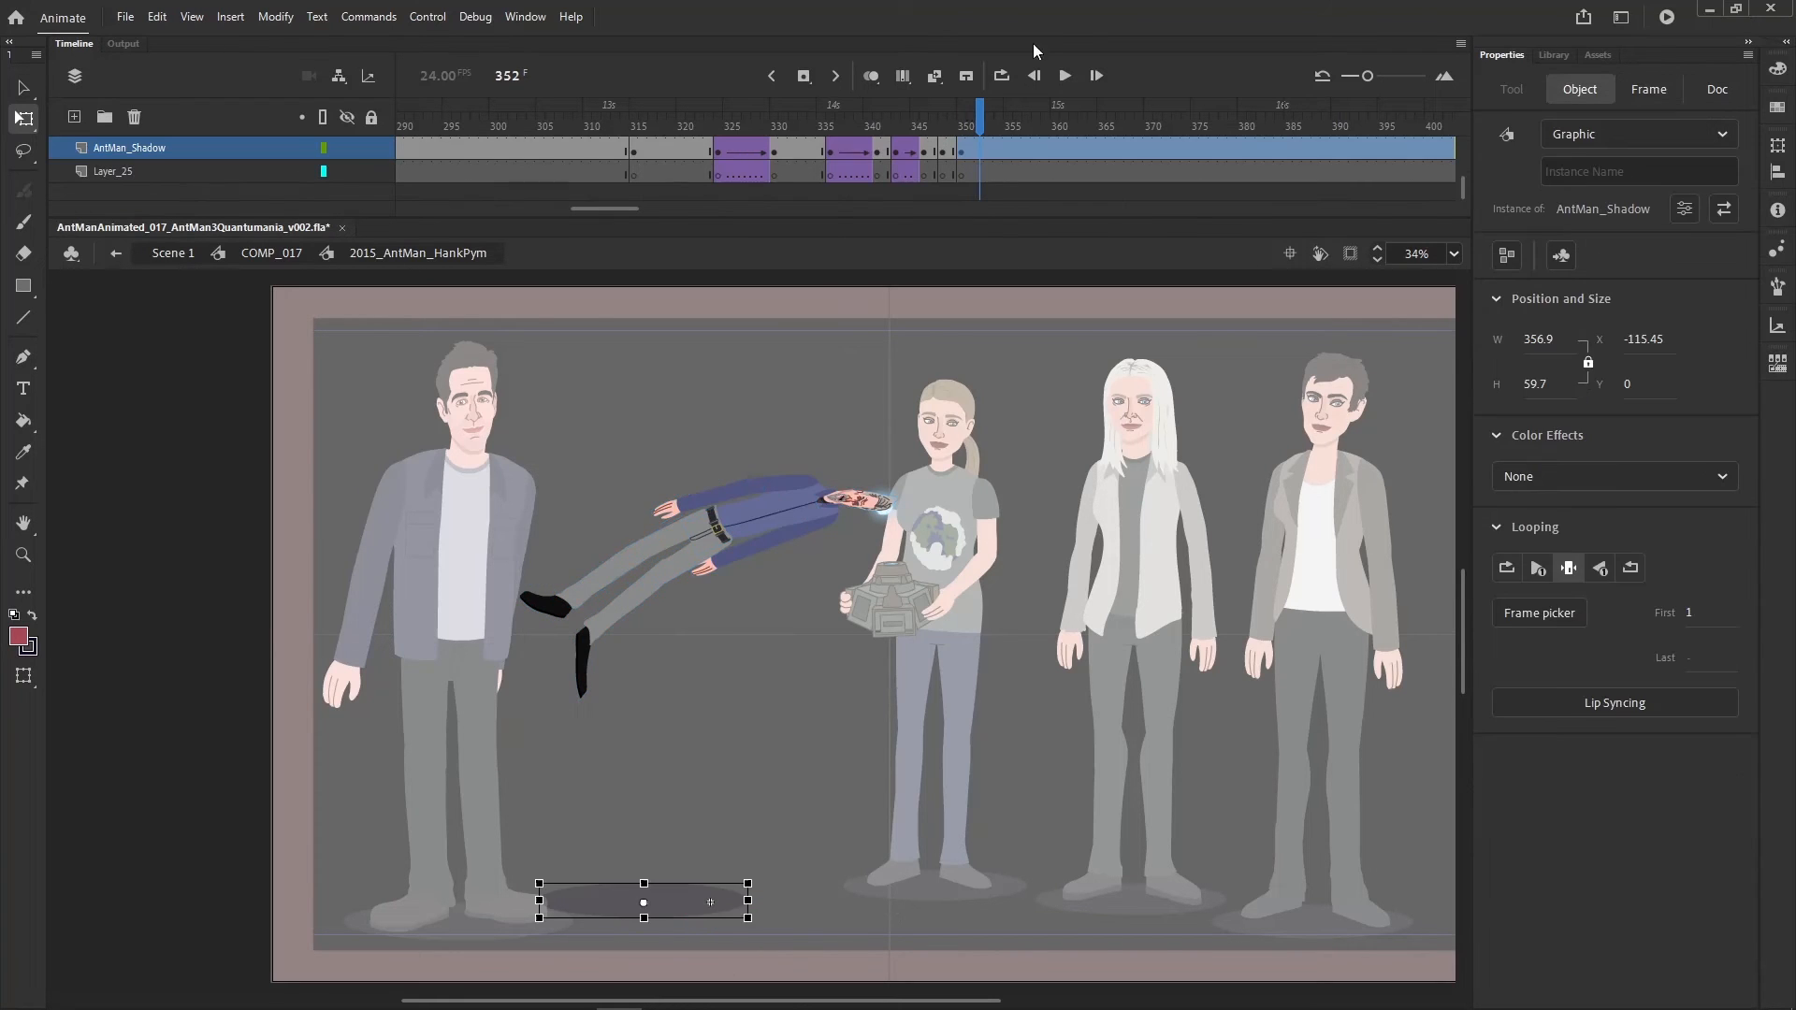
{"action": "mouse_move", "coordinate": [966, 113]}
{"action": "left_mouse_down"}
{"action": "mouse_move", "coordinate": [934, 118]}
{"action": "mouse_move", "coordinate": [968, 113]}
{"action": "left_mouse_up"}
{"action": "left_click", "coordinate": [798, 815]}
{"action": "left_click_drag", "start_coordinate": [838, 750], "coordinate": [725, 898]}
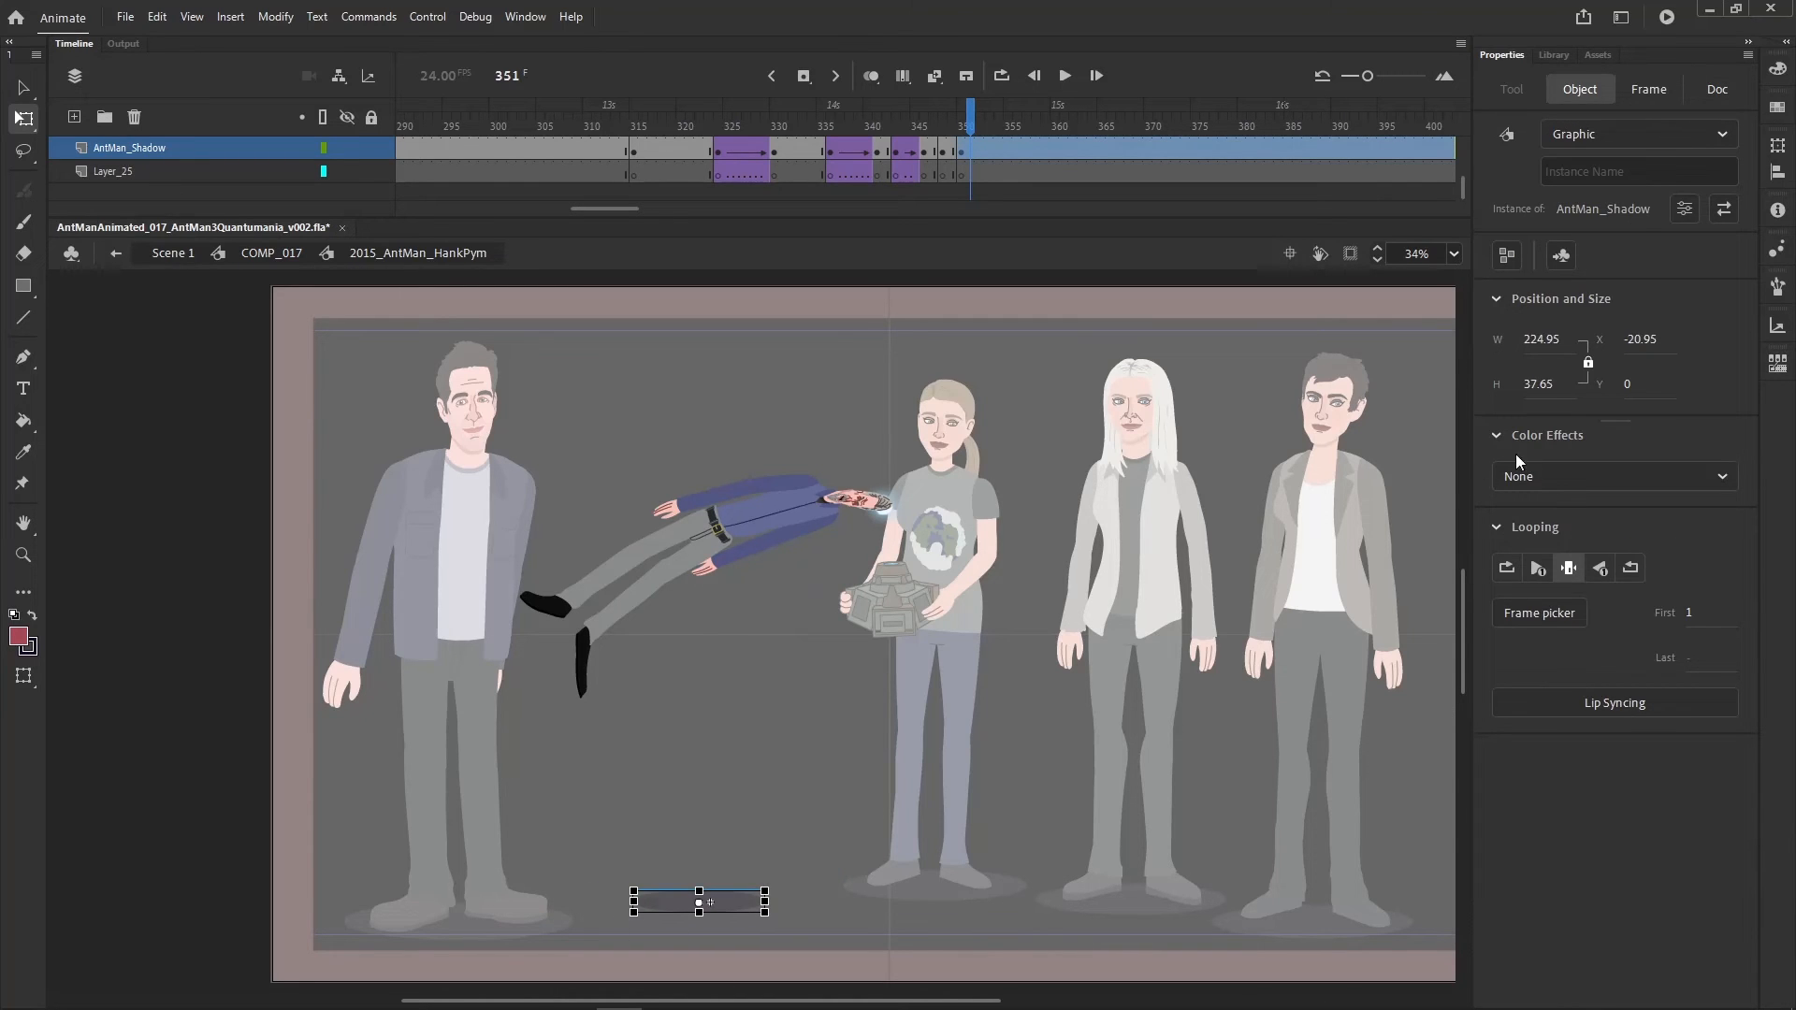
- Apply an Alpha color effect to the shrunken shadow and reduce its opacity
{"action": "left_click", "coordinate": [1545, 475]}
{"action": "left_click", "coordinate": [1530, 631]}
{"action": "left_click_drag", "start_coordinate": [1735, 531], "coordinate": [1609, 530]}
{"action": "left_click", "coordinate": [1051, 187]}
- Insert keyframes at frame 352 across all the character's layers
{"action": "left_click", "coordinate": [981, 125]}
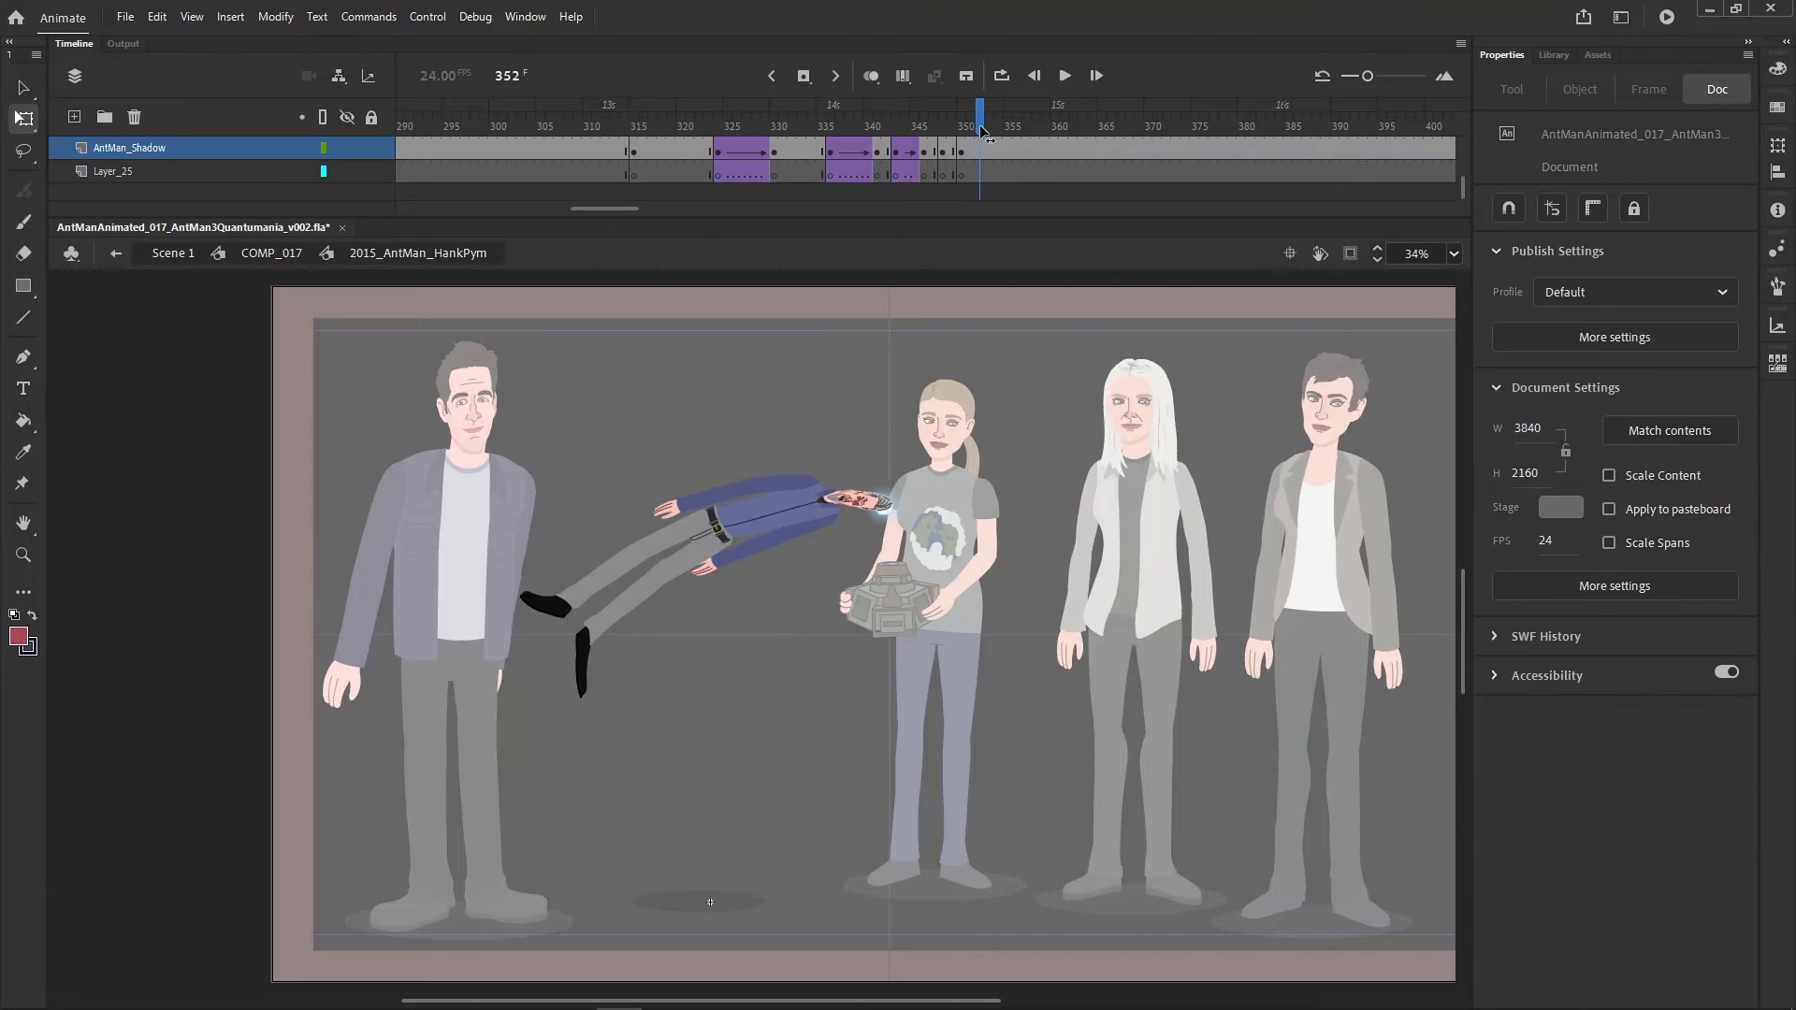
{"action": "scroll", "coordinate": [993, 167], "scroll_direction": "up", "scroll_amount": 3}
{"action": "scroll", "coordinate": [979, 166], "scroll_direction": "up", "scroll_amount": 3}
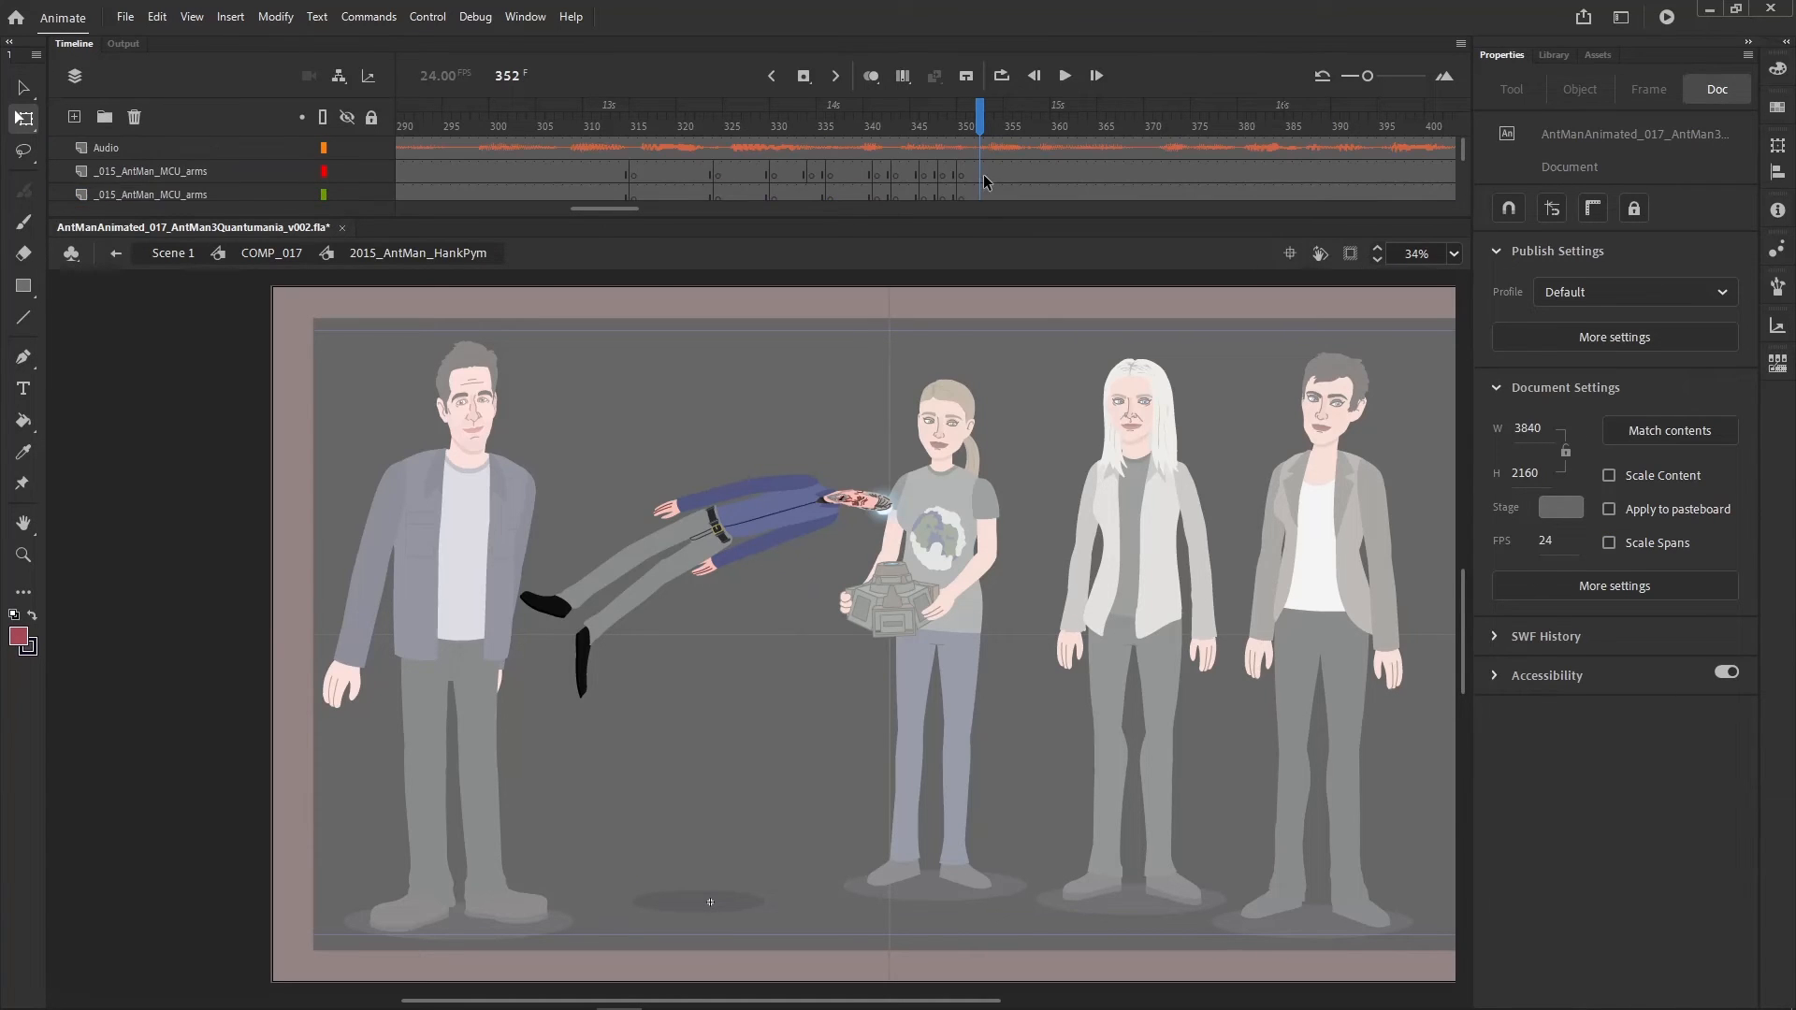
{"action": "left_click_drag", "start_coordinate": [979, 177], "coordinate": [981, 328]}
{"action": "key", "text": "F6"}
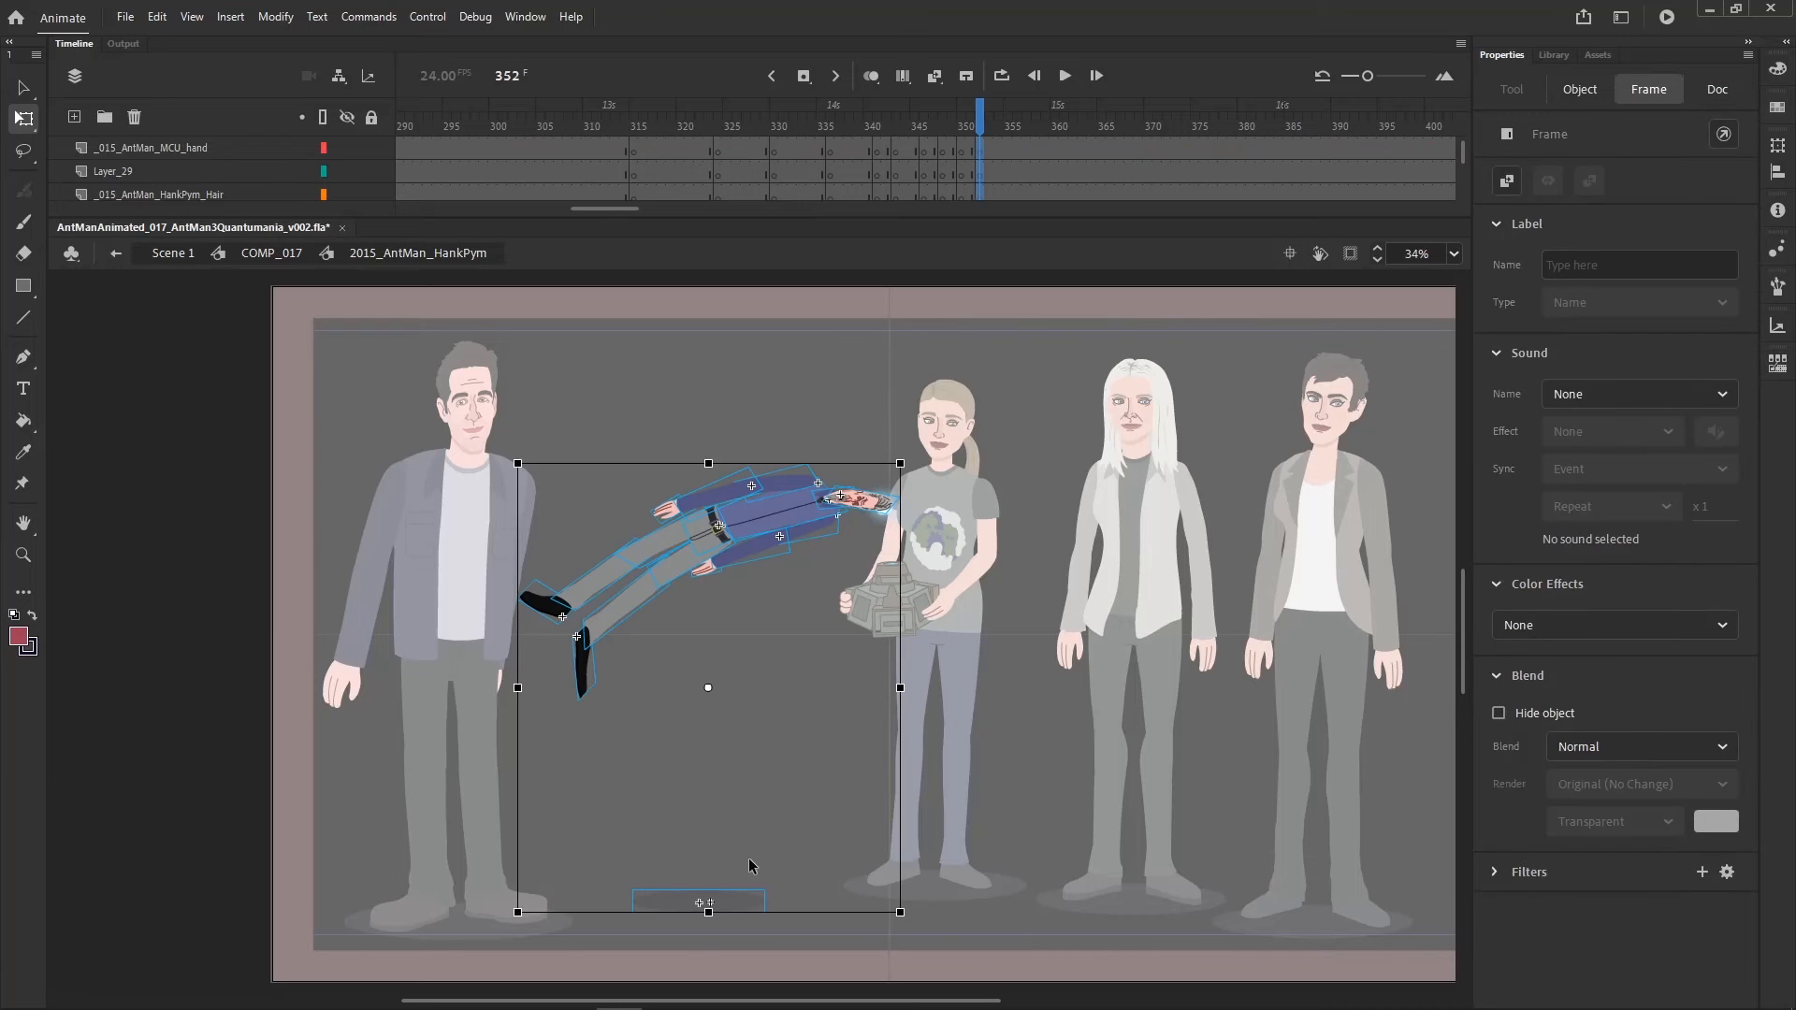
- Select only the ground shadow at frame 352 and set its alpha to 0%
{"action": "left_click_drag", "start_coordinate": [770, 861], "coordinate": [684, 936]}
{"action": "left_click_drag", "start_coordinate": [1546, 529], "coordinate": [1491, 530]}
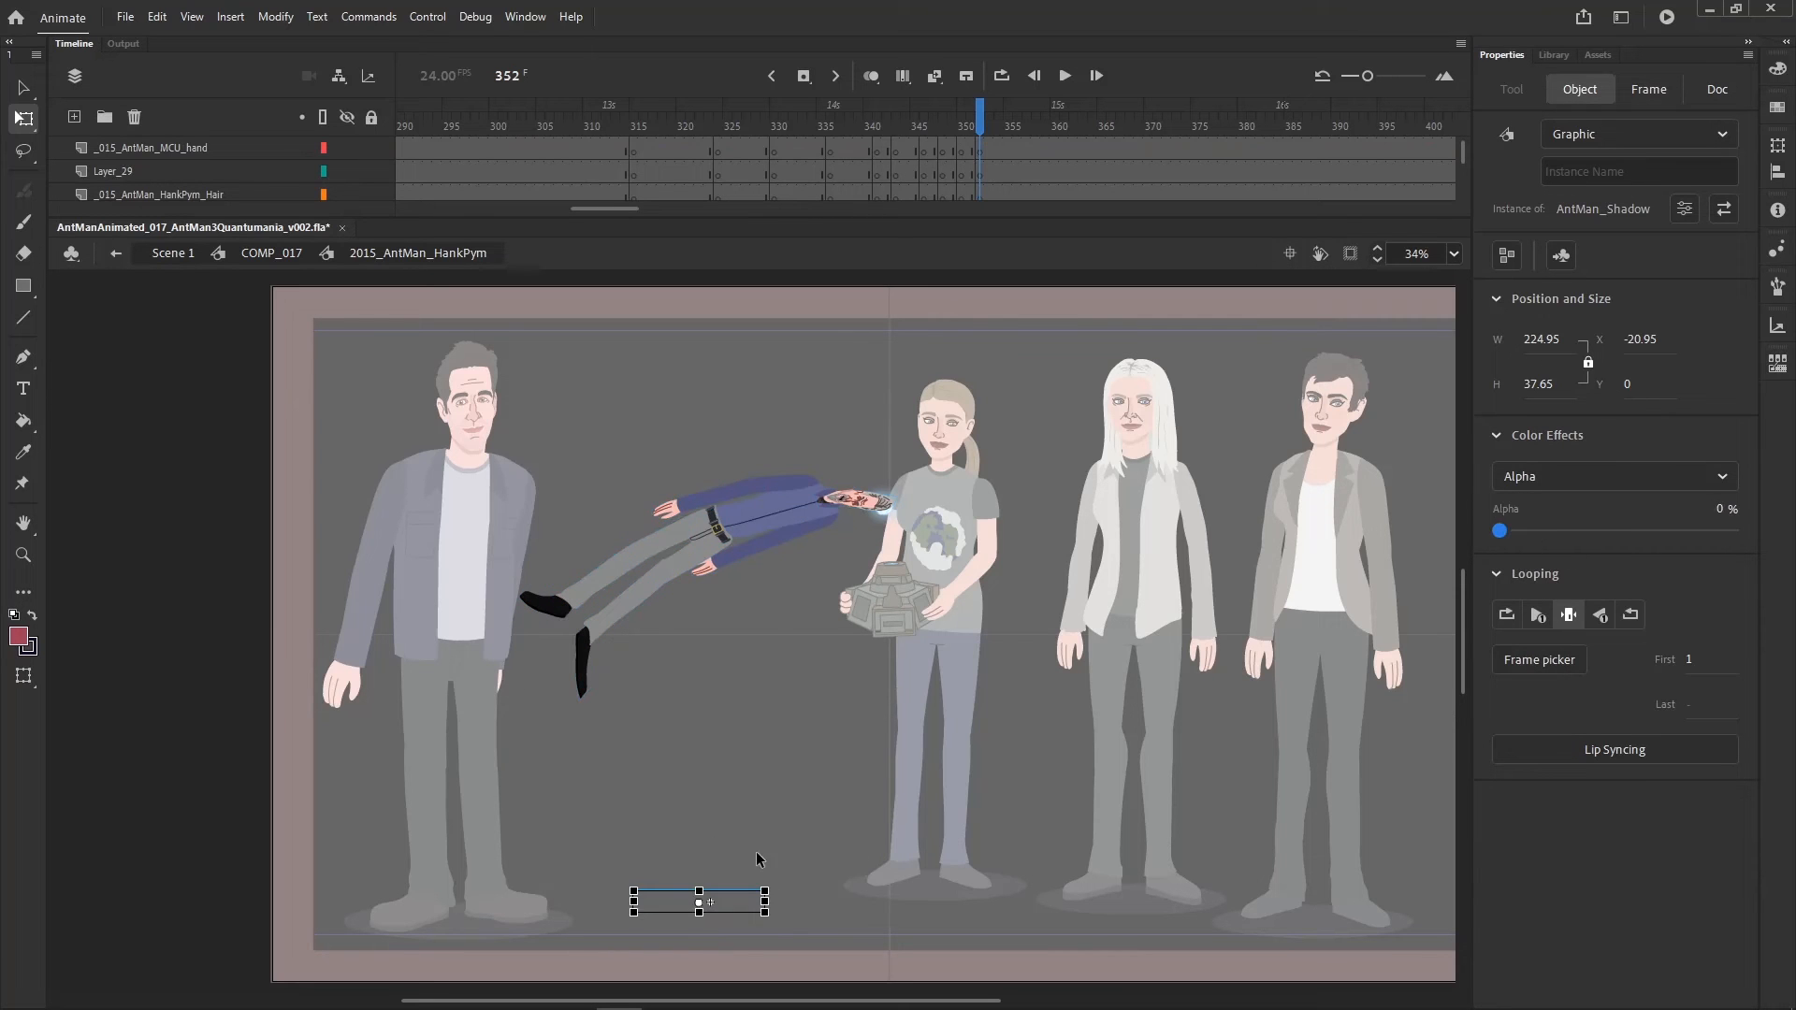
{"action": "left_click_drag", "start_coordinate": [765, 891], "coordinate": [762, 900]}
{"action": "left_click", "coordinate": [795, 805]}
{"action": "left_click", "coordinate": [884, 754]}
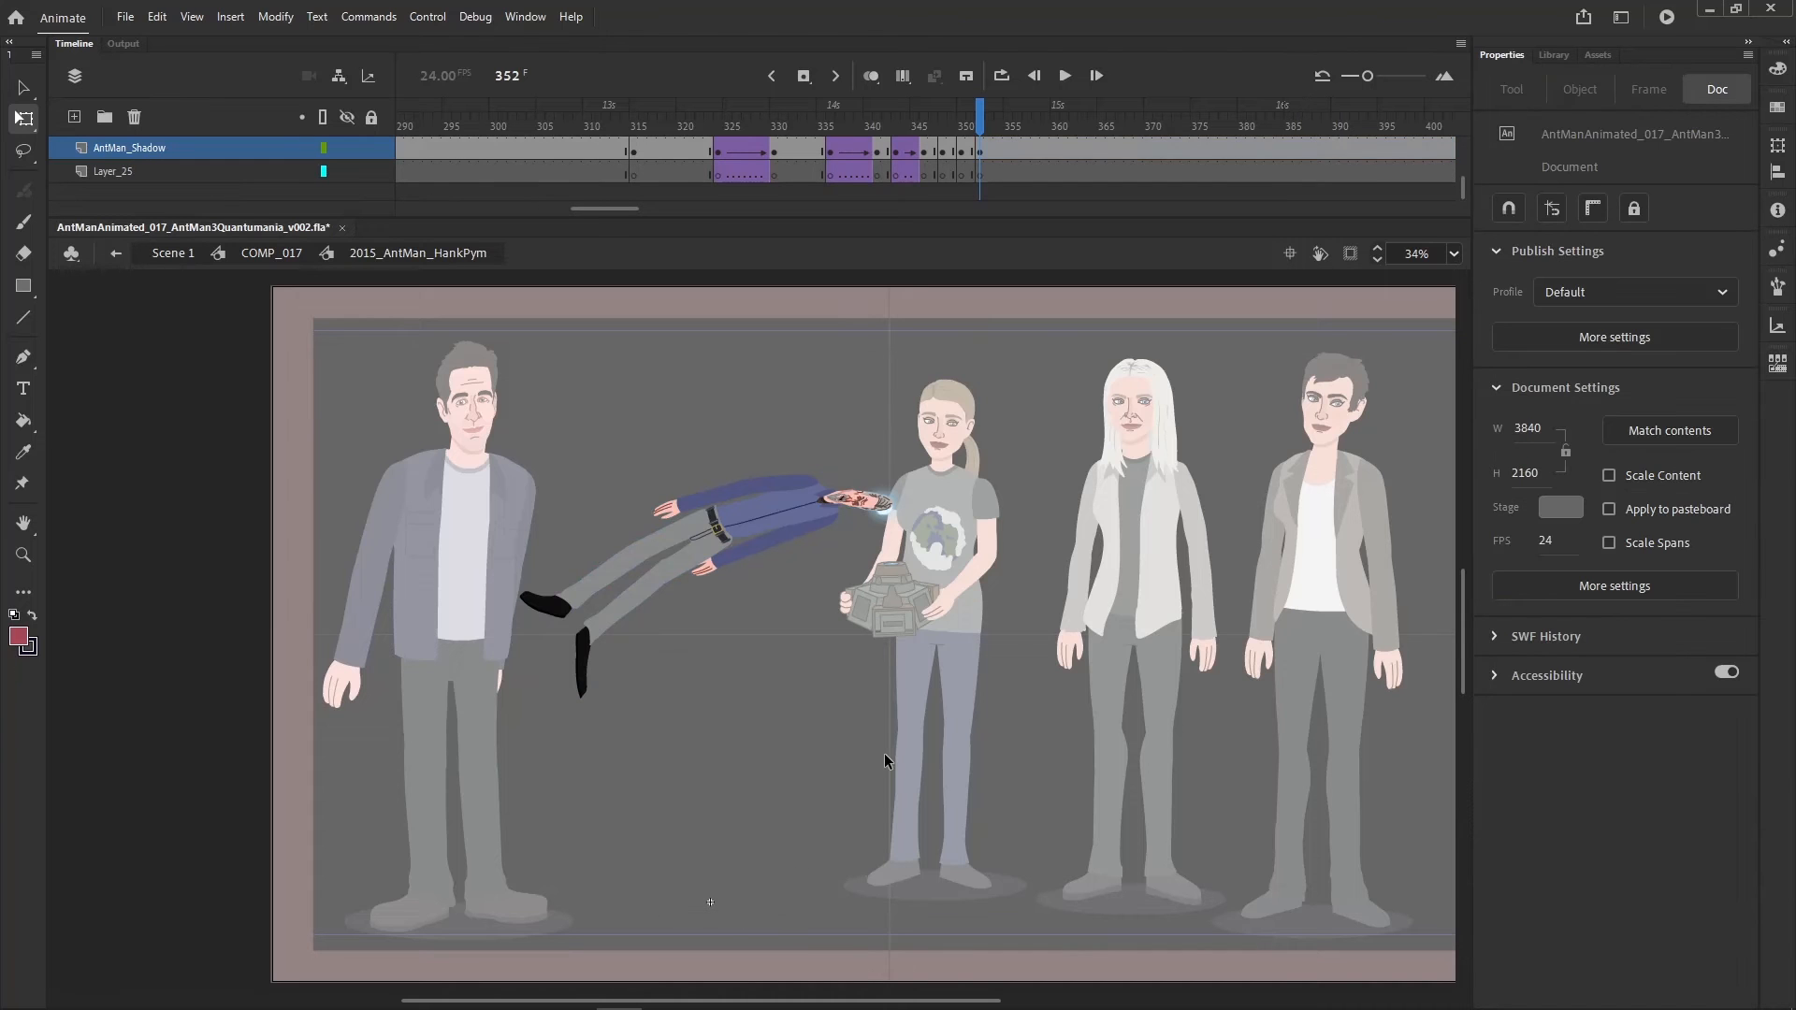
- Shrink and rotate the whole body at frame 352 so it dives head-first down into the orb
{"action": "left_click_drag", "start_coordinate": [508, 741], "coordinate": [904, 408]}
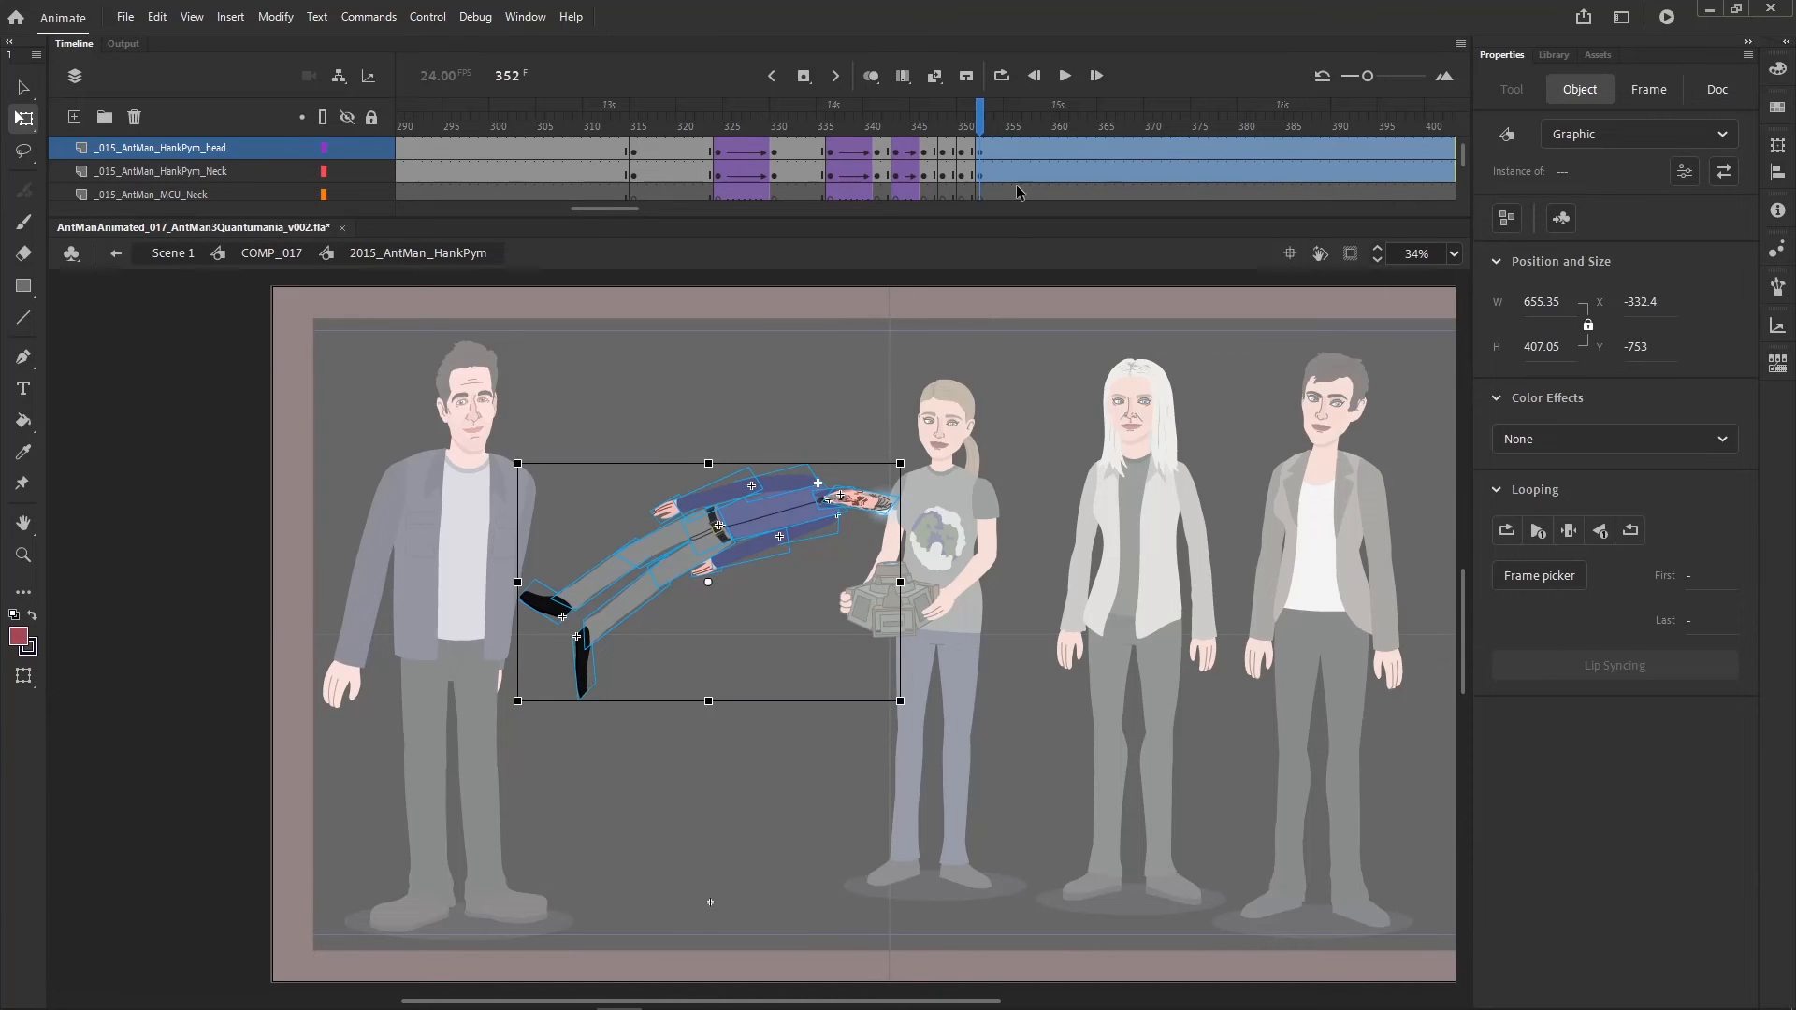
{"action": "left_click", "coordinate": [963, 126]}
{"action": "left_click_drag", "start_coordinate": [954, 129], "coordinate": [981, 126]}
{"action": "left_click_drag", "start_coordinate": [506, 753], "coordinate": [978, 367]}
{"action": "left_click_drag", "start_coordinate": [956, 540], "coordinate": [898, 476]}
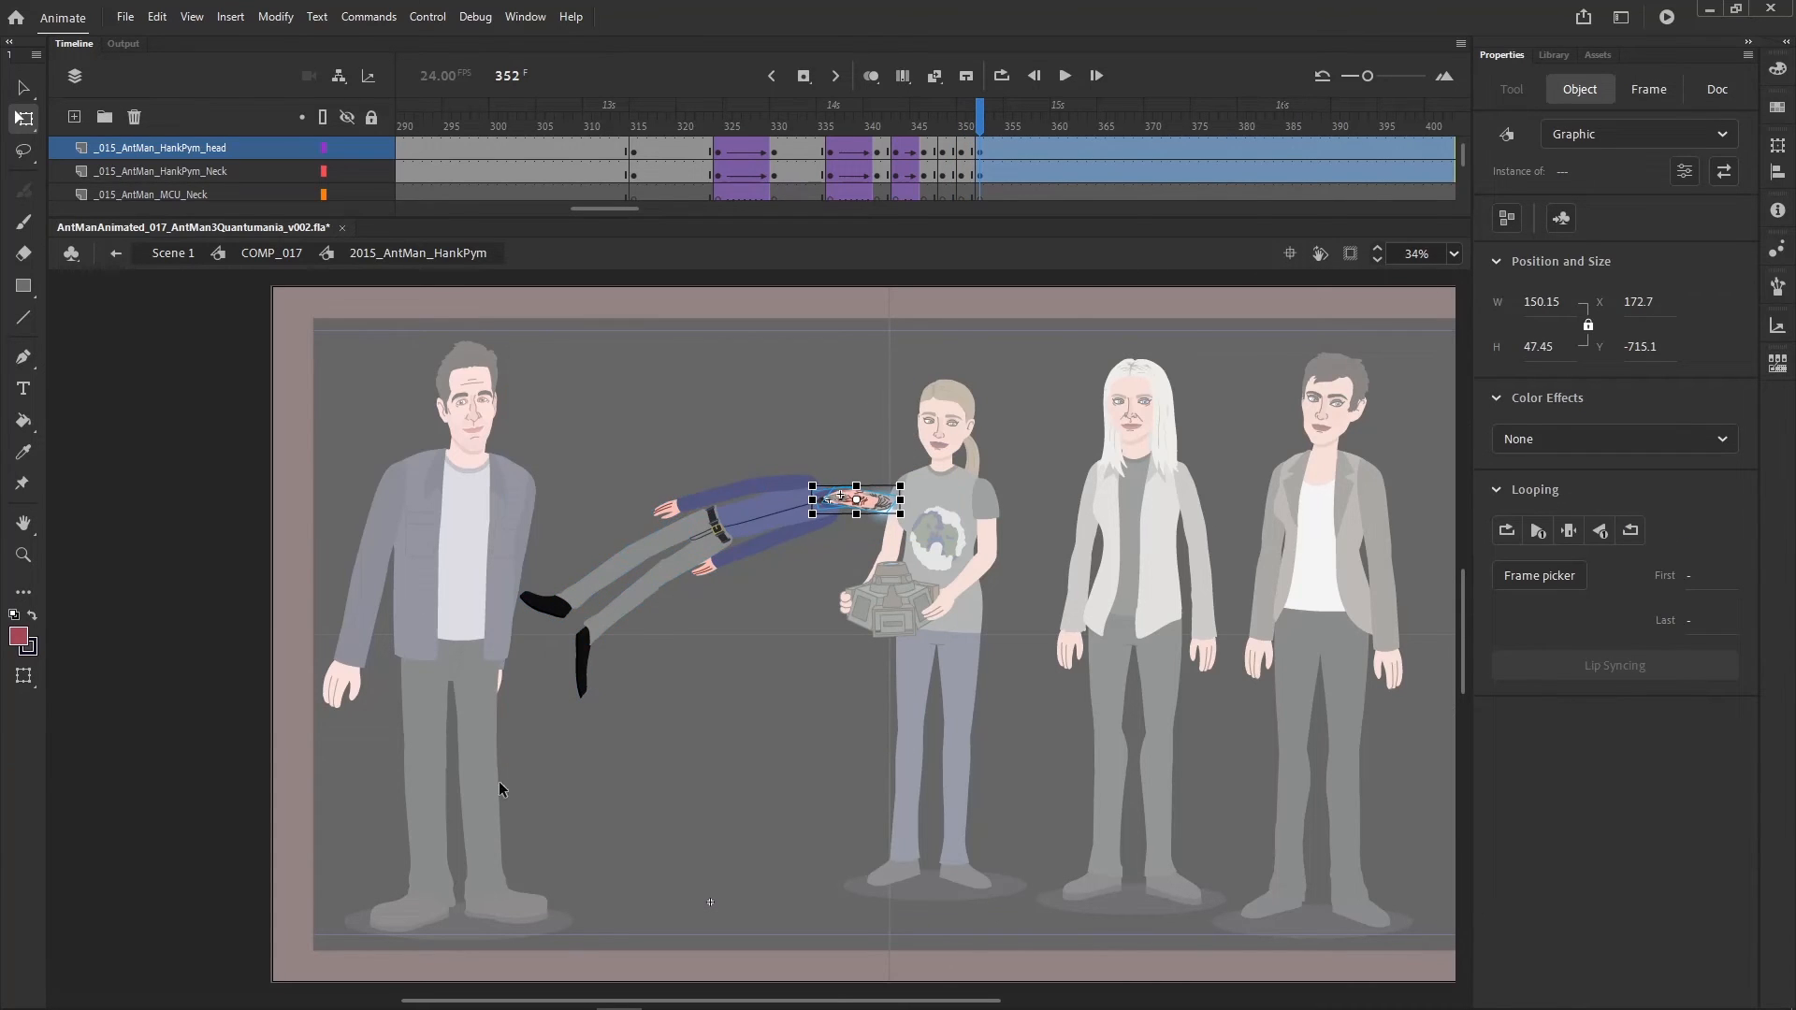
{"action": "left_click_drag", "start_coordinate": [502, 766], "coordinate": [992, 366]}
{"action": "left_click_drag", "start_coordinate": [900, 465], "coordinate": [867, 542]}
{"action": "left_click_drag", "start_coordinate": [825, 534], "coordinate": [881, 504]}
{"action": "left_click_drag", "start_coordinate": [926, 560], "coordinate": [875, 499]}
- Bend the legs at frame 352 and rotate the lower leg's calf and foot downward, nudging them to the knee
{"action": "left_click_drag", "start_coordinate": [626, 506], "coordinate": [671, 454]}
{"action": "left_click_drag", "start_coordinate": [645, 560], "coordinate": [742, 437]}
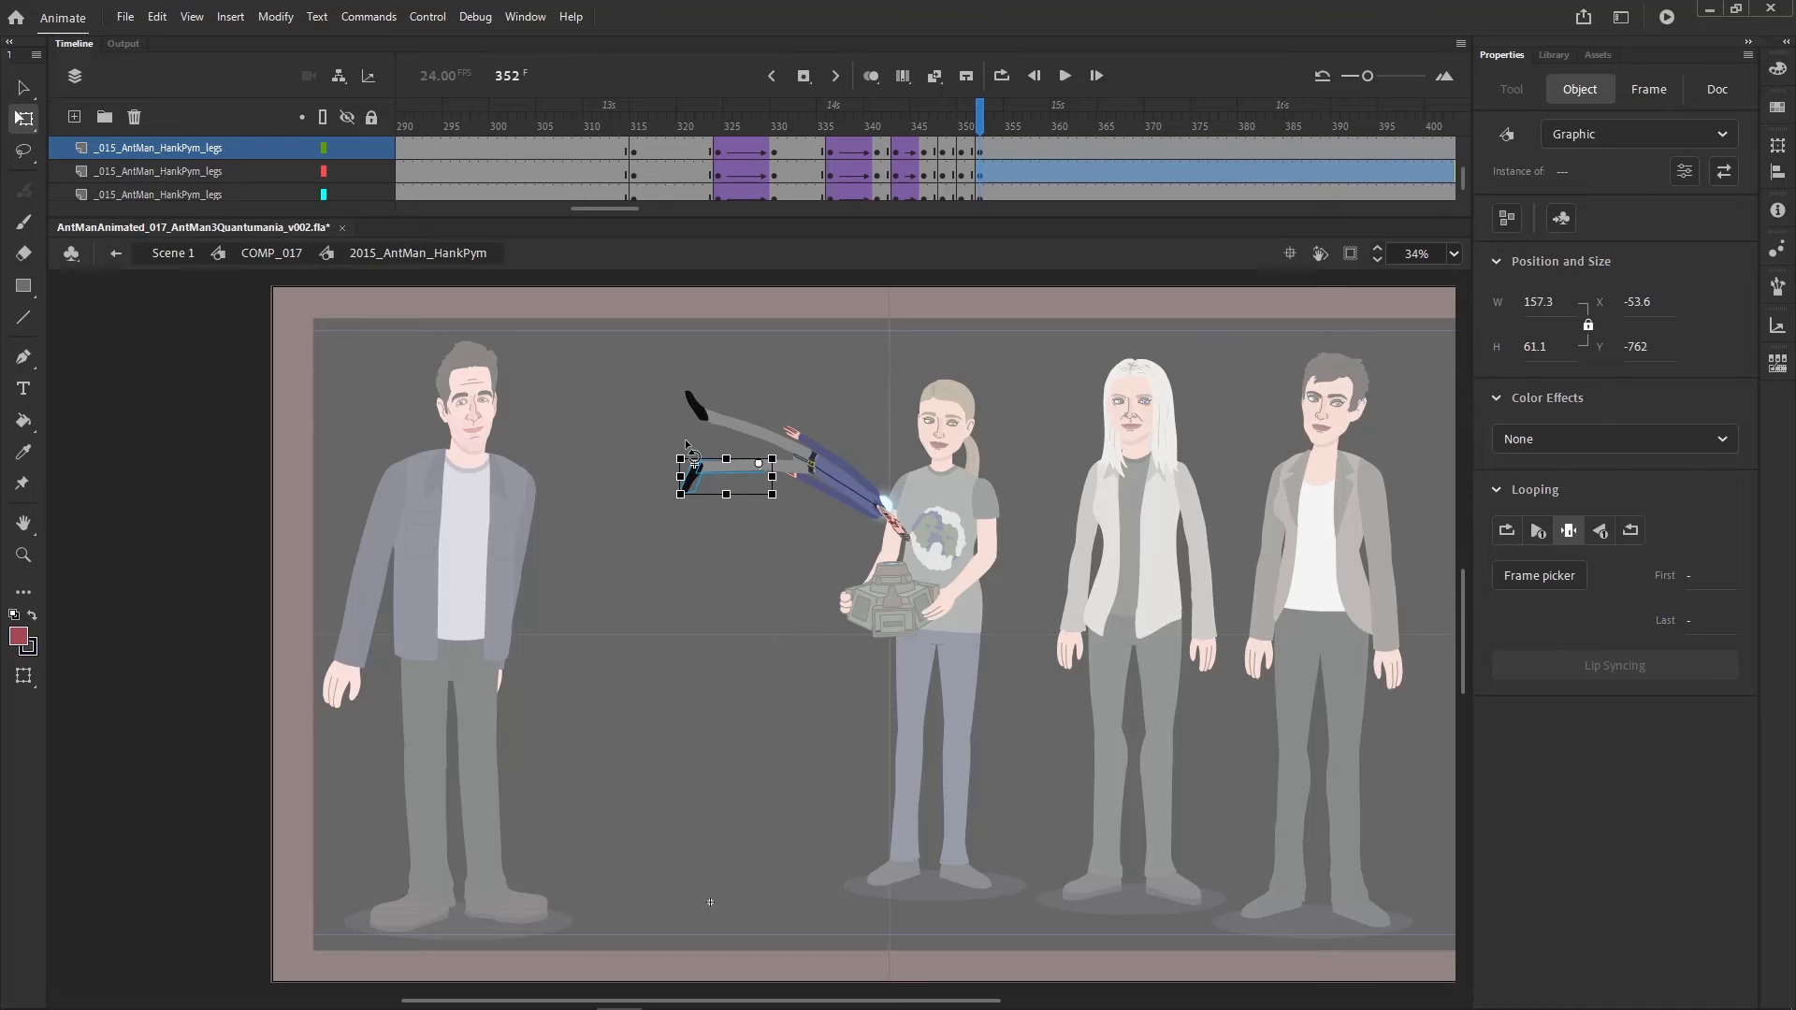
{"action": "left_click", "coordinate": [646, 528]}
{"action": "left_click_drag", "start_coordinate": [637, 539], "coordinate": [731, 428]}
{"action": "left_click_drag", "start_coordinate": [686, 452], "coordinate": [683, 469]}
{"action": "key", "text": "Down"}
{"action": "key", "text": "Down"}
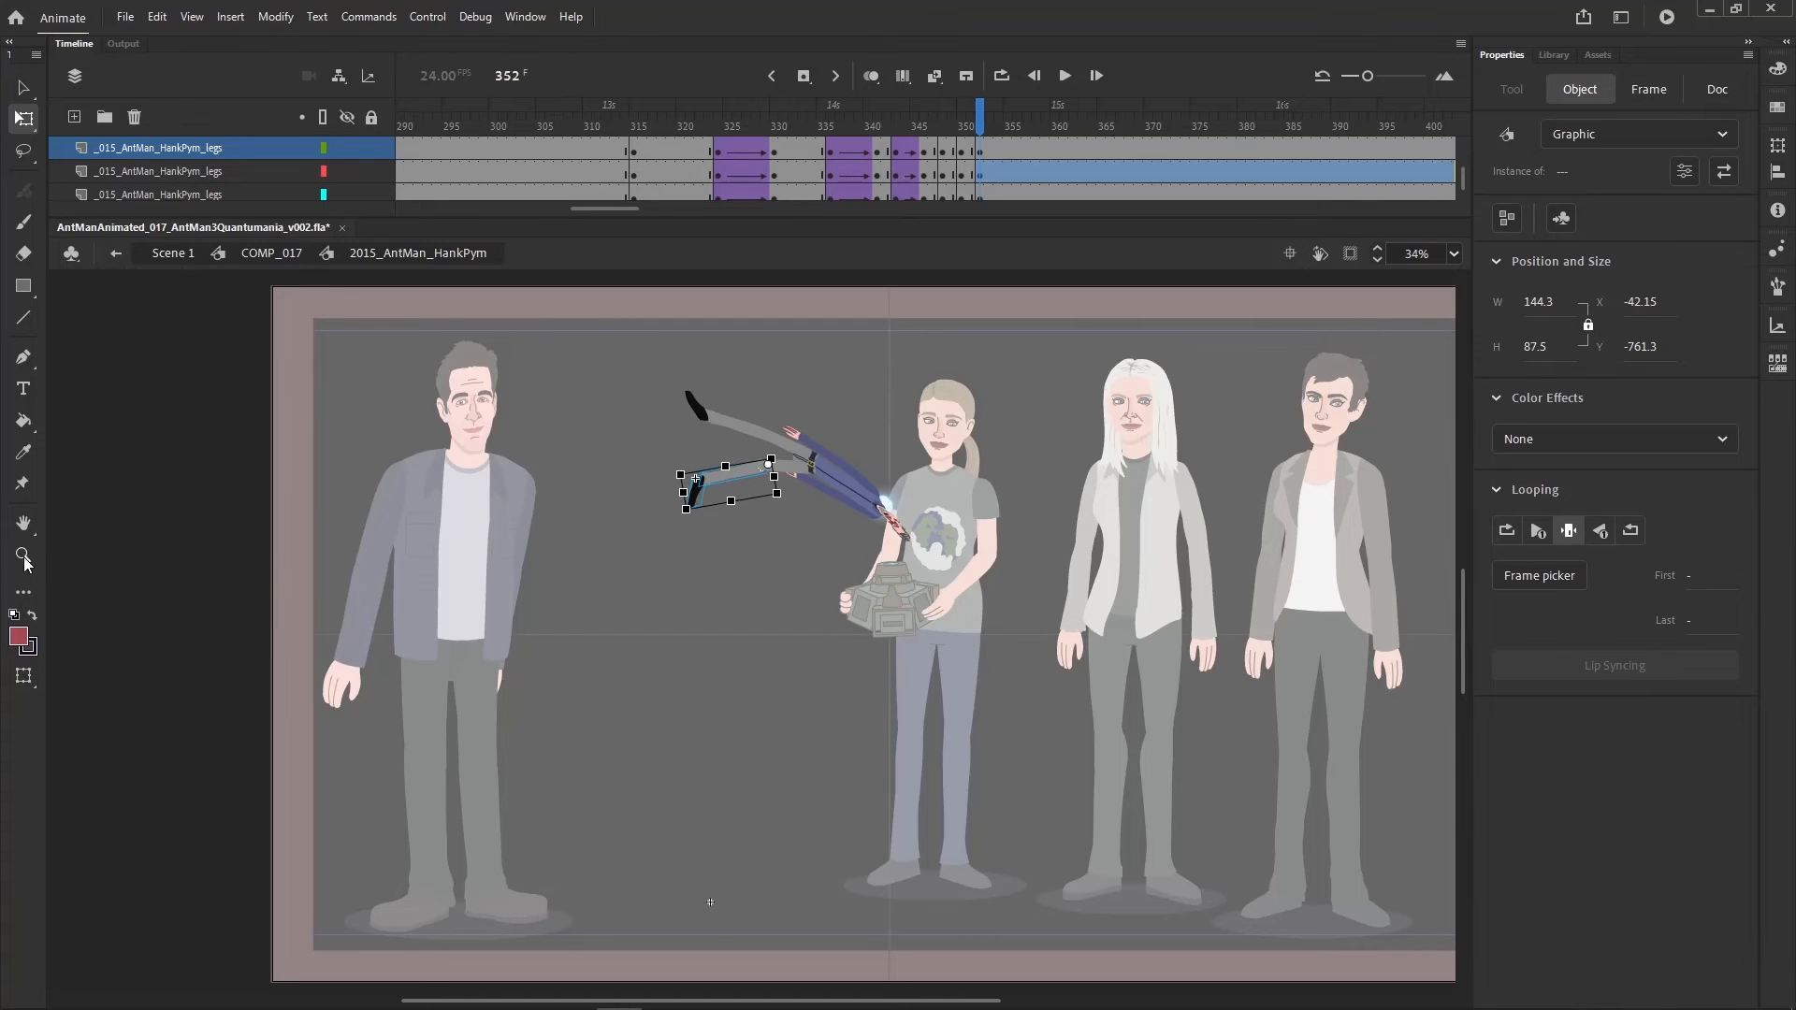
- Zoom in on the floating body and nudge the lower leg's calf and foot up by 3 px
{"action": "left_click", "coordinate": [24, 555]}
{"action": "left_click_drag", "start_coordinate": [581, 875], "coordinate": [971, 375]}
{"action": "left_click", "coordinate": [98, 194]}
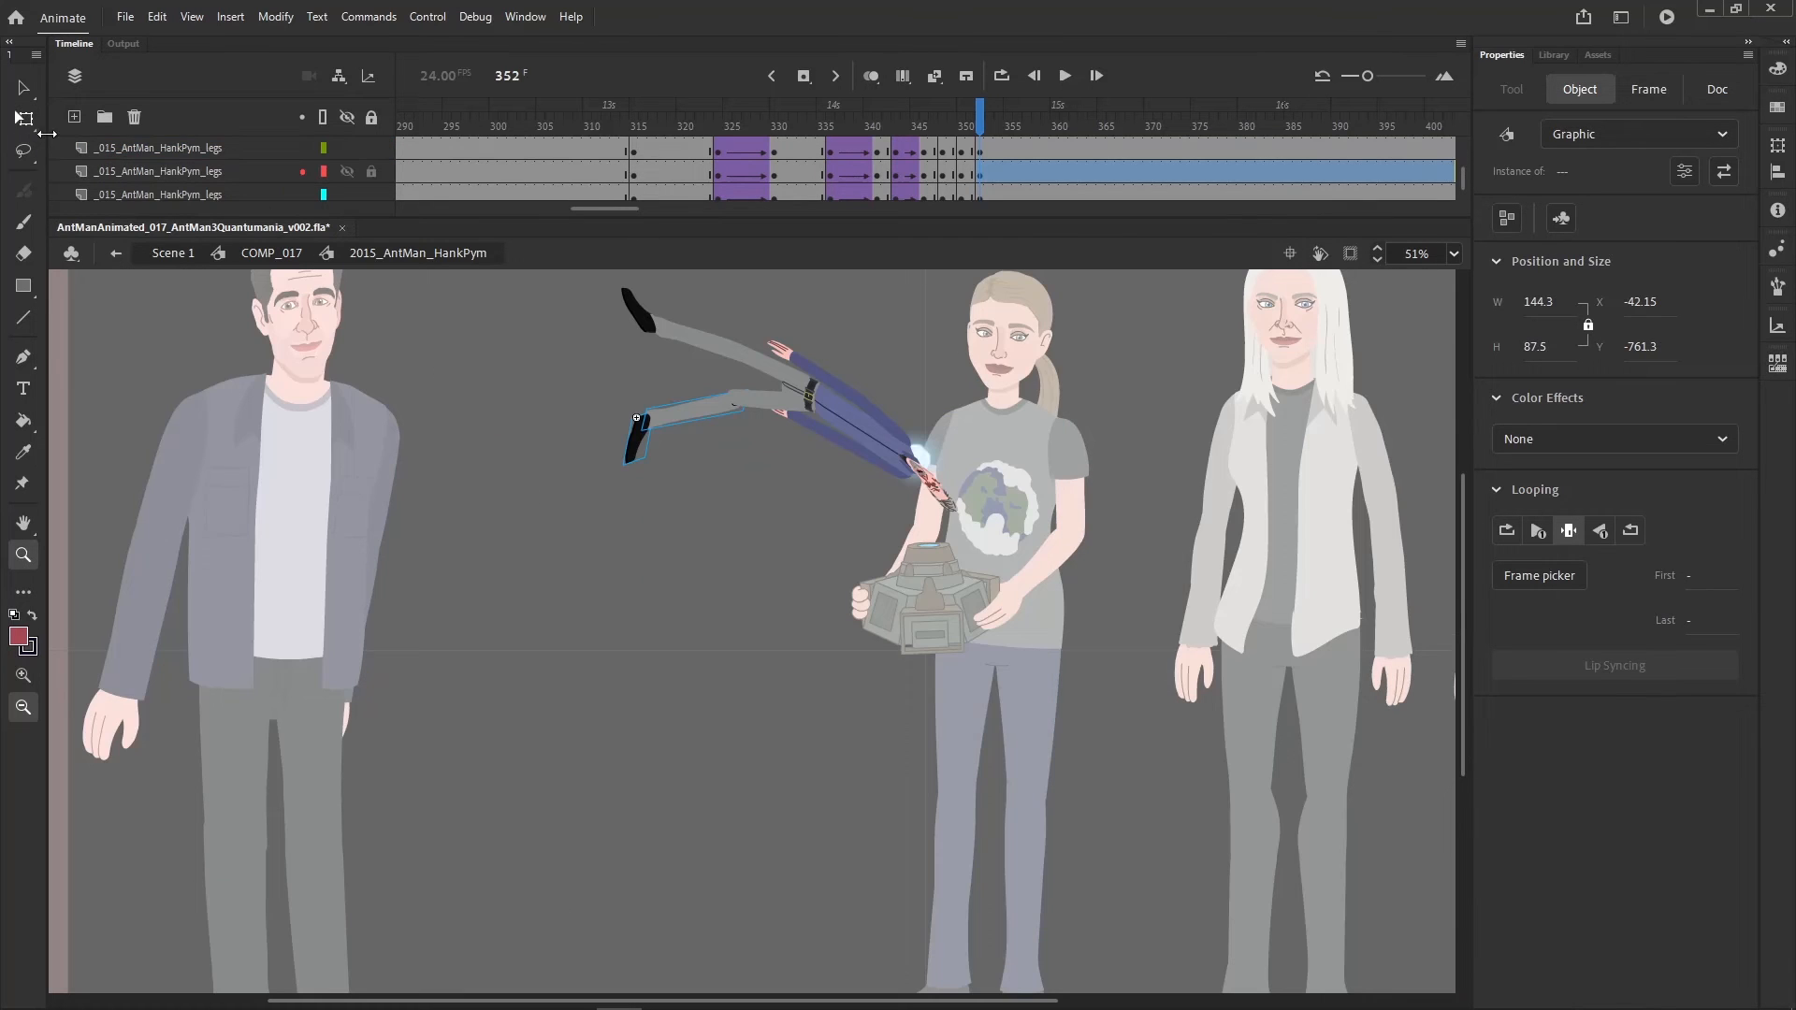
{"action": "left_click", "coordinate": [23, 118]}
{"action": "key", "text": "Up"}
{"action": "key", "text": "Up"}
{"action": "key", "text": "Up"}
- Select the entire upper leg with its foot and rotate it about the hip until it trails nearly level
{"action": "scroll", "coordinate": [880, 377], "scroll_direction": "up", "scroll_amount": 3}
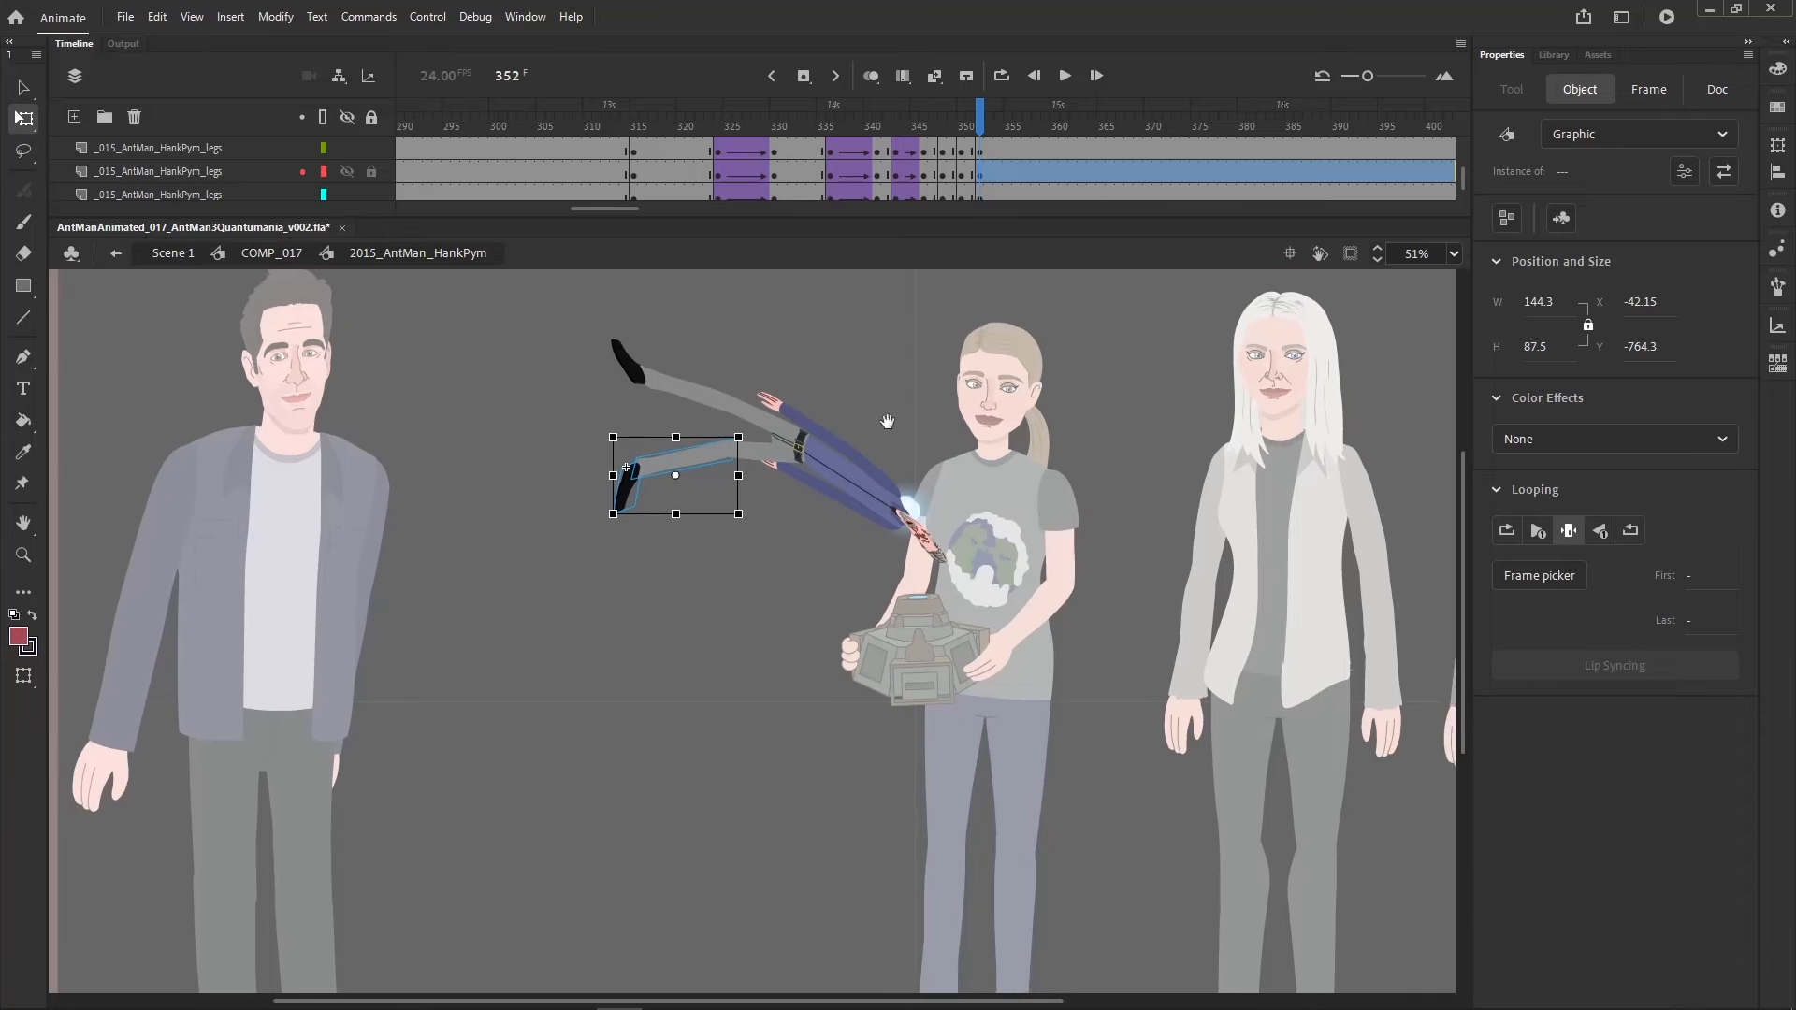
{"action": "left_click", "coordinate": [677, 413]}
{"action": "left_click", "coordinate": [764, 465], "text": "shift"}
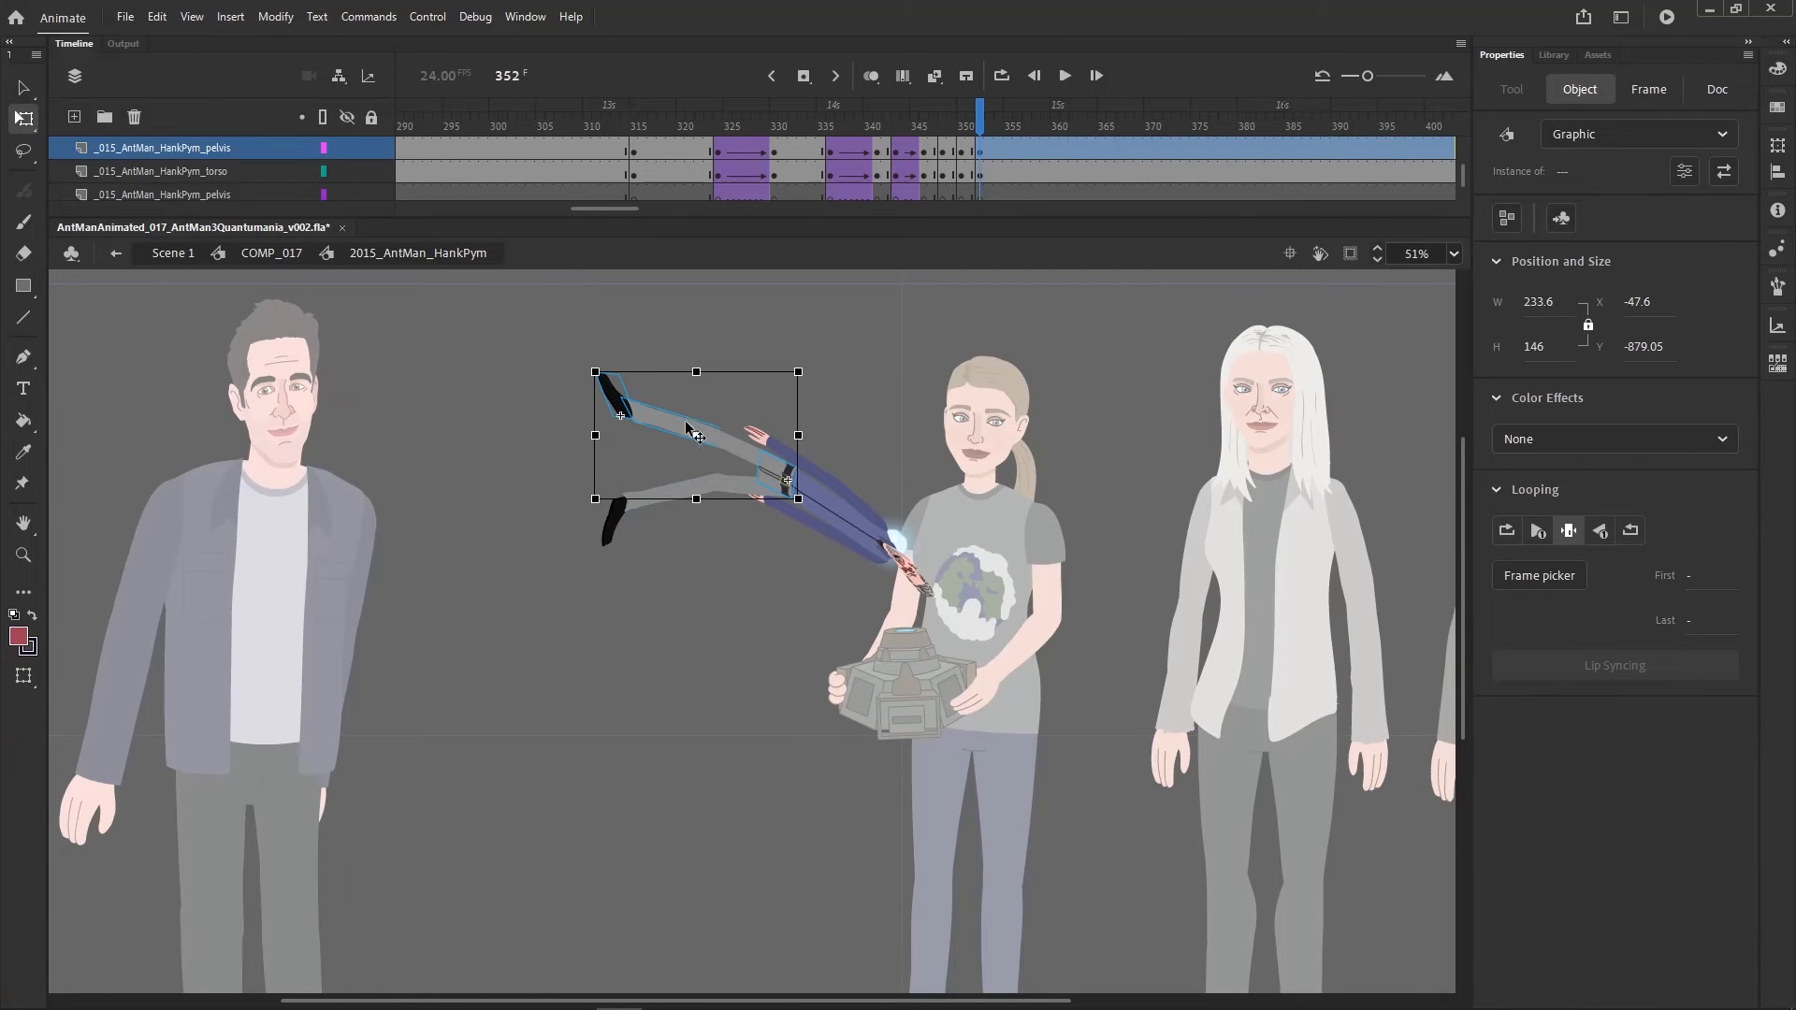
{"action": "left_click_drag", "start_coordinate": [601, 365], "coordinate": [585, 405]}
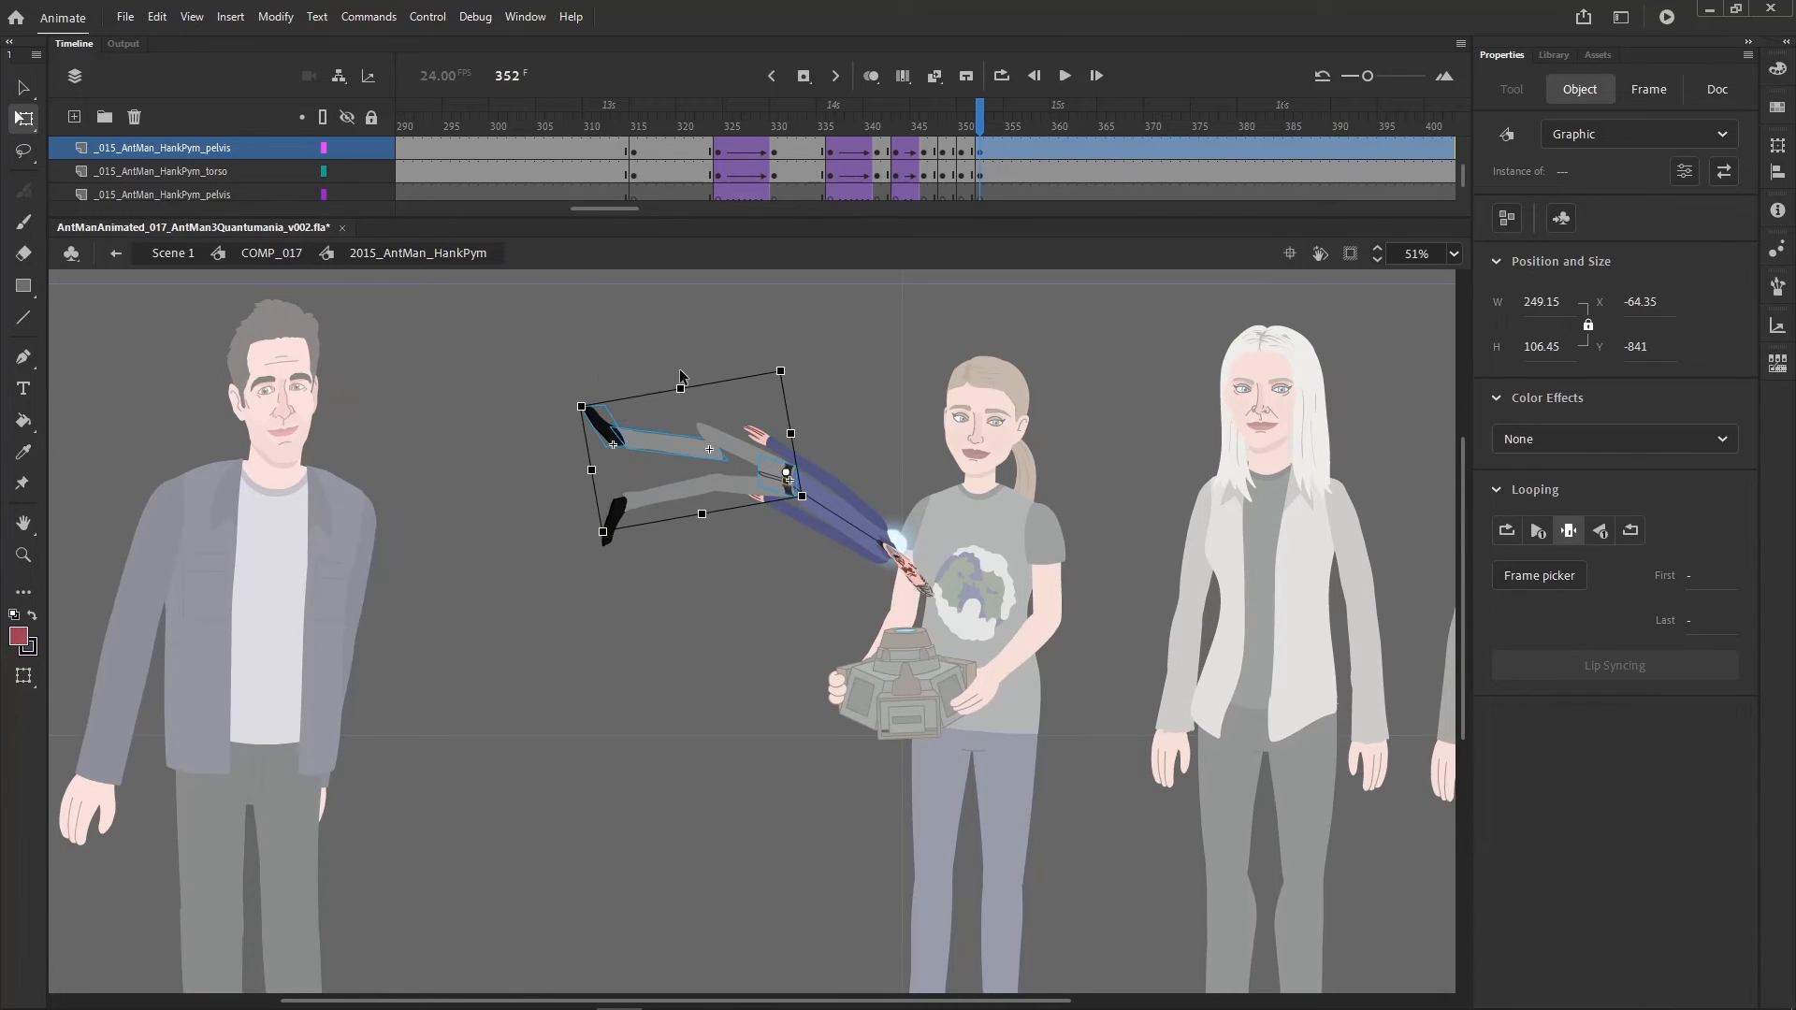
{"action": "key", "text": "ctrl+z"}
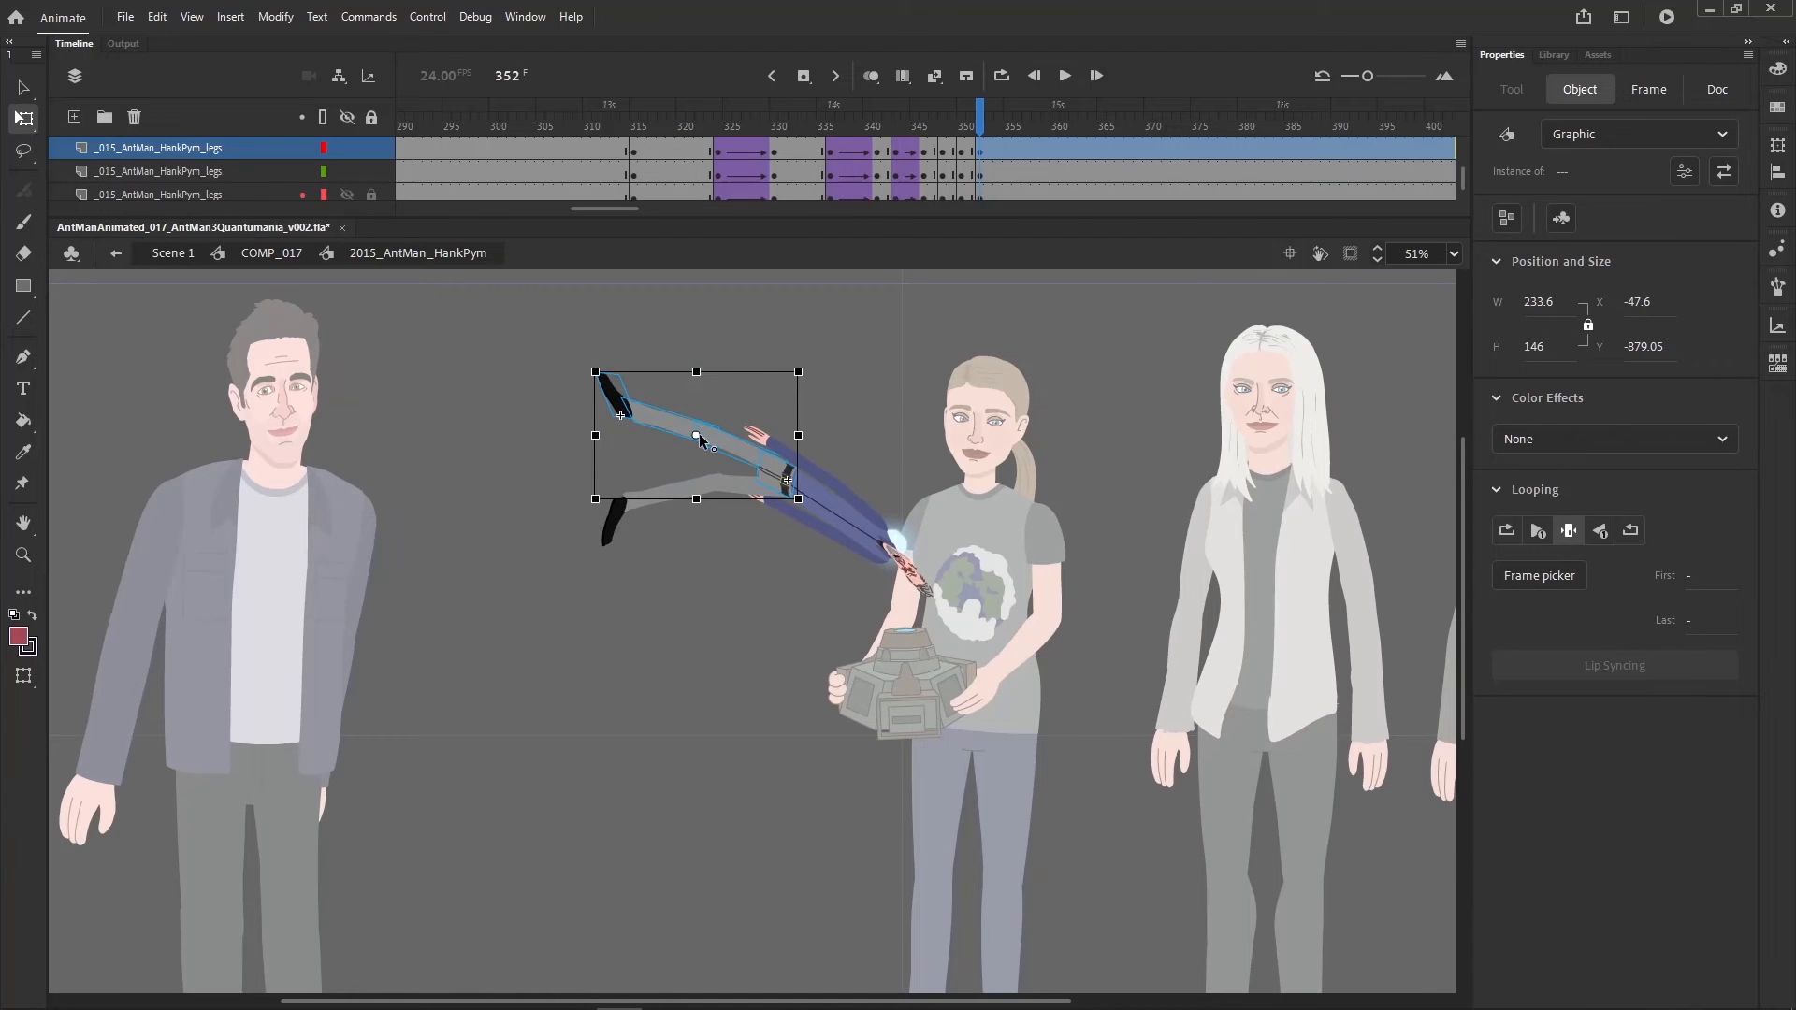
{"action": "left_click_drag", "start_coordinate": [600, 365], "coordinate": [610, 415]}
{"action": "left_click", "coordinate": [600, 445]}
{"action": "left_click", "coordinate": [638, 414]}
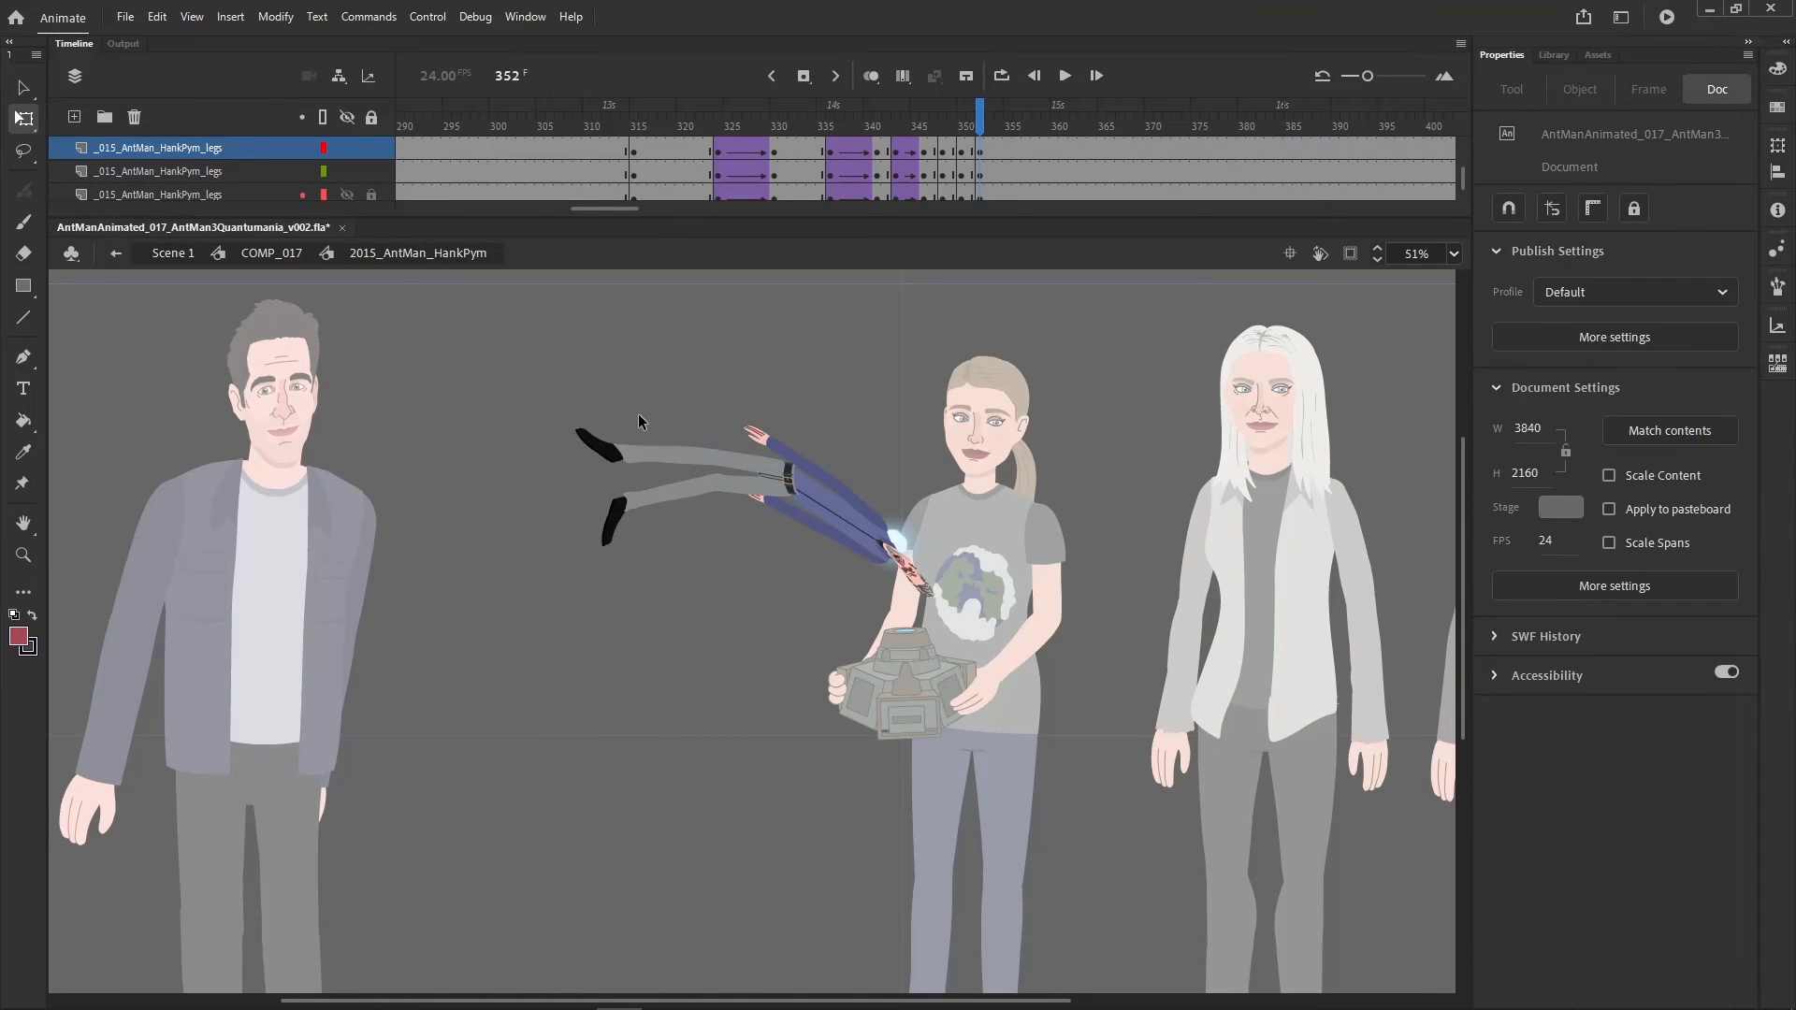
- Rotate the lower leg's calf and foot slightly about the knee and refine their placement
{"action": "left_click_drag", "start_coordinate": [583, 580], "coordinate": [641, 471]}
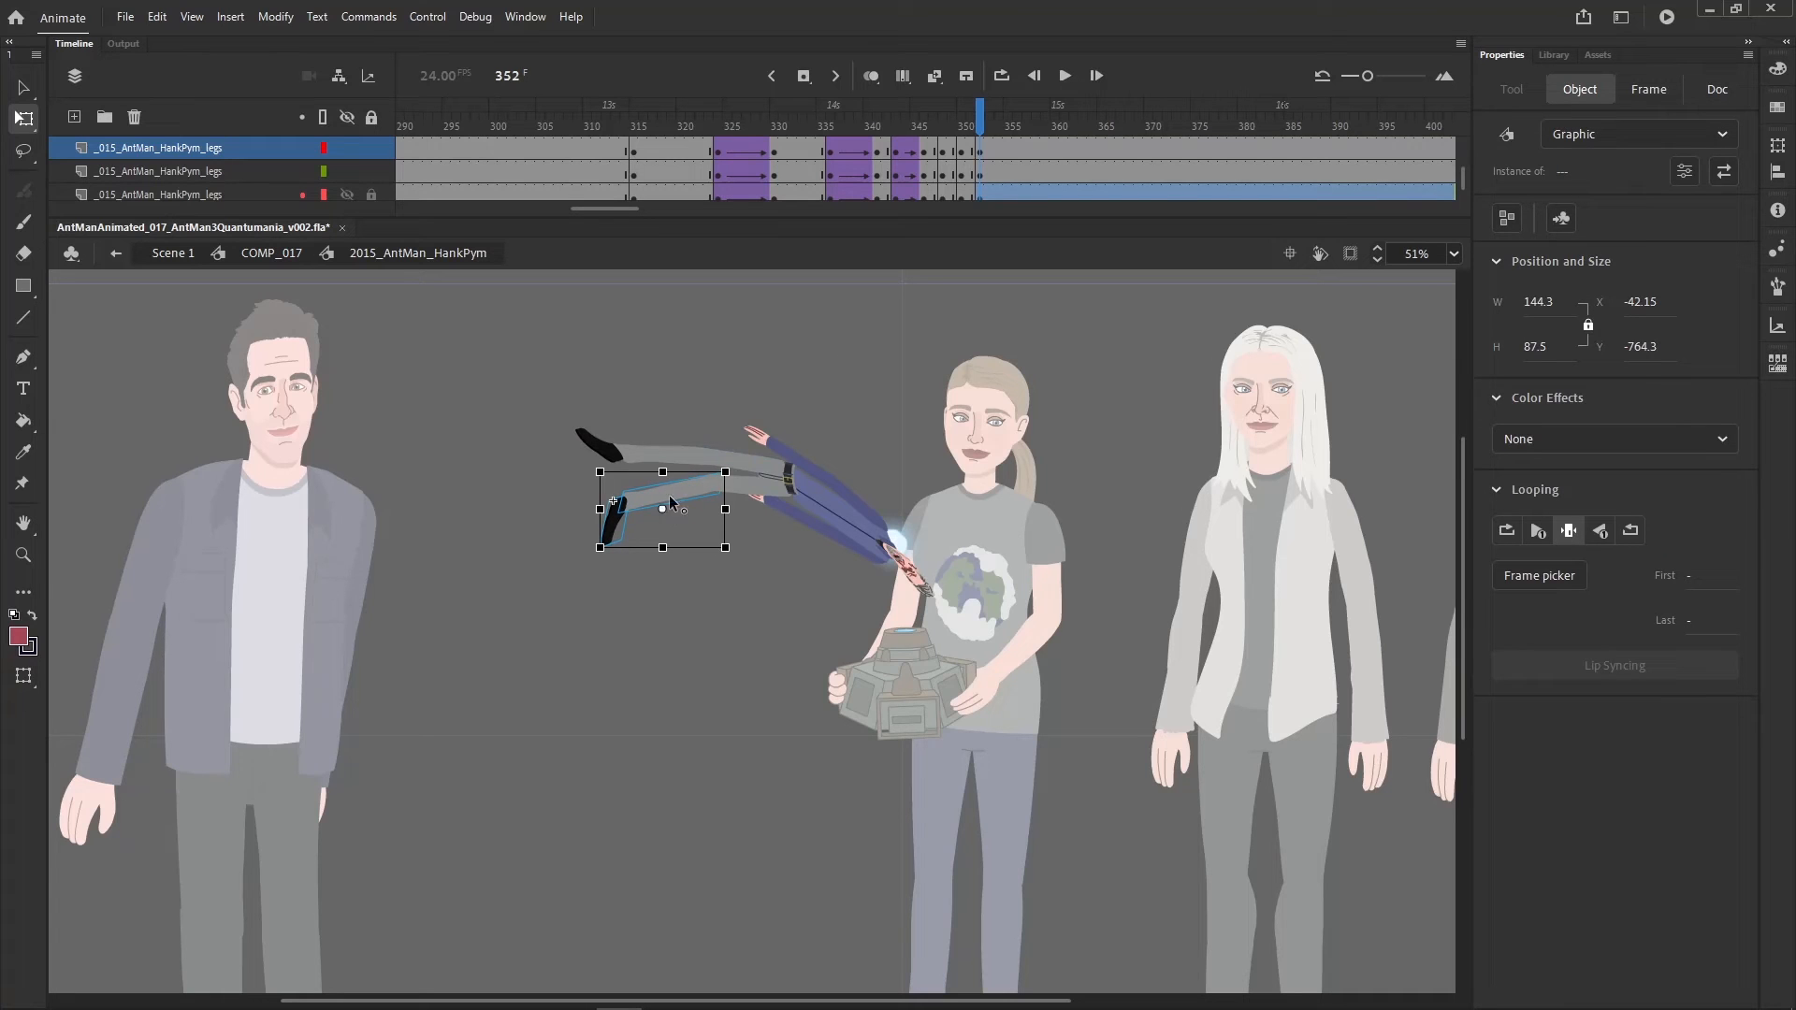
{"action": "left_click_drag", "start_coordinate": [742, 561], "coordinate": [747, 557]}
{"action": "left_click", "coordinate": [613, 521]}
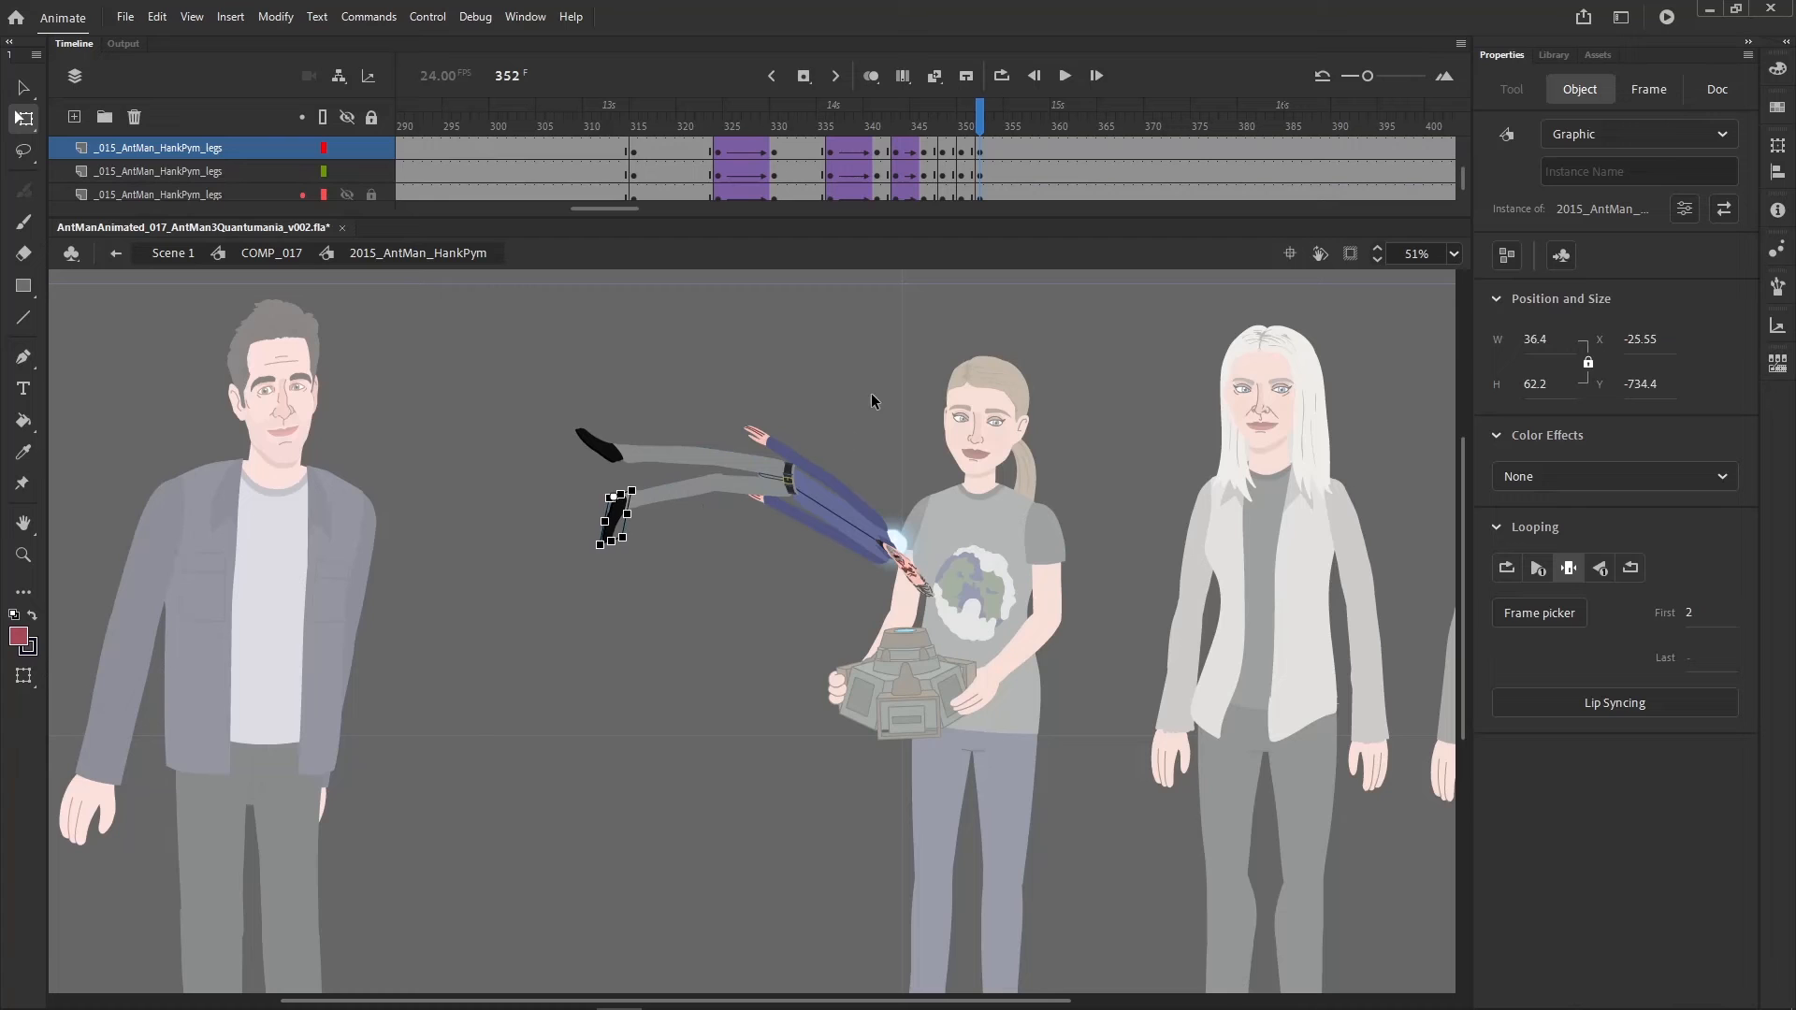
{"action": "left_click_drag", "start_coordinate": [575, 600], "coordinate": [645, 497]}
{"action": "left_click_drag", "start_coordinate": [735, 460], "coordinate": [843, 435]}
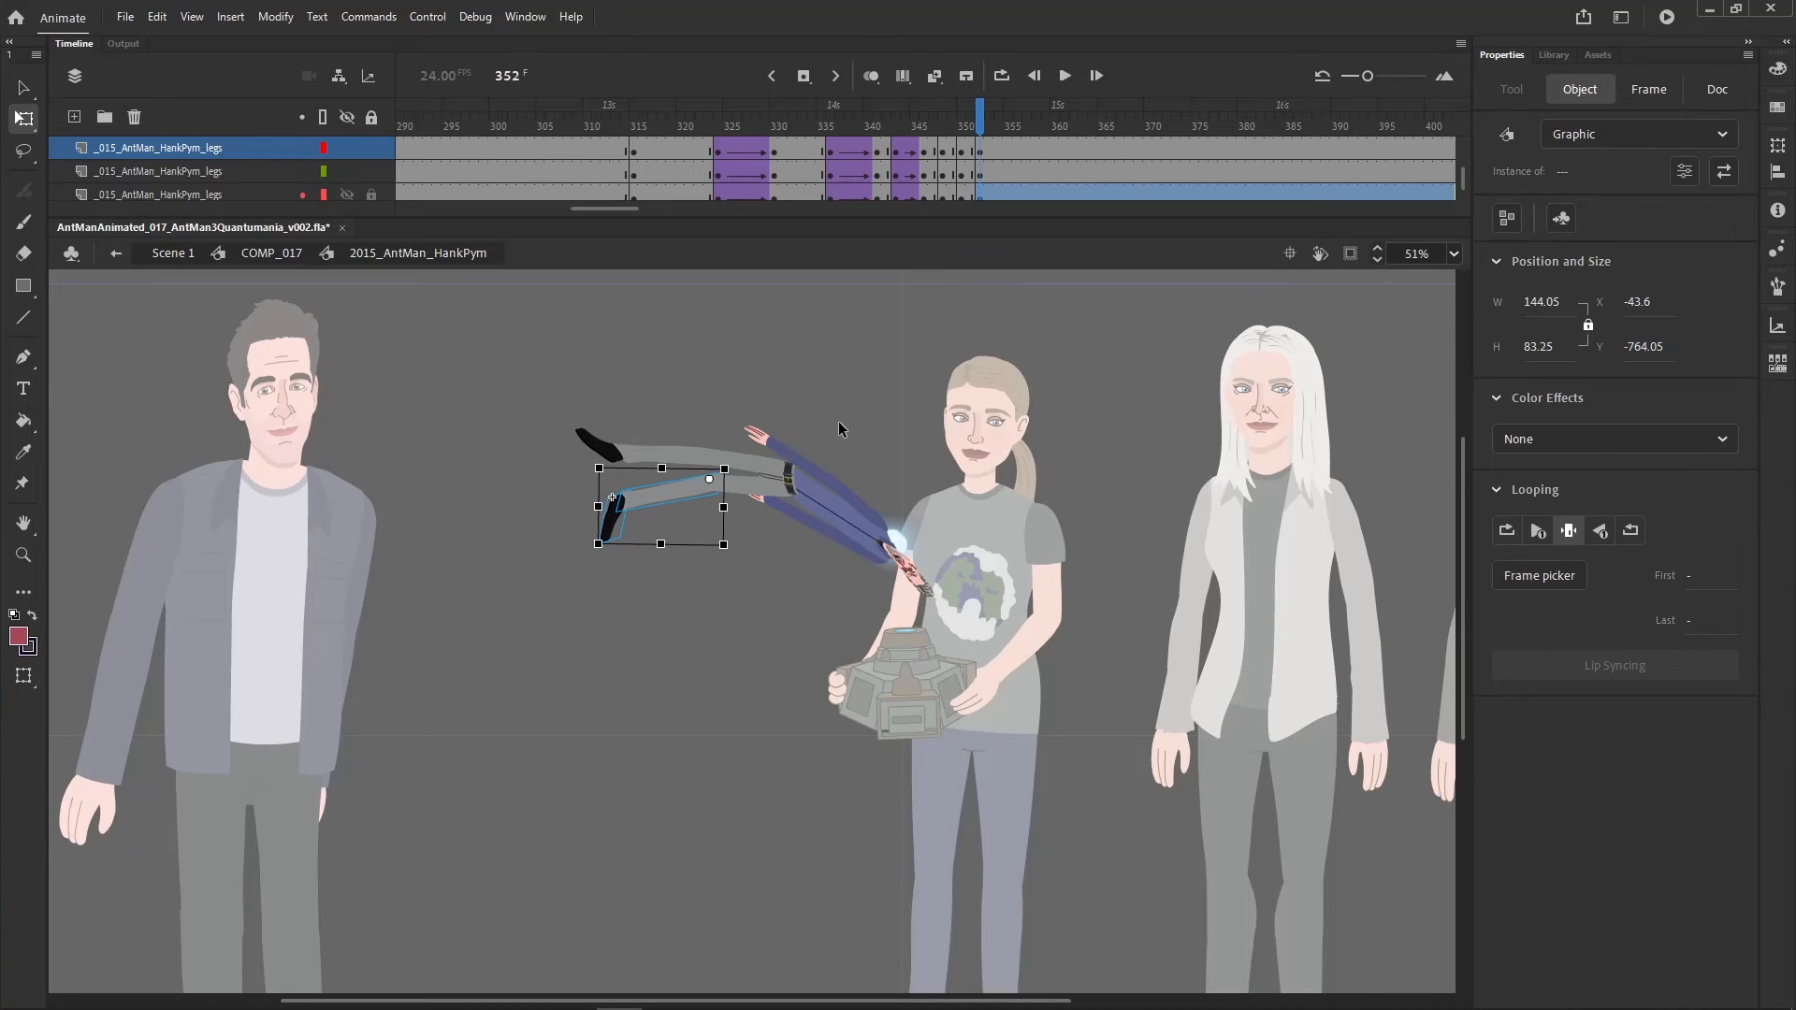
- Rotate the entire lower leg slightly downward about the hip and reselect its calf and foot
{"action": "left_click", "coordinate": [939, 374]}
{"action": "left_click_drag", "start_coordinate": [554, 633], "coordinate": [790, 487]}
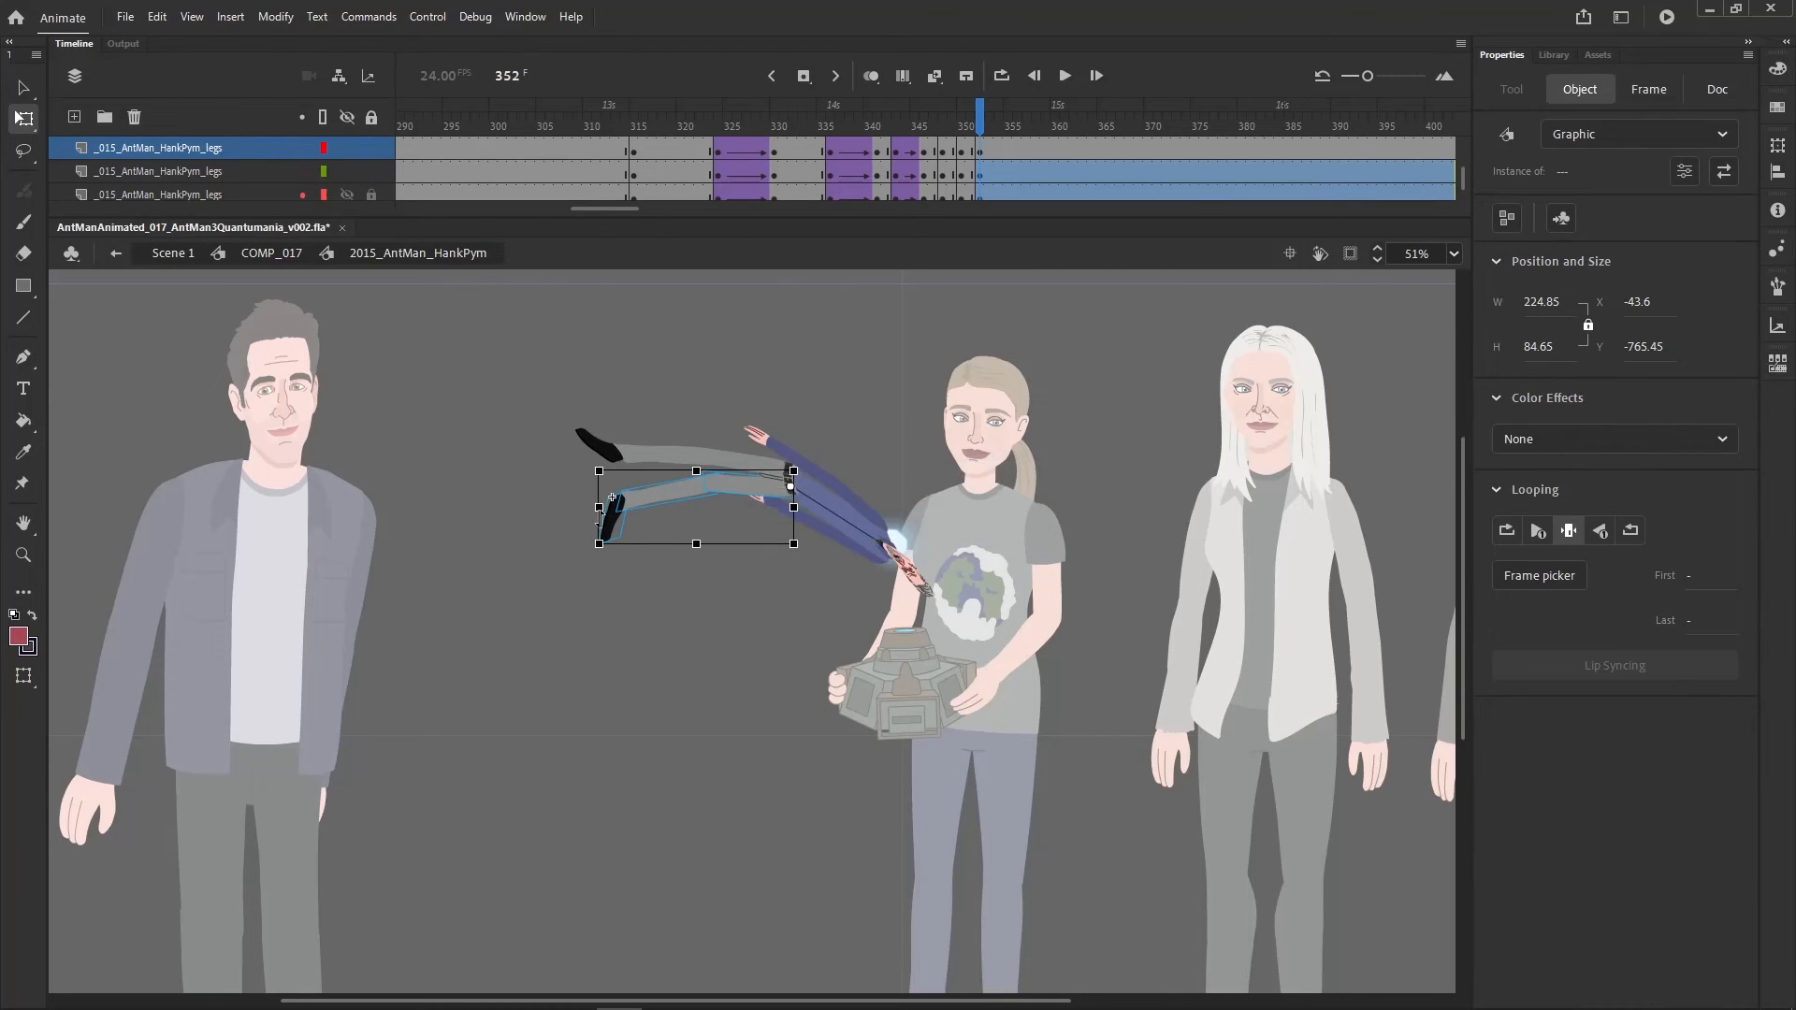
{"action": "left_click_drag", "start_coordinate": [600, 521], "coordinate": [600, 539]}
{"action": "left_click_drag", "start_coordinate": [565, 631], "coordinate": [673, 488]}
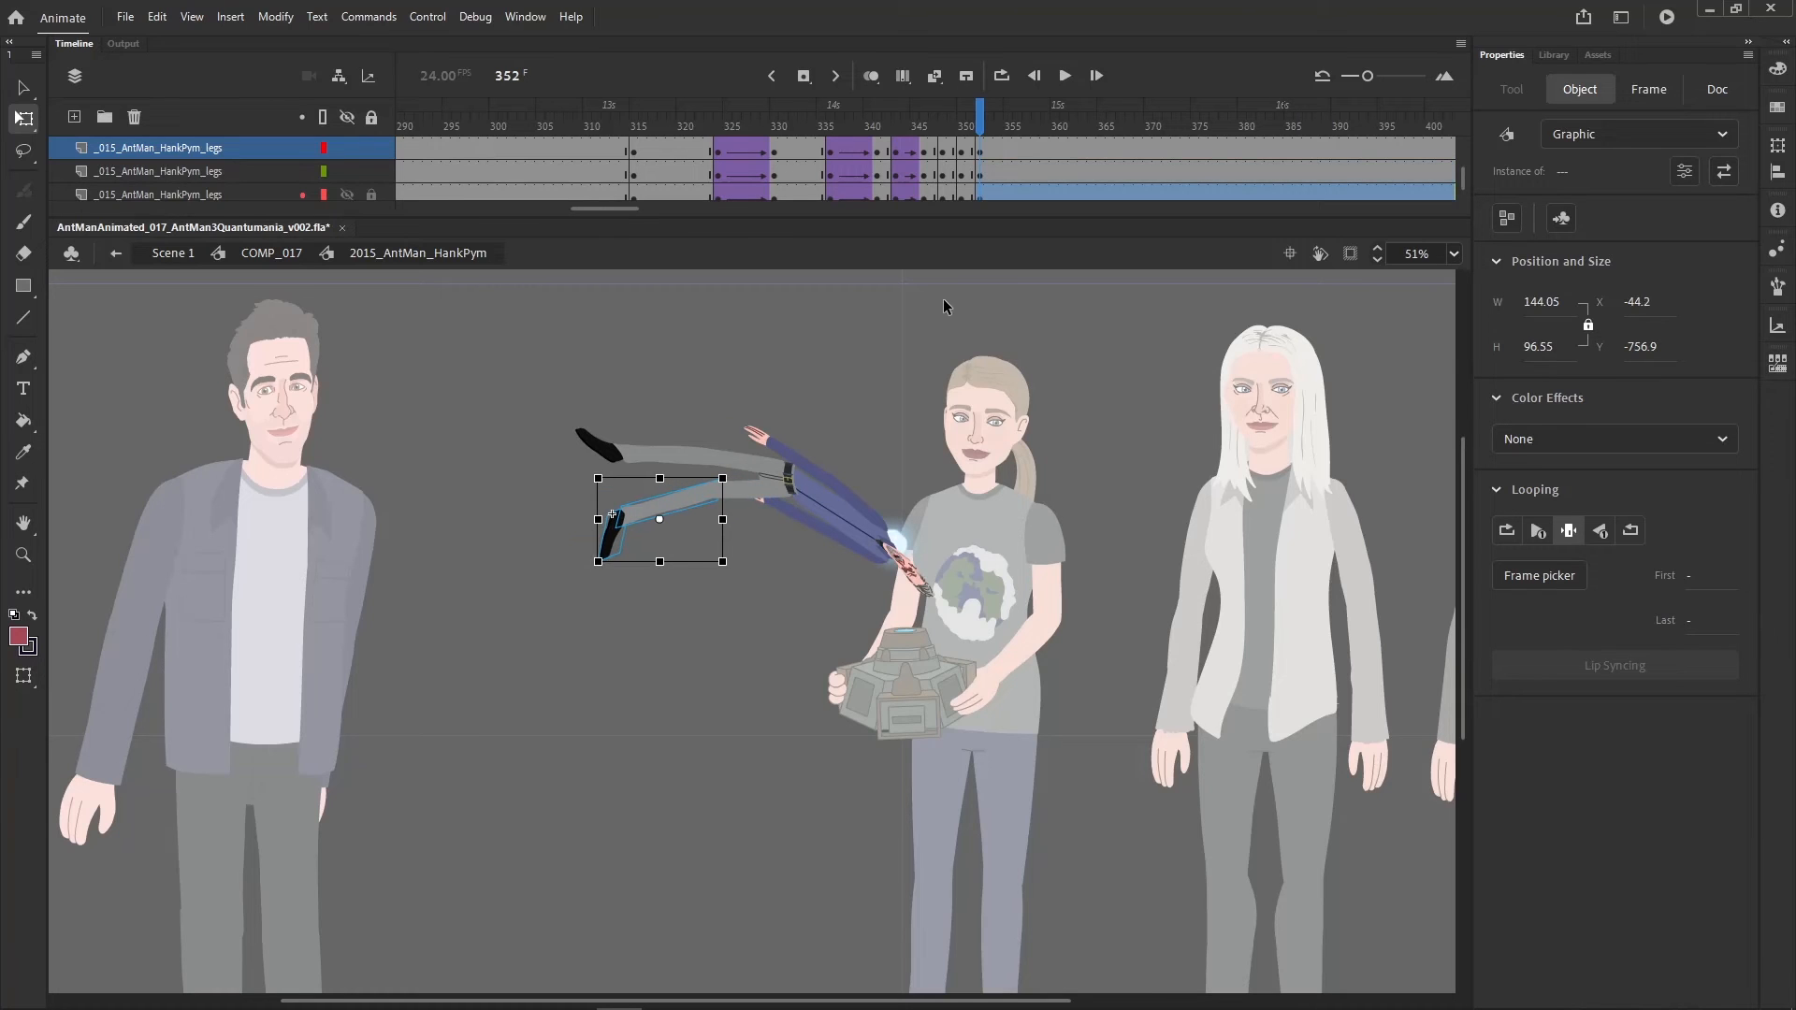
- Delete the head and neck pieces that extend past the glowing orb at frame 352
{"action": "left_click_drag", "start_coordinate": [923, 415], "coordinate": [911, 374]}
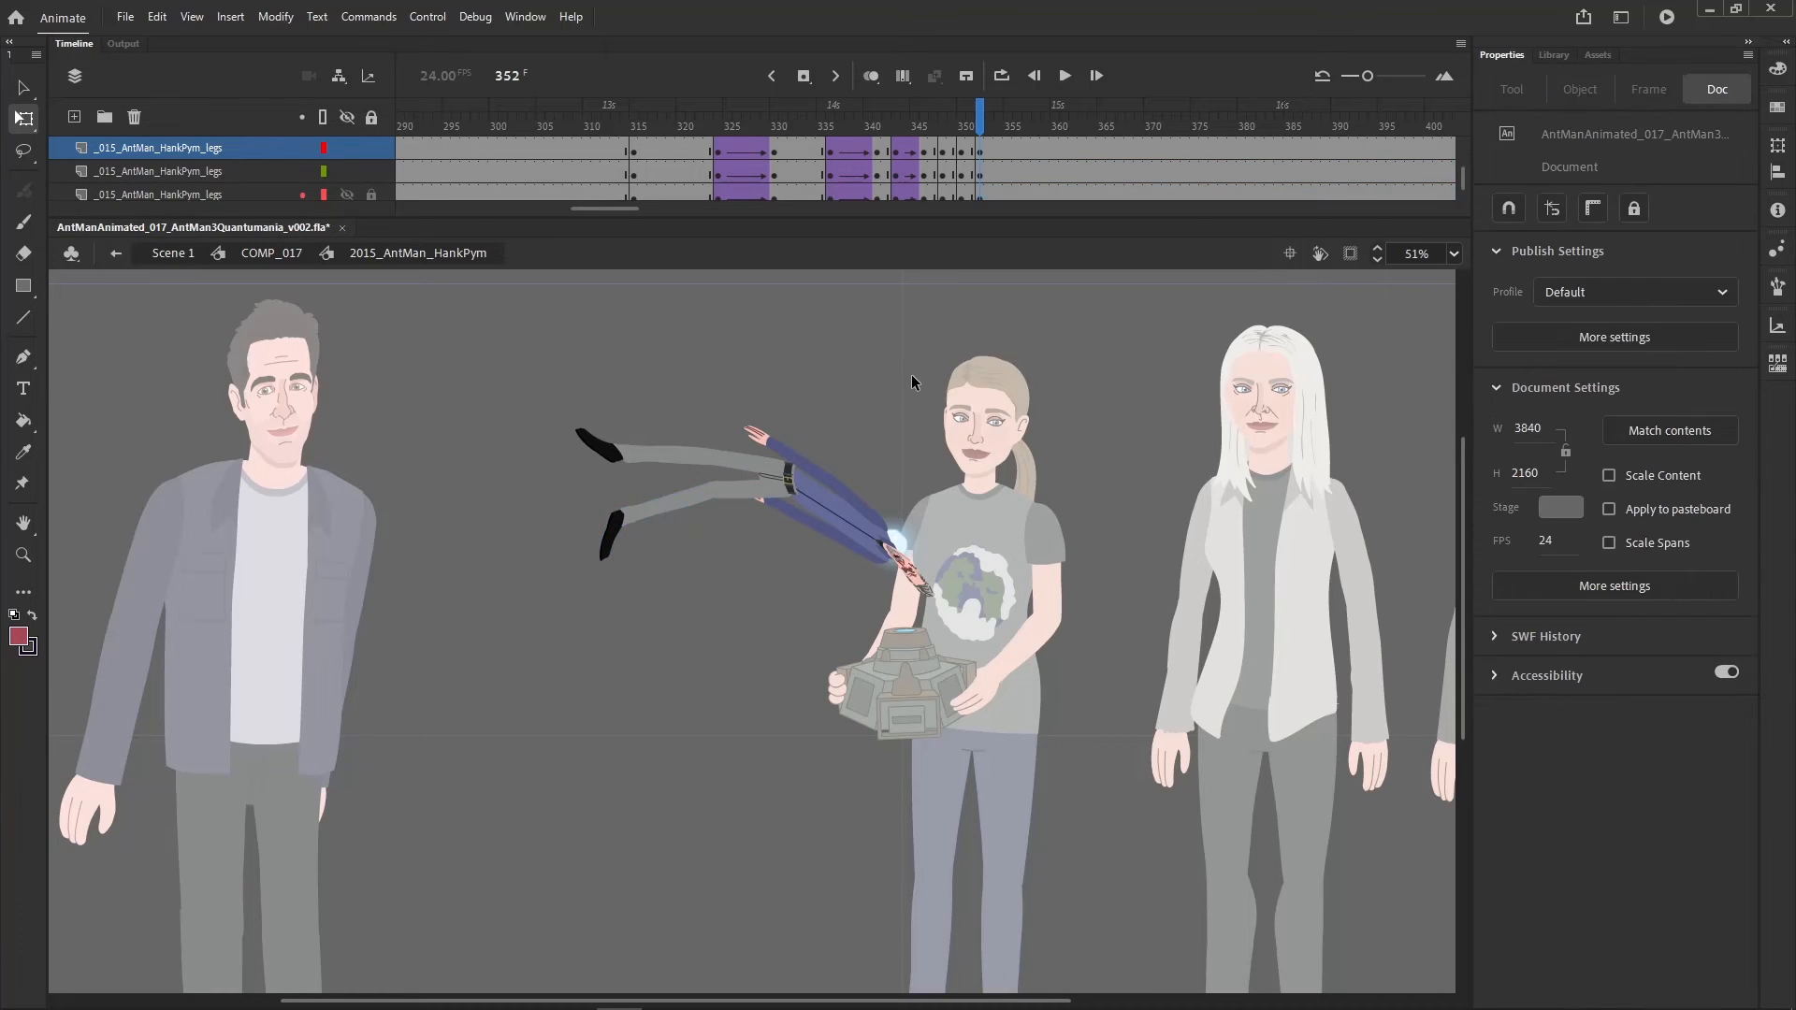
{"action": "left_click", "coordinate": [920, 573]}
{"action": "key", "text": "Delete"}
{"action": "left_click", "coordinate": [921, 572]}
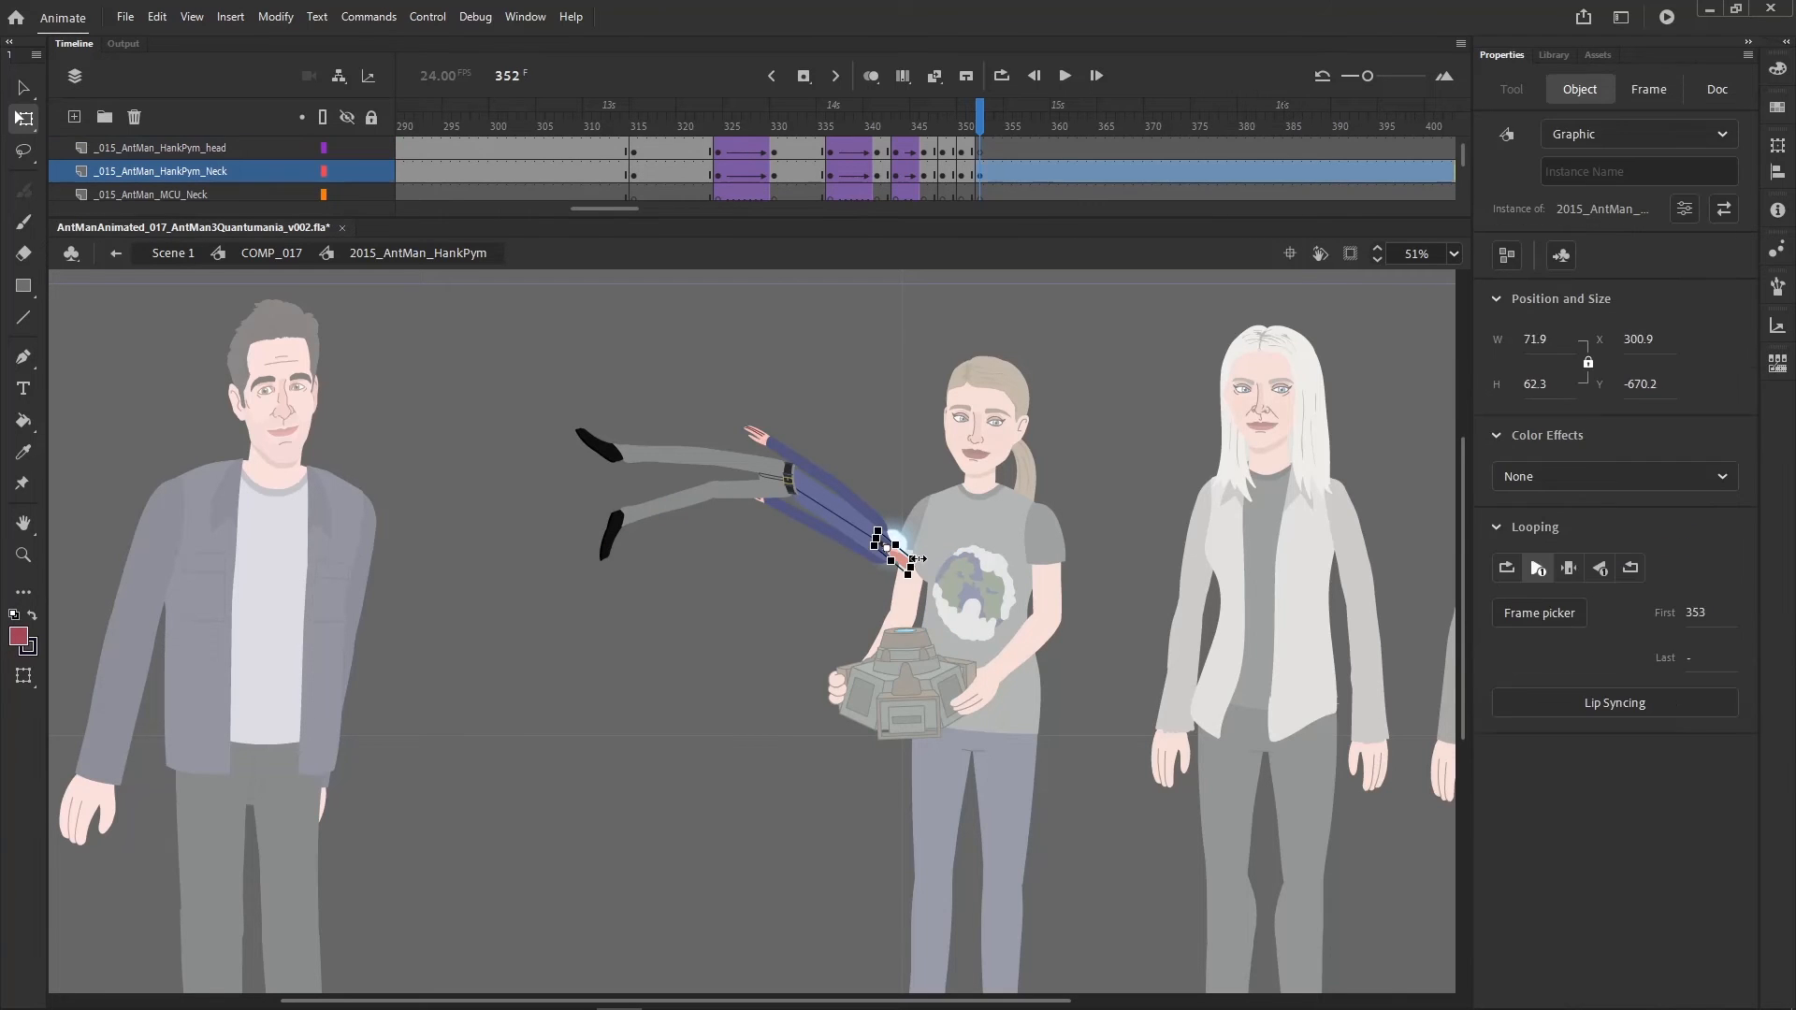
- Select the remaining headless body, scale it down slightly and move it so the shoulders meet the orb
{"action": "left_click_drag", "start_coordinate": [952, 625], "coordinate": [777, 374]}
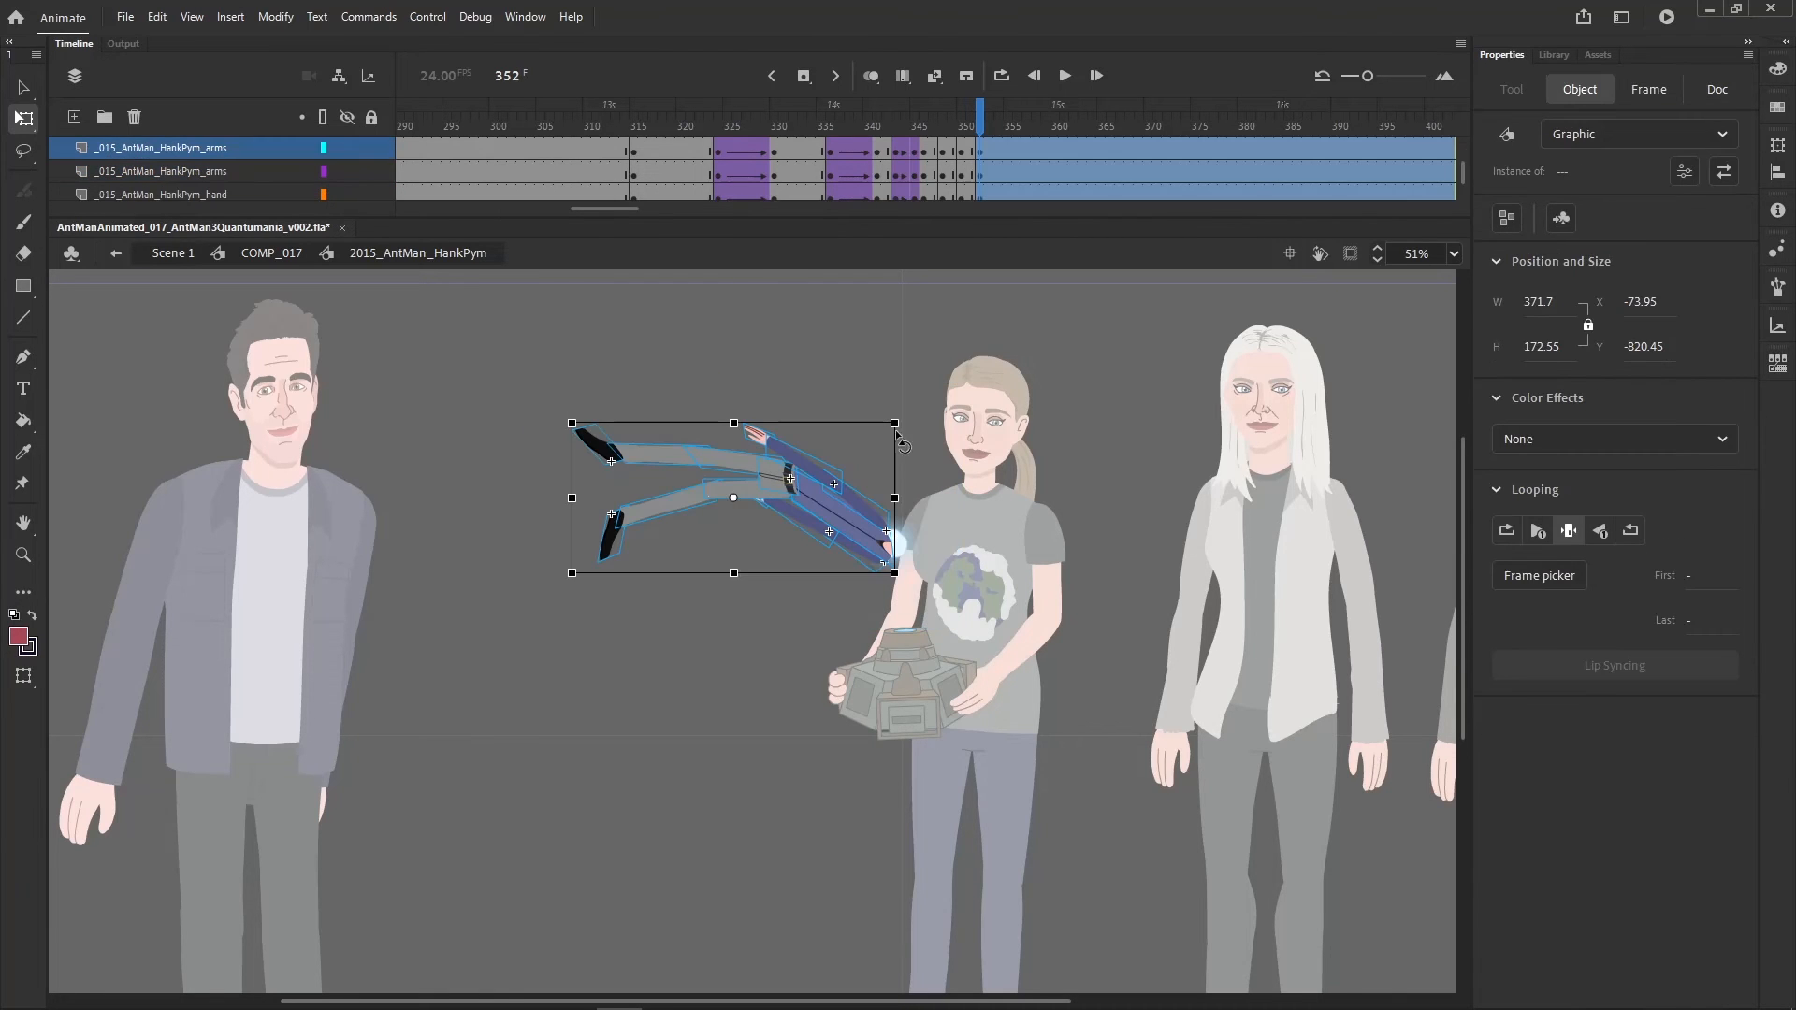
{"action": "left_click_drag", "start_coordinate": [896, 450], "coordinate": [902, 438]}
{"action": "mouse_move", "coordinate": [849, 525]}
{"action": "left_mouse_down"}
{"action": "mouse_move", "coordinate": [853, 507]}
{"action": "mouse_move", "coordinate": [869, 520]}
{"action": "left_mouse_up"}
{"action": "left_click_drag", "start_coordinate": [997, 497], "coordinate": [975, 447]}
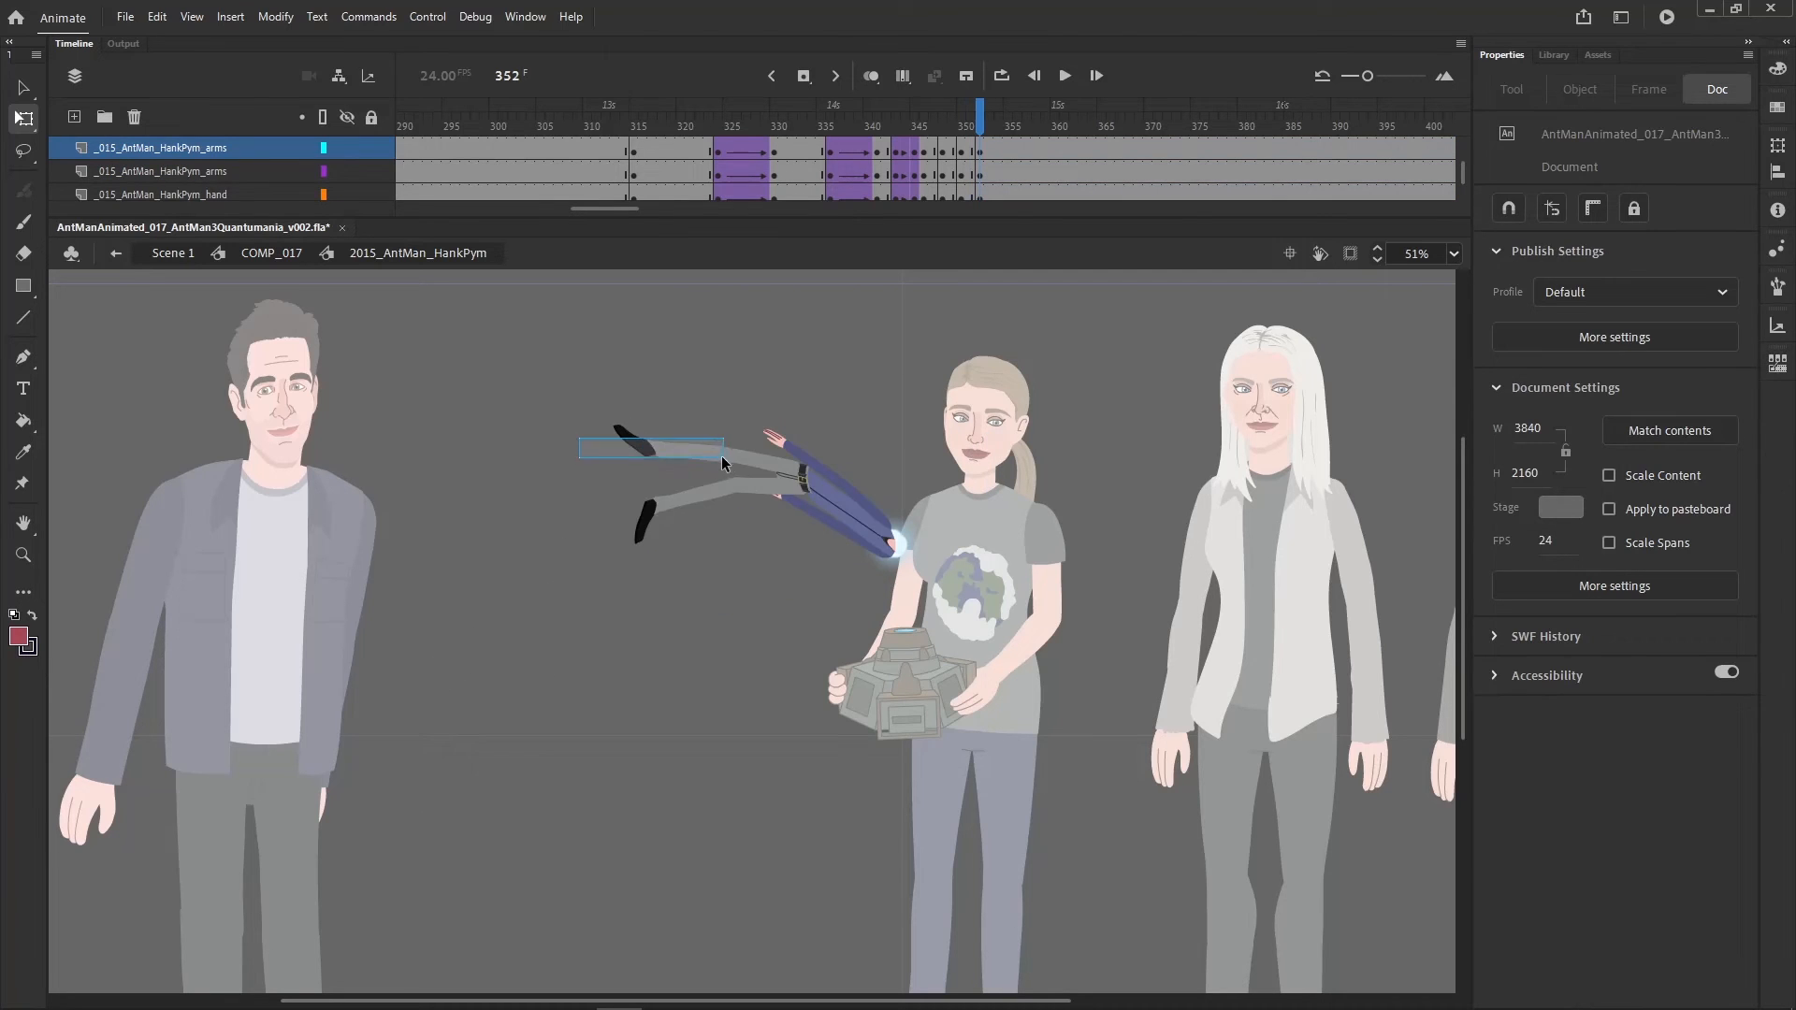
- Rotate the upper leg about the hip until it trails nearly level, and rotate the lower leg slightly downward
{"action": "left_click_drag", "start_coordinate": [721, 457], "coordinate": [723, 459]}
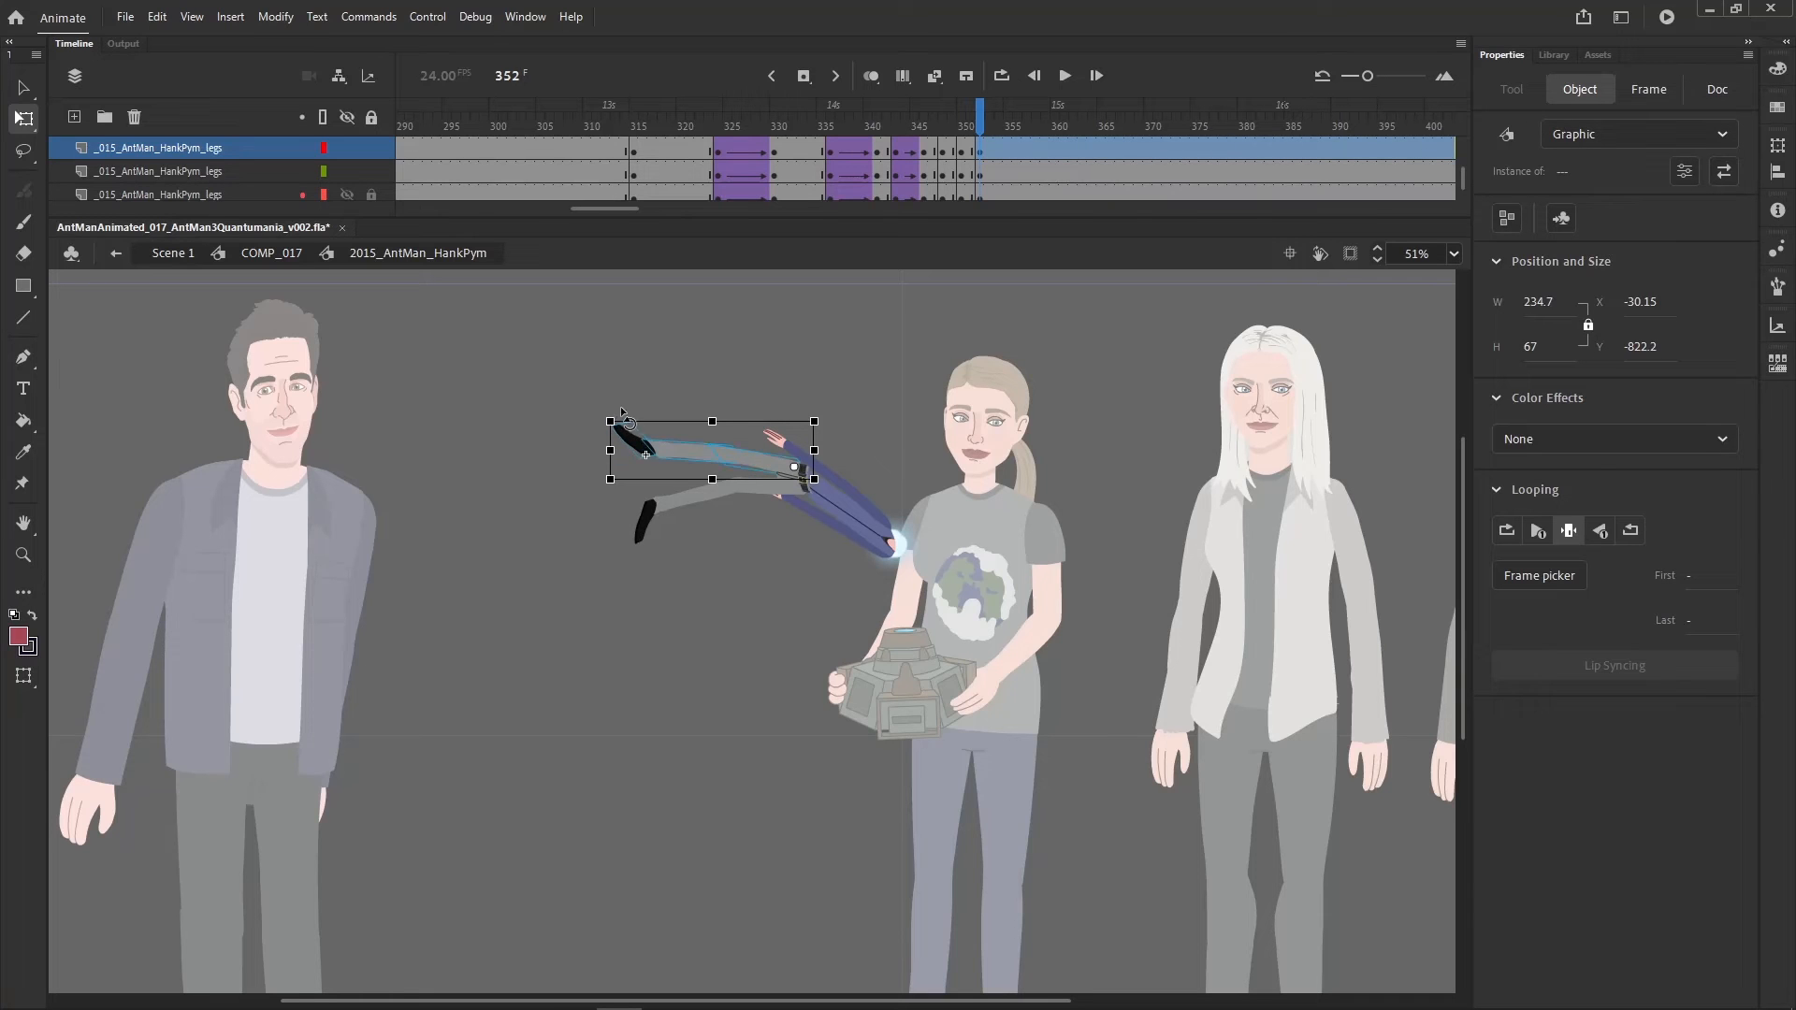
{"action": "left_click_drag", "start_coordinate": [621, 410], "coordinate": [632, 416]}
{"action": "left_click_drag", "start_coordinate": [632, 583], "coordinate": [755, 485]}
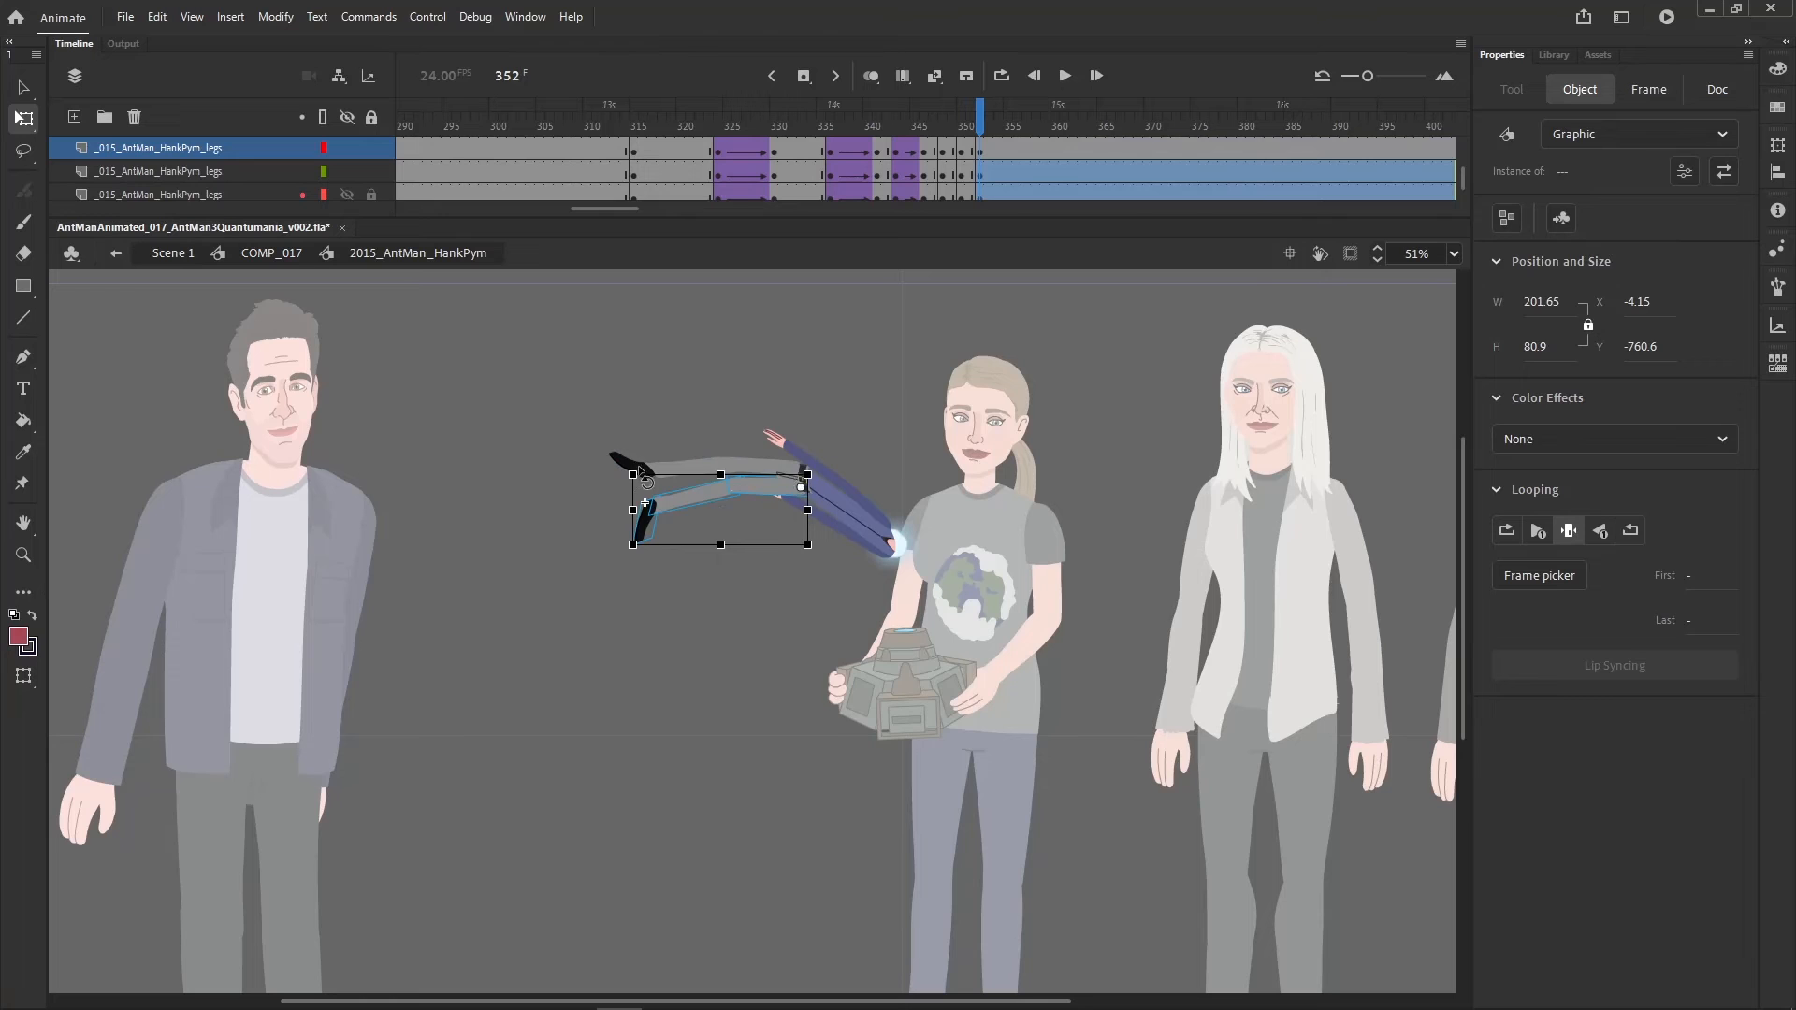
{"action": "left_click_drag", "start_coordinate": [640, 469], "coordinate": [633, 478]}
{"action": "left_click_drag", "start_coordinate": [606, 624], "coordinate": [757, 561]}
{"action": "left_click_drag", "start_coordinate": [907, 356], "coordinate": [892, 429]}
- Fine-tune the placement of the upper leg's calf and foot, comparing the pose with the previous frame
{"action": "left_click_drag", "start_coordinate": [555, 415], "coordinate": [674, 477]}
{"action": "left_click_drag", "start_coordinate": [702, 346], "coordinate": [764, 395]}
{"action": "key", "text": "Return"}
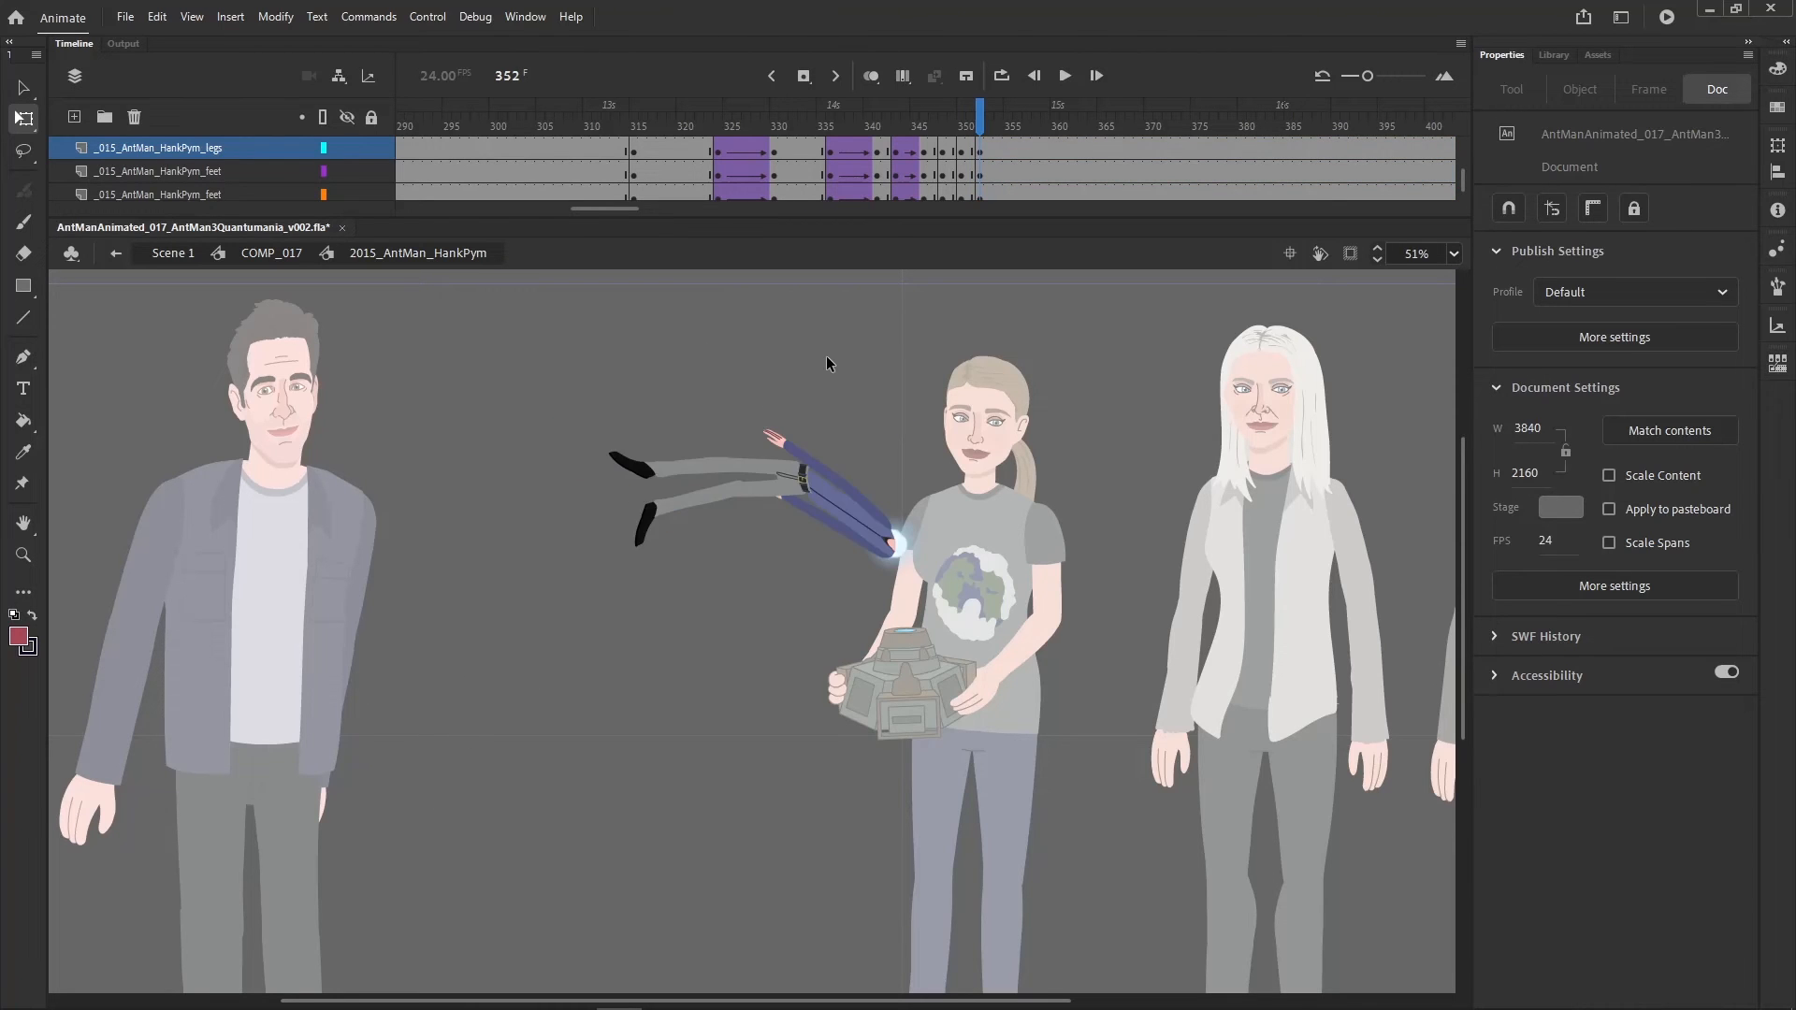
{"action": "key", "text": "comma"}
{"action": "key", "text": "period"}
{"action": "left_click_drag", "start_coordinate": [602, 462], "coordinate": [700, 436]}
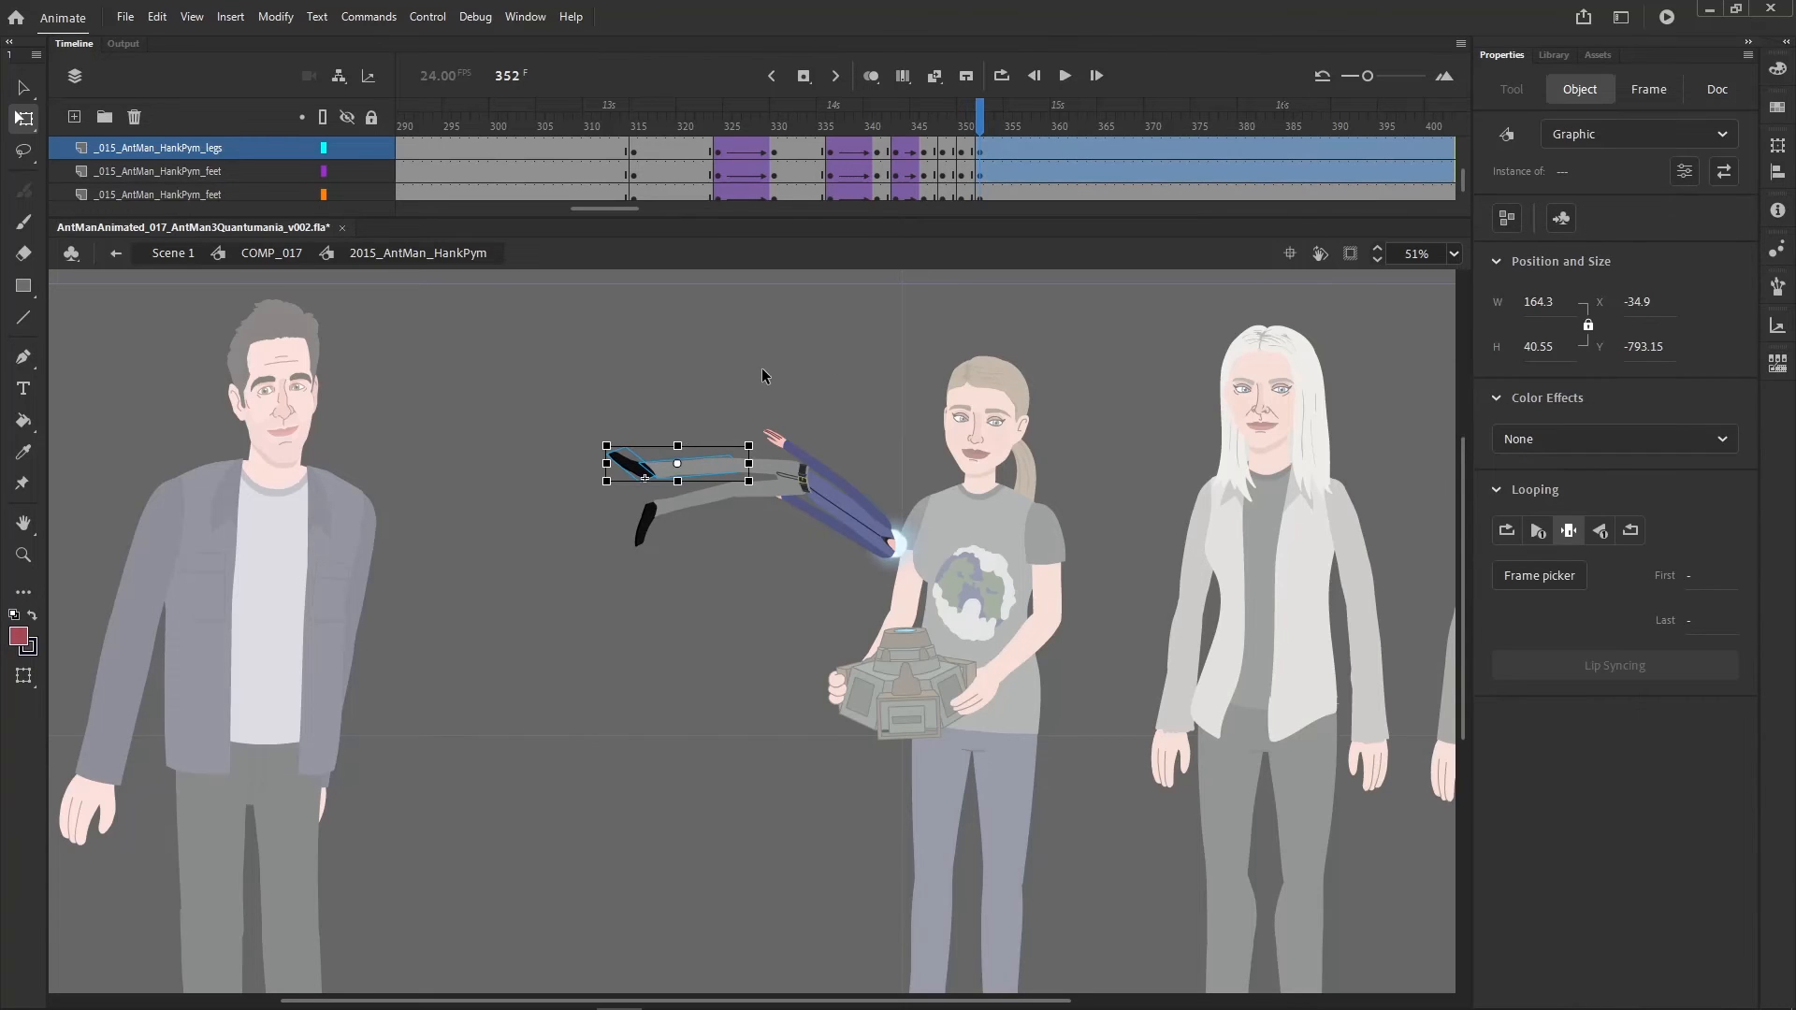
{"action": "left_click", "coordinate": [834, 404]}
{"action": "key", "text": "Return"}
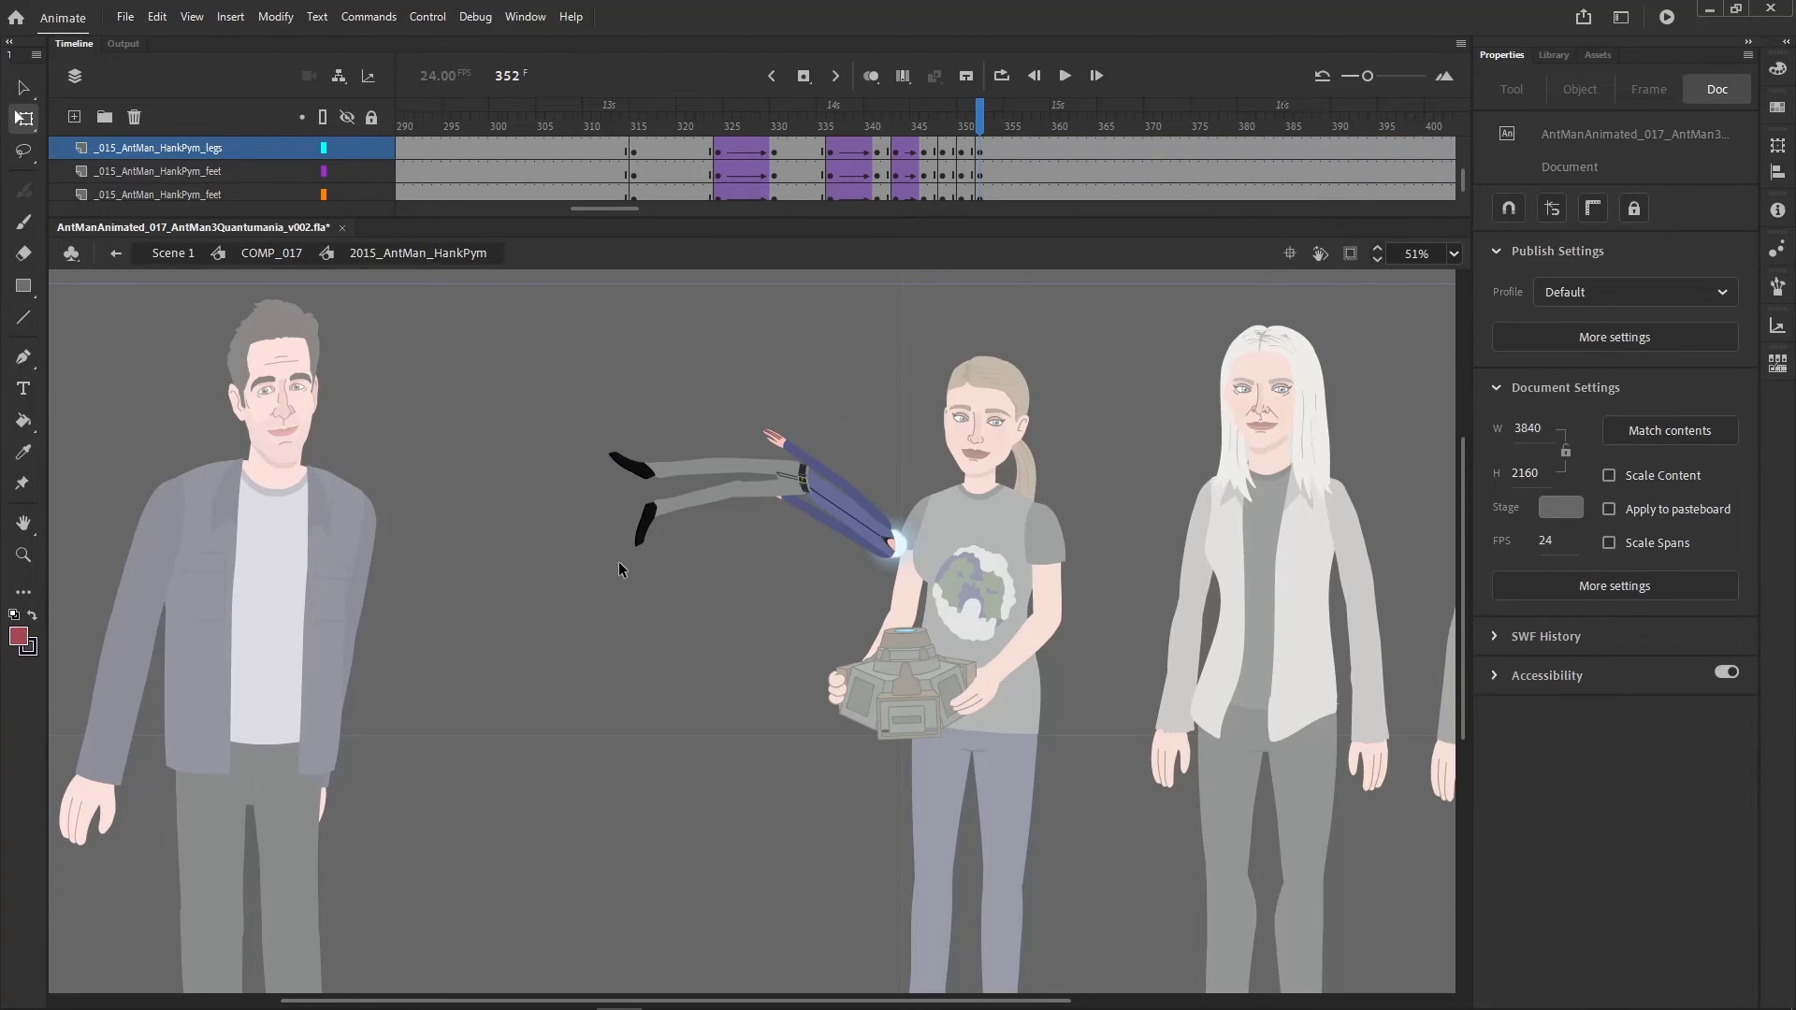
- Fine-tune the lower leg's calf and foot and compare the pose between frames 351 and 352
{"action": "left_click_drag", "start_coordinate": [620, 568], "coordinate": [697, 462]}
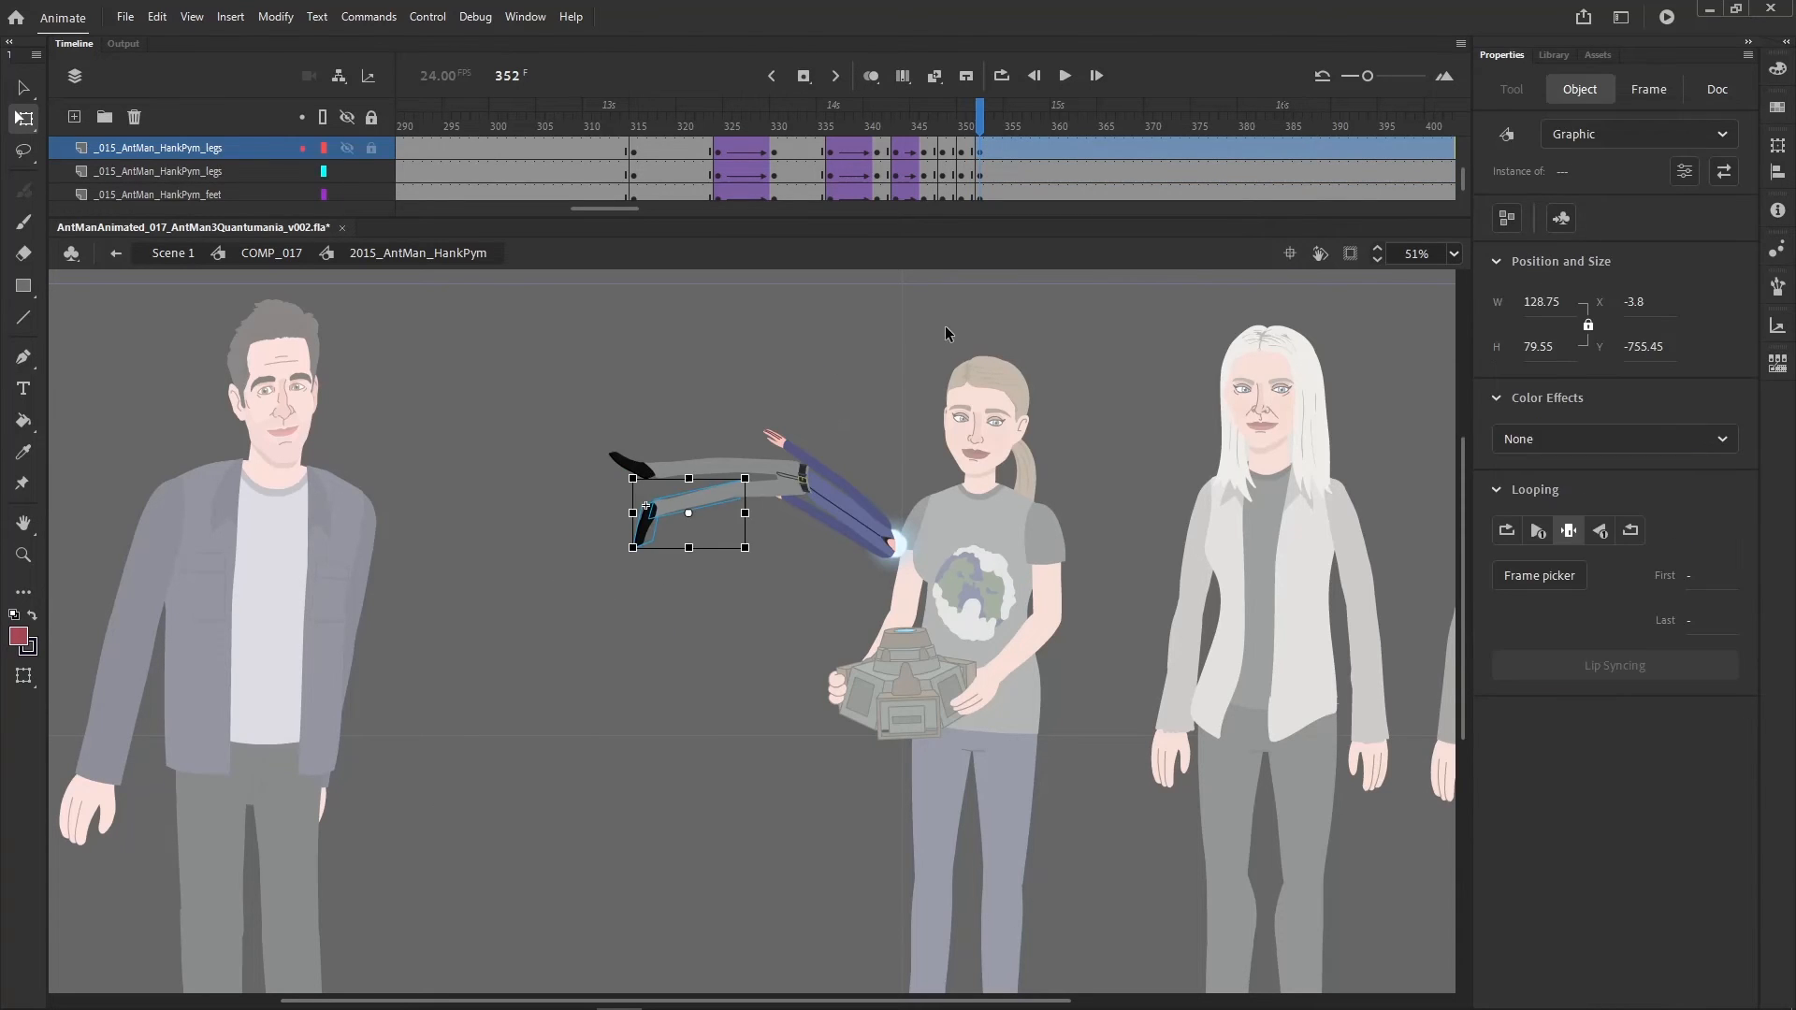
{"action": "left_click", "coordinate": [939, 376]}
{"action": "key", "text": "Return"}
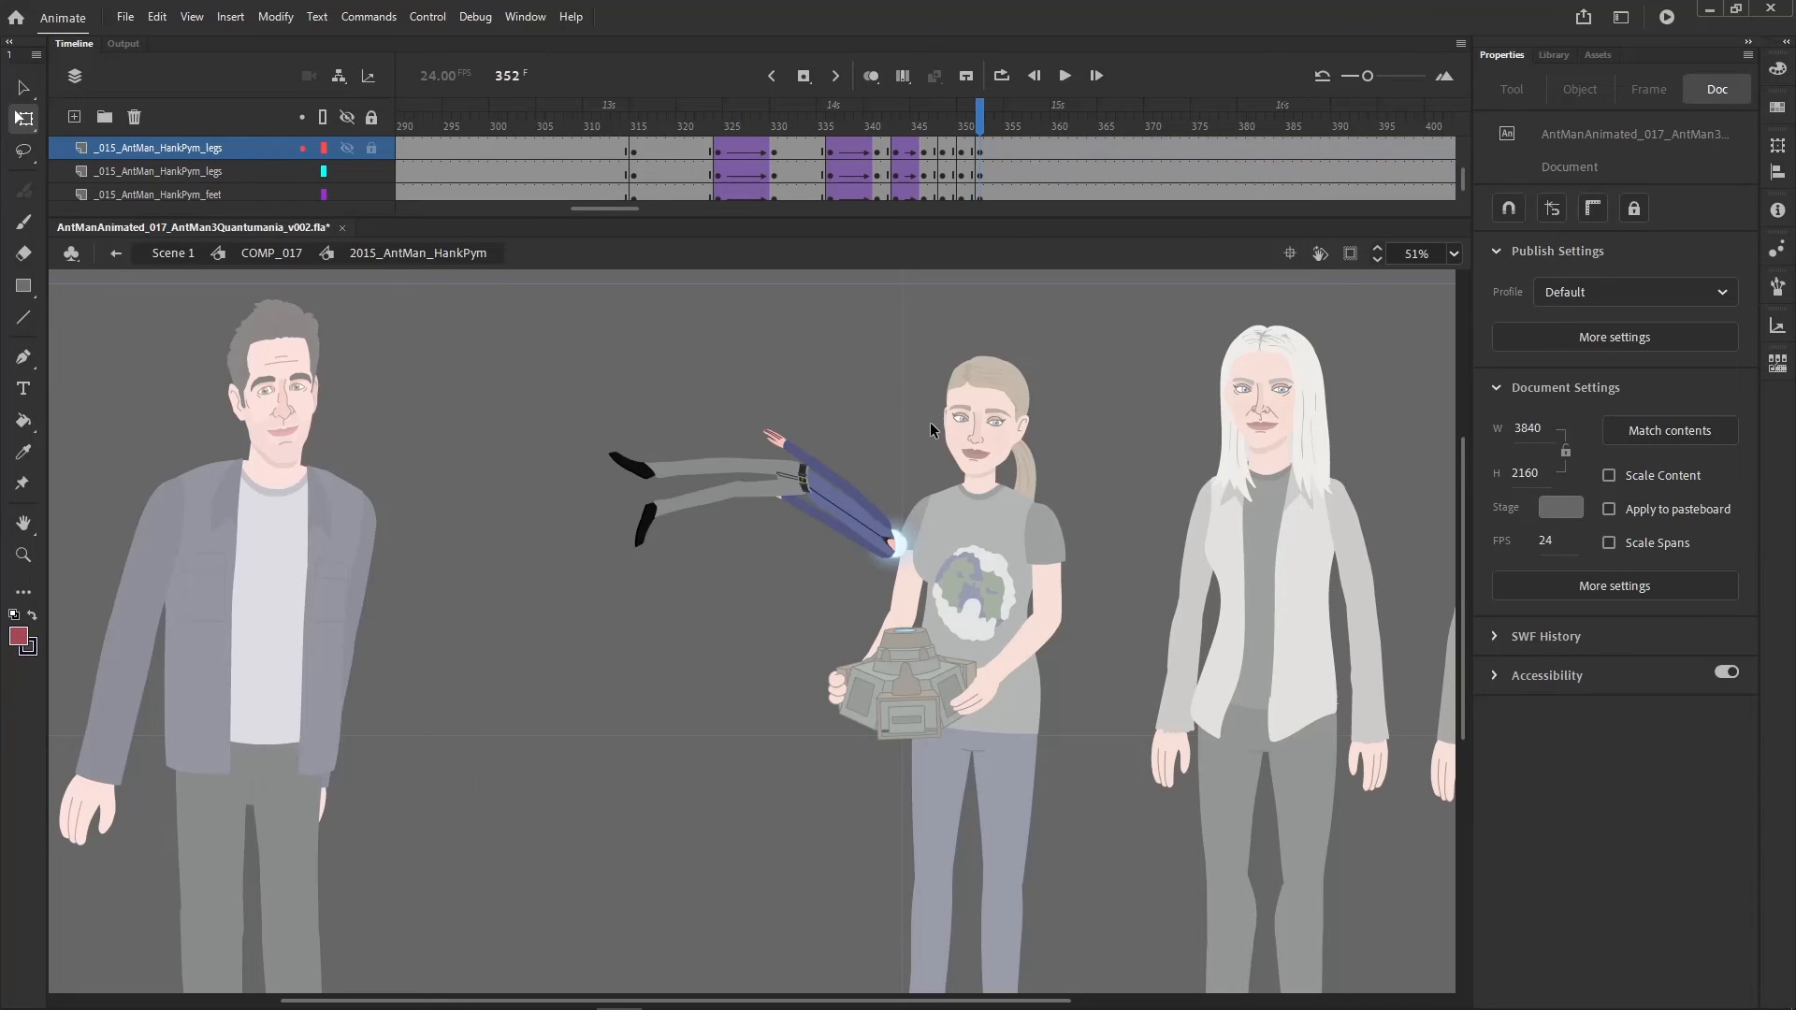
{"action": "left_click_drag", "start_coordinate": [507, 613], "coordinate": [665, 500]}
{"action": "left_click", "coordinate": [857, 391]}
{"action": "left_click_drag", "start_coordinate": [302, 655], "coordinate": [671, 499]}
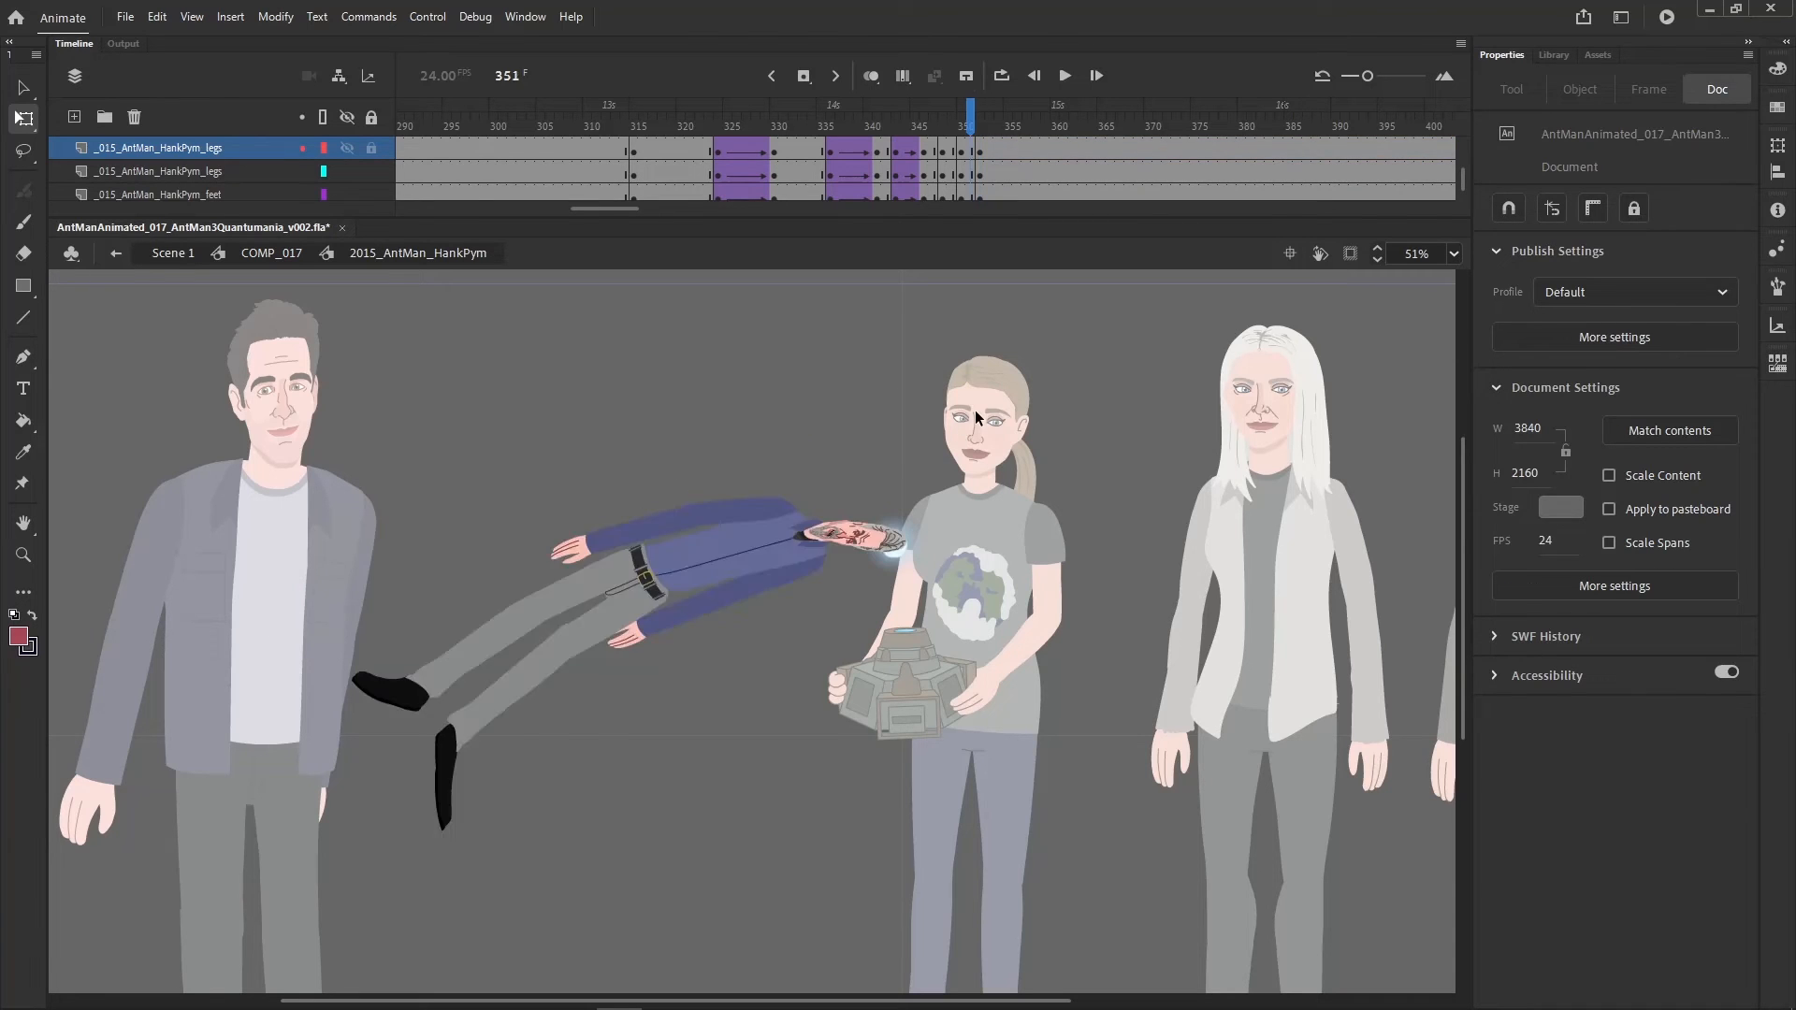
{"action": "key", "text": "period"}
{"action": "key", "text": "comma"}
{"action": "key", "text": "period"}
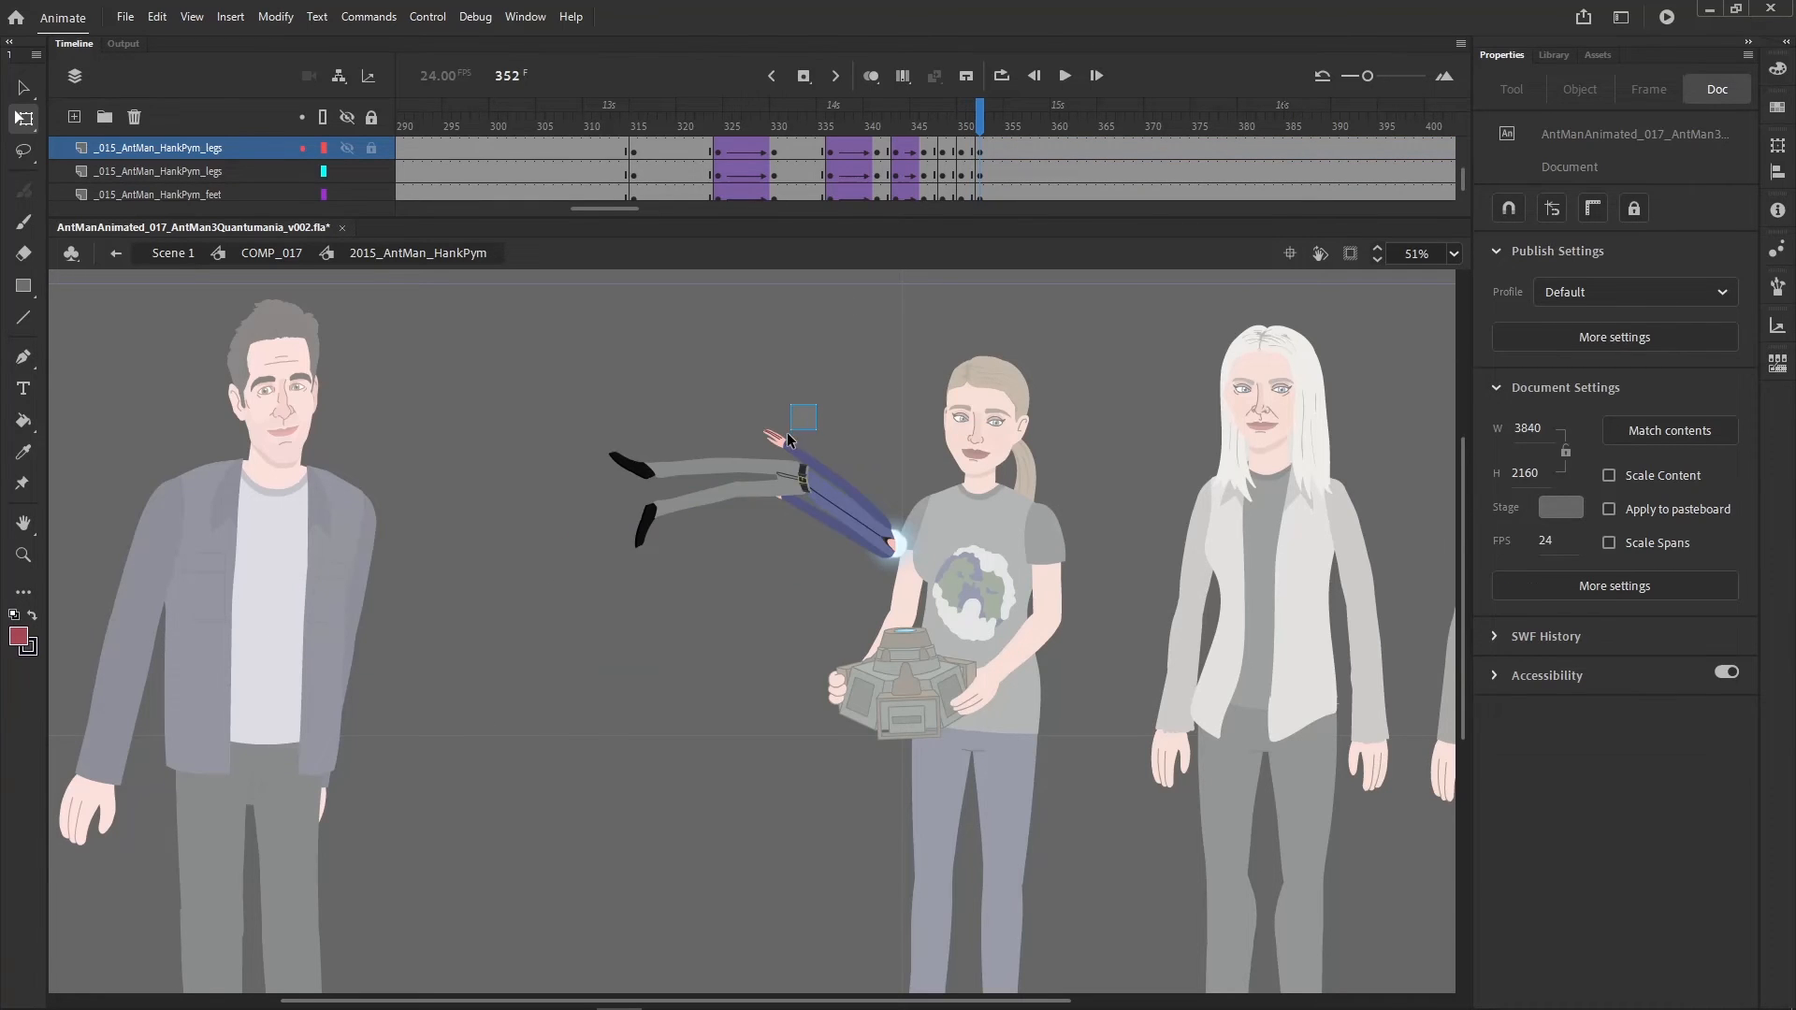
- Reposition the upper arm's hand closer to the hip, adjust the lower hand, and compare frames 351 and 352
{"action": "left_click", "coordinate": [812, 458]}
{"action": "left_click_drag", "start_coordinate": [788, 436], "coordinate": [751, 430]}
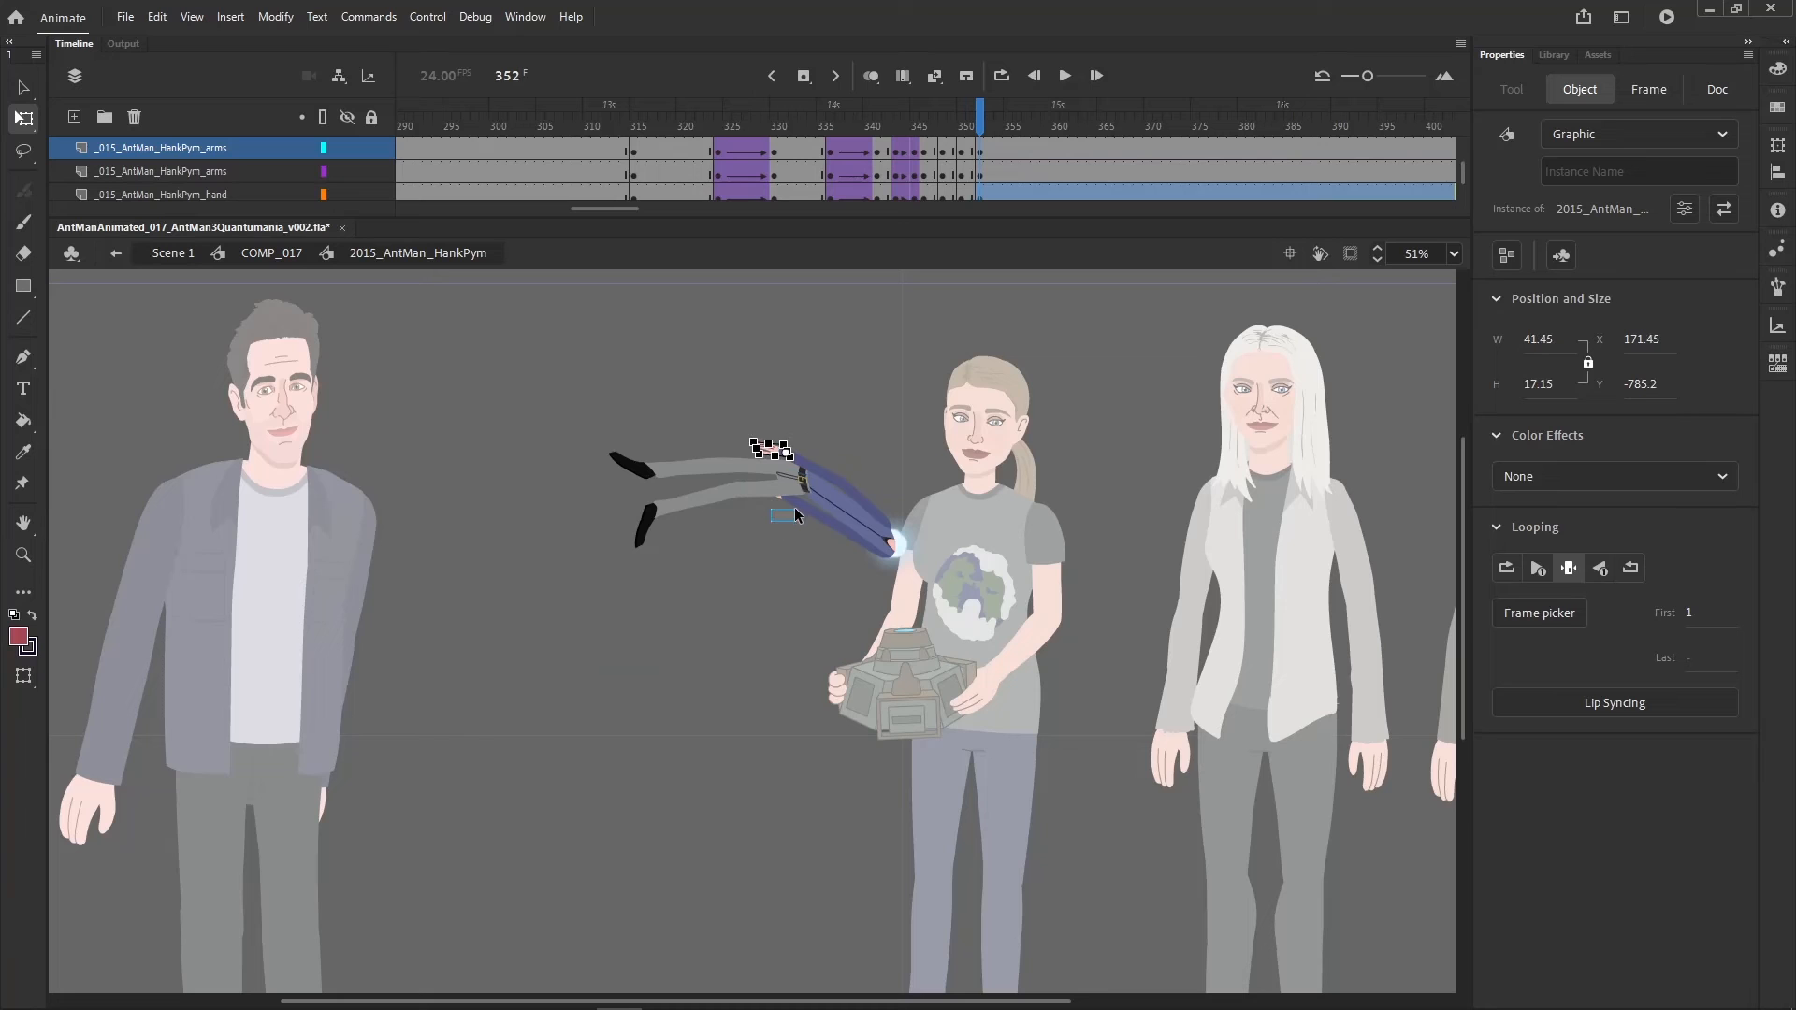
{"action": "left_click_drag", "start_coordinate": [788, 505], "coordinate": [761, 477]}
{"action": "left_click", "coordinate": [776, 503]}
{"action": "left_click", "coordinate": [969, 421]}
{"action": "key", "text": "comma"}
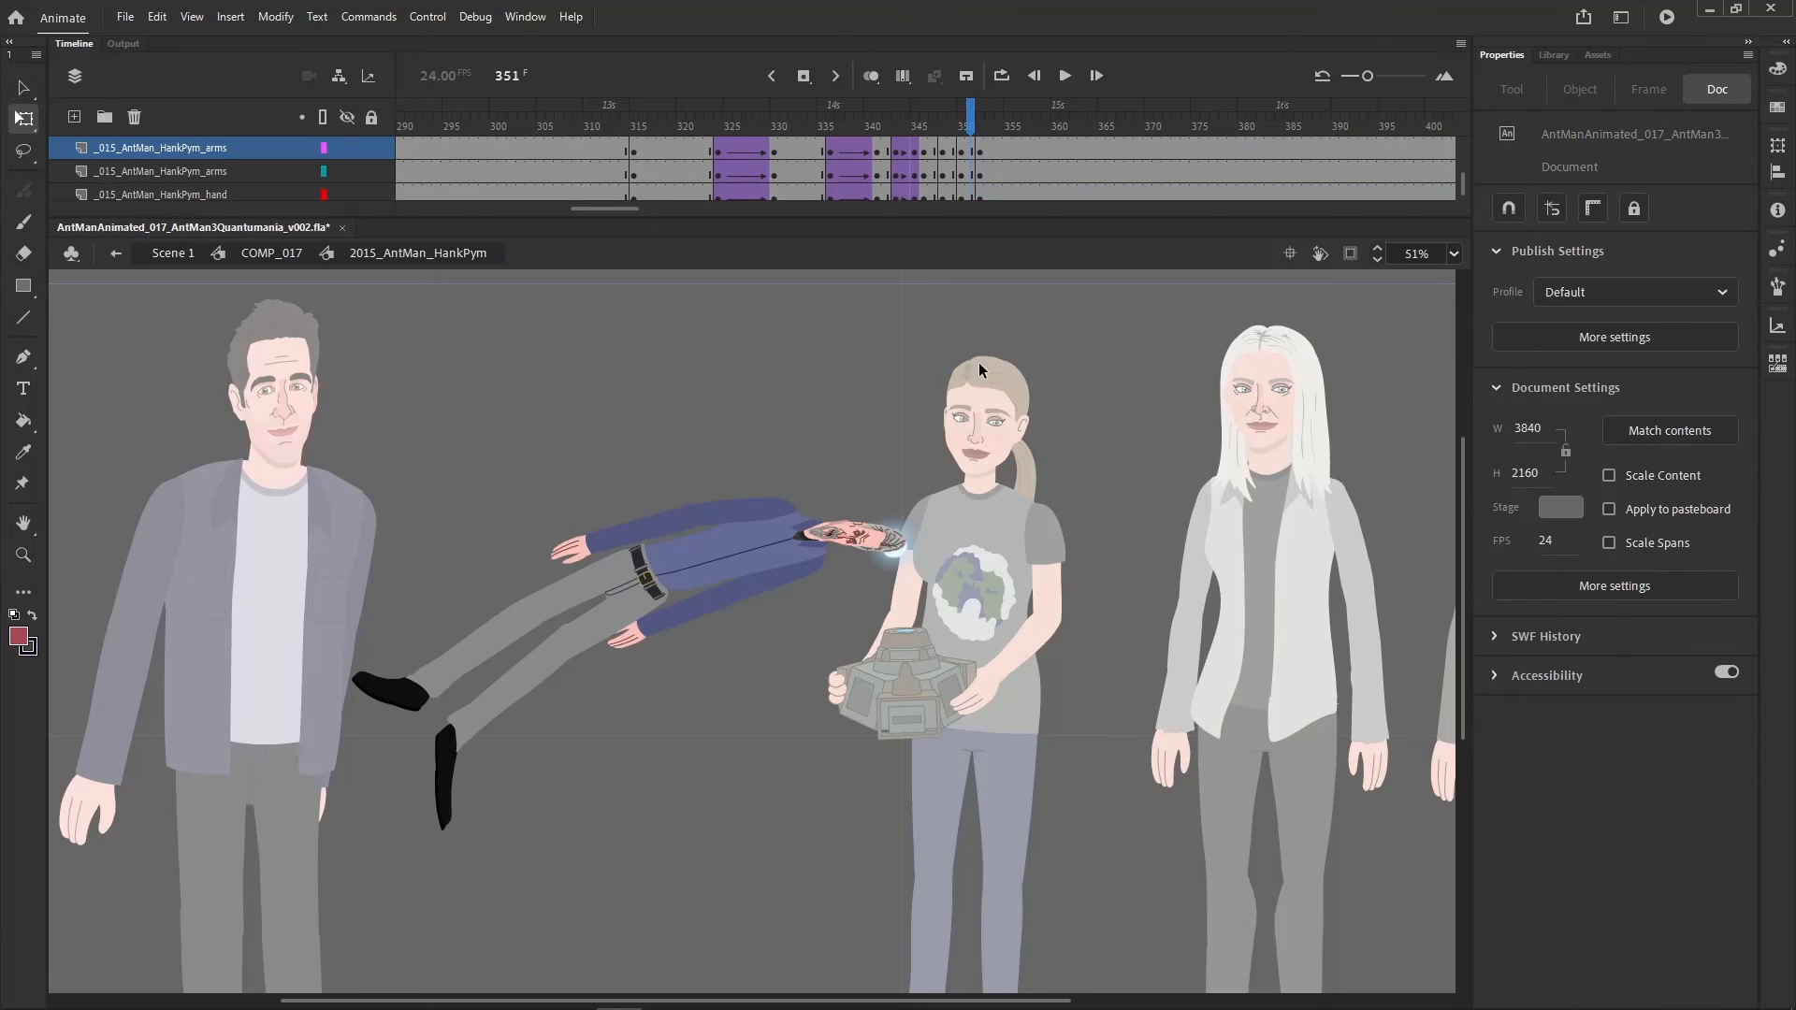
{"action": "key", "text": "period"}
{"action": "key", "text": "comma"}
{"action": "key", "text": "period"}
- Add keyframes on all of the character's layers at frame 354
{"action": "key", "text": "period"}
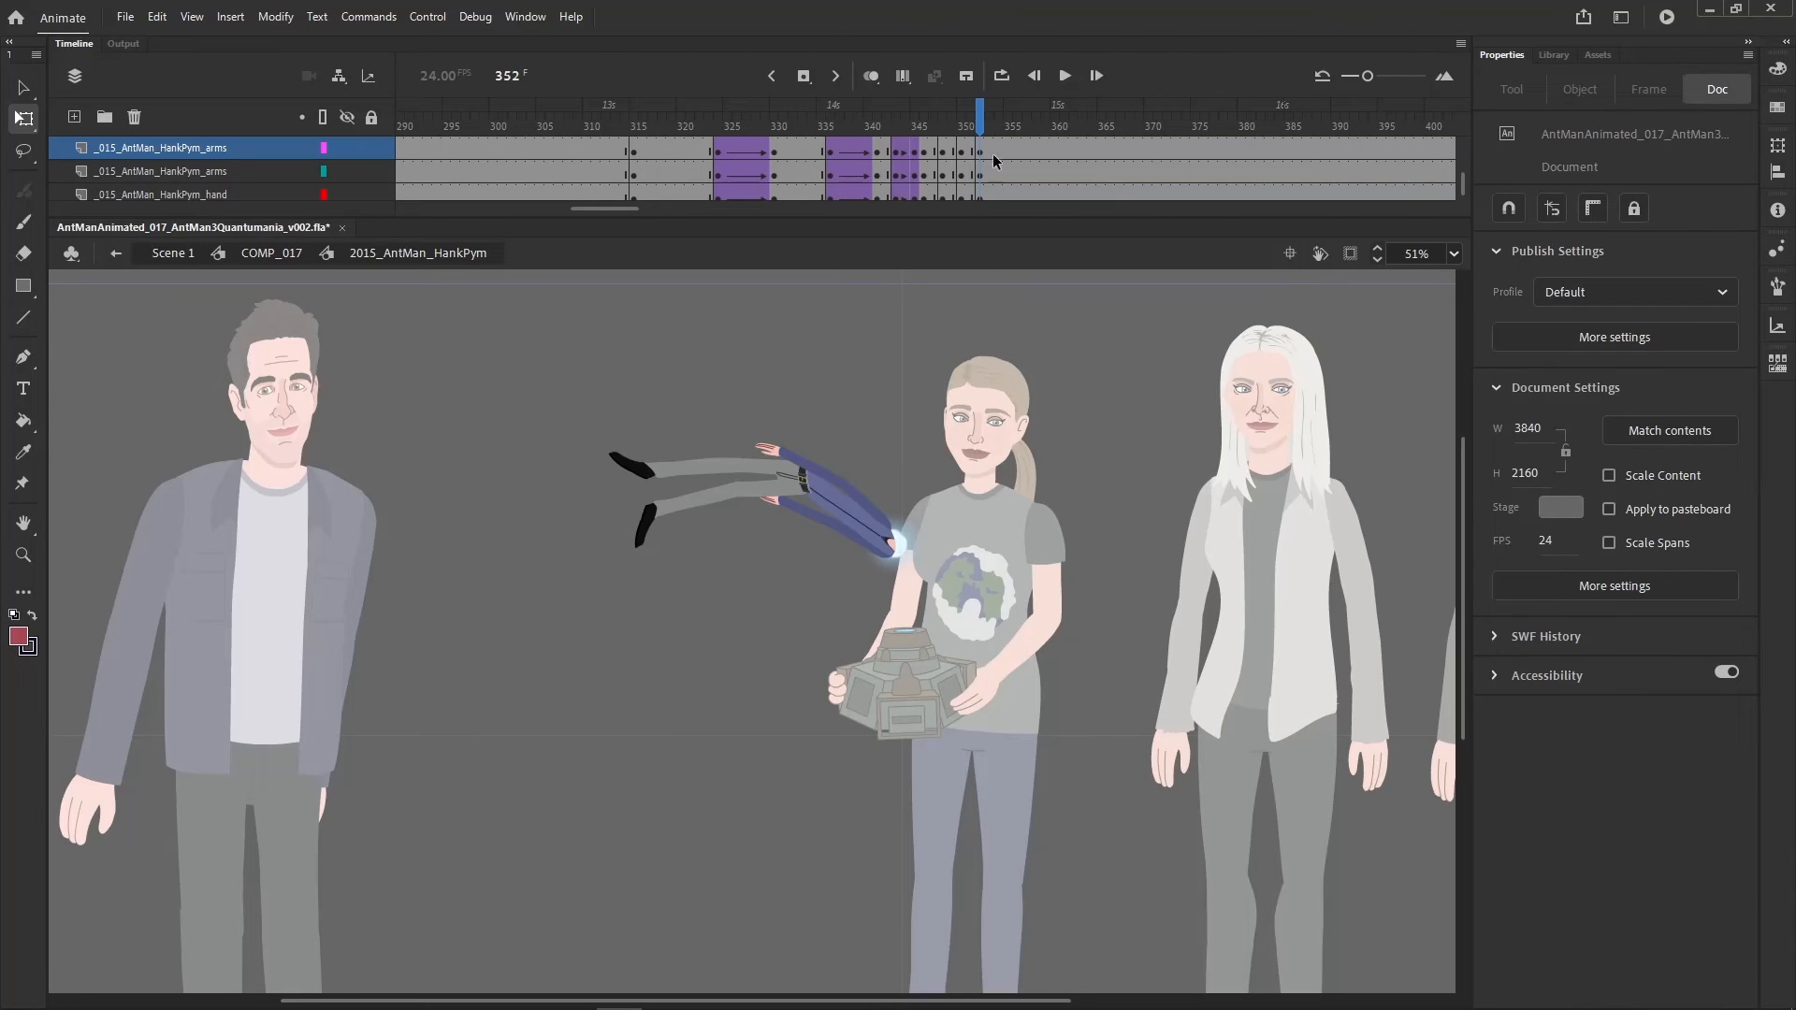
{"action": "scroll", "coordinate": [997, 167], "scroll_direction": "up", "scroll_amount": 2}
{"action": "scroll", "coordinate": [997, 167], "scroll_direction": "up", "scroll_amount": 5}
{"action": "left_click_drag", "start_coordinate": [998, 154], "coordinate": [999, 269]}
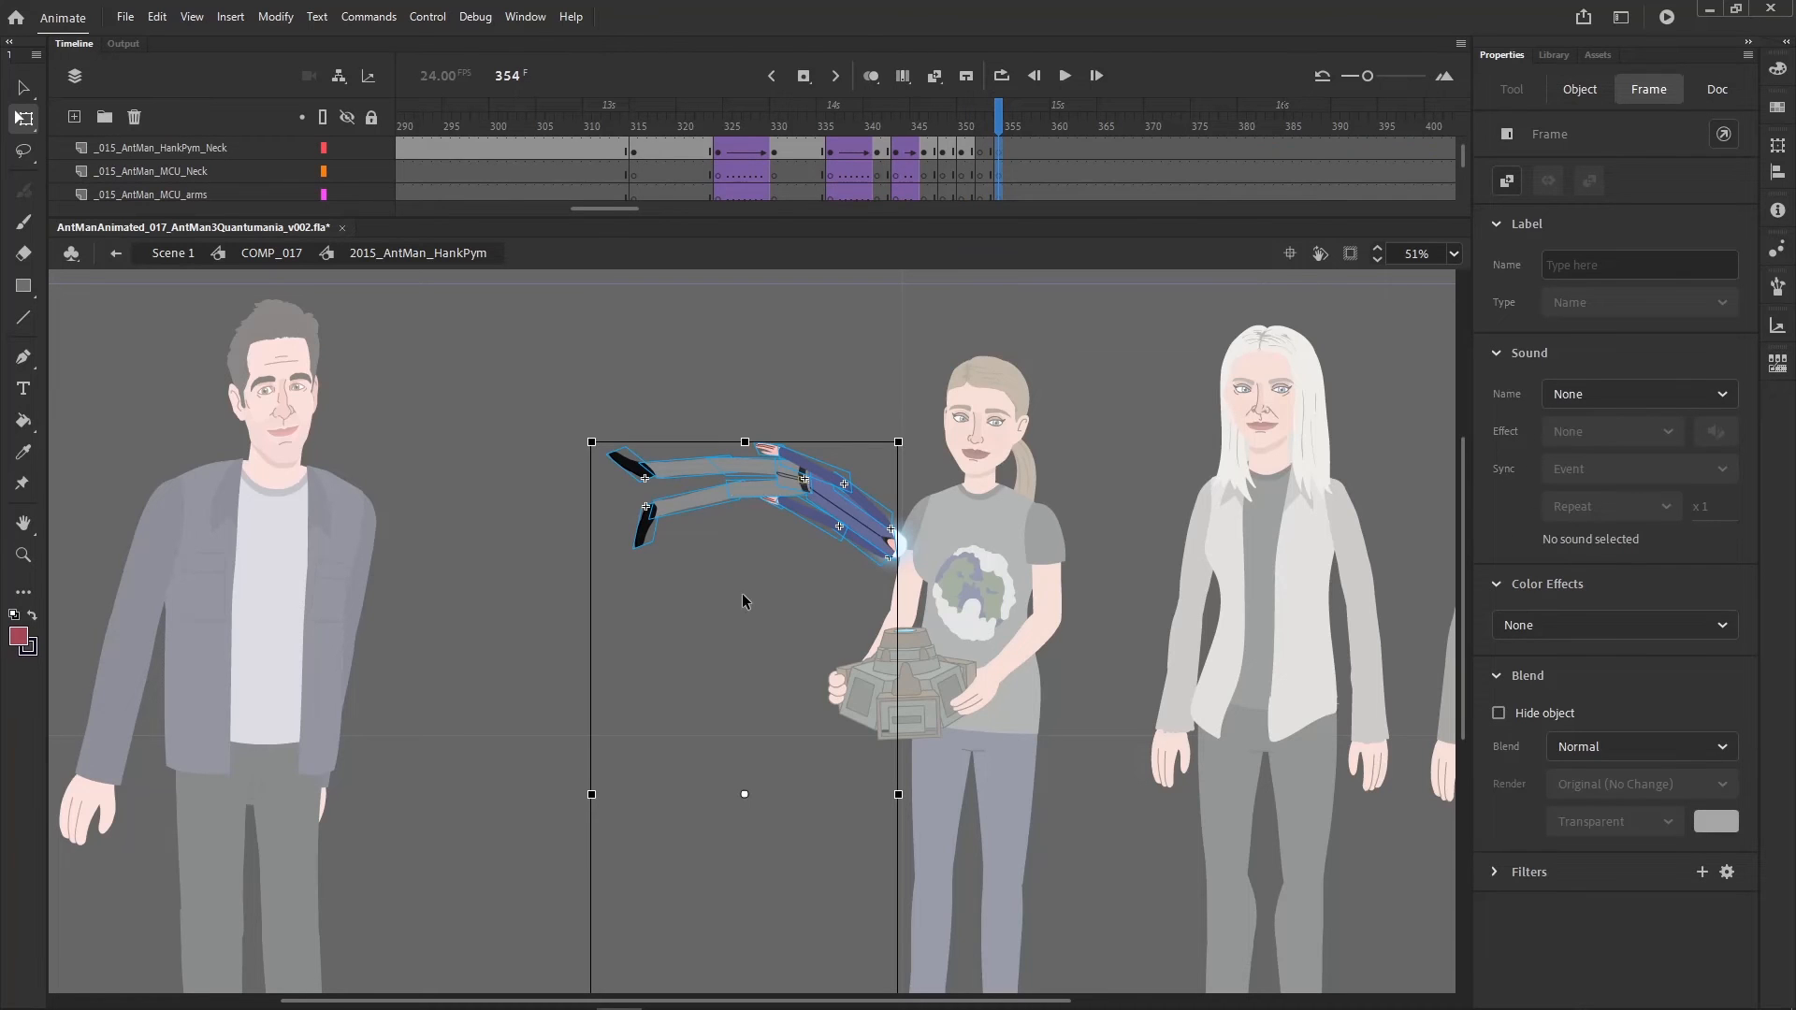
- Shrink and flatten the whole body, tilt it downward and move it so the torso passes through the orb
{"action": "left_click_drag", "start_coordinate": [453, 666], "coordinate": [935, 401]}
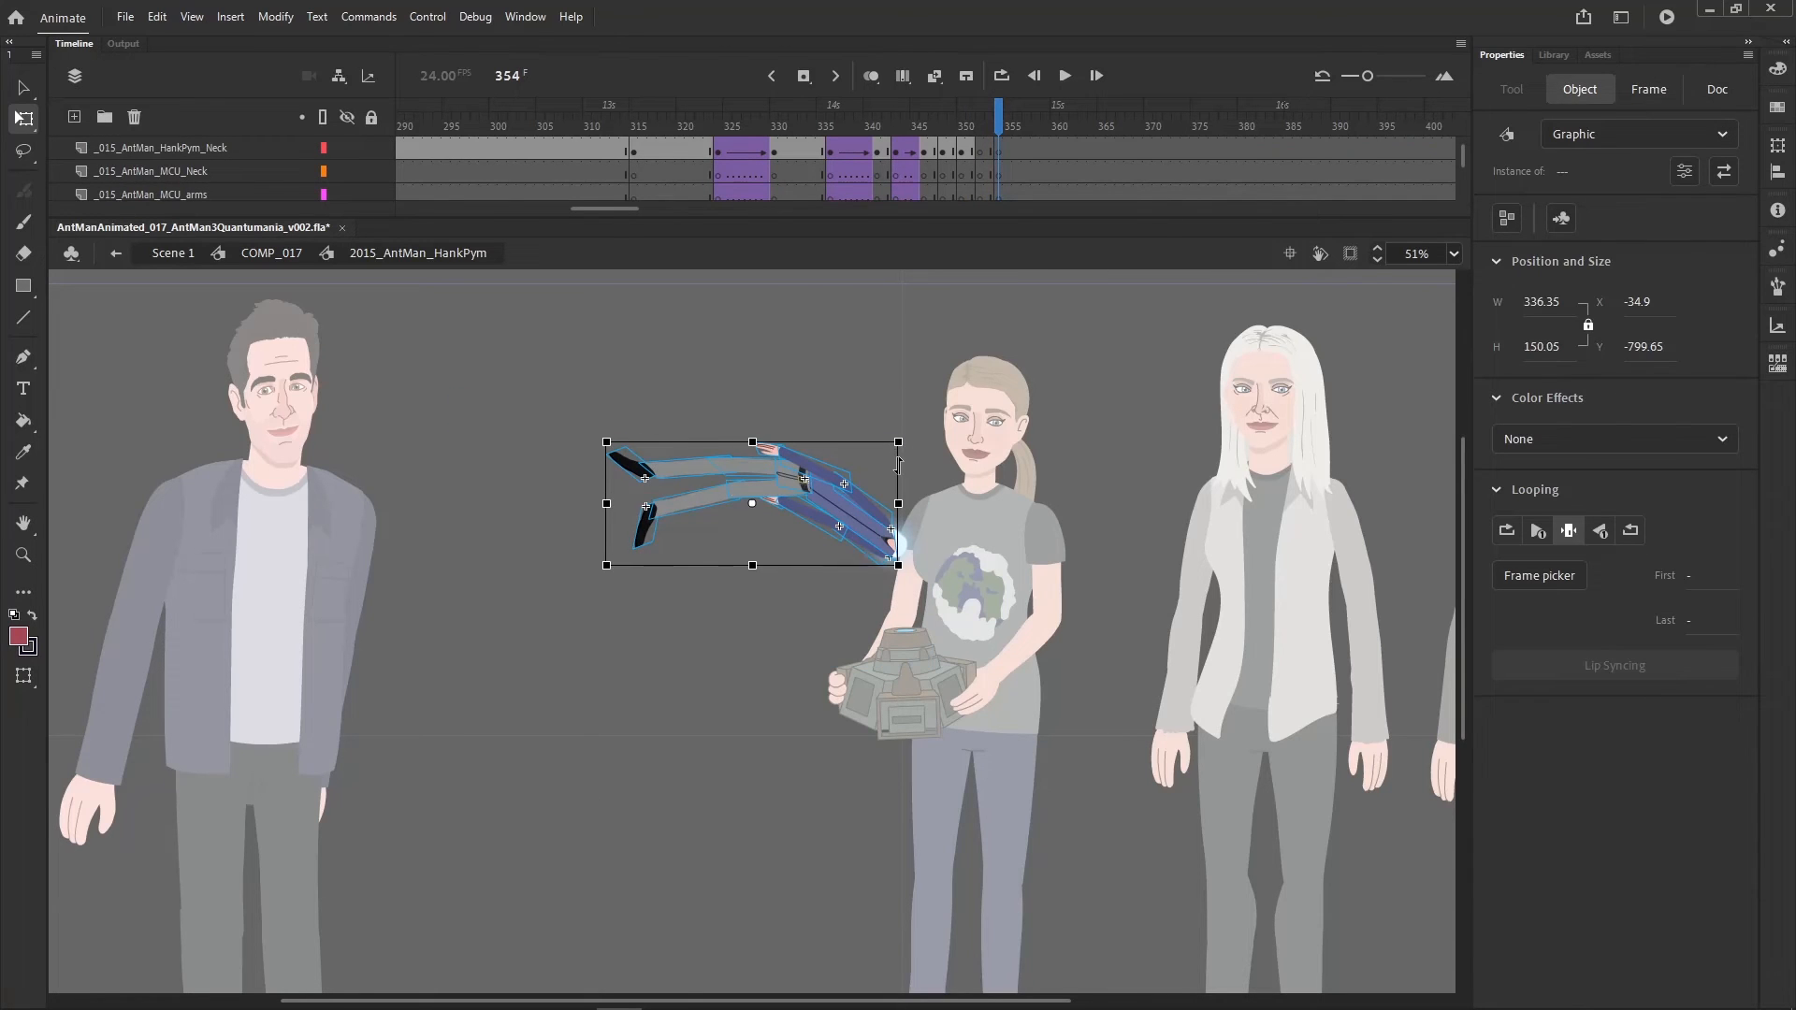
{"action": "left_click_drag", "start_coordinate": [898, 463], "coordinate": [862, 520]}
{"action": "left_click_drag", "start_coordinate": [830, 525], "coordinate": [919, 560]}
{"action": "left_click", "coordinate": [996, 621]}
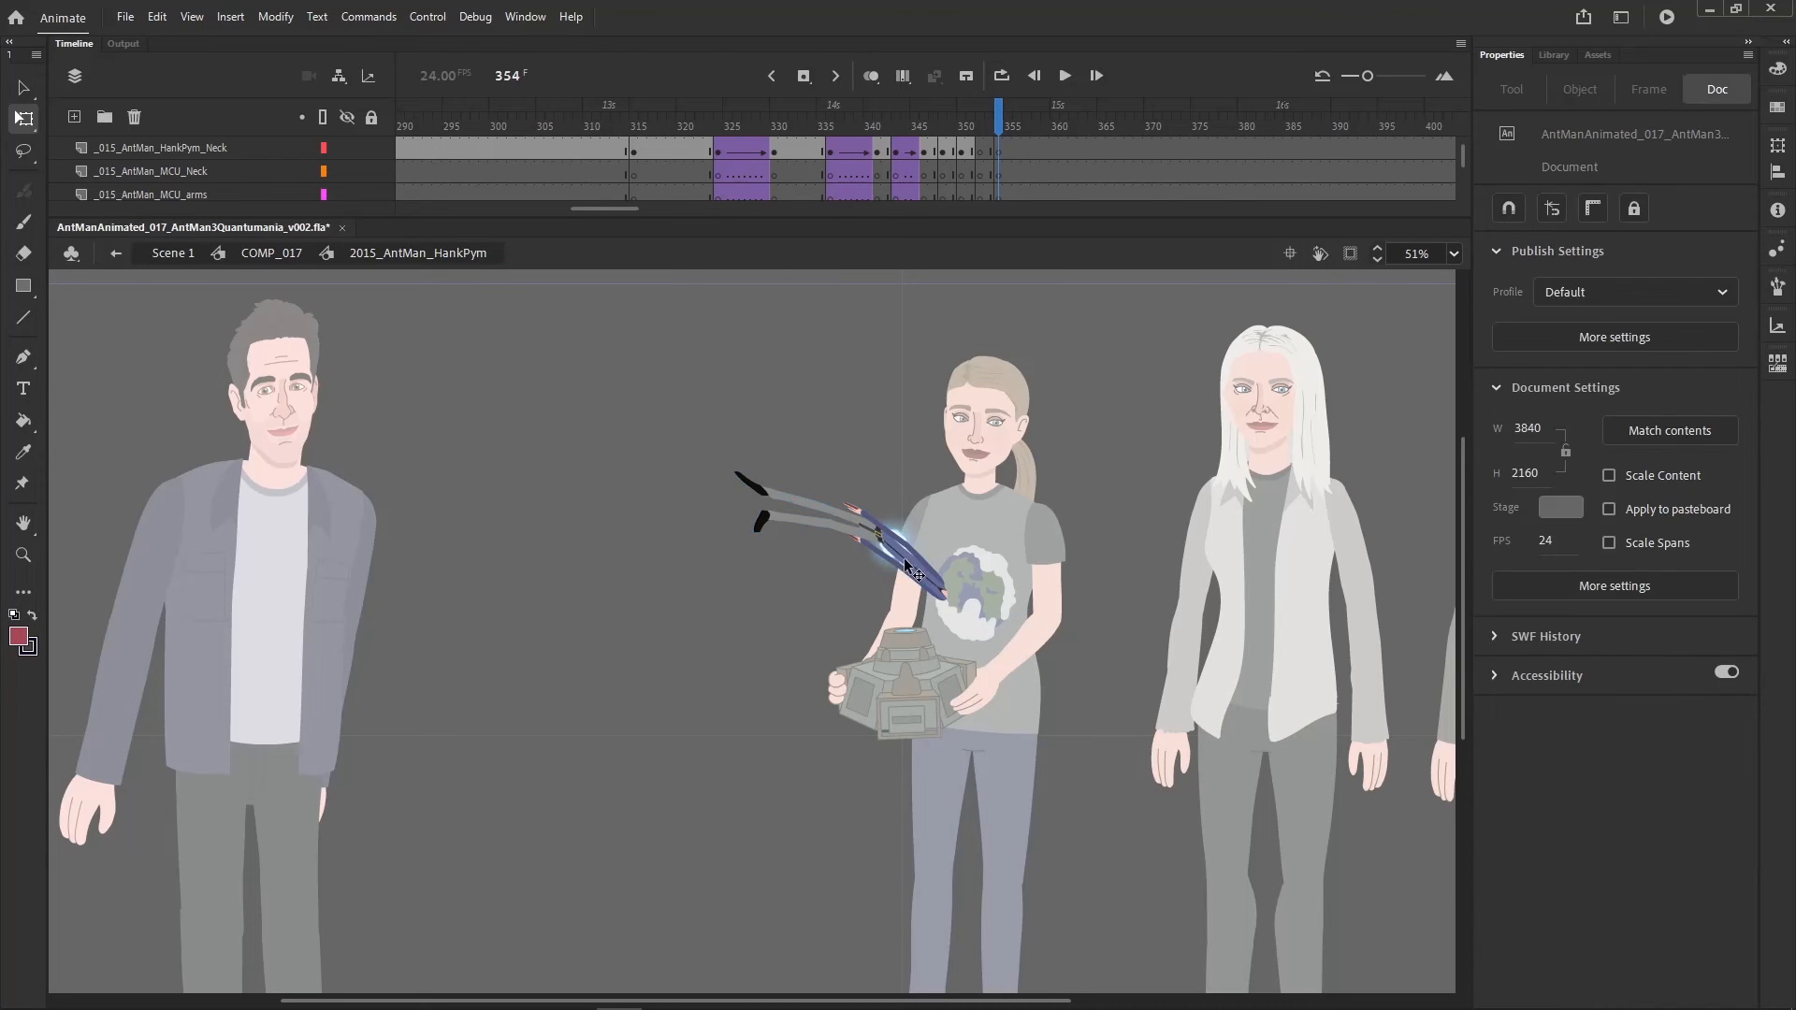
- Delete the torso and upper-arm pieces that extend past the orb at frame 354
{"action": "left_click", "coordinate": [906, 566]}
{"action": "key", "text": "Delete"}
{"action": "left_click", "coordinate": [917, 563]}
{"action": "key", "text": "Delete"}
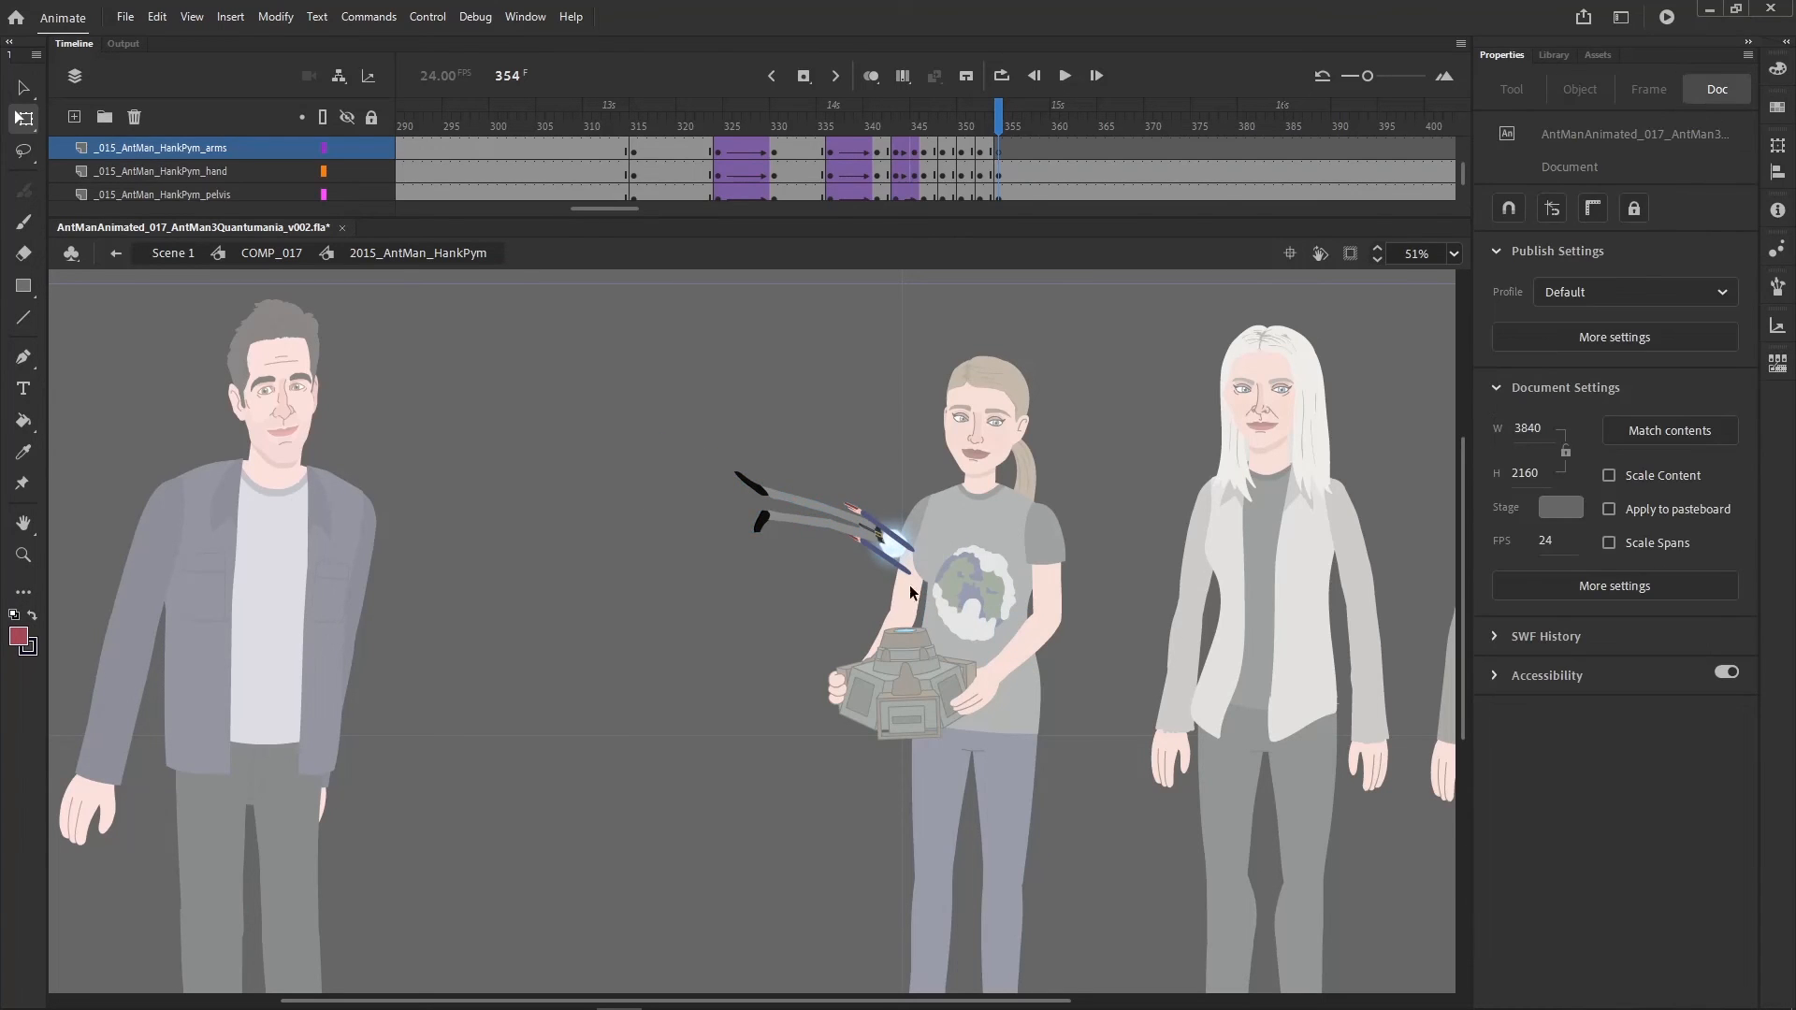
- Reposition both forearms with their hands so they end inside the orb, and compare with the preceding frame
{"action": "mouse_move", "coordinate": [867, 556]}
{"action": "left_mouse_down"}
{"action": "mouse_move", "coordinate": [934, 580]}
{"action": "mouse_move", "coordinate": [894, 549]}
{"action": "left_mouse_up"}
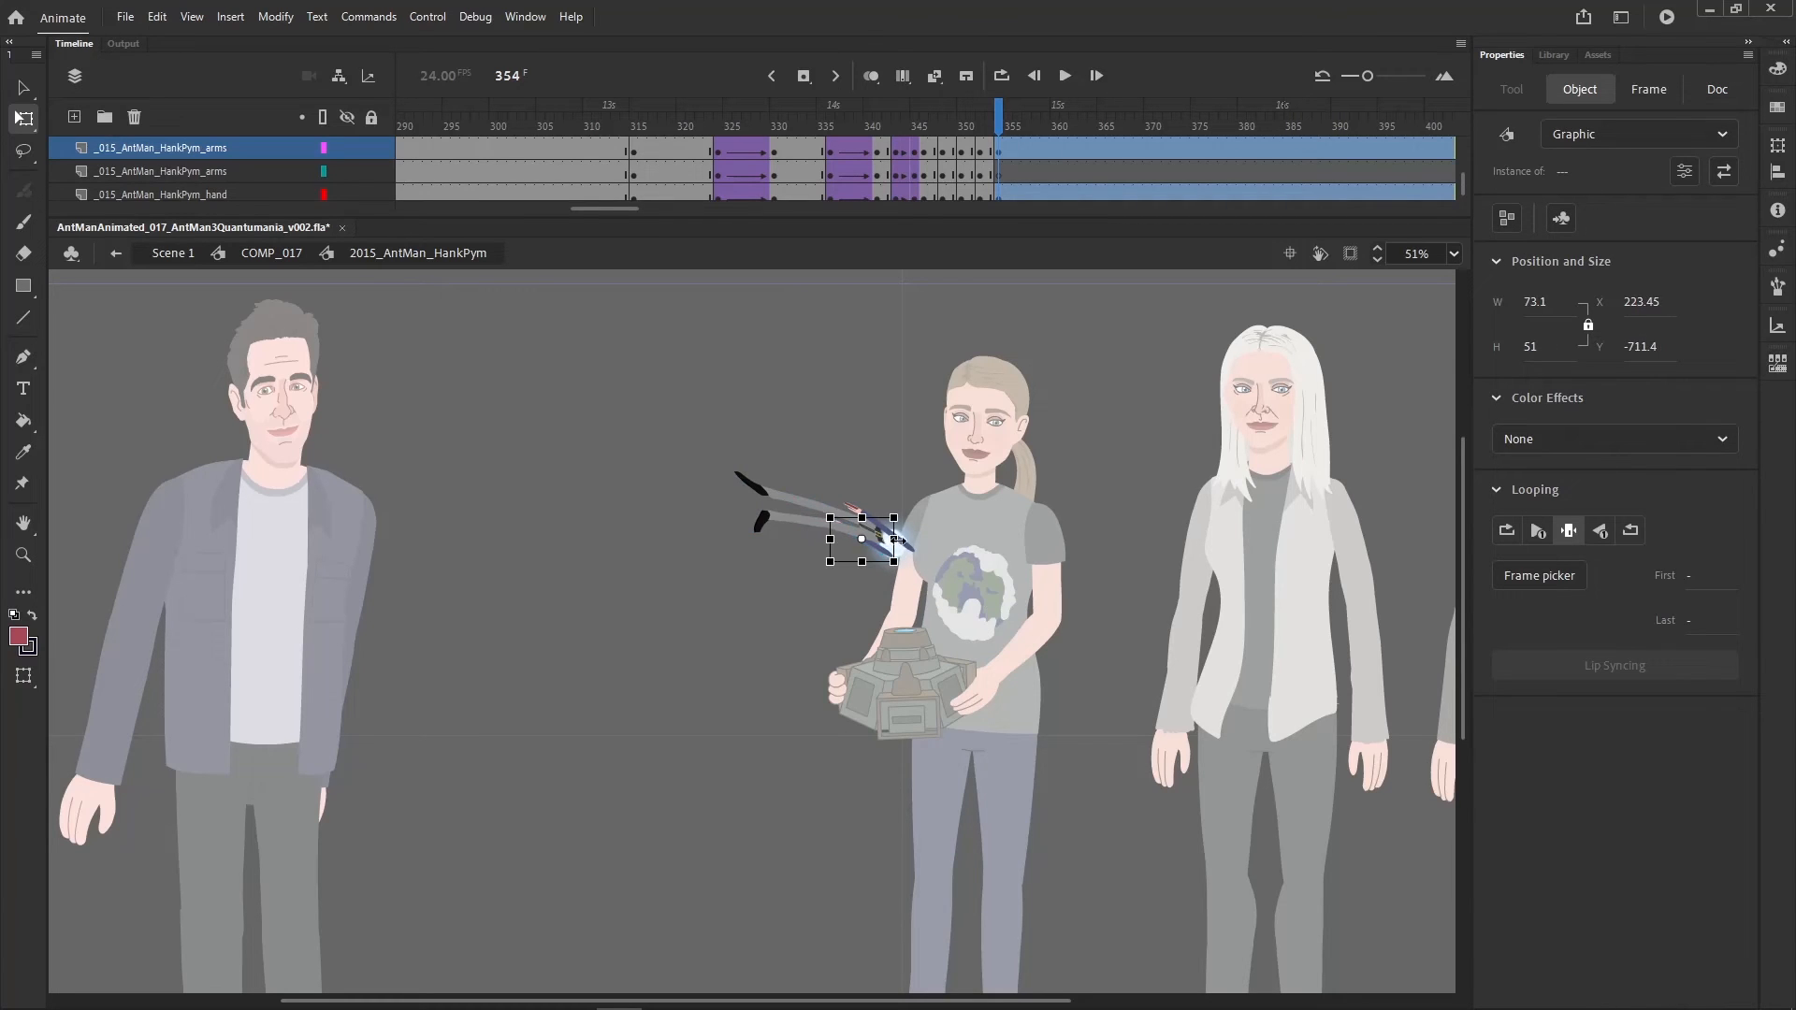
{"action": "left_click", "coordinate": [903, 540]}
{"action": "left_click", "coordinate": [853, 510], "text": "shift"}
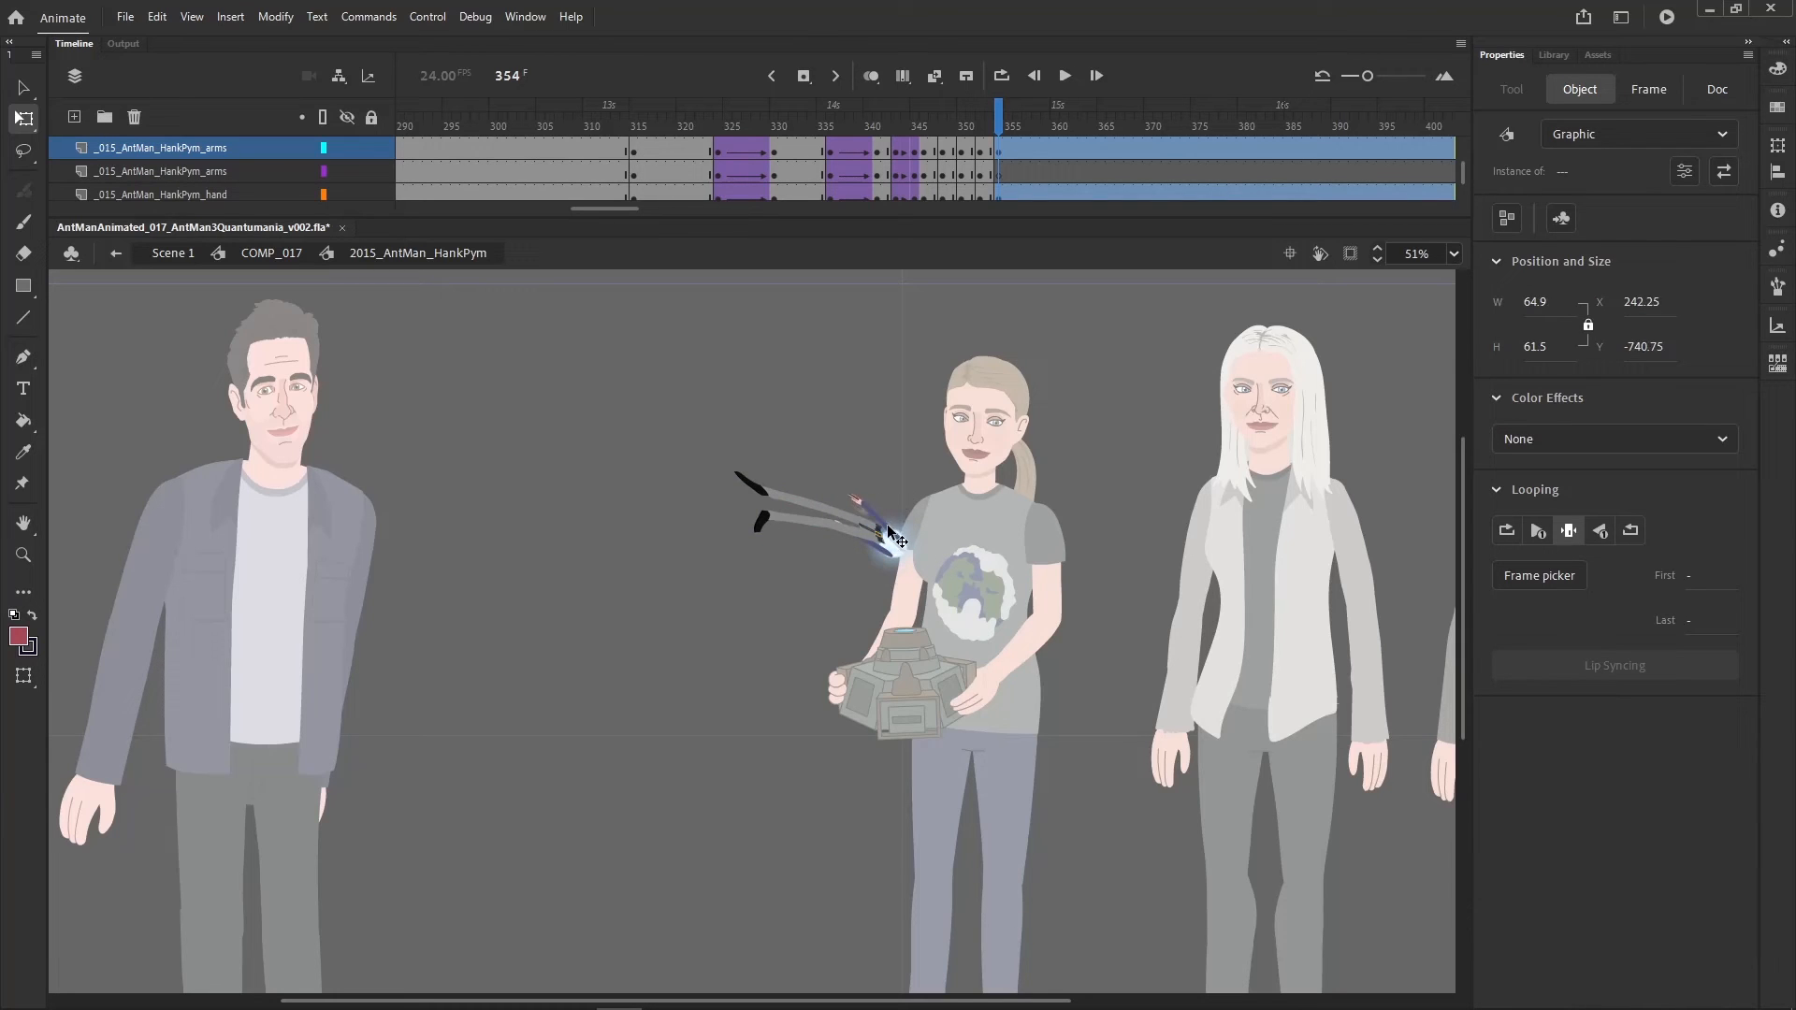
{"action": "left_click", "coordinate": [1005, 456]}
{"action": "key", "text": "comma"}
{"action": "key", "text": "period"}
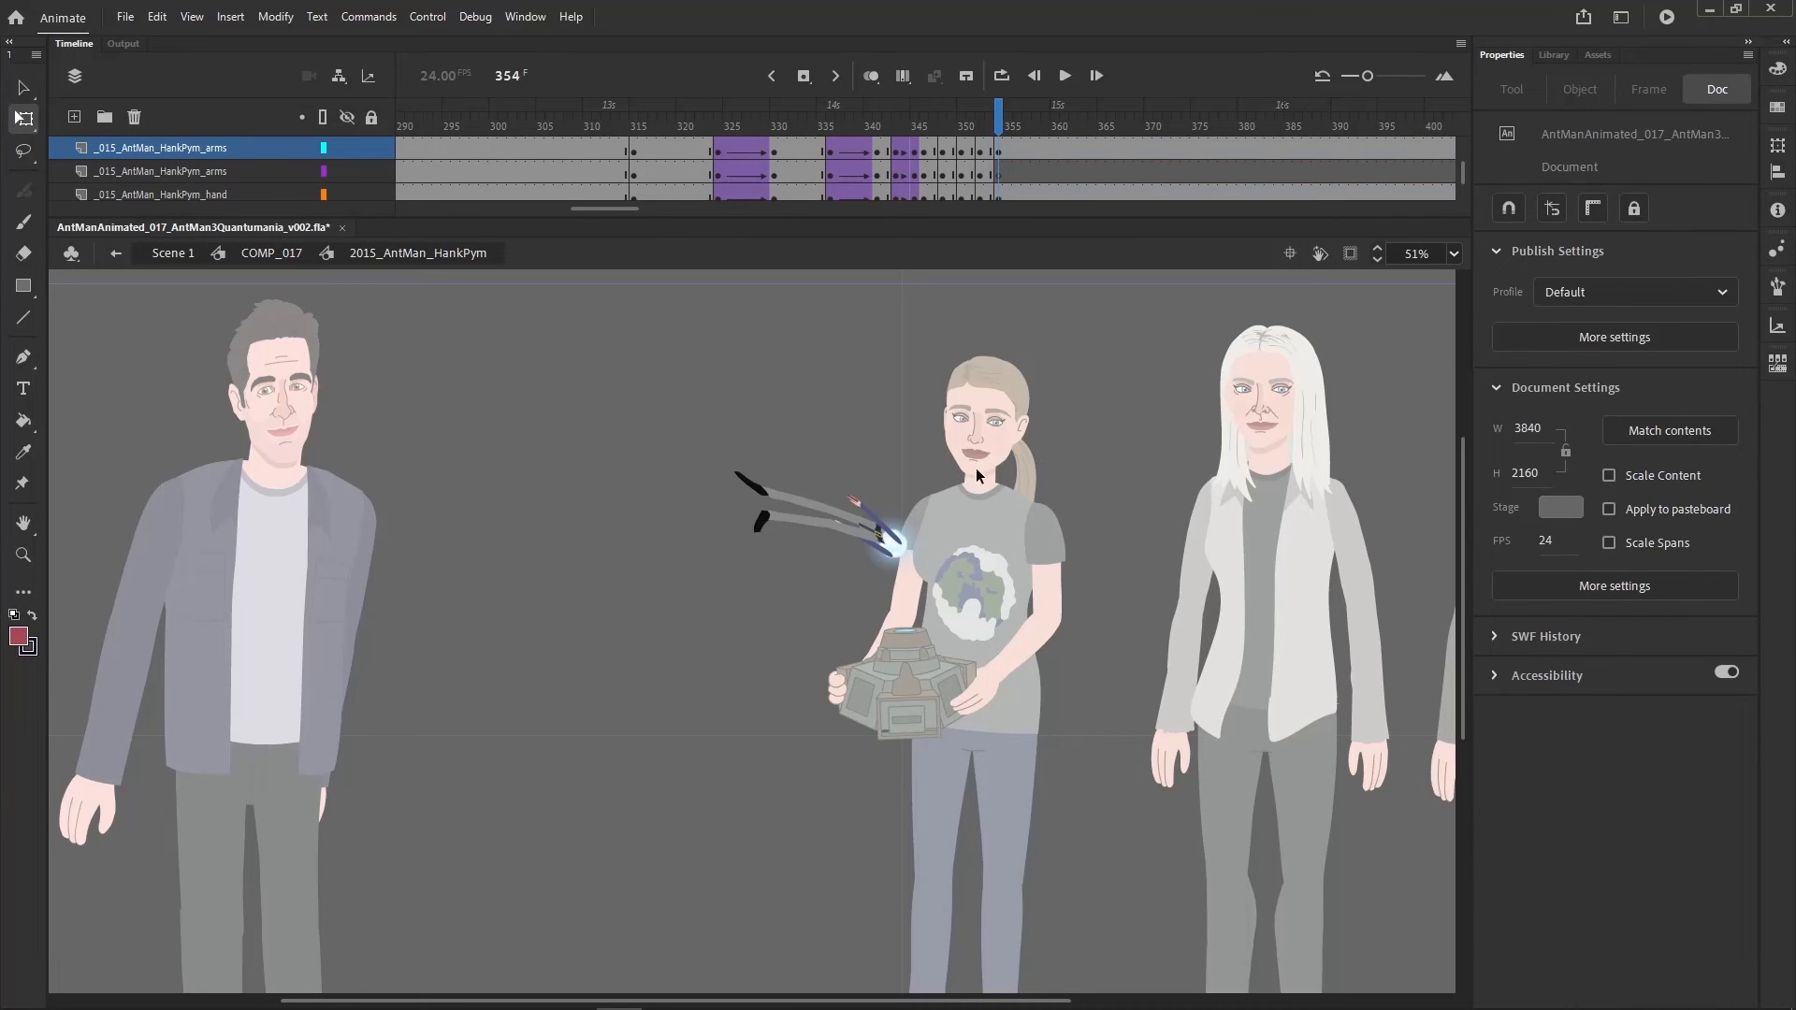
{"action": "key", "text": "comma"}
{"action": "key", "text": "period"}
{"action": "key", "text": "comma"}
{"action": "key", "text": "period"}
- Rotate the upper leg and the lower leg upward about the hip so both trail diagonally behind the orb
{"action": "left_click_drag", "start_coordinate": [720, 438], "coordinate": [819, 509]}
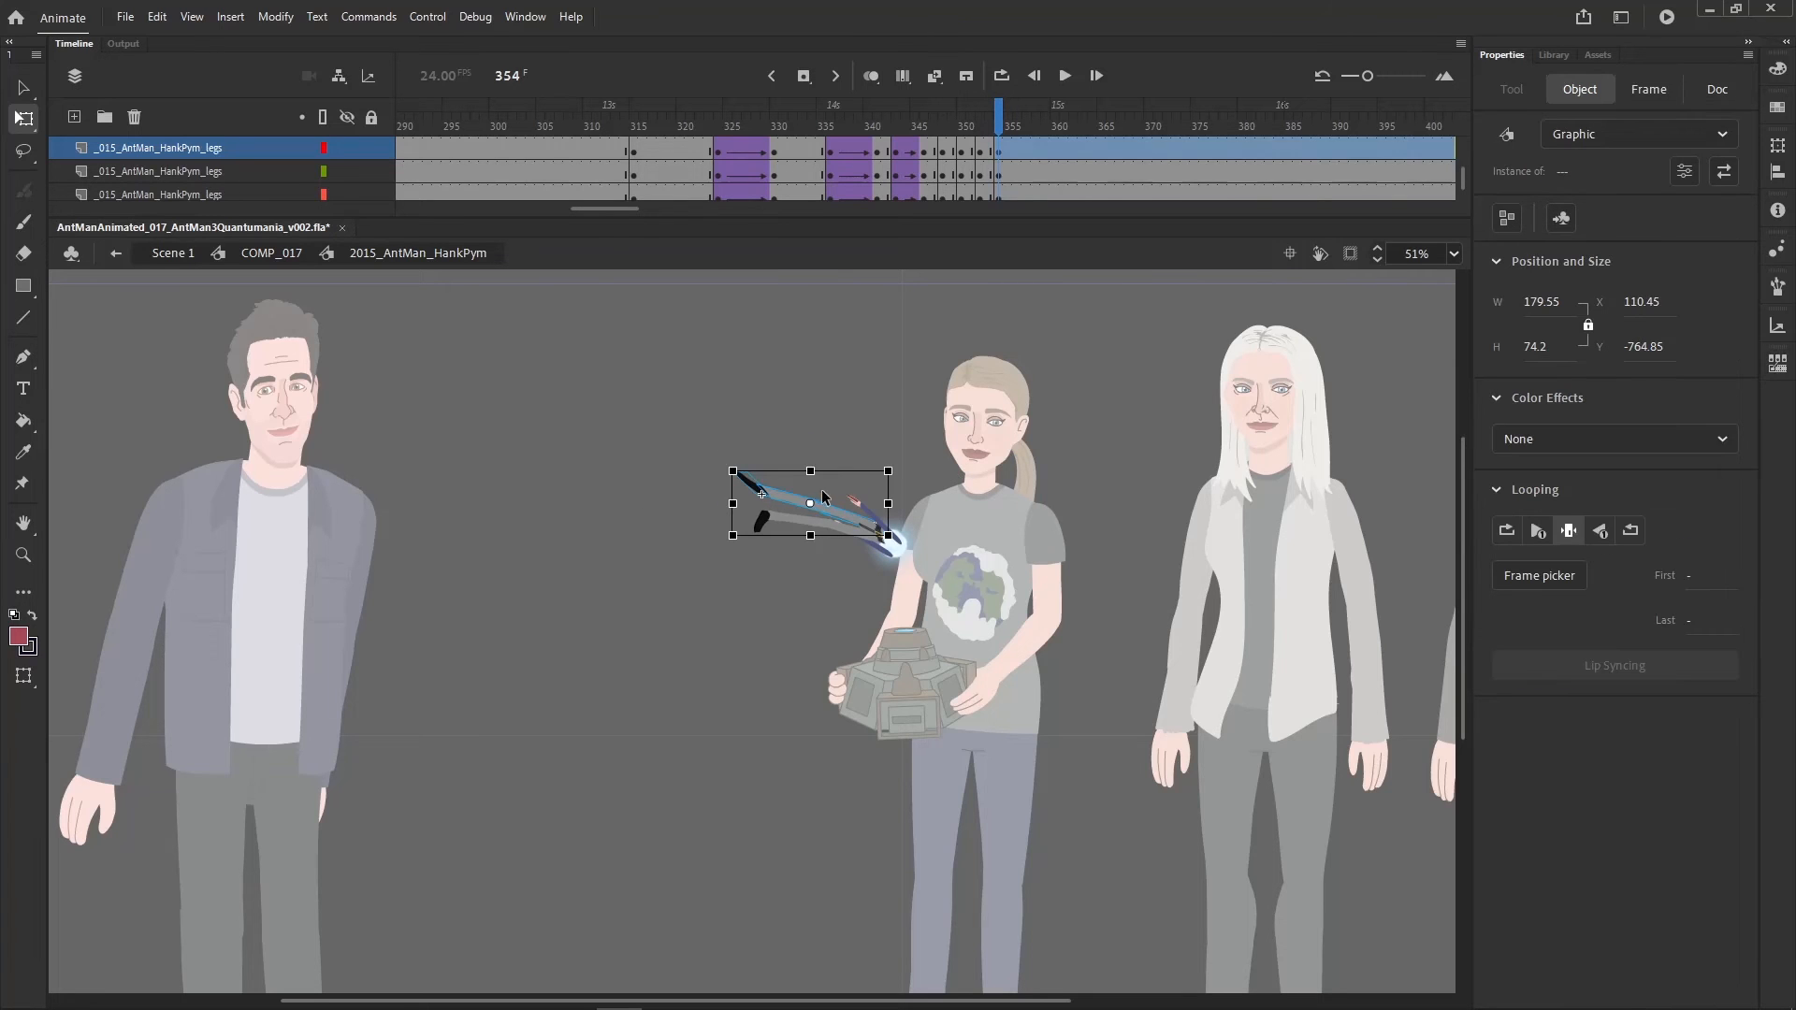
{"action": "left_click_drag", "start_coordinate": [734, 460], "coordinate": [831, 499]}
{"action": "left_click_drag", "start_coordinate": [753, 429], "coordinate": [871, 535]}
{"action": "left_click", "coordinate": [861, 536], "text": "shift"}
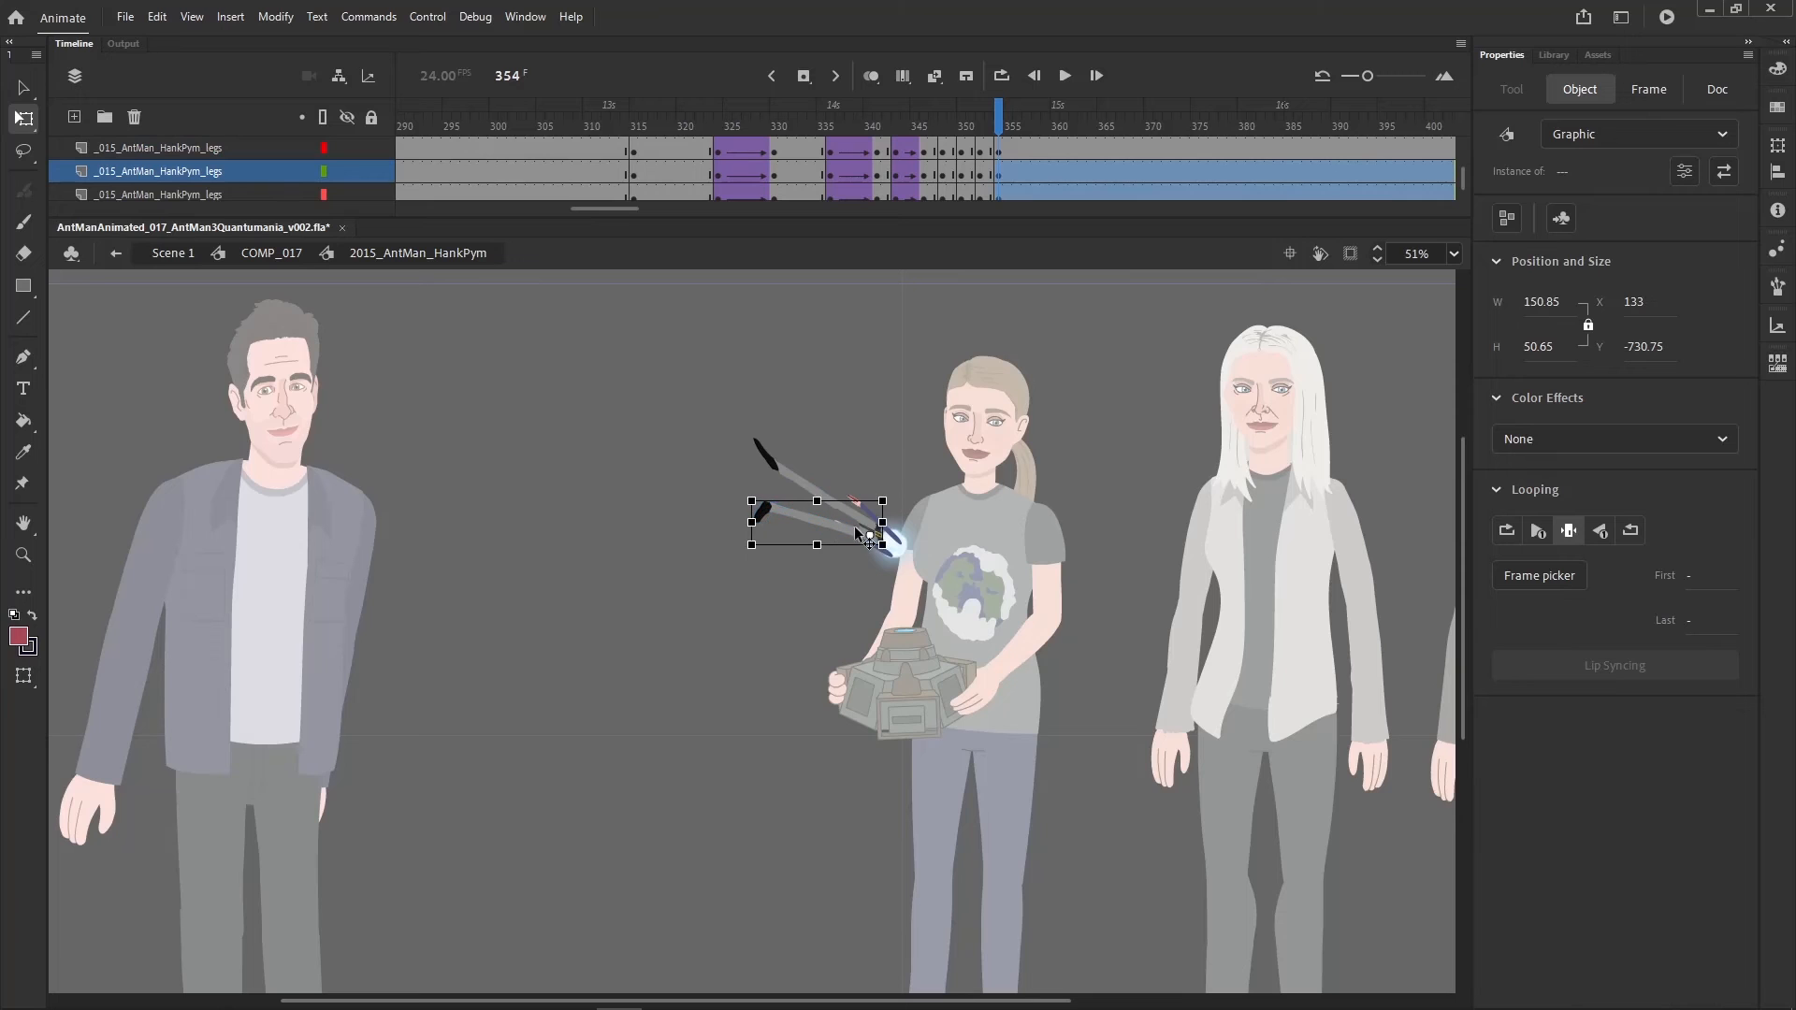
{"action": "left_click_drag", "start_coordinate": [755, 492], "coordinate": [766, 469]}
- Rotate the upper leg's calf and foot slightly, adjust the lower leg's foot, and compare with the previous frame
{"action": "left_click_drag", "start_coordinate": [732, 391], "coordinate": [814, 484]}
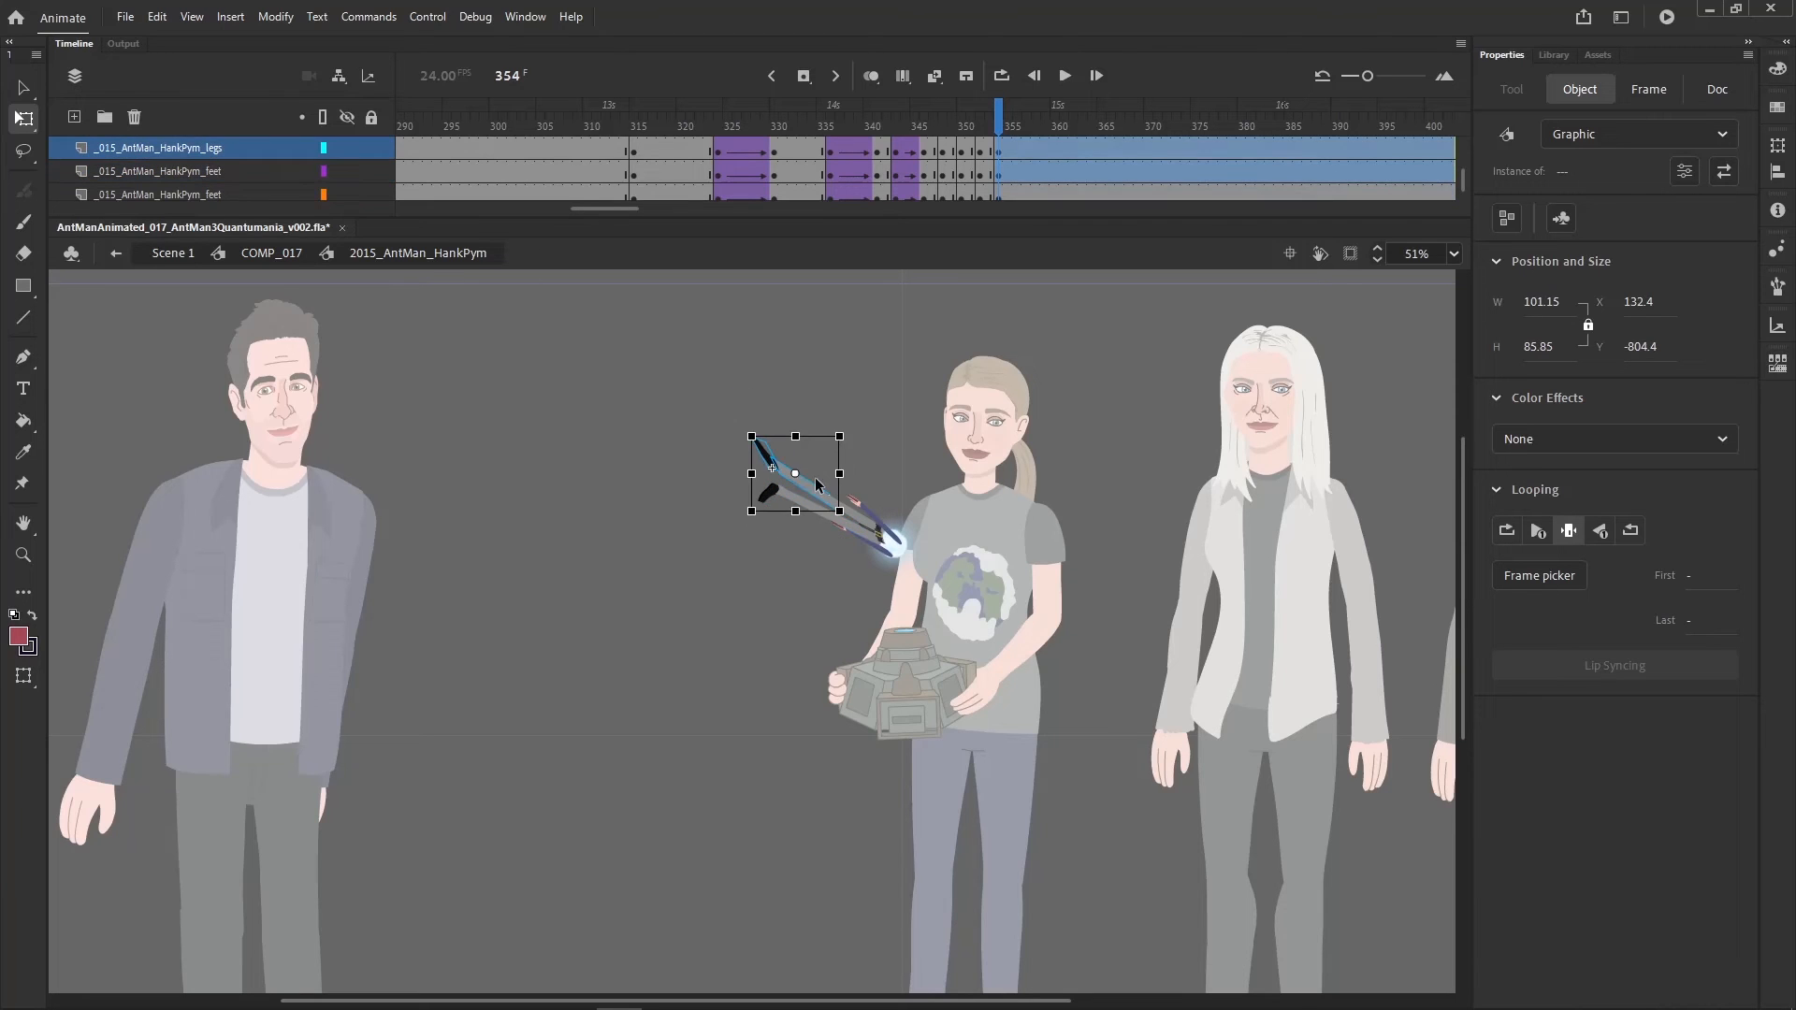
{"action": "left_click_drag", "start_coordinate": [755, 423], "coordinate": [750, 431]}
{"action": "left_click_drag", "start_coordinate": [754, 337], "coordinate": [762, 404]}
{"action": "left_click_drag", "start_coordinate": [733, 528], "coordinate": [758, 488]}
{"action": "left_click", "coordinate": [810, 401]}
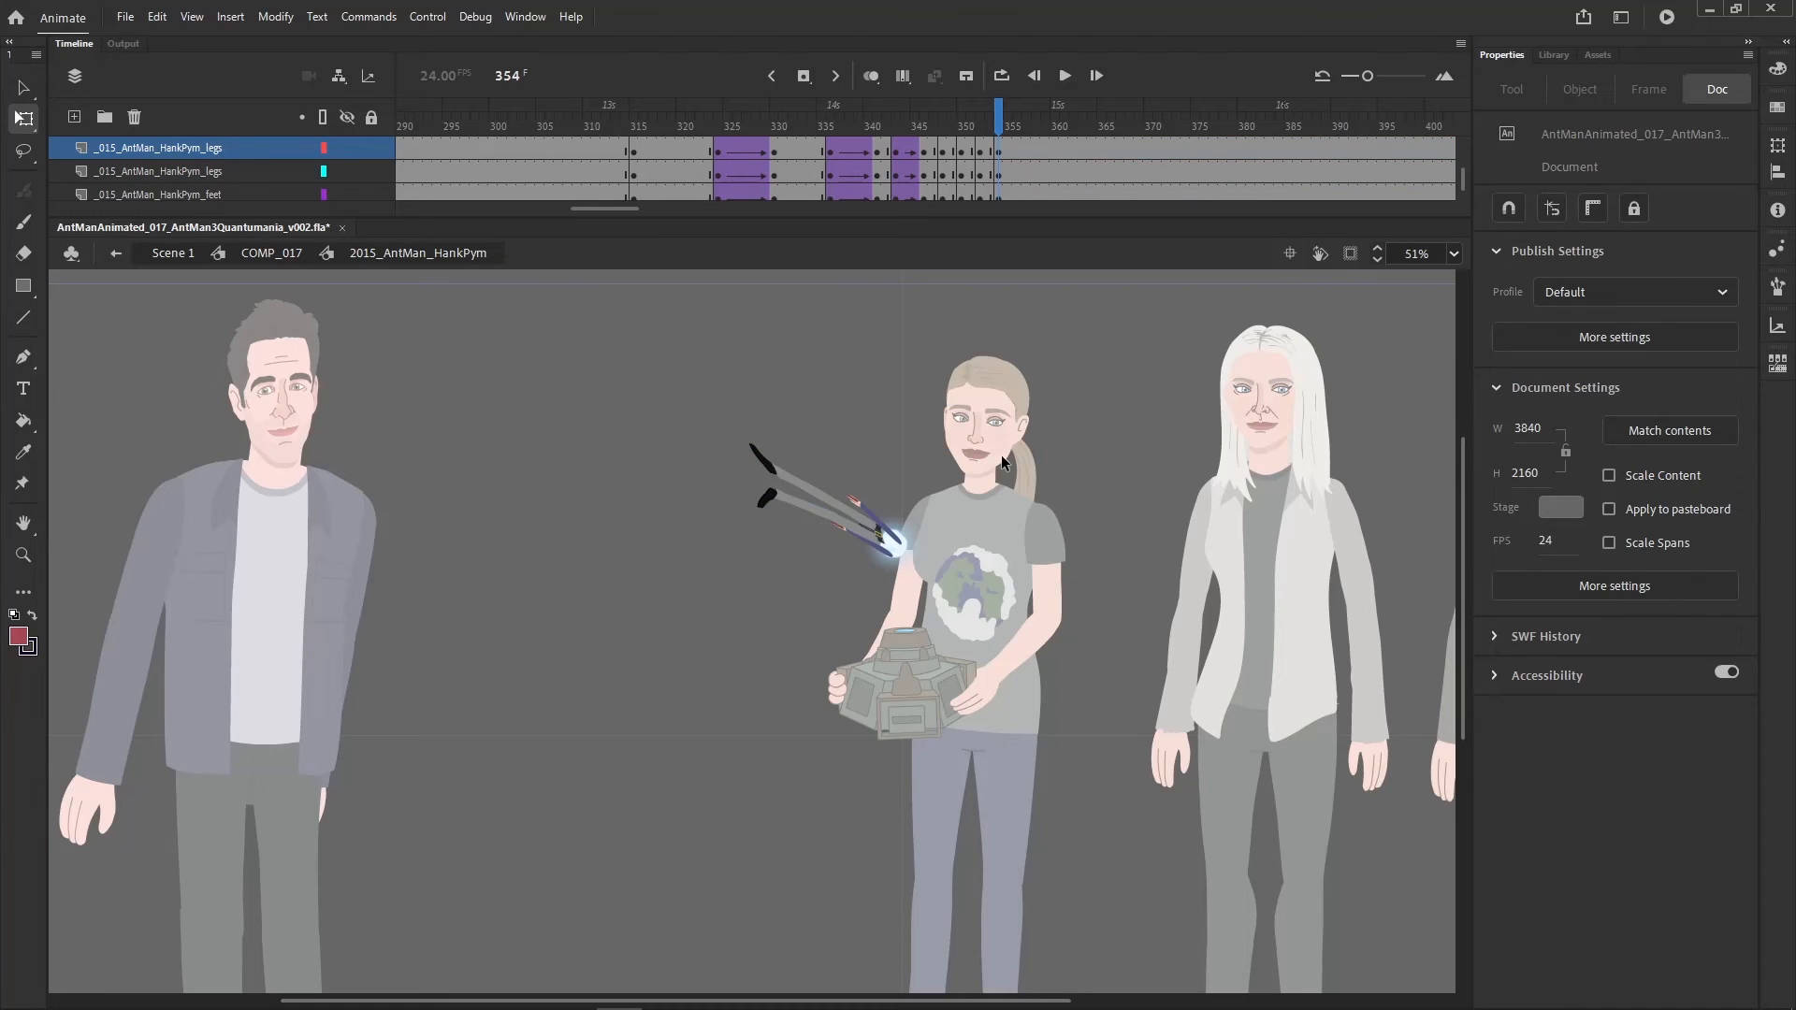
{"action": "key", "text": "comma"}
{"action": "key", "text": "period"}
{"action": "key", "text": "comma"}
{"action": "key", "text": "period"}
- Insert keyframes on all of the character's layers at frame 356
{"action": "key", "text": "period"}
{"action": "key", "text": "period"}
{"action": "scroll", "coordinate": [1025, 187], "scroll_direction": "up", "scroll_amount": 3}
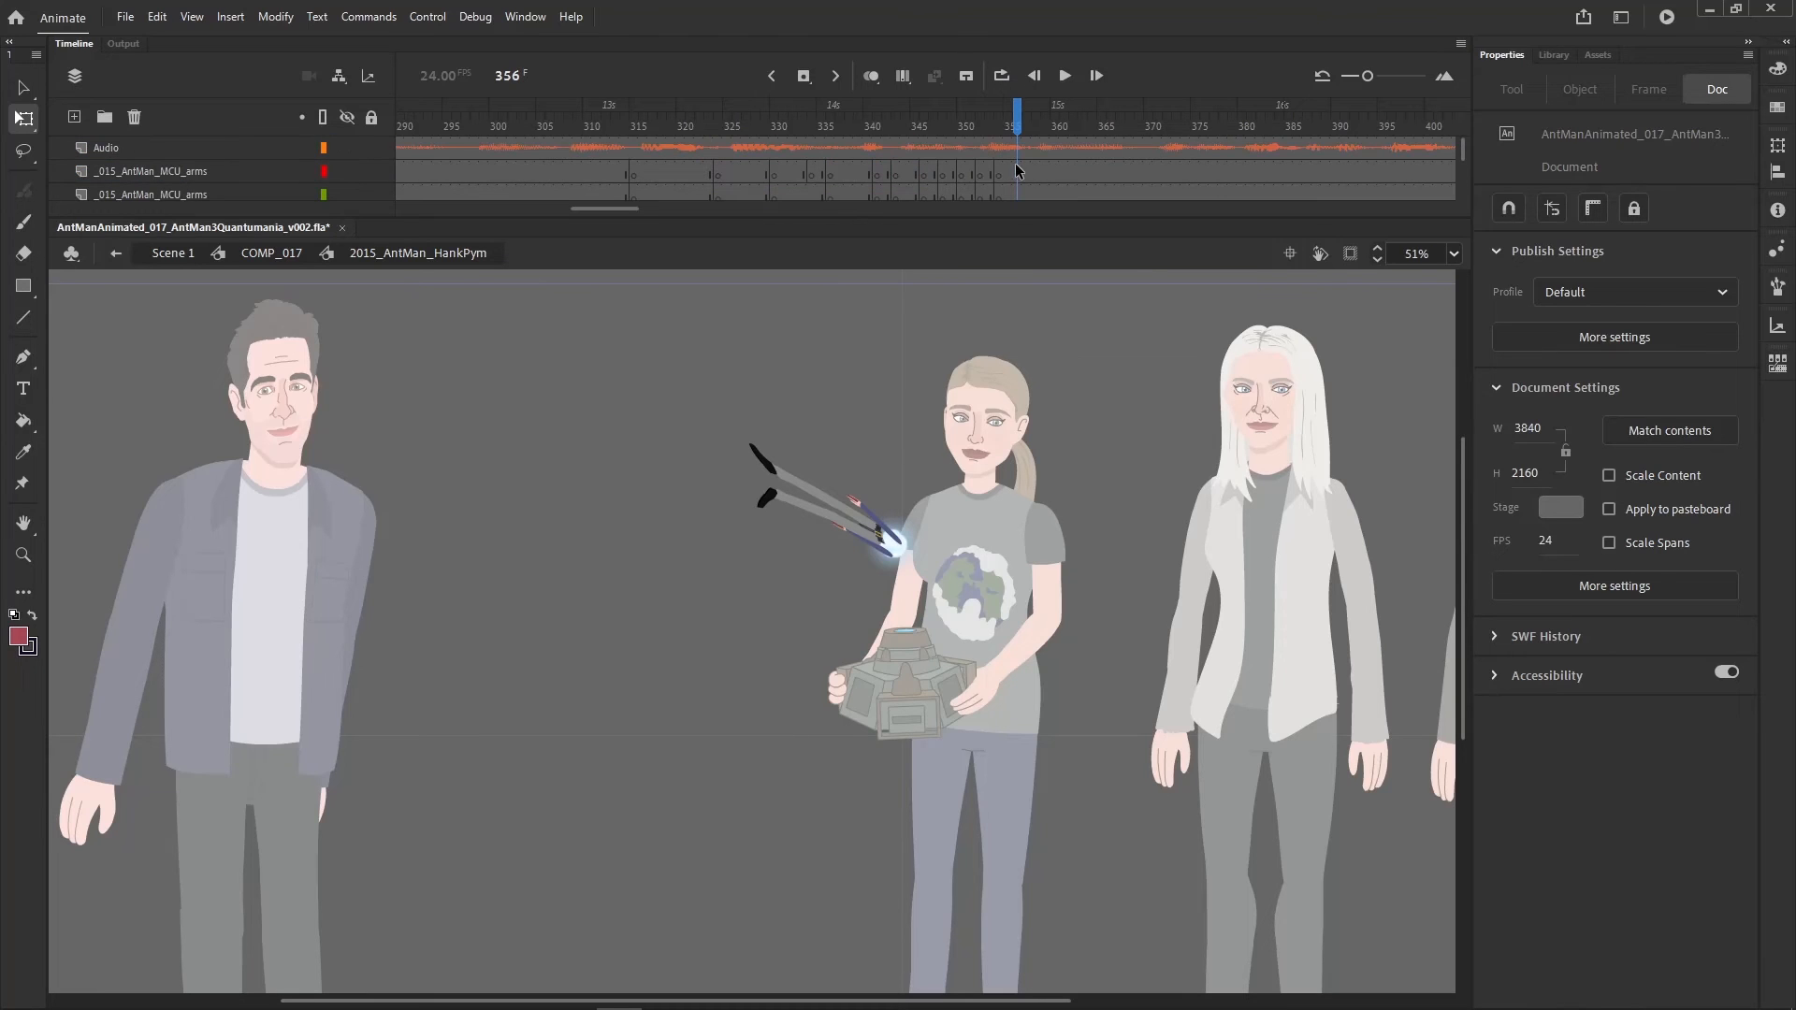
{"action": "left_click_drag", "start_coordinate": [1016, 171], "coordinate": [1016, 275]}
{"action": "key", "text": "F6"}
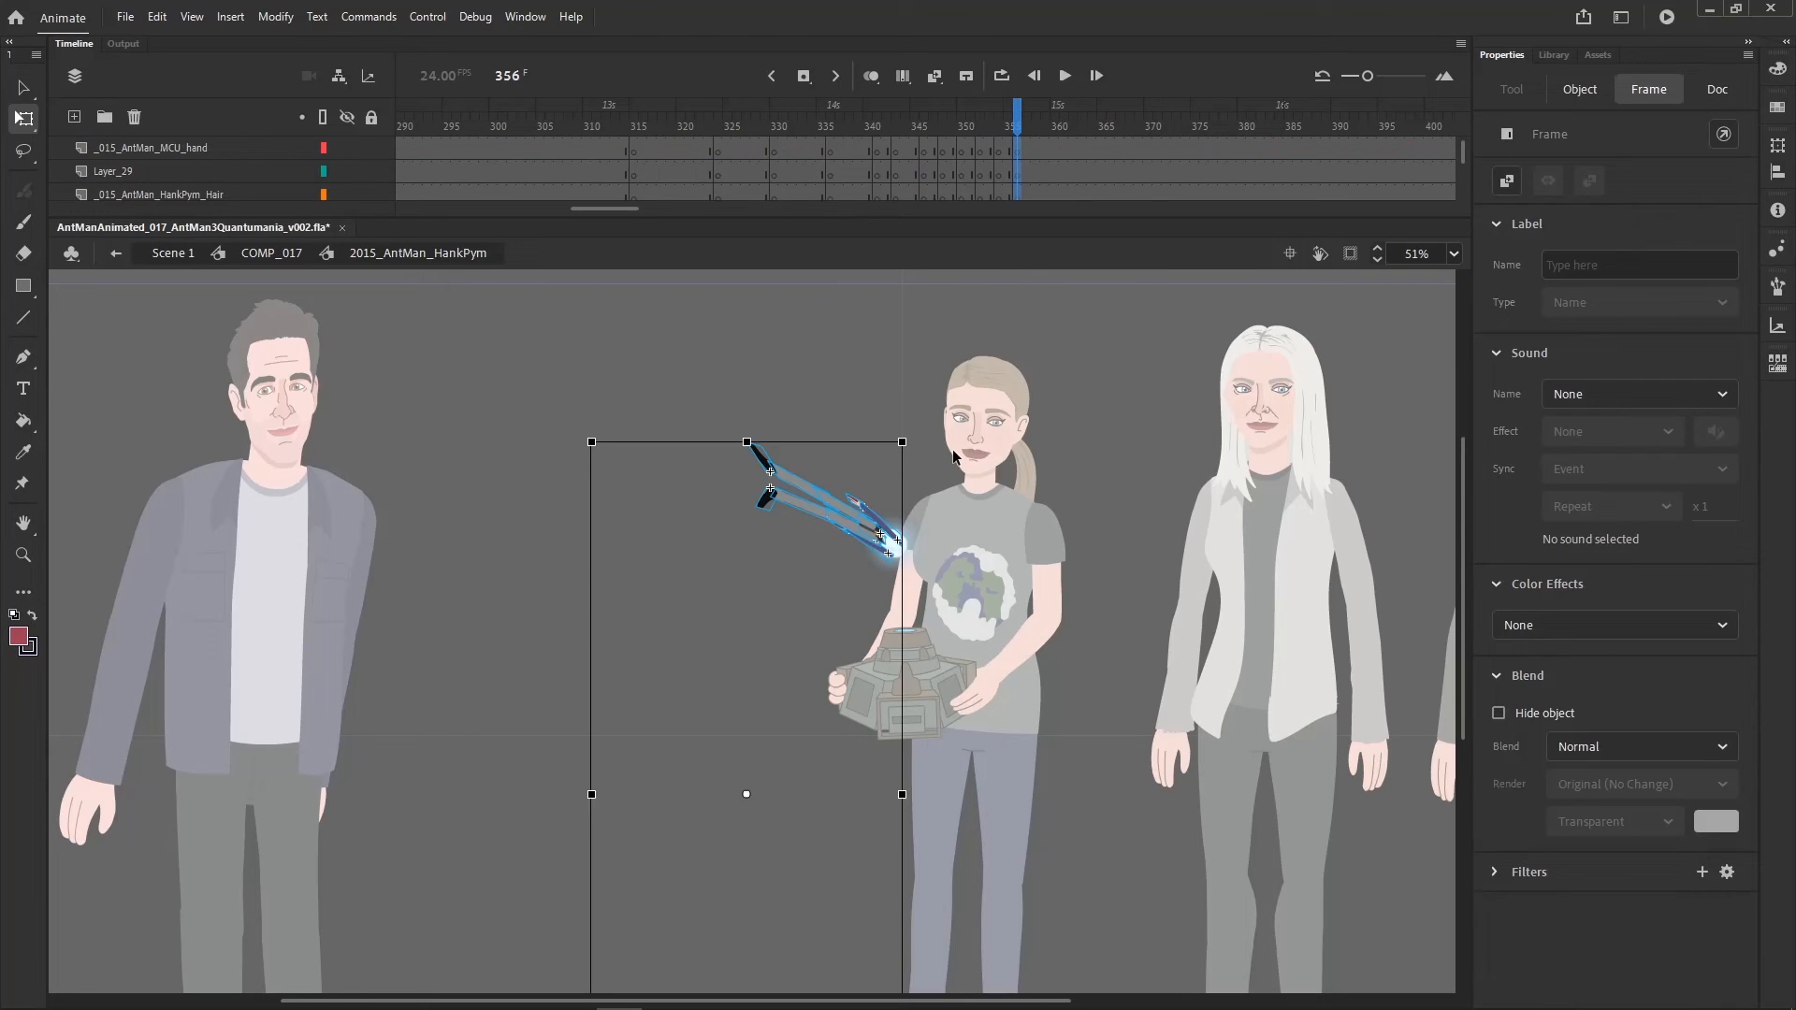
- Shrink and steepen the remaining body at frame 356 and delete its arm, hand and pelvis pieces
{"action": "left_click_drag", "start_coordinate": [680, 643], "coordinate": [839, 514]}
{"action": "key", "text": "Delete"}
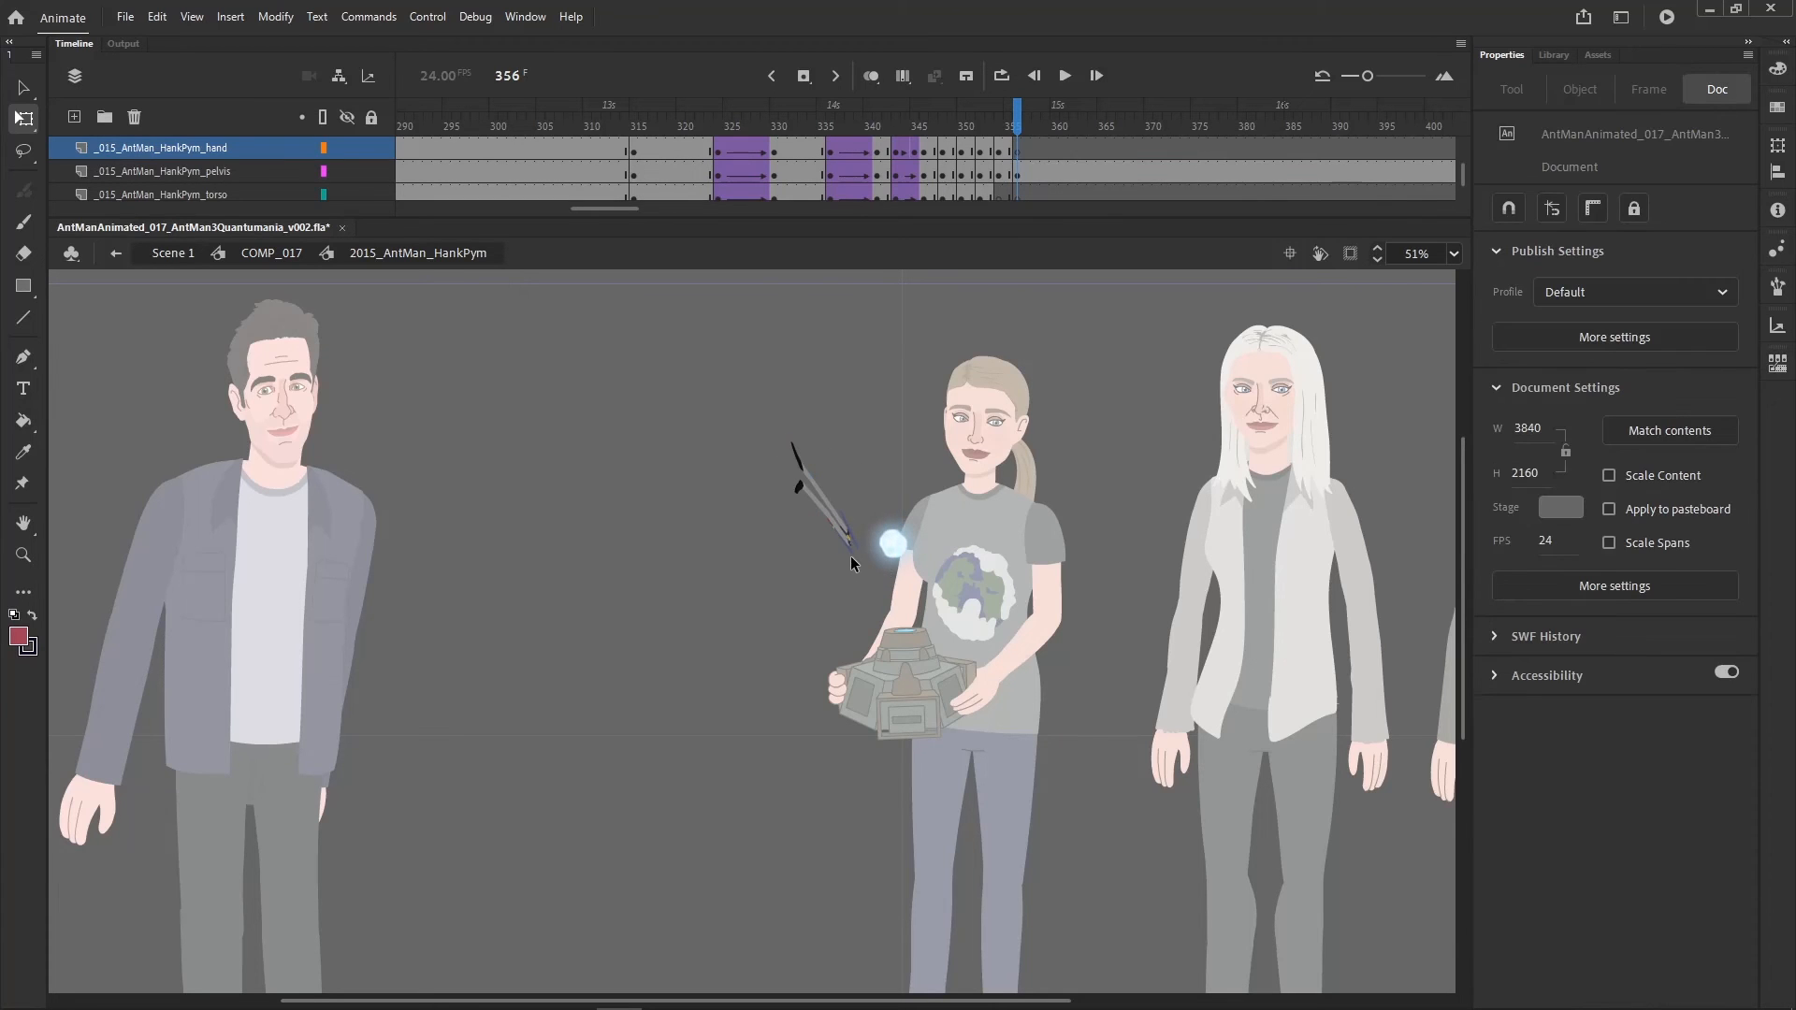
{"action": "left_click", "coordinate": [857, 545]}
{"action": "key", "text": "Delete"}
{"action": "left_click", "coordinate": [851, 553]}
{"action": "key", "text": "Delete"}
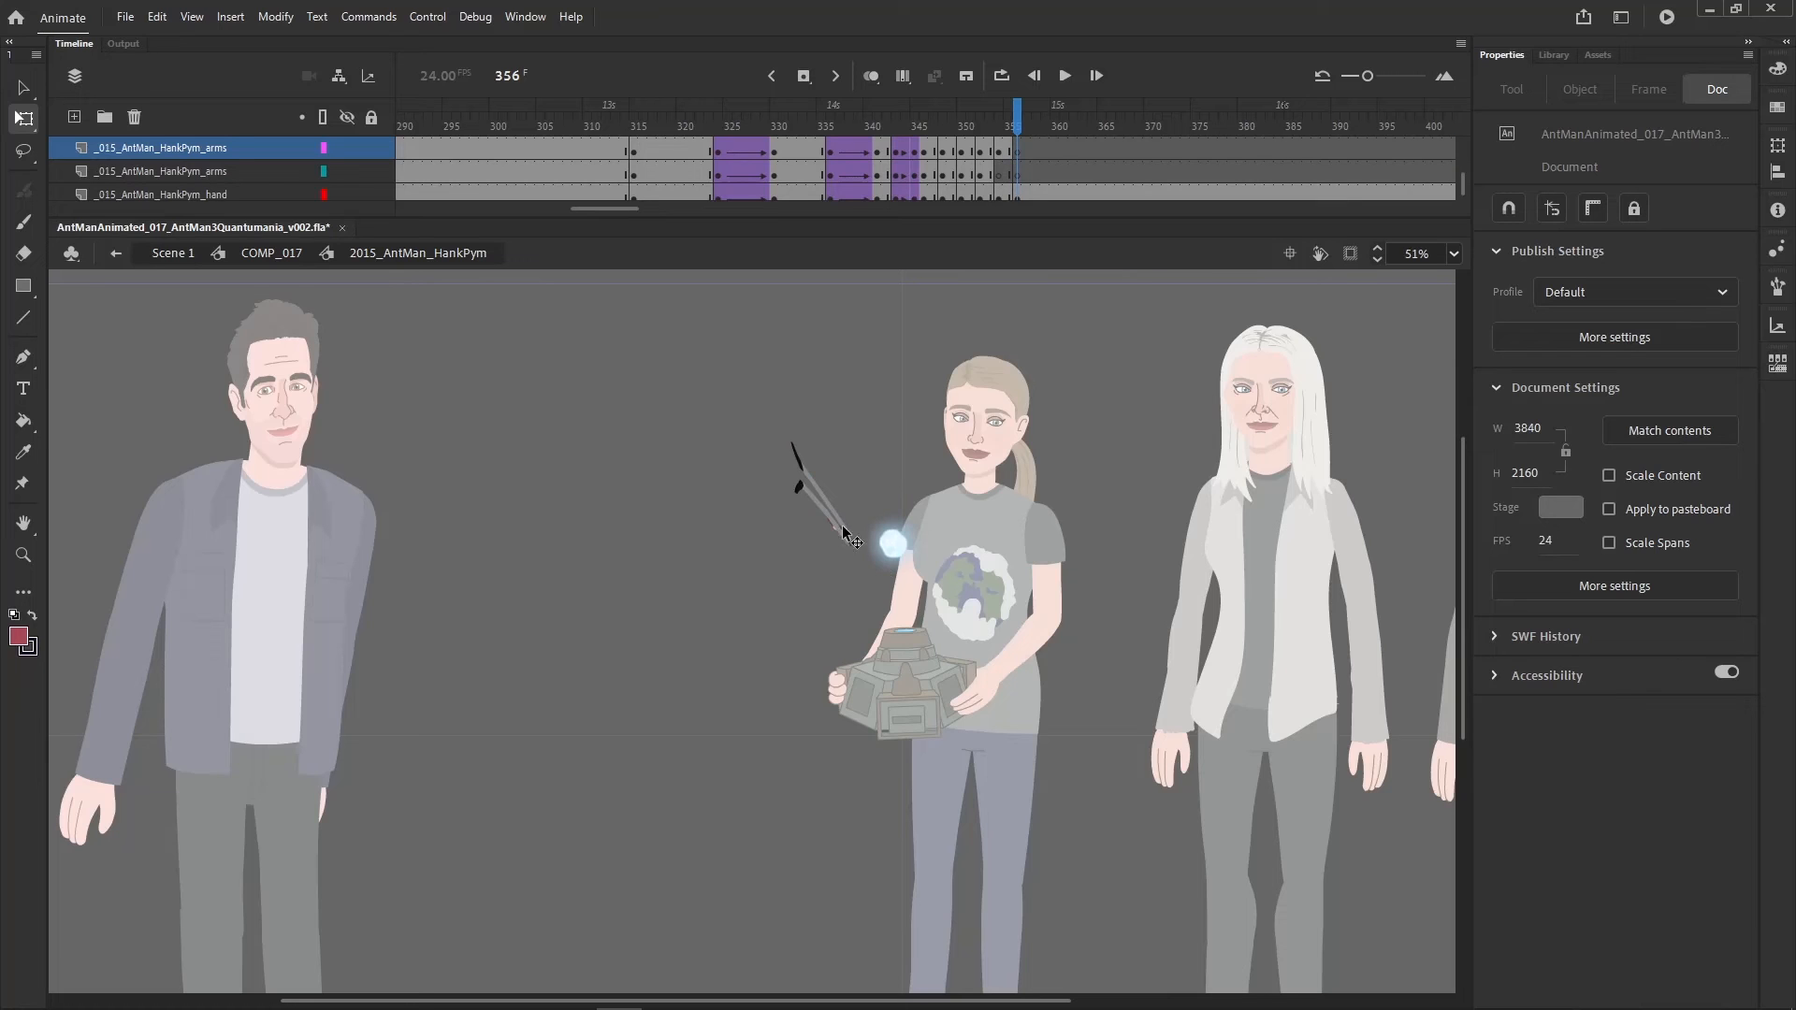
{"action": "left_click", "coordinate": [847, 537]}
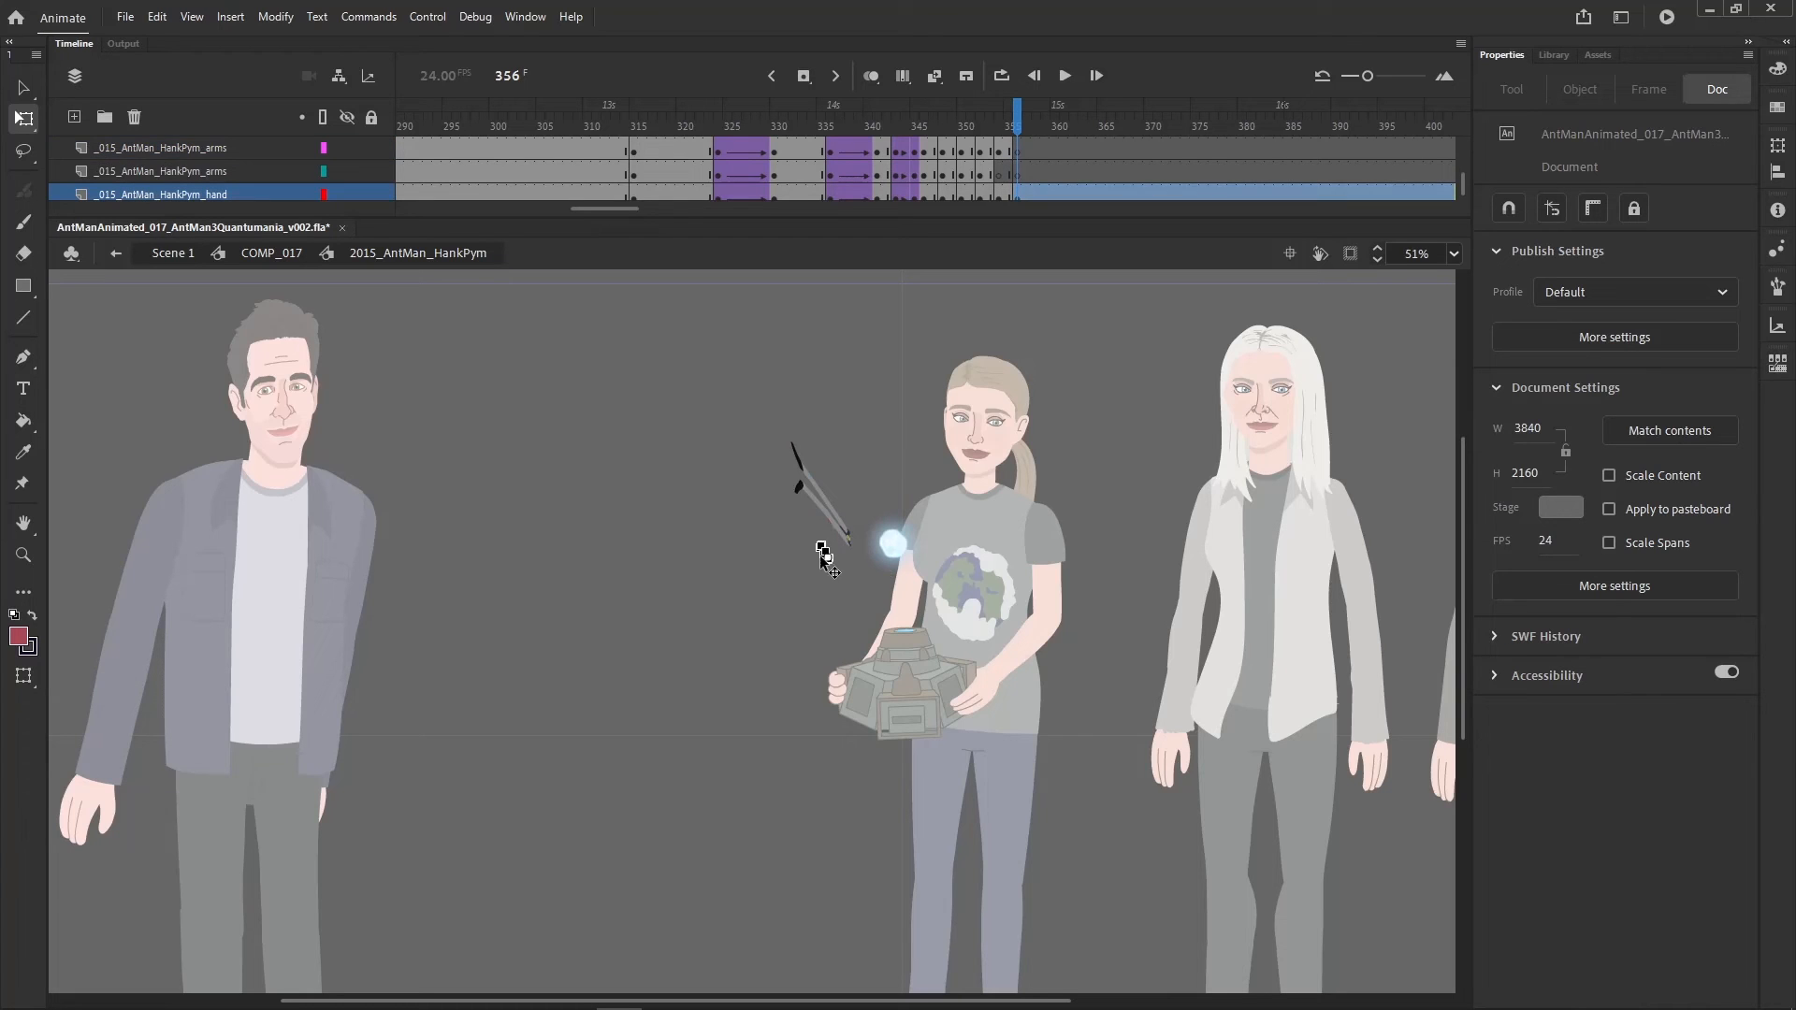
{"action": "key", "text": "Delete"}
{"action": "left_click", "coordinate": [861, 553]}
{"action": "key", "text": "Delete"}
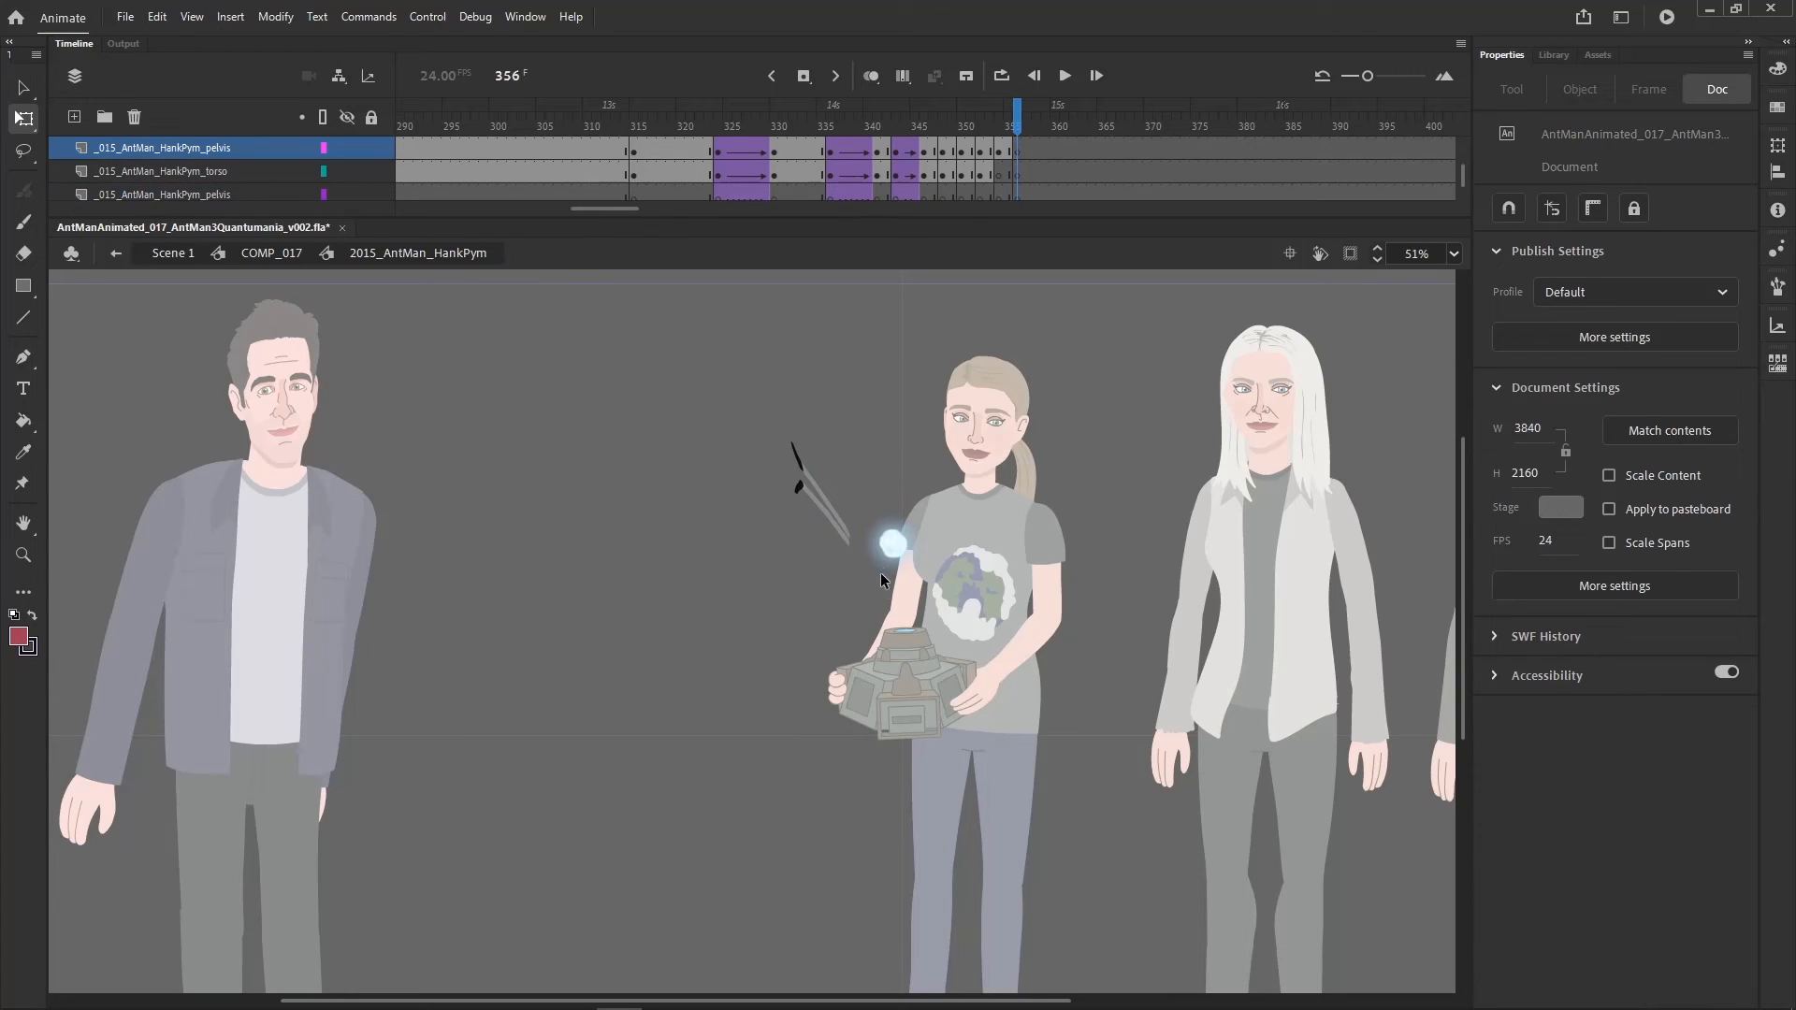
- Select the remaining legs, scale them down and move them to the orb, comparing with frame 355
{"action": "left_click_drag", "start_coordinate": [864, 546], "coordinate": [767, 414]}
{"action": "left_click_drag", "start_coordinate": [838, 512], "coordinate": [879, 518]}
{"action": "left_click_drag", "start_coordinate": [865, 449], "coordinate": [874, 505]}
{"action": "left_click", "coordinate": [1022, 514]}
{"action": "key", "text": "comma"}
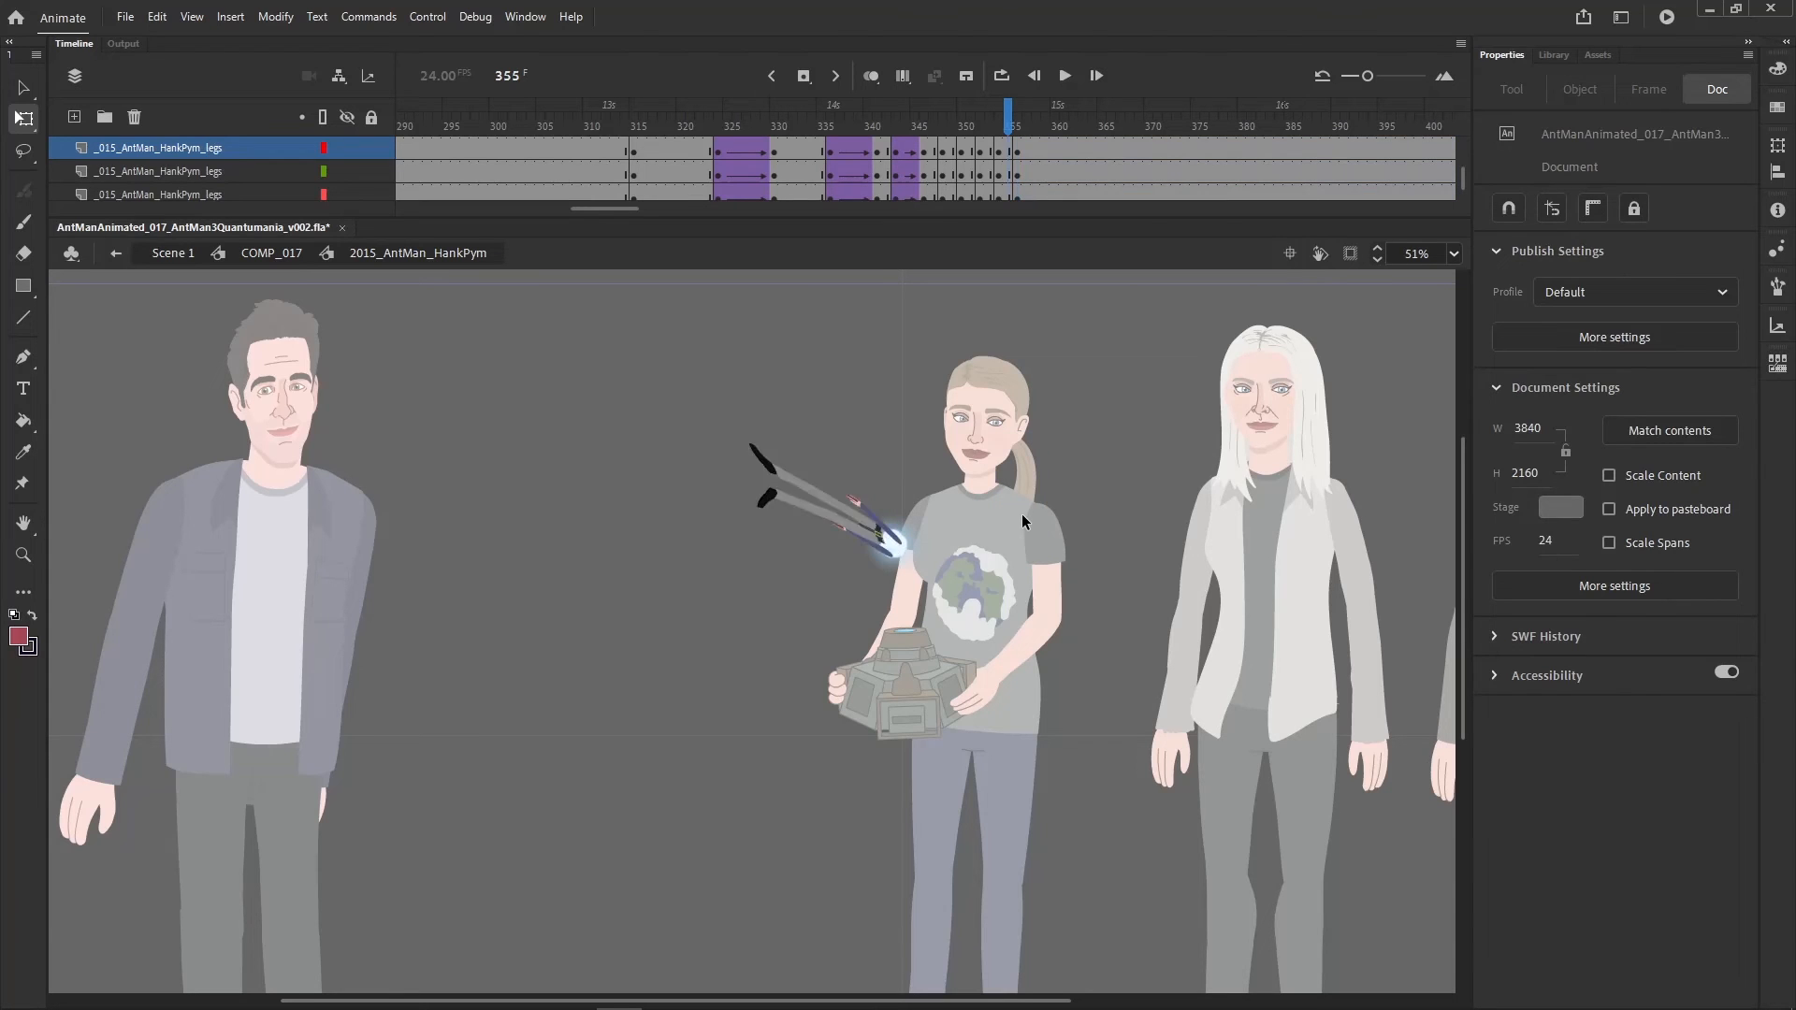
{"action": "key", "text": "period"}
- Delete the thigh pieces and move the calves and feet so their ends sit inside the orb
{"action": "left_click_drag", "start_coordinate": [919, 599], "coordinate": [894, 445]}
{"action": "key", "text": "Delete"}
{"action": "left_click_drag", "start_coordinate": [879, 522], "coordinate": [886, 536]}
{"action": "left_click_drag", "start_coordinate": [883, 524], "coordinate": [888, 532]}
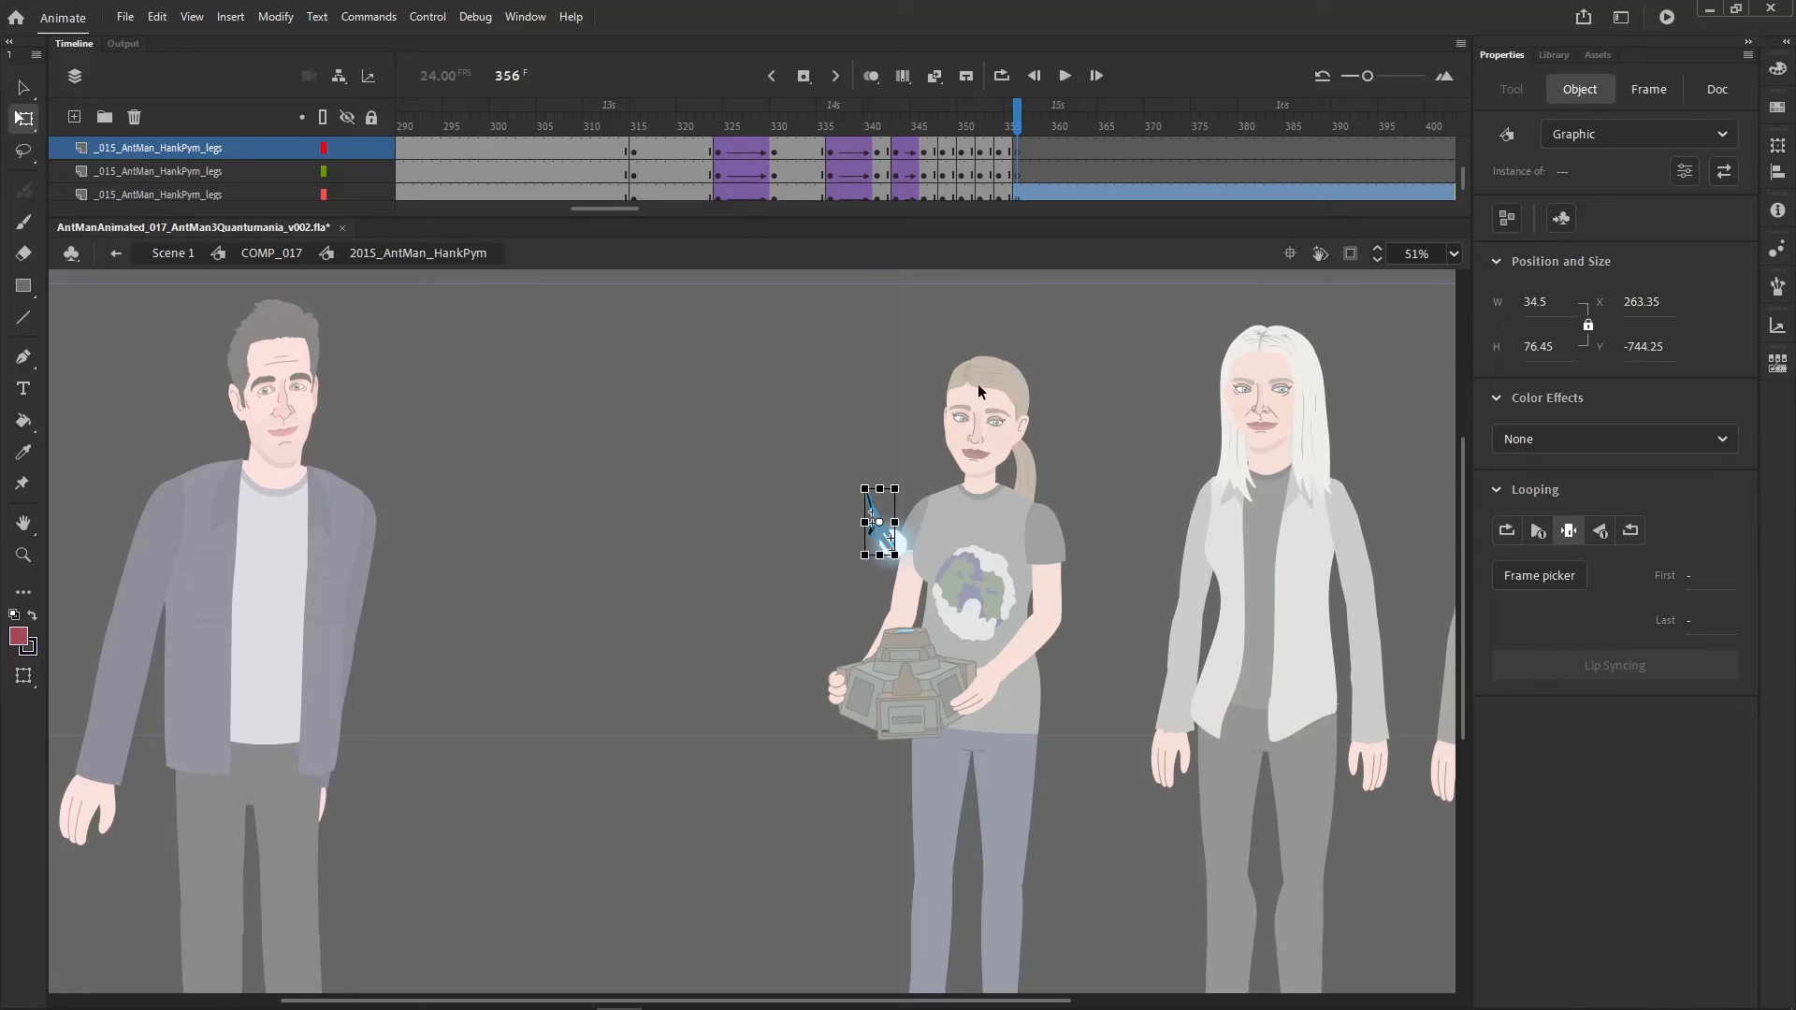
- Play back the pull into the orb several times, starting from about frame 340
{"action": "left_click_drag", "start_coordinate": [894, 113], "coordinate": [867, 115]}
{"action": "key", "text": "Return"}
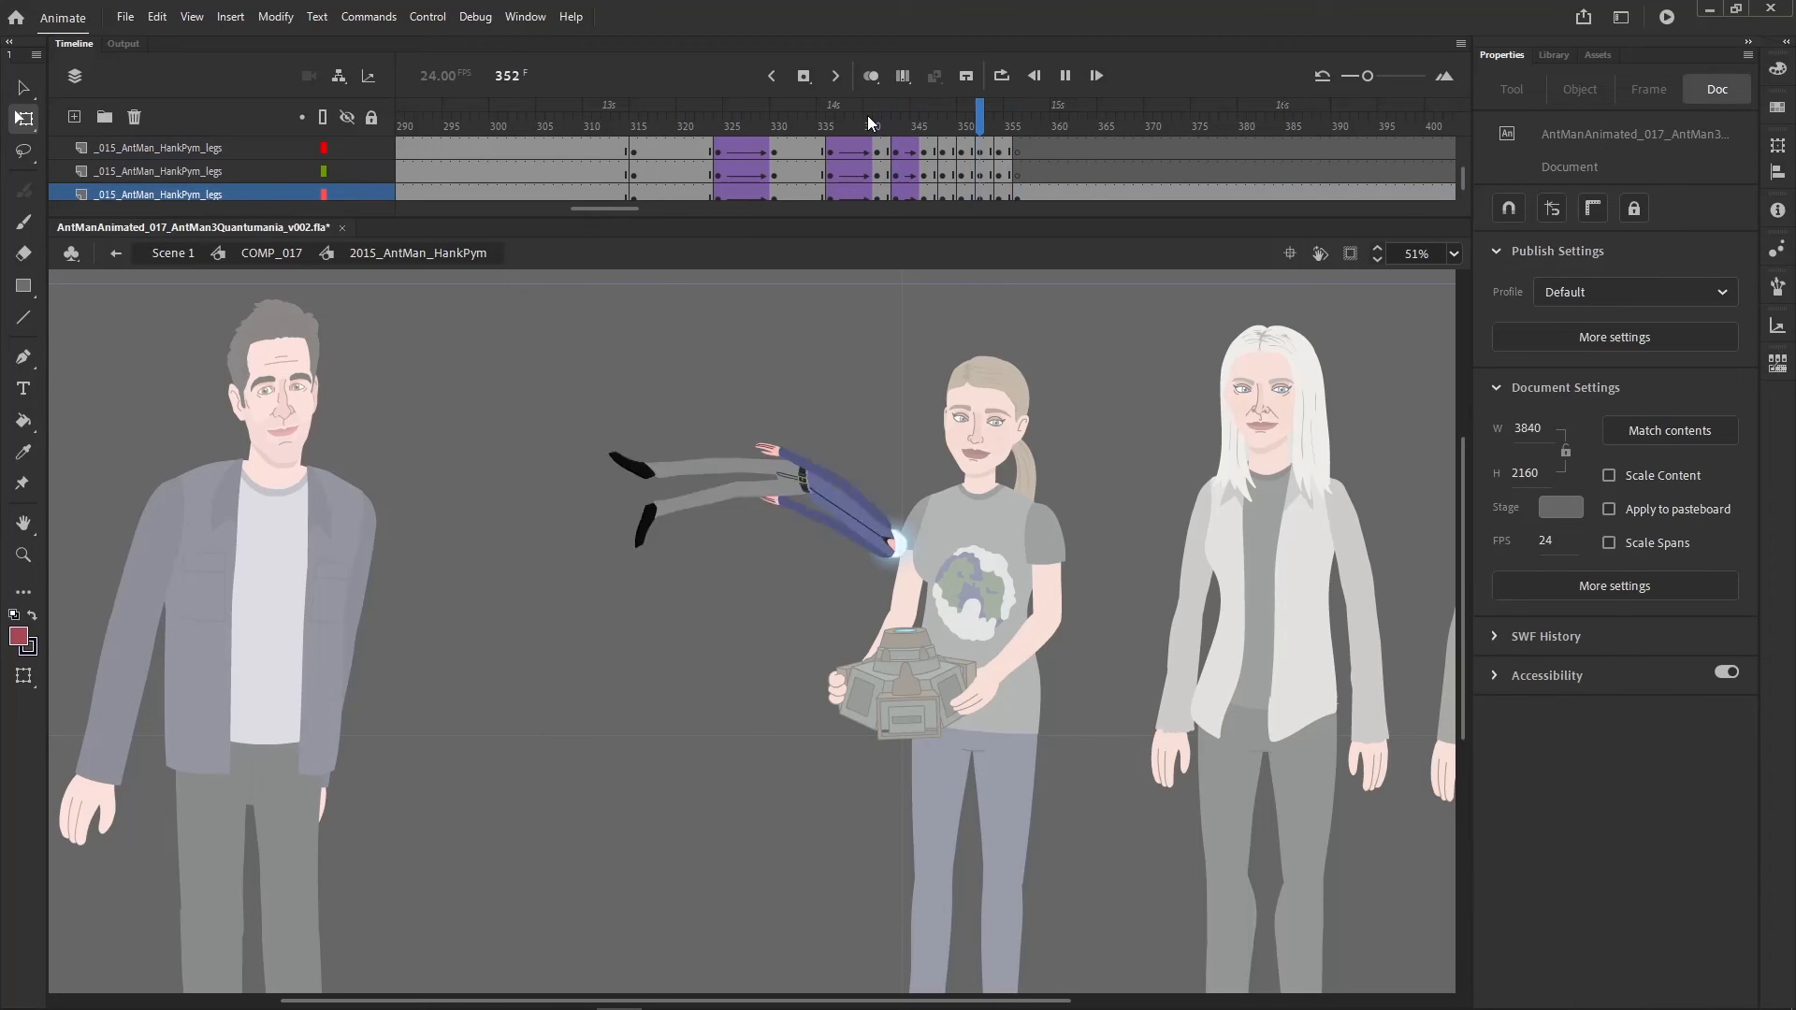
{"action": "left_click", "coordinate": [929, 131]}
{"action": "key", "text": "Return"}
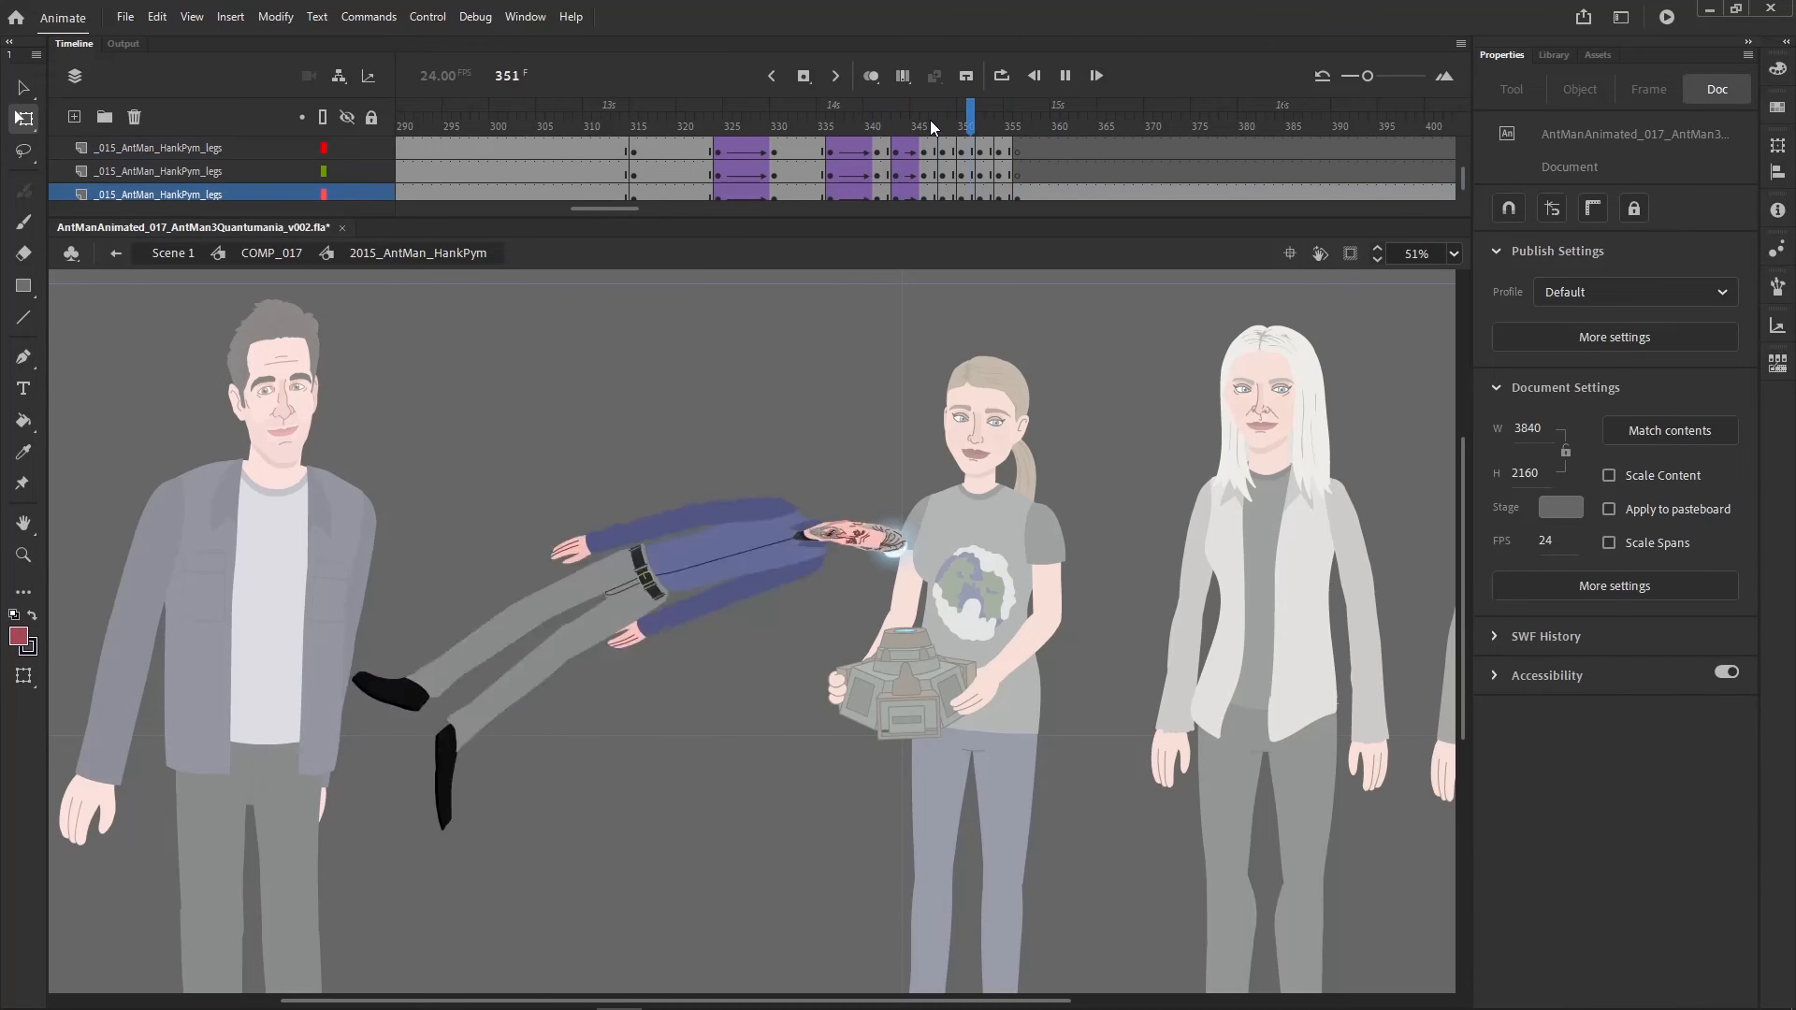
{"action": "key", "text": "Return"}
- Apply classic tweens to frames 347 to 354 on all of the character's layers
{"action": "scroll", "coordinate": [945, 172], "scroll_direction": "up", "scroll_amount": 3}
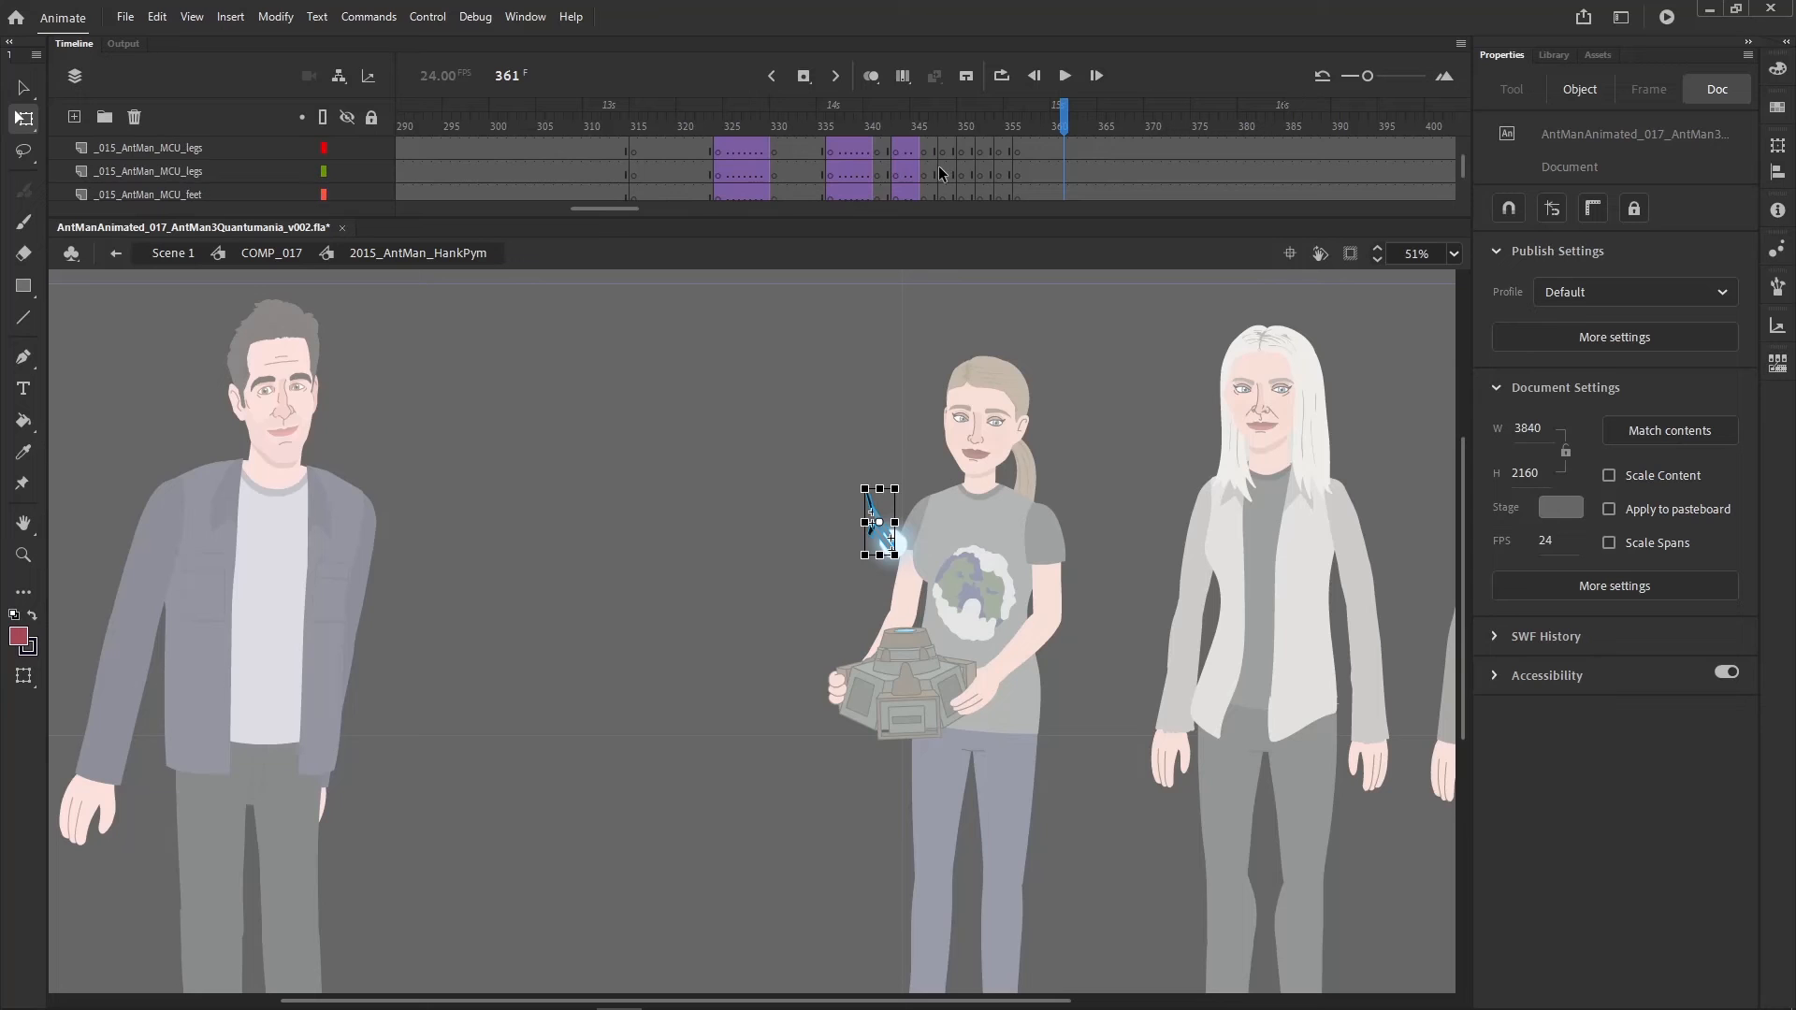
{"action": "scroll", "coordinate": [939, 173], "scroll_direction": "up", "scroll_amount": 5}
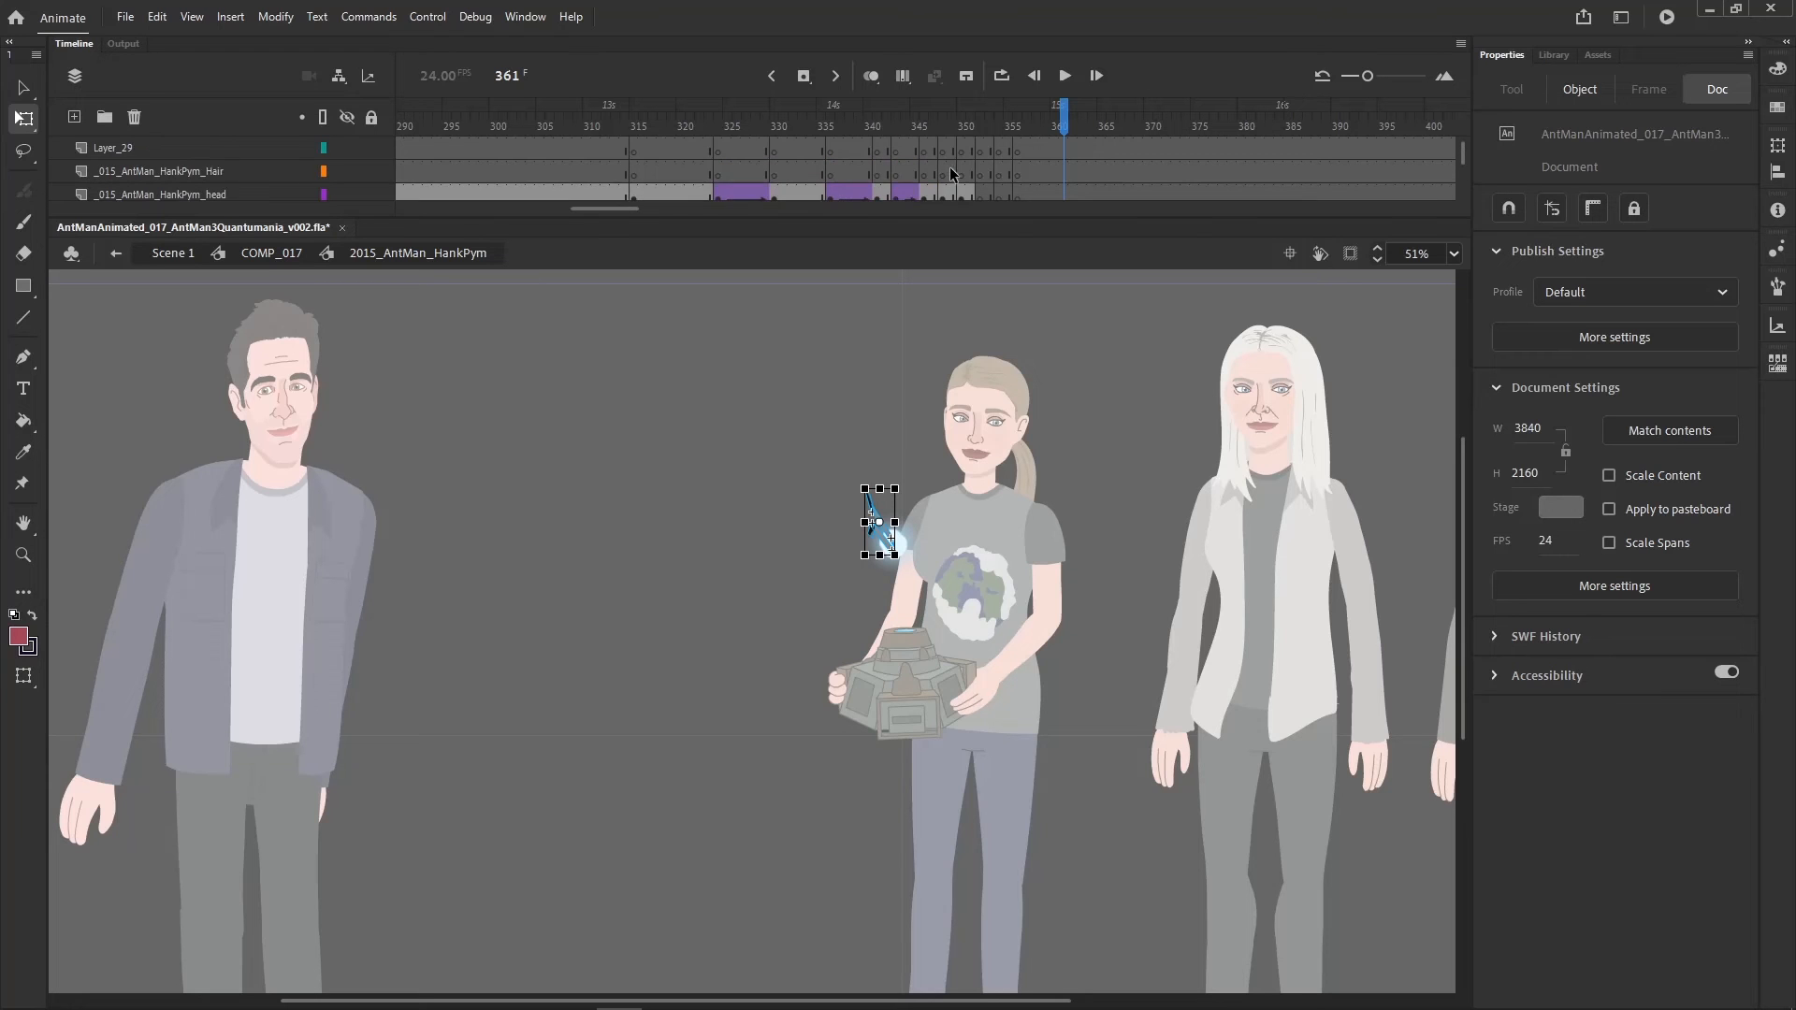
{"action": "scroll", "coordinate": [933, 176], "scroll_direction": "down", "scroll_amount": 4}
{"action": "left_click_drag", "start_coordinate": [932, 188], "coordinate": [1000, 417]}
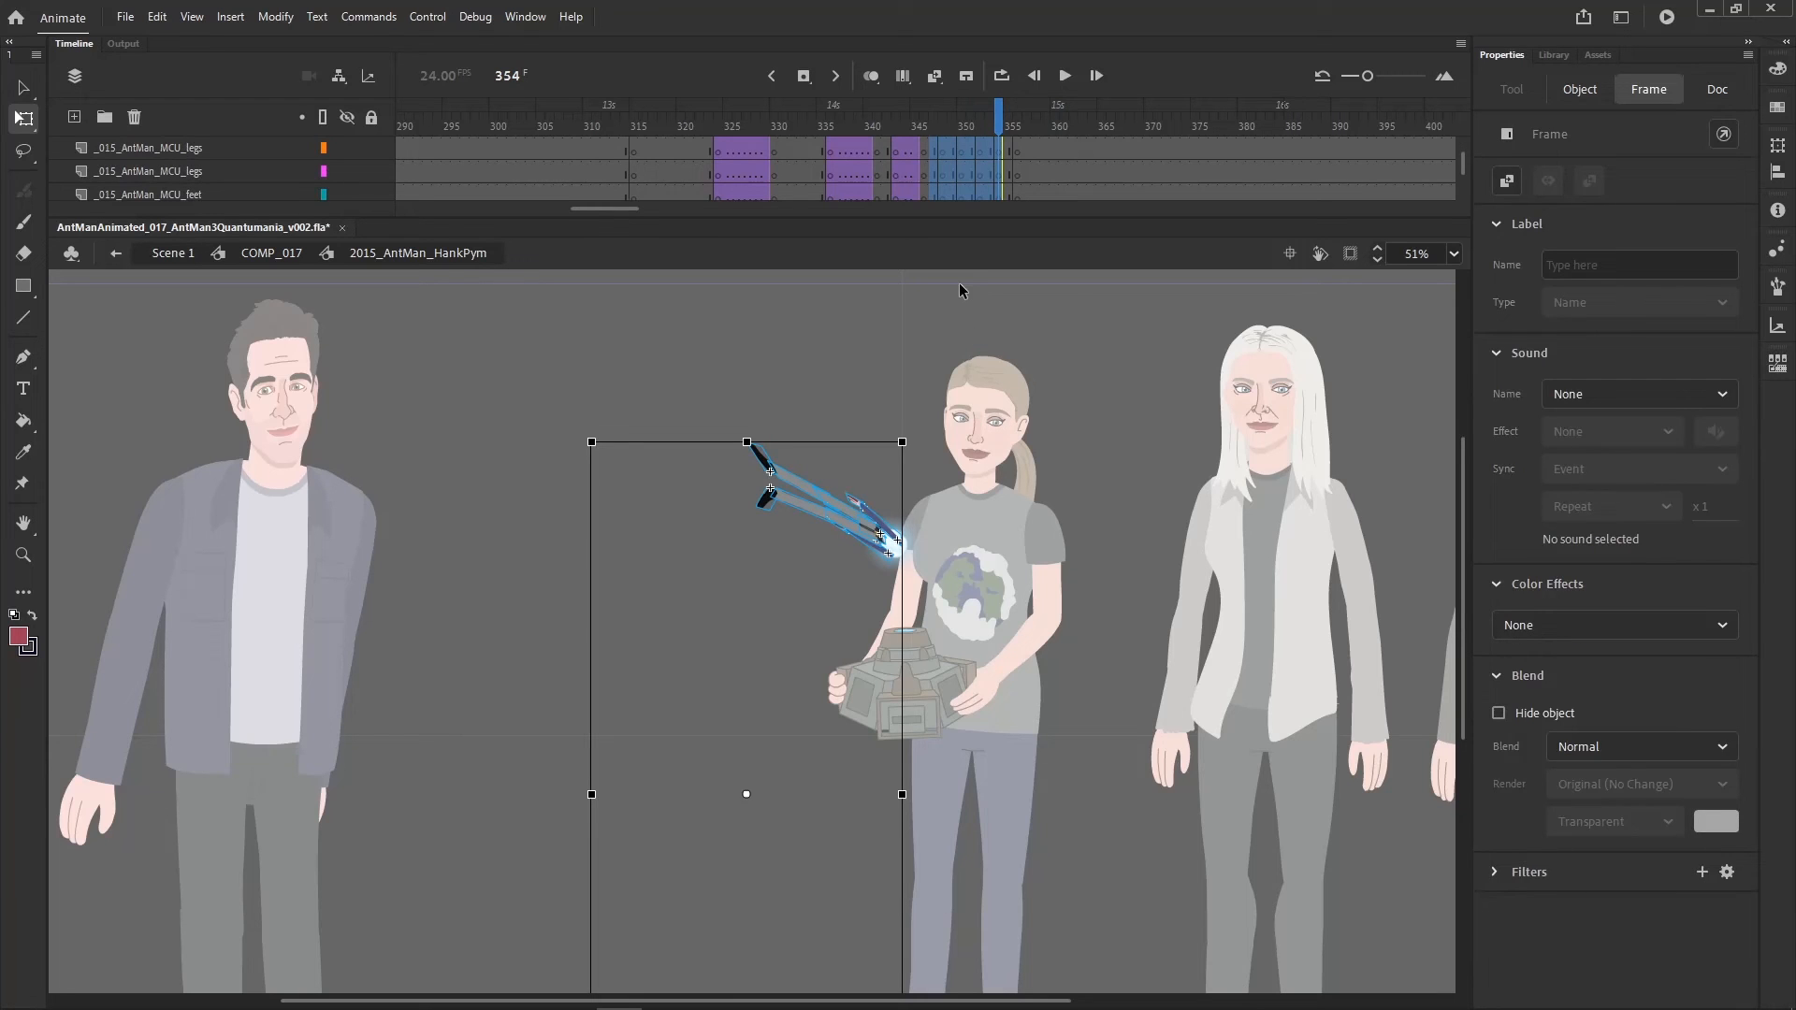
{"action": "key", "text": "F4"}
- Step through frames 349 to 355 close up, checking how the tweened body shrinks into the orb
{"action": "left_click_drag", "start_coordinate": [929, 111], "coordinate": [961, 110]}
{"action": "left_click", "coordinate": [257, 754]}
{"action": "left_click", "coordinate": [23, 554]}
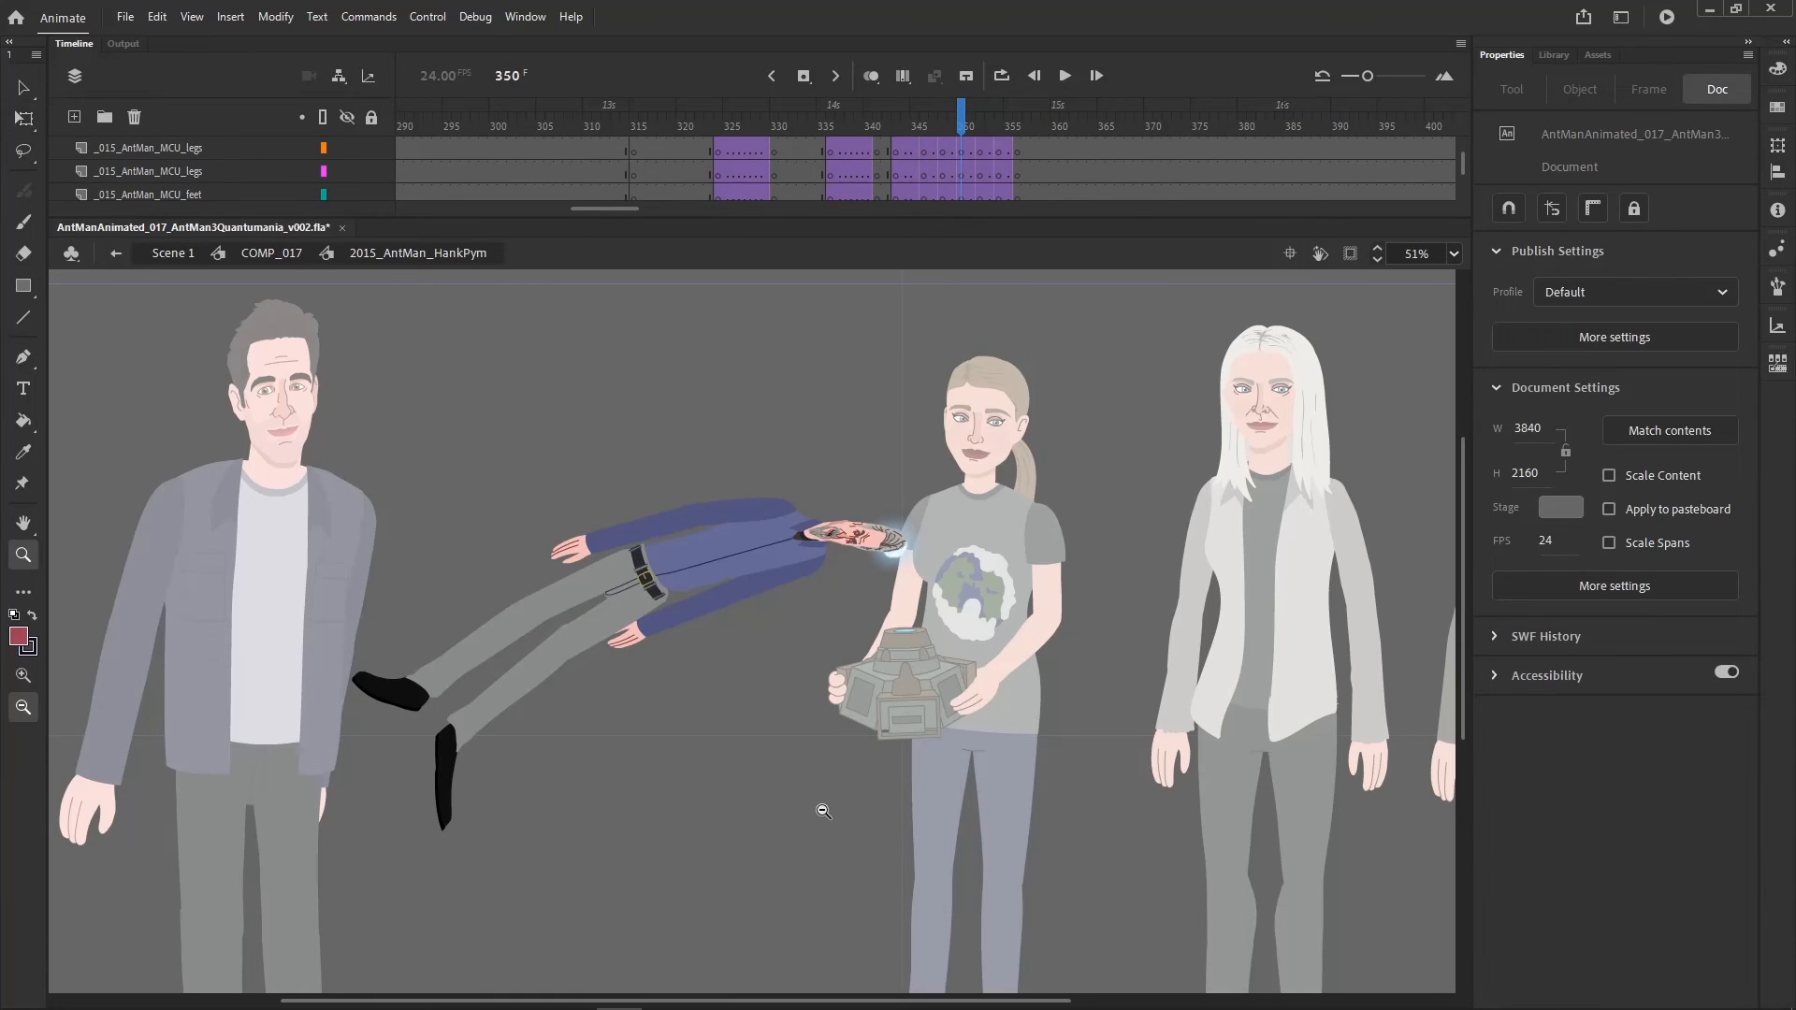
{"action": "left_click", "coordinate": [777, 644], "text": "alt"}
{"action": "key", "text": "period"}
{"action": "key", "text": "period"}
{"action": "key", "text": "period"}
{"action": "key", "text": "period"}
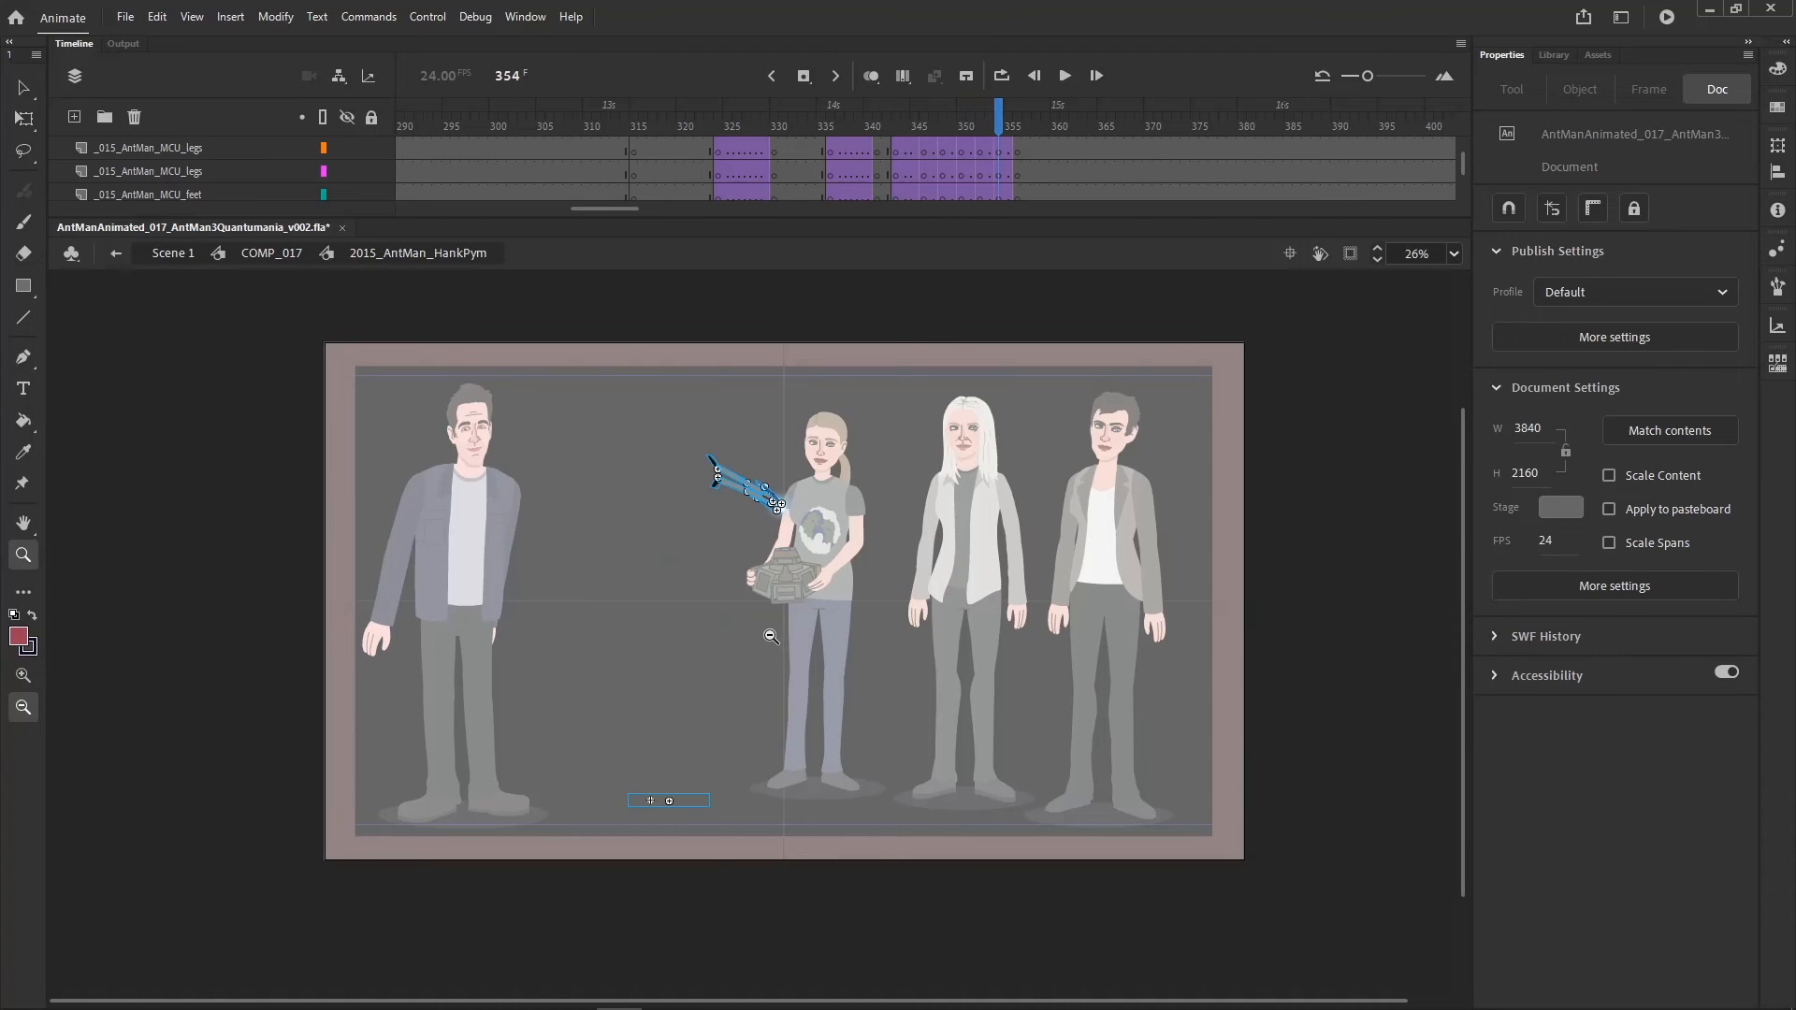
{"action": "left_click_drag", "start_coordinate": [585, 604], "coordinate": [930, 400]}
{"action": "key", "text": "period"}
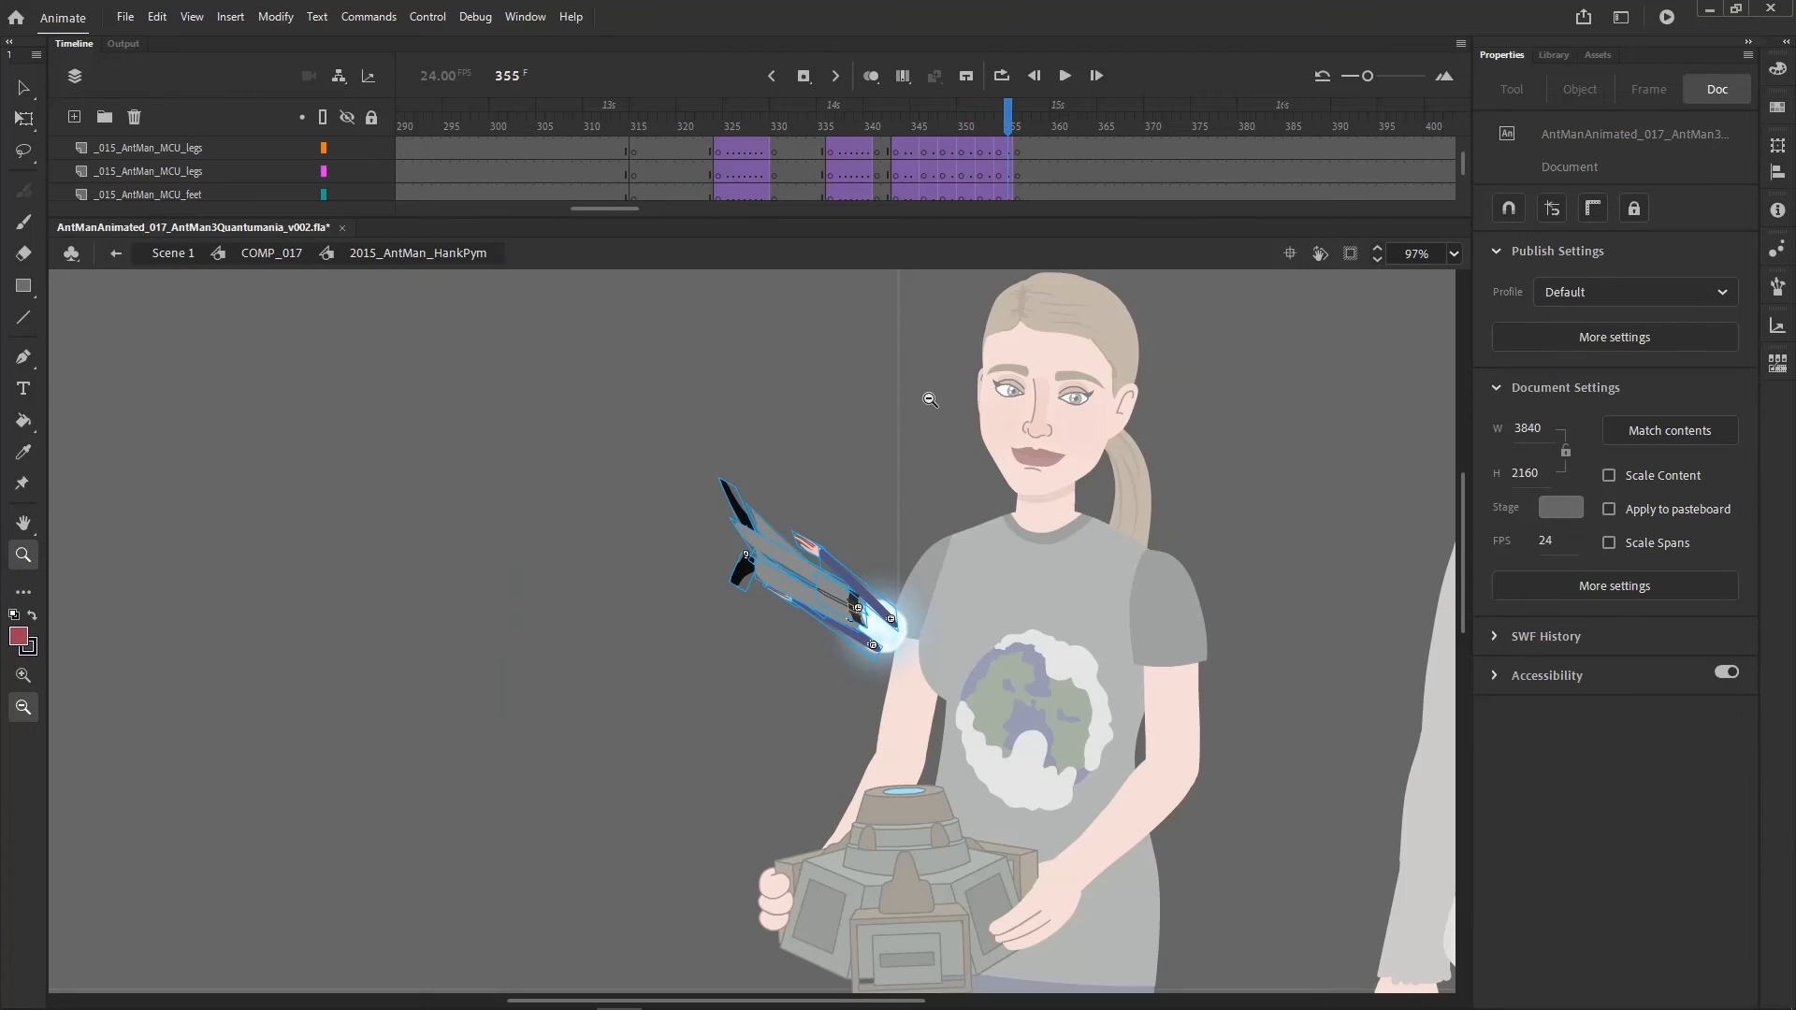
{"action": "key", "text": "comma"}
{"action": "key", "text": "comma"}
{"action": "key", "text": "comma"}
{"action": "key", "text": "comma"}
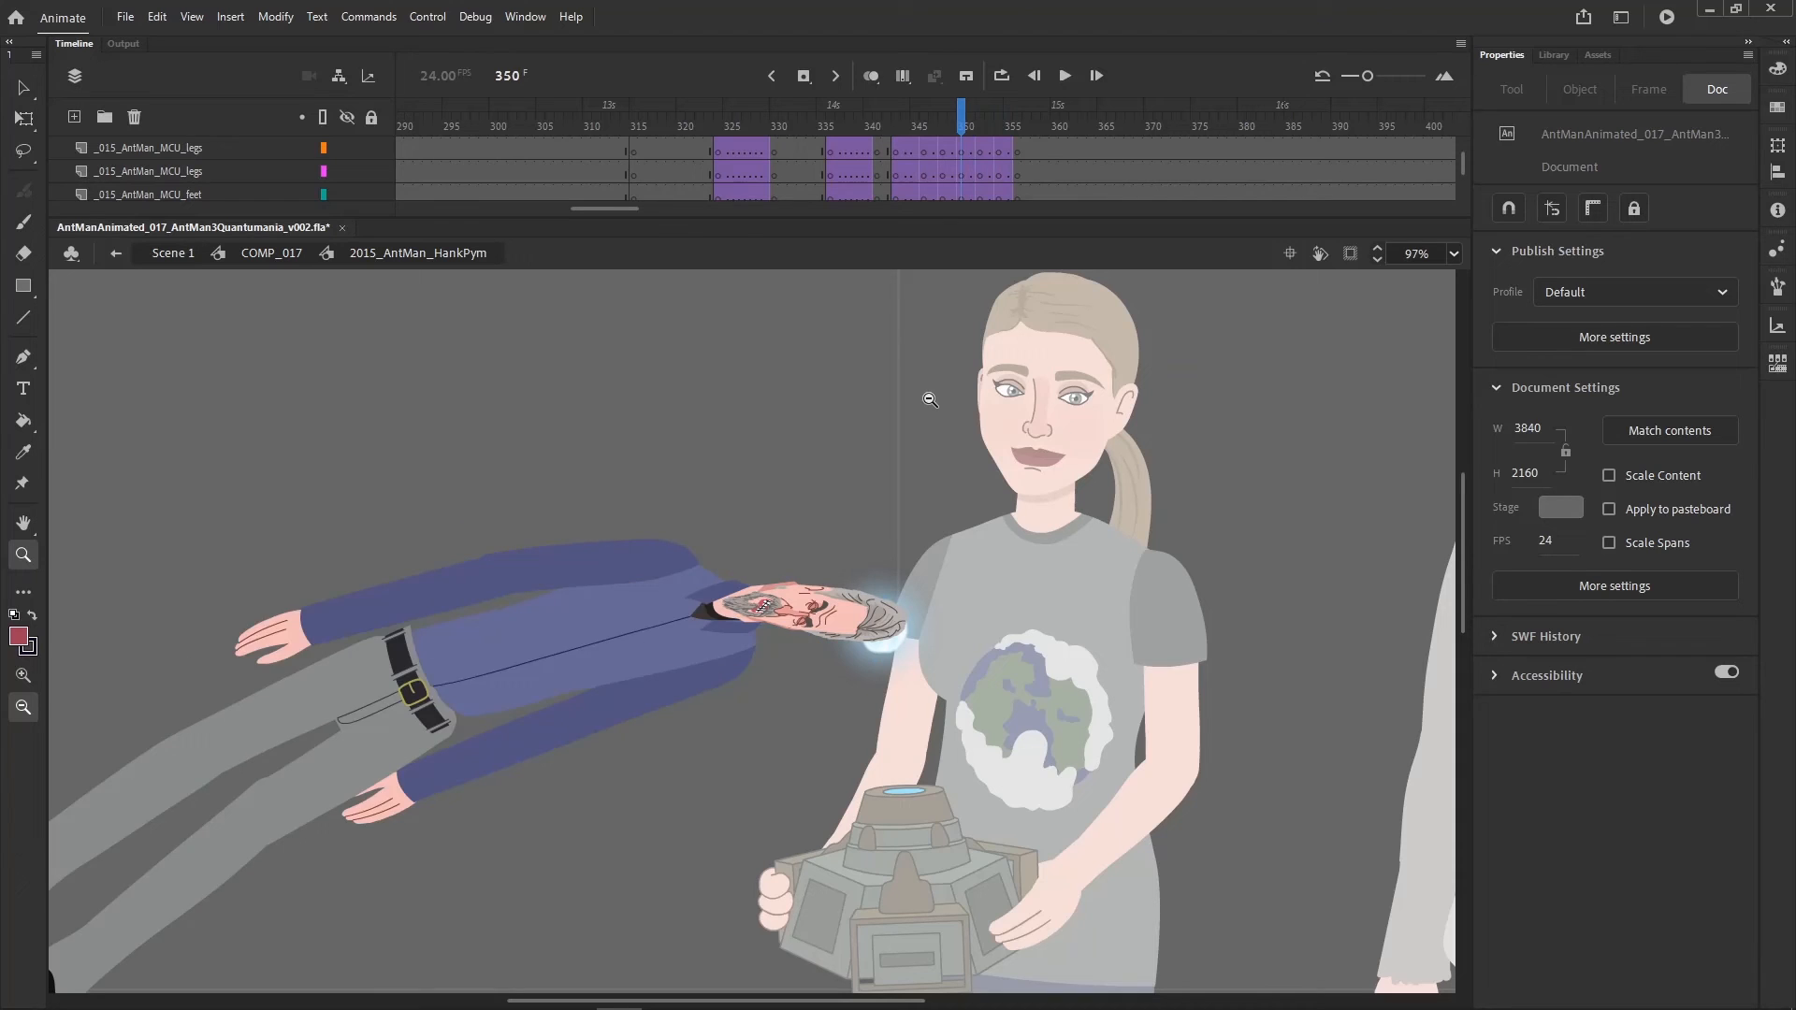
{"action": "key", "text": "period"}
{"action": "key", "text": "period"}
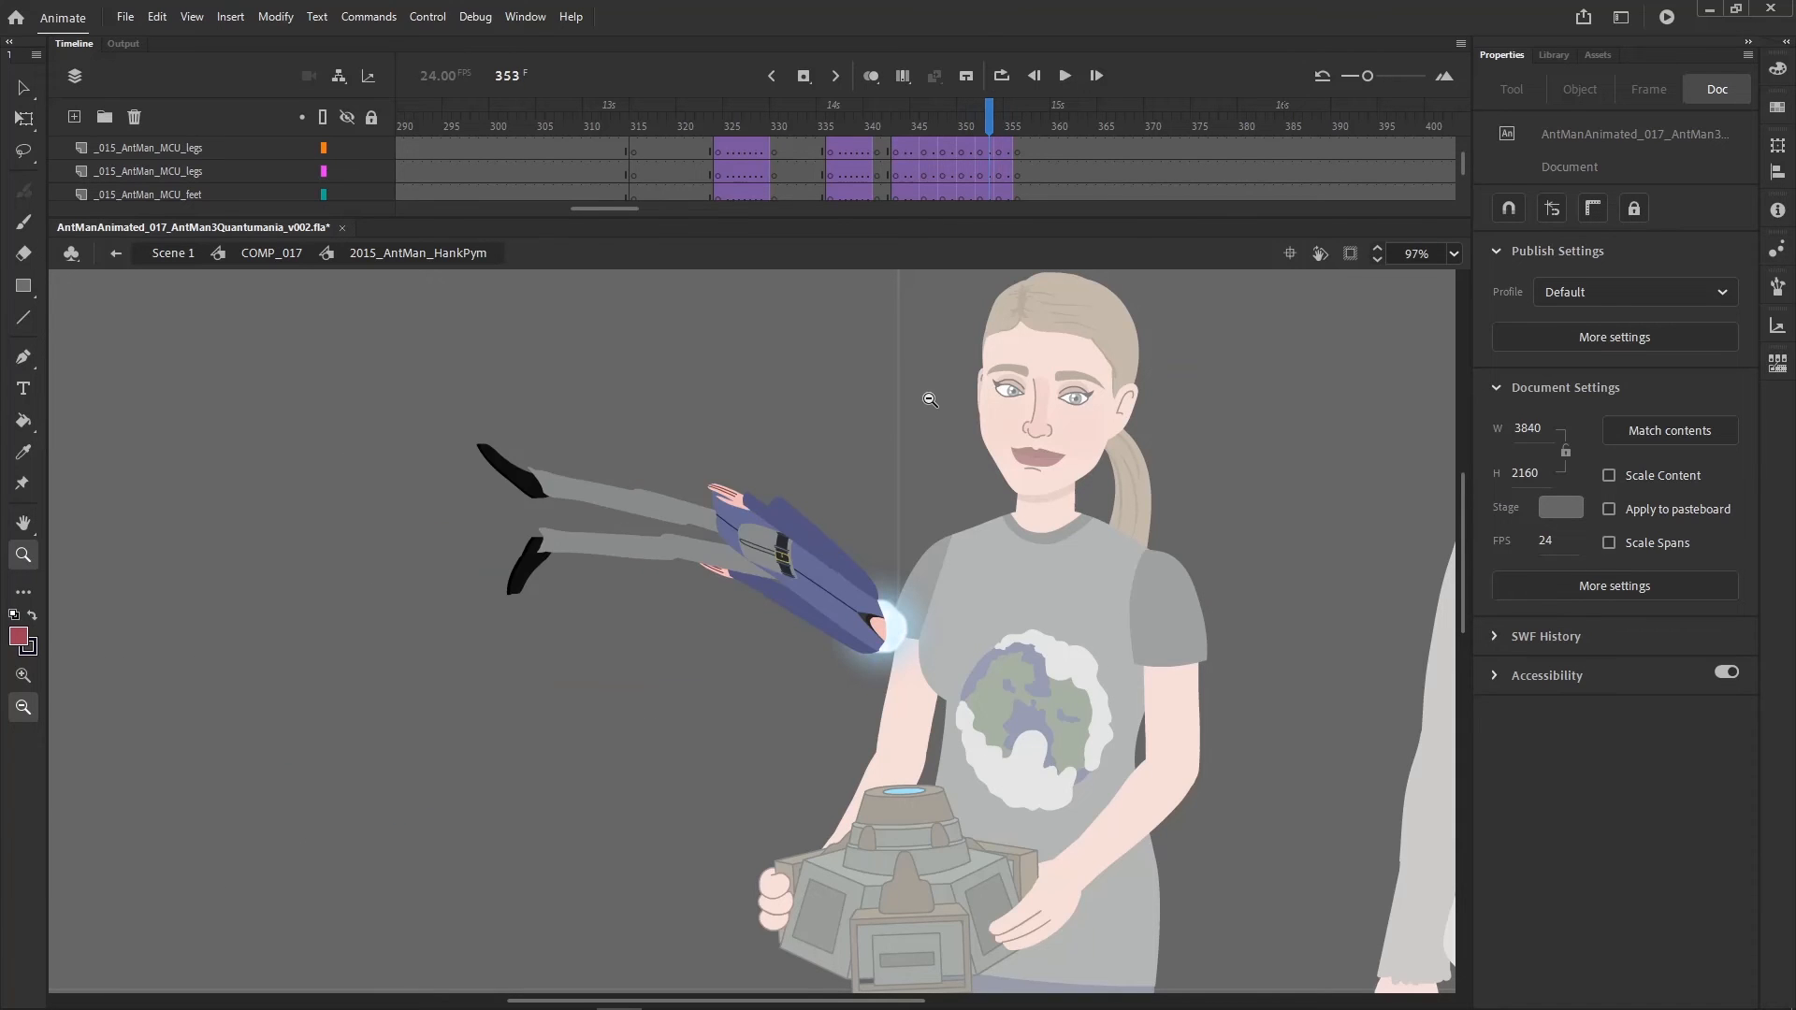
{"action": "key", "text": "comma"}
{"action": "key", "text": "comma"}
{"action": "key", "text": "comma"}
{"action": "key", "text": "comma"}
- Compare frames 347 to 351 around the legs and feet, checking the moment the character leaves the ground
{"action": "left_click", "coordinate": [629, 842]}
{"action": "left_click", "coordinate": [698, 809]}
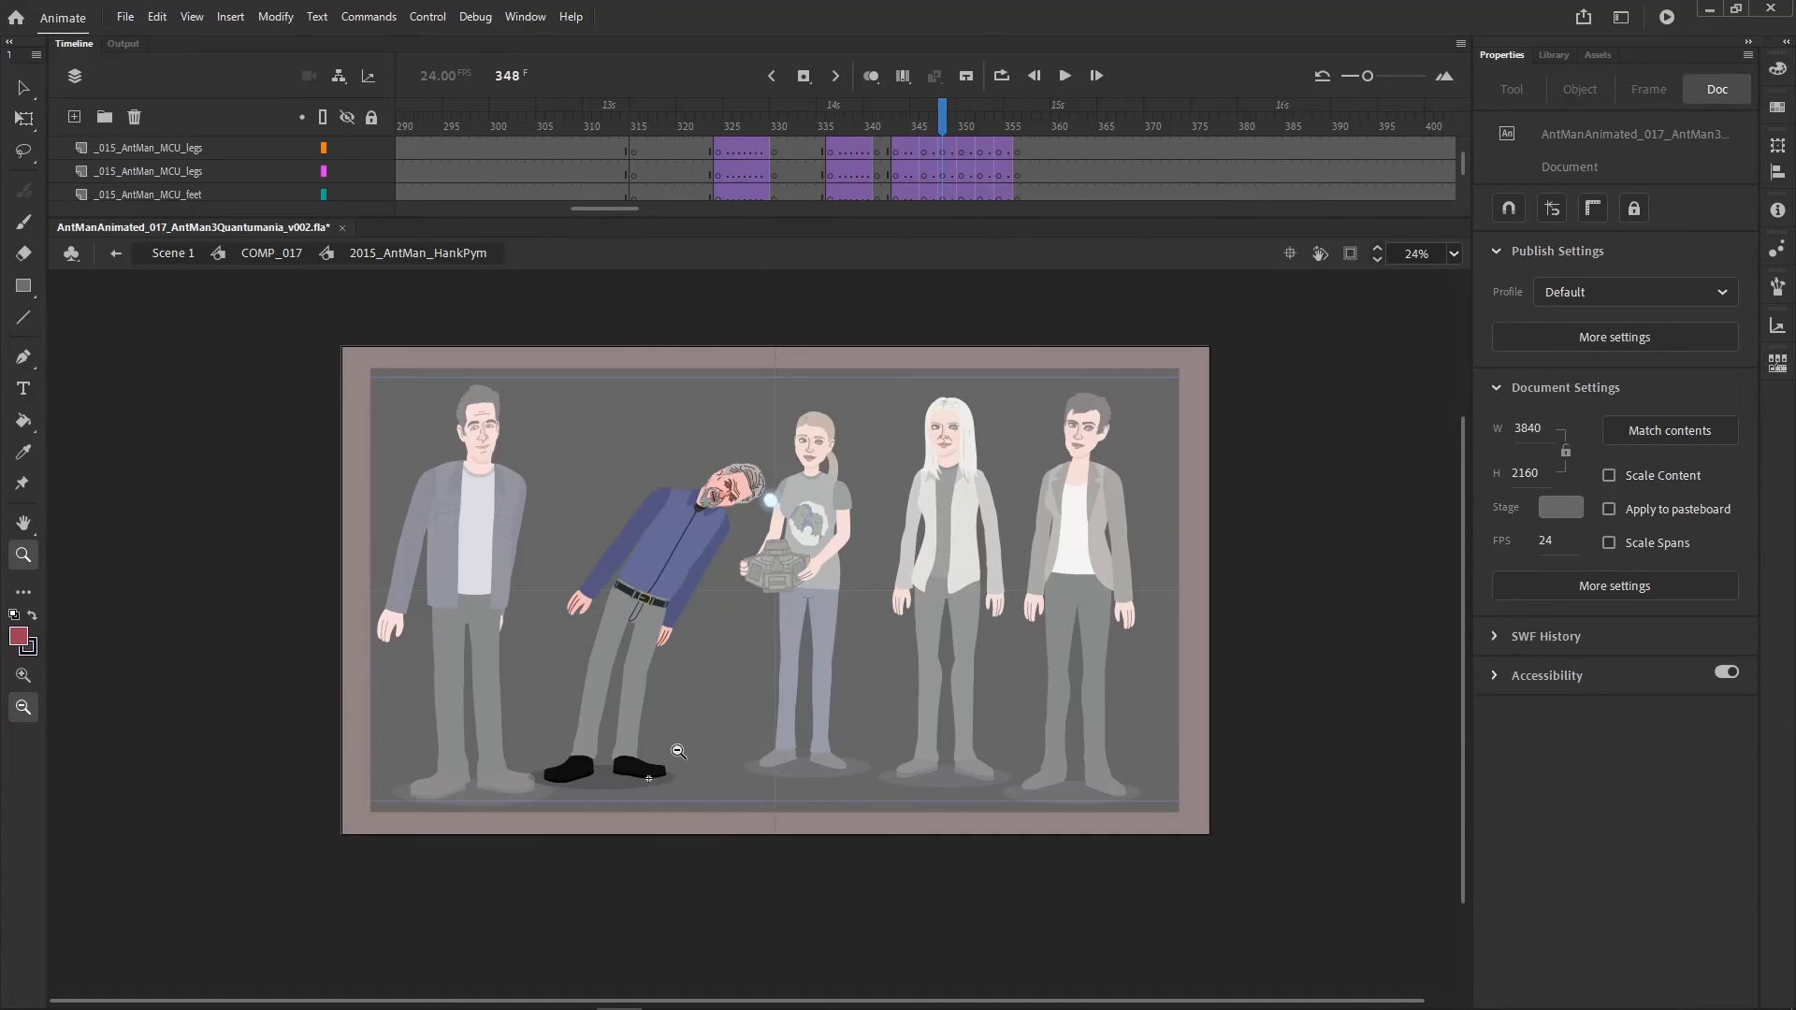
{"action": "left_click_drag", "start_coordinate": [507, 791], "coordinate": [836, 494]}
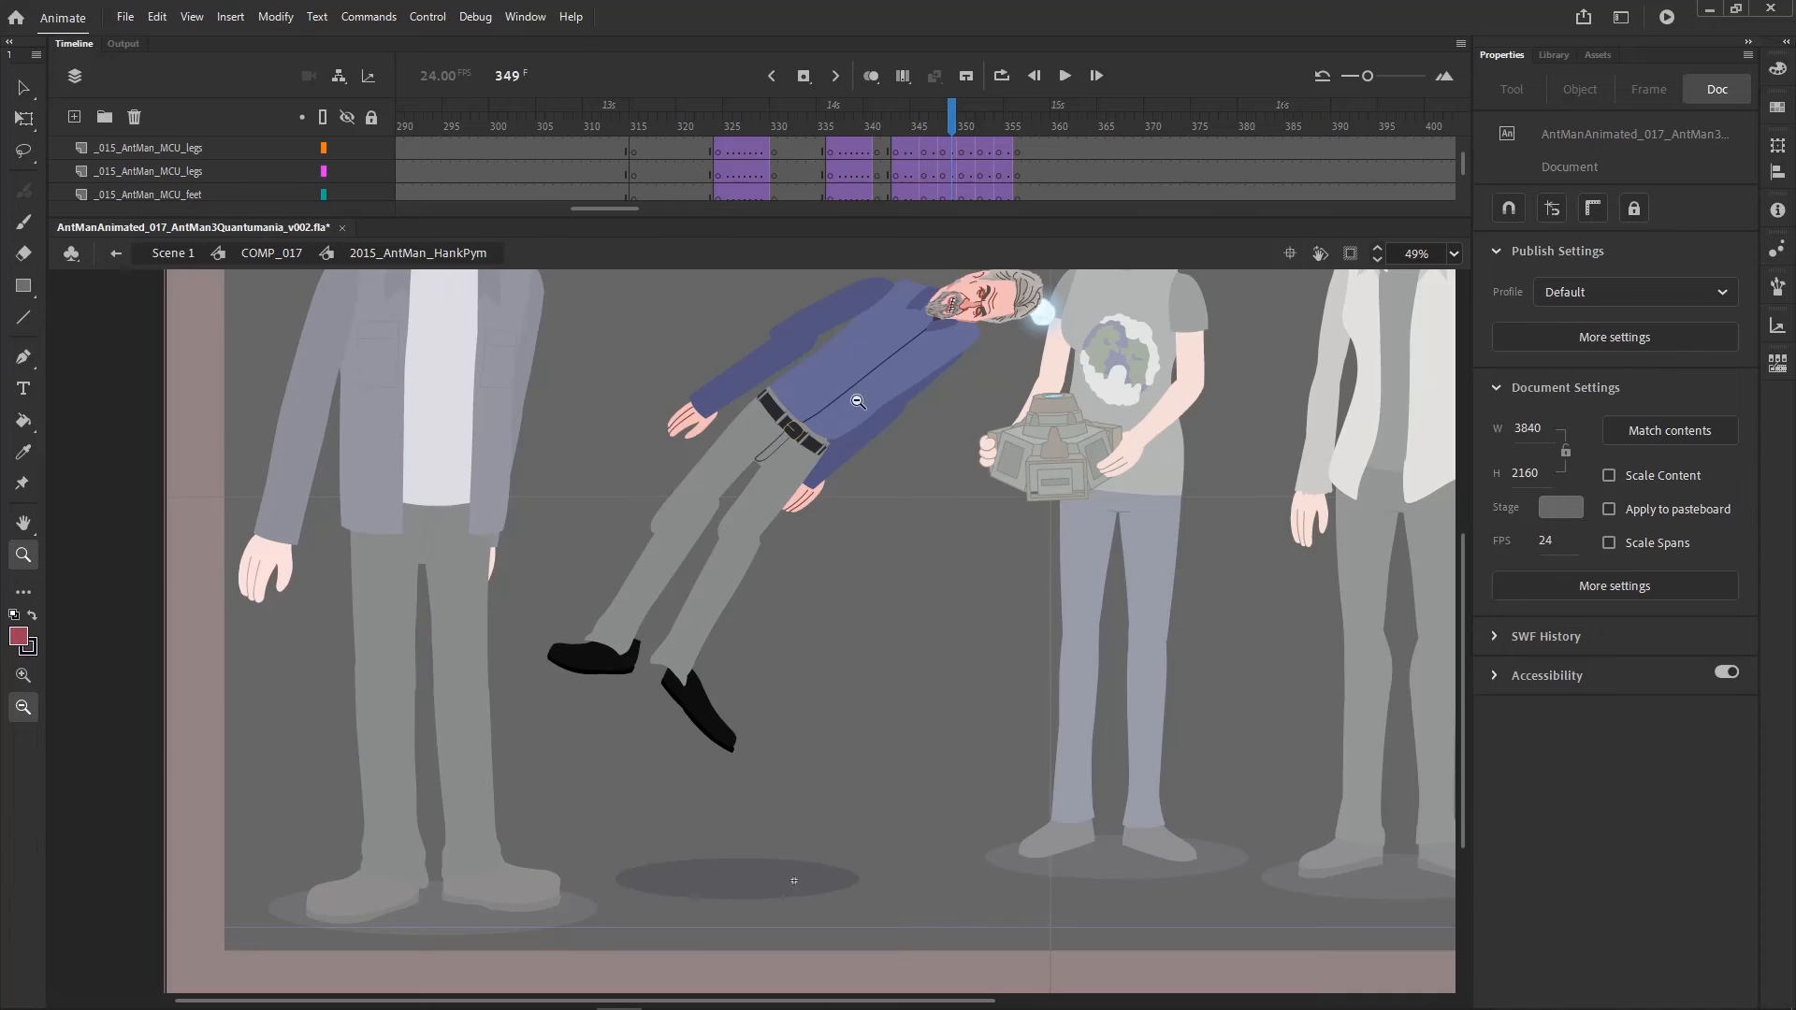
{"action": "left_click", "coordinate": [24, 118]}
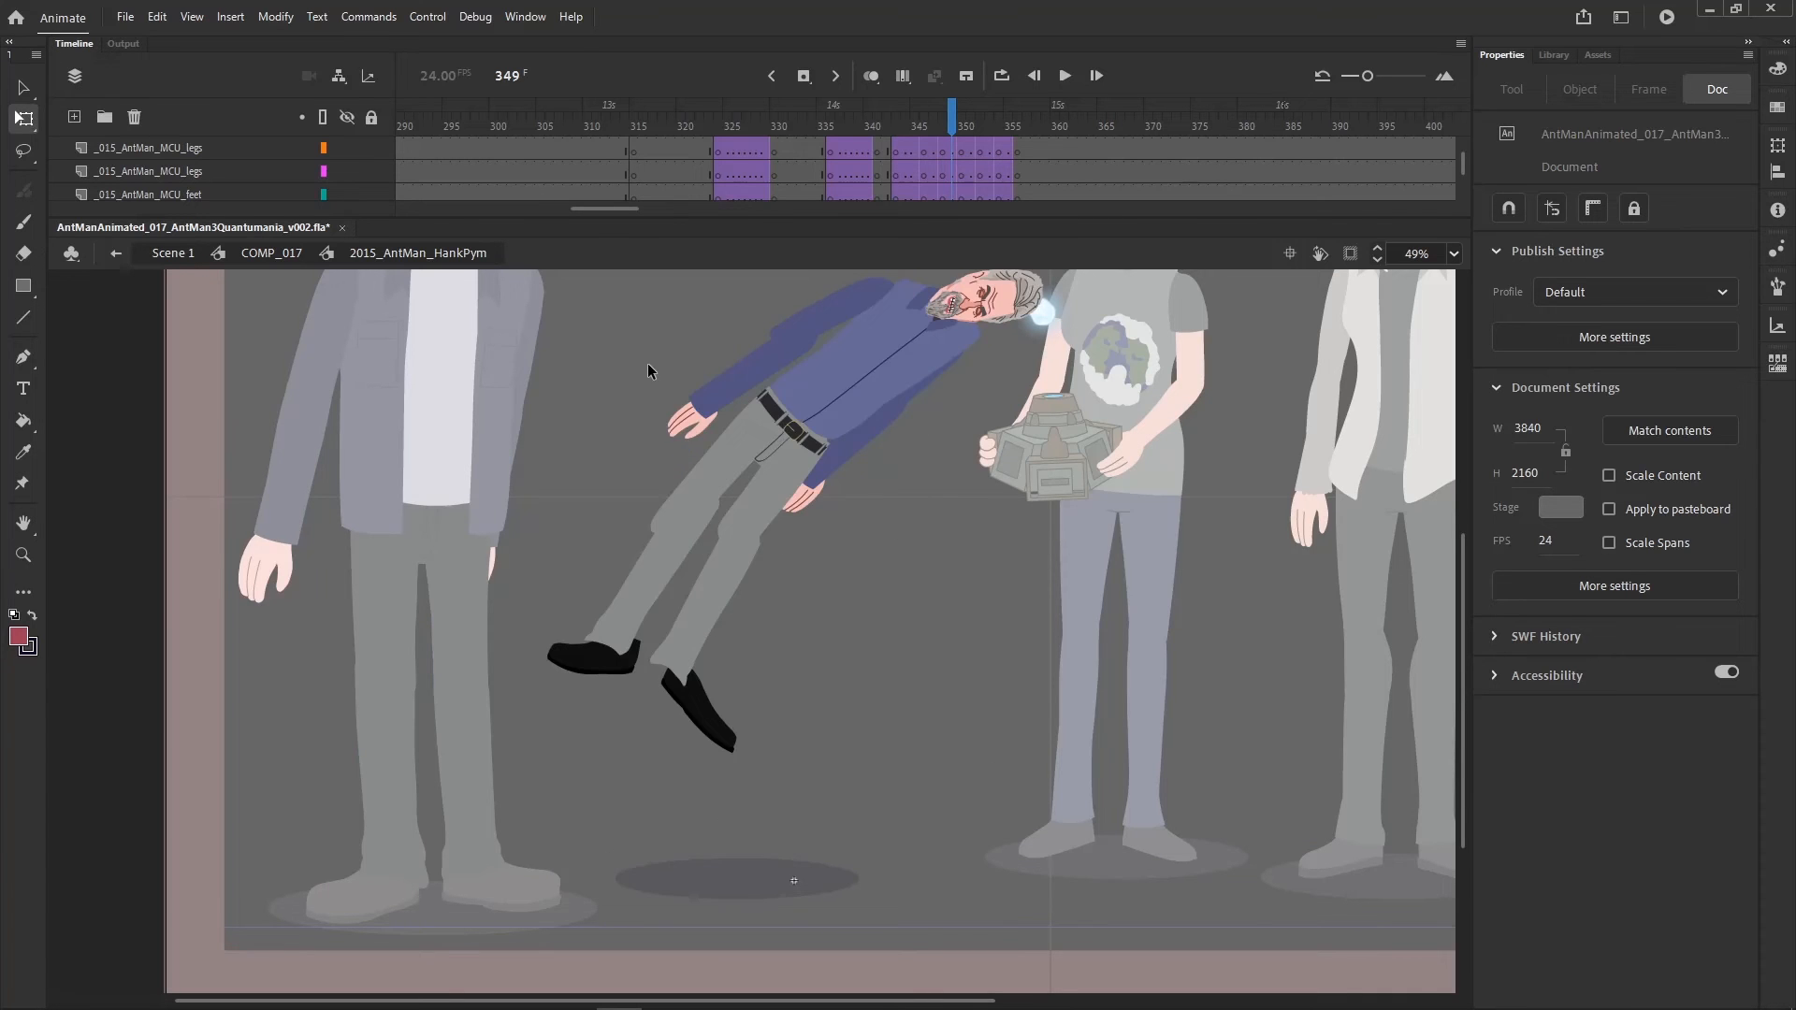
{"action": "key", "text": "comma"}
{"action": "key", "text": "comma"}
{"action": "key", "text": "period"}
{"action": "key", "text": "period"}
{"action": "key", "text": "period"}
{"action": "key", "text": "period"}
{"action": "key", "text": "comma"}
{"action": "key", "text": "comma"}
{"action": "key", "text": "comma"}
{"action": "key", "text": "comma"}
{"action": "key", "text": "comma"}
{"action": "key", "text": "period"}
{"action": "key", "text": "period"}
{"action": "key", "text": "comma"}
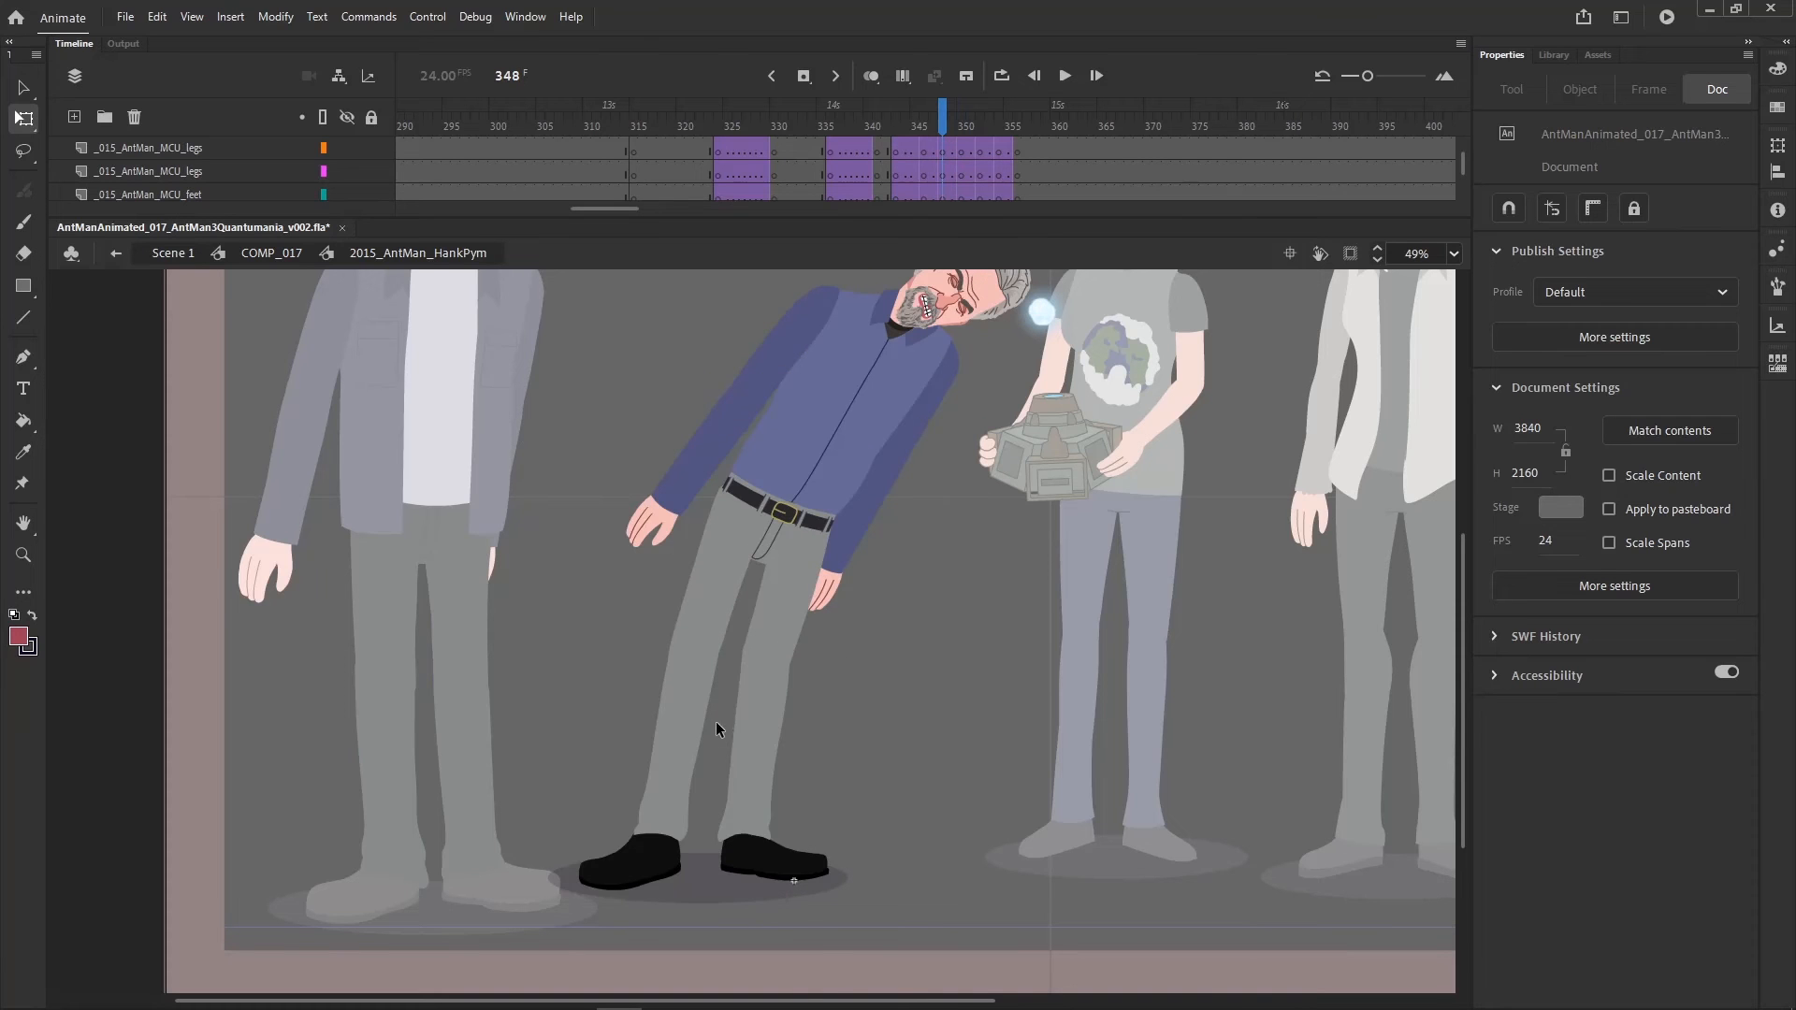
{"action": "left_click", "coordinate": [742, 746]}
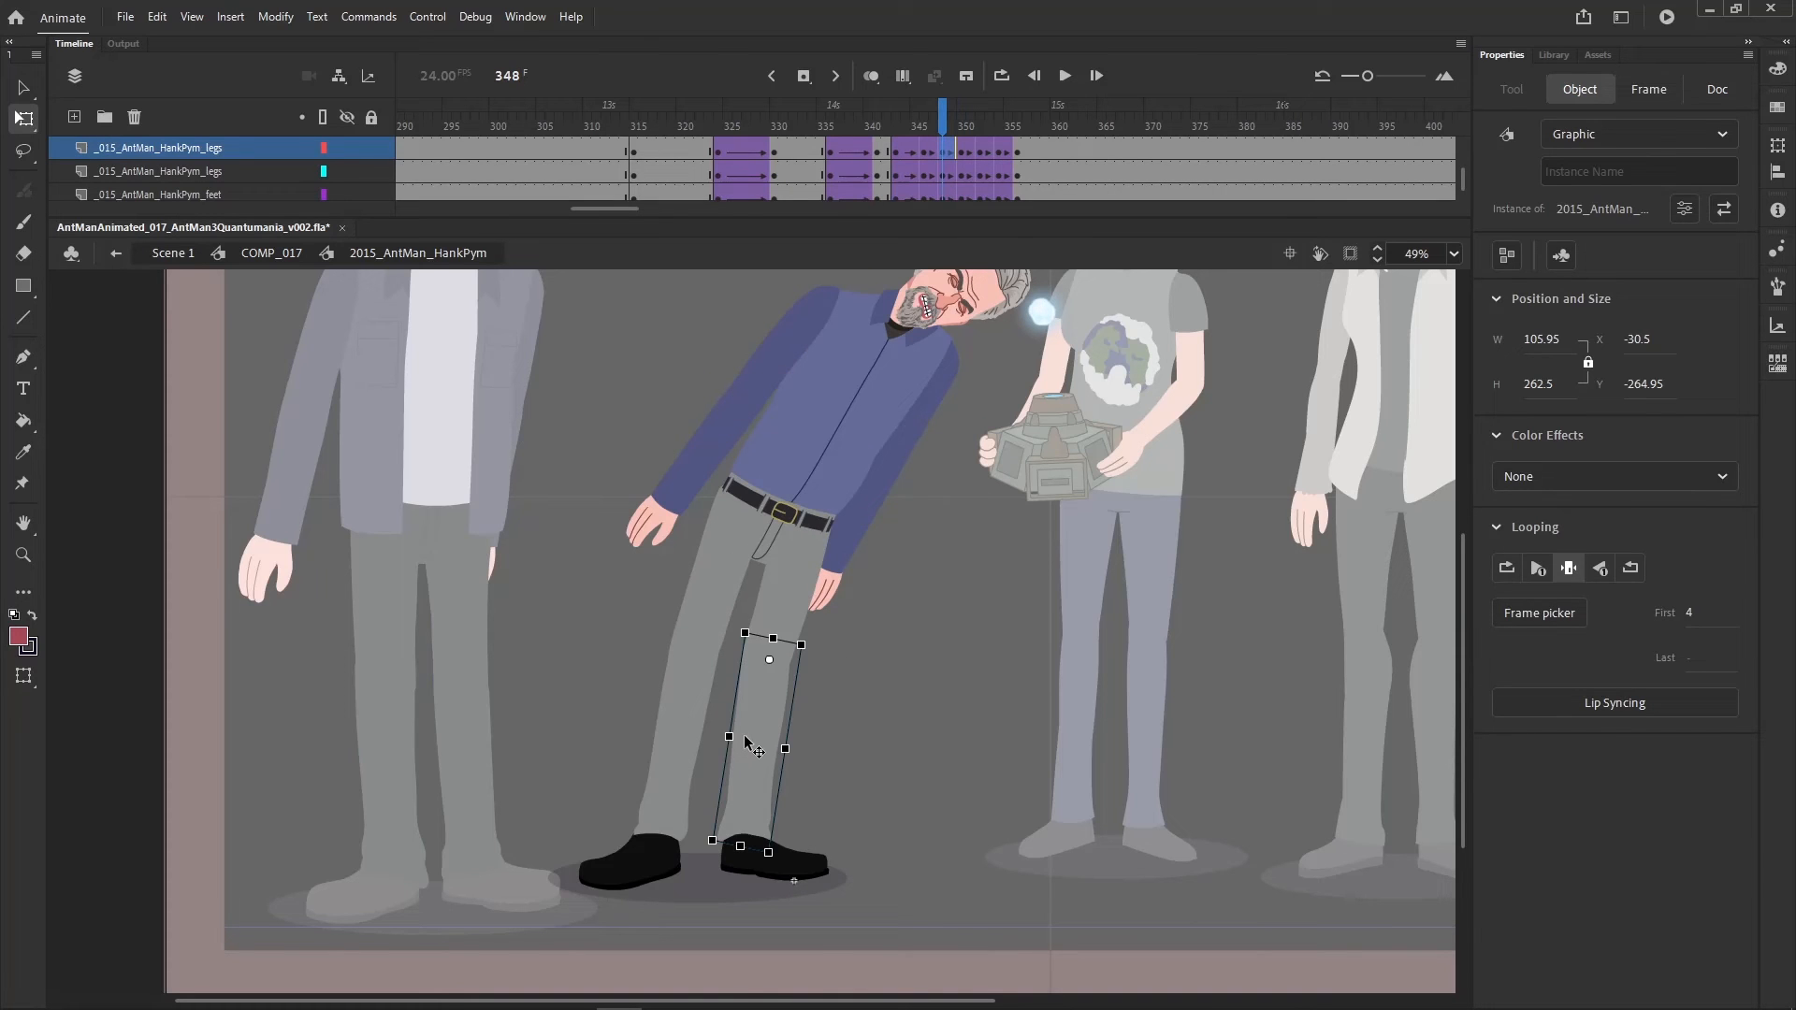
{"action": "key", "text": "period"}
{"action": "key", "text": "period"}
{"action": "left_click", "coordinate": [687, 441]}
{"action": "key", "text": "comma"}
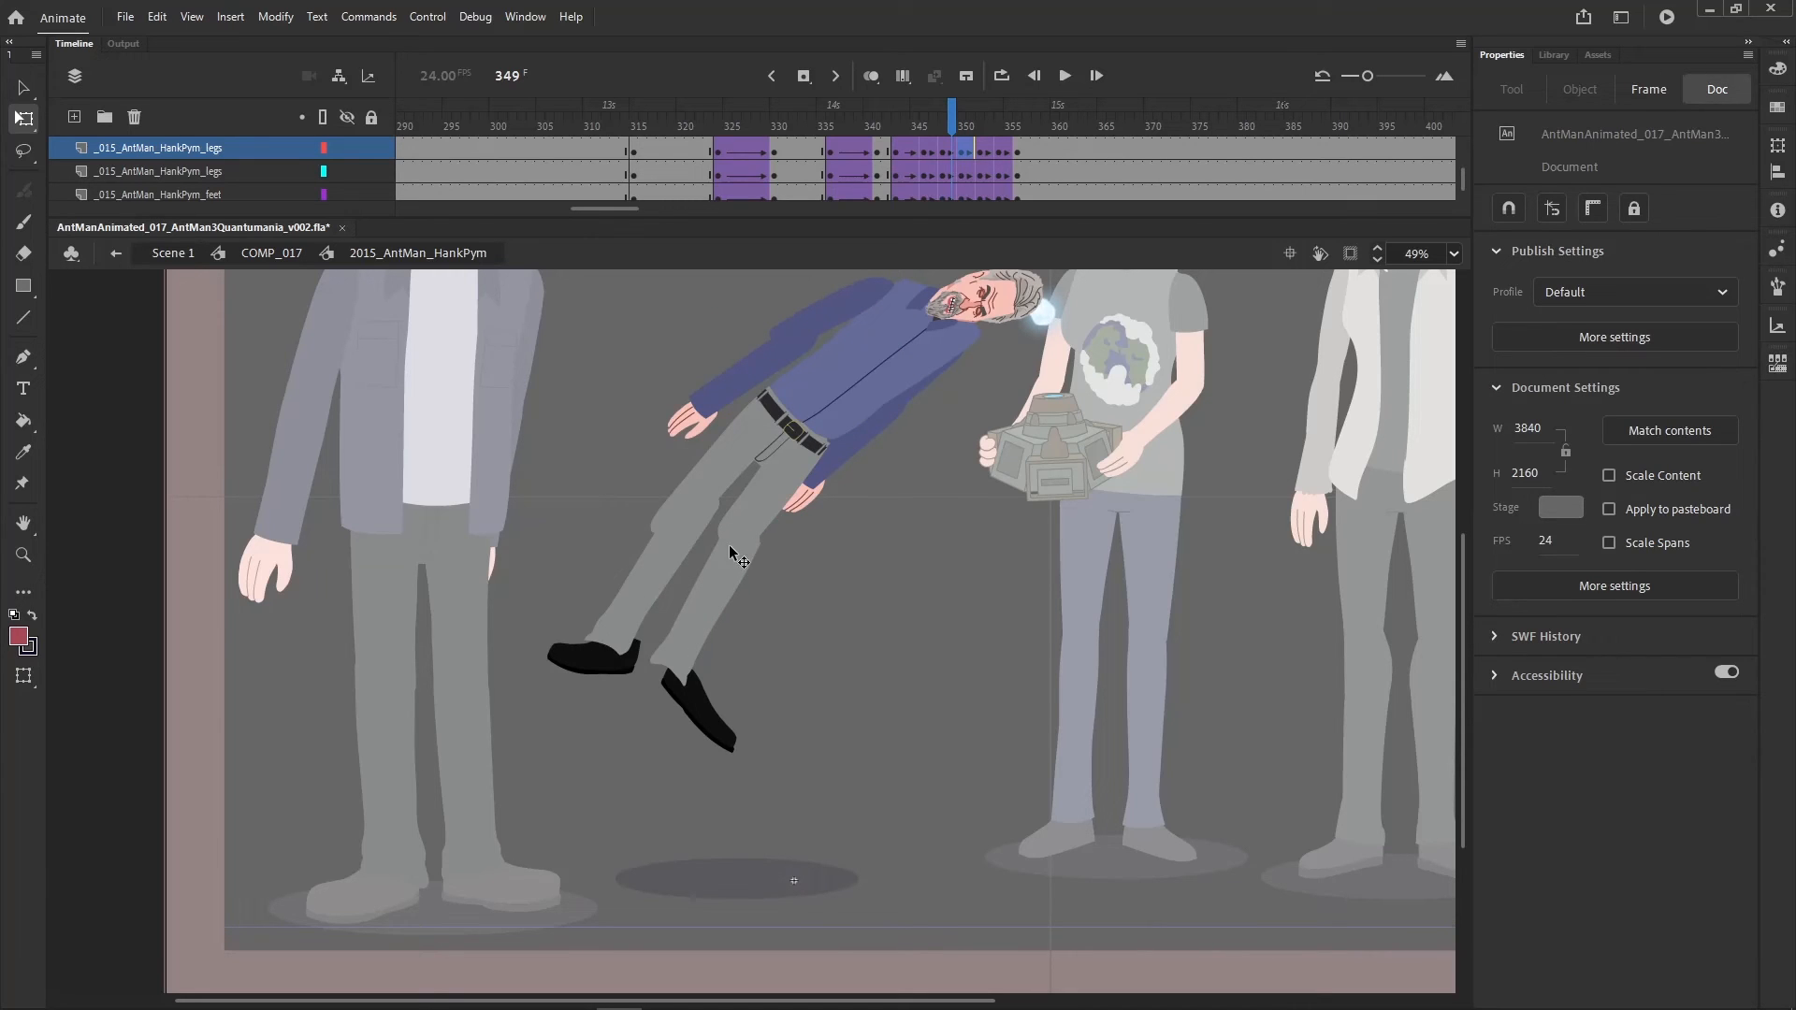
{"action": "key", "text": "comma"}
{"action": "key", "text": "comma"}
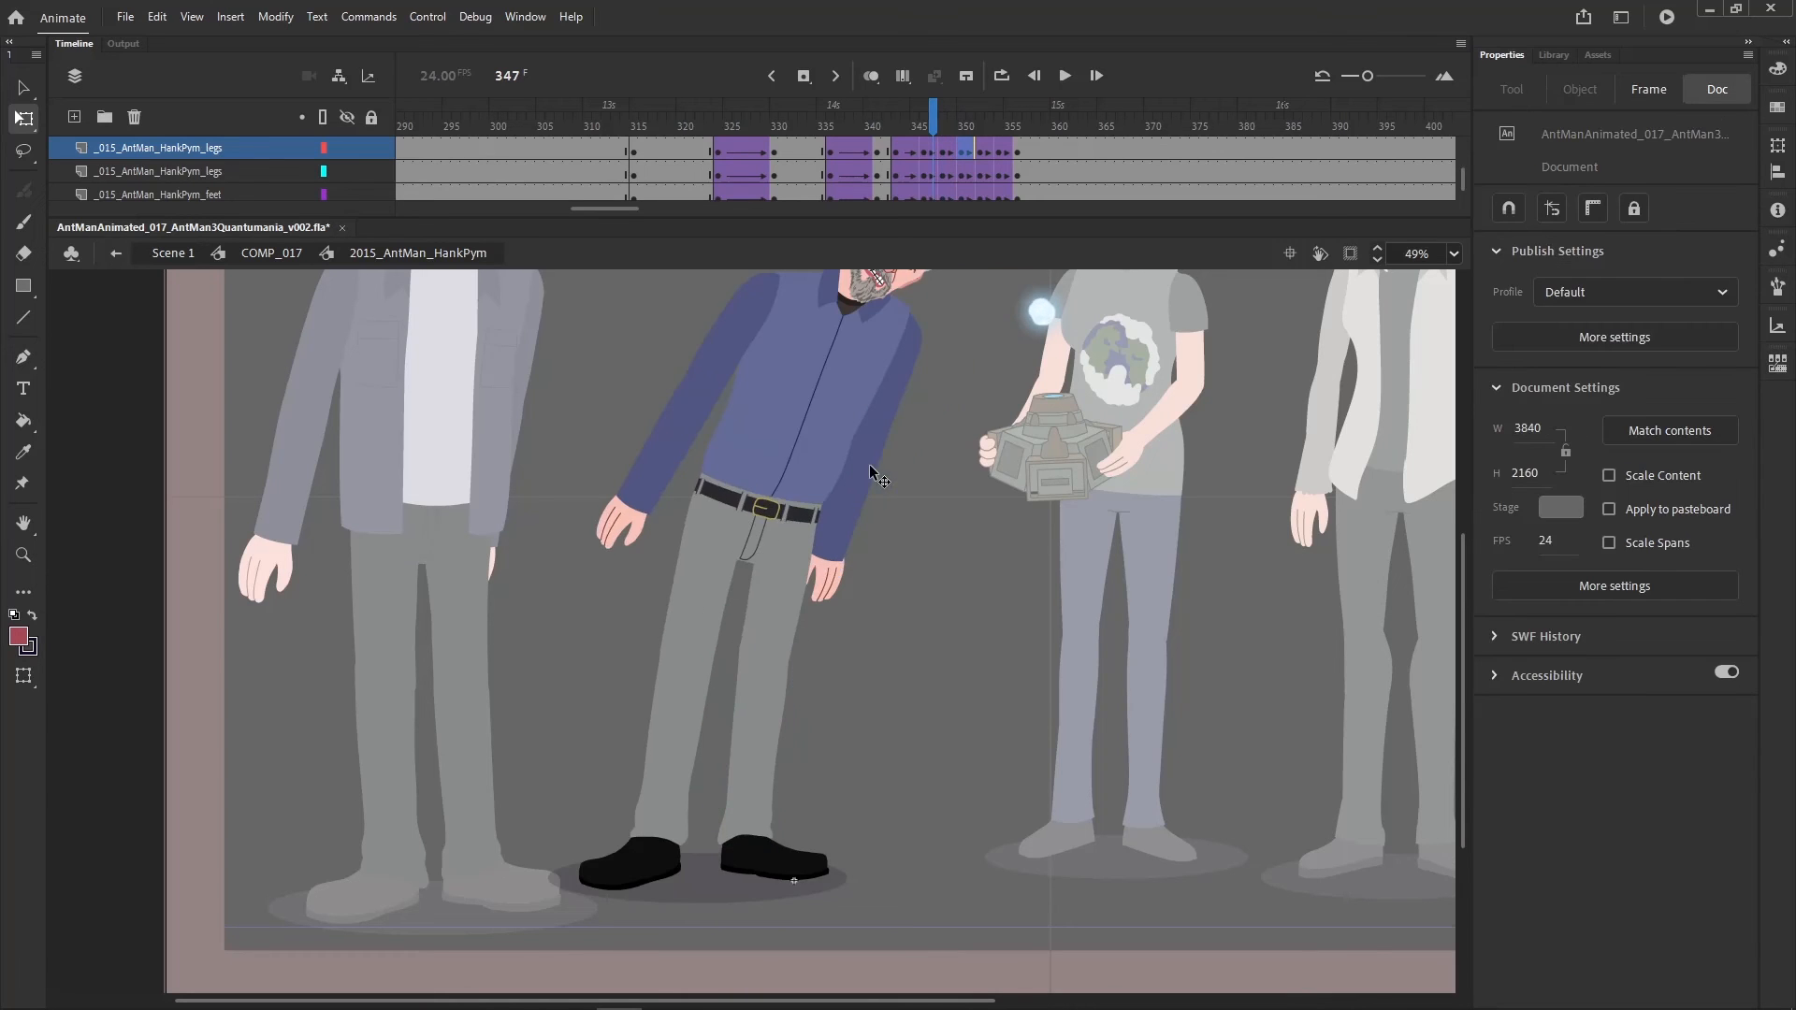
{"action": "key", "text": "period"}
{"action": "key", "text": "period"}
{"action": "key", "text": "period"}
{"action": "key", "text": "period"}
- Return to COMP_017 and step through frames 346 to 352, comparing the grey-haired character's pull with the dark-haired man's
{"action": "double_click", "coordinate": [996, 598]}
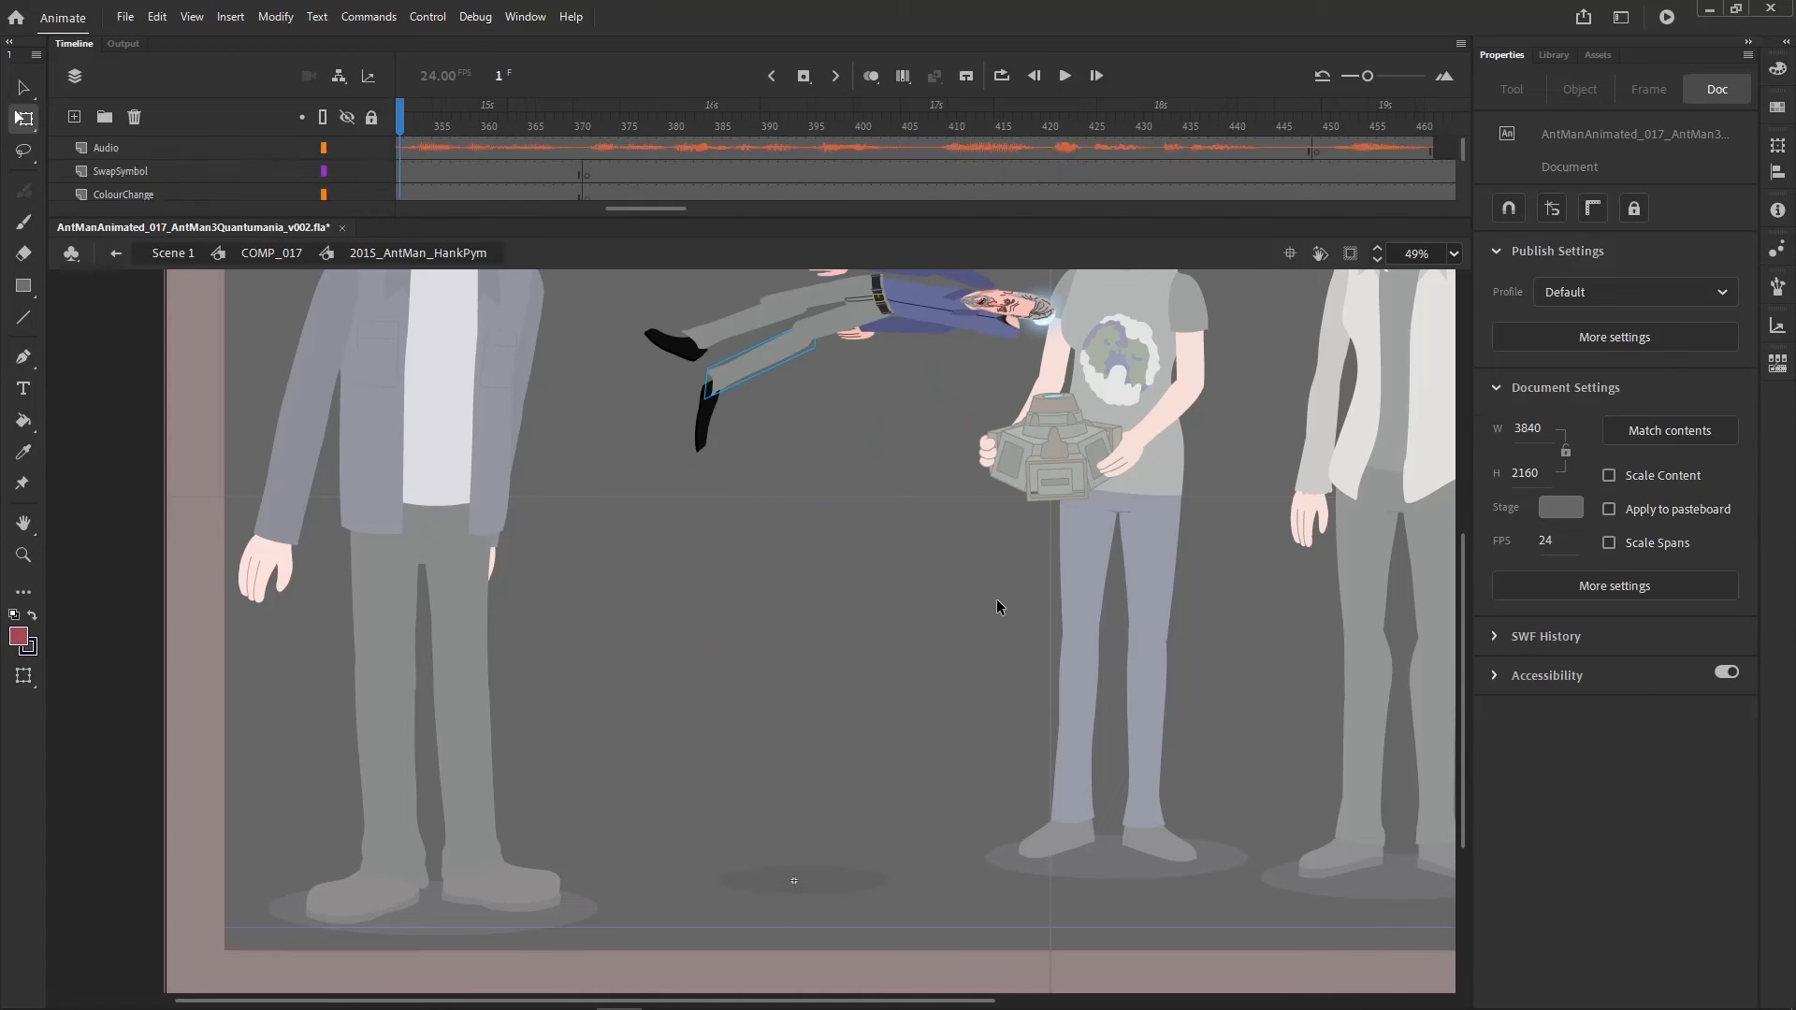
{"action": "left_click", "coordinate": [23, 556]}
{"action": "left_click", "coordinate": [774, 644], "text": "alt"}
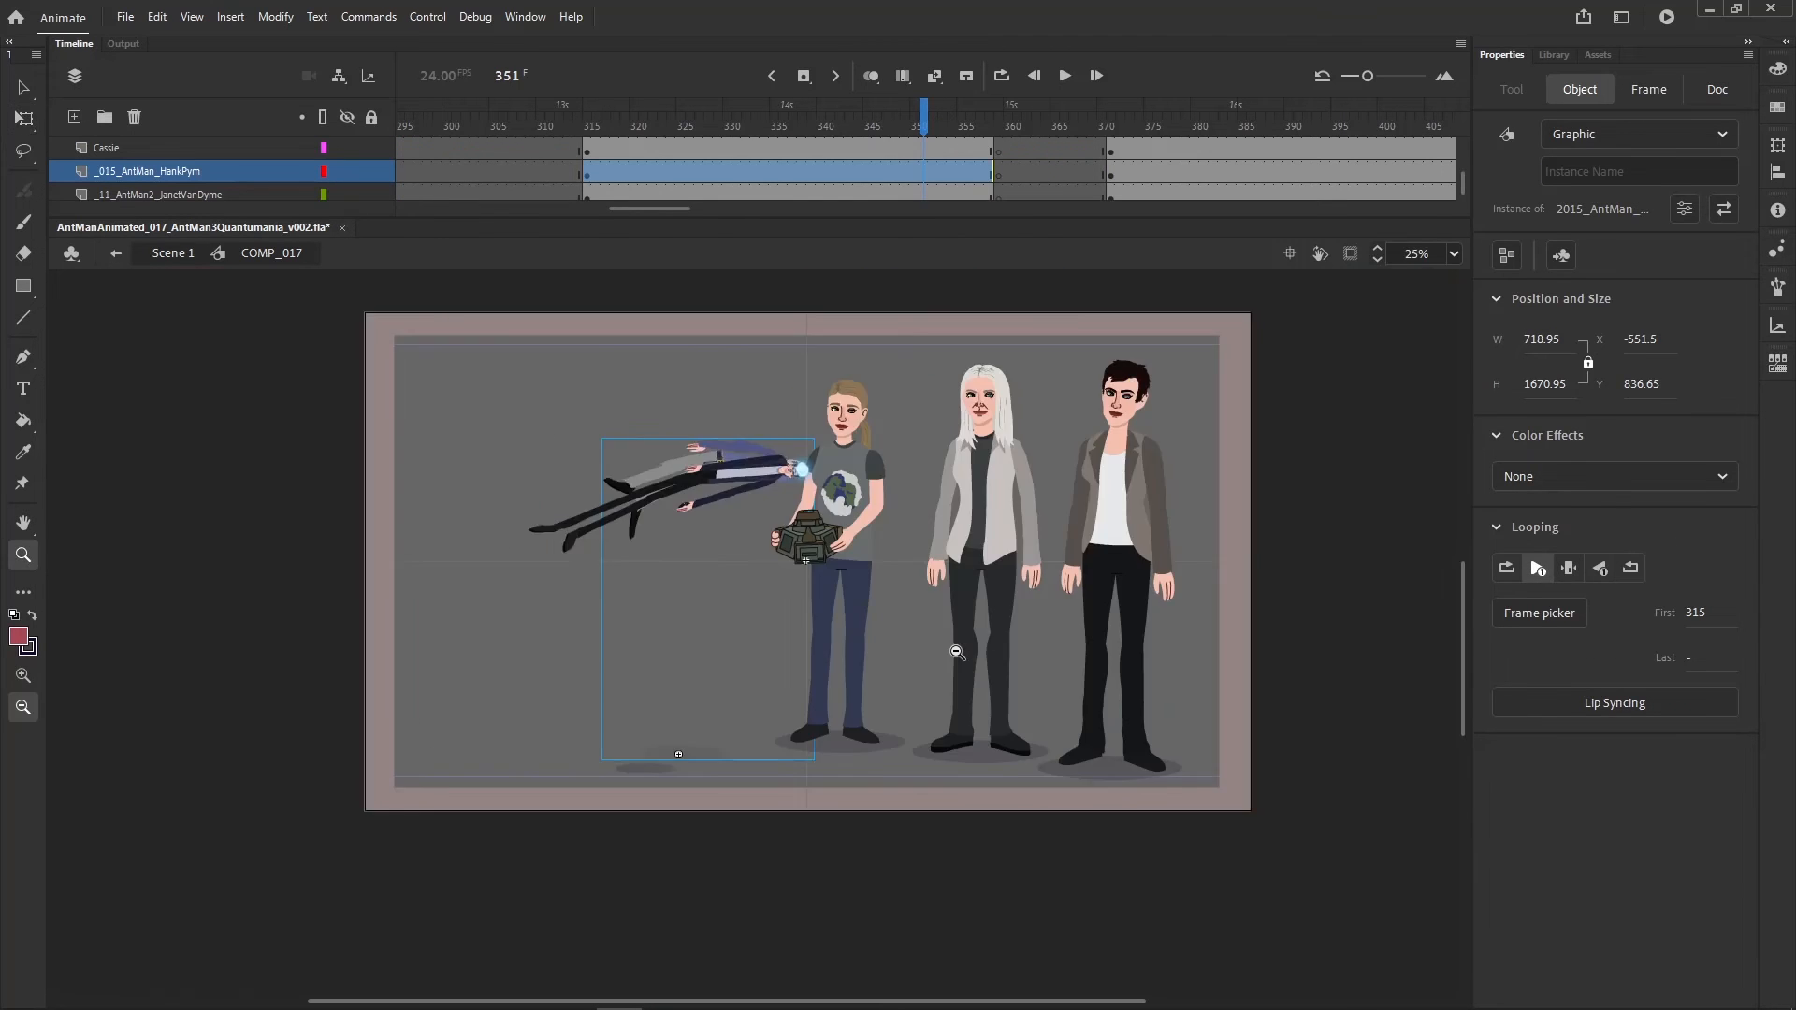
{"action": "key", "text": "comma"}
{"action": "key", "text": "comma"}
{"action": "key", "text": "comma"}
{"action": "key", "text": "period"}
{"action": "key", "text": "period"}
{"action": "key", "text": "period"}
{"action": "key", "text": "period"}
{"action": "key", "text": "period"}
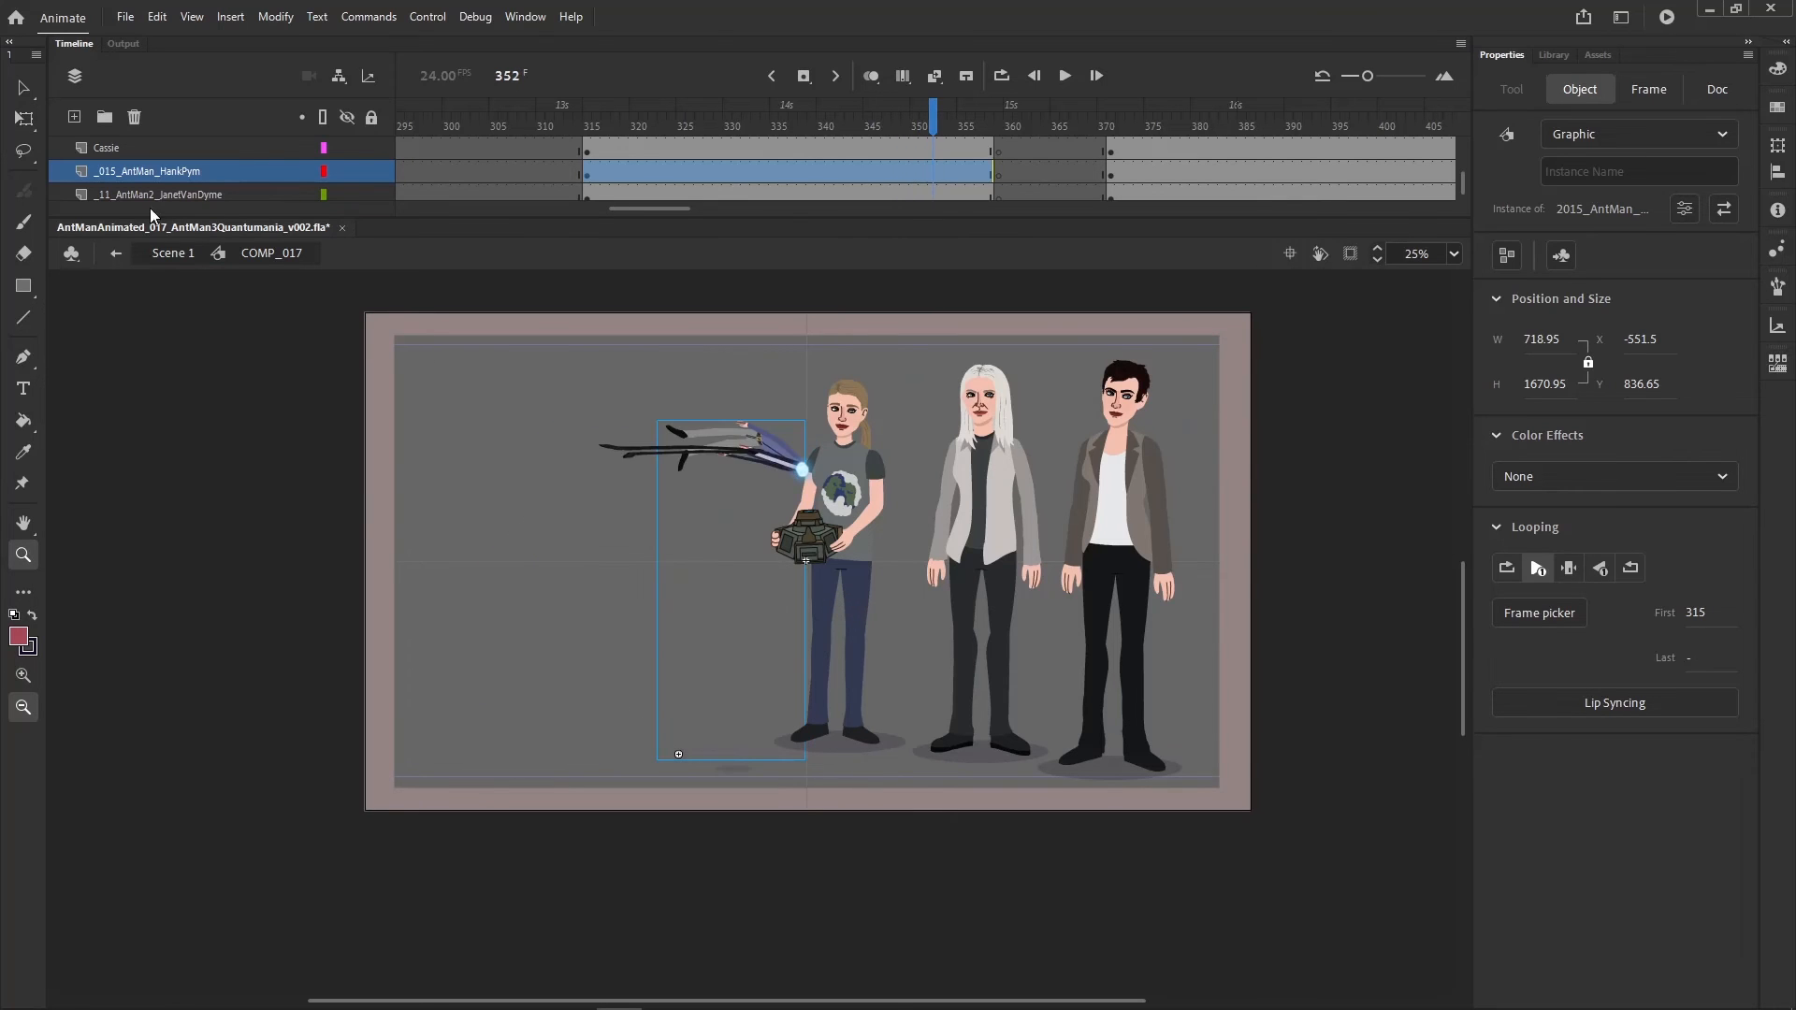
{"action": "key", "text": "comma"}
{"action": "key", "text": "comma"}
{"action": "left_click", "coordinate": [21, 117]}
{"action": "key", "text": "comma"}
{"action": "key", "text": "comma"}
{"action": "key", "text": "comma"}
{"action": "key", "text": "comma"}
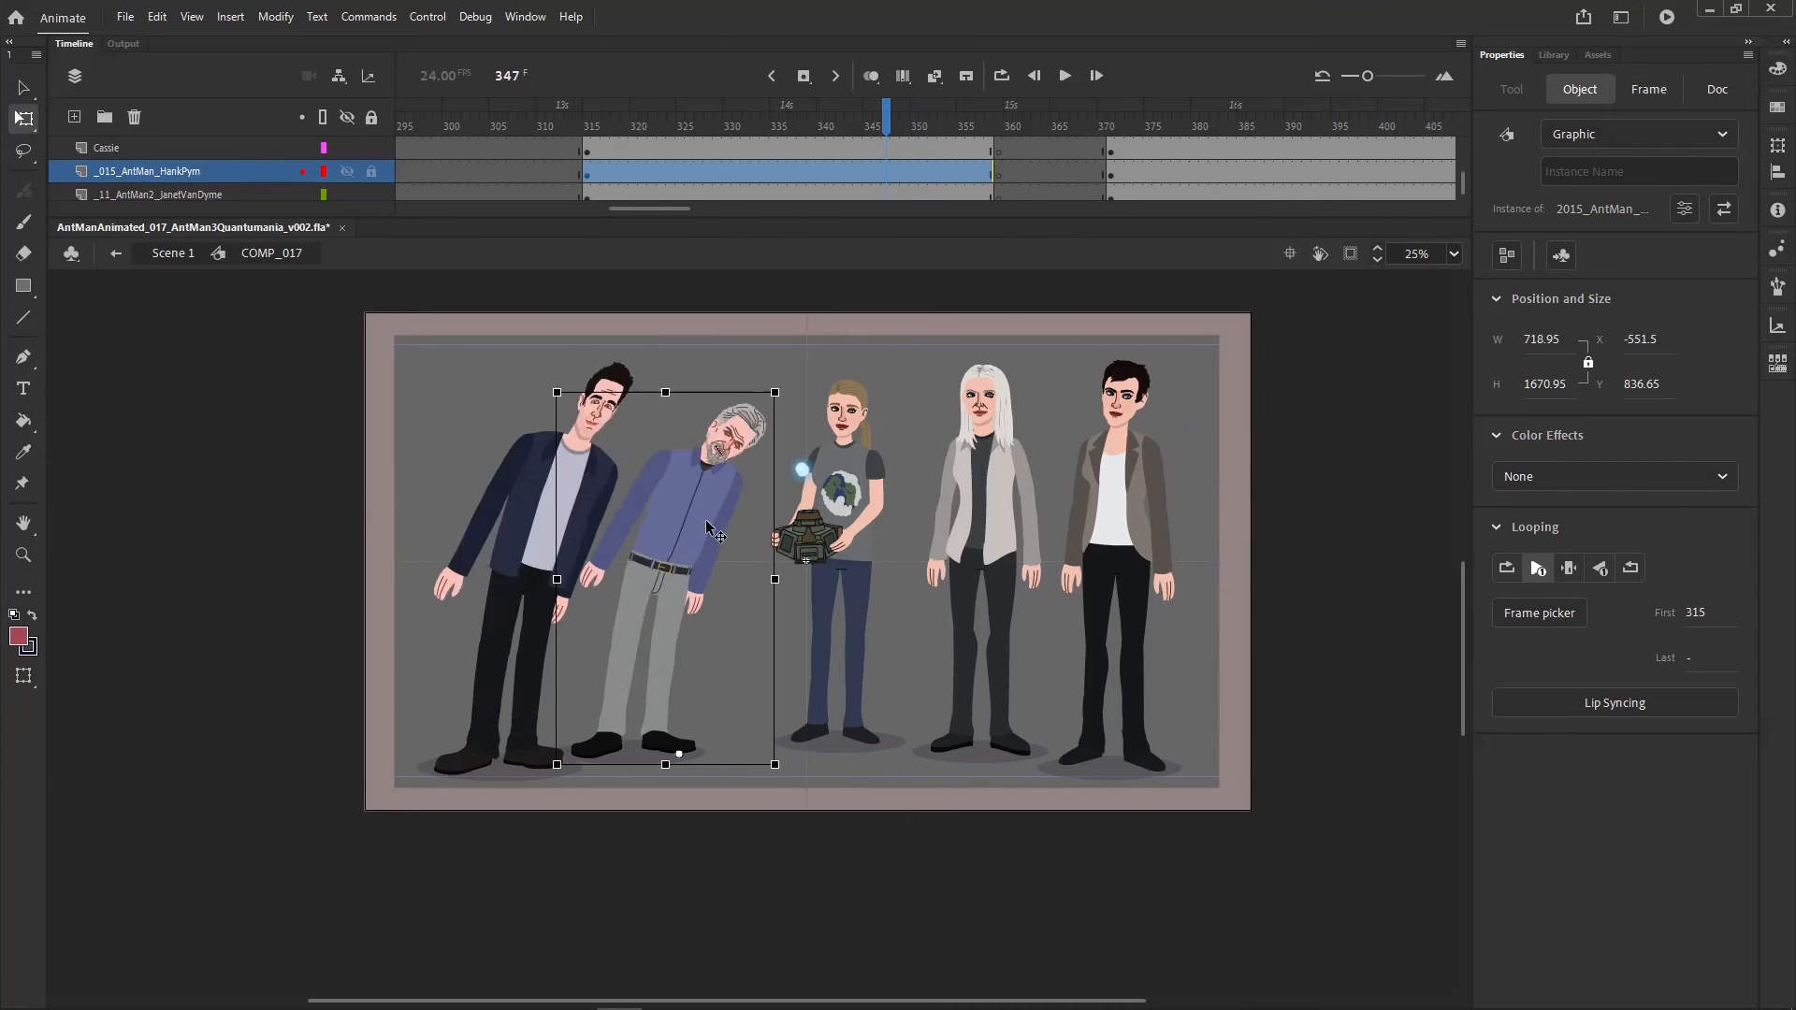
{"action": "key", "text": "comma"}
- Reopen the grey-haired character's symbol and remove frame 347 from all of its layers
{"action": "double_click", "coordinate": [708, 509]}
{"action": "left_click", "coordinate": [945, 166]}
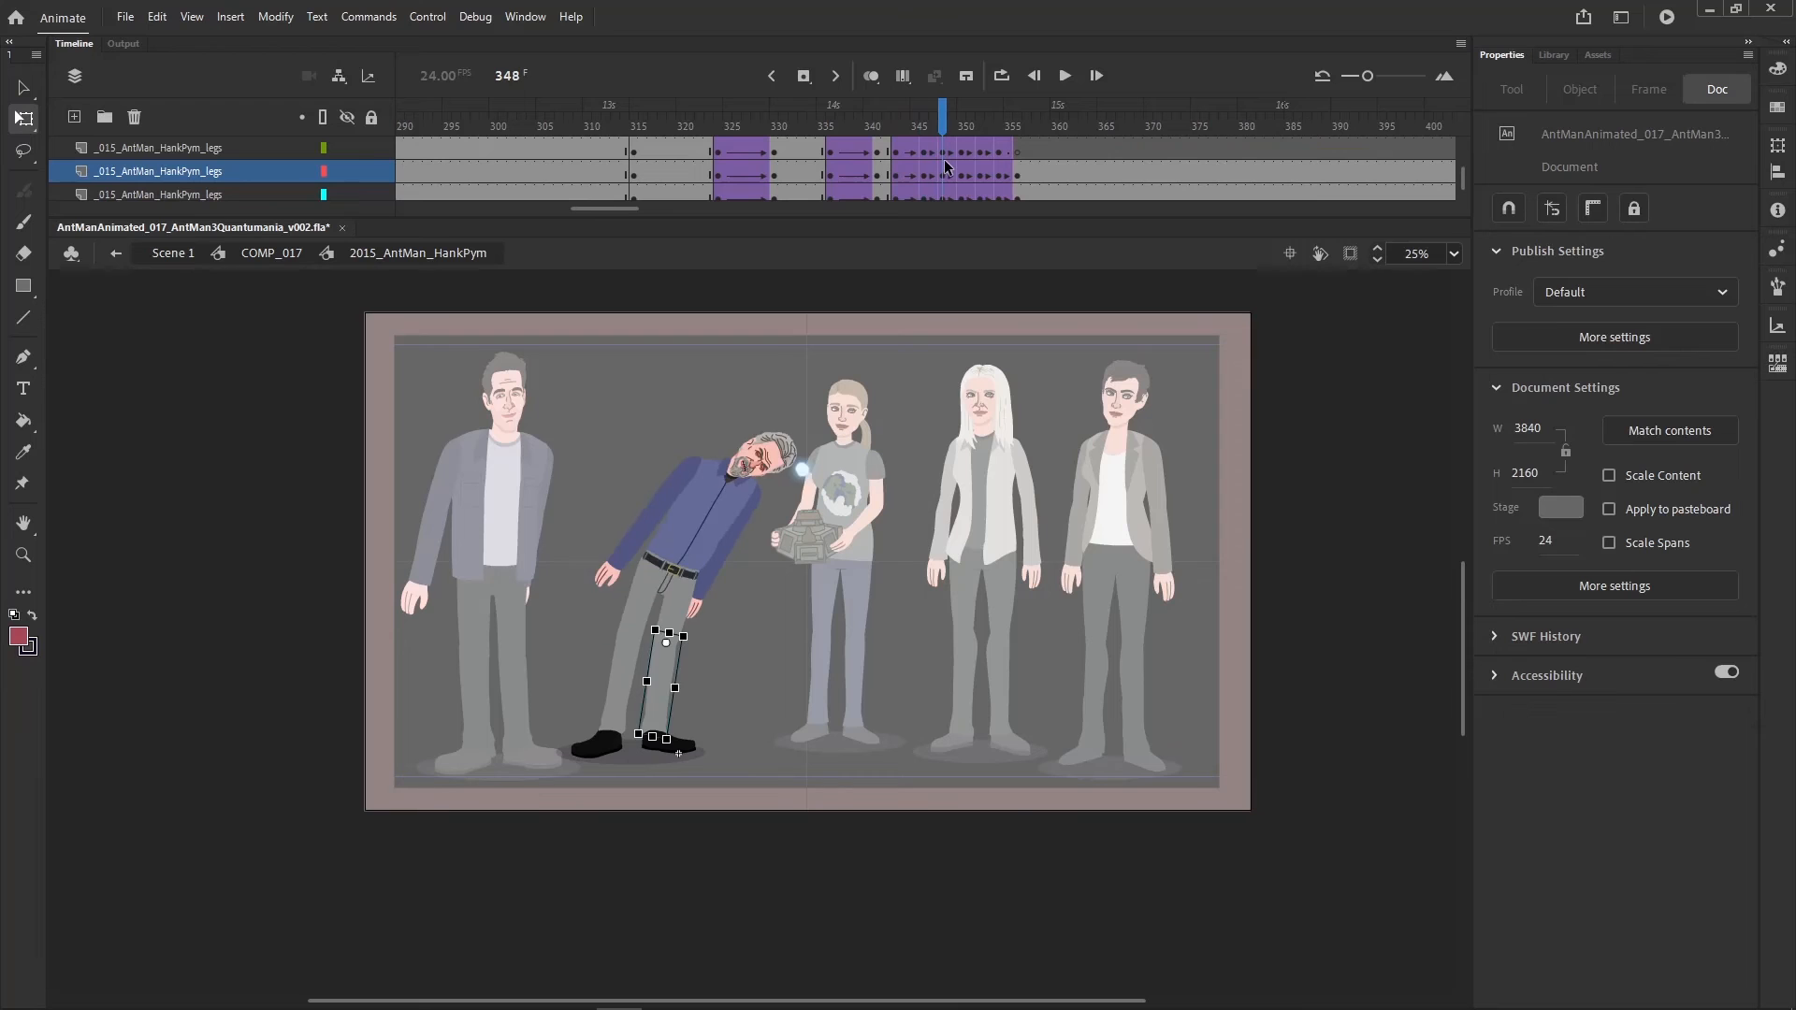
{"action": "key", "text": "comma"}
{"action": "key", "text": "comma"}
{"action": "key", "text": "period"}
{"action": "key", "text": "period"}
{"action": "scroll", "coordinate": [948, 168], "scroll_direction": "up", "scroll_amount": 3}
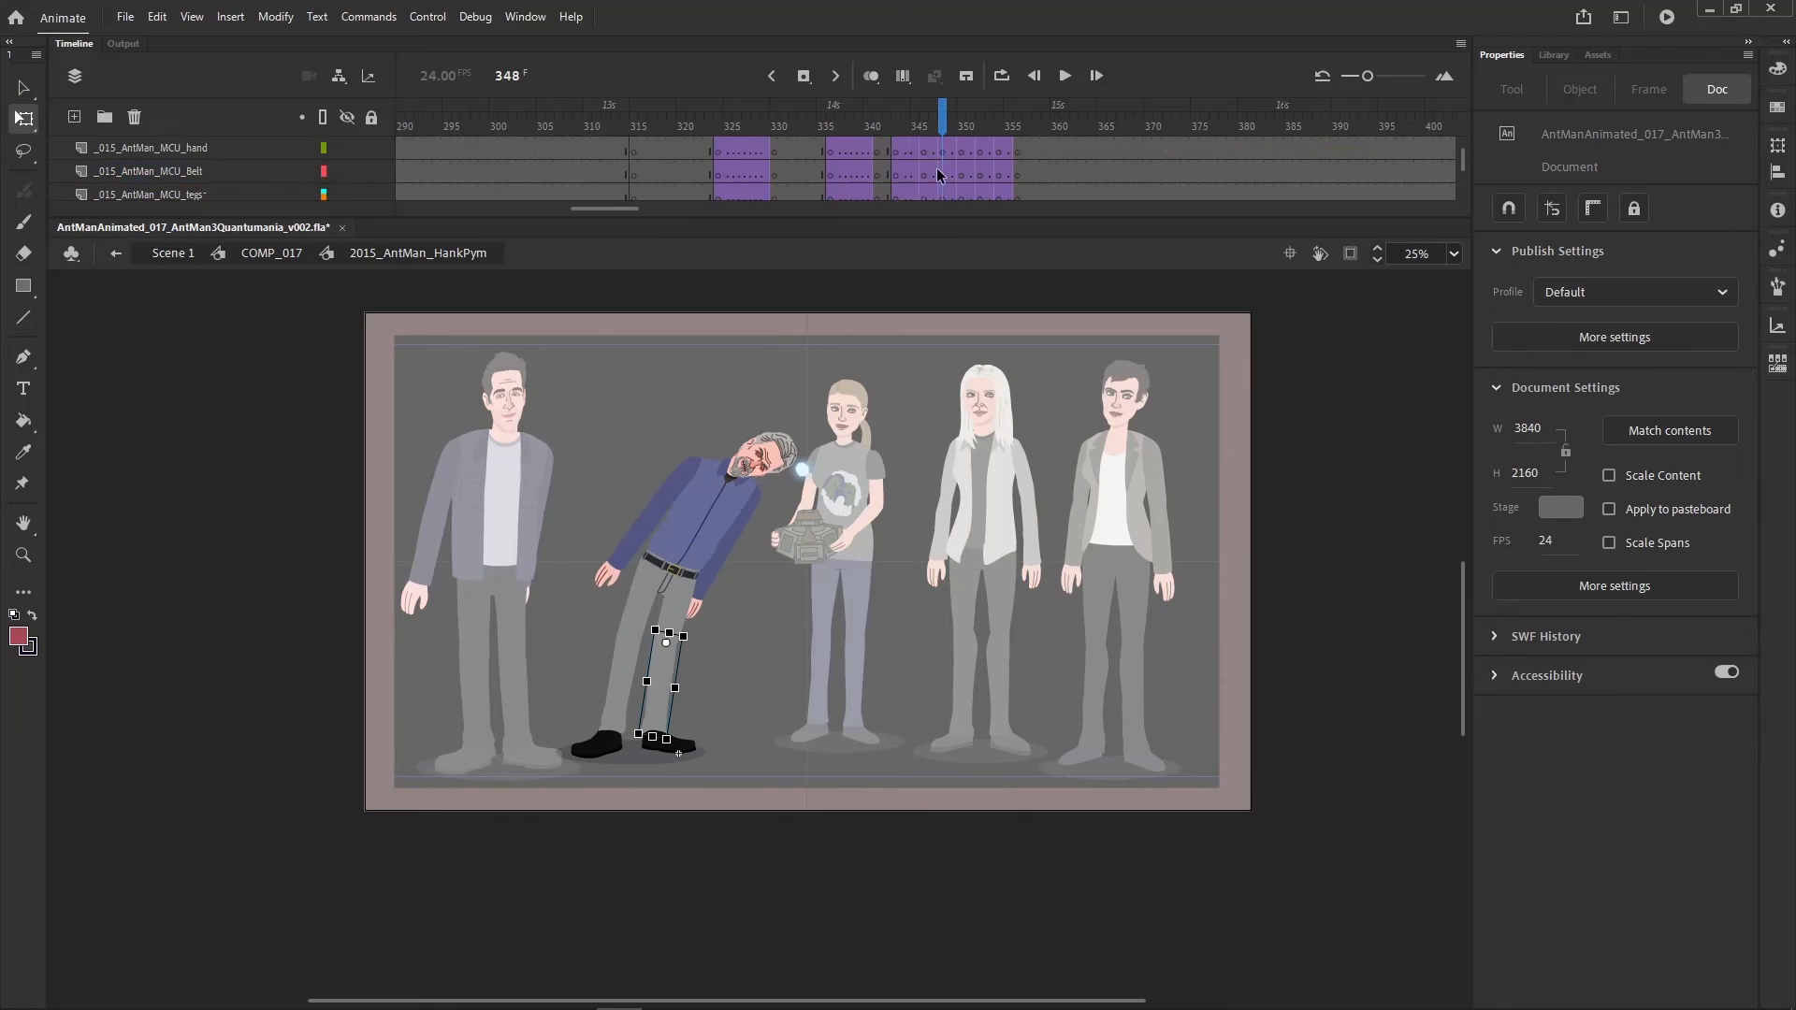
{"action": "key", "text": "period"}
{"action": "key", "text": "comma"}
{"action": "key", "text": "comma"}
{"action": "key", "text": "comma"}
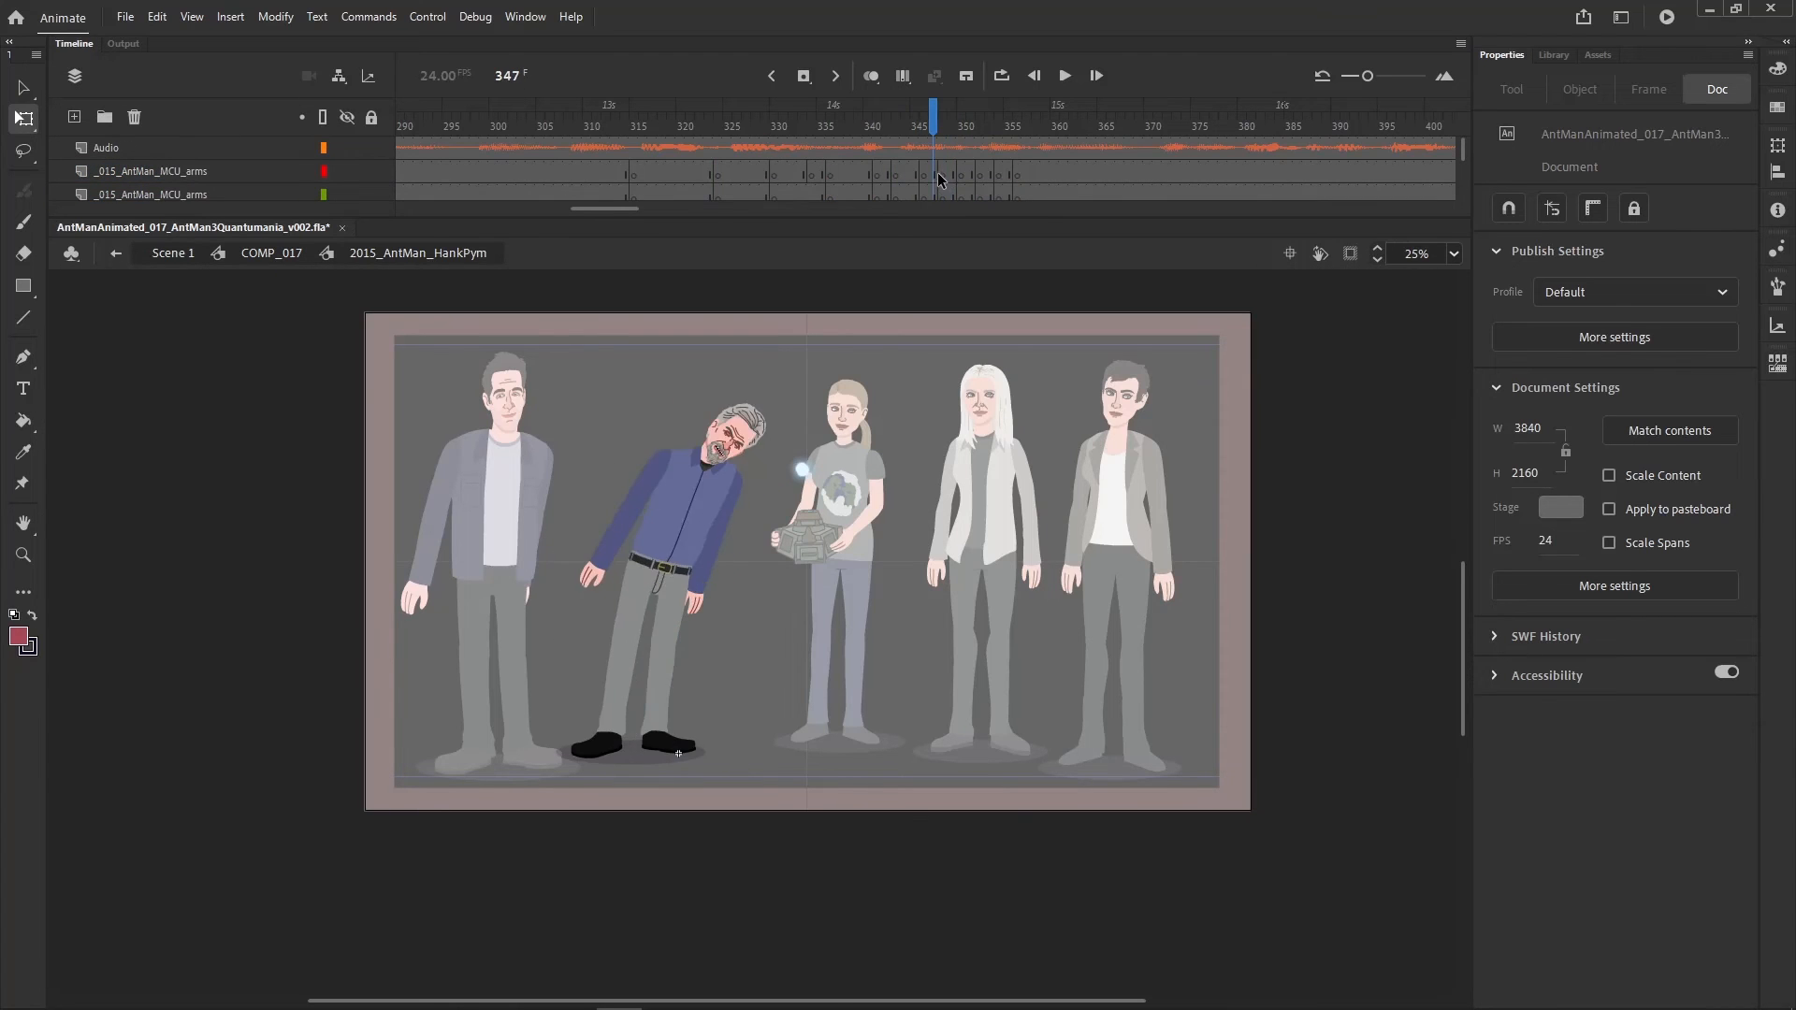
{"action": "key", "text": "period"}
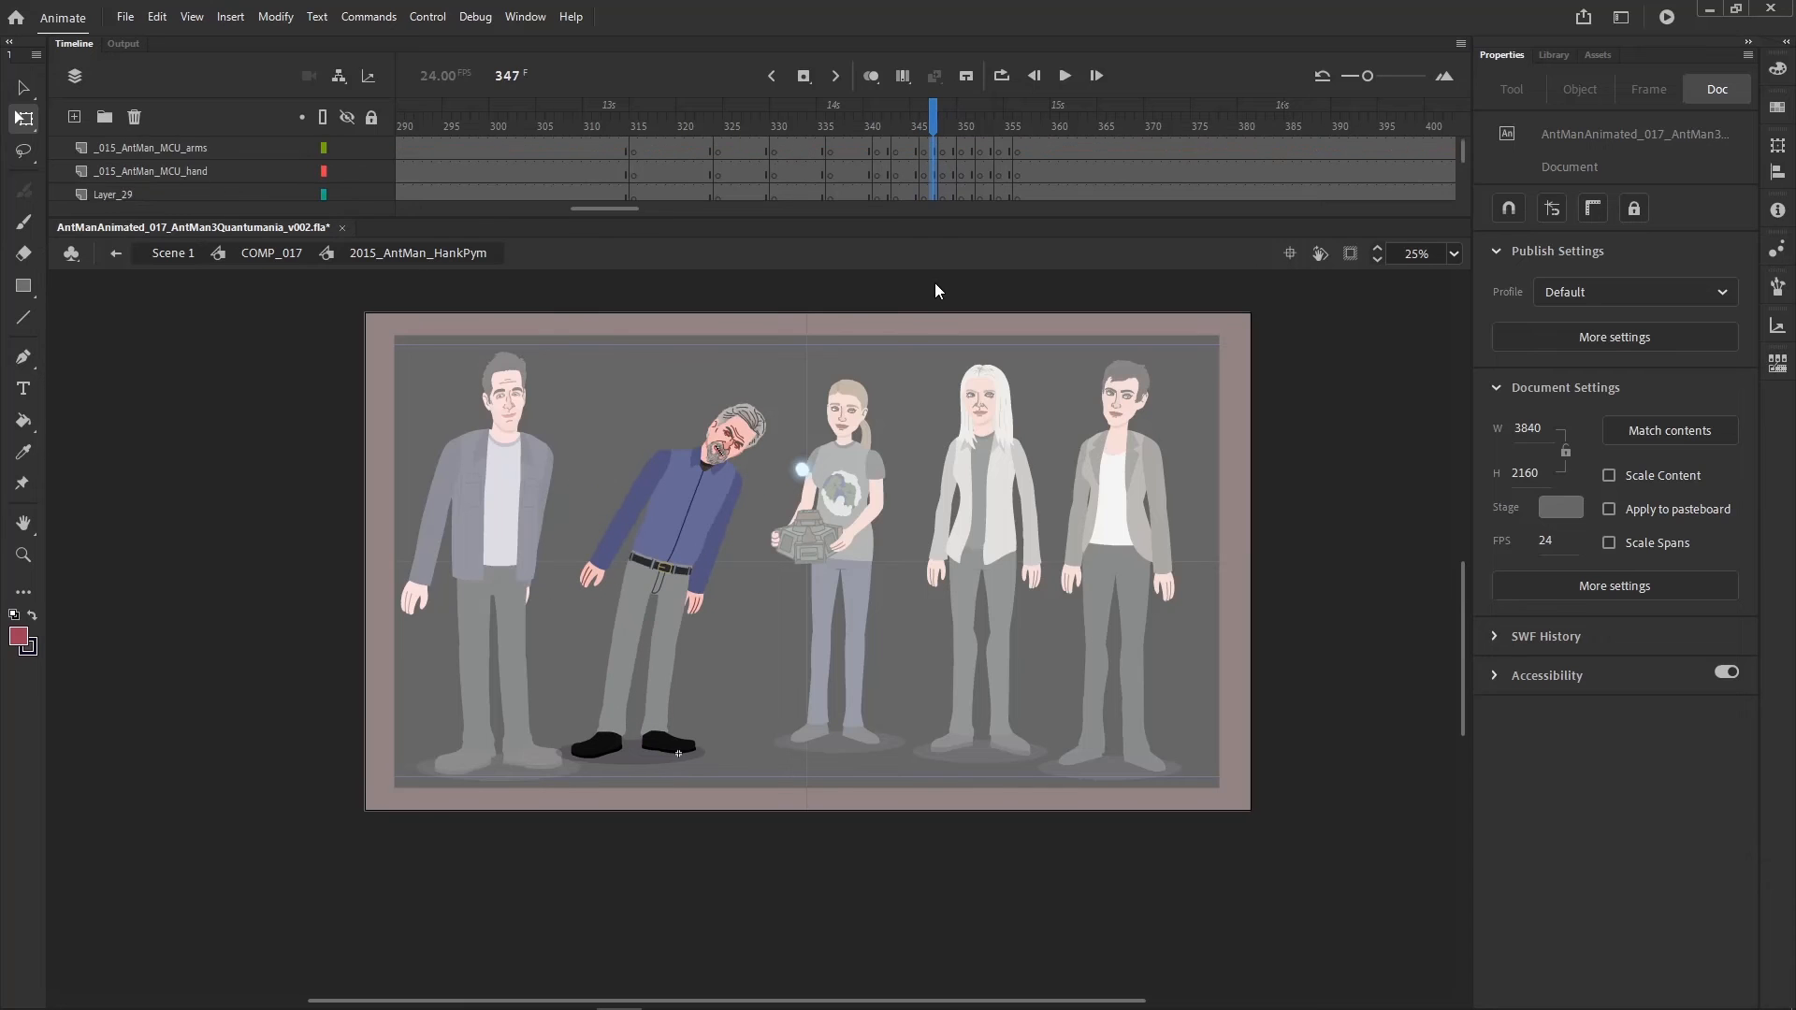
{"action": "left_click", "coordinate": [933, 178]}
{"action": "right_click", "coordinate": [933, 176]}
{"action": "left_click", "coordinate": [992, 301]}
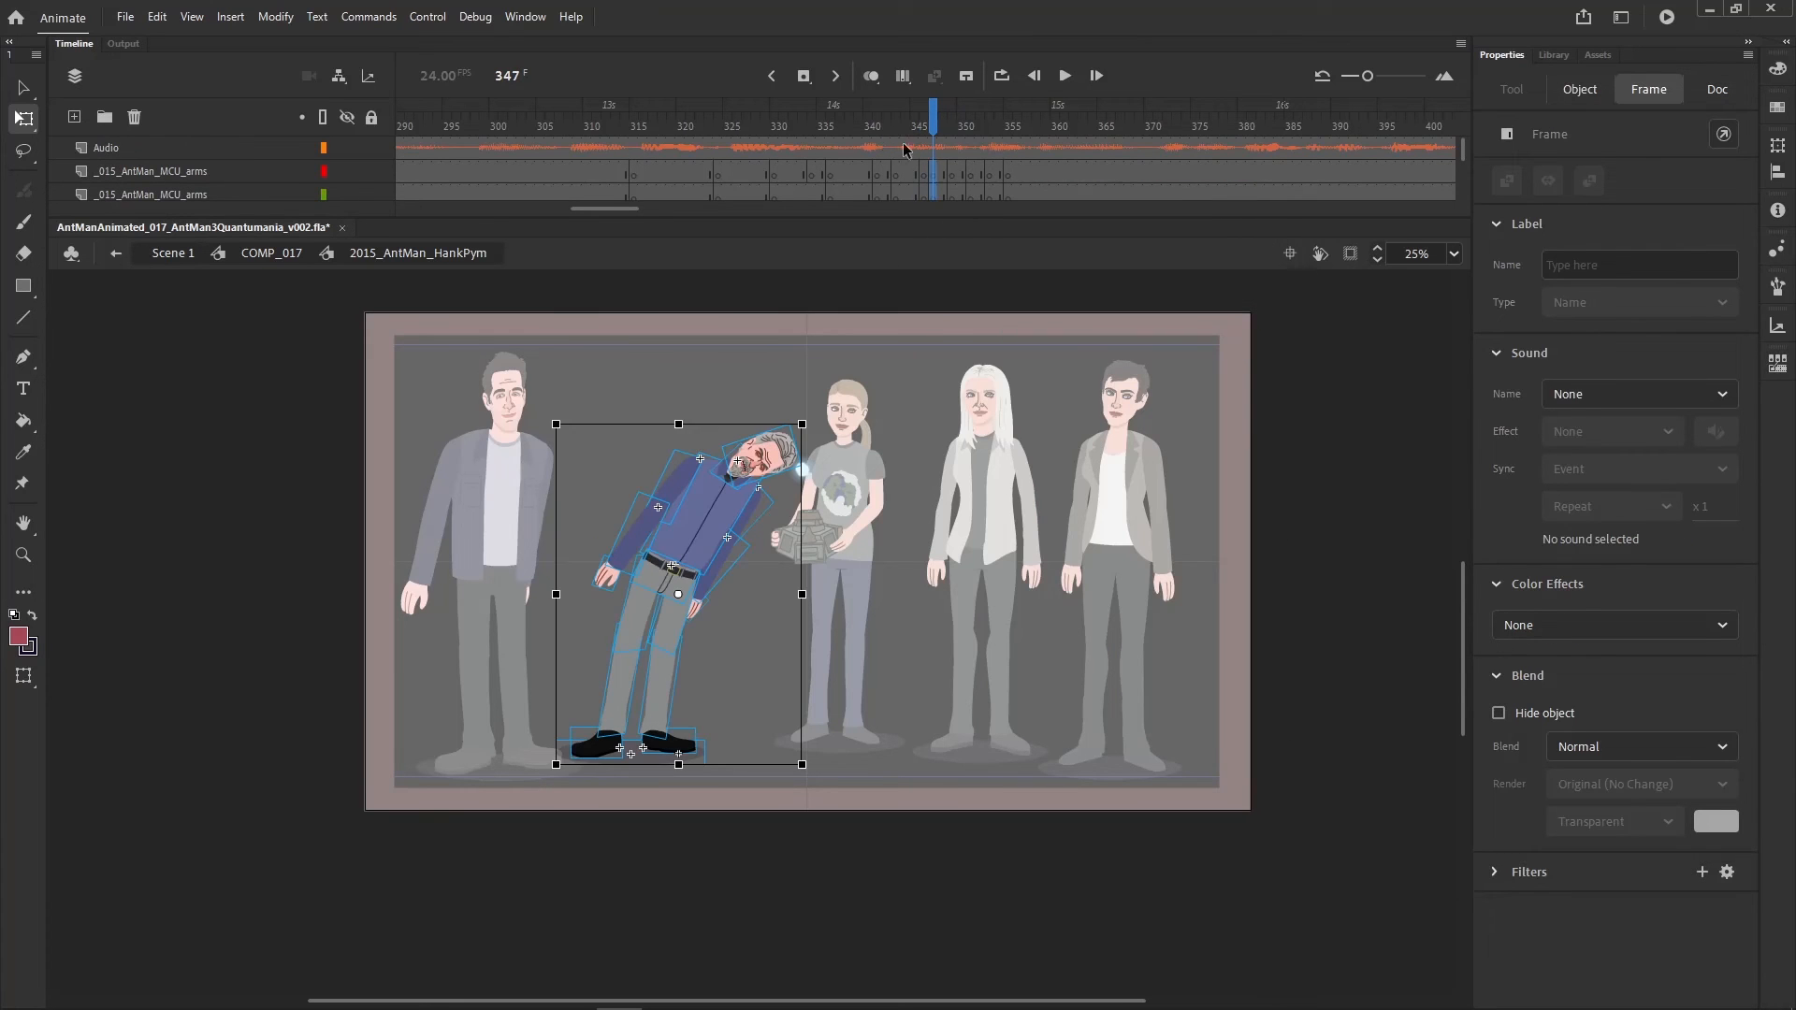
- Remove frame 348 from all of the character's layers so the lift-off happens faster
{"action": "left_click", "coordinate": [948, 179]}
{"action": "scroll", "coordinate": [941, 178], "scroll_direction": "down", "scroll_amount": 1}
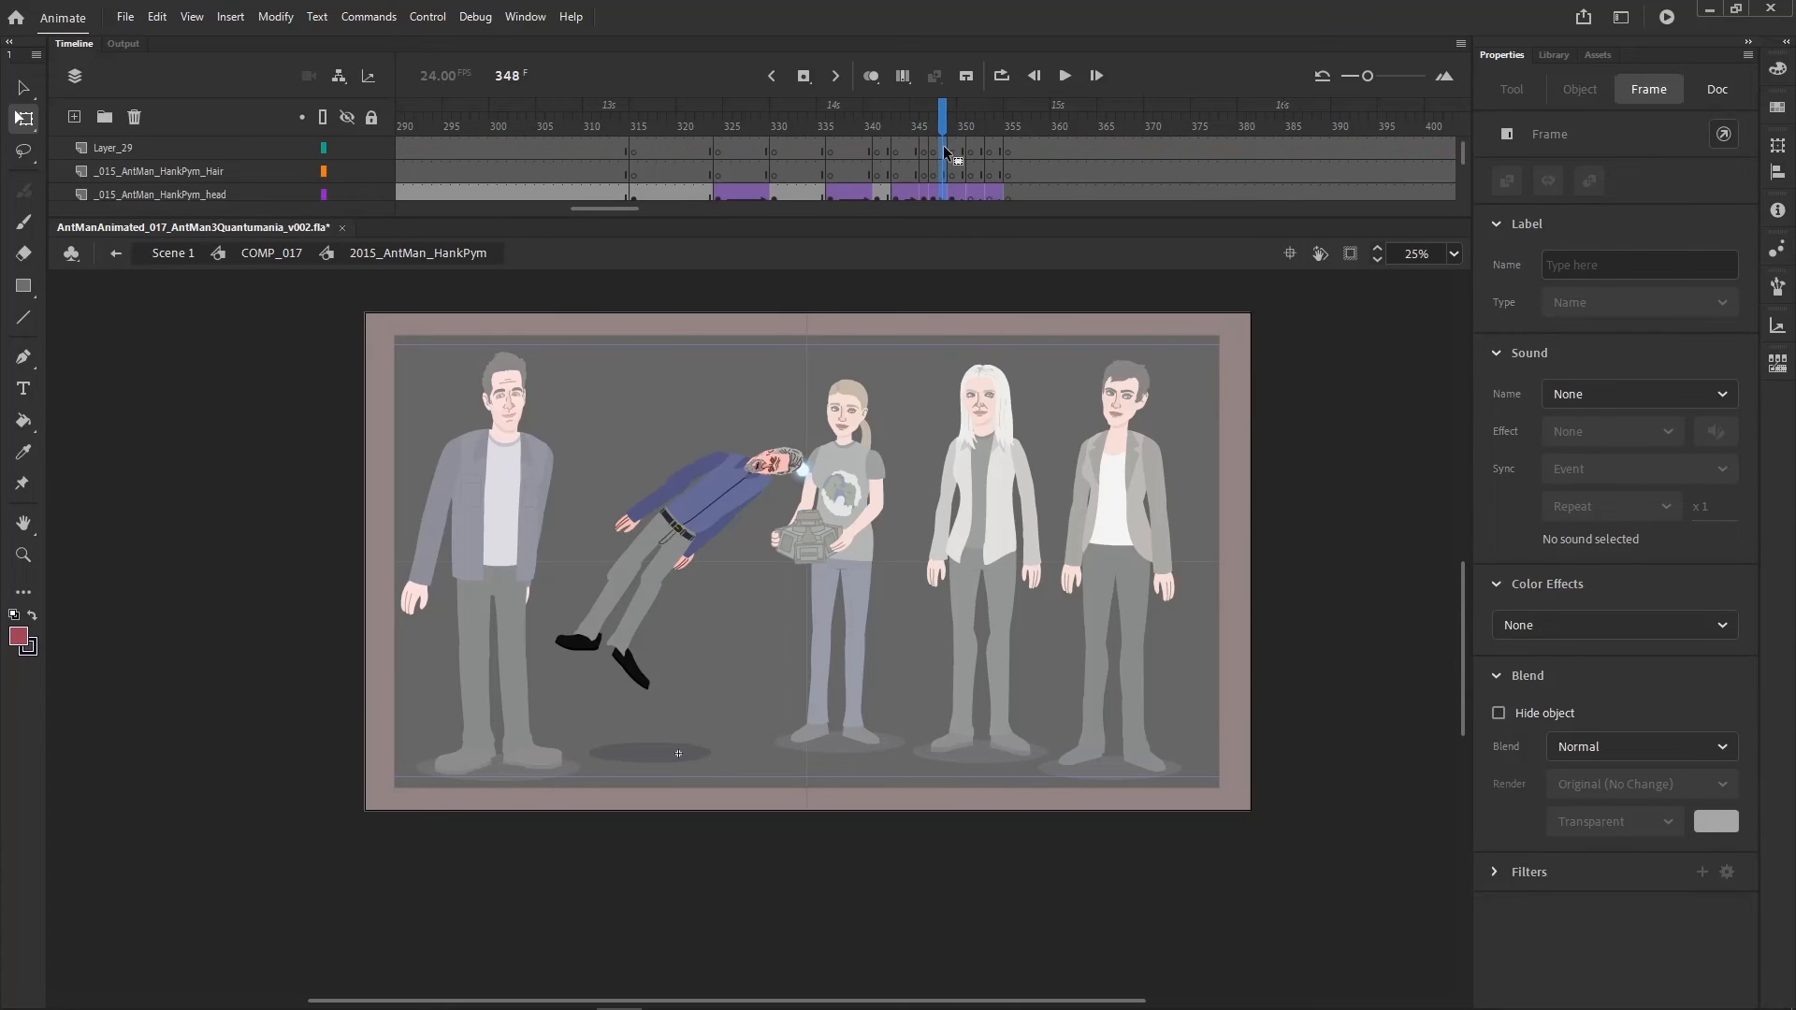
{"action": "scroll", "coordinate": [941, 154], "scroll_direction": "up", "scroll_amount": 1}
{"action": "right_click", "coordinate": [945, 170]}
{"action": "left_click", "coordinate": [1009, 301]}
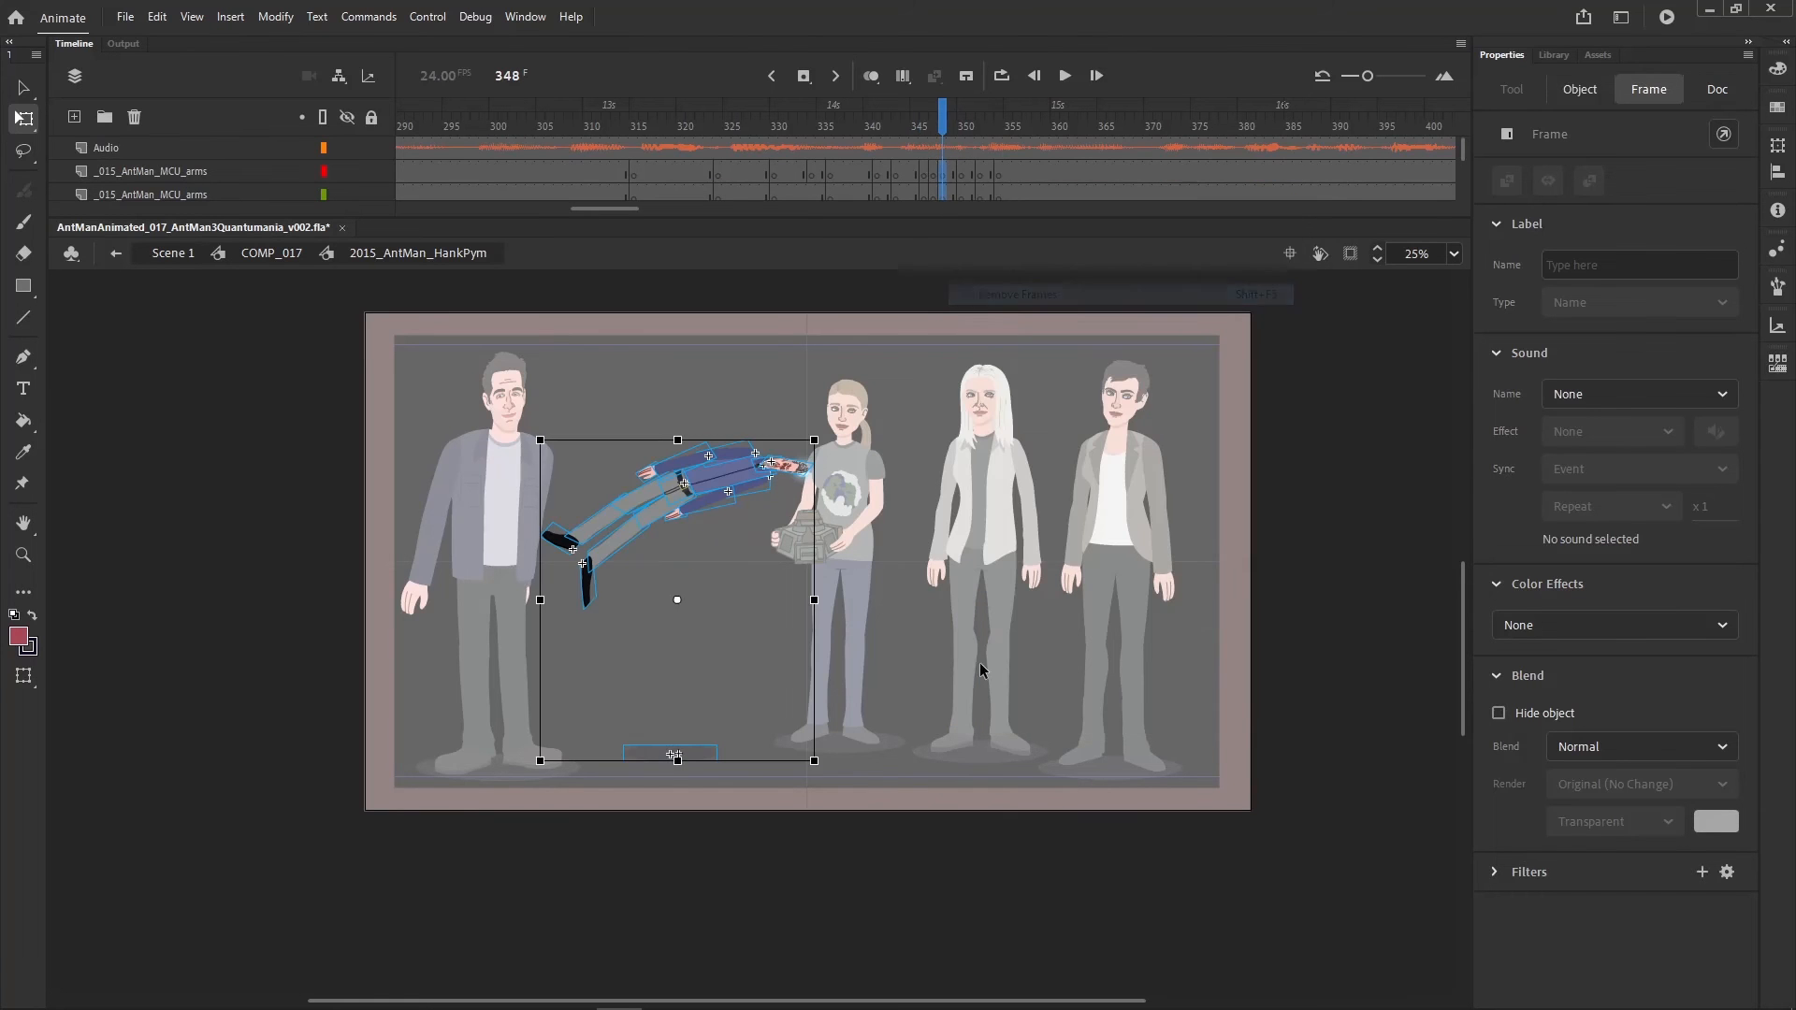
- Return to COMP_017 and step through the pull up to frame 354, checking the shortened timing against the other character
{"action": "double_click", "coordinate": [984, 620]}
{"action": "left_click", "coordinate": [877, 109]}
{"action": "key", "text": "period"}
{"action": "key", "text": "period"}
{"action": "key", "text": "period"}
{"action": "key", "text": "period"}
{"action": "key", "text": "period"}
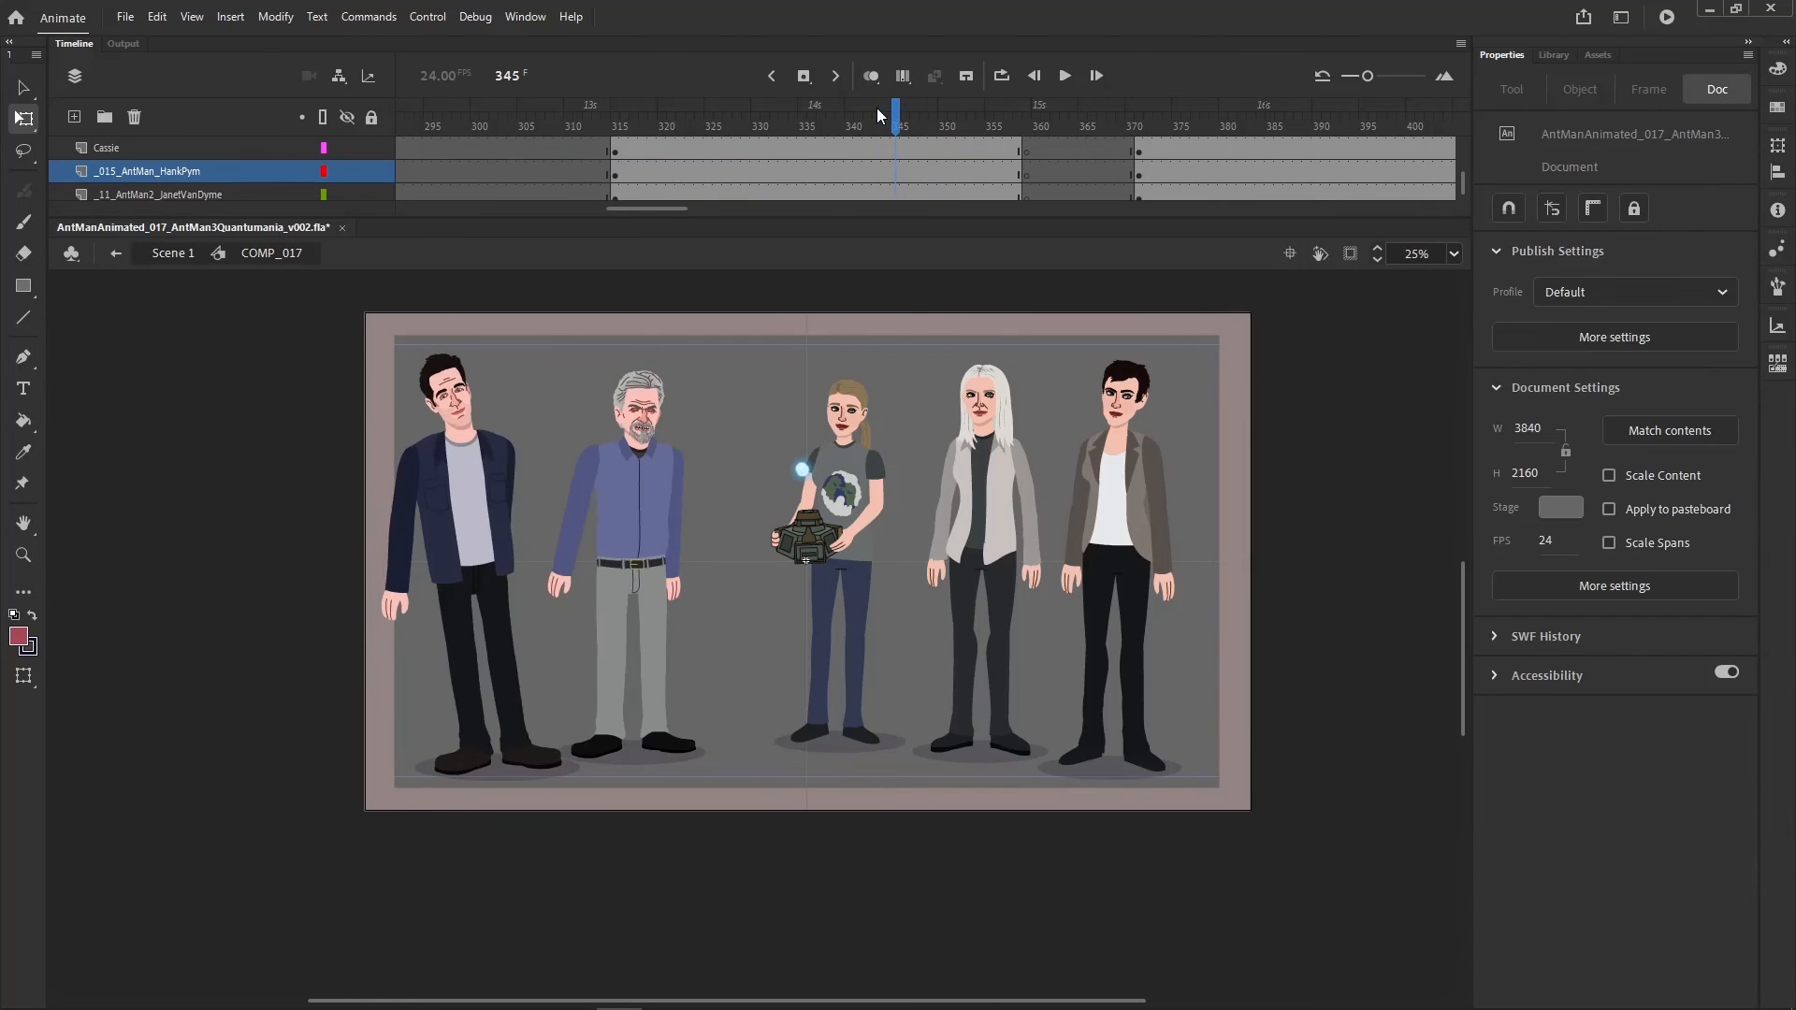
{"action": "key", "text": "period"}
{"action": "key", "text": "period"}
{"action": "key", "text": "period"}
{"action": "key", "text": "period"}
{"action": "key", "text": "period"}
{"action": "key", "text": "period"}
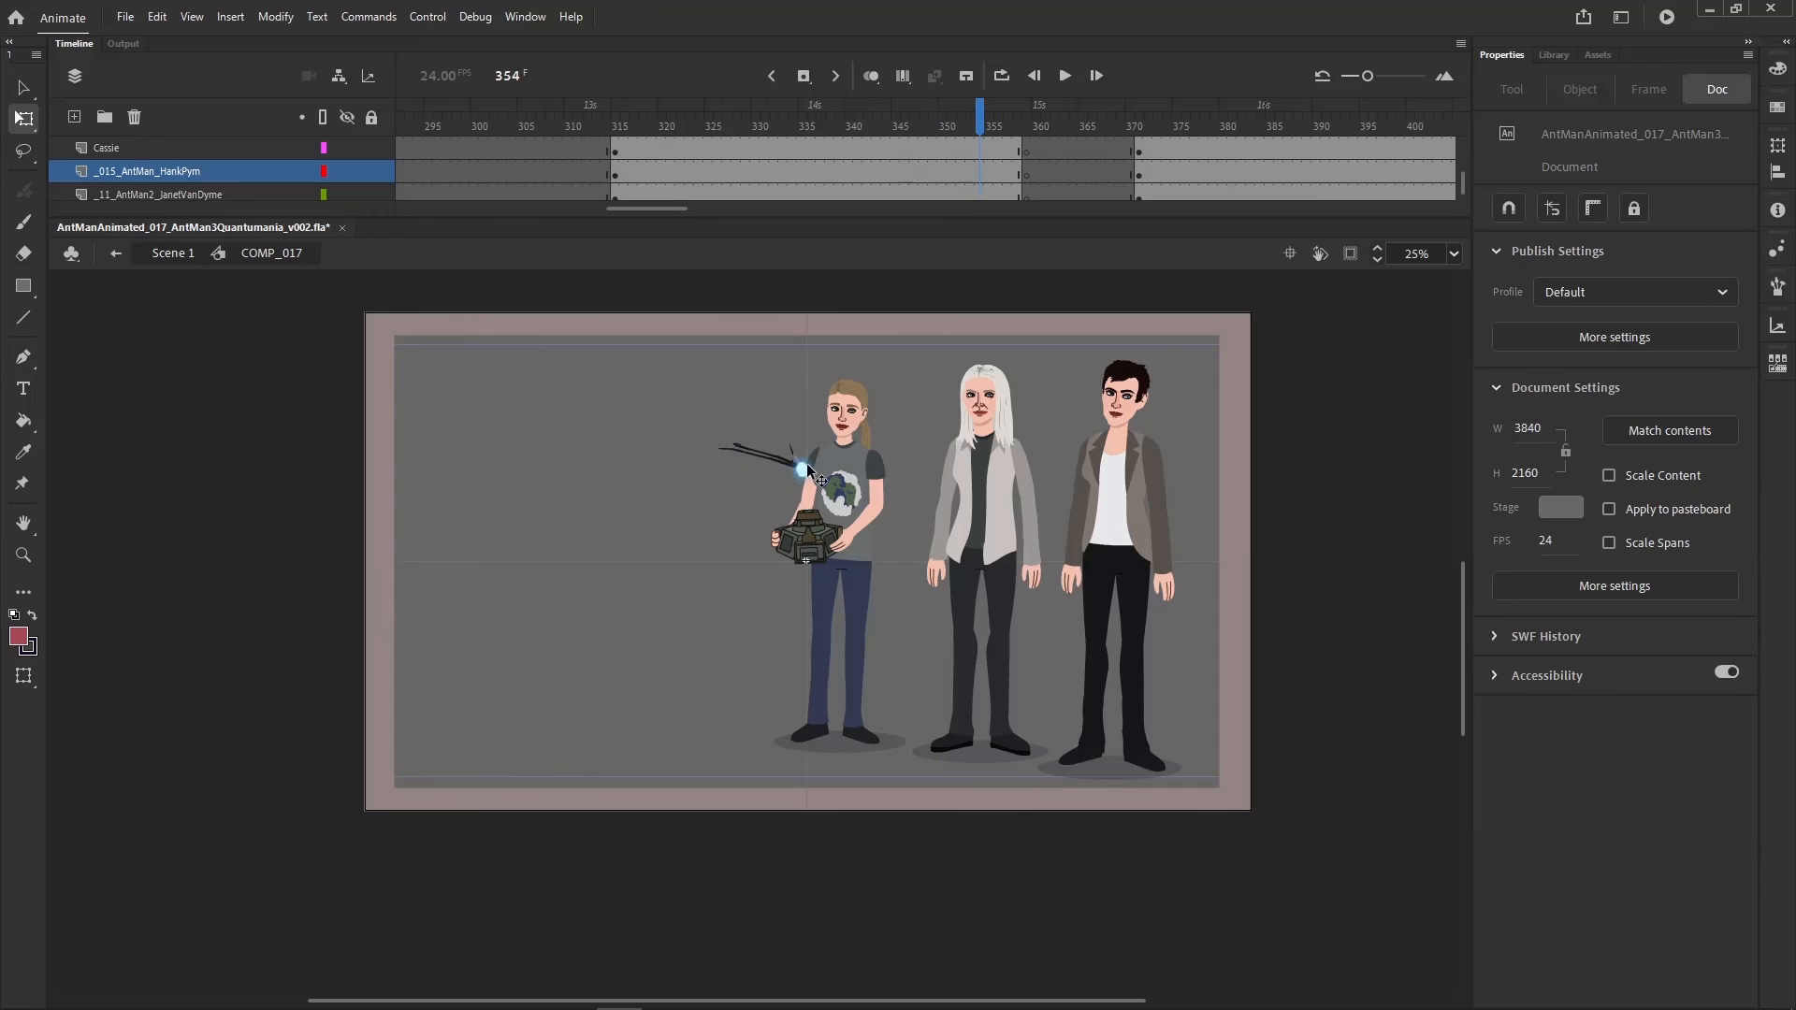
{"action": "key", "text": "comma"}
{"action": "key", "text": "comma"}
{"action": "key", "text": "comma"}
- Reopen the grey-haired character's symbol and remove frame 353 from all of its layers
{"action": "double_click", "coordinate": [770, 445]}
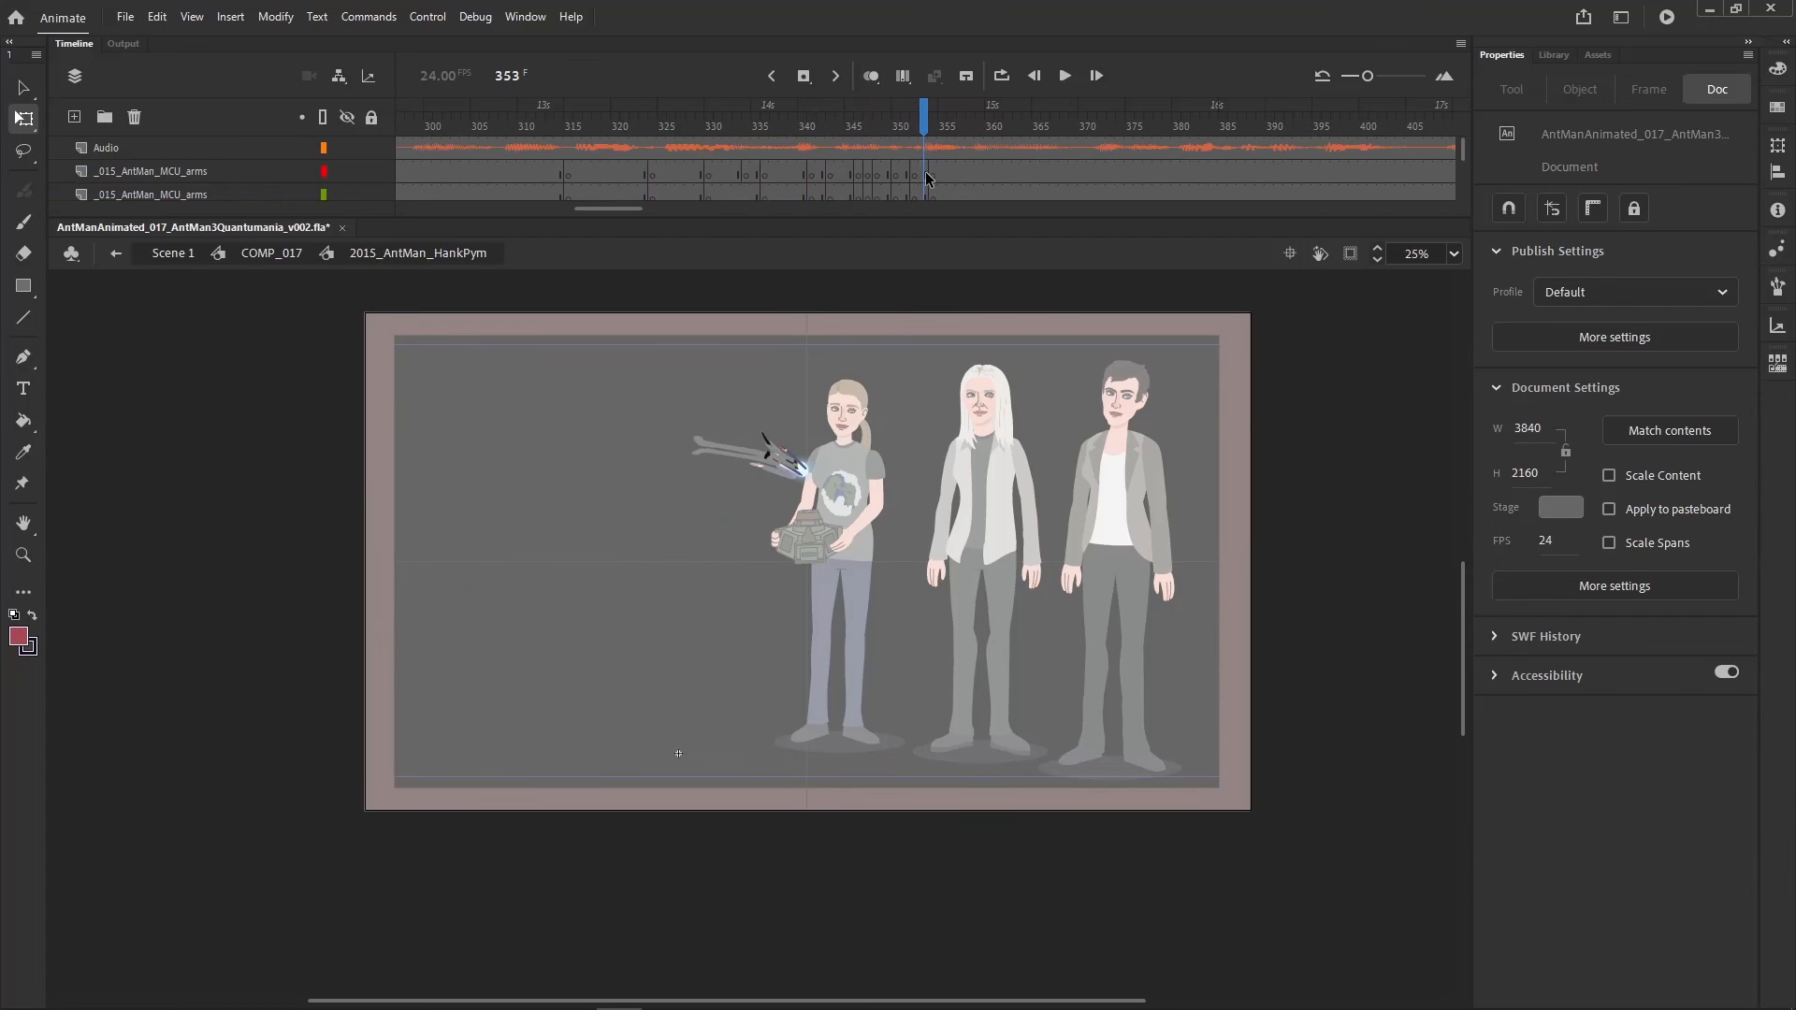
{"action": "left_click", "coordinate": [931, 183]}
{"action": "right_click", "coordinate": [923, 169]}
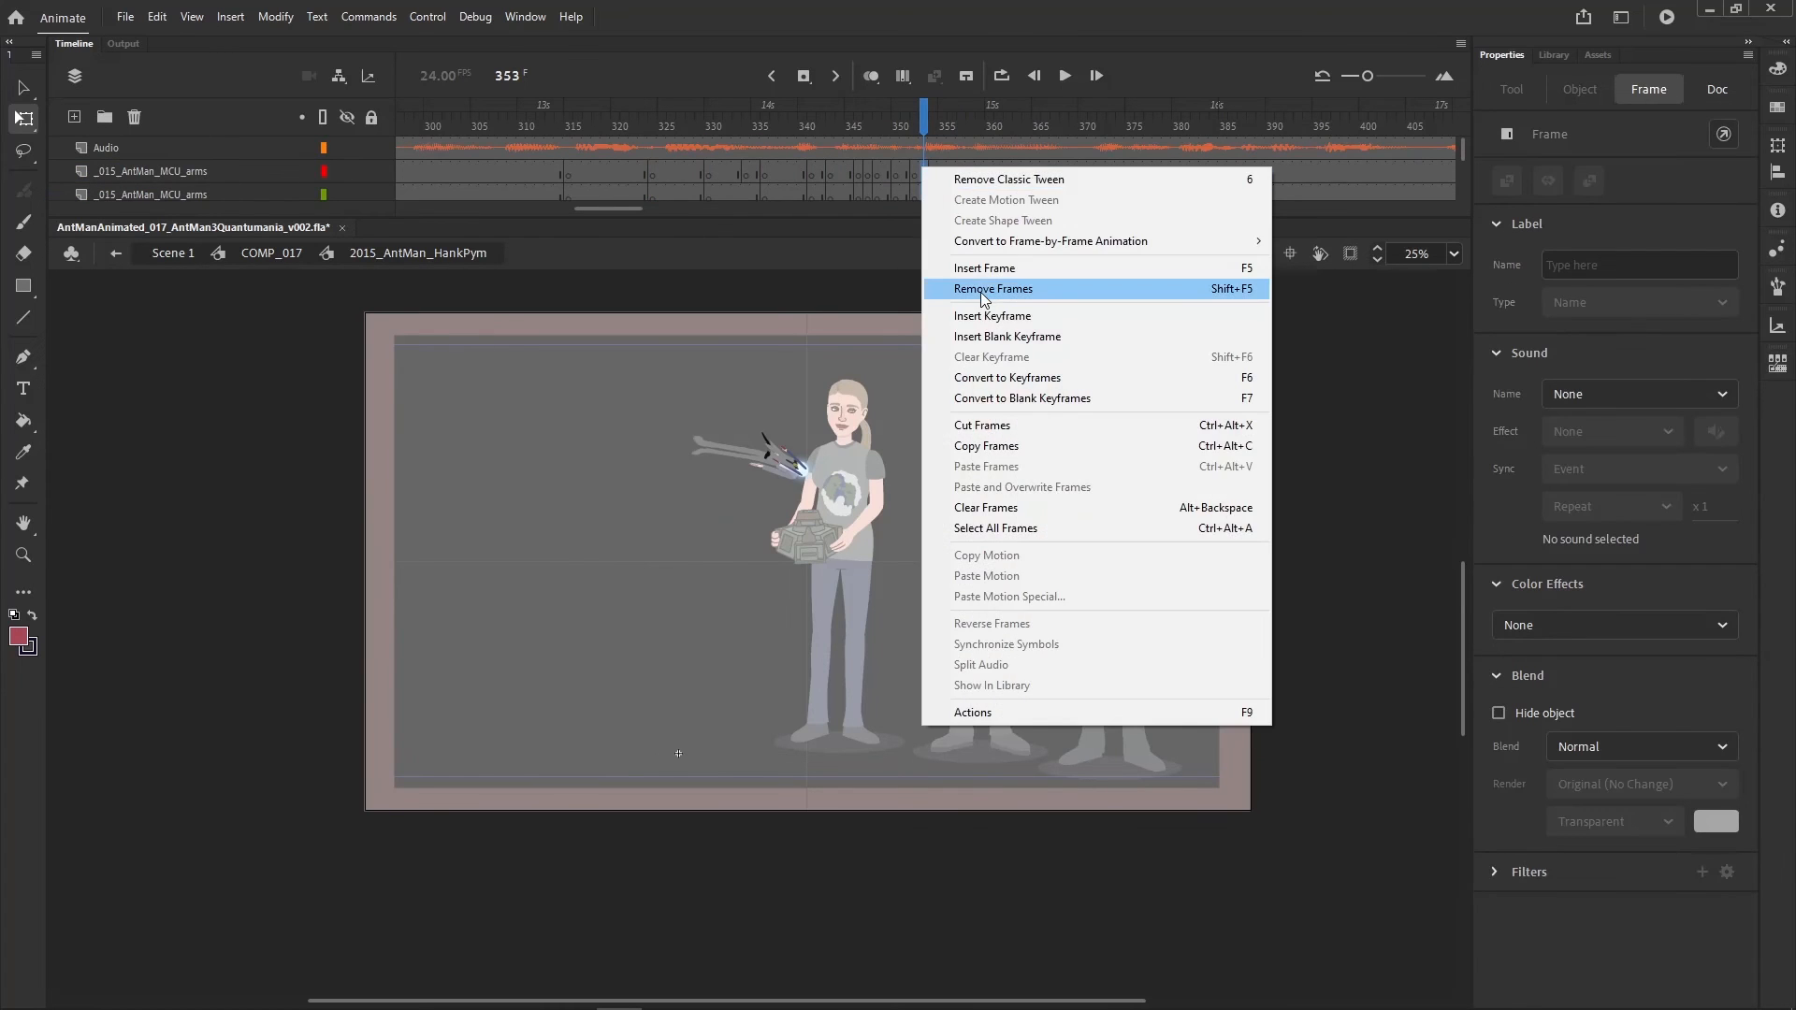
{"action": "left_click", "coordinate": [982, 290]}
- Adjust the lower leg and foot of the character's trailing leg at frame 348, comparing the pose with frame 347
{"action": "left_click", "coordinate": [832, 128]}
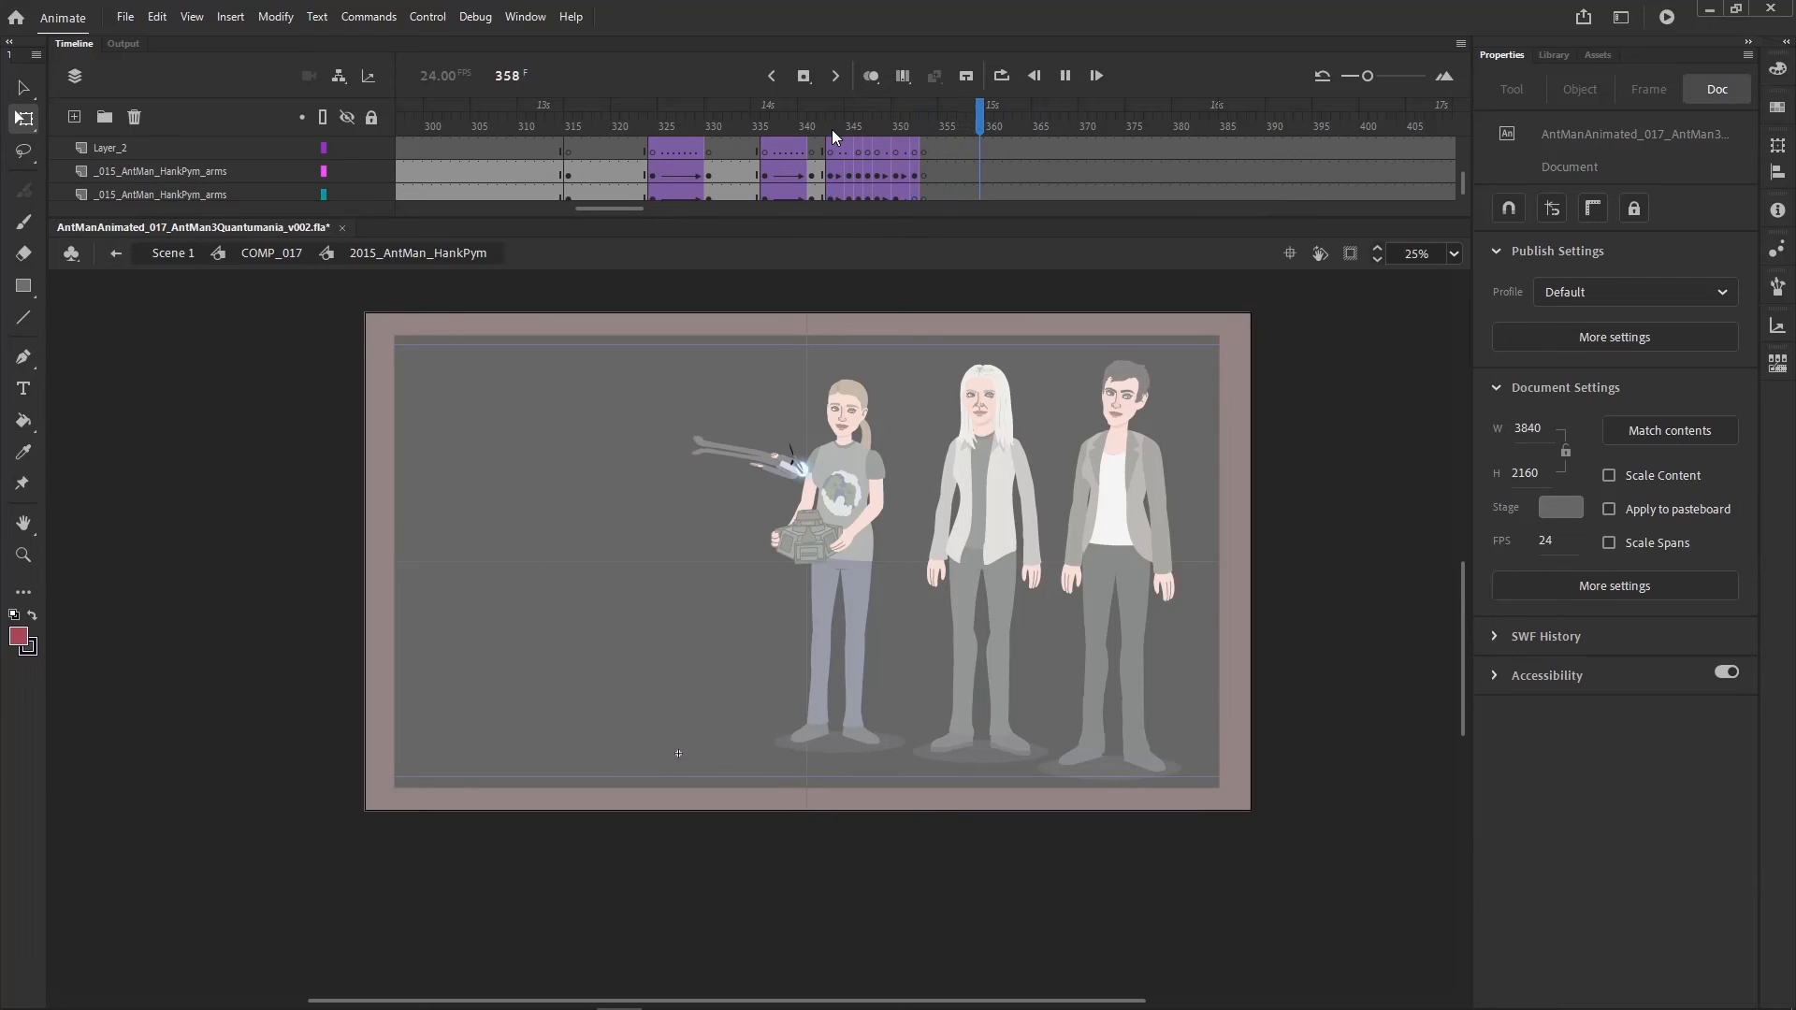
{"action": "left_click_drag", "start_coordinate": [833, 131], "coordinate": [877, 132]}
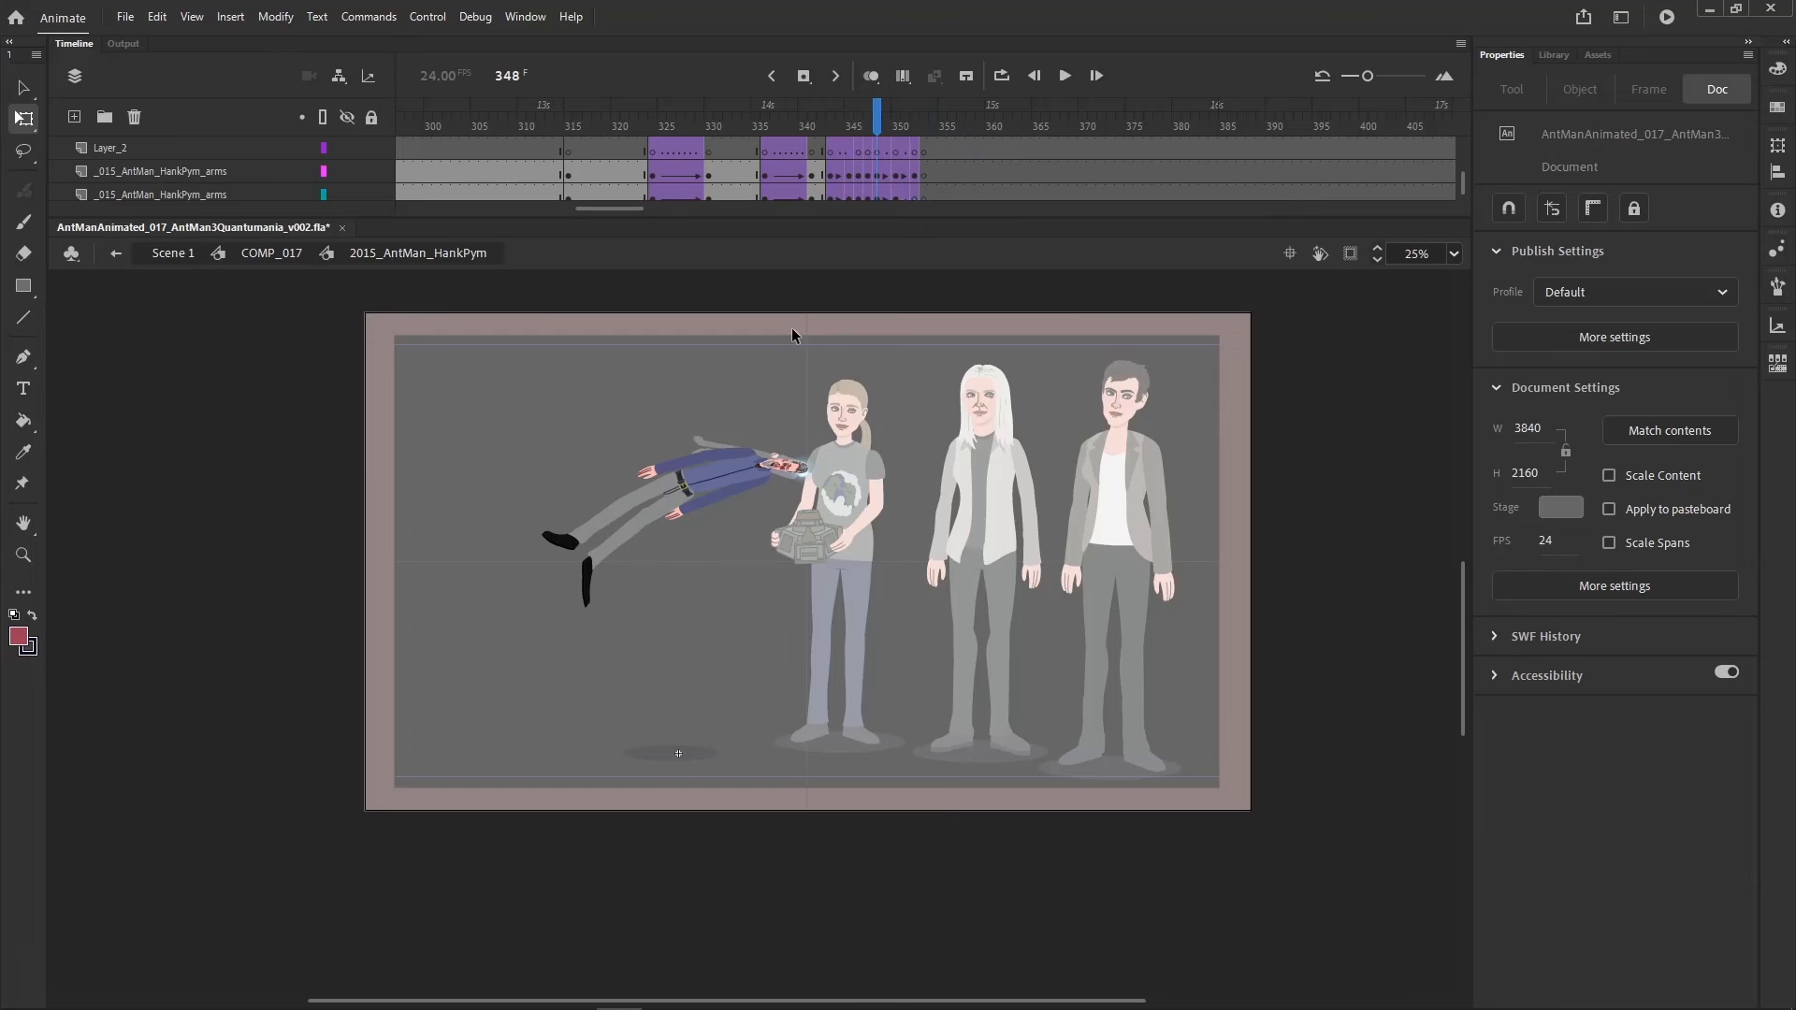
{"action": "left_click_drag", "start_coordinate": [613, 610], "coordinate": [572, 550]}
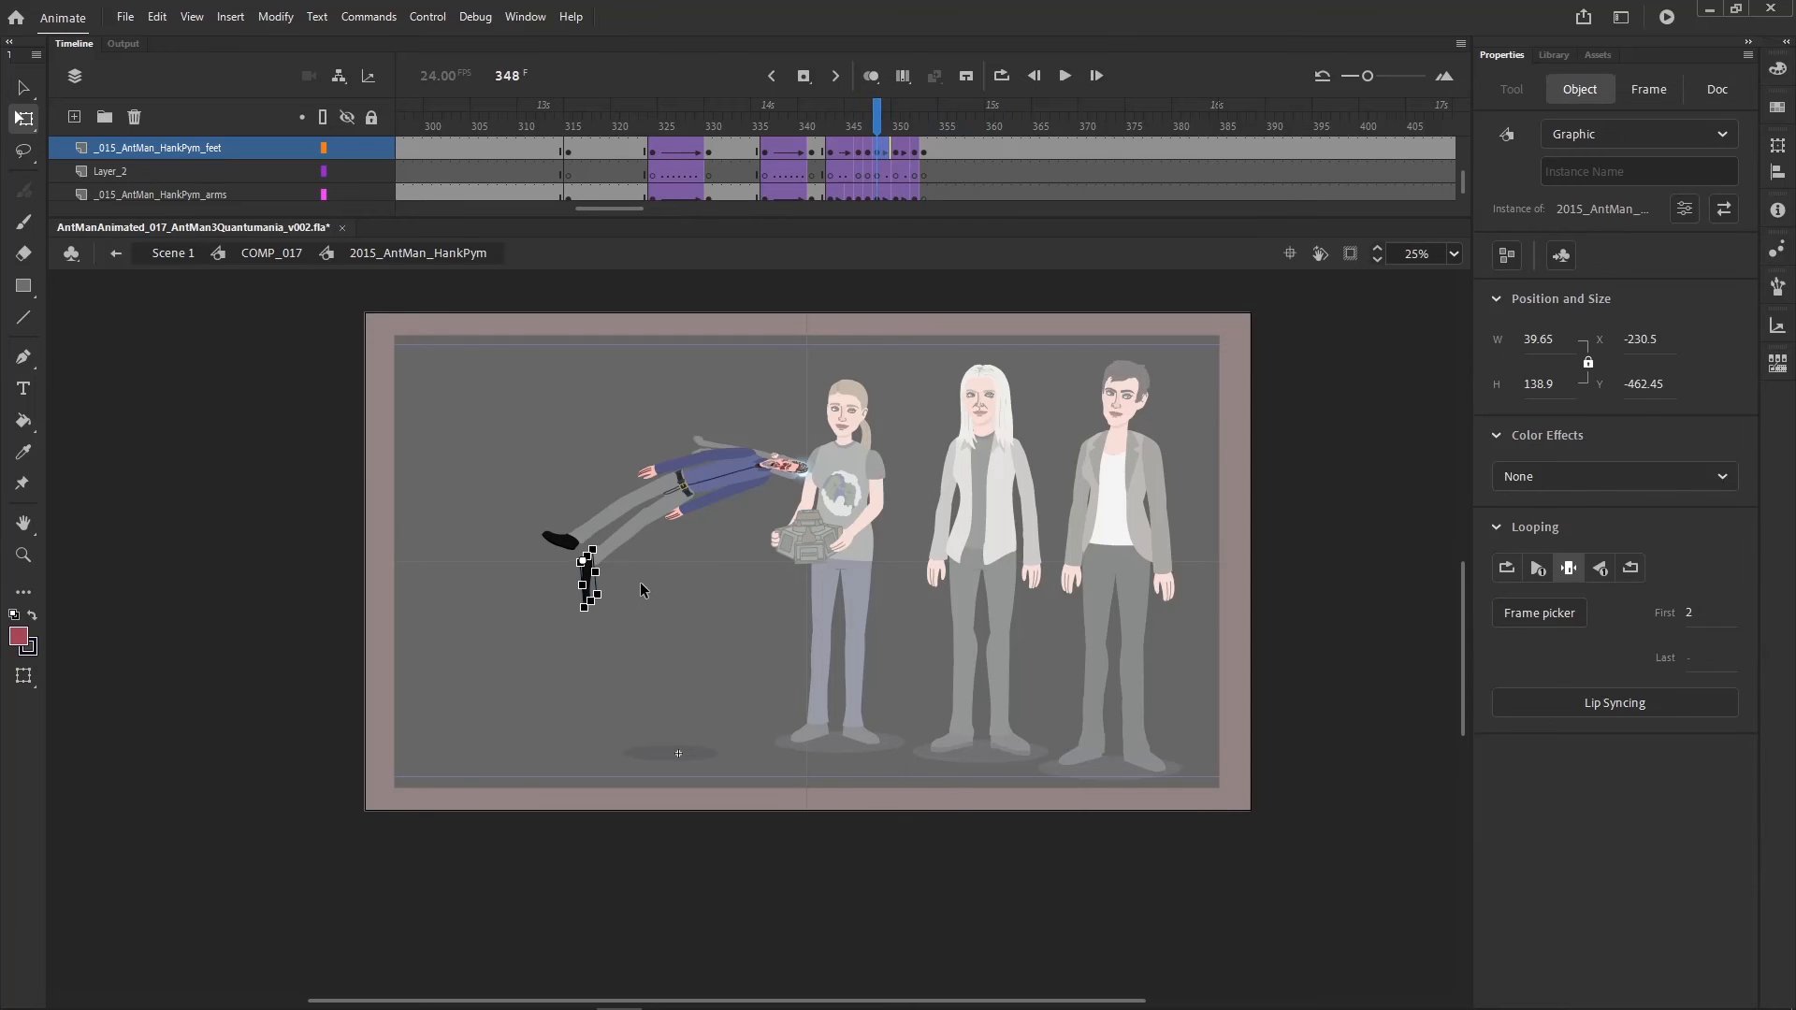
{"action": "left_click_drag", "start_coordinate": [650, 635], "coordinate": [587, 552]}
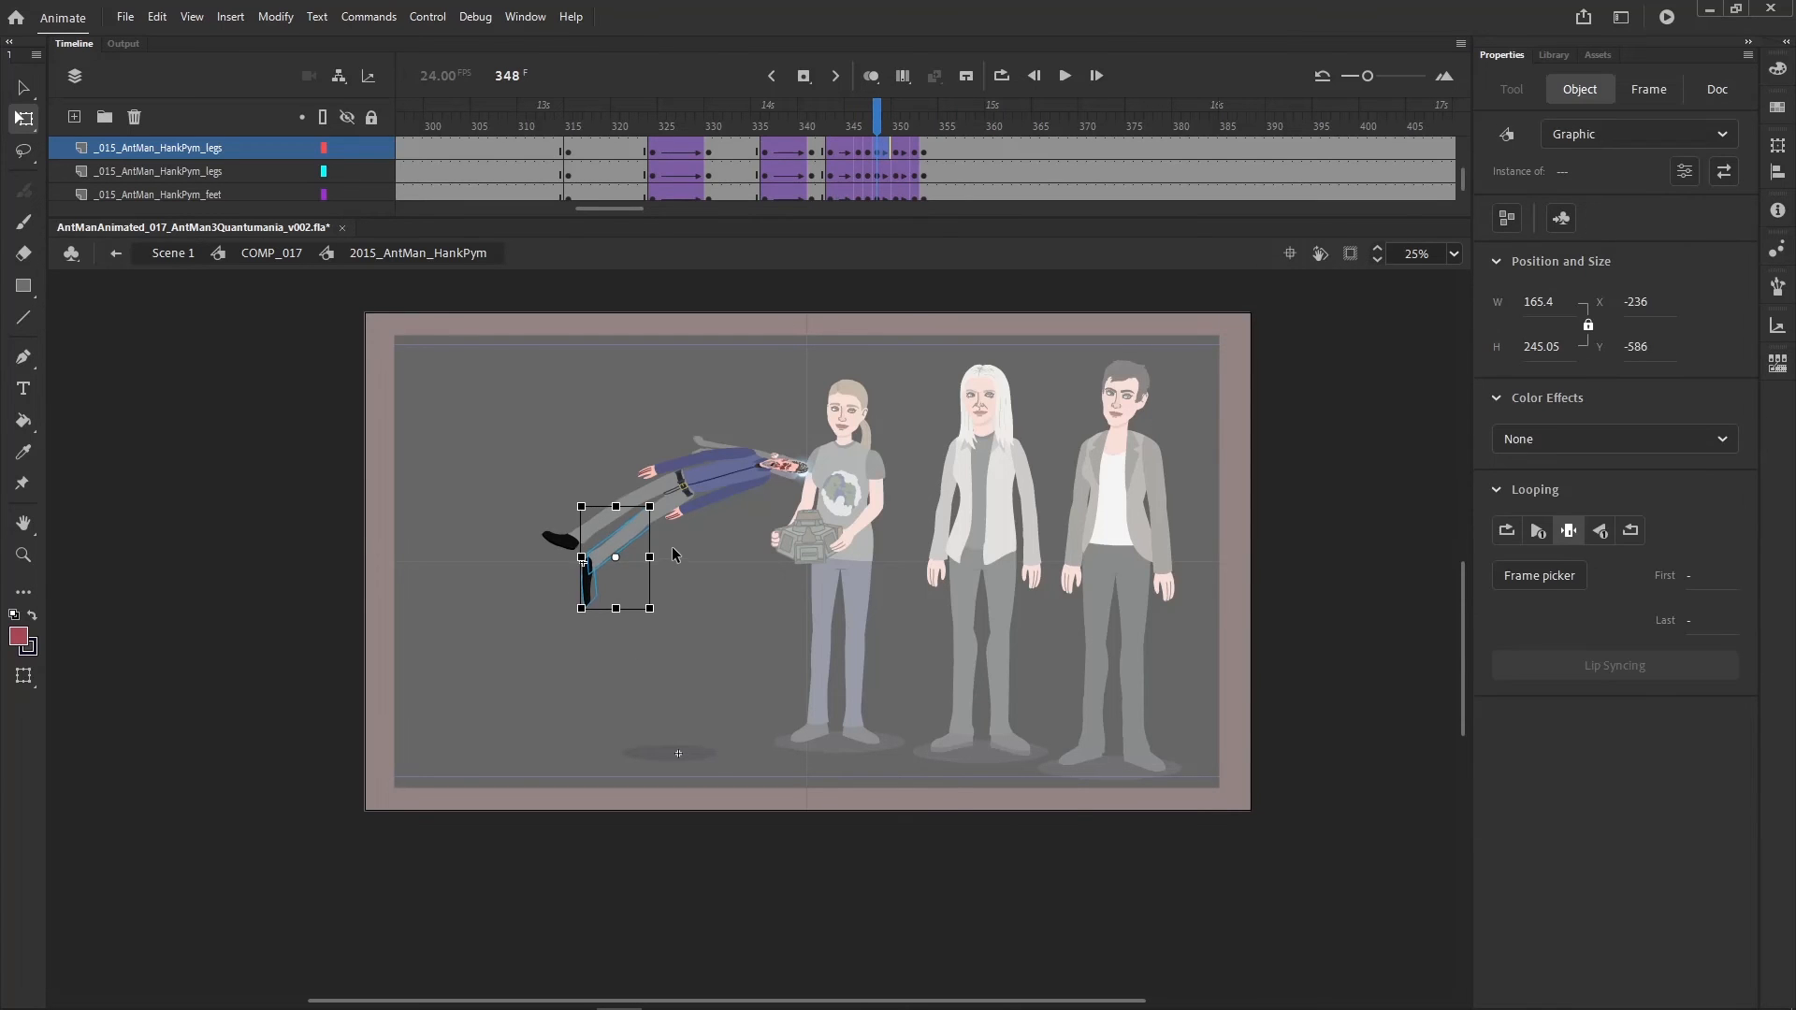
{"action": "left_click", "coordinate": [785, 597]}
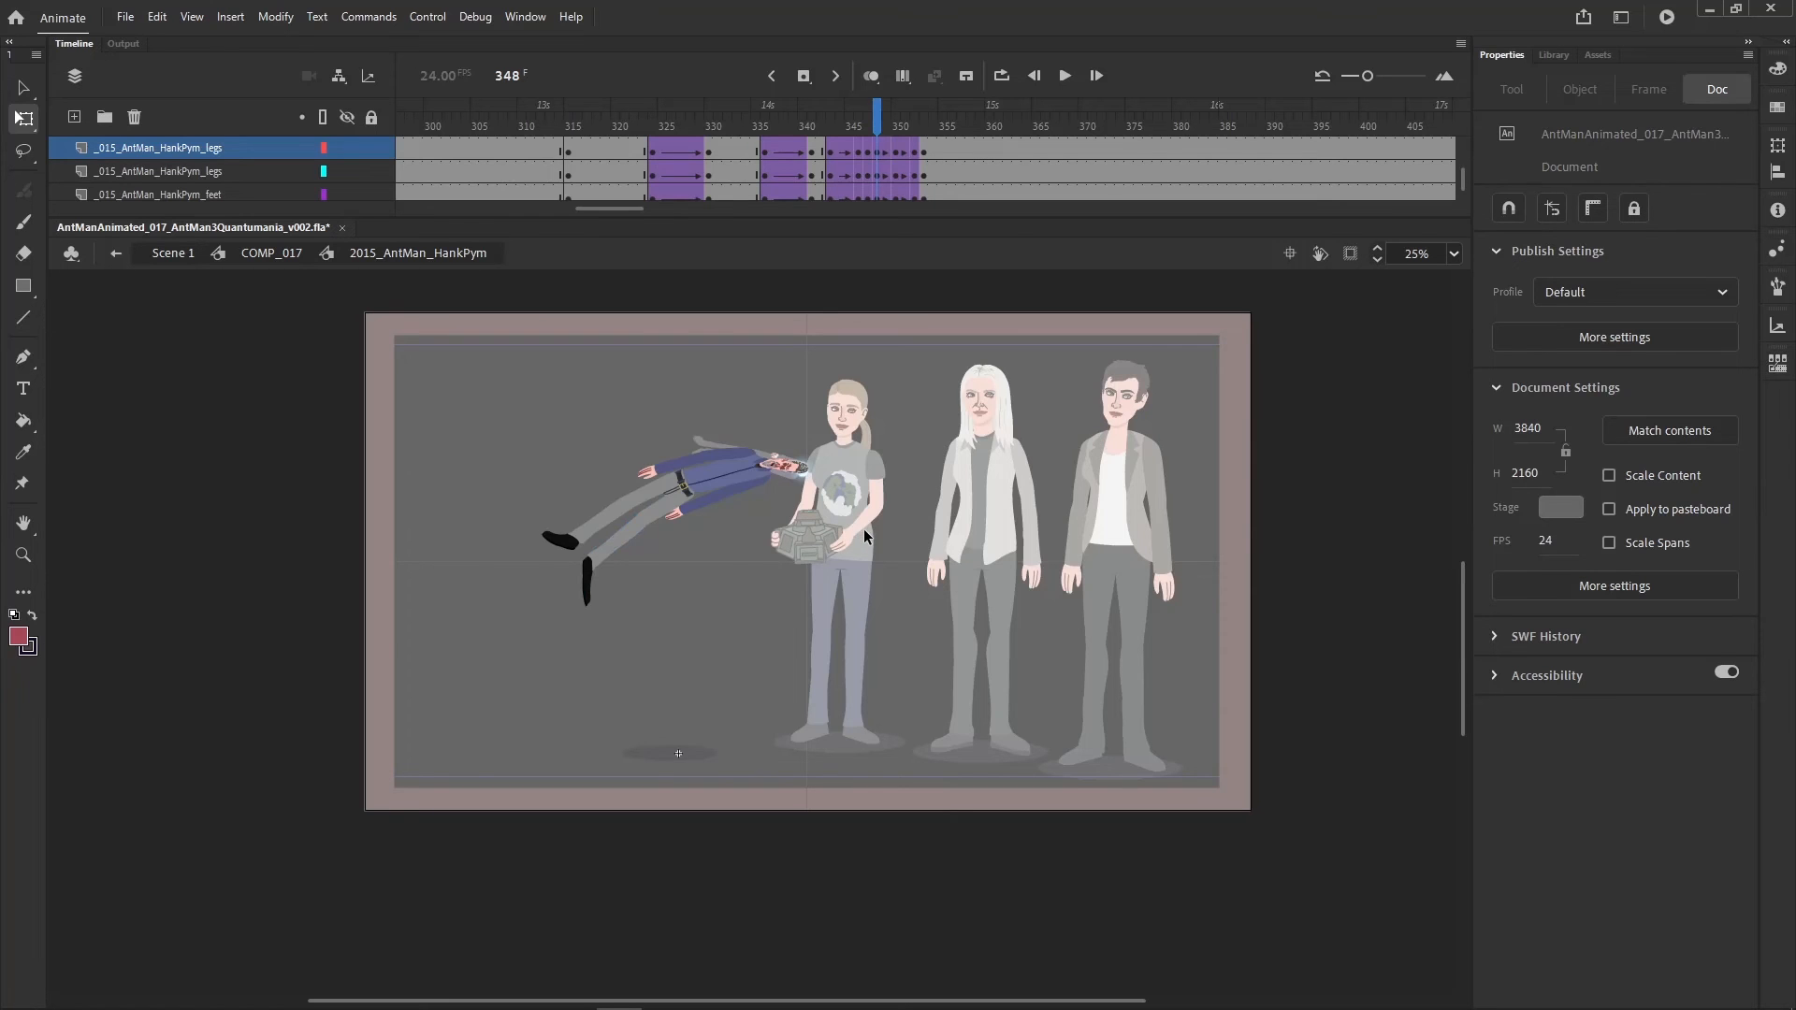
{"action": "key", "text": "comma"}
{"action": "key", "text": "period"}
{"action": "key", "text": "comma"}
- Fine-tune the position of both feet and the trailing lower leg on the airborne character at frame 348
{"action": "left_click", "coordinate": [23, 559]}
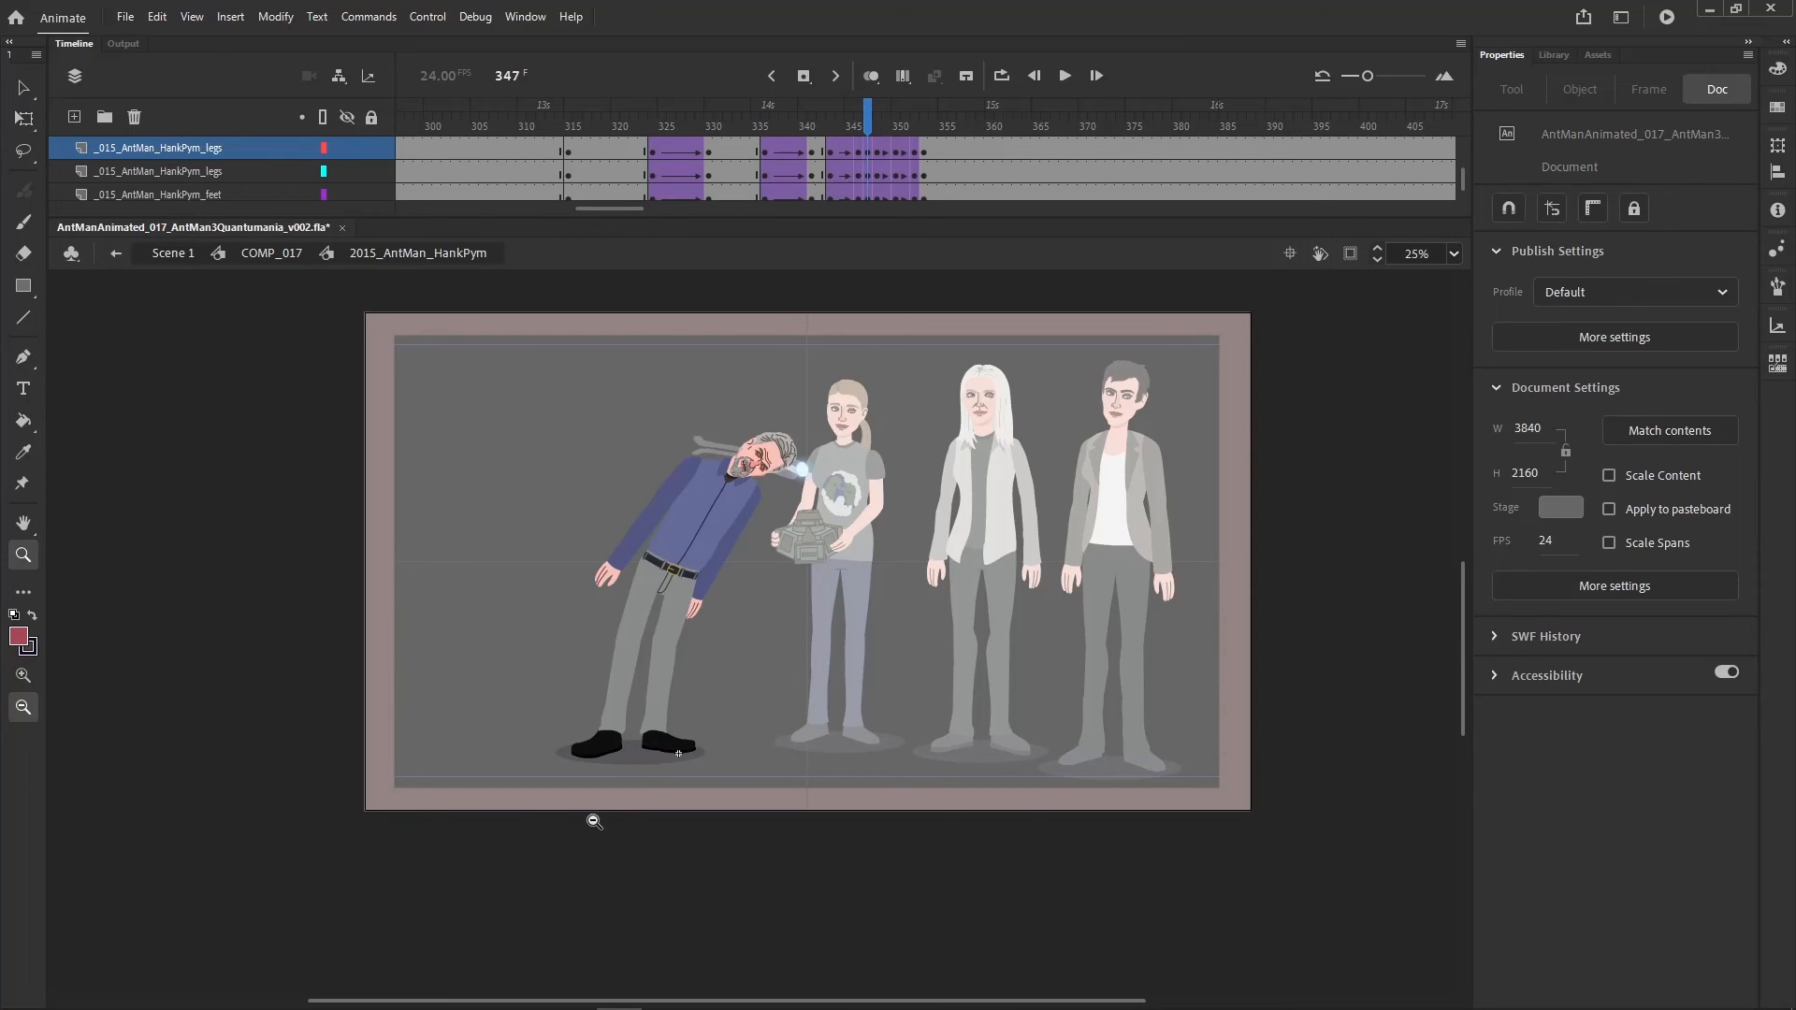
{"action": "left_click_drag", "start_coordinate": [589, 822], "coordinate": [1047, 364]}
{"action": "key", "text": "period"}
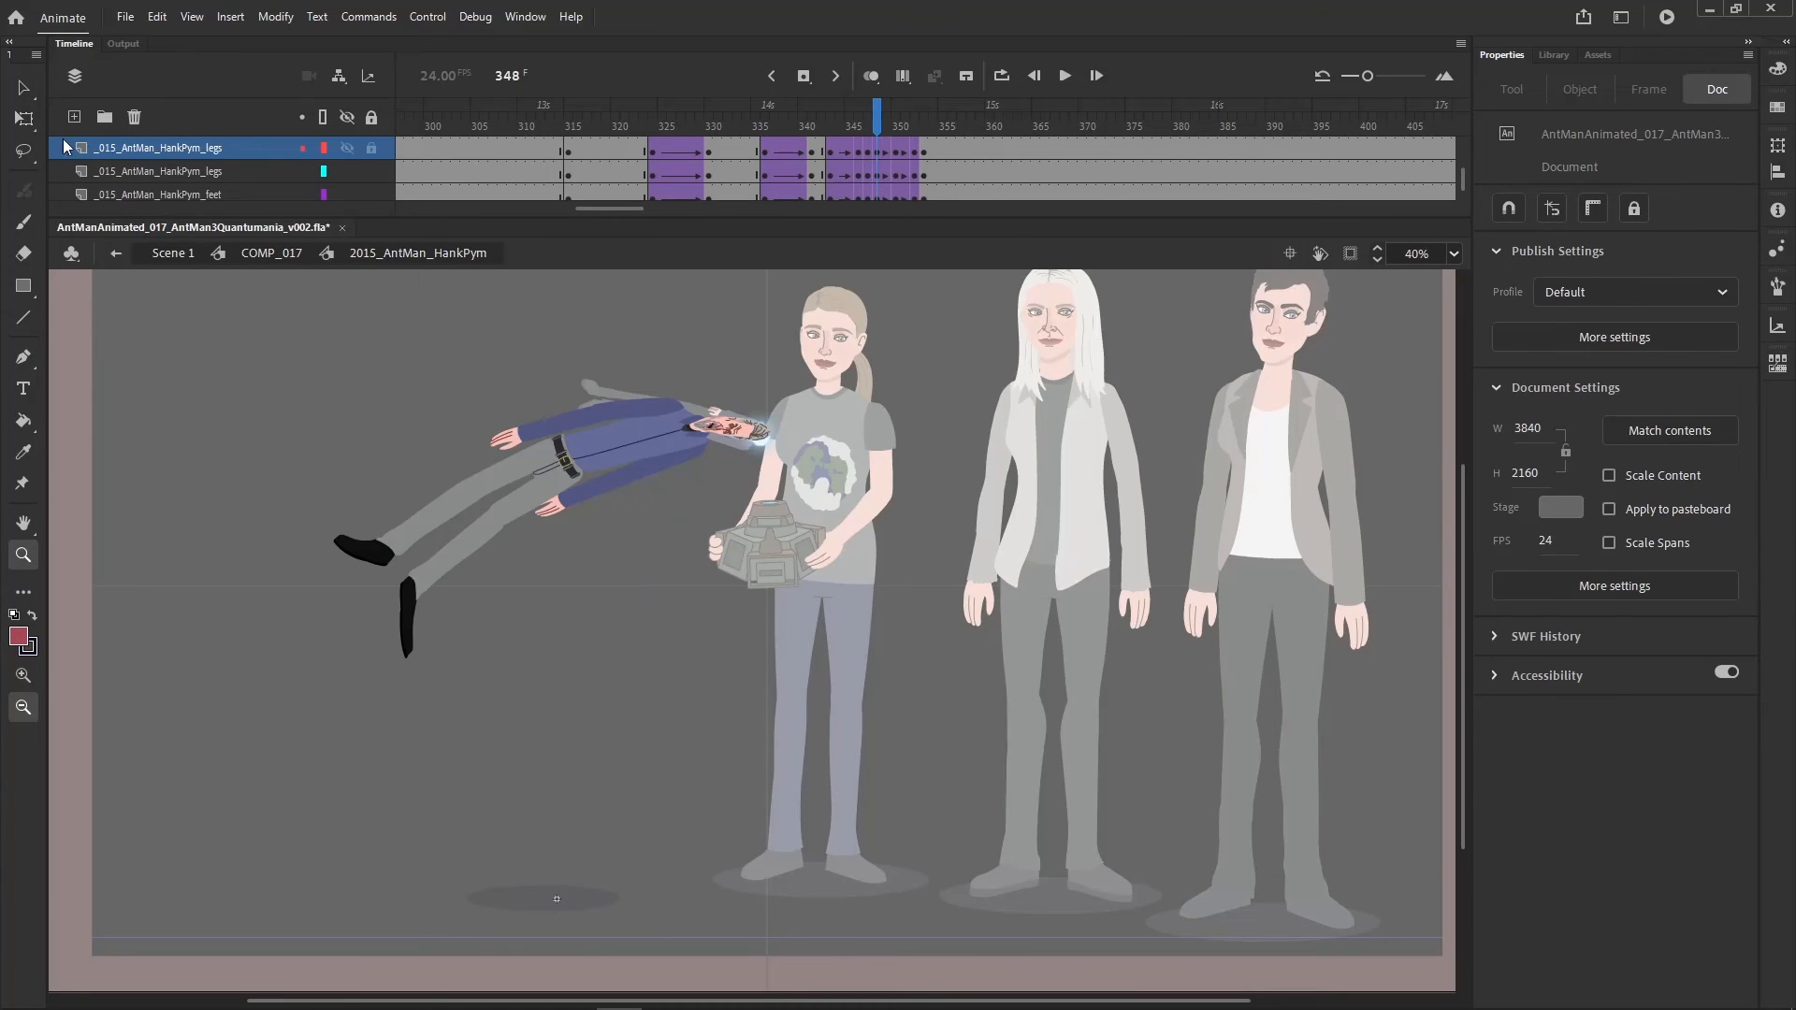
{"action": "key", "text": "q"}
{"action": "left_click_drag", "start_coordinate": [510, 688], "coordinate": [407, 592]}
{"action": "left_click", "coordinate": [727, 602]}
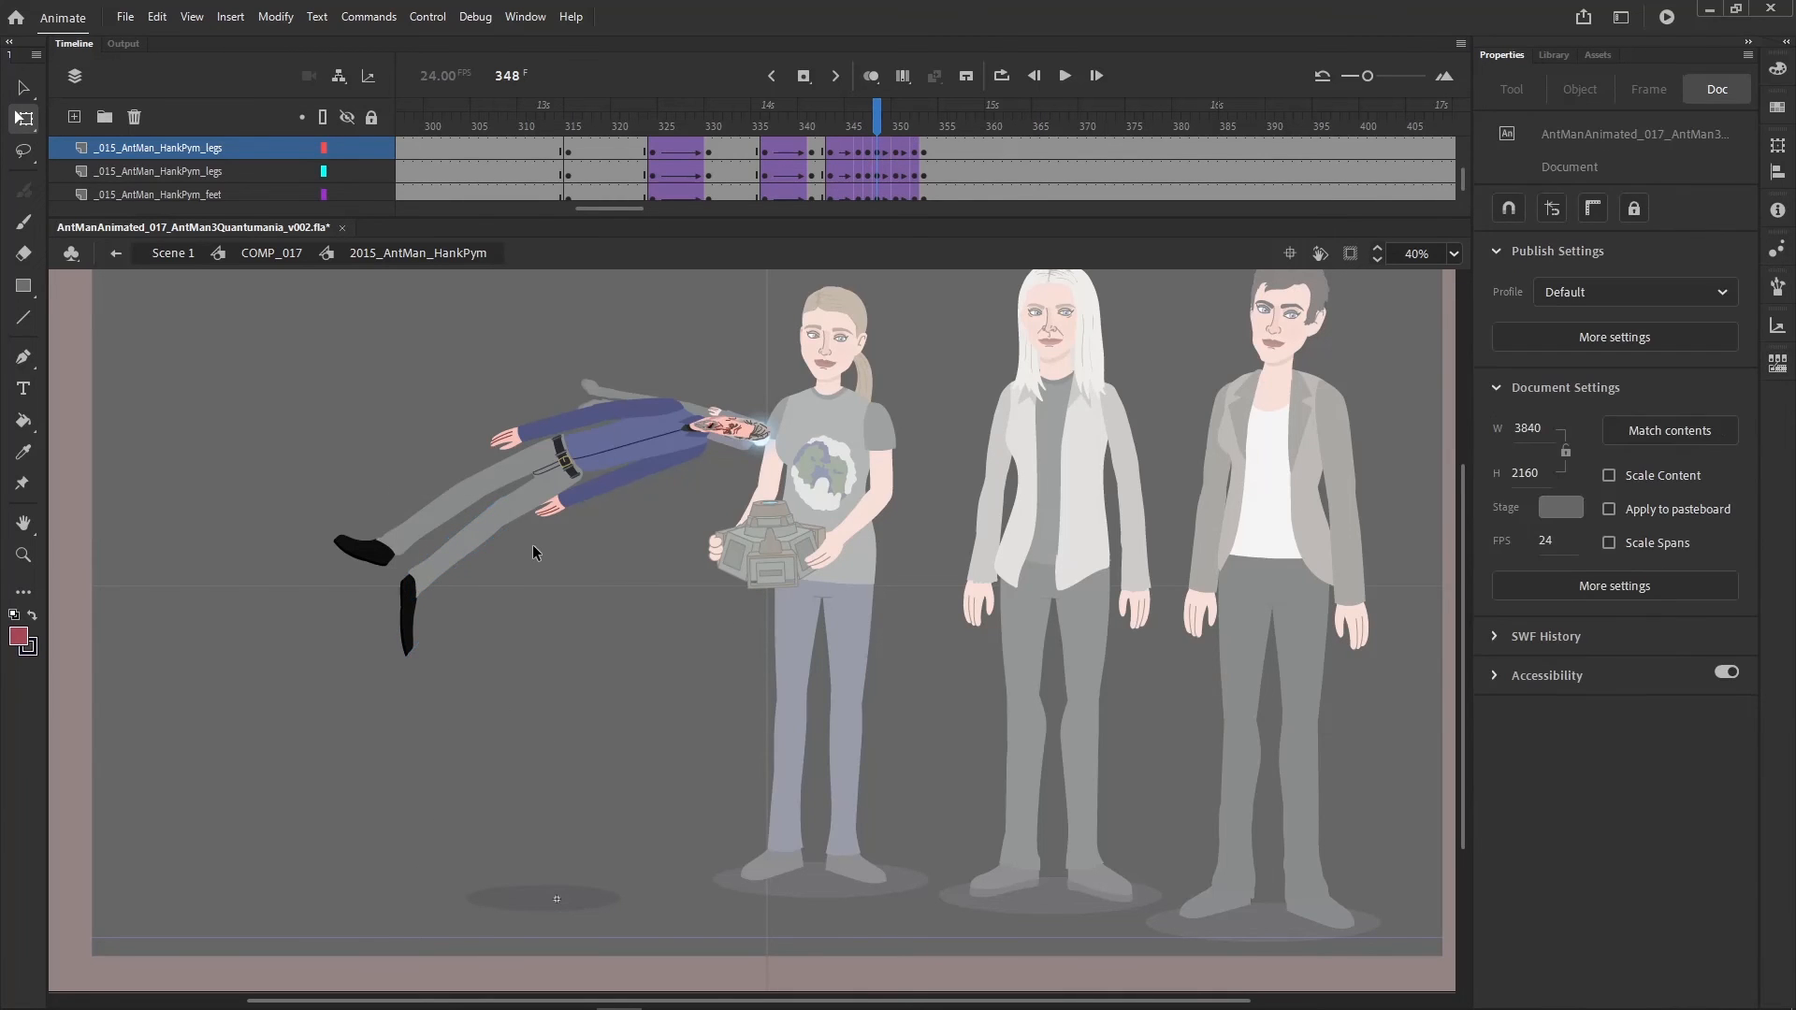
{"action": "left_click", "coordinate": [372, 541]}
{"action": "left_click_drag", "start_coordinate": [284, 373], "coordinate": [349, 605]}
{"action": "key", "text": "Down"}
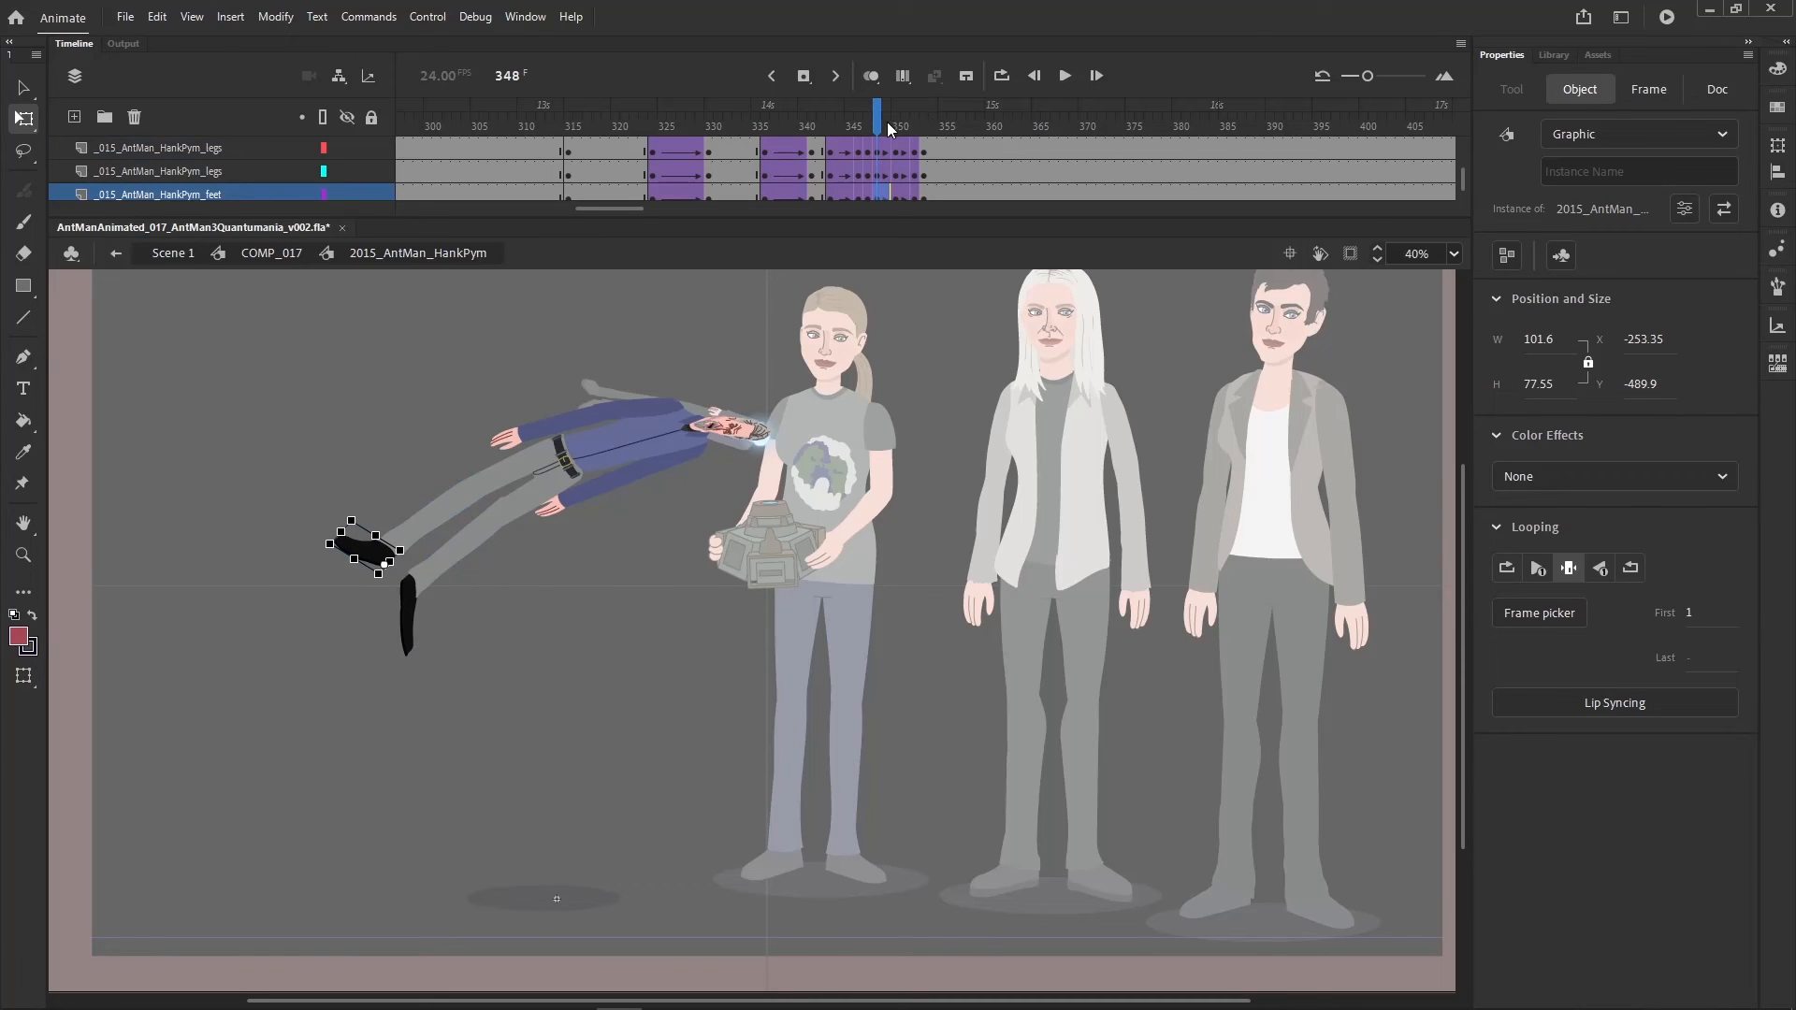
- Insert keyframes at frame 349 on all of the grey-haired character's layers
{"action": "left_click_drag", "start_coordinate": [879, 120], "coordinate": [875, 110]}
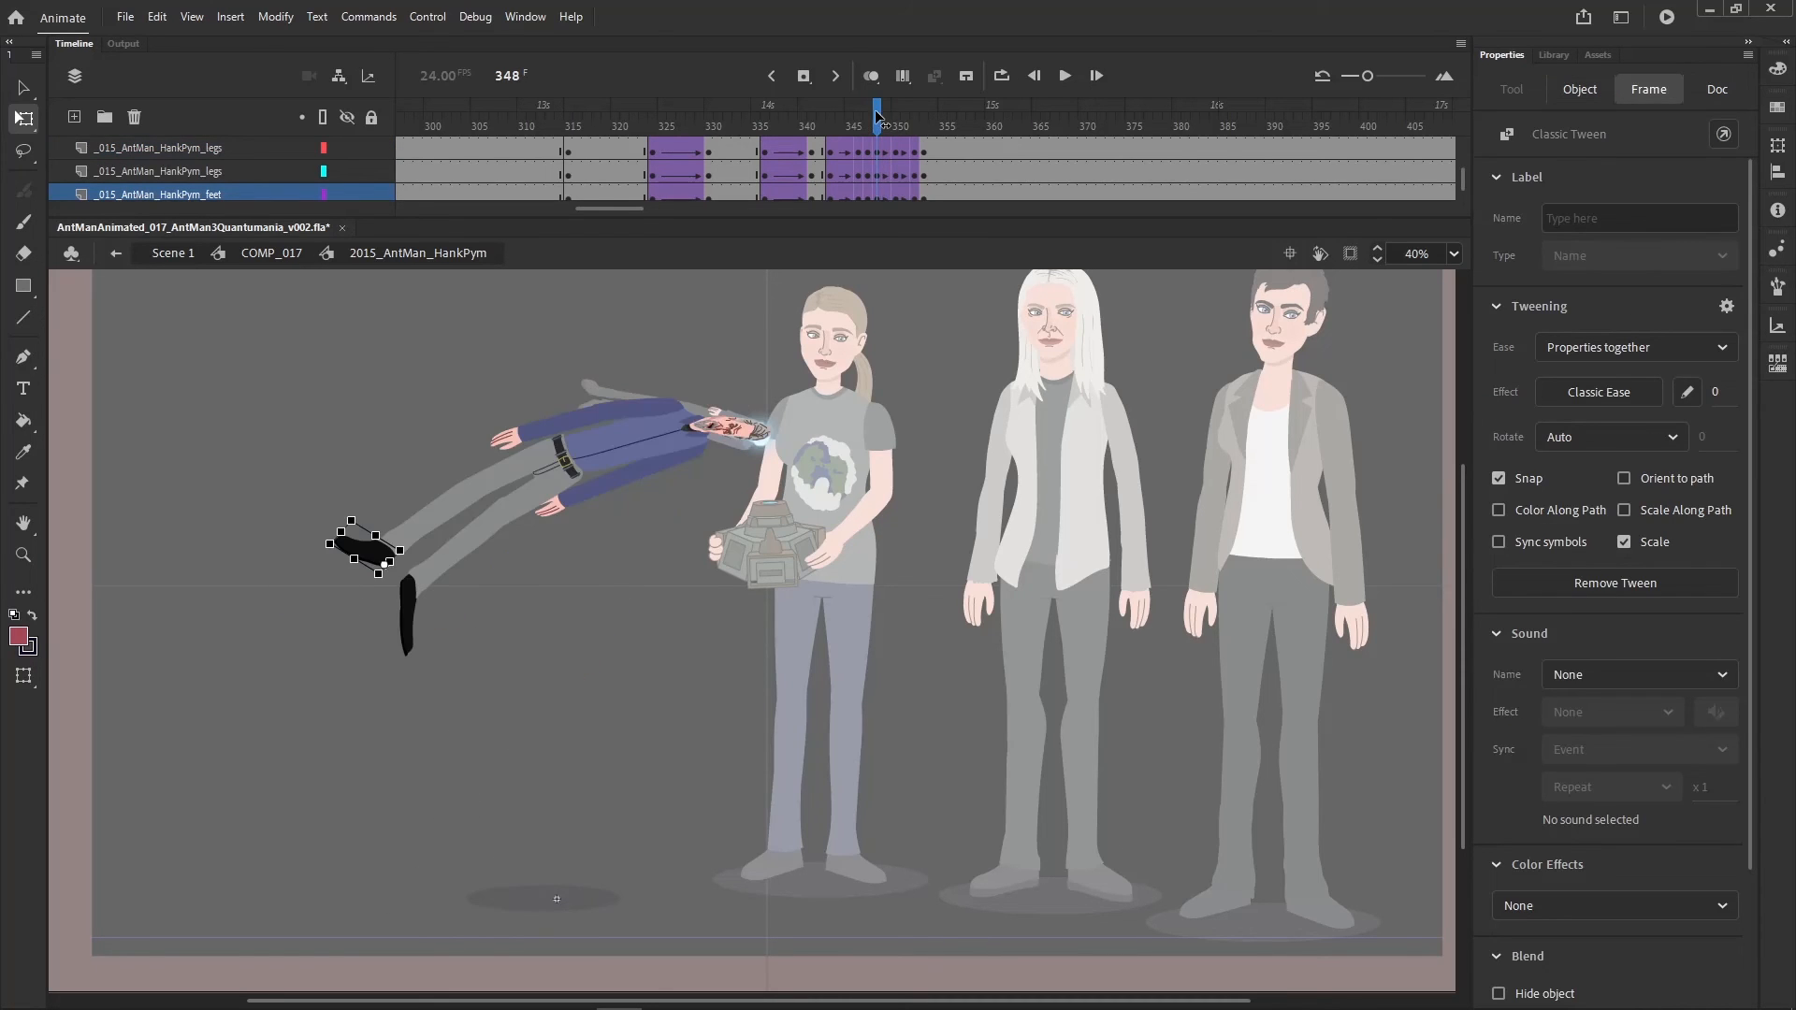
{"action": "scroll", "coordinate": [879, 178], "scroll_direction": "up", "scroll_amount": 5}
{"action": "scroll", "coordinate": [882, 165], "scroll_direction": "up", "scroll_amount": 4}
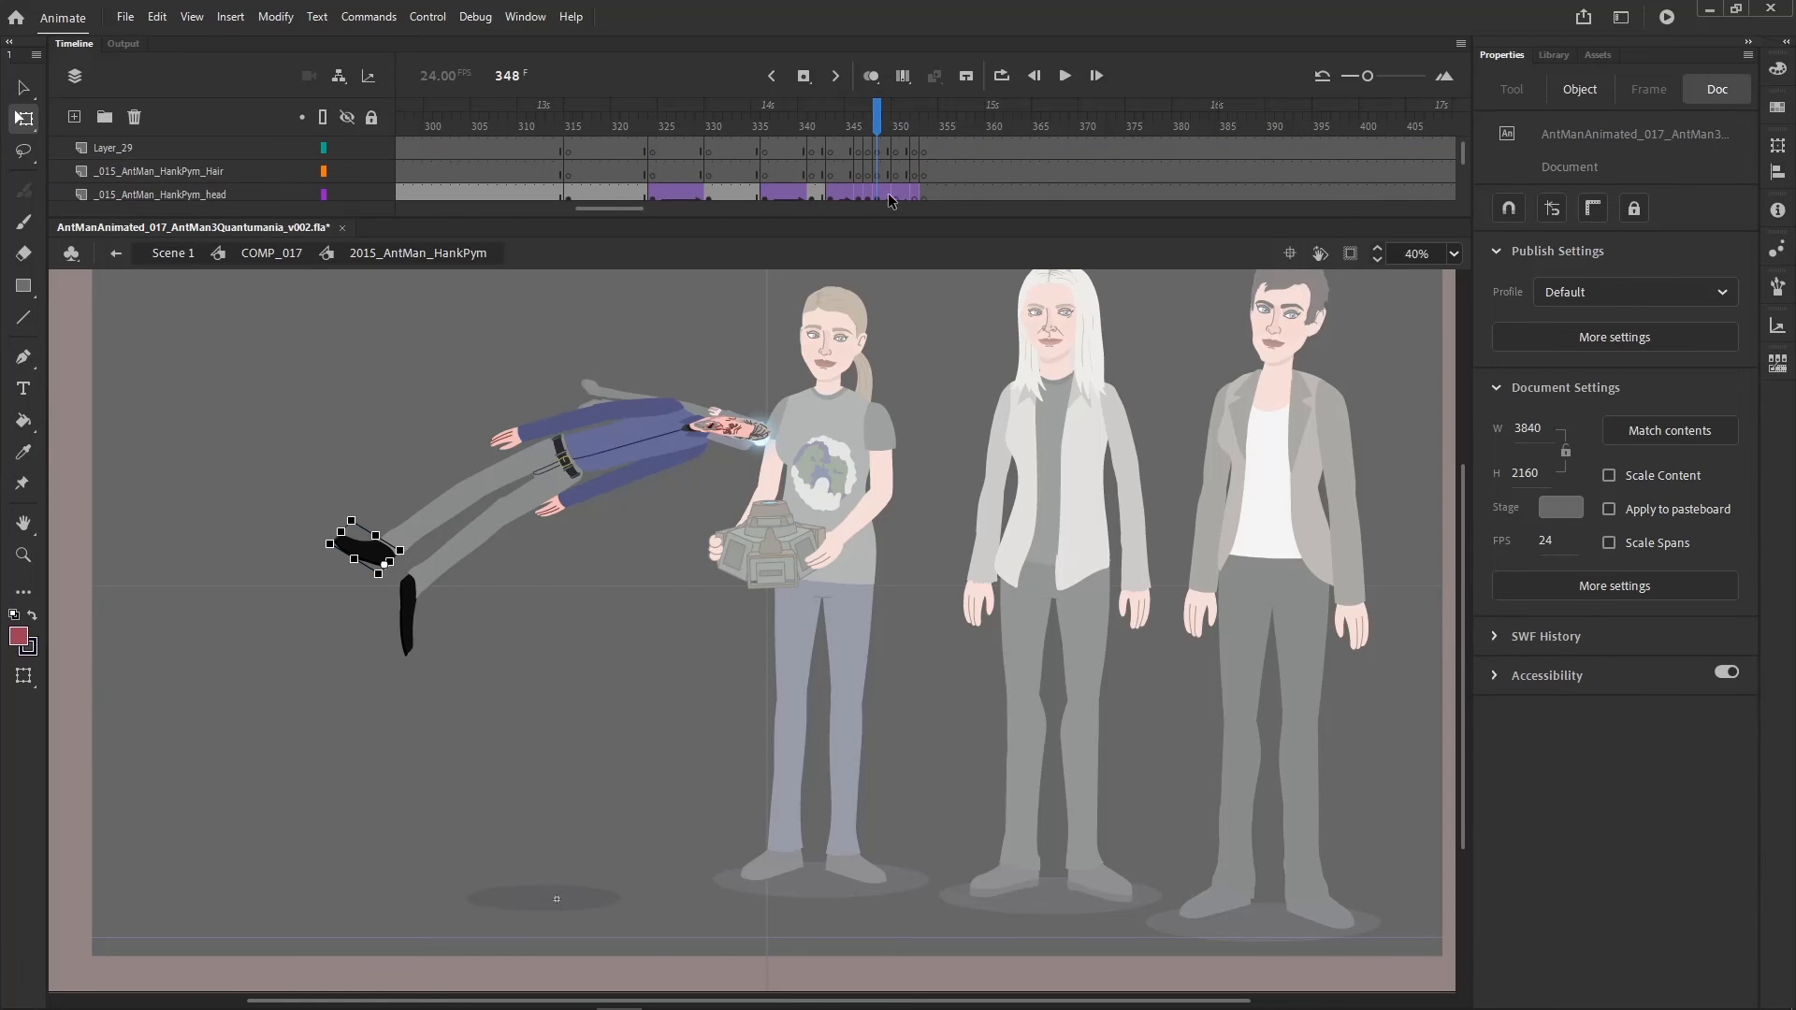
{"action": "left_click_drag", "start_coordinate": [889, 193], "coordinate": [885, 273]}
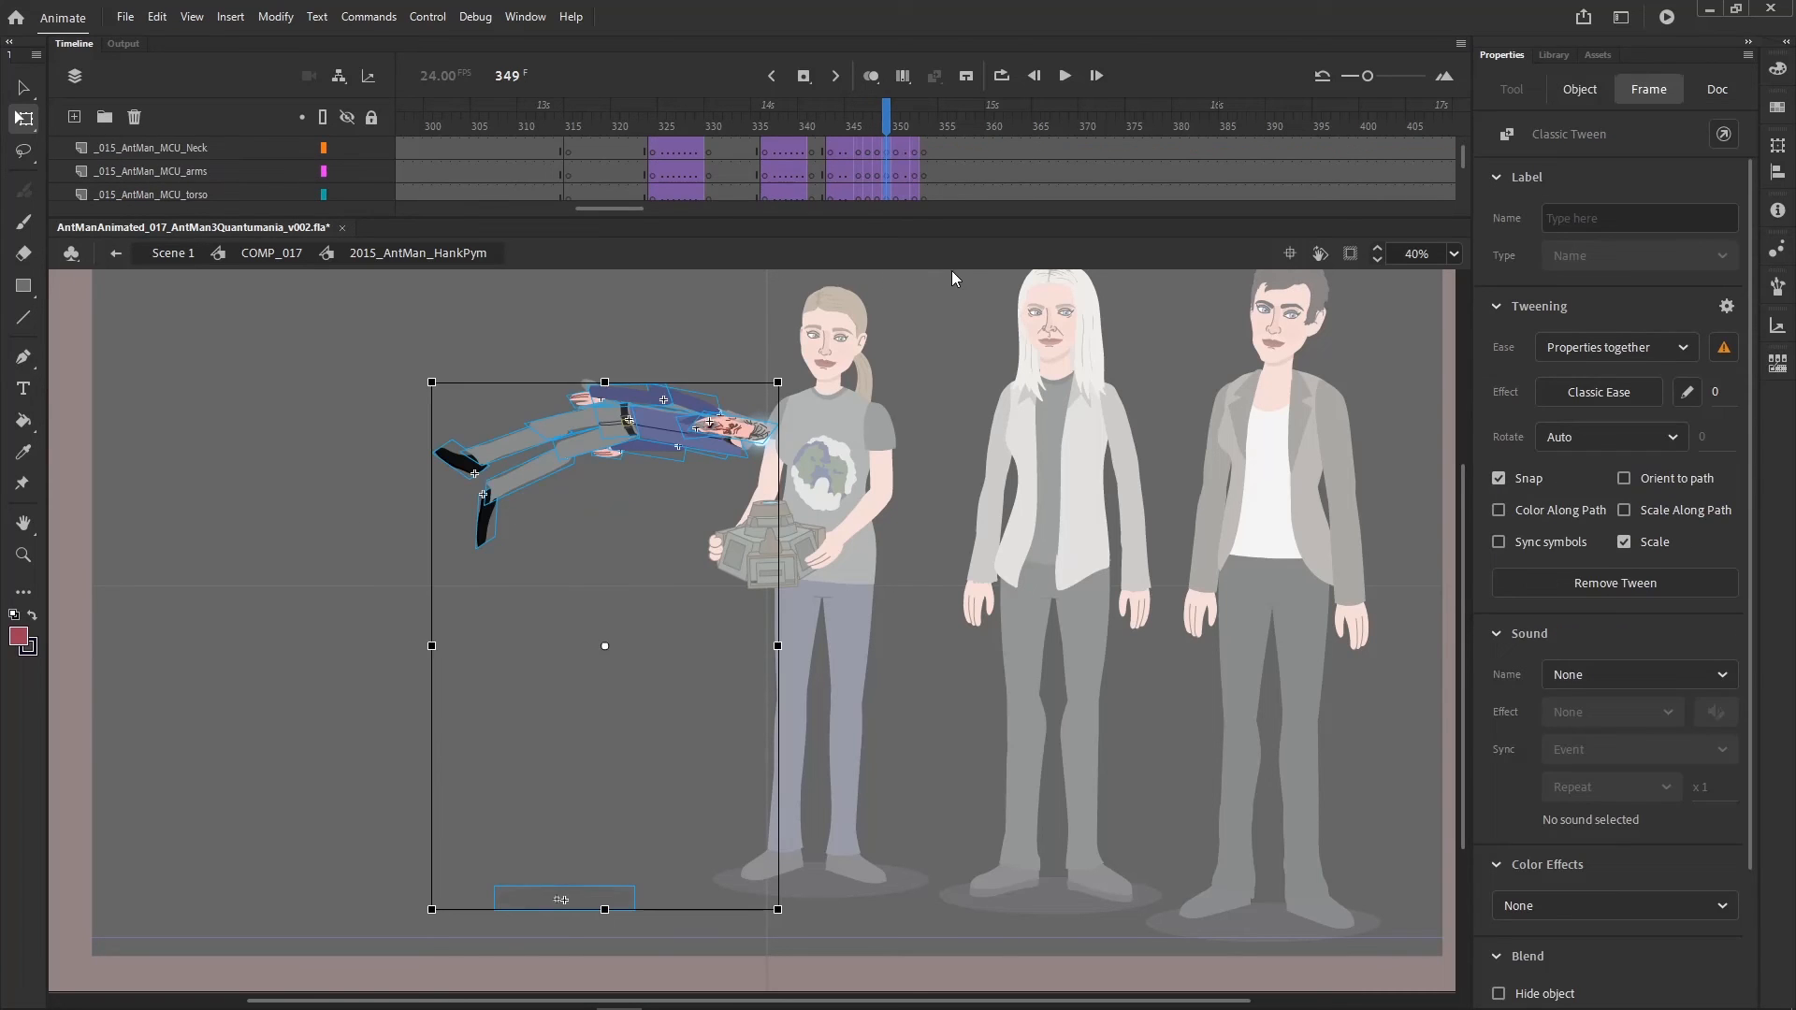
- Delete the character's head and neck at frame 349 where they have entered the glowing orb
{"action": "left_click", "coordinate": [23, 553]}
{"action": "left_click_drag", "start_coordinate": [275, 682], "coordinate": [853, 347]}
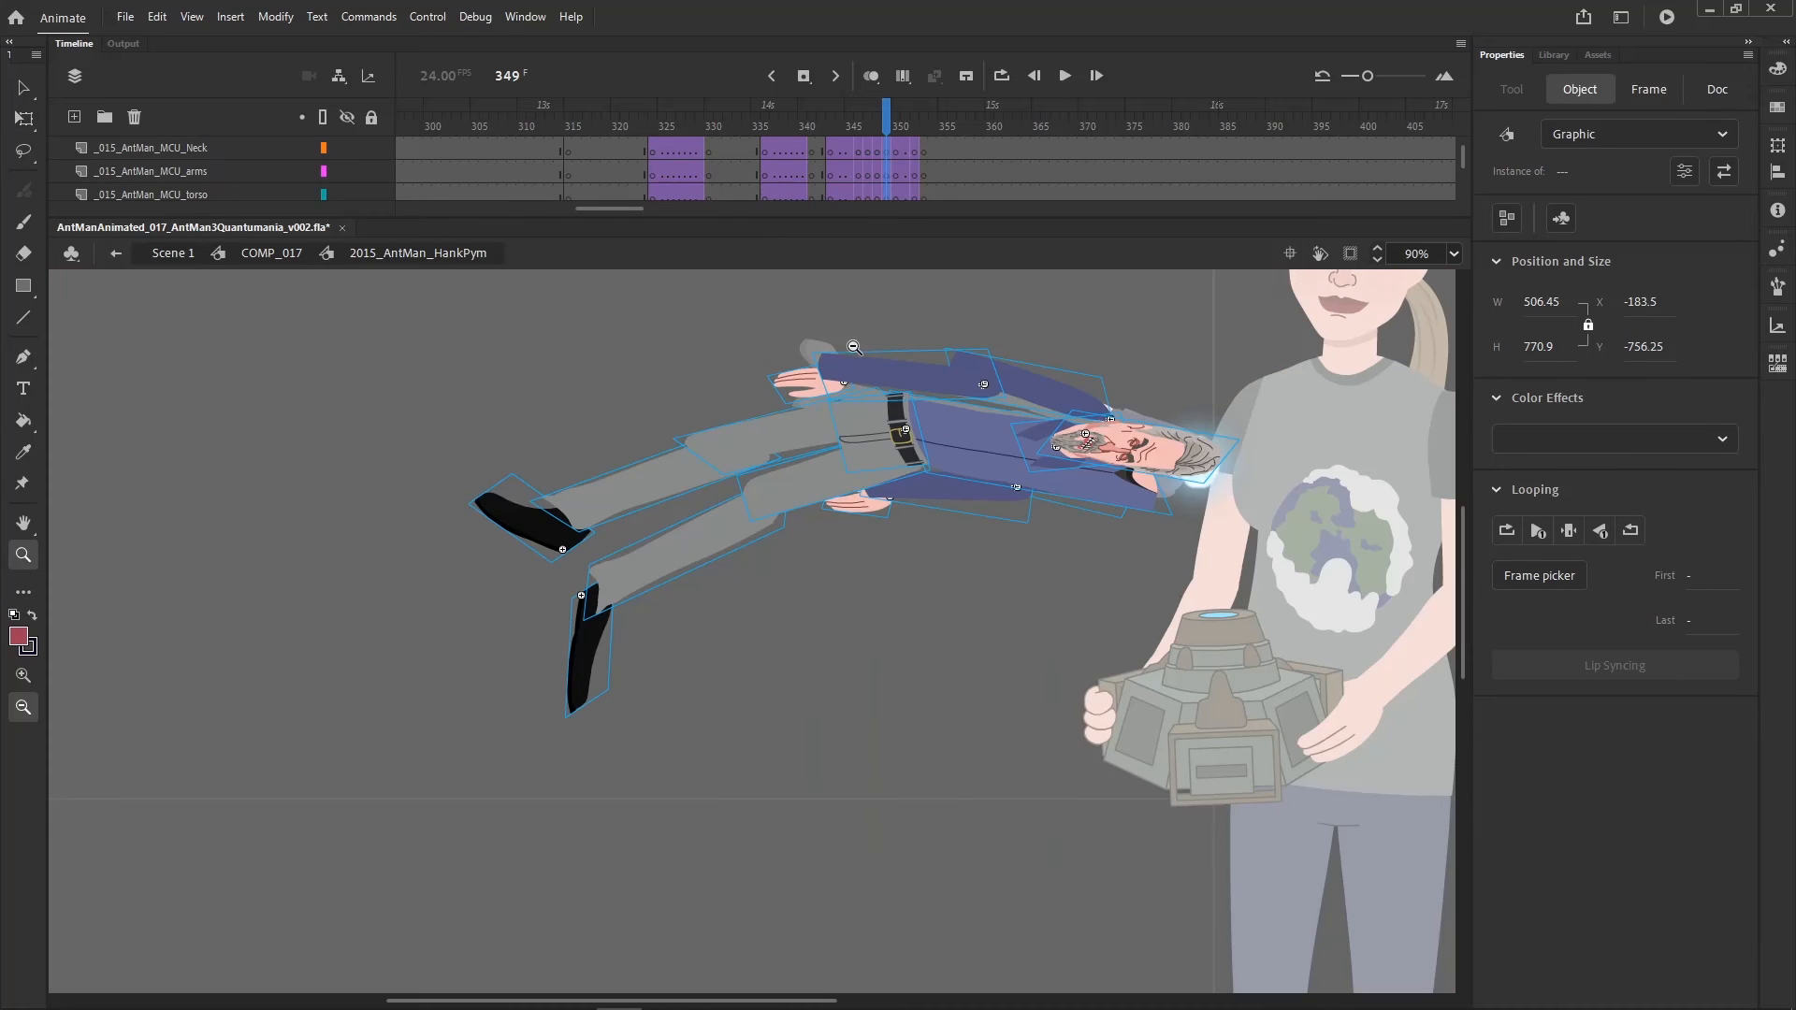
{"action": "scroll", "coordinate": [645, 695], "scroll_direction": "down", "scroll_amount": 3}
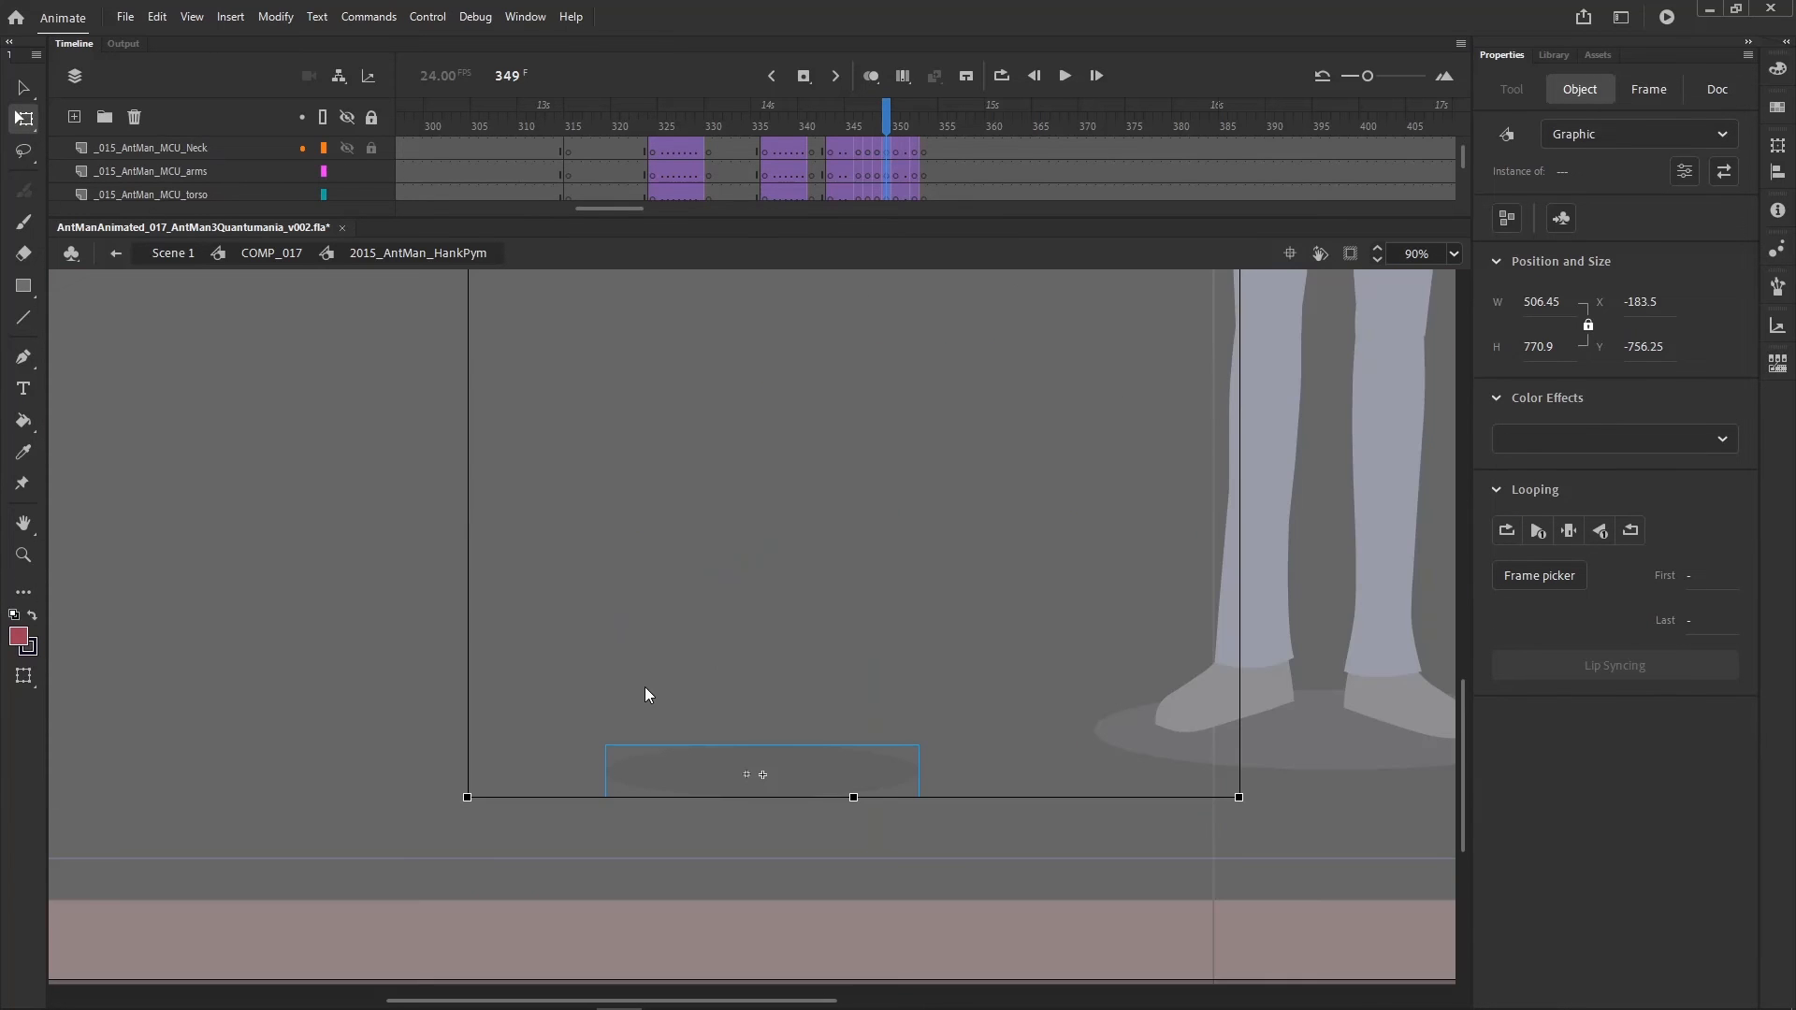
{"action": "scroll", "coordinate": [881, 363], "scroll_direction": "up", "scroll_amount": 1}
{"action": "left_click", "coordinate": [1180, 582]}
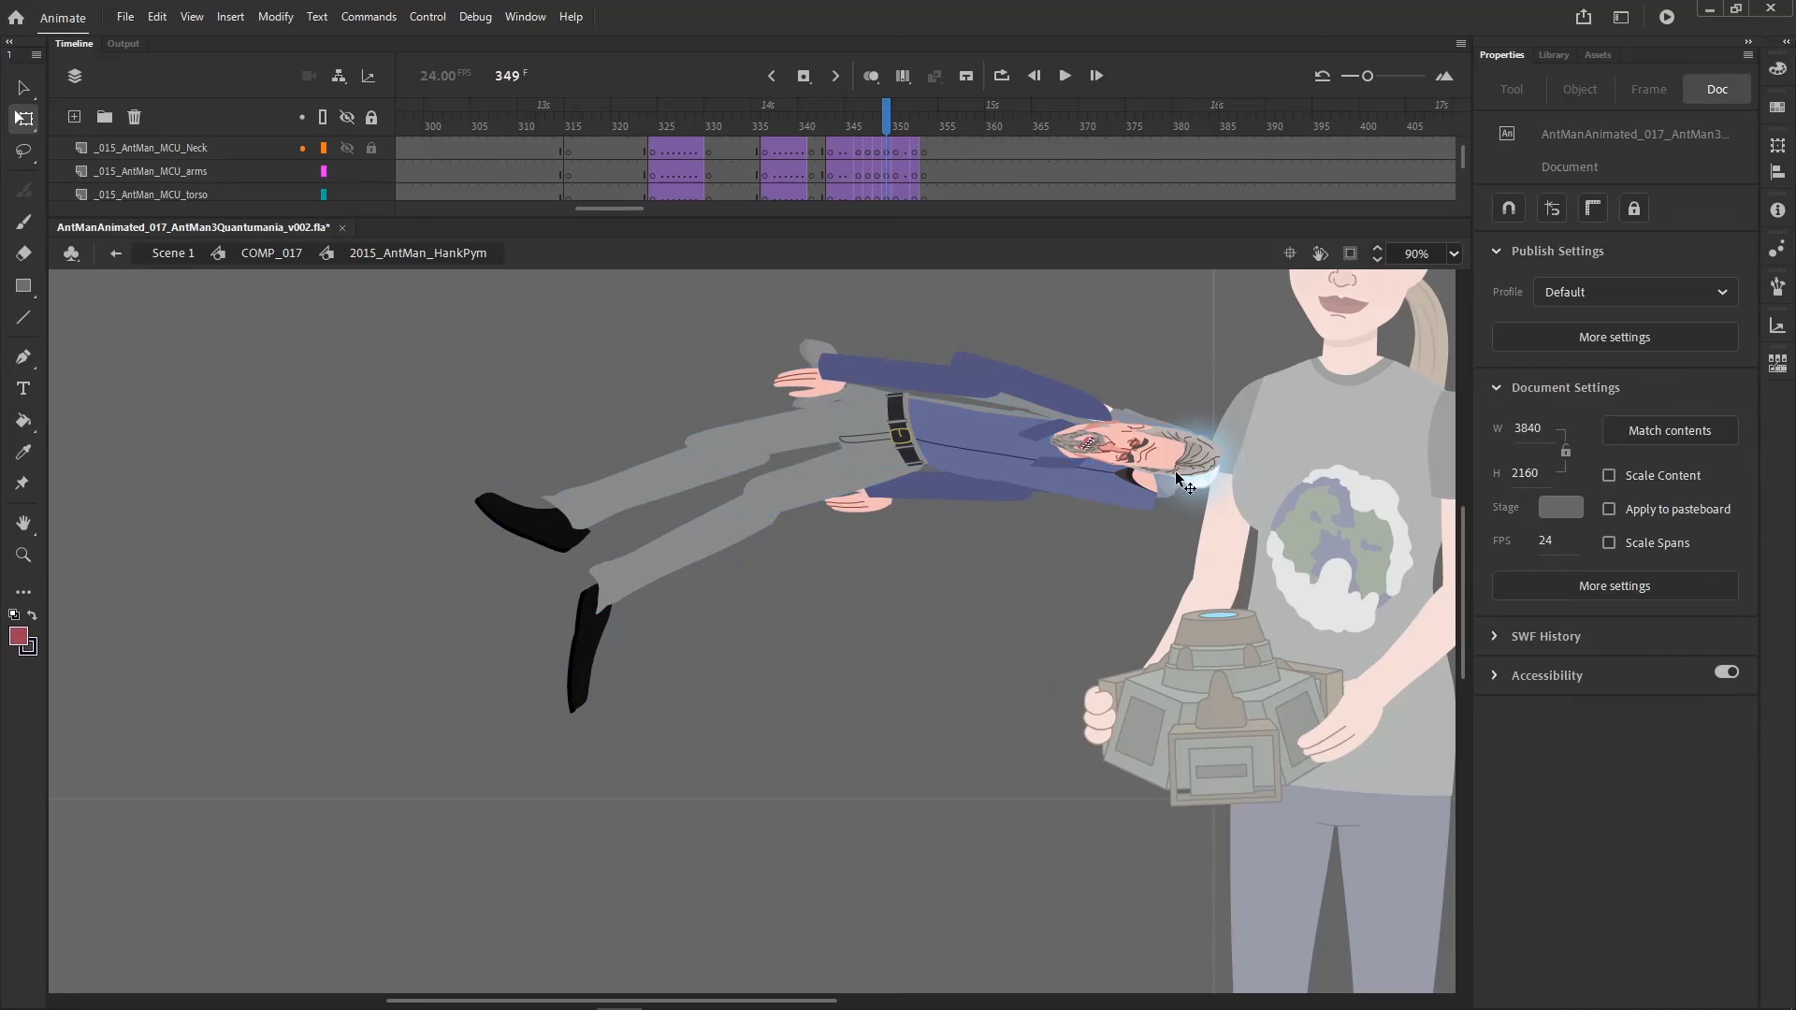
{"action": "left_click", "coordinate": [1190, 456]}
{"action": "key", "text": "Delete"}
{"action": "left_click", "coordinate": [1080, 443]}
{"action": "key", "text": "Delete"}
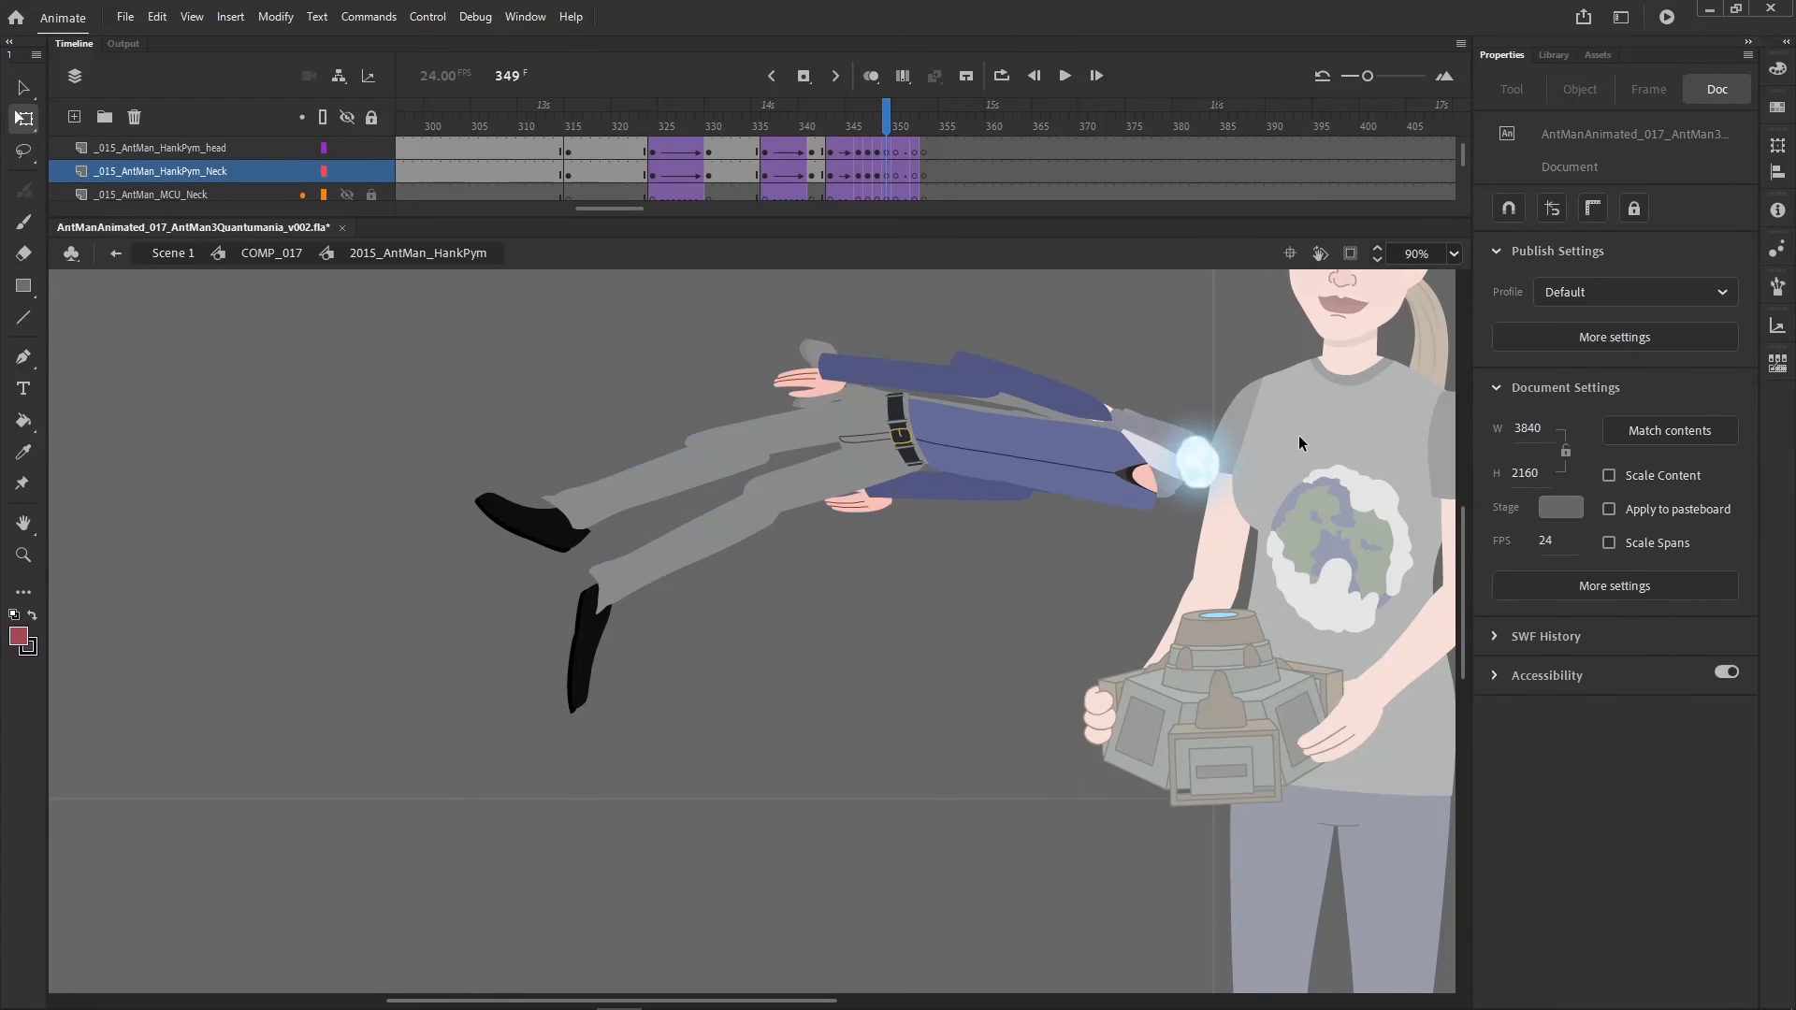
- Shift and rotate both feet and lower legs at frame 349 so the legs trail farther behind the body
{"action": "left_click", "coordinate": [588, 687]}
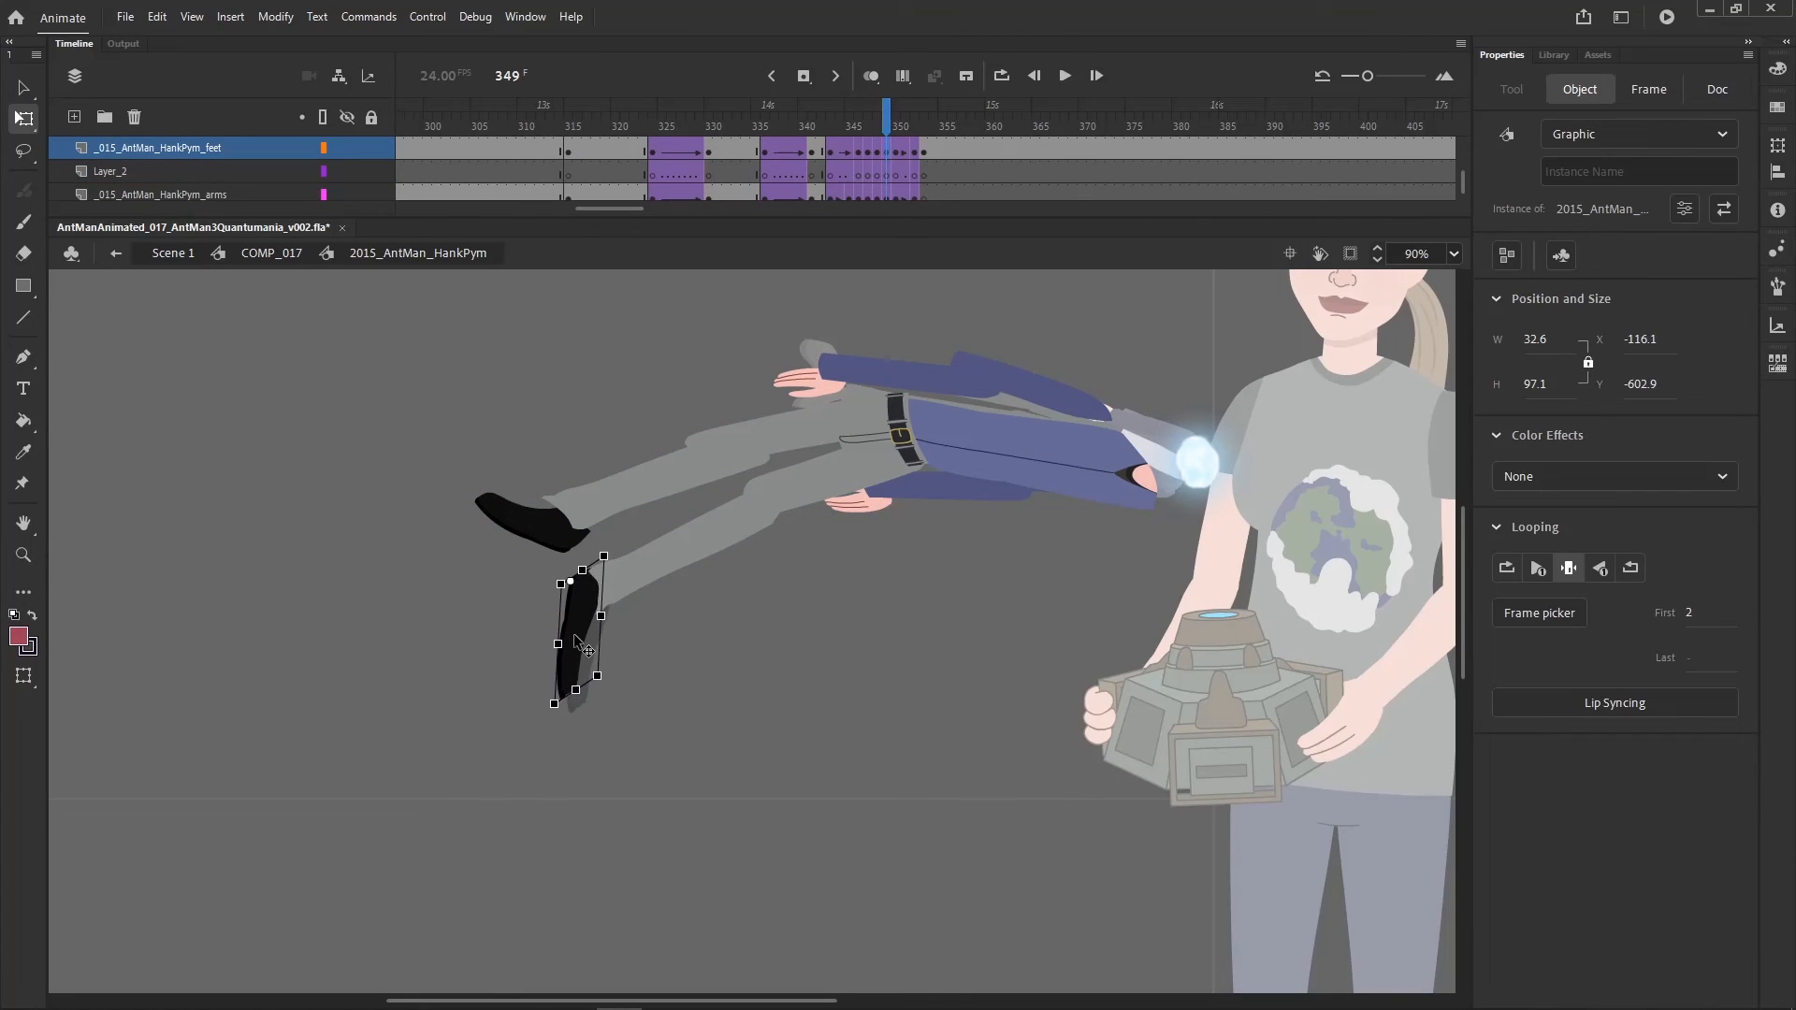
{"action": "left_click_drag", "start_coordinate": [578, 627], "coordinate": [650, 576]}
{"action": "mouse_move", "coordinate": [727, 532]}
{"action": "left_mouse_down"}
{"action": "mouse_move", "coordinate": [712, 530]}
{"action": "mouse_move", "coordinate": [724, 520]}
{"action": "left_mouse_up"}
{"action": "left_click", "coordinate": [497, 415]}
{"action": "left_click", "coordinate": [496, 509]}
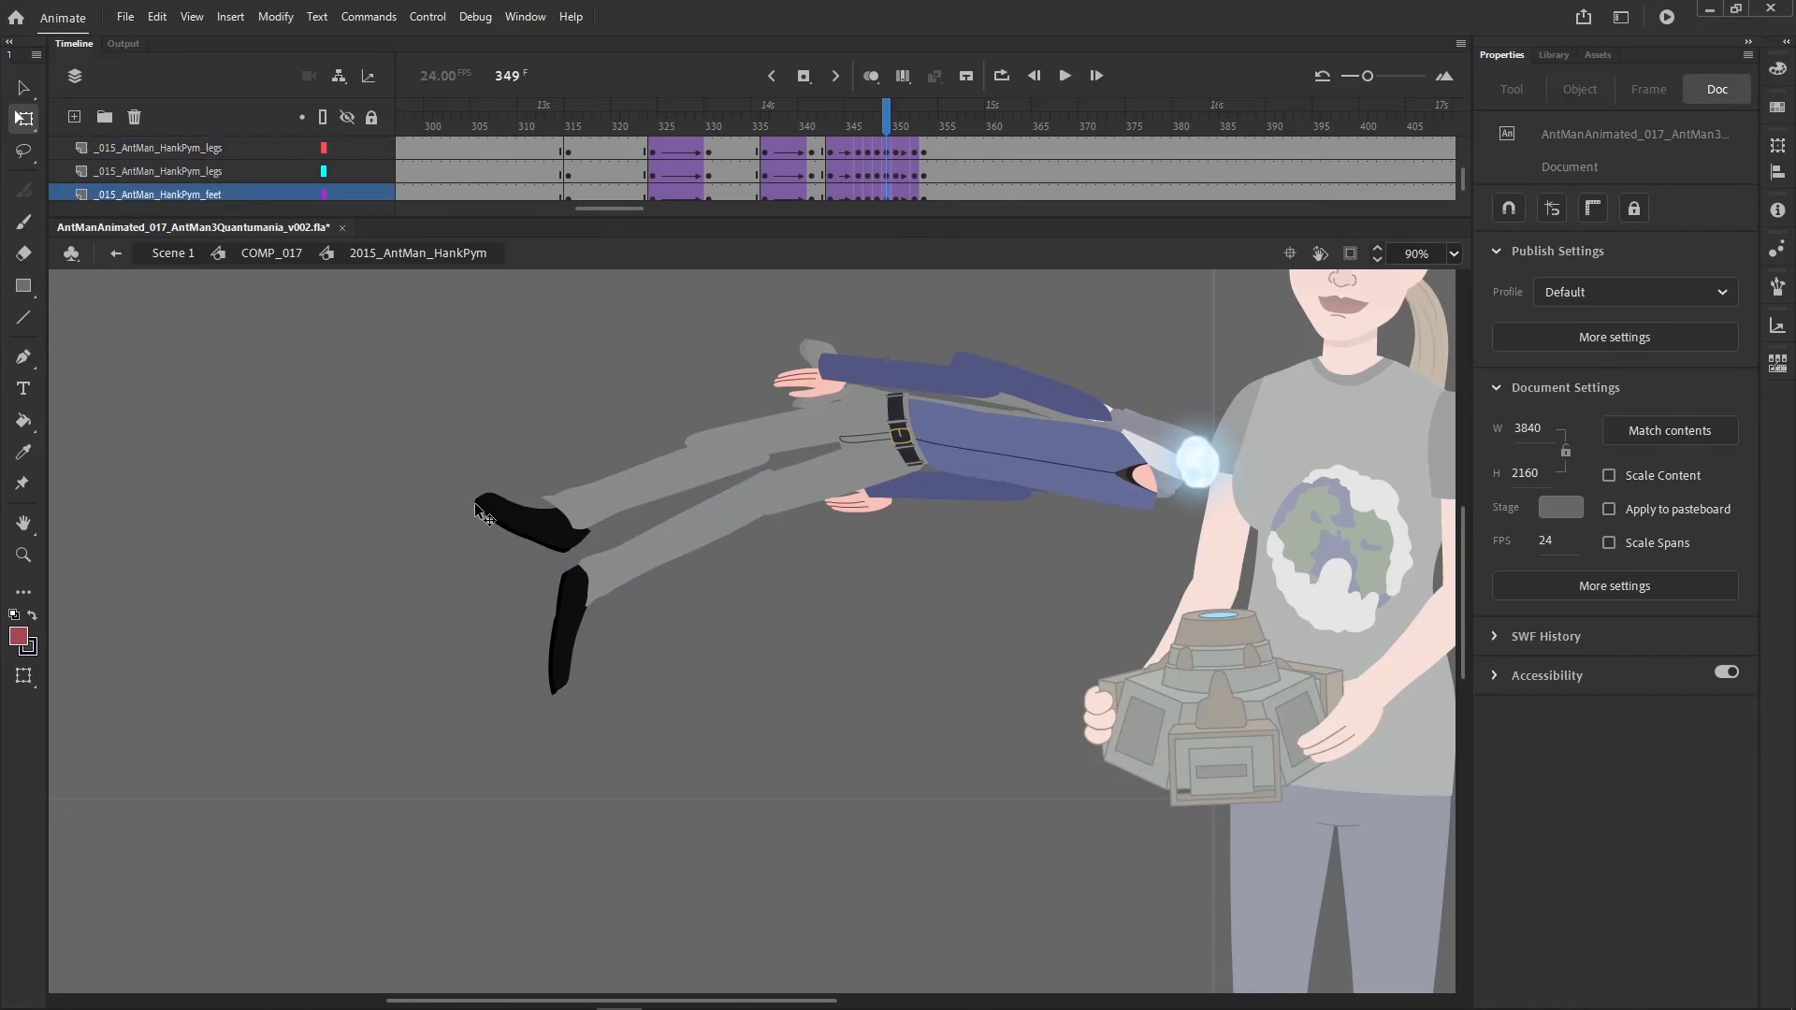
{"action": "left_click_drag", "start_coordinate": [492, 502], "coordinate": [493, 503]}
{"action": "left_click_drag", "start_coordinate": [417, 429], "coordinate": [650, 465]}
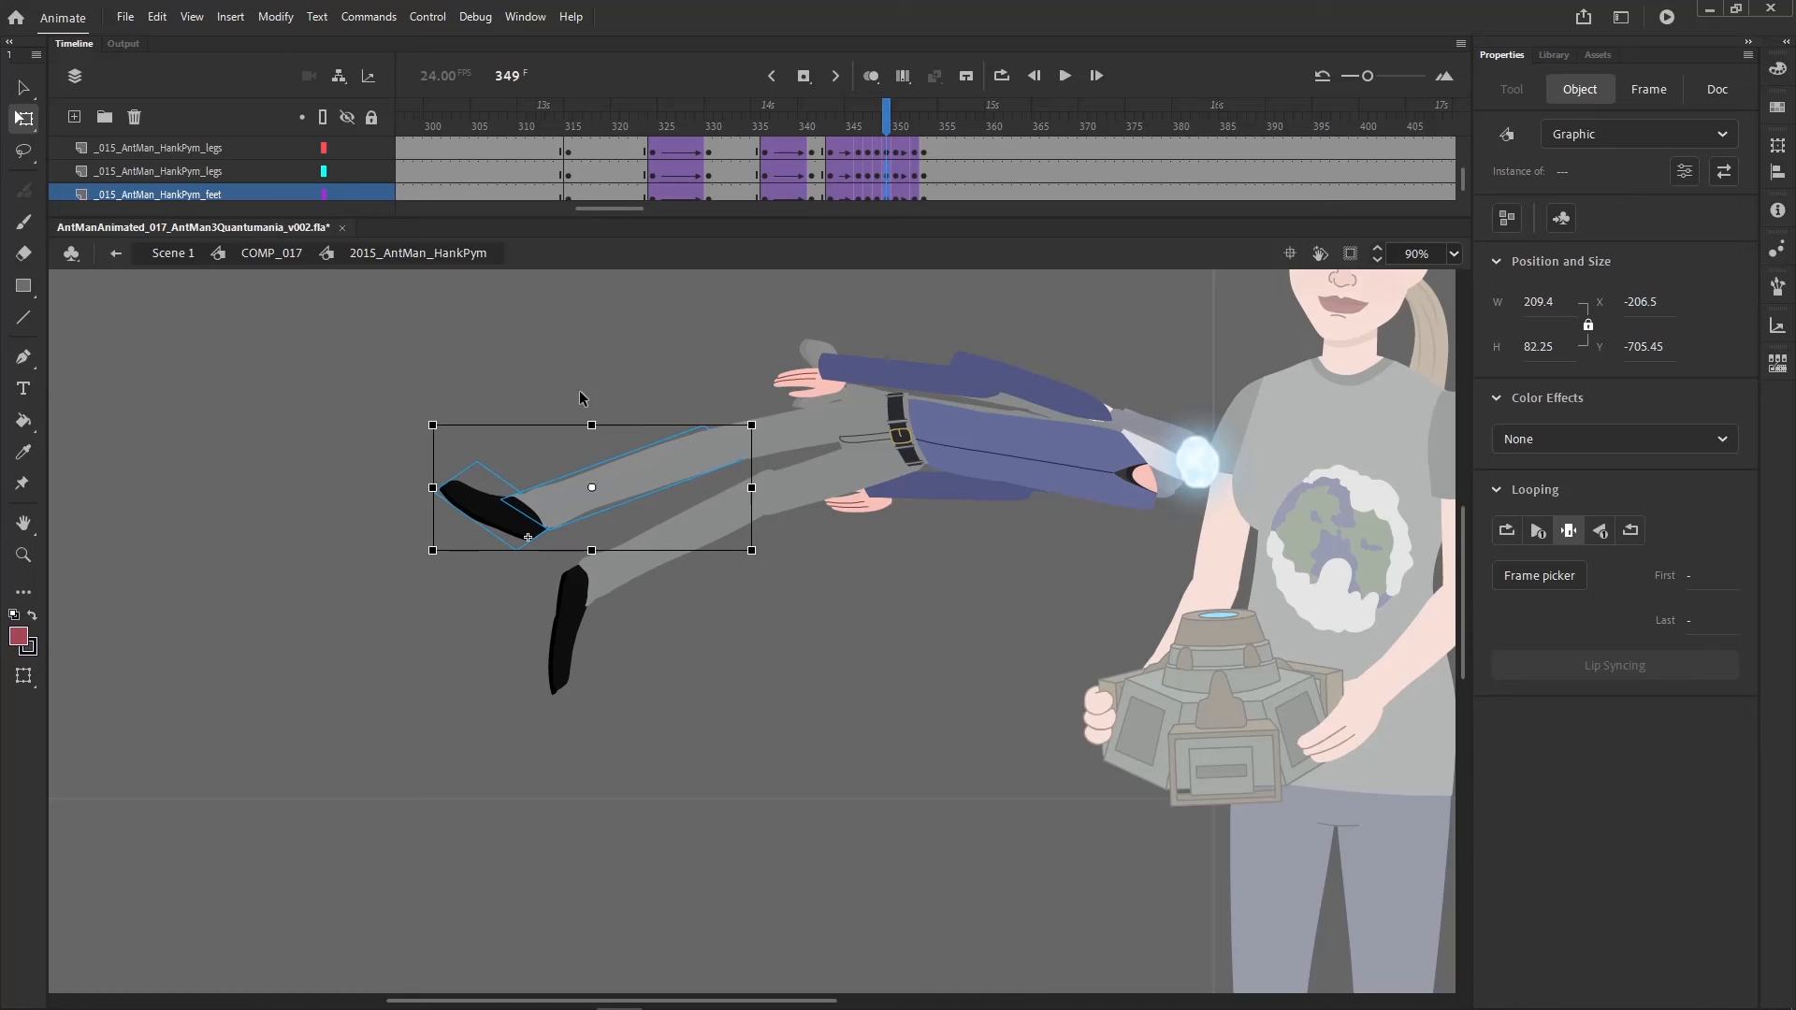
{"action": "left_click_drag", "start_coordinate": [527, 741], "coordinate": [639, 562]}
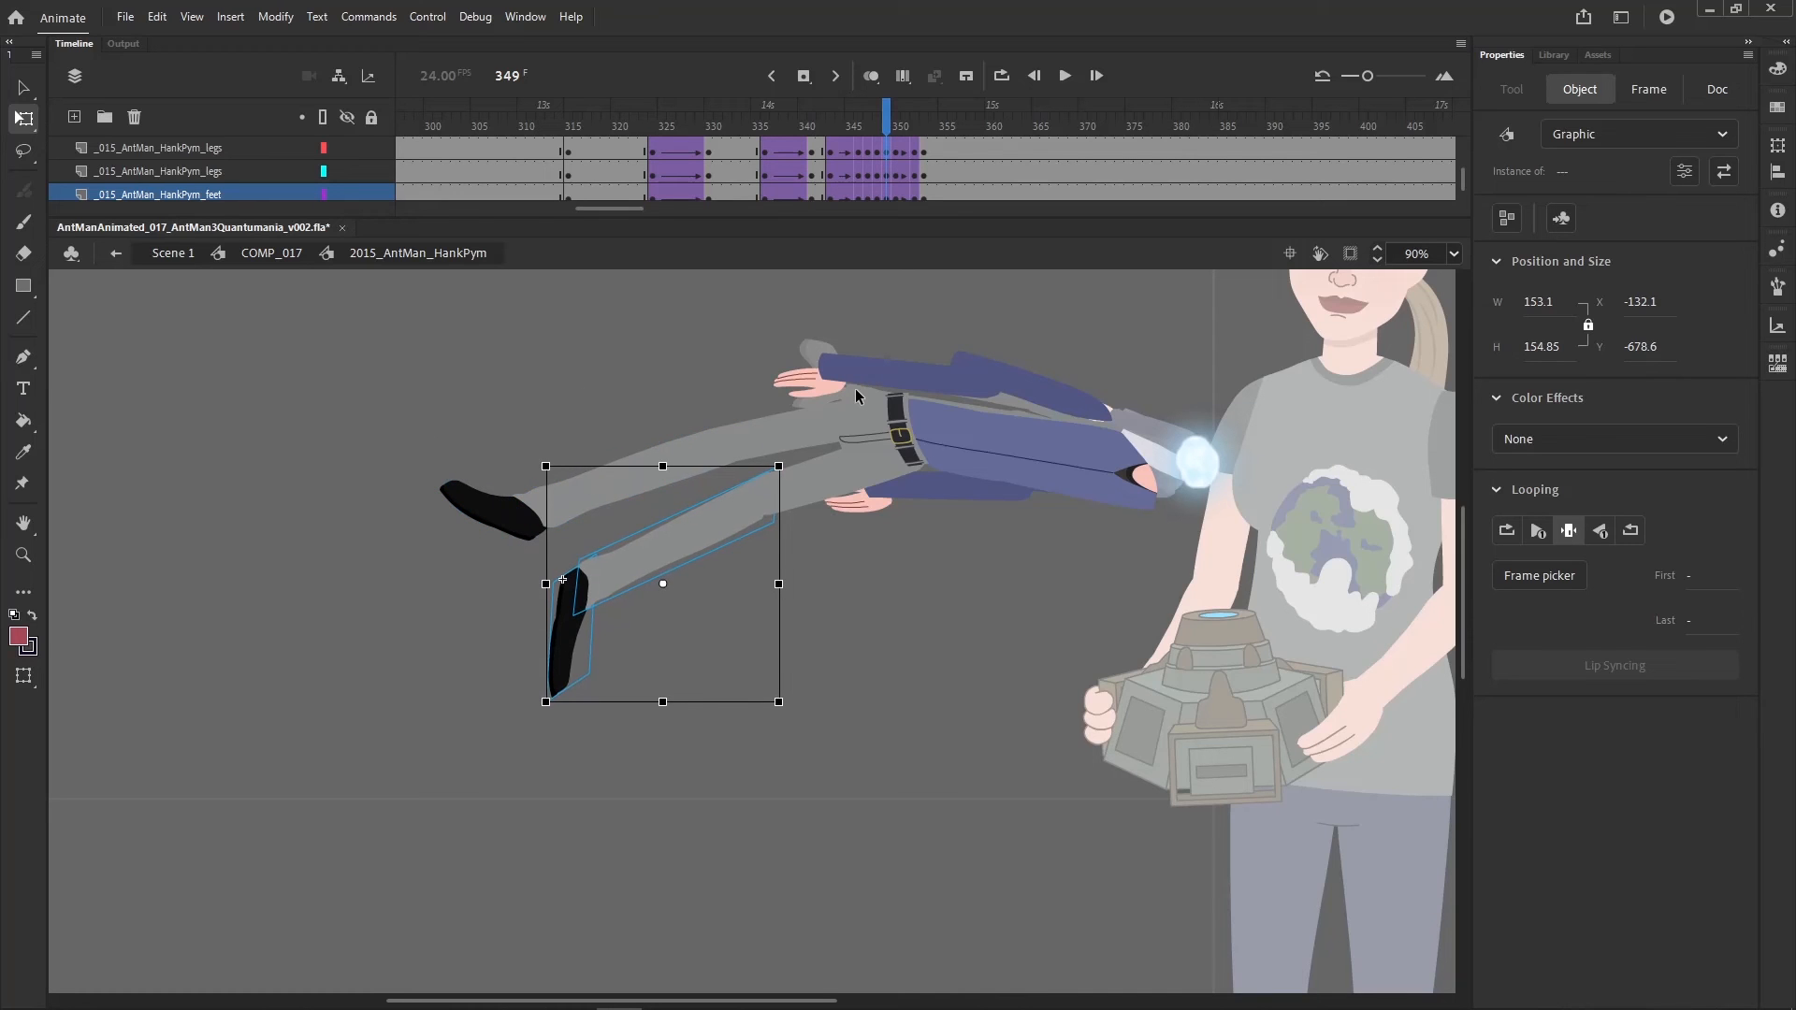
- Reposition both hands at the ends of the sleeves at frame 349
{"action": "left_click", "coordinate": [793, 361]}
{"action": "left_click", "coordinate": [777, 365]}
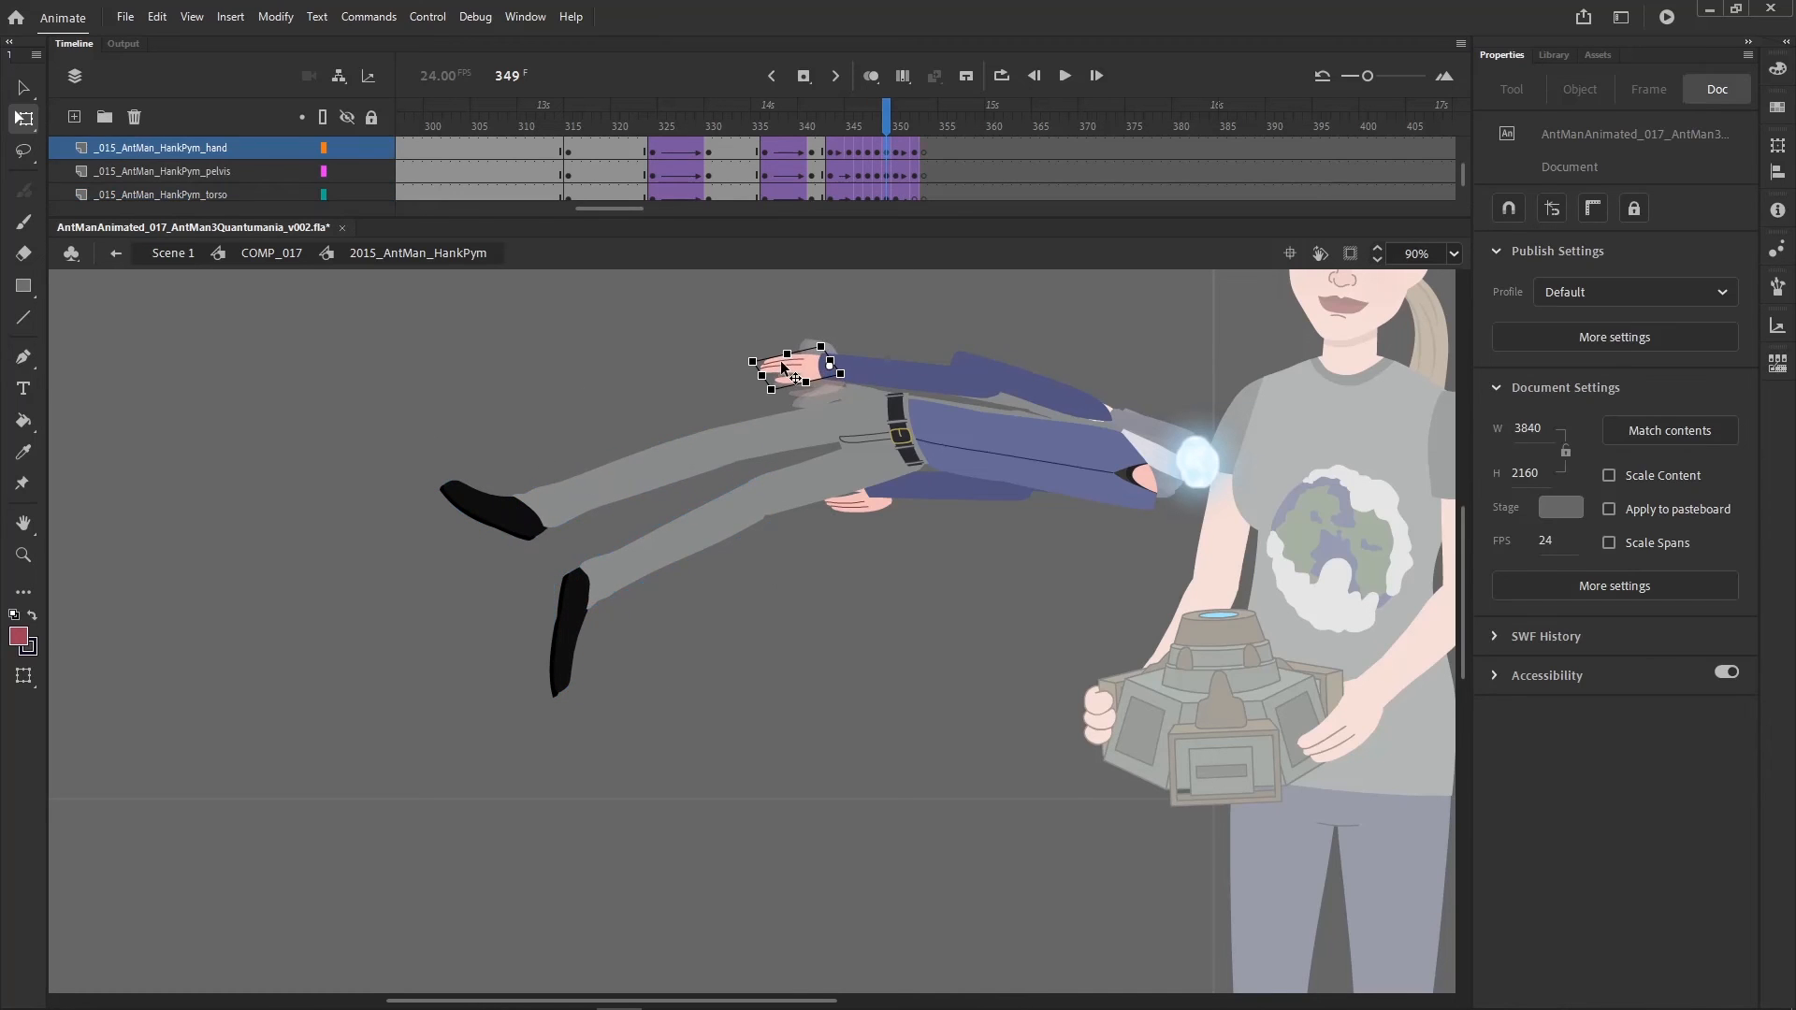
{"action": "left_click", "coordinate": [837, 491]}
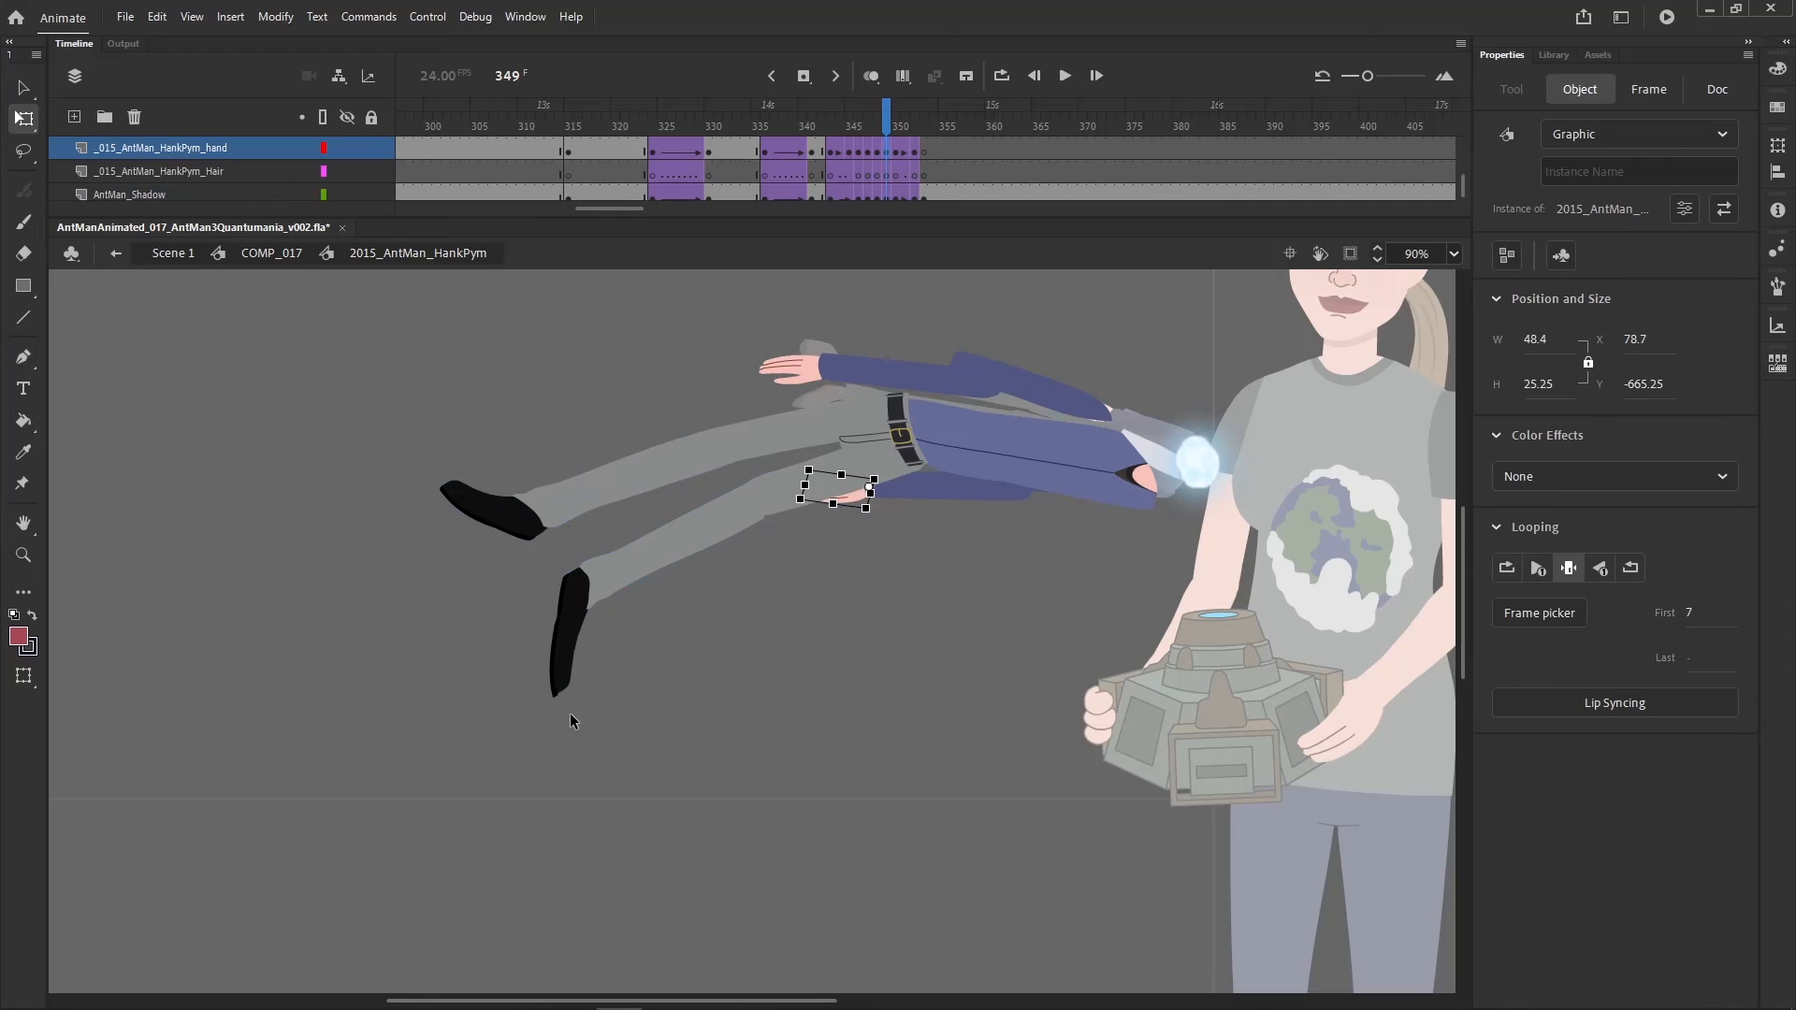
- Nudge the bent leg's shin and foot into line with the thigh at frame 349
{"action": "left_click_drag", "start_coordinate": [546, 732], "coordinate": [624, 567]}
{"action": "left_click_drag", "start_coordinate": [732, 534], "coordinate": [736, 531]}
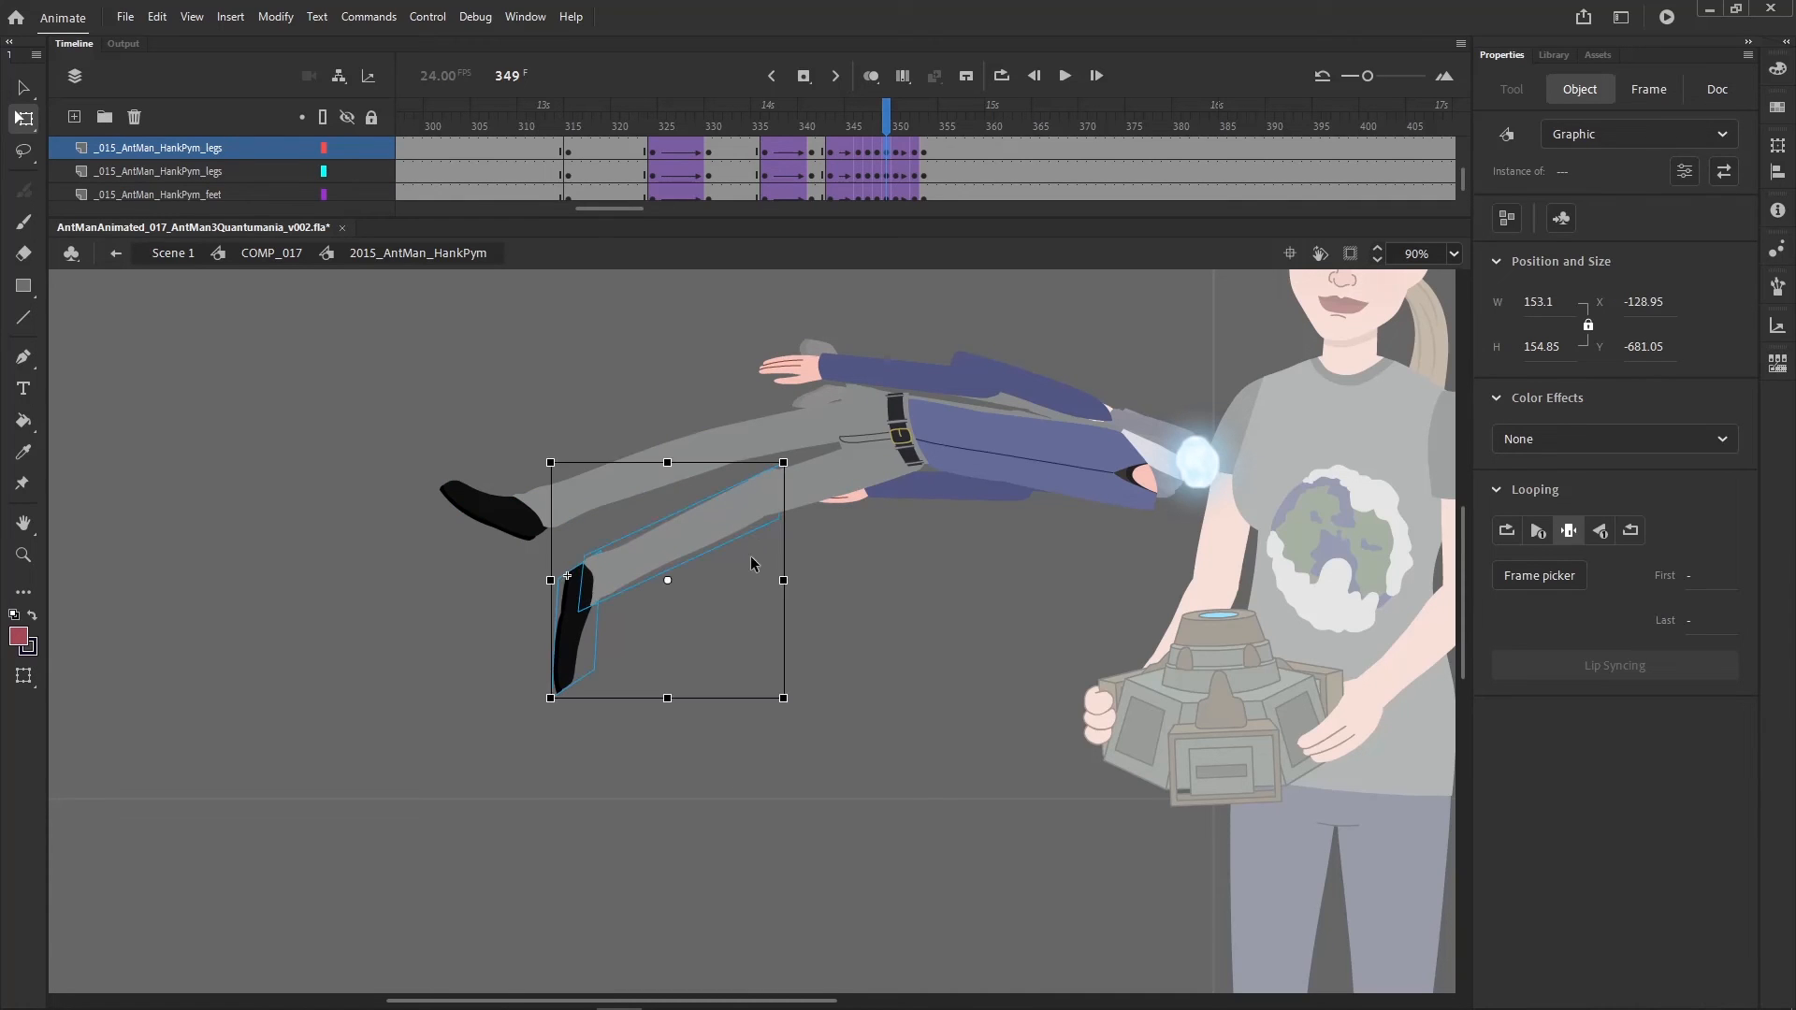
{"action": "left_click", "coordinate": [724, 604]}
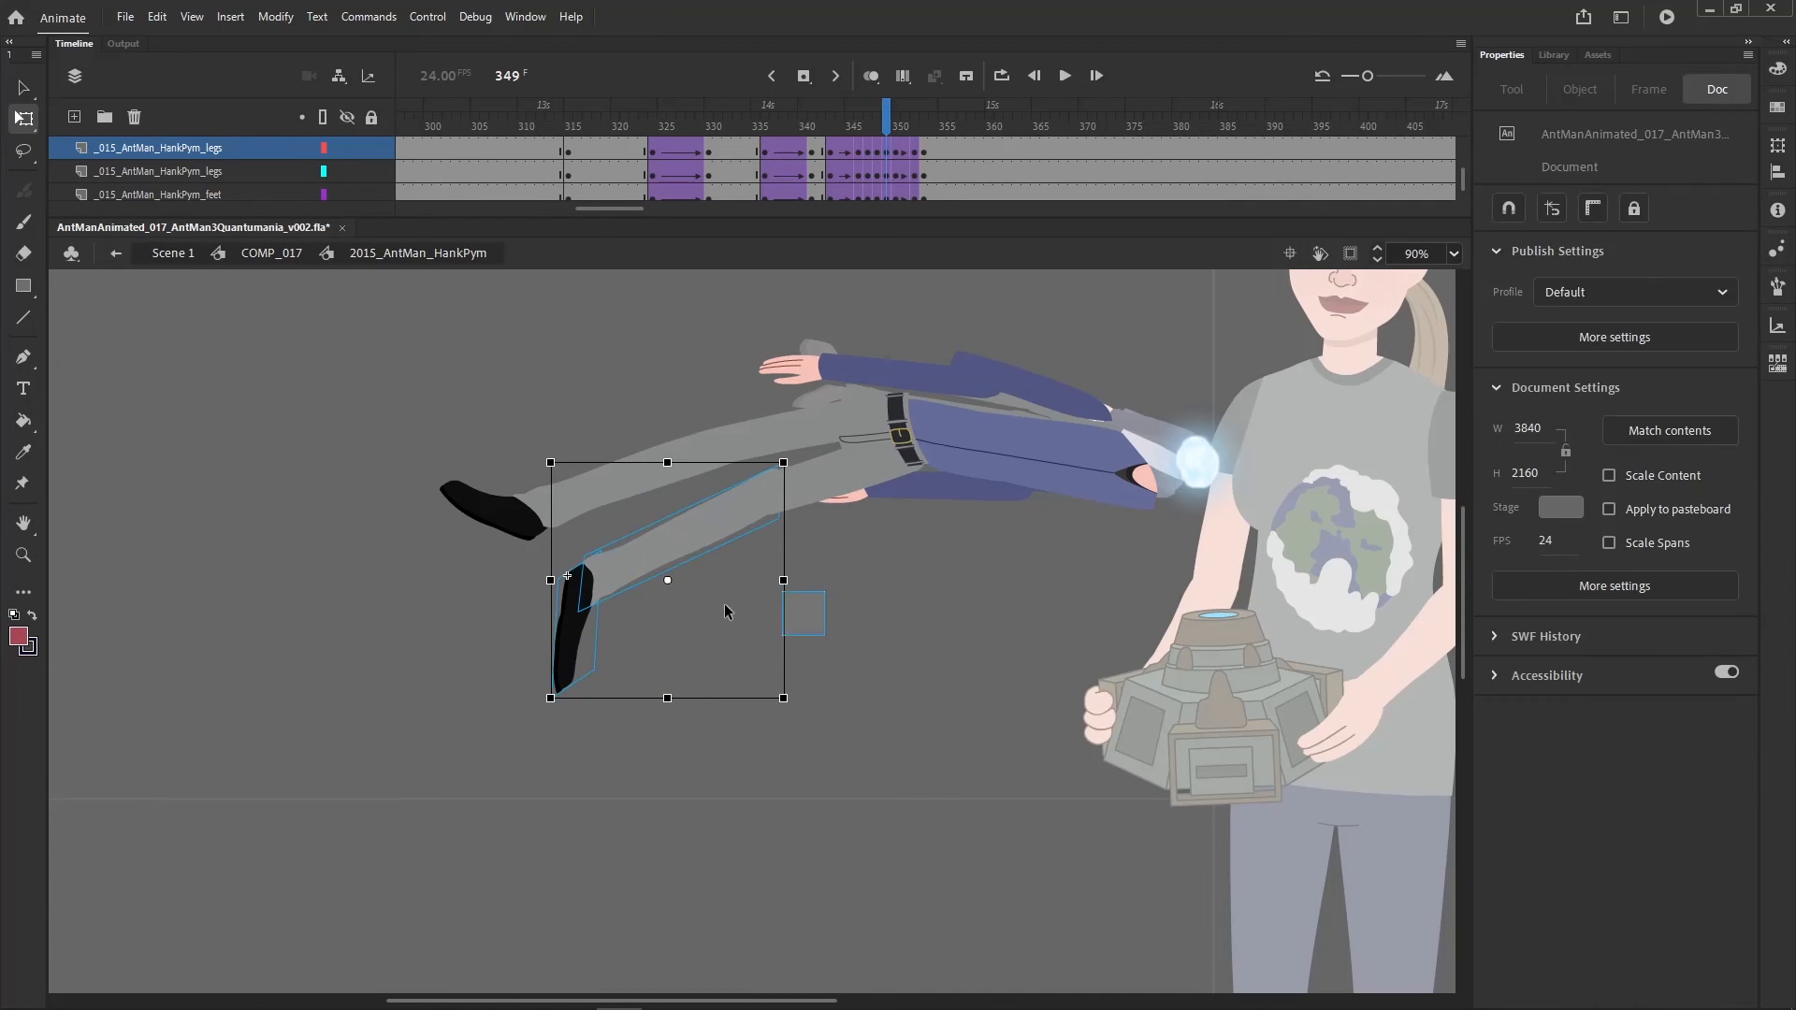
{"action": "left_click", "coordinate": [697, 502]}
{"action": "left_click_drag", "start_coordinate": [704, 489], "coordinate": [702, 488]}
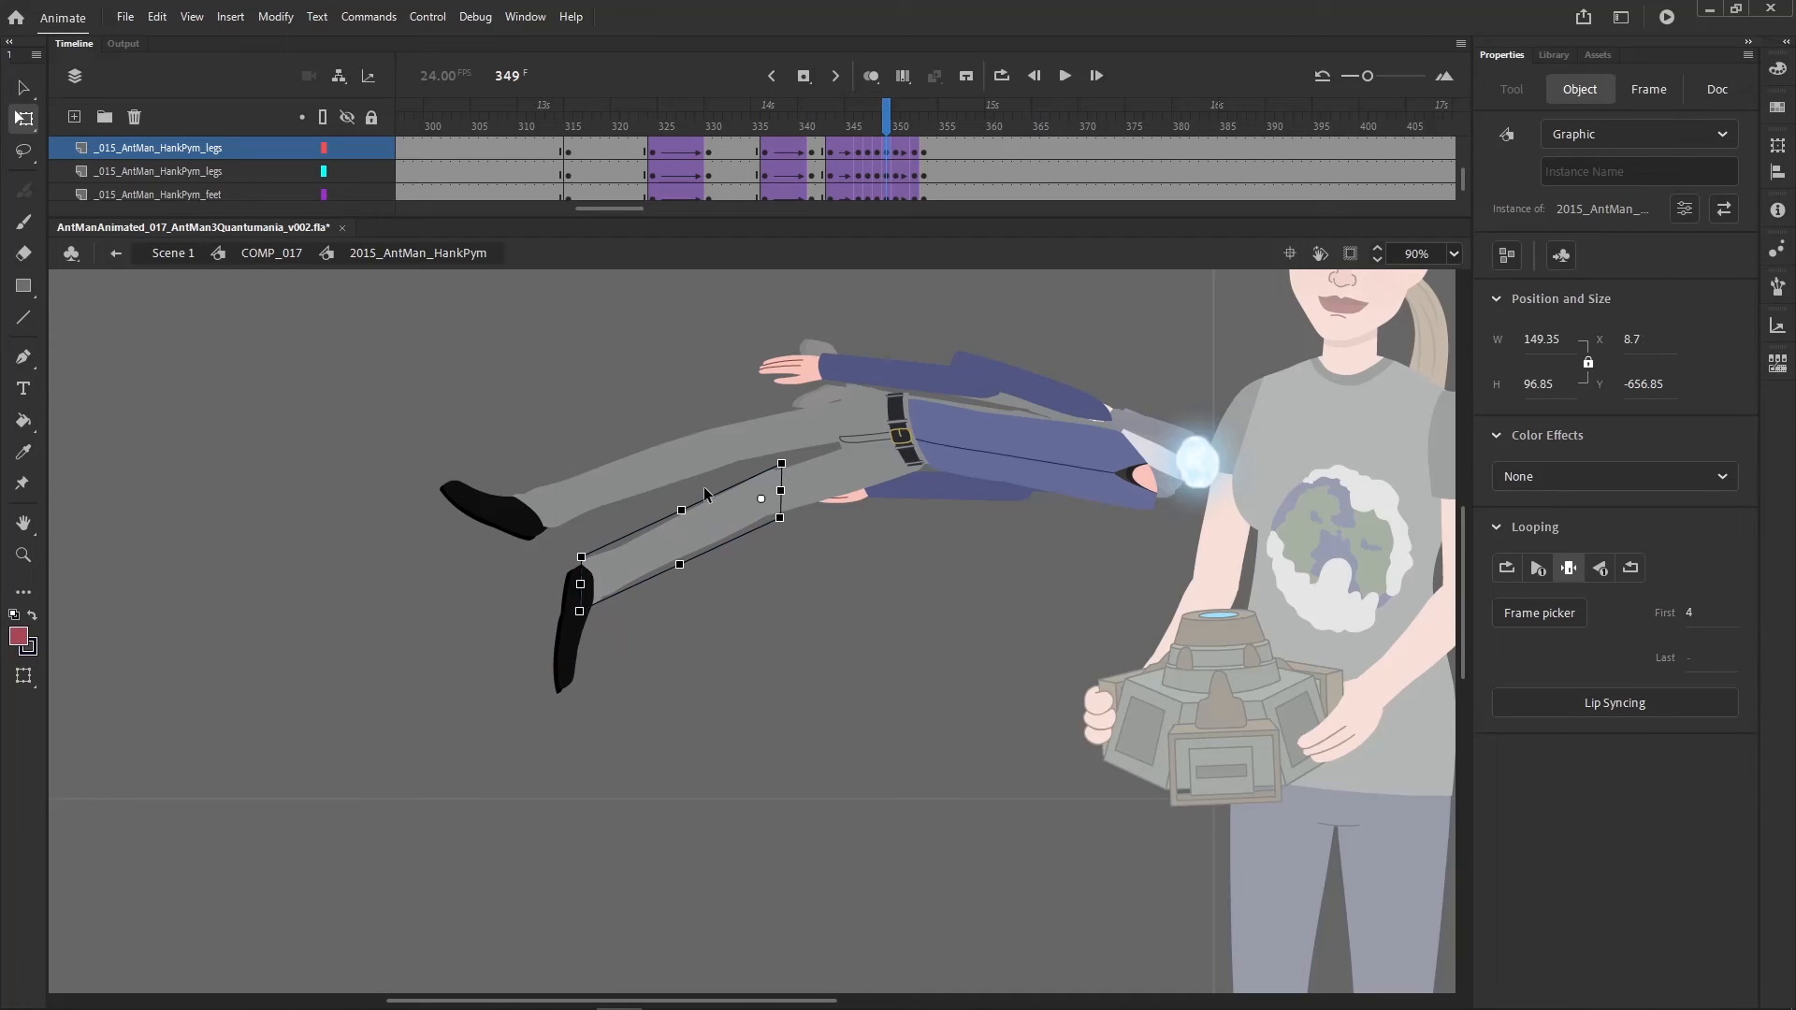
- Rotate the torso towards the orb at frame 349 and realign the upper arm, forearm and hand with the shoulder
{"action": "left_click", "coordinate": [904, 428]}
{"action": "left_click", "coordinate": [1108, 444]}
{"action": "left_click_drag", "start_coordinate": [1167, 521], "coordinate": [1135, 451]}
{"action": "left_click", "coordinate": [1072, 325]}
{"action": "left_click_drag", "start_coordinate": [1033, 385], "coordinate": [1048, 392]}
{"action": "left_click", "coordinate": [794, 368], "text": "shift"}
{"action": "left_click", "coordinate": [896, 371], "text": "shift"}
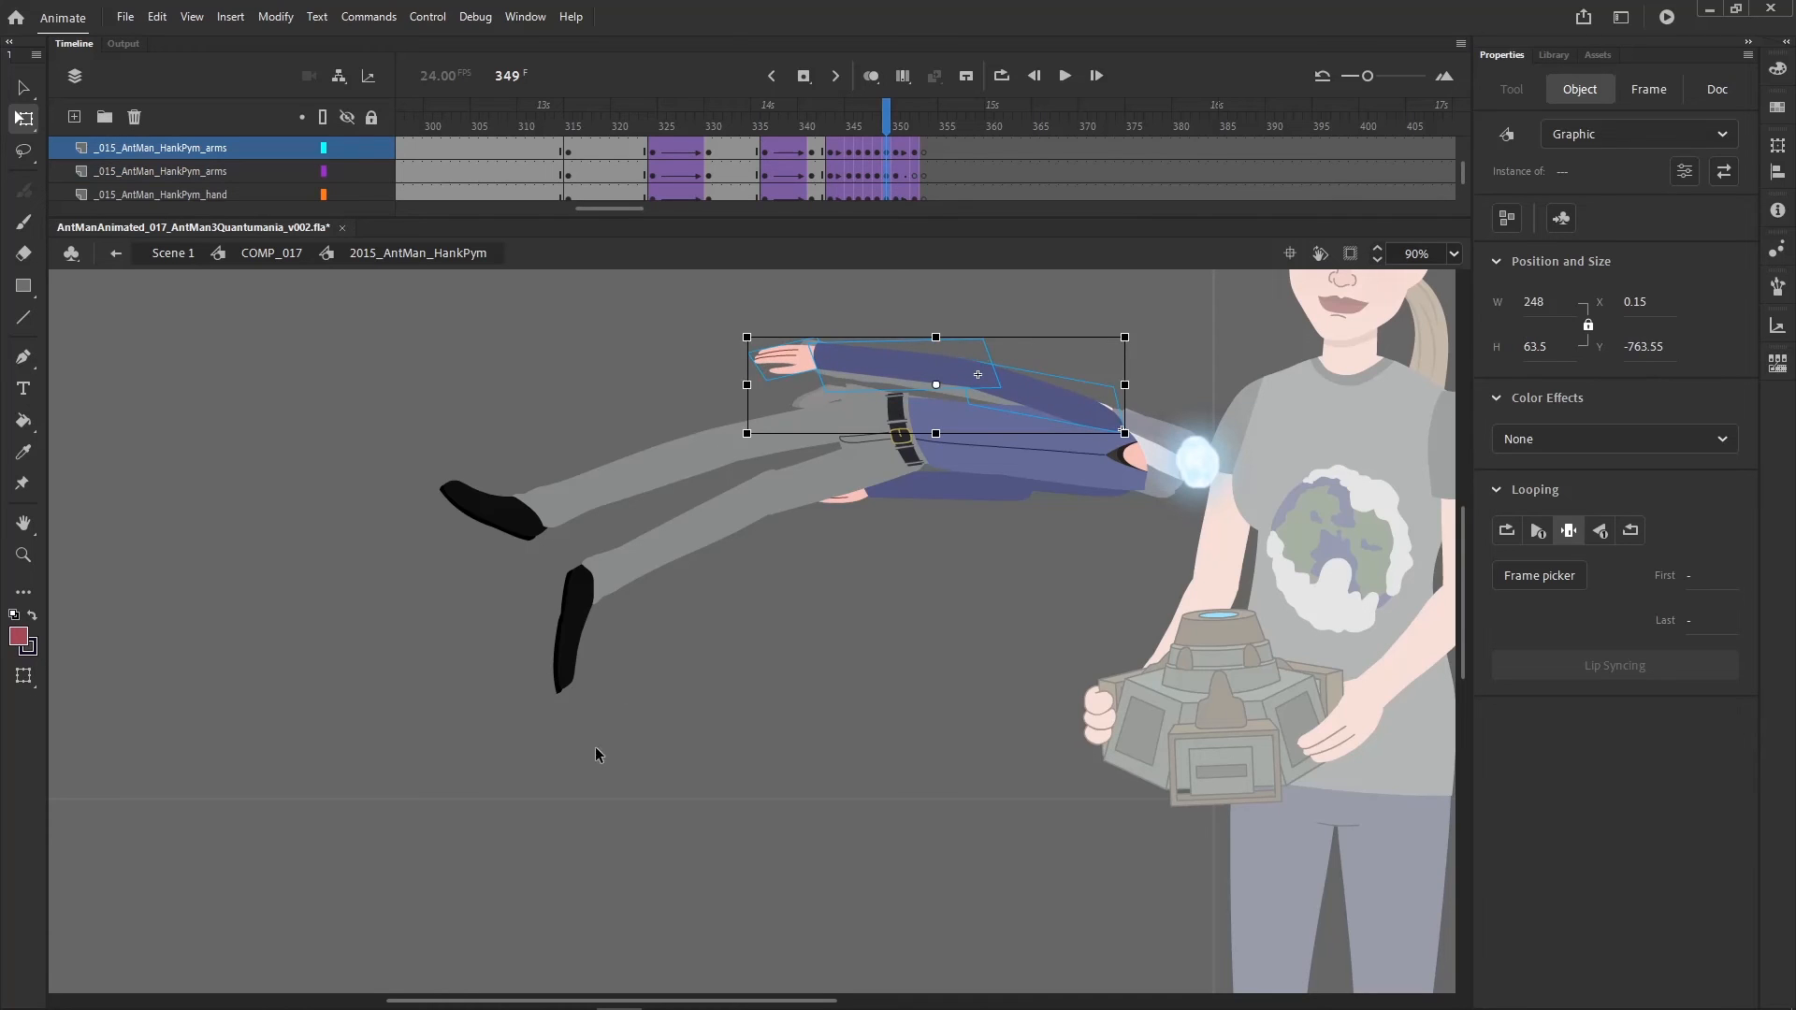
- Refine the bent lower leg and the far arm and hand to finish the pose at frame 349
{"action": "left_click_drag", "start_coordinate": [554, 796], "coordinate": [720, 520]}
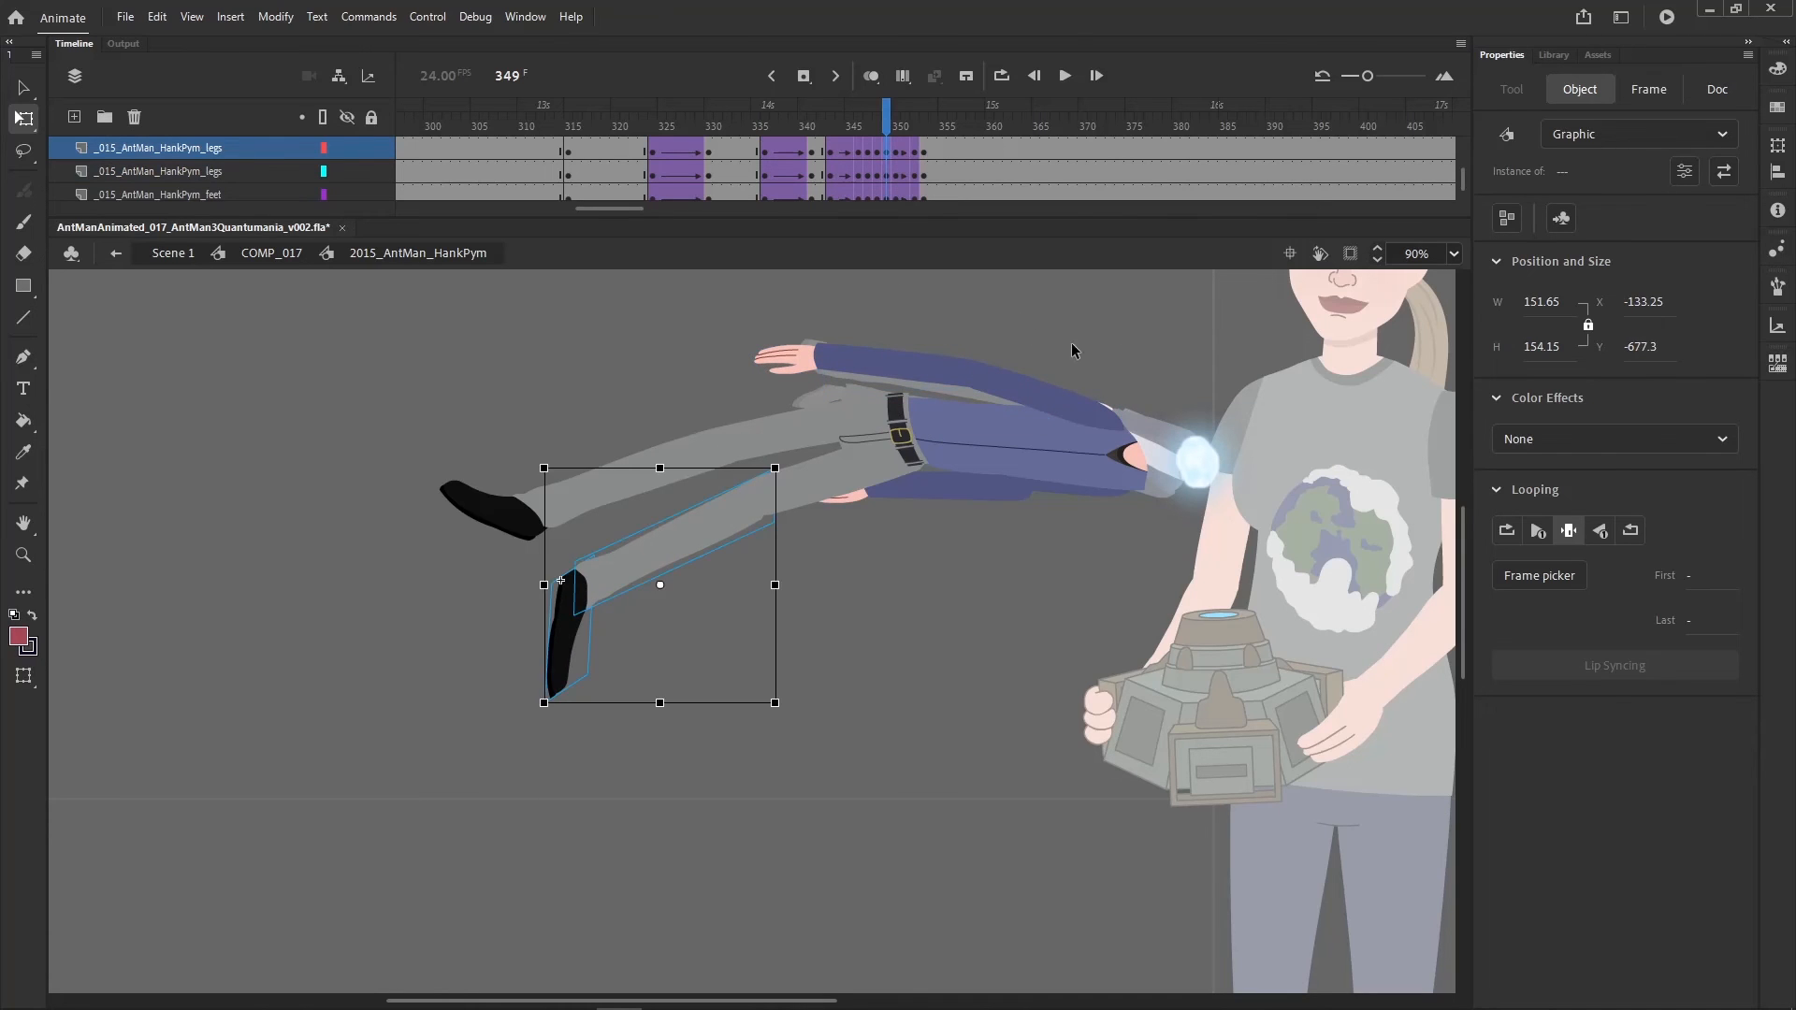
{"action": "left_click", "coordinate": [1070, 349]}
{"action": "left_click", "coordinate": [1075, 491]}
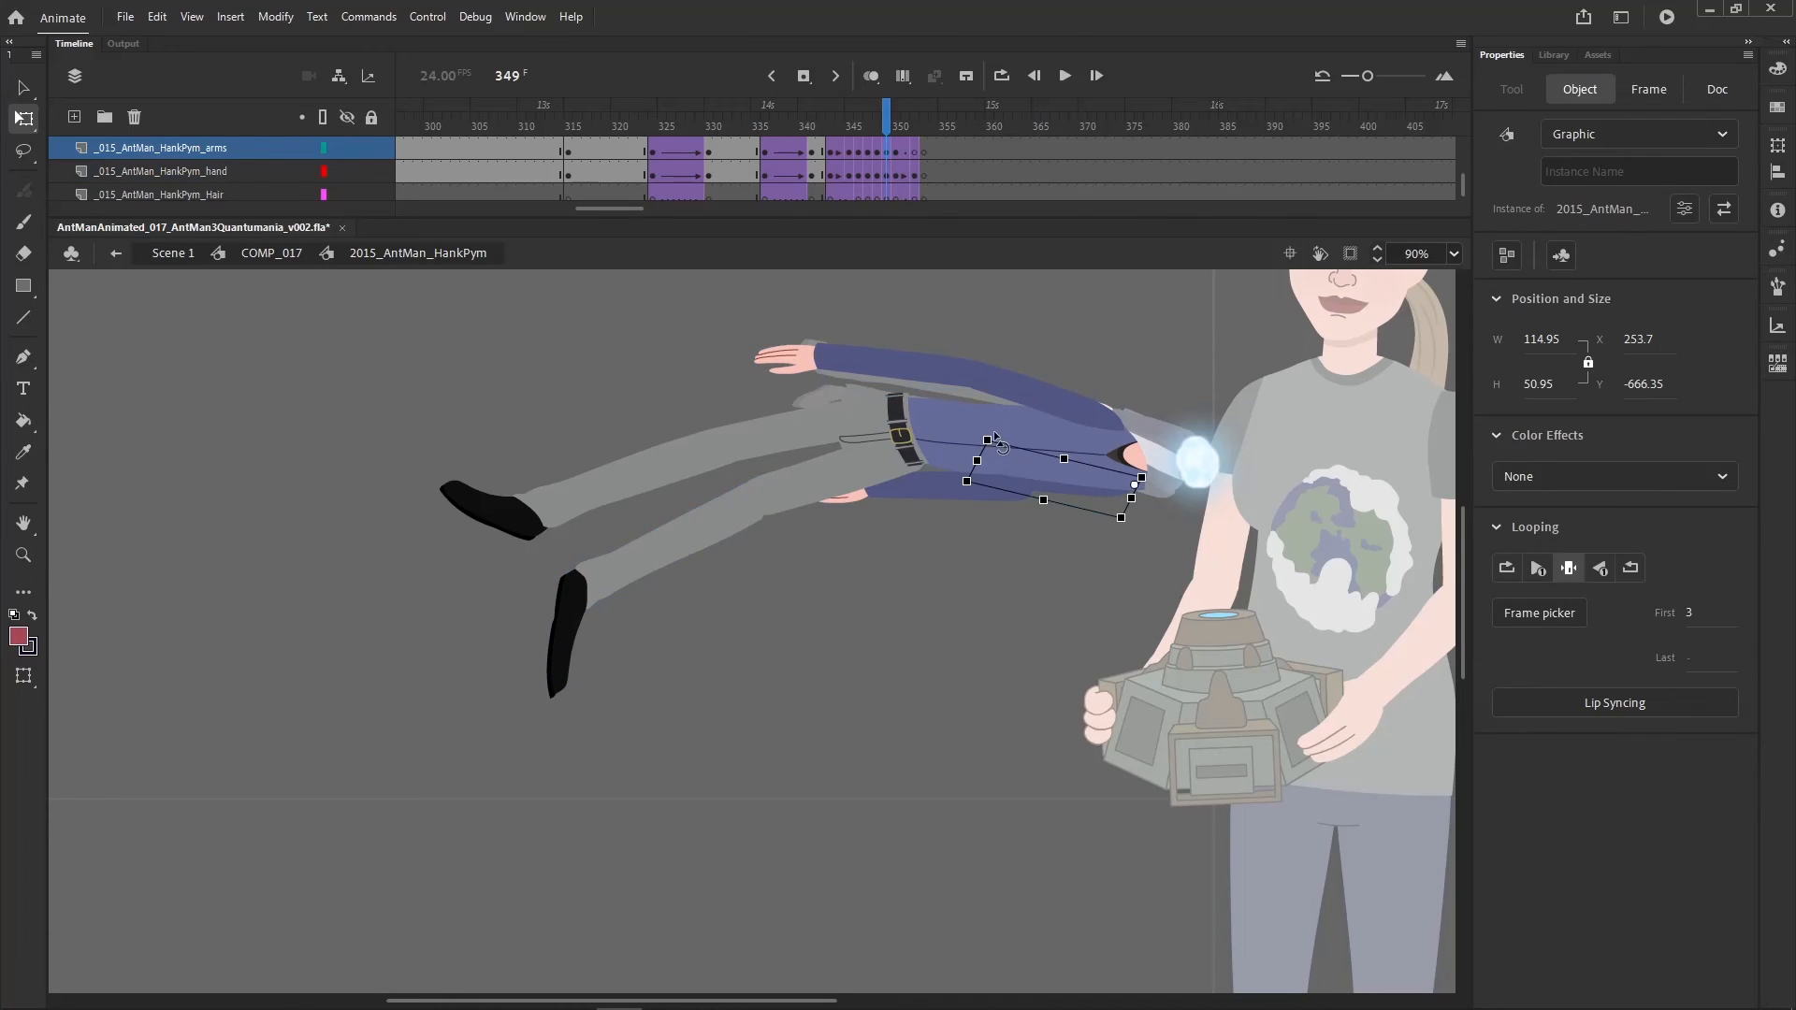
{"action": "left_click", "coordinate": [842, 490]}
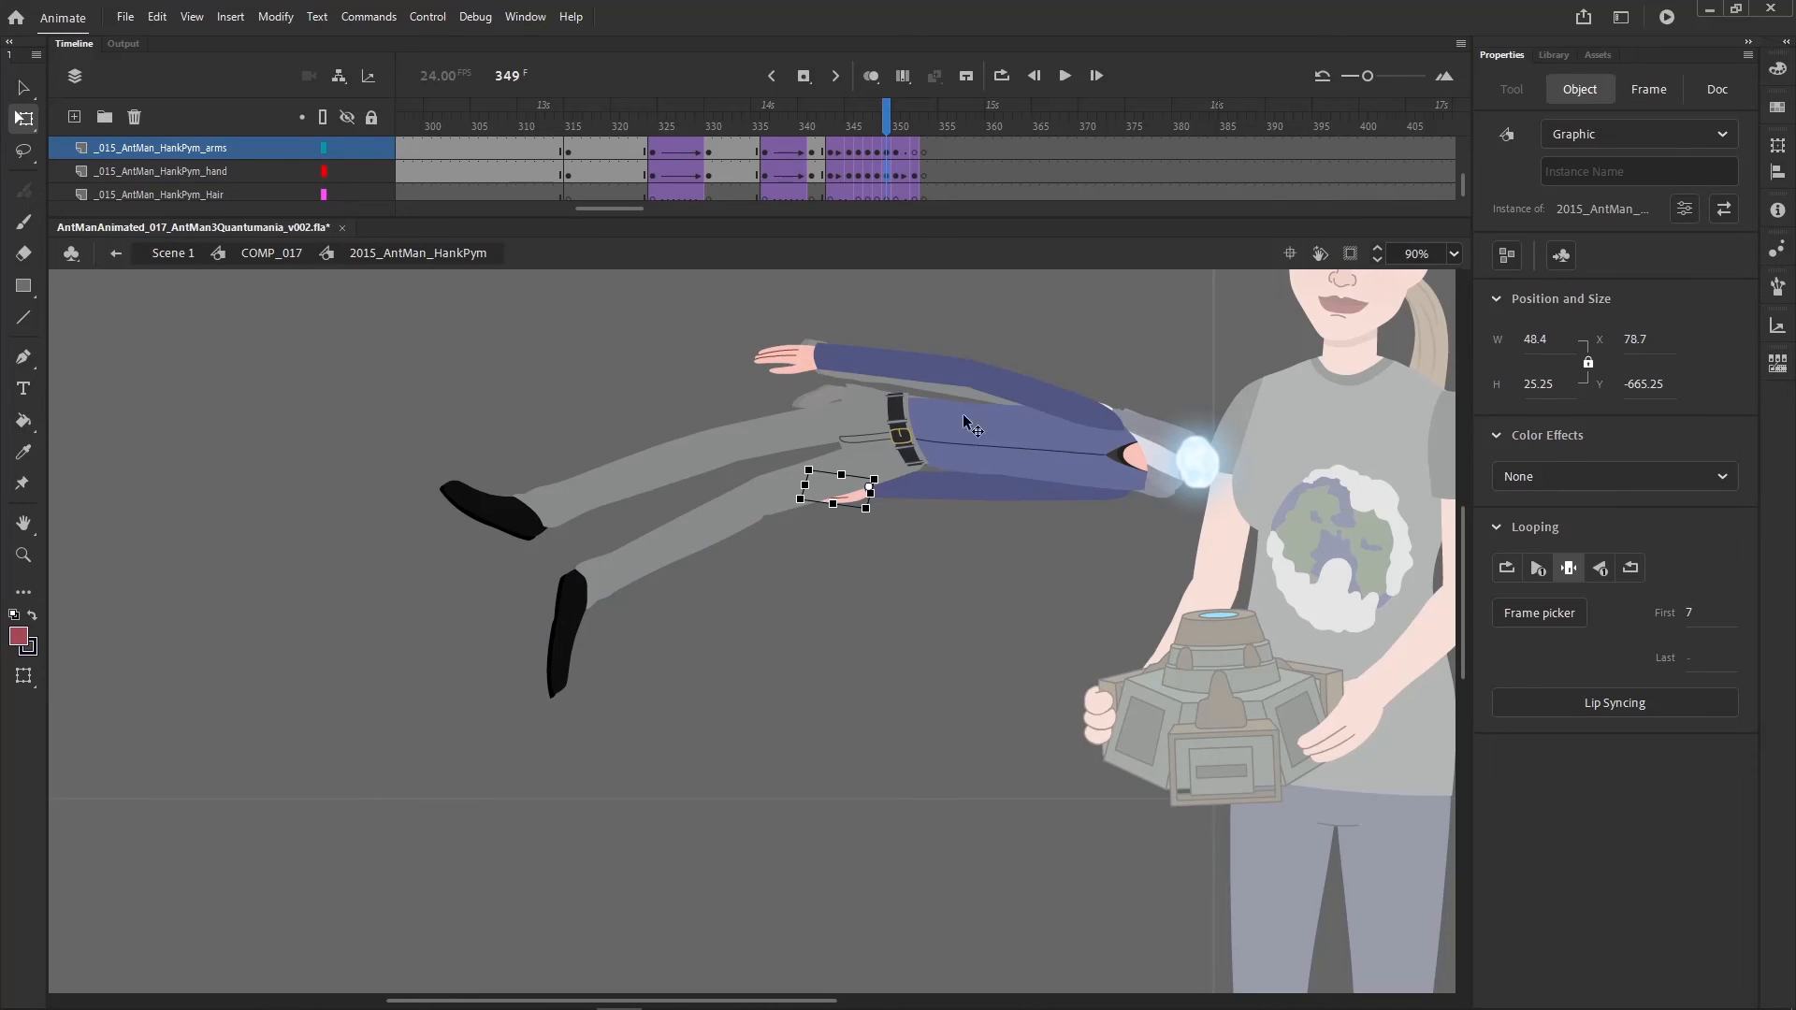
{"action": "left_click", "coordinate": [1160, 355]}
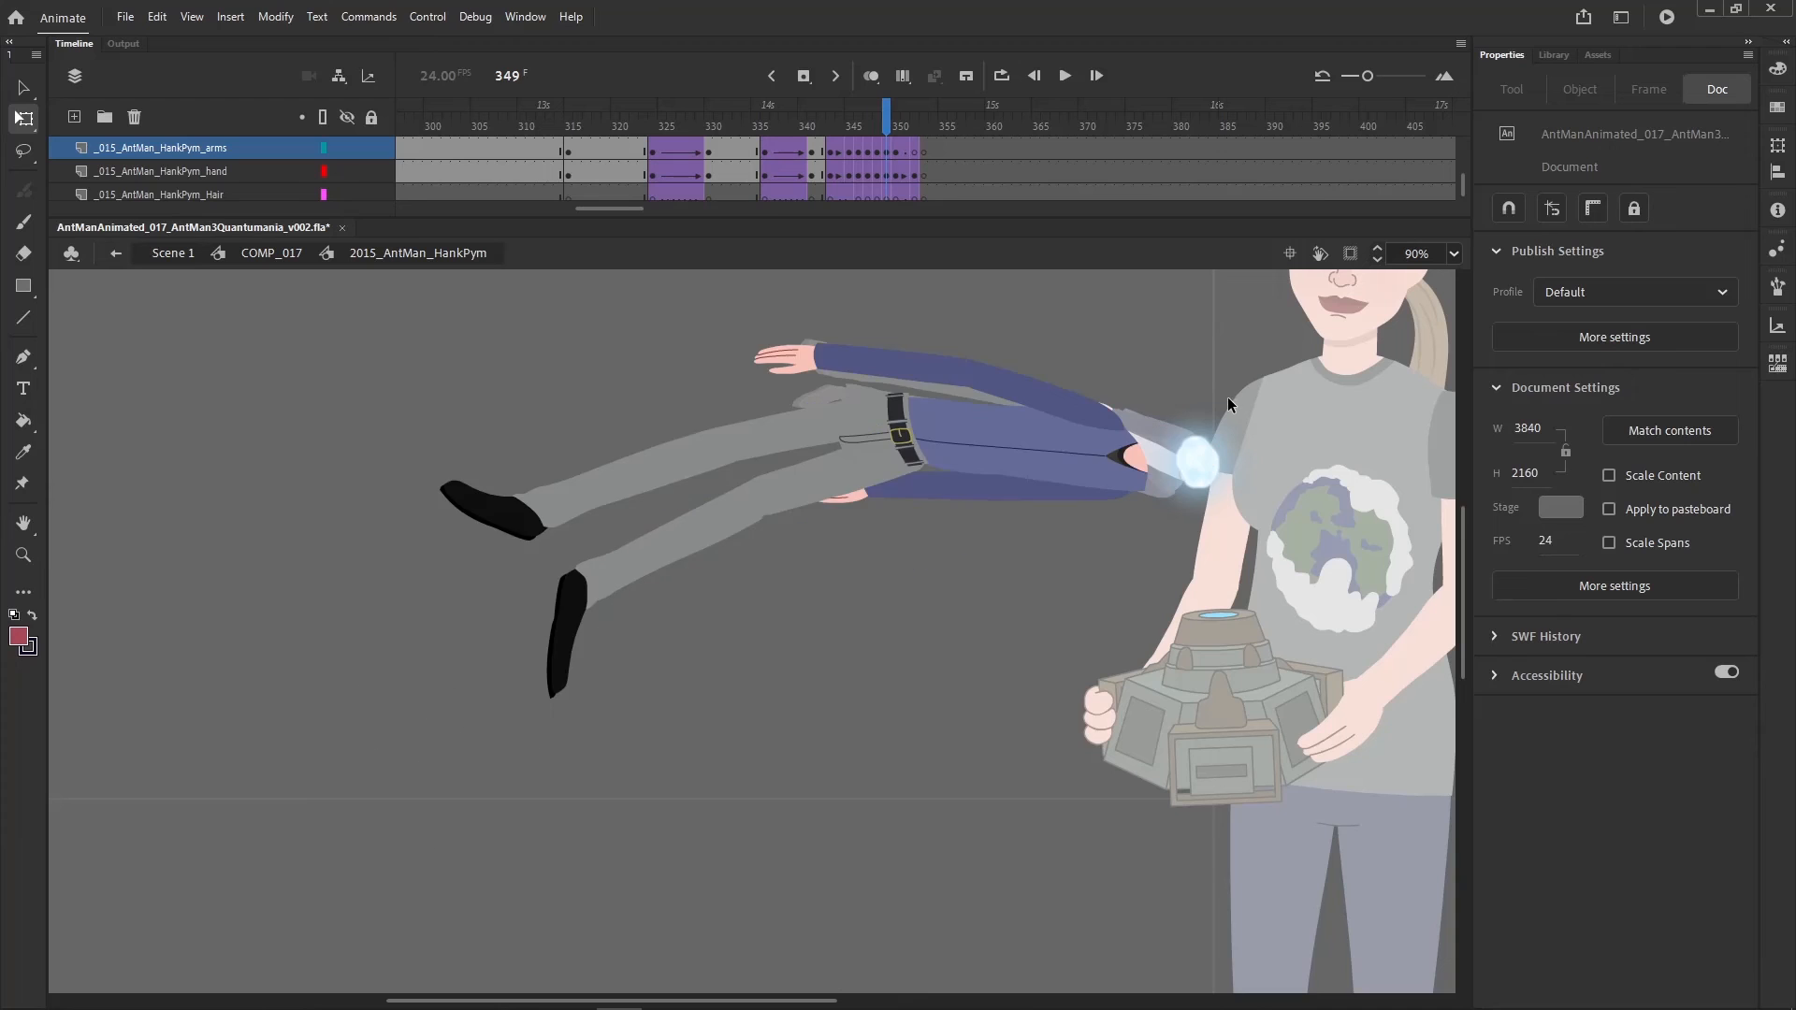
- Check the motion through frames 349 to 351 and insert keyframes at frame 351 on all of the character's layers
{"action": "key", "text": "period"}
{"action": "key", "text": "comma"}
{"action": "key", "text": "period"}
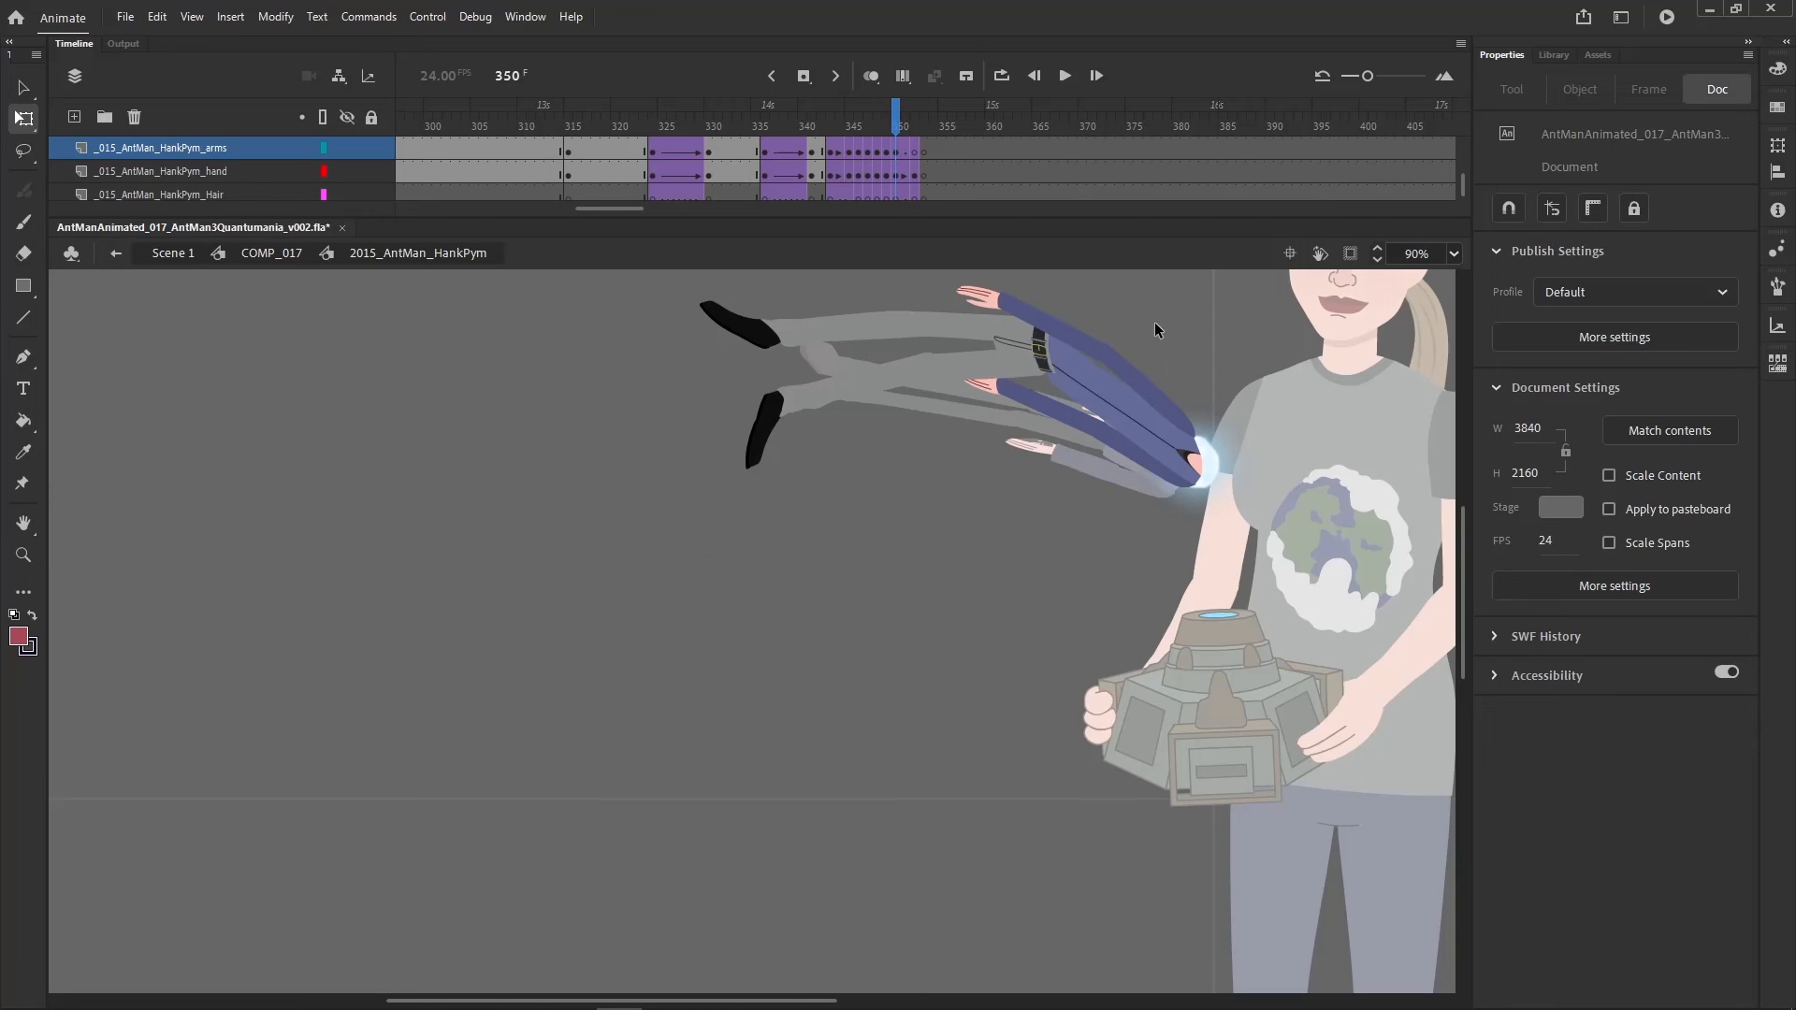
{"action": "key", "text": "period"}
{"action": "key", "text": "comma"}
{"action": "left_click", "coordinate": [904, 175]}
{"action": "scroll", "coordinate": [926, 168], "scroll_direction": "up", "scroll_amount": 4}
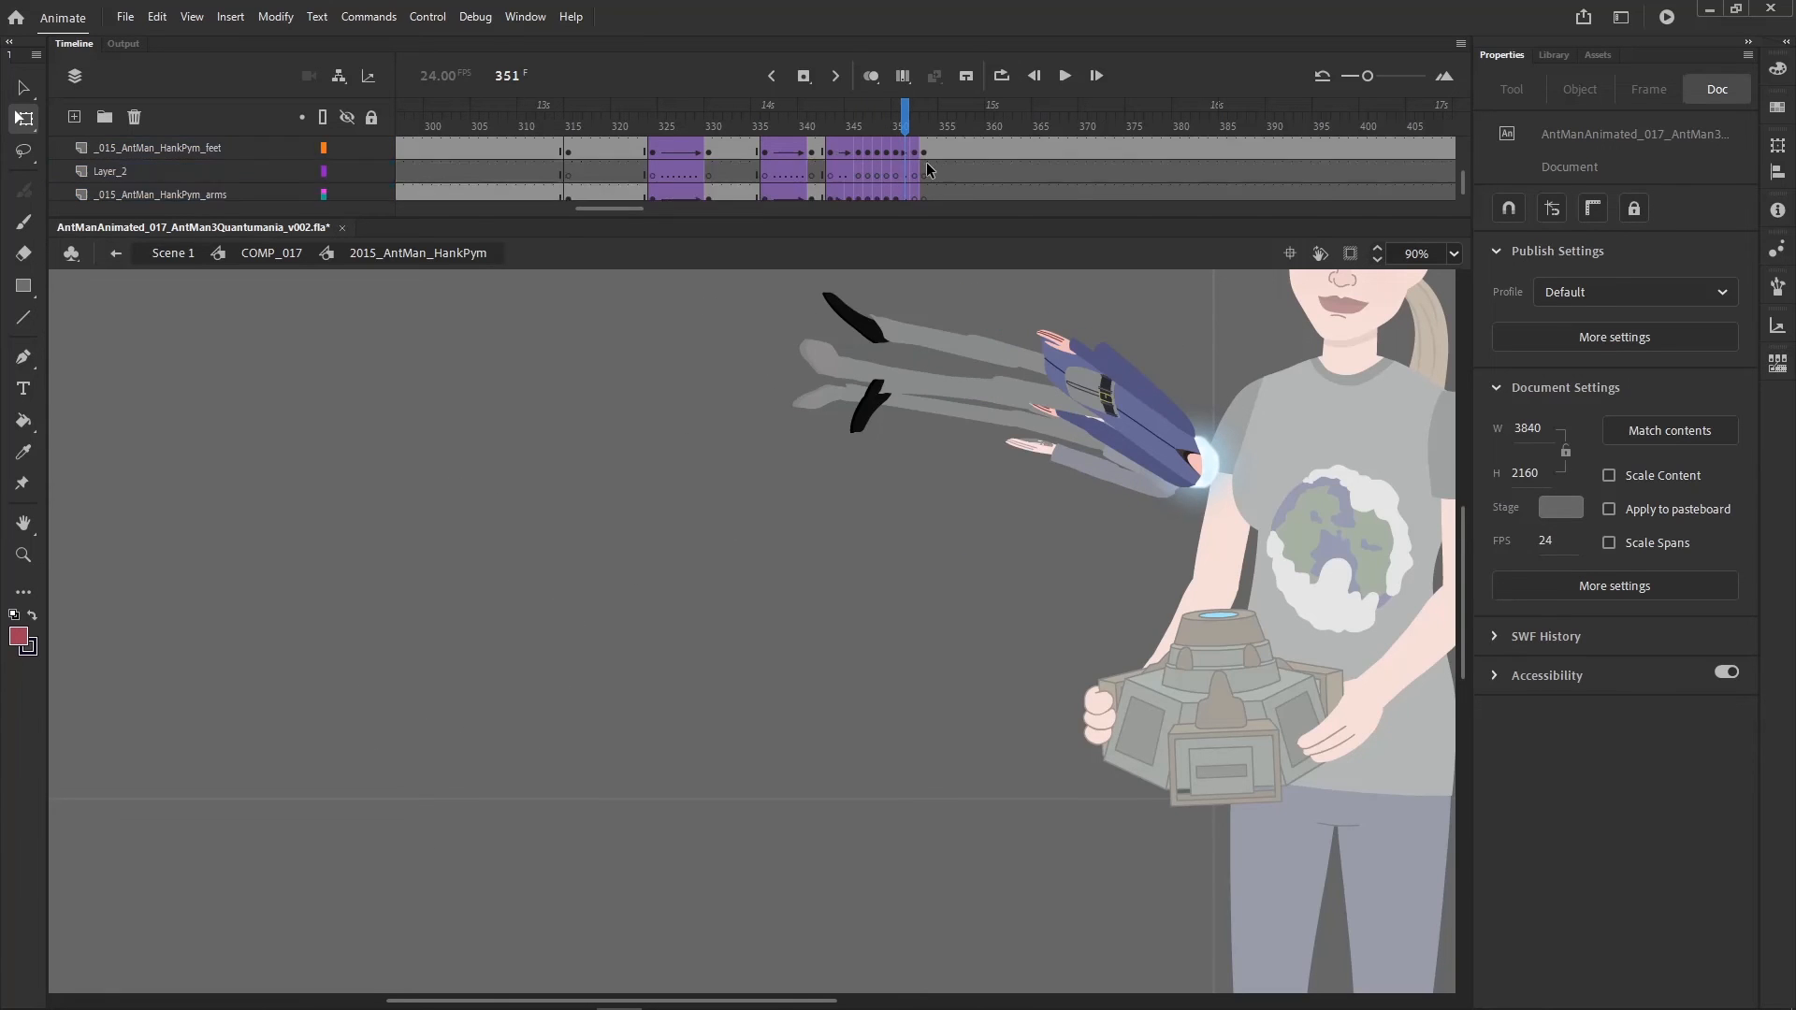
{"action": "left_click_drag", "start_coordinate": [908, 177], "coordinate": [908, 270]}
{"action": "key", "text": "F6"}
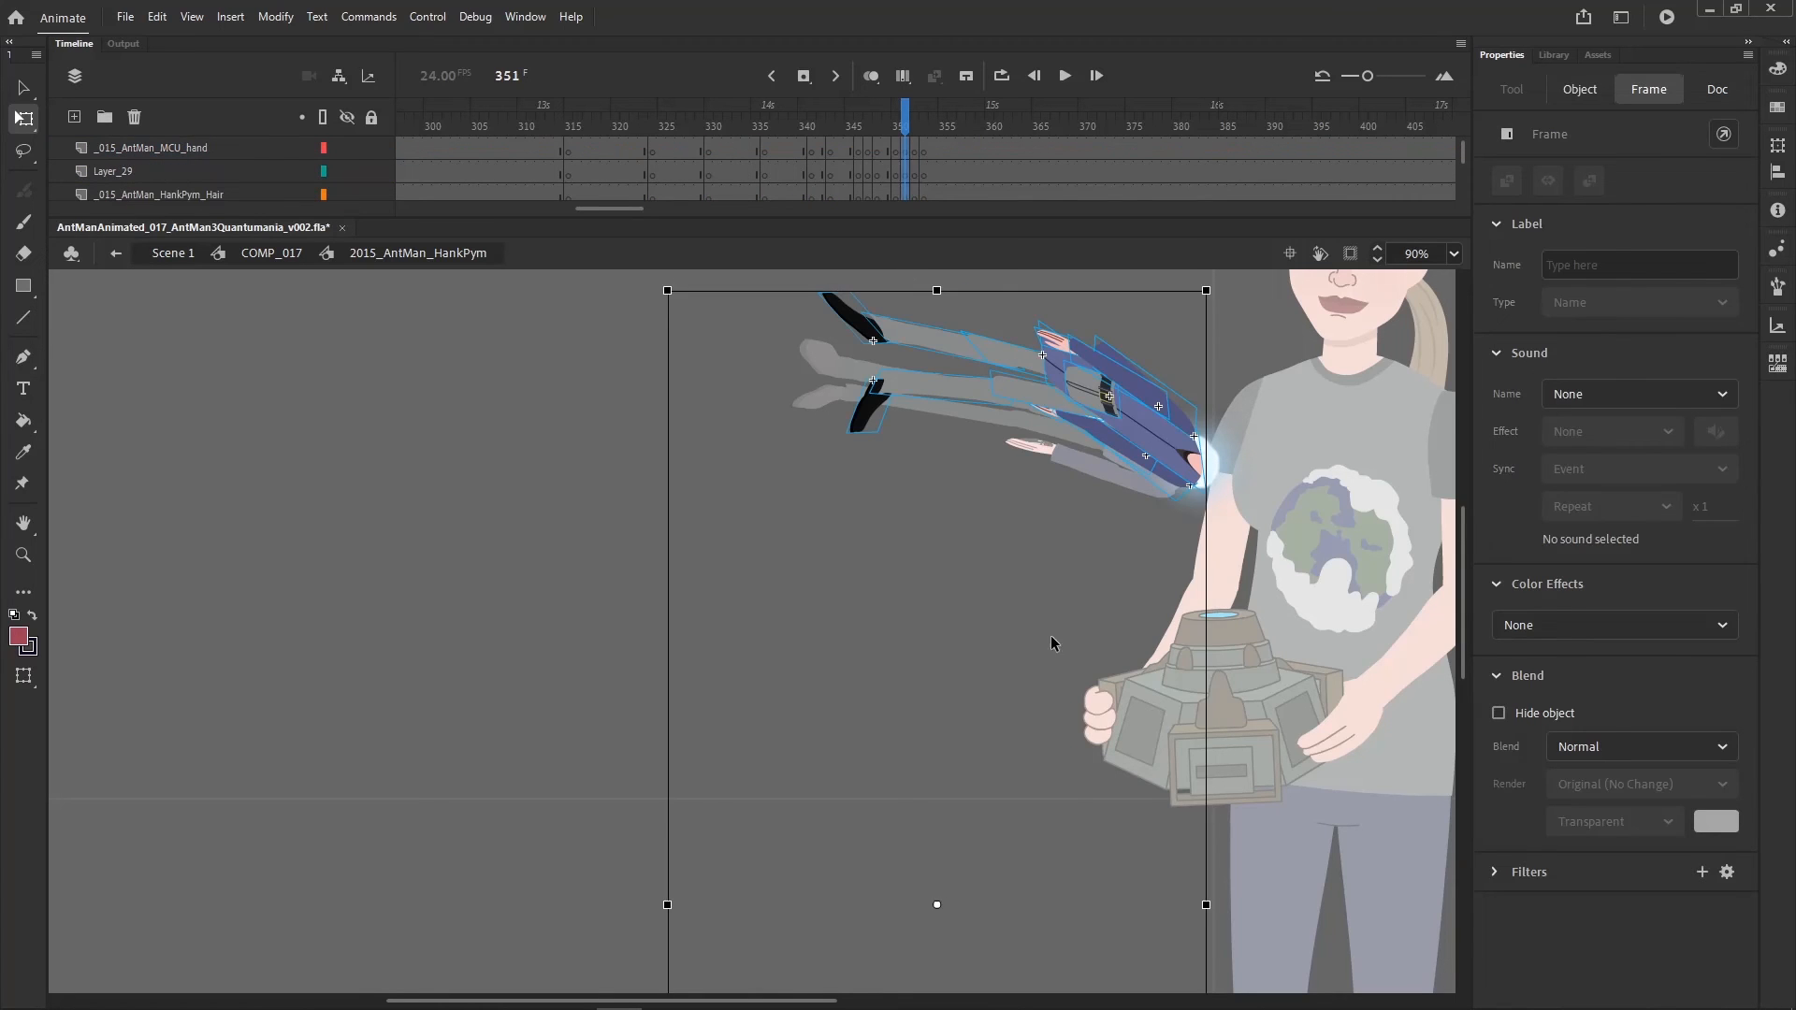
- Delete the character's two upper arms at frame 351 as they disappear into the orb
{"action": "left_click", "coordinate": [1210, 570]}
{"action": "left_click_drag", "start_coordinate": [1294, 522], "coordinate": [1082, 513]}
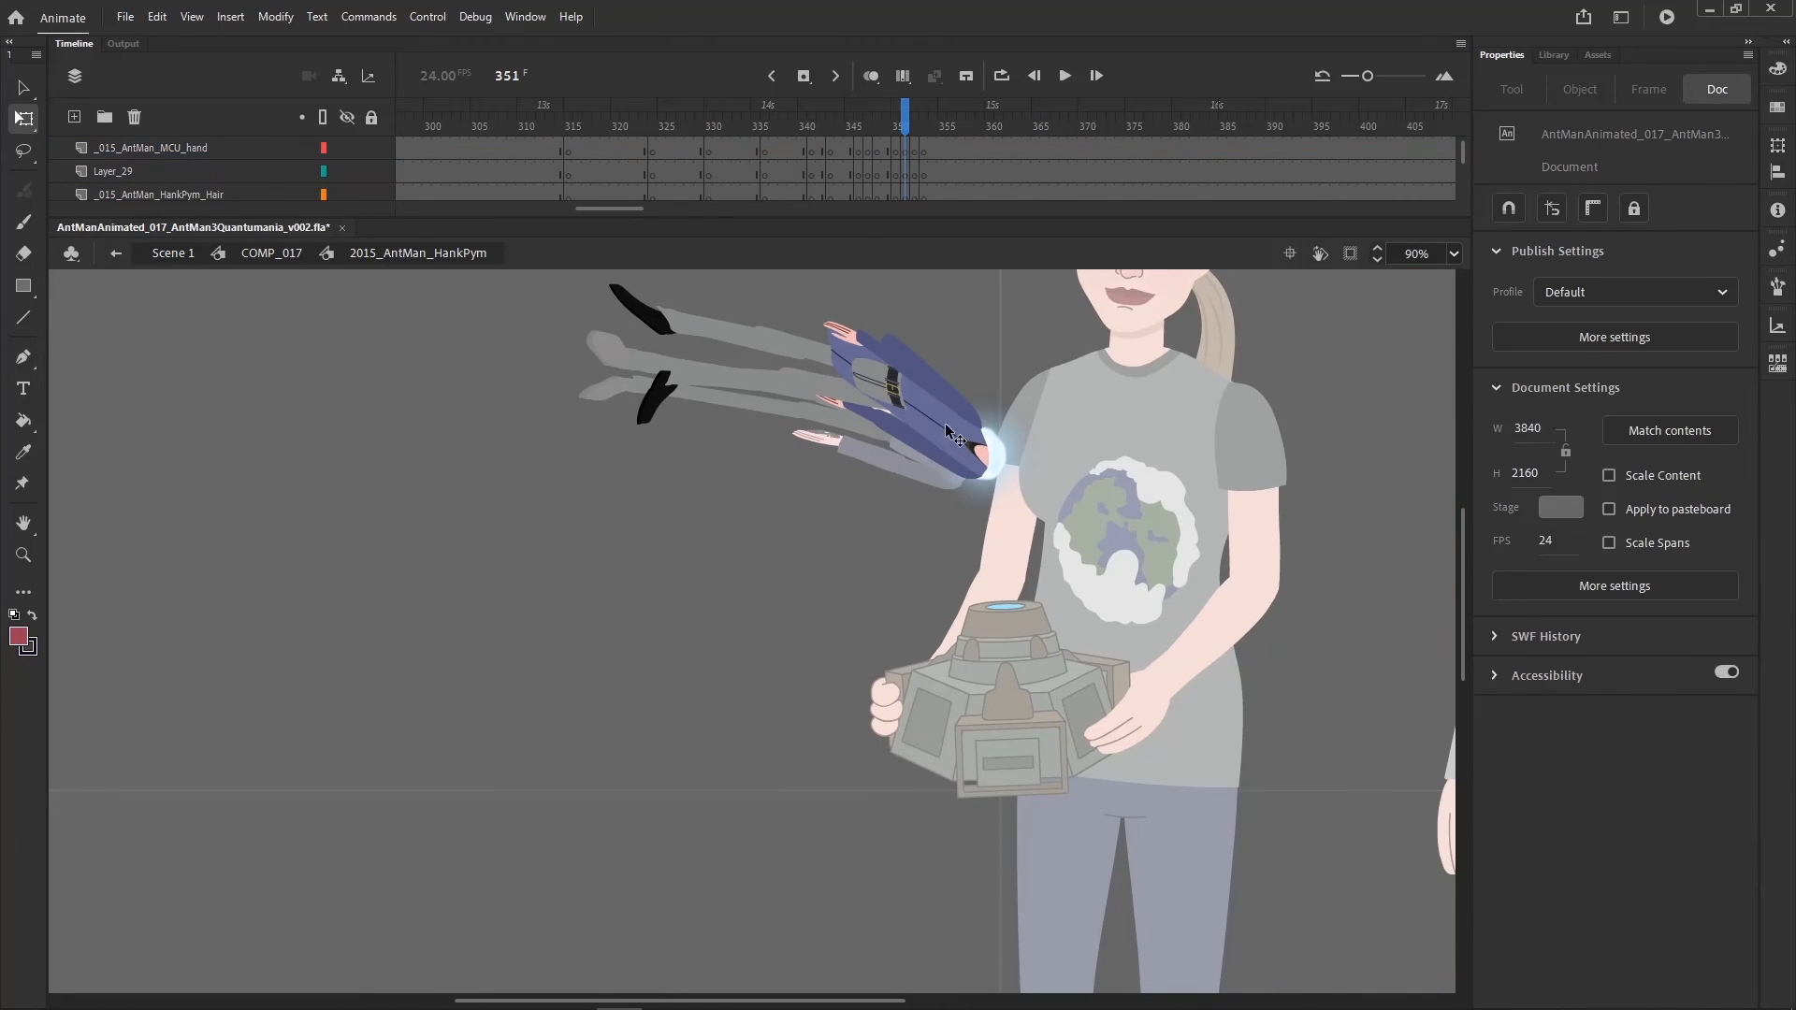
{"action": "left_click_drag", "start_coordinate": [989, 460], "coordinate": [1076, 588]}
{"action": "left_click", "coordinate": [988, 339]}
{"action": "key", "text": "Delete"}
{"action": "left_click_drag", "start_coordinate": [931, 457], "coordinate": [1008, 584]}
{"action": "key", "text": "Delete"}
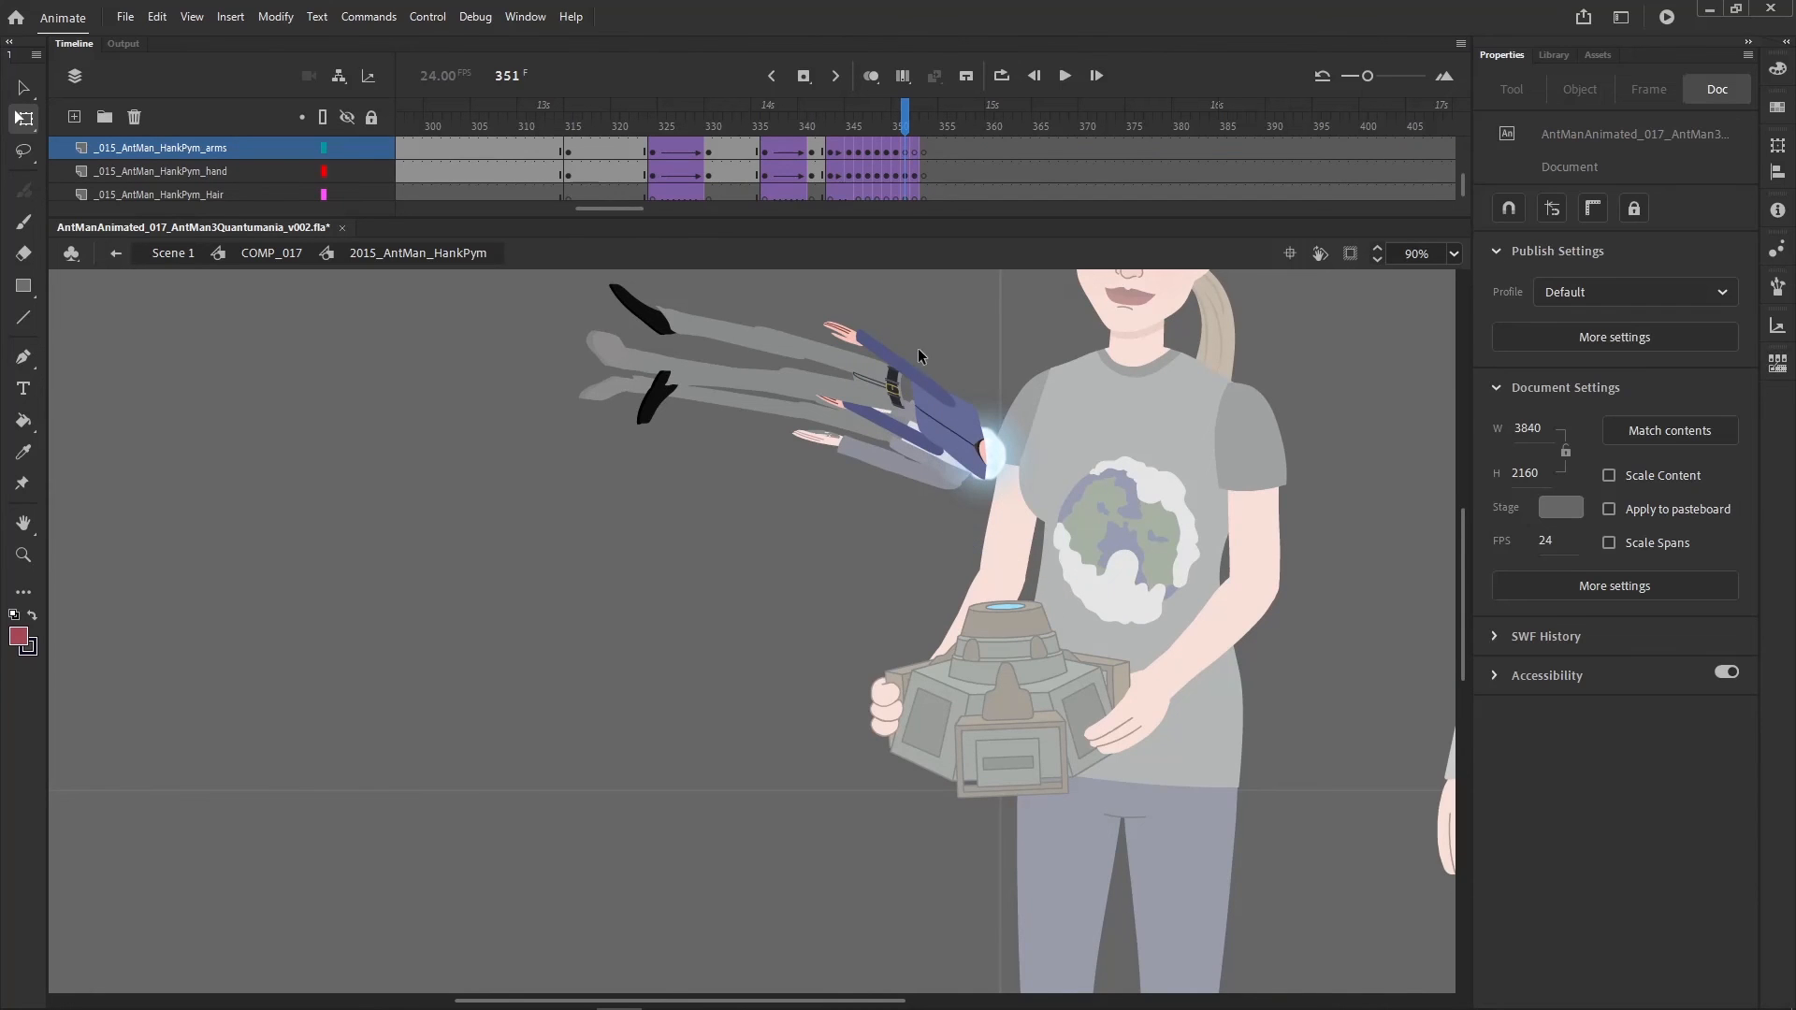
- Reposition the grey-haired character's lower legs and feet at frame 351 to continue the pull towards the orb
{"action": "left_click", "coordinate": [845, 330]}
{"action": "left_click", "coordinate": [828, 409]}
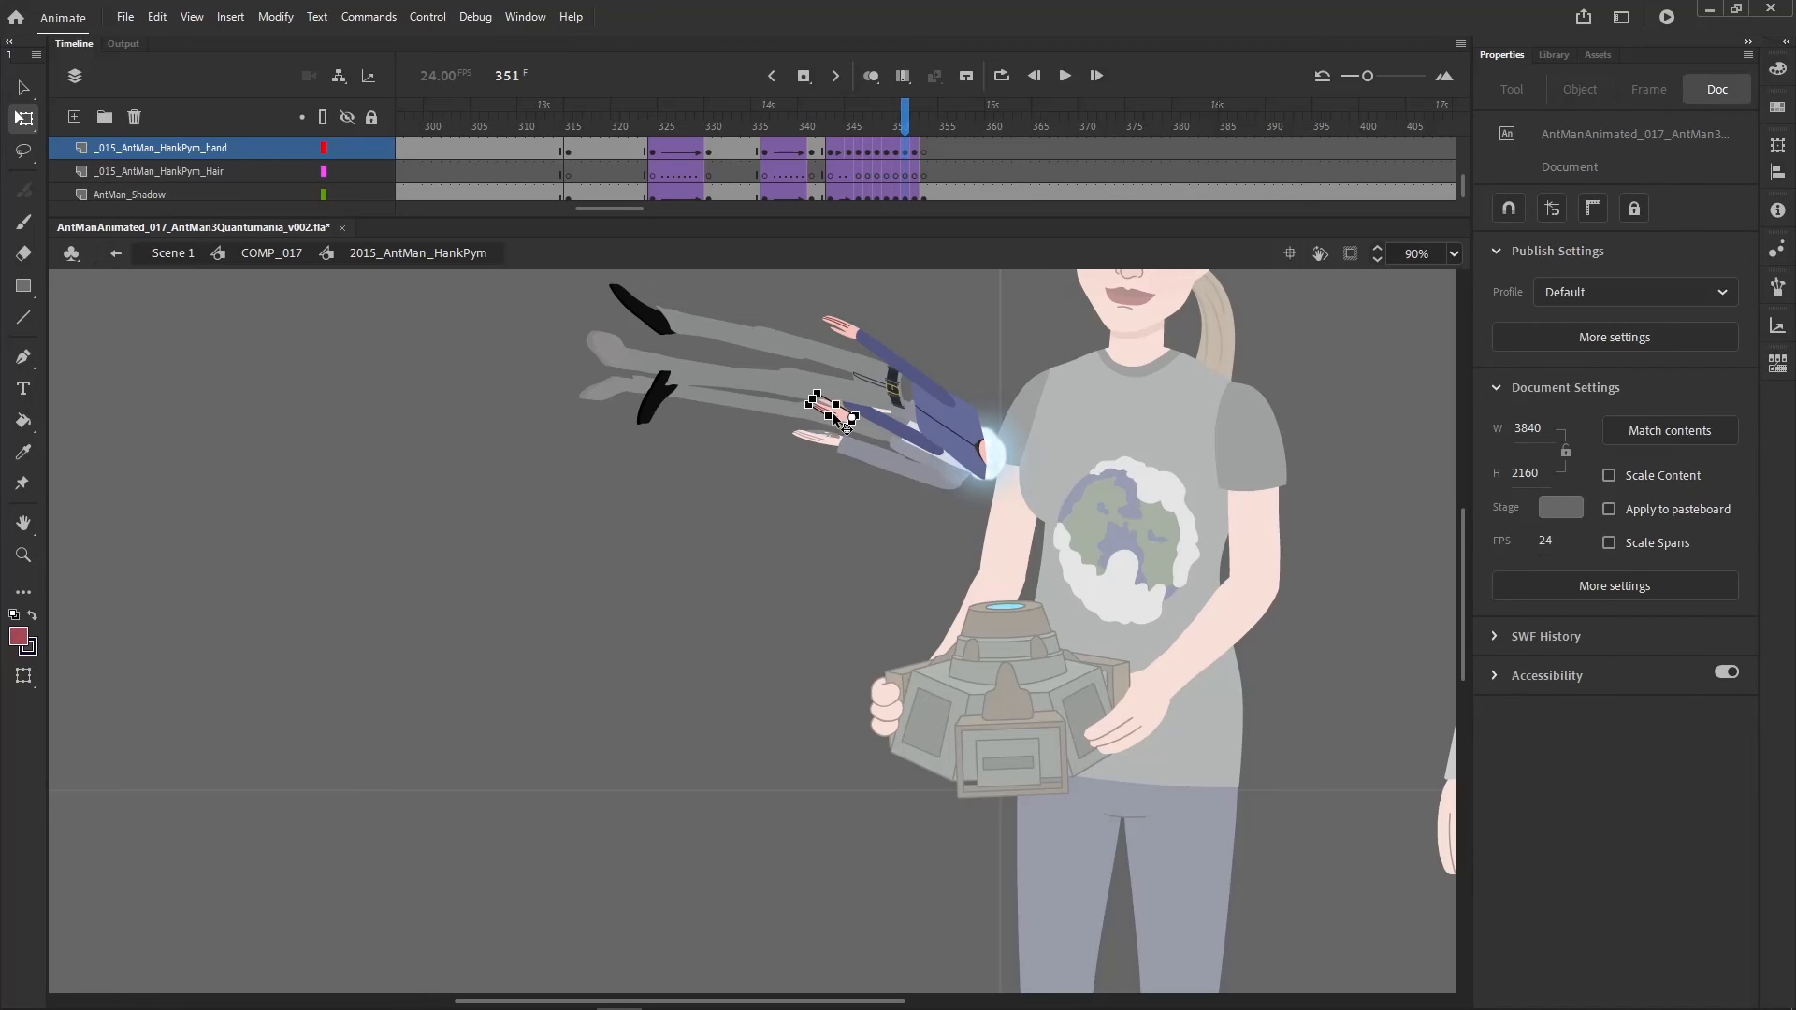
{"action": "double_click", "coordinate": [831, 471]}
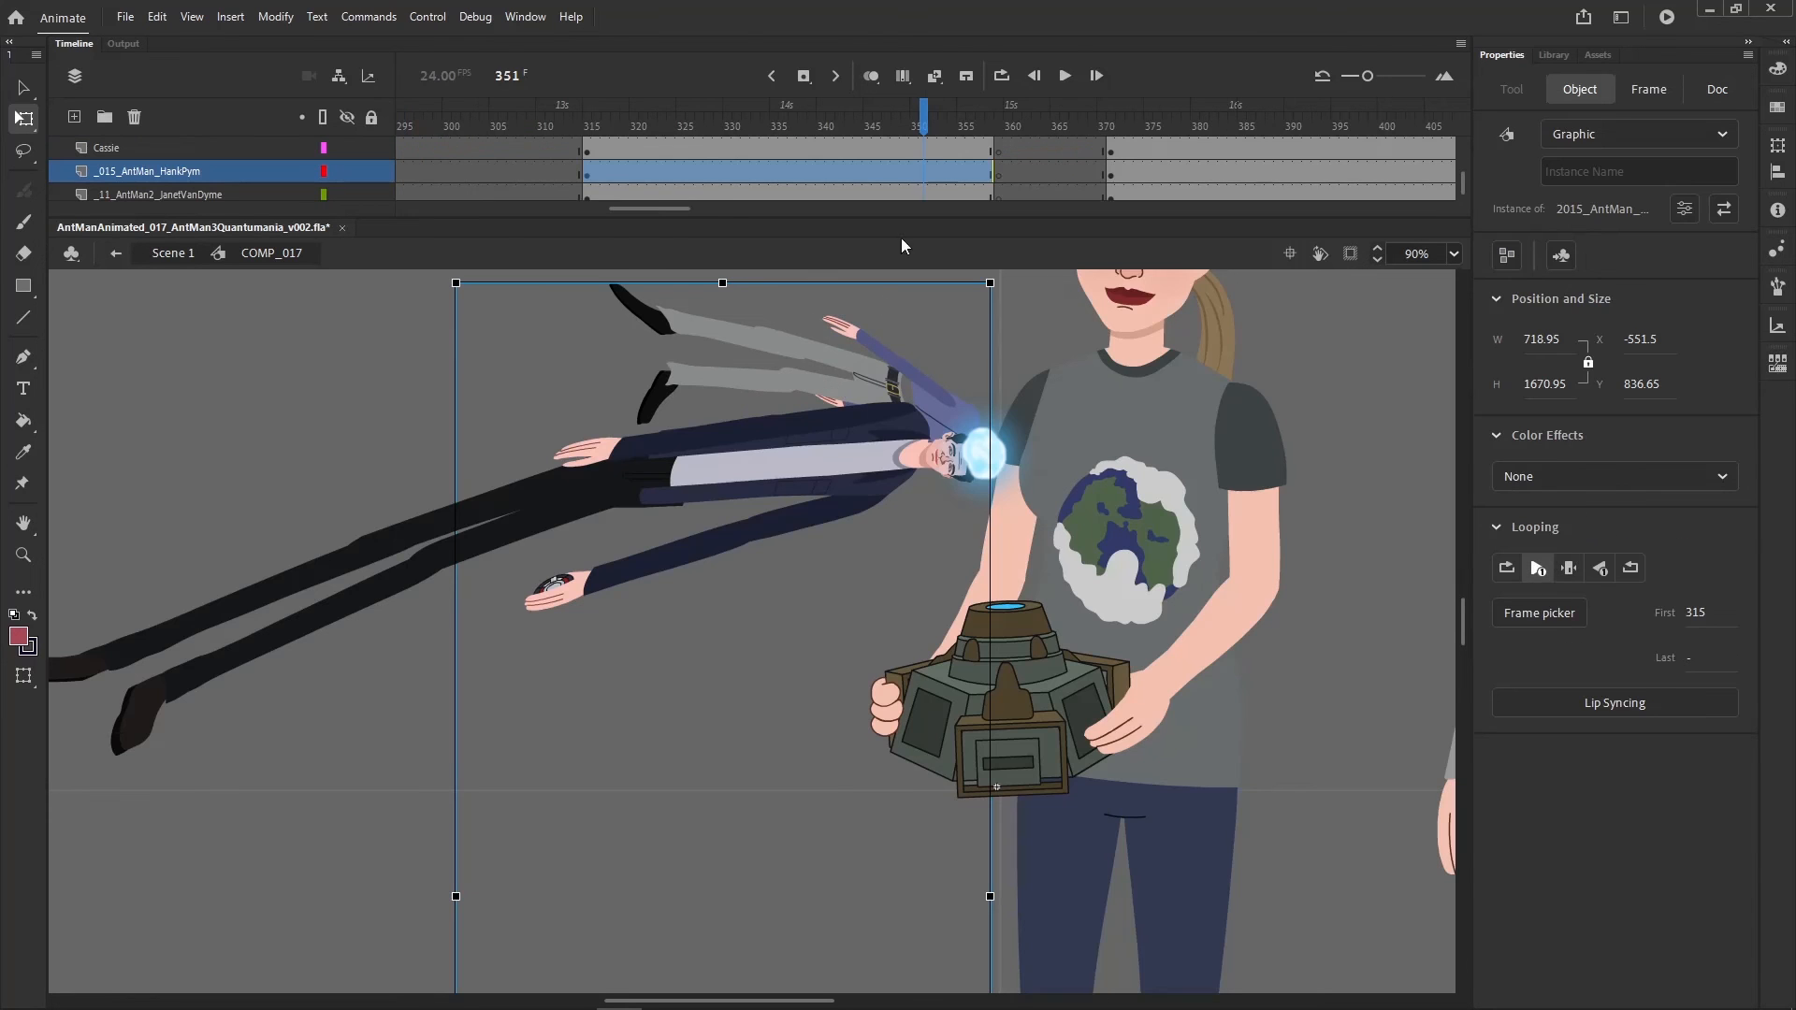
{"action": "double_click", "coordinate": [859, 367]}
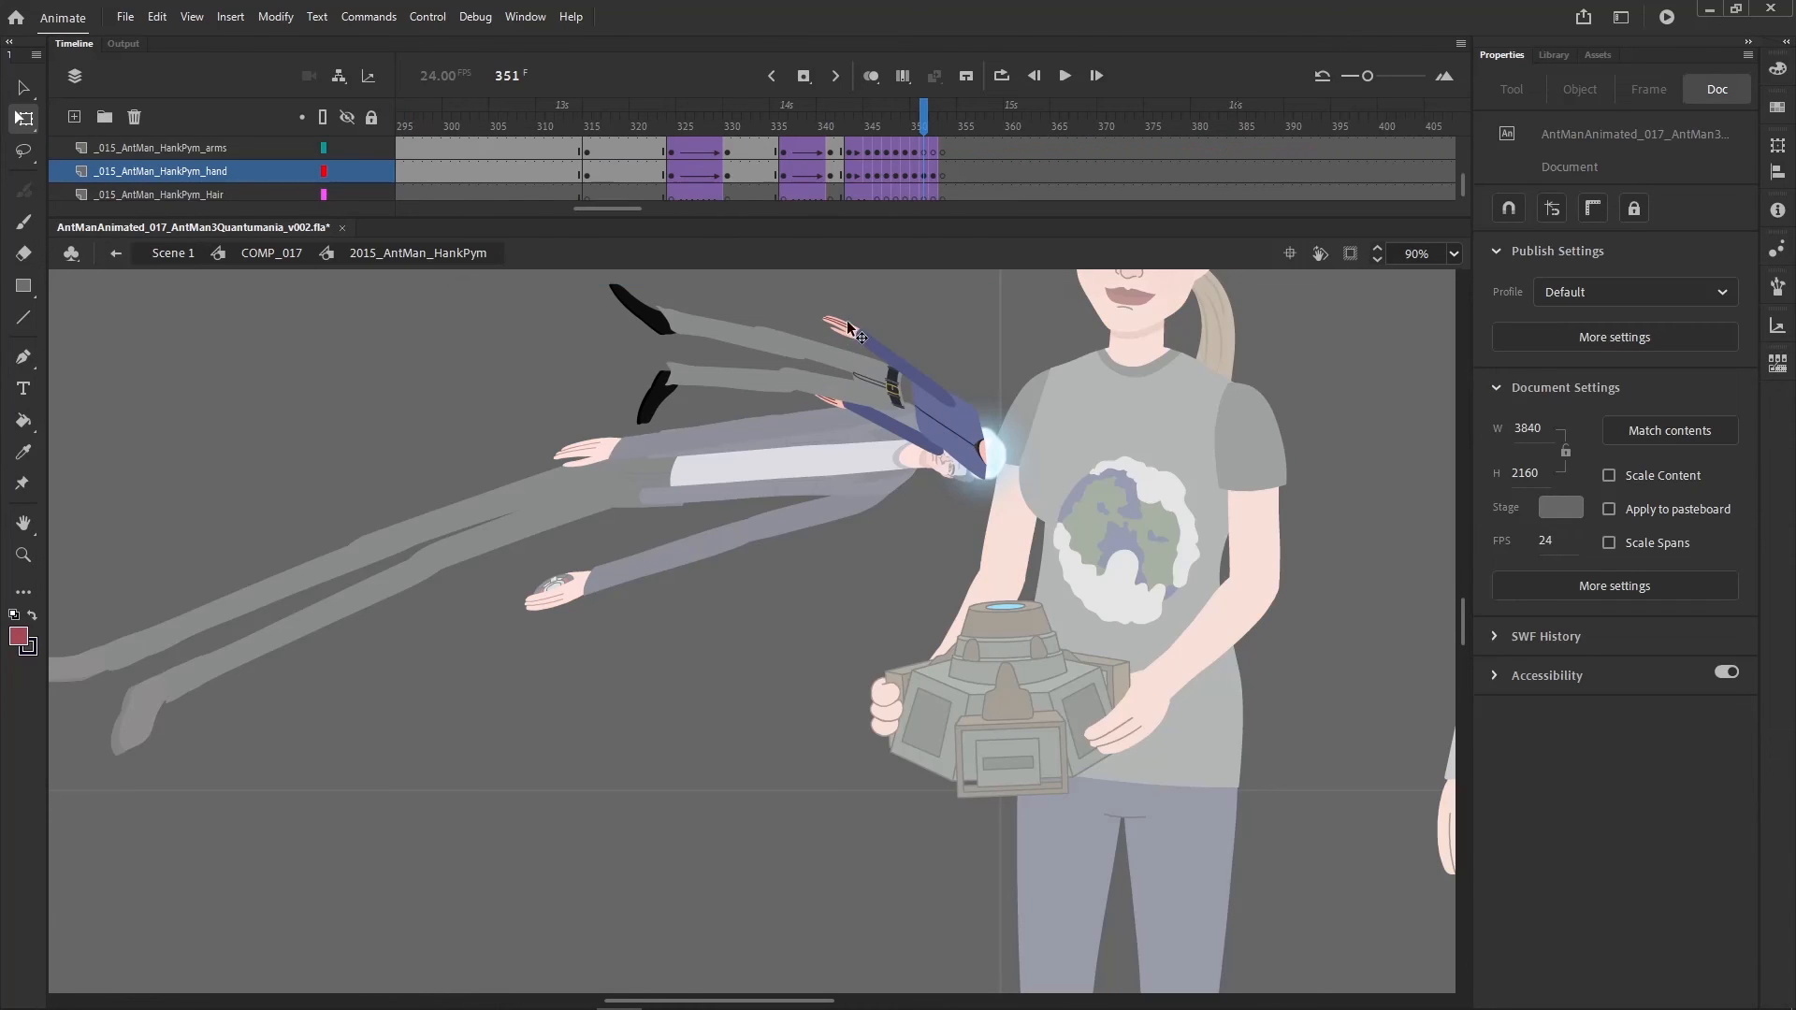
{"action": "left_click_drag", "start_coordinate": [621, 322], "coordinate": [672, 273]}
{"action": "left_click_drag", "start_coordinate": [573, 338], "coordinate": [642, 306]}
{"action": "left_click", "coordinate": [659, 387]}
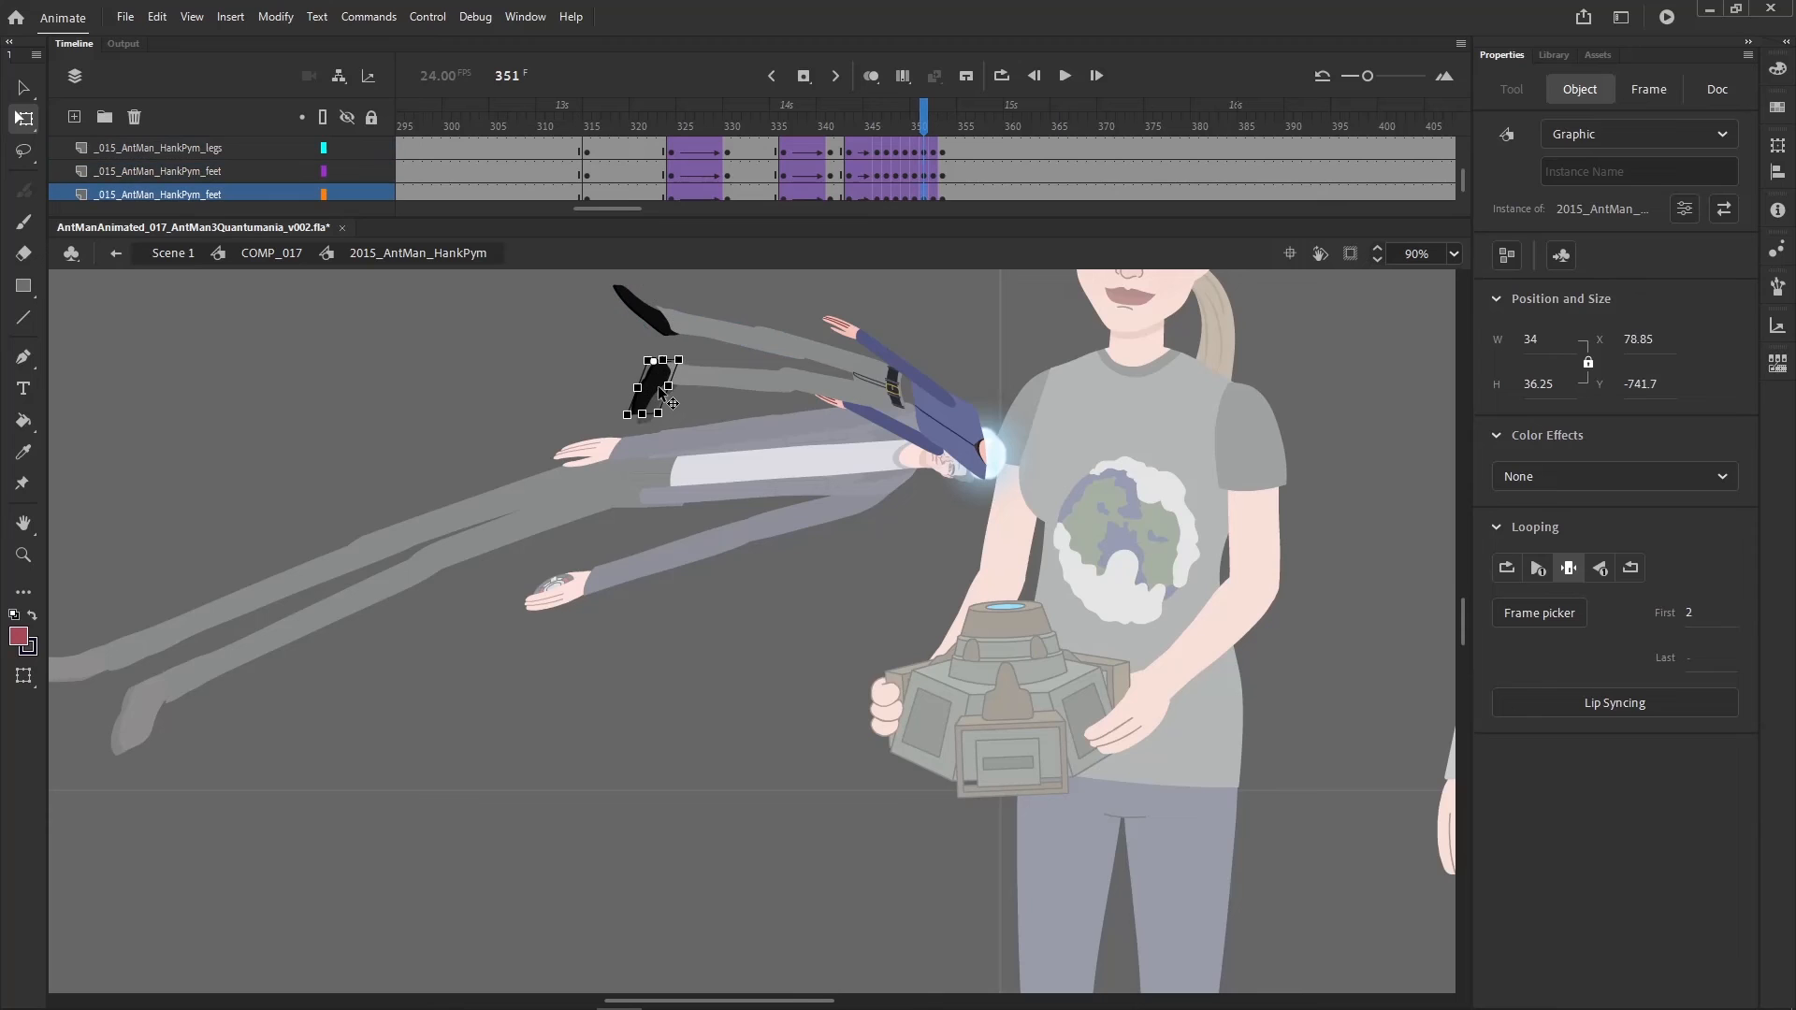
{"action": "left_click", "coordinate": [649, 315]}
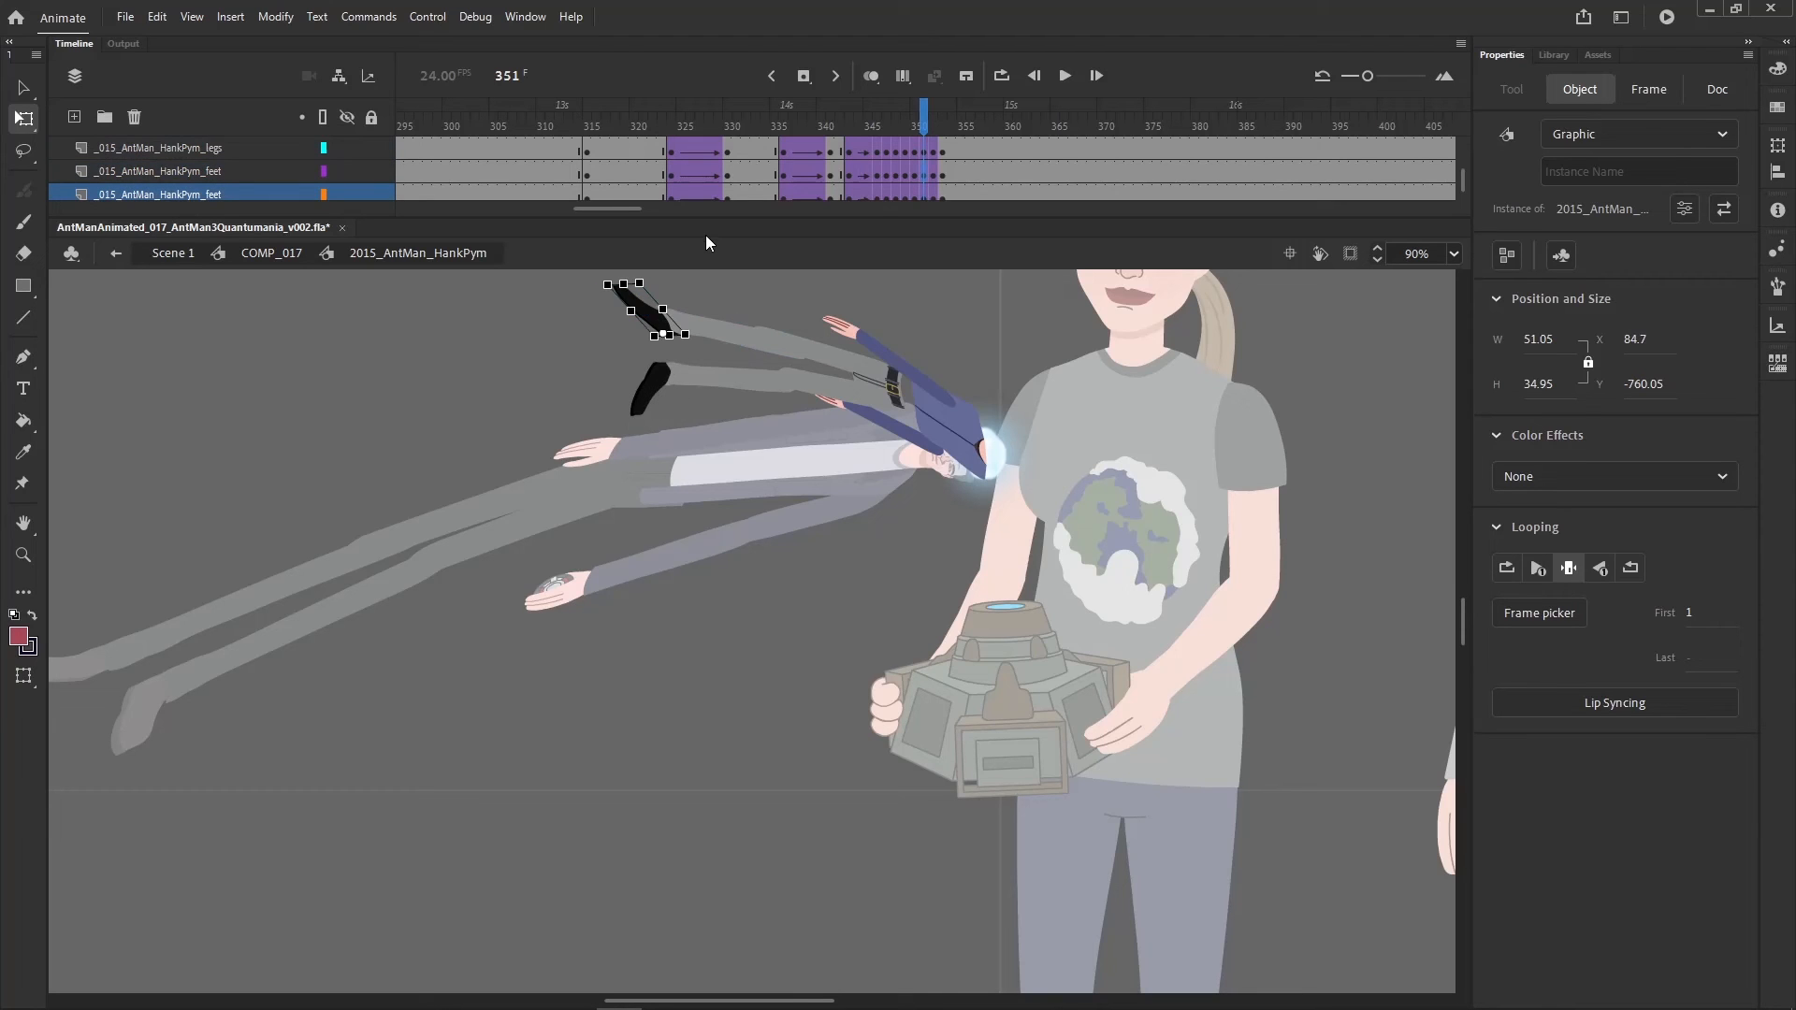
{"action": "left_click", "coordinate": [685, 325], "text": "shift"}
{"action": "left_click_drag", "start_coordinate": [685, 324], "coordinate": [675, 316]}
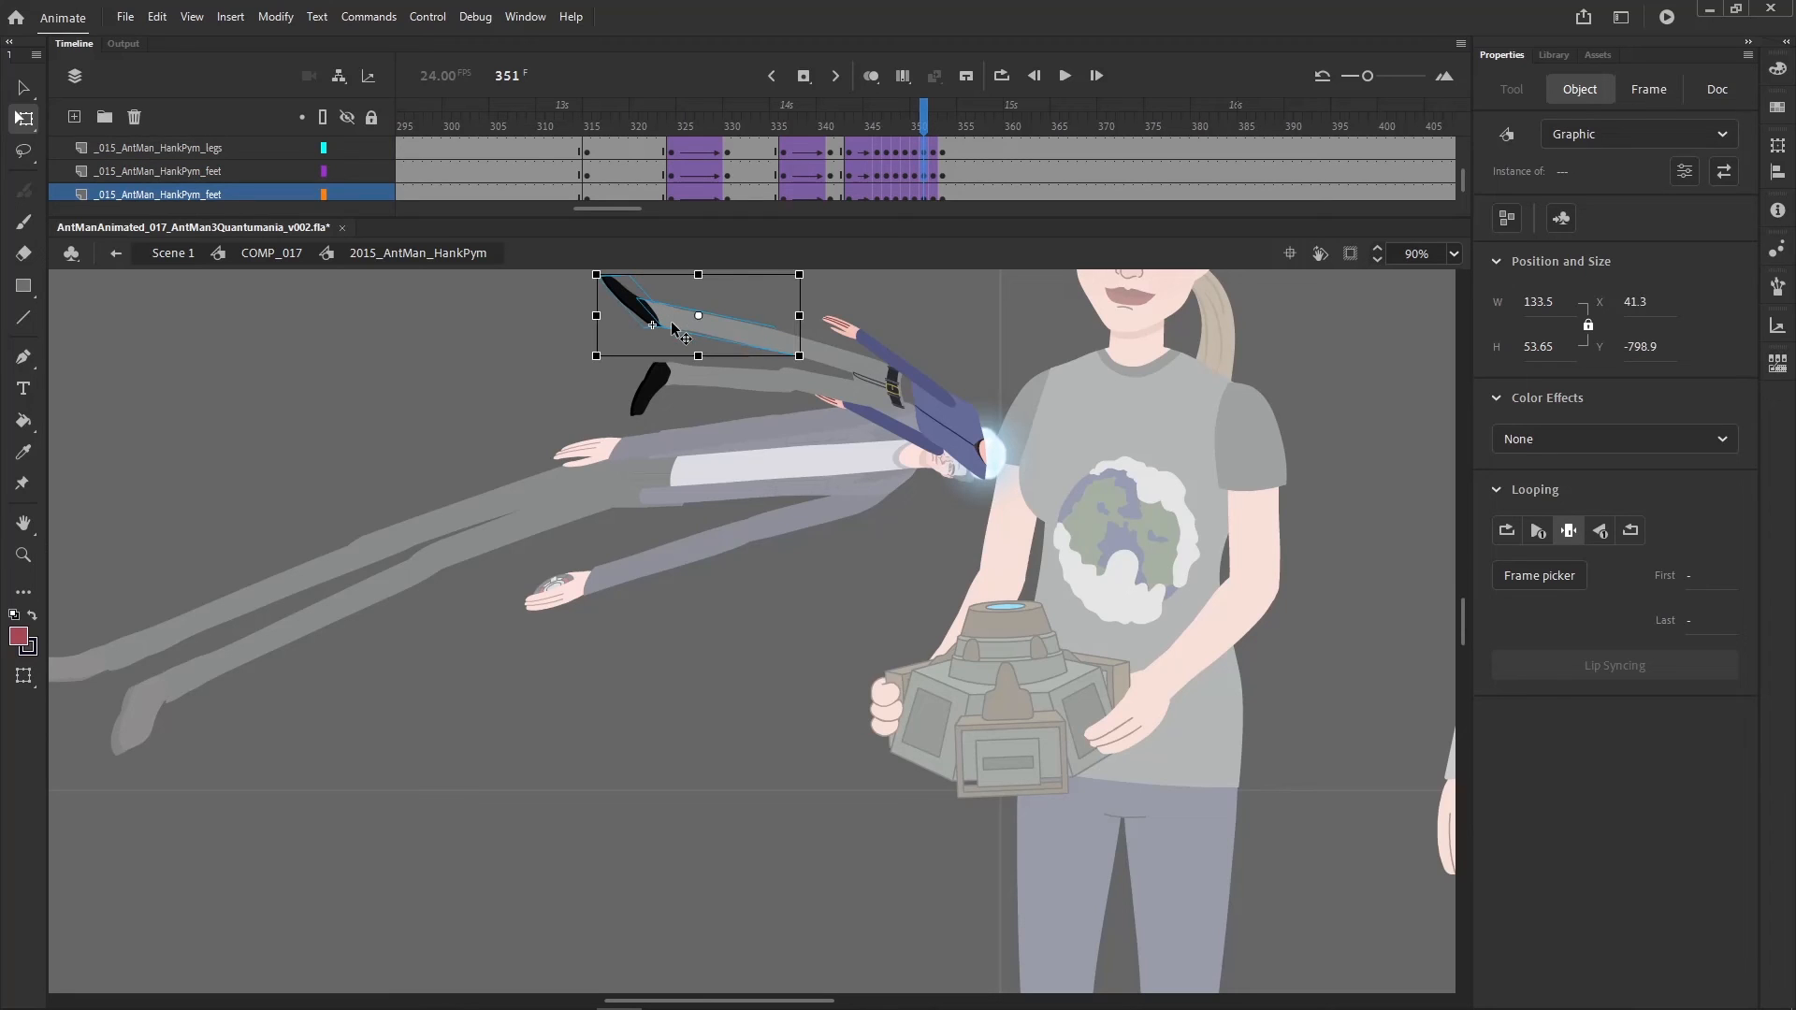
{"action": "left_click", "coordinate": [746, 372]}
{"action": "left_click_drag", "start_coordinate": [745, 368], "coordinate": [742, 367]}
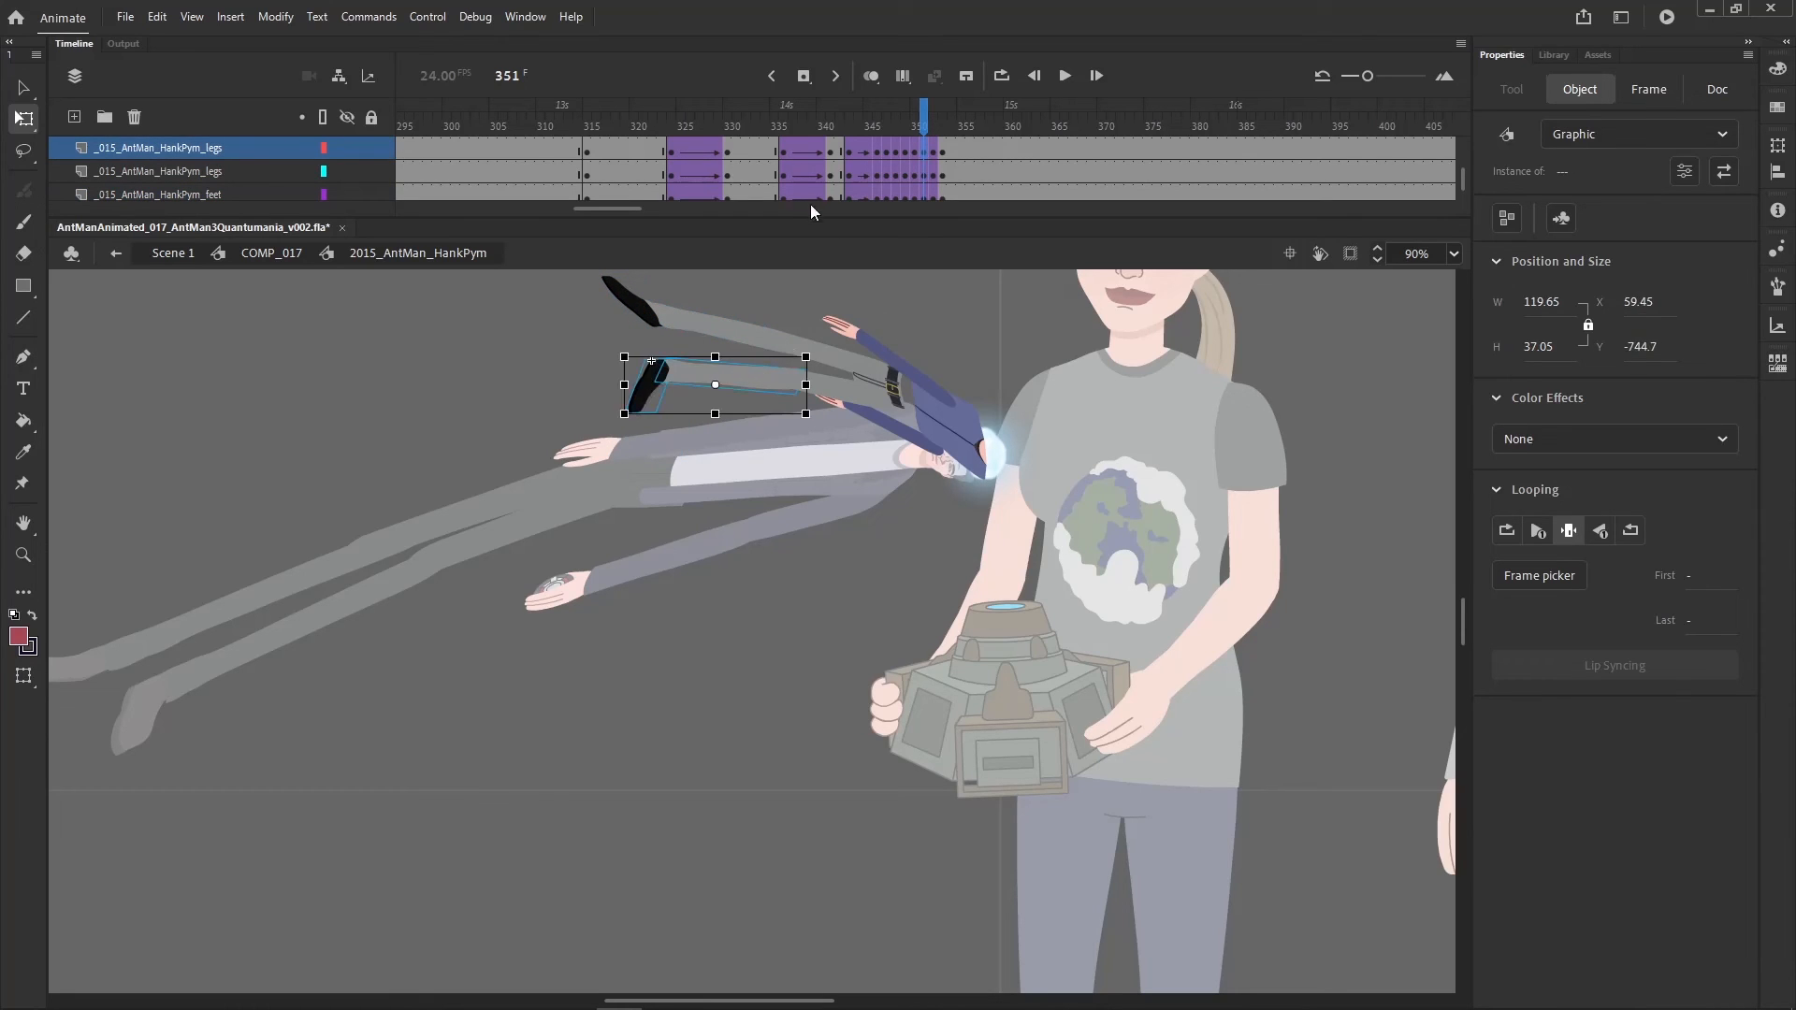
- Move the forearms and hands closer to the orb and shift and tilt the pelvis and legs after them at frame 351
{"action": "left_click_drag", "start_coordinate": [918, 378], "coordinate": [931, 457]}
{"action": "left_click_drag", "start_coordinate": [565, 440], "coordinate": [746, 264]}
{"action": "left_click_drag", "start_coordinate": [729, 462], "coordinate": [800, 339]}
{"action": "left_click", "coordinate": [887, 387], "text": "shift"}
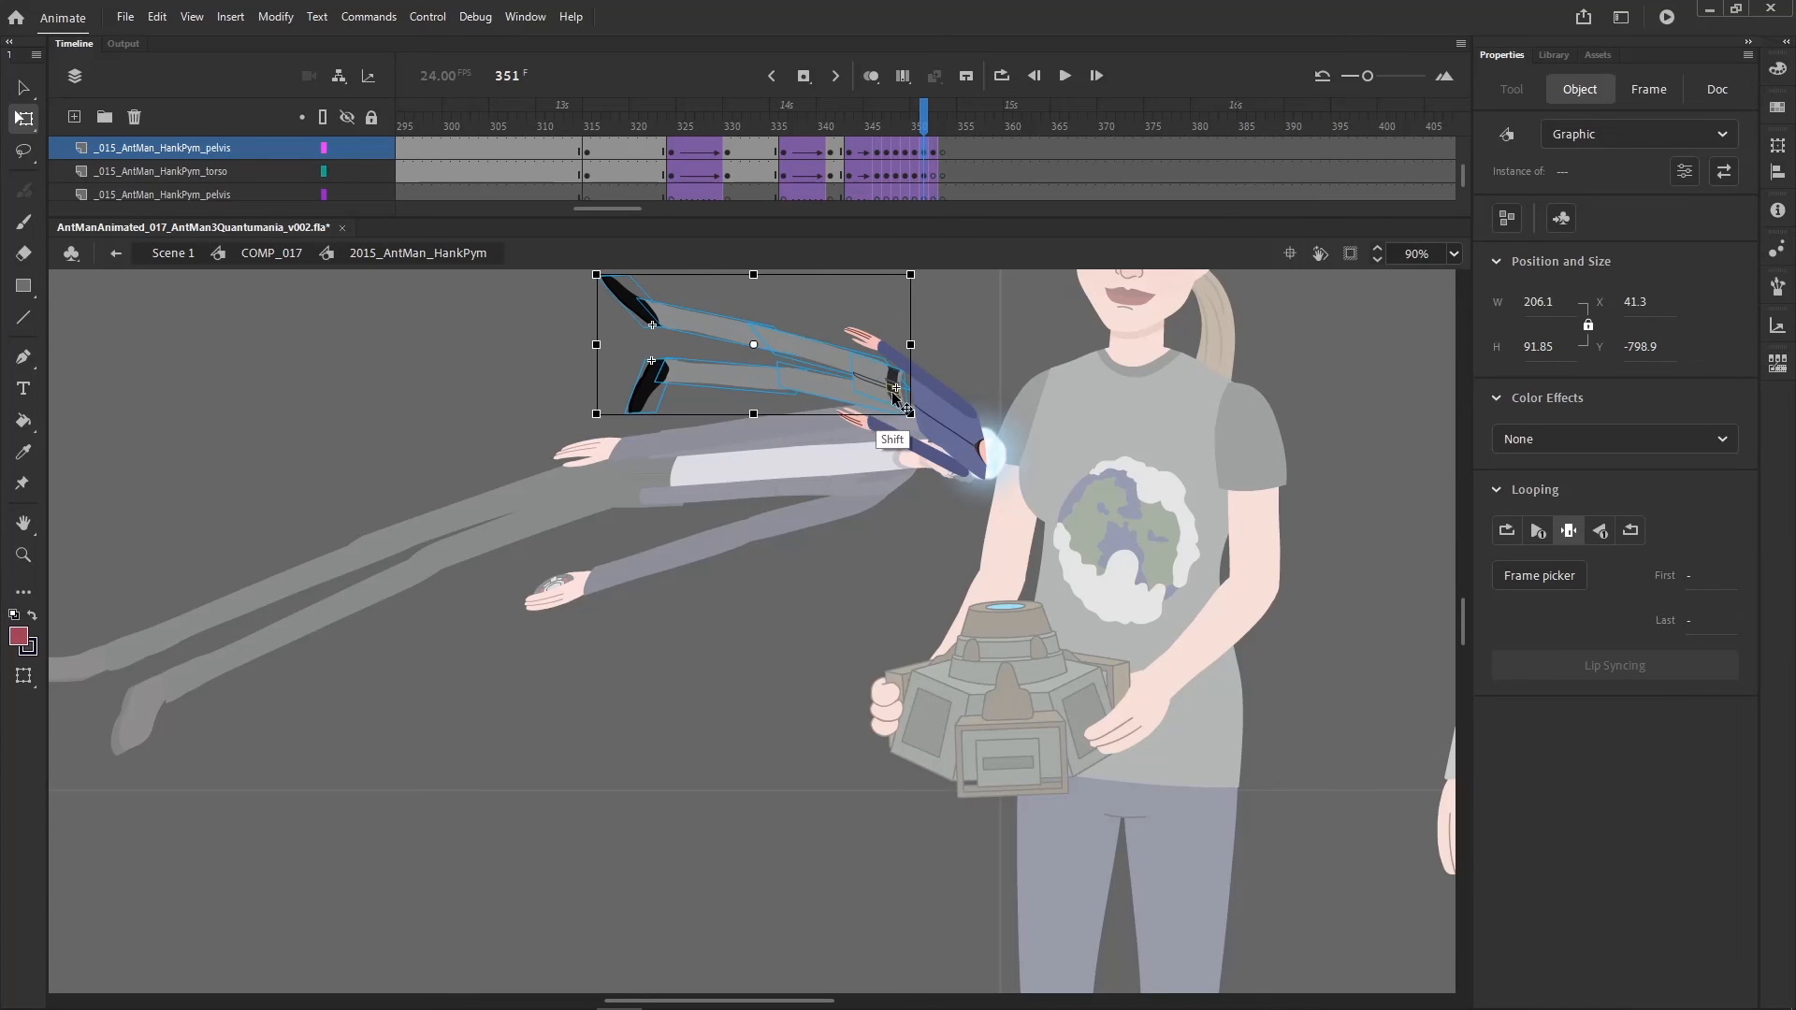
{"action": "mouse_move", "coordinate": [895, 391]}
{"action": "left_mouse_down"}
{"action": "mouse_move", "coordinate": [913, 409]}
{"action": "mouse_move", "coordinate": [921, 364]}
{"action": "mouse_move", "coordinate": [907, 399]}
{"action": "left_mouse_up"}
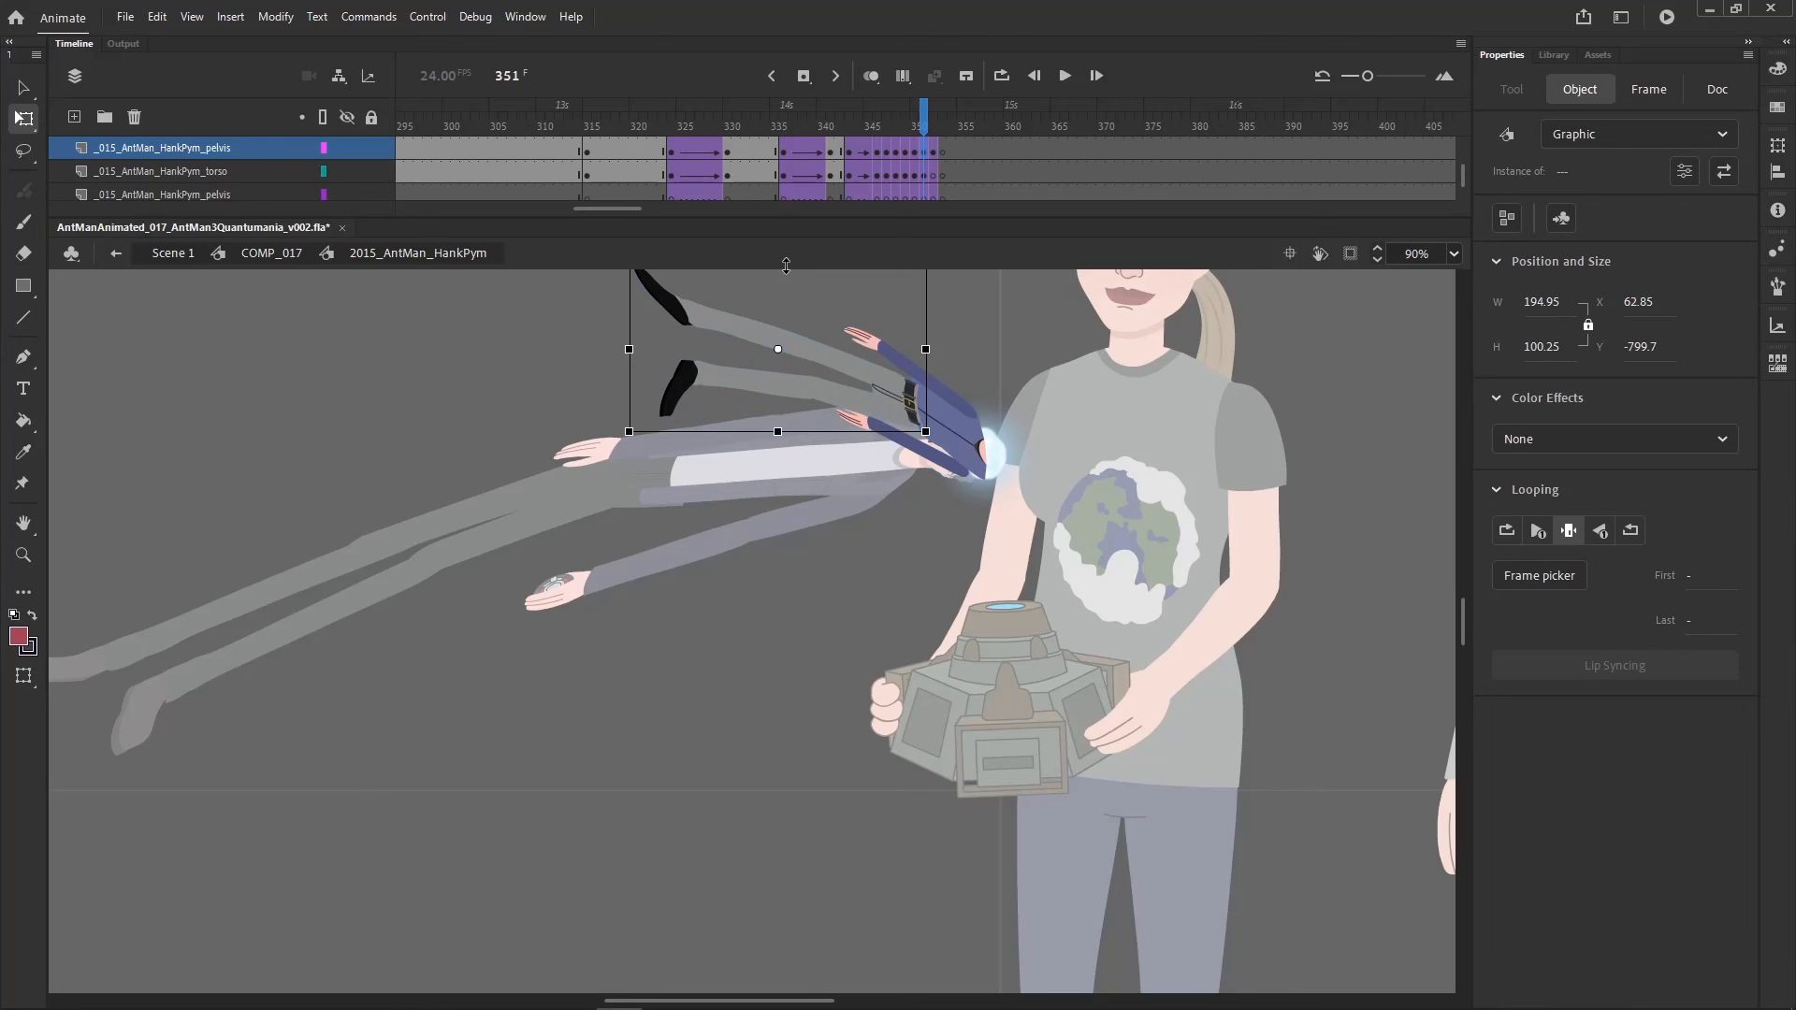
{"action": "left_click_drag", "start_coordinate": [786, 266], "coordinate": [786, 256]}
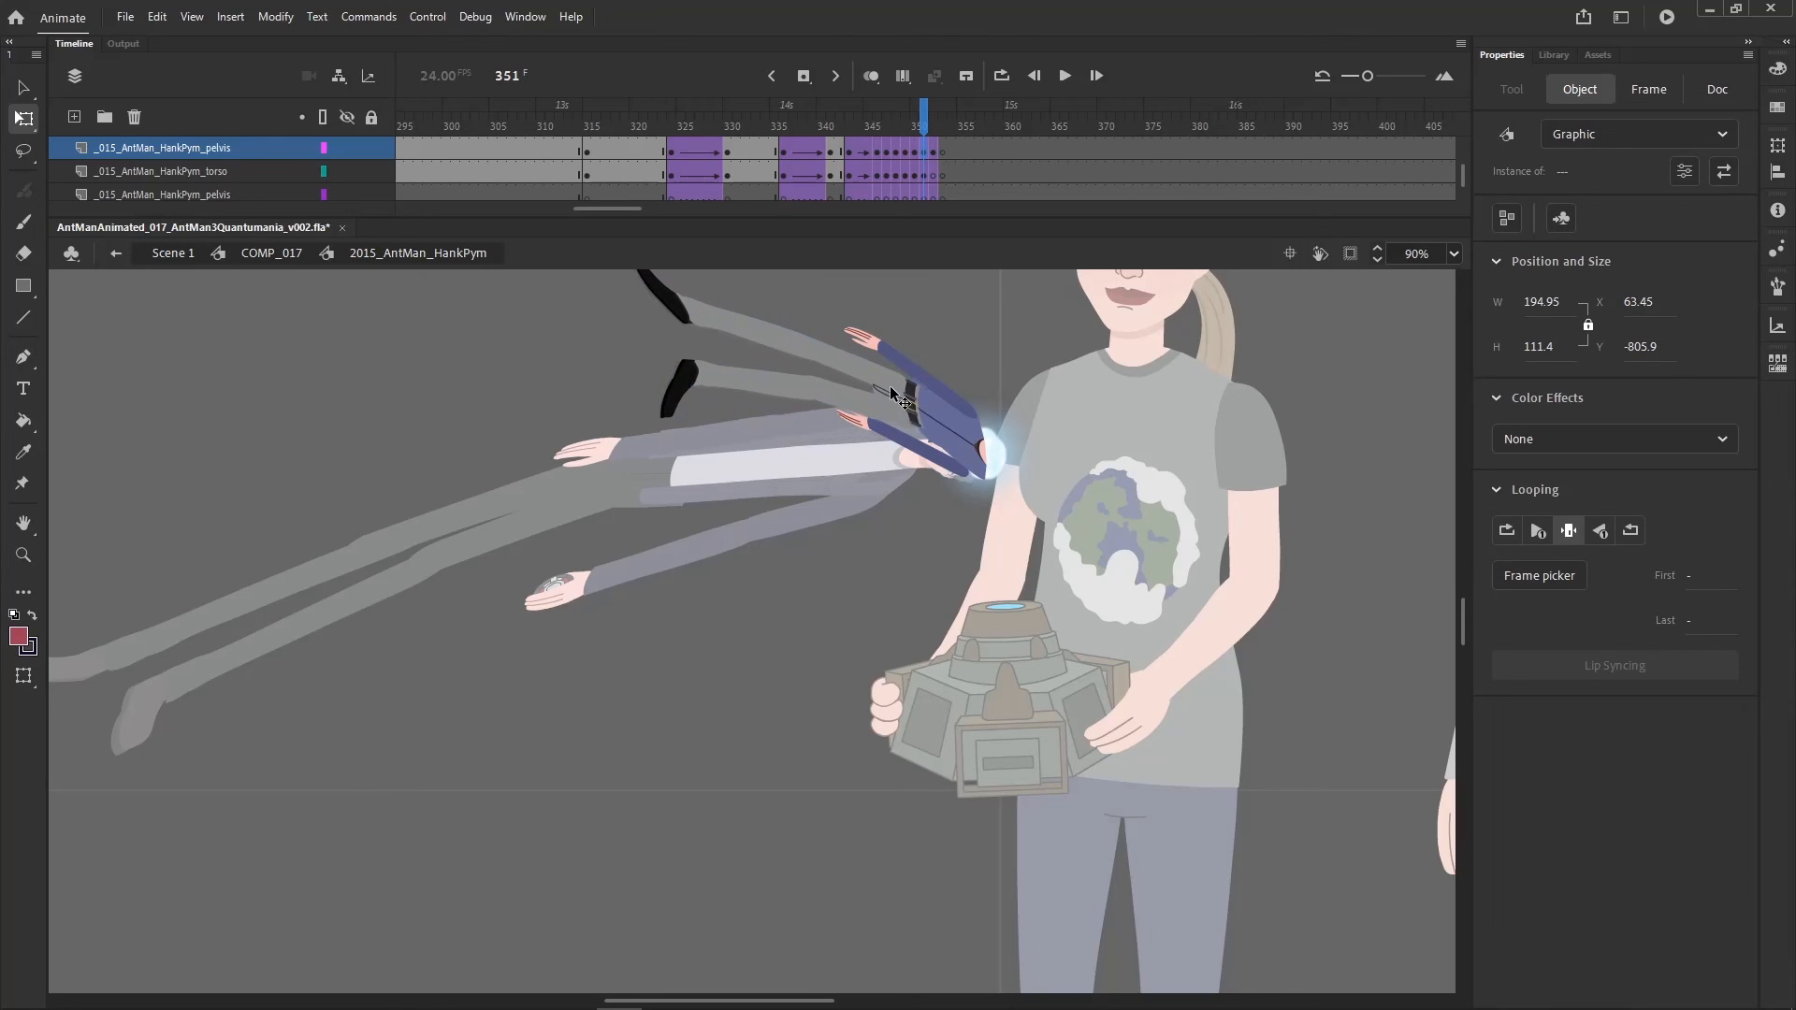
{"action": "left_click", "coordinate": [1004, 370]}
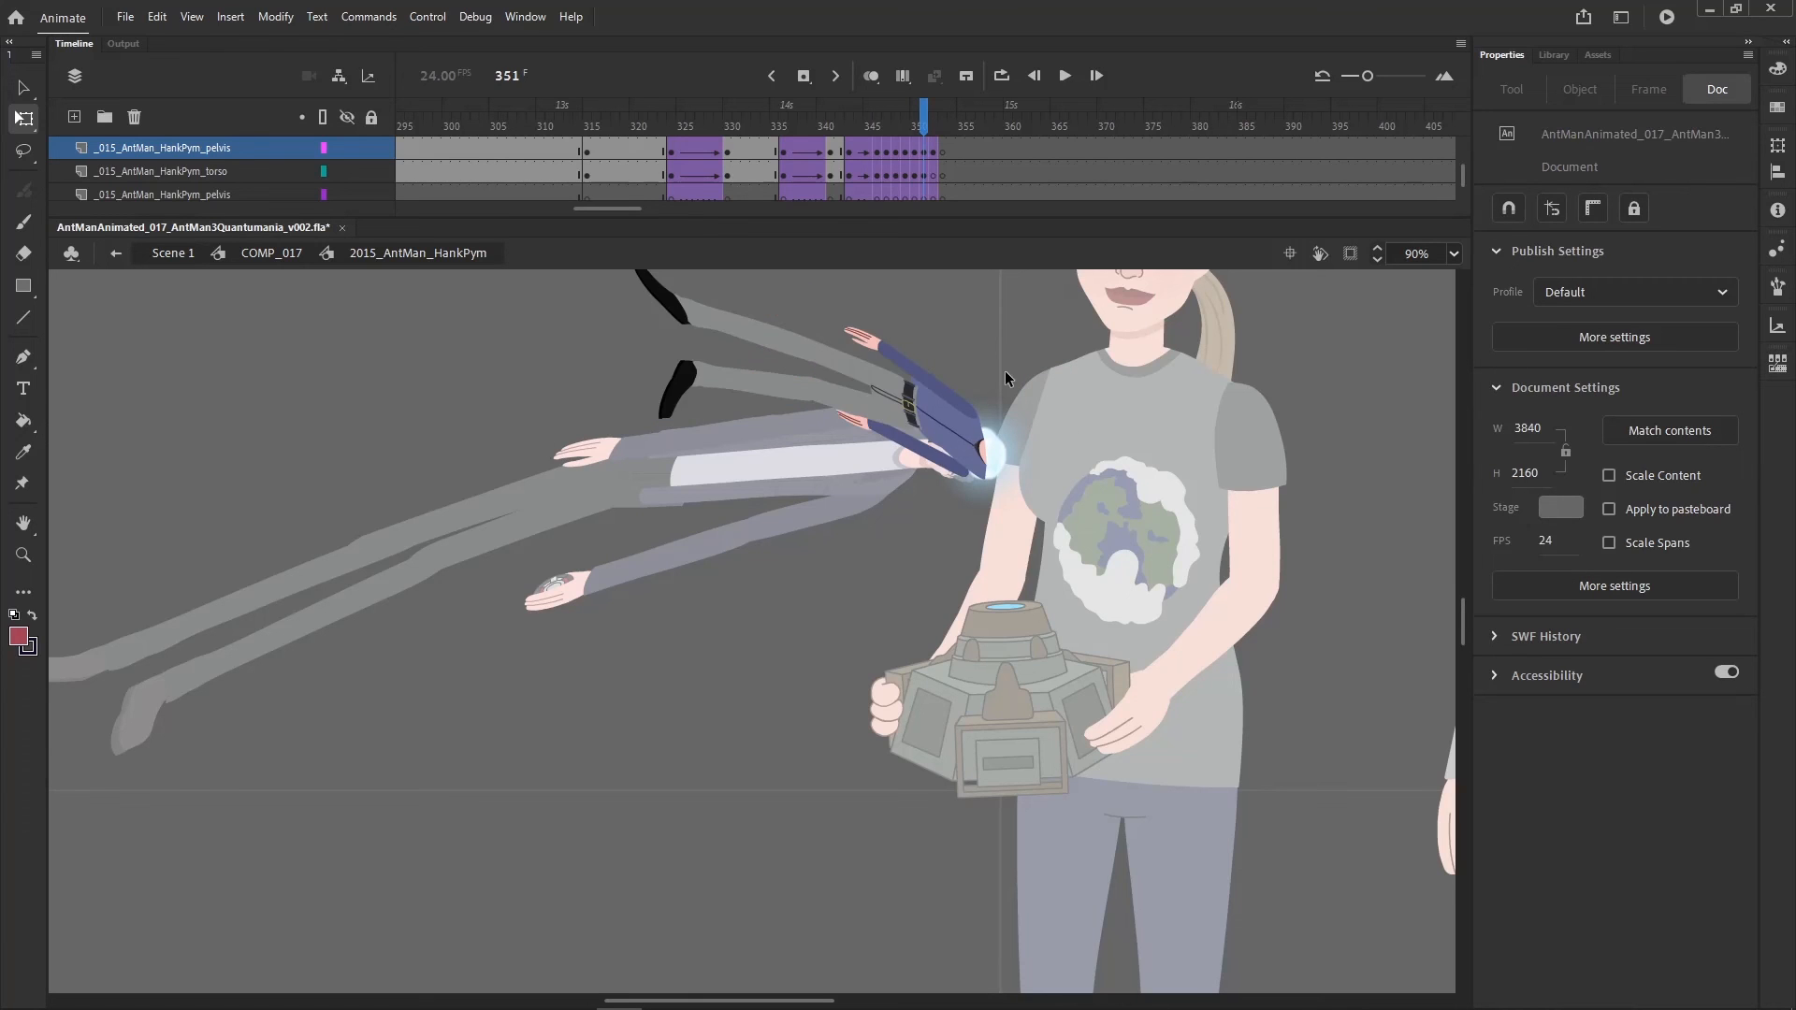
- Compare the pose at frame 351 with the neighbouring frames 350 and 352
{"action": "key", "text": "comma"}
{"action": "key", "text": "period"}
{"action": "key", "text": "period"}
{"action": "key", "text": "comma"}
{"action": "key", "text": "comma"}
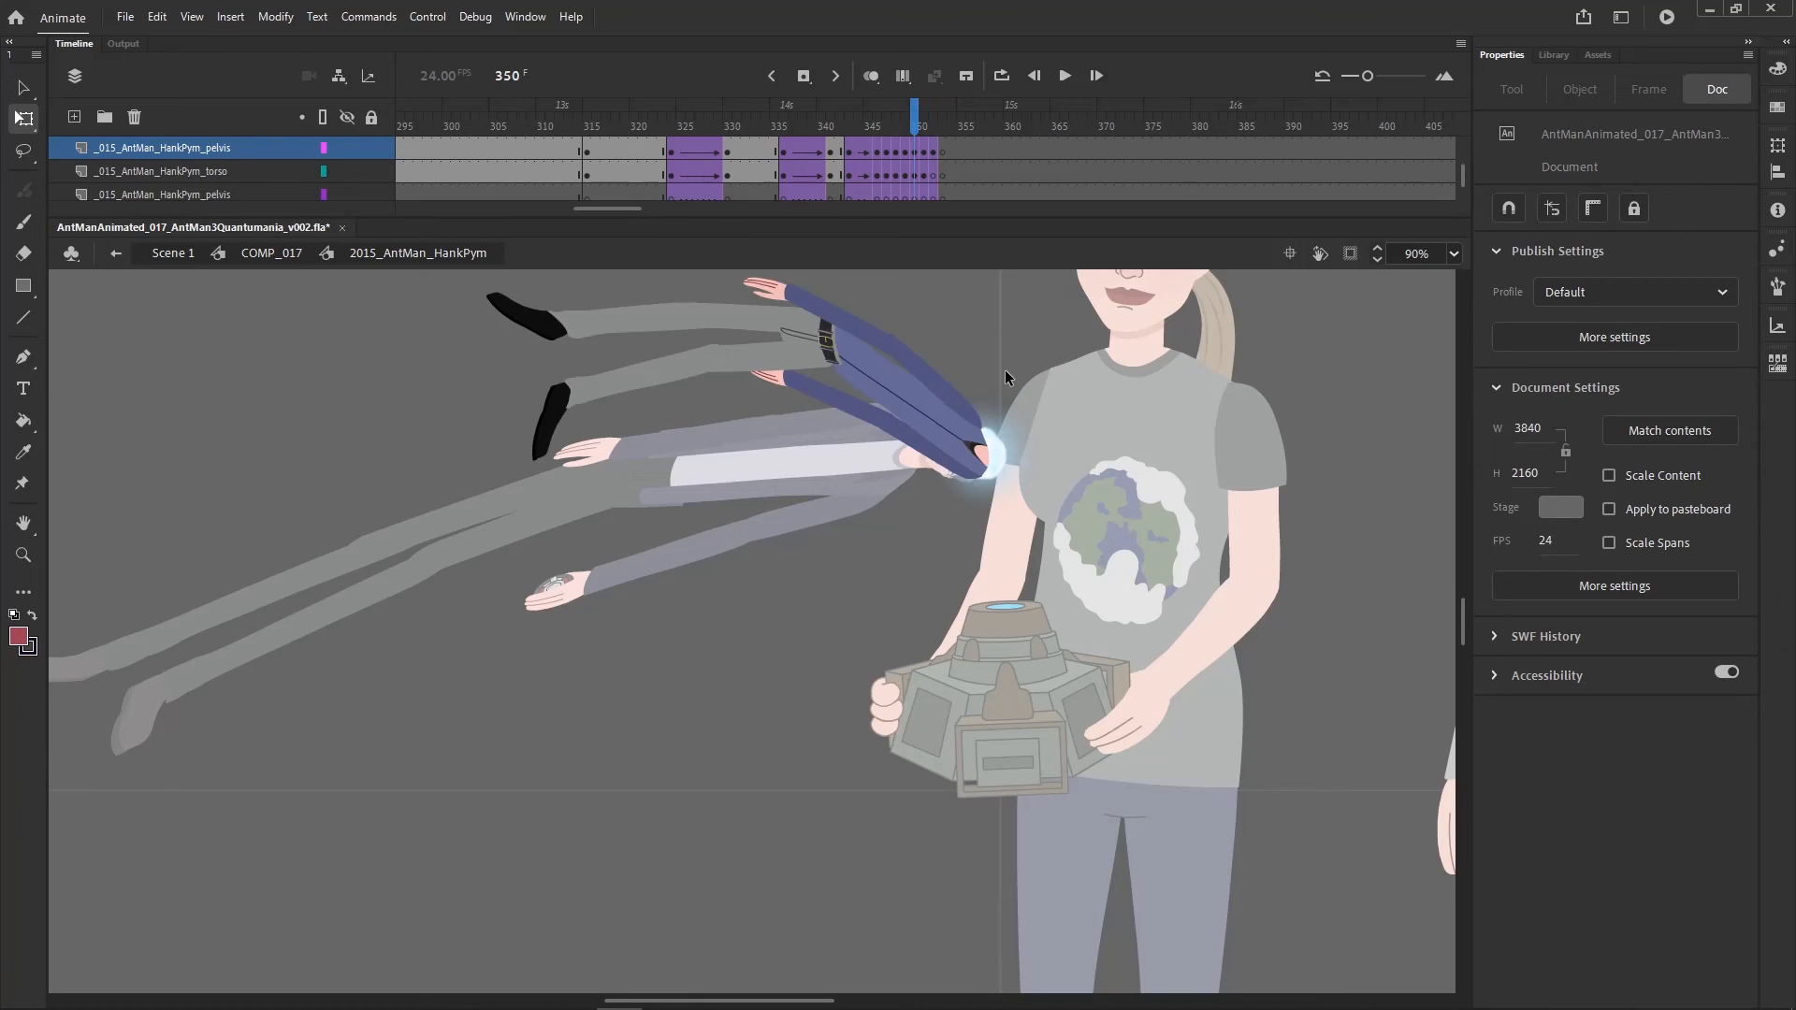
{"action": "key", "text": "period"}
- Shift the torso further into the orb at frame 351 and realign both forearms and hands with it
{"action": "left_click", "coordinate": [940, 423]}
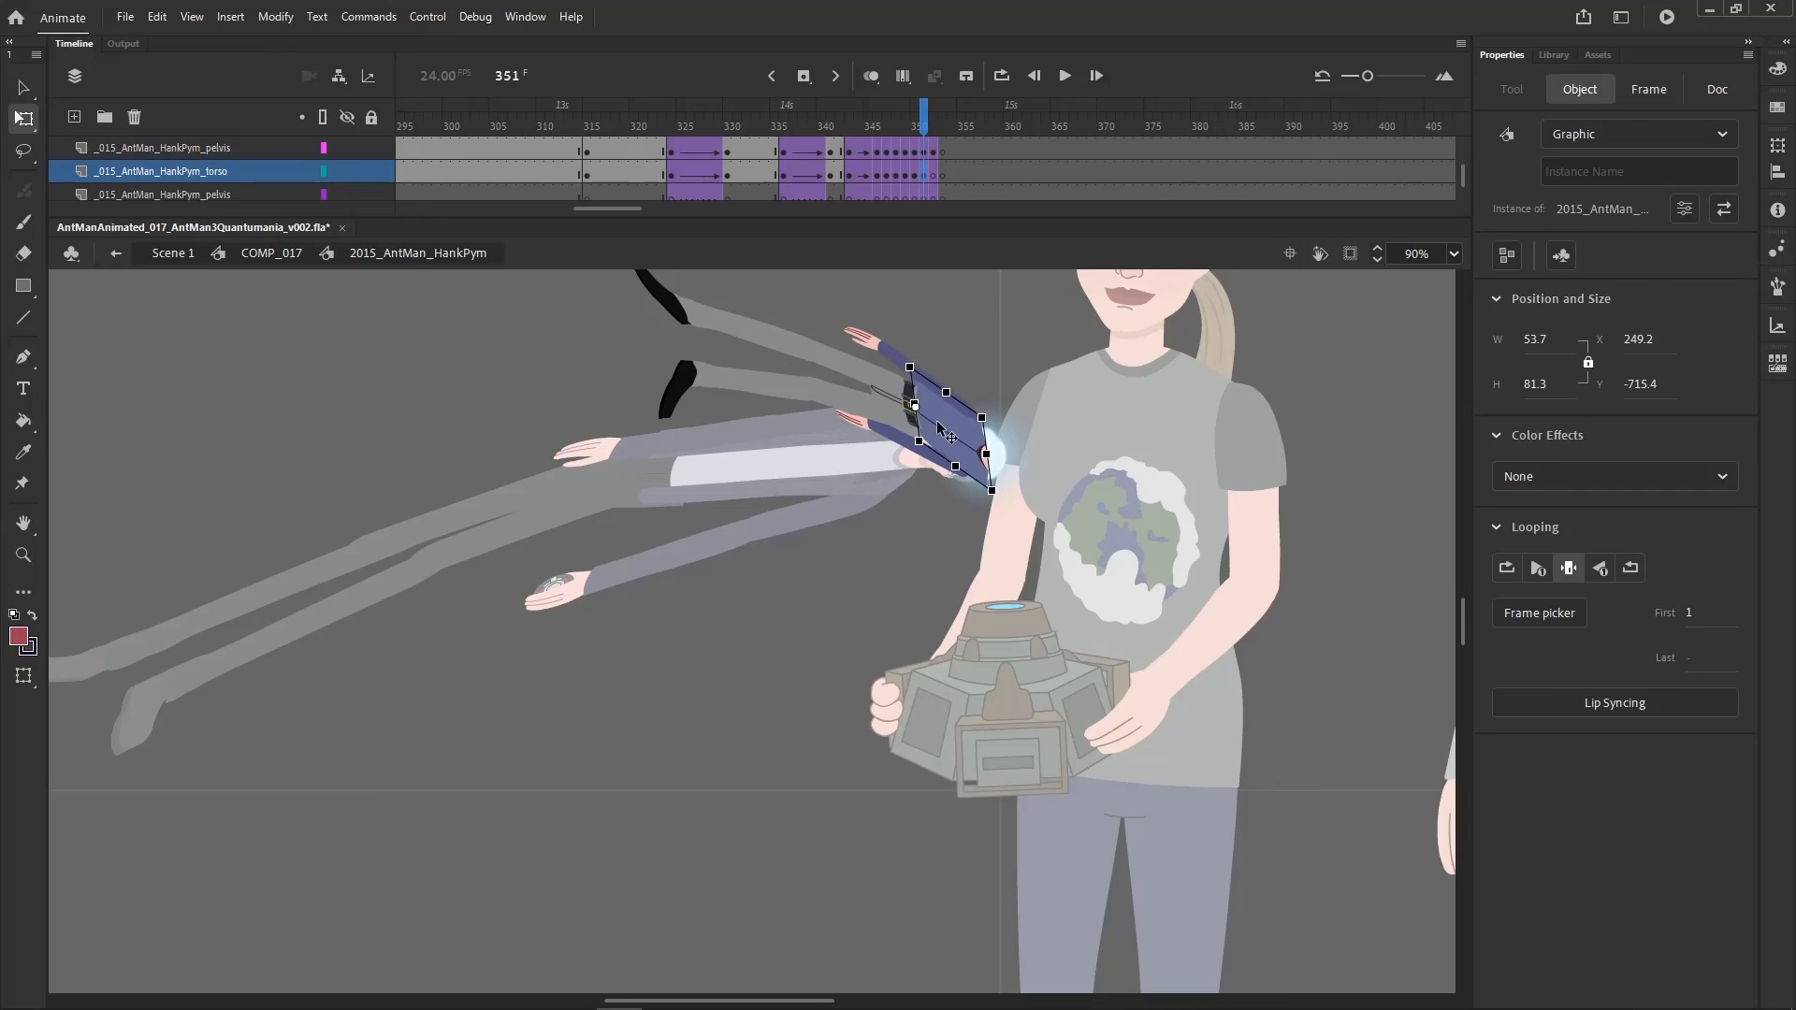
{"action": "left_click_drag", "start_coordinate": [937, 422], "coordinate": [979, 440]}
{"action": "left_click", "coordinate": [853, 426]}
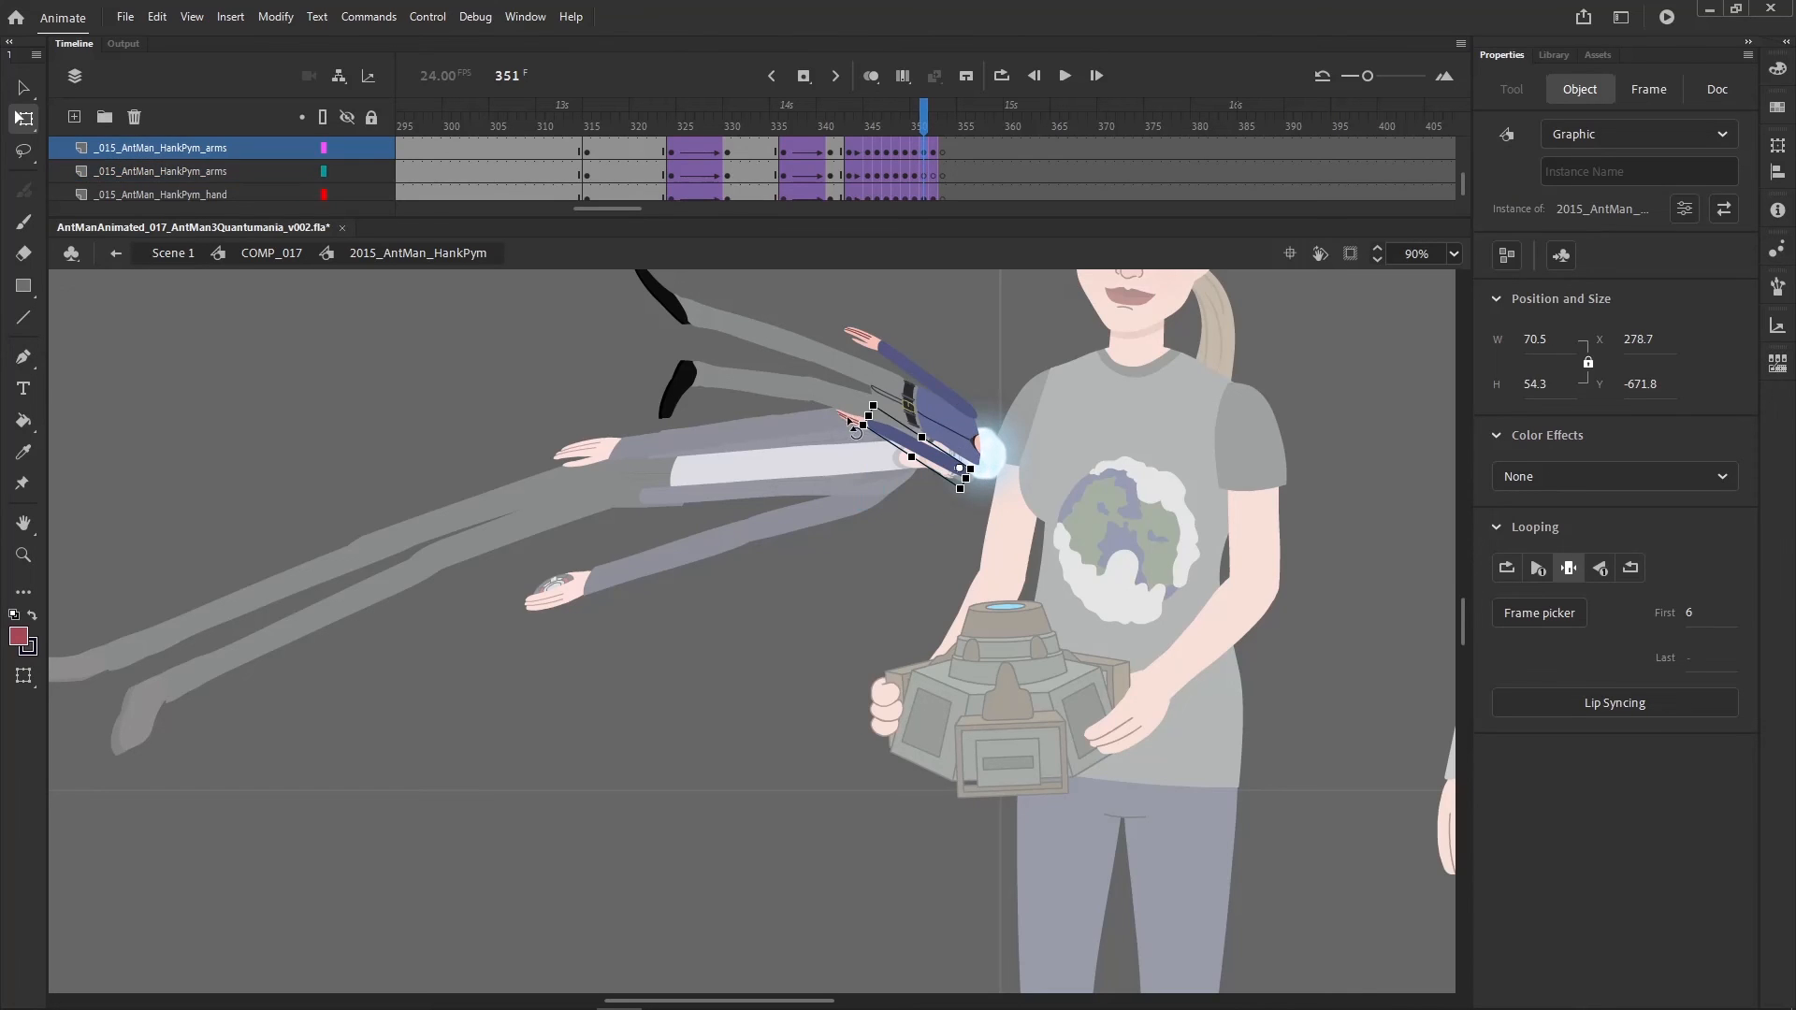
{"action": "left_click", "coordinate": [854, 425], "text": "shift"}
{"action": "left_click_drag", "start_coordinate": [987, 495], "coordinate": [997, 478]}
{"action": "left_click_drag", "start_coordinate": [921, 342], "coordinate": [860, 352]}
{"action": "left_click_drag", "start_coordinate": [990, 430], "coordinate": [979, 442]}
{"action": "left_click_drag", "start_coordinate": [937, 384], "coordinate": [961, 401]}
{"action": "left_click_drag", "start_coordinate": [1085, 398], "coordinate": [1109, 467]}
- Return to COMP_017 and end the character's appearance with a blank keyframe at frame 354 on the _015_AntMan_HankPym layer
{"action": "key", "text": "."}
{"action": "key", "text": "."}
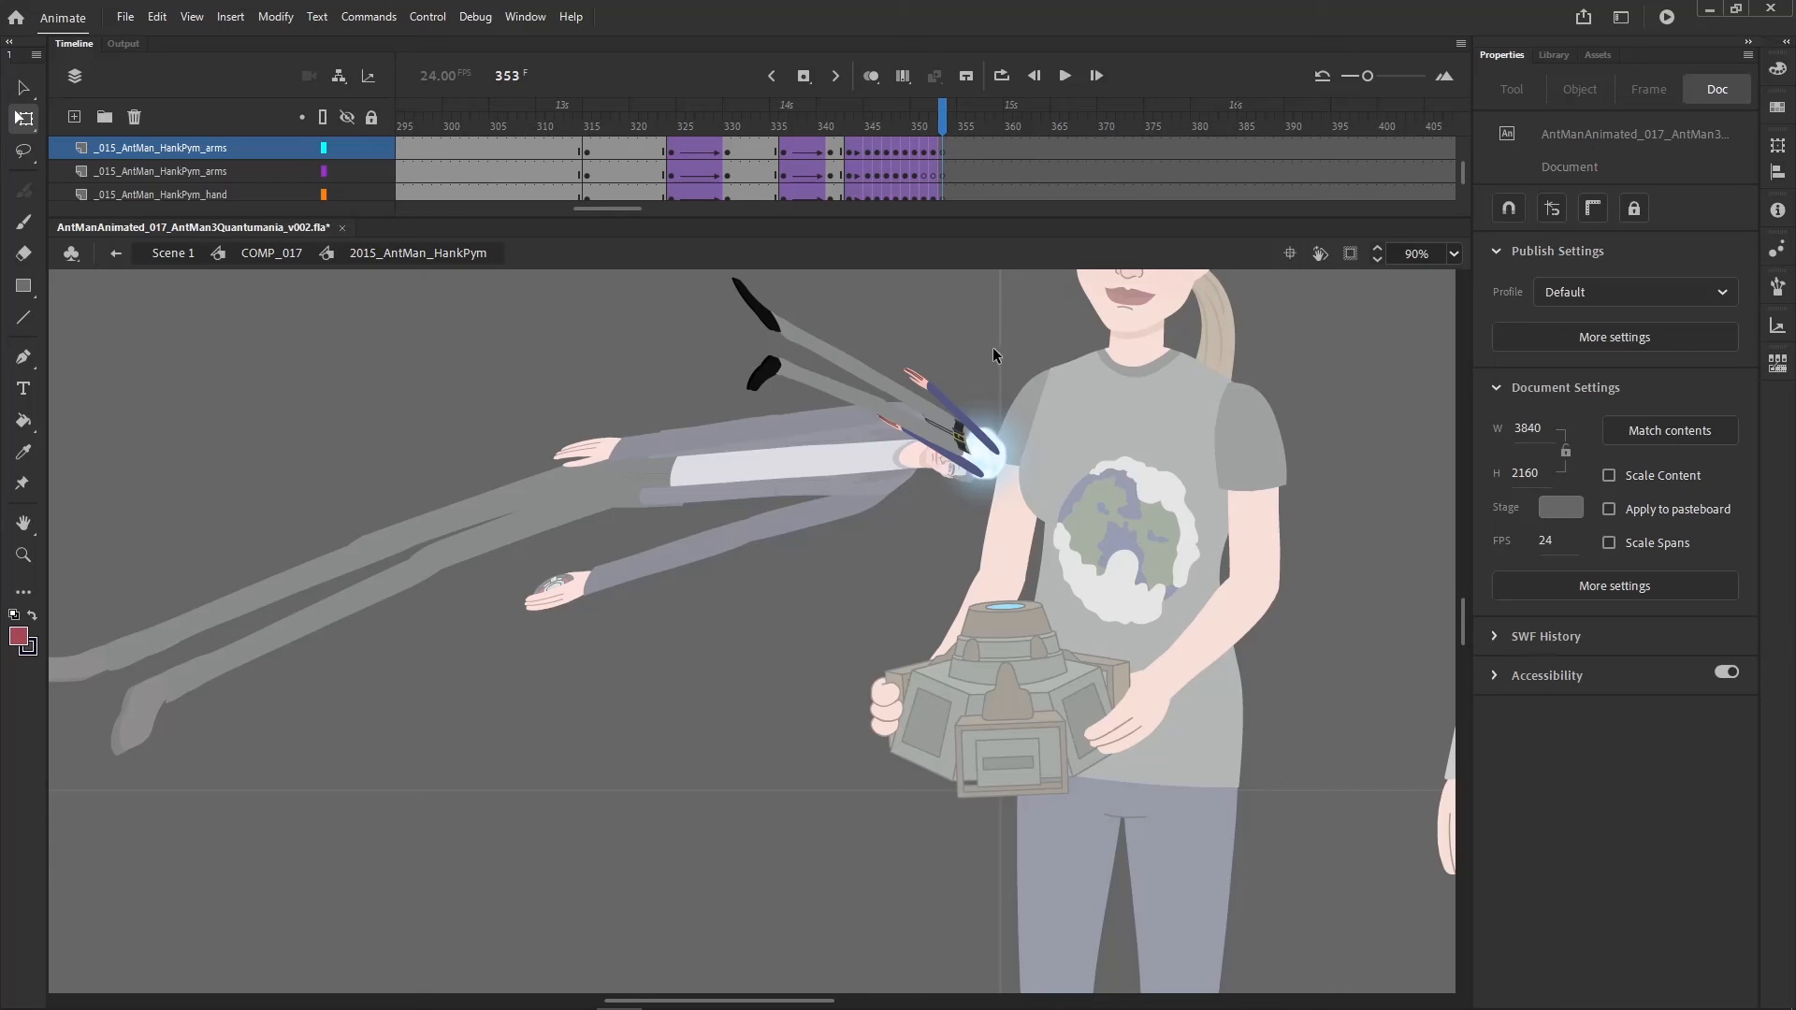
{"action": "key", "text": "."}
{"action": "key", "text": "."}
{"action": "double_click", "coordinate": [1048, 541]}
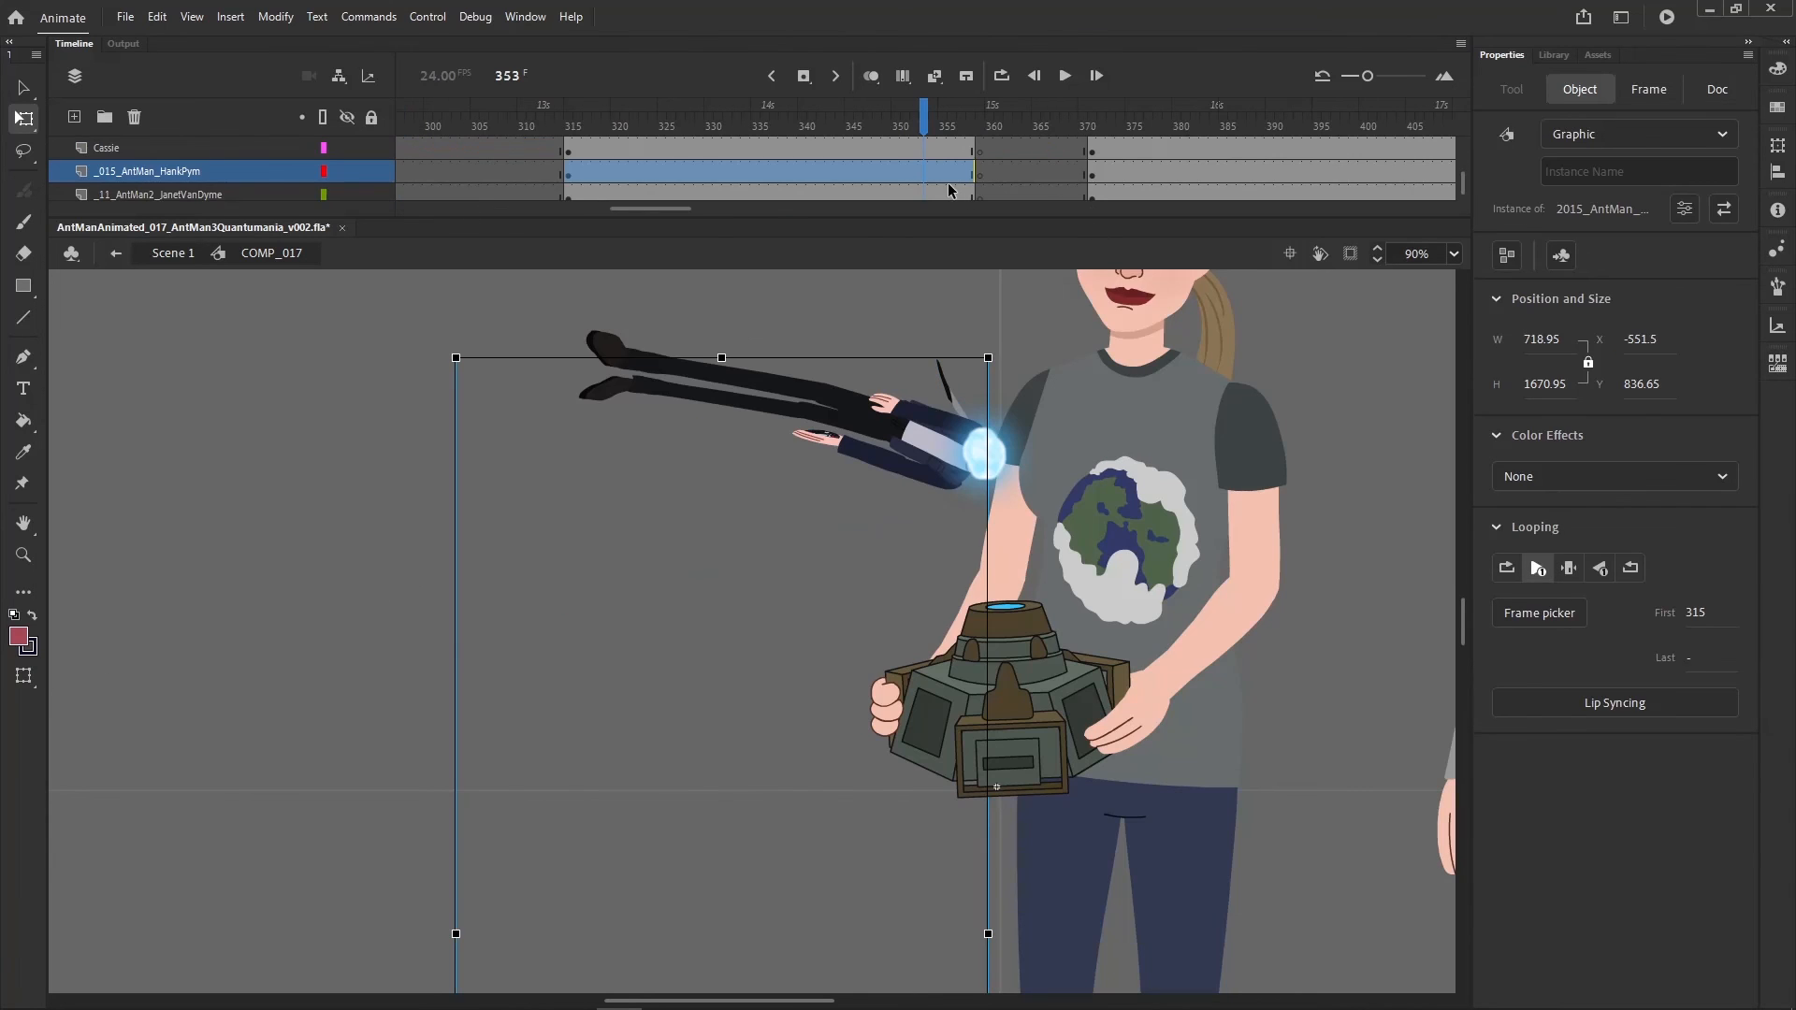
{"action": "key", "text": "."}
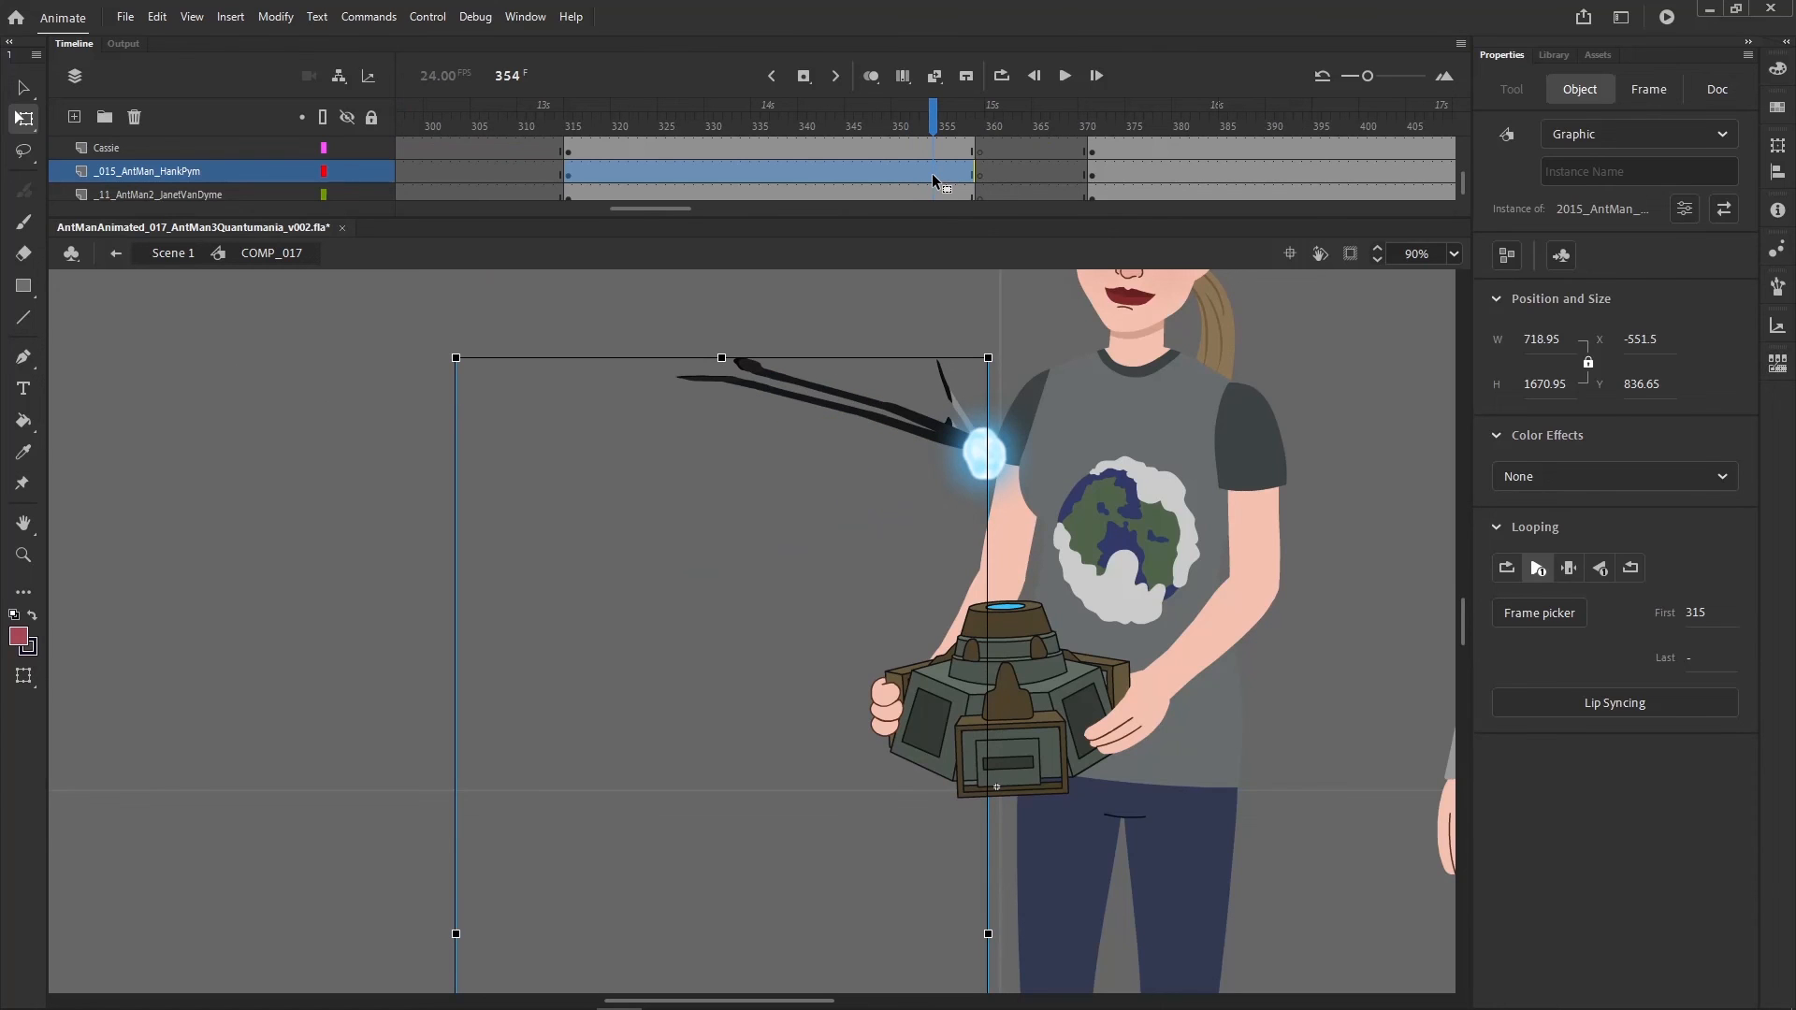
{"action": "left_click", "coordinate": [933, 175]}
{"action": "key", "text": "F7"}
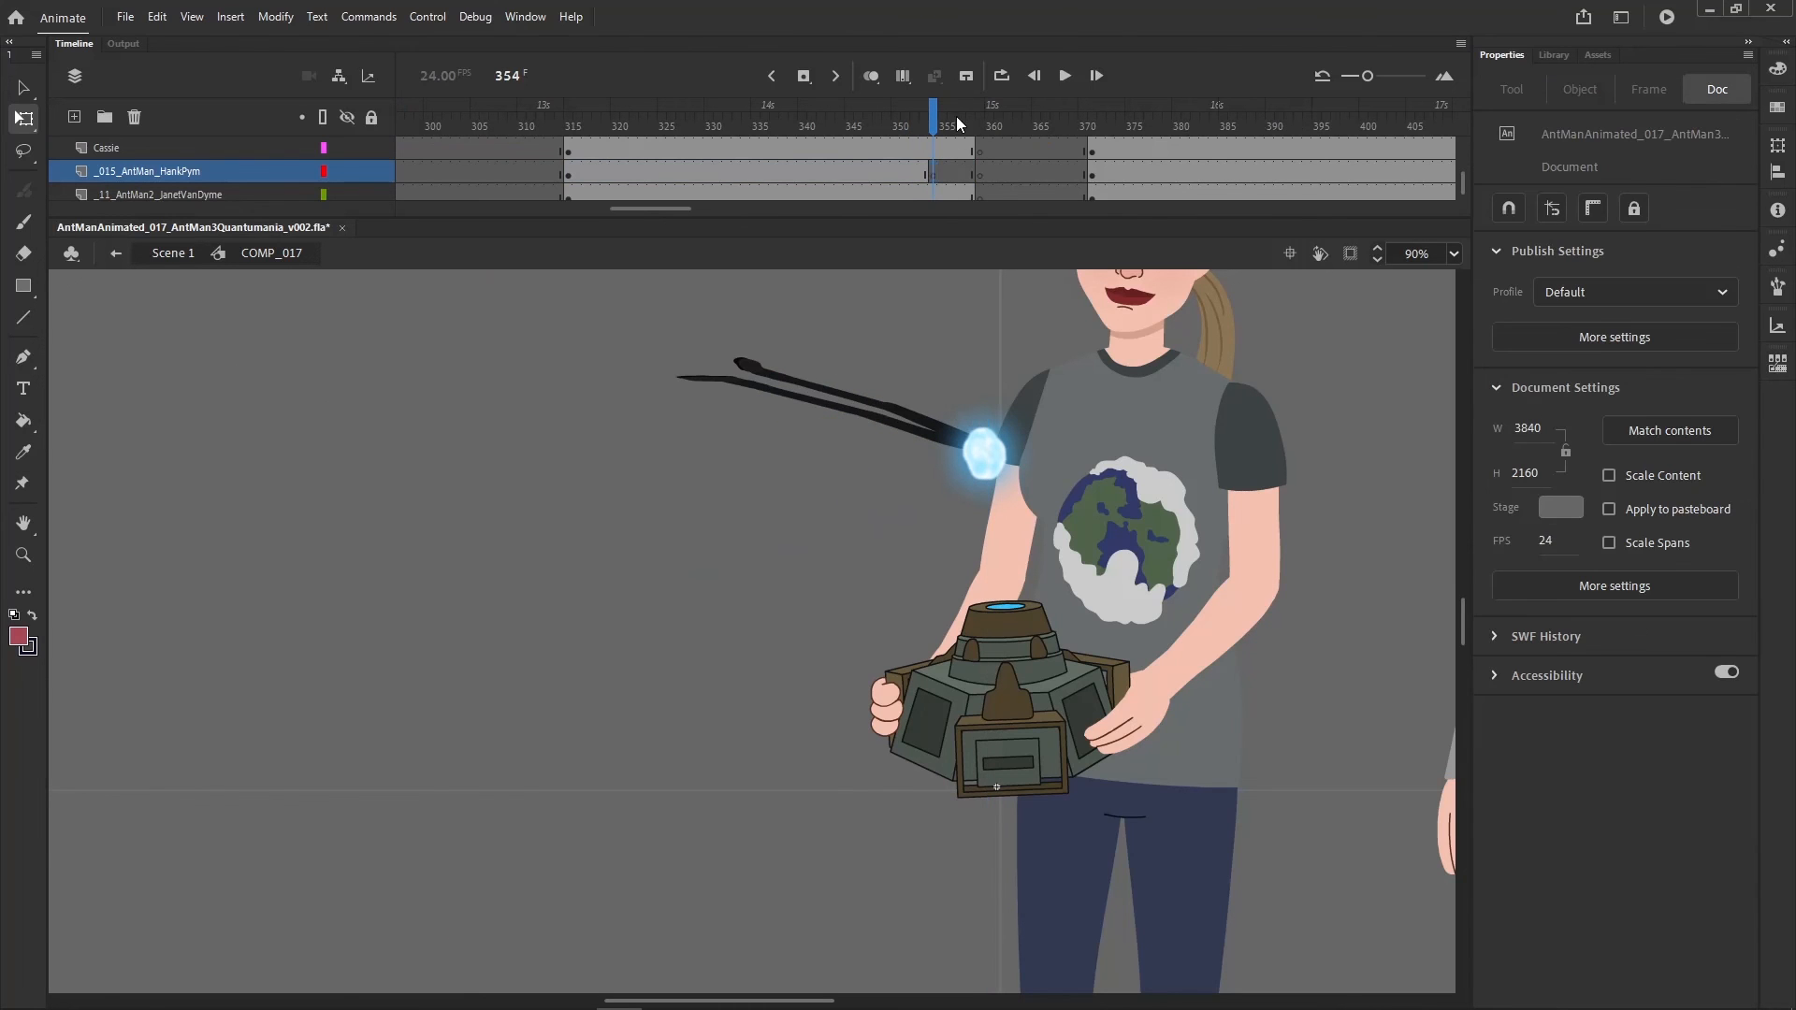
- Show the full five-character composition and play the animation from about frame 316
{"action": "left_click_drag", "start_coordinate": [933, 125], "coordinate": [765, 143]}
{"action": "left_click", "coordinate": [23, 555]}
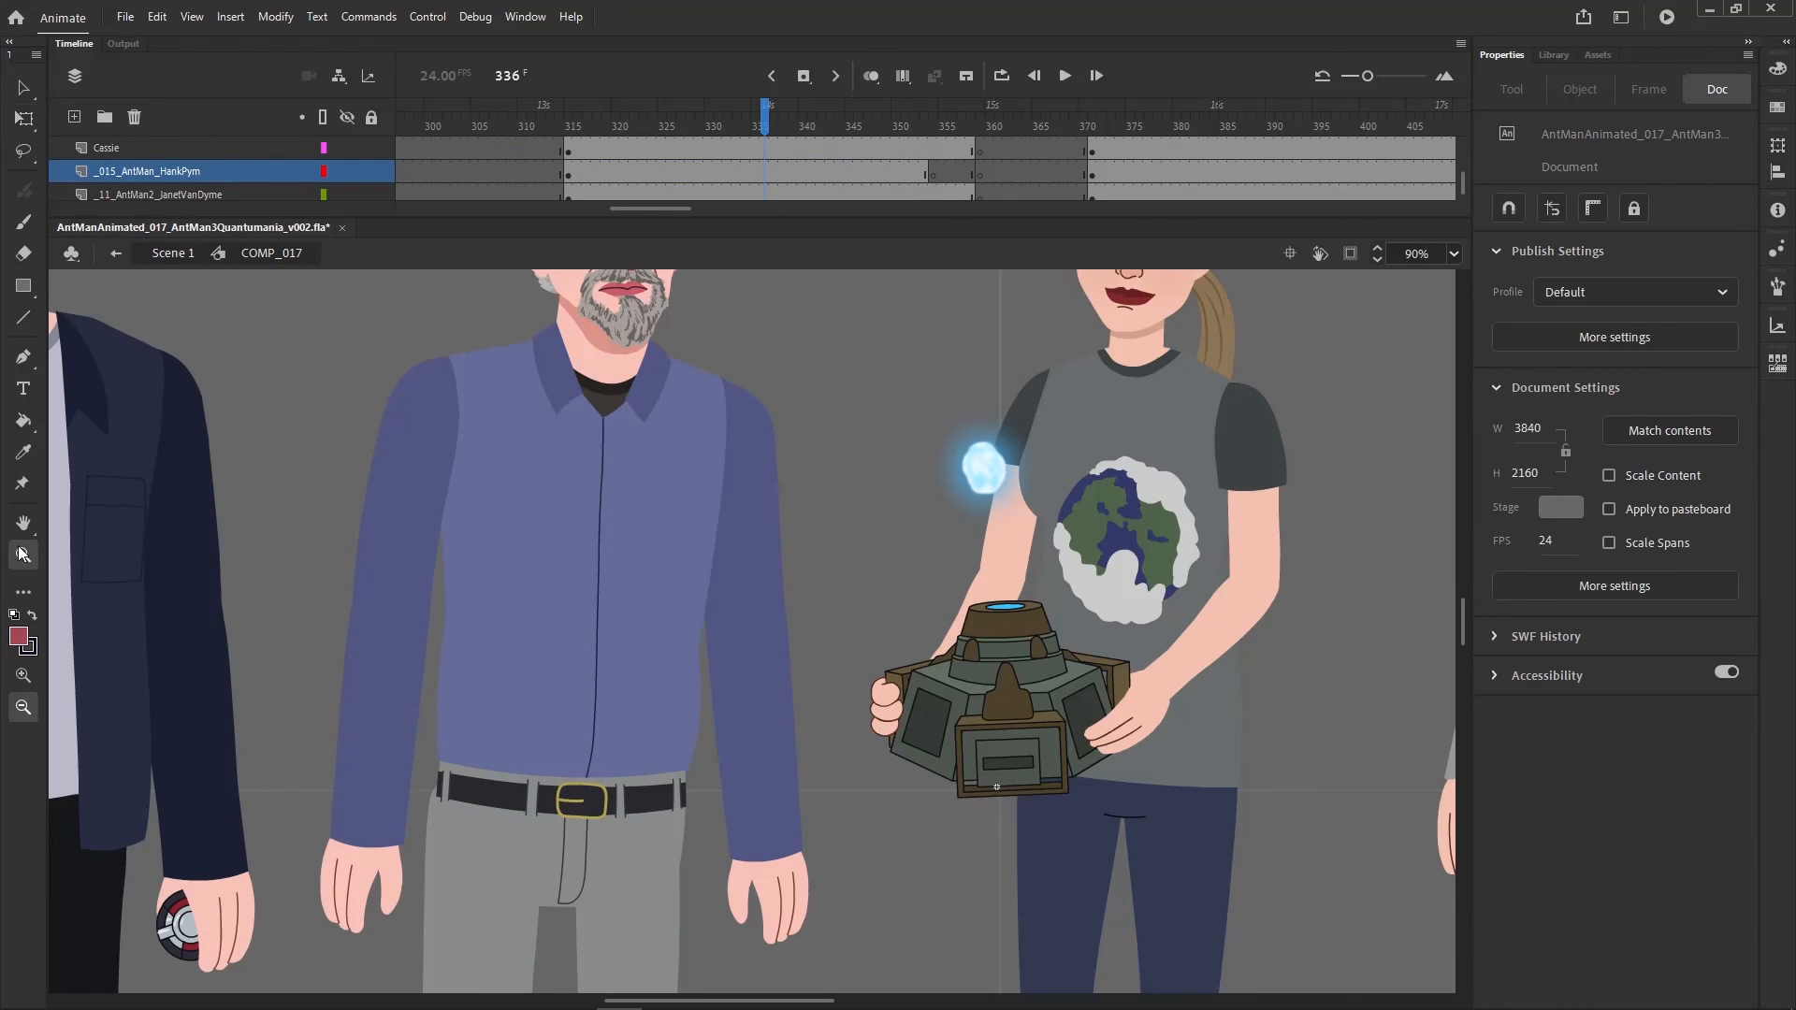
{"action": "left_click", "coordinate": [631, 710], "text": "alt"}
{"action": "left_click", "coordinate": [727, 673], "text": "alt"}
{"action": "left_click_drag", "start_coordinate": [513, 869], "coordinate": [1138, 335]}
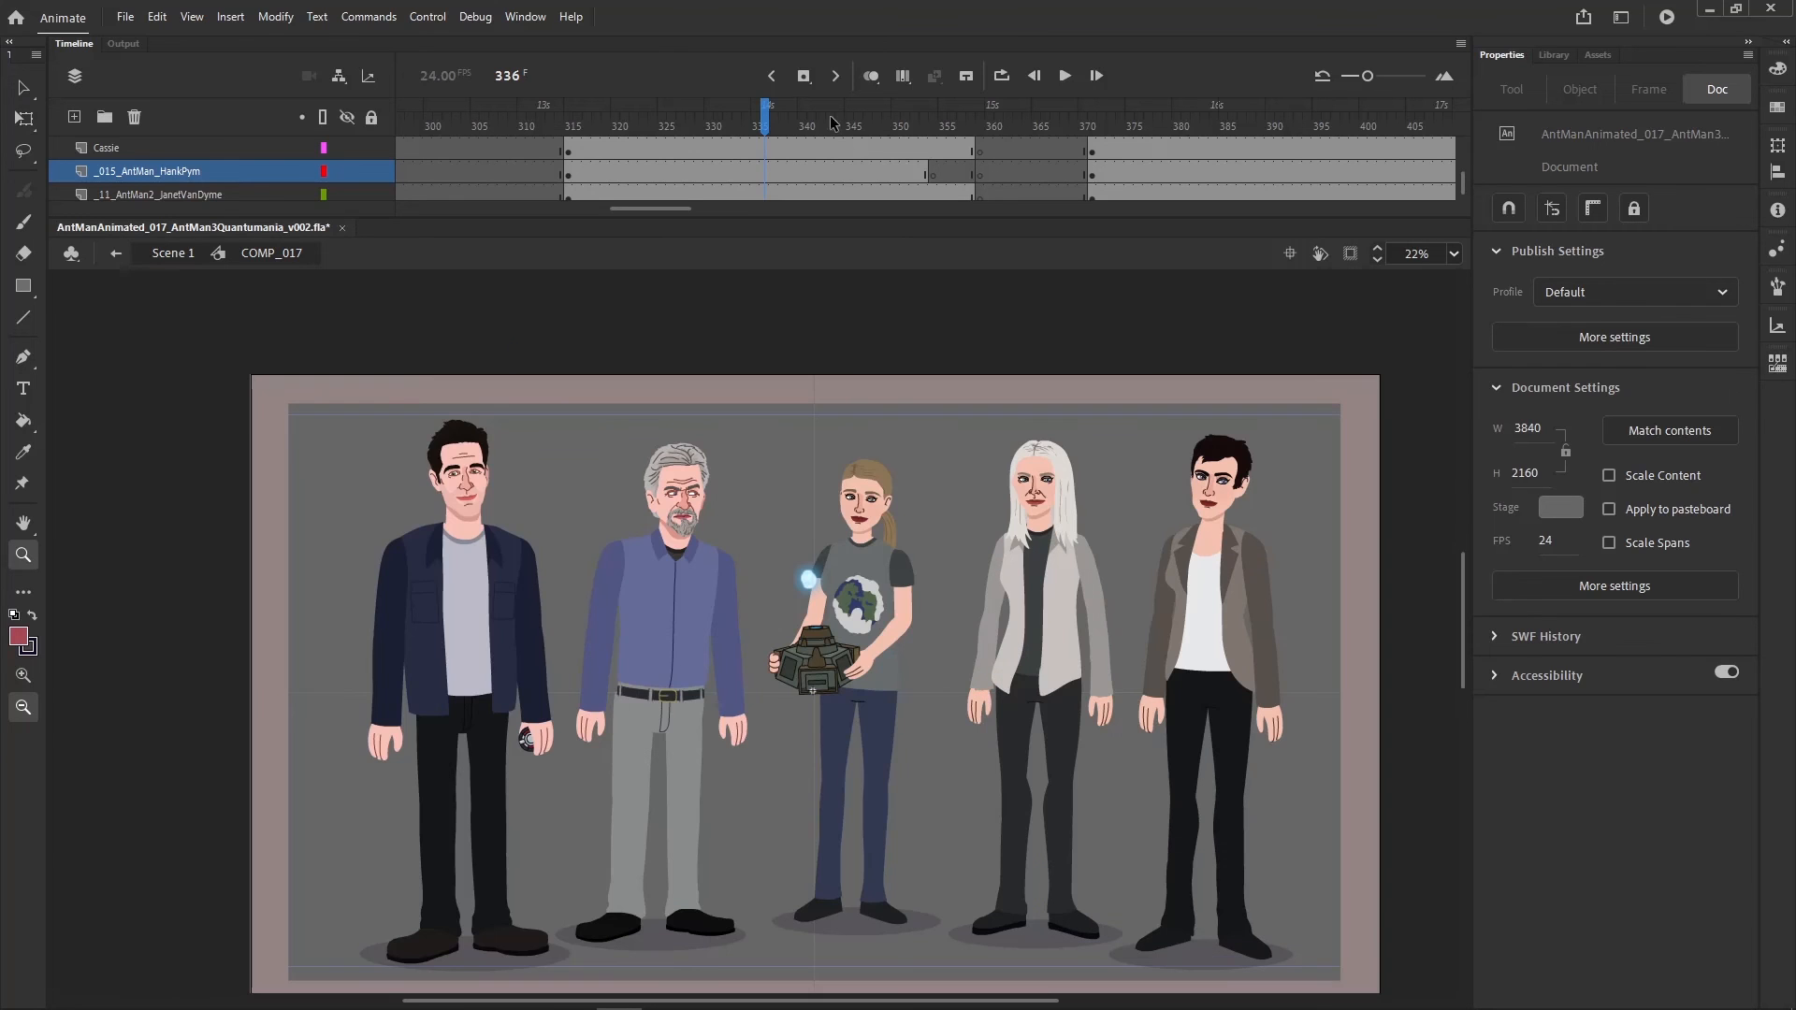
{"action": "left_click", "coordinate": [576, 119]}
{"action": "key", "text": "Return"}
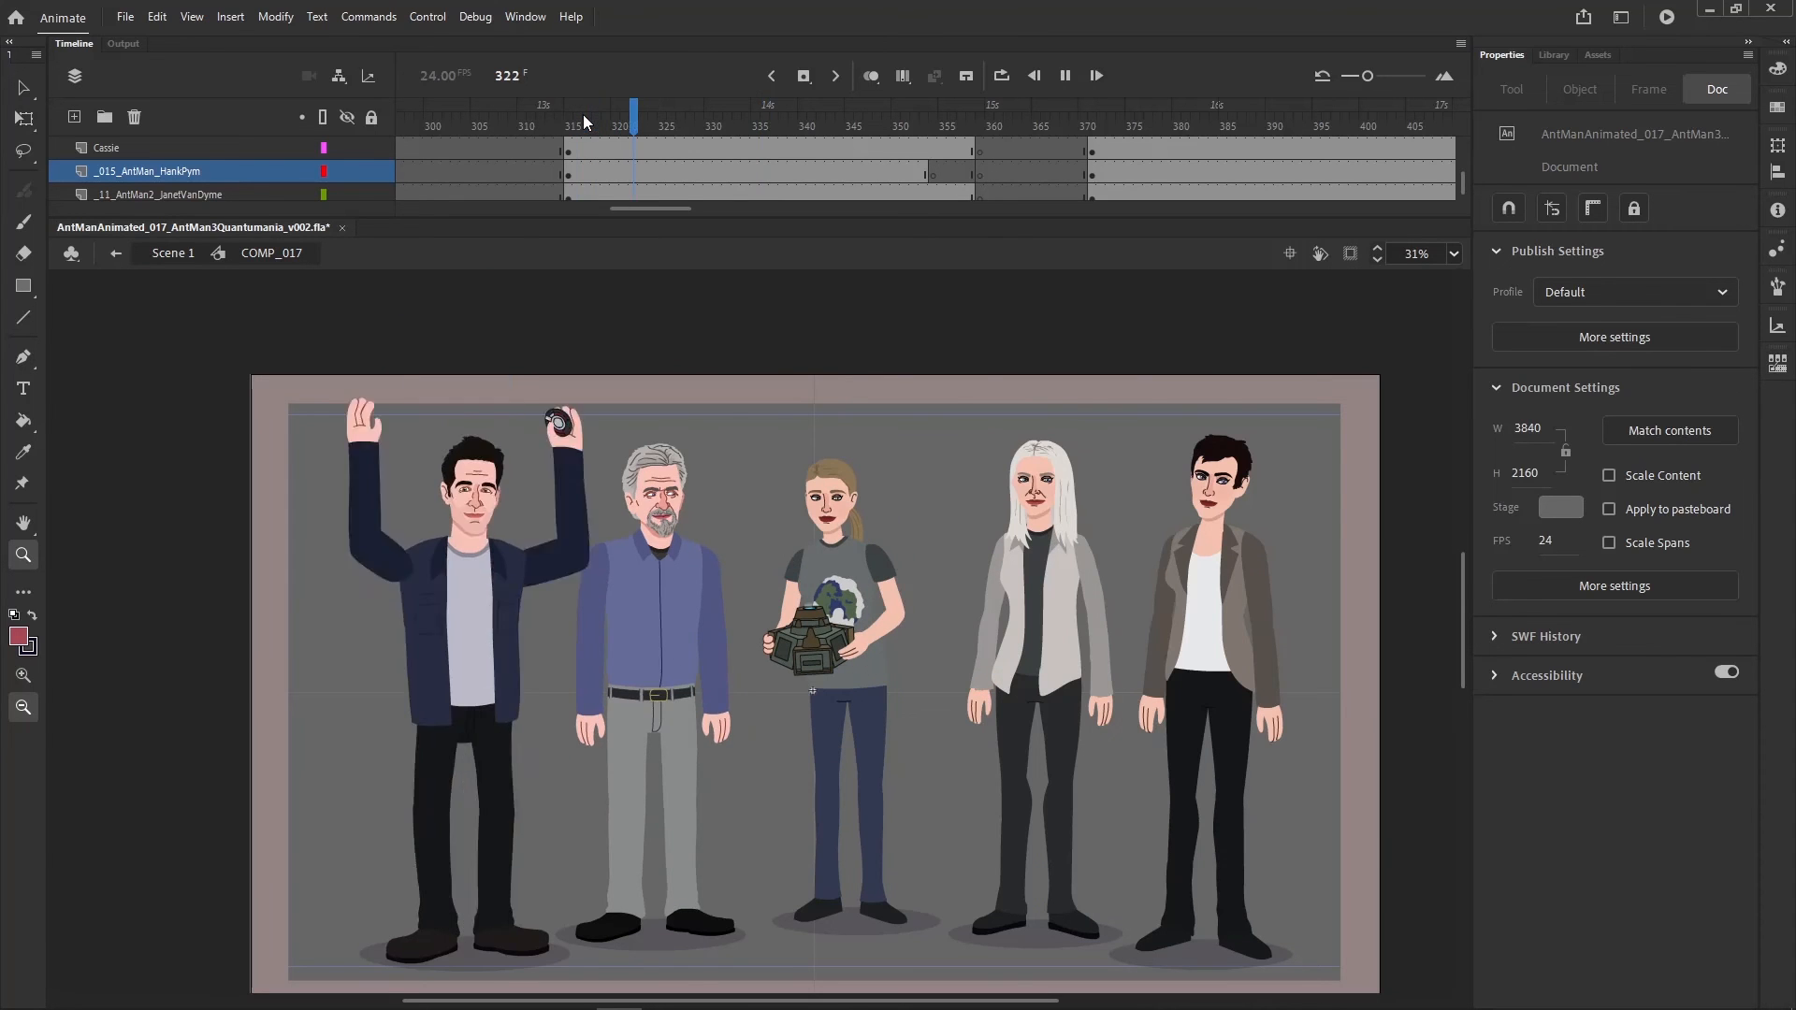
- Synchronize the symbols across all frames of the grey-haired character's head layer, _015_AntMan_HankPym_head
{"action": "key", "text": "q"}
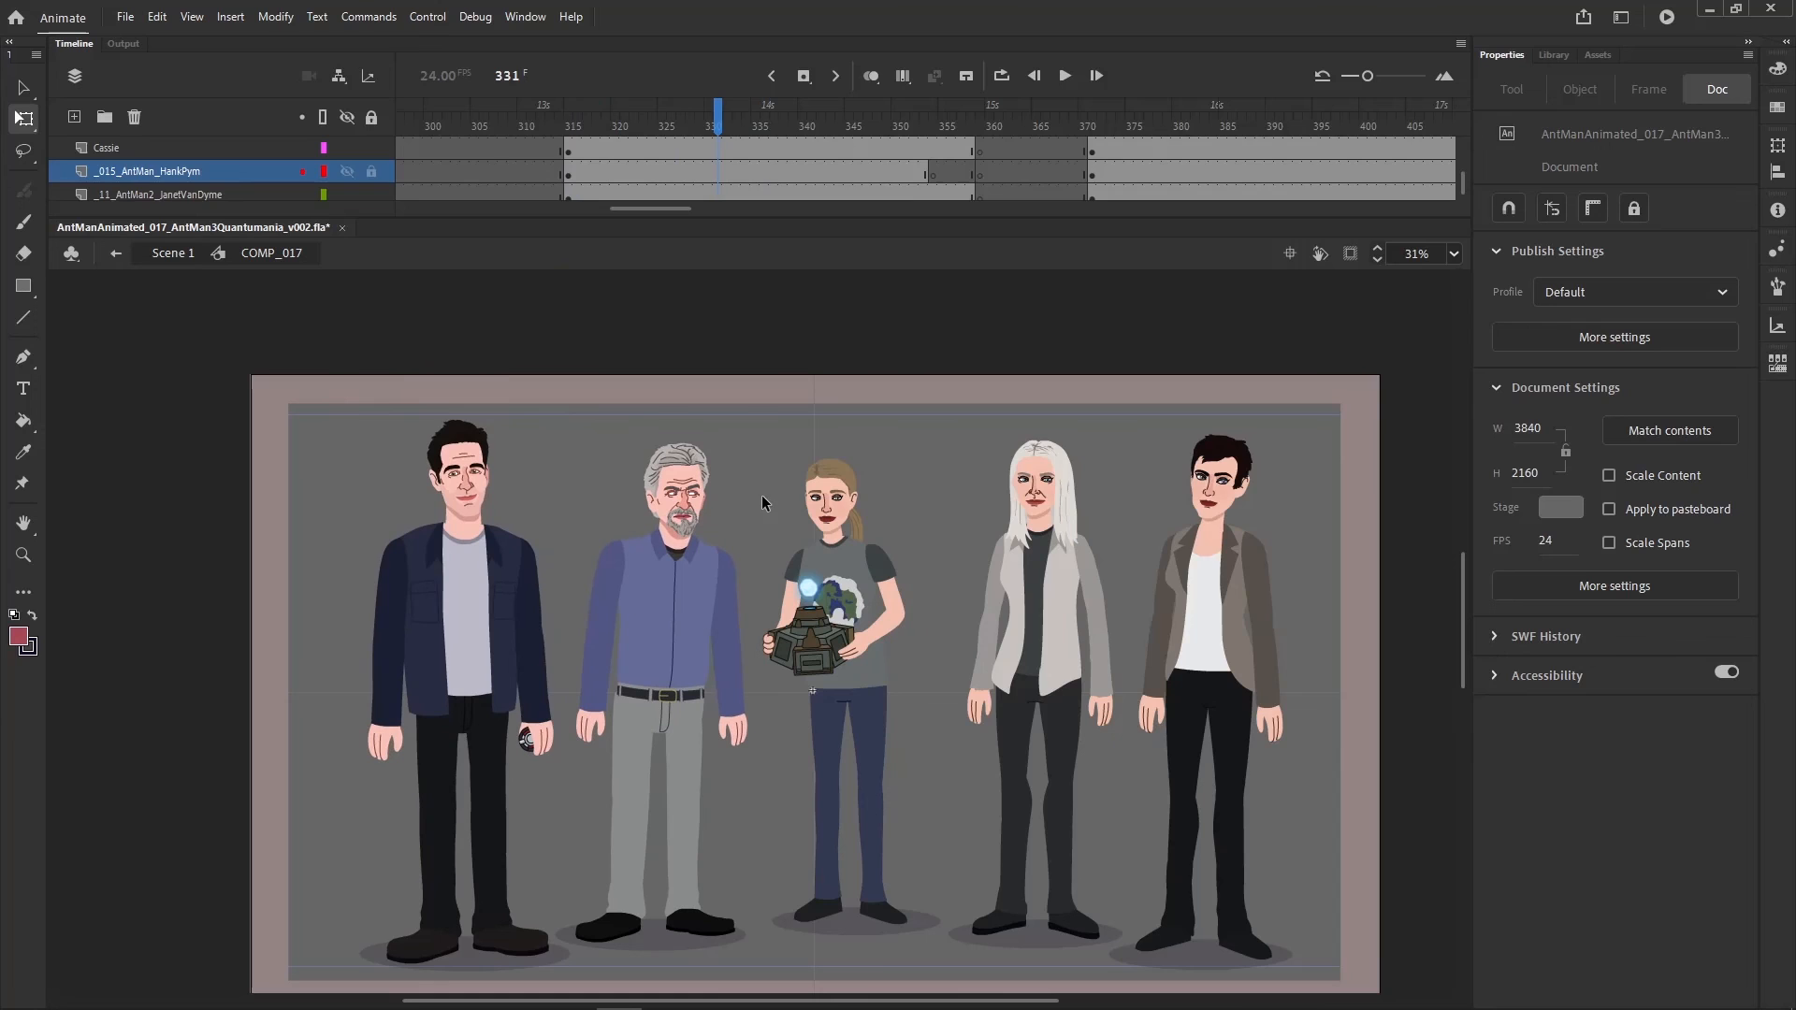
{"action": "double_click", "coordinate": [699, 498]}
{"action": "left_click", "coordinate": [783, 124]}
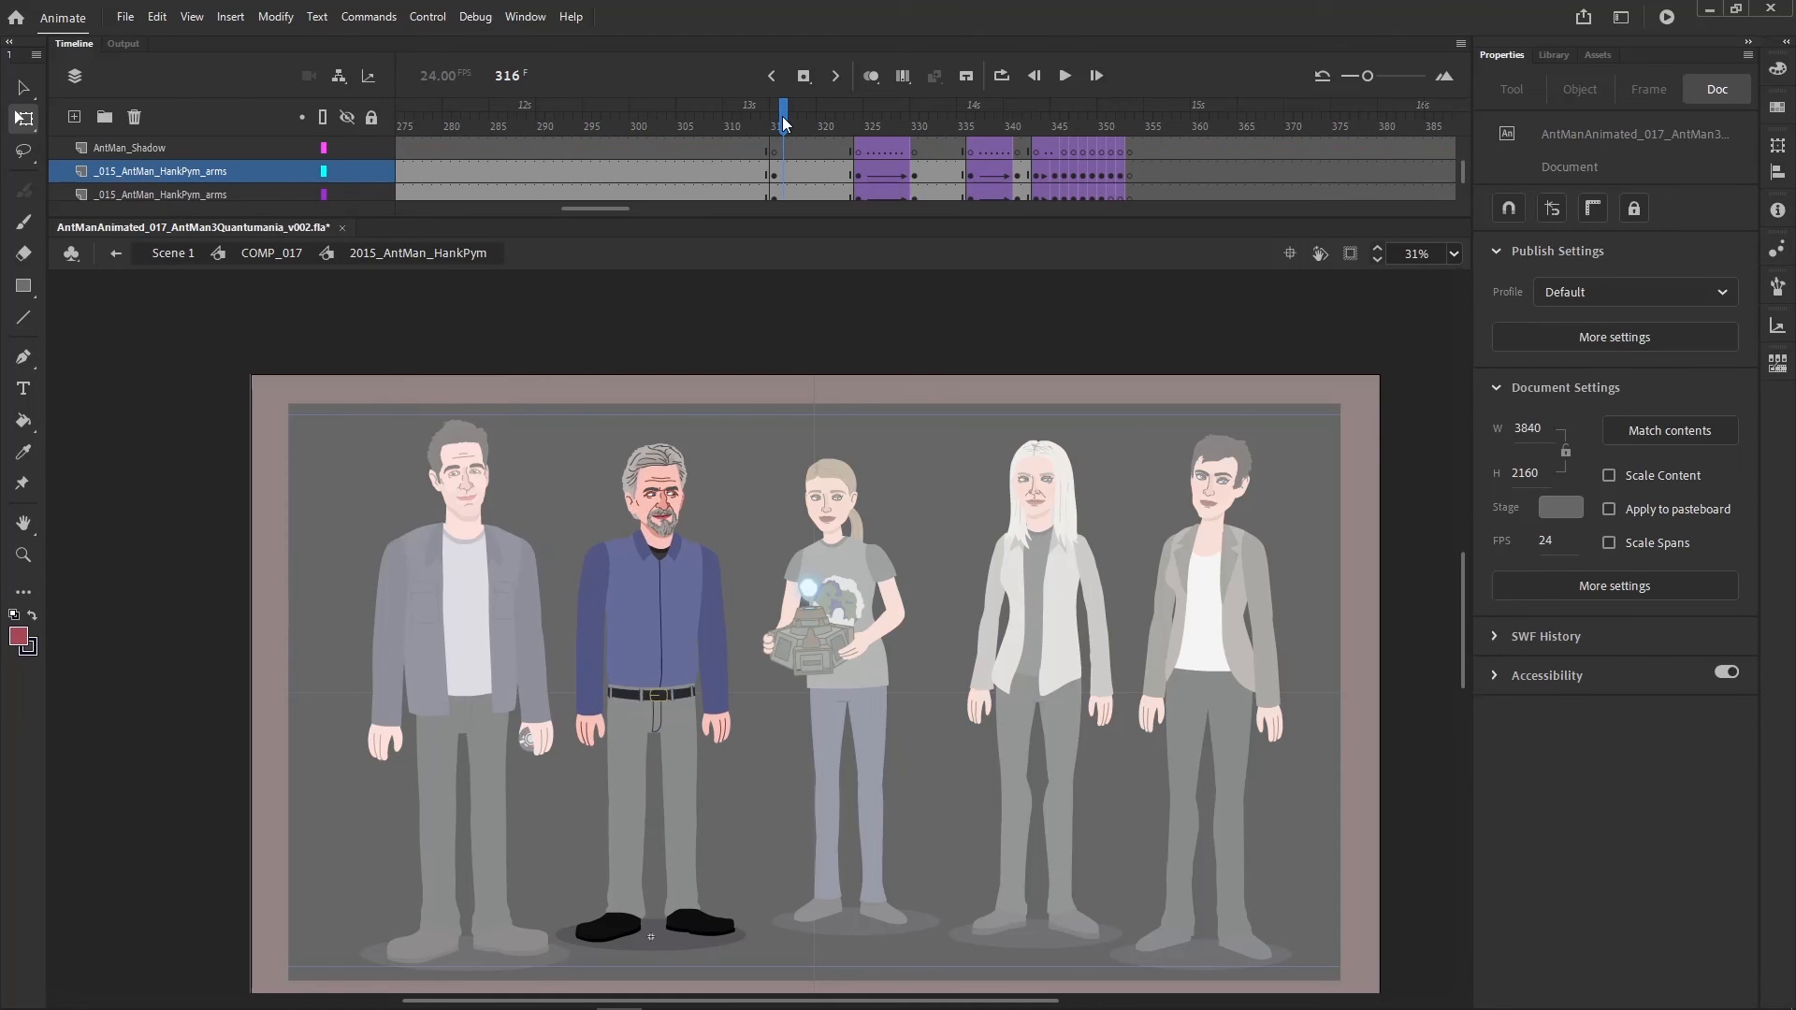
{"action": "left_click", "coordinate": [675, 475]}
{"action": "left_click", "coordinate": [171, 150]}
{"action": "right_click", "coordinate": [924, 148]}
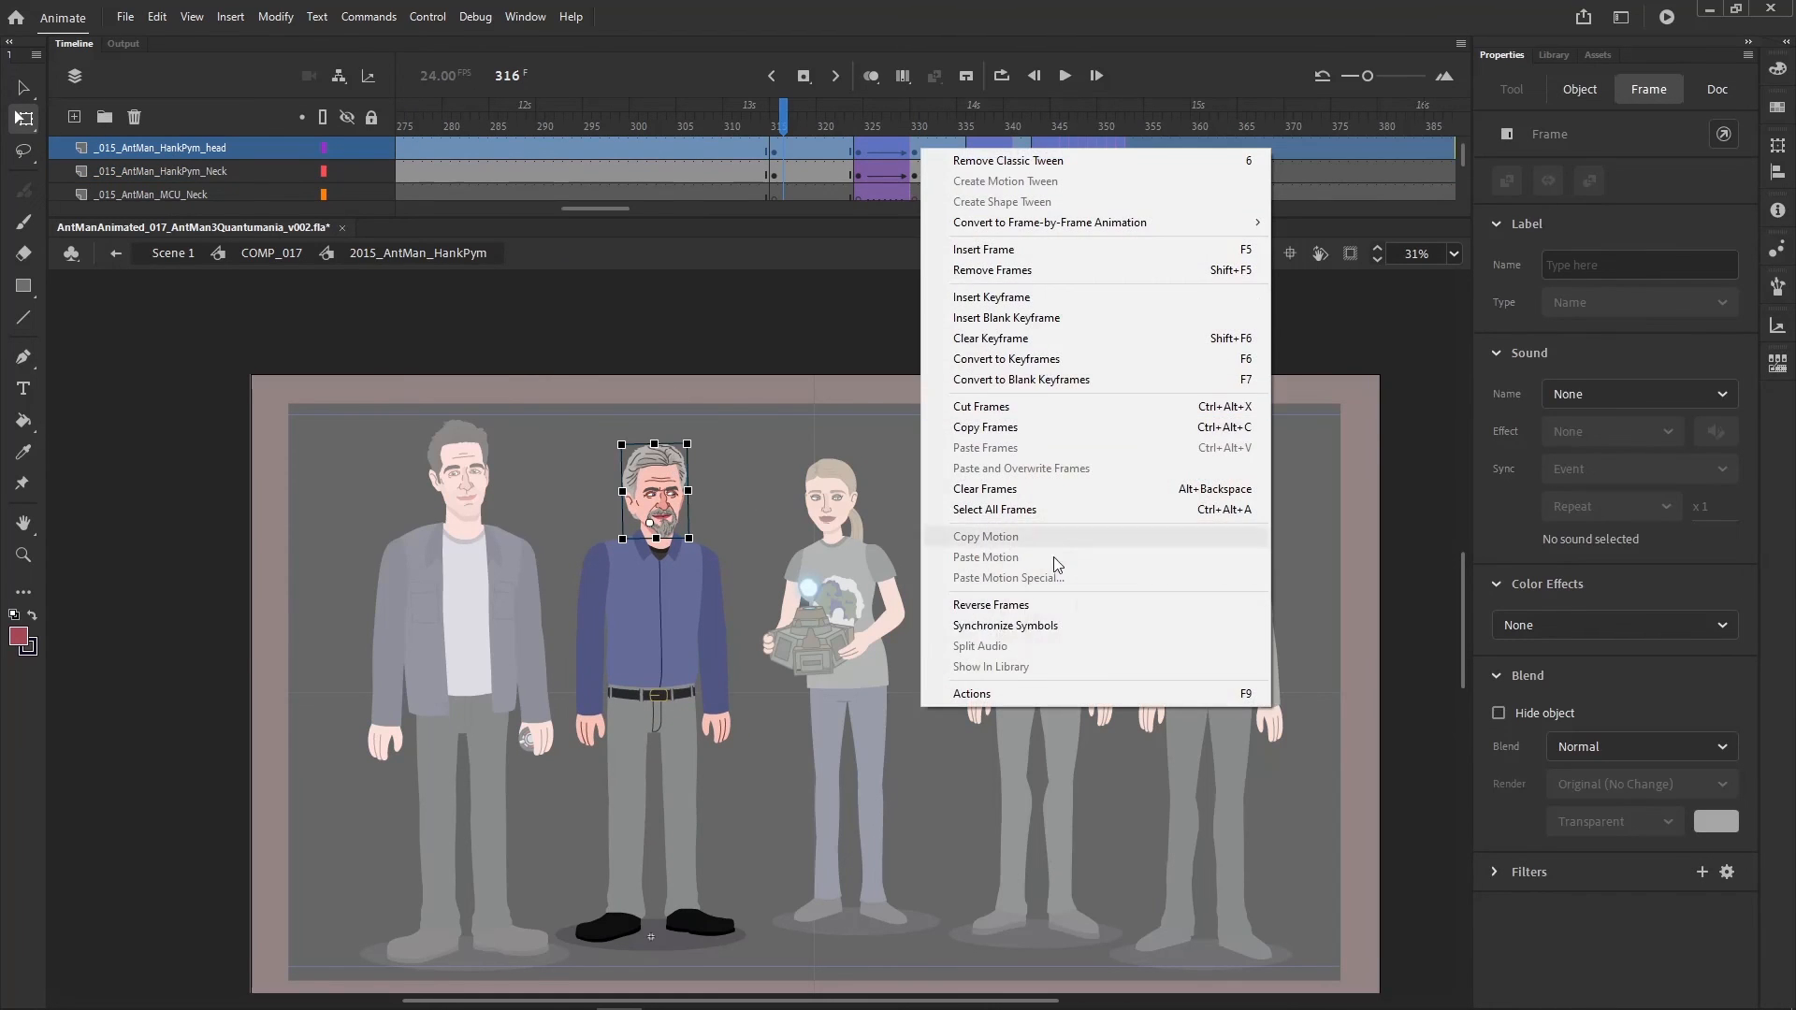
{"action": "left_click", "coordinate": [1003, 630]}
- Play back the head animation inside the character's symbol and return to COMP_017
{"action": "key", "text": "Return"}
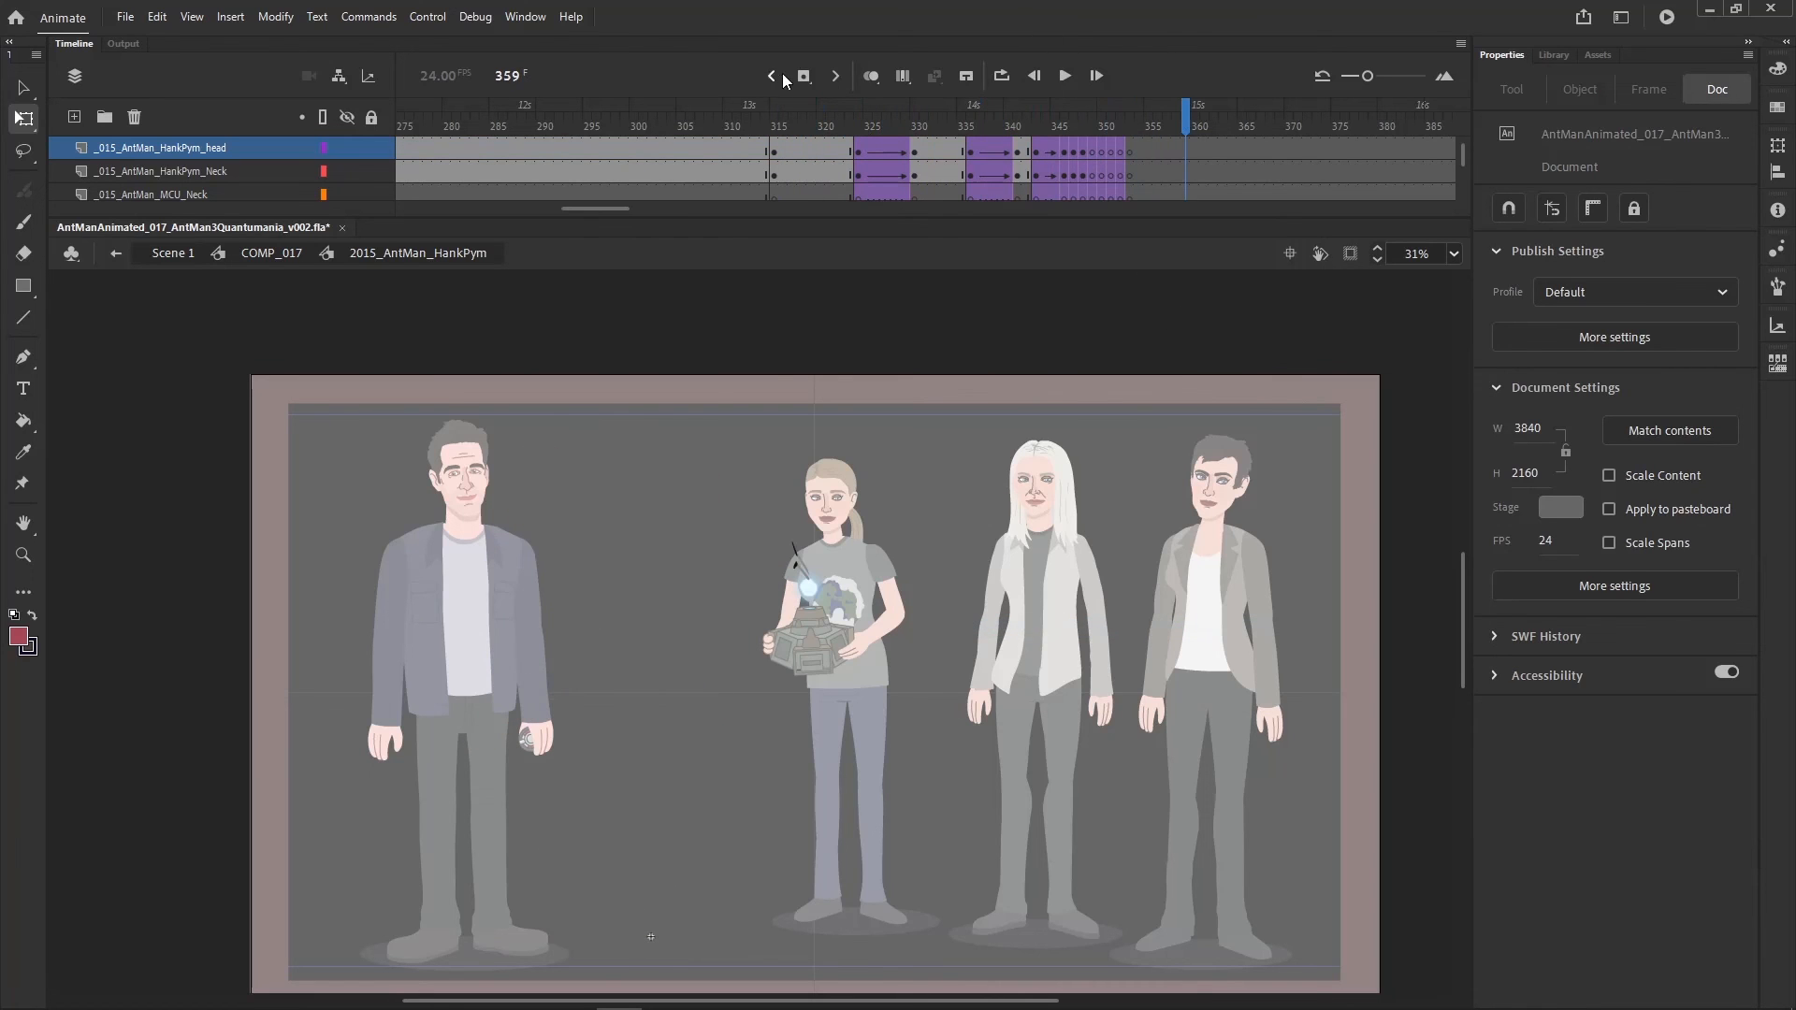
{"action": "left_click", "coordinate": [834, 107]}
{"action": "left_click", "coordinate": [935, 118]}
{"action": "double_click", "coordinate": [754, 430]}
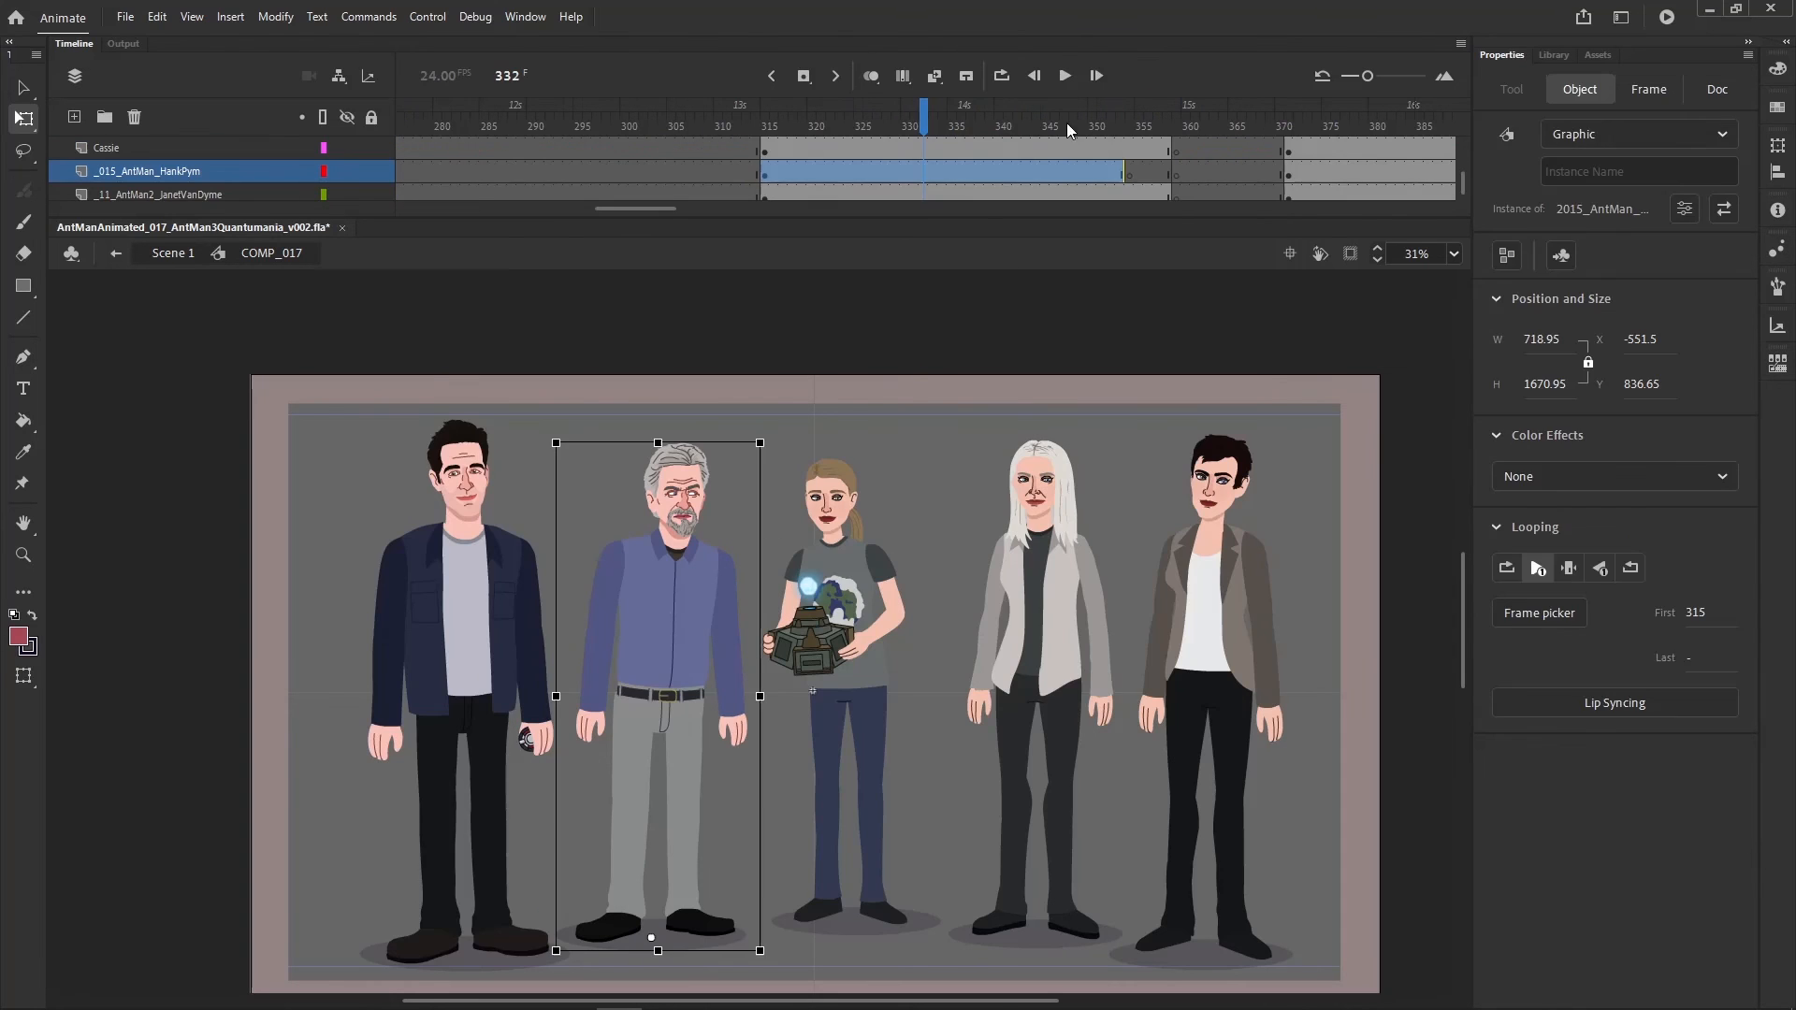
- Review the grey-haired character's turn and step back in the full composition, repeatedly advancing from about frame 324 to 345
{"action": "left_click", "coordinate": [849, 126]}
{"action": "key", "text": "period"}
{"action": "key", "text": "period"}
{"action": "key", "text": "period"}
{"action": "key", "text": "period"}
{"action": "key", "text": "period"}
{"action": "key", "text": "period"}
{"action": "key", "text": "period"}
{"action": "key", "text": "period"}
{"action": "key", "text": "period"}
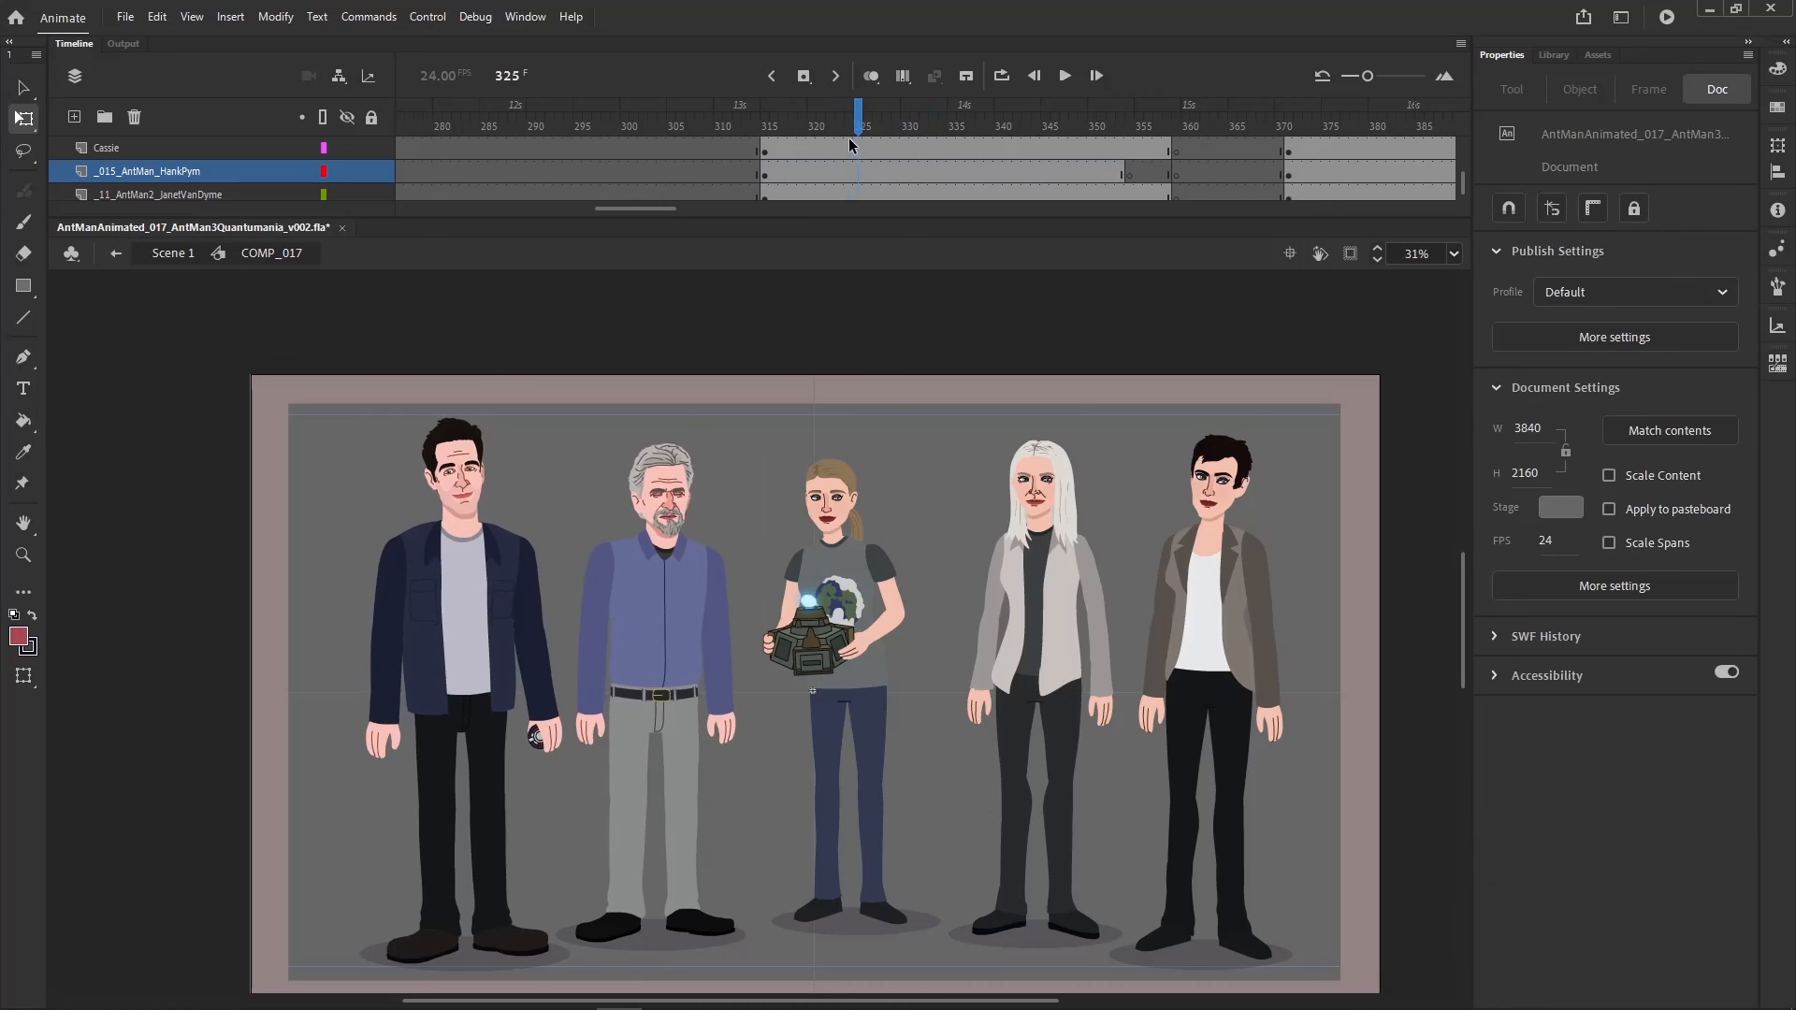
{"action": "key", "text": "period"}
{"action": "key", "text": "period"}
{"action": "key", "text": "period"}
{"action": "key", "text": "period"}
{"action": "key", "text": "period"}
{"action": "key", "text": "period"}
{"action": "key", "text": "period"}
{"action": "key", "text": "period"}
{"action": "key", "text": "period"}
{"action": "key", "text": "period"}
{"action": "key", "text": "period"}
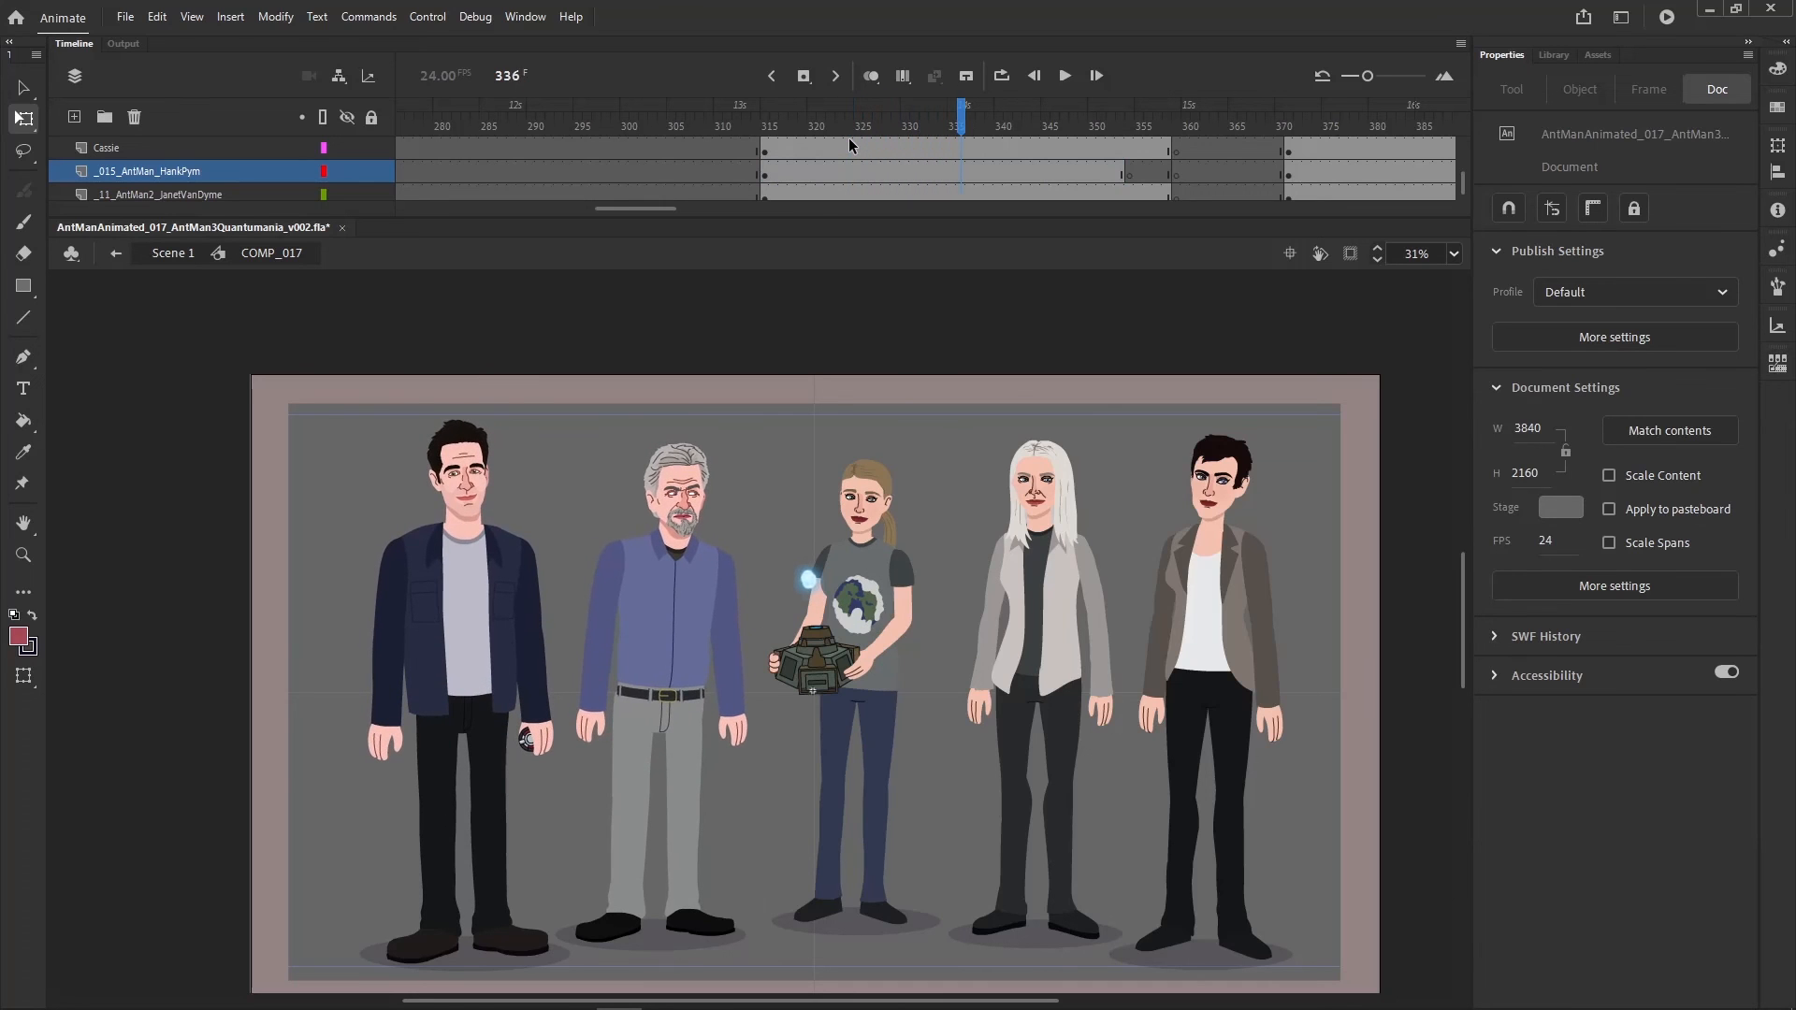
{"action": "key", "text": "period"}
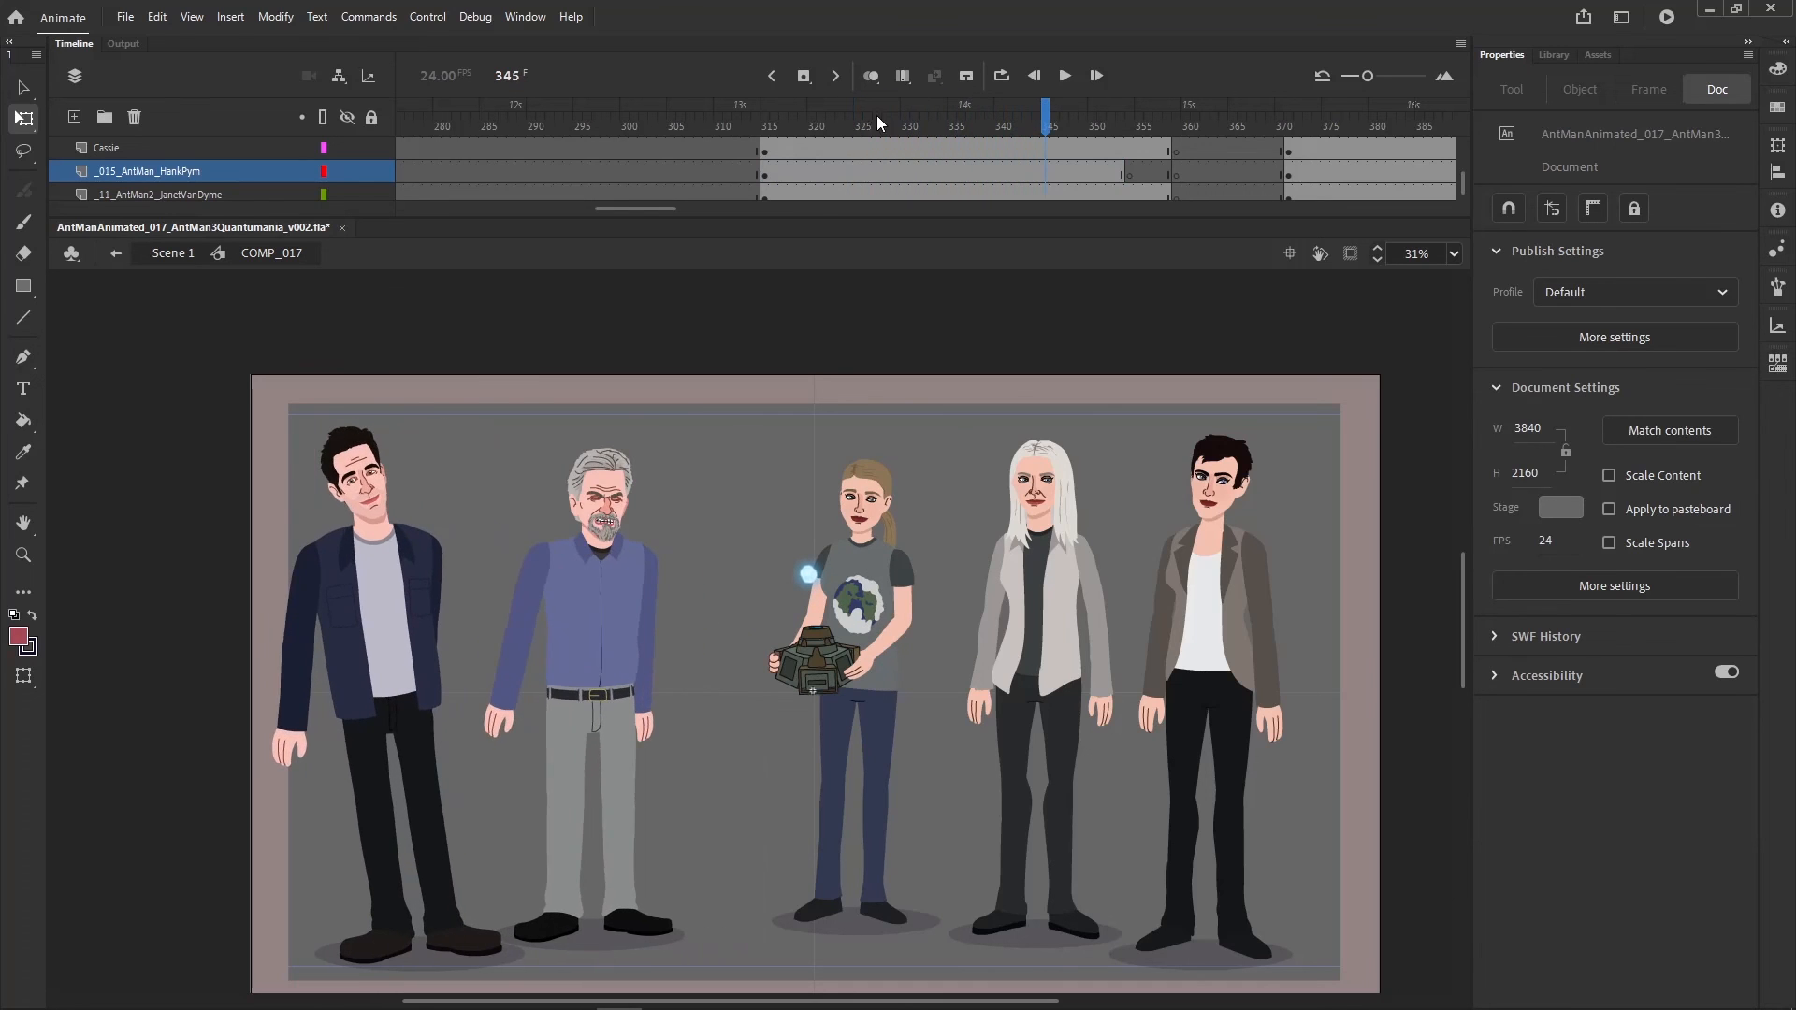
{"action": "left_click", "coordinate": [845, 123]}
{"action": "key", "text": "period"}
{"action": "key", "text": "period"}
{"action": "key", "text": "period"}
{"action": "key", "text": "period"}
{"action": "key", "text": "period"}
{"action": "key", "text": "period"}
{"action": "key", "text": "period"}
{"action": "key", "text": "period"}
{"action": "key", "text": "period"}
{"action": "key", "text": "period"}
{"action": "key", "text": "period"}
{"action": "key", "text": "period"}
{"action": "key", "text": "period"}
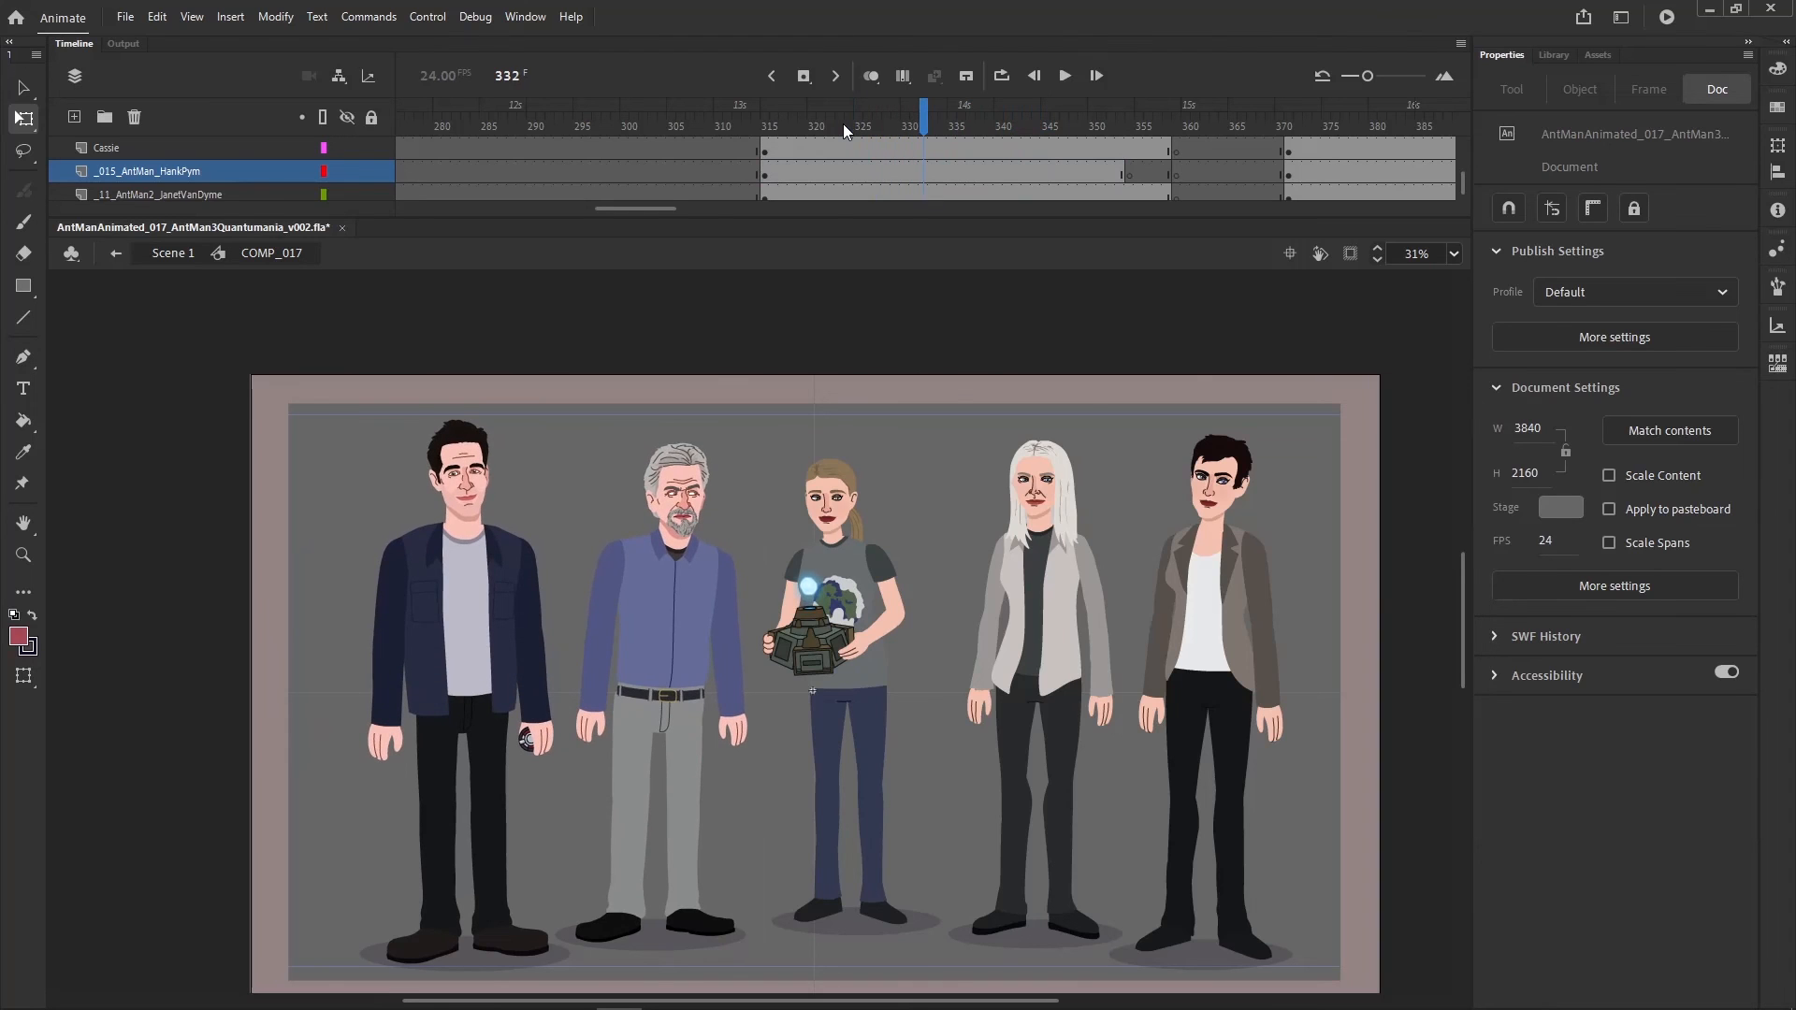
{"action": "key", "text": "period"}
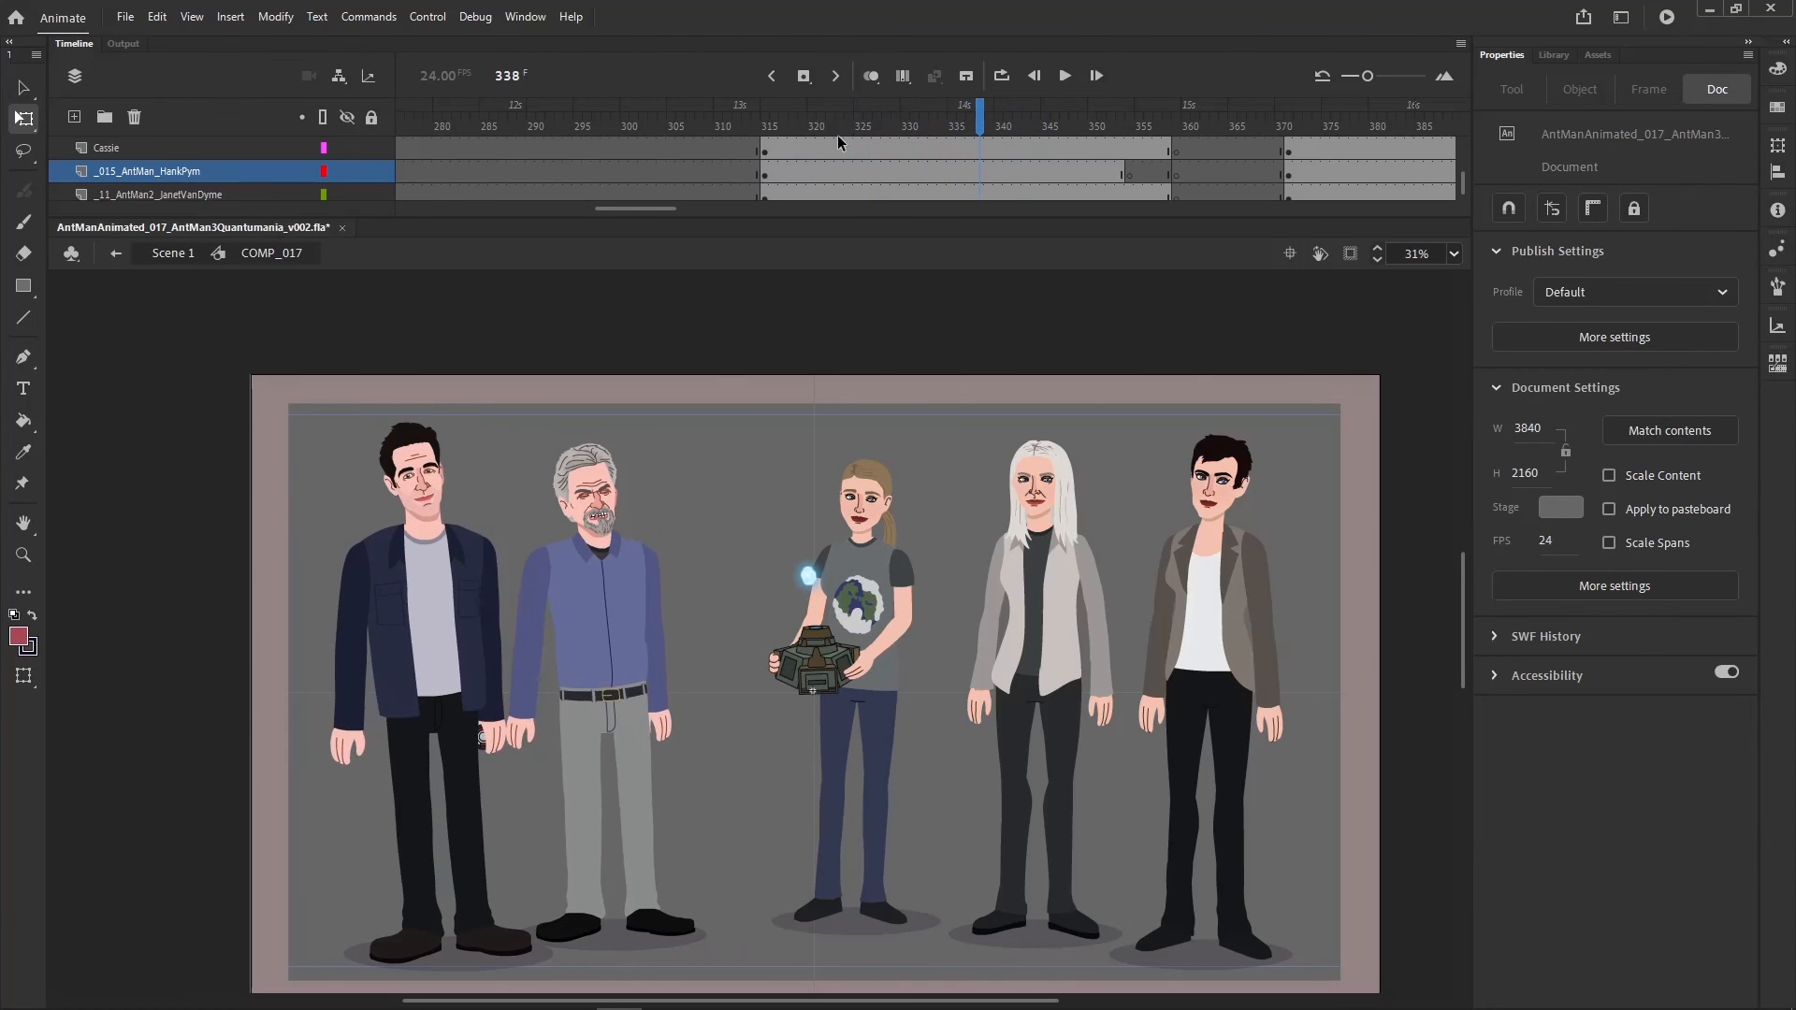
{"action": "key", "text": "period"}
{"action": "key", "text": "period"}
{"action": "key", "text": "period"}
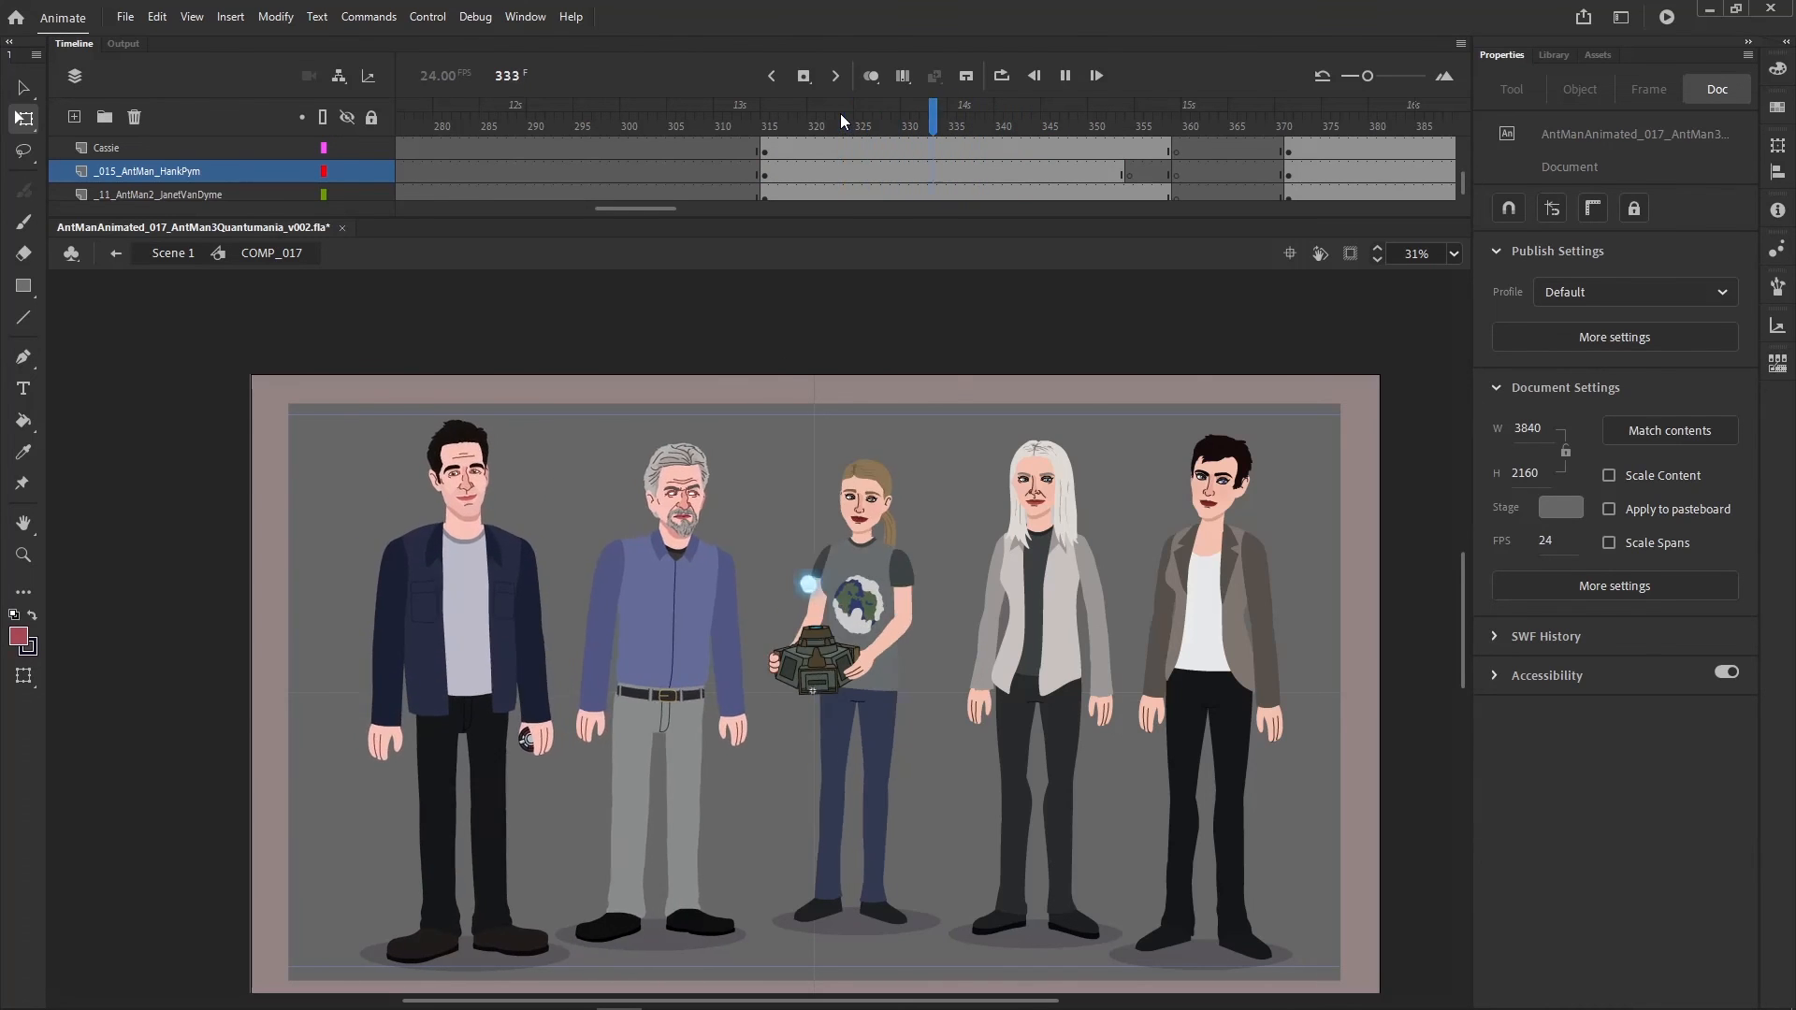
{"action": "key", "text": "Return"}
- Remove one frame at frame 323 across all layers inside the grey-haired character's symbol, 2015_AntMan_HankPym
{"action": "left_click", "coordinate": [934, 116]}
{"action": "double_click", "coordinate": [694, 547]}
{"action": "scroll", "coordinate": [806, 172], "scroll_direction": "up", "scroll_amount": 5}
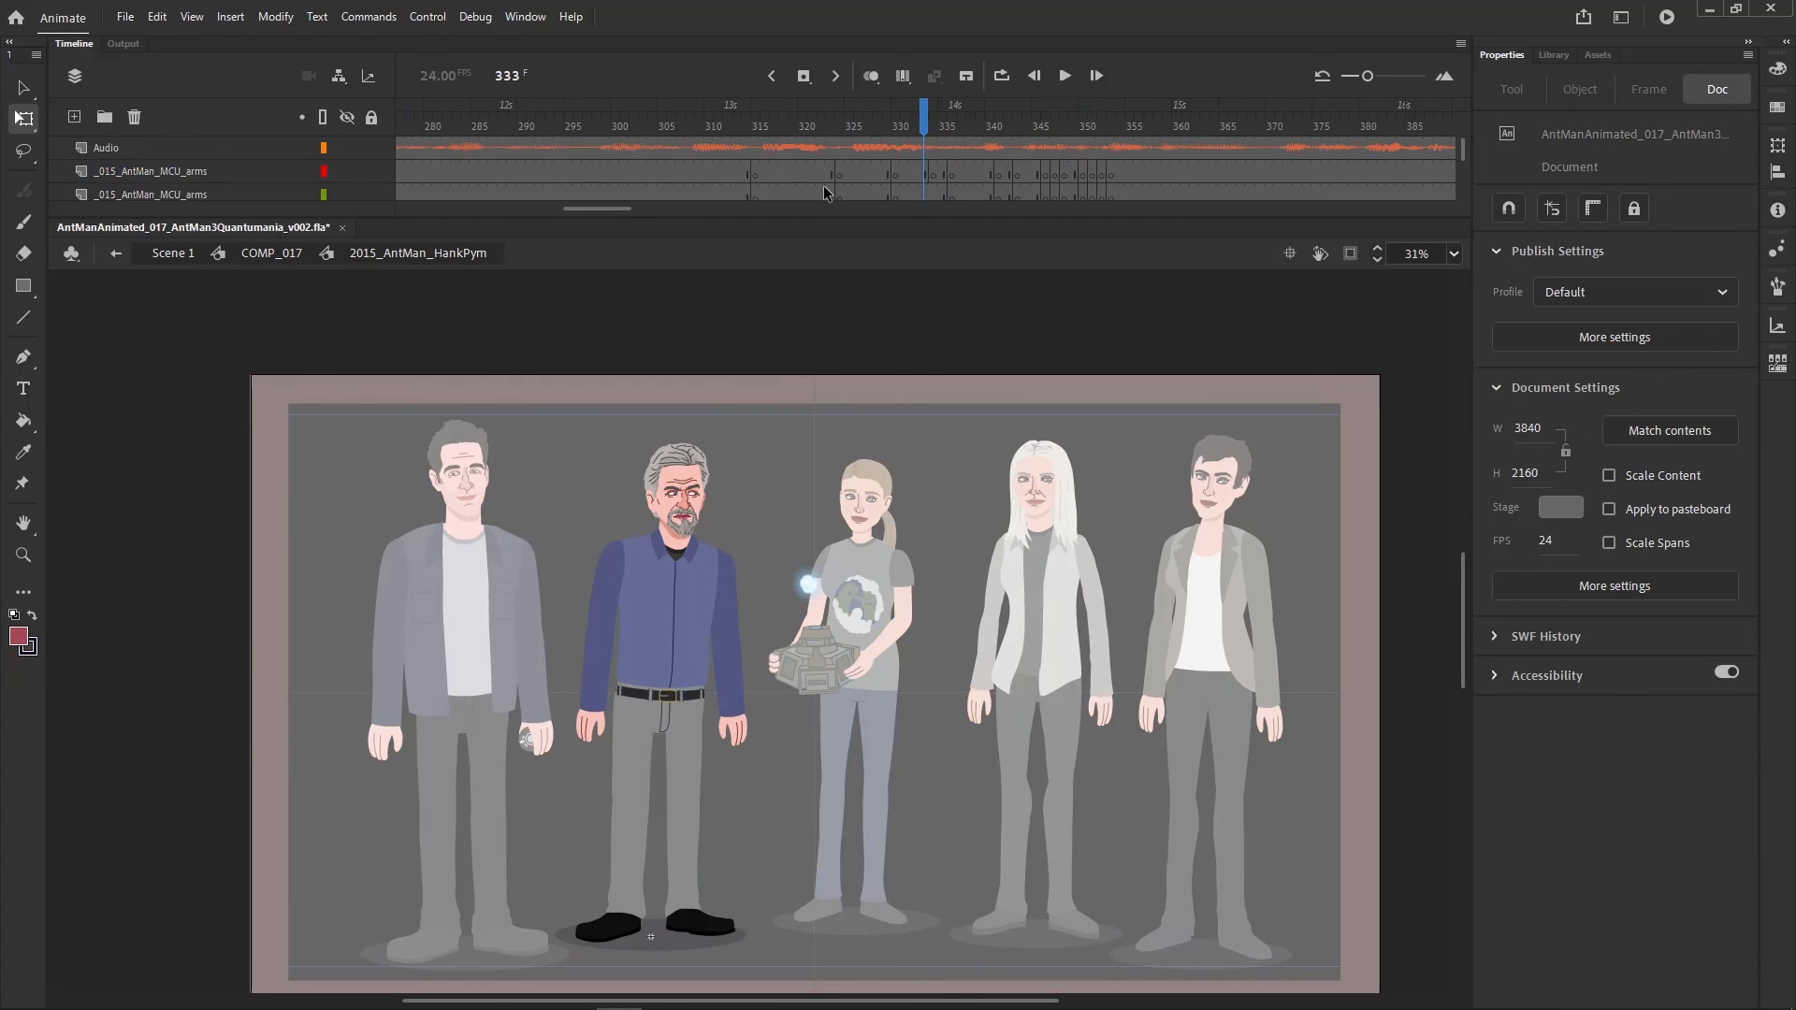
{"action": "left_click", "coordinate": [829, 121]}
{"action": "scroll", "coordinate": [829, 178], "scroll_direction": "down", "scroll_amount": 5}
{"action": "left_click", "coordinate": [840, 171]}
{"action": "scroll", "coordinate": [842, 171], "scroll_direction": "up", "scroll_amount": 5}
{"action": "left_click", "coordinate": [842, 169], "text": "shift"}
{"action": "key", "text": "comma"}
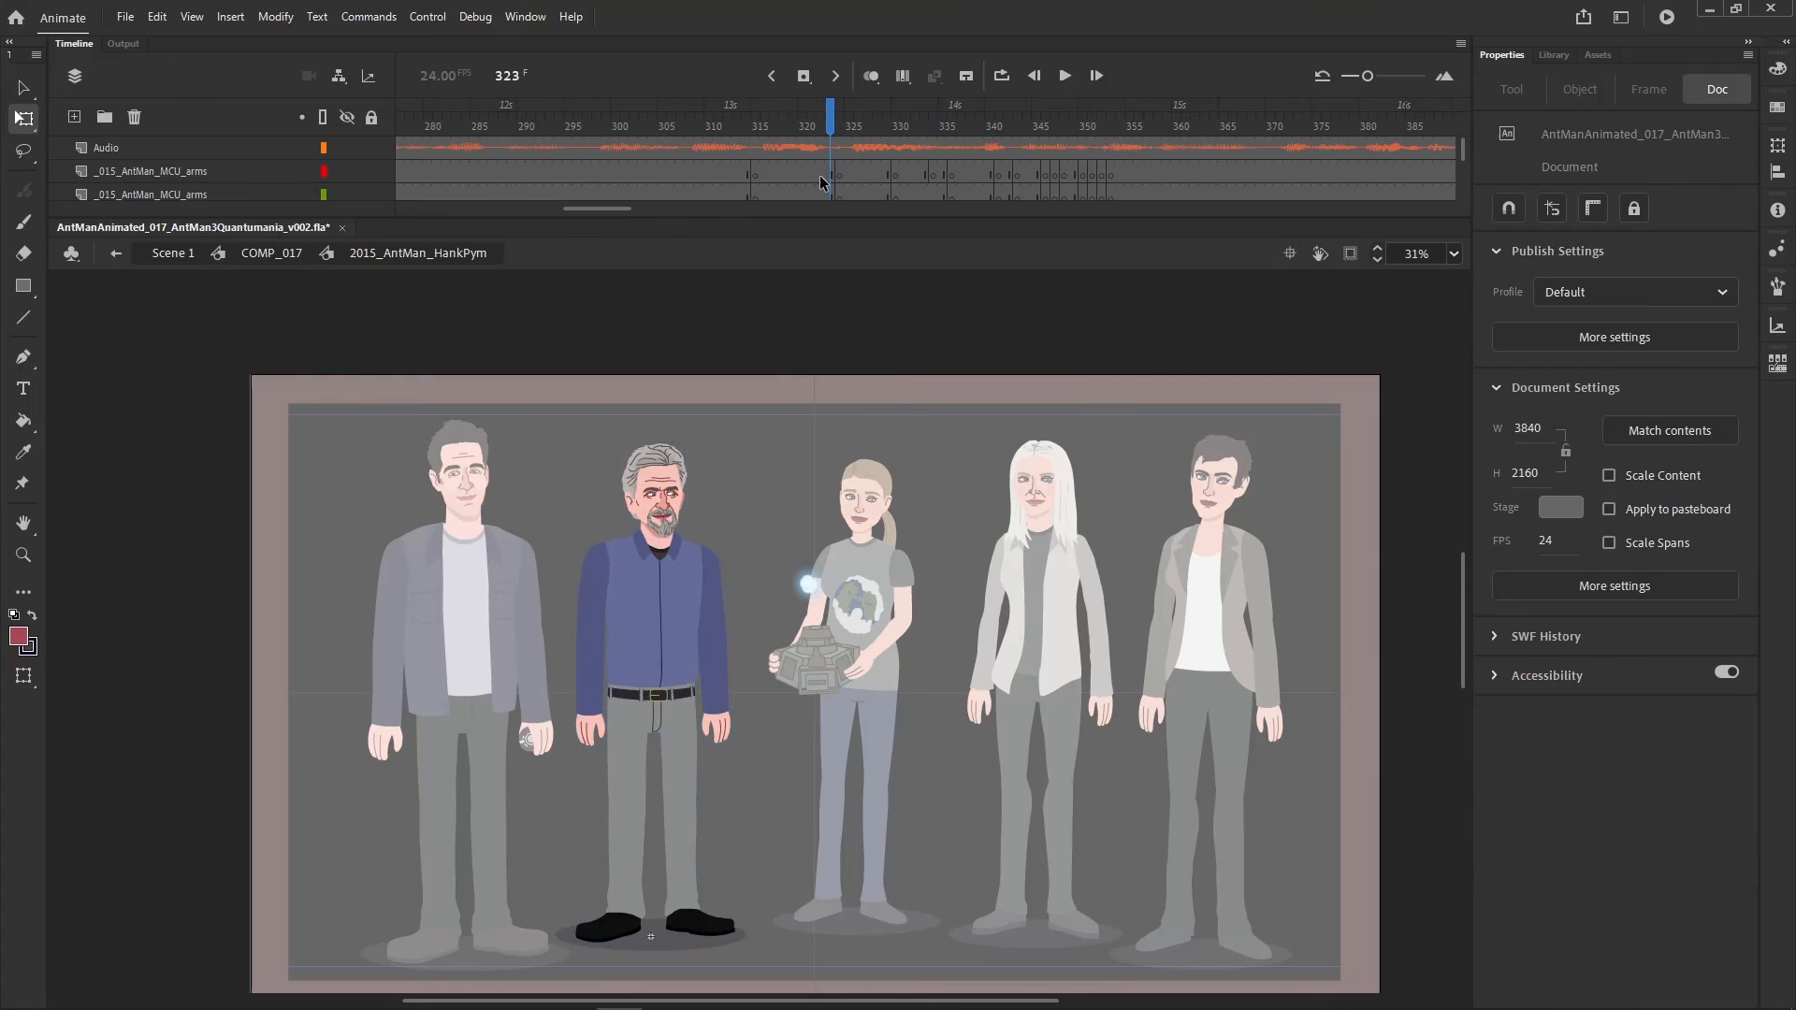
{"action": "left_click_drag", "start_coordinate": [827, 174], "coordinate": [827, 281]}
{"action": "scroll", "coordinate": [843, 172], "scroll_direction": "up", "scroll_amount": 5}
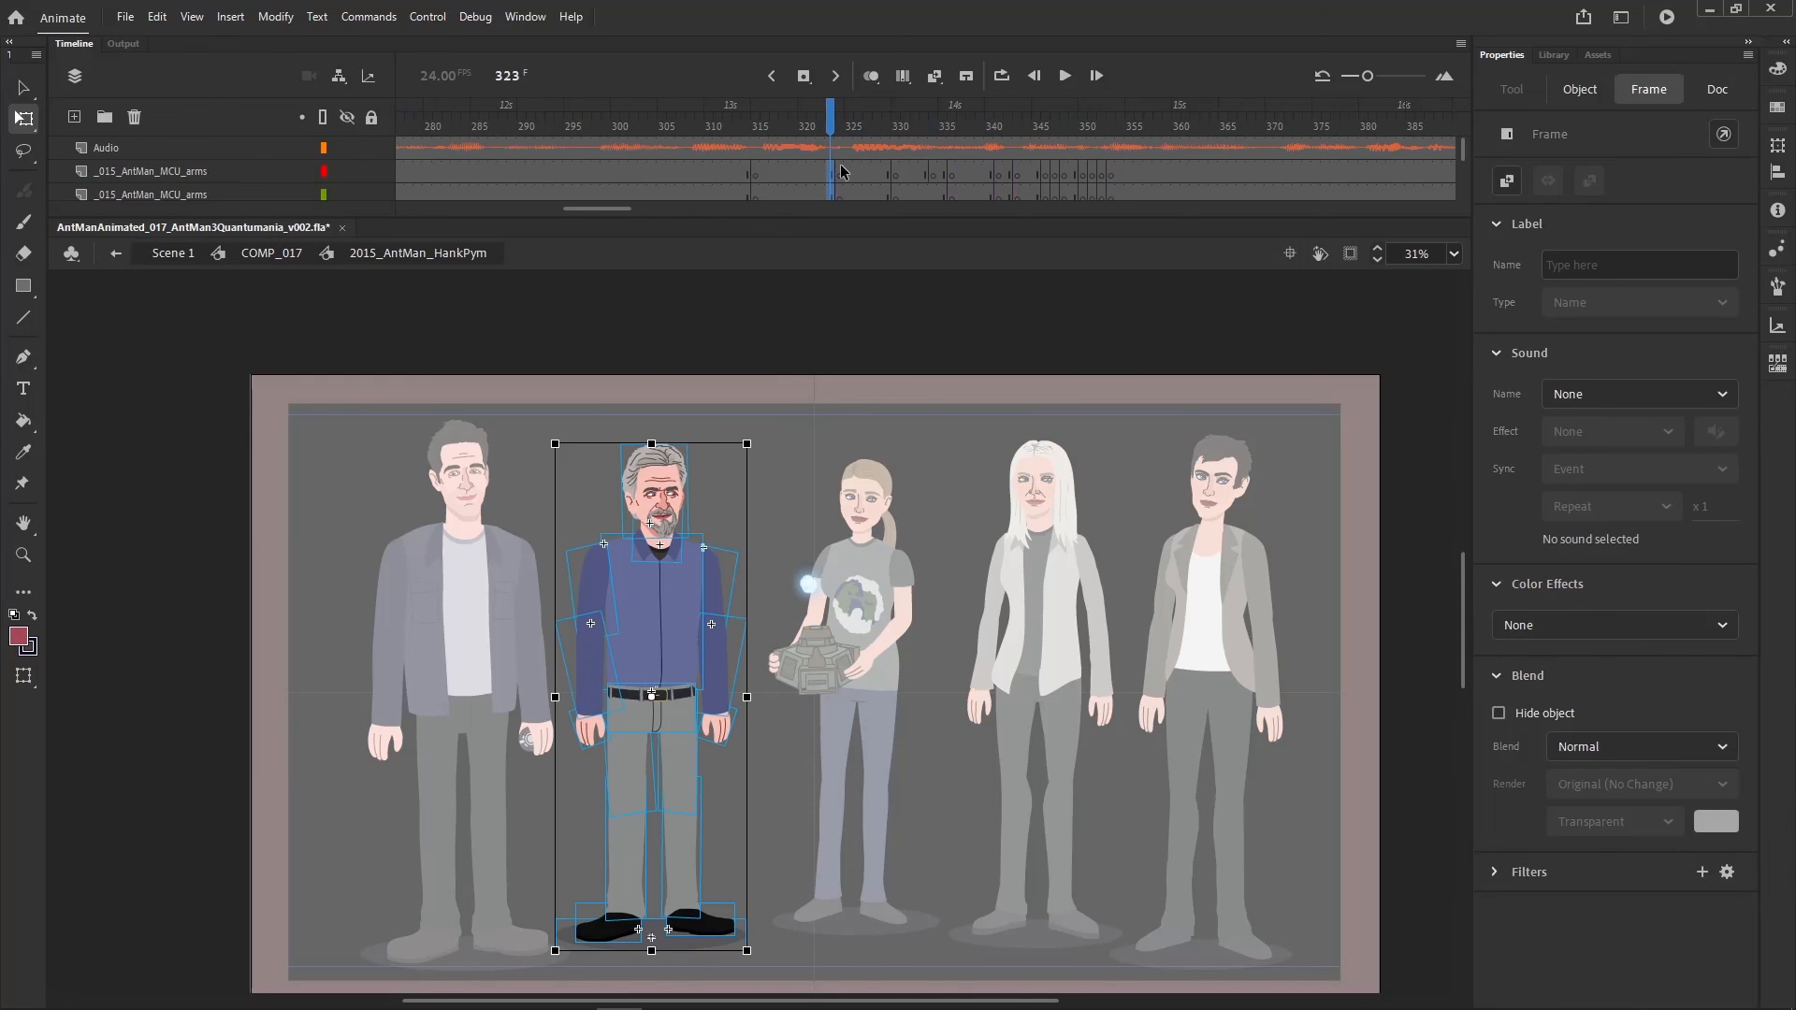
{"action": "right_click", "coordinate": [829, 180]}
{"action": "left_click", "coordinate": [900, 295]}
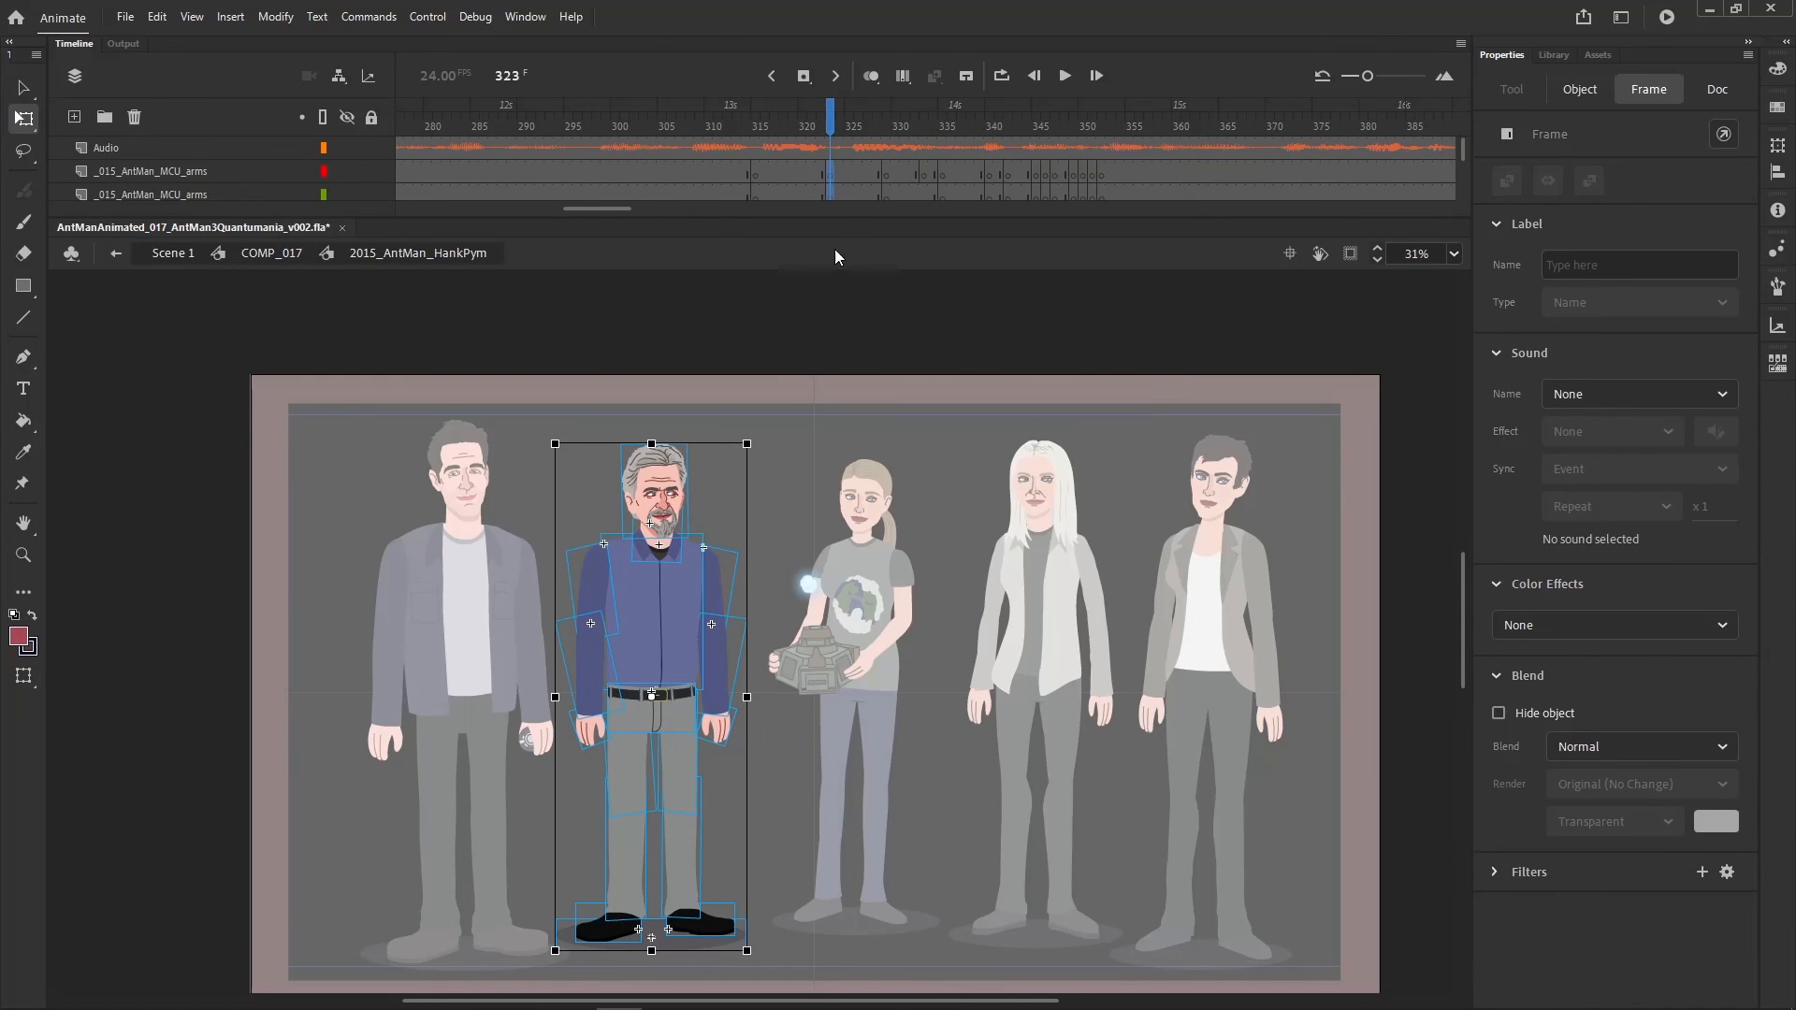
- Return to COMP_017 and play back the grey-haired character's revised timing from about frame 319
{"action": "double_click", "coordinate": [952, 654]}
{"action": "left_click", "coordinate": [888, 115]}
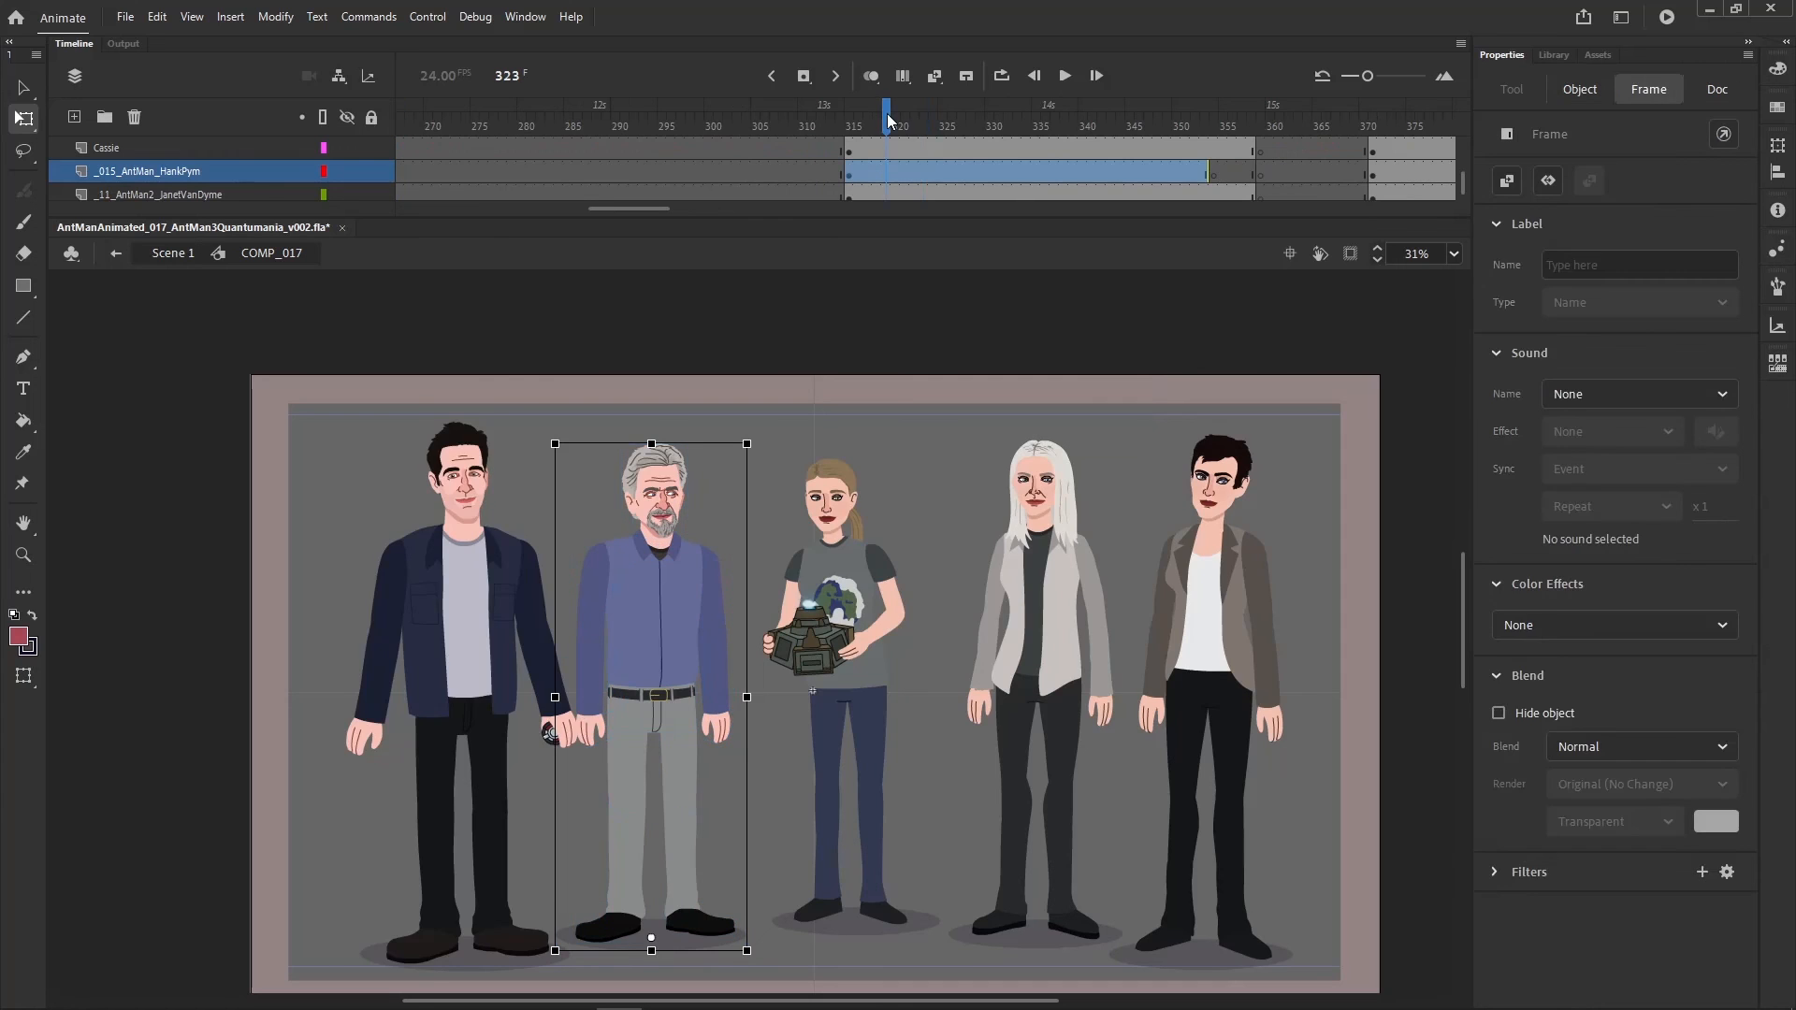
{"action": "key", "text": "Return"}
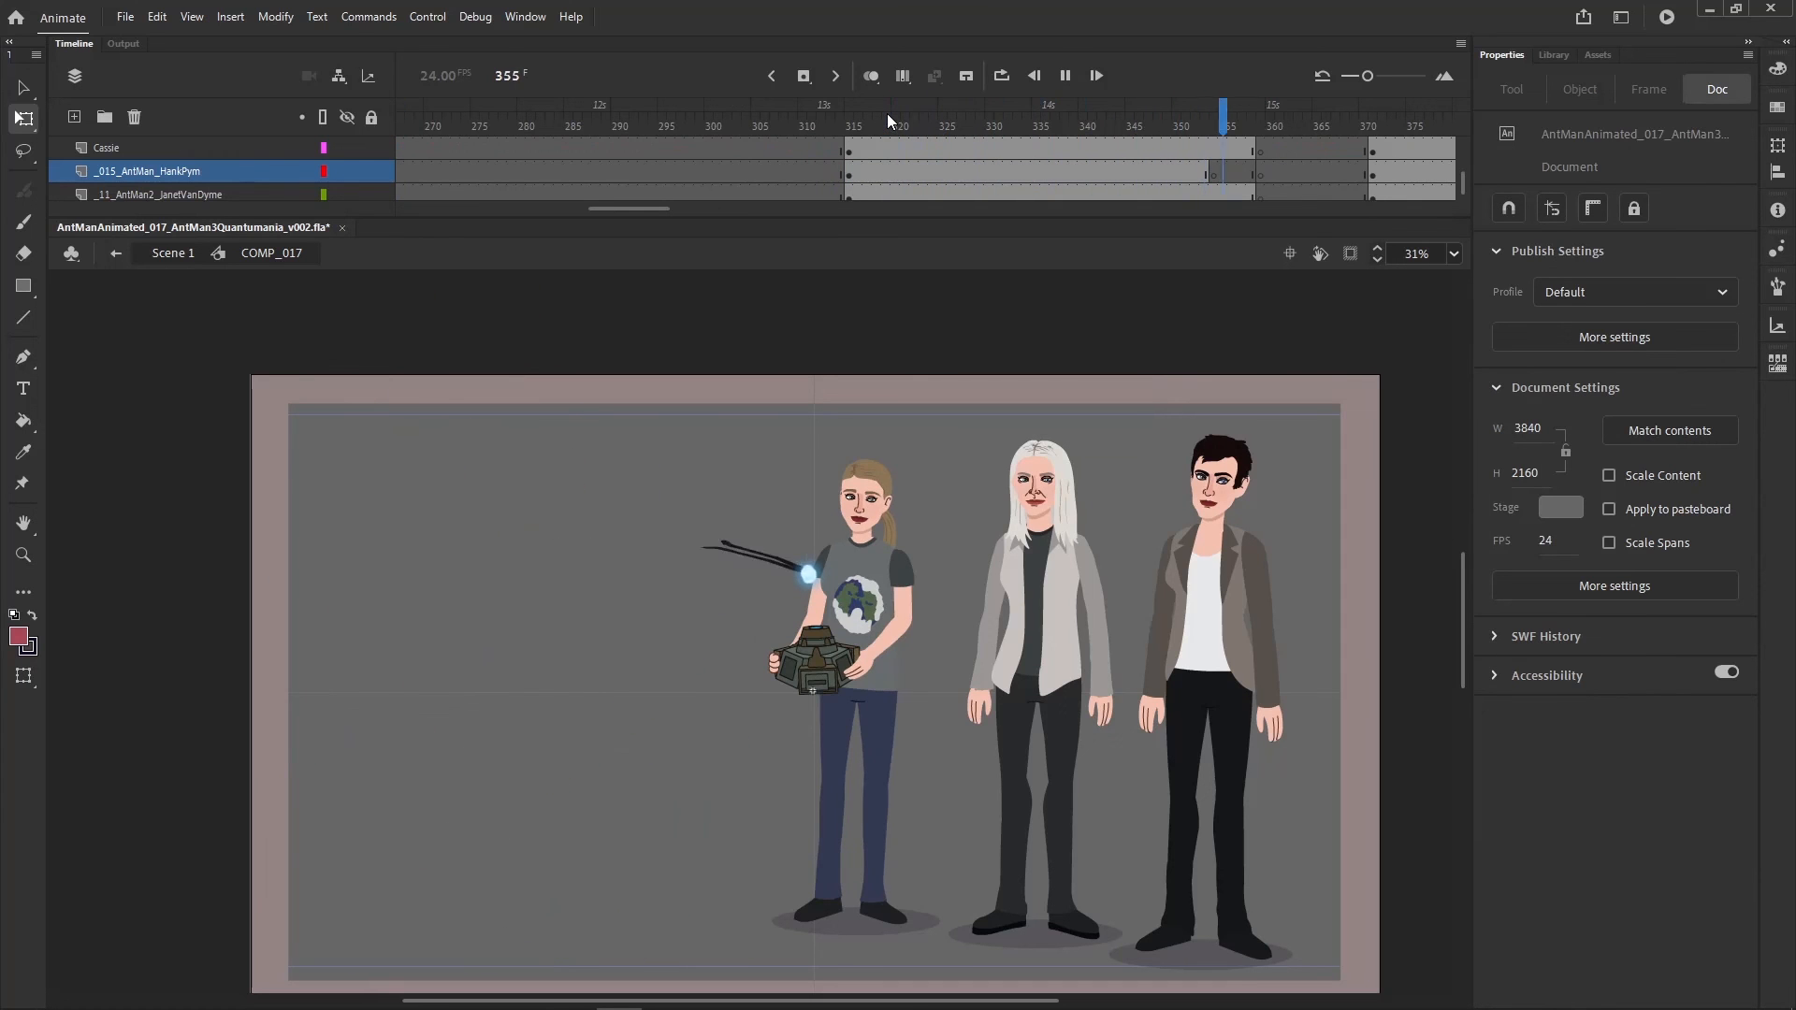
{"action": "key", "text": "Return"}
{"action": "left_click", "coordinate": [907, 125]}
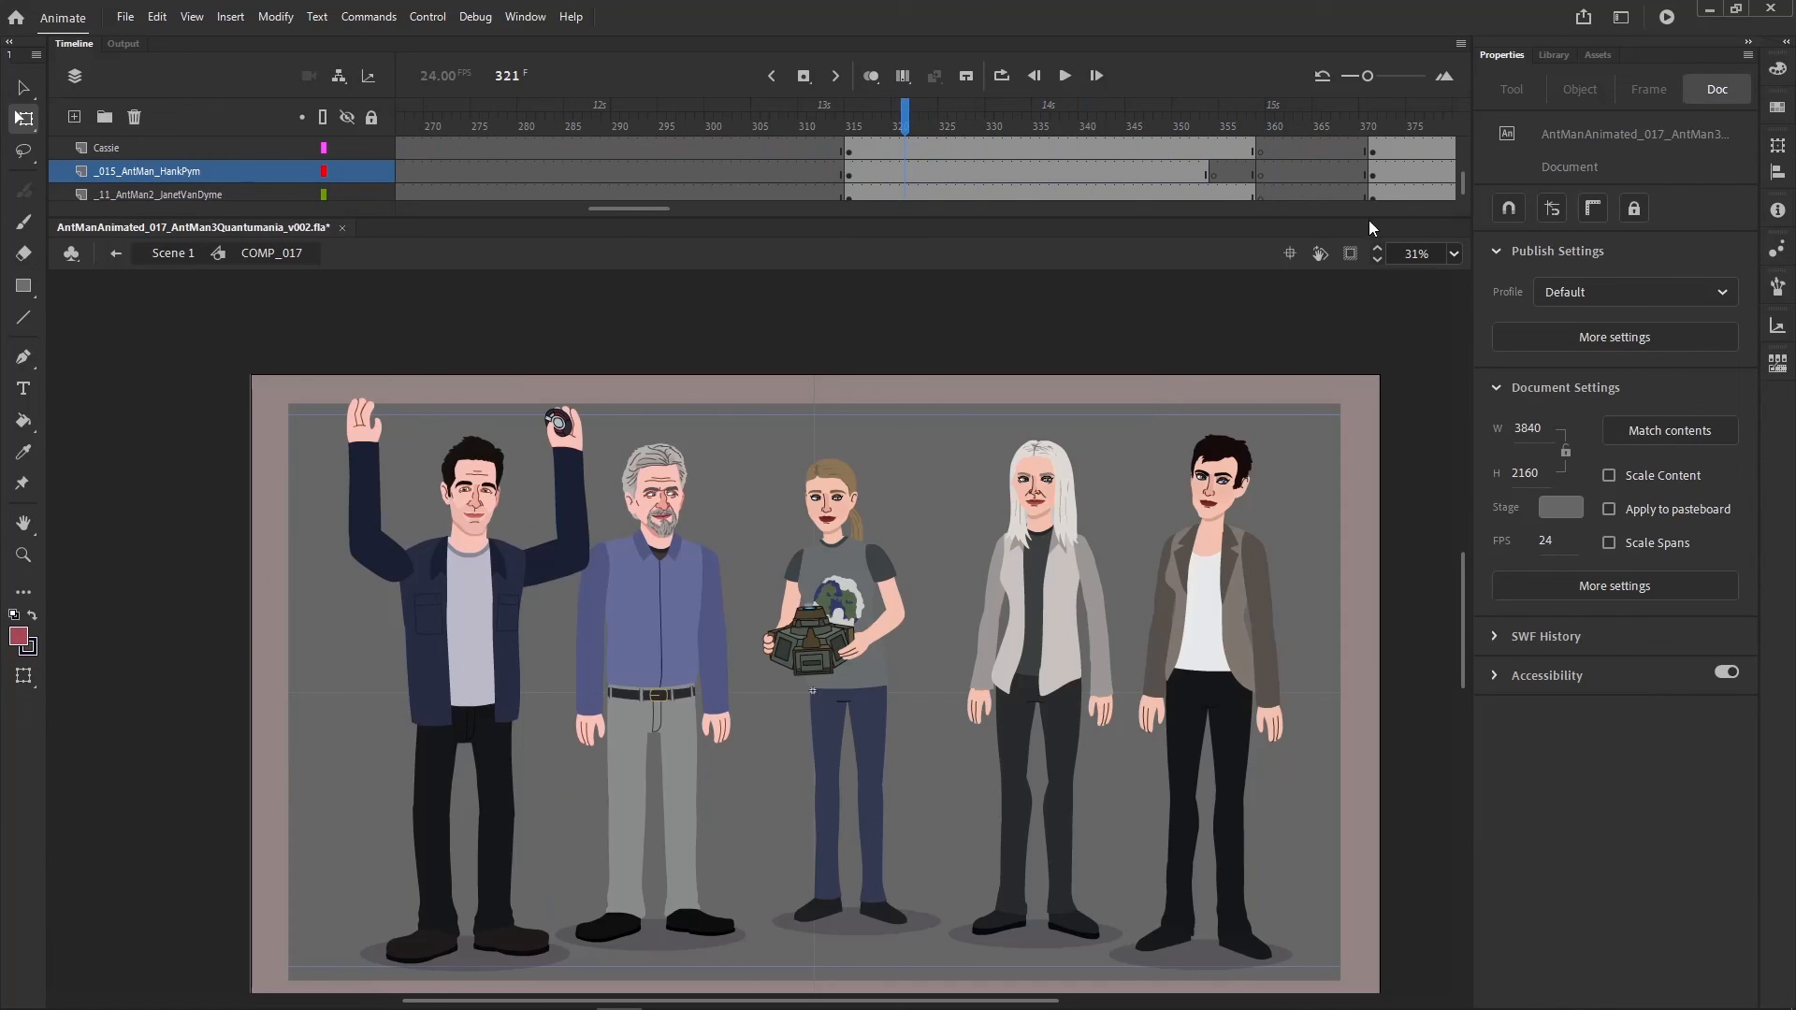
- End the grey-haired character's appearance on layer _015_AntMan_HankPym one frame earlier, at frame 353, and play back the composition
{"action": "left_click", "coordinate": [1214, 175]}
{"action": "left_click_drag", "start_coordinate": [1199, 127], "coordinate": [1216, 124]}
{"action": "key", "text": "Return"}
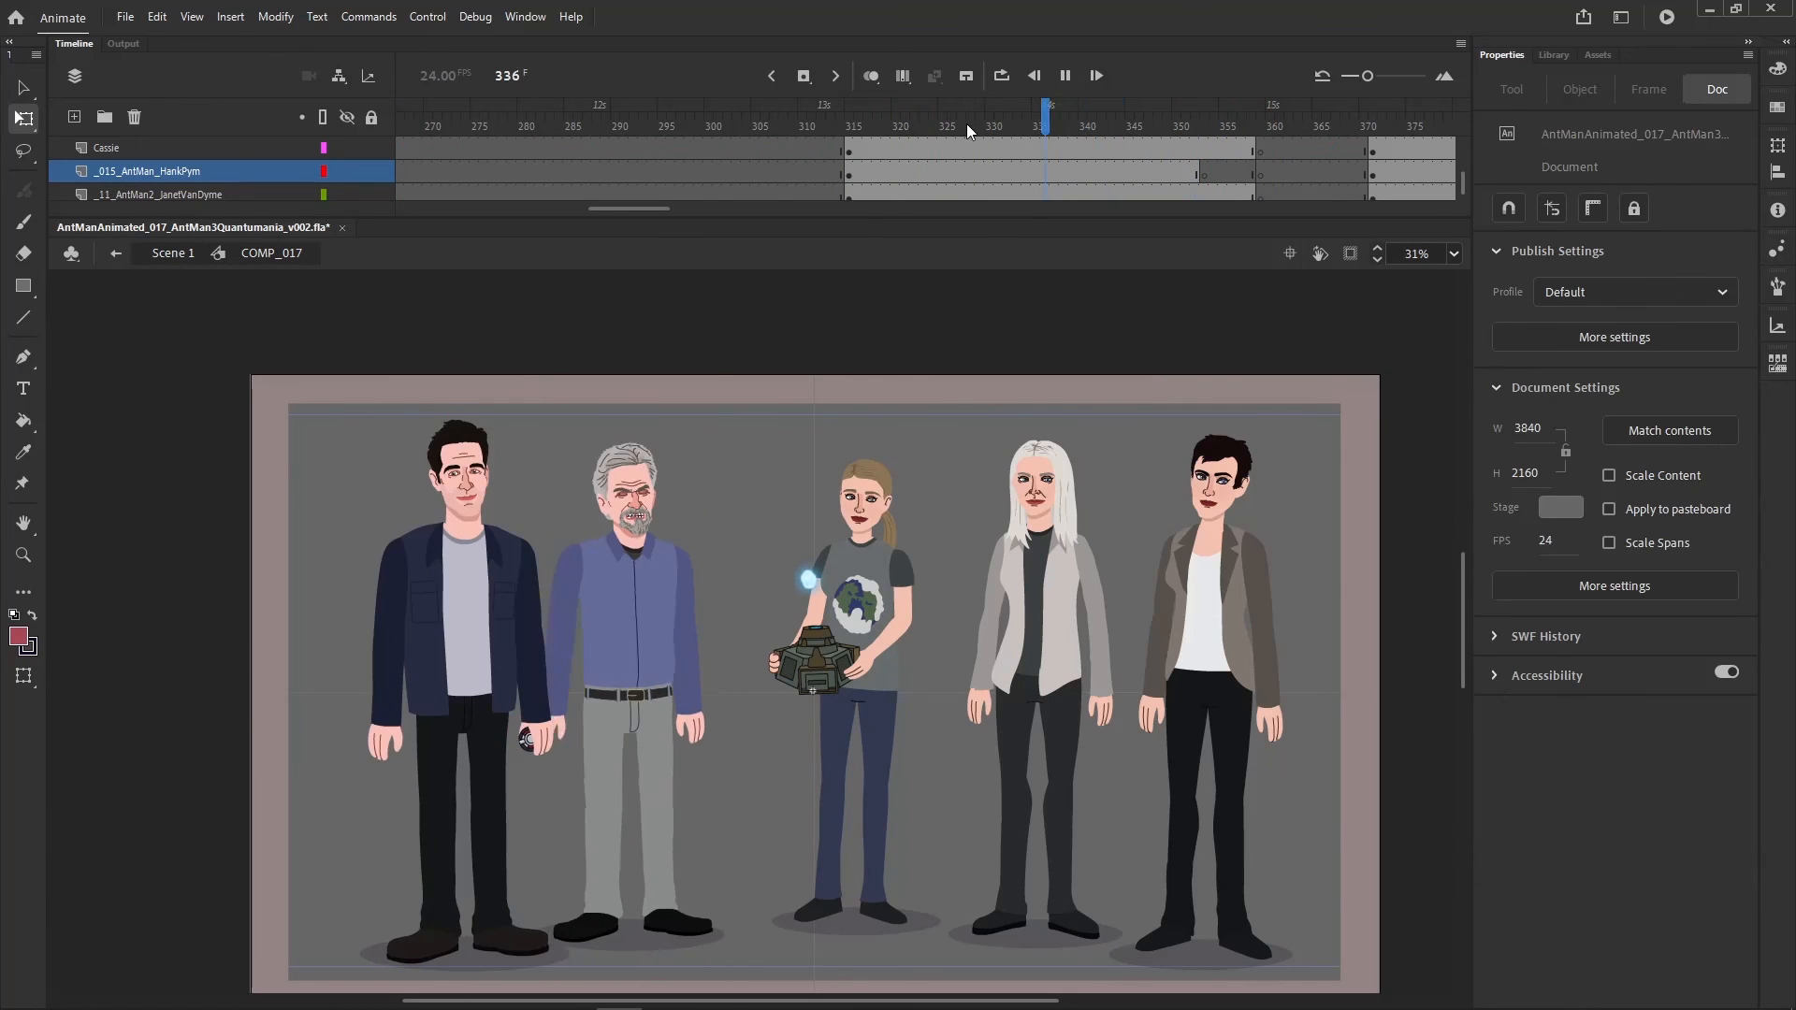
{"action": "key", "text": "Return"}
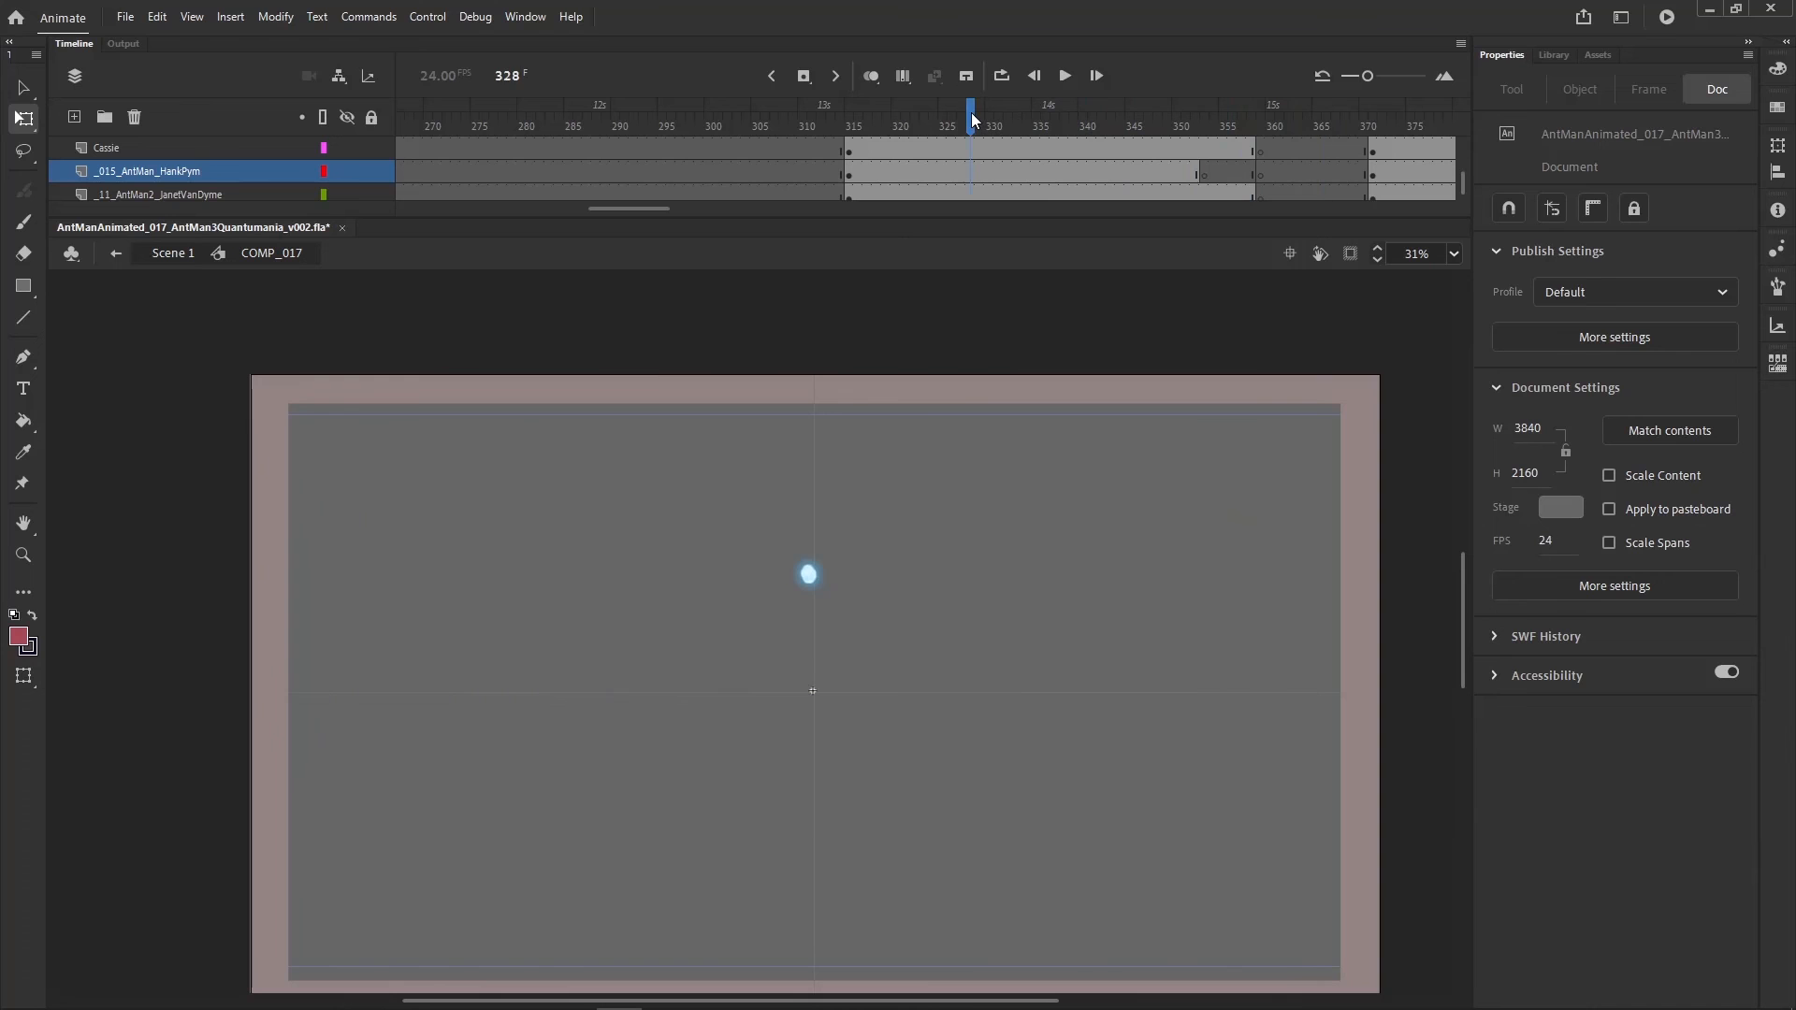
{"action": "key", "text": "Return"}
{"action": "key", "text": "Return"}
- Synchronize the symbols across all frames of the head layer inside the grey-haired character's symbol
{"action": "left_click_drag", "start_coordinate": [967, 112], "coordinate": [980, 175]}
{"action": "double_click", "coordinate": [697, 491]}
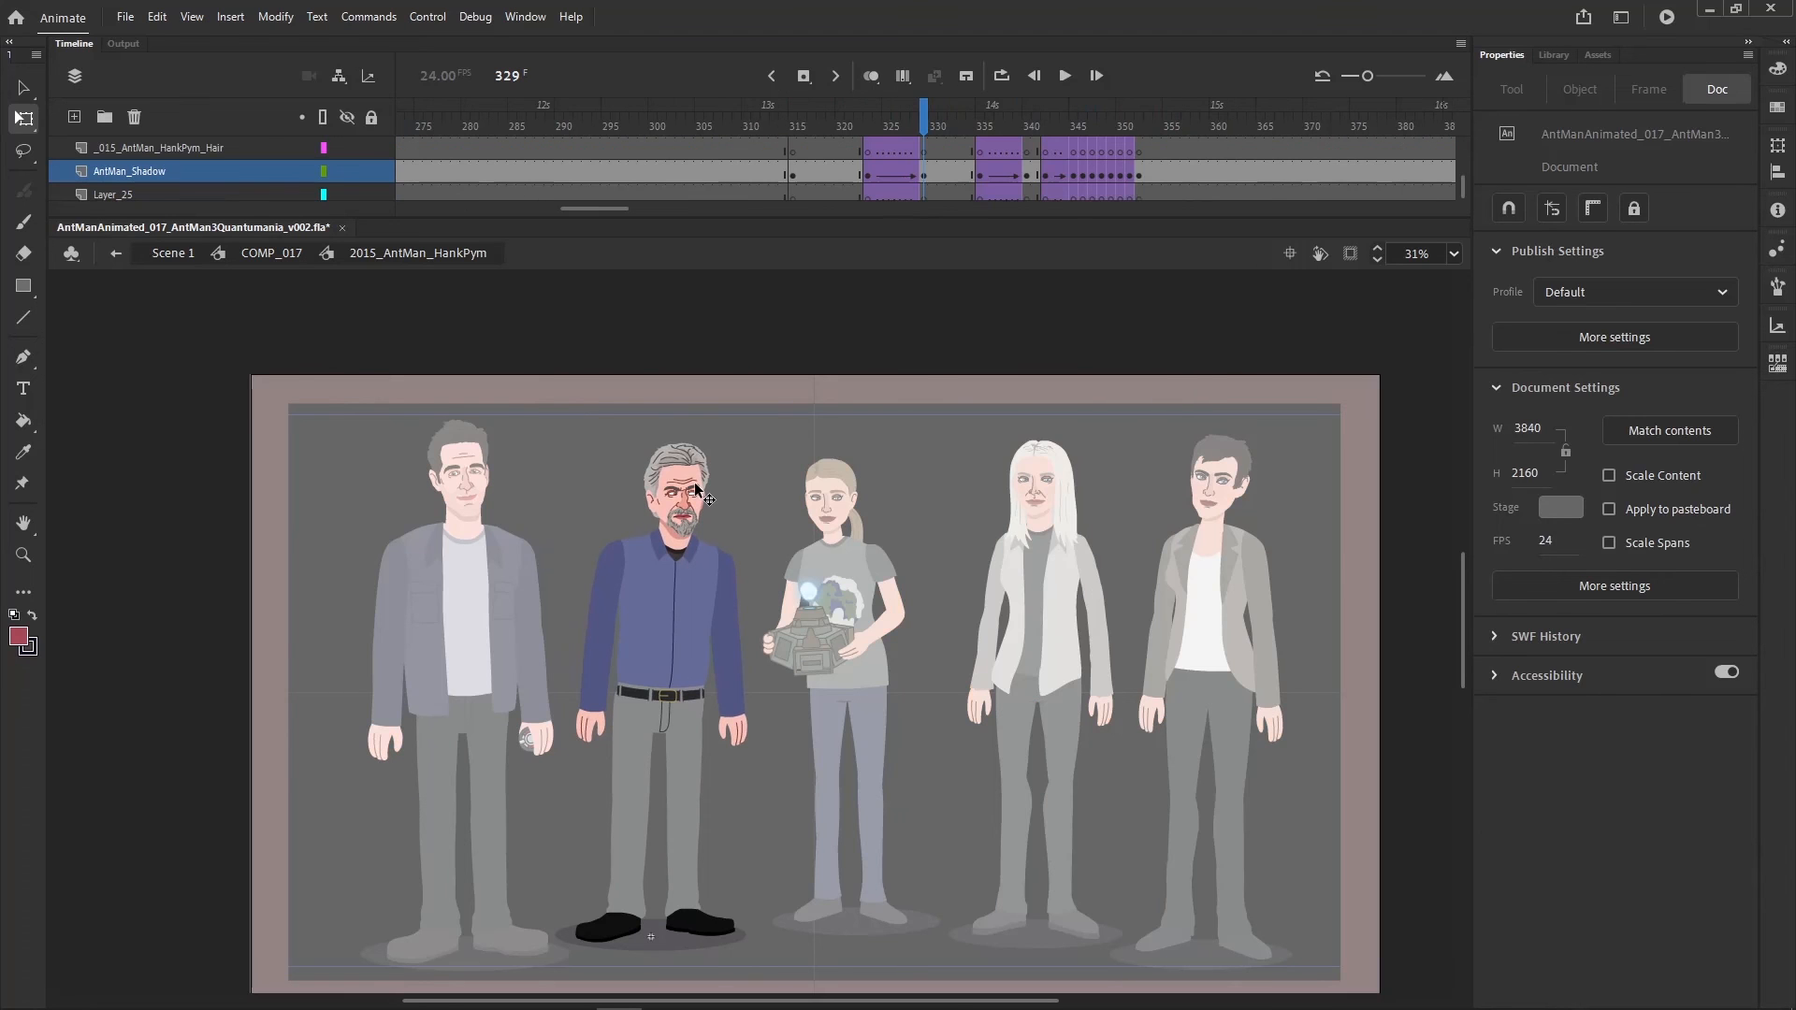
{"action": "left_click", "coordinate": [690, 488]}
{"action": "left_click", "coordinate": [924, 147]}
{"action": "right_click", "coordinate": [924, 142]}
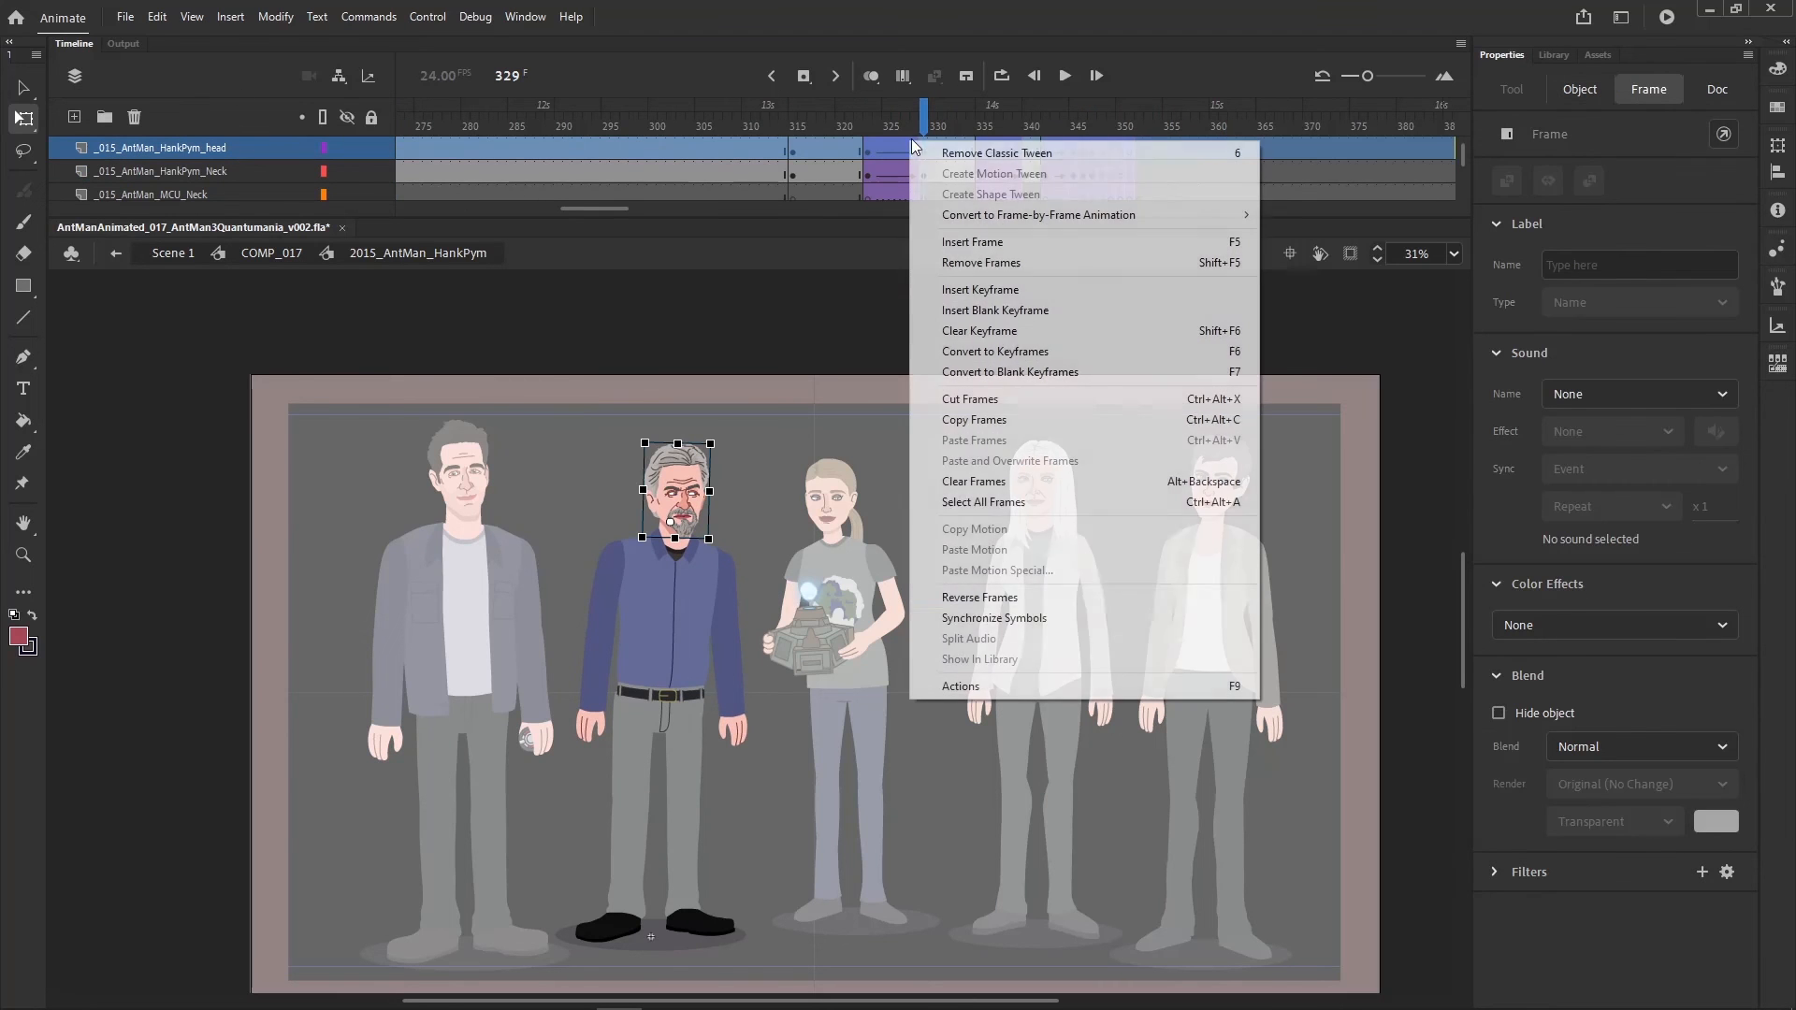
{"action": "left_click", "coordinate": [991, 621]}
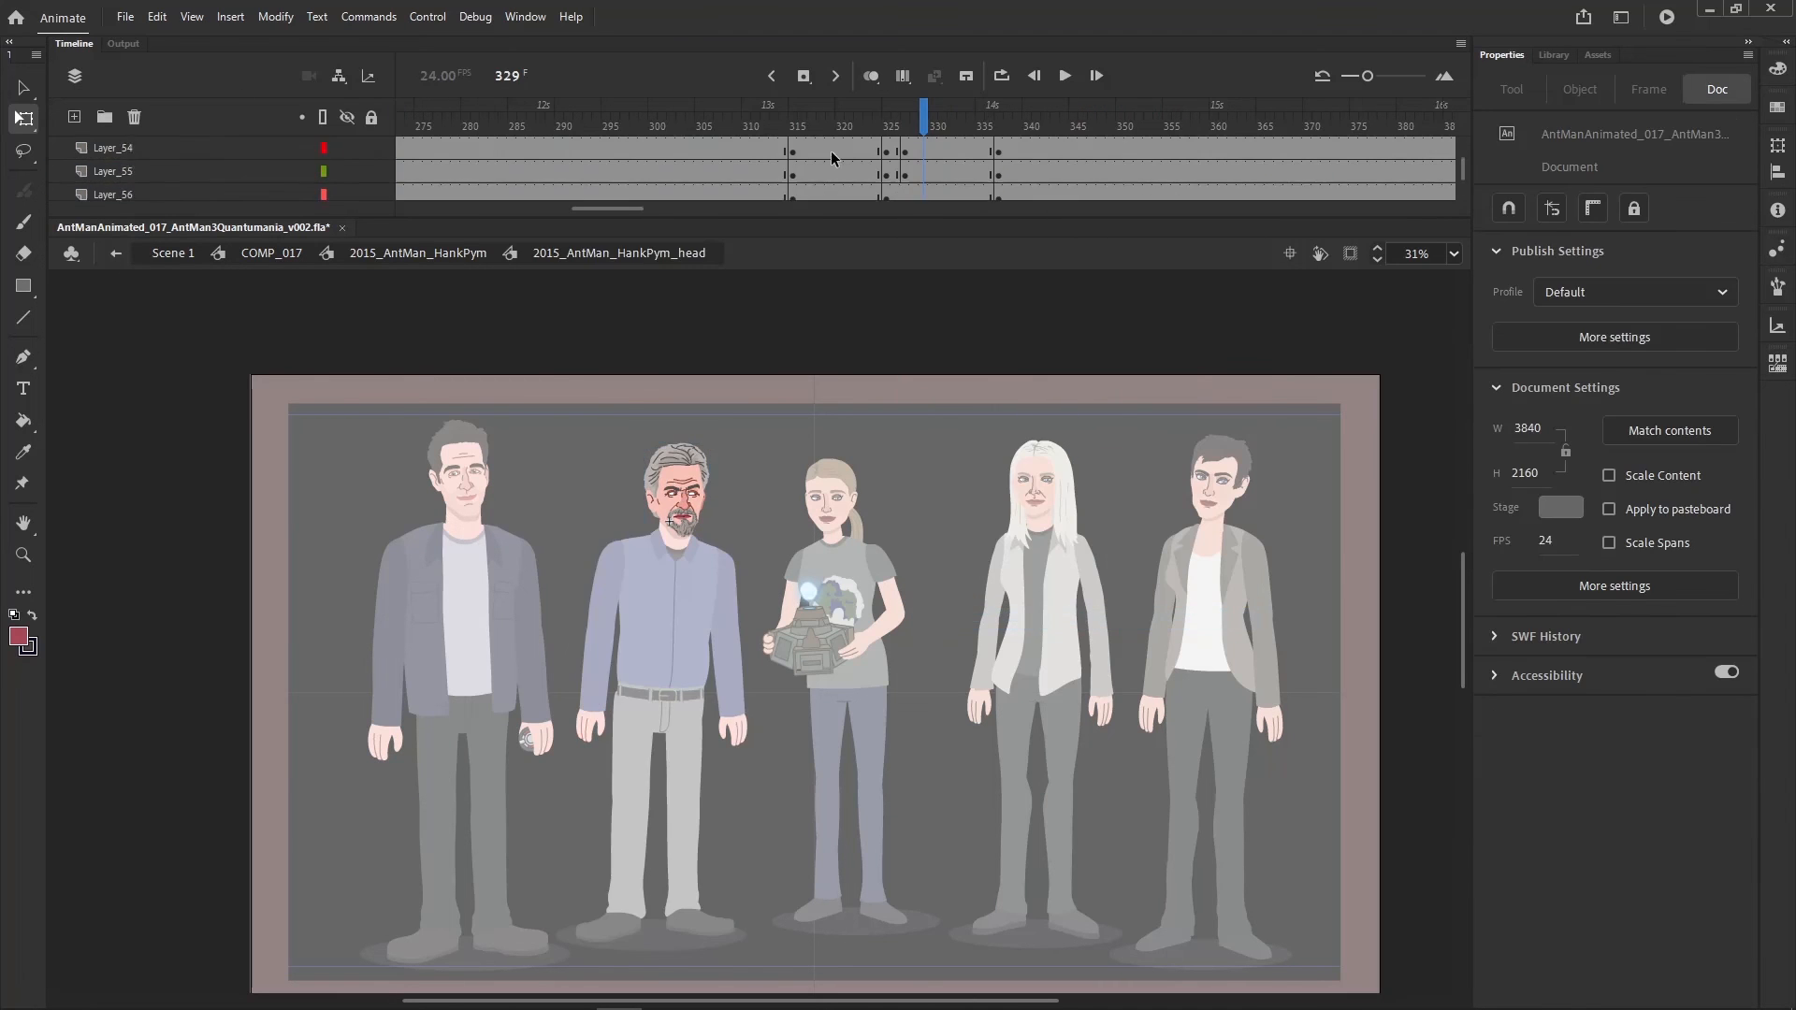
- Remove one frame at frame 321 across all layers inside the grey-haired character's head symbol, then return to the character's symbol
{"action": "scroll", "coordinate": [829, 150], "scroll_direction": "up", "scroll_amount": 1}
{"action": "left_click", "coordinate": [840, 127]}
{"action": "left_click_drag", "start_coordinate": [842, 262], "coordinate": [843, 260]}
{"action": "scroll", "coordinate": [853, 157], "scroll_direction": "up", "scroll_amount": 3}
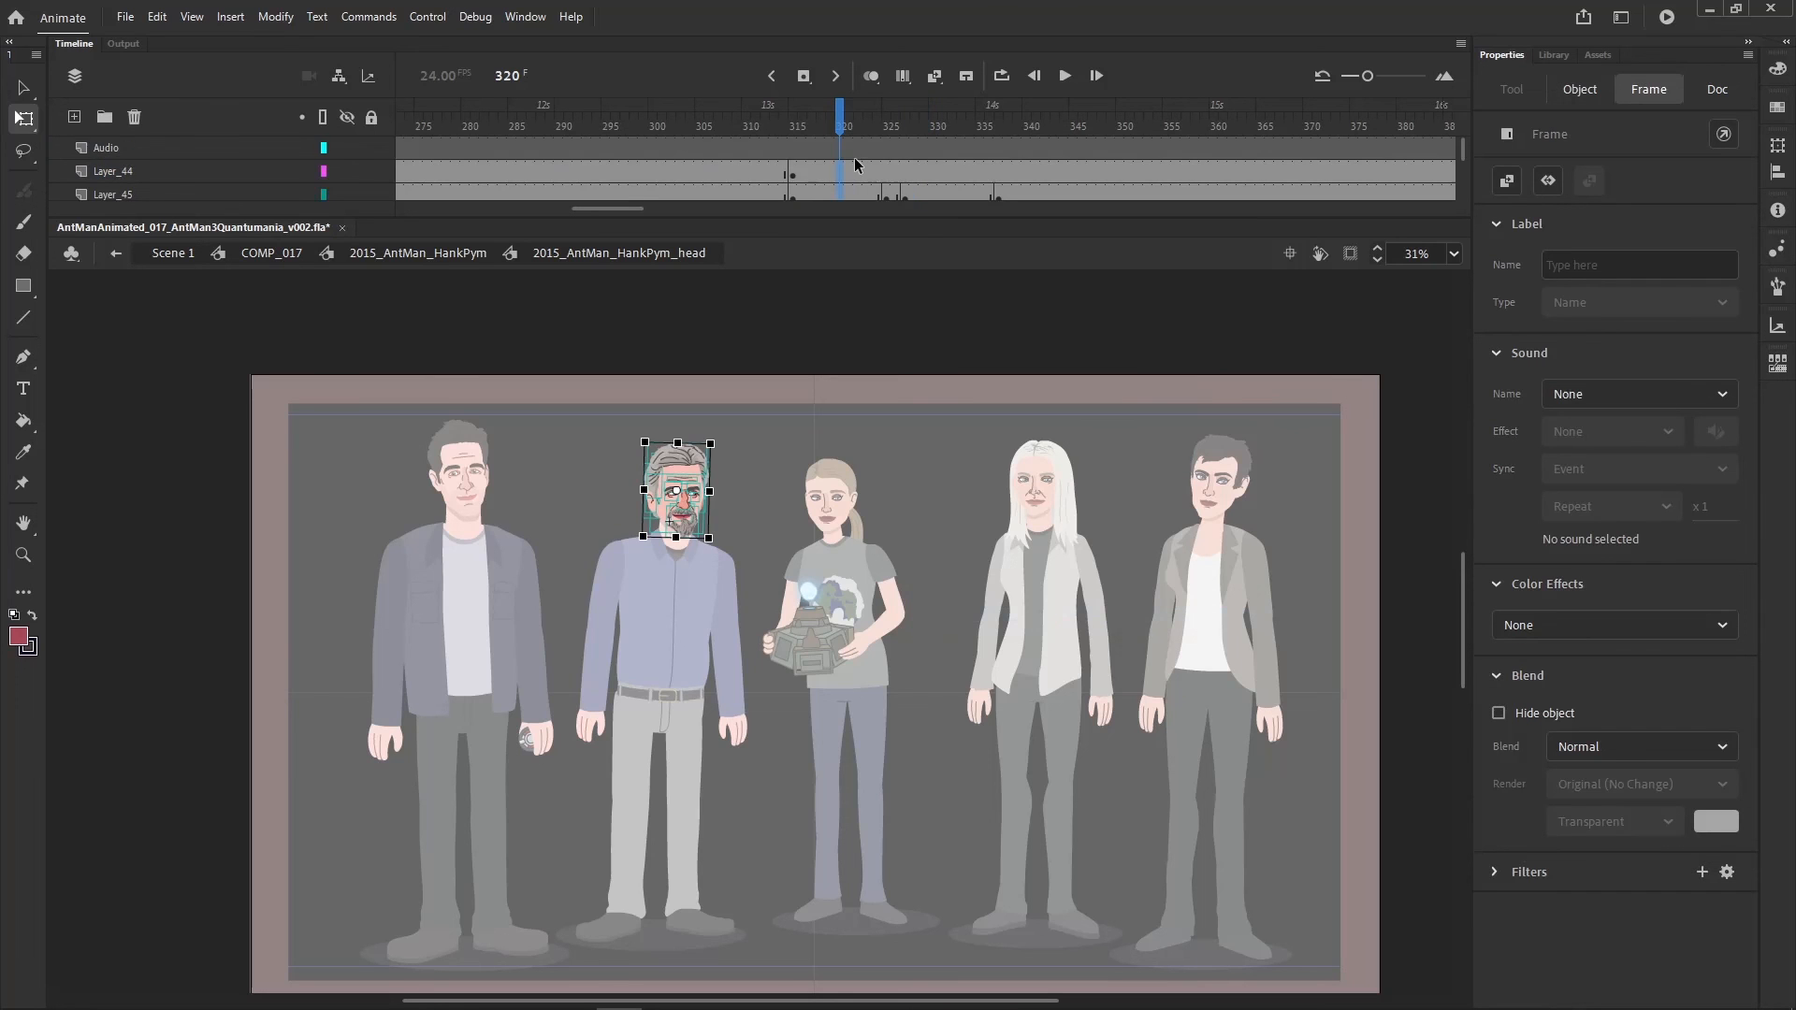
{"action": "left_click_drag", "start_coordinate": [850, 170], "coordinate": [846, 256]}
{"action": "scroll", "coordinate": [853, 154], "scroll_direction": "up", "scroll_amount": 3}
{"action": "right_click", "coordinate": [851, 154]}
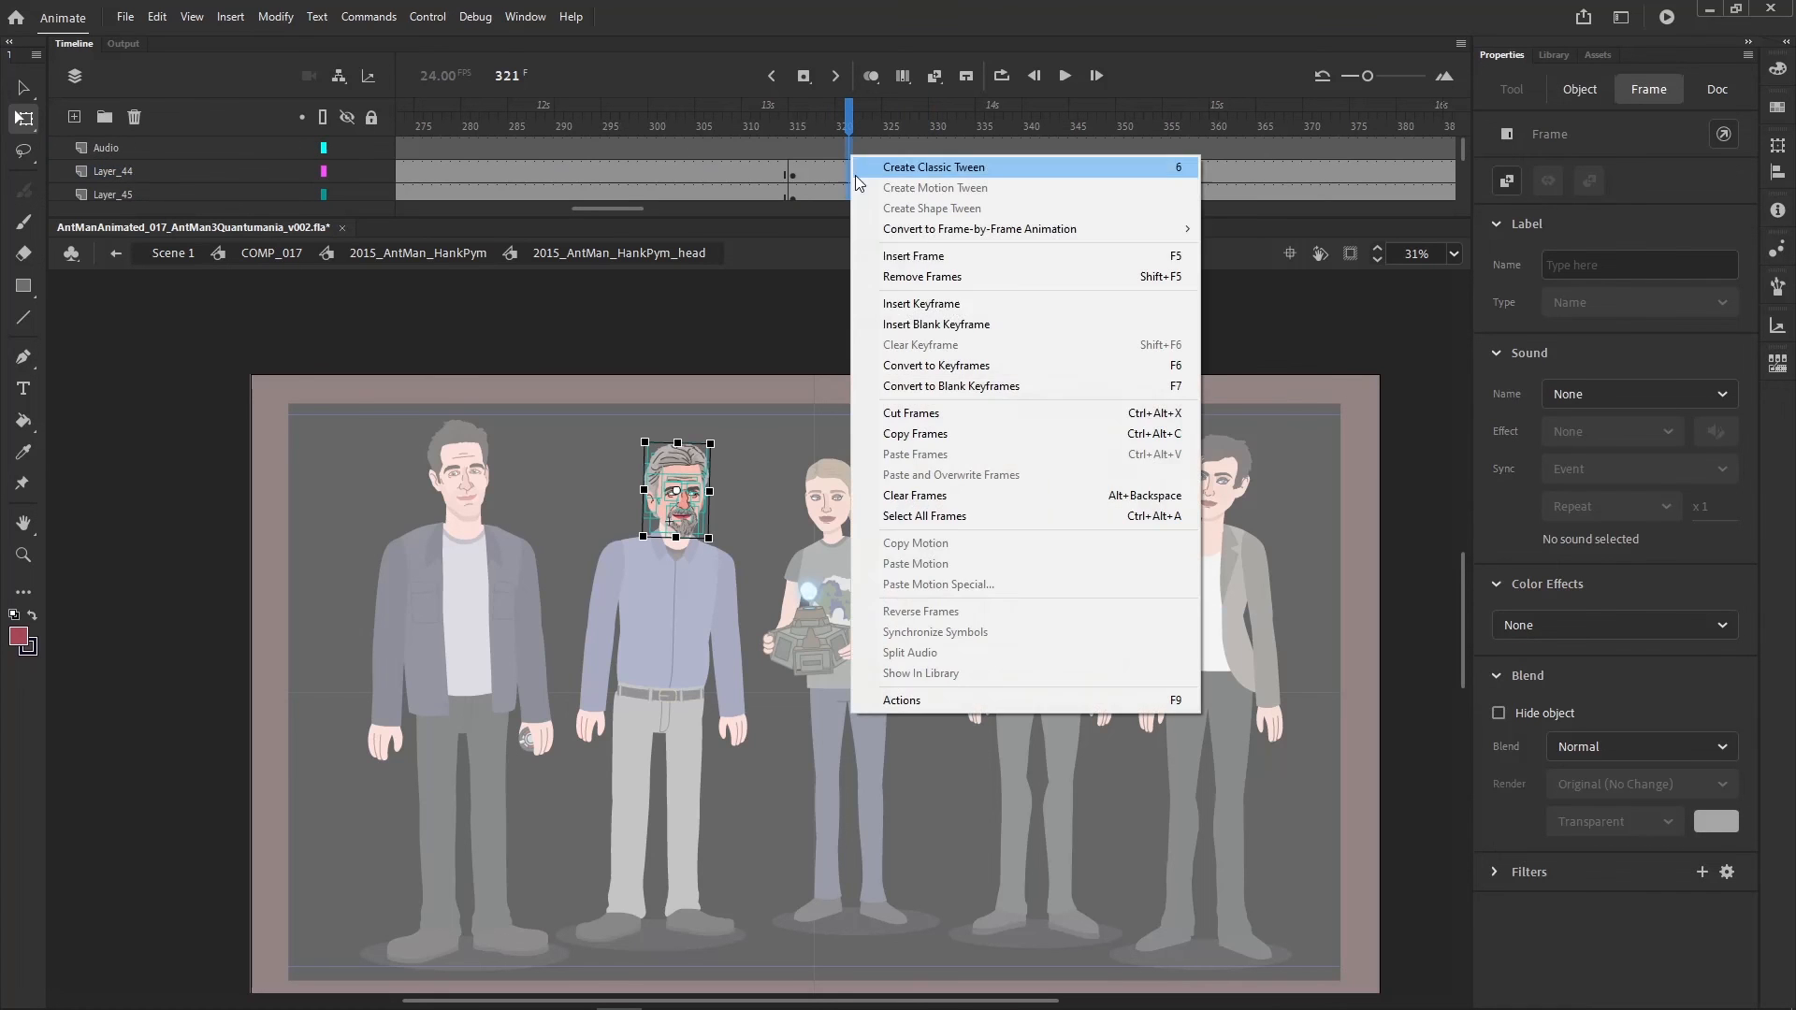
{"action": "left_click", "coordinate": [1031, 578]}
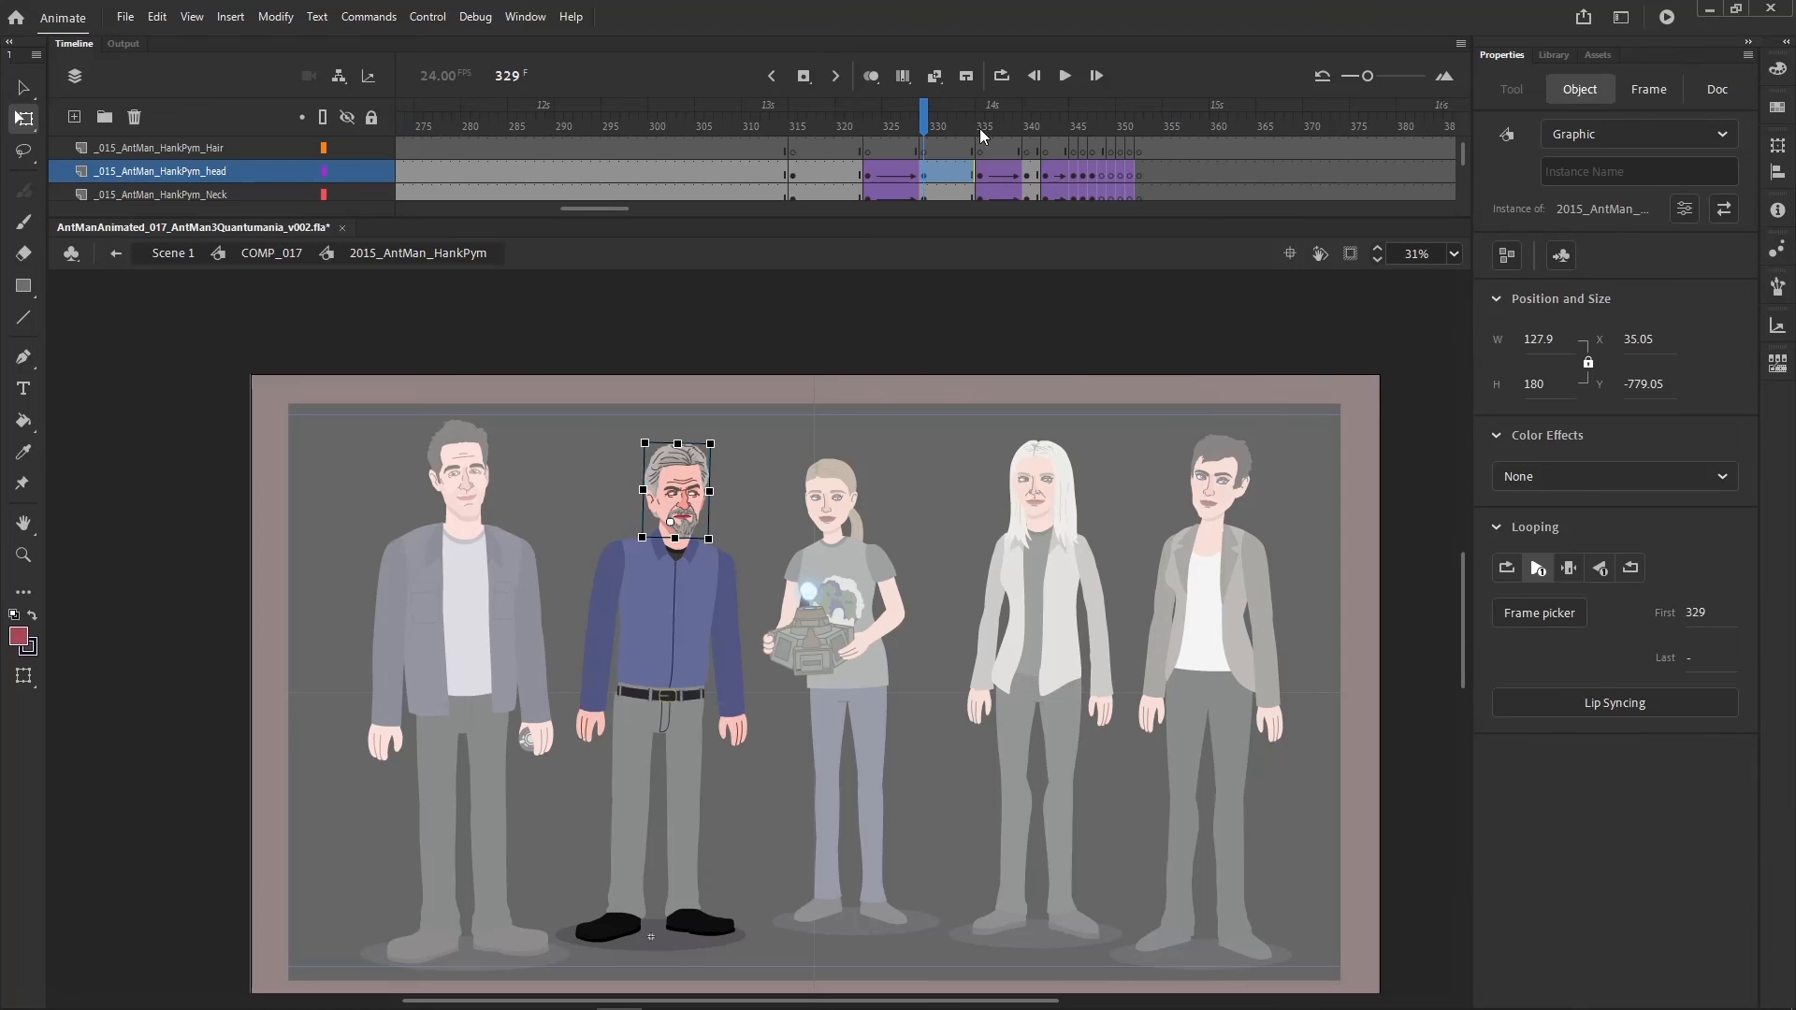
- Scrub the character's symbol up to frame 353, return to COMP_017 and play back the full animation
{"action": "left_click_drag", "start_coordinate": [979, 133], "coordinate": [1149, 136]}
{"action": "left_click", "coordinate": [715, 476]}
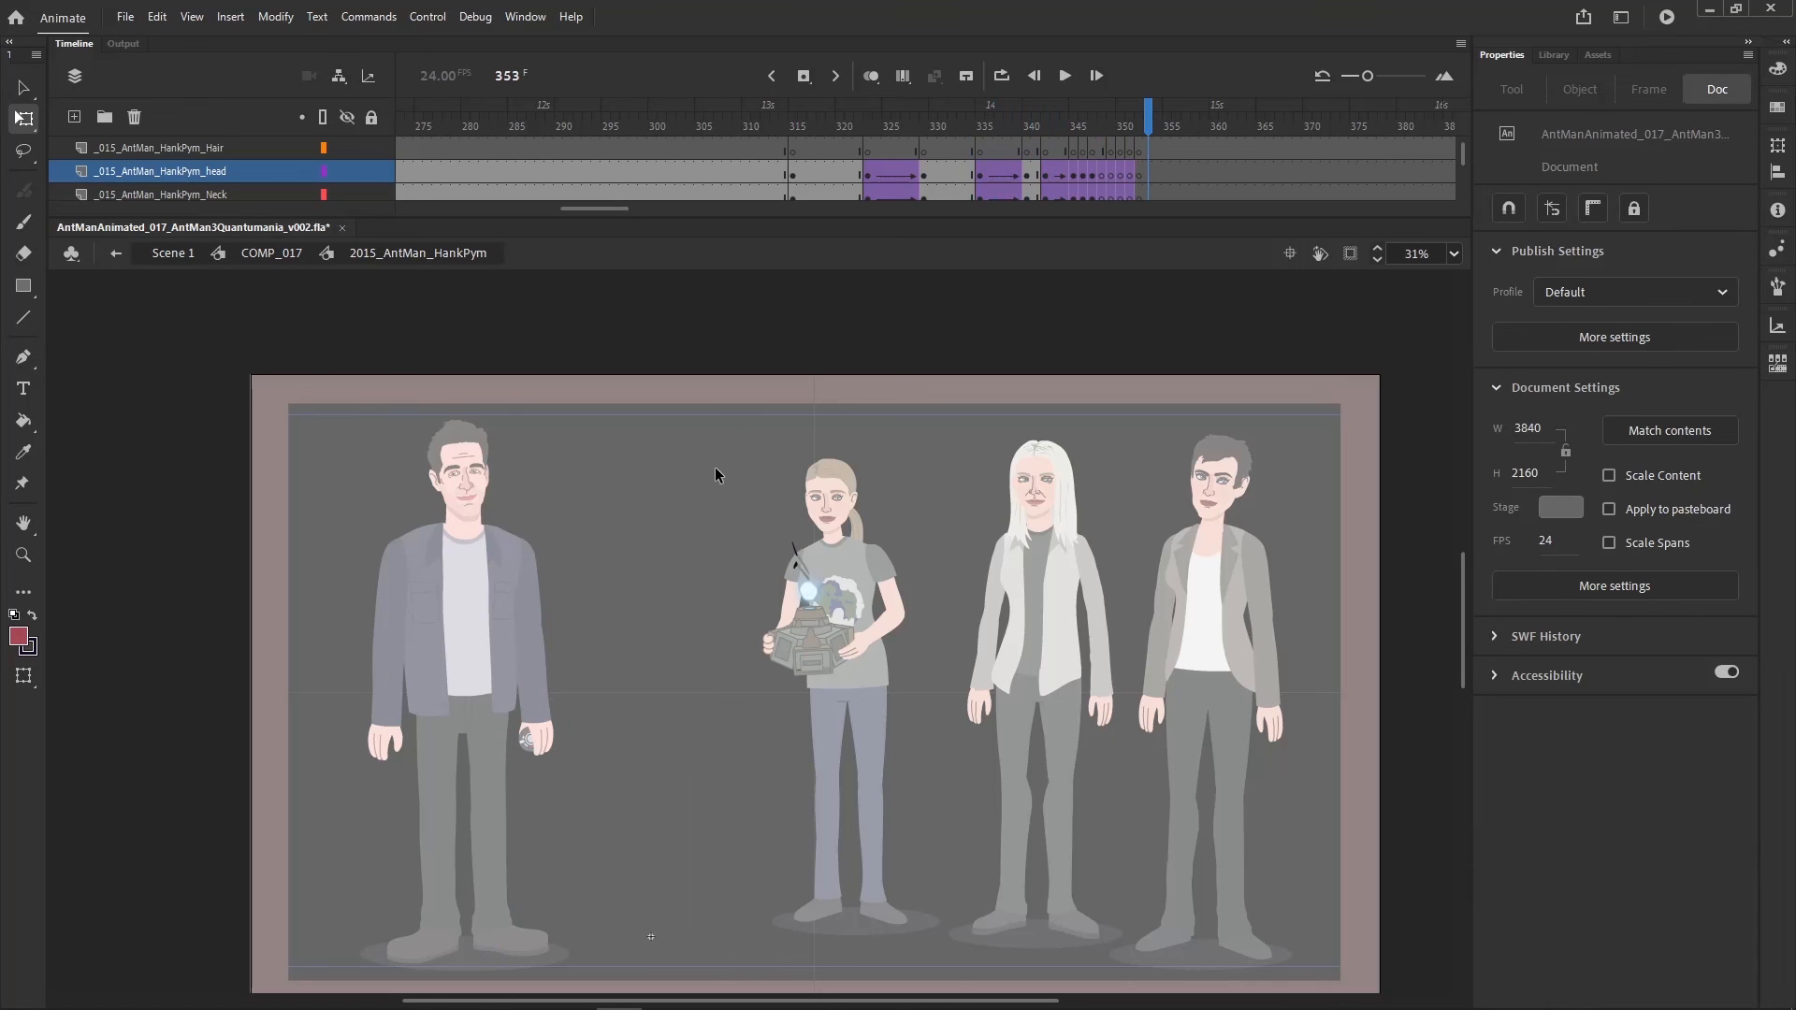
{"action": "double_click", "coordinate": [718, 462]}
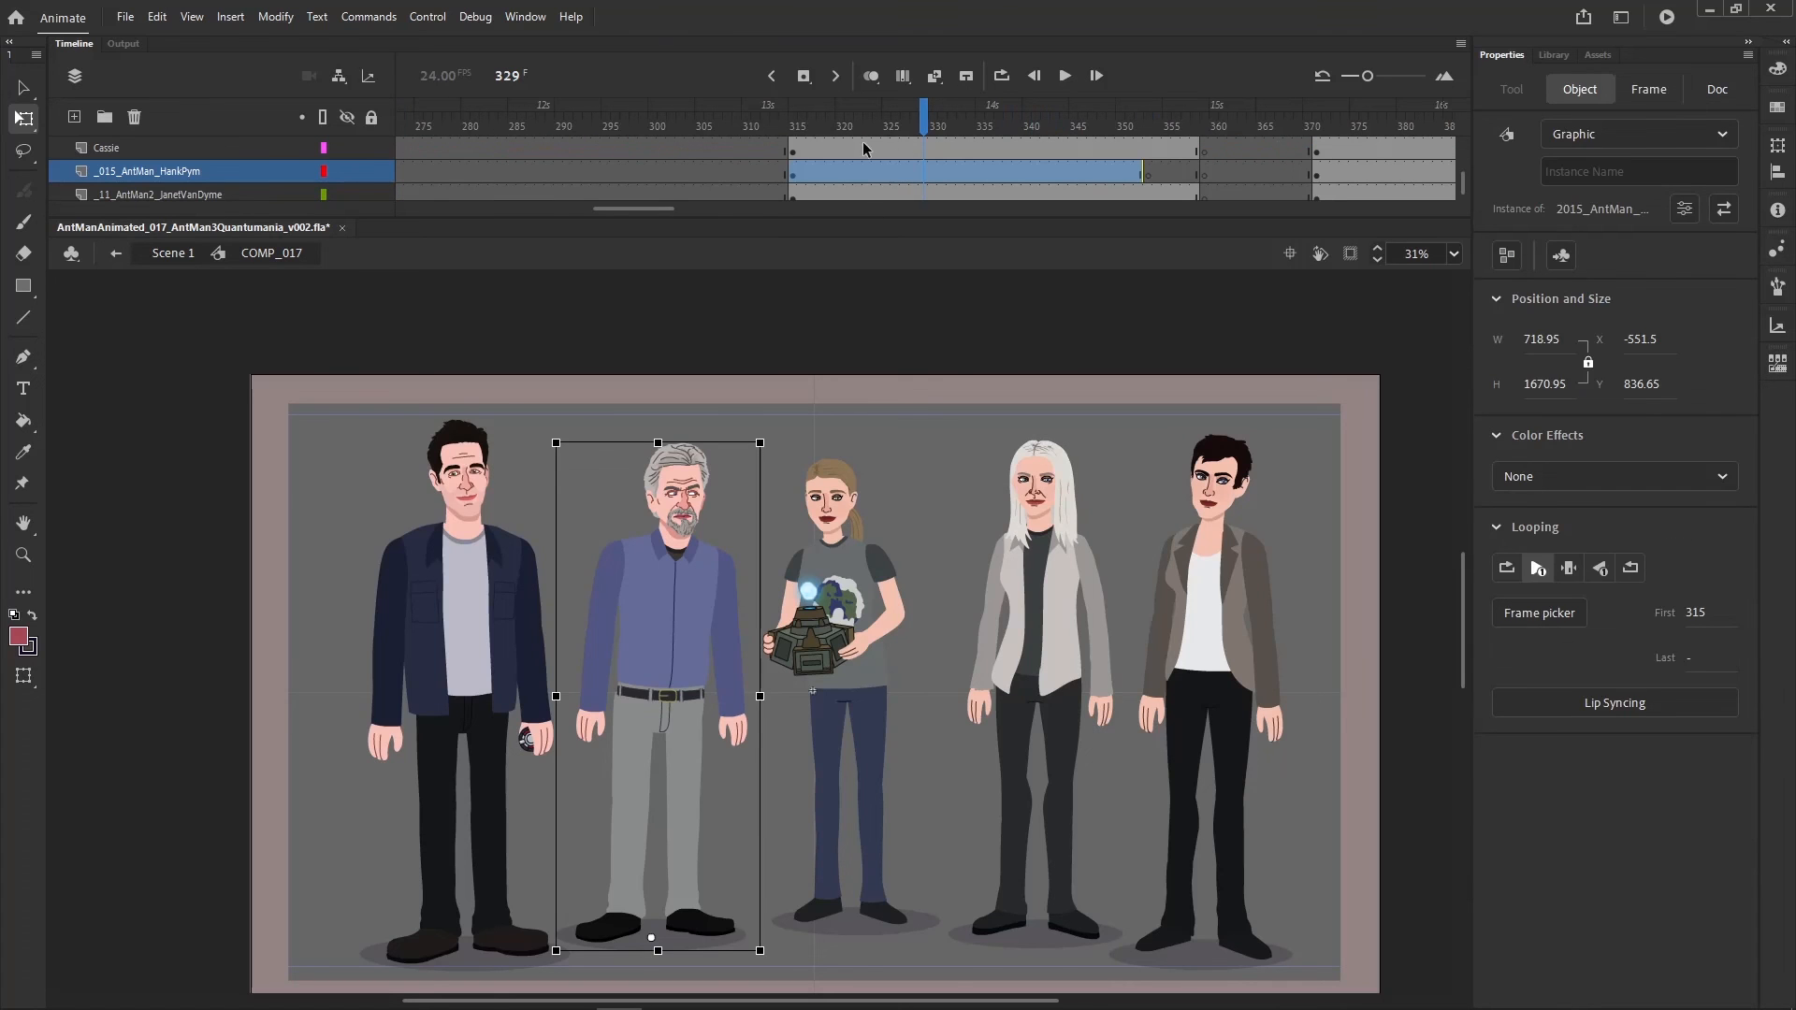
{"action": "key", "text": "Return"}
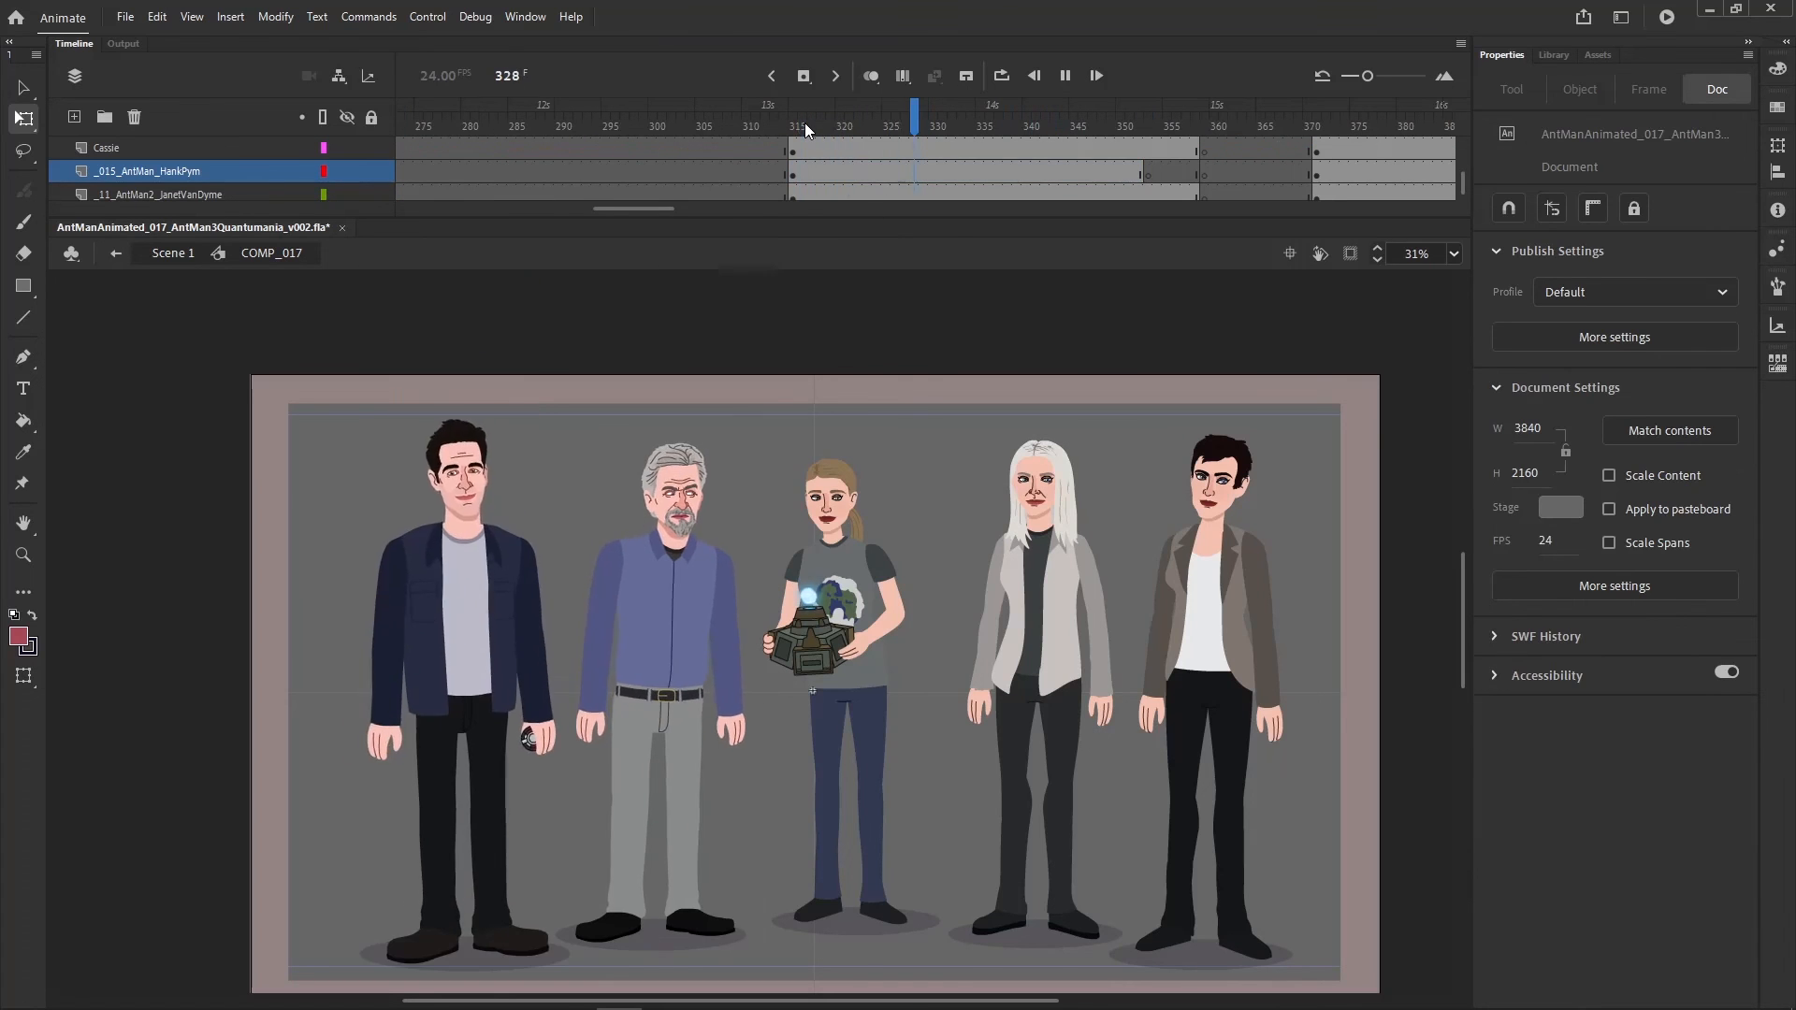
{"action": "key", "text": "Return"}
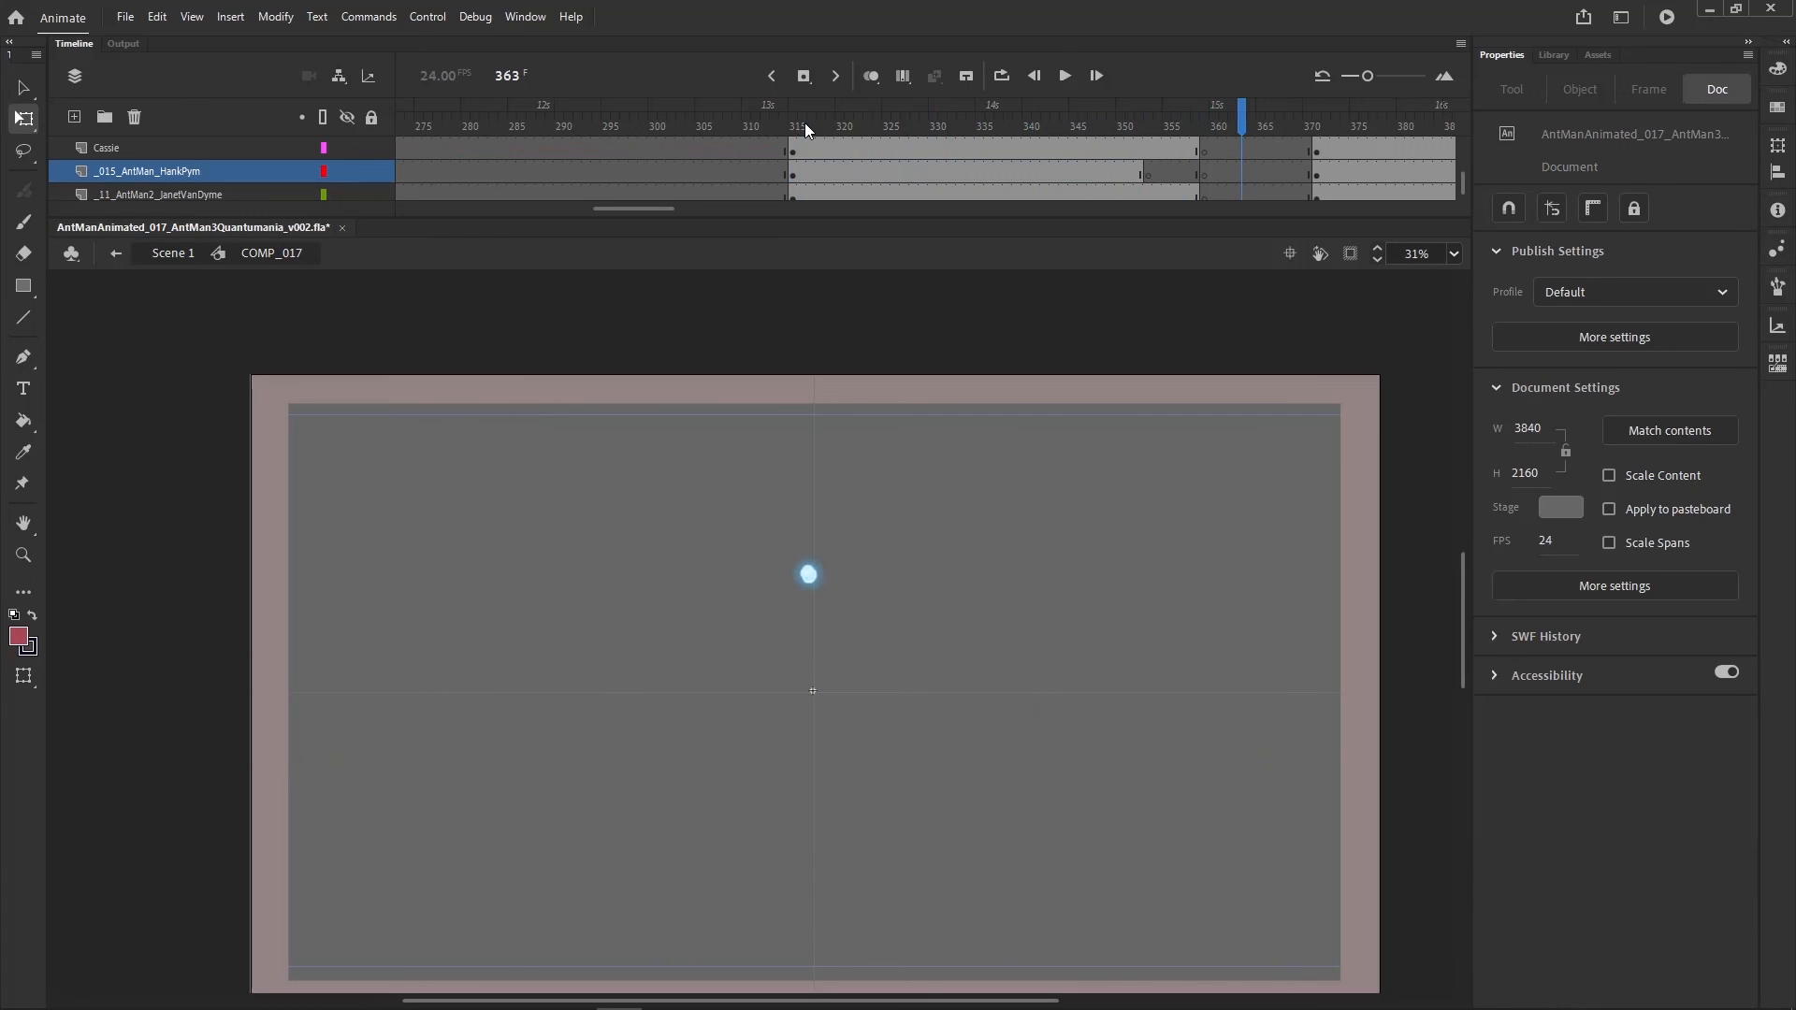
- Move all of the grey-haired character's body parts slightly closer to the glowing orb around frame 348, checking through frame 350
{"action": "left_click_drag", "start_coordinate": [833, 120], "coordinate": [1101, 183]}
{"action": "left_click", "coordinate": [773, 586]}
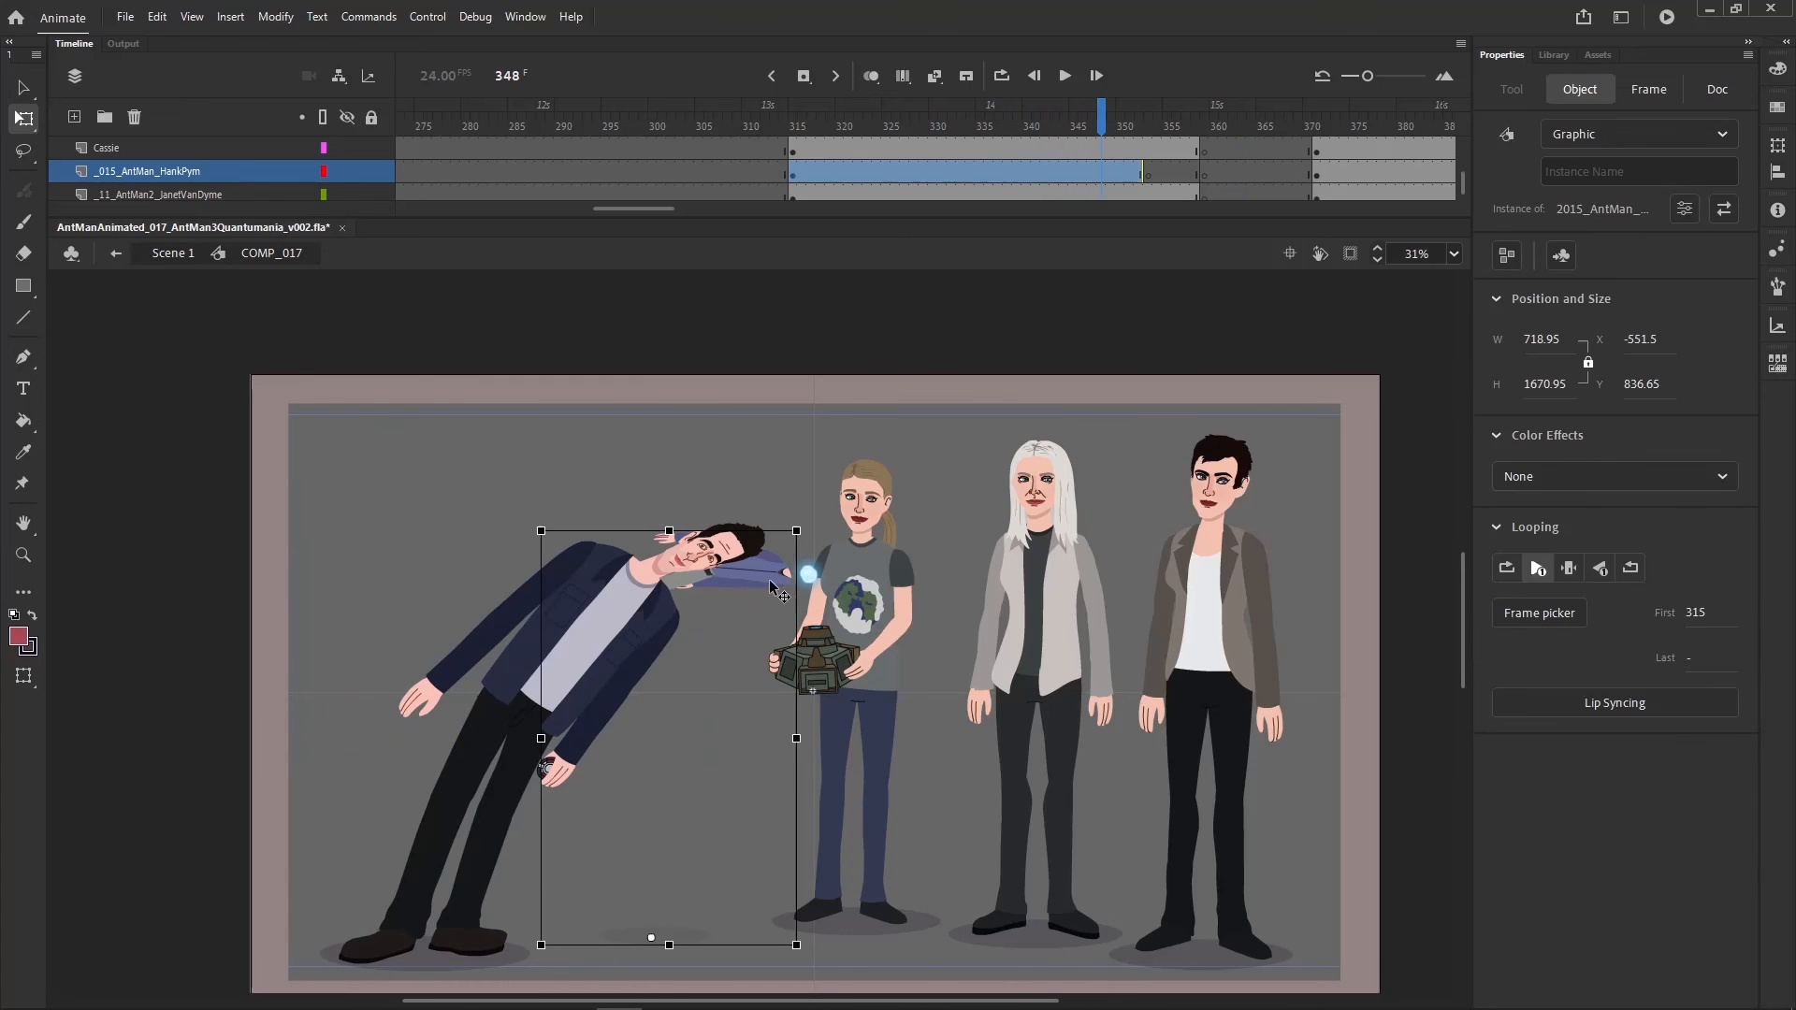
{"action": "double_click", "coordinate": [771, 581]}
{"action": "left_click", "coordinate": [772, 570]}
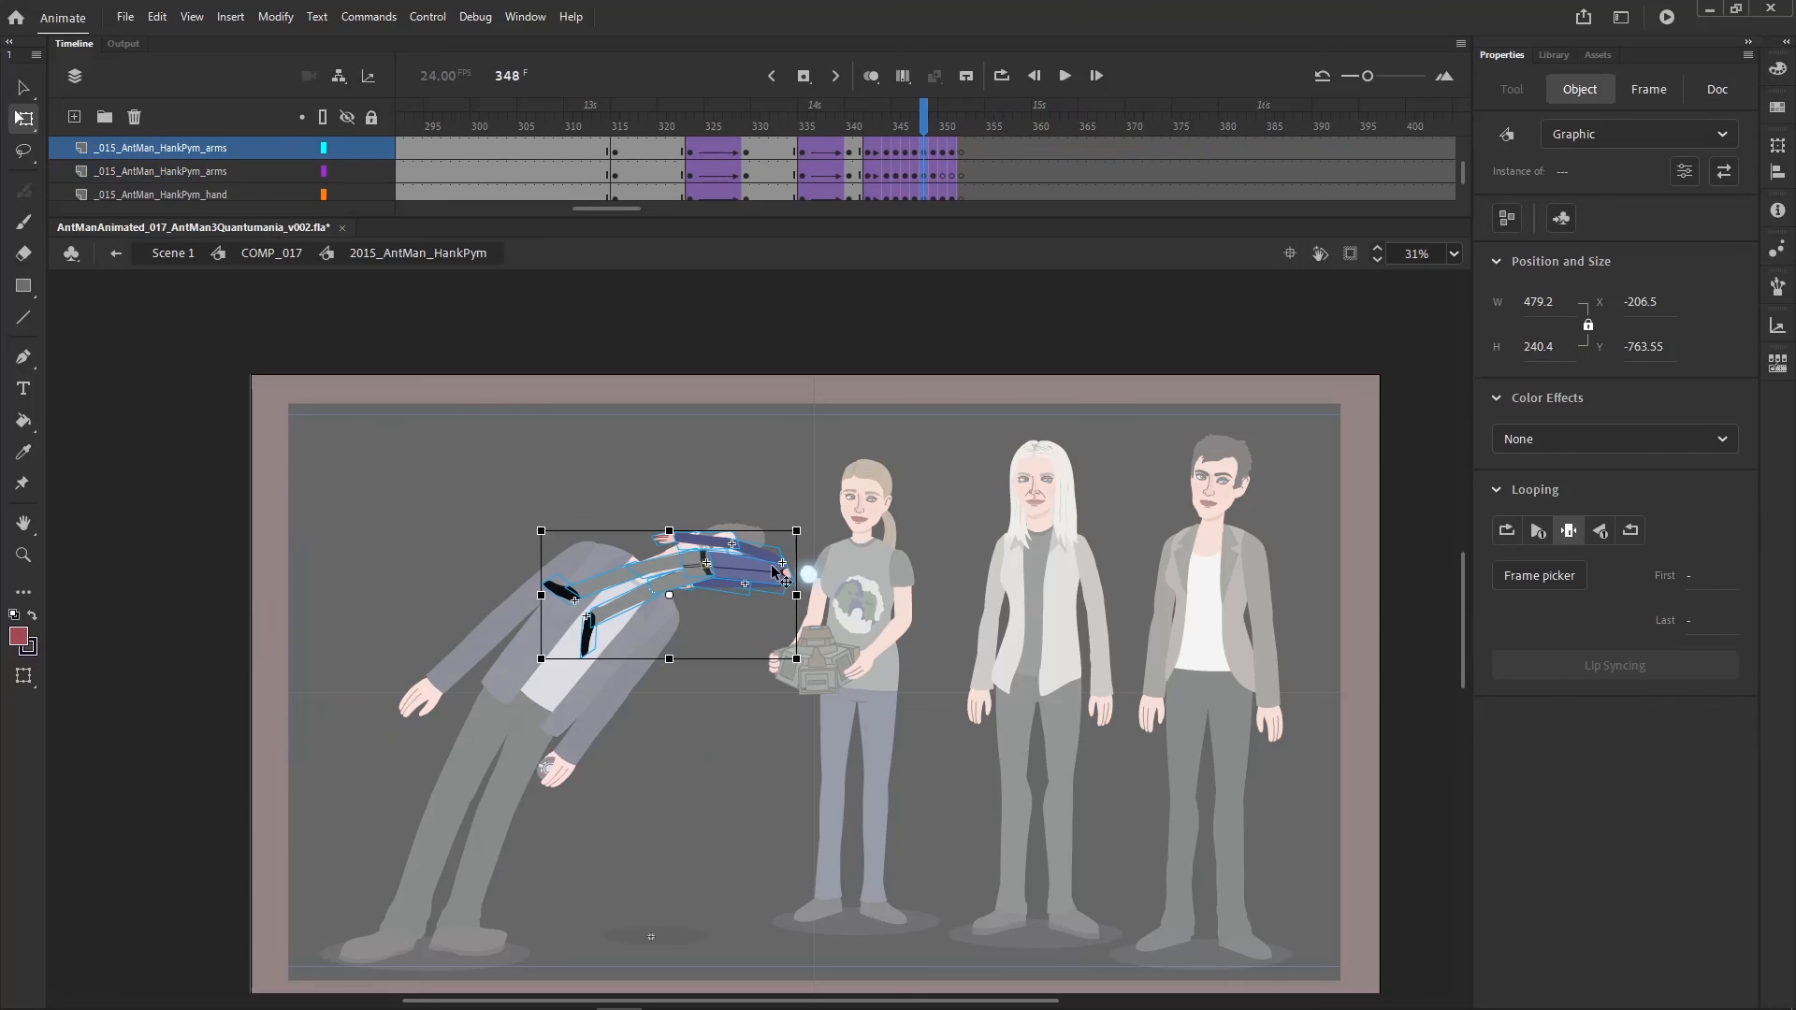
{"action": "mouse_move", "coordinate": [774, 573]}
{"action": "left_mouse_down"}
{"action": "mouse_move", "coordinate": [803, 532]}
{"action": "mouse_move", "coordinate": [778, 529]}
{"action": "mouse_move", "coordinate": [767, 569]}
{"action": "left_mouse_up"}
{"action": "left_click", "coordinate": [971, 533]}
{"action": "key", "text": "period"}
{"action": "key", "text": "period"}
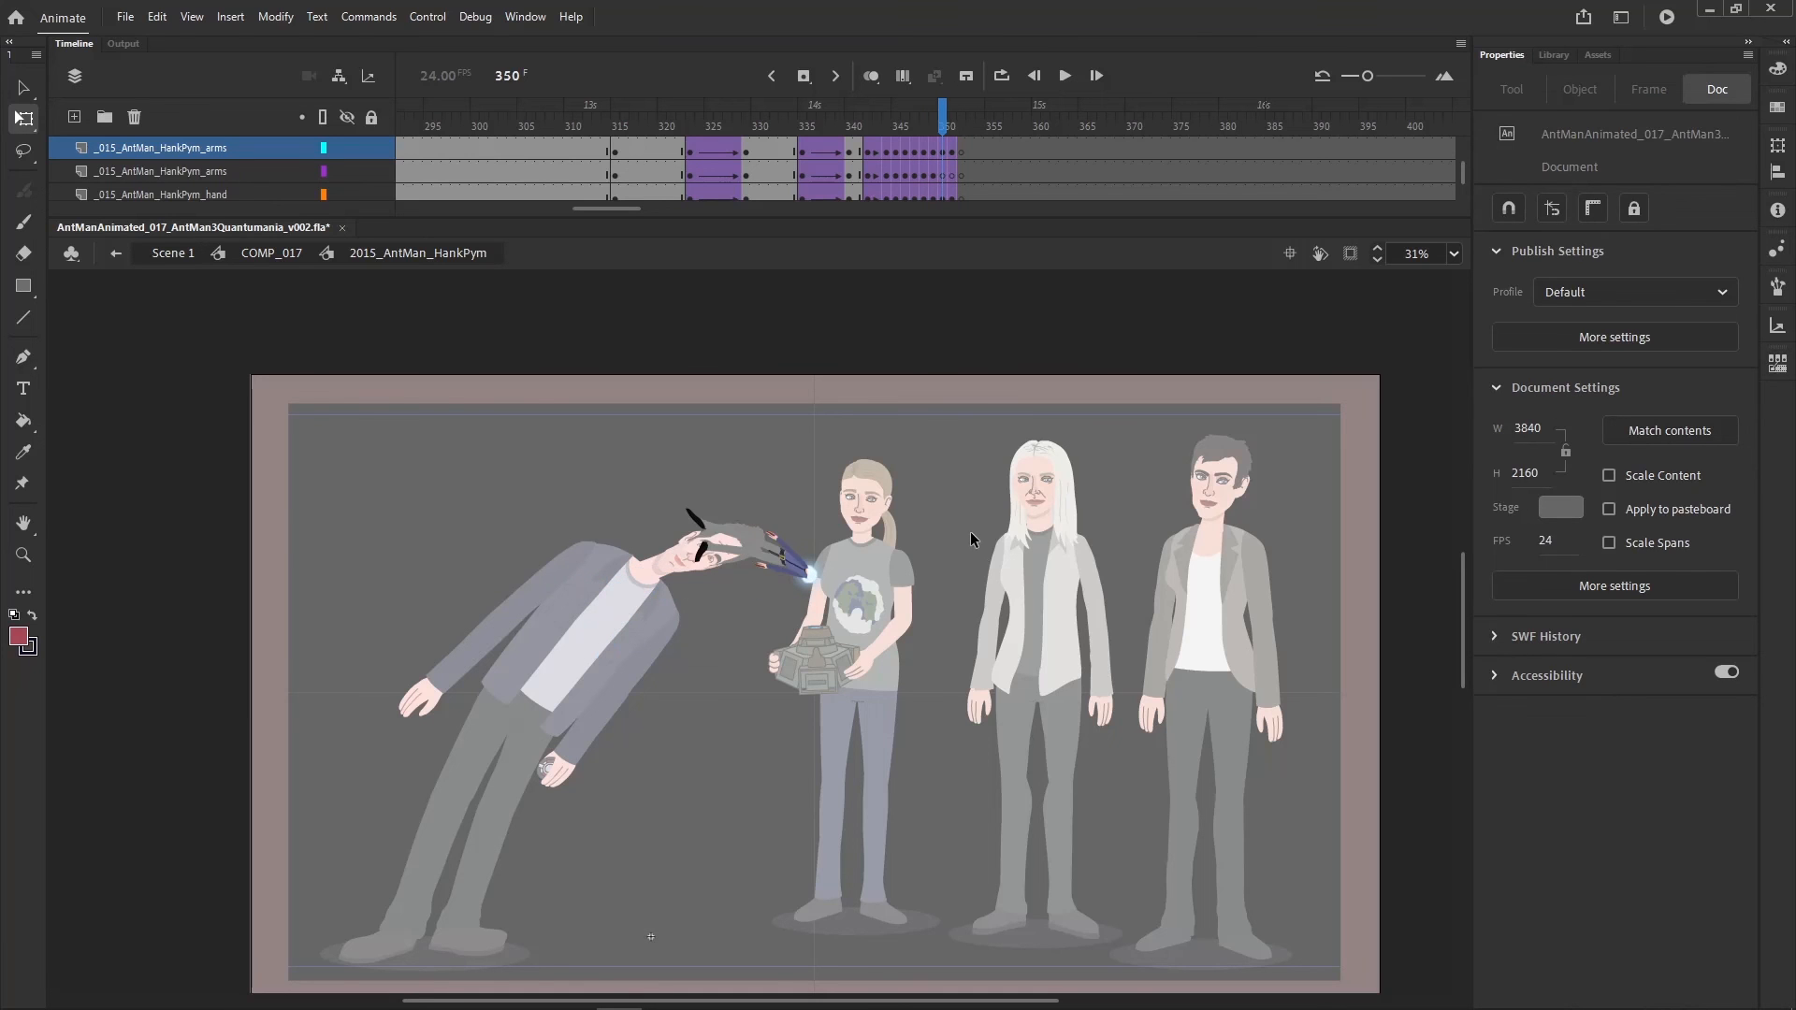
- Return to COMP_017 and step frame by frame from 347 to 357 to examine the characters being sucked into the orb
{"action": "double_click", "coordinate": [945, 445]}
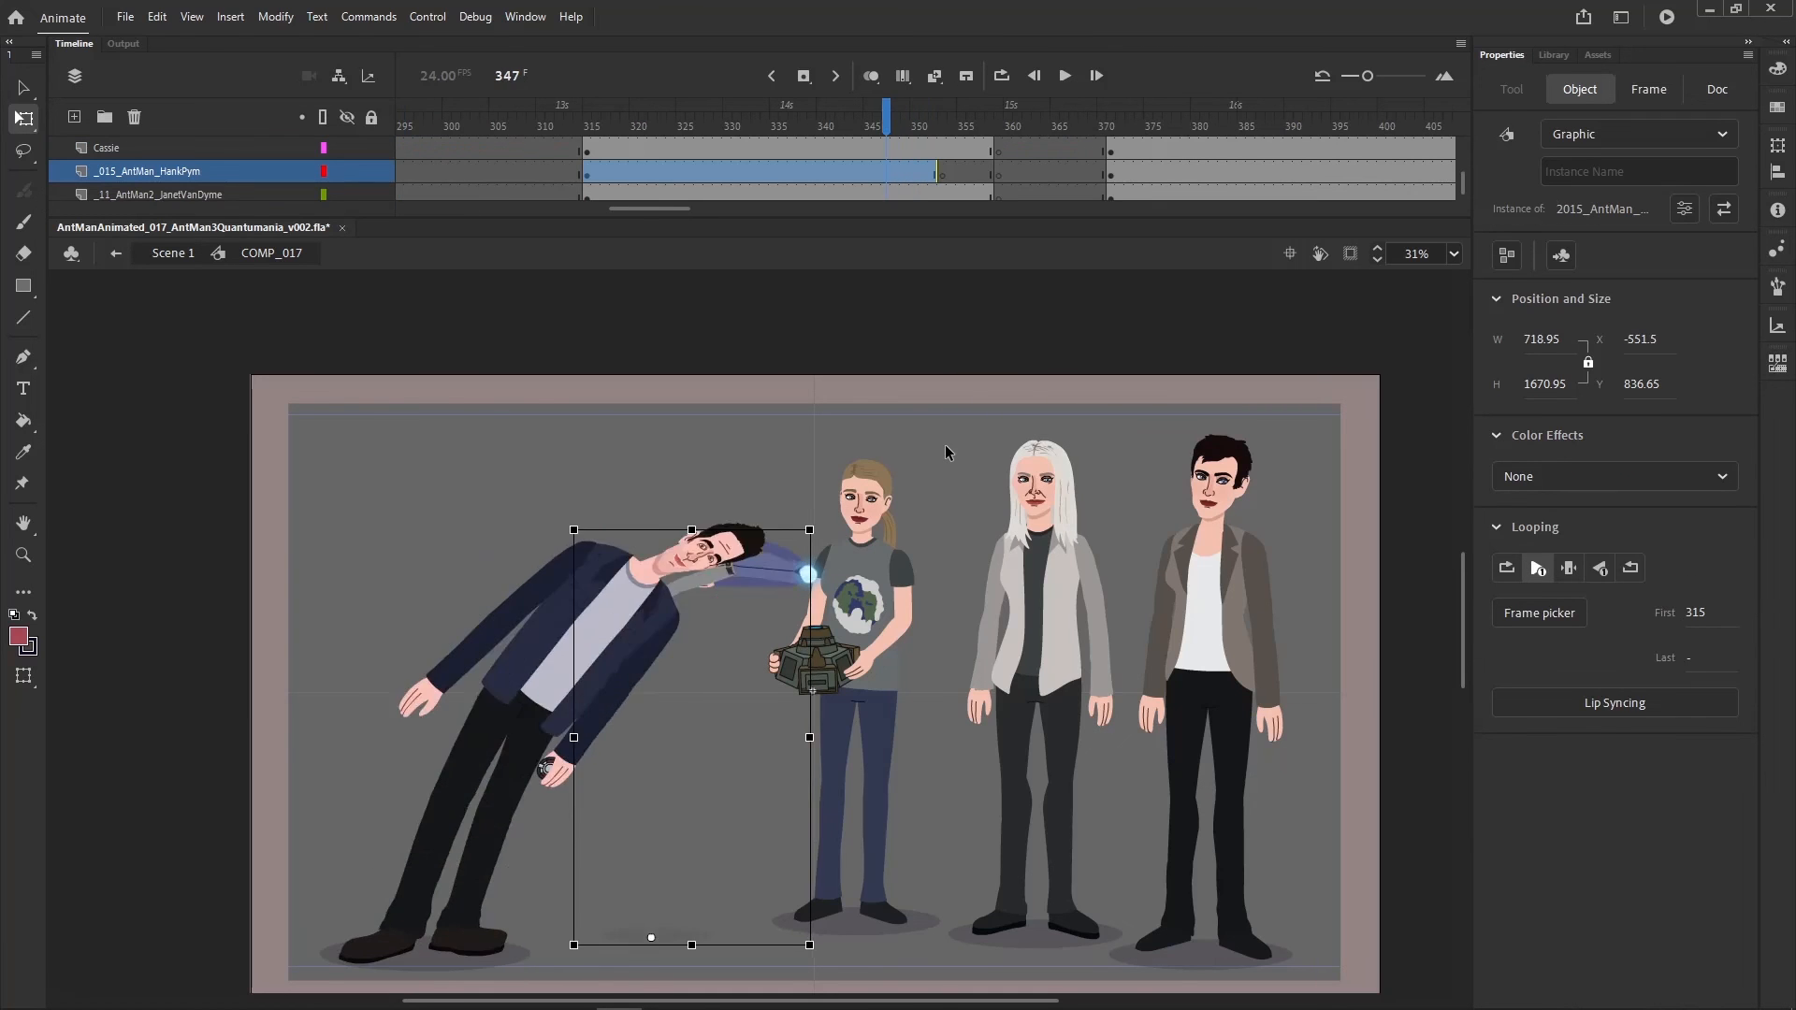
{"action": "key", "text": "period"}
{"action": "key", "text": "period"}
{"action": "key", "text": "period"}
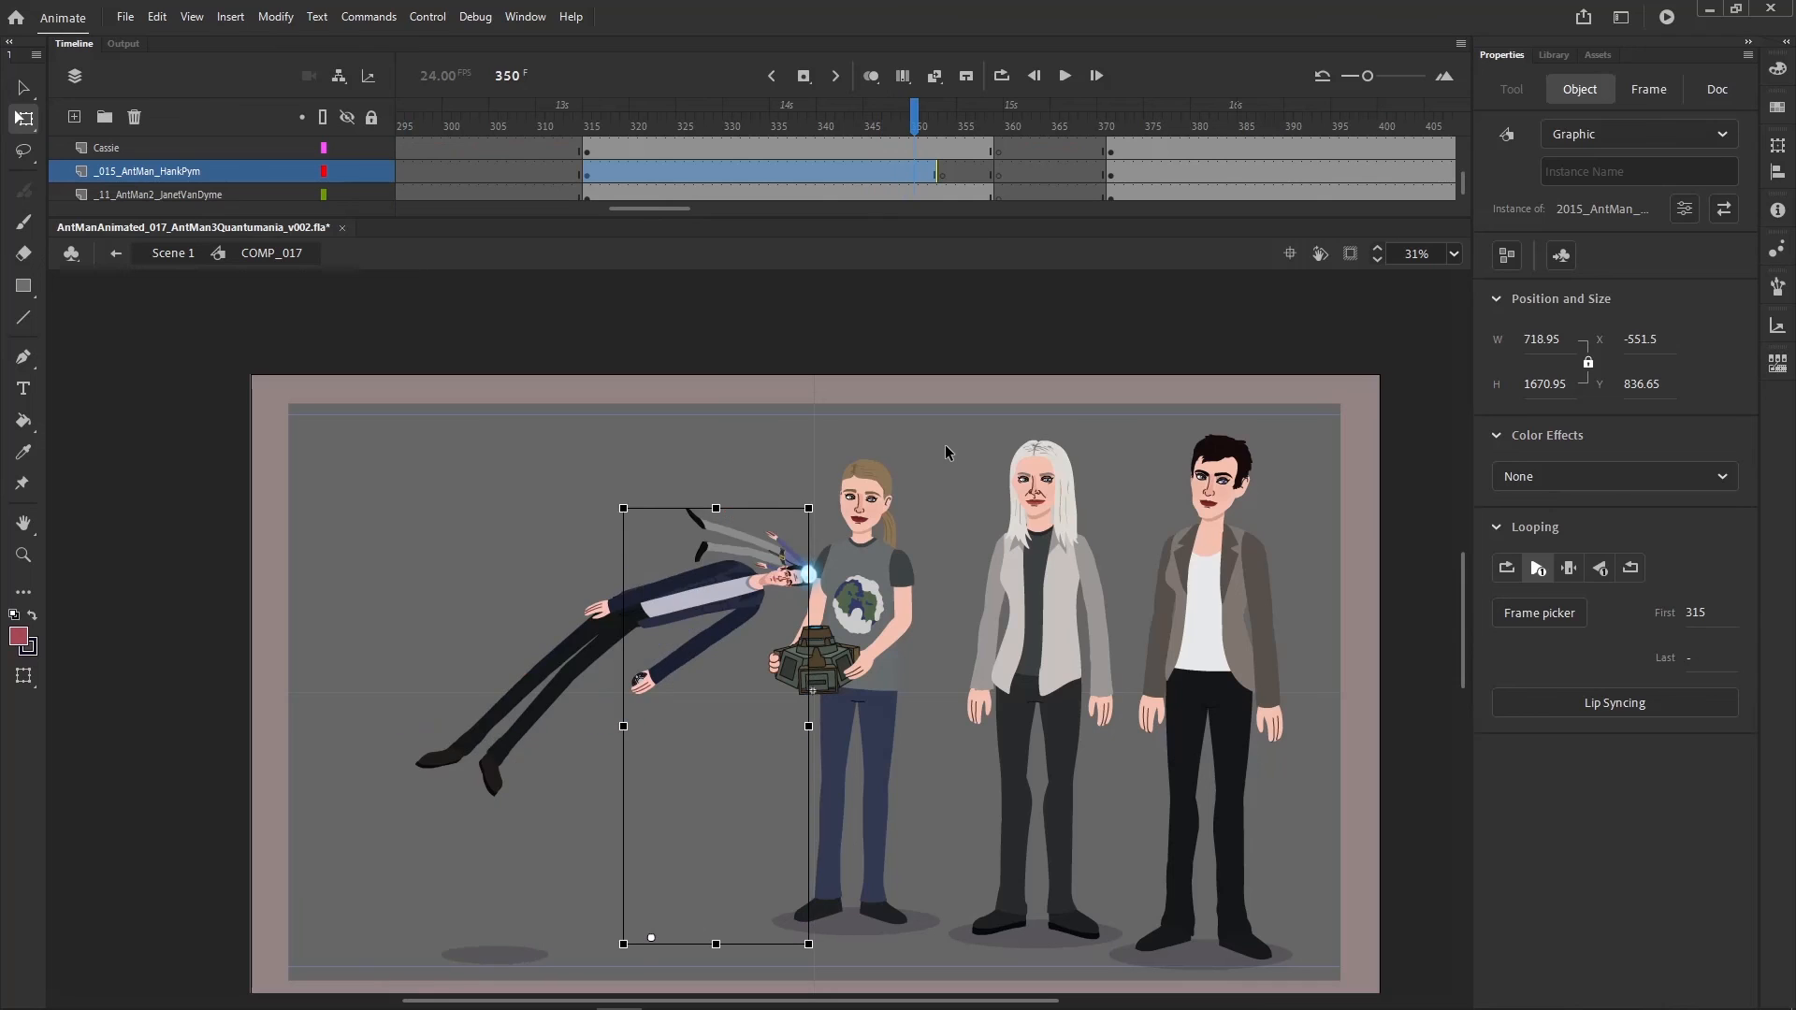
{"action": "key", "text": "period"}
{"action": "key", "text": "period"}
{"action": "left_click", "coordinate": [945, 446]}
{"action": "key", "text": "period"}
{"action": "key", "text": "period"}
{"action": "key", "text": "period"}
{"action": "key", "text": "period"}
{"action": "key", "text": "period"}
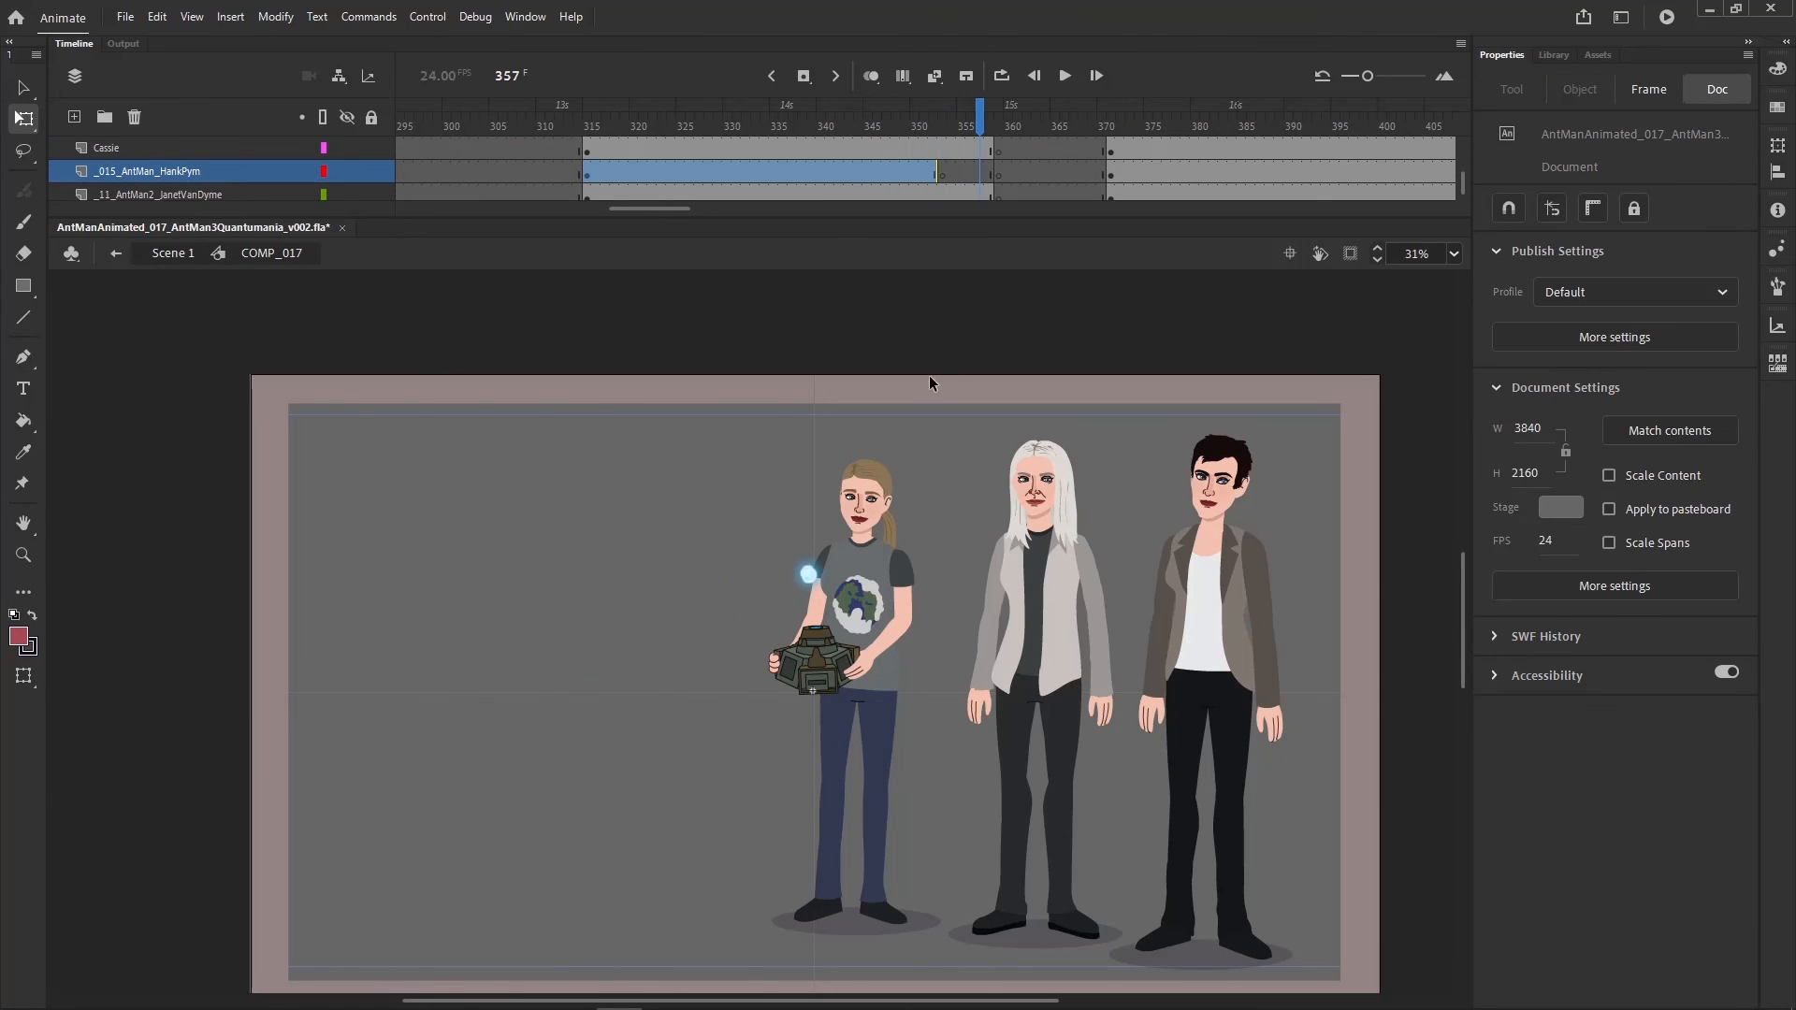
- Save the animation document, leaving the playhead at frame 334
{"action": "left_click", "coordinate": [718, 131]}
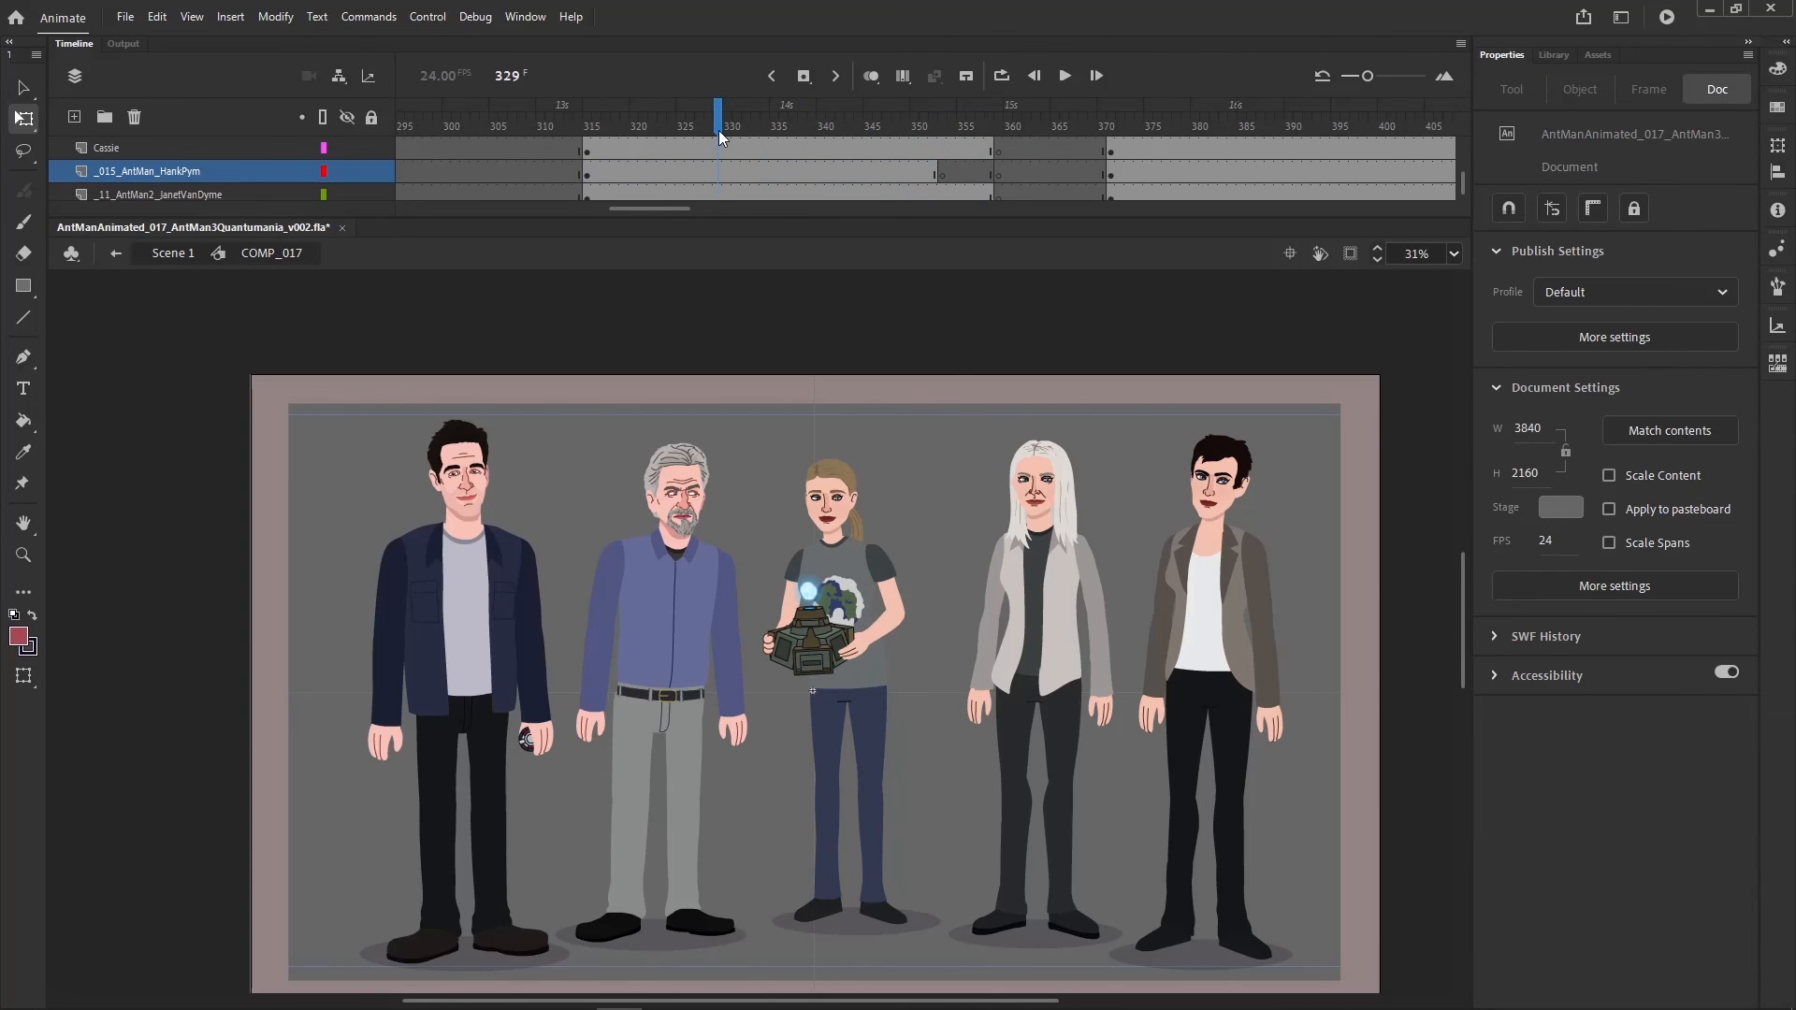
{"action": "key", "text": "ctrl+s"}
{"action": "left_click", "coordinate": [762, 127]}
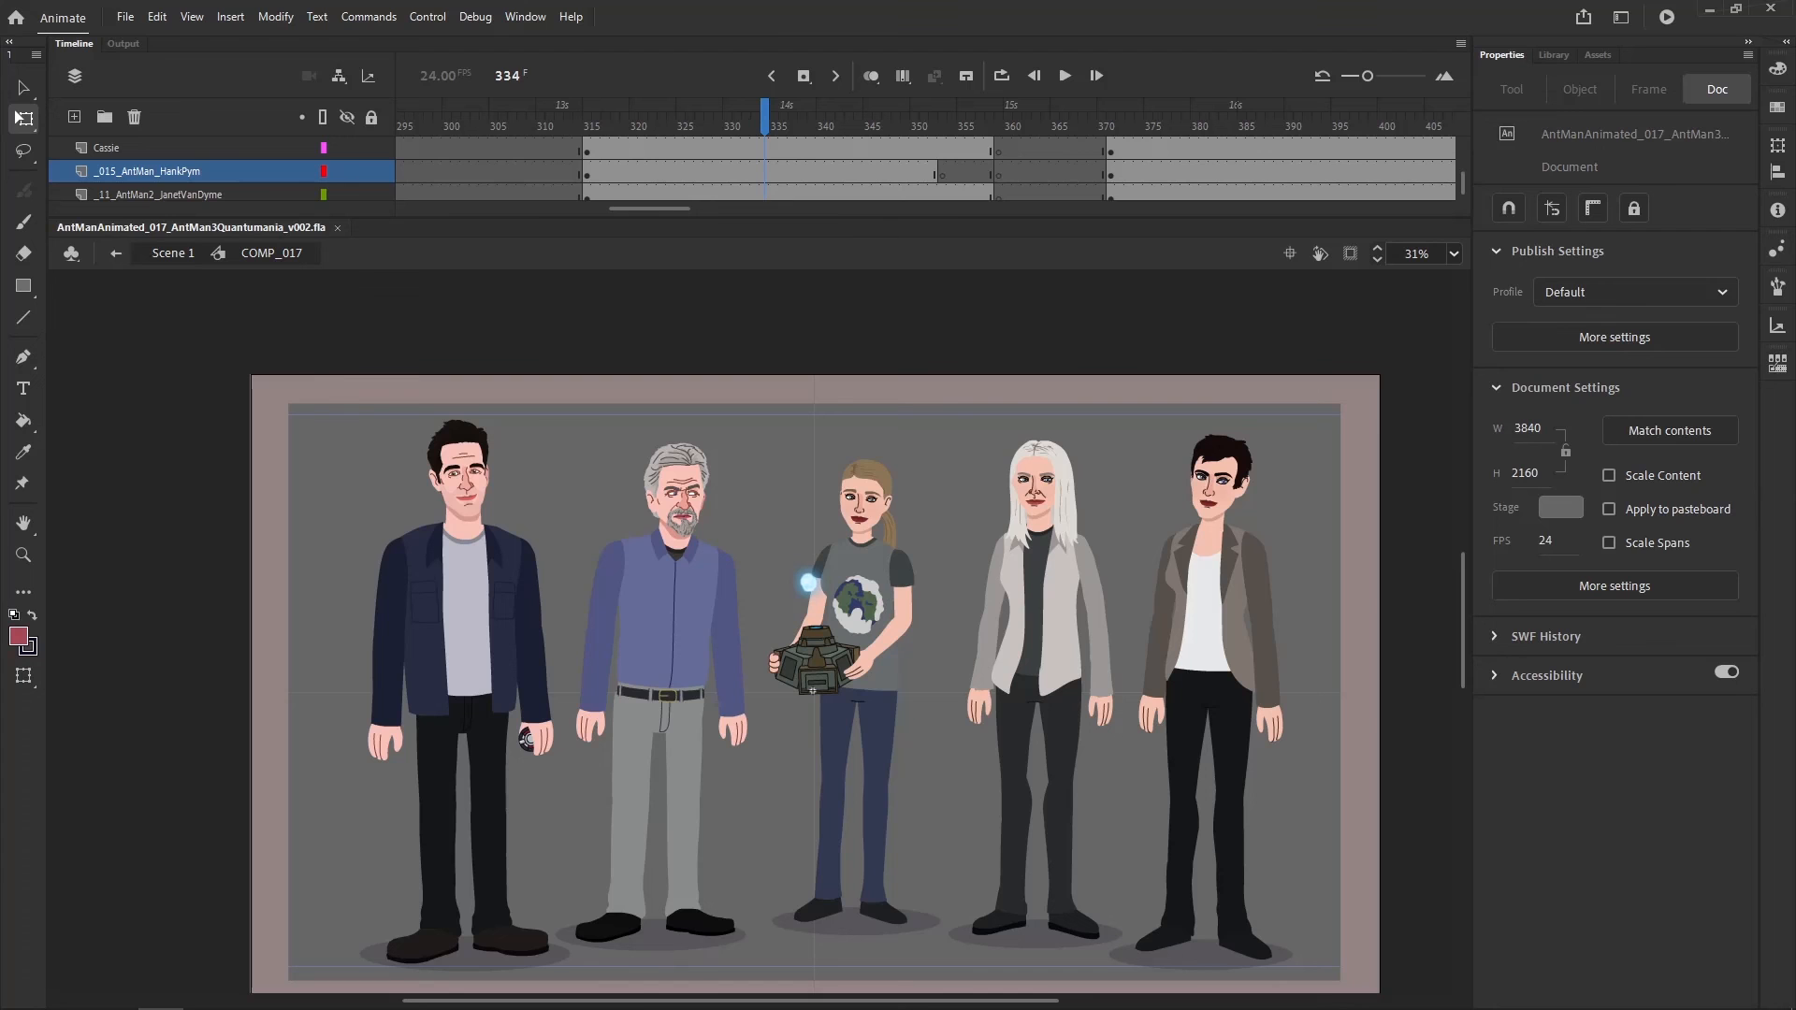
- Switch to Chrome and open the Tell It Animated page on Patreon
{"action": "key", "text": "alt+Tab"}
{"action": "double_click", "coordinate": [640, 245]}
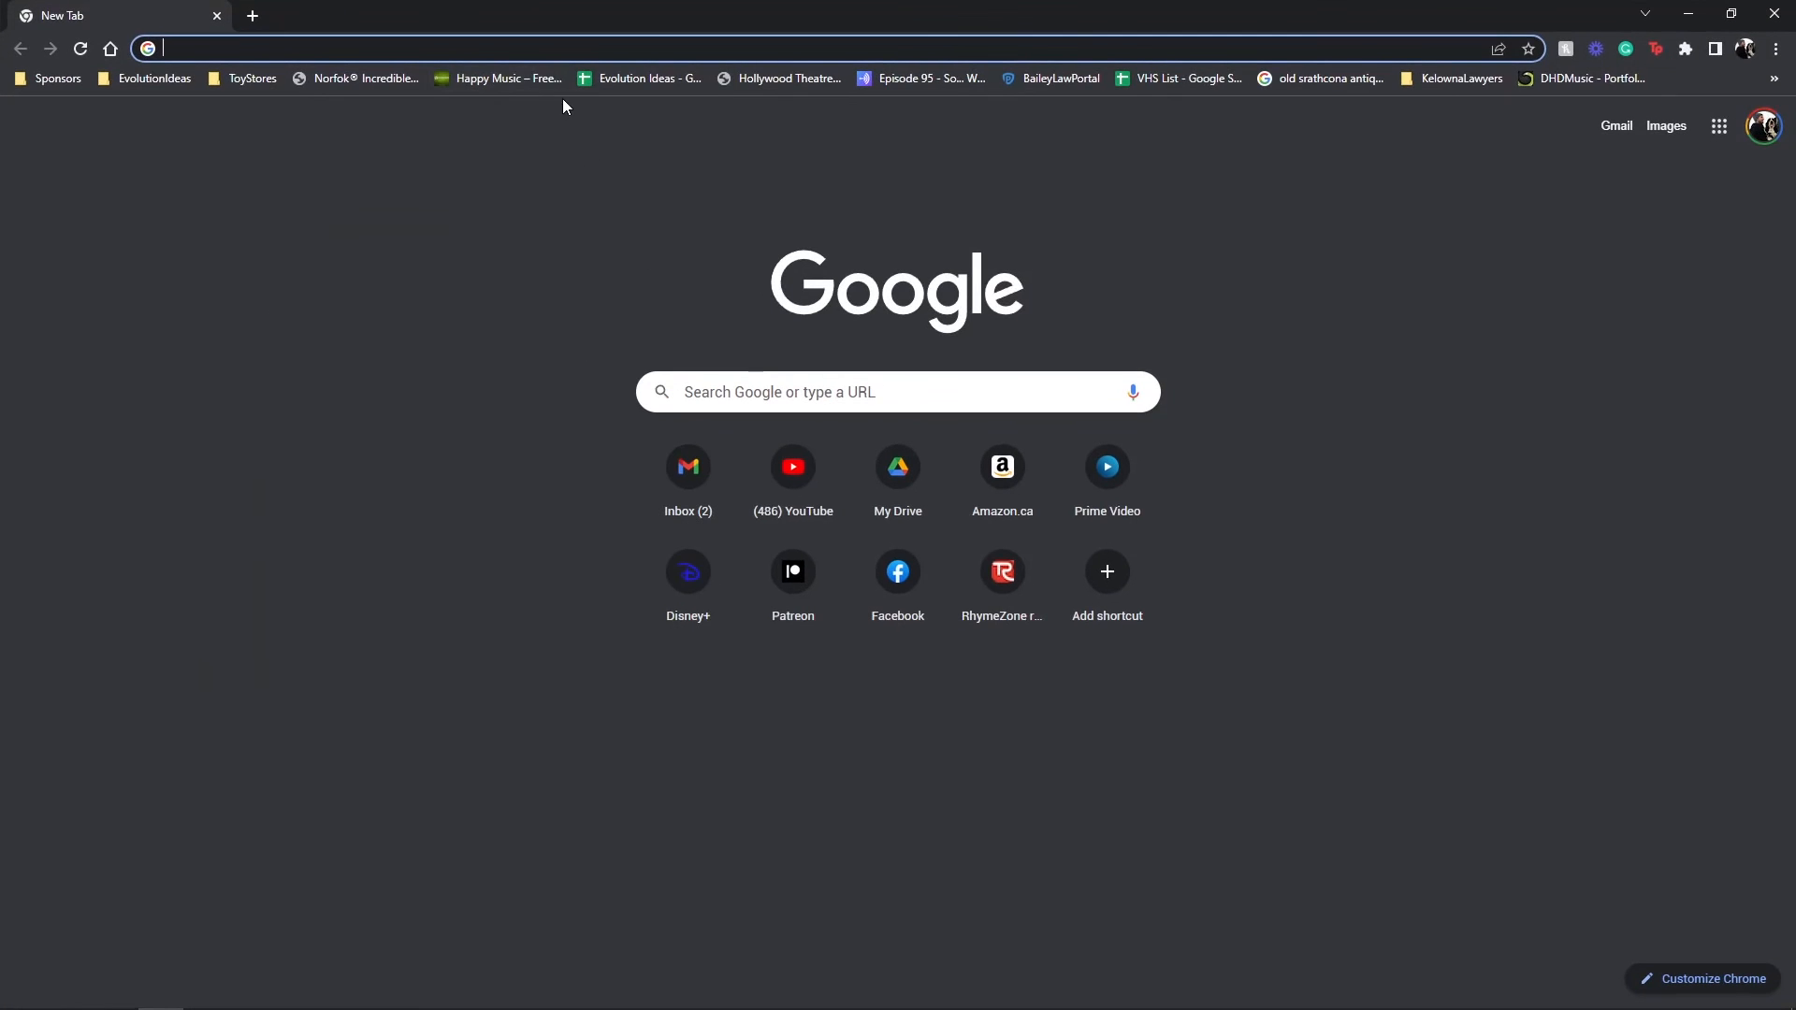
{"action": "type", "text": "patreon"}
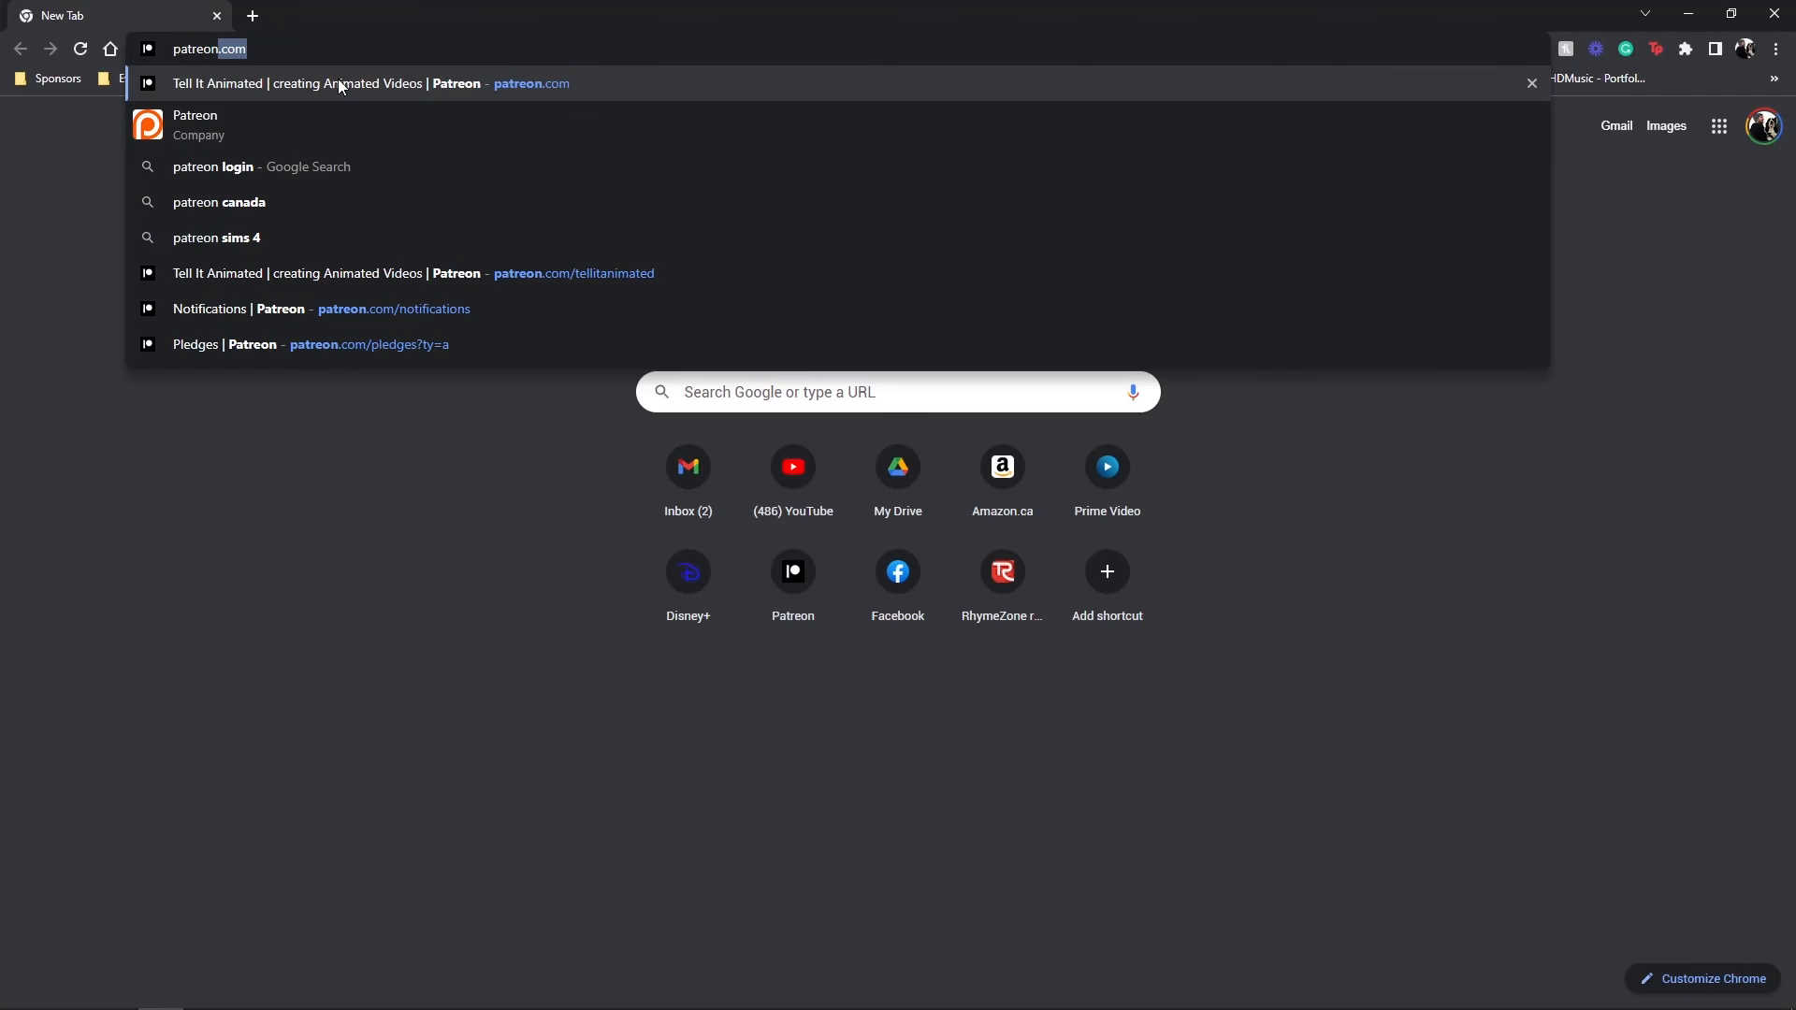
{"action": "left_click", "coordinate": [339, 78]}
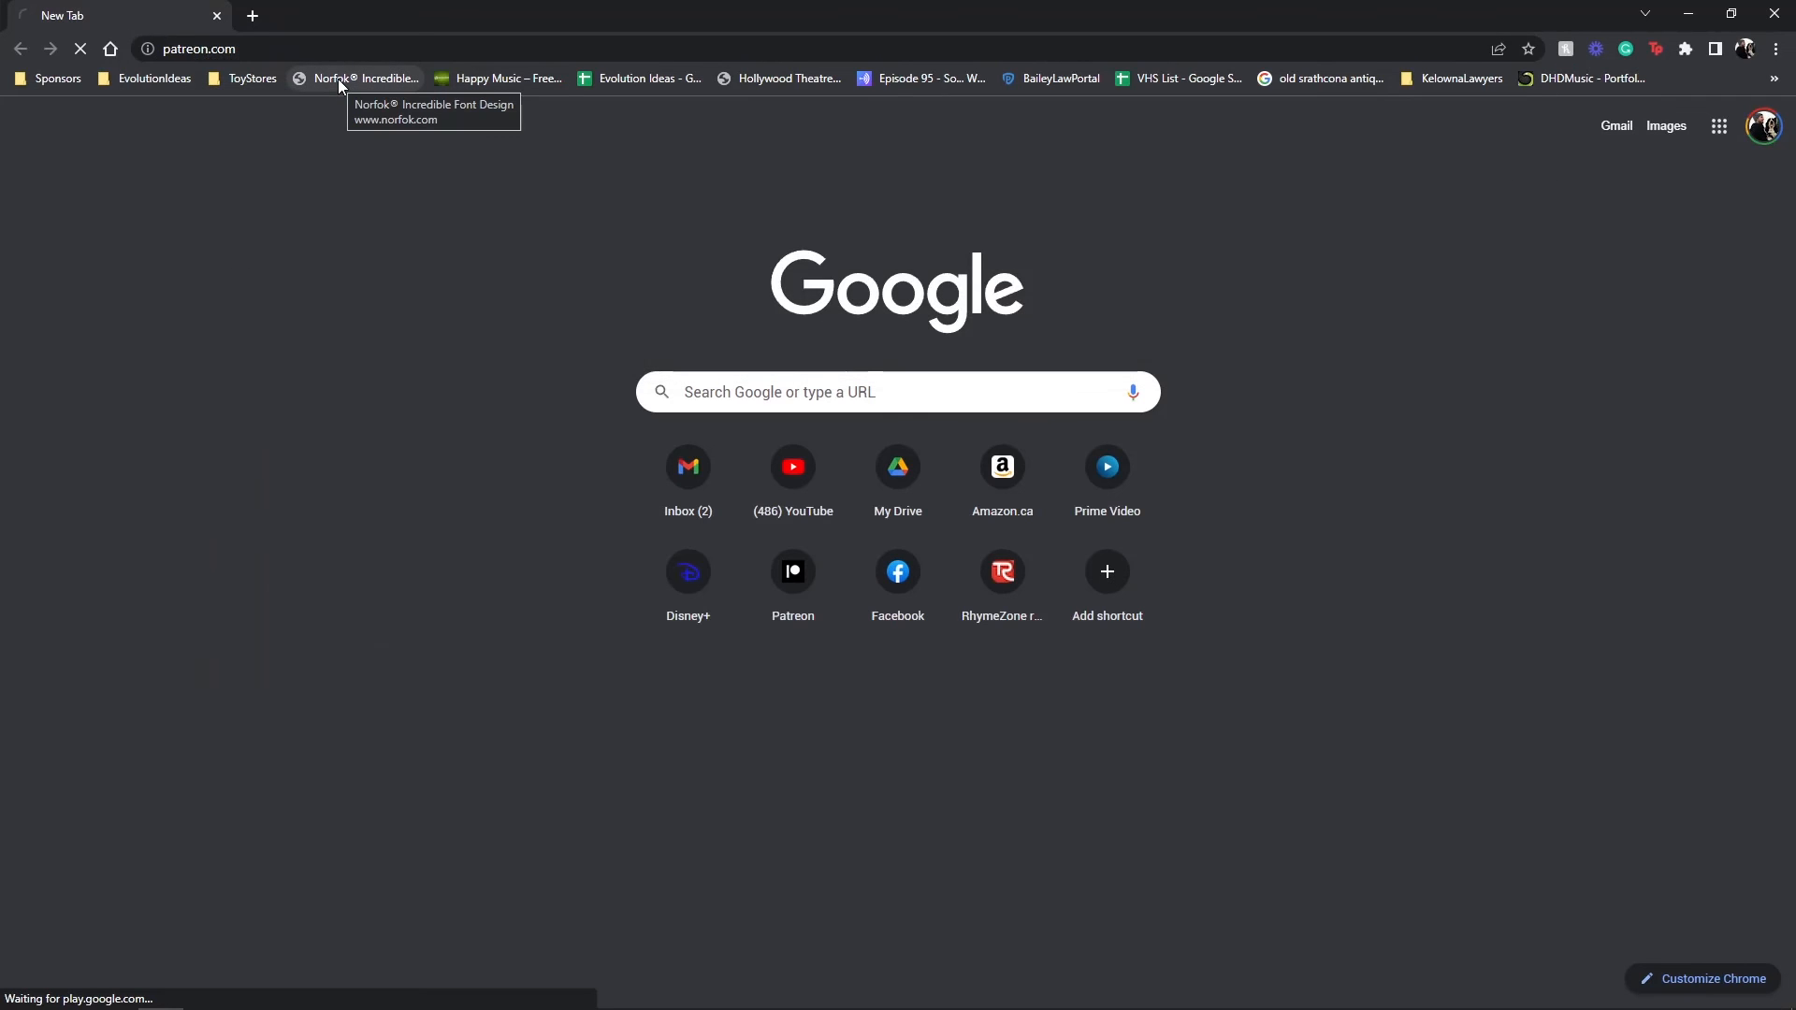
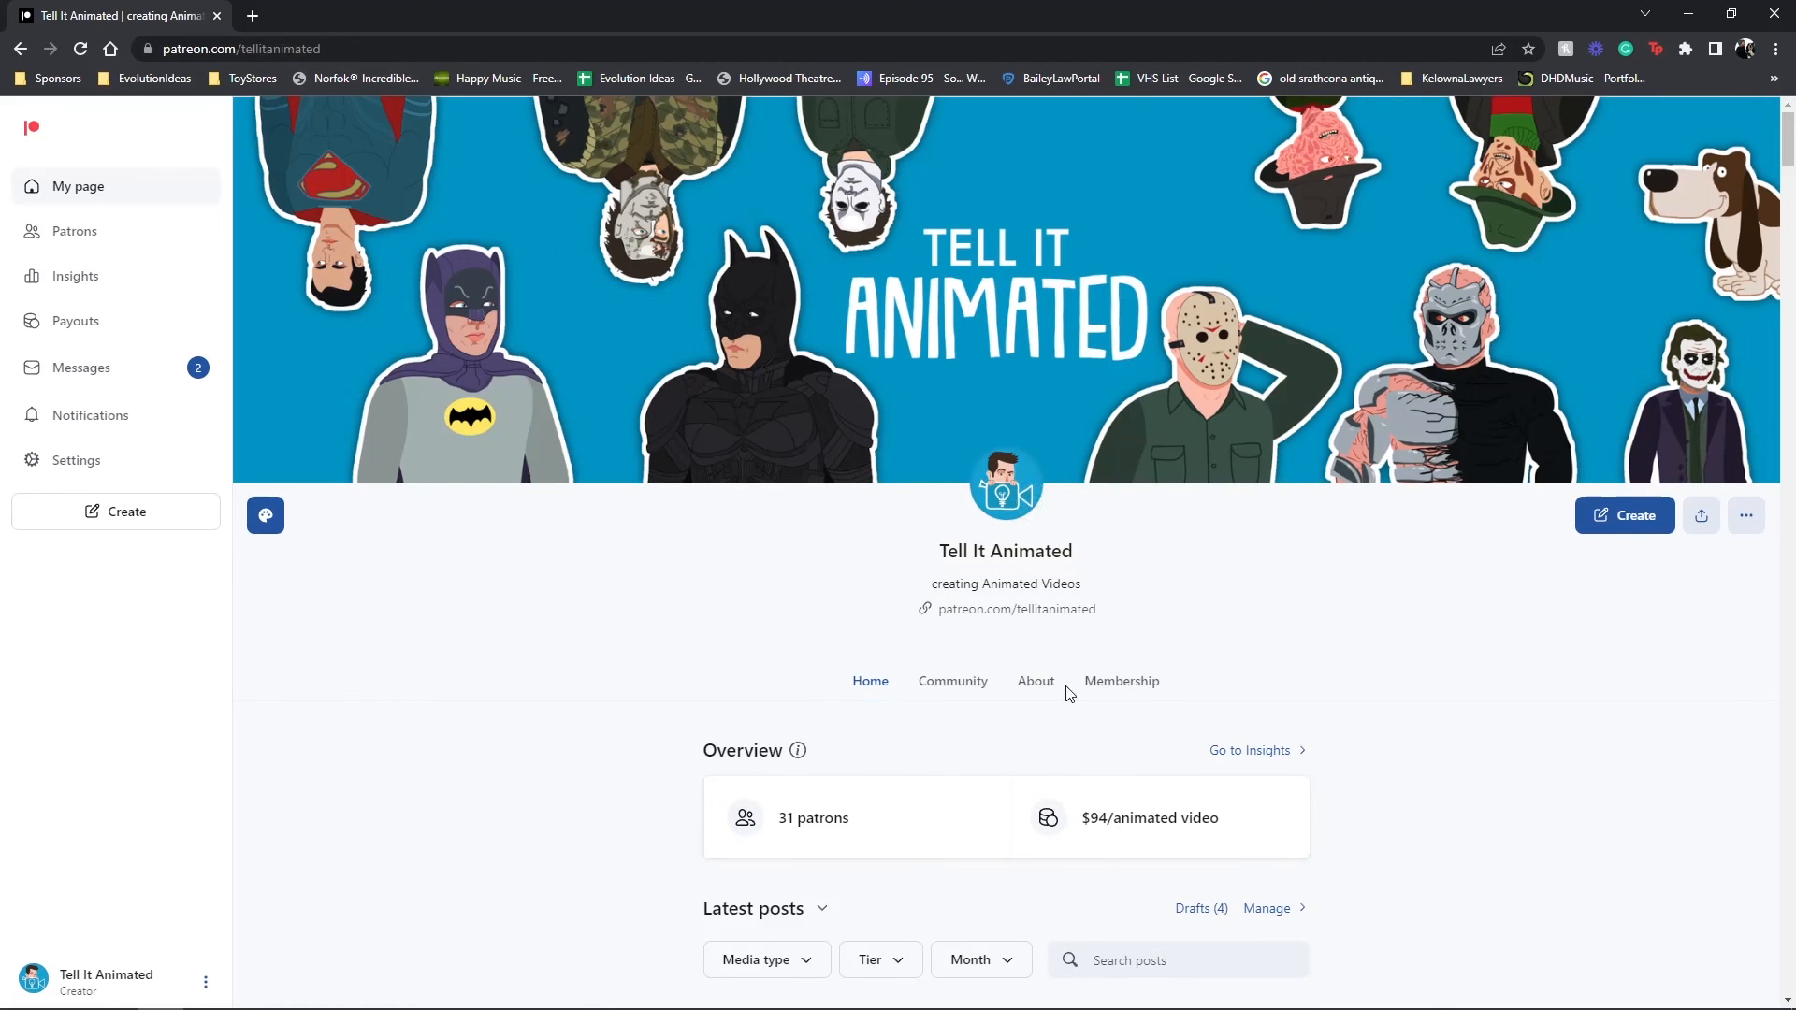
- Open the page's membership section and look through all the membership tiers down to Animation Model Downloads
{"action": "left_click", "coordinate": [1154, 693]}
{"action": "scroll", "coordinate": [1126, 551], "scroll_direction": "down", "scroll_amount": 3}
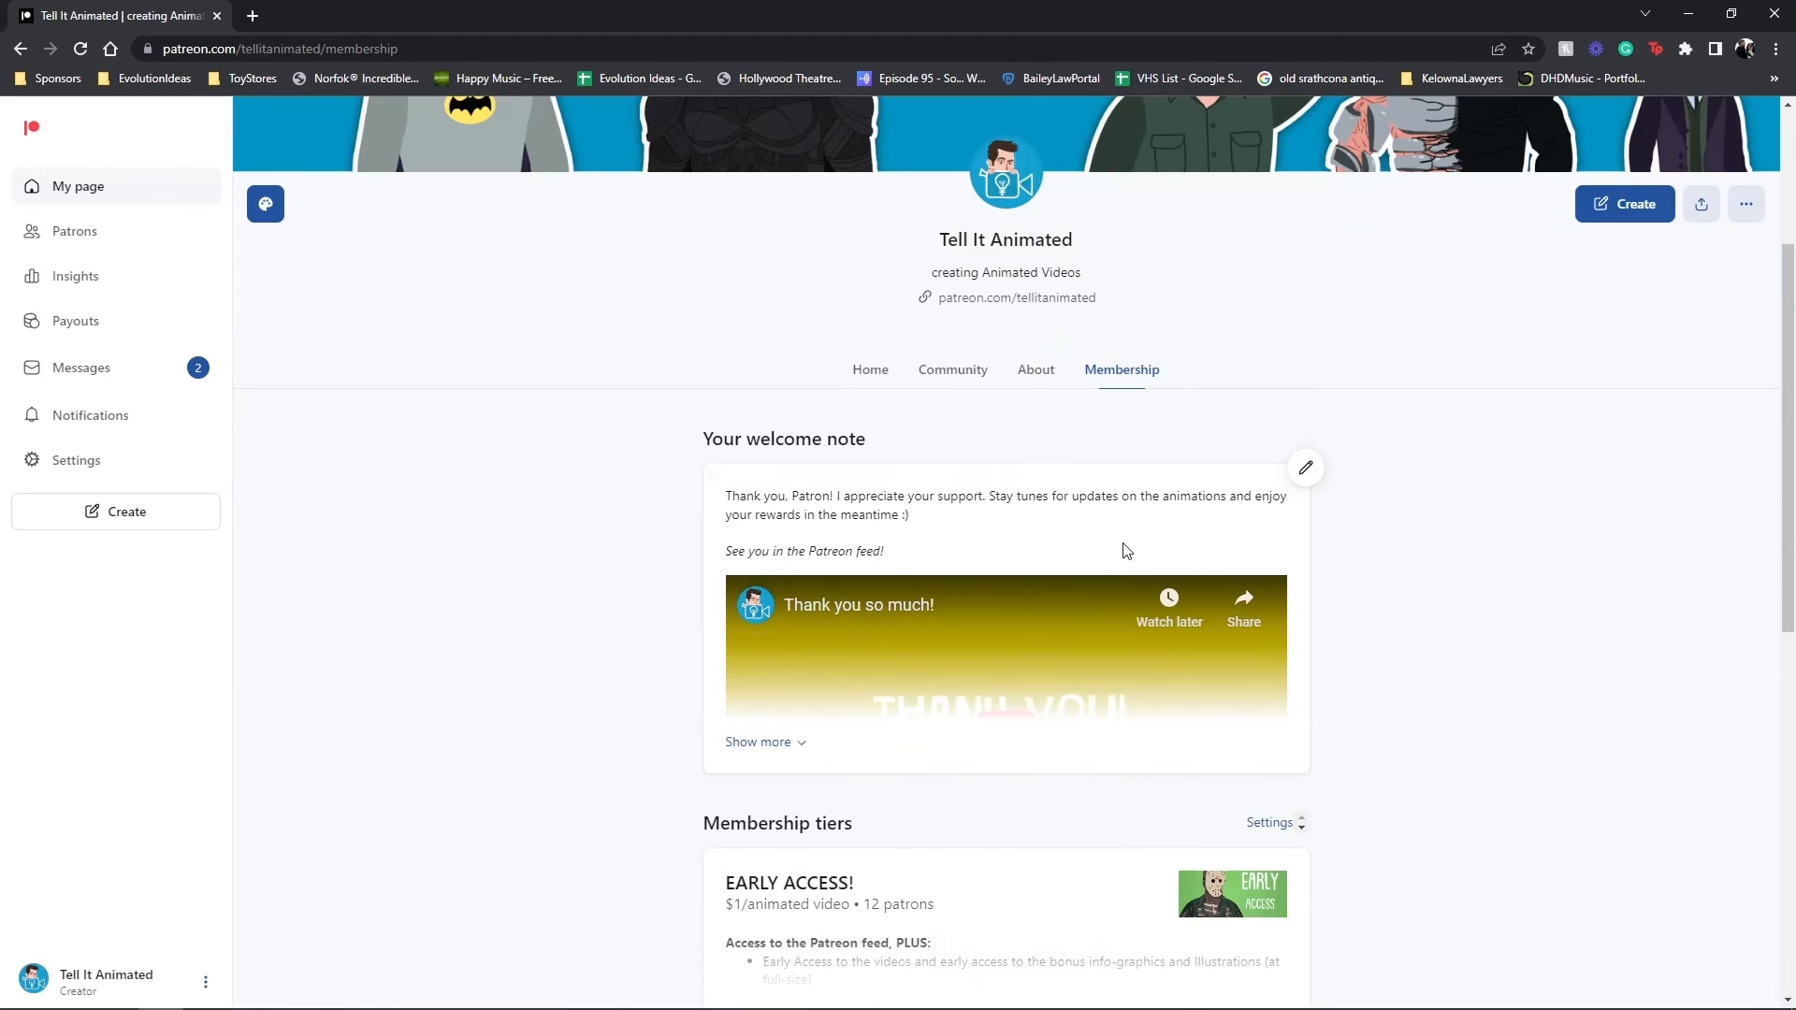
{"action": "scroll", "coordinate": [1314, 505], "scroll_direction": "up", "scroll_amount": 1}
{"action": "scroll", "coordinate": [1347, 516], "scroll_direction": "down", "scroll_amount": 6}
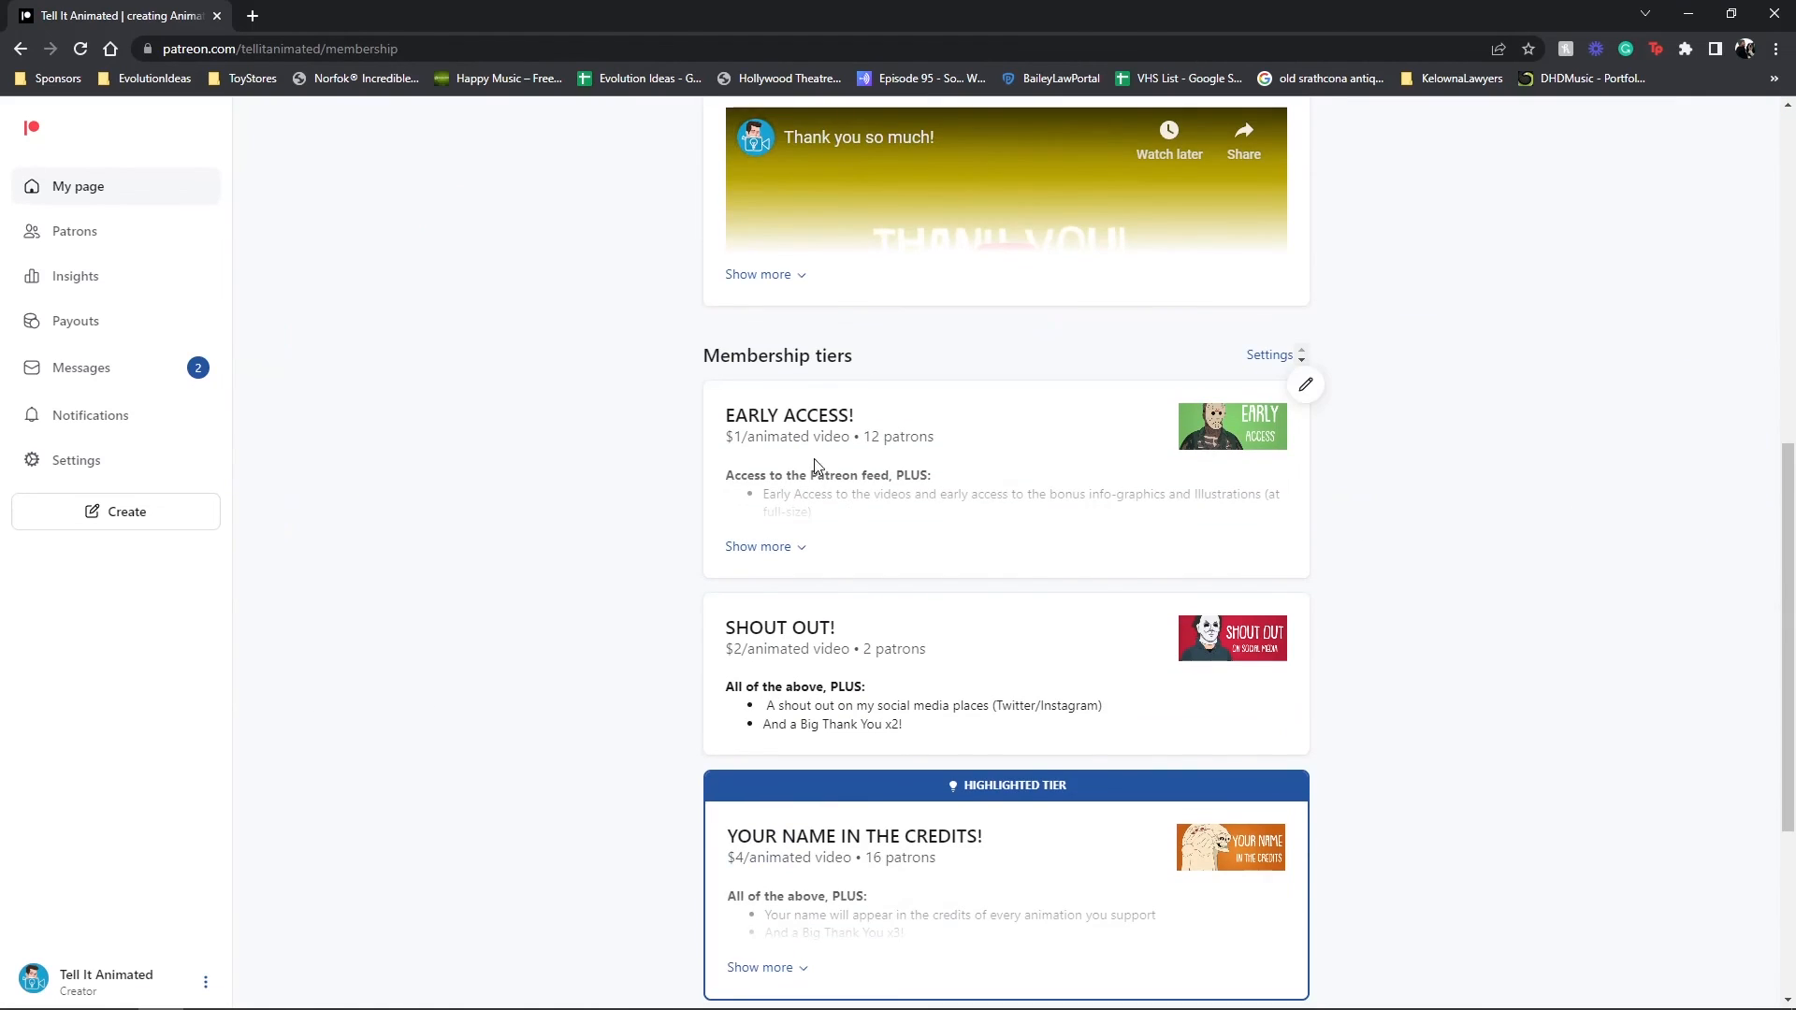
{"action": "scroll", "coordinate": [823, 458], "scroll_direction": "down", "scroll_amount": 2}
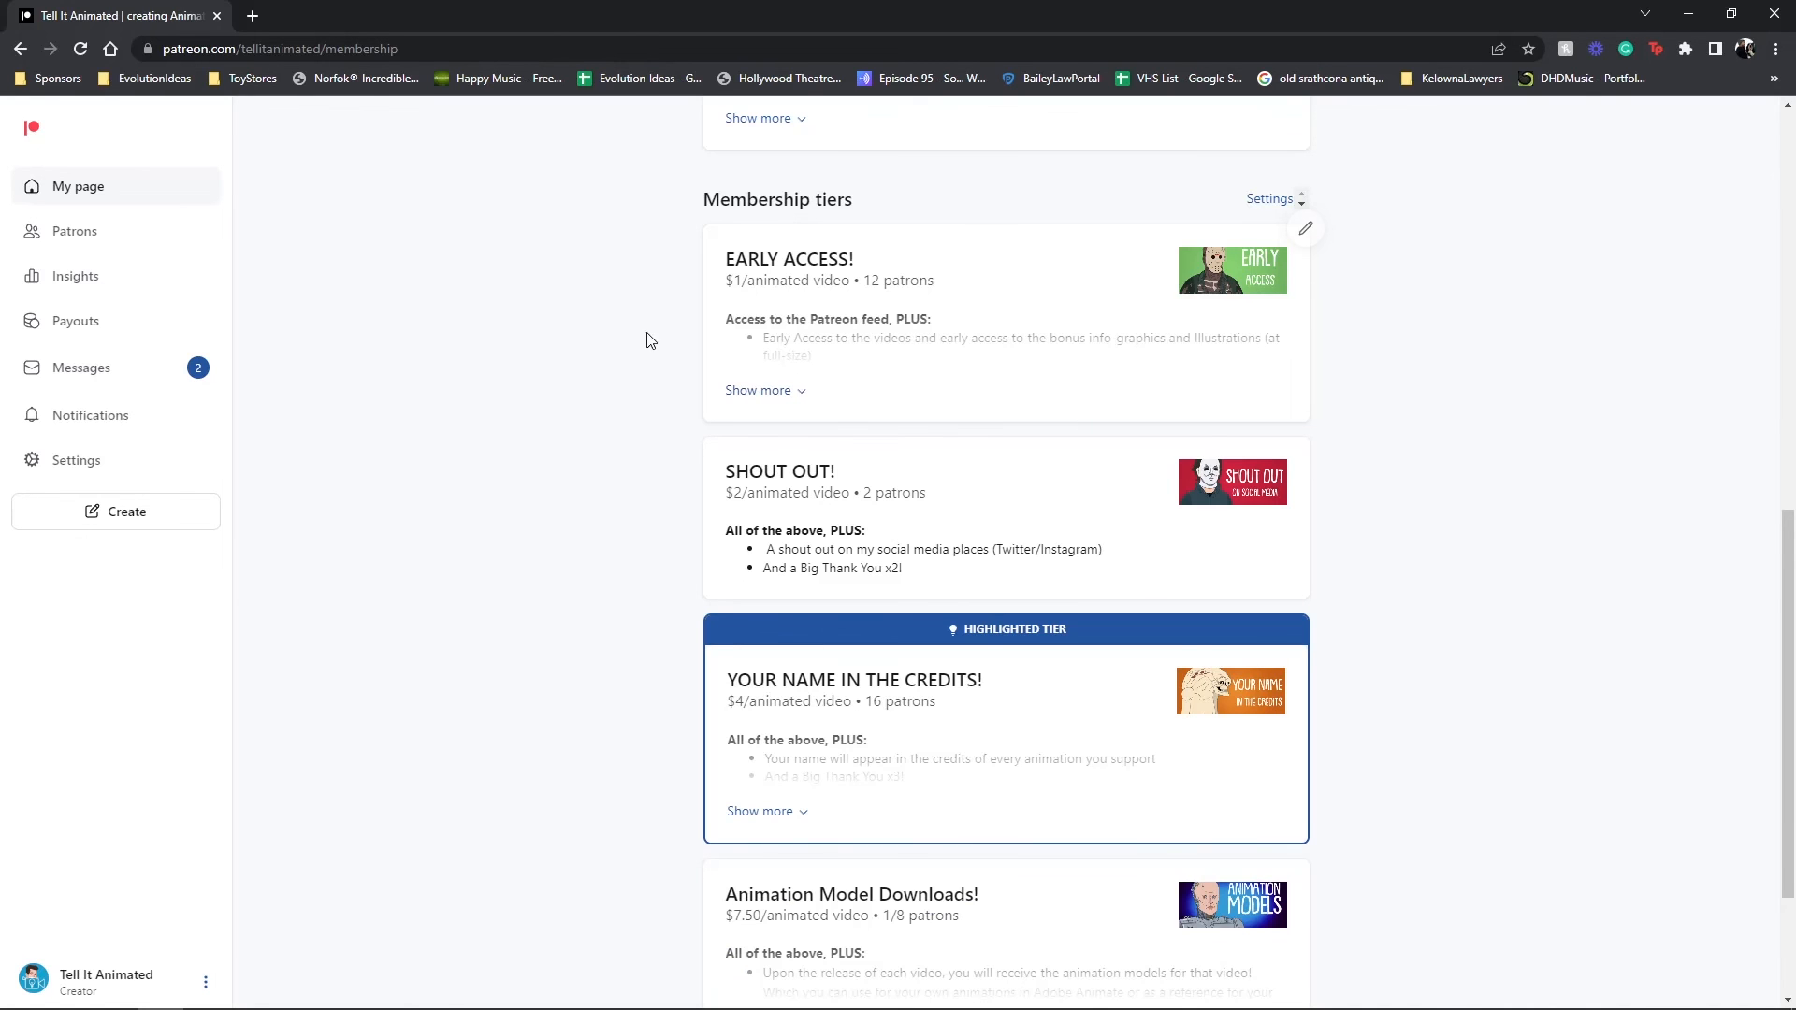
{"action": "scroll", "coordinate": [643, 323], "scroll_direction": "down", "scroll_amount": 3}
{"action": "scroll", "coordinate": [653, 326], "scroll_direction": "up", "scroll_amount": 3}
{"action": "scroll", "coordinate": [655, 421], "scroll_direction": "down", "scroll_amount": 3}
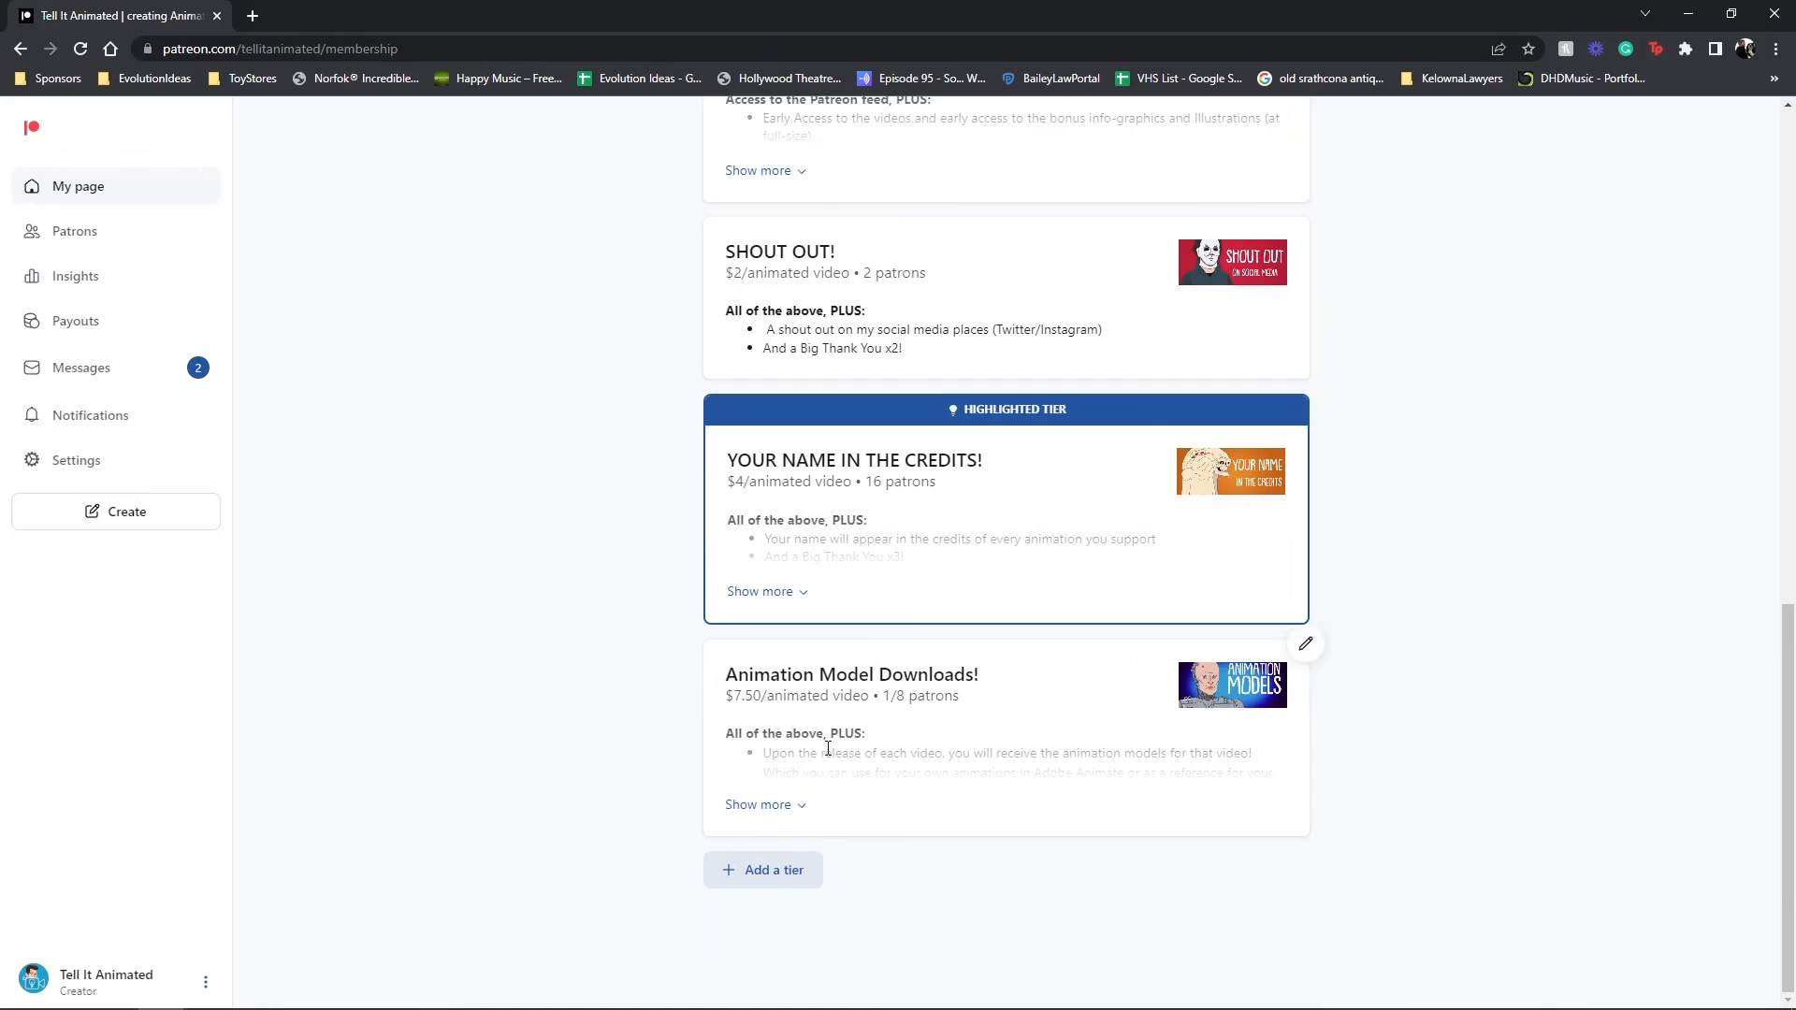
- Highlight the titles of the YOUR NAME IN THE CREDITS! and SHOUT OUT! membership tiers to point them out
{"action": "double_click", "coordinate": [924, 460]}
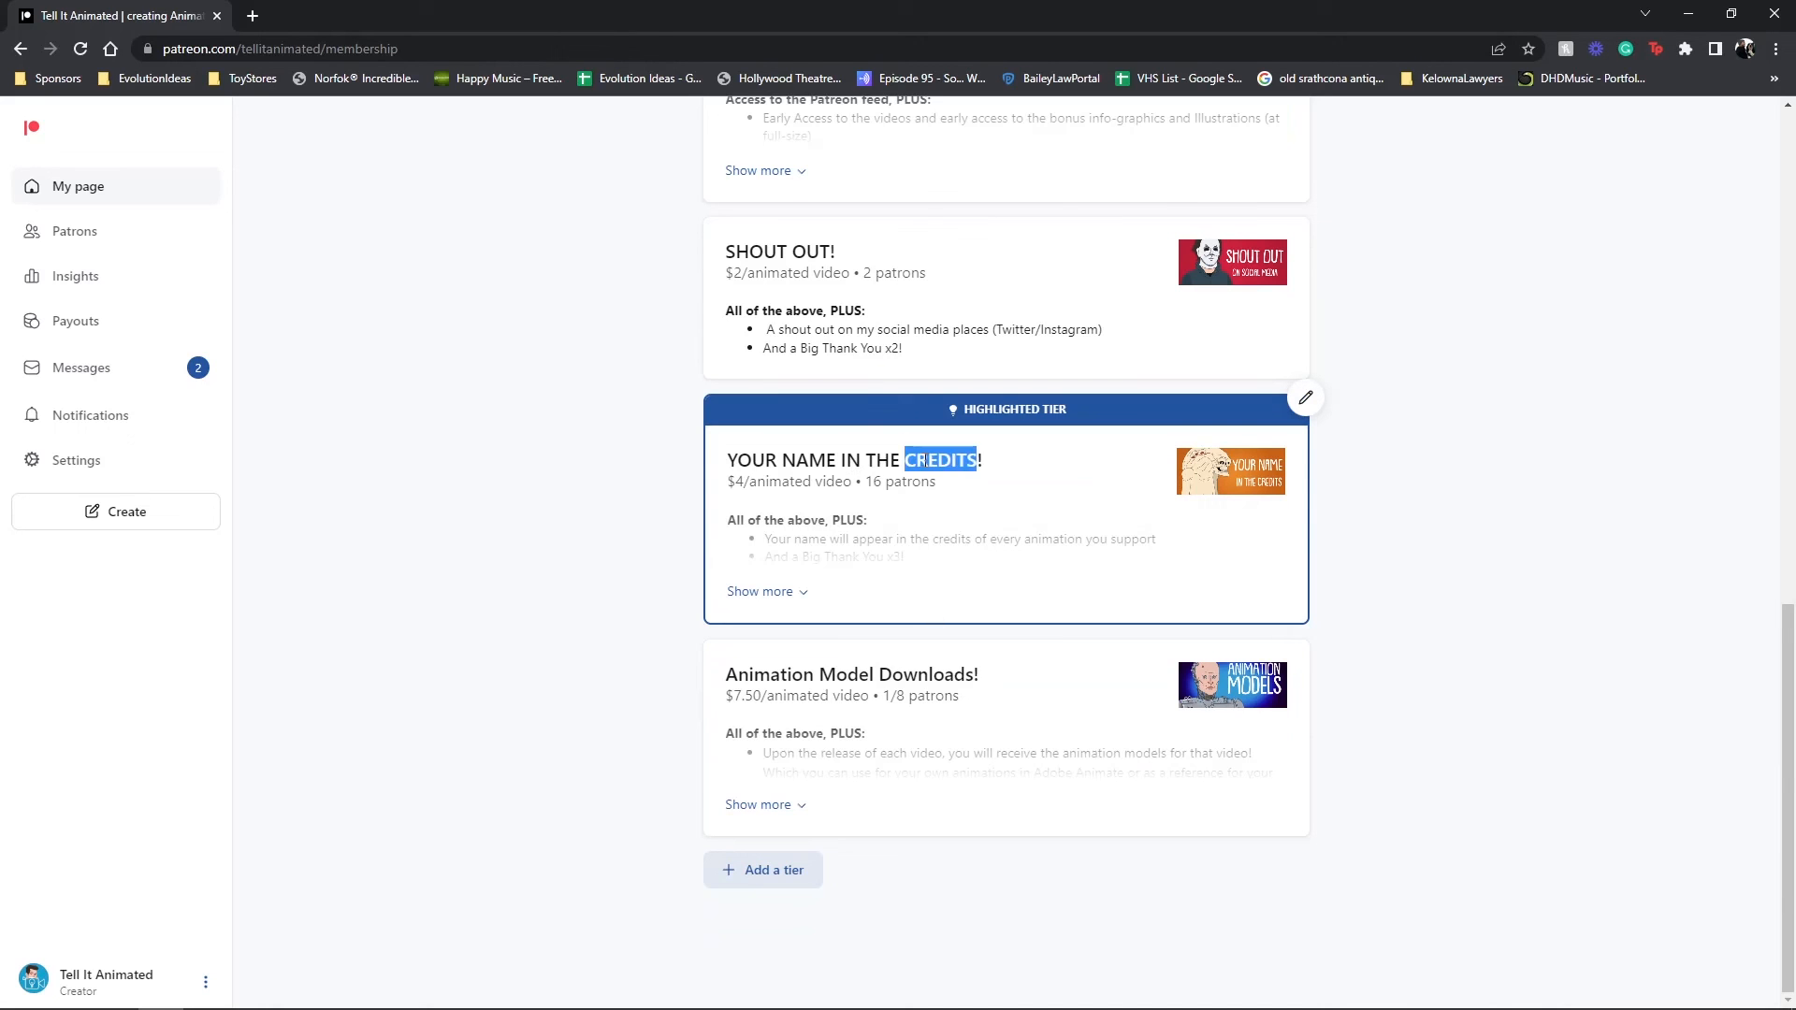
{"action": "left_click", "coordinate": [861, 478]}
{"action": "triple_click", "coordinate": [885, 462]}
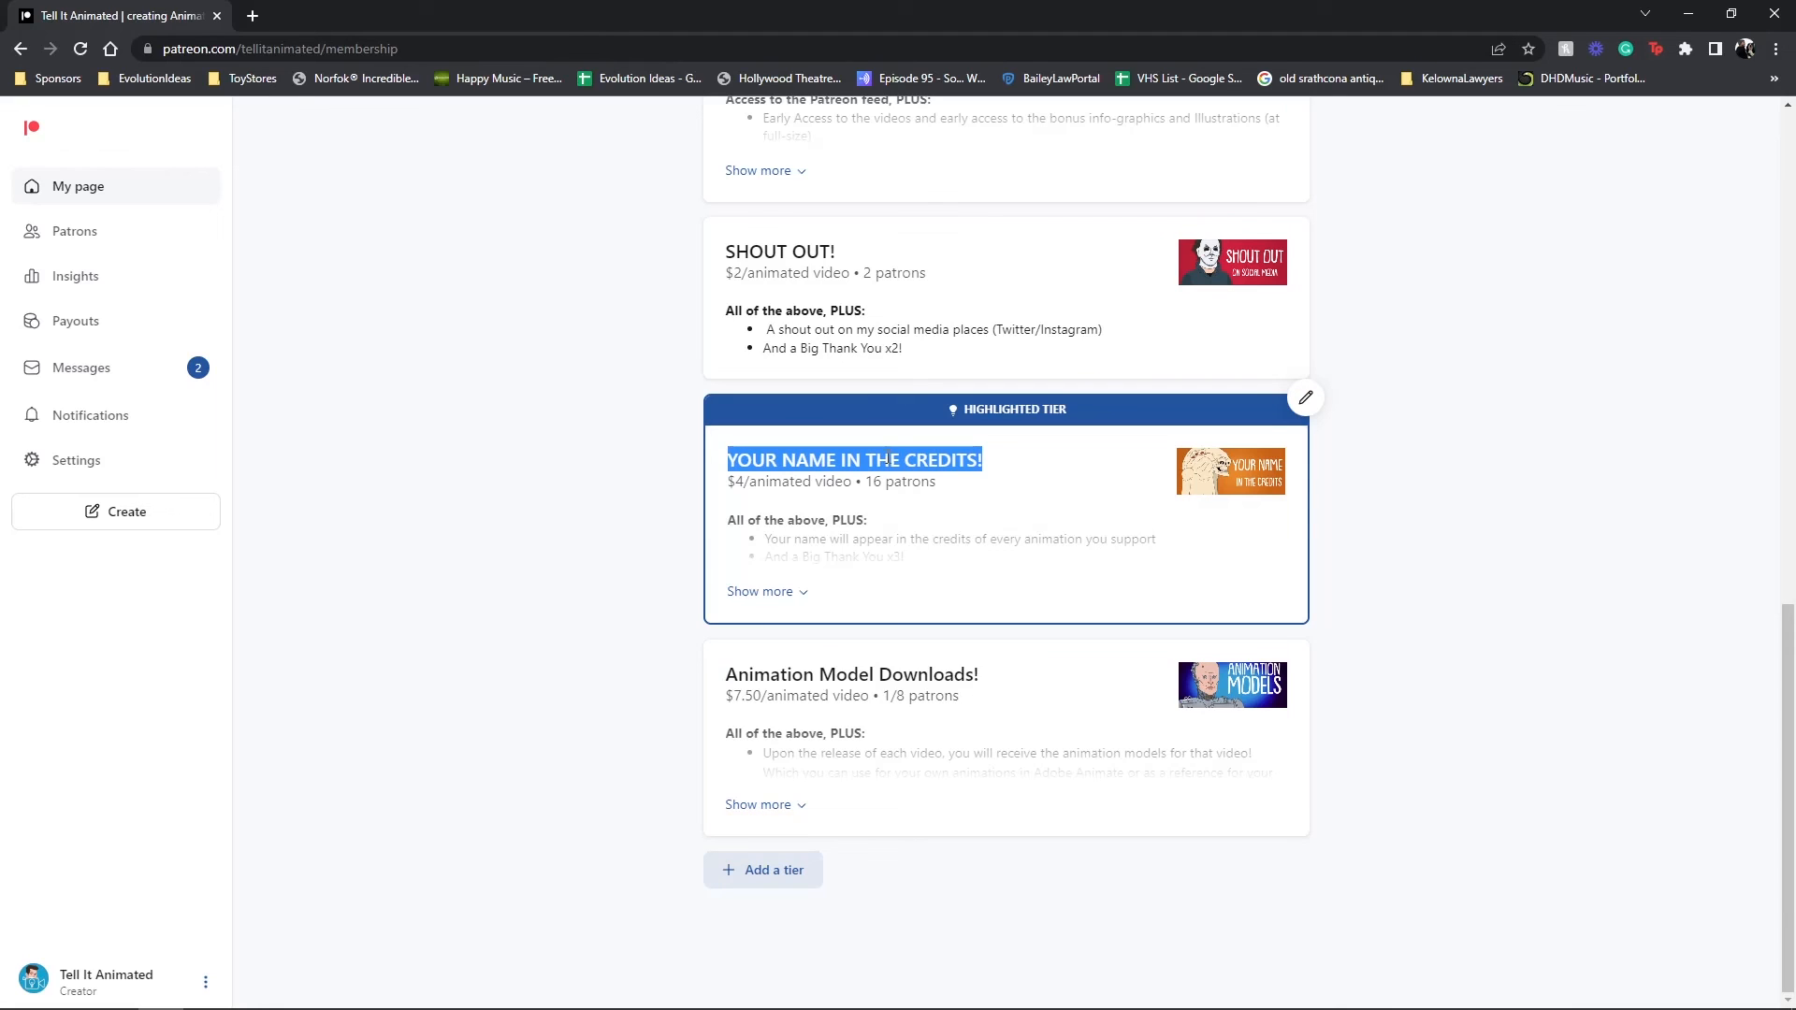
{"action": "double_click", "coordinate": [793, 253]}
{"action": "left_click", "coordinate": [521, 685]}
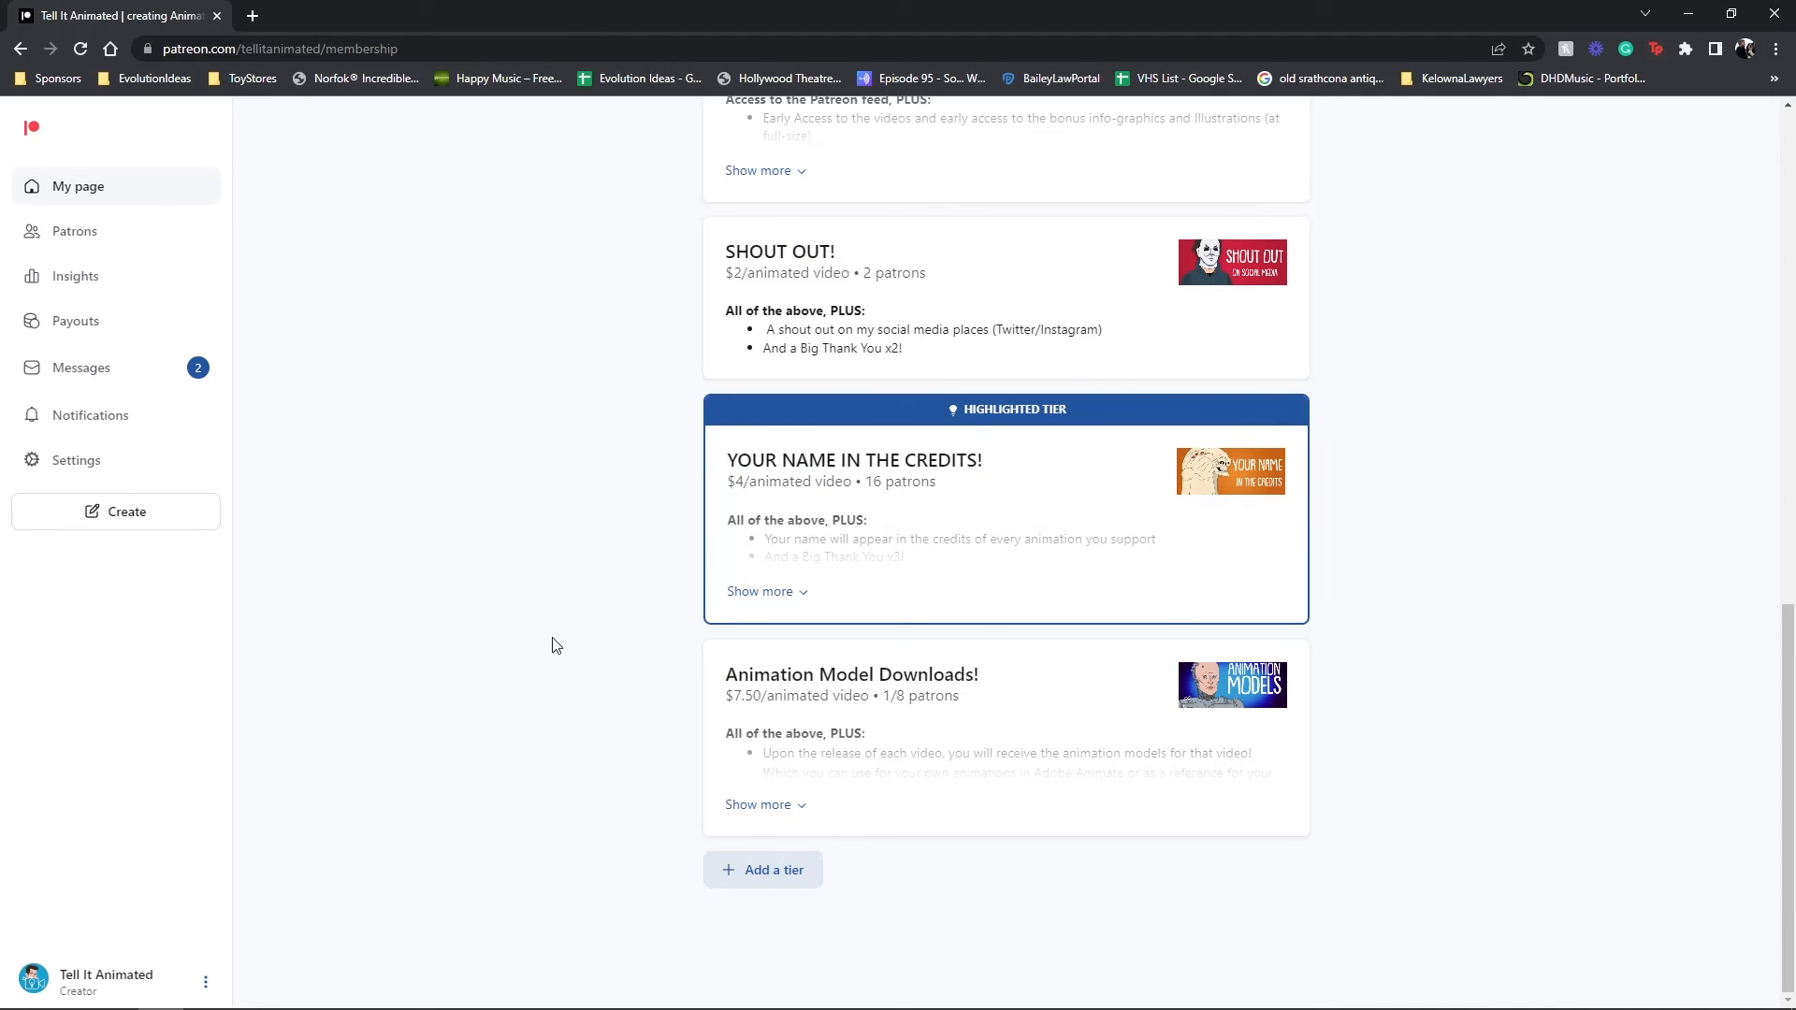
- Expand the full description of the Animation Model Downloads! tier to read its list of benefits
{"action": "triple_click", "coordinate": [923, 697]}
{"action": "double_click", "coordinate": [914, 699]}
{"action": "left_click", "coordinate": [790, 806]}
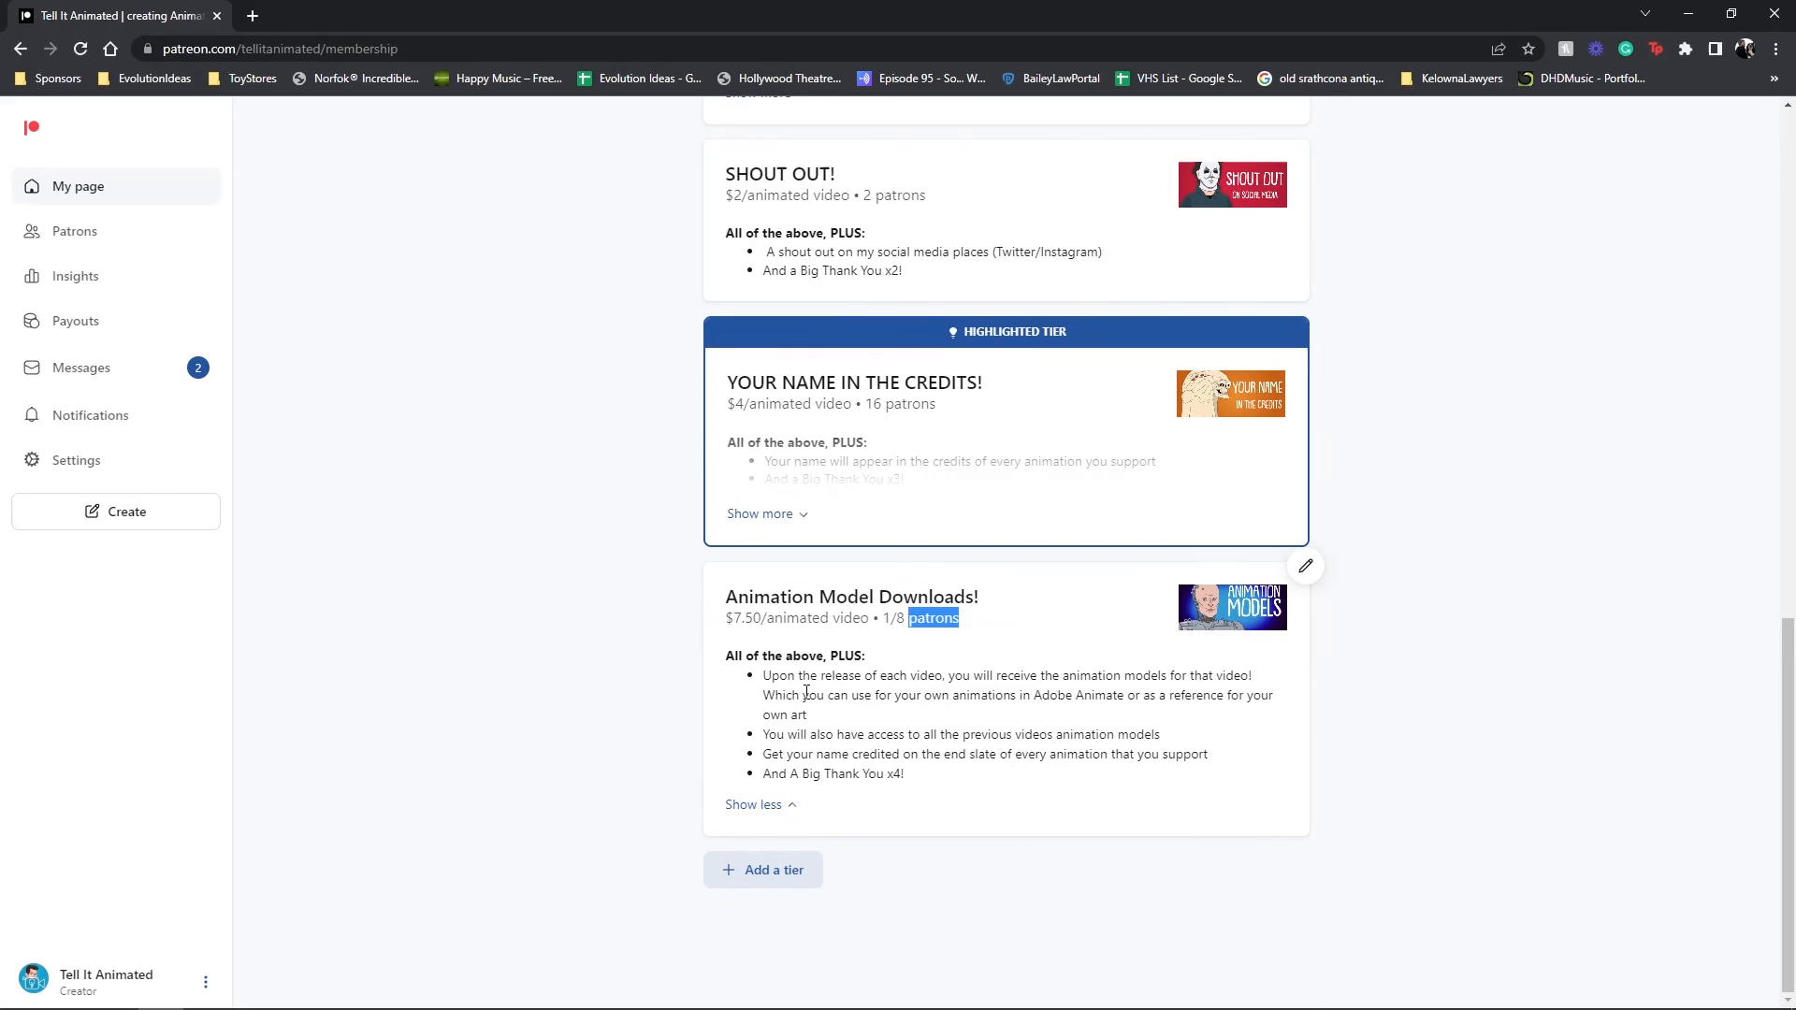
{"action": "left_click", "coordinate": [801, 642]}
{"action": "left_click_drag", "start_coordinate": [977, 15], "coordinate": [721, 237]}
{"action": "double_click", "coordinate": [722, 237]}
- Examine the Animation Model Downloads! tier's title and its patron limit, highlighting the words being discussed
{"action": "double_click", "coordinate": [865, 597]}
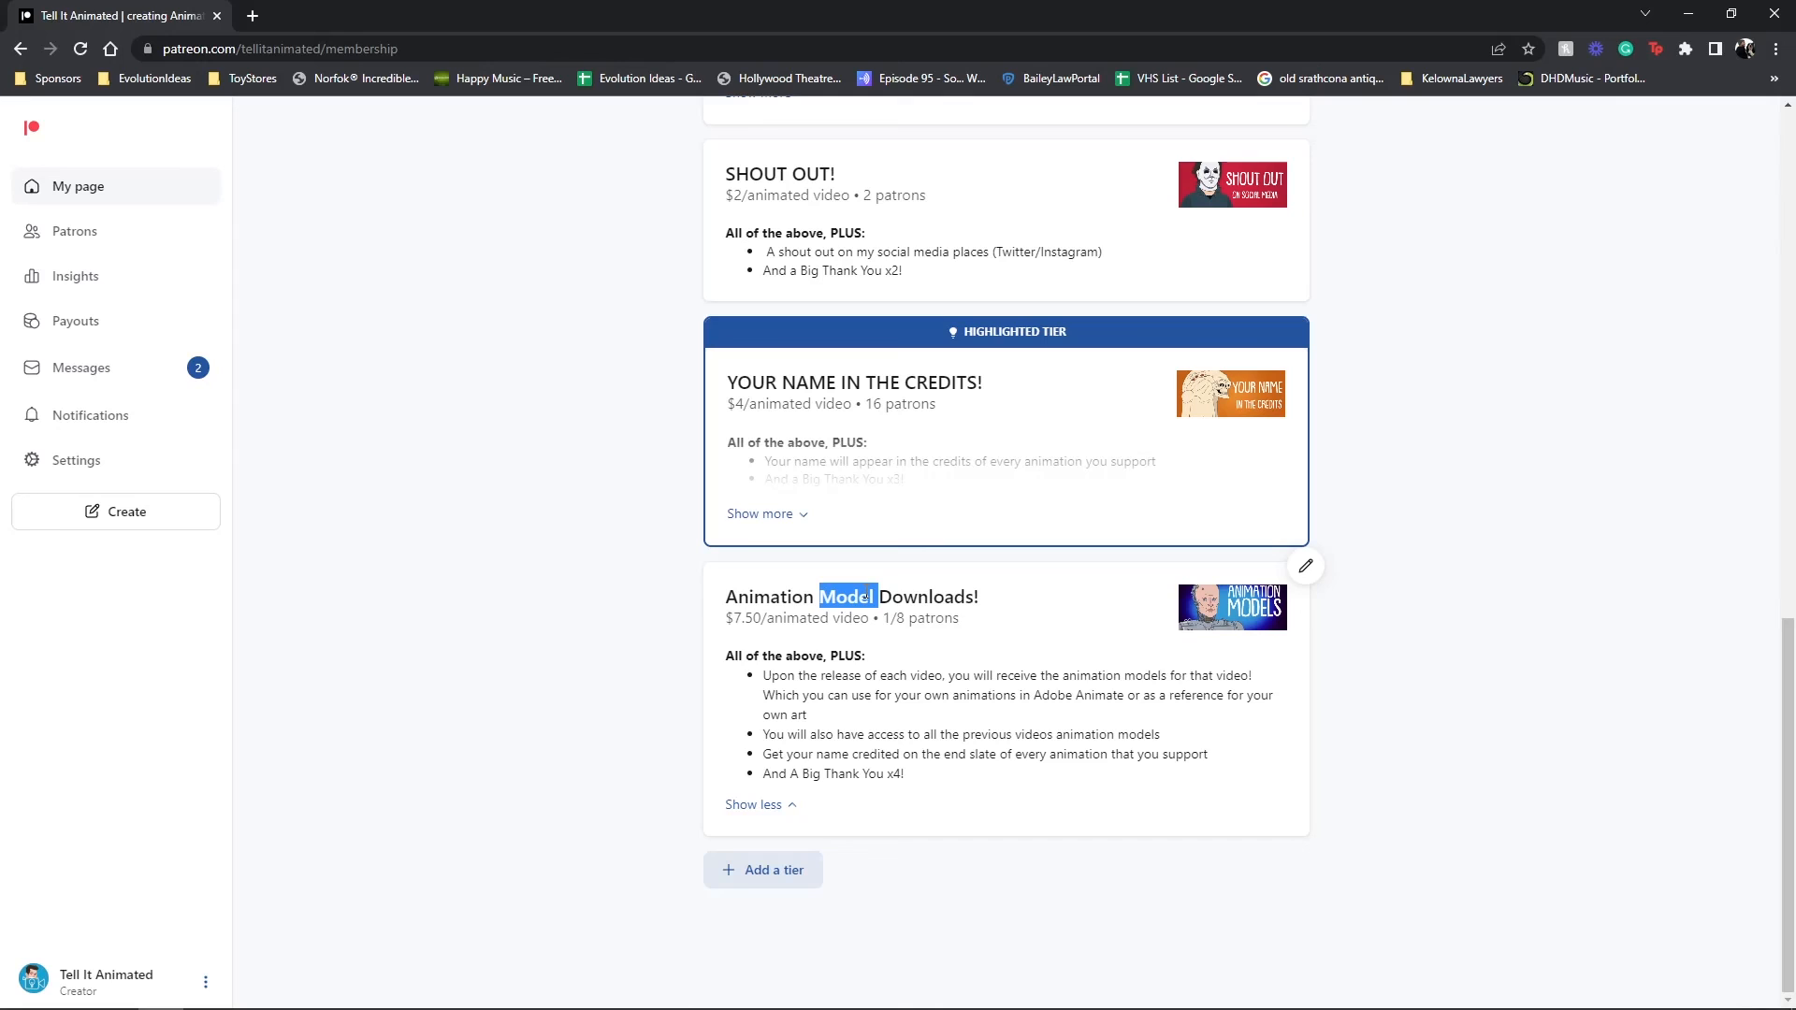
{"action": "double_click", "coordinate": [912, 596]}
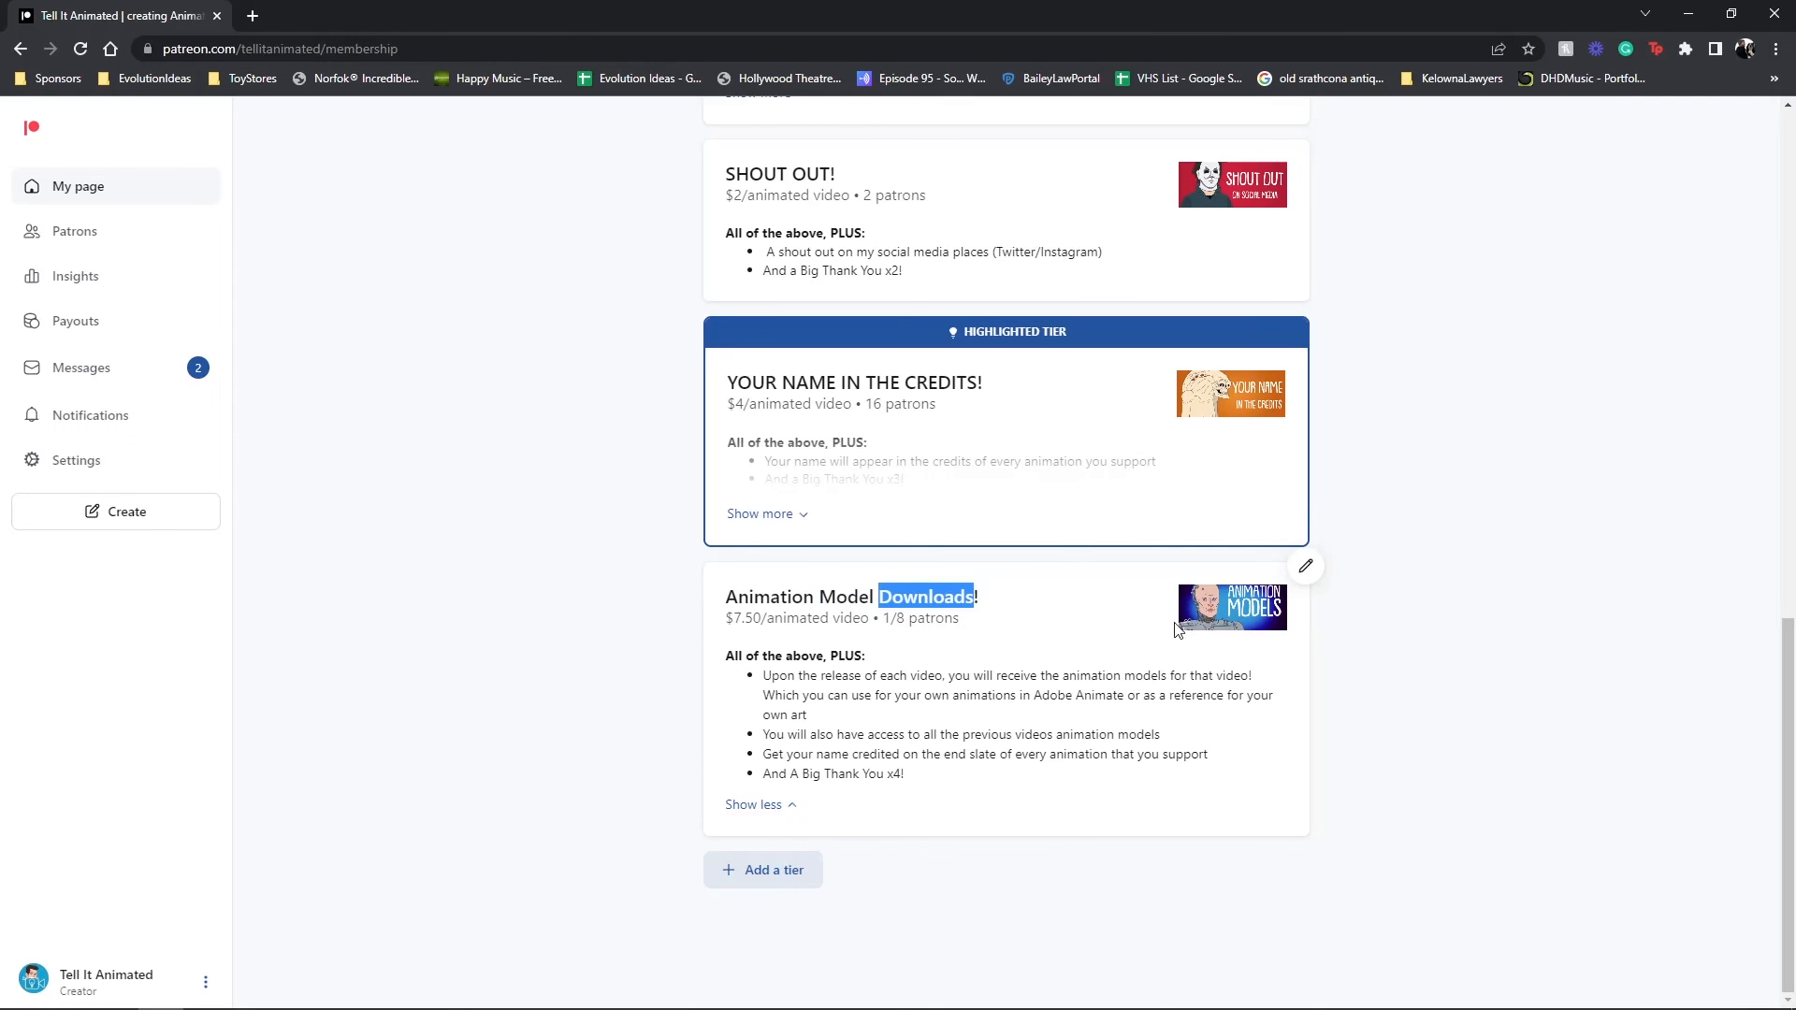
{"action": "triple_click", "coordinate": [924, 619]}
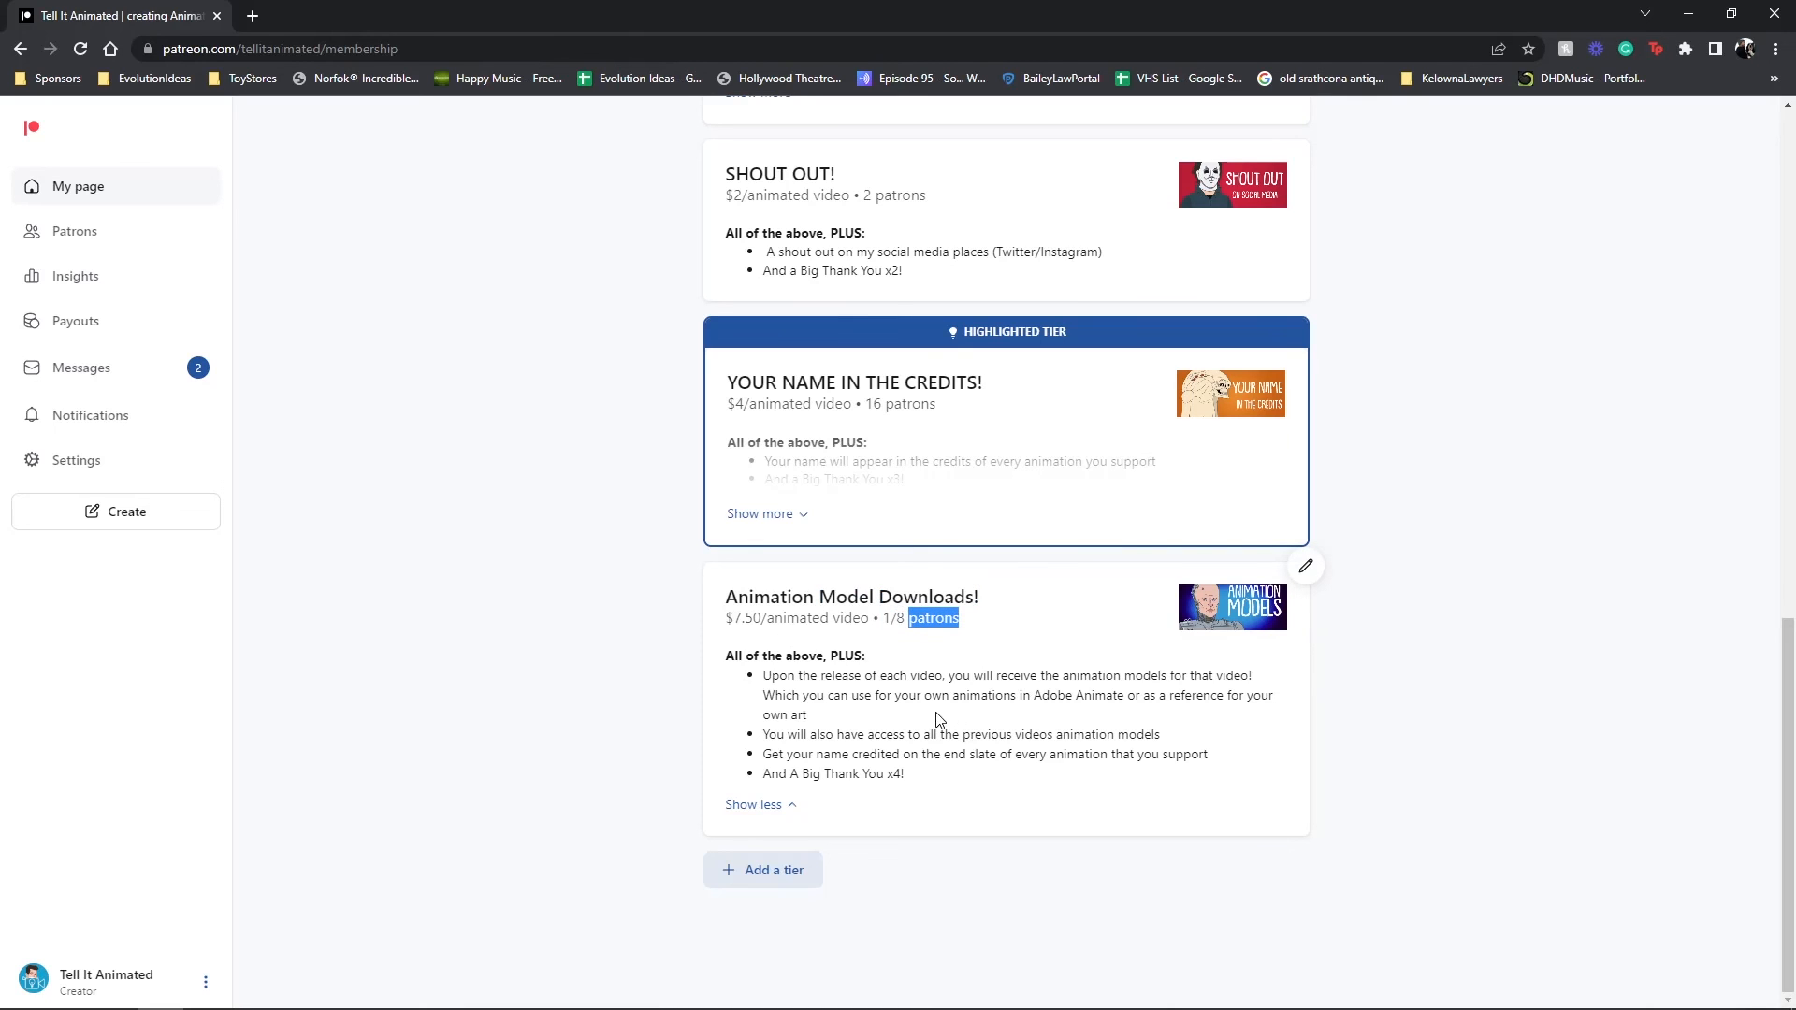
{"action": "left_click", "coordinate": [845, 620]}
{"action": "double_click", "coordinate": [846, 621]}
{"action": "double_click", "coordinate": [945, 621]}
{"action": "left_click", "coordinate": [987, 632]}
{"action": "double_click", "coordinate": [846, 655]}
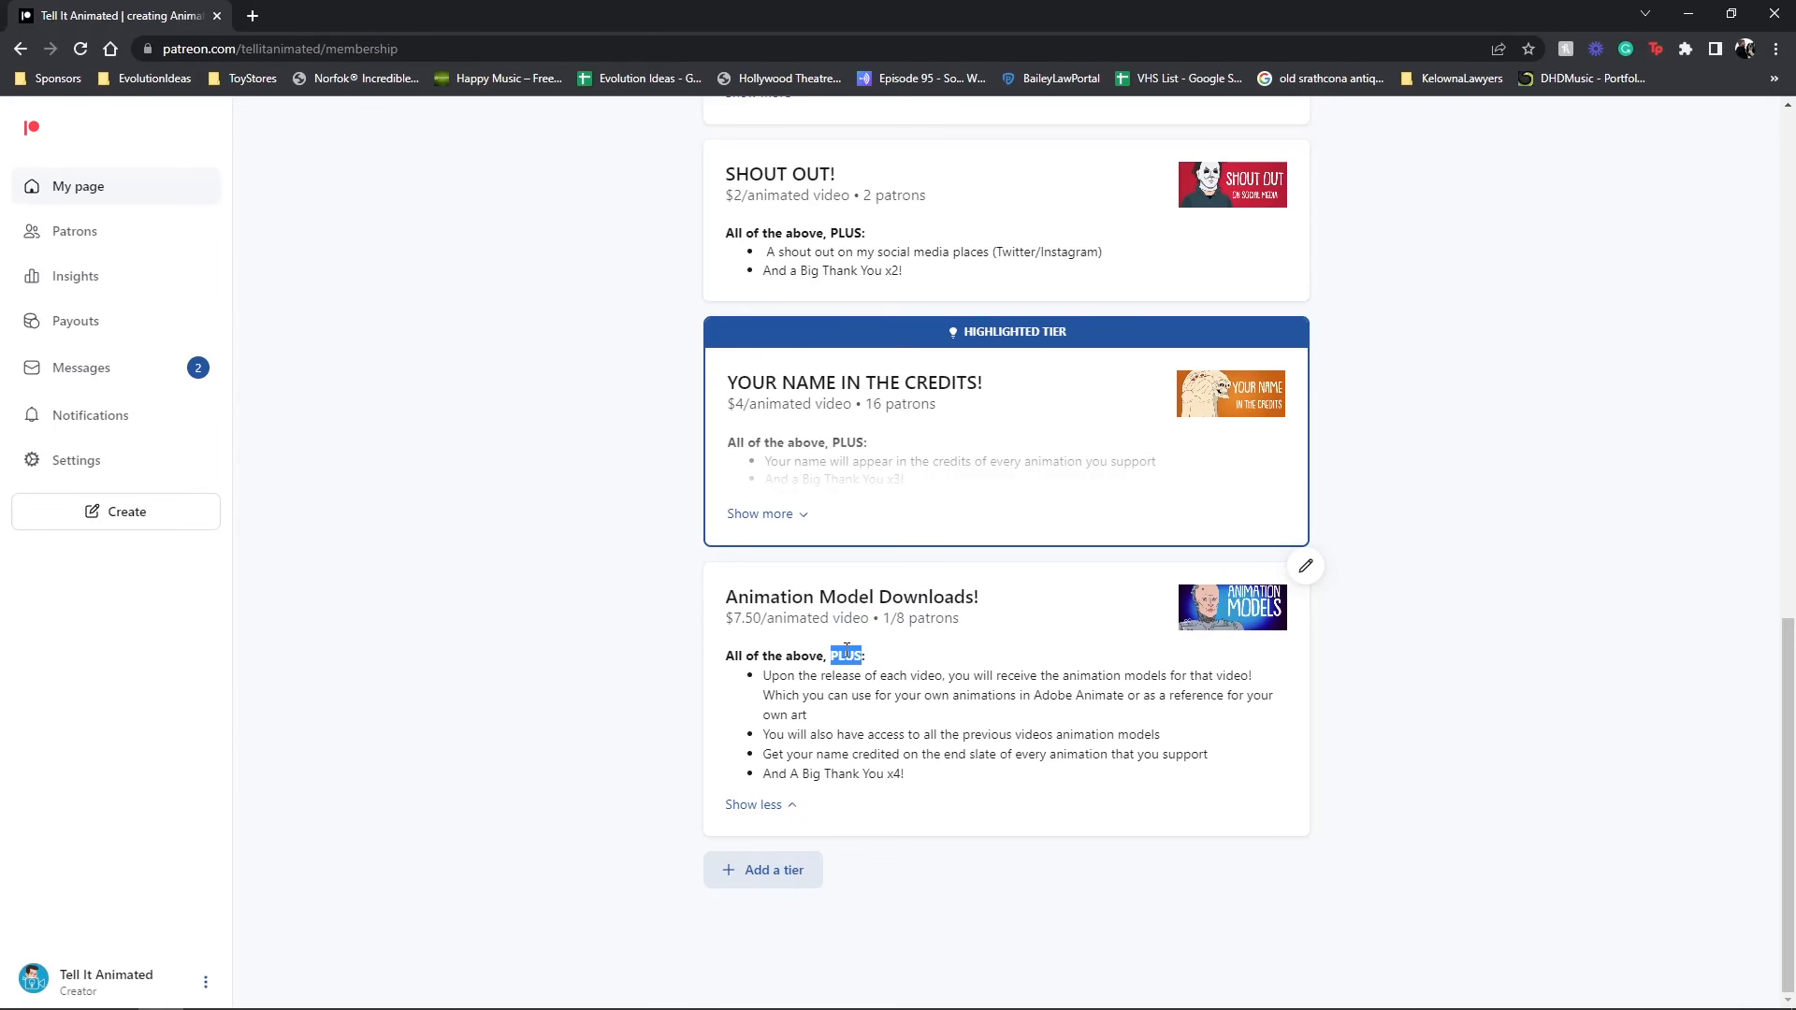
- Examine the Animation Model Downloads! tier's price per animated video, highlighting it in the line below the title and clearing the selection
{"action": "double_click", "coordinate": [796, 620]}
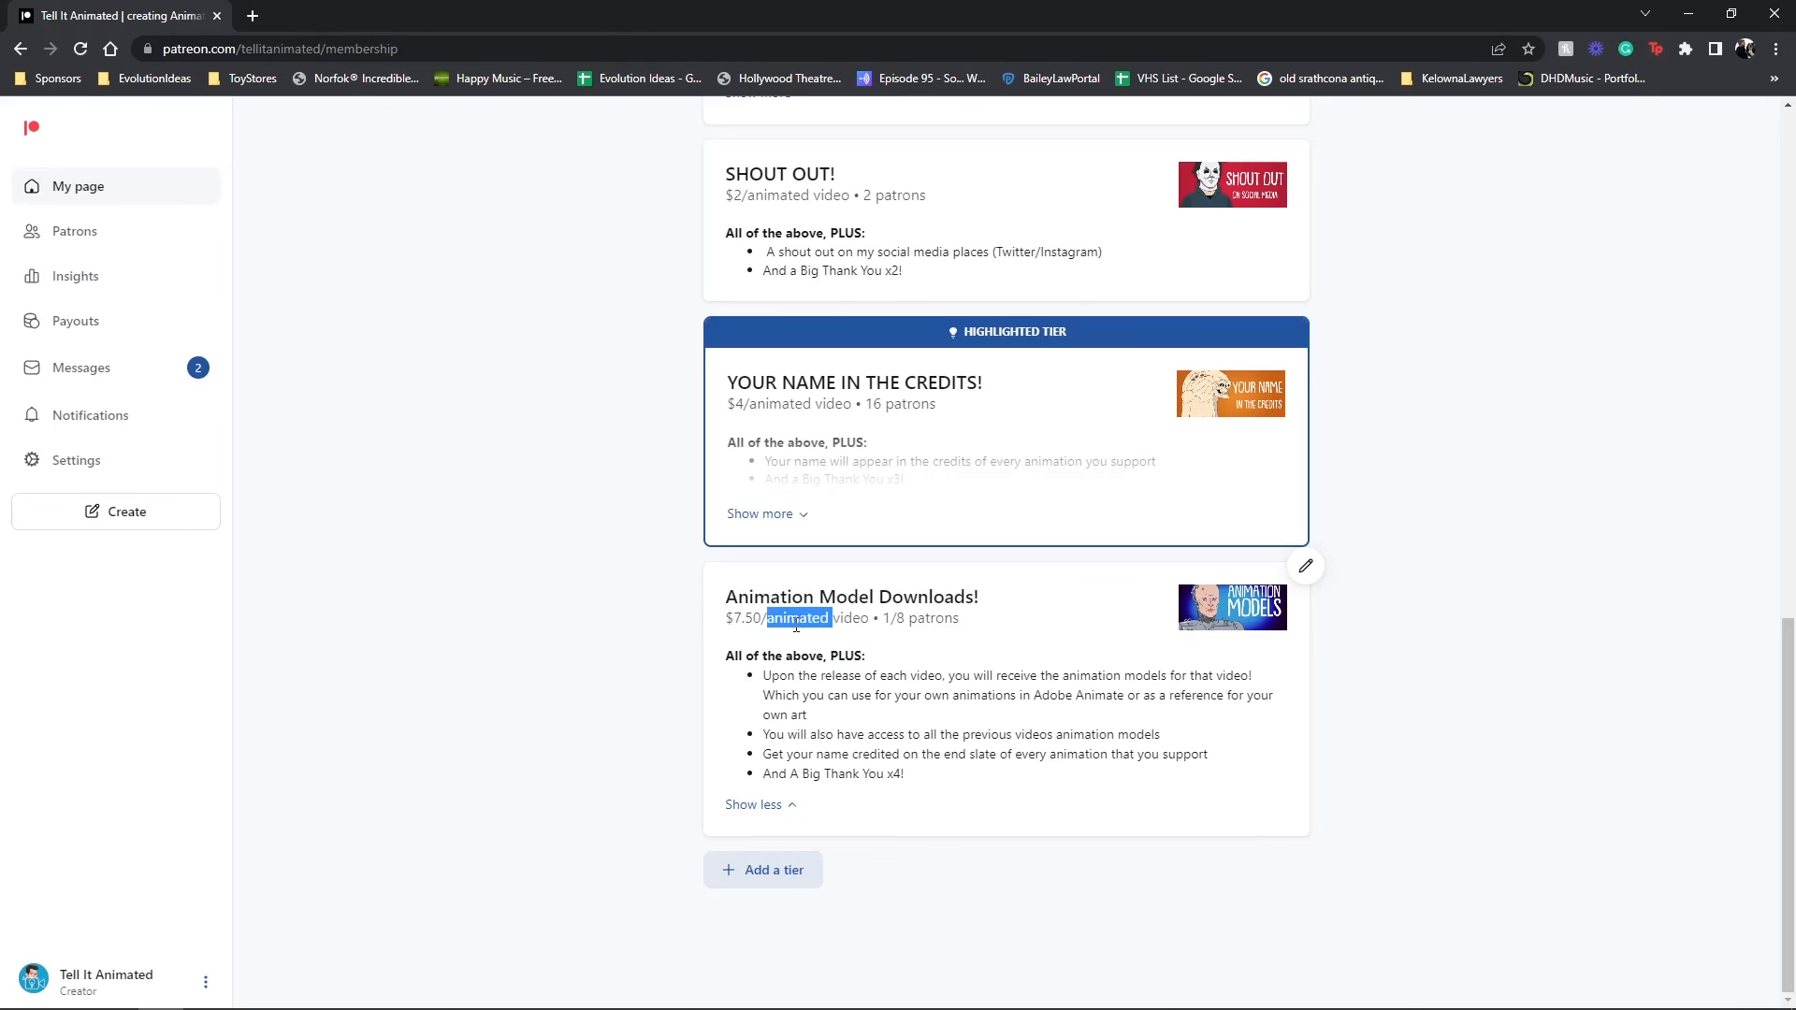
{"action": "double_click", "coordinate": [729, 619]}
{"action": "triple_click", "coordinate": [823, 621]}
{"action": "left_click", "coordinate": [825, 625]}
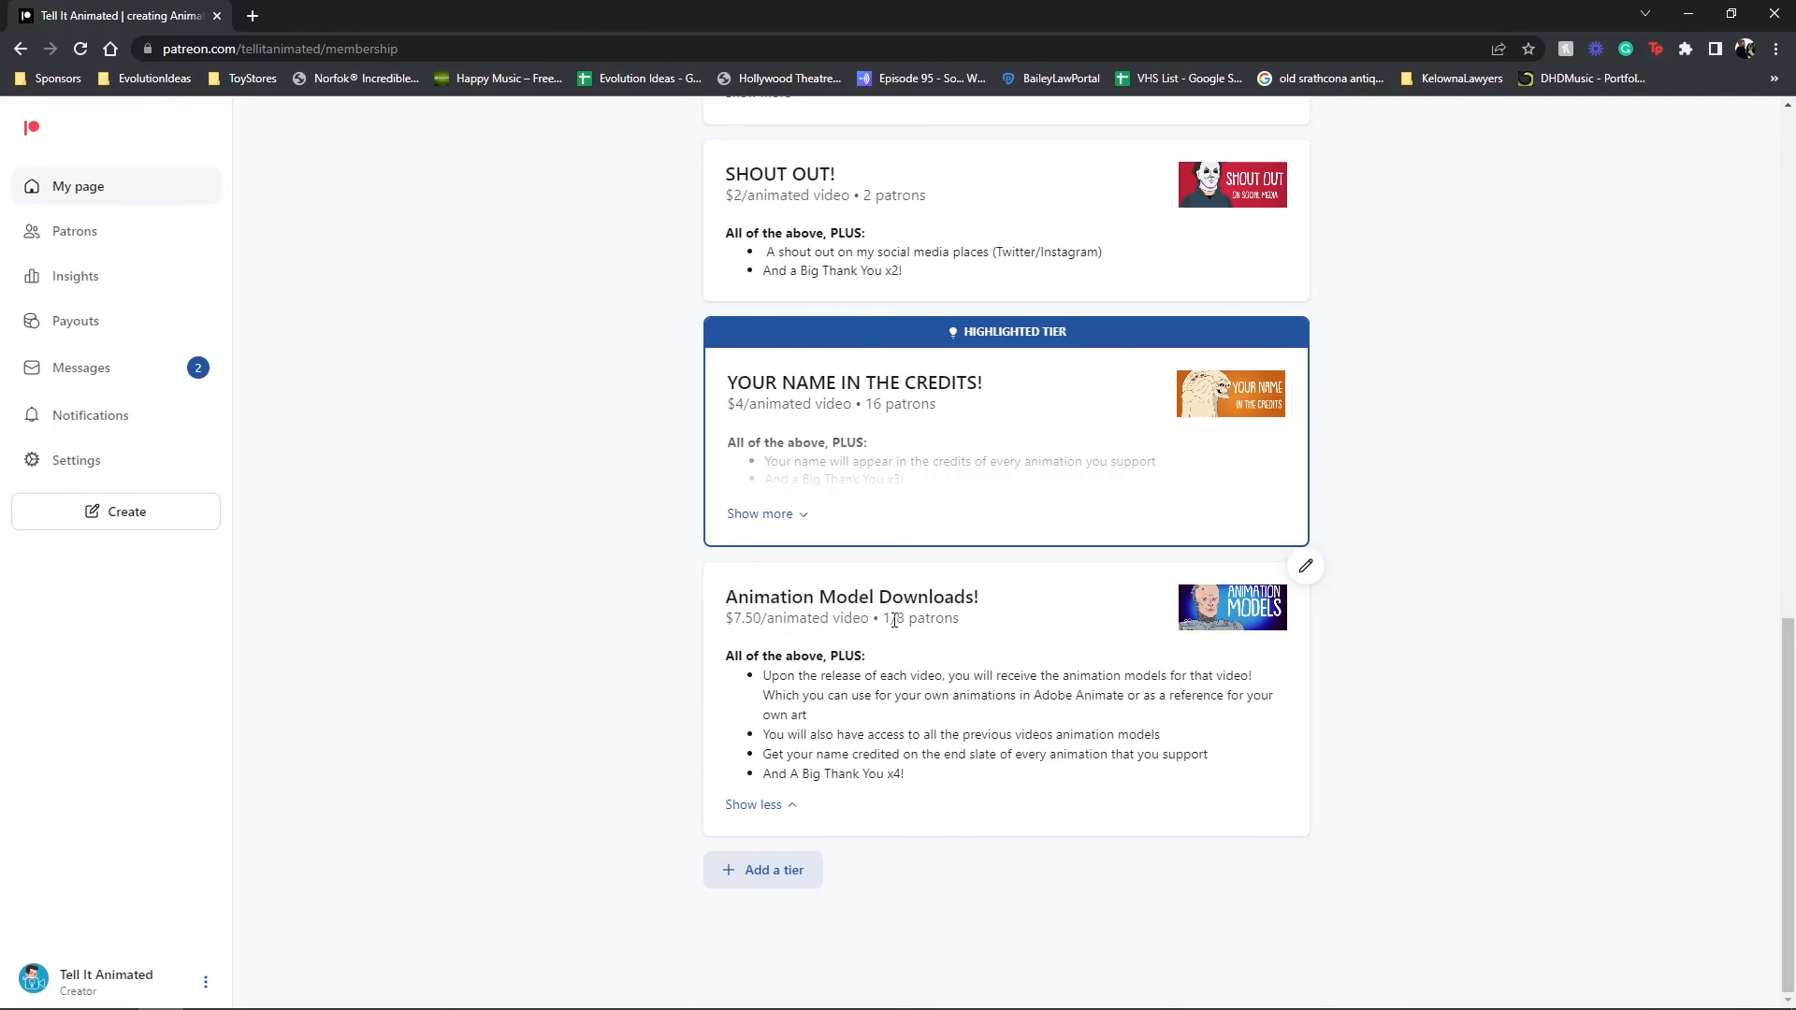
{"action": "double_click", "coordinate": [771, 624]}
{"action": "double_click", "coordinate": [746, 620]}
{"action": "left_click", "coordinate": [1003, 782]}
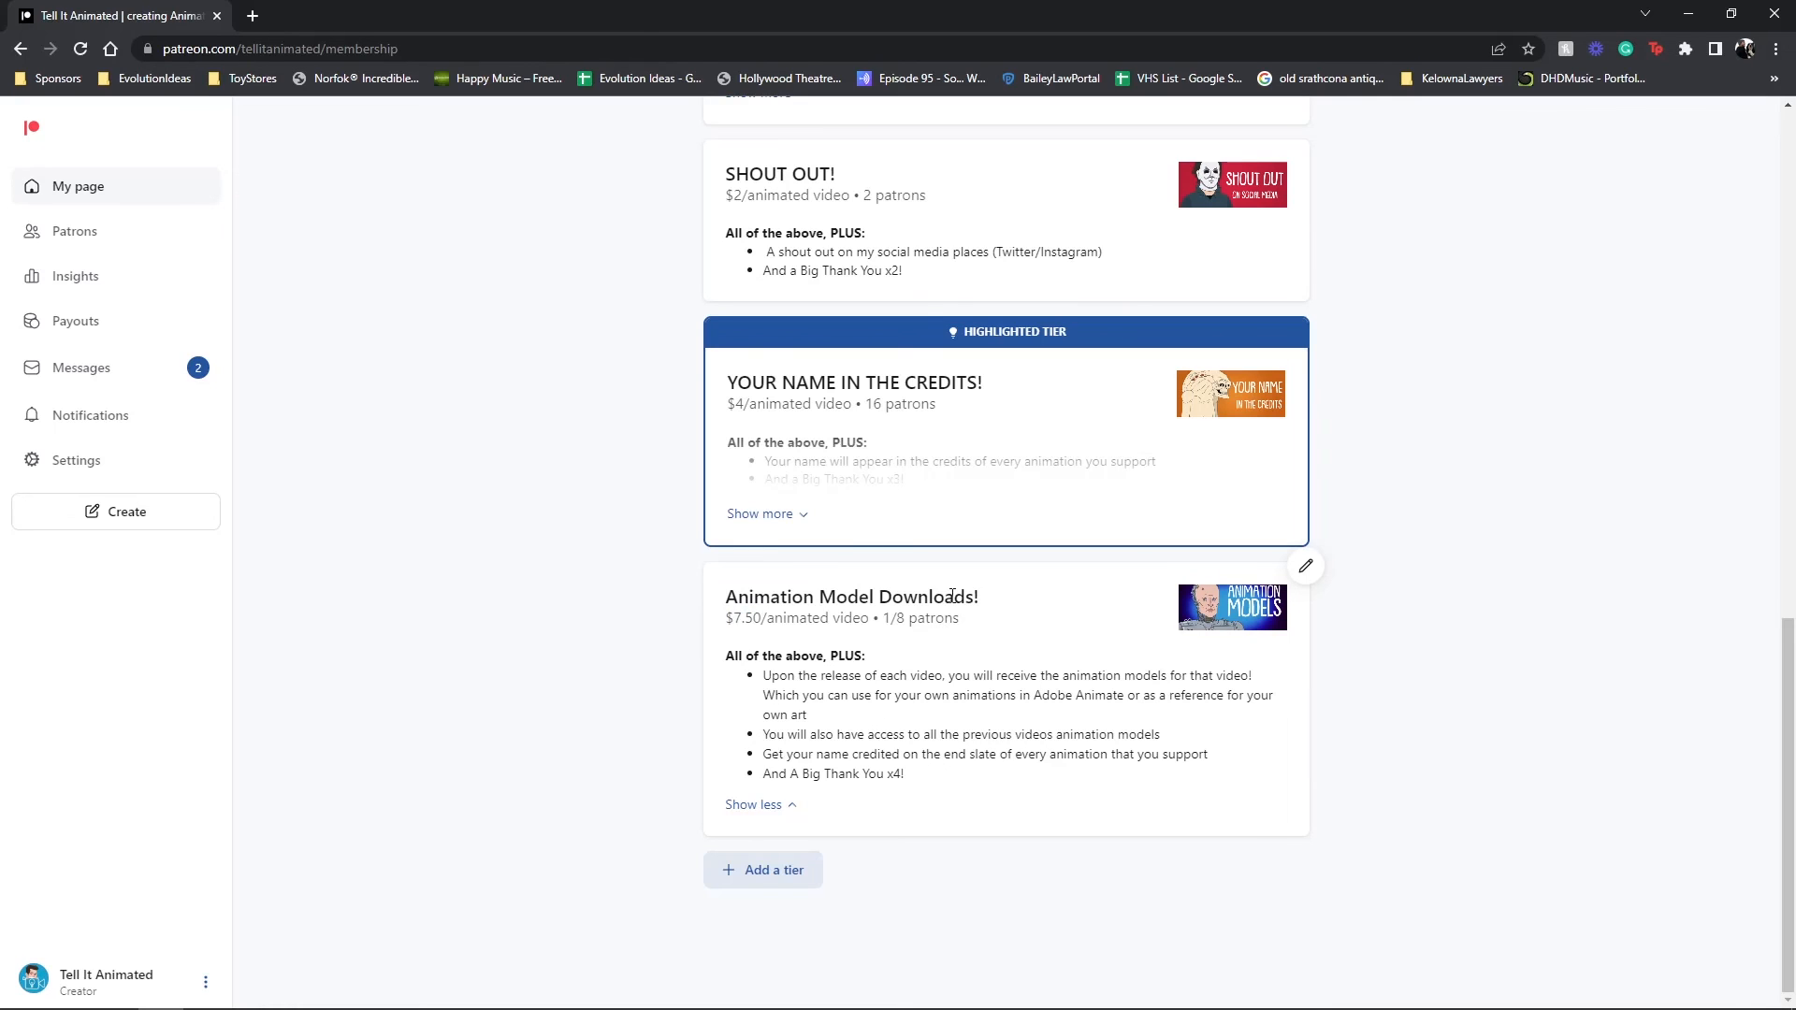